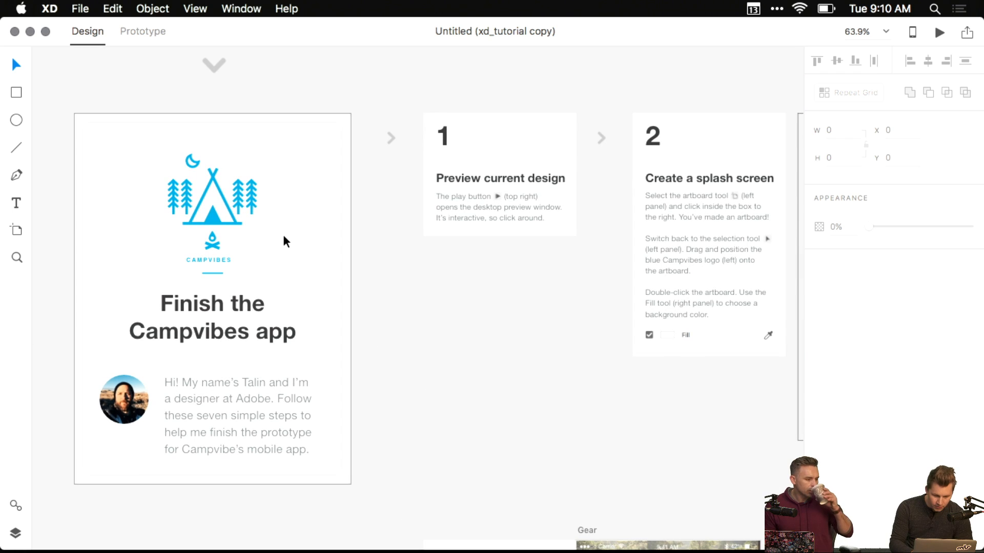
# - Preview the Campvibes prototype from the home screen through the blog to the gear guide, and close the preview
pyautogui.scroll(-2, 524, 297)
pyautogui.hscroll(2, 525, 297)
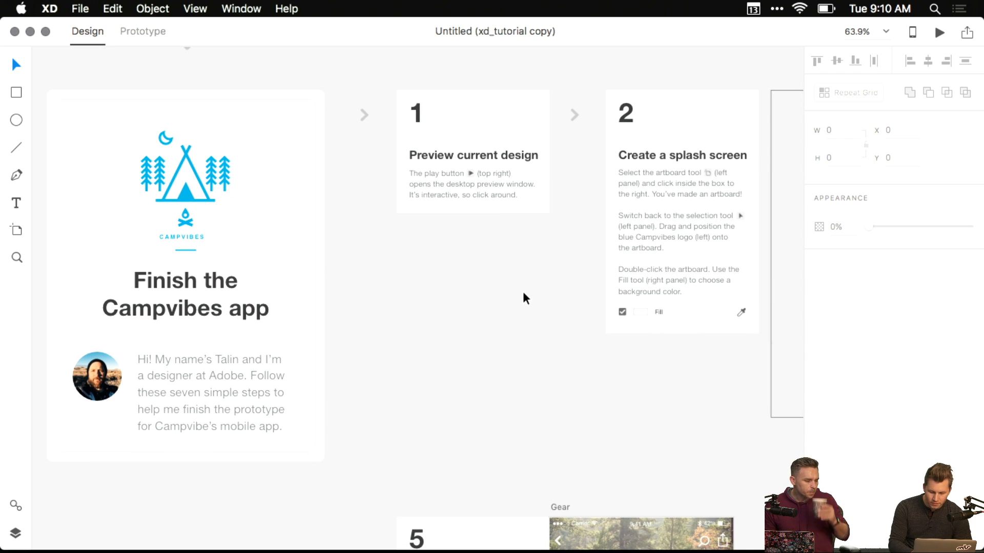
pyautogui.hscroll(2, 523, 296)
pyautogui.scroll(-1, 522, 296)
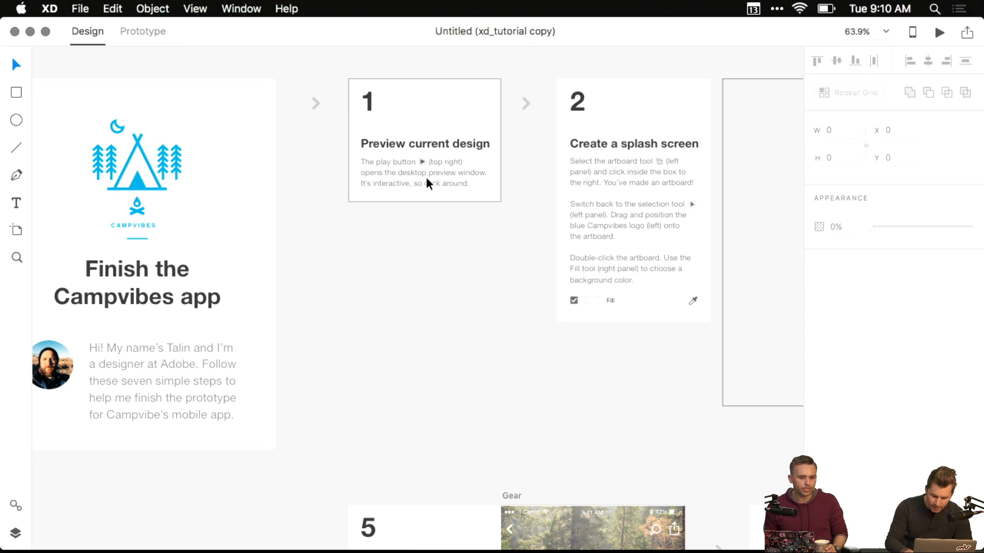
pyautogui.press('super+Return')
pyautogui.moveTo(326, 46); pyautogui.dragTo(254, 46)
pyautogui.click(264, 233)
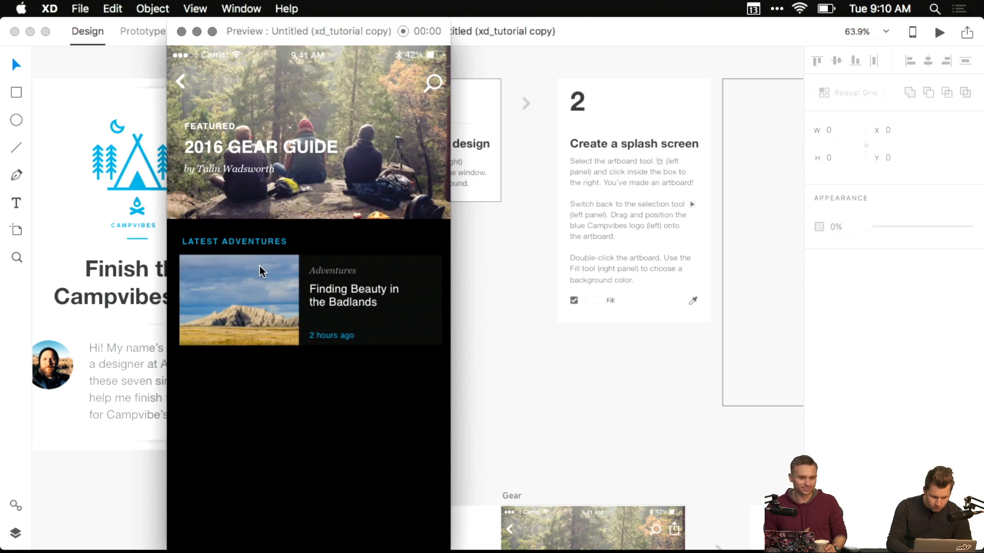
pyautogui.click(207, 88)
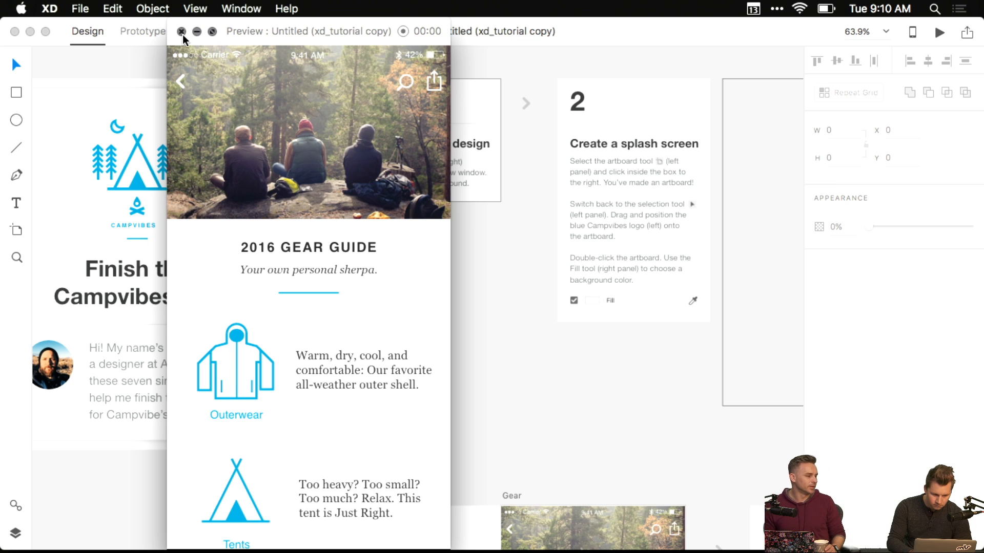
pyautogui.click(182, 32)
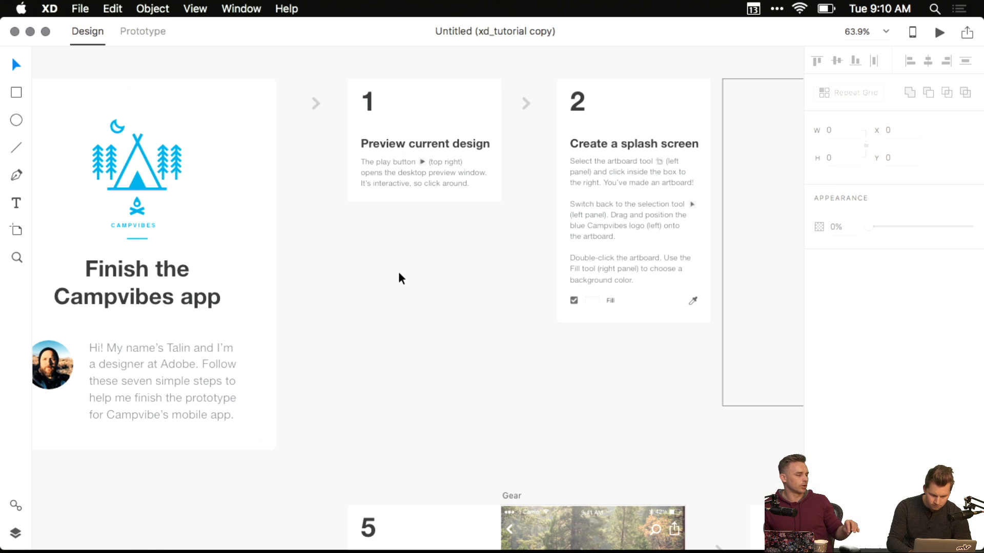
# - Preview the prototype again with the "Preview current design" card selected, follow the OUR BLOG link, and close the preview
pyautogui.click(445, 187)
pyautogui.press('super+Return')
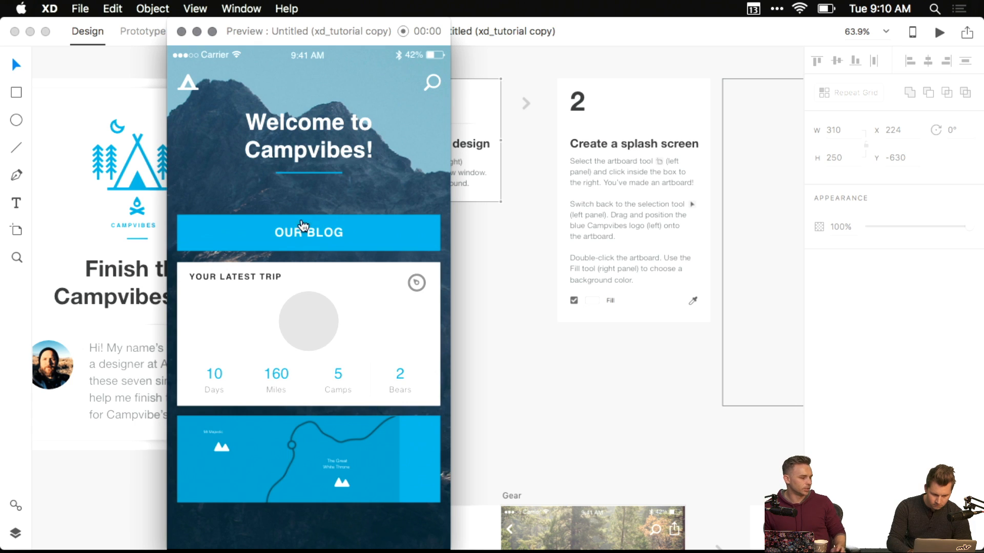
pyautogui.click(303, 228)
pyautogui.click(182, 32)
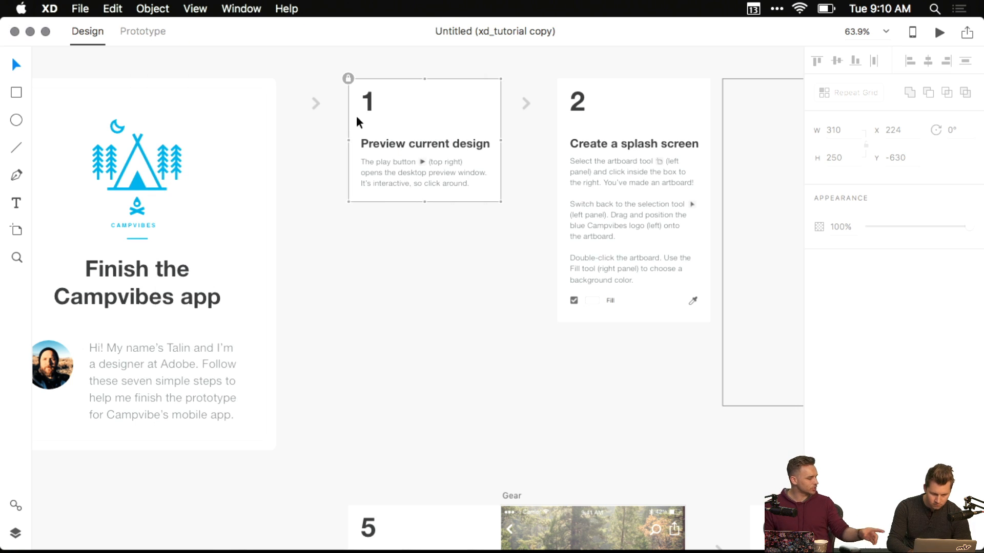
# - Test the prototype's links from the home screen to the blog and back in the preview, and close it
pyautogui.click(497, 336)
pyautogui.press('super+Return')
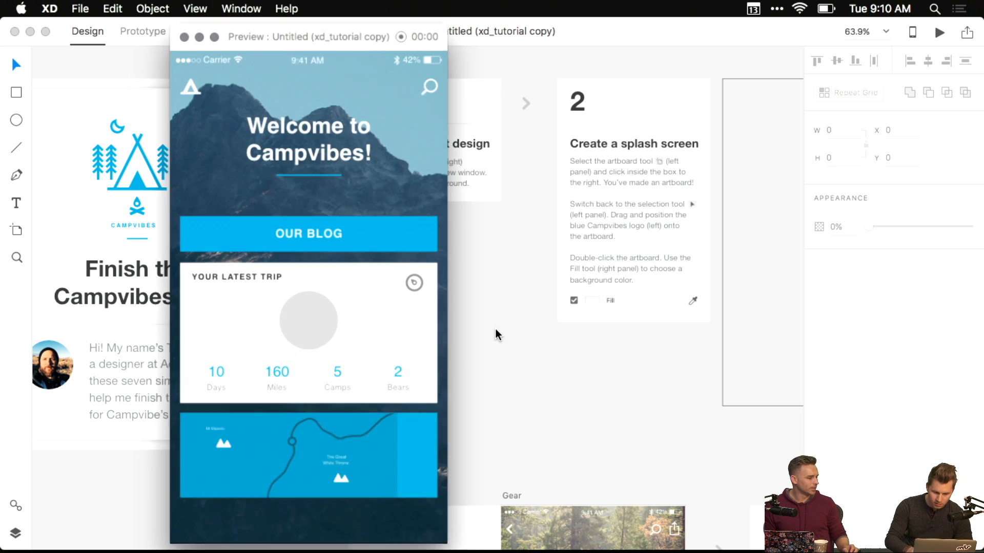
pyautogui.click(300, 230)
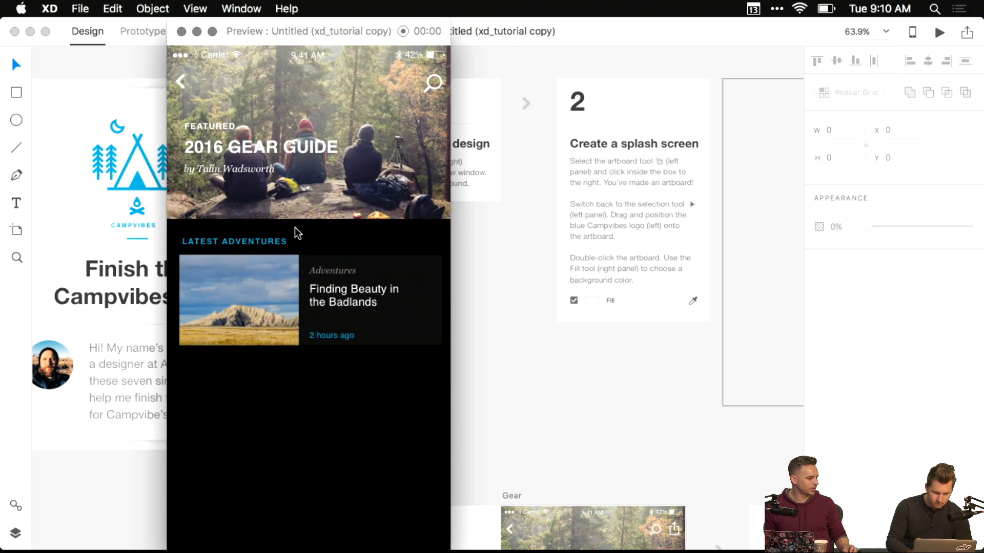
pyautogui.click(181, 83)
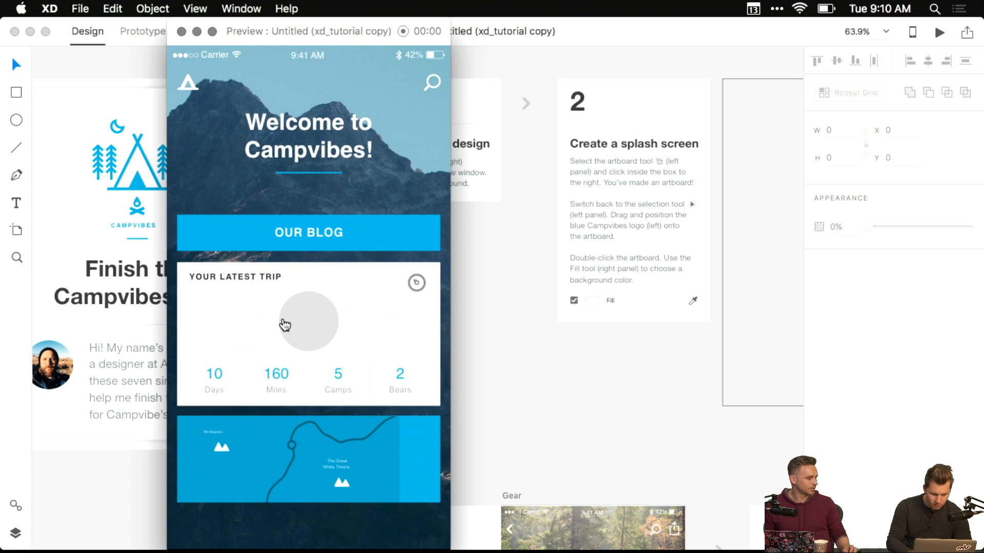
pyautogui.click(333, 230)
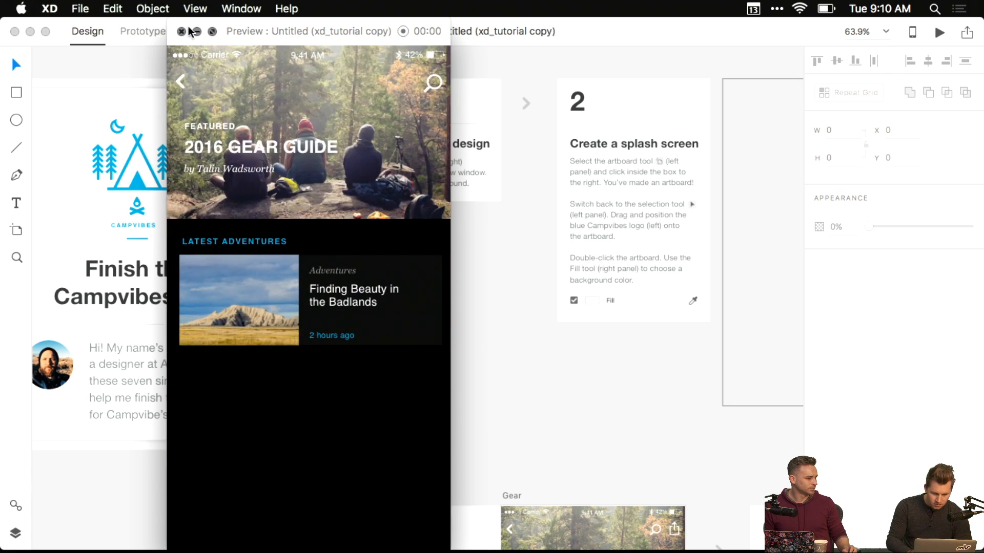
pyautogui.click(182, 31)
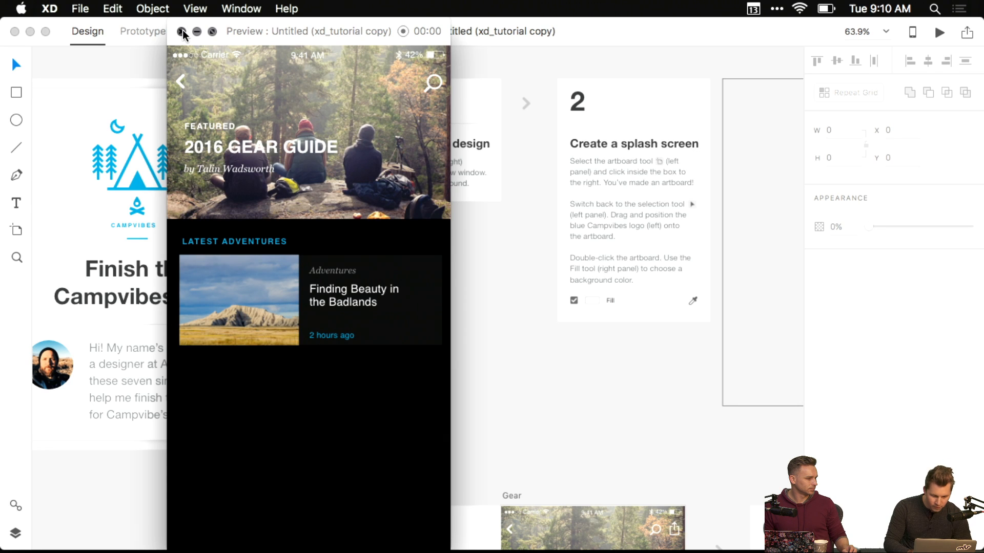
# - Look over the tutorial's splash screen, Home and Blog artboards, and close the tutorial document
pyautogui.hscroll(10, 364, 195)
pyautogui.hscroll(8, 366, 197)
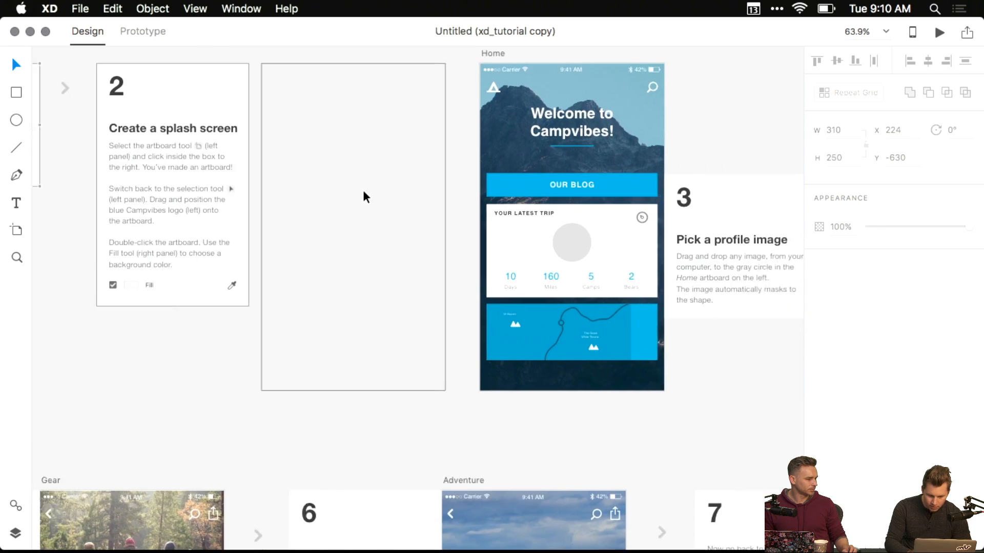
pyautogui.hscroll(7, 368, 197)
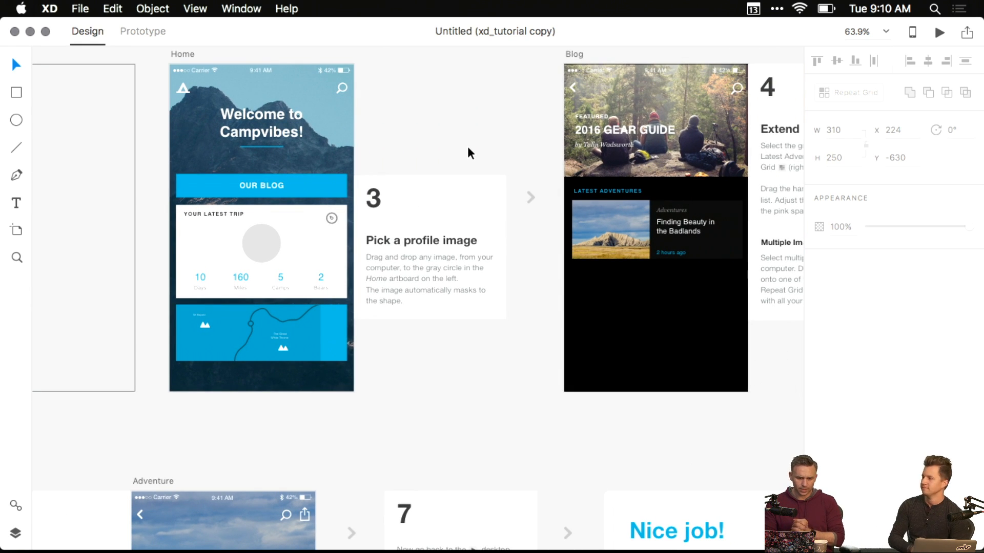
pyautogui.hscroll(-1, 470, 153)
pyautogui.scroll(1, 470, 152)
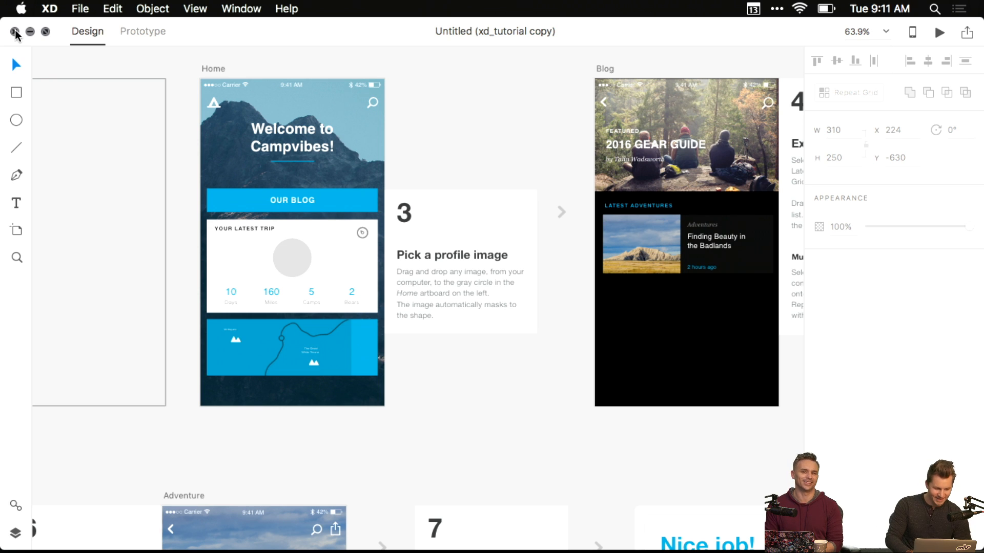
pyautogui.click(15, 32)
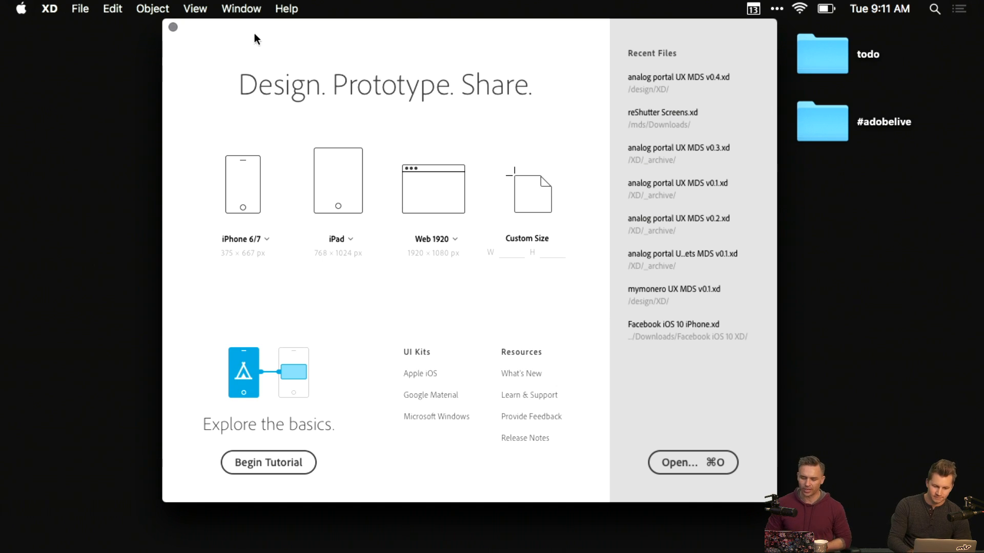
pyautogui.moveTo(244, 32); pyautogui.dragTo(205, 30)
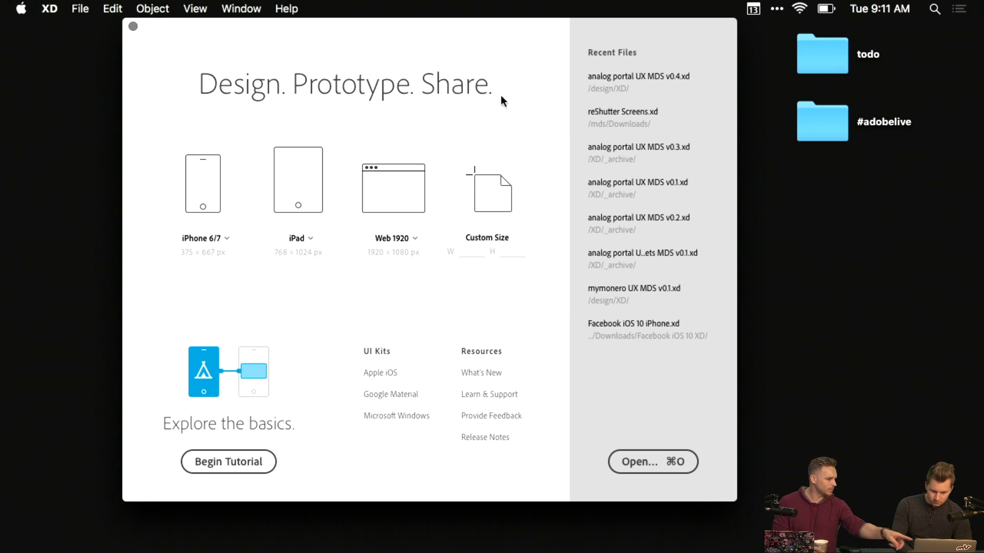
# - Open the Adobe XD feedback site in Chrome with Provide Feedback and look over its feedback forums
pyautogui.click(286, 9)
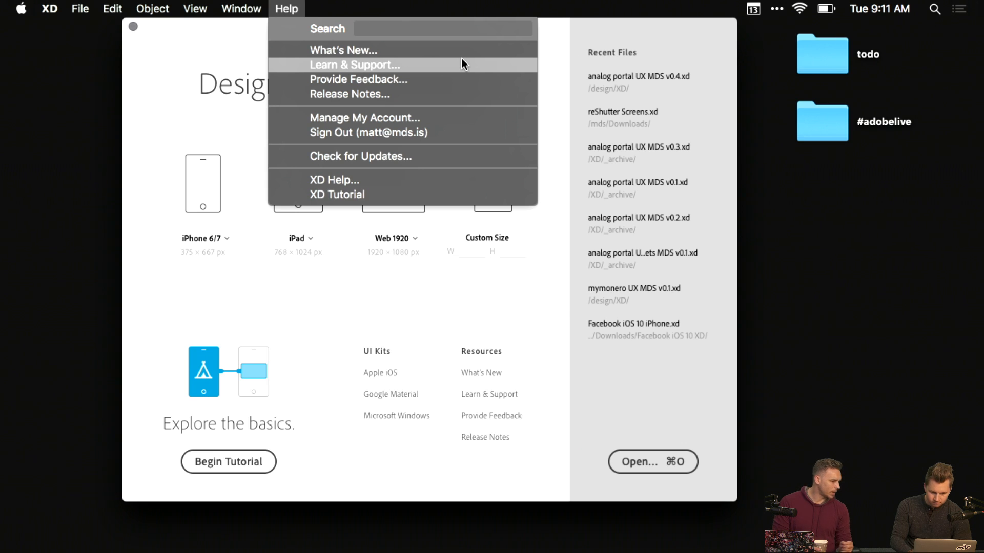
pyautogui.click(453, 79)
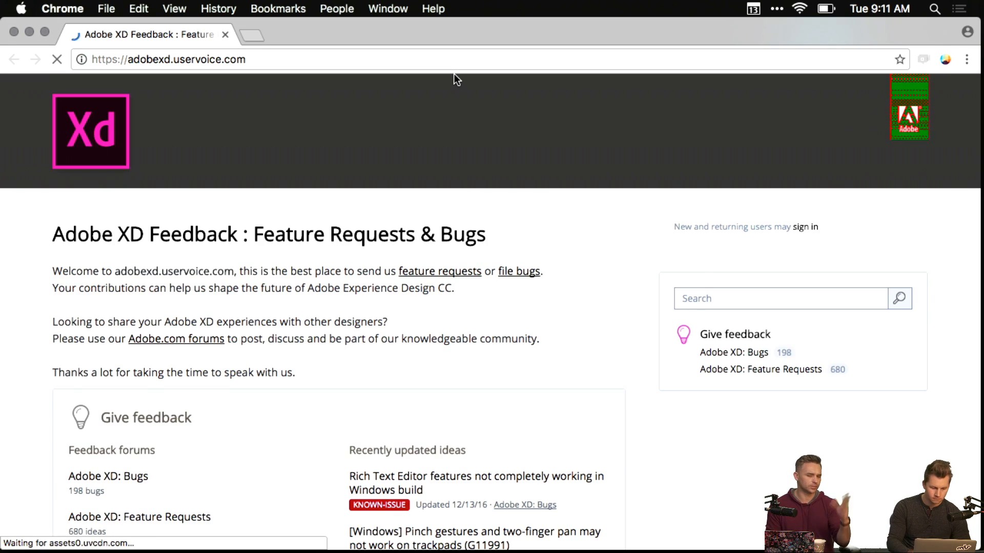
pyautogui.scroll(-5, 50, 277)
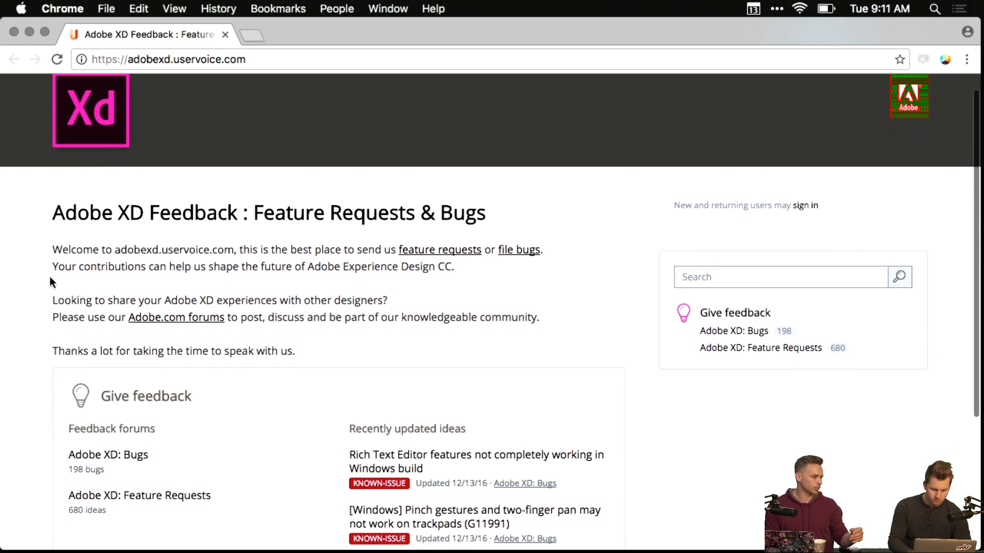
pyautogui.scroll(-2, 51, 276)
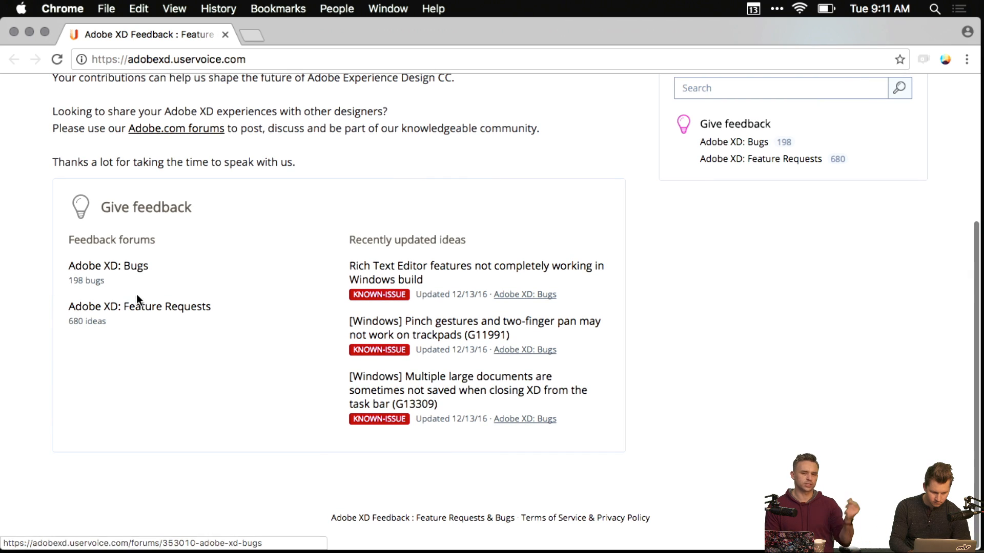
# - Open the Adobe XD: Feature Requests forum and browse its ideas filtered by Top
pyautogui.click(139, 309)
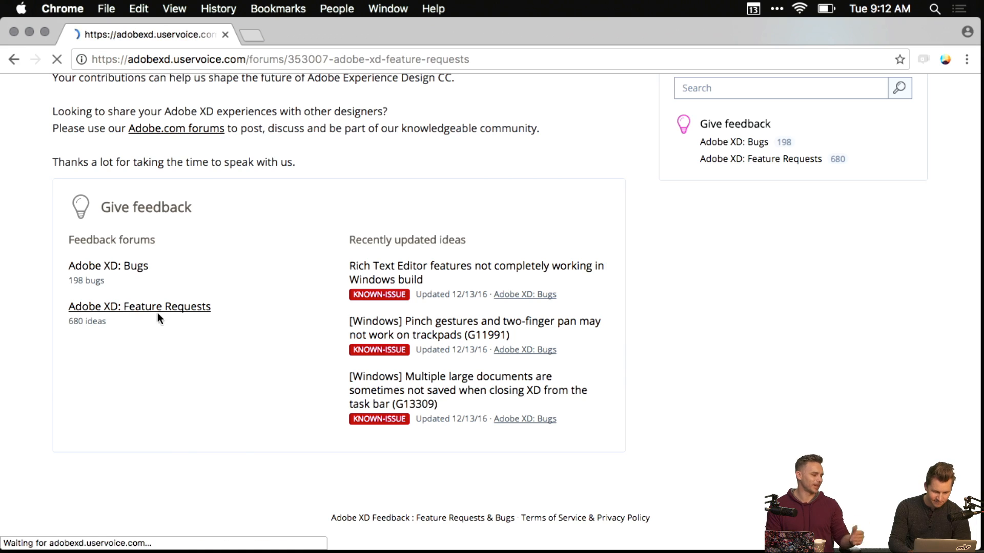
pyautogui.scroll(-5, 51, 317)
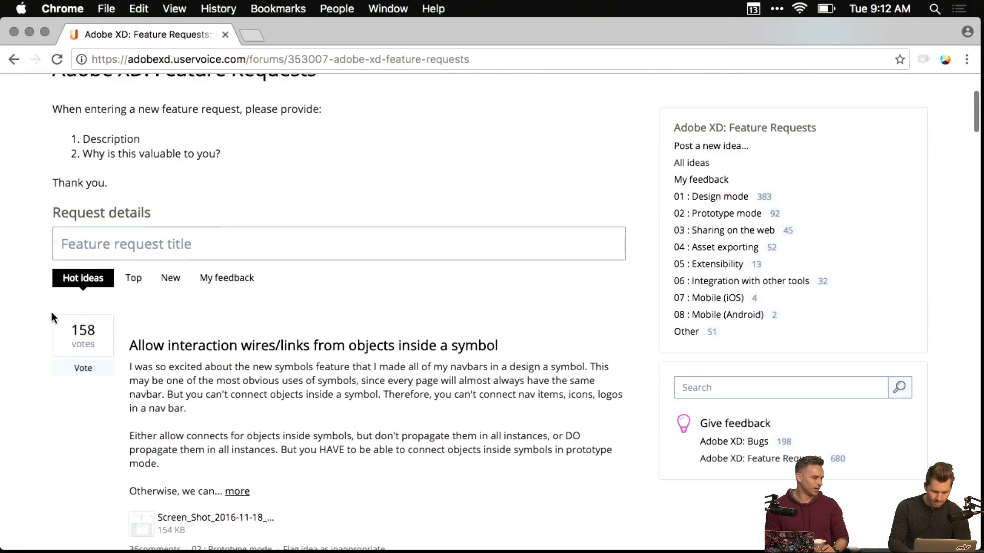
pyautogui.scroll(-1, 51, 317)
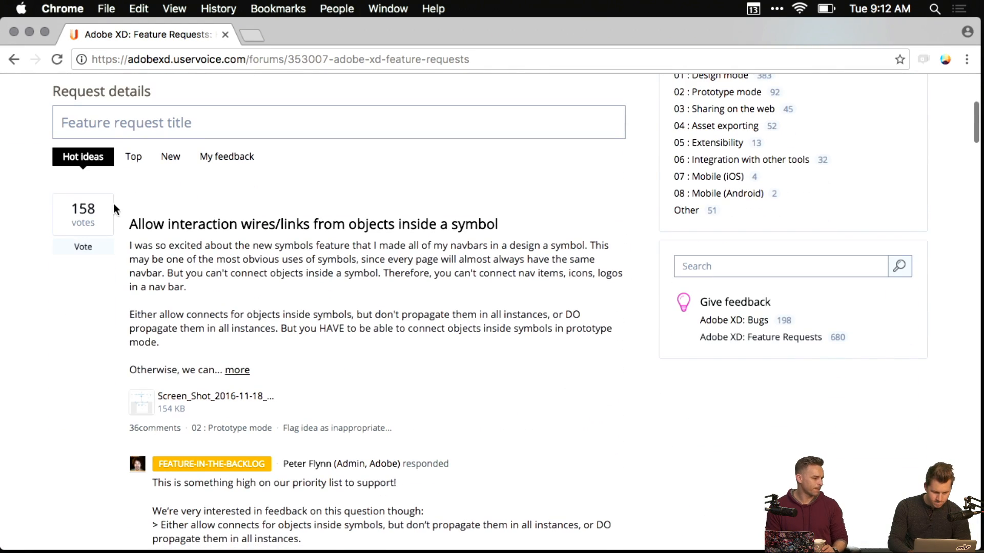
pyautogui.click(132, 157)
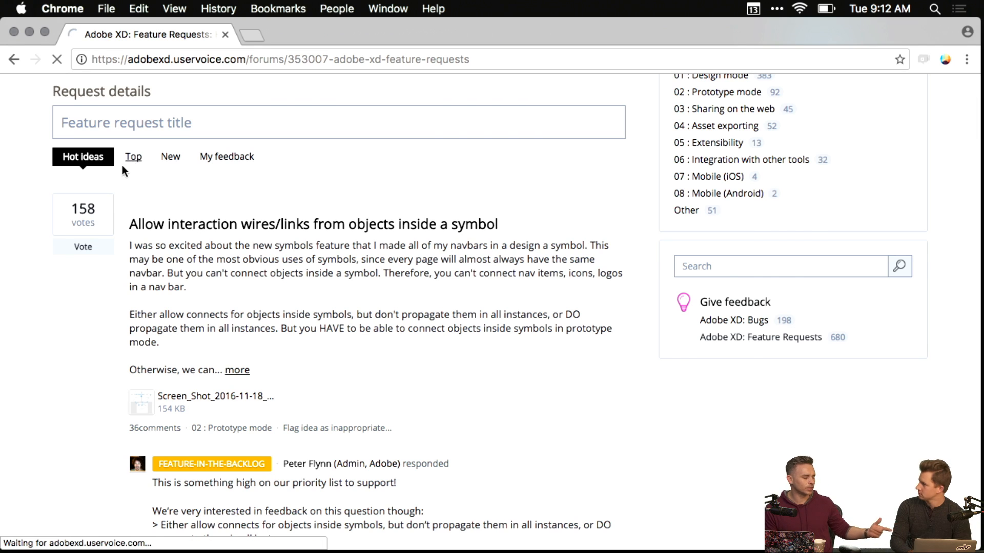
pyautogui.scroll(-4, 6, 286)
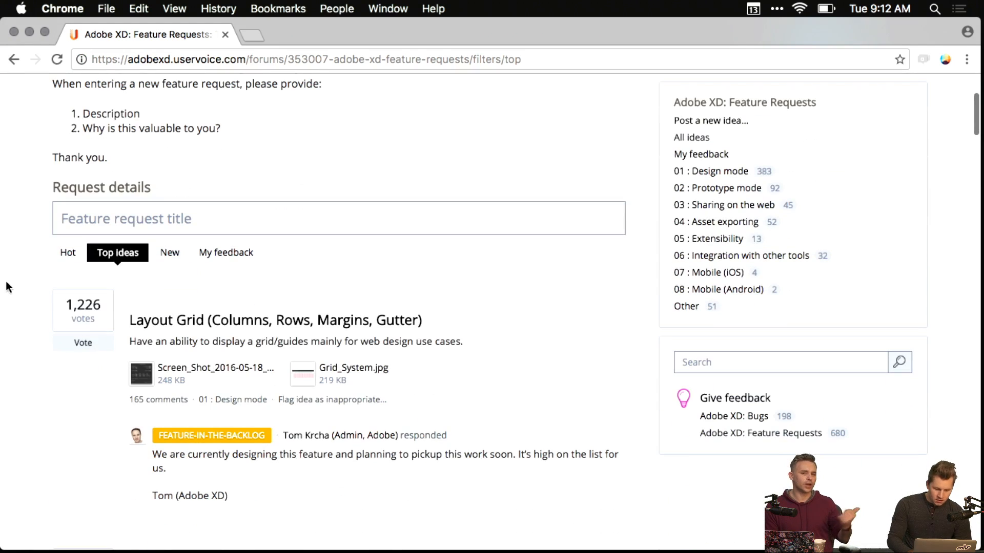
pyautogui.scroll(-1, 6, 286)
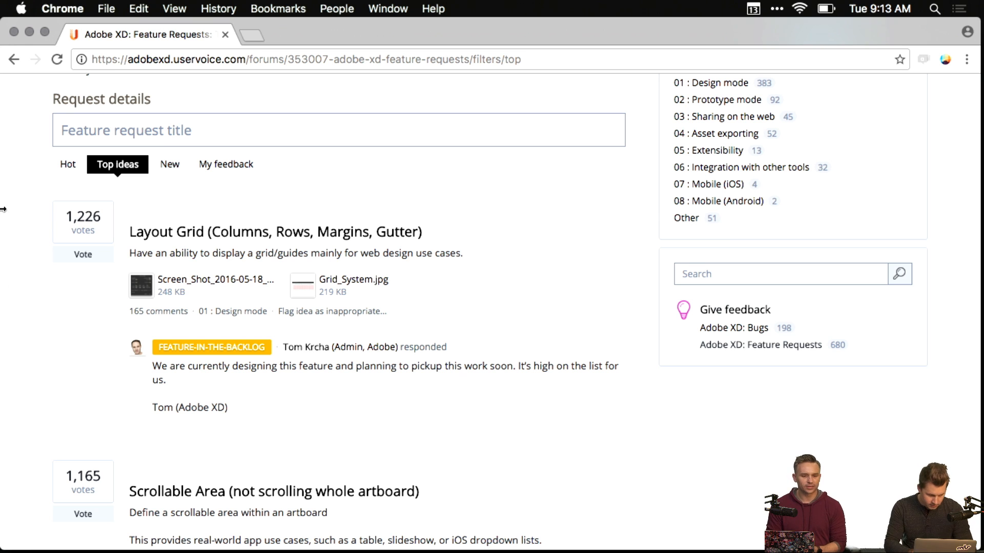
# - Clear the browser off the desktop, switch to iA Writer, and widen its untitled document window
pyautogui.click(29, 33)
pyautogui.click(306, 247)
pyautogui.moveTo(561, 548)
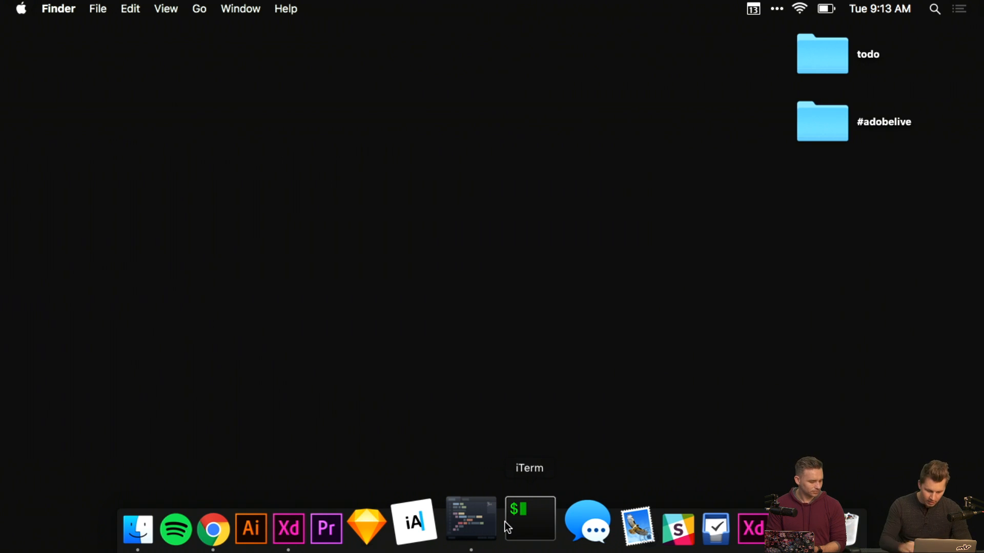
pyautogui.click(436, 527)
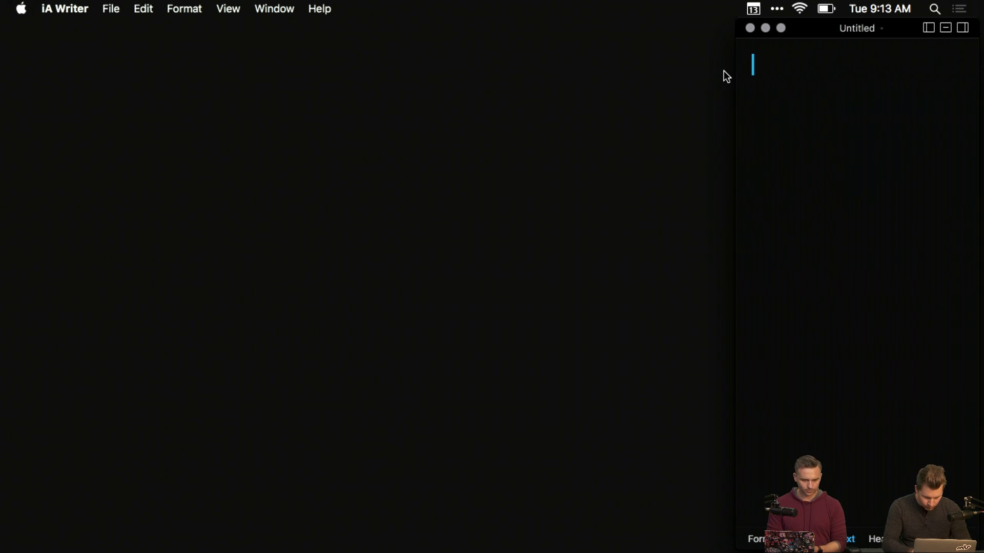
pyautogui.moveTo(737, 17); pyautogui.dragTo(639, 17)
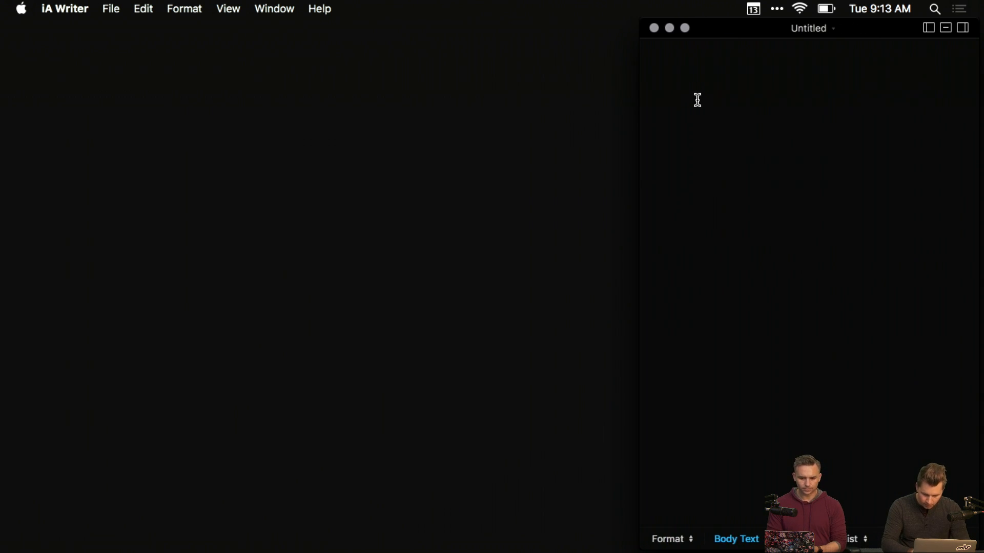
pyautogui.write('-')
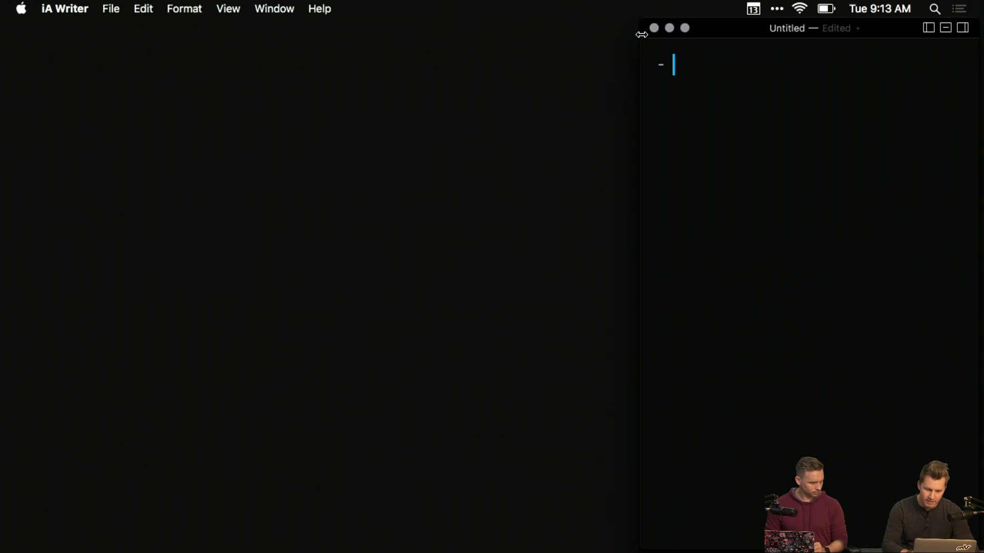
pyautogui.moveTo(641, 32); pyautogui.dragTo(569, 31)
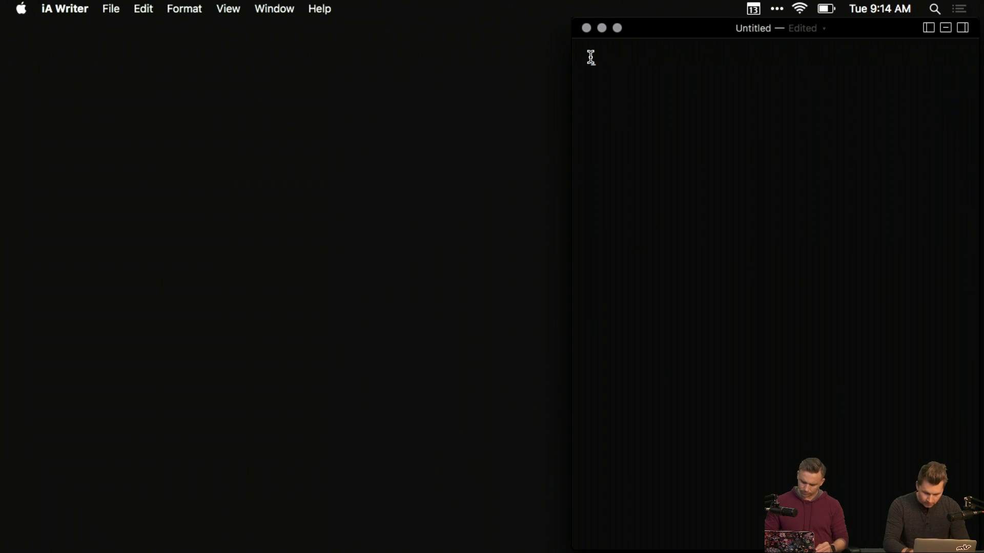
# - Write a dashed list in the document with the items "Sandwich Company" and "iOS app"
pyautogui.write('- Sandwich Compna')
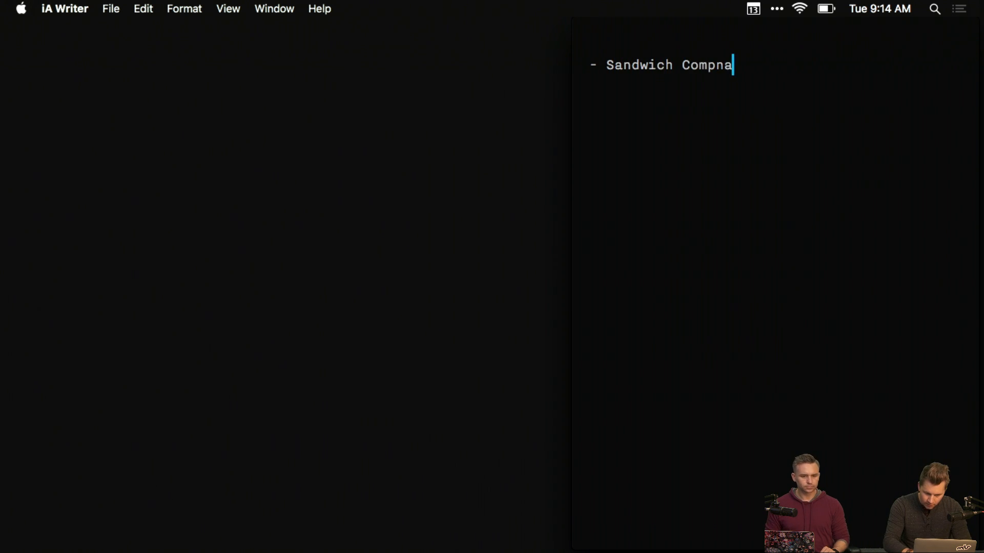
pyautogui.press('BackSpace')
pyautogui.write('any')
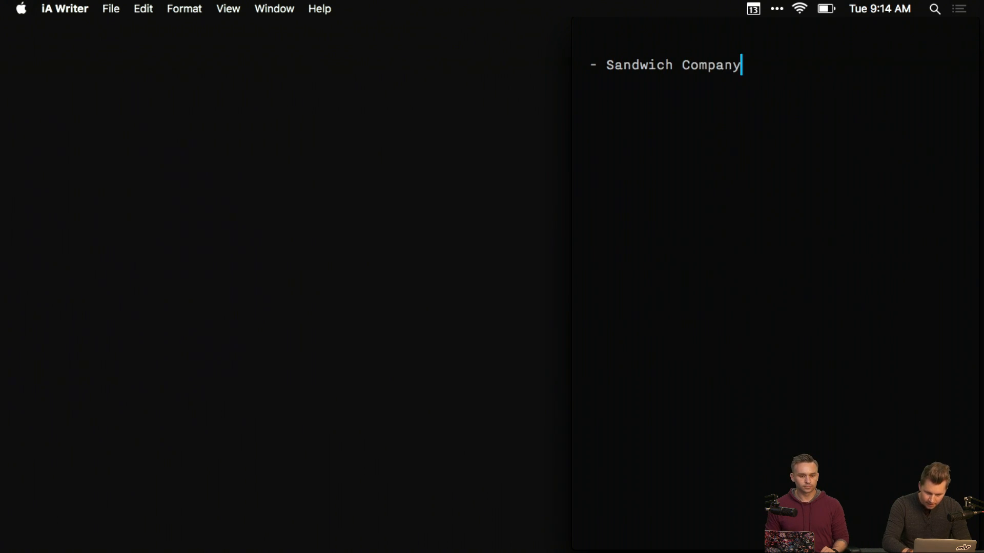
pyautogui.press('Return')
pyautogui.write('ios app')
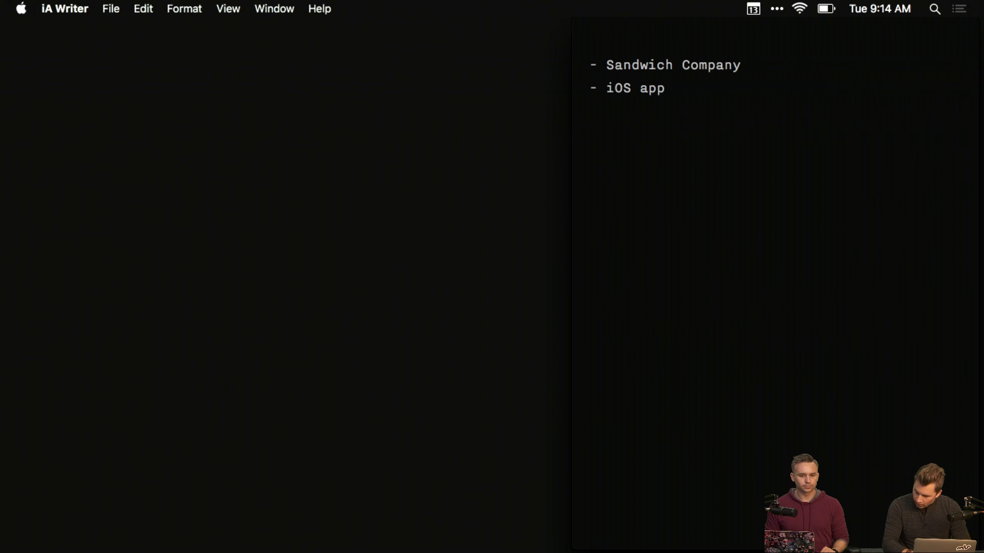
# - Start a second dashed list below the first with the items "build sandwich" and "have it delivered"
pyautogui.write('buil')
pyautogui.press('BackSpace')
pyautogui.press('BackSpace')
pyautogui.press('BackSpace')
pyautogui.press('BackSpace')
pyautogui.write('- ')
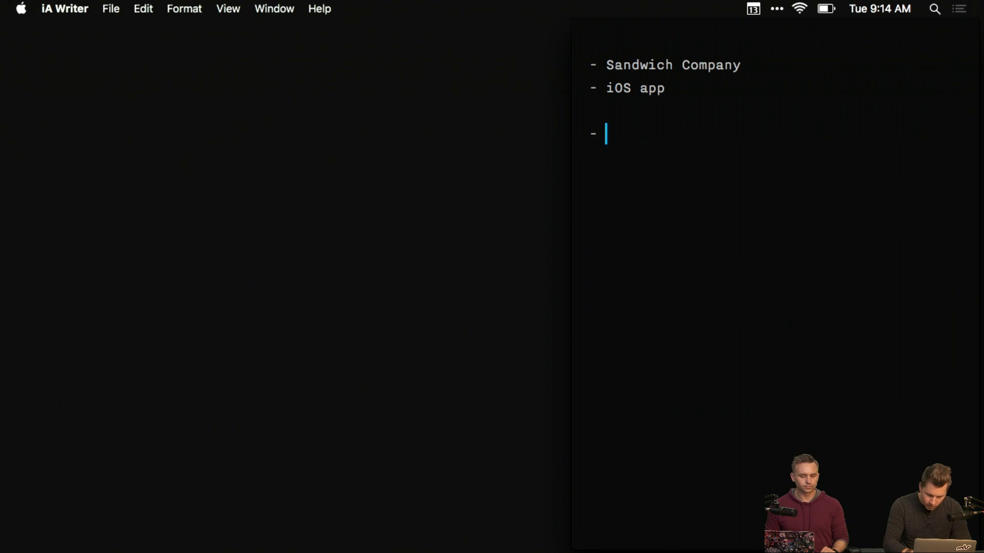
pyautogui.write('build sandwich')
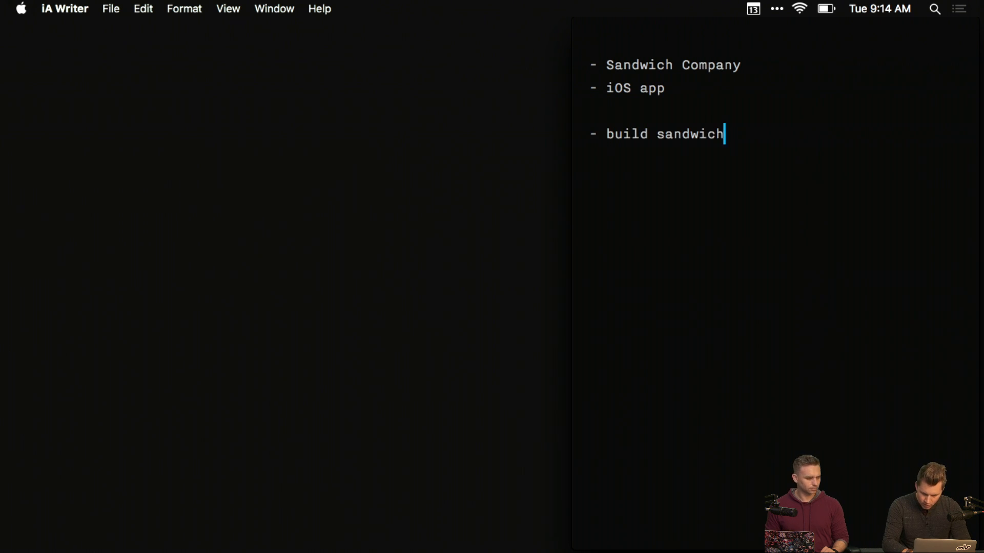
pyautogui.press('Return')
pyautogui.write('ha')
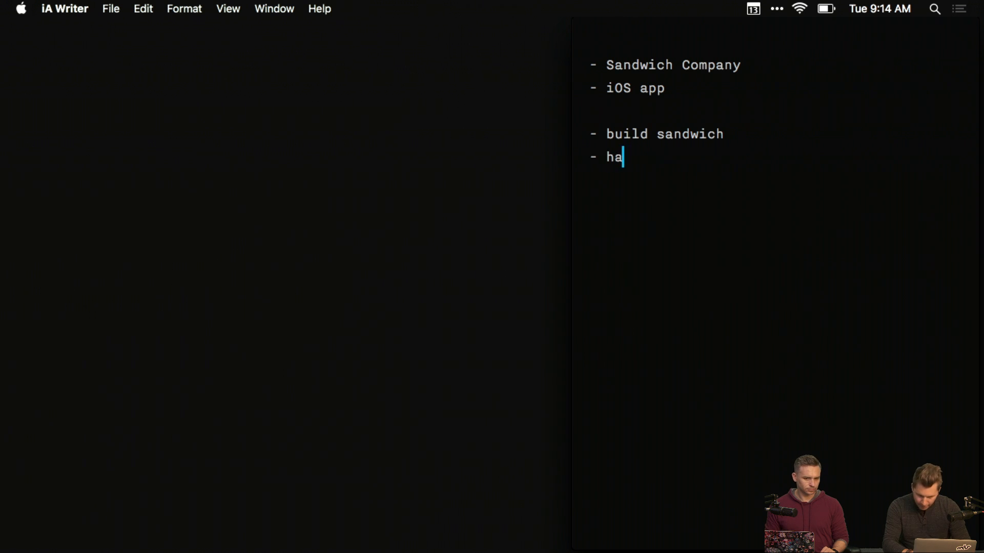
pyautogui.write('ve it delivered')
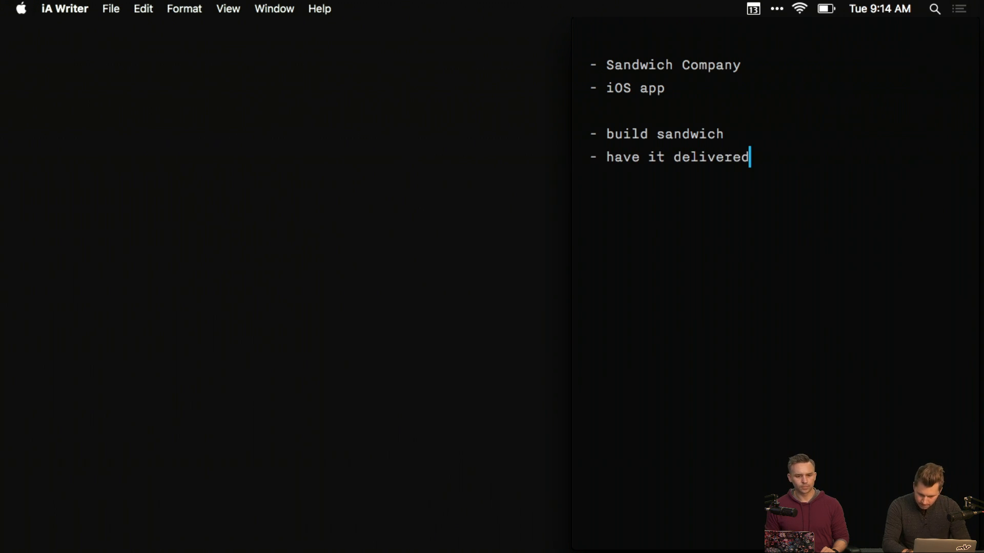
# - Extend the second dashed list with the items "track progress", "repeat orders" and "speed"
pyautogui.press('Return')
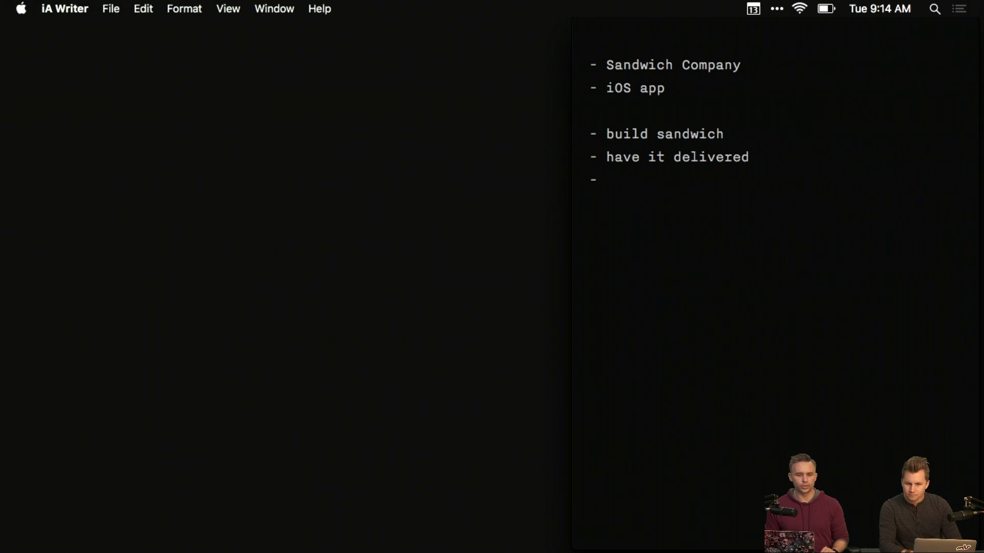
pyautogui.write('tr')
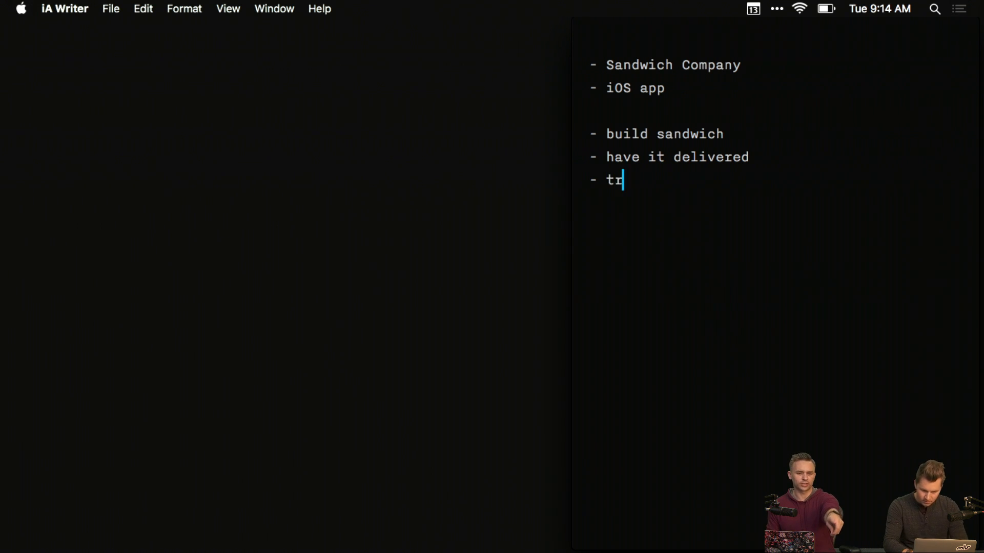
pyautogui.write('ack progress')
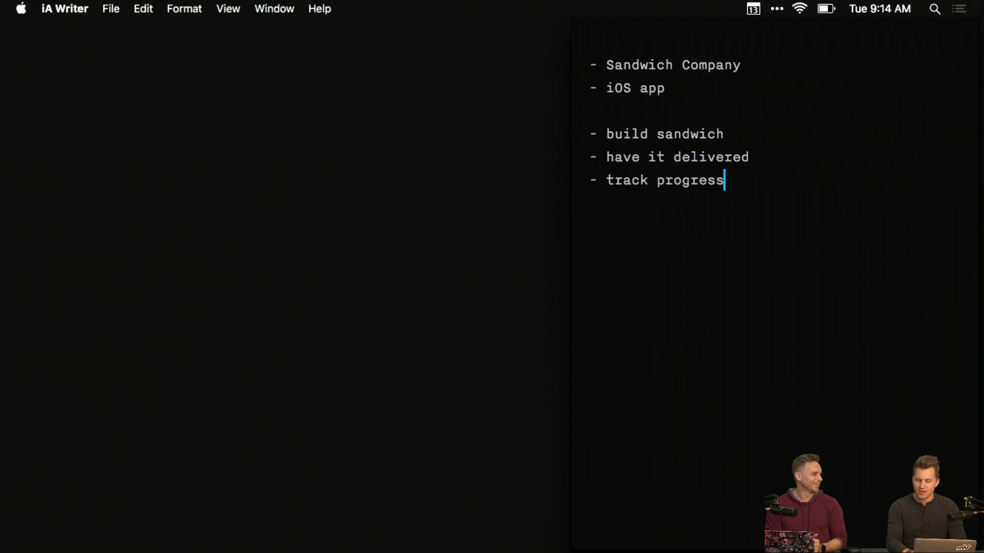
pyautogui.press('Return')
pyautogui.write('repe')
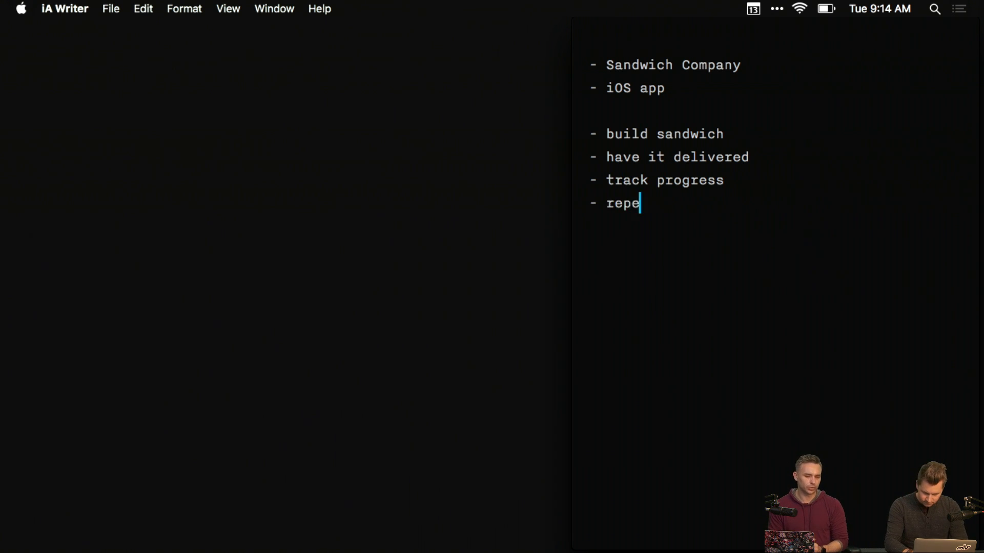
pyautogui.write('at orders')
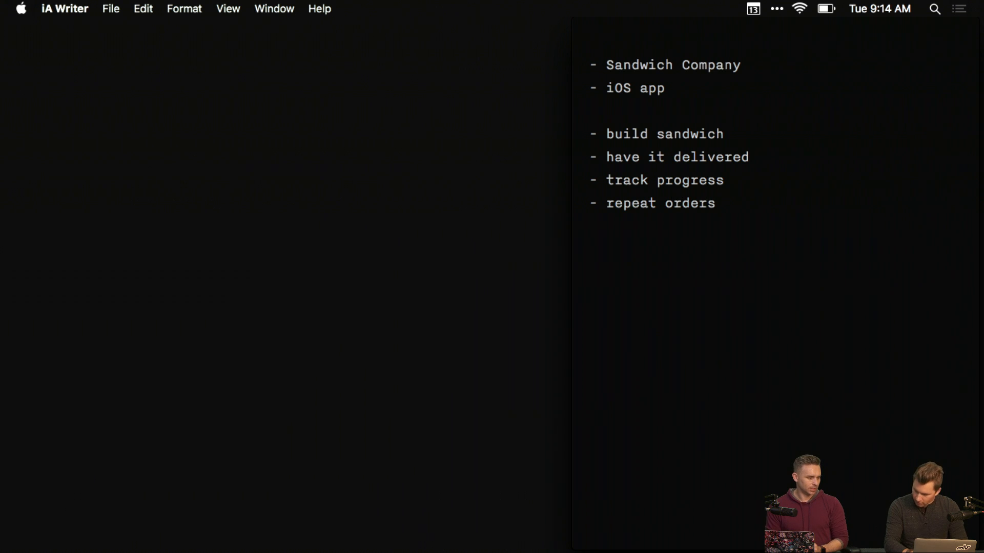
pyautogui.press('Return')
pyautogui.write('speed')
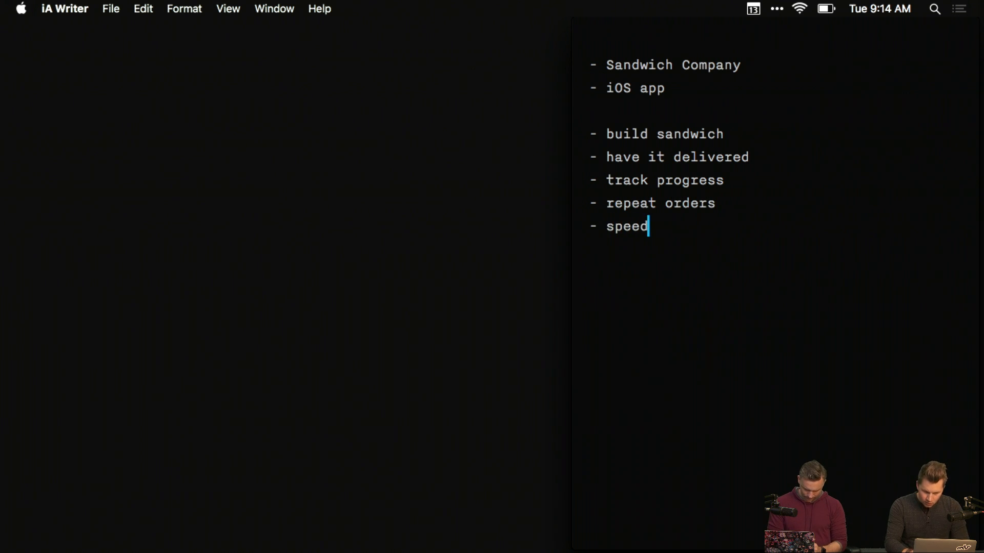
# - Insert the Markdown heading "## requirements" directly above the "build sandwich" list
pyautogui.click(623, 118)
pyautogui.press('Return')
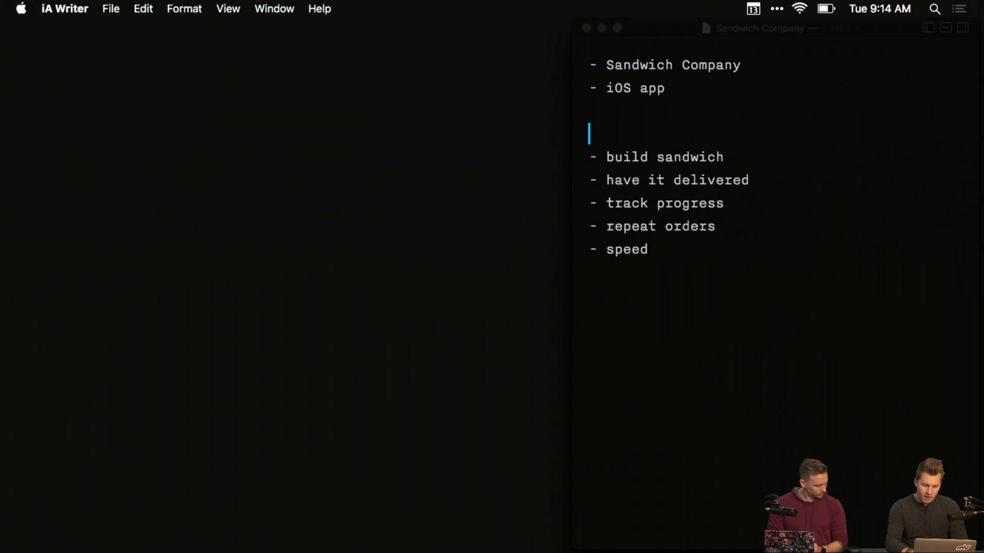
pyautogui.write('## requirements')
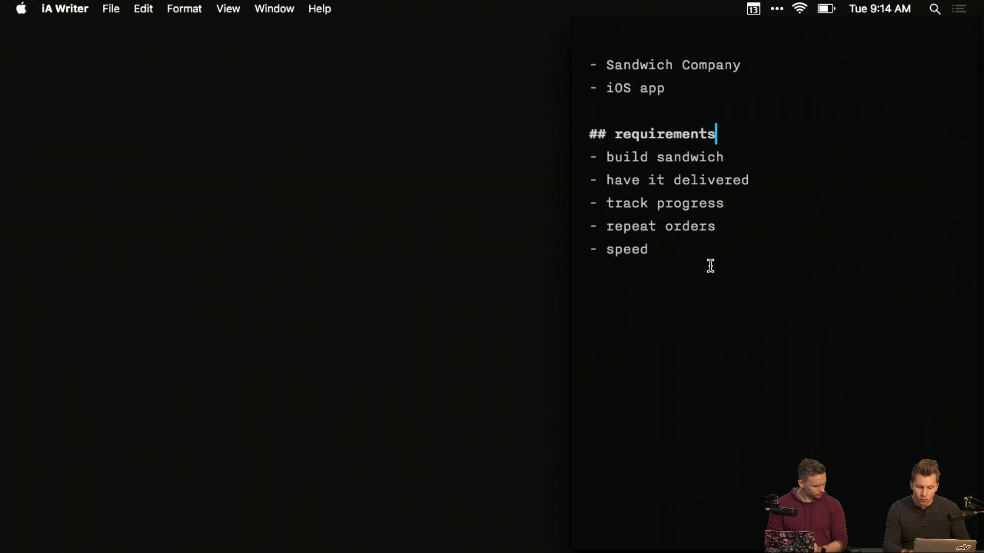
pyautogui.click(680, 250)
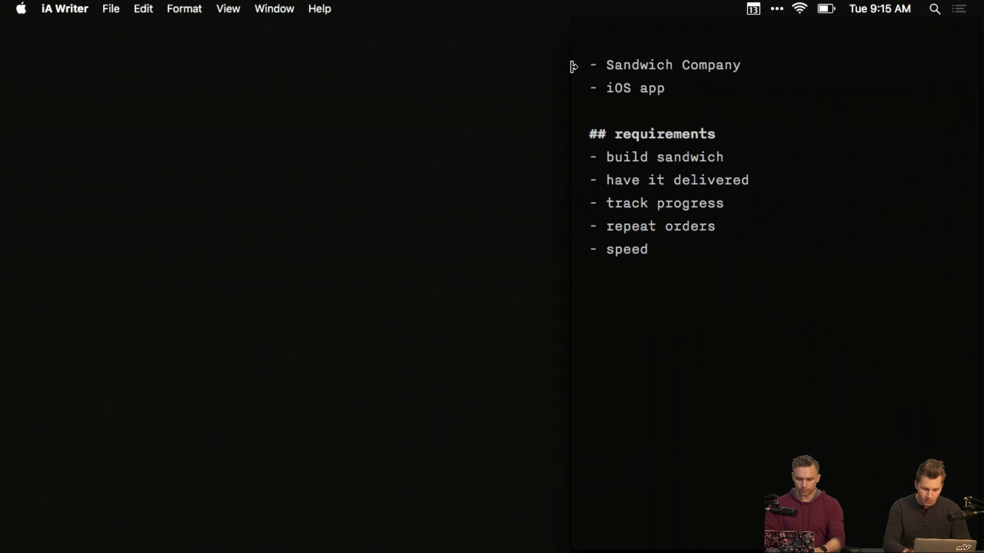
# - Narrow the notes window, then switch to Adobe XD and create a new document from the iPhone 6/7 preset
pyautogui.moveTo(569, 48); pyautogui.dragTo(764, 43)
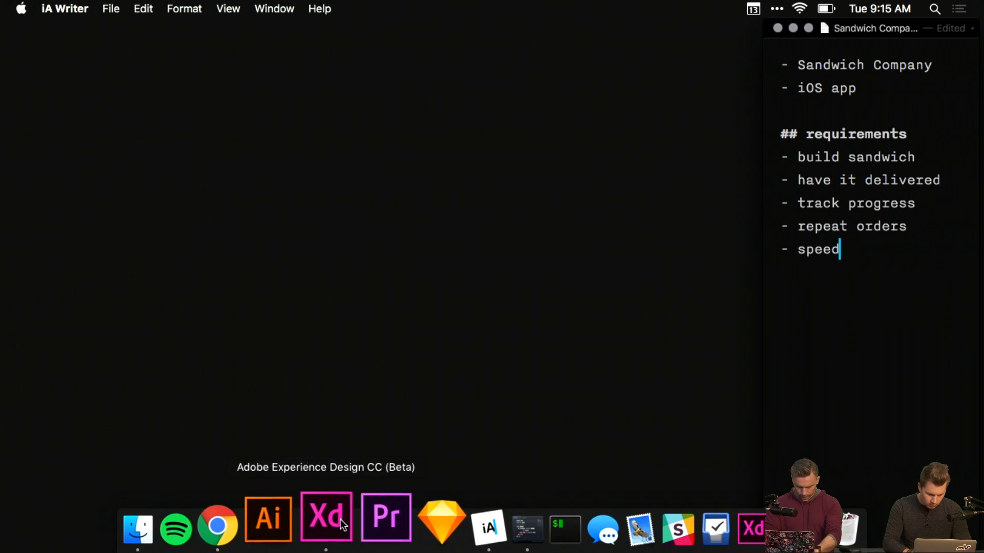
pyautogui.click(331, 518)
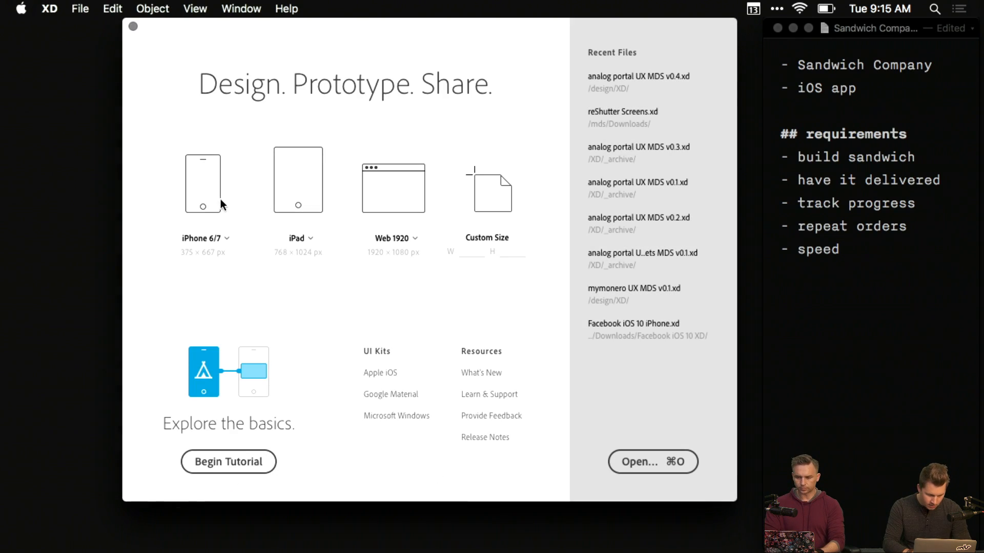
pyautogui.click(204, 194)
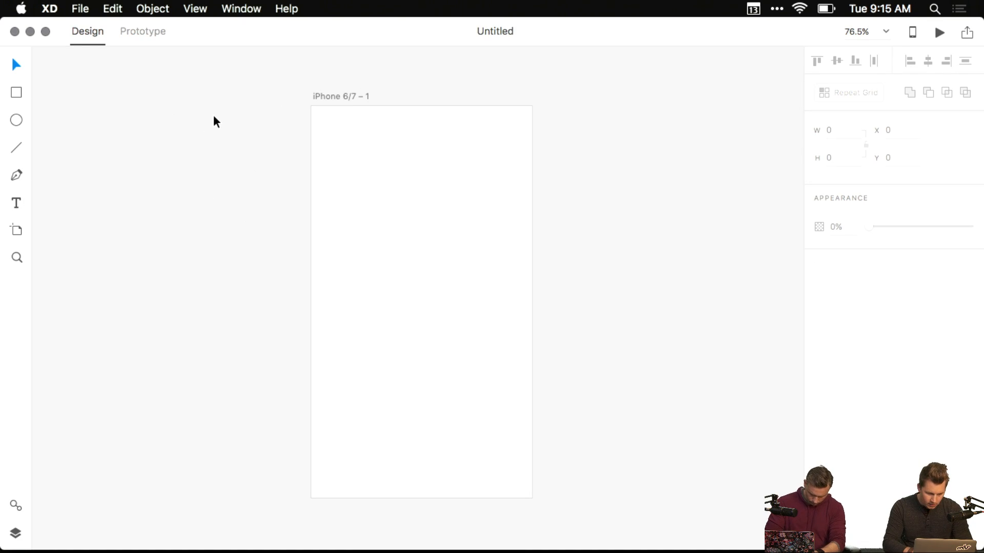
# - Reveal the desktop, open the #adobelive folder in Finder, reposition its window, and open the SanFranWichCo project folder
pyautogui.hotkey('ctrl', 'Up')
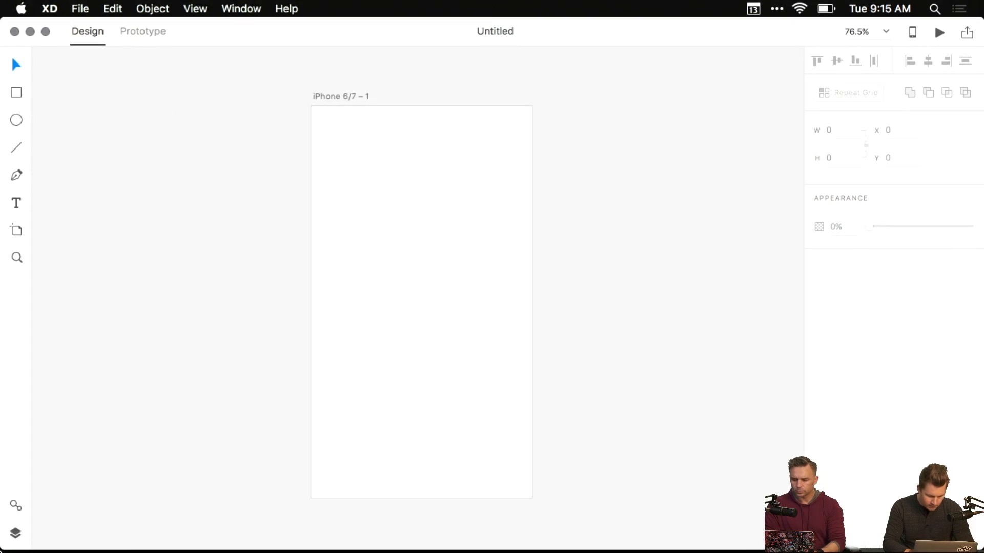
pyautogui.moveTo(3, 550)
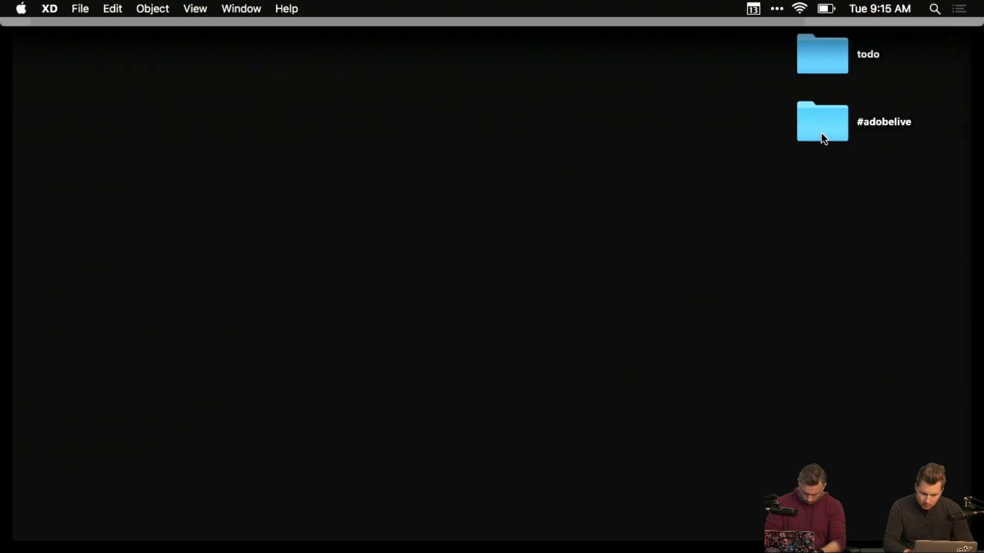
pyautogui.doubleClick(822, 123)
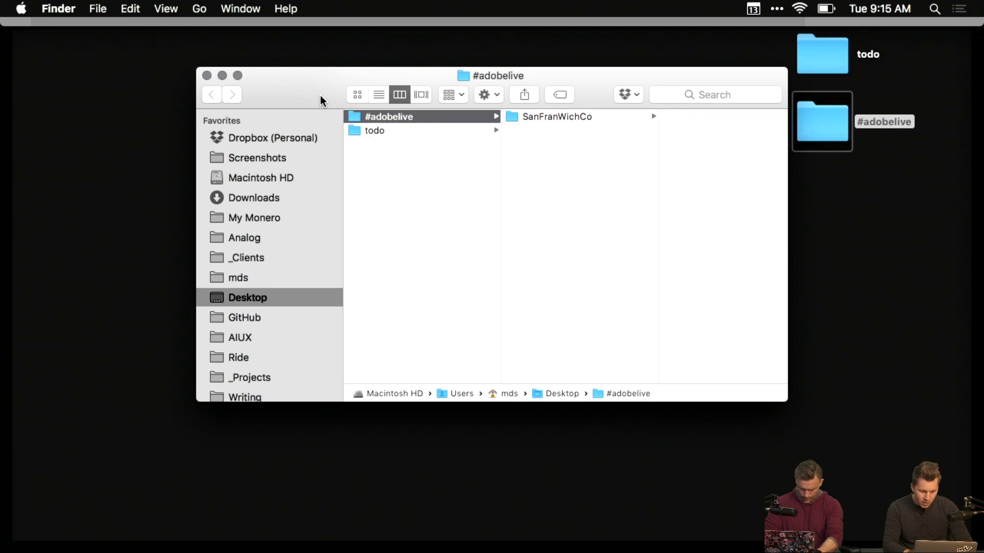
pyautogui.moveTo(321, 96); pyautogui.dragTo(230, 140)
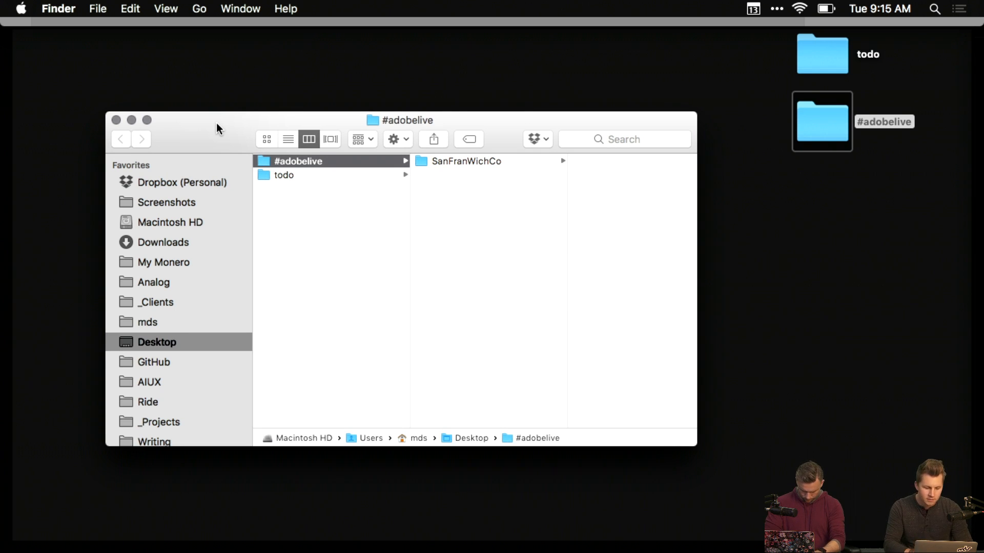
pyautogui.moveTo(225, 142); pyautogui.dragTo(232, 138)
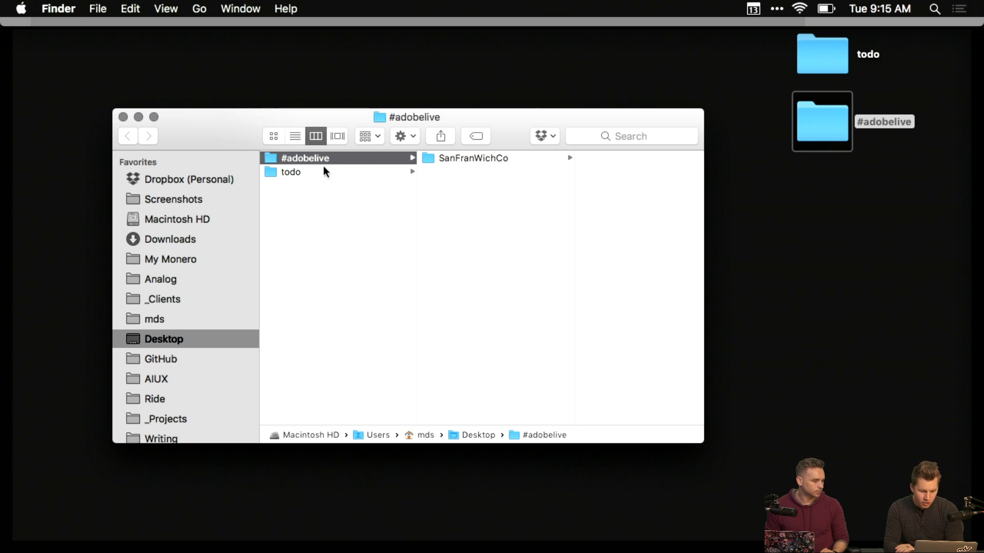
pyautogui.click(484, 157)
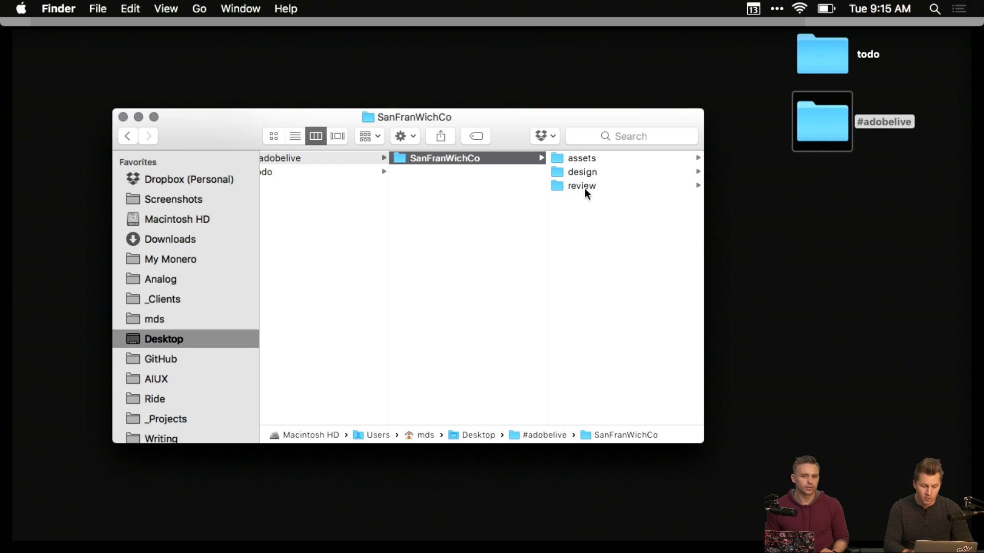
# - Look through the assets, design and review subfolders of SanFranWichCo
pyautogui.click(589, 158)
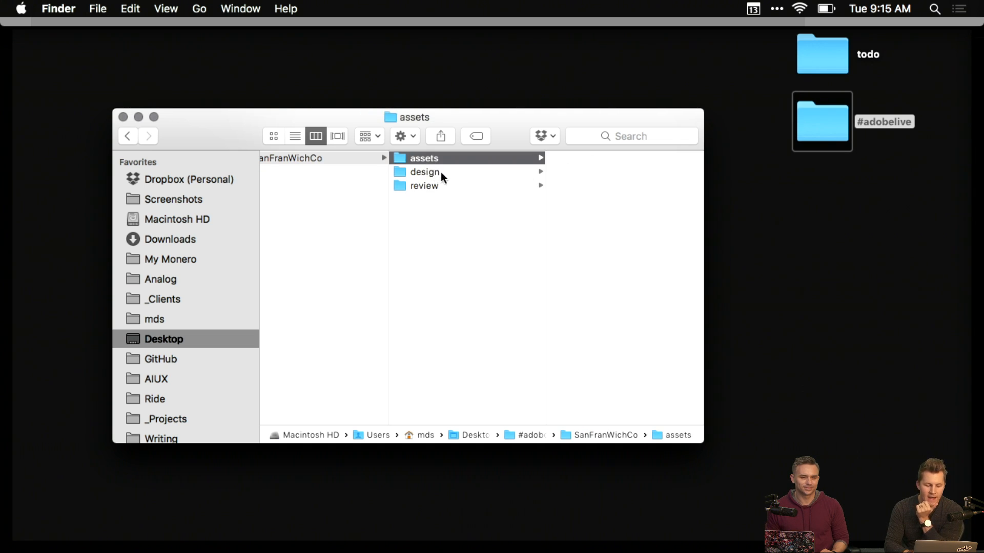
pyautogui.click(427, 176)
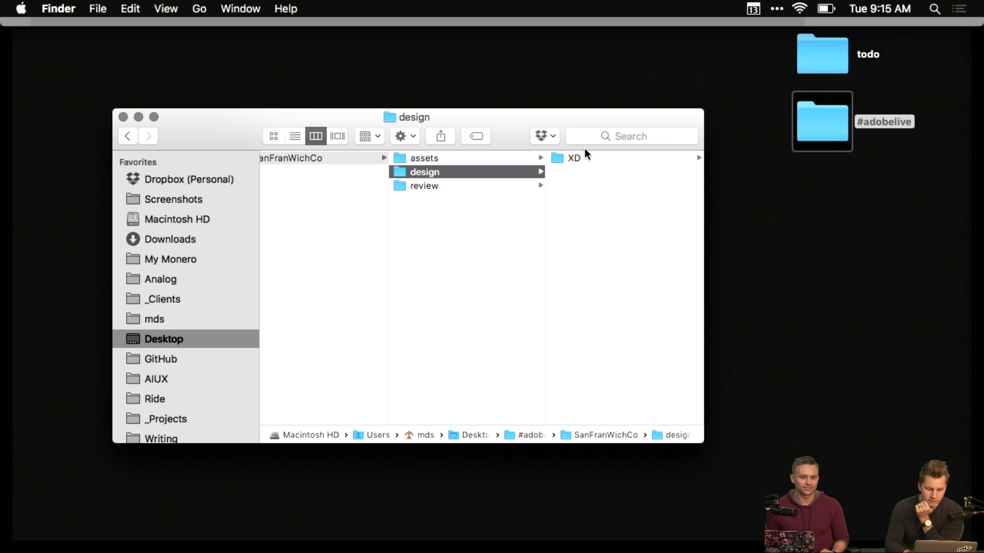
pyautogui.click(427, 186)
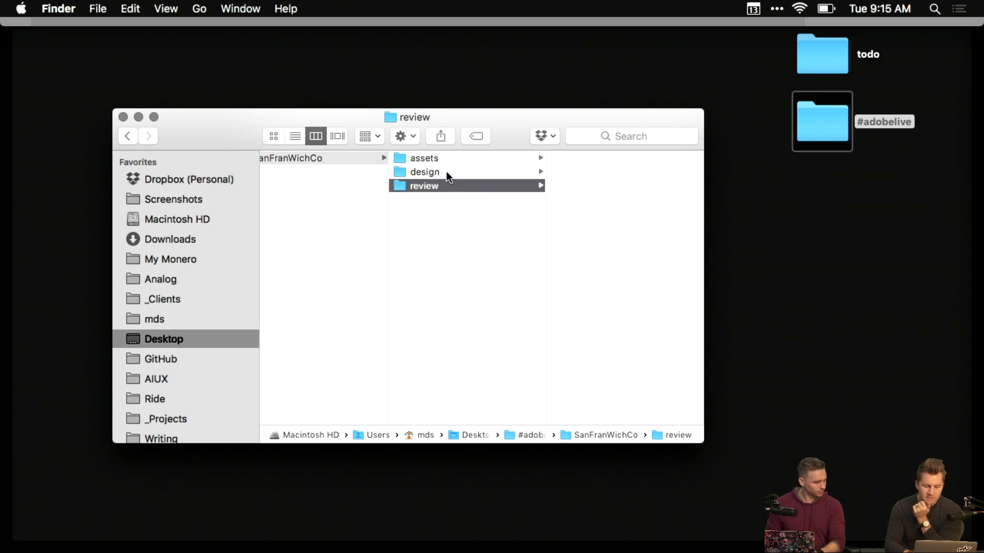
# - Create two new folders named "illustrator" and "photoshop" inside the project's design folder
pyautogui.click(440, 173)
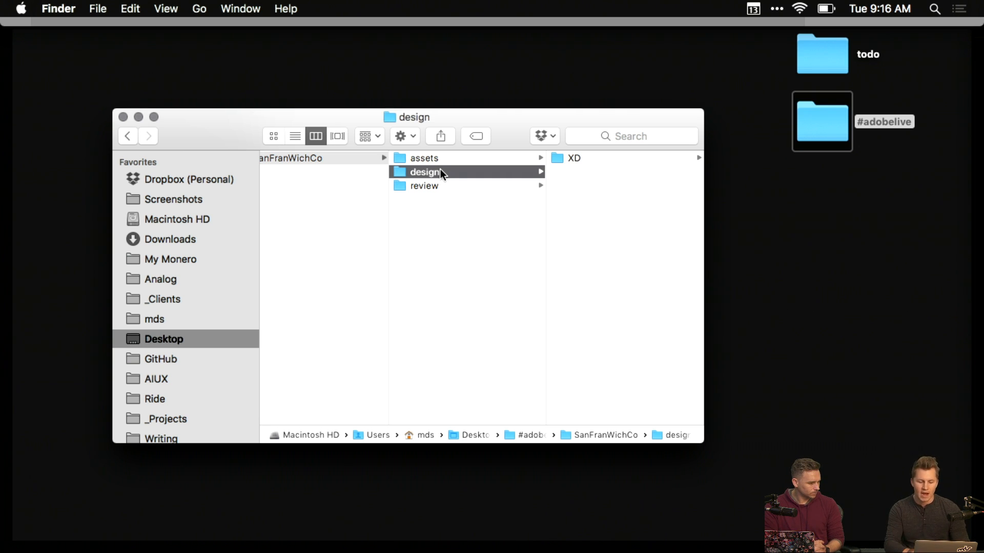
pyautogui.press('super+shift+n')
pyautogui.write('illl')
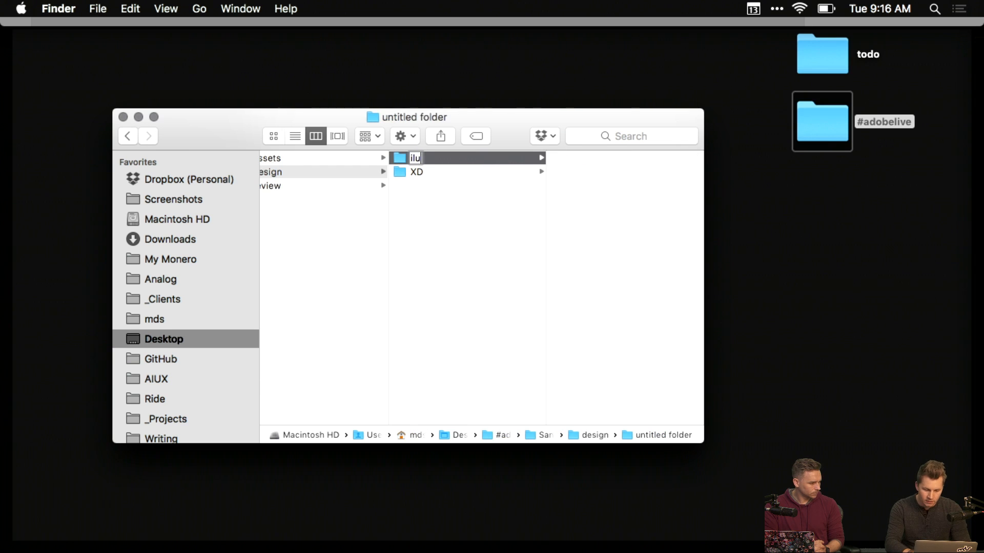
pyautogui.write('ustrator')
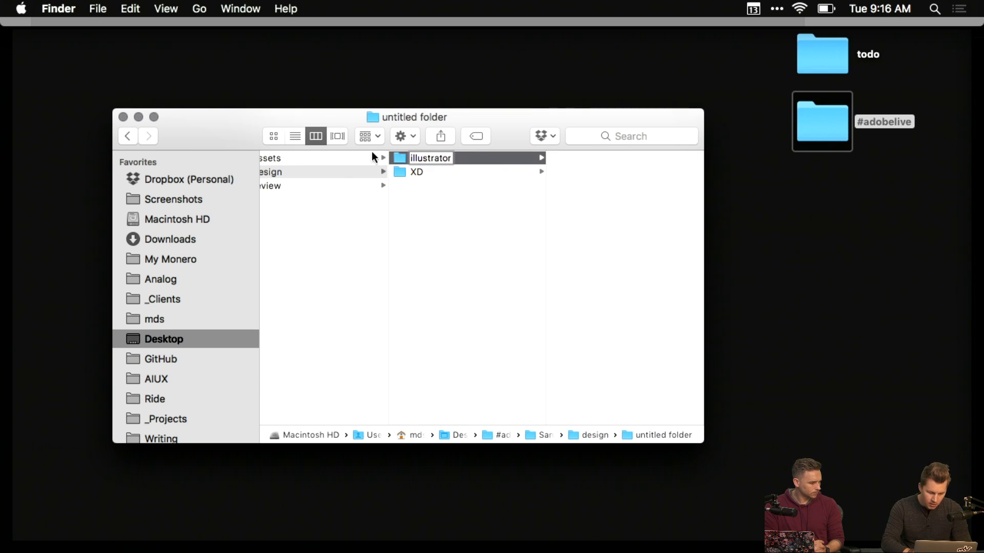
pyautogui.click(339, 171)
pyautogui.press('super+shift+n')
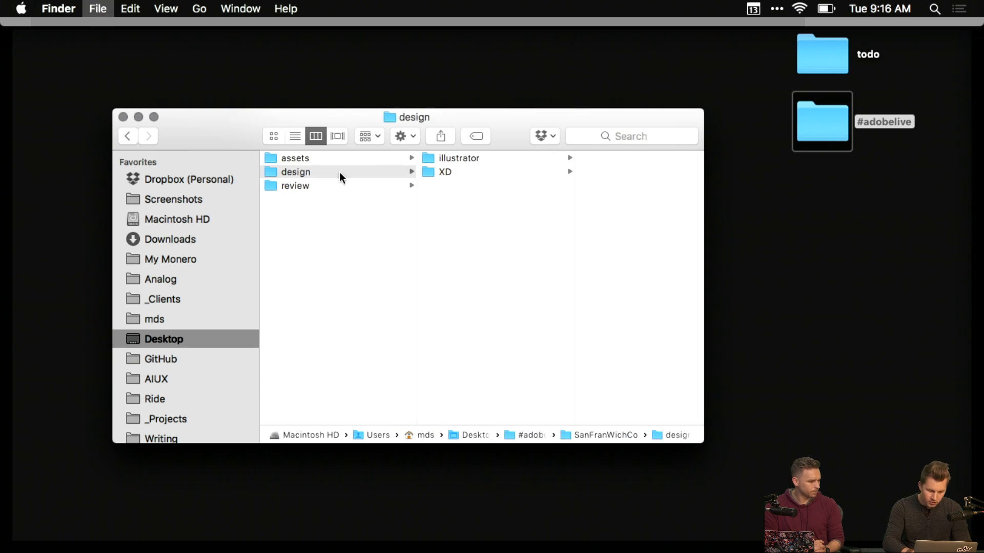
pyautogui.write('photoshop')
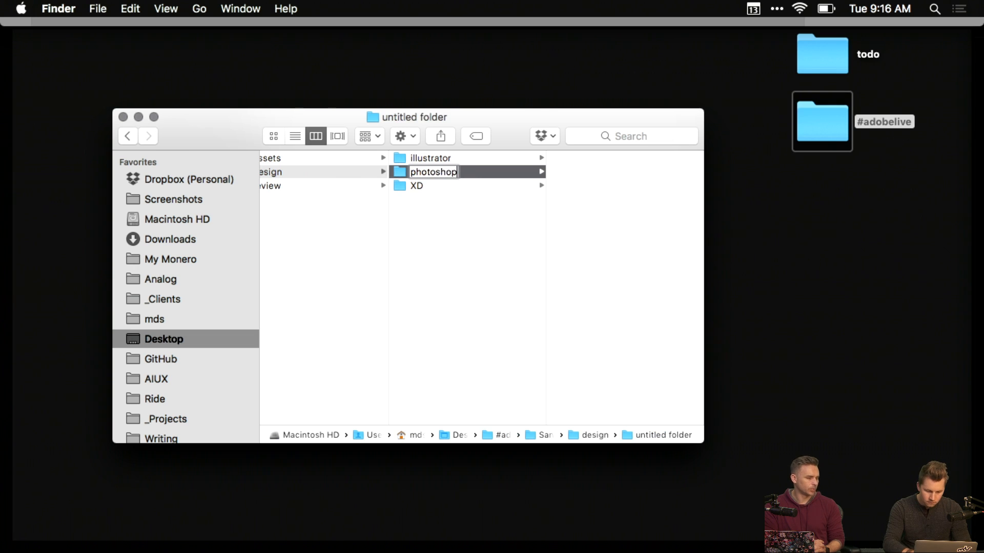
pyautogui.press('Return')
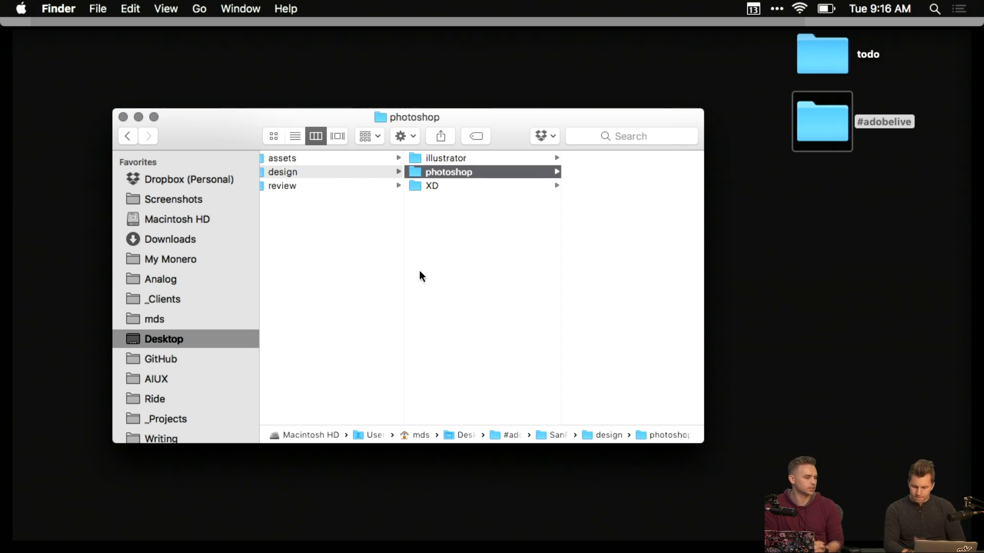
# - Open the XD folder inside design and preview the contents of sandwiches.txt
pyautogui.hscroll(-2, 419, 271)
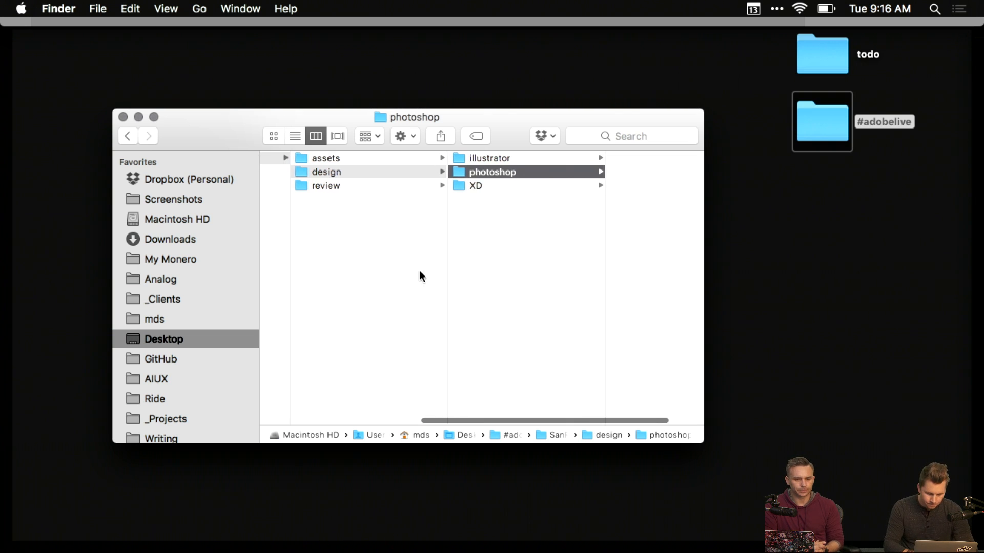
pyautogui.click(492, 183)
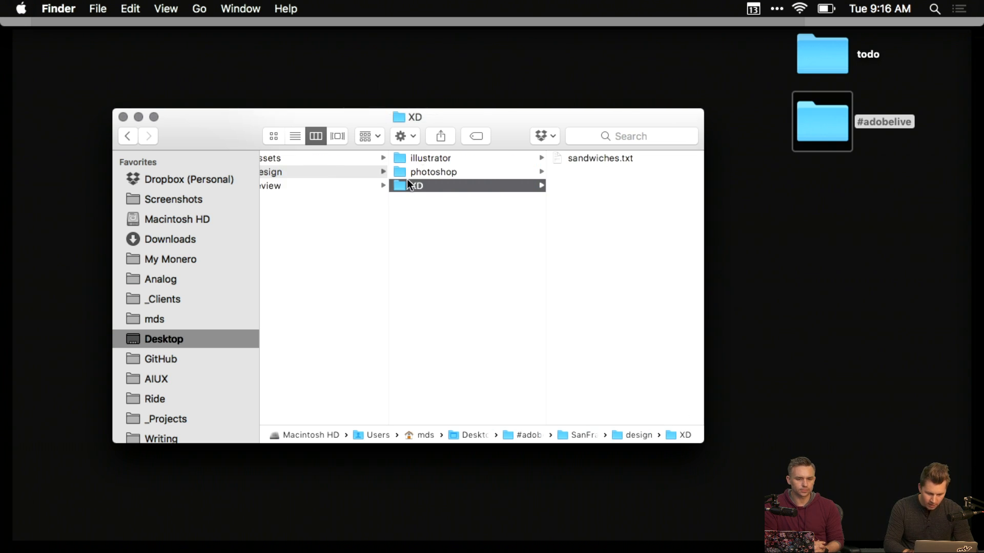
pyautogui.click(576, 158)
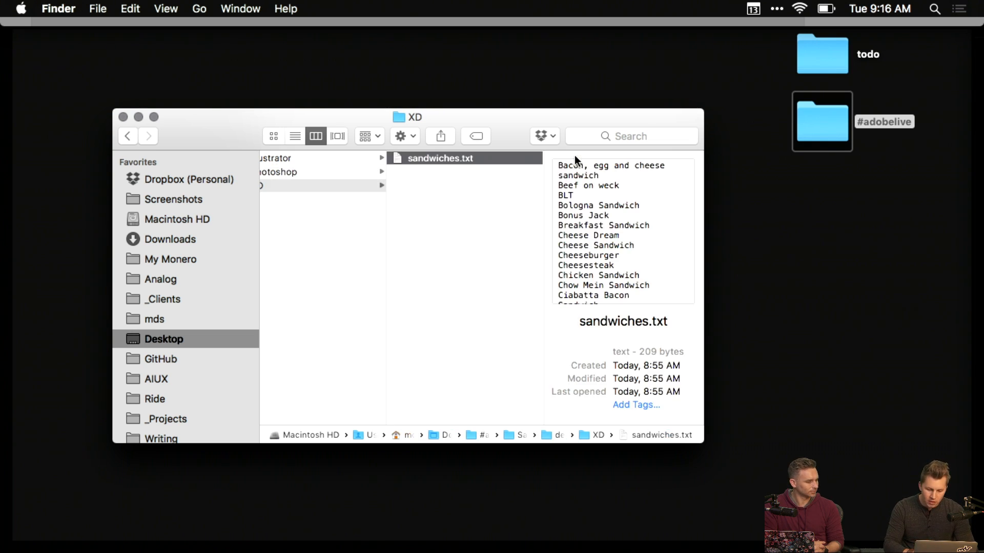
pyautogui.click(433, 161)
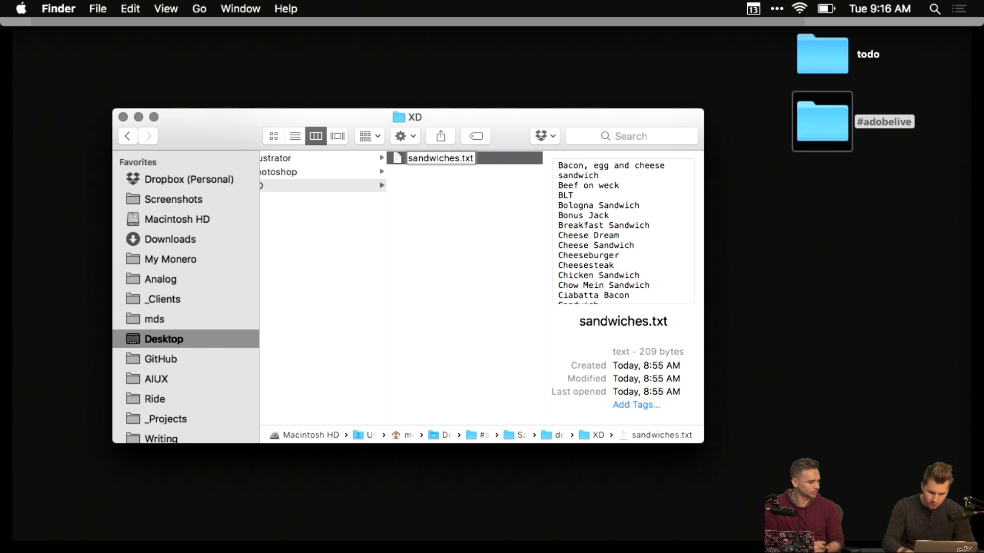
# - Leave the sandwiches.txt rename without changes and display the contents of the project's assets folder
pyautogui.press('Escape')
pyautogui.click(432, 192)
pyautogui.hscroll(-5, 433, 192)
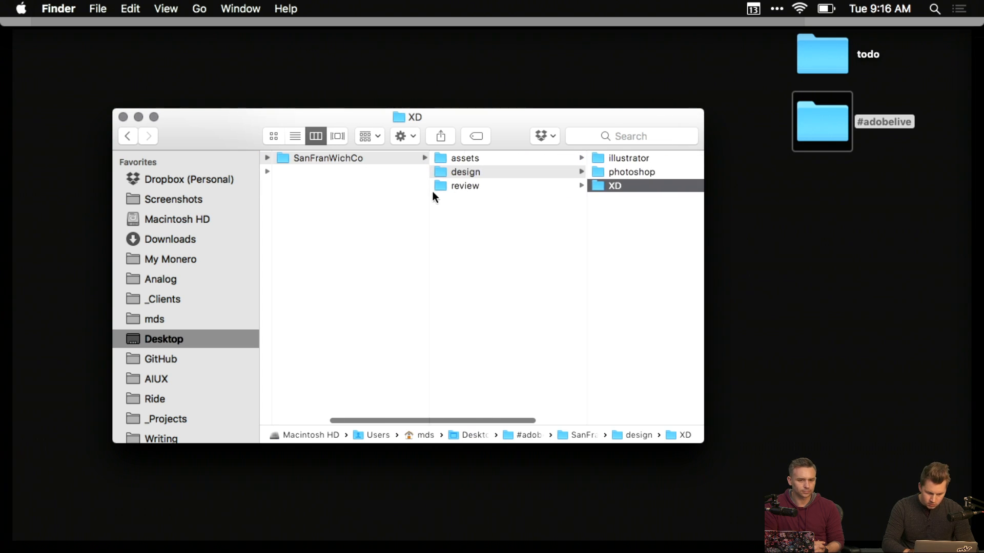
pyautogui.click(484, 159)
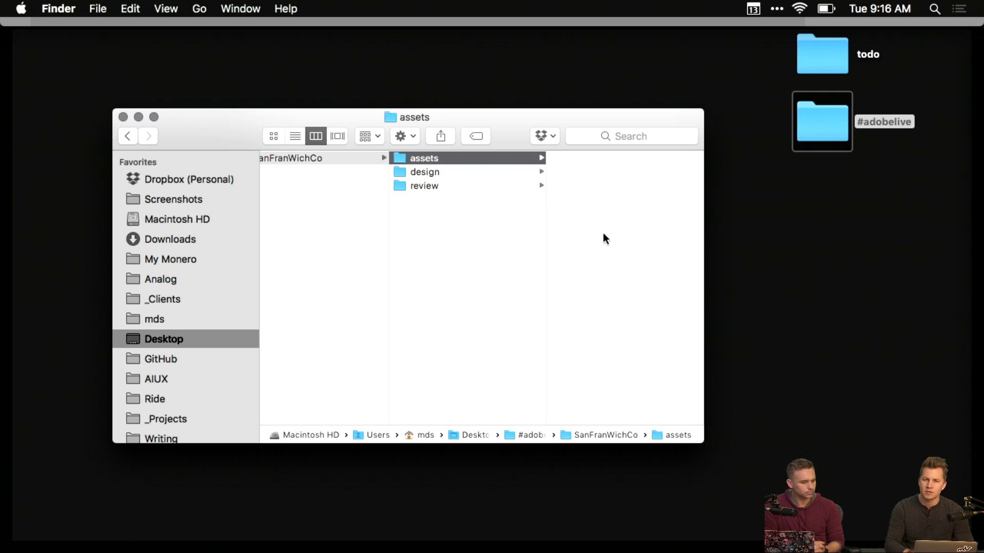
# - Create a folder named "2016.12.13 First Draft" inside the project's review folder
pyautogui.click(436, 187)
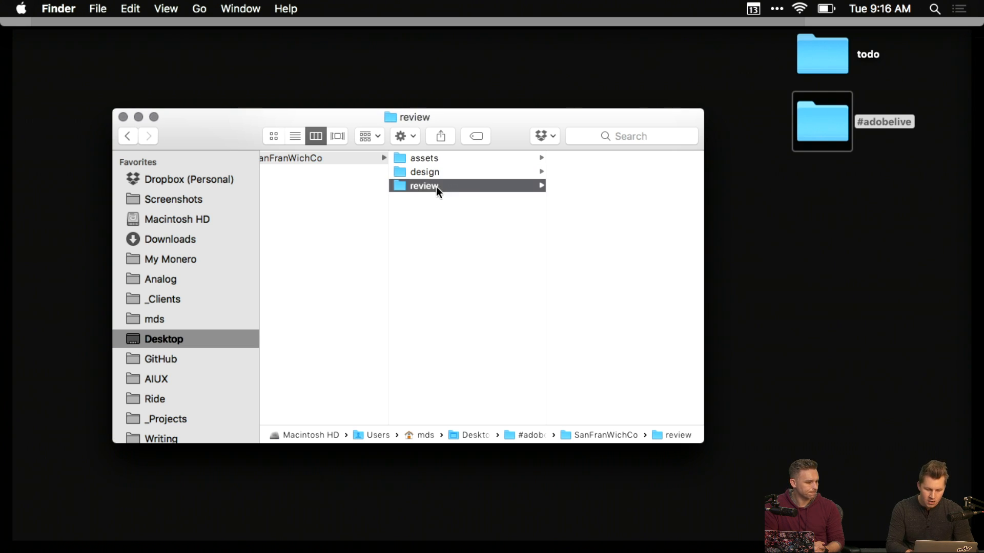
pyautogui.press('super+shift+n')
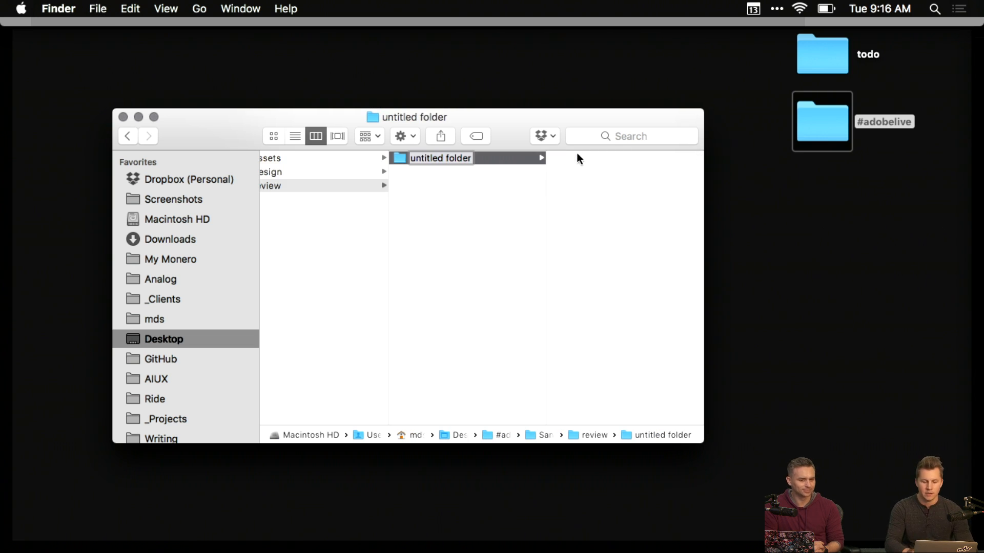
pyautogui.write('2016')
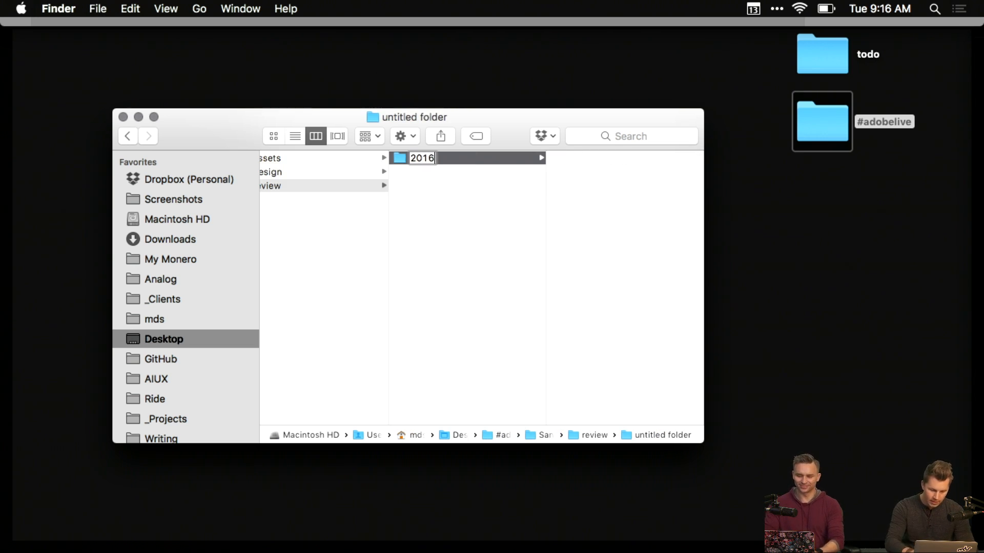
pyautogui.write('.12.13')
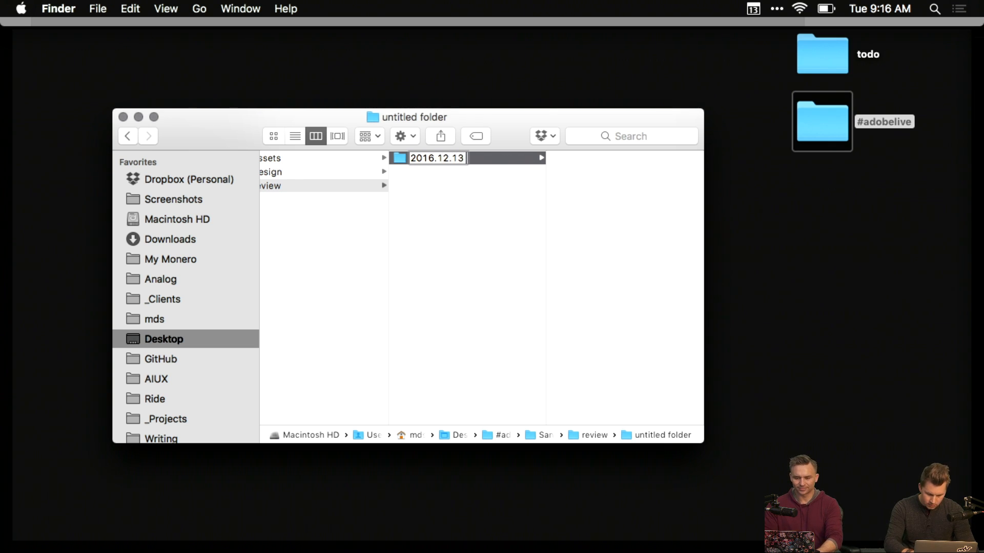
pyautogui.write('First Draft')
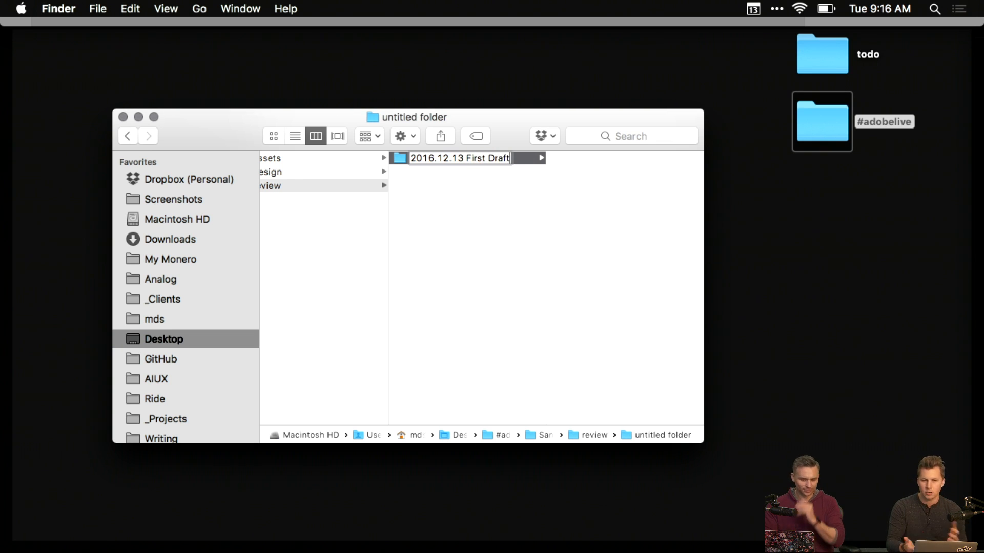
pyautogui.click(494, 188)
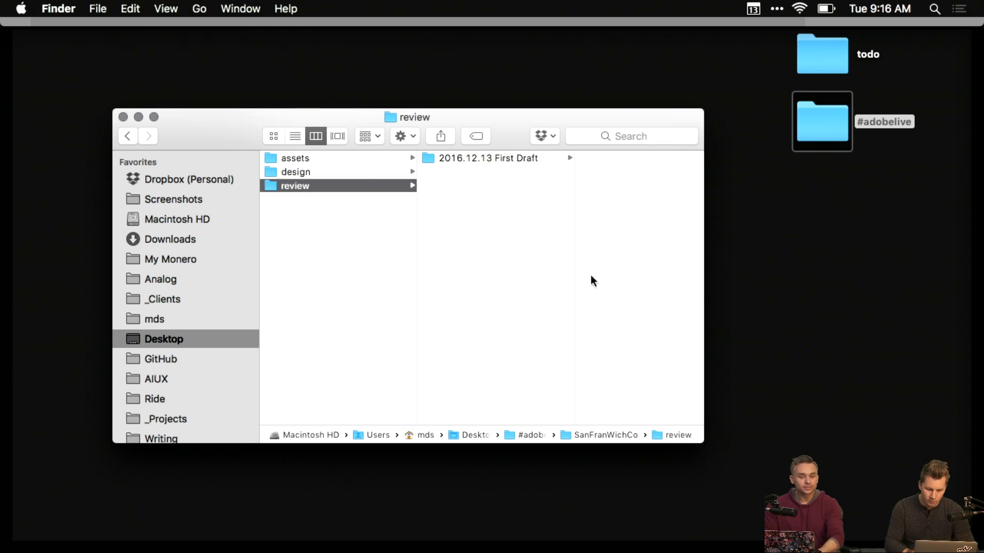
# - Display the design folder's contents in a widened Finder window, and switch to the untitled document in Adobe XD
pyautogui.moveTo(703, 443); pyautogui.dragTo(822, 462)
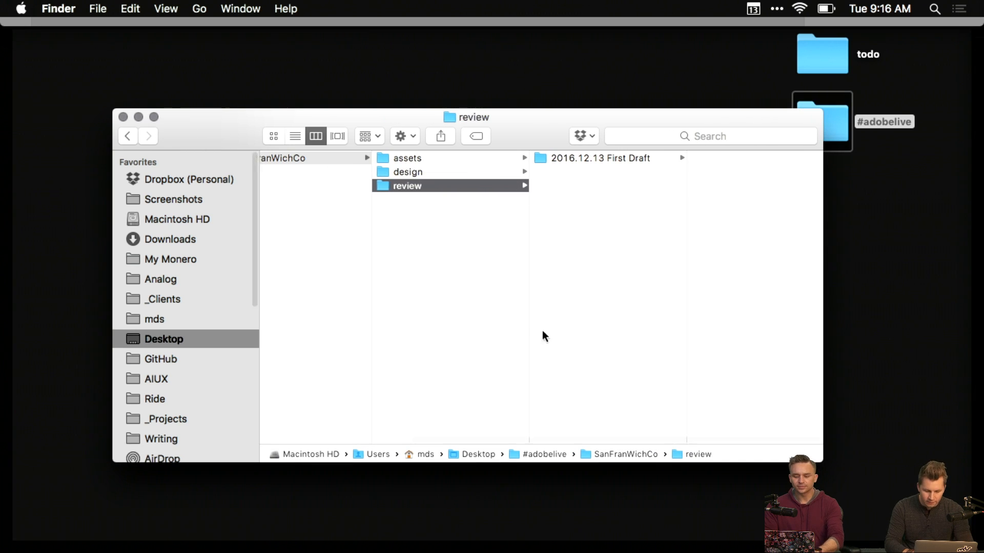
pyautogui.click(515, 175)
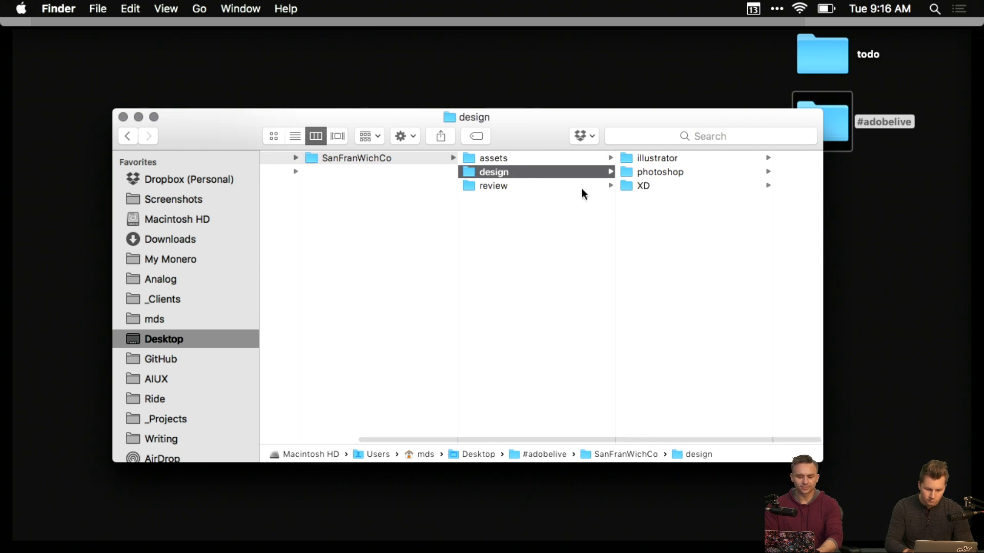
pyautogui.press('F11')
pyautogui.click(165, 52)
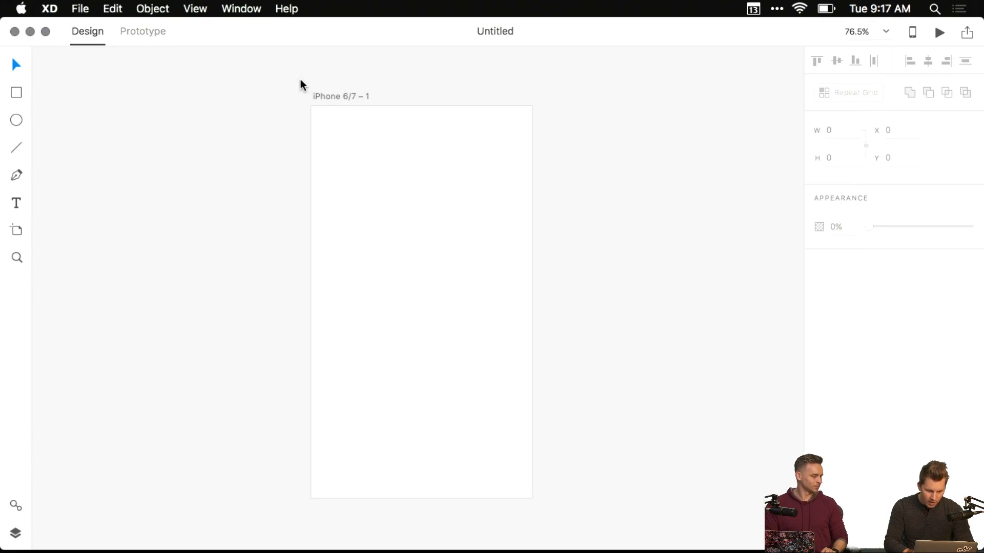
# - Start saving the untitled document and choose the XD folder inside SanFranWichCo's design folder as its location
pyautogui.press('super+s')
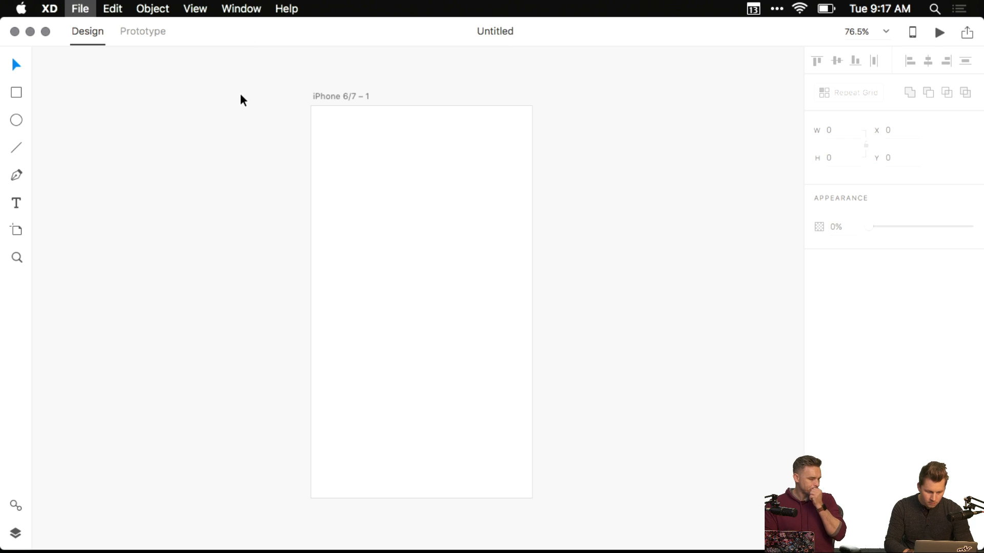
pyautogui.click(463, 173)
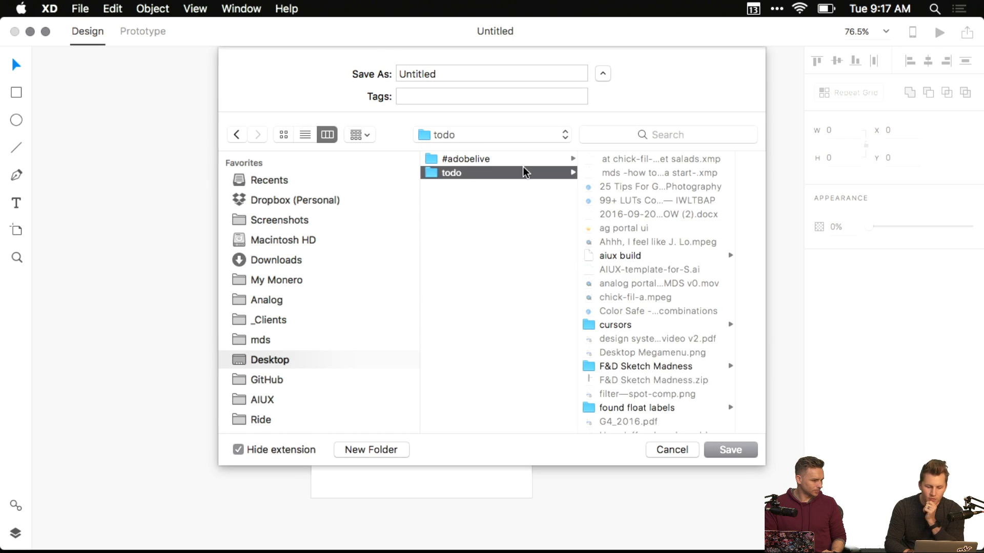
pyautogui.click(522, 162)
pyautogui.click(638, 158)
pyautogui.press('Right')
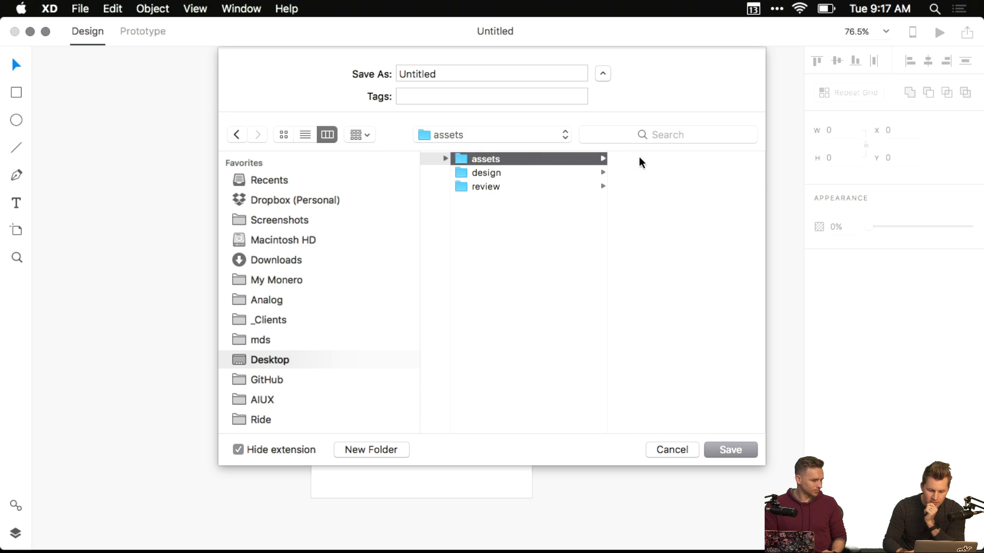
pyautogui.press('Down')
pyautogui.press('Right')
pyautogui.press('Down')
pyautogui.press('Down')
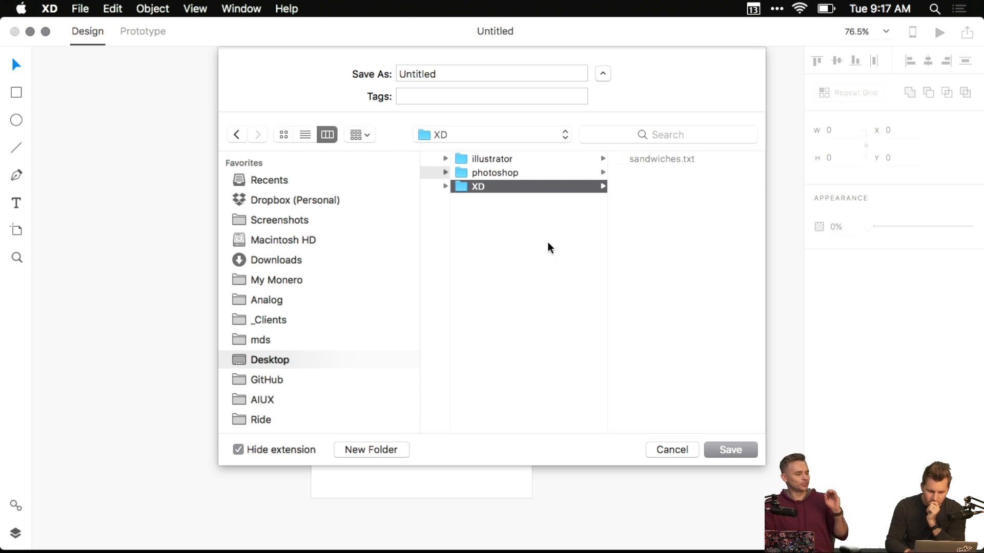
# - Name the document "SFW UX MDS v0.1" and save it in the XD folder
pyautogui.moveTo(455, 73); pyautogui.dragTo(352, 81)
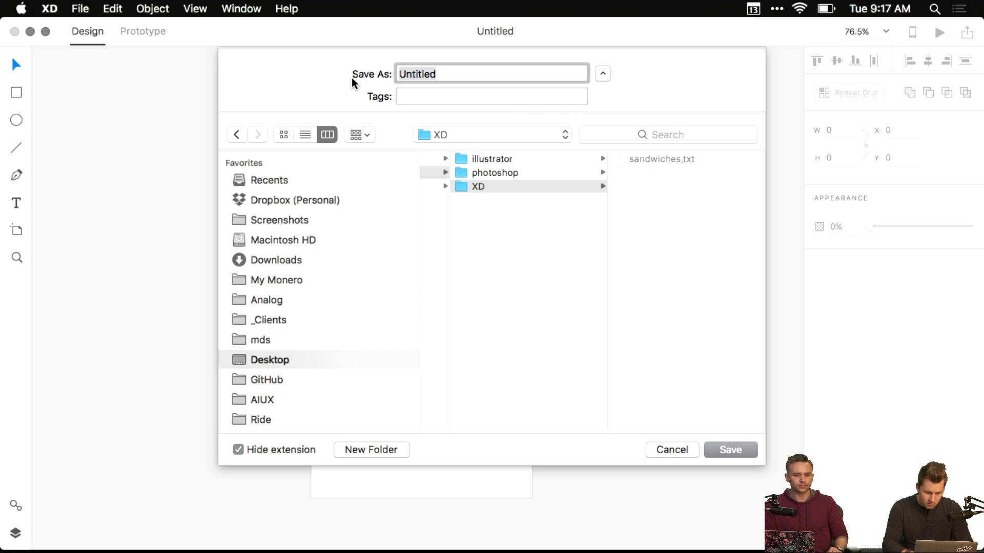
pyautogui.write('s')
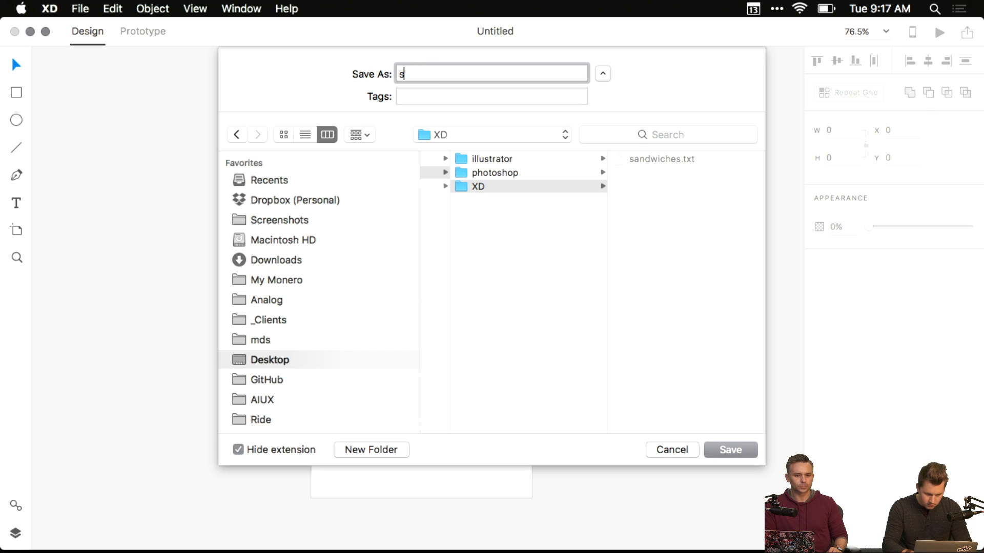
pyautogui.press('BackSpace')
pyautogui.write('SFW')
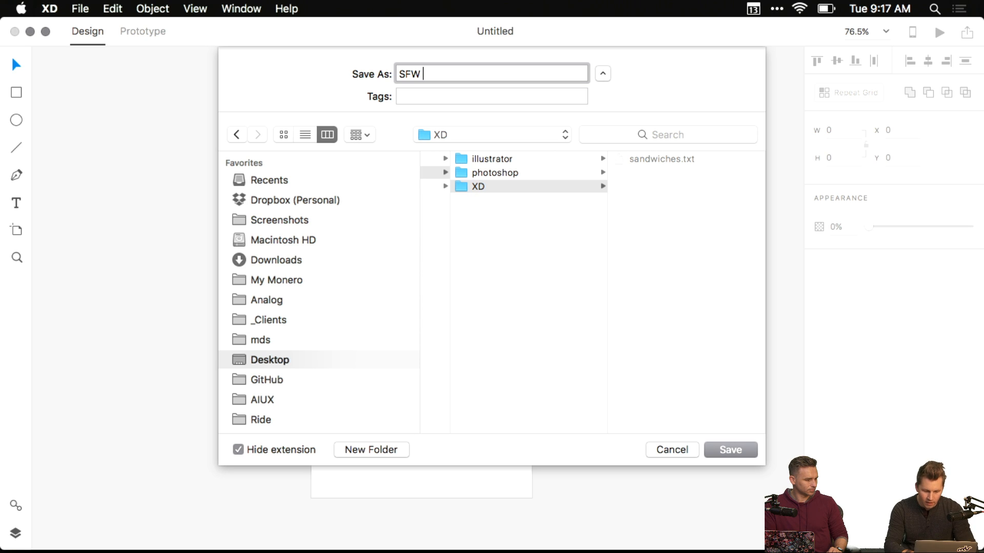
pyautogui.doubleClick(423, 71)
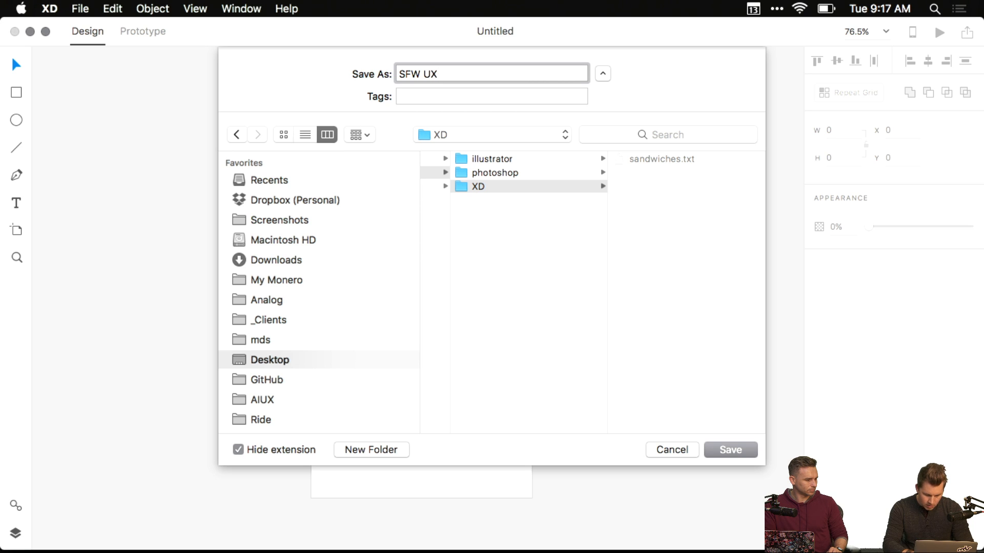
pyautogui.write('MDS v0.1')
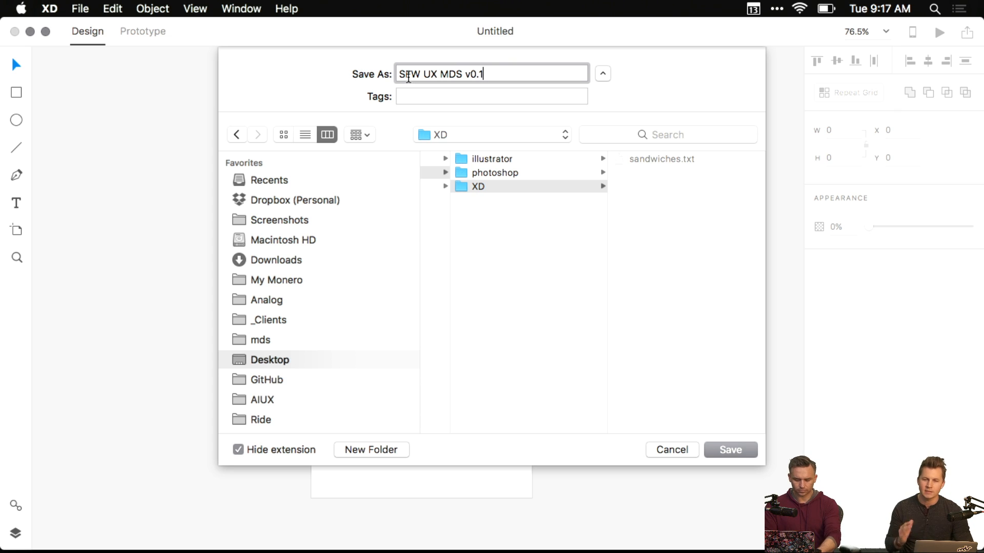
pyautogui.moveTo(486, 71); pyautogui.dragTo(397, 74)
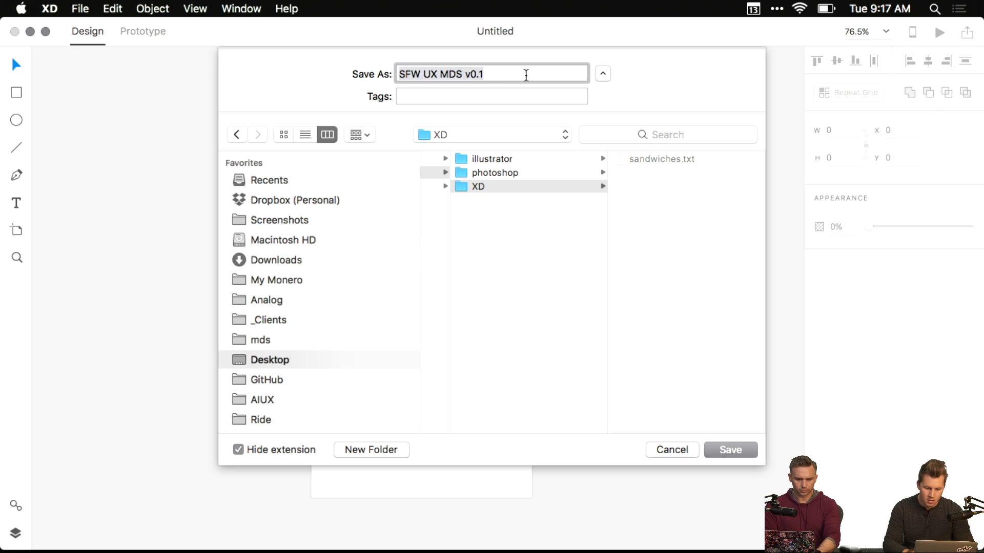
pyautogui.click(530, 75)
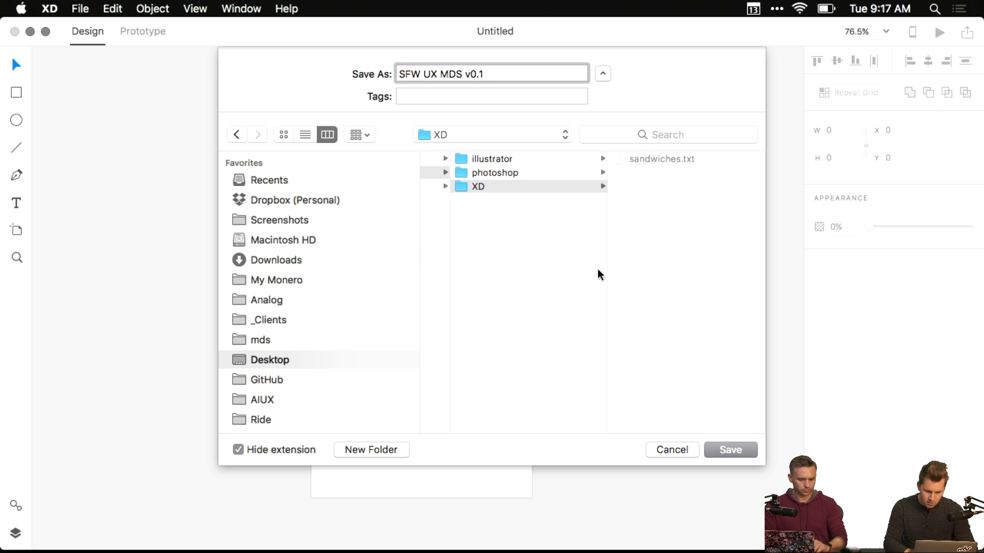
pyautogui.click(728, 449)
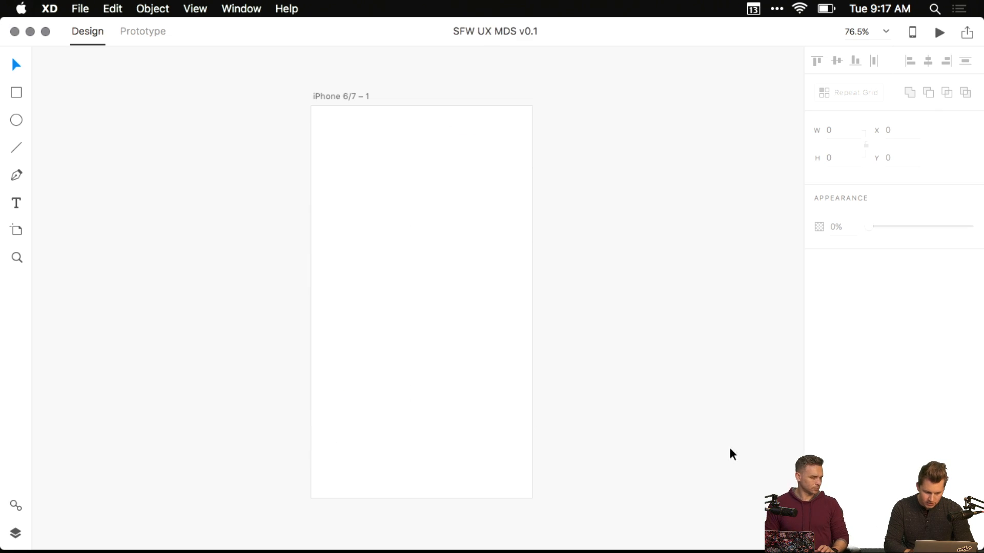
# - Select the iPhone 6/7 – 1 artboard
pyautogui.press('space')
pyautogui.moveTo(299, 164); pyautogui.dragTo(266, 166)
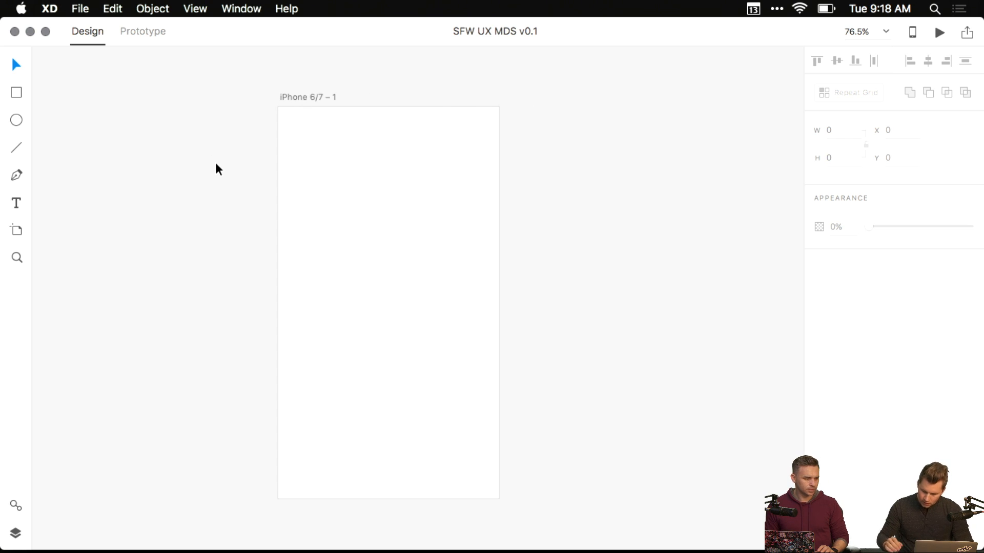
pyautogui.press('space')
pyautogui.moveTo(283, 151); pyautogui.dragTo(251, 151)
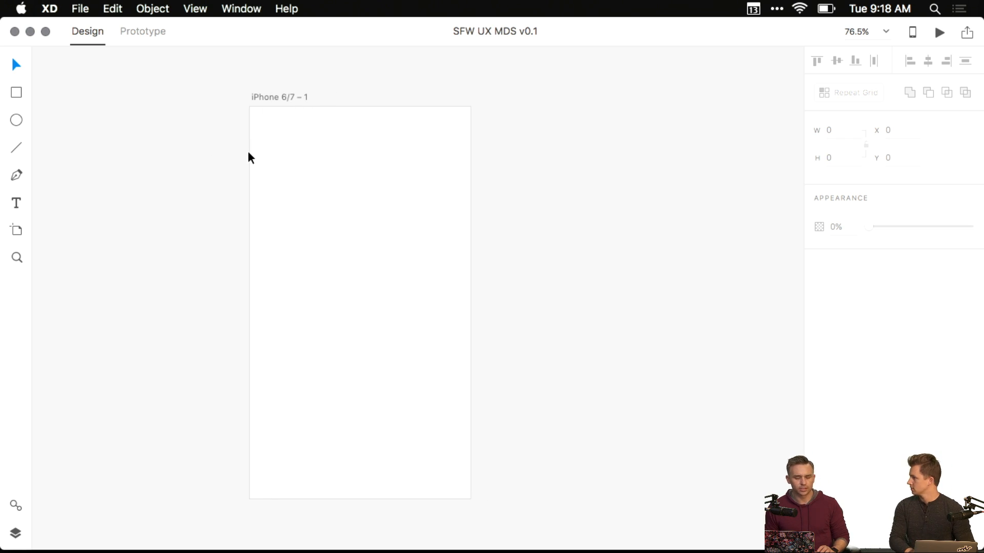
pyautogui.click(275, 97)
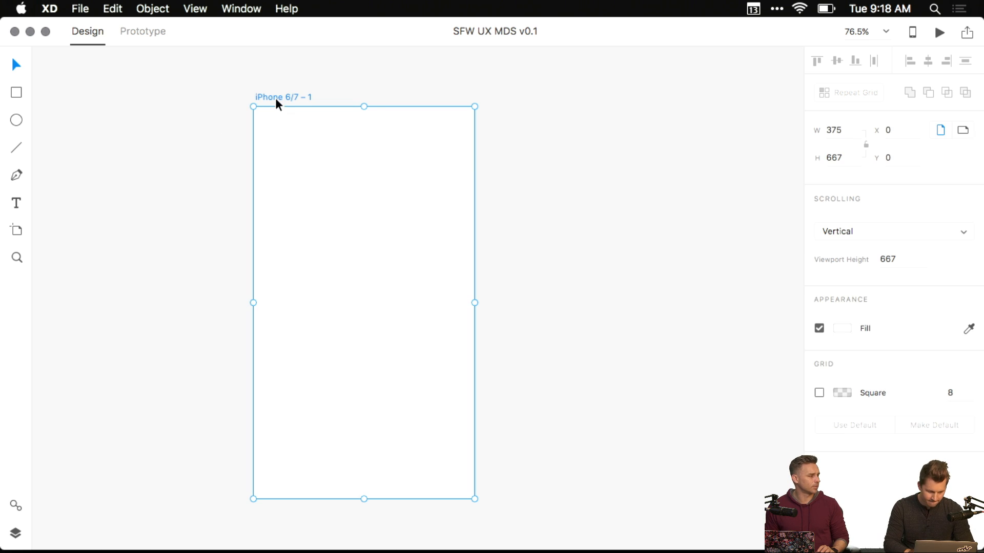
# - Open the recent document "analog portal UX MDS v0.4" to look over its artboards, and return to SFW UX MDS v0.1
pyautogui.click(74, 8)
pyautogui.moveTo(124, 59)
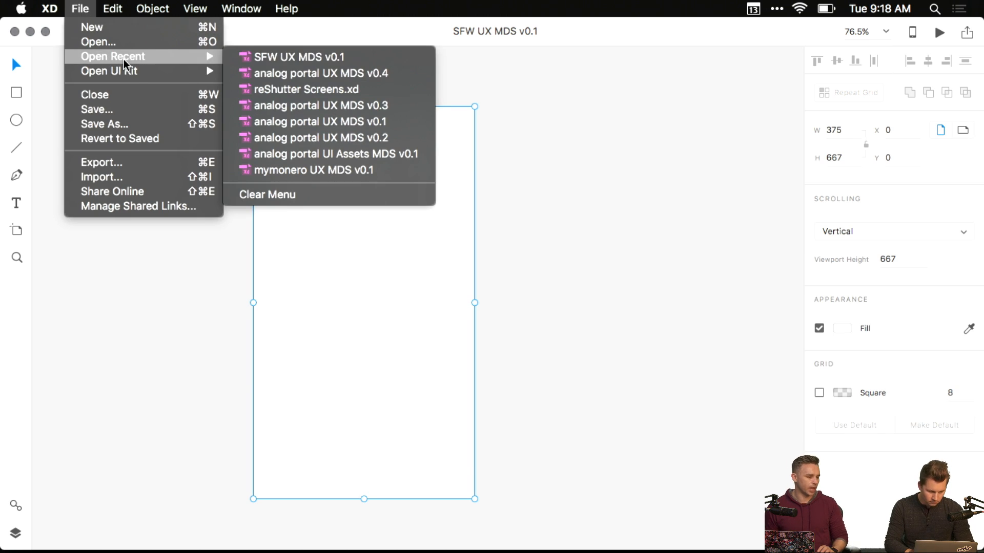
pyautogui.click(300, 73)
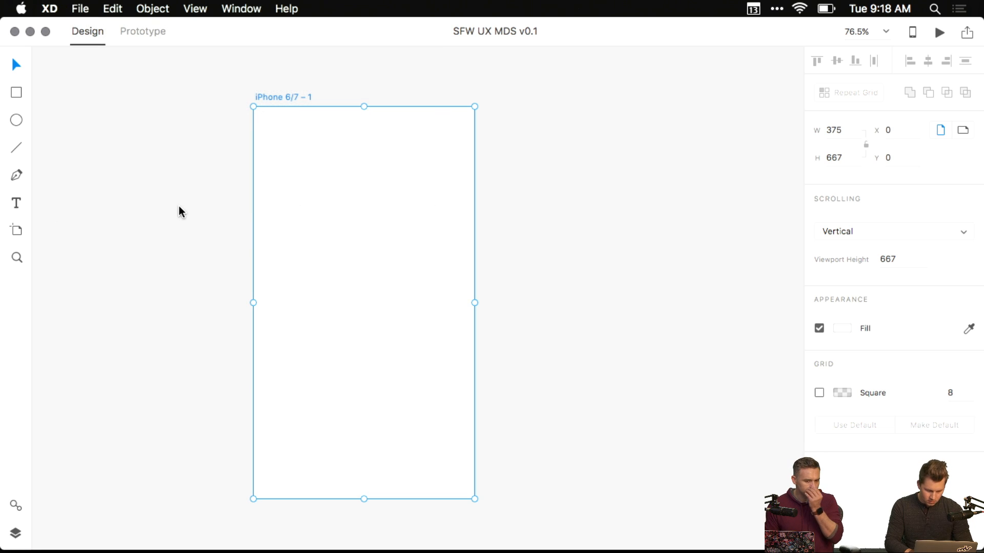
pyautogui.moveTo(390, 279); pyautogui.dragTo(364, 256)
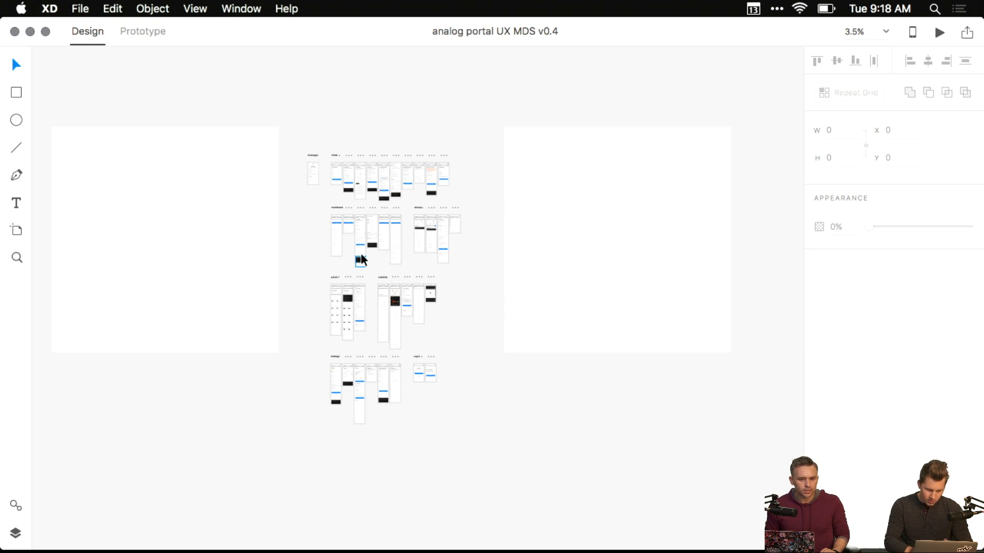
pyautogui.press('super+grave')
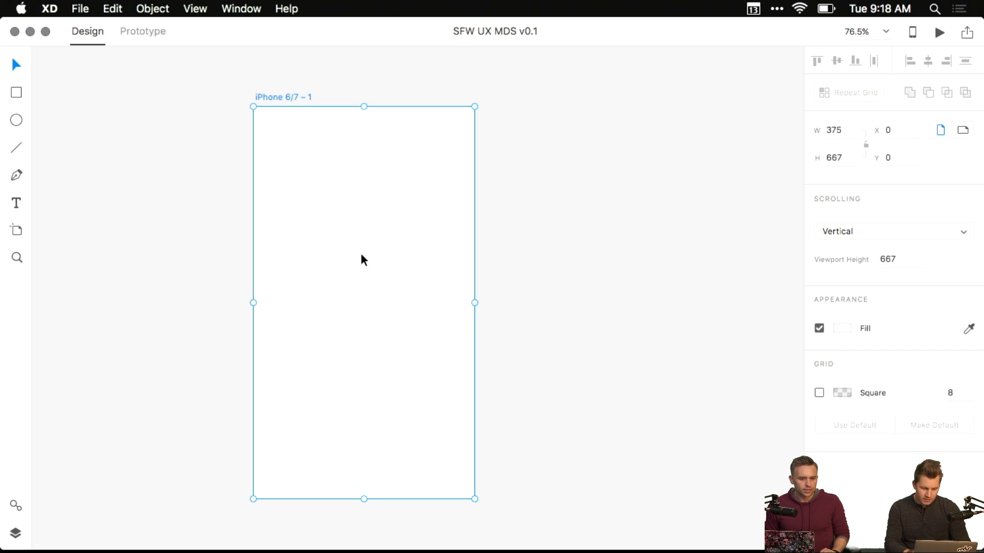
# - Open the Apple iOS UI kit and find the top of its Mail artboard
pyautogui.click(80, 8)
pyautogui.moveTo(122, 70)
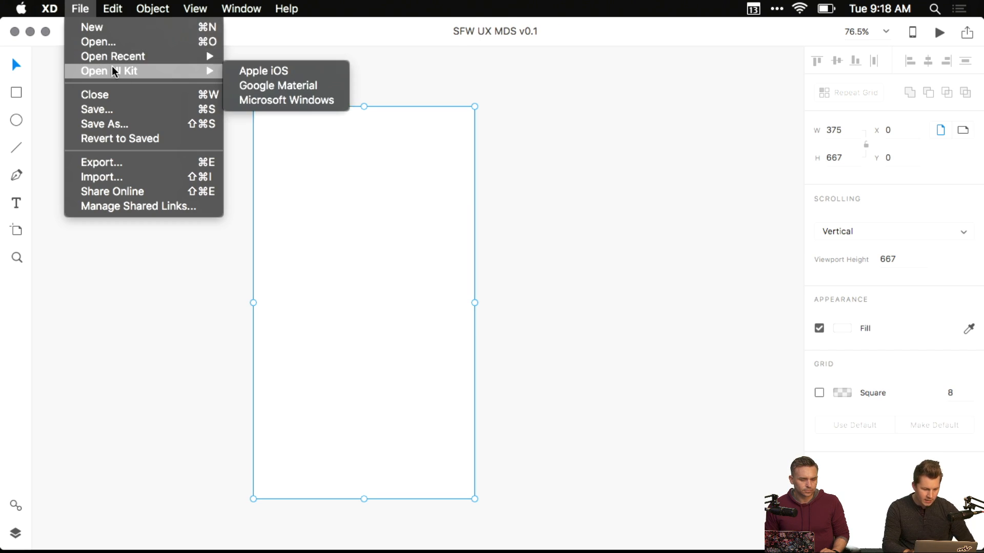
pyautogui.click(299, 71)
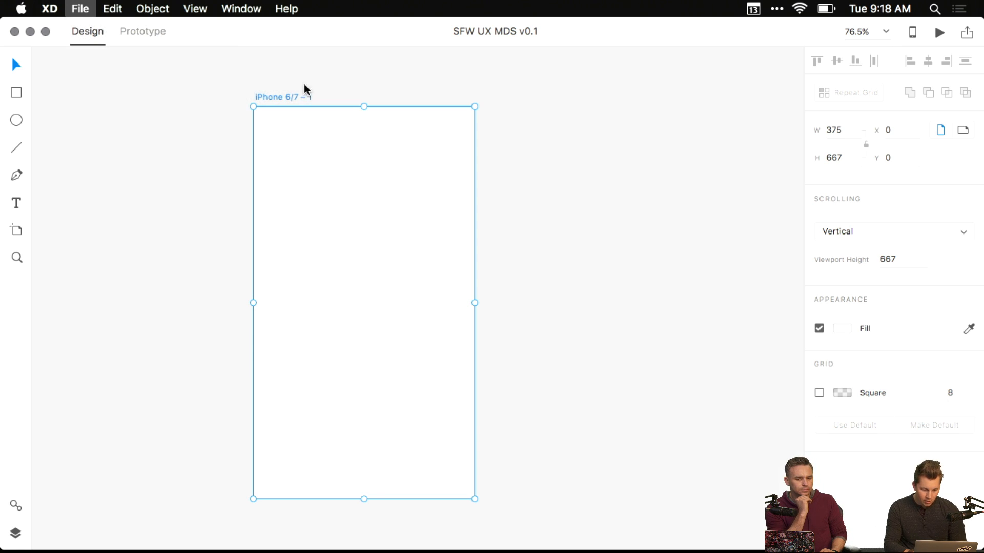
pyautogui.moveTo(300, 270); pyautogui.dragTo(314, 235)
pyautogui.scroll(5, 320, 268)
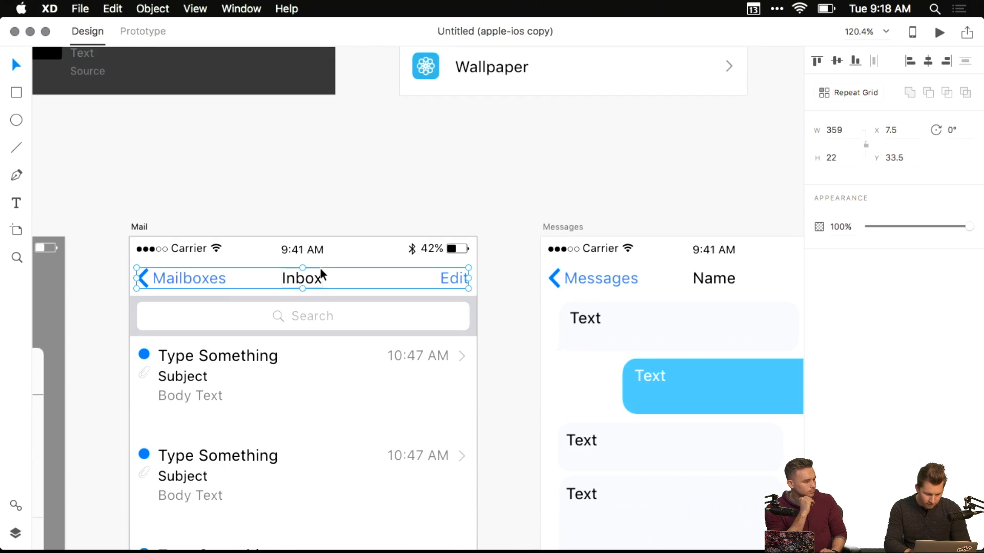
# - Select the Mail artboard's status bar, navigation bar and search bar, and look over the available UI kits
pyautogui.scroll(-4, 320, 267)
pyautogui.hscroll(-5, 320, 268)
pyautogui.moveTo(255, 130); pyautogui.dragTo(640, 227)
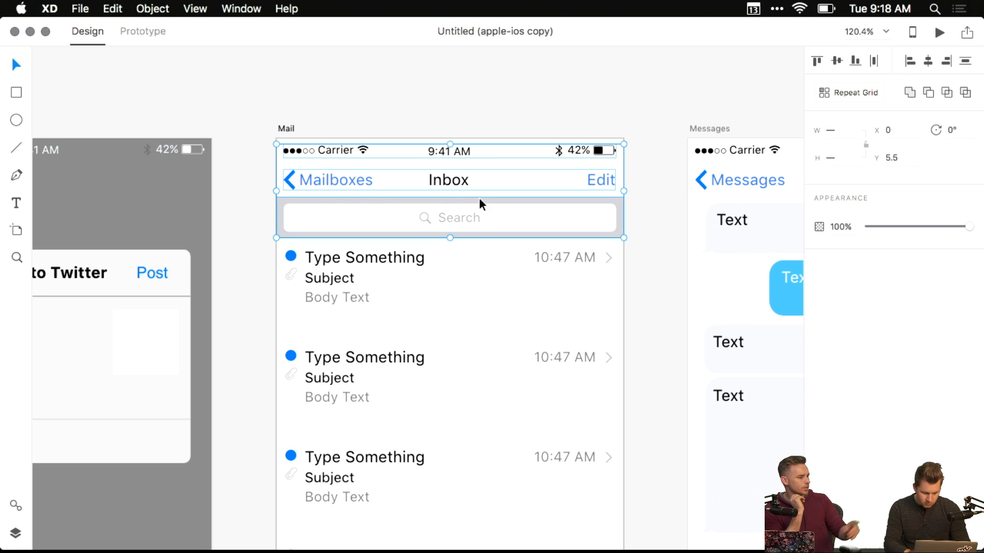
pyautogui.click(80, 9)
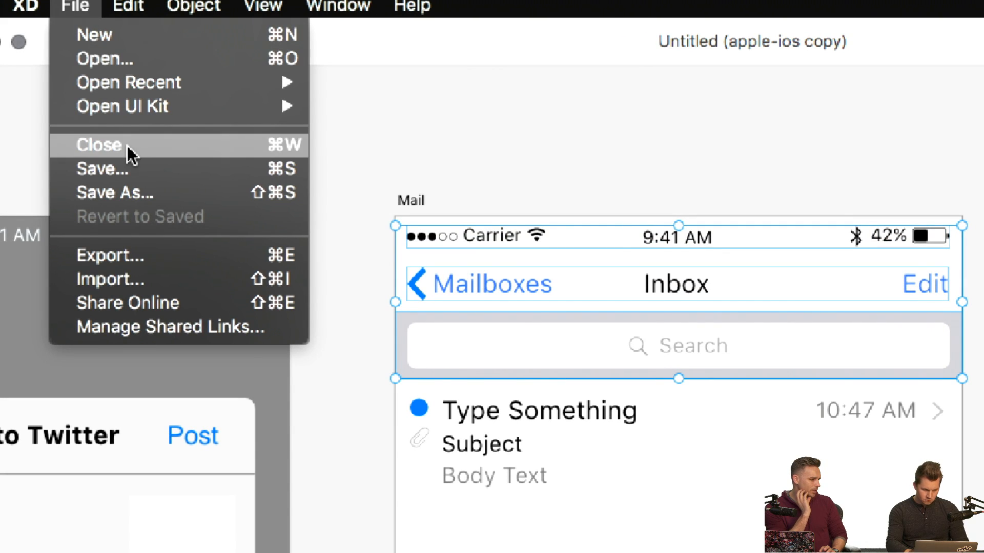
pyautogui.moveTo(146, 111)
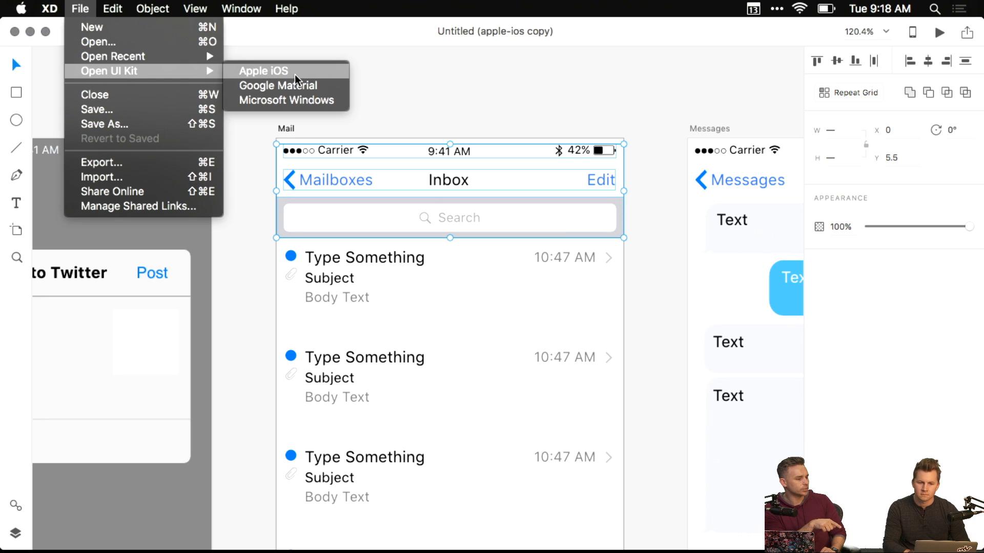
pyautogui.click(323, 72)
# - Copy the Mail artboard's status, navigation and search bars into the iPhone 6/7 artboard of SFW UX MDS v0.1
pyautogui.moveTo(251, 107); pyautogui.dragTo(643, 223)
pyautogui.press('super+c')
pyautogui.hotkey('ctrl', 'Up')
pyautogui.click(578, 159)
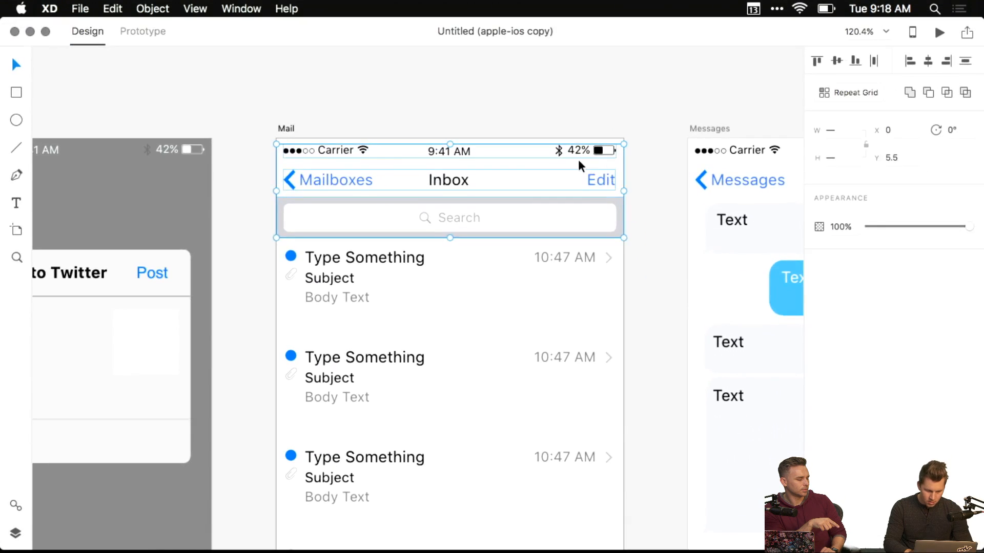
pyautogui.hotkey('ctrl', 'Up')
pyautogui.click(558, 141)
pyautogui.press('super+v')
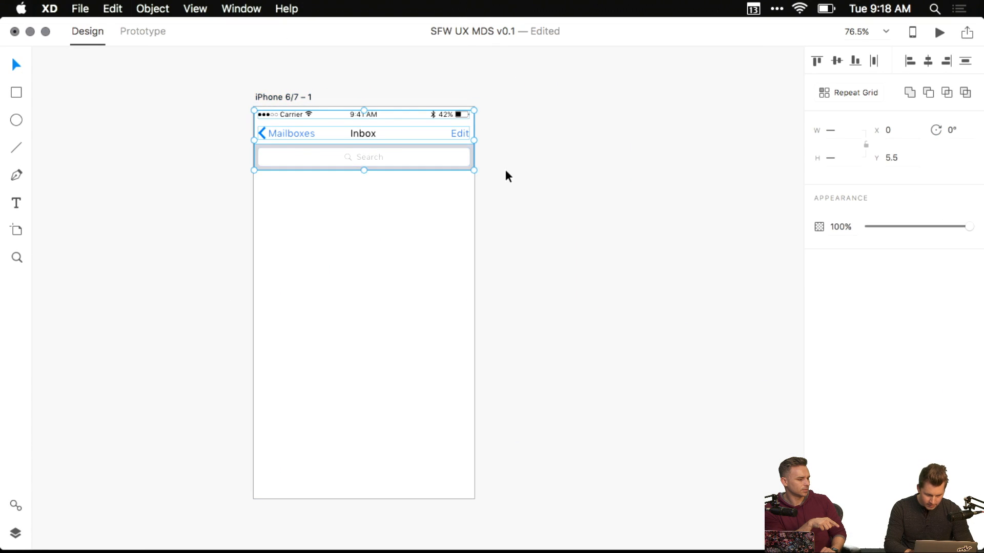
# - Change the Carrier text in the status bar to "MDS"
pyautogui.scroll(3, 310, 140)
pyautogui.scroll(3, 310, 140)
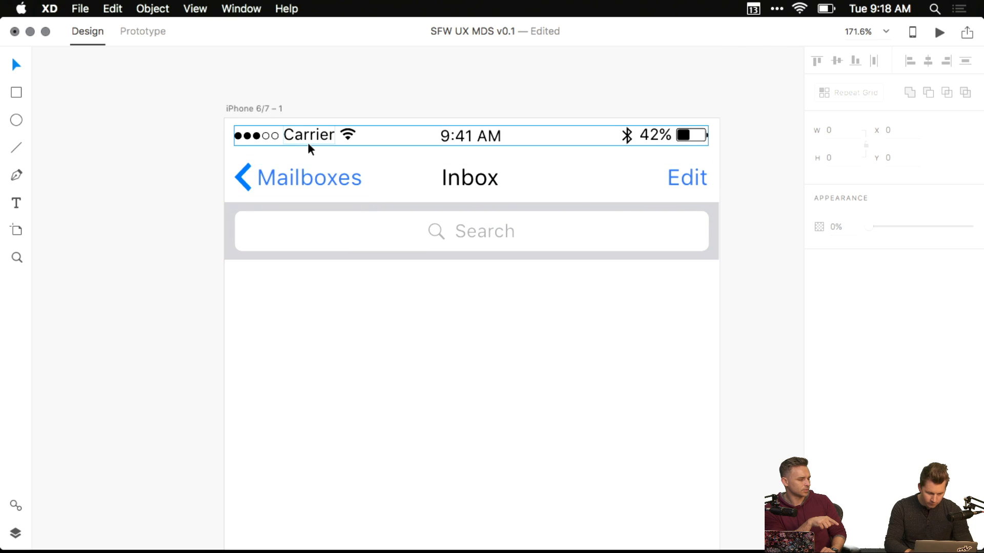
pyautogui.doubleClick(310, 135)
pyautogui.doubleClick(310, 135)
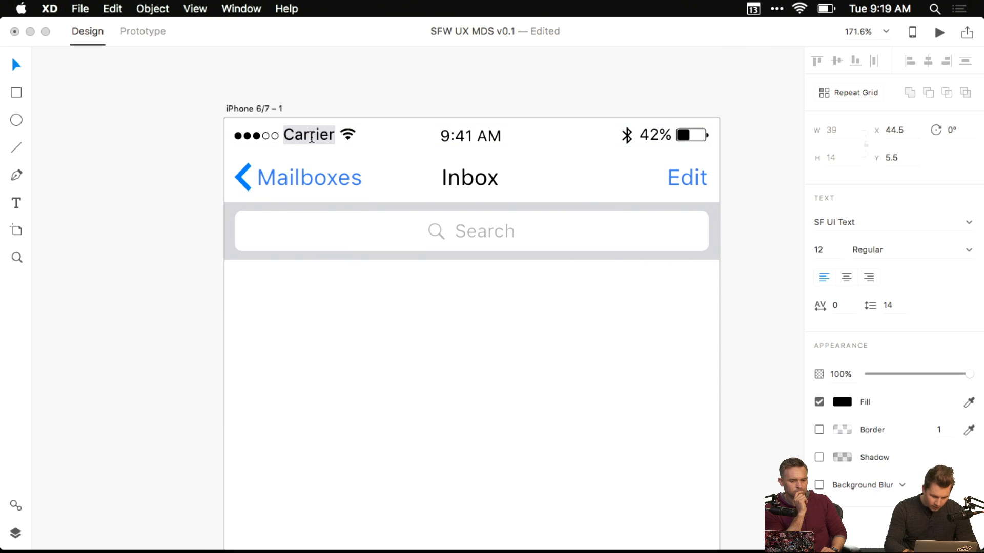
pyautogui.write('MDS')
pyautogui.click(342, 98)
# - Nudge the Wi-Fi icon 10 px left, closer to the MDS text
pyautogui.scroll(3, 312, 98)
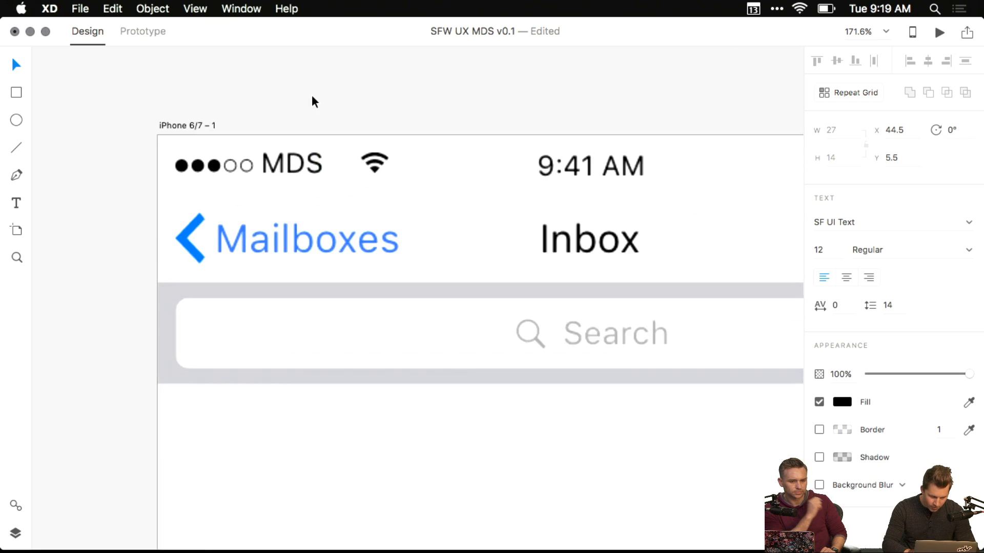
pyautogui.moveTo(316, 96); pyautogui.dragTo(367, 95)
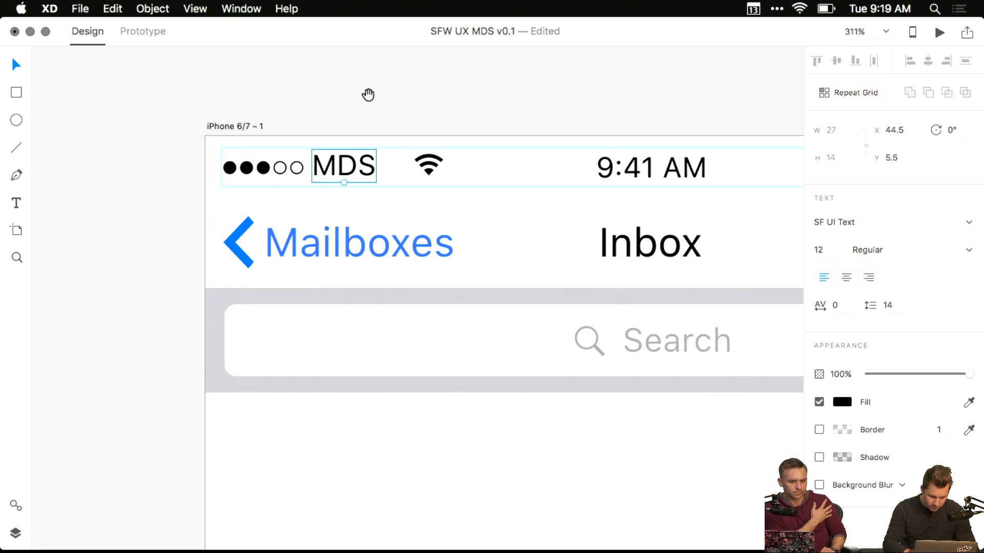
pyautogui.click(422, 163)
pyautogui.hotkey('shift', 'Left')
pyautogui.click(437, 91)
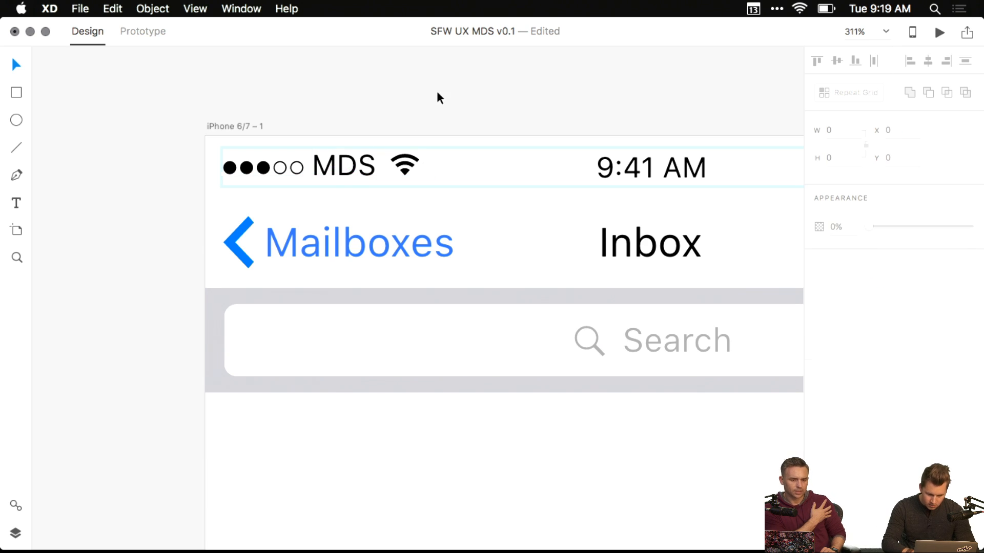
# - Change the status bar's time to "5:00AM"
pyautogui.hscroll(5, 359, 92)
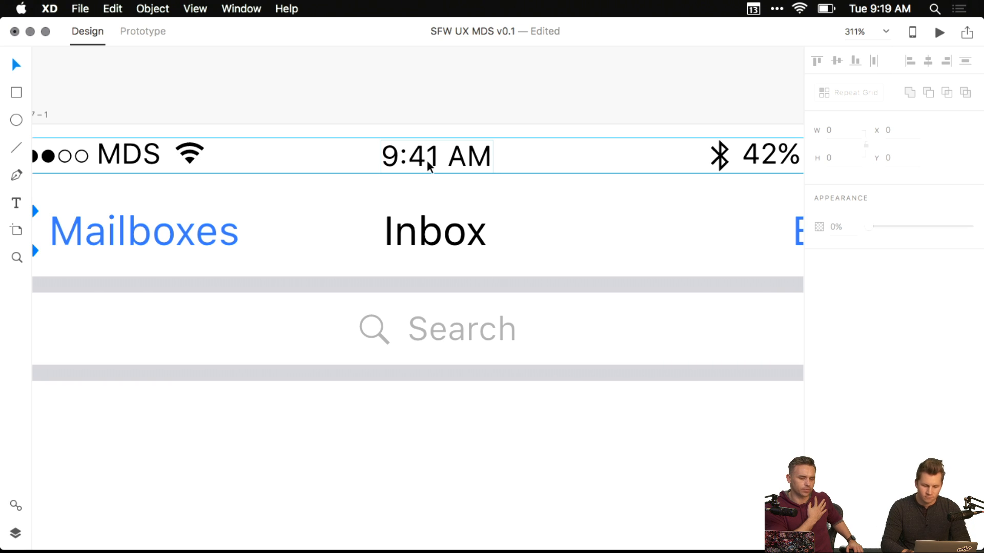
pyautogui.keyDown('super'); pyautogui.click(434, 165); pyautogui.keyUp('super')
pyautogui.doubleClick(434, 165)
pyautogui.write('5')
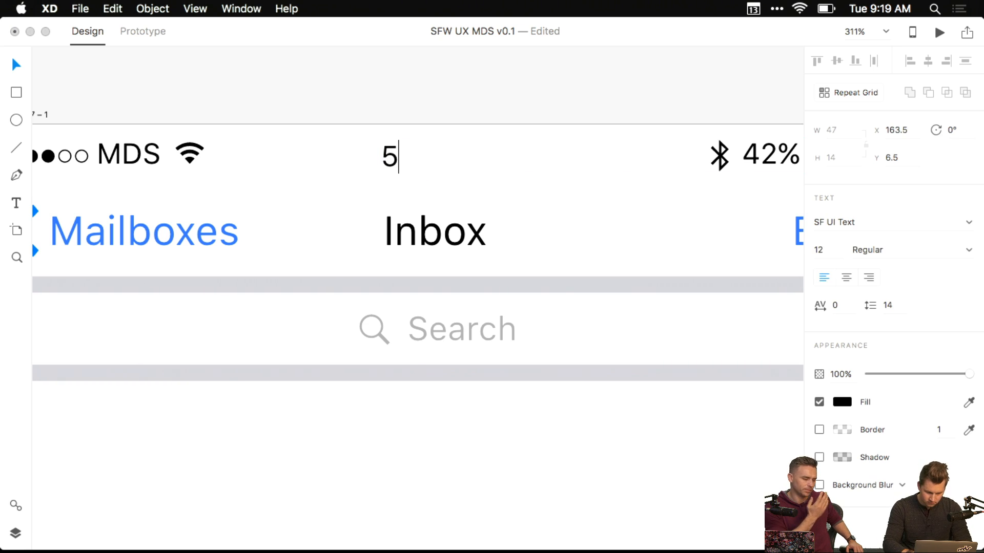
pyautogui.write(':00AM')
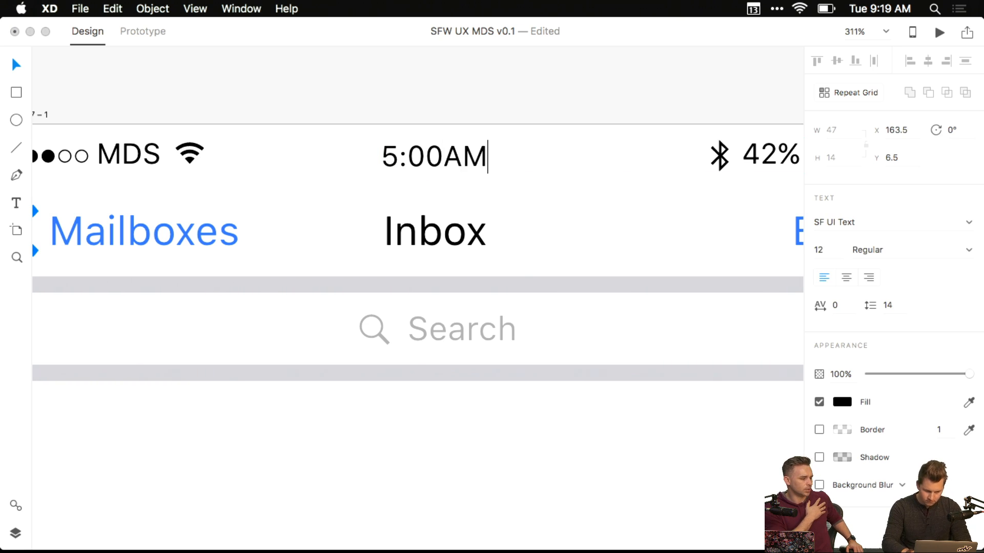
pyautogui.press('Escape')
pyautogui.scroll(-3, 455, 97)
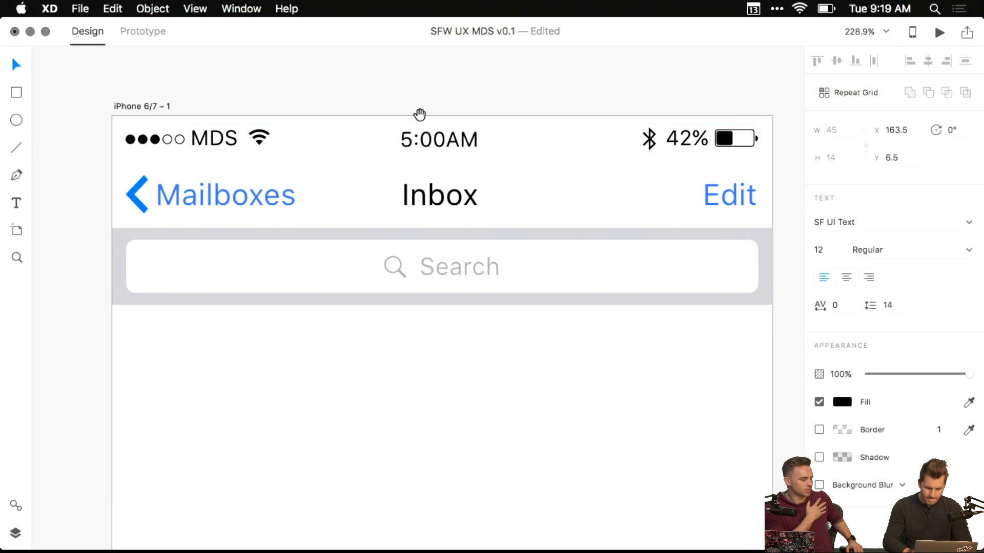
pyautogui.click(446, 85)
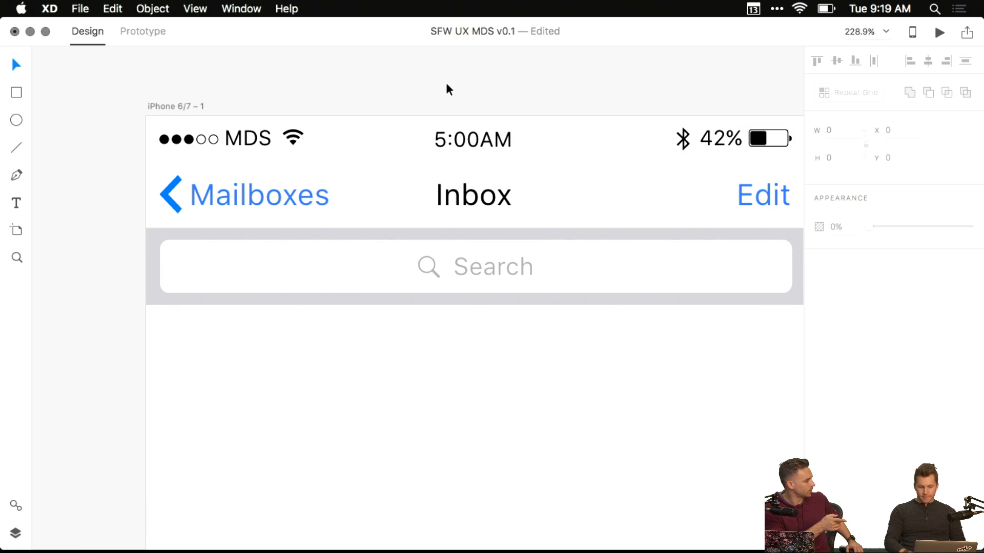
pyautogui.doubleClick(477, 140)
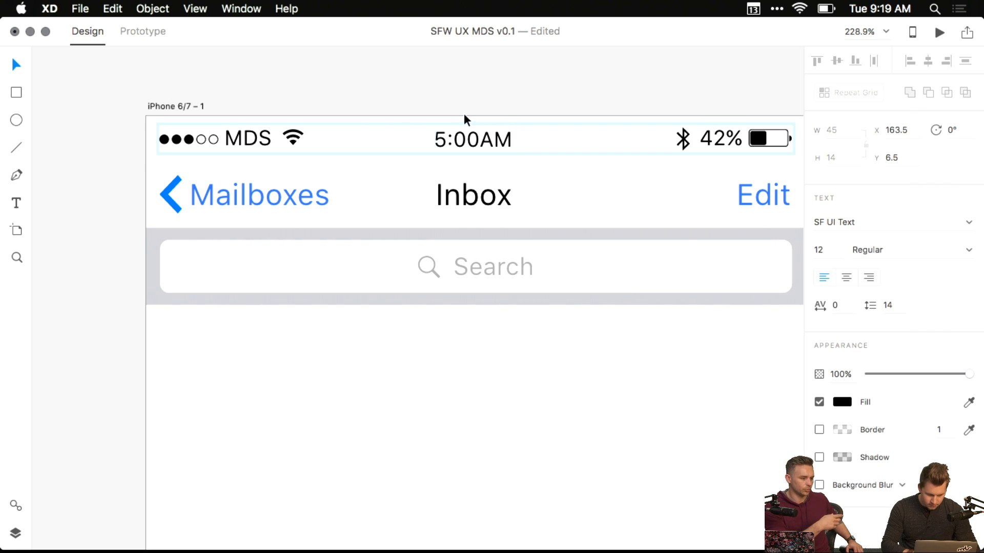
pyautogui.click(464, 114)
pyautogui.hscroll(1, 433, 110)
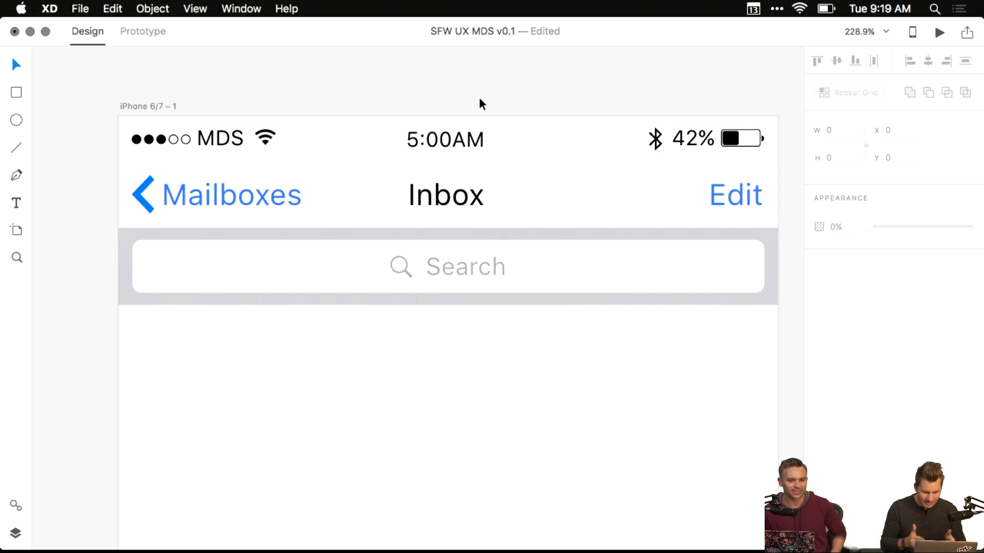
pyautogui.moveTo(461, 96)
pyautogui.mouseDown()
pyautogui.moveTo(490, 97)
pyautogui.moveTo(478, 95)
pyautogui.mouseUp()
pyautogui.moveTo(550, 107); pyautogui.dragTo(427, 101)
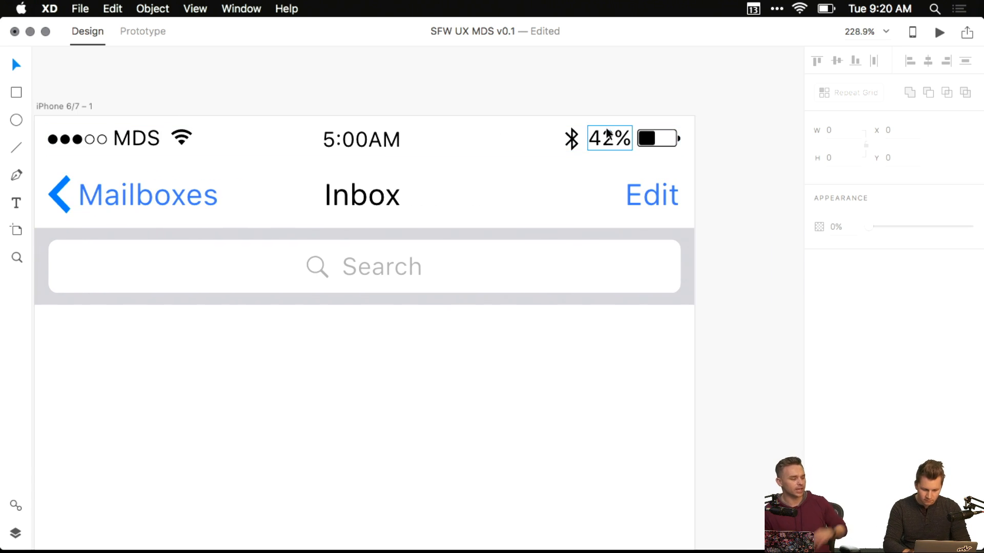
pyautogui.click(606, 136)
pyautogui.hscroll(-5, 550, 87)
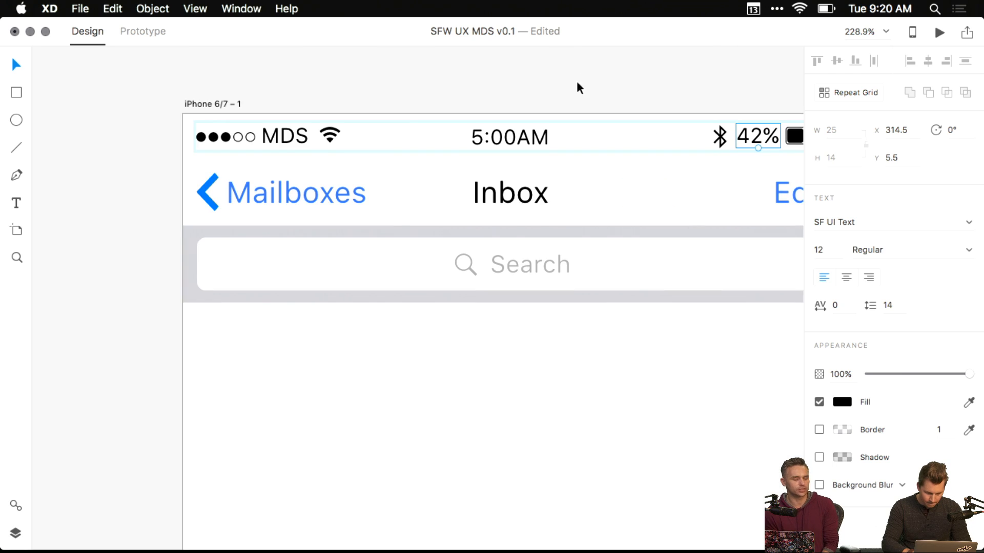
pyautogui.click(305, 192)
pyautogui.hscroll(4, 264, 191)
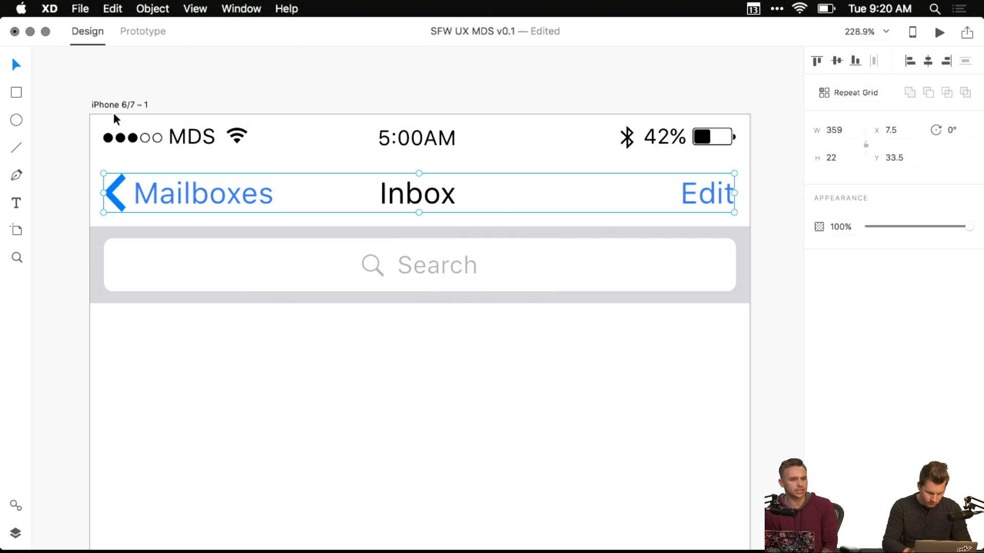
pyautogui.click(108, 97)
# - Delete the search bar from the iPhone 6/7 artboard
pyautogui.scroll(-4, 136, 114)
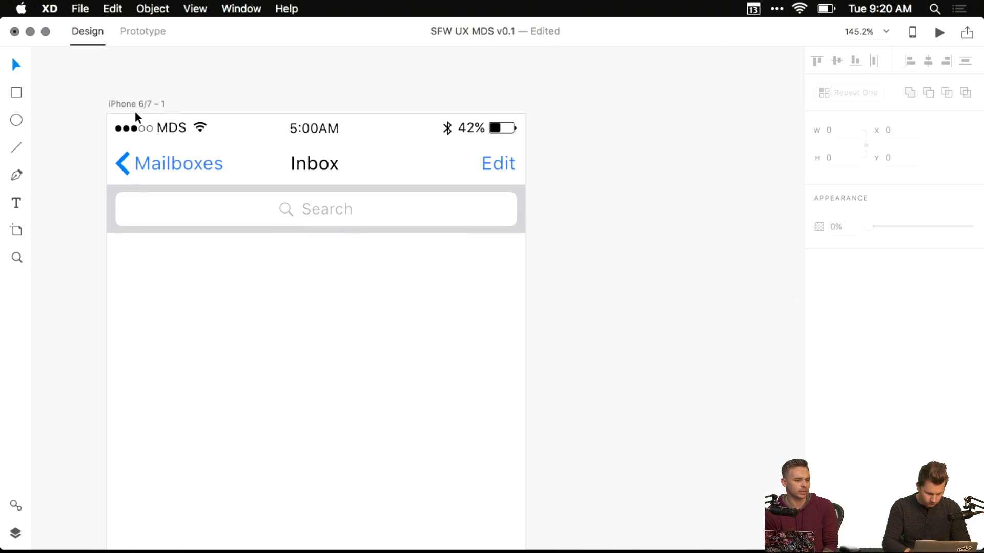
pyautogui.click(220, 215)
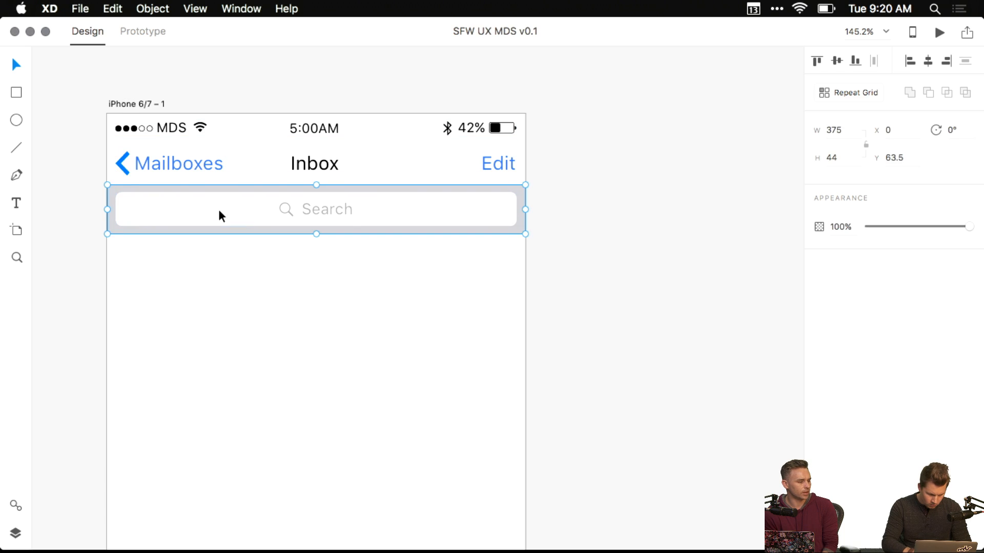
pyautogui.press('Delete')
pyautogui.hscroll(-5, 219, 213)
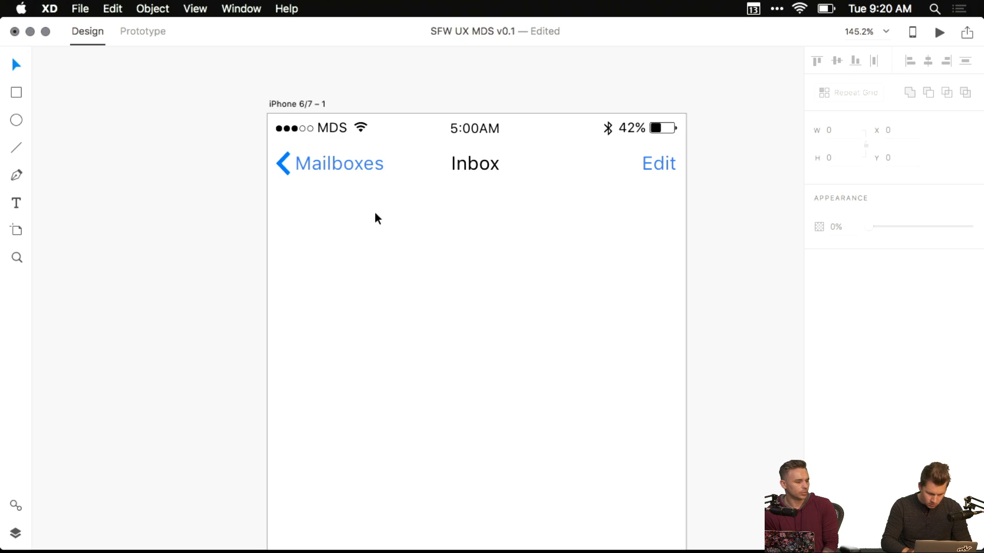
pyautogui.click(303, 103)
pyautogui.hscroll(2, 347, 215)
pyautogui.scroll(-2, 347, 215)
pyautogui.scroll(-3, 341, 238)
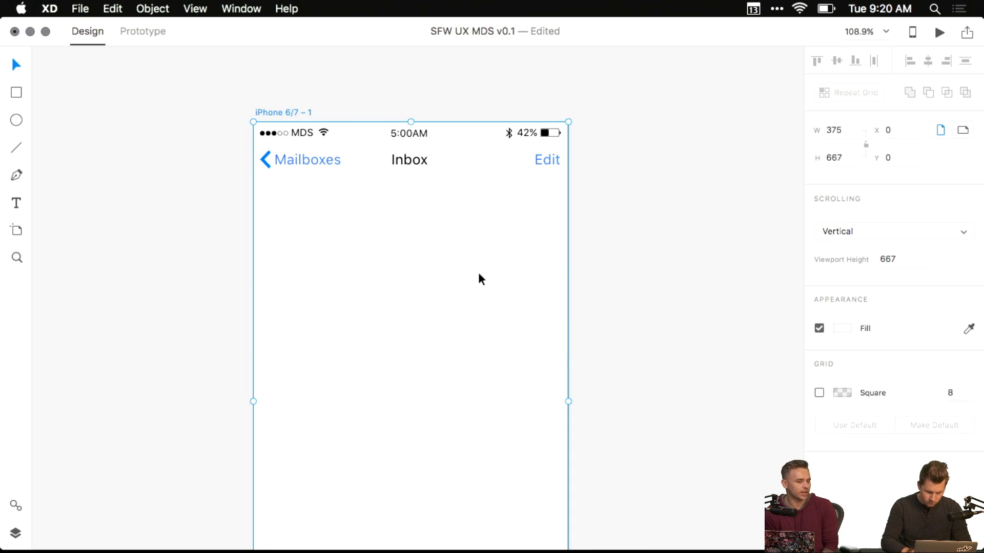
# - Draw a 375-wide rectangle over the status and navigation bars at the artboard's top edge and set its height to 64
pyautogui.click(650, 259)
pyautogui.moveTo(653, 259); pyautogui.dragTo(582, 236)
pyautogui.moveTo(288, 136); pyautogui.dragTo(293, 199)
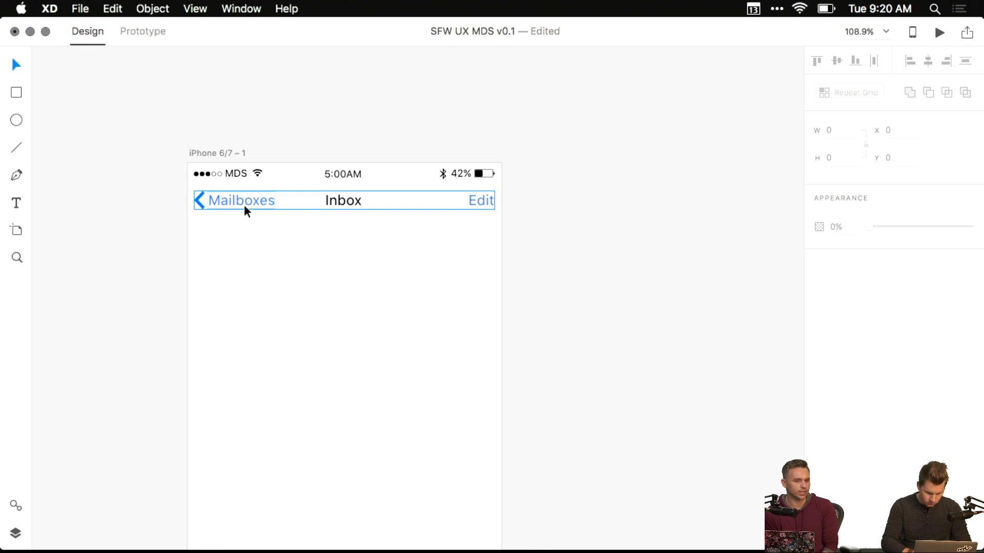
pyautogui.press('r')
pyautogui.moveTo(194, 164); pyautogui.dragTo(500, 220)
pyautogui.click(847, 154)
pyautogui.press('Down')
pyautogui.press('Down')
pyautogui.press('Down')
pyautogui.press('Down')
pyautogui.press('Down')
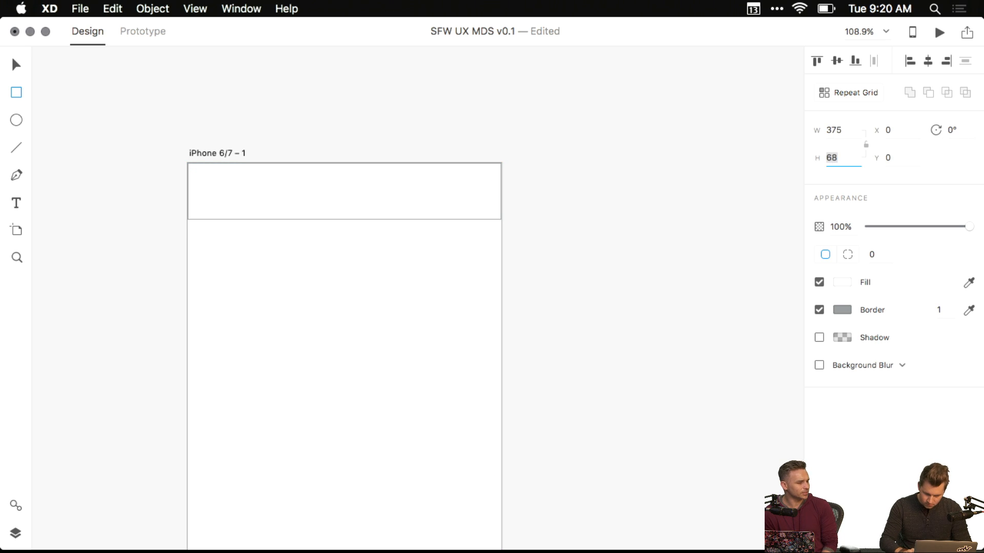
pyautogui.press('Return')
# - Nudge the header rectangle down to Y 6
pyautogui.press('Down')
pyautogui.press('Down')
pyautogui.press('Down')
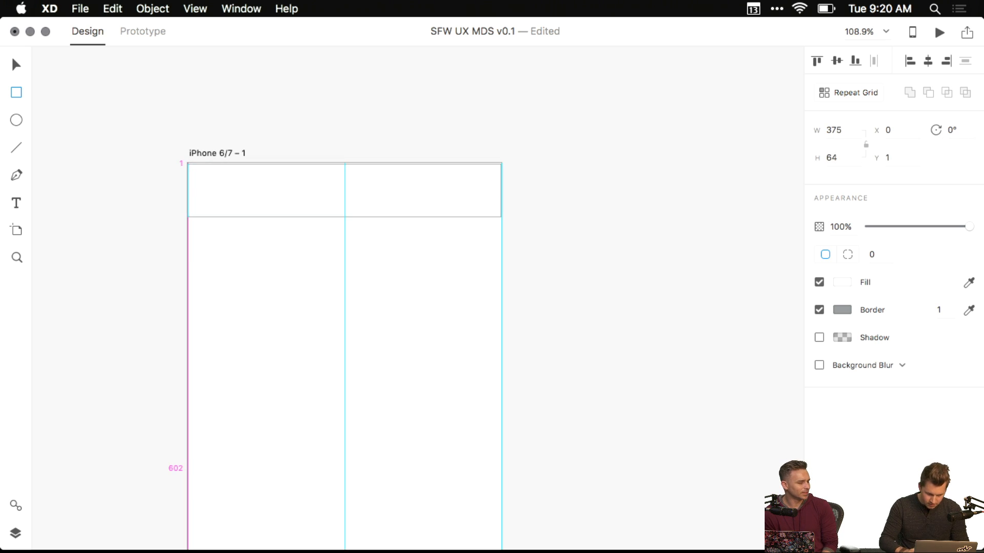
pyautogui.press('v')
pyautogui.press('Down')
pyautogui.press('Down')
pyautogui.press('Down')
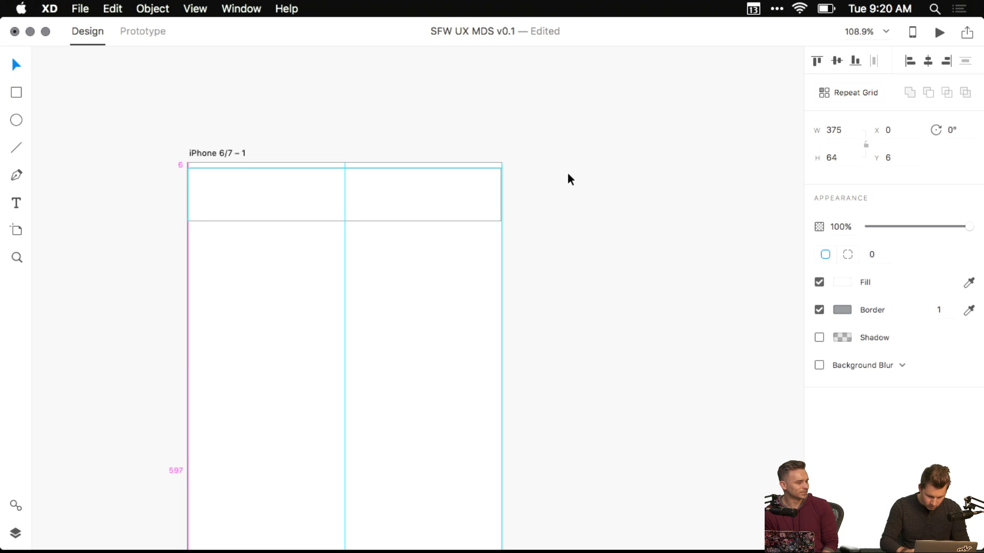
# - Send the header rectangle behind the status and navigation bar elements and nudge it up to Y 0
pyautogui.press('shift+super+[')
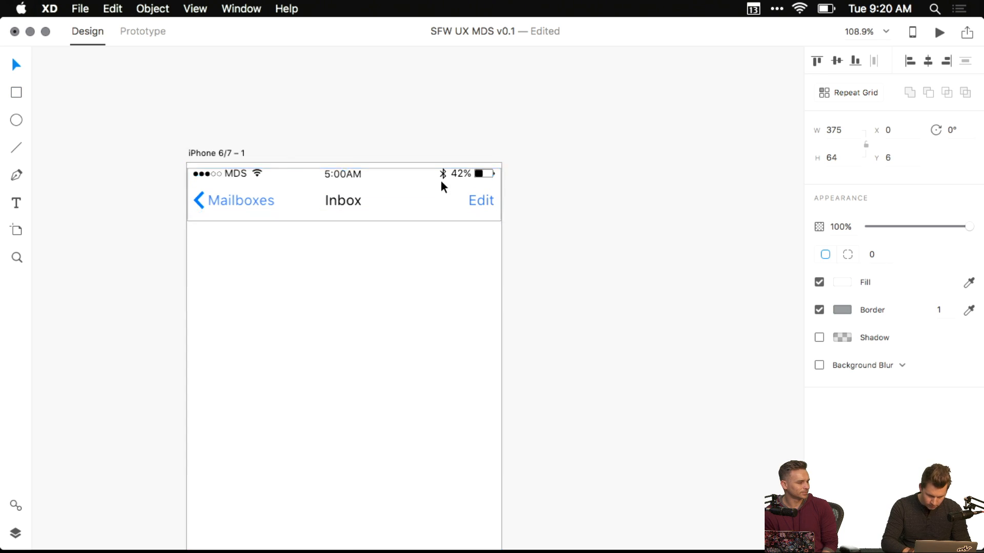
pyautogui.scroll(5, 441, 184)
pyautogui.hscroll(-10, 430, 198)
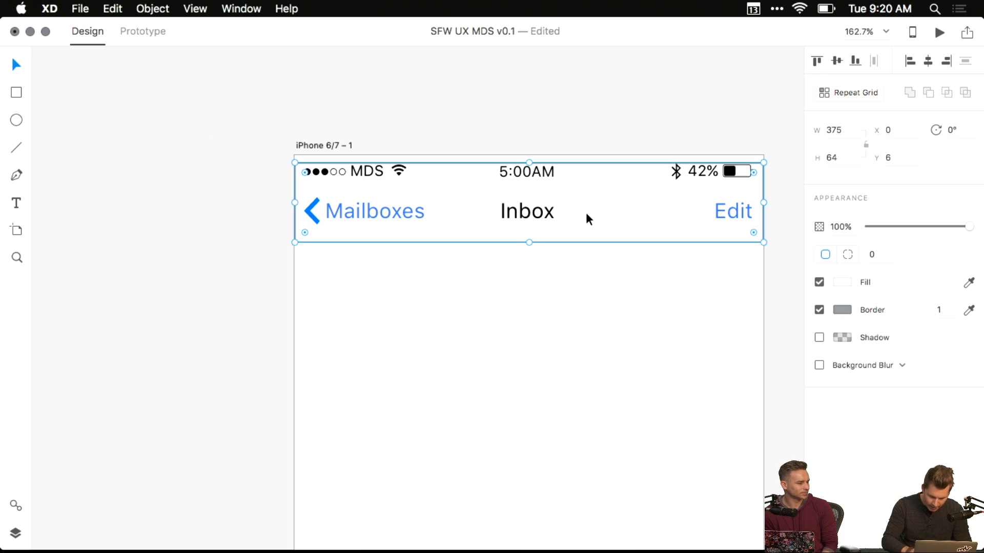
pyautogui.scroll(4, 585, 212)
pyautogui.press('Up')
pyautogui.press('Up')
pyautogui.press('Up')
pyautogui.press('Up')
pyautogui.press('Up')
pyautogui.press('Up')
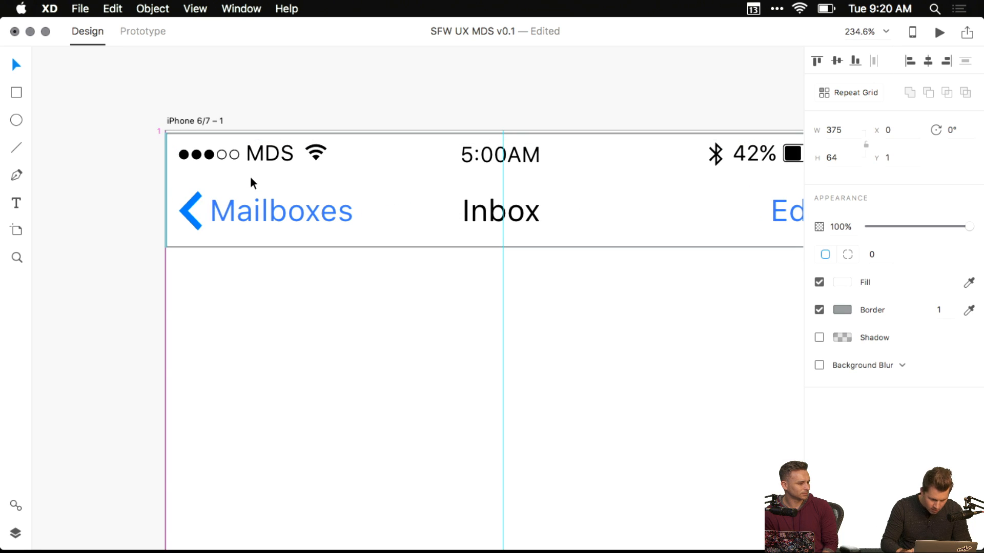
pyautogui.hscroll(3, 510, 120)
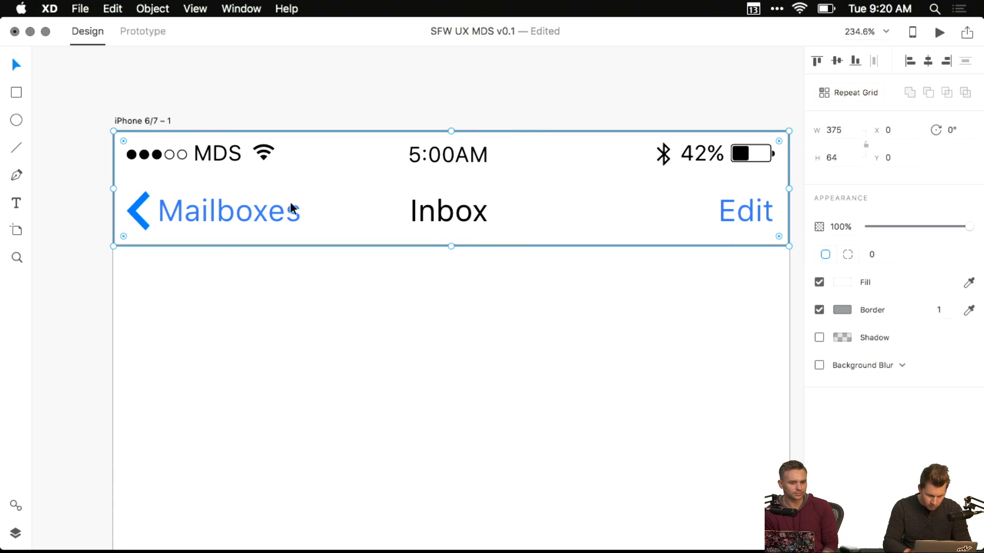
# - Move the Mailboxes, Inbox and Edit navigation group out of the header to just above the artboard
pyautogui.click(229, 226)
pyautogui.scroll(-3, 325, 171)
pyautogui.scroll(-3, 326, 174)
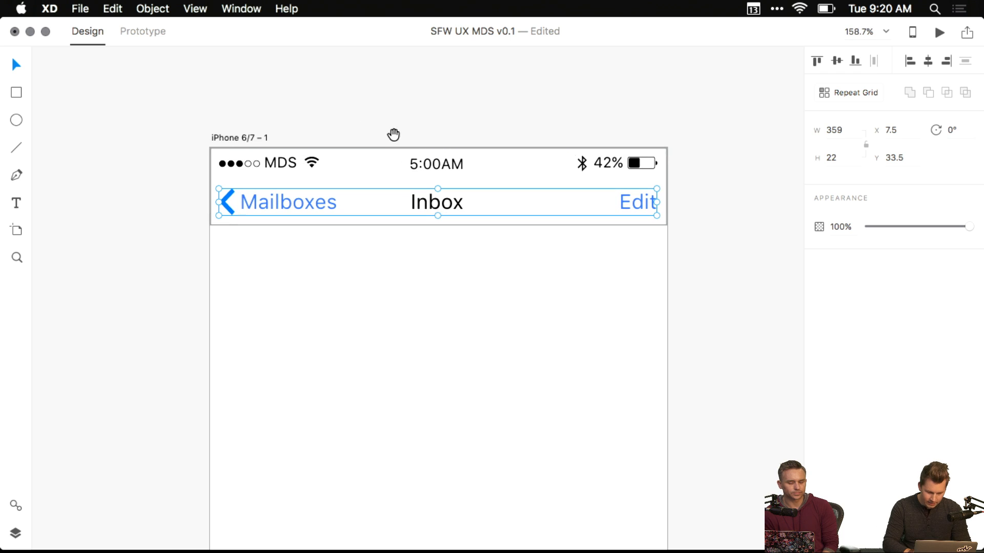
pyautogui.moveTo(316, 205); pyautogui.dragTo(320, 80)
pyautogui.click(238, 93)
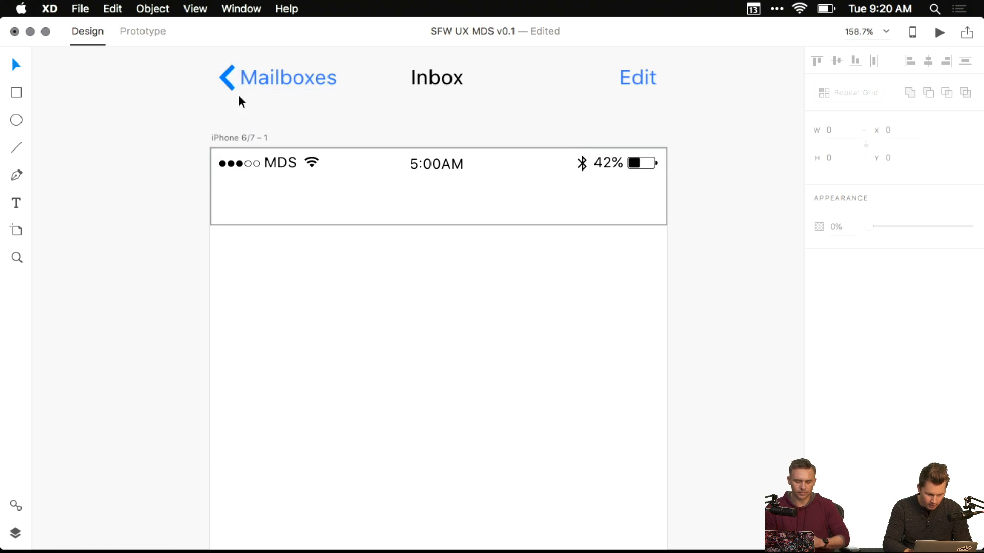
# - Cut the Inbox title out of the navigation group, paste it onto the artboard and select it together with the header rectangle
pyautogui.doubleClick(437, 78)
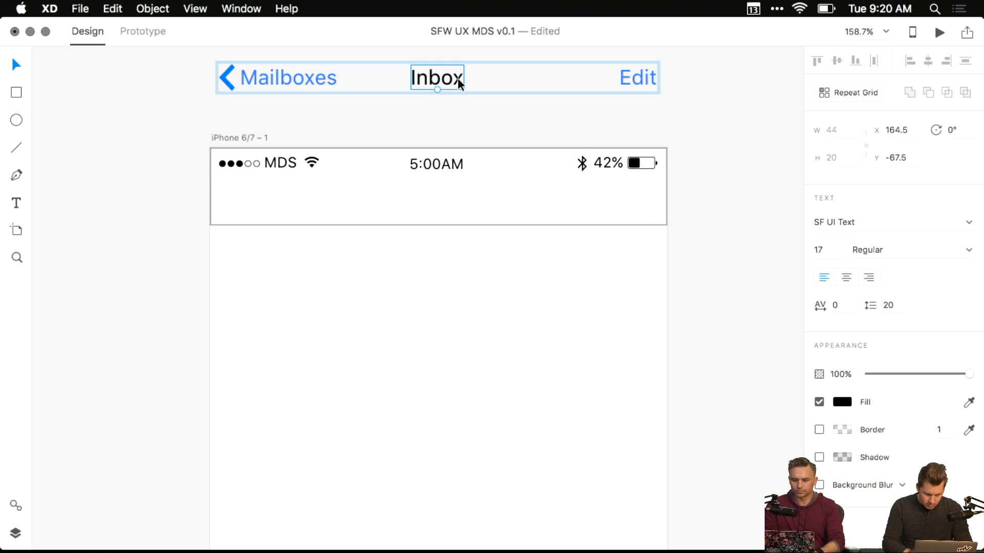
pyautogui.press('Delete')
pyautogui.click(437, 212)
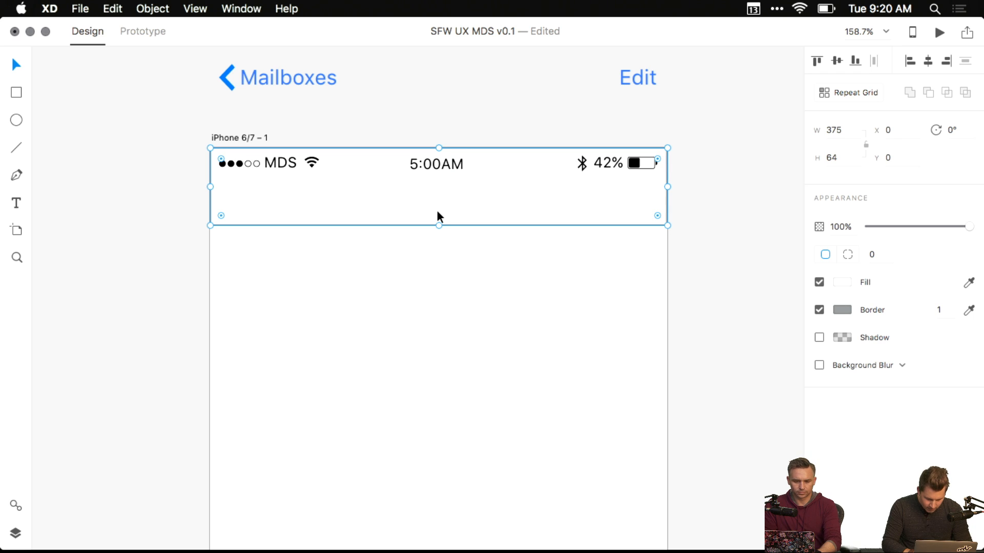
pyautogui.press('super+v')
pyautogui.keyDown('shift'); pyautogui.click(454, 210); pyautogui.keyUp('shift')
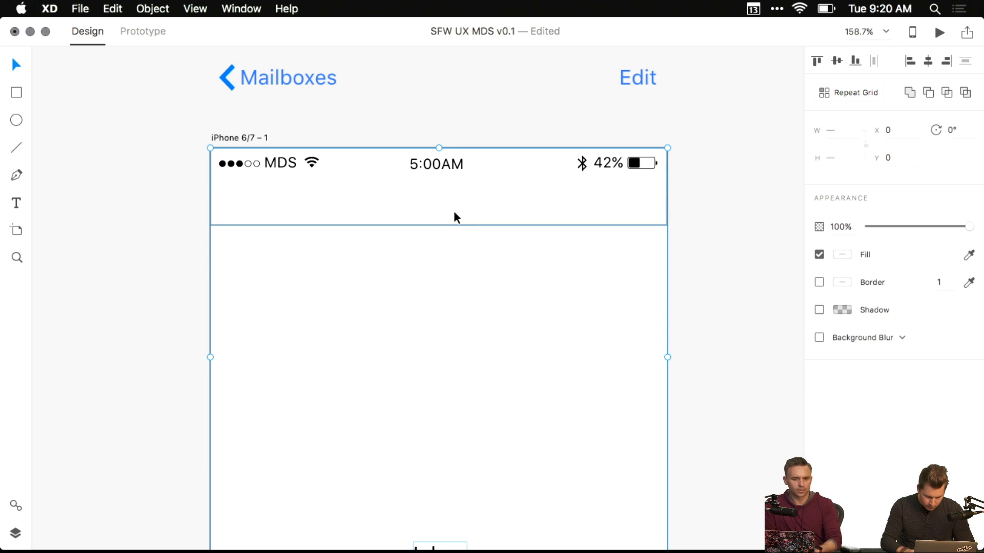
# - Try aligning the Inbox title to the header rectangle's bottom, top, left and right edges
pyautogui.press('super+shift+Down')
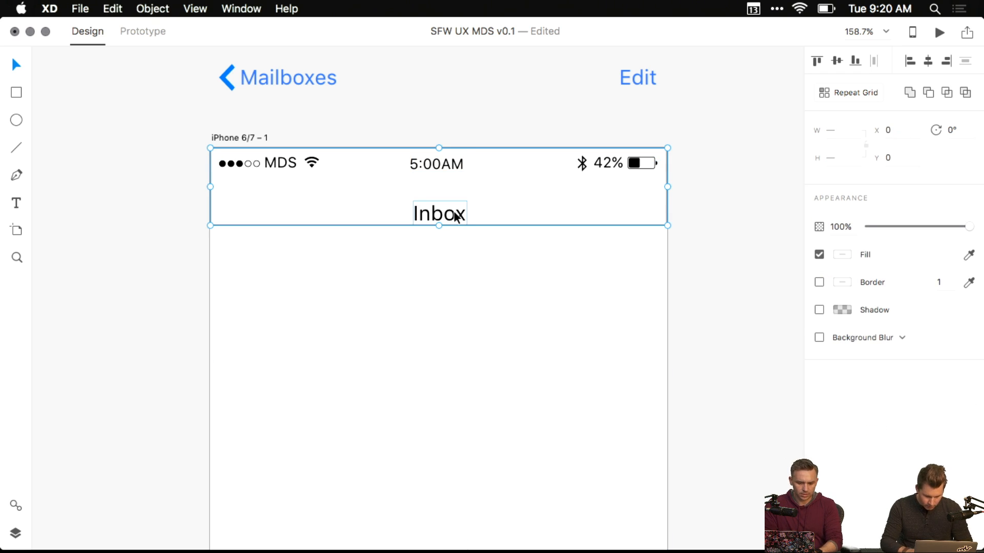
pyautogui.press('super+shift+Up')
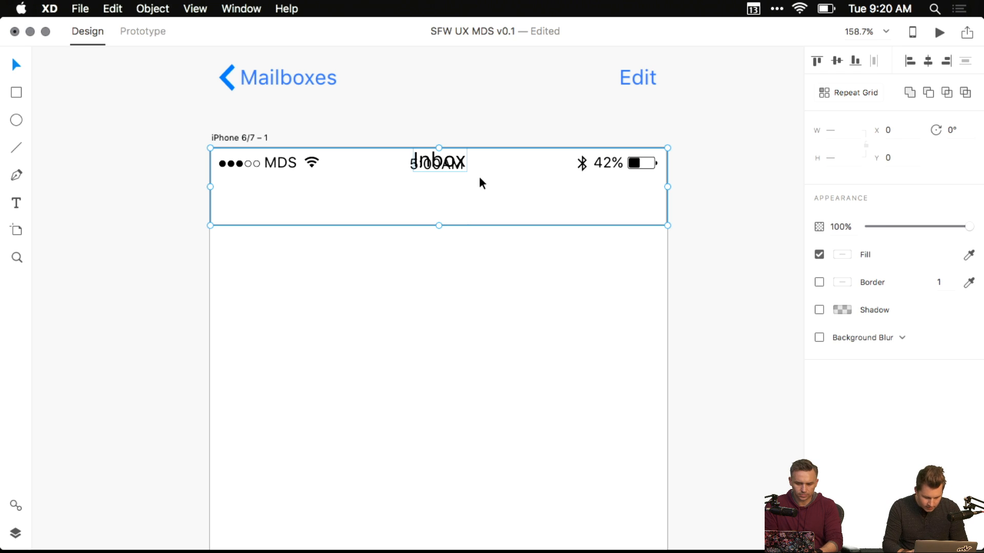
pyautogui.press('super+shift+Left')
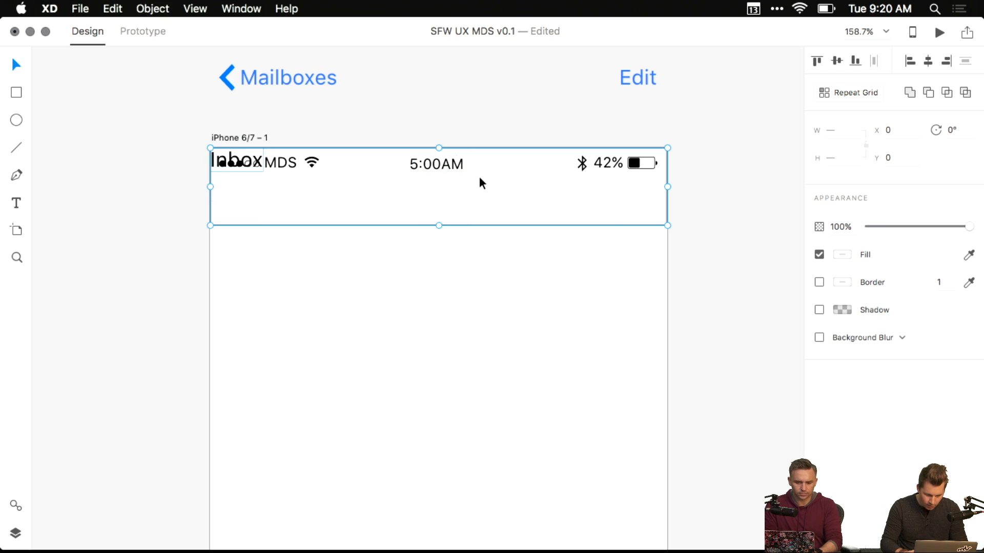
pyautogui.press('super+shift+Down')
pyautogui.press('super+shift+Right')
pyautogui.press('super+shift+Left')
pyautogui.press('super+shift+Up')
pyautogui.press('super+shift+Right')
pyautogui.press('super+shift+Down')
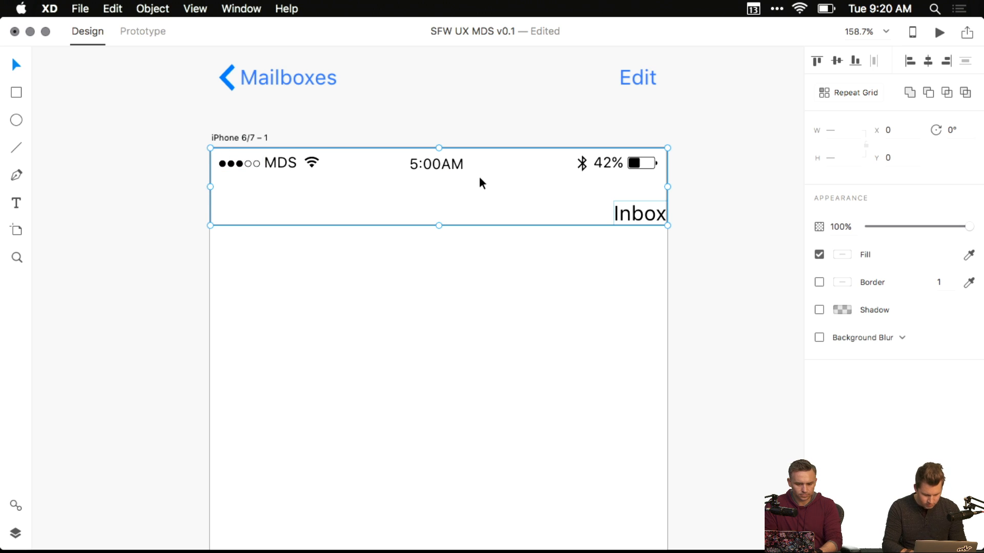
# - Align the Inbox title to the middle and horizontal center of the header rectangle
pyautogui.hotkey('shift', 'm')
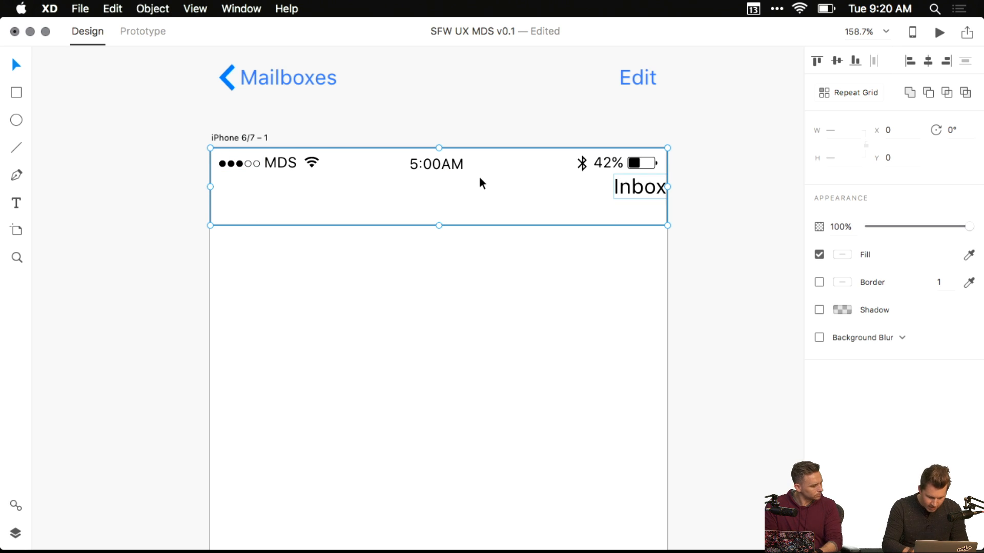
pyautogui.hotkey('shift', 'c')
pyautogui.click(456, 105)
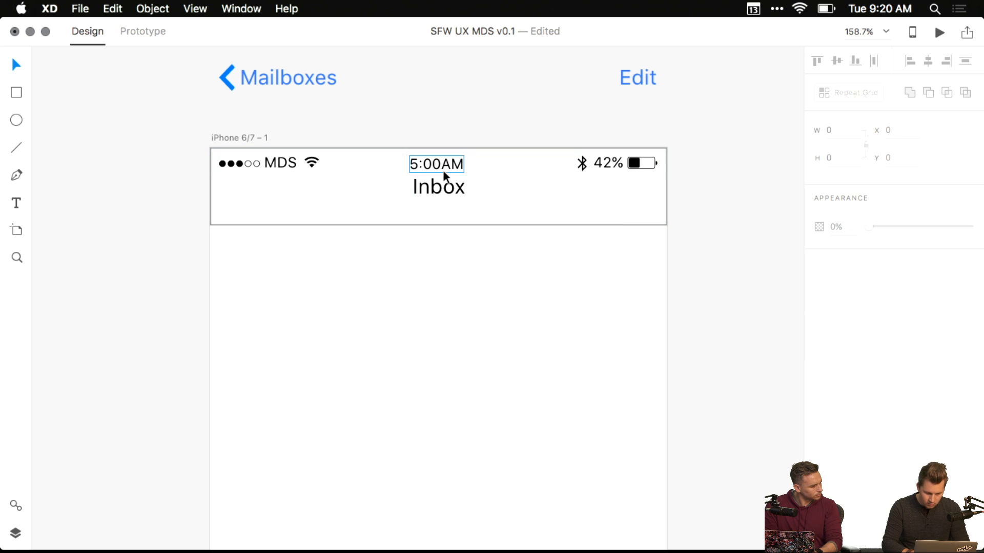
# - Nudge the Inbox title down inside the header to Y 30
pyautogui.click(442, 176)
pyautogui.press('Down')
pyautogui.press('Down')
pyautogui.press('Down')
pyautogui.press('Down')
pyautogui.press('Down')
pyautogui.press('Down')
pyautogui.press('Down')
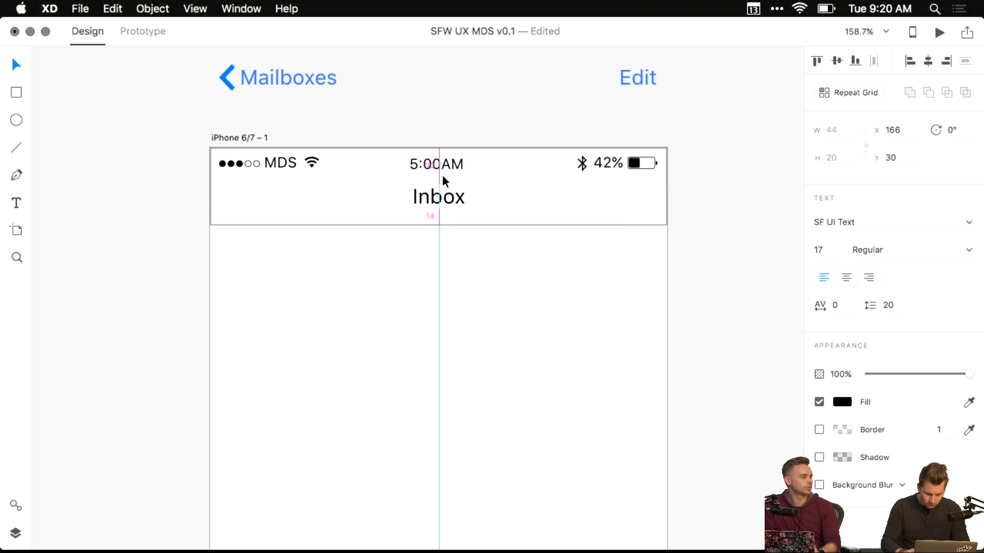
pyautogui.click(518, 244)
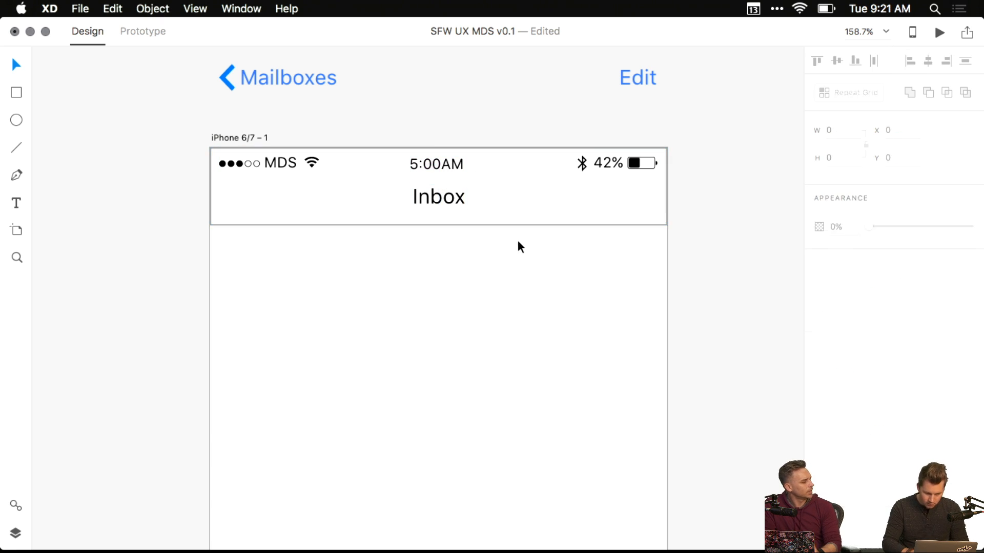
pyautogui.click(442, 198)
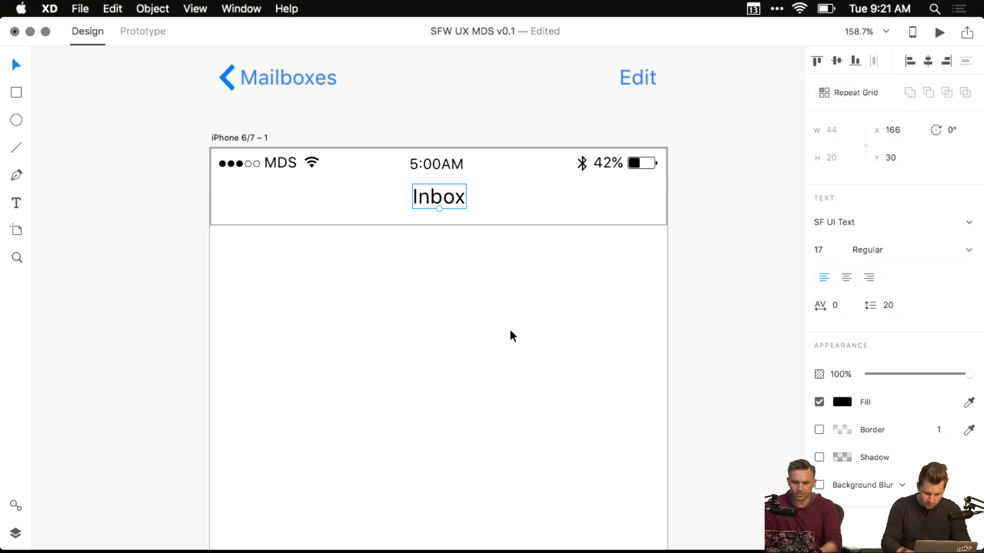
pyautogui.press('super+1')
pyautogui.scroll(-3, 461, 200)
pyautogui.moveTo(467, 140); pyautogui.dragTo(540, 277)
pyautogui.scroll(5, 470, 205)
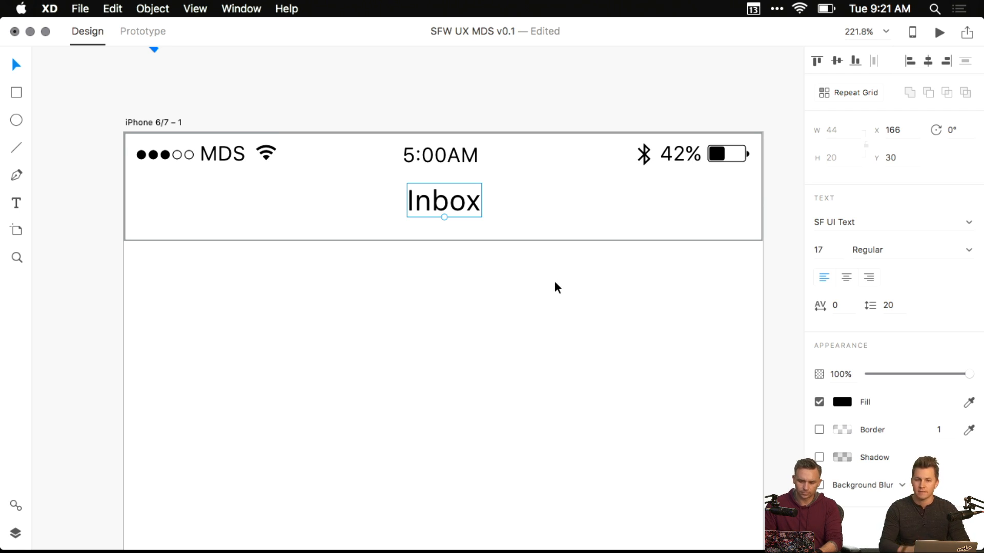
pyautogui.moveTo(500, 274); pyautogui.dragTo(552, 268)
pyautogui.click(525, 291)
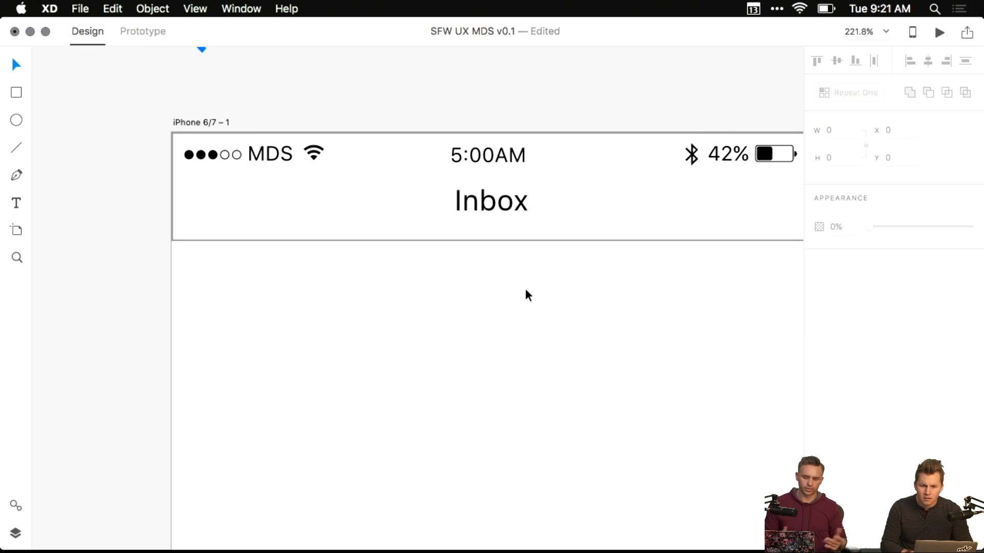
pyautogui.moveTo(483, 306); pyautogui.dragTo(448, 298)
# - Try to overwrite the header's Inbox title with new text and undo the edit
pyautogui.click(475, 198)
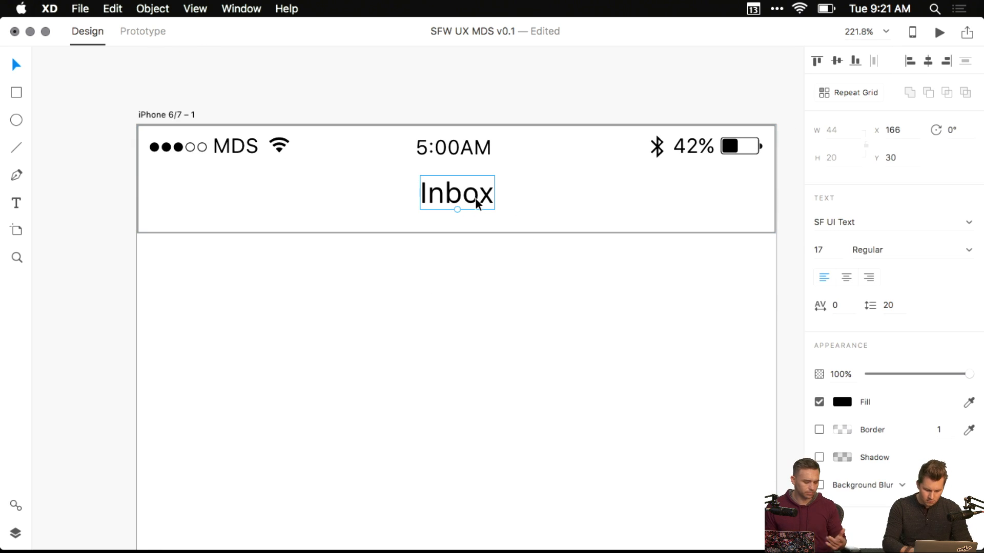
pyautogui.doubleClick(475, 198)
pyautogui.write('D')
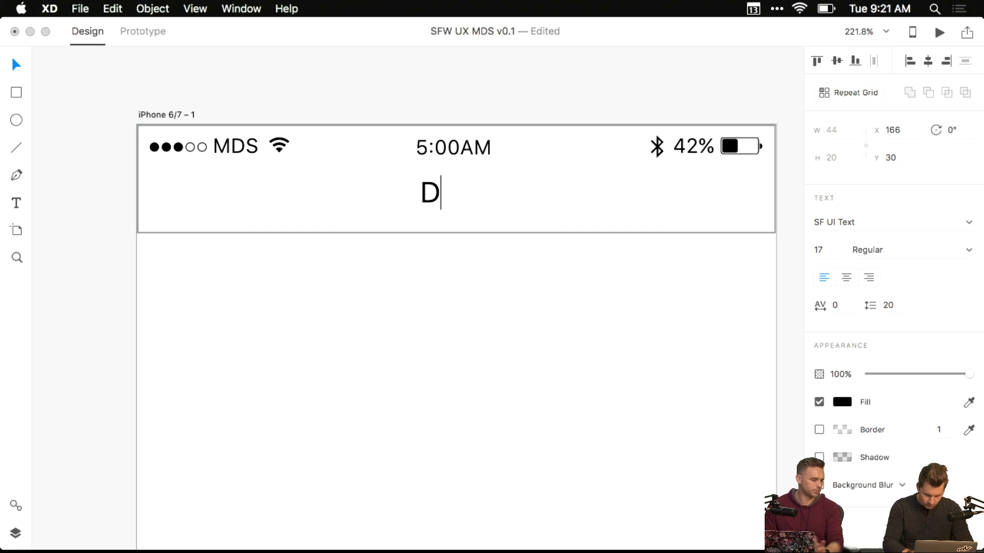
pyautogui.press('super+z')
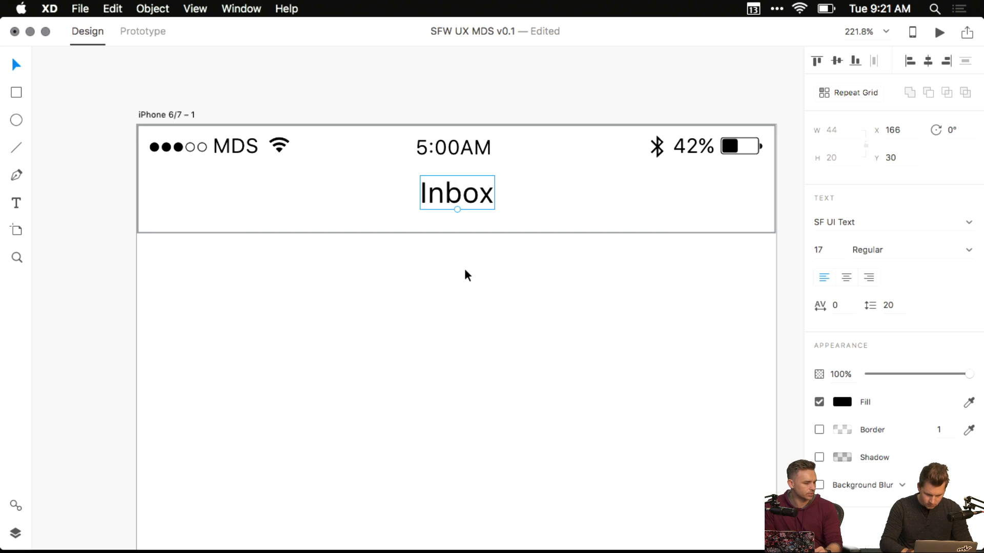
# - Save the SFW UX MDS v0.1 document with nothing selected
pyautogui.click(290, 213)
pyautogui.scroll(-5, 559, 304)
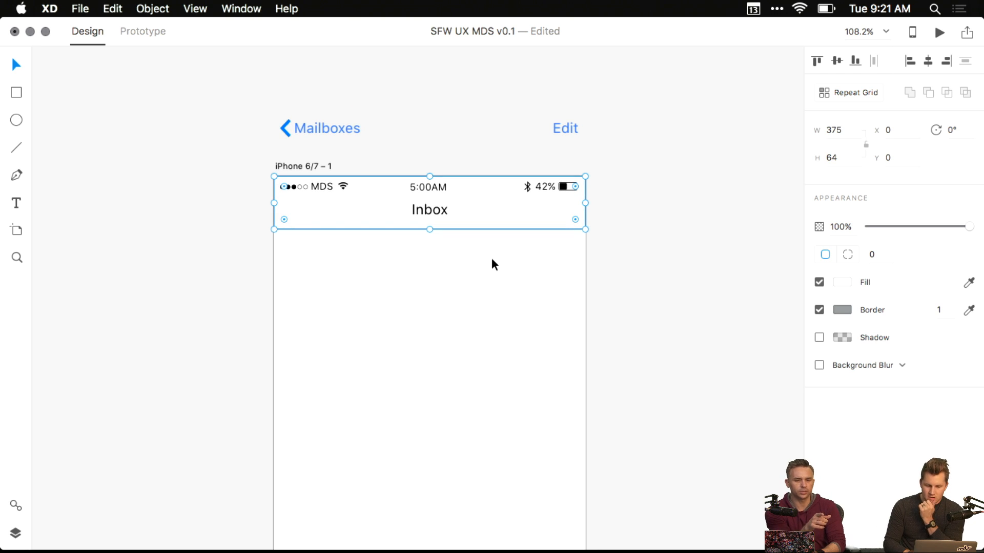
pyautogui.click(124, 133)
pyautogui.press('super+s')
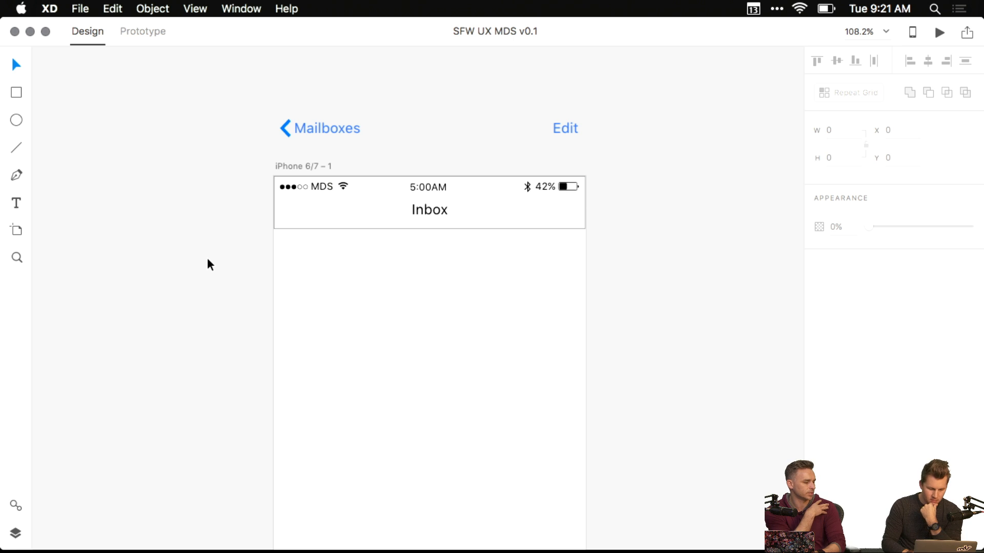
# - Switch to the analog portal UX MDS v0.4 document and examine the form elements on the FTUX user registration screens
pyautogui.hotkey('ctrl', 'Up')
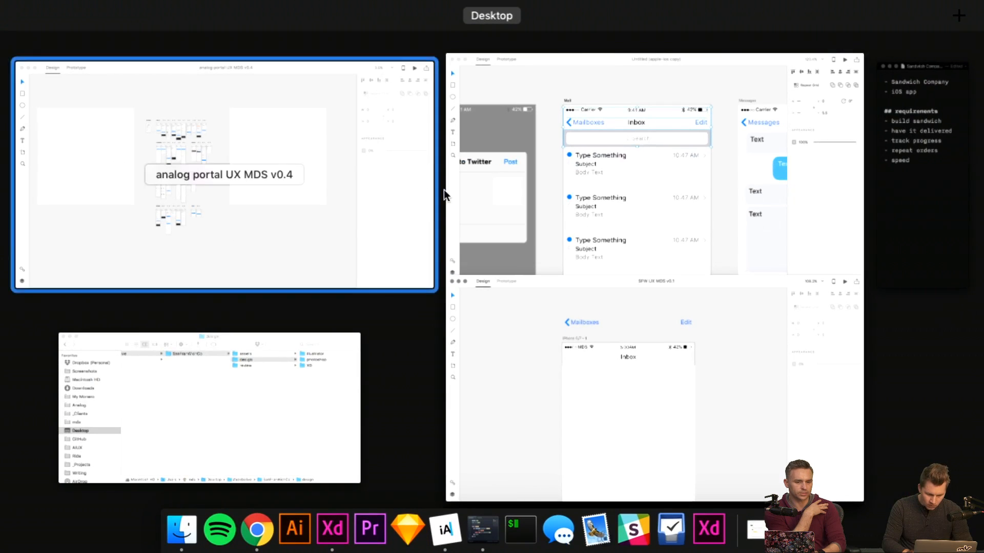
pyautogui.click(325, 222)
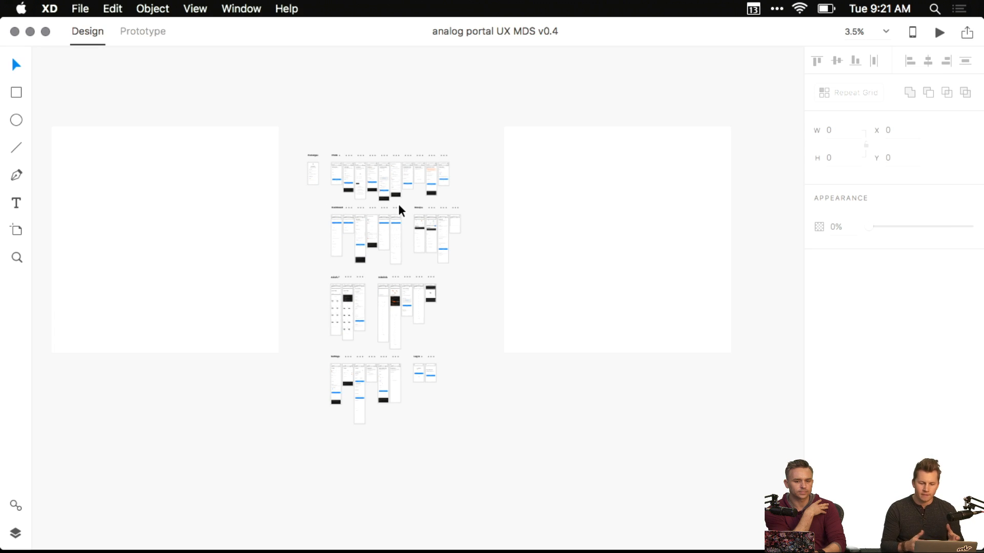
pyautogui.scroll(5, 398, 205)
pyautogui.moveTo(301, 167); pyautogui.dragTo(392, 232)
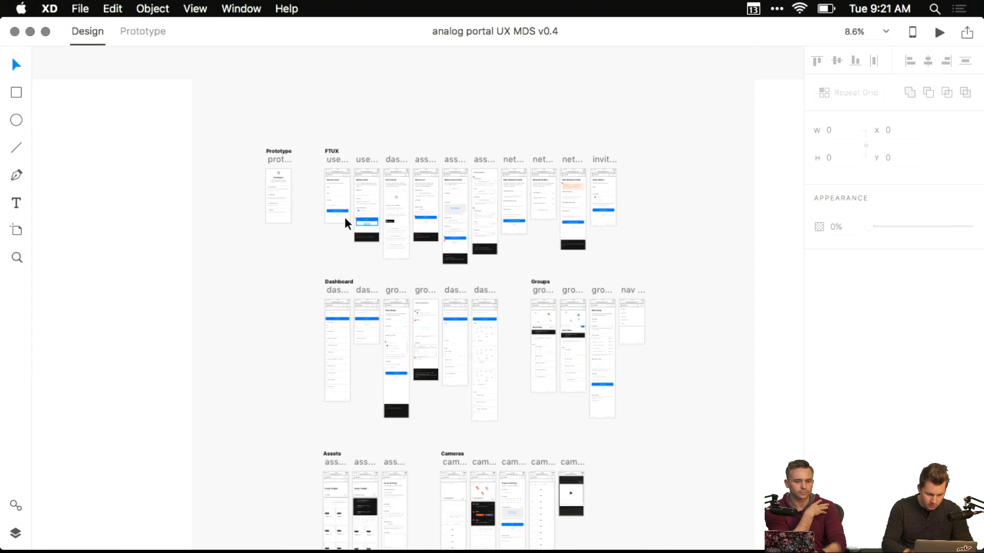
pyautogui.scroll(5, 295, 210)
pyautogui.scroll(5, 294, 207)
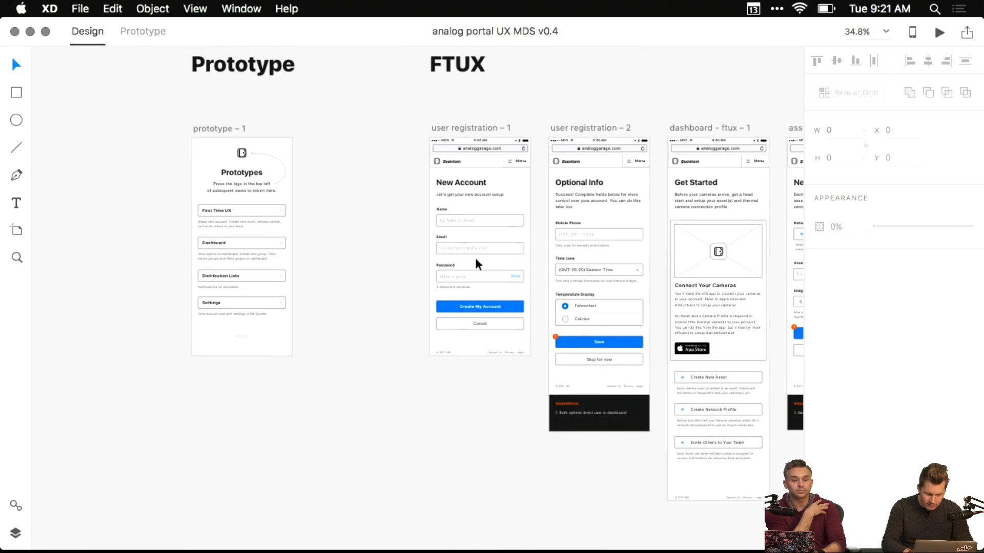
pyautogui.scroll(5, 475, 257)
pyautogui.hscroll(5, 475, 256)
pyautogui.click(295, 314)
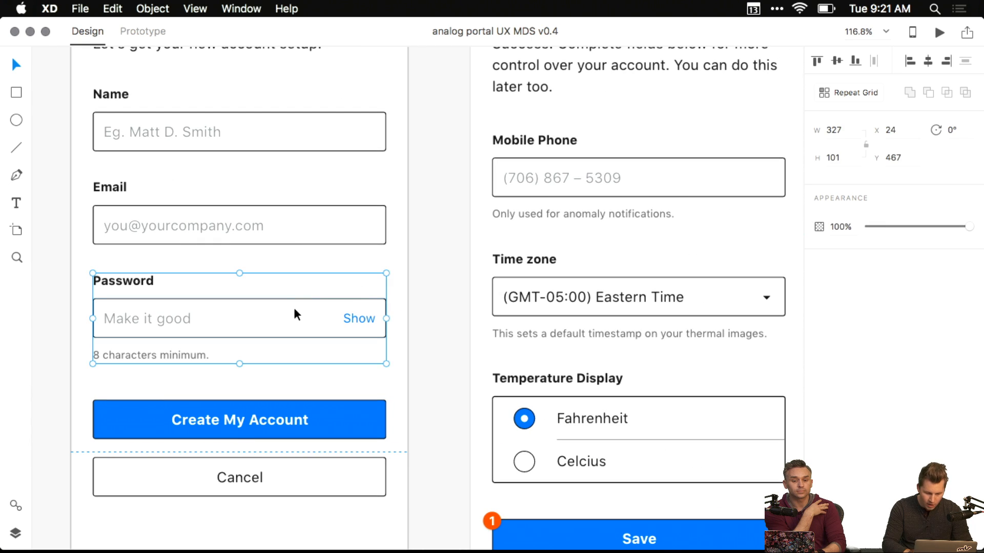
# - Examine the fill and border settings of the Create My Account button
pyautogui.click(325, 418)
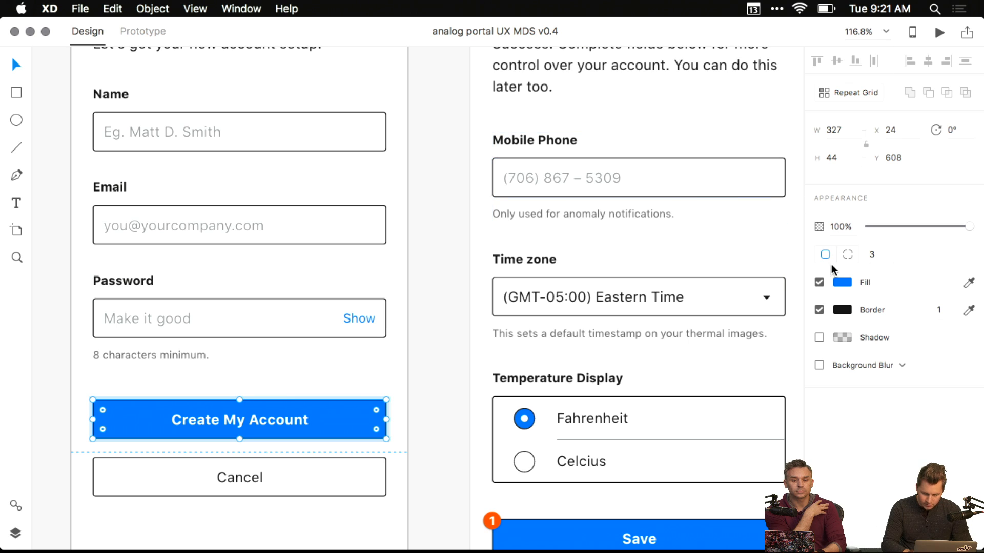
pyautogui.click(842, 282)
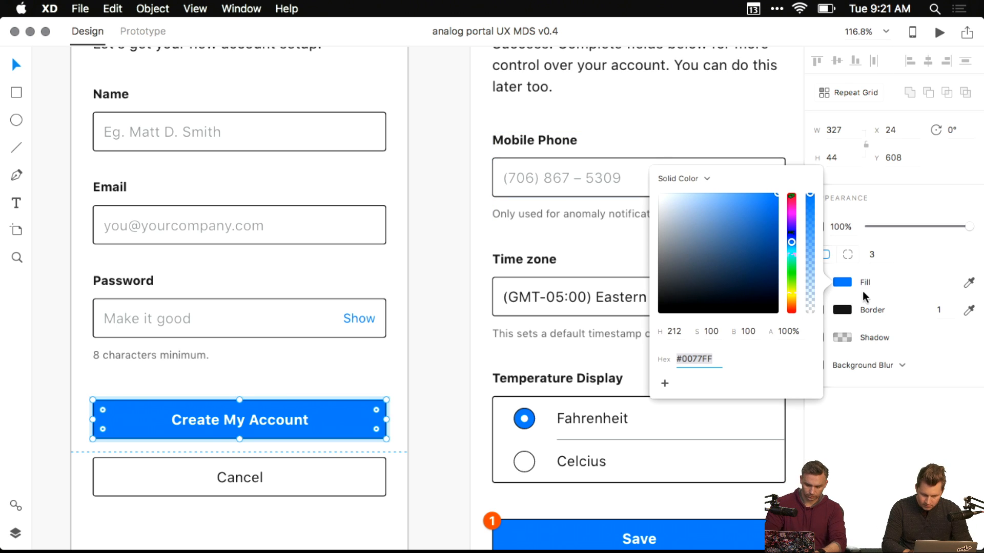
pyautogui.click(841, 310)
pyautogui.click(441, 326)
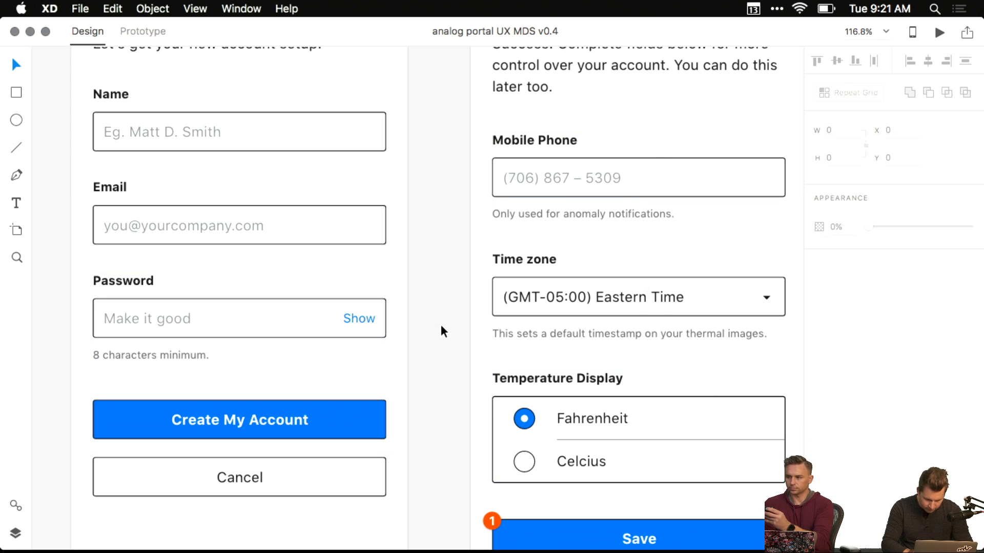
pyautogui.click(347, 430)
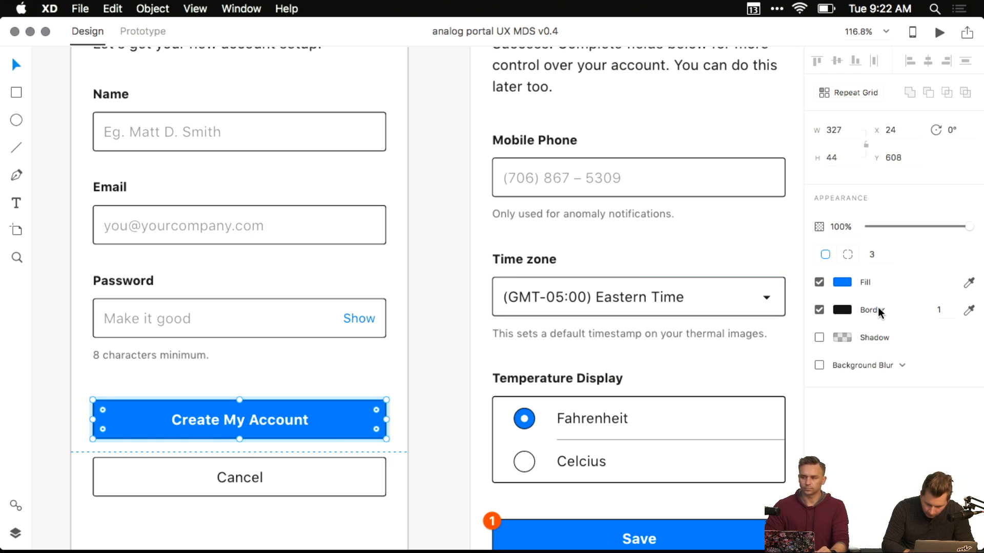
pyautogui.click(437, 327)
# - Copy the user registration – 1 and user registration – 2 artboards into SFW UX MDS v0.1 beside the iPhone 6/7 – 1 artboard
pyautogui.scroll(-5, 437, 328)
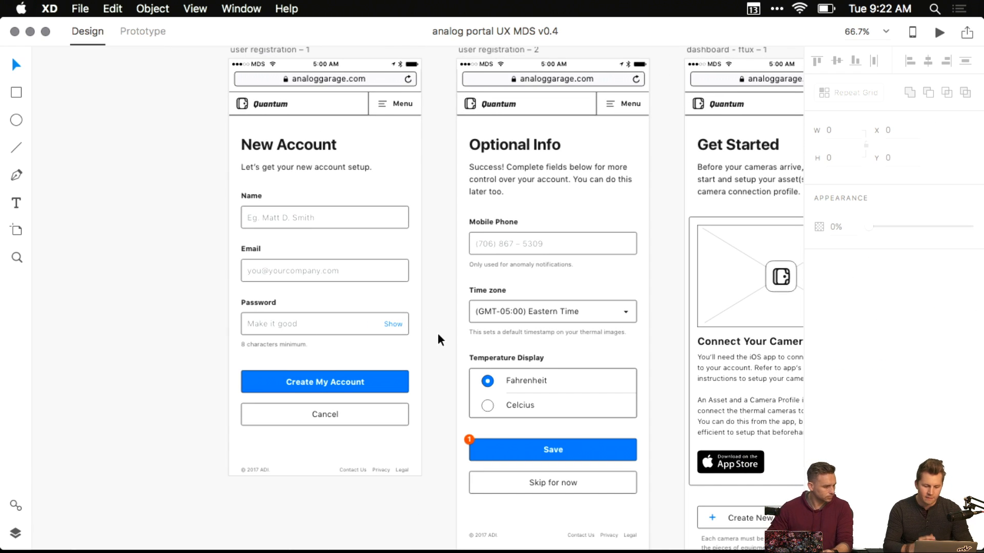
pyautogui.scroll(-5, 438, 333)
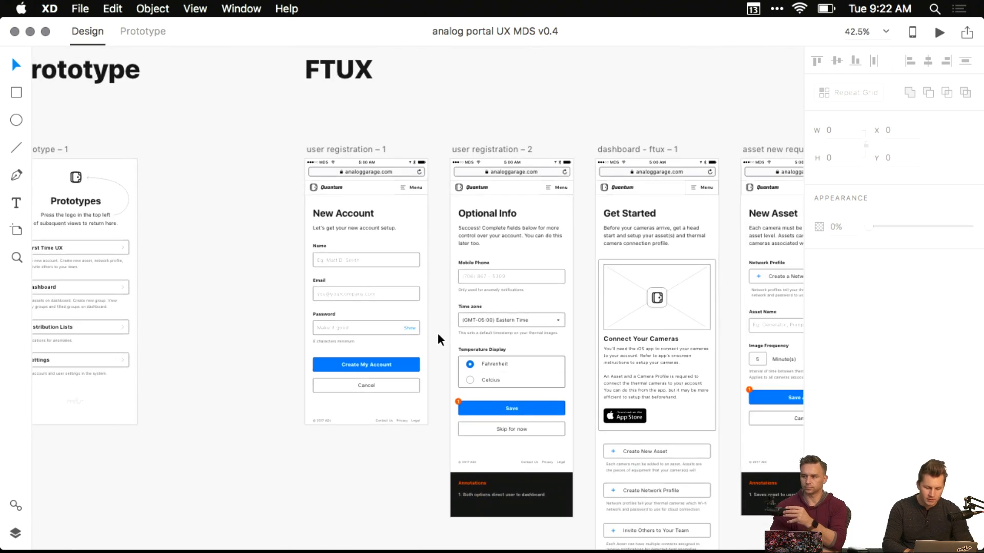
pyautogui.scroll(3, 350, 243)
pyautogui.moveTo(185, 64); pyautogui.dragTo(508, 369)
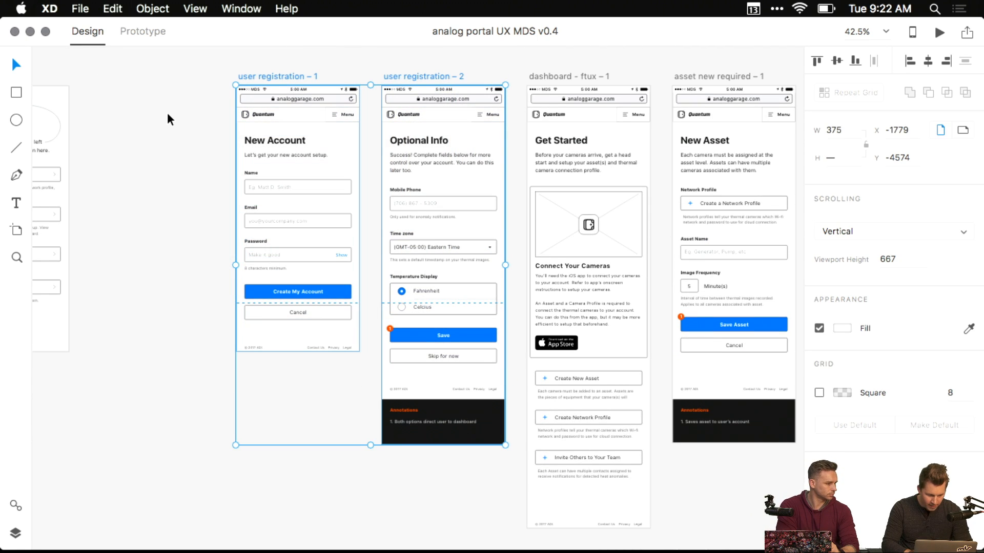
pyautogui.hotkey('ctrl', 'Up')
pyautogui.click(524, 197)
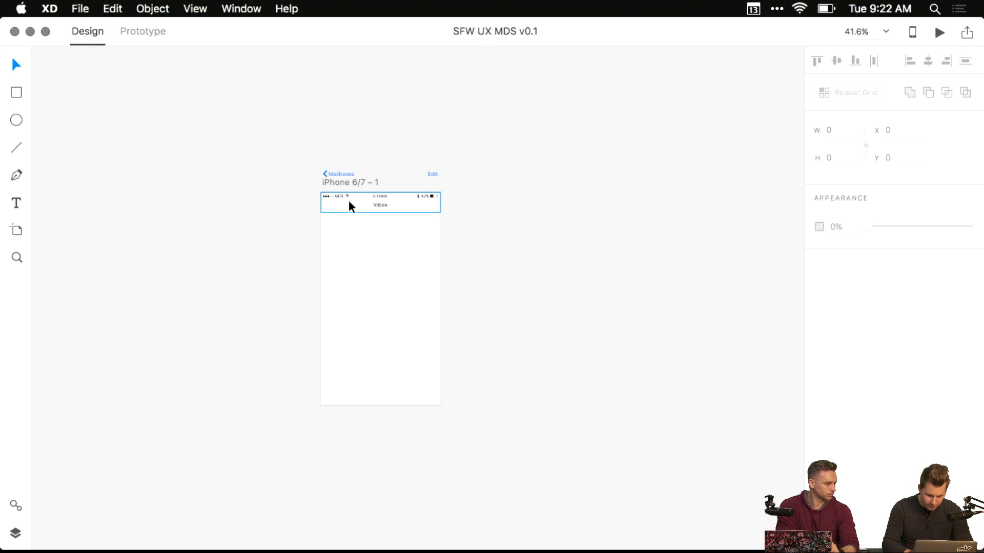
pyautogui.moveTo(654, 259); pyautogui.dragTo(160, 209)
pyautogui.press('Escape')
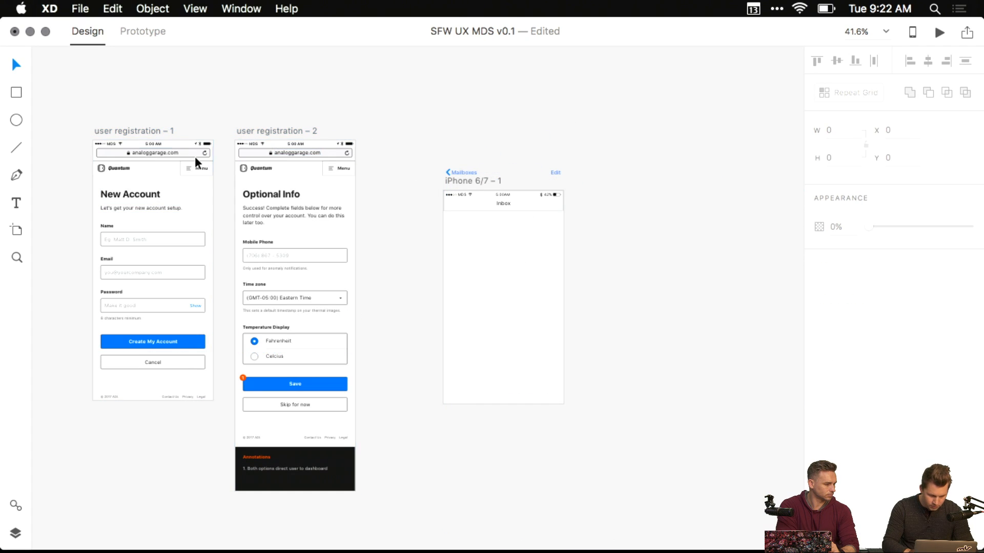
# - On user registration – 1, delete the Quantum wordmark and change the browser address to adobelive.com
pyautogui.click(105, 165)
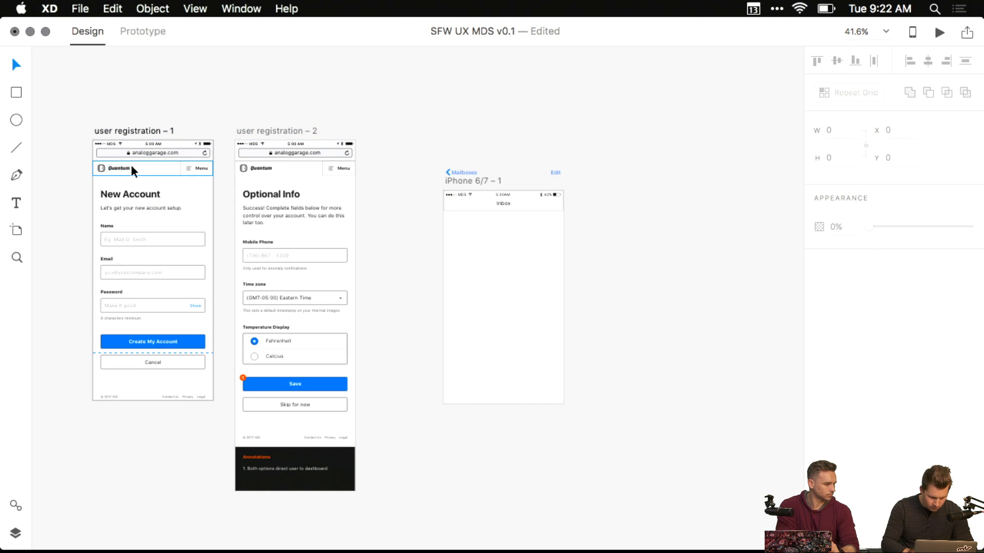
pyautogui.doubleClick(106, 171)
pyautogui.press('Delete')
pyautogui.click(157, 152)
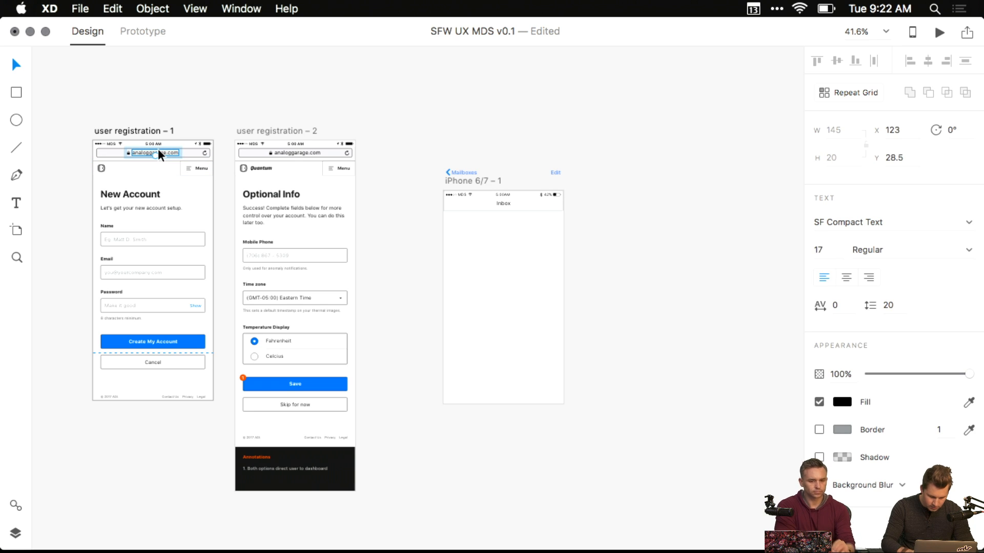
pyautogui.doubleClick(158, 152)
pyautogui.hotkey('ctrl', 'a')
pyautogui.write('ADOBE')
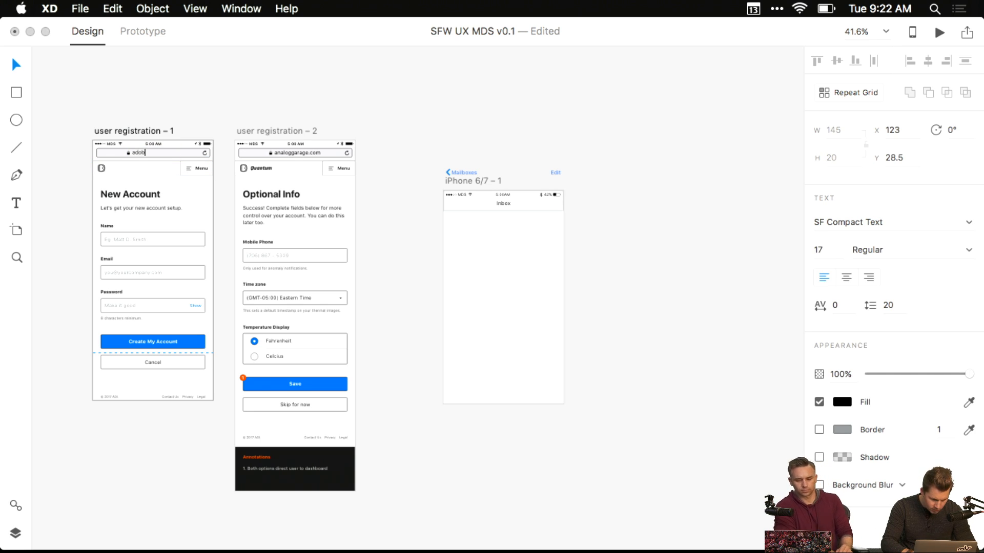
pyautogui.click(248, 75)
# - Delete the combined status and browser address bar from the user registration – 2 artboard
pyautogui.click(296, 150)
pyautogui.press('Delete')
pyautogui.scroll(5, 250, 149)
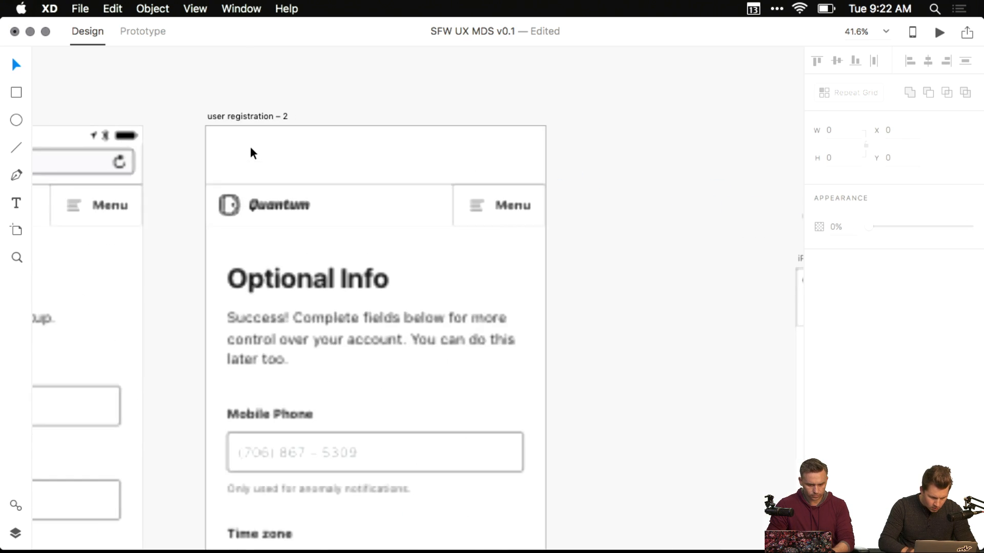
# - Delete the navigation bar containing the logo and Menu from both user registration artboards
pyautogui.hscroll(-8, 302, 220)
pyautogui.click(376, 250)
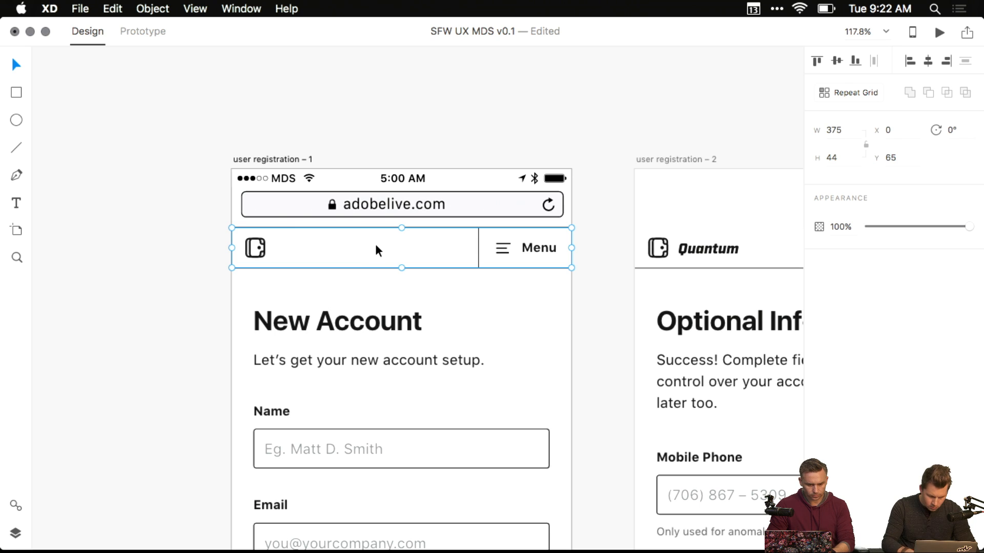
pyautogui.press('Delete')
pyautogui.moveTo(382, 231); pyautogui.dragTo(11, 240)
pyautogui.moveTo(272, 248); pyautogui.dragTo(518, 254)
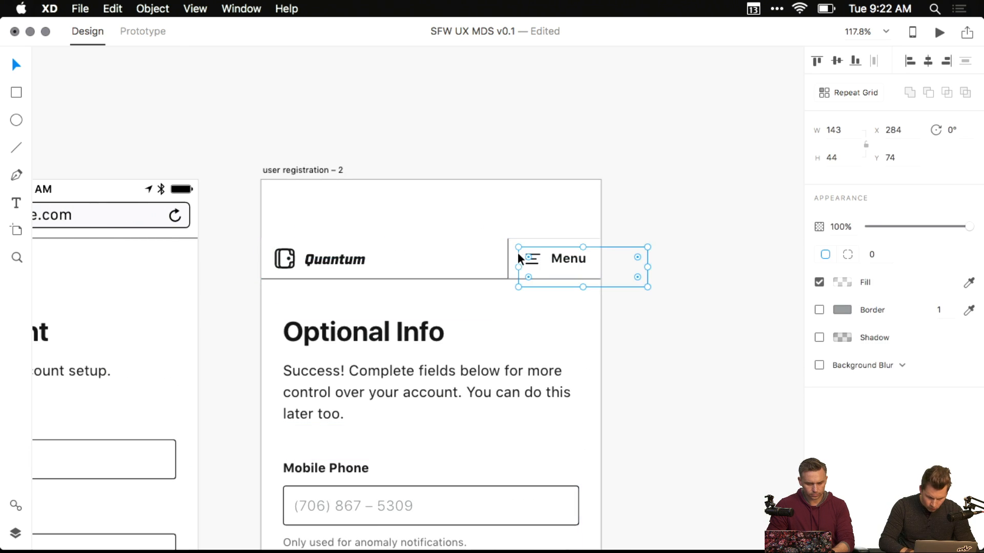
pyautogui.click(503, 272)
pyautogui.press('Delete')
pyautogui.moveTo(347, 246); pyautogui.dragTo(562, 248)
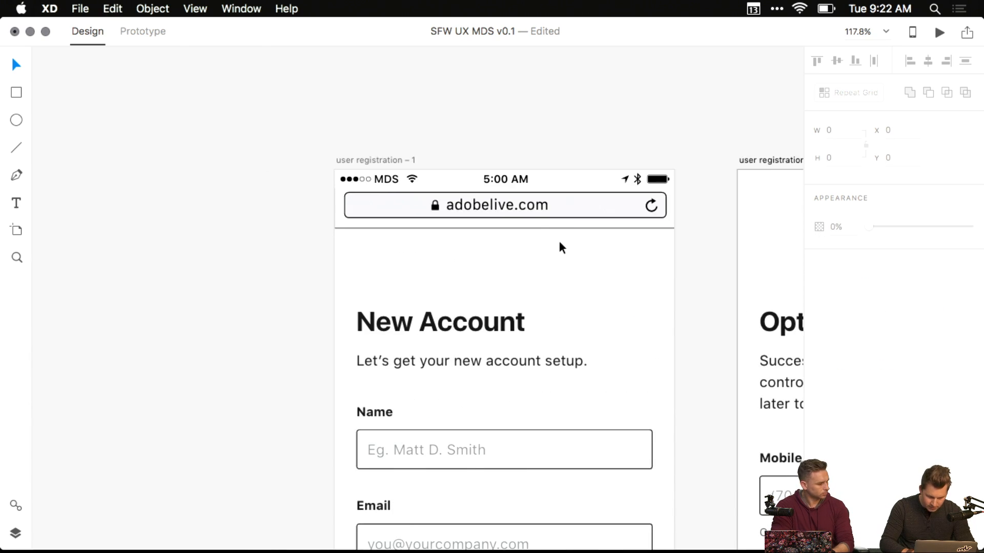
# - Shift the adobelive.com text slightly right in the address field, then try moving the lock icon and undo that move
pyautogui.scroll(5, 512, 213)
pyautogui.doubleClick(459, 207)
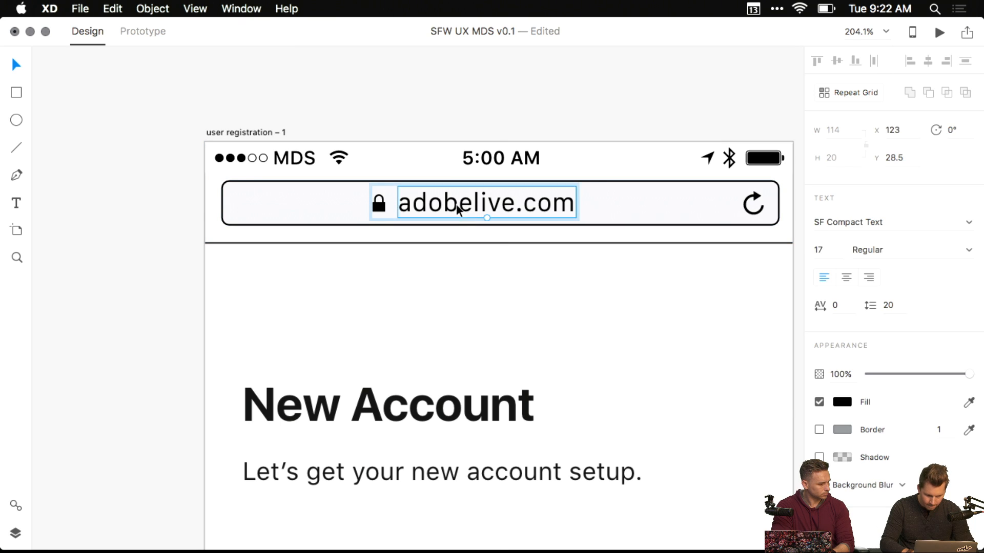
pyautogui.moveTo(456, 205); pyautogui.dragTo(467, 205)
pyautogui.click(421, 139)
pyautogui.moveTo(380, 207); pyautogui.dragTo(390, 207)
pyautogui.press('super+z')
pyautogui.click(399, 114)
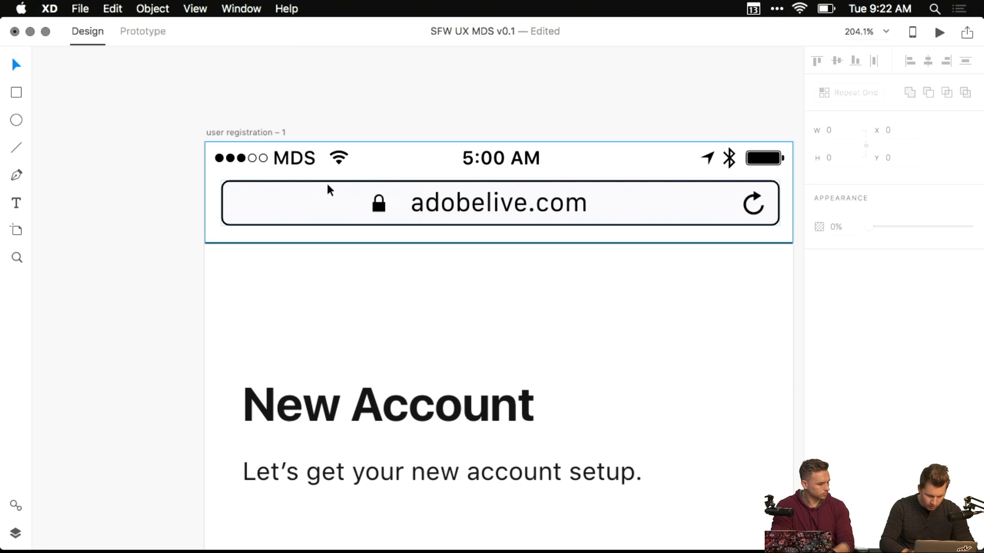
# - Delete the address field box, the lock with its URL text, and the reload icon from the user registration – 1 header
pyautogui.click(388, 173)
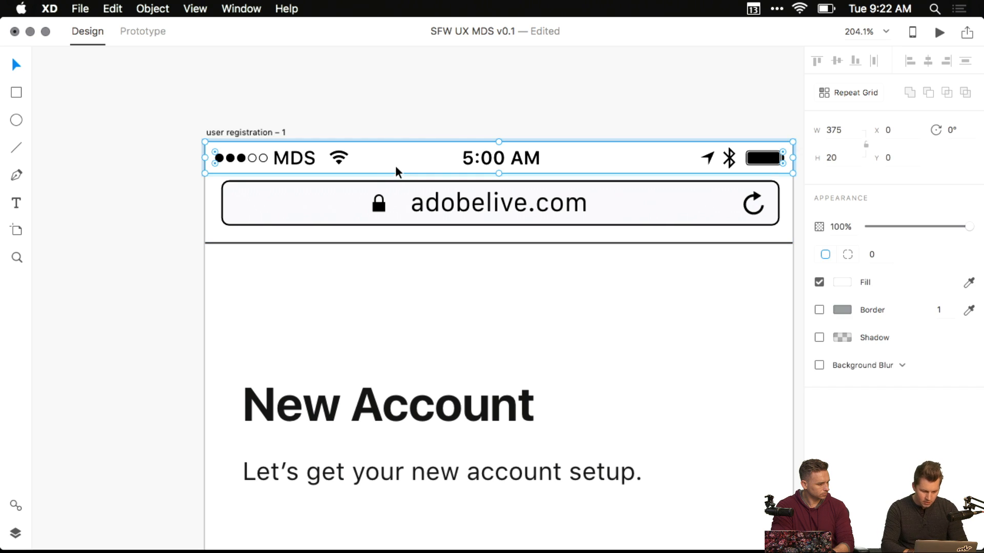
pyautogui.doubleClick(337, 218)
pyautogui.press('BackSpace')
pyautogui.click(438, 202)
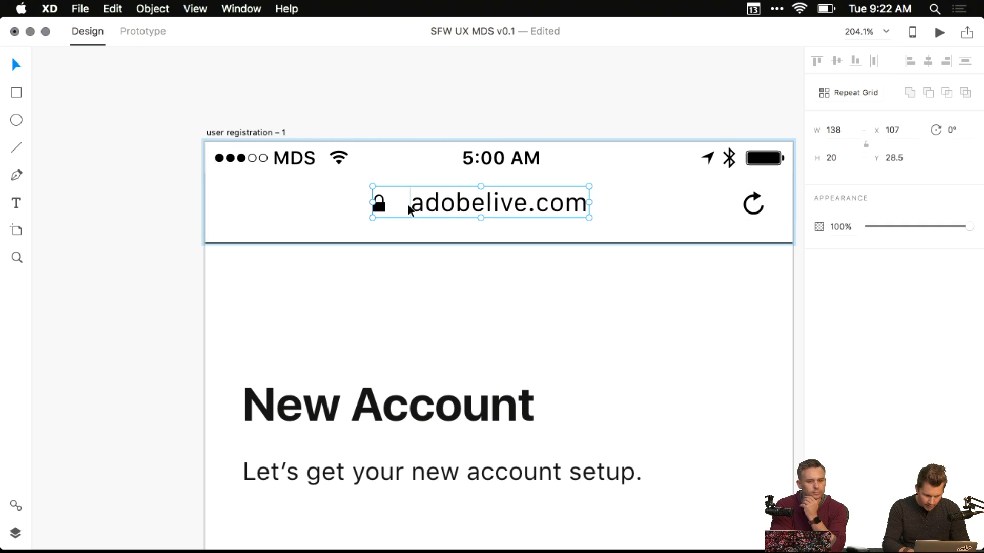
pyautogui.press('BackSpace')
pyautogui.click(752, 203)
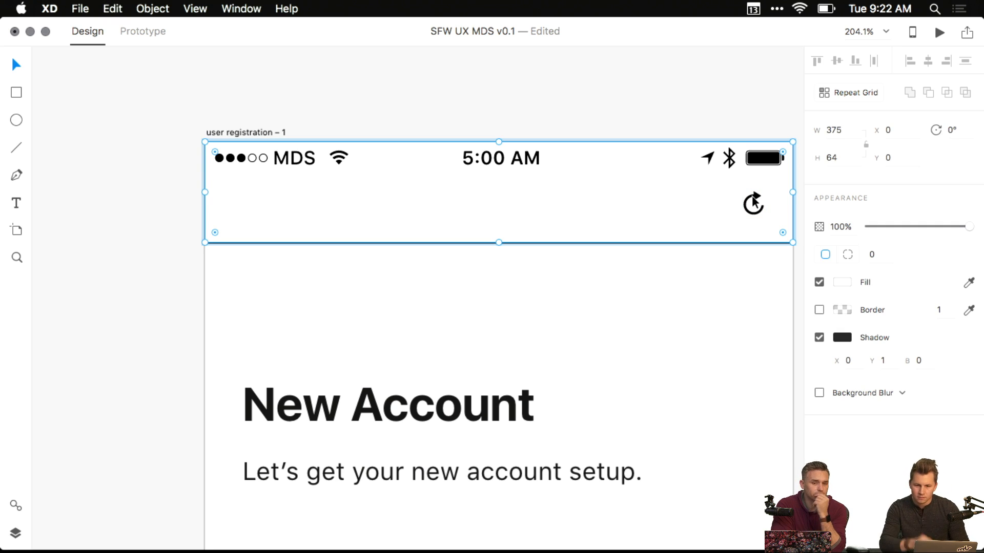
pyautogui.click(727, 261)
pyautogui.doubleClick(754, 203)
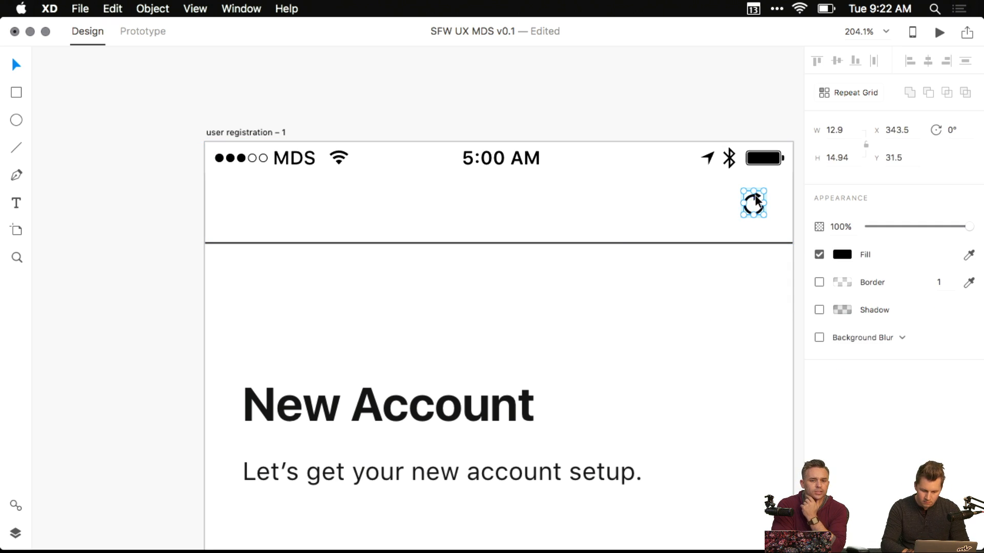
pyautogui.press('BackSpace')
# - Delete the leftover transparent Menu rectangle beneath the header on user registration – 1
pyautogui.click(736, 288)
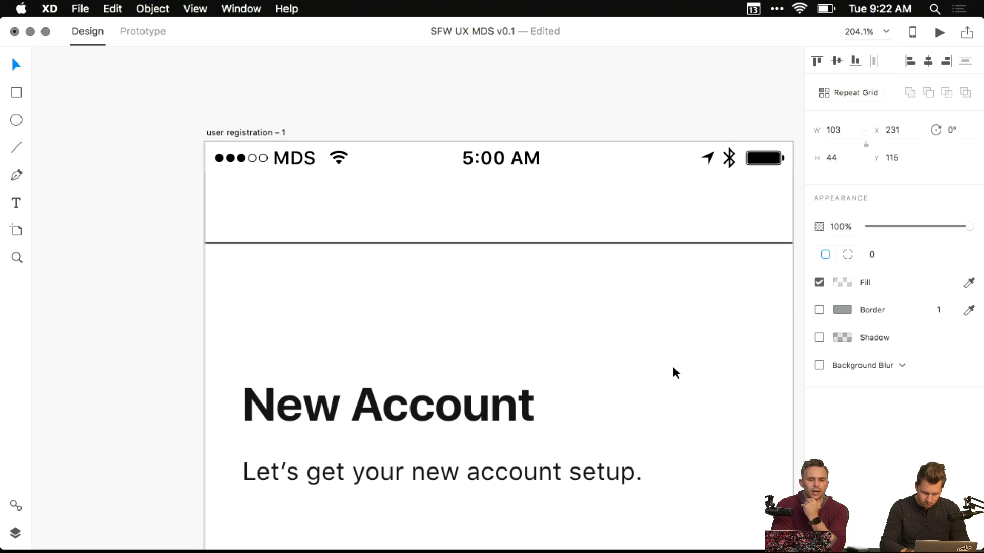
pyautogui.press('BackSpace')
pyautogui.scroll(-5, 672, 369)
pyautogui.moveTo(672, 366); pyautogui.dragTo(566, 227)
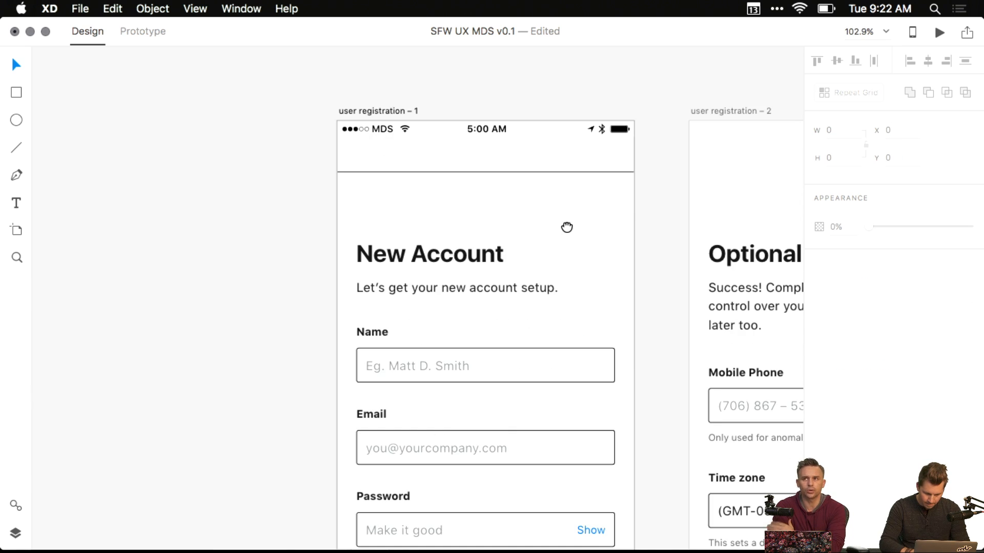
pyautogui.scroll(-3, 566, 228)
pyautogui.hscroll(5, 318, 246)
pyautogui.scroll(-2, 318, 246)
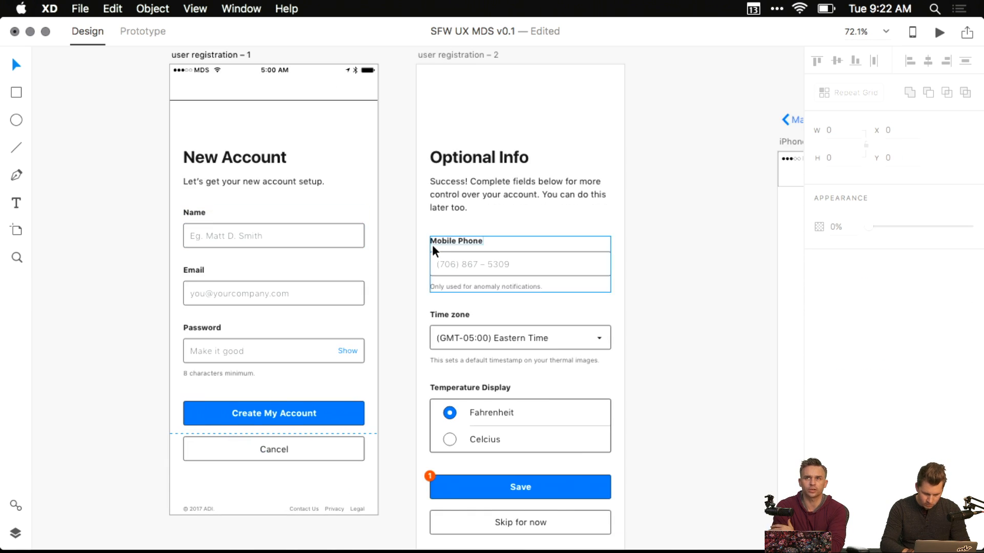
pyautogui.scroll(-5, 432, 244)
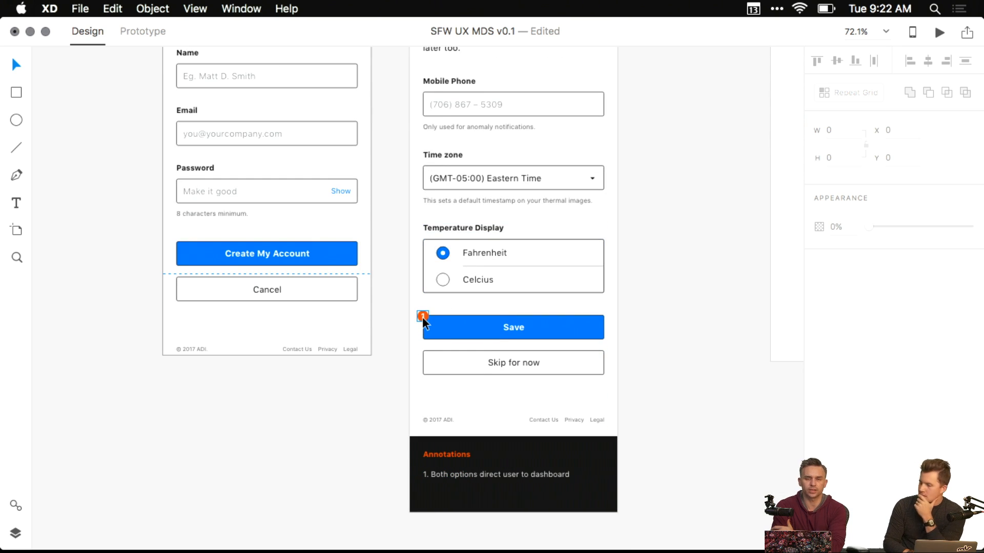
# - Switch to Chrome, open mds.is/max in a new tab and find the Designing and Prototyping Better User Experiences resources
pyautogui.click(267, 530)
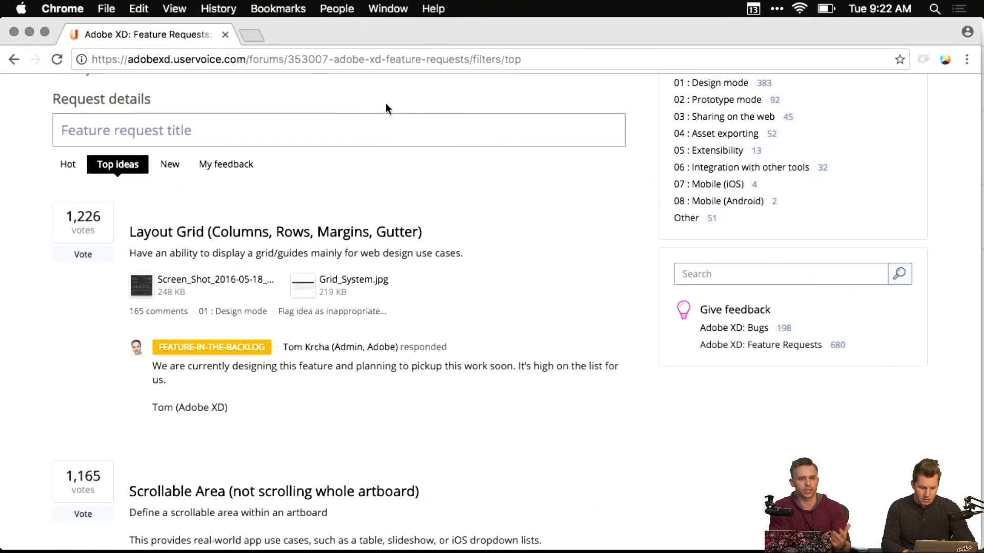
pyautogui.press('super+l')
pyautogui.write('mds.is/max')
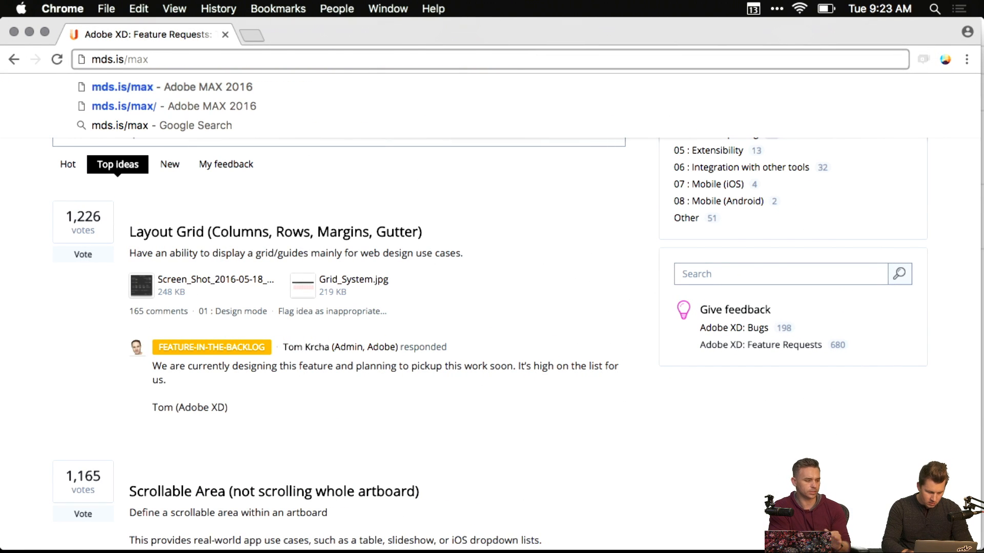
pyautogui.press('super+Return')
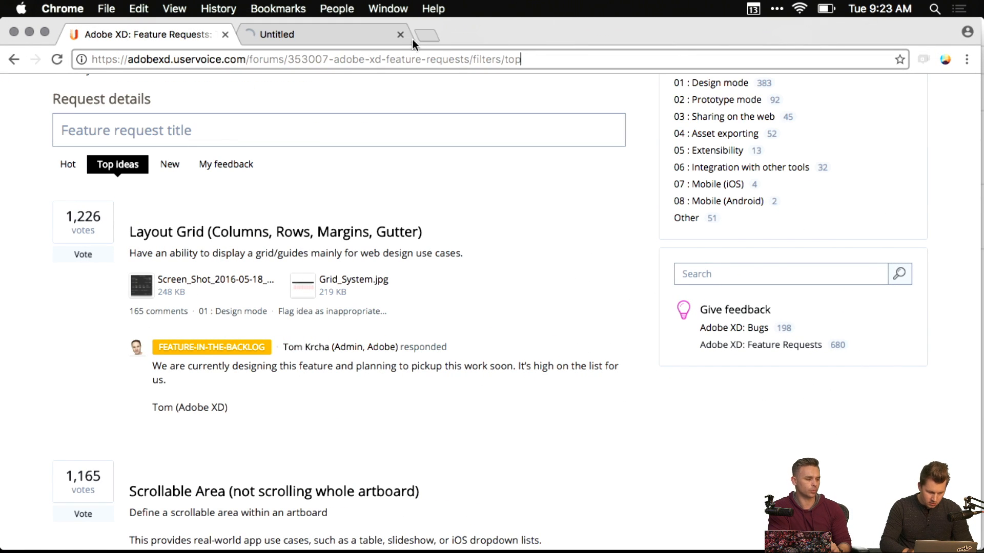
pyautogui.click(370, 29)
pyautogui.scroll(-7, 336, 279)
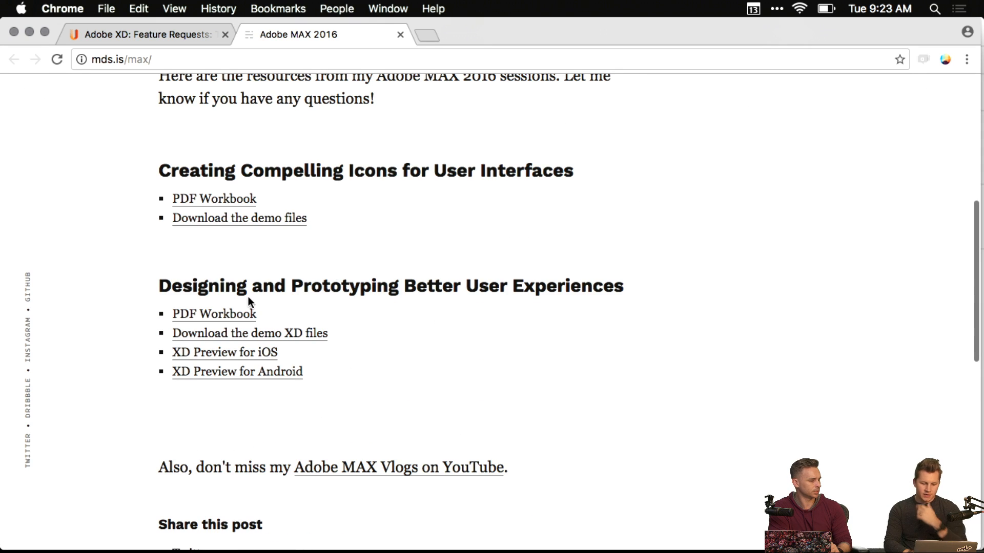
pyautogui.scroll(1, 276, 190)
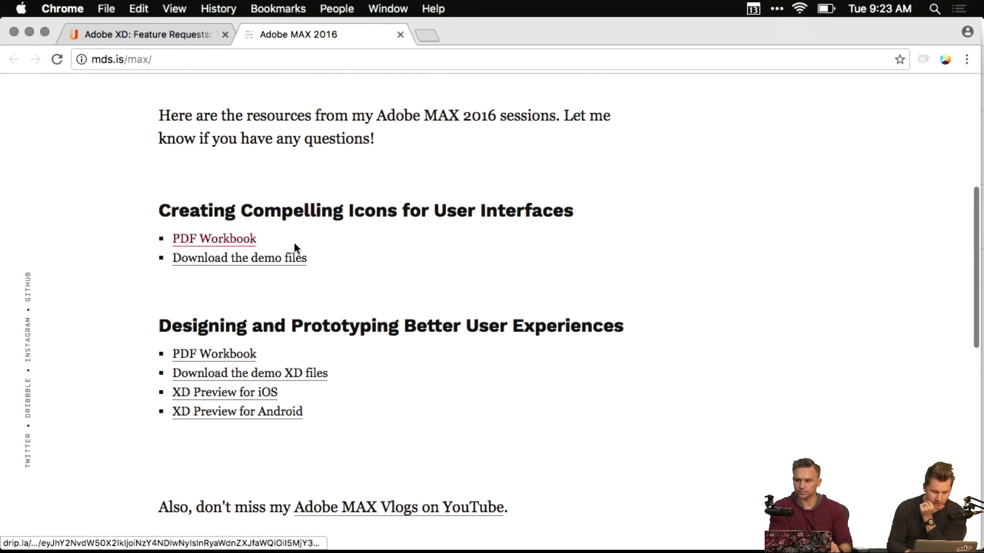
pyautogui.moveTo(208, 336); pyautogui.dragTo(481, 343)
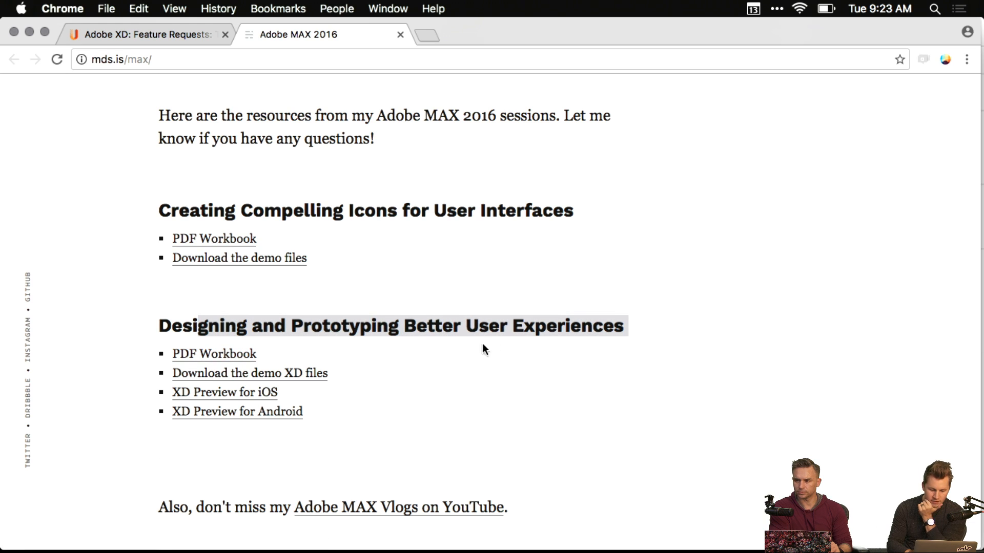
# - Open the PDF Workbook for Designing and Prototyping Better User Experiences and read through to its file naming tip
pyautogui.click(228, 357)
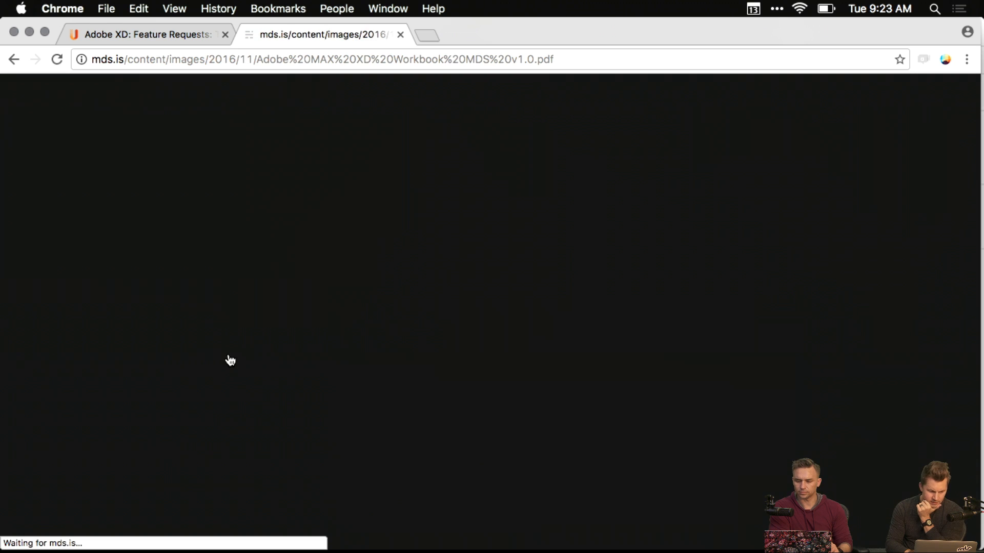
pyautogui.scroll(-15, 379, 303)
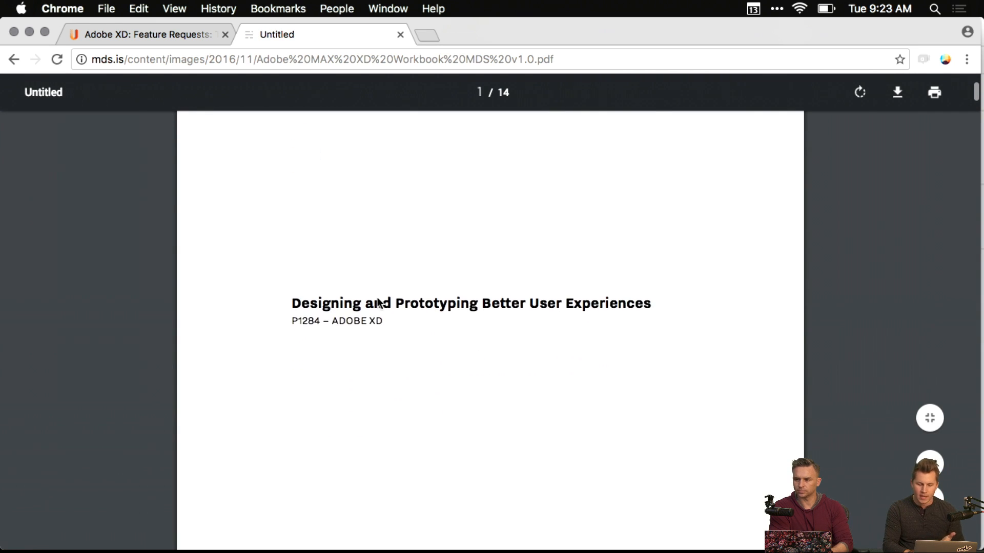
pyautogui.scroll(-15, 378, 303)
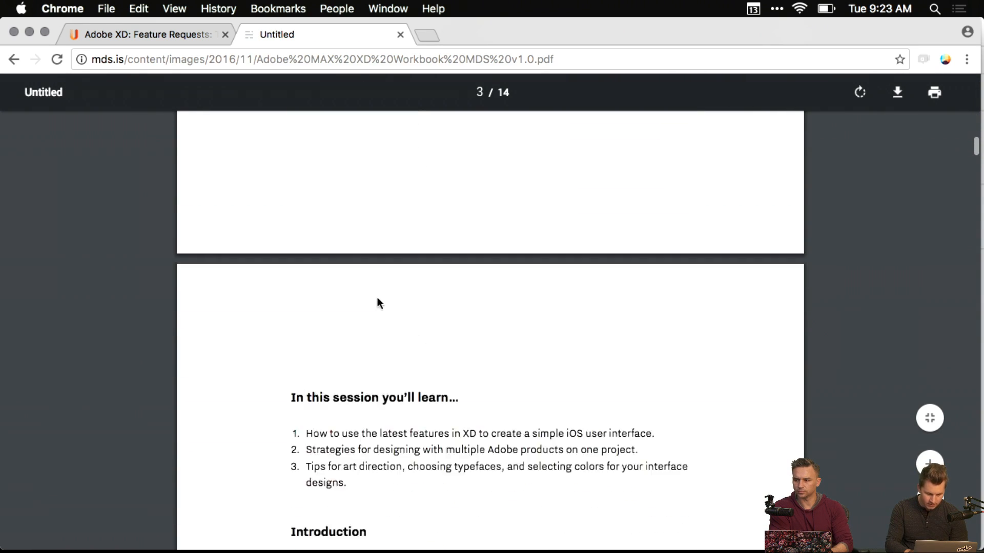
pyautogui.scroll(-20, 377, 302)
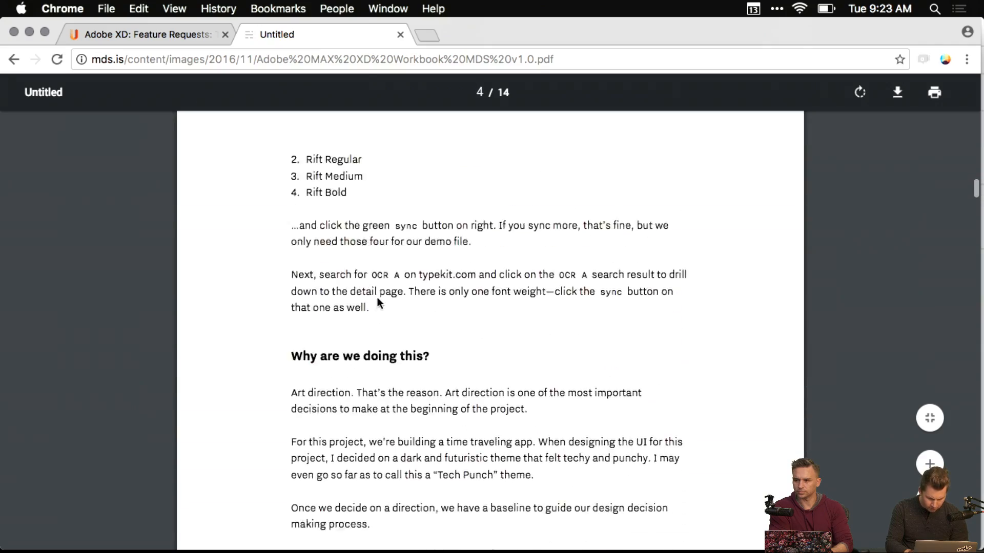
pyautogui.scroll(-20, 377, 302)
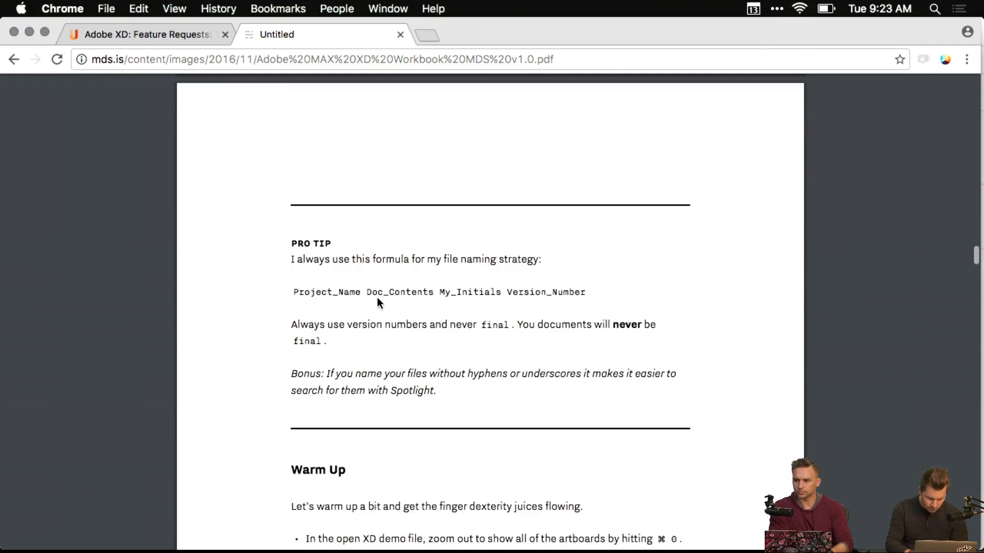
pyautogui.scroll(-2, 378, 300)
pyautogui.scroll(4, 377, 301)
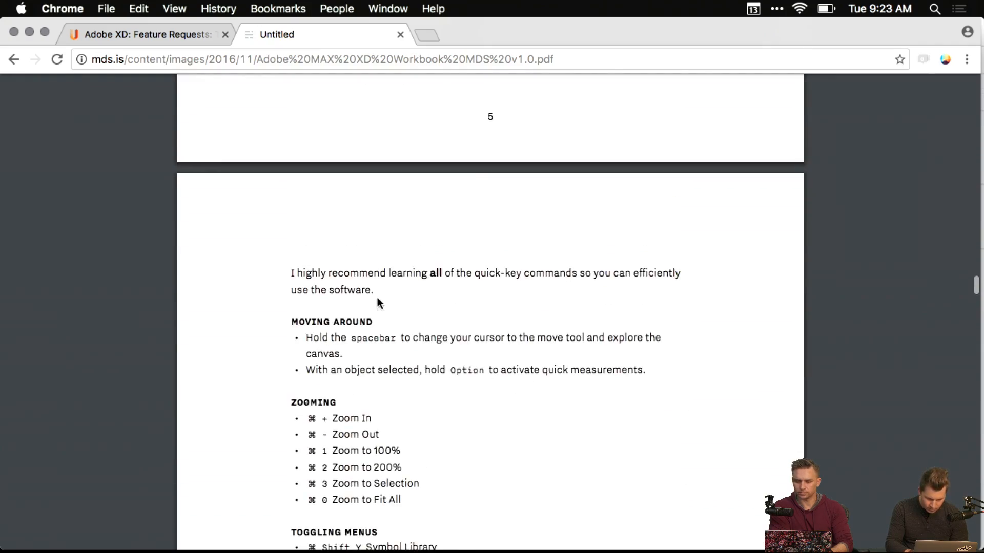
# - Examine the workbook's lists of XD quick-key commands and close the workbook
pyautogui.scroll(-8, 377, 300)
pyautogui.moveTo(310, 146); pyautogui.dragTo(378, 358)
pyautogui.click(377, 475)
pyautogui.scroll(-15, 348, 432)
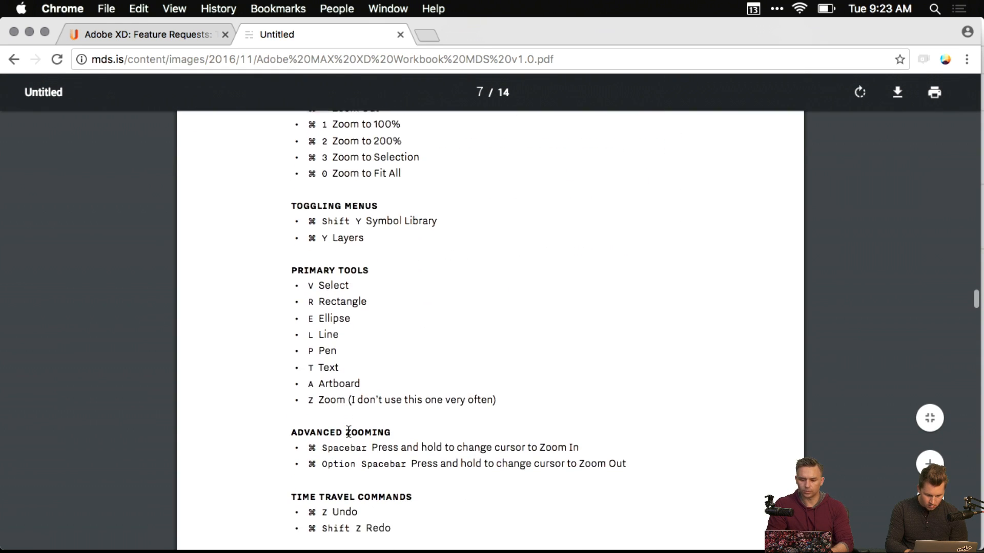
pyautogui.scroll(-7, 348, 432)
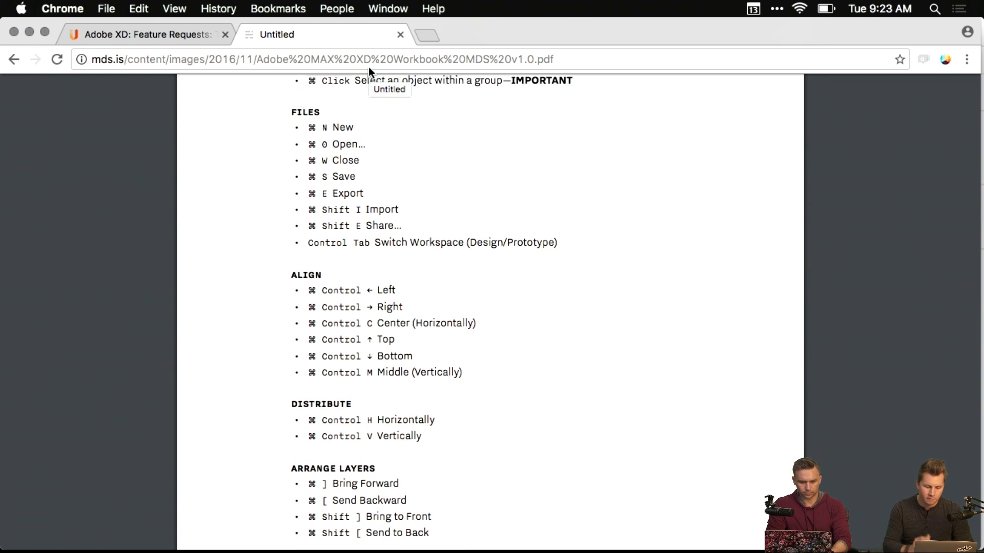
pyautogui.click(400, 38)
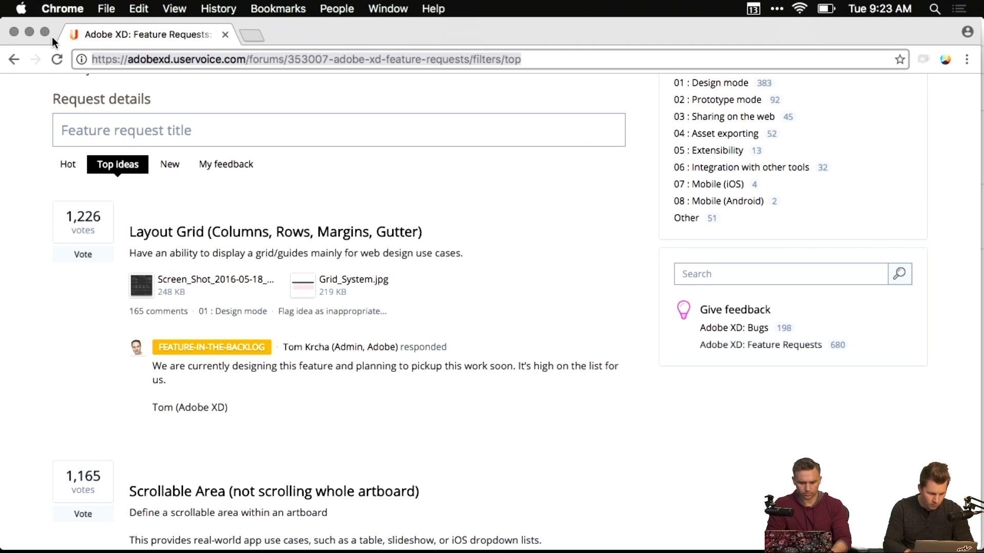
# - Return to the SFW UX MDS v0.1 document in XD and delete the orange annotation marker on the Save button
pyautogui.click(30, 33)
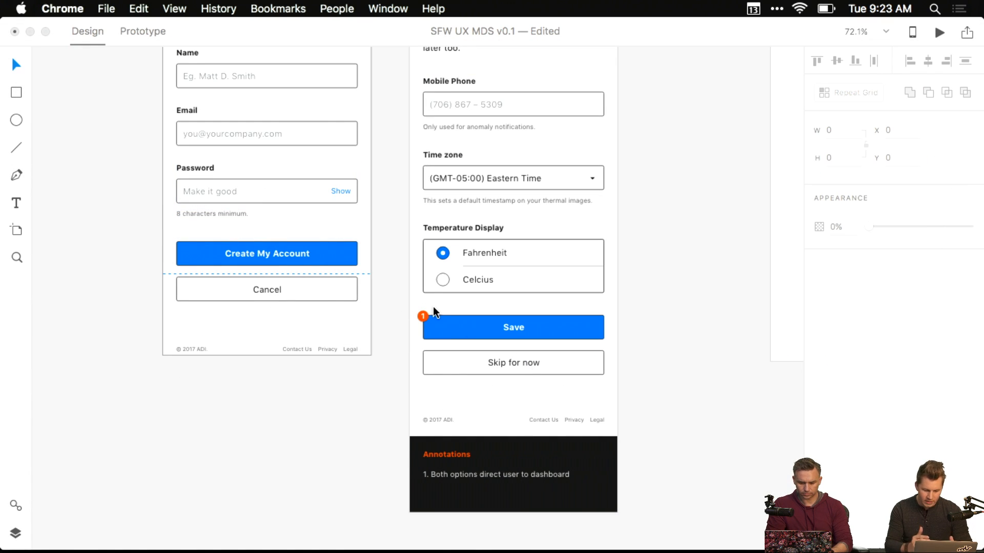
pyautogui.click(423, 317)
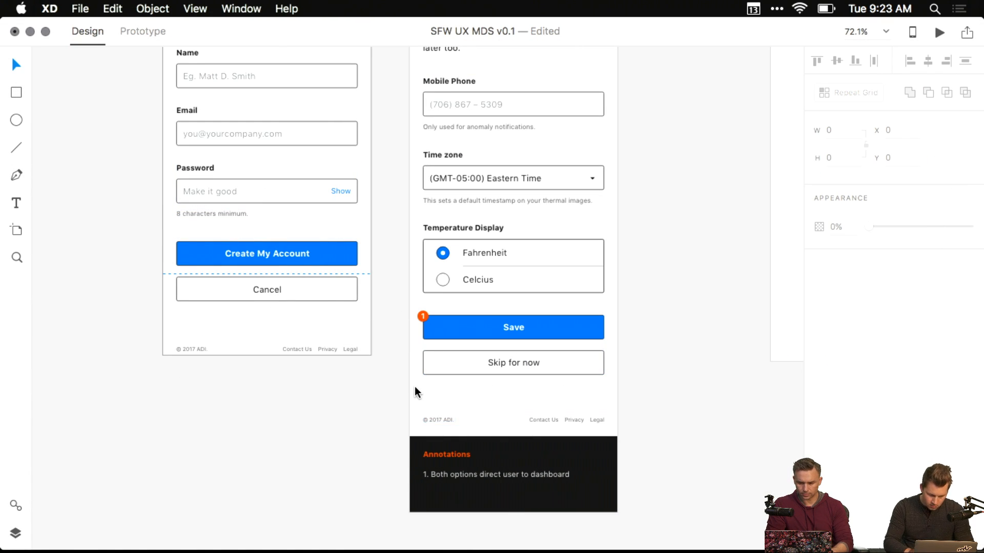
pyautogui.click(414, 388)
pyautogui.click(424, 315)
pyautogui.press('Delete')
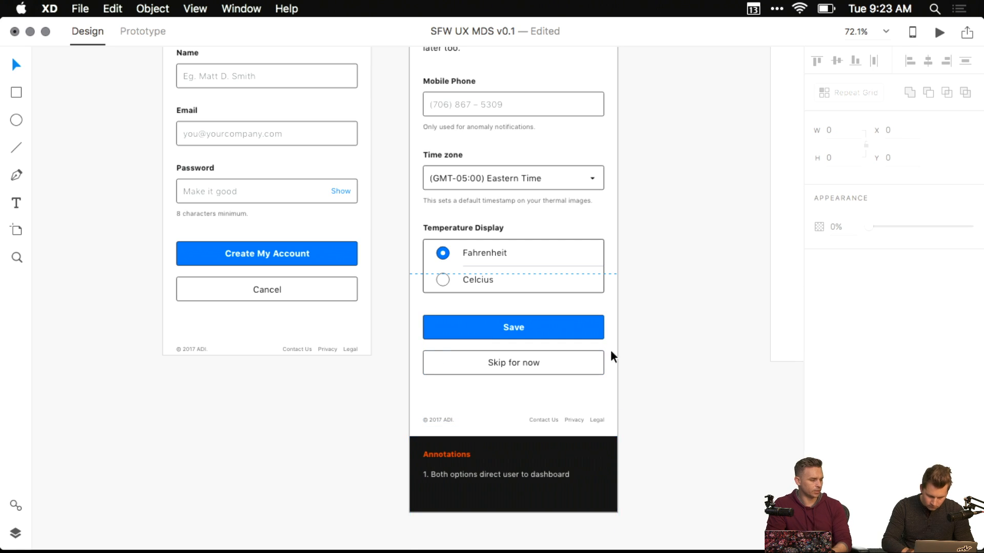
# - Delete the Mailboxes and Edit labels sitting above the iPhone 6/7 – 1 artboard
pyautogui.moveTo(715, 290); pyautogui.dragTo(544, 338)
pyautogui.scroll(-5, 544, 339)
pyautogui.moveTo(547, 295); pyautogui.dragTo(446, 307)
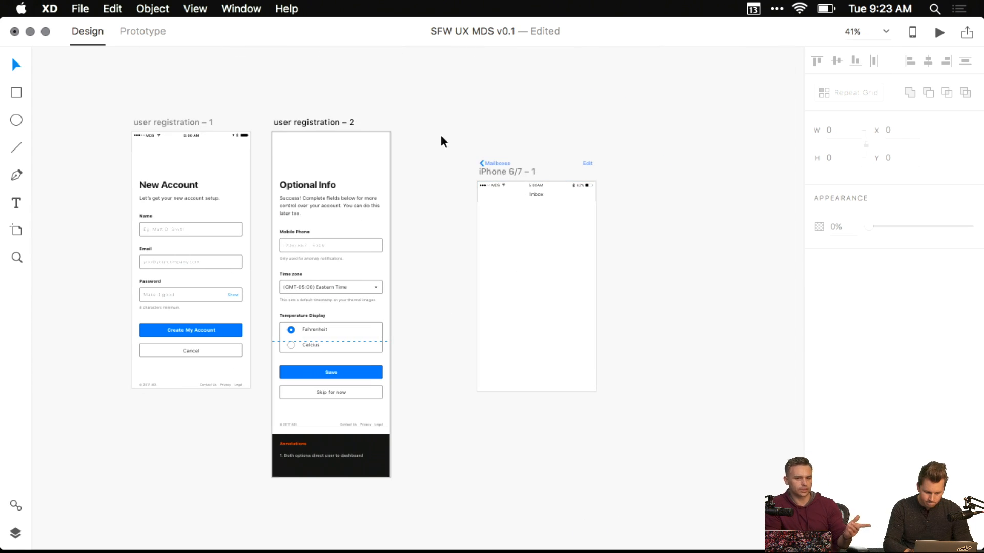
pyautogui.moveTo(440, 136); pyautogui.dragTo(604, 170)
pyautogui.press('Delete')
# - Copy the bold status bar group from the top of the user registration – 1 artboard
pyautogui.moveTo(512, 212); pyautogui.dragTo(526, 197)
pyautogui.scroll(10, 511, 190)
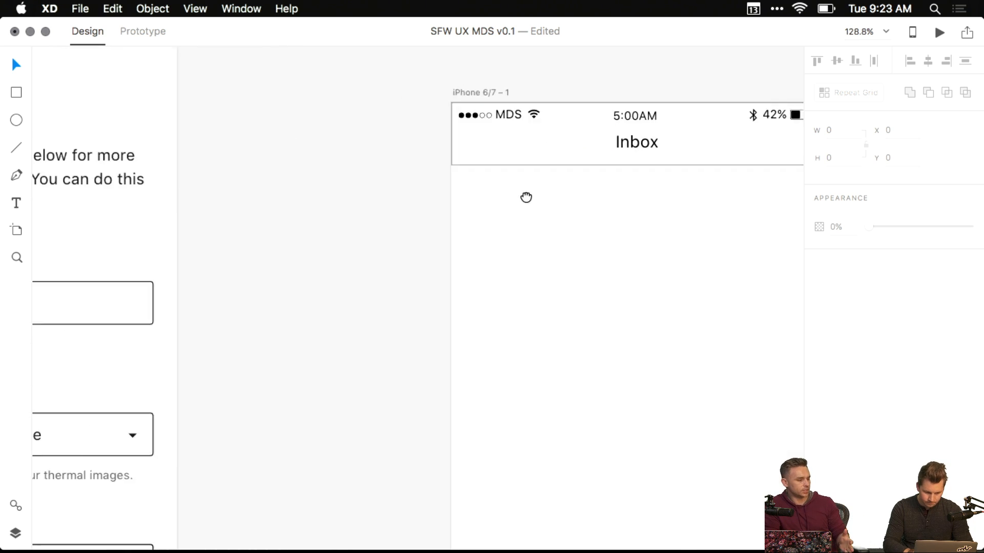
pyautogui.hscroll(-8, 145, 149)
pyautogui.hscroll(-5, 175, 123)
pyautogui.click(331, 153)
pyautogui.moveTo(159, 149); pyautogui.dragTo(337, 180)
pyautogui.hscroll(15, 712, 285)
pyautogui.scroll(-2, 711, 285)
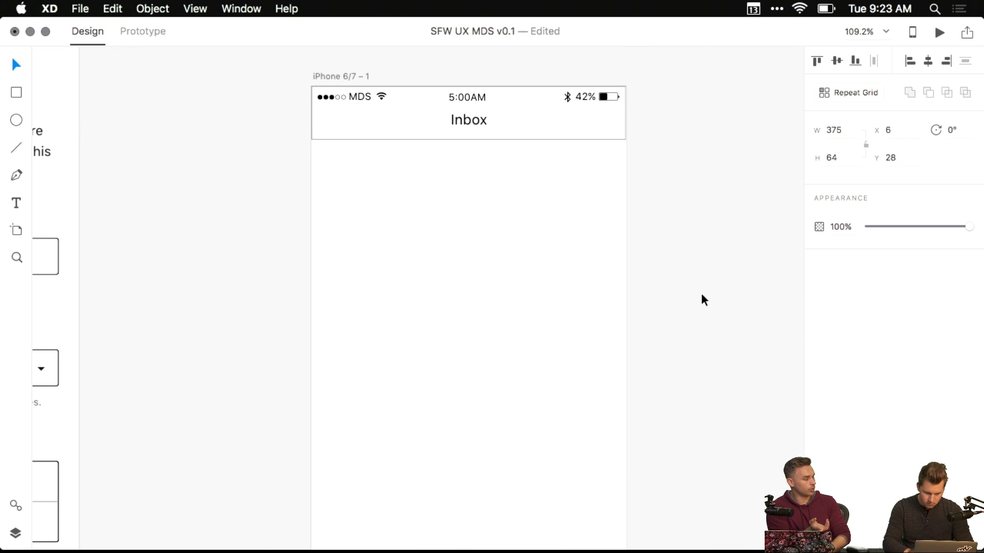
# - Move the whole Inbox navigation bar out of the iPhone 6/7 – 1 artboard, just above its name
pyautogui.scroll(3, 549, 213)
pyautogui.click(553, 182)
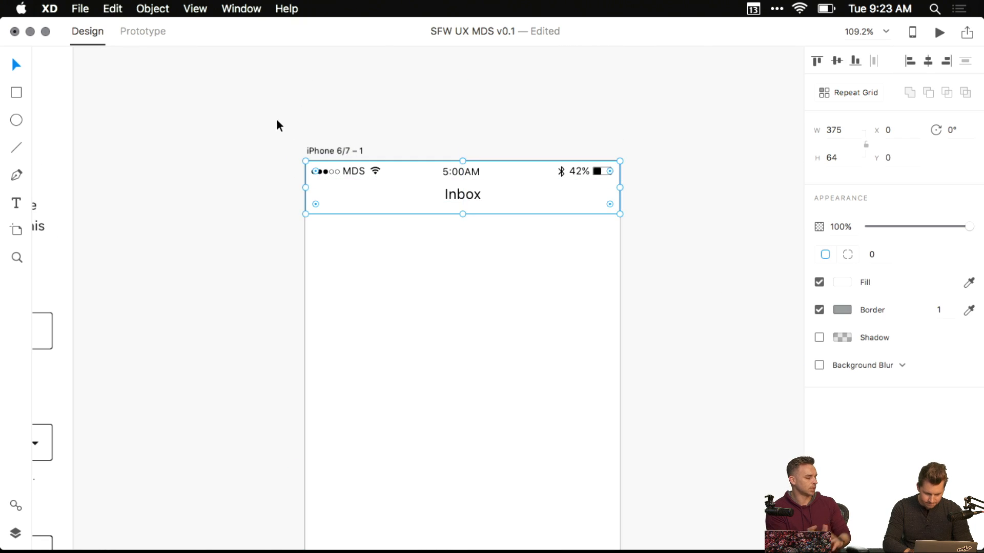
pyautogui.moveTo(276, 121); pyautogui.dragTo(629, 241)
pyautogui.moveTo(544, 177); pyautogui.dragTo(538, 95)
# - Paste the copied status bar into the iPhone 6/7 – 1 artboard and fit it to the artboard's top edge
pyautogui.click(521, 164)
pyautogui.press('super+v')
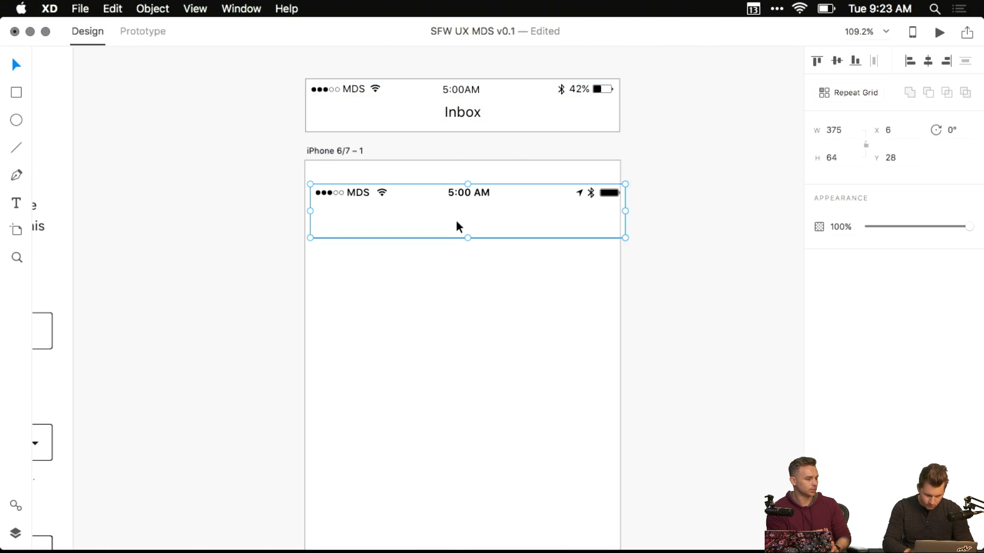
pyautogui.moveTo(456, 226); pyautogui.dragTo(450, 197)
pyautogui.click(421, 240)
pyautogui.hscroll(-2, 450, 236)
pyautogui.scroll(1, 450, 235)
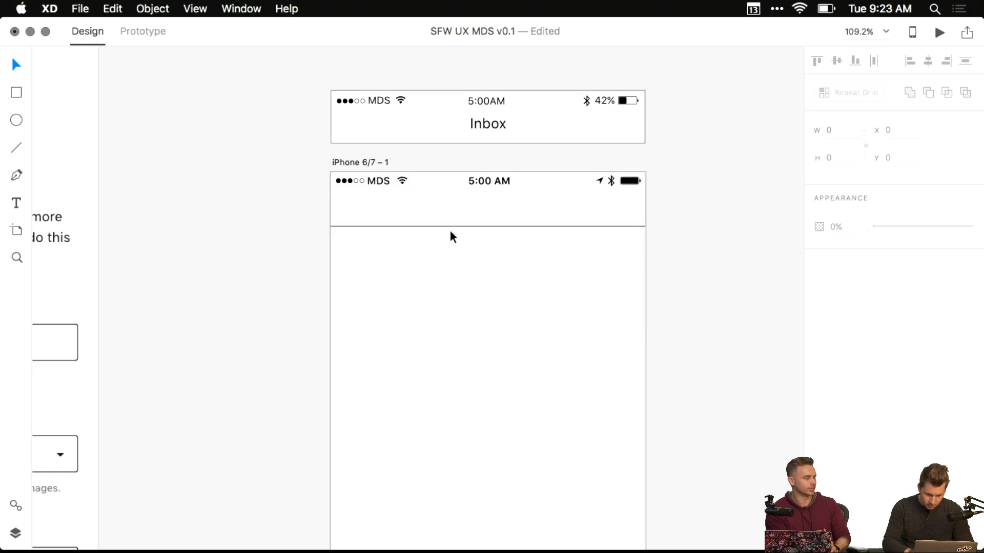
# - Paste a copy of the Inbox title into the iPhone 6/7 – 1 artboard and set its weight to Semibold
pyautogui.hscroll(-10, 450, 231)
pyautogui.hscroll(7, 305, 196)
pyautogui.scroll(-2, 306, 196)
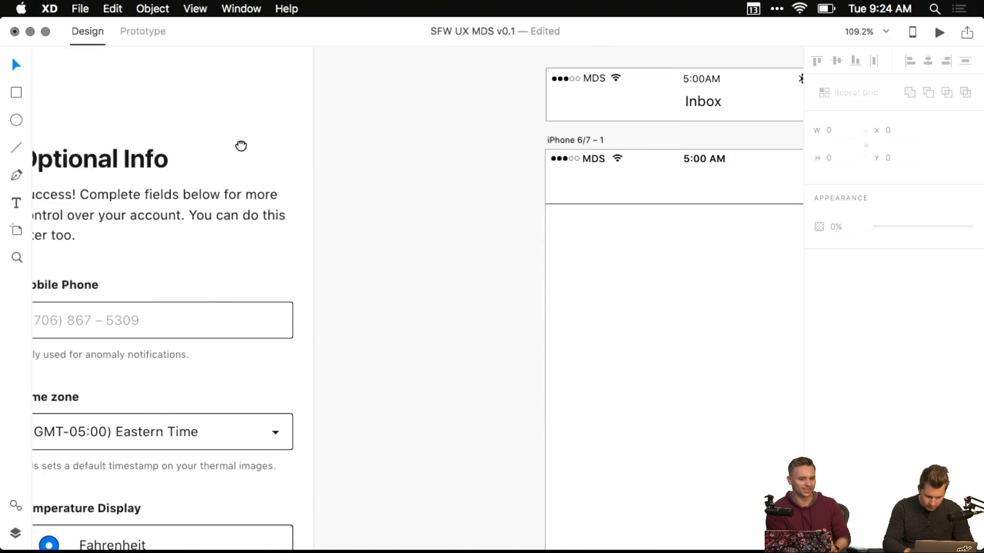
pyautogui.hscroll(7, 240, 146)
pyautogui.click(501, 101)
pyautogui.press('super+c')
pyautogui.click(516, 297)
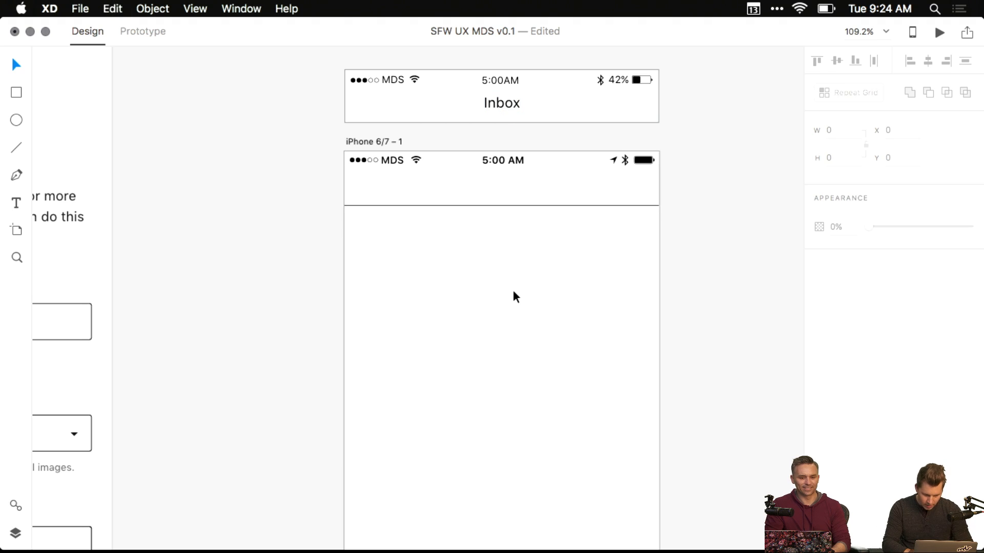
pyautogui.press('super+v')
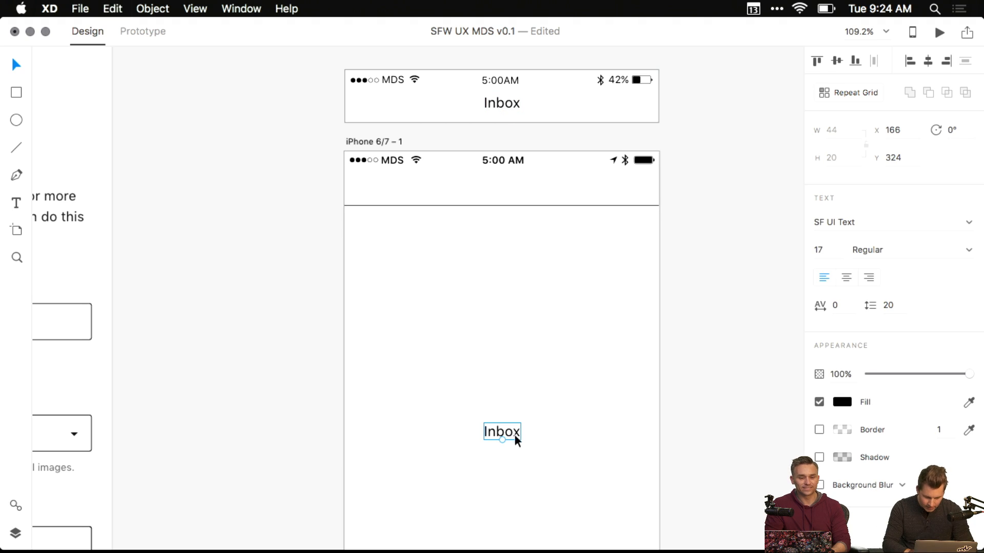
pyautogui.click(963, 249)
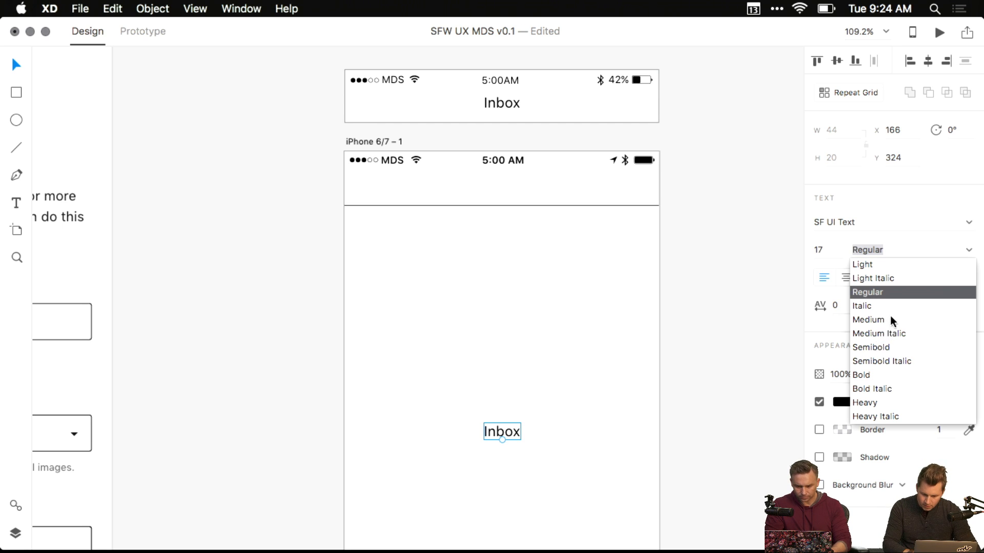
pyautogui.click(882, 348)
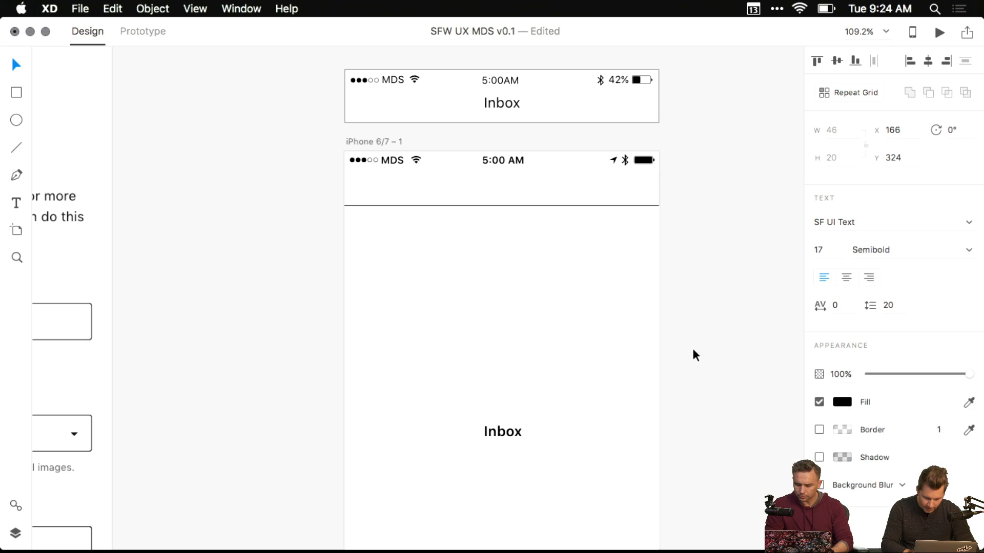
# - Place the Semibold Inbox title in the header at X 165, Y 32 and centre-align its text
pyautogui.moveTo(490, 435); pyautogui.dragTo(496, 189)
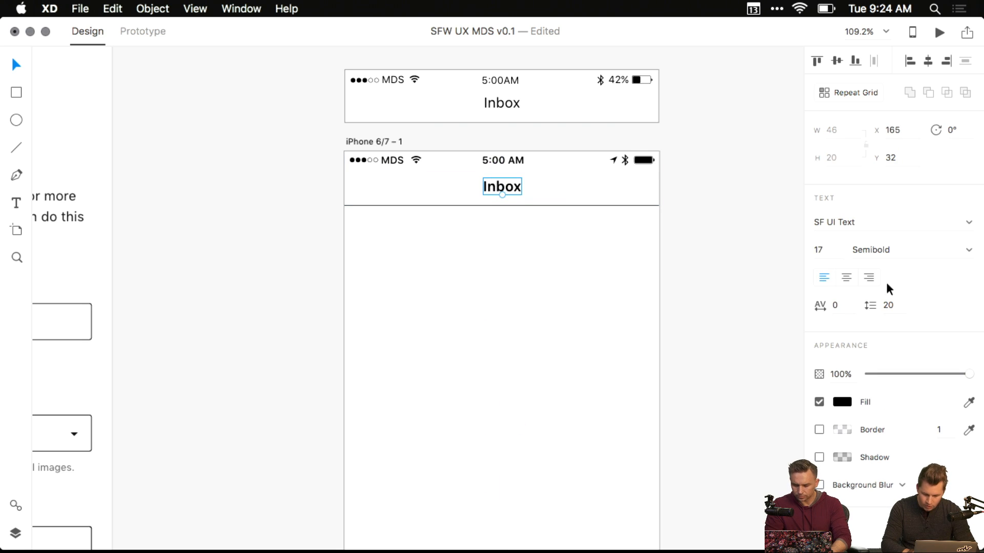
pyautogui.click(846, 278)
pyautogui.click(713, 229)
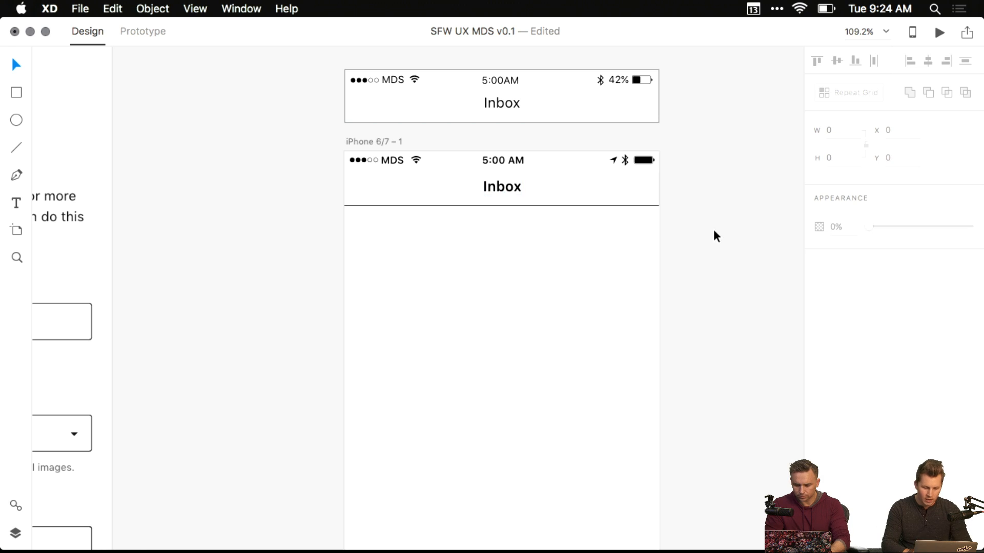
pyautogui.moveTo(513, 192); pyautogui.dragTo(512, 192)
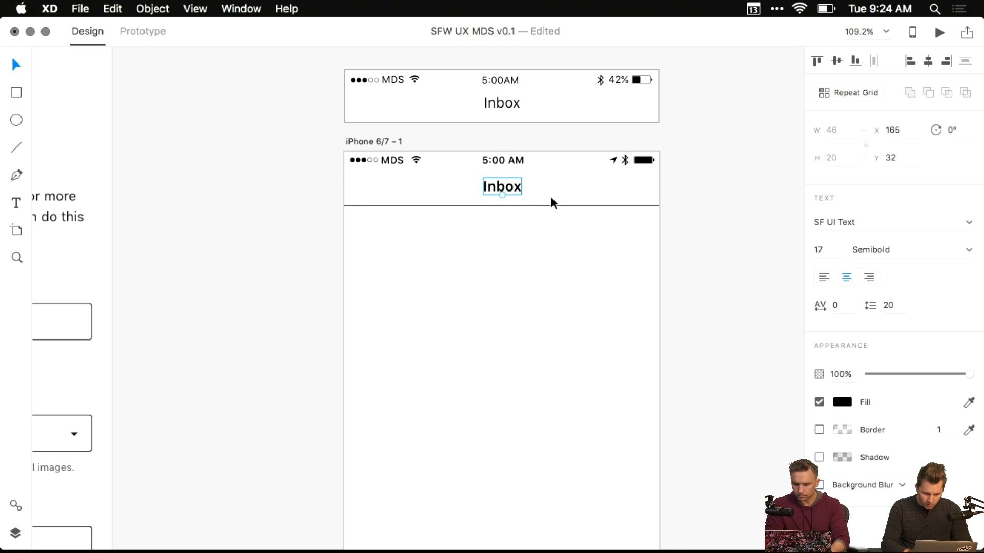
pyautogui.moveTo(740, 232); pyautogui.dragTo(718, 227)
pyautogui.click(718, 224)
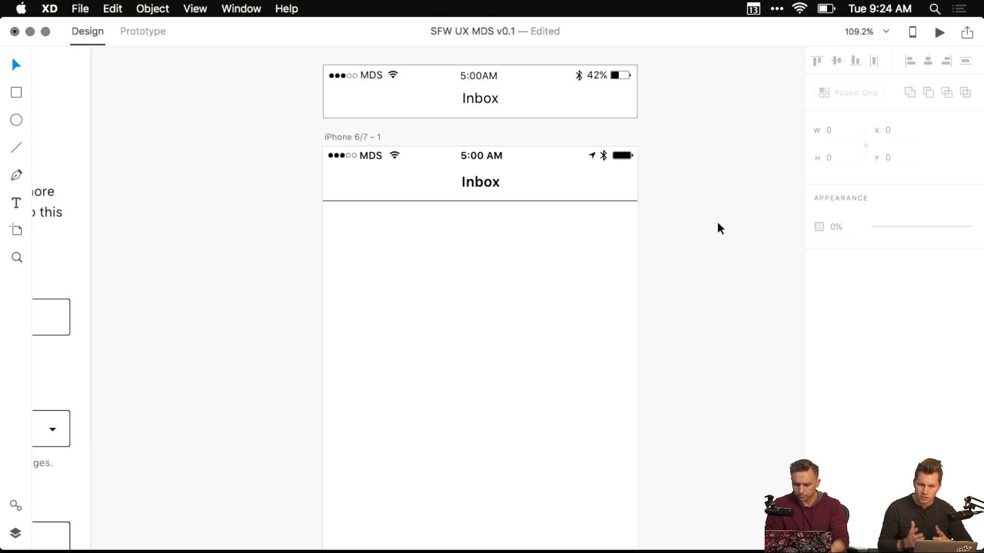
# - Change the header title text to "Menu"
pyautogui.hscroll(2, 715, 229)
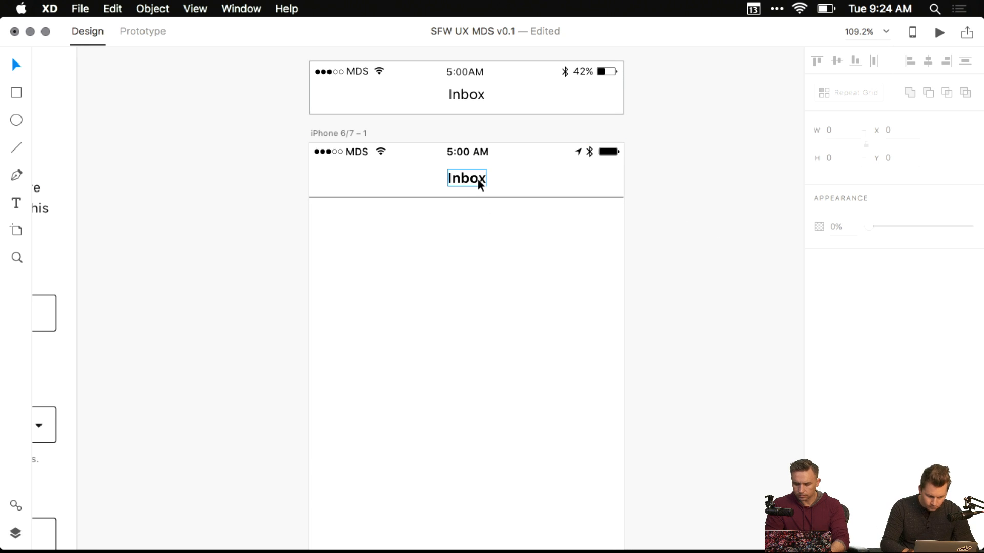
pyautogui.click(456, 174)
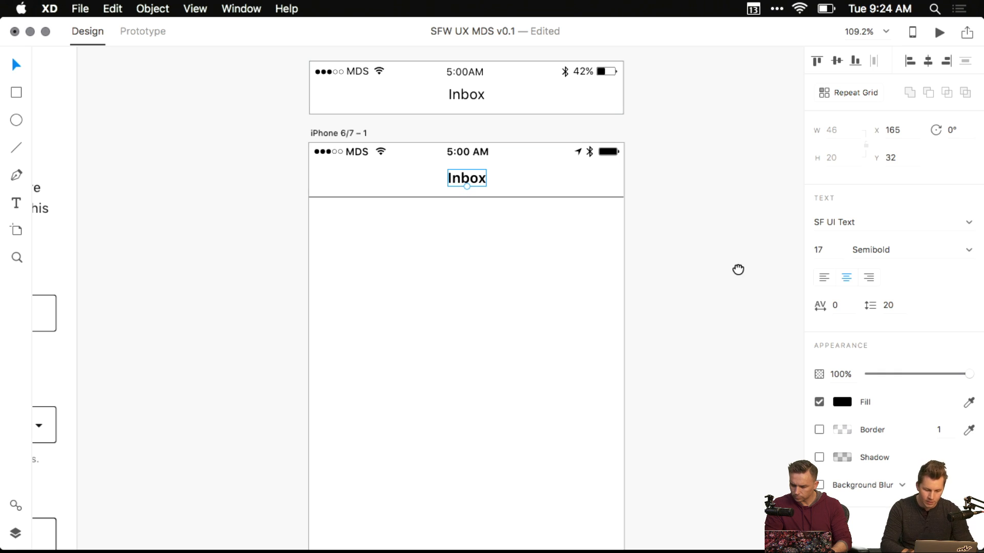
pyautogui.moveTo(738, 270); pyautogui.dragTo(708, 242)
pyautogui.click(702, 235)
pyautogui.click(437, 157)
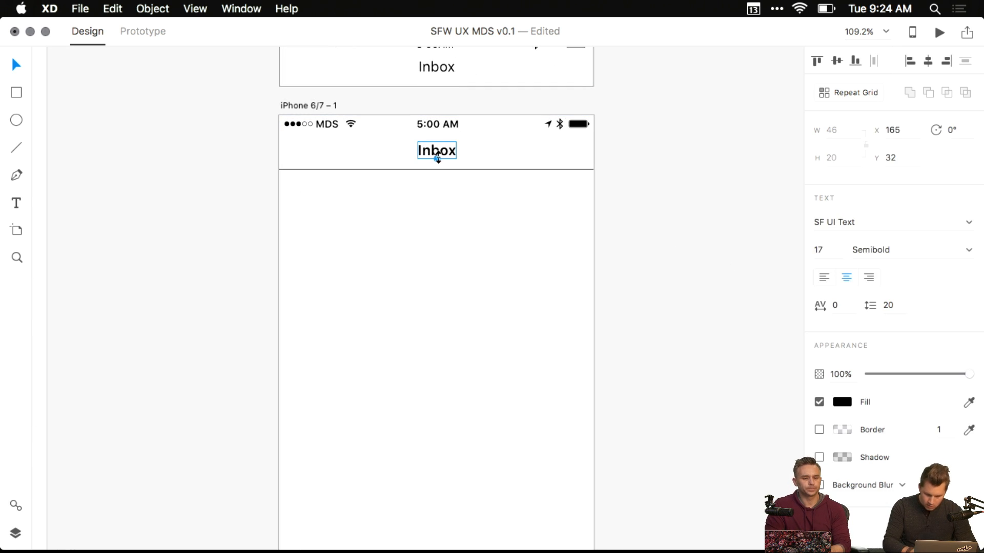
pyautogui.doubleClick(437, 157)
pyautogui.write('Menu')
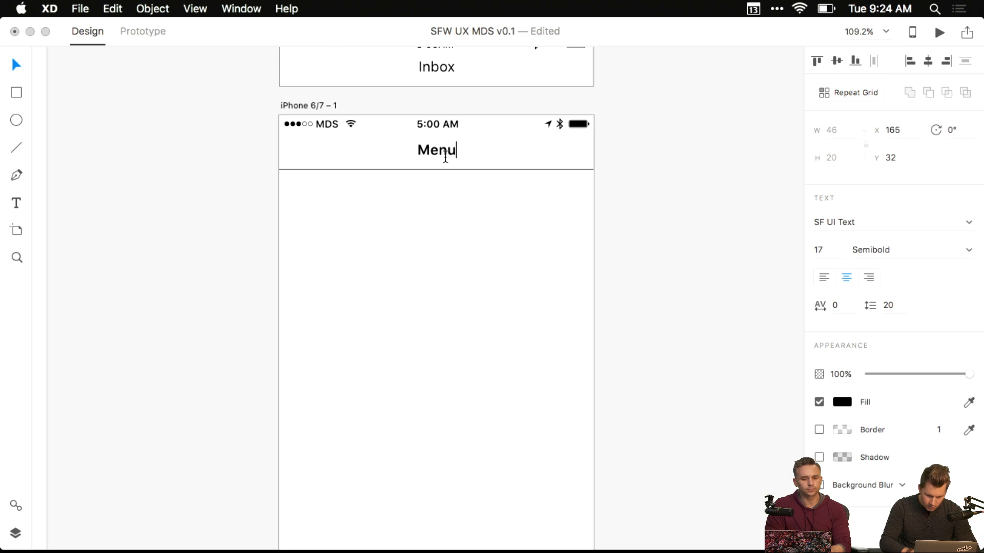
pyautogui.press('Escape')
pyautogui.click(652, 228)
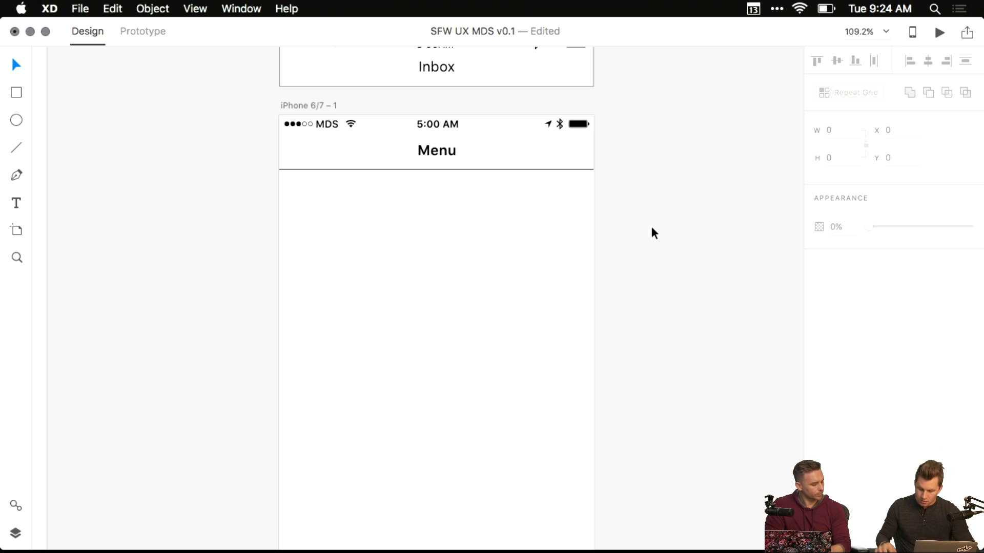
# - Change the header title text to "Home"
pyautogui.press('super+minus')
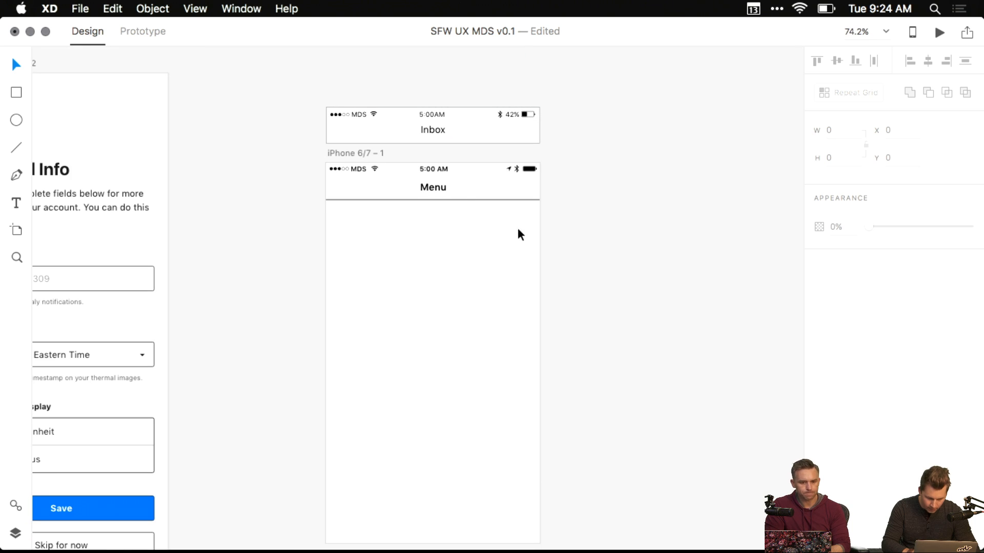
pyautogui.doubleClick(436, 188)
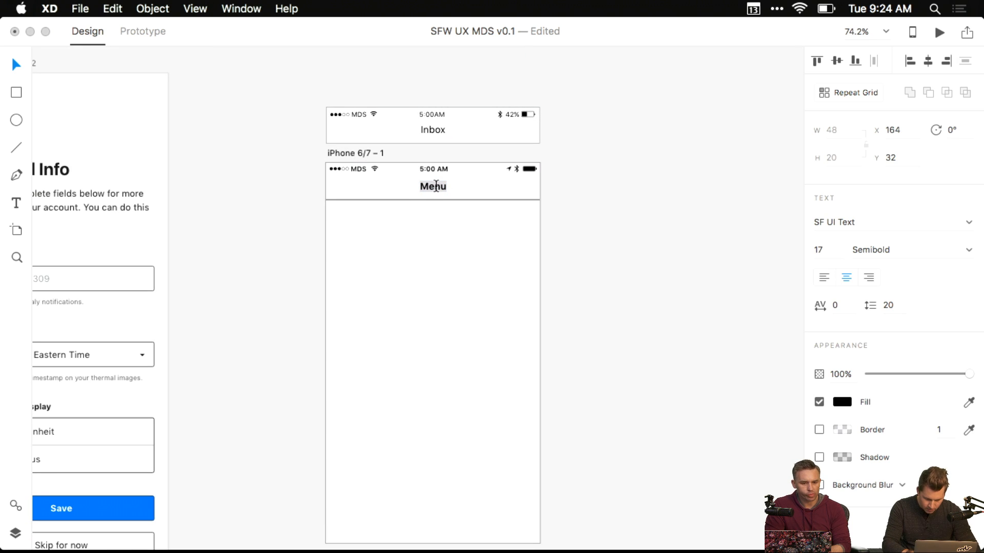
pyautogui.write('HOme')
pyautogui.press('BackSpace')
pyautogui.press('BackSpace')
pyautogui.press('BackSpace')
pyautogui.write('ome')
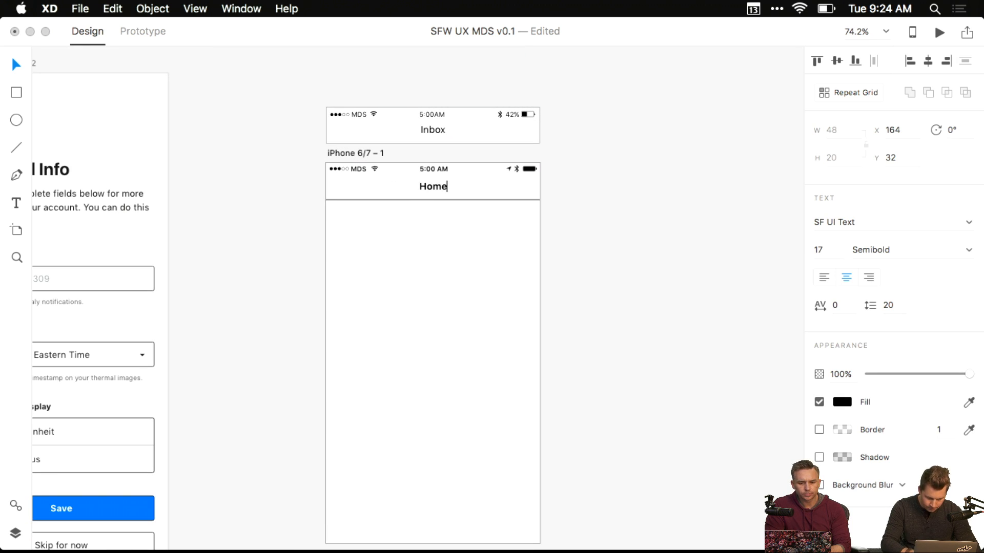
pyautogui.press('Escape')
# - Delete the old Inbox navigation bar and its title above the iPhone artboard
pyautogui.click(437, 134)
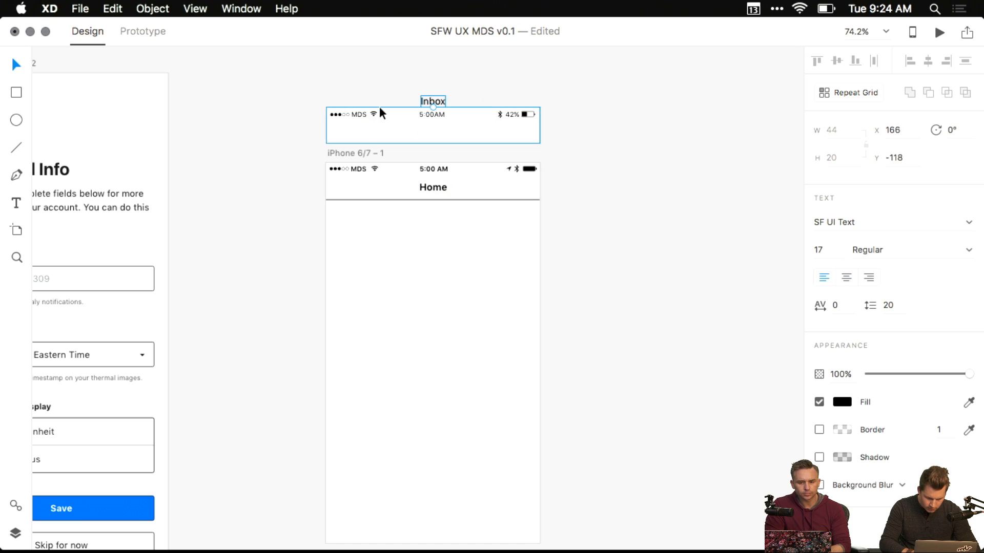
pyautogui.moveTo(301, 90); pyautogui.dragTo(487, 137)
pyautogui.press('Delete')
# - Rename the iPhone 6/7 – 1 artboard to "home"
pyautogui.click(352, 151)
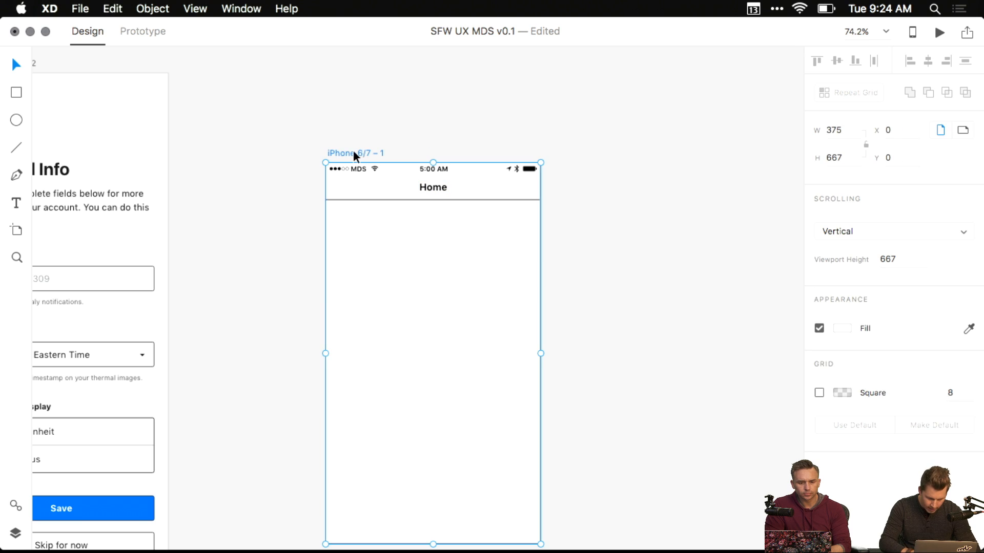
pyautogui.doubleClick(345, 151)
pyautogui.write('home')
pyautogui.press('Return')
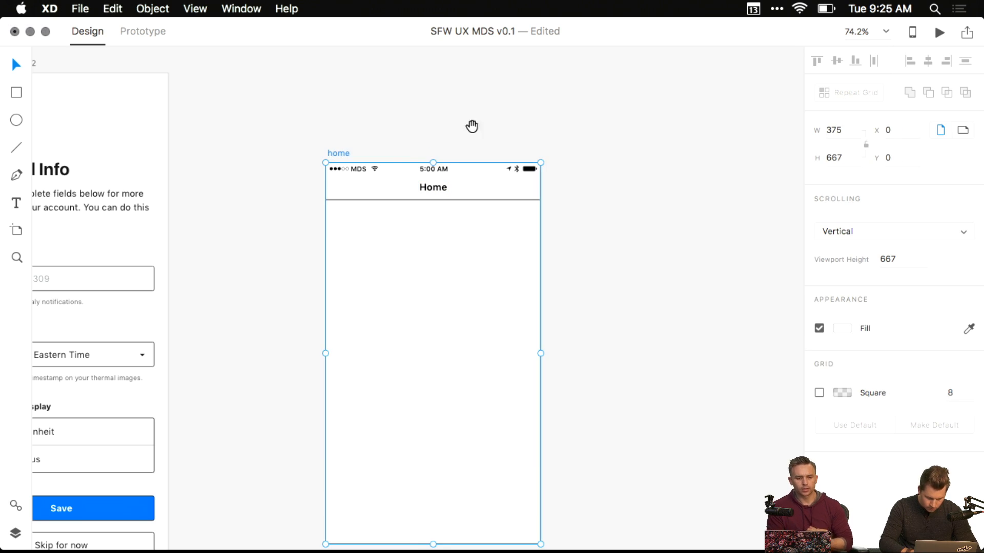
pyautogui.moveTo(472, 125); pyautogui.dragTo(358, 95)
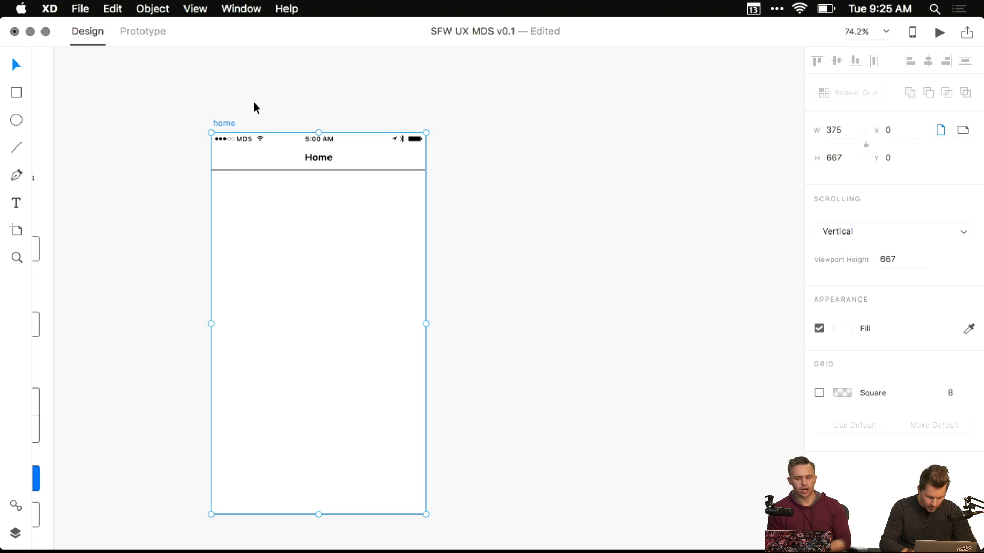
pyautogui.moveTo(223, 107); pyautogui.dragTo(213, 108)
pyautogui.click(214, 109)
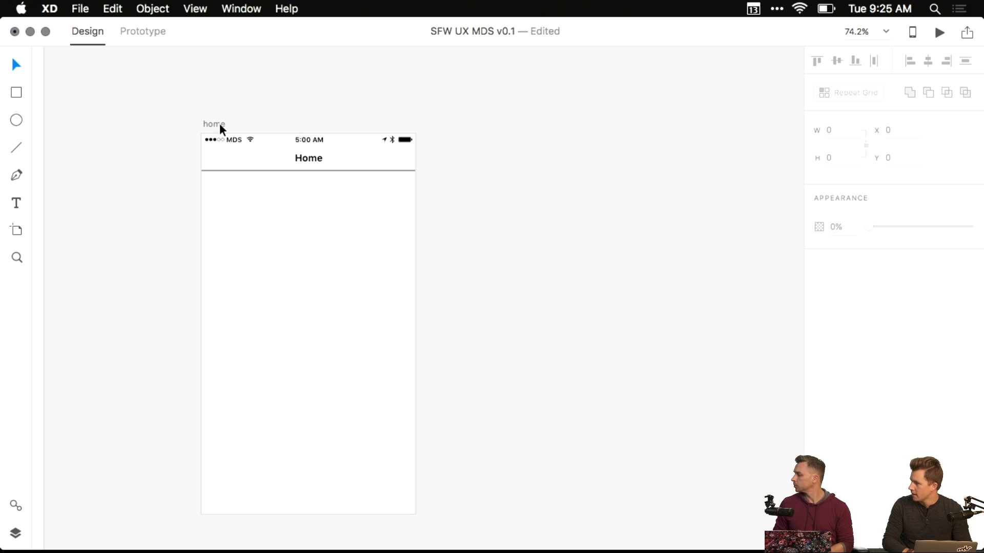
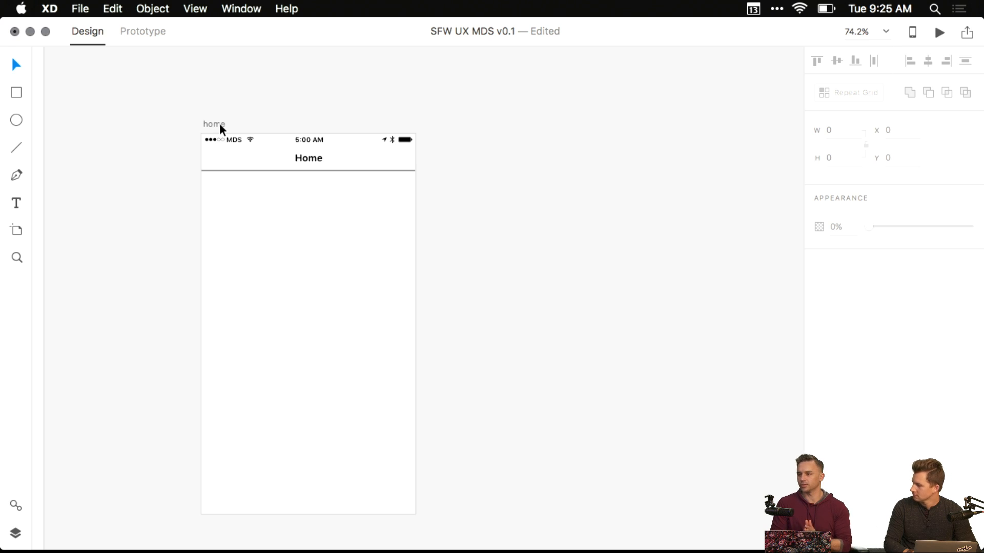
# - Duplicate the Home title, place the copy below the header at about Y 191, and change its text to "dashboard"
pyautogui.click(211, 124)
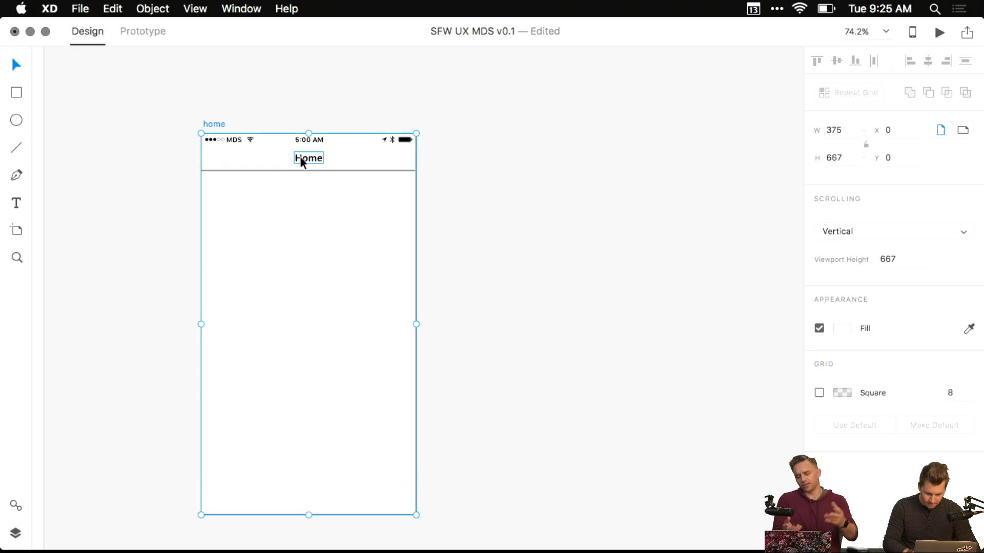
pyautogui.click(327, 281)
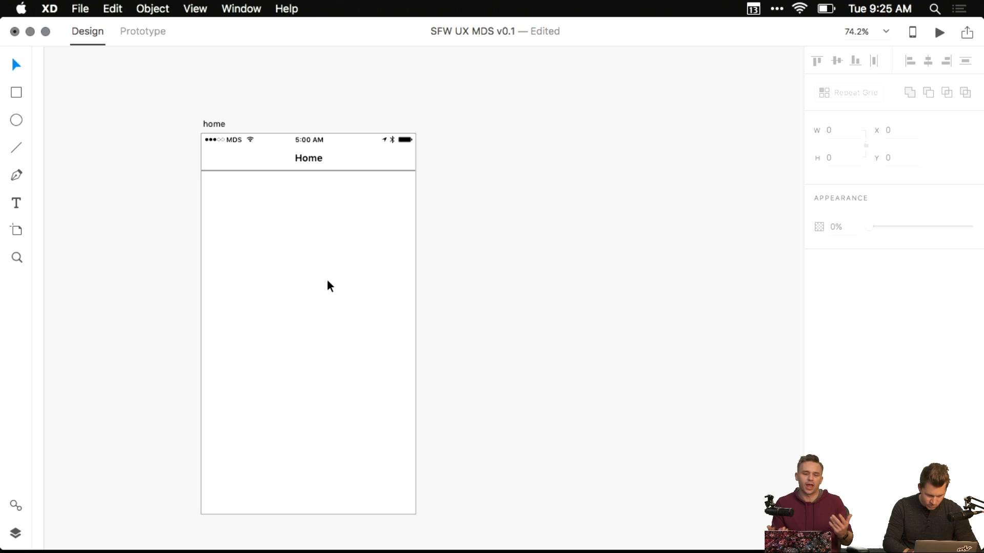
pyautogui.click(312, 159)
pyautogui.press('super+c')
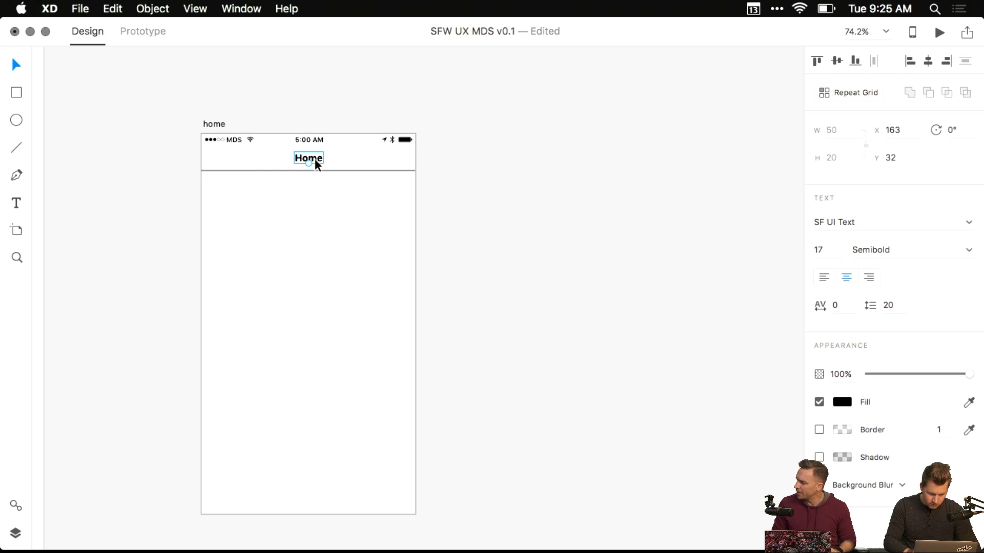
pyautogui.press('super+v')
pyautogui.moveTo(315, 159); pyautogui.dragTo(315, 249)
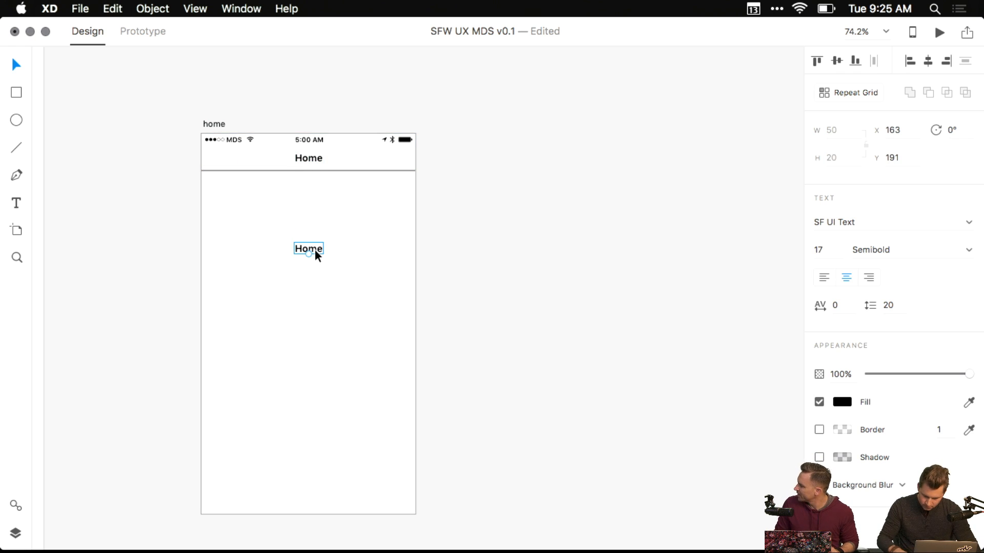
pyautogui.doubleClick(315, 249)
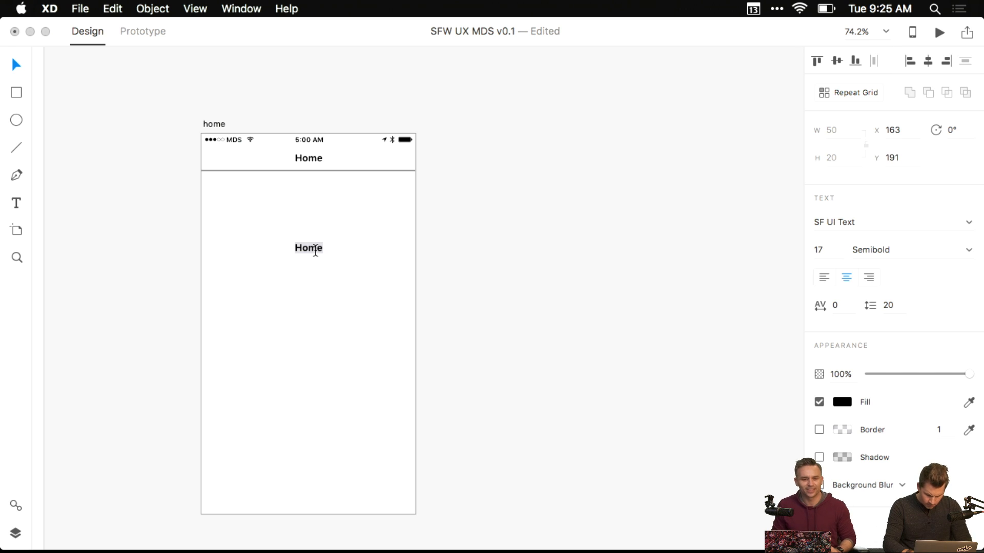
pyautogui.write('dashboard')
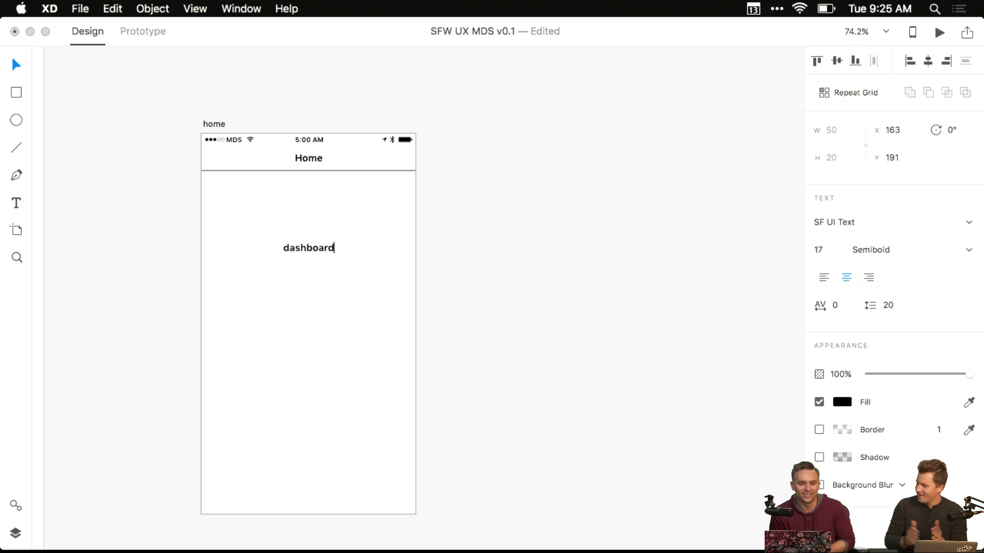
# - Add the lines "build a custom sandwich" and "choose from menu" below "dashboard" in the home artboard's body text
pyautogui.press('Return')
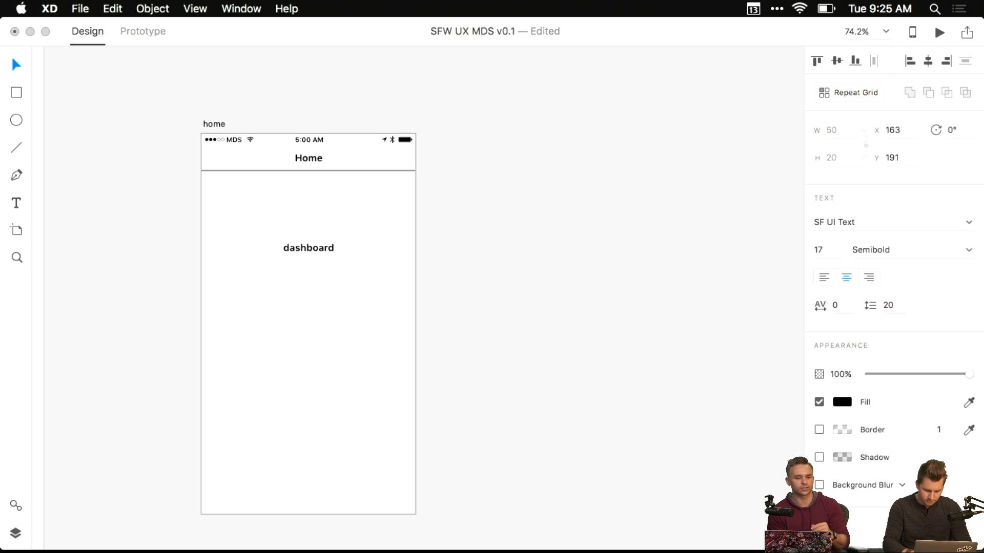
pyautogui.write('build a c')
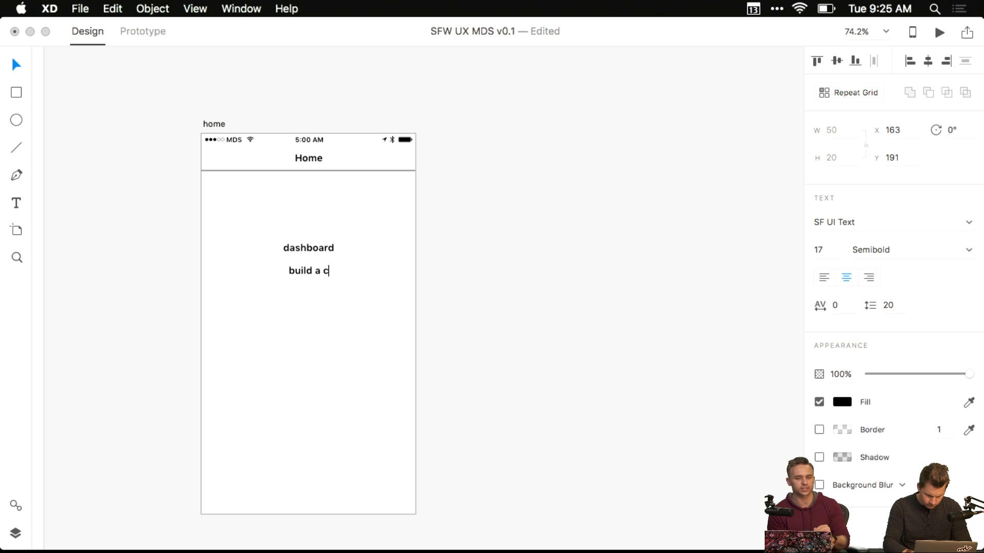
pyautogui.write('ustom sandwich')
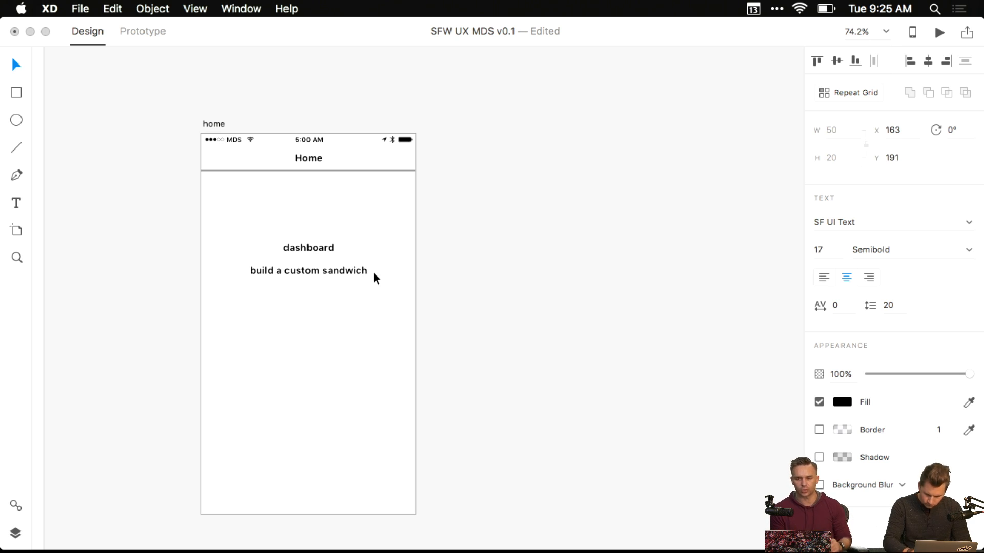
pyautogui.press('Return')
pyautogui.write('choose ')
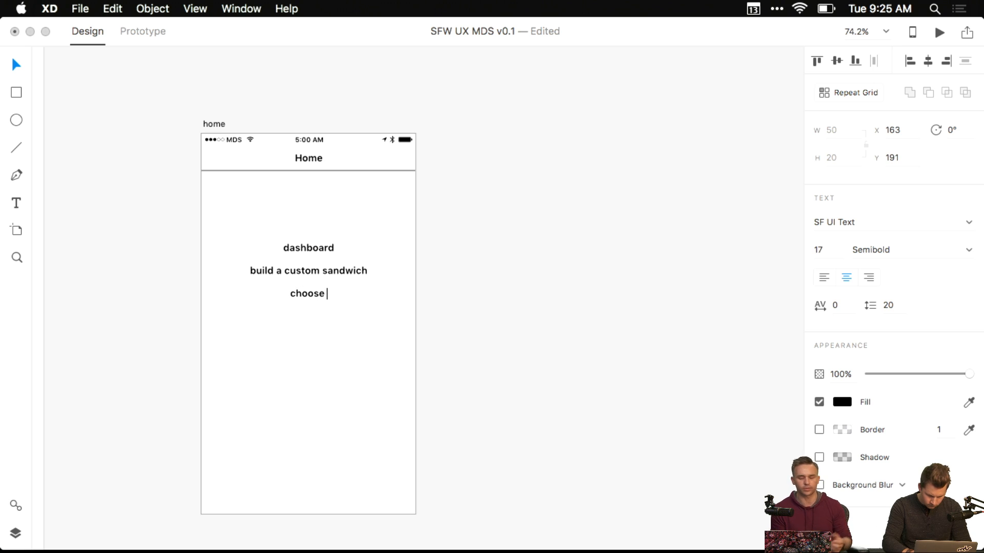
pyautogui.write('from')
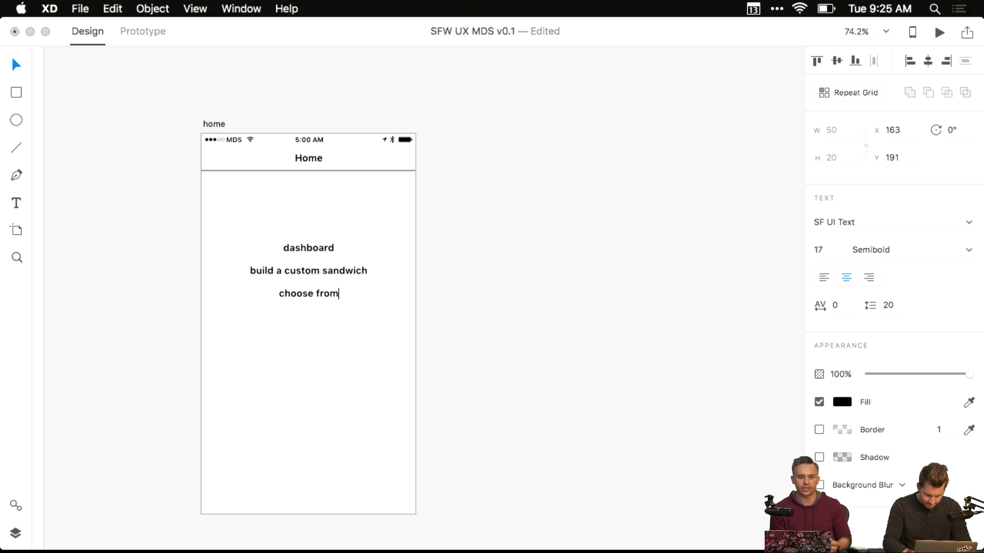
pyautogui.write(' menu')
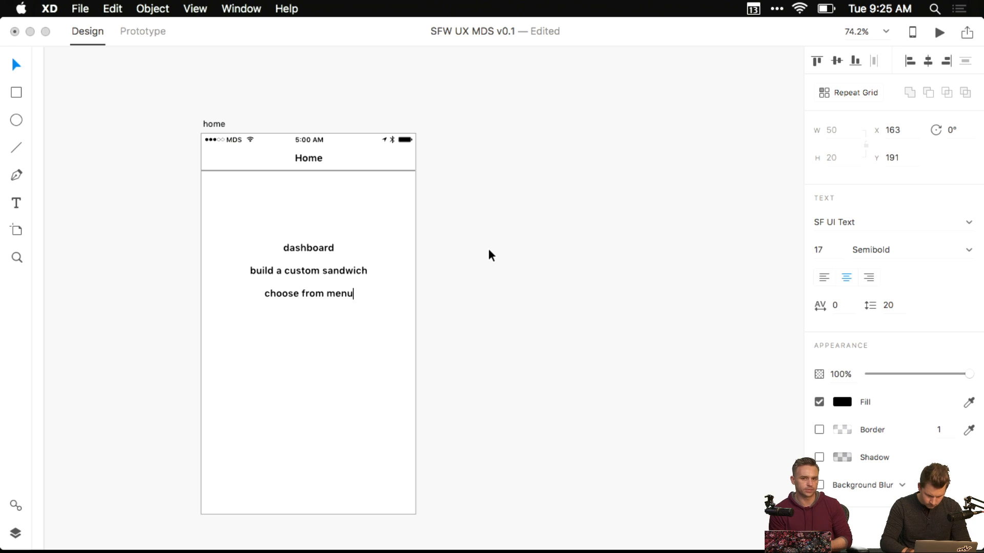
pyautogui.press('Escape')
# - Duplicate the home artboard beside the original
pyautogui.click(215, 125)
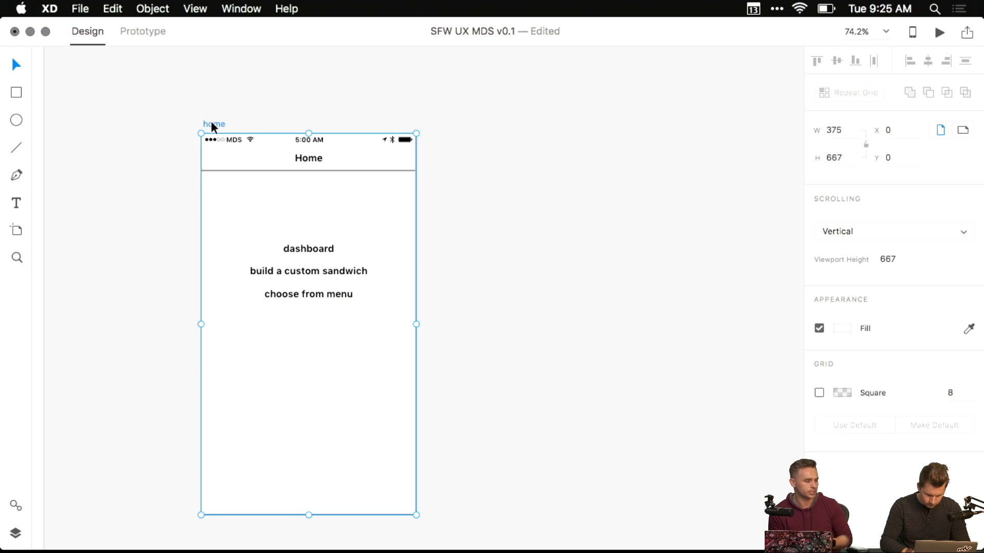
pyautogui.press('super+d')
pyautogui.press('Escape')
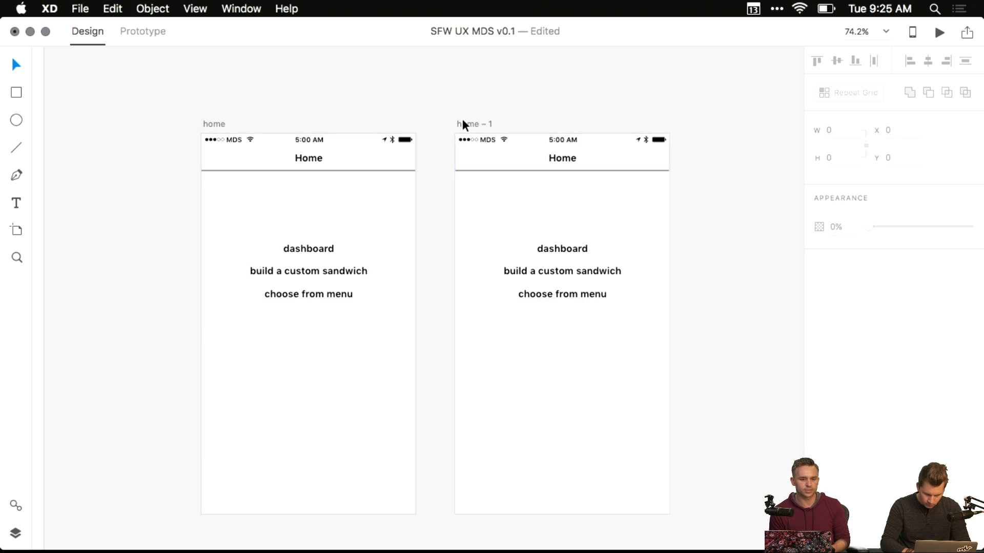
# - Change the header title on the duplicated home artboard to "Choose Bread"
pyautogui.click(563, 158)
pyautogui.doubleClick(562, 157)
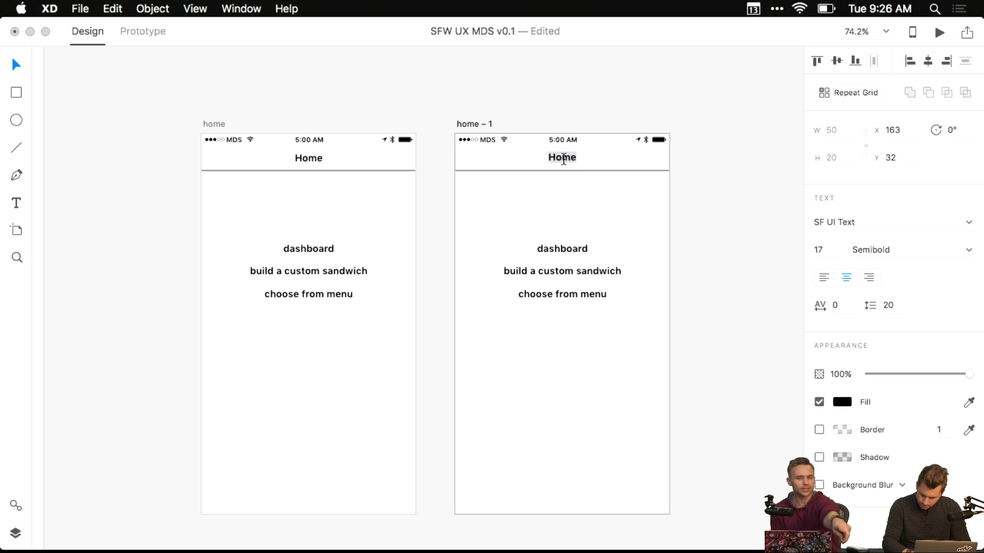
pyautogui.write('Chhoose')
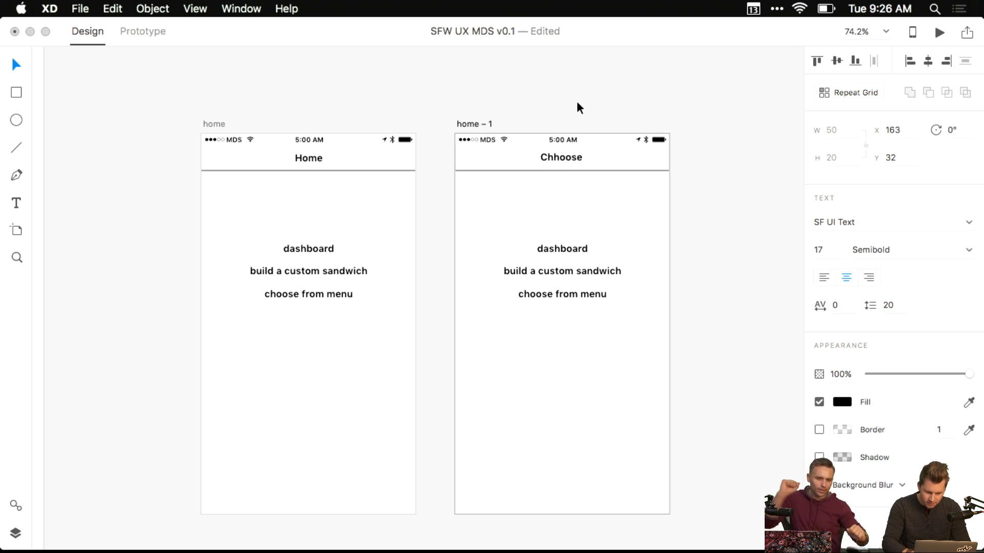
pyautogui.press('BackSpace')
pyautogui.press('BackSpace')
pyautogui.press('BackSpace')
pyautogui.press('BackSpace')
pyautogui.press('BackSpace')
pyautogui.press('BackSpace')
pyautogui.write('oose')
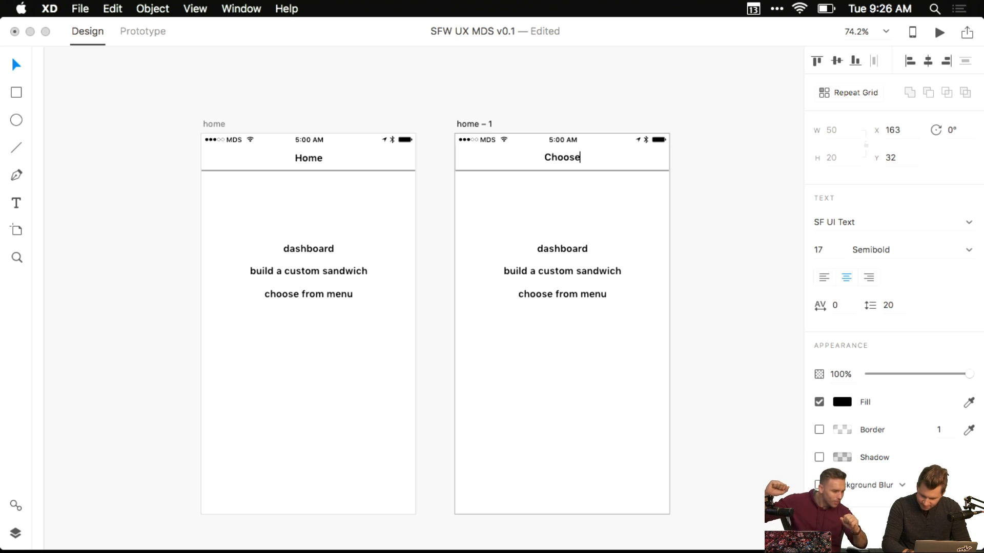
pyautogui.write(' Bread')
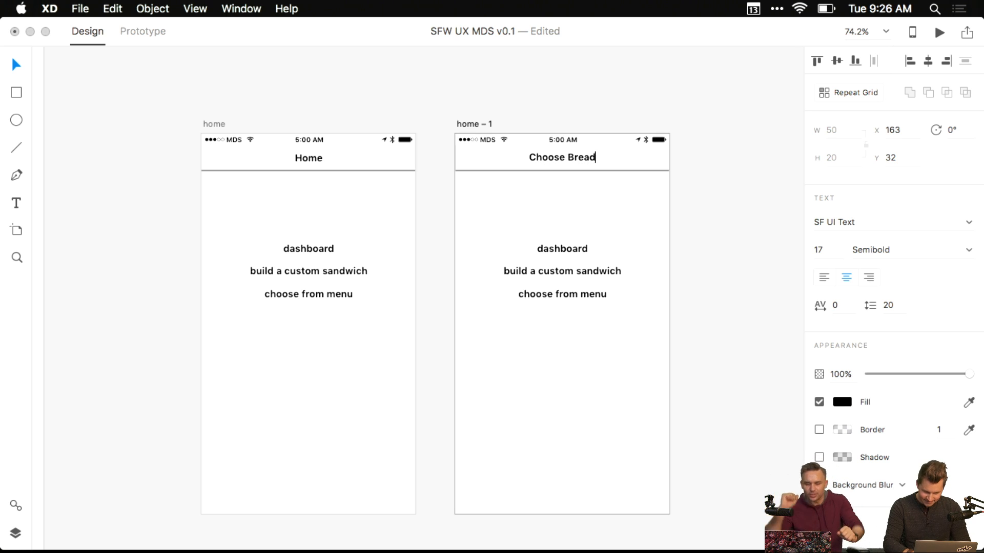
pyautogui.press('Escape')
# - Replace the three-line body text on the duplicated home artboard with "choose bread"
pyautogui.click(580, 251)
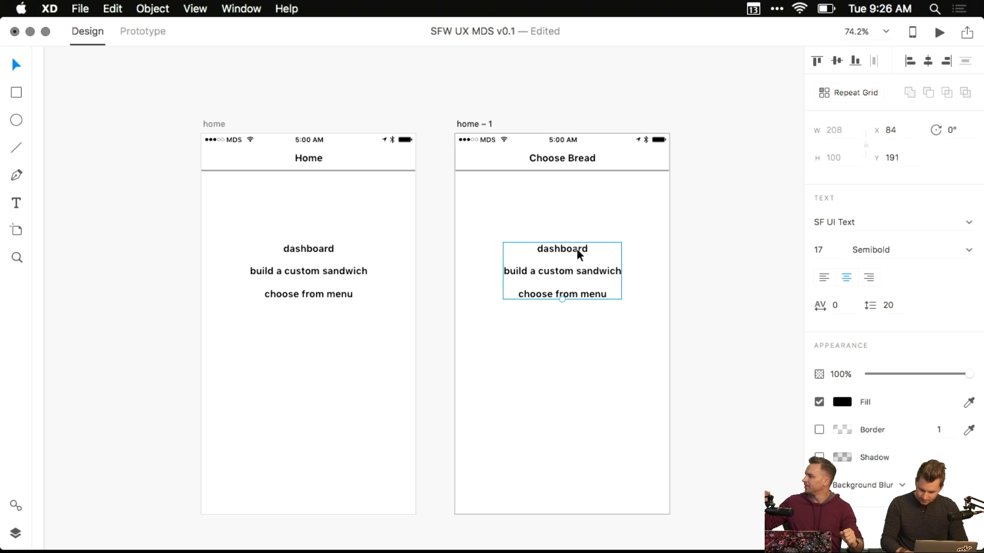
pyautogui.doubleClick(577, 248)
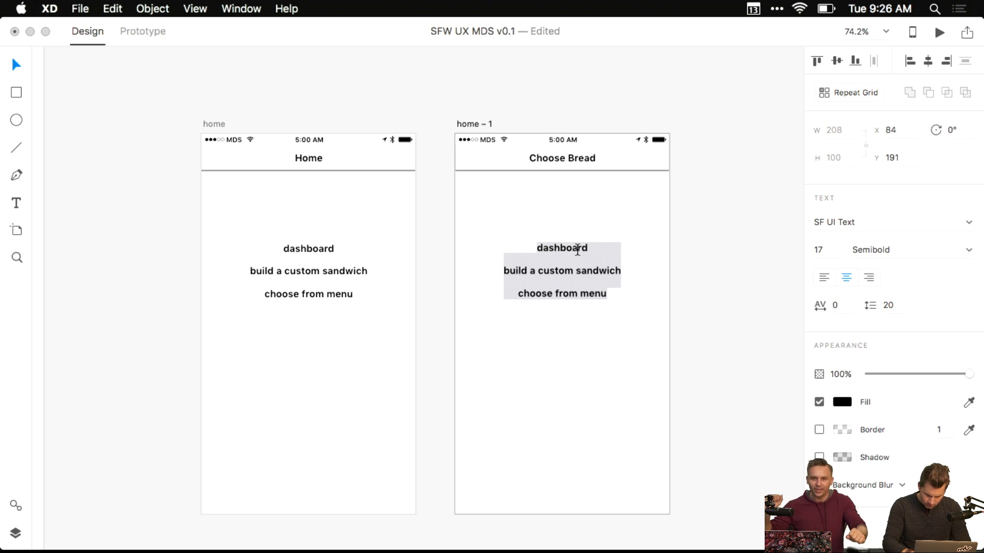
pyautogui.write('choose bread')
pyautogui.press('Escape')
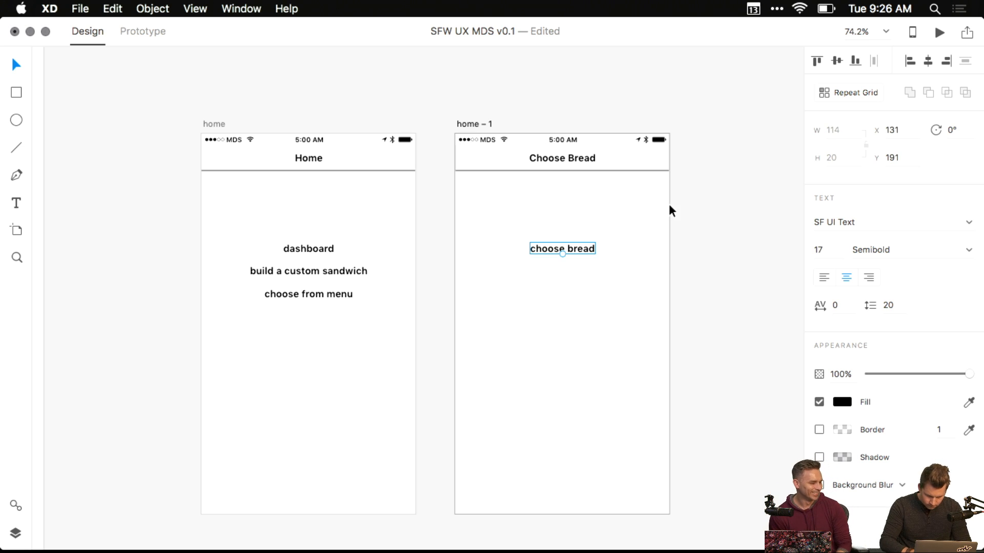
# - Rename the duplicated home artboard to "choose - bread"
pyautogui.click(478, 124)
pyautogui.doubleClick(478, 123)
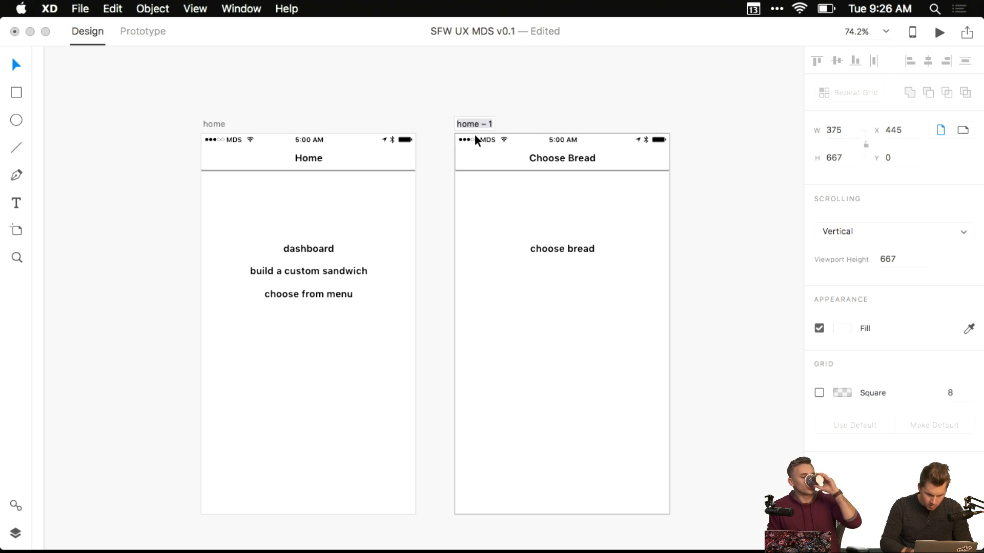
pyautogui.write('choose')
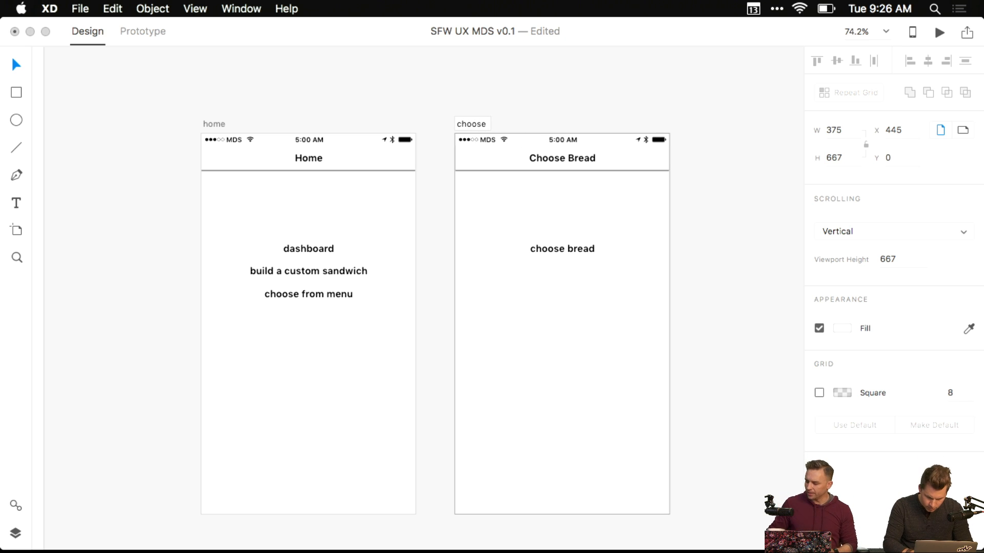
pyautogui.write(' - bread')
pyautogui.press('Left')
pyautogui.press('Left')
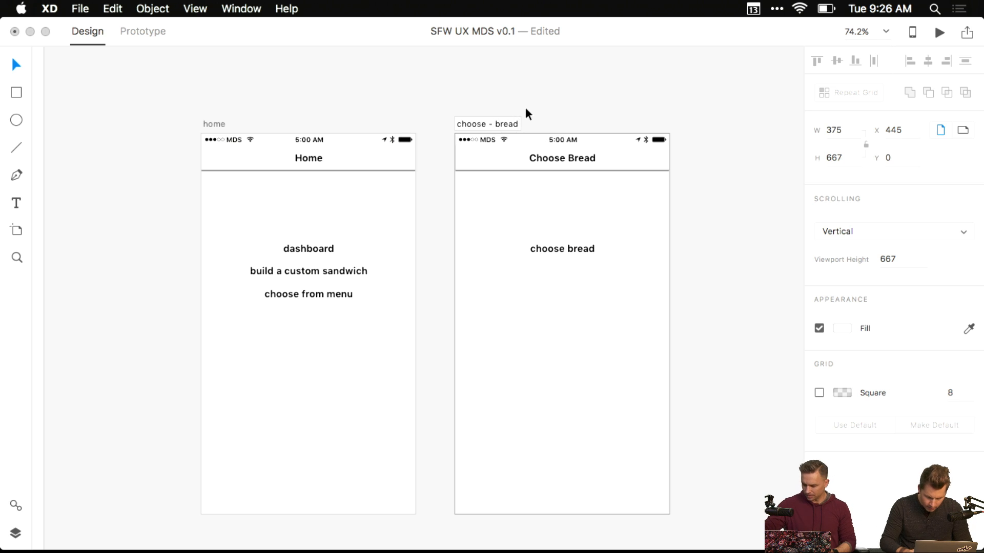
pyautogui.press('Return')
# - Duplicate the "choose - bread" artboard and rename the copy to "choose - meat/protein"
pyautogui.hscroll(5, 461, 113)
pyautogui.press('super+d')
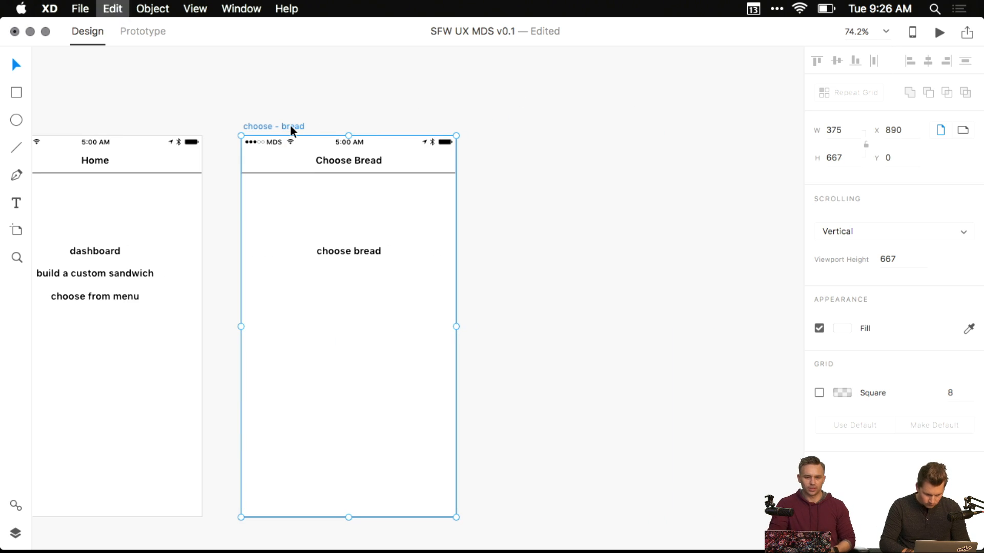
pyautogui.doubleClick(558, 126)
pyautogui.moveTo(536, 126); pyautogui.dragTo(643, 127)
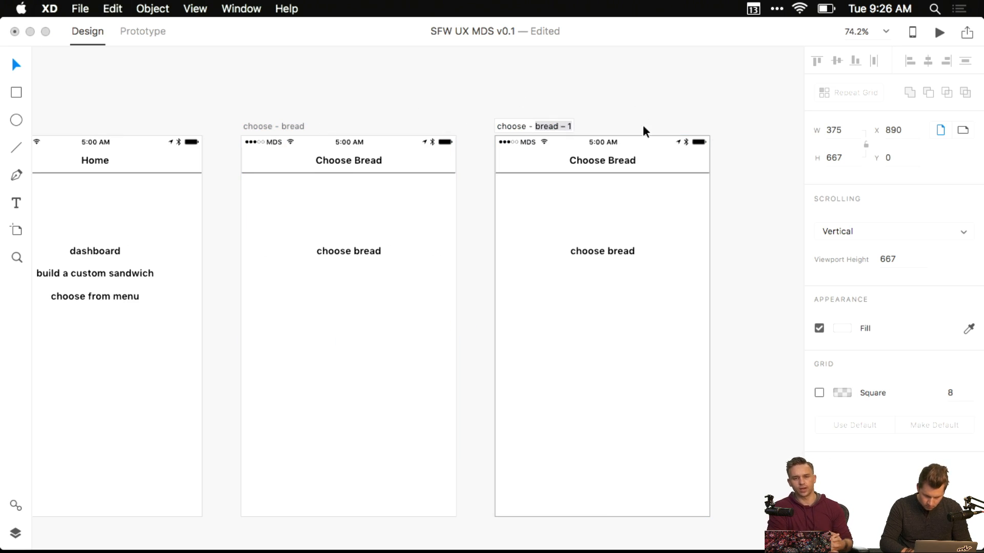
pyautogui.write('meat')
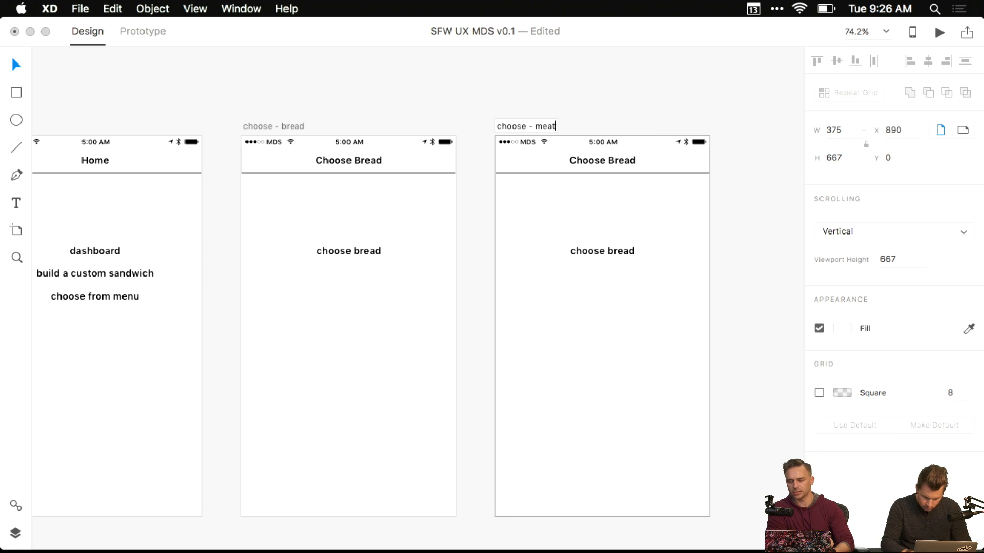
pyautogui.write('/protein')
pyautogui.press('Return')
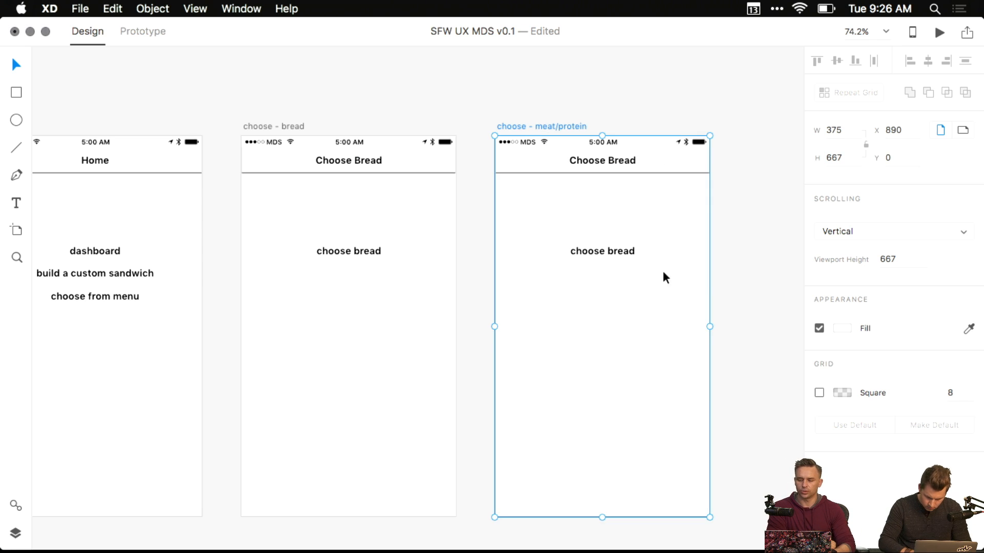
# - Change the body text on the "choose - meat/protein" artboard to "choose meat/protein"
pyautogui.click(604, 252)
pyautogui.doubleClick(604, 252)
pyautogui.write('chose')
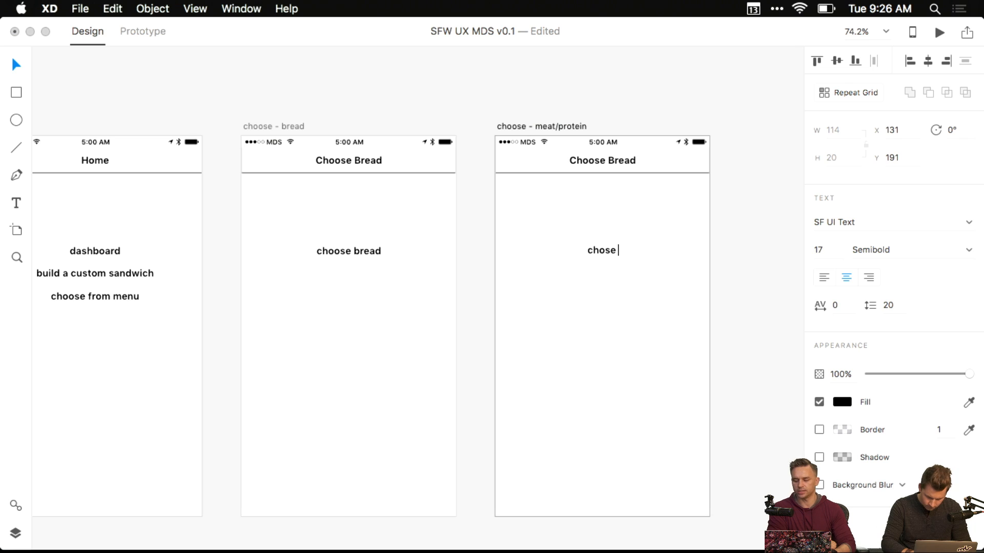
pyautogui.press('BackSpace')
pyautogui.press('BackSpace')
pyautogui.write('ose protein')
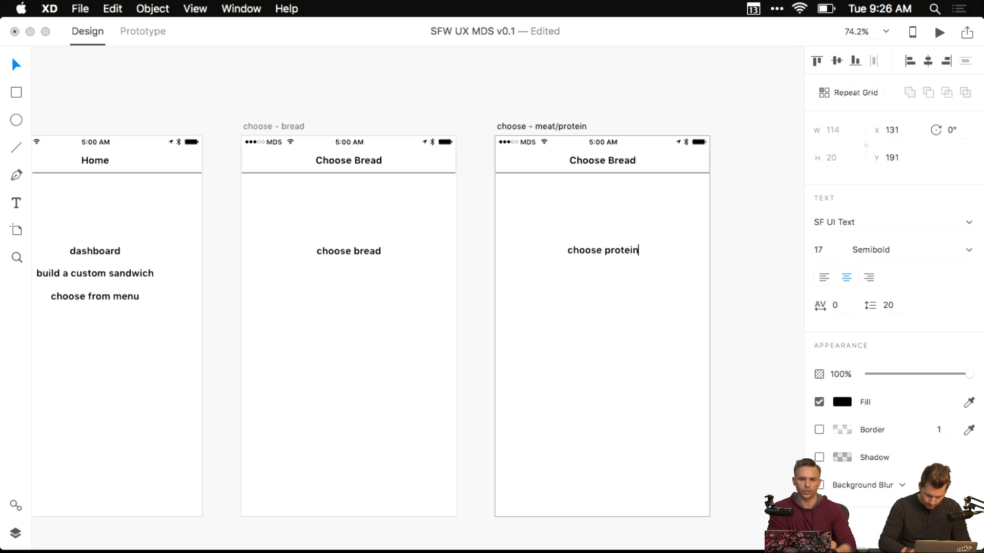
pyautogui.press('Escape')
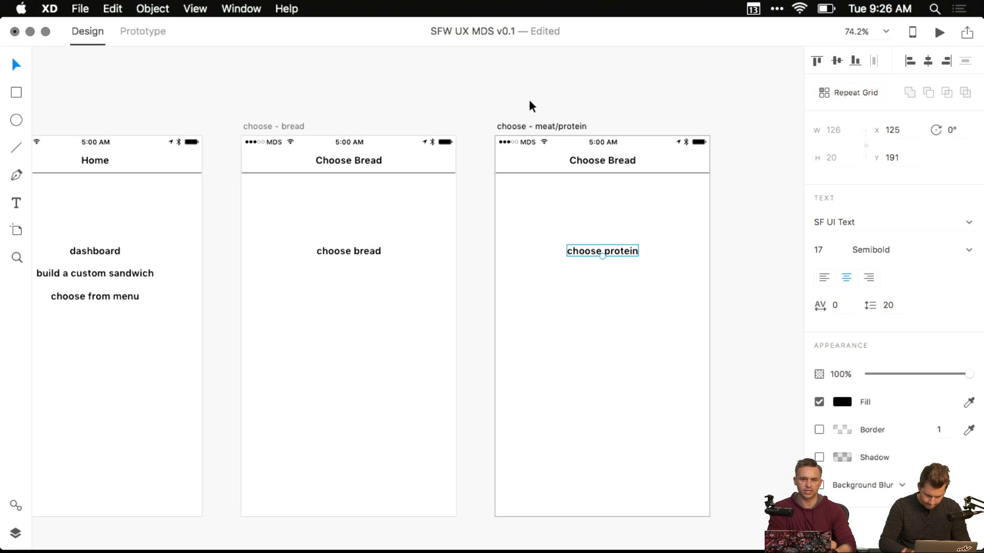
pyautogui.doubleClick(604, 250)
pyautogui.click(602, 251)
pyautogui.write('meat/')
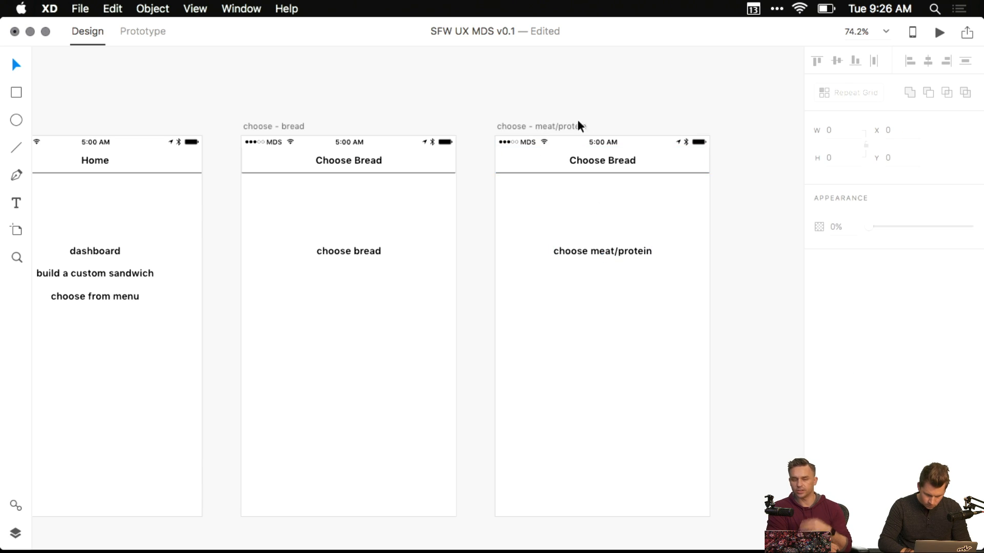
# - Change the header title on the "choose - meat/protein" artboard to "Customize"
pyautogui.click(594, 166)
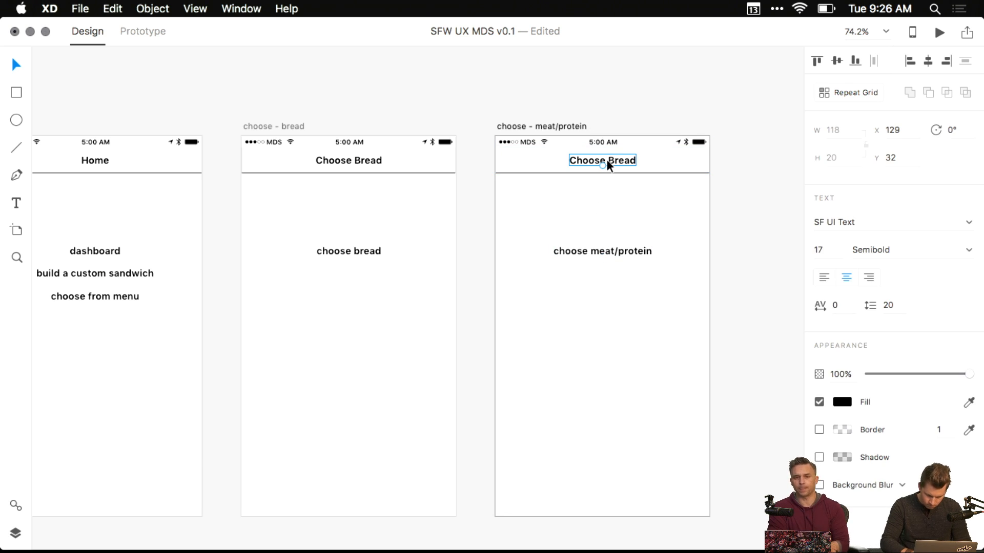
pyautogui.doubleClick(606, 161)
pyautogui.write('Customize')
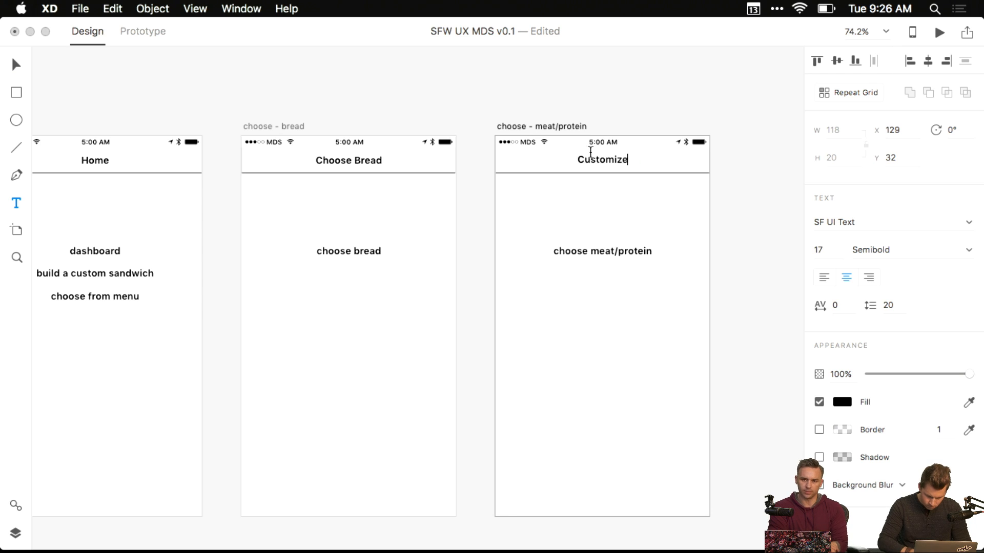
pyautogui.press('Escape')
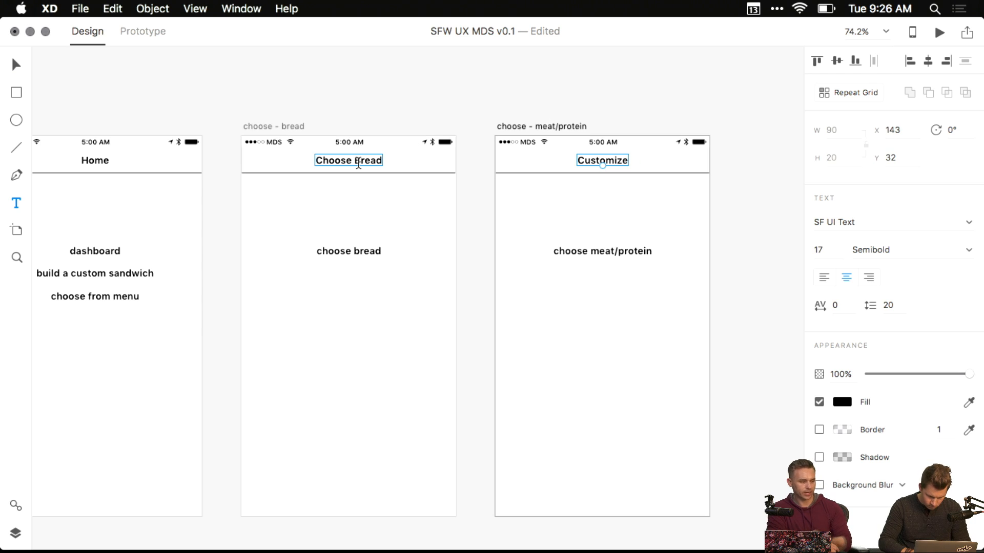
# - Change the header title on the "choose - bread" artboard to "Customize"
pyautogui.press('v')
pyautogui.doubleClick(352, 159)
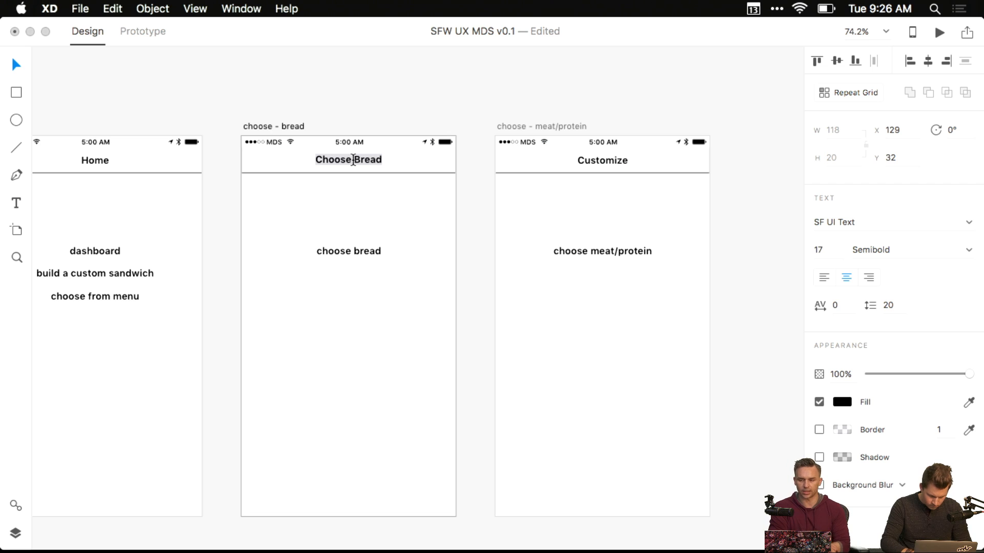
pyautogui.write('Customize')
pyautogui.press('Escape')
# - Duplicate the "choose - meat/protein" artboard and save the document
pyautogui.hscroll(5, 353, 110)
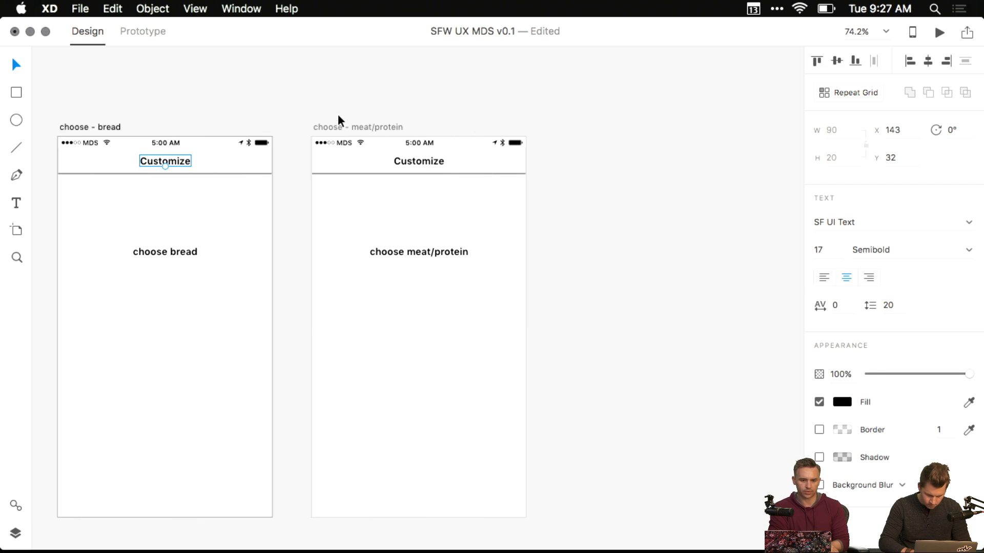
pyautogui.click(344, 127)
pyautogui.press('super+d')
pyautogui.click(564, 67)
pyautogui.moveTo(603, 84); pyautogui.dragTo(450, 99)
pyautogui.press('super+s')
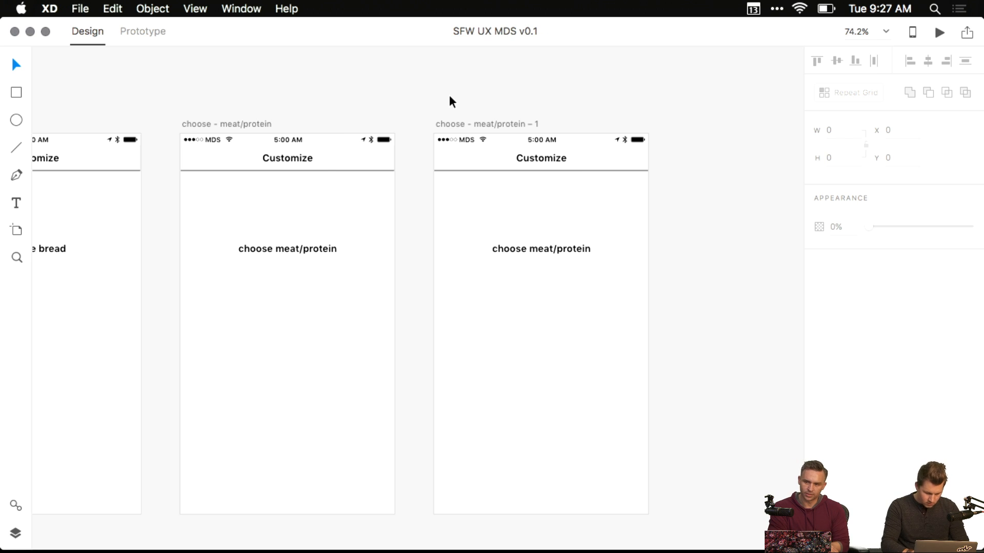
# - Review the document's artboard list and select the header elements and body text on the newly duplicated artboard
pyautogui.press('super+y')
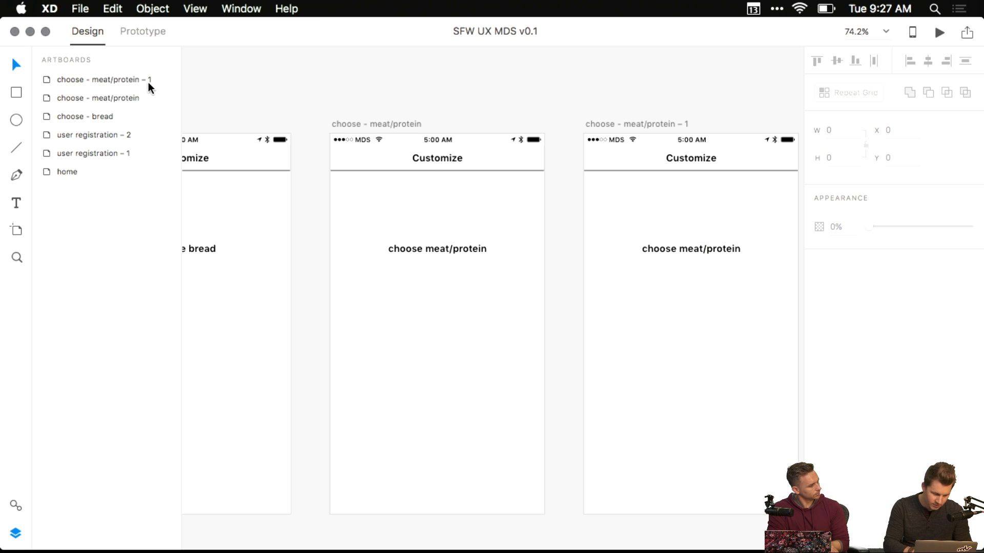
pyautogui.press('super+y')
pyautogui.hscroll(-1, 251, 99)
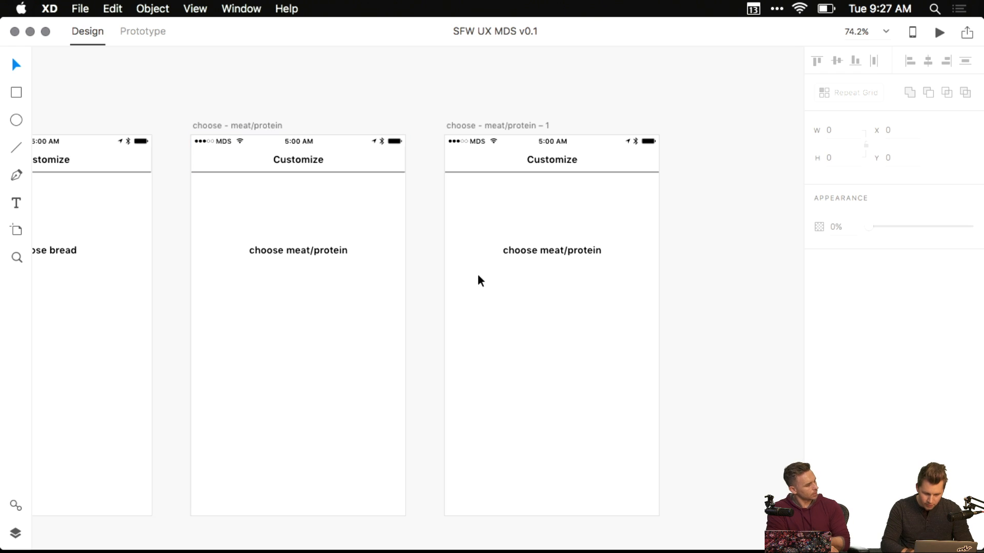
pyautogui.moveTo(422, 79); pyautogui.dragTo(641, 213)
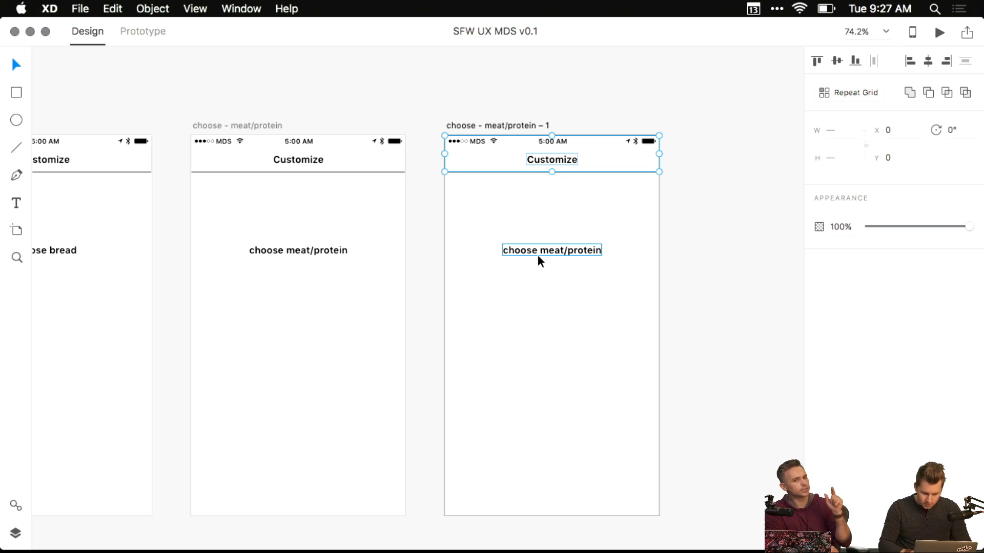
pyautogui.scroll(5, 537, 251)
pyautogui.press('r')
pyautogui.moveTo(357, 258)
pyautogui.mouseDown()
pyautogui.moveTo(406, 307)
pyautogui.moveTo(444, 324)
pyautogui.mouseUp()
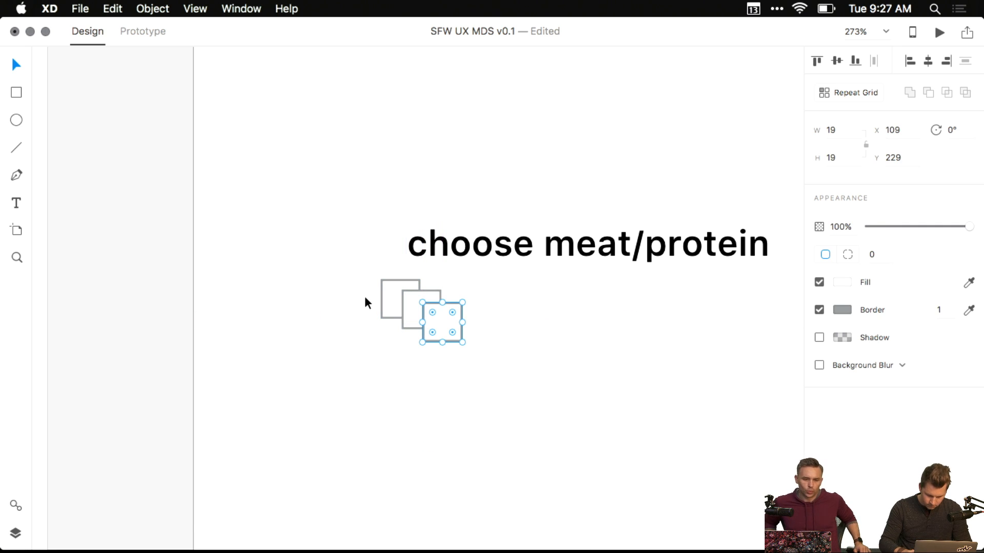
pyautogui.press('super+[')
pyautogui.press('super+[')
pyautogui.moveTo(351, 277); pyautogui.dragTo(523, 411)
pyautogui.press('BackSpace')
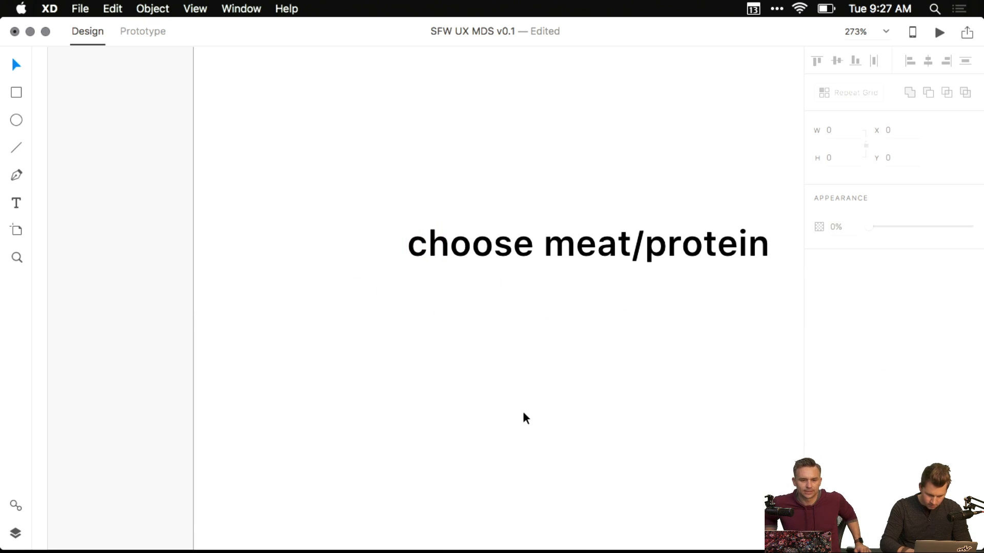
# - Change the body text on the duplicated "choose - meat/protein – 1" artboard to "choose toppings"
pyautogui.scroll(-5, 511, 519)
pyautogui.moveTo(552, 277); pyautogui.dragTo(445, 243)
pyautogui.scroll(-3, 492, 228)
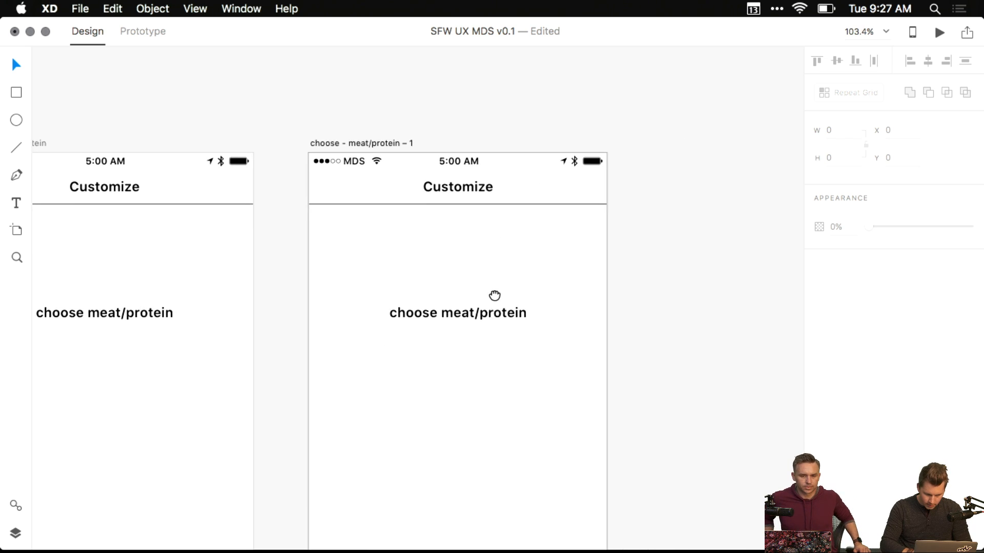
pyautogui.scroll(-2, 494, 295)
pyautogui.moveTo(495, 295); pyautogui.dragTo(493, 202)
pyautogui.click(409, 69)
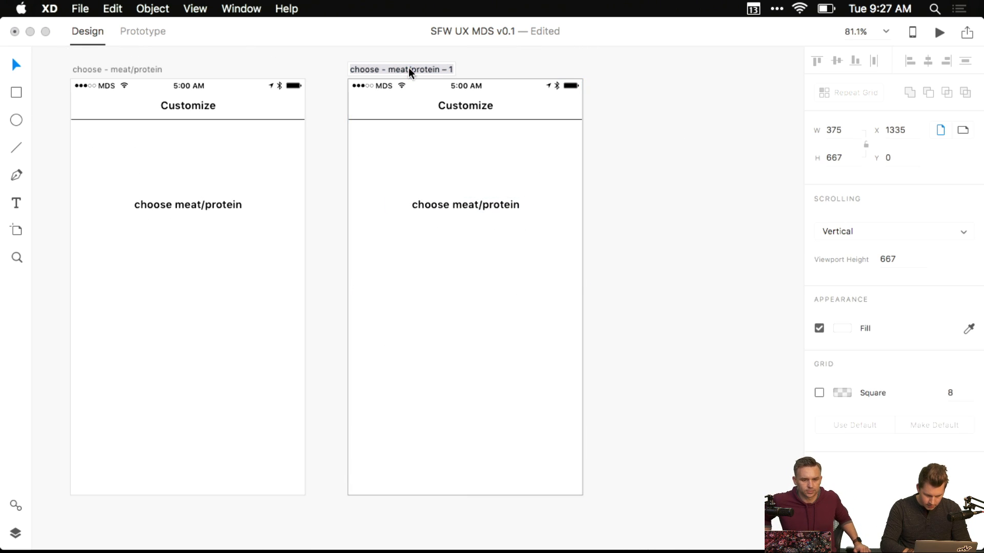
pyautogui.doubleClick(485, 204)
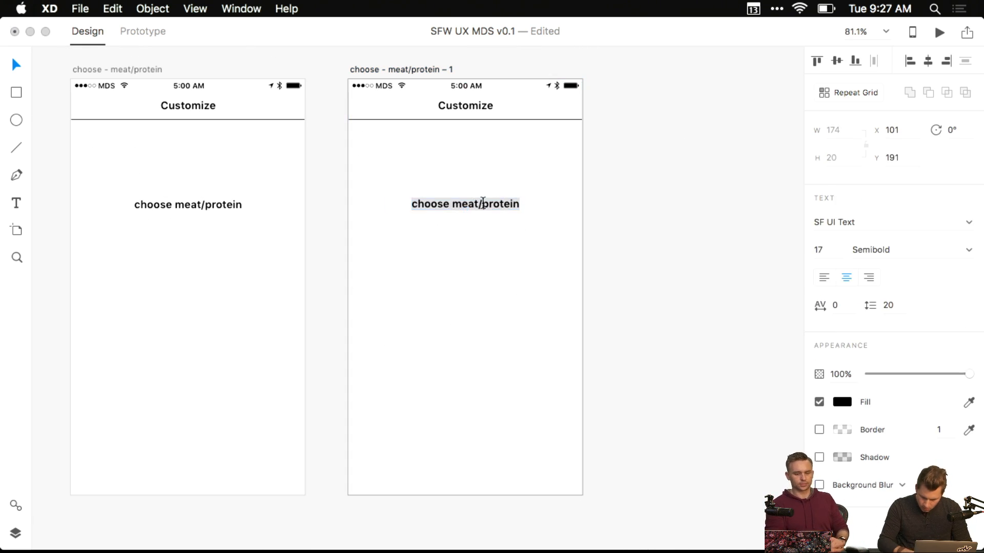
pyautogui.write('Che')
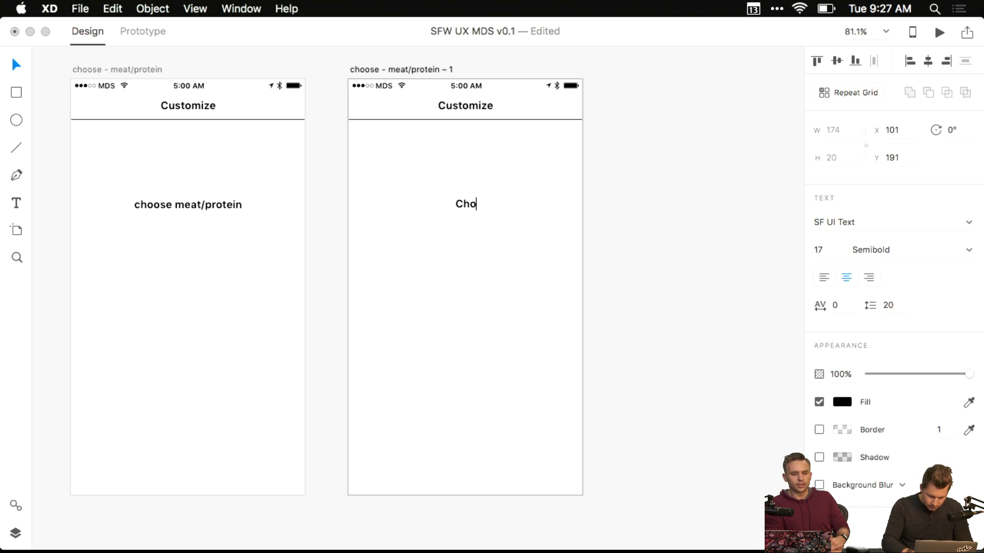
pyautogui.press('BackSpace')
pyautogui.press('BackSpace')
pyautogui.press('BackSpace')
pyautogui.write('sc')
pyautogui.press('BackSpace')
pyautogui.press('BackSpace')
pyautogui.write('choose topppin')
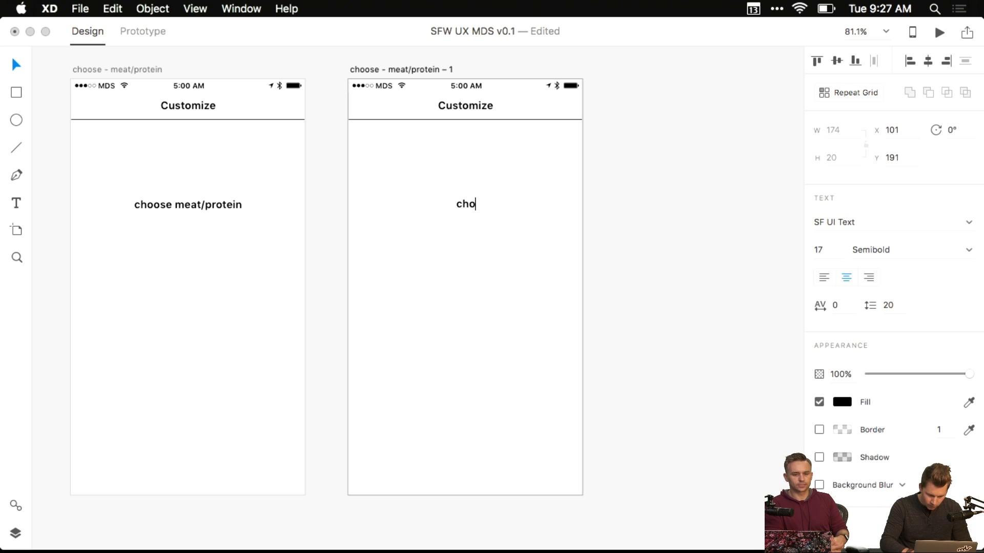
pyautogui.press('BackSpace')
pyautogui.press('BackSpace')
pyautogui.press('BackSpace')
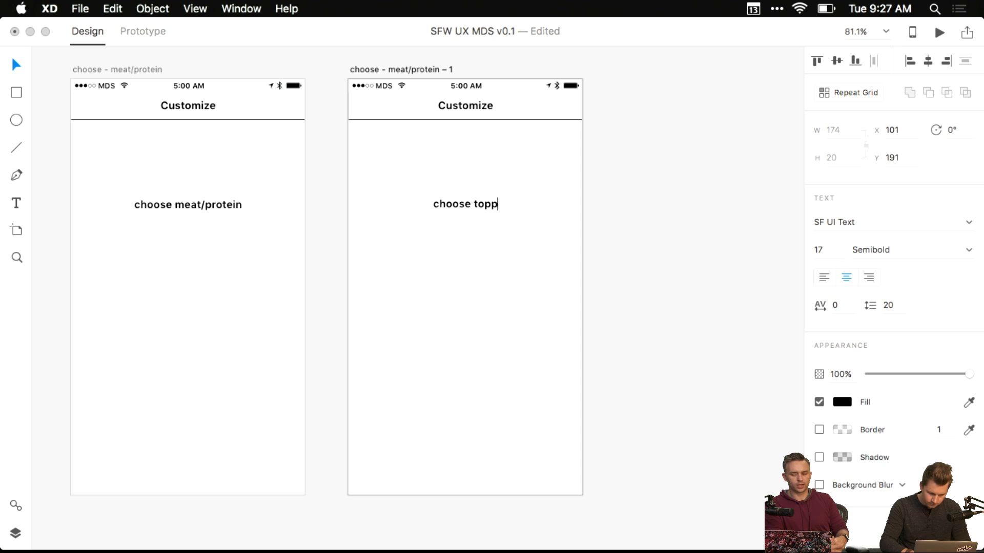
pyautogui.write('ings')
pyautogui.press('Escape')
# - Rename the "choose - meat/protein – 1" artboard as "choose - toppings"
pyautogui.click(353, 68)
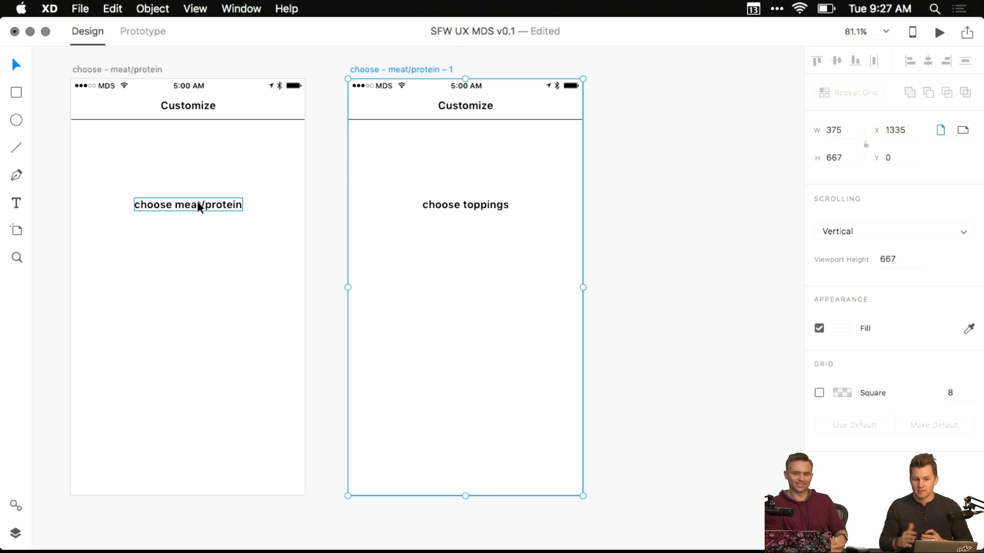
pyautogui.hscroll(-3, 364, 206)
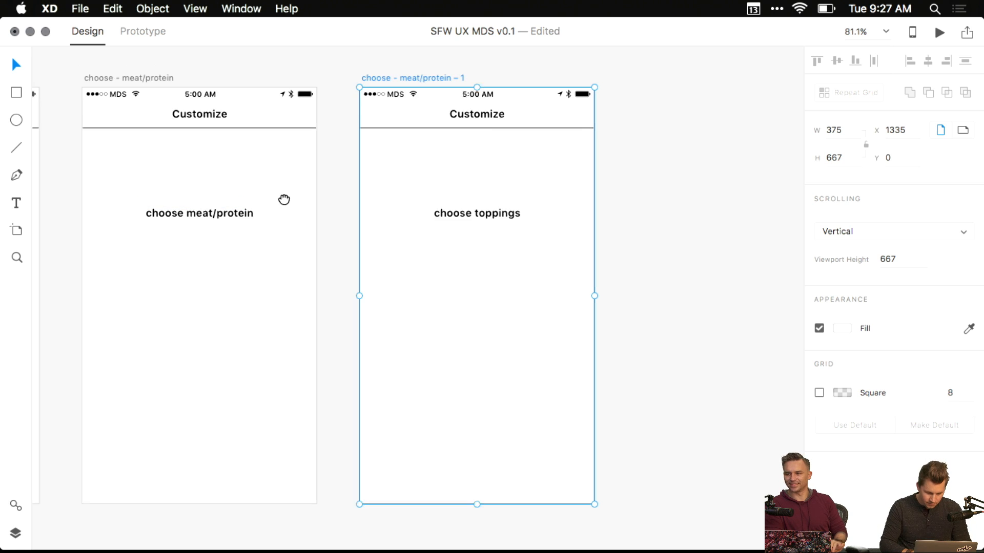
pyautogui.doubleClick(453, 82)
pyautogui.moveTo(455, 82); pyautogui.dragTo(470, 82)
pyautogui.press('Return')
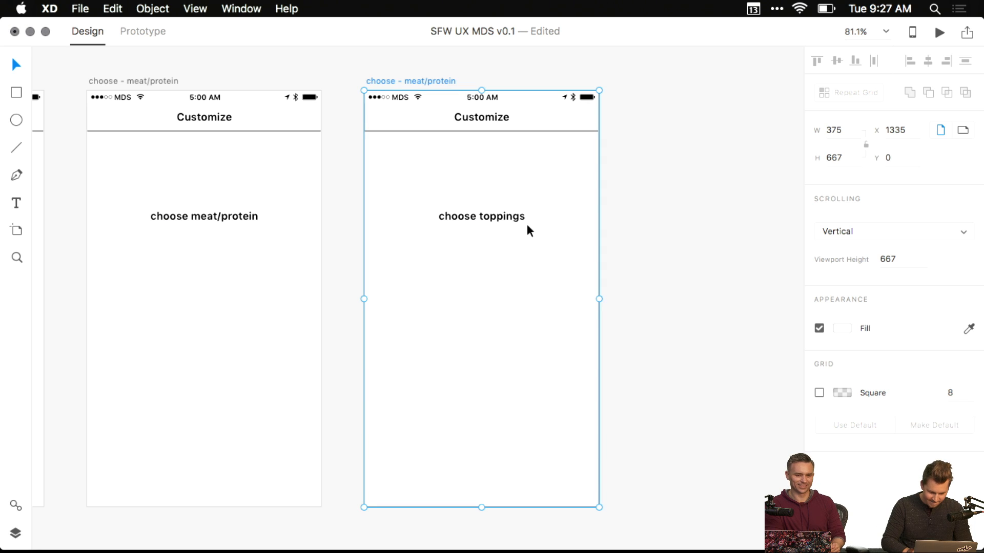
pyautogui.doubleClick(432, 80)
pyautogui.click(404, 81)
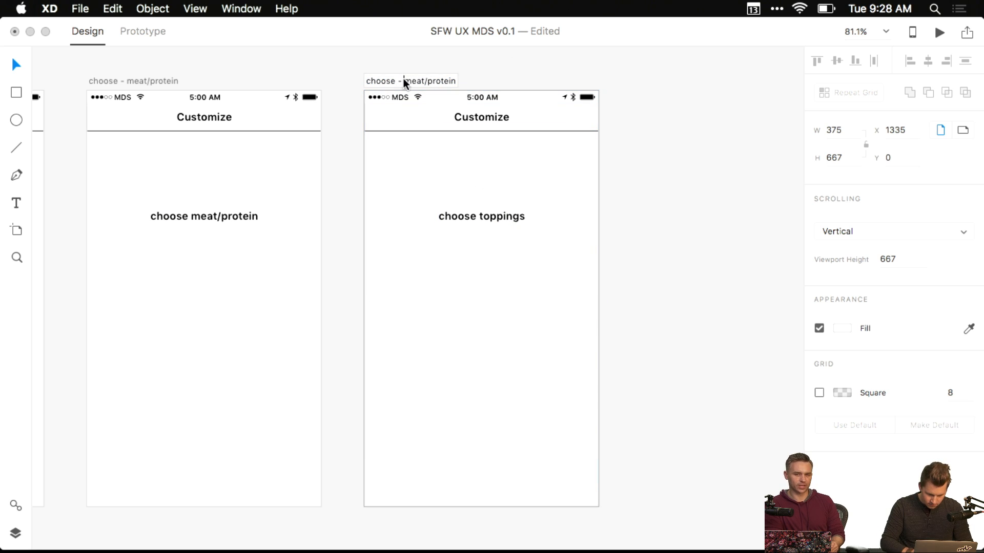
pyautogui.press('super+shift+Right')
pyautogui.write('topping')
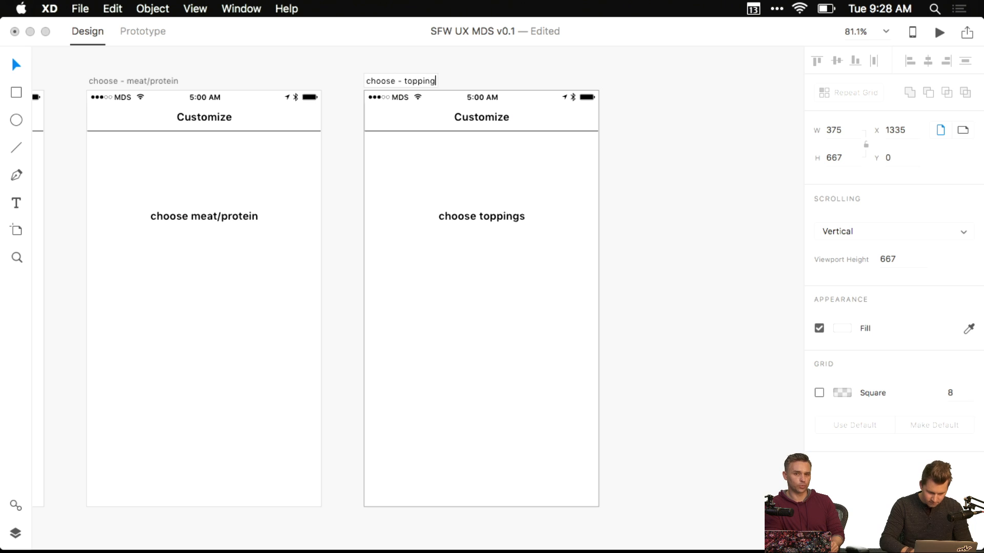
pyautogui.write('s')
pyautogui.press('Return')
# - Duplicate the "choose - toppings" artboard
pyautogui.scroll(-3, 540, 125)
pyautogui.moveTo(627, 157); pyautogui.dragTo(597, 169)
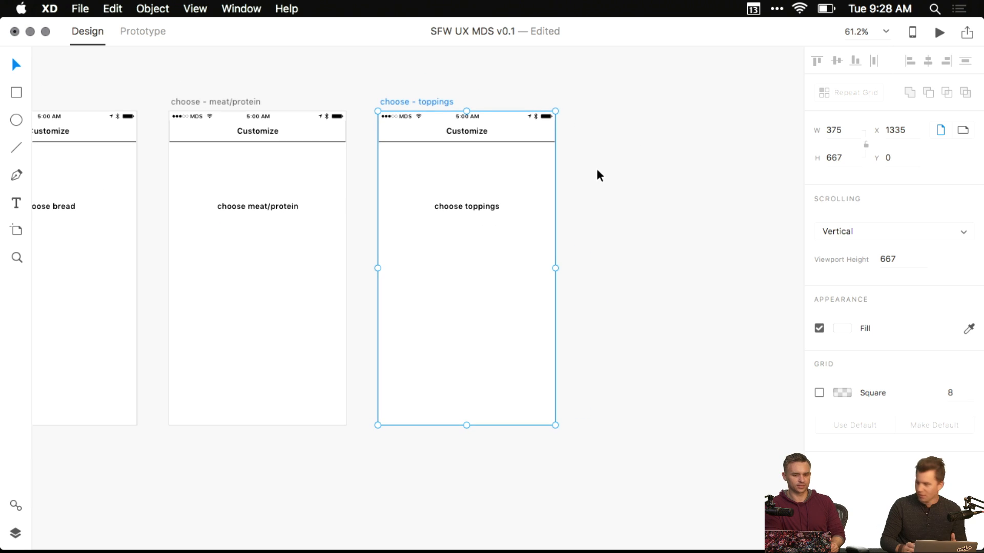
pyautogui.click(597, 172)
pyautogui.hscroll(2, 497, 164)
pyautogui.scroll(2, 497, 164)
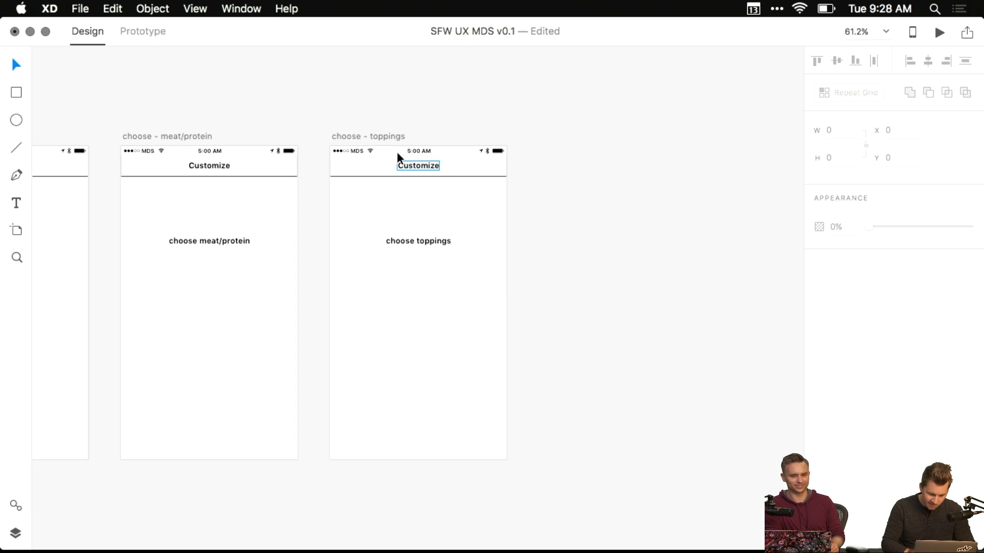
pyautogui.click(385, 137)
pyautogui.press('super+d')
pyautogui.click(607, 128)
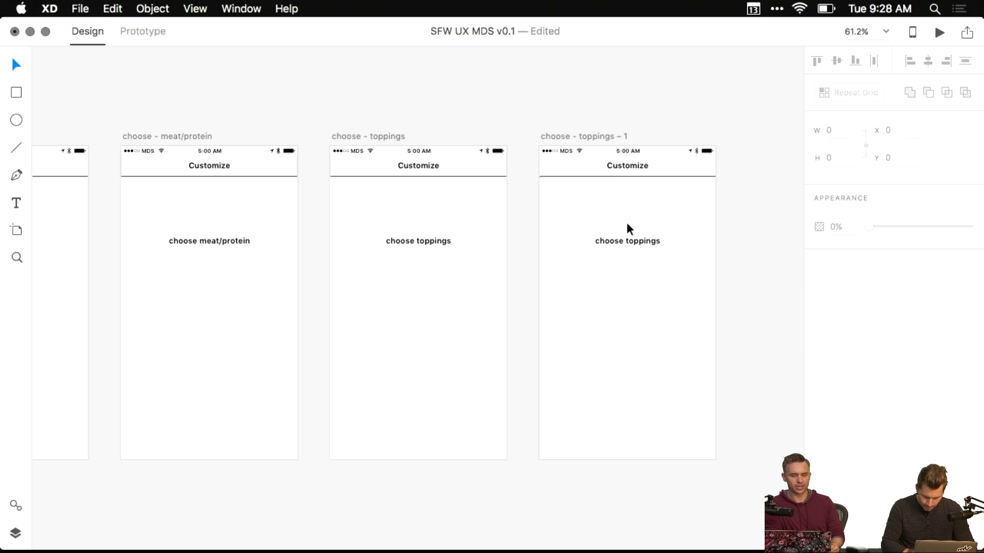
# - Rename the duplicated toppings artboard as "choose - cheese"
pyautogui.doubleClick(589, 131)
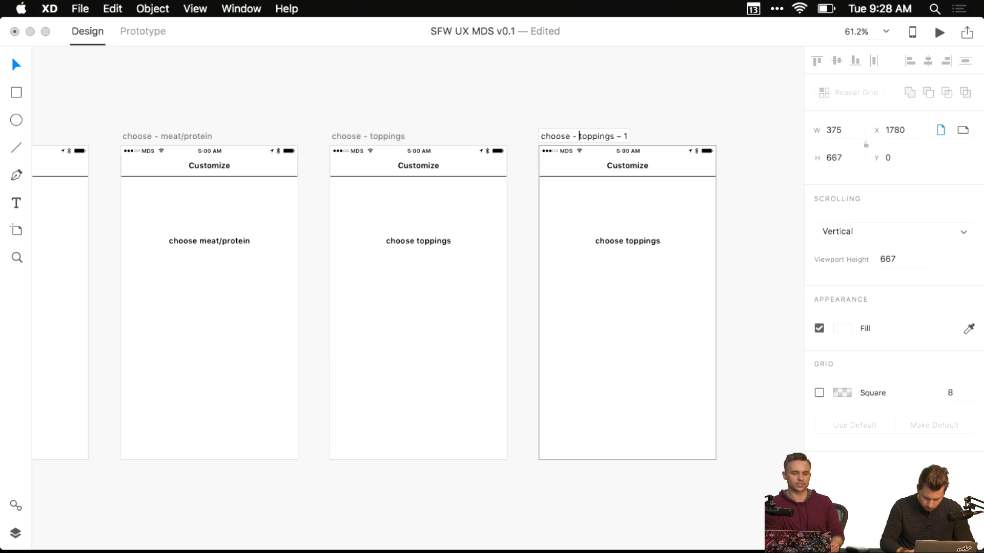
pyautogui.moveTo(578, 136); pyautogui.dragTo(627, 136)
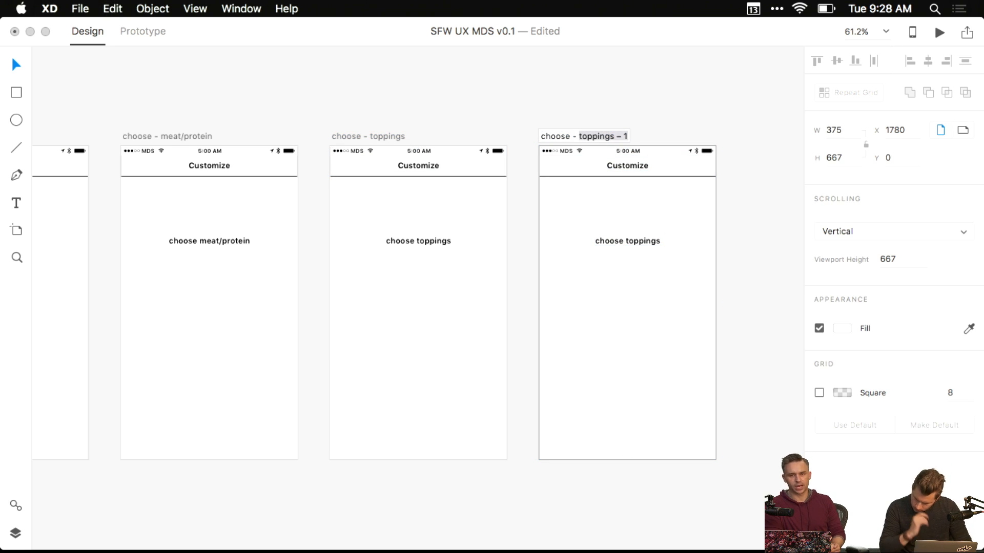
pyautogui.write('chhes')
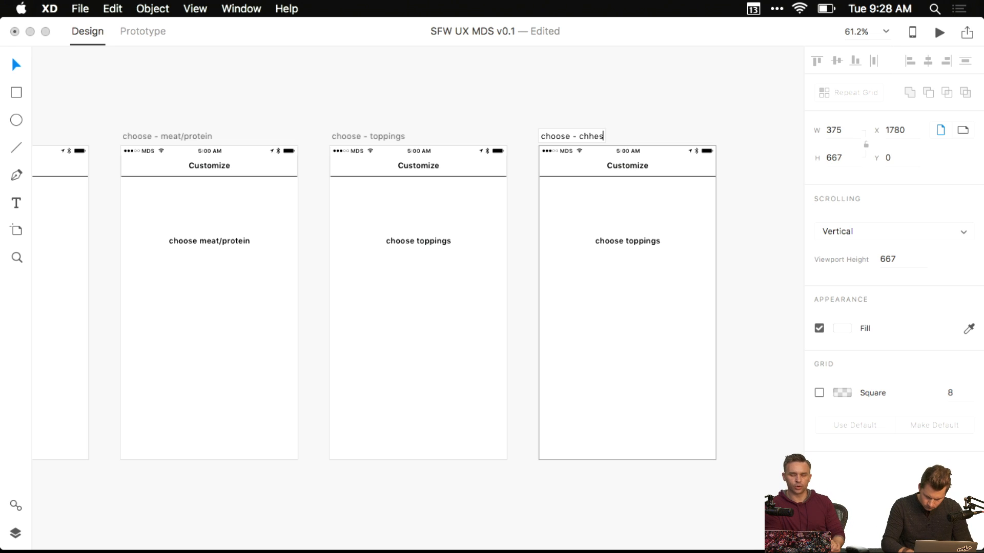
pyautogui.press('Return')
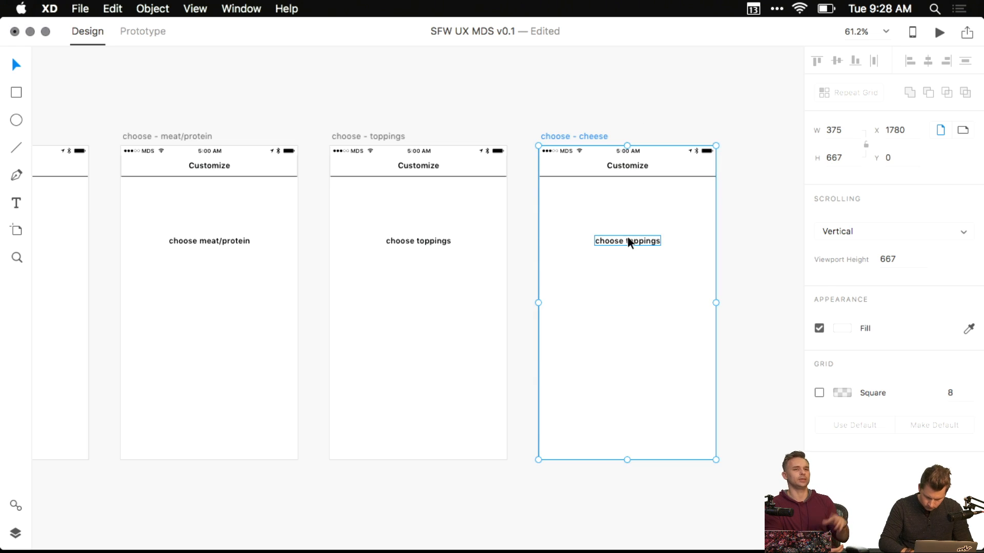
# - Change the body text on the "choose - cheese" artboard to "choose cheese"
pyautogui.doubleClick(627, 239)
pyautogui.write('choose')
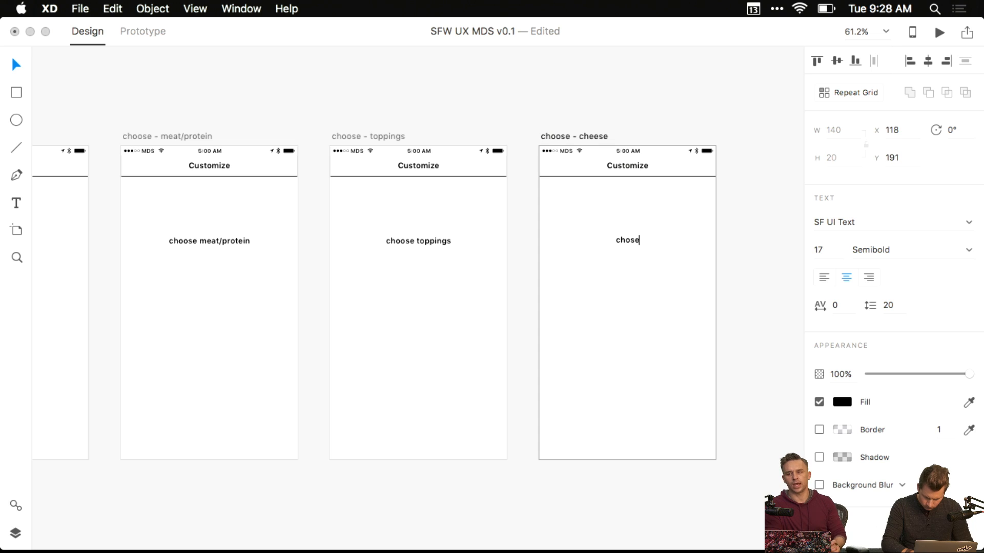
pyautogui.press('BackSpace')
pyautogui.press('BackSpace')
pyautogui.write('ose cheese')
pyautogui.press('Escape')
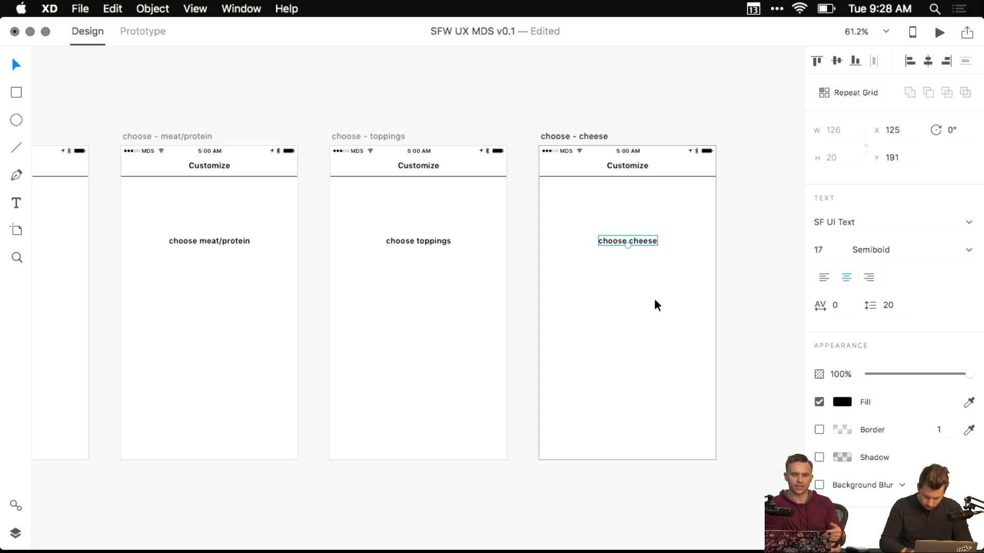
# - Duplicate the "choose - cheese" artboard
pyautogui.scroll(-1, 658, 298)
pyautogui.scroll(-3, 663, 283)
pyautogui.moveTo(624, 289); pyautogui.dragTo(542, 314)
pyautogui.click(635, 307)
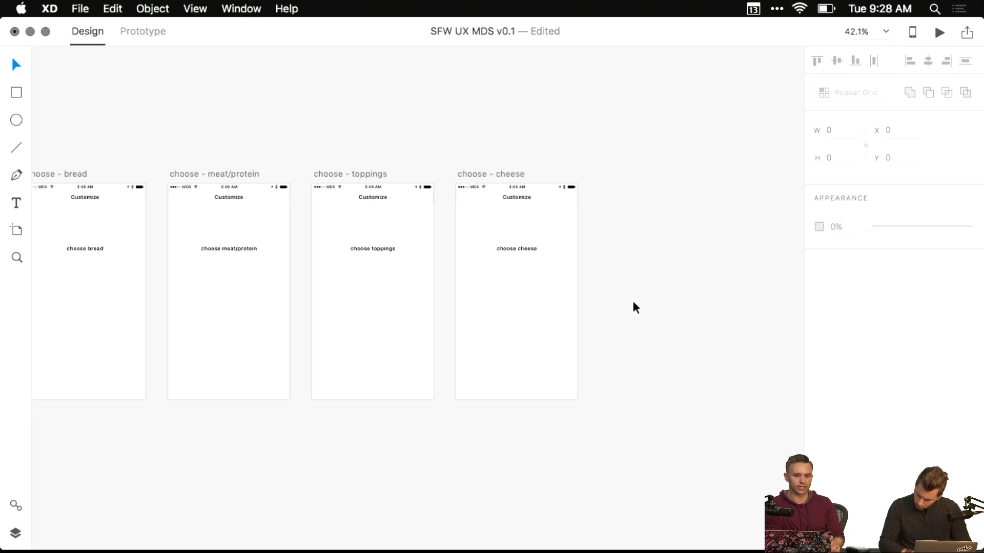
pyautogui.moveTo(634, 307); pyautogui.dragTo(457, 263)
pyautogui.click(377, 151)
pyautogui.press('super+d')
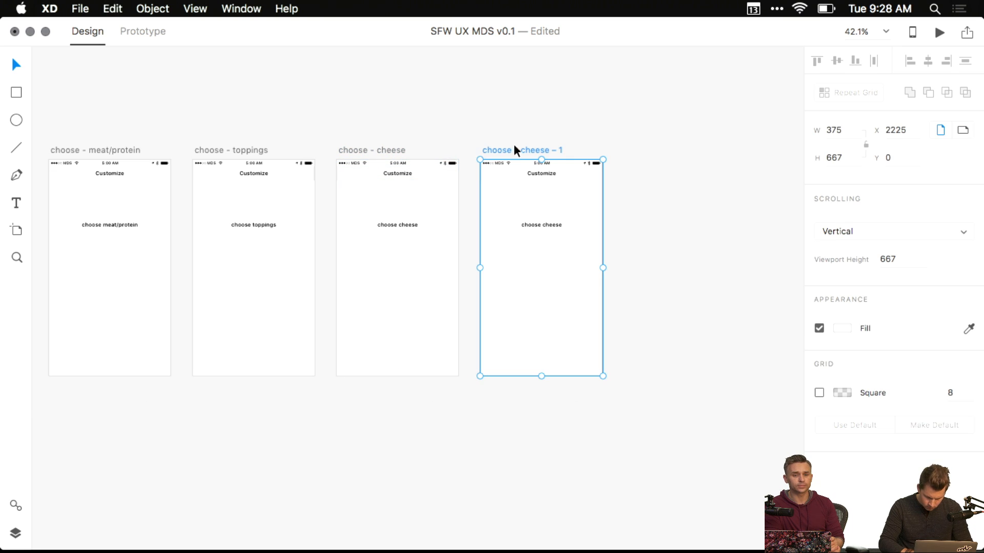
# - Rename the duplicated cheese artboard as "choose - condiments"
pyautogui.doubleClick(515, 148)
pyautogui.moveTo(525, 150); pyautogui.dragTo(563, 149)
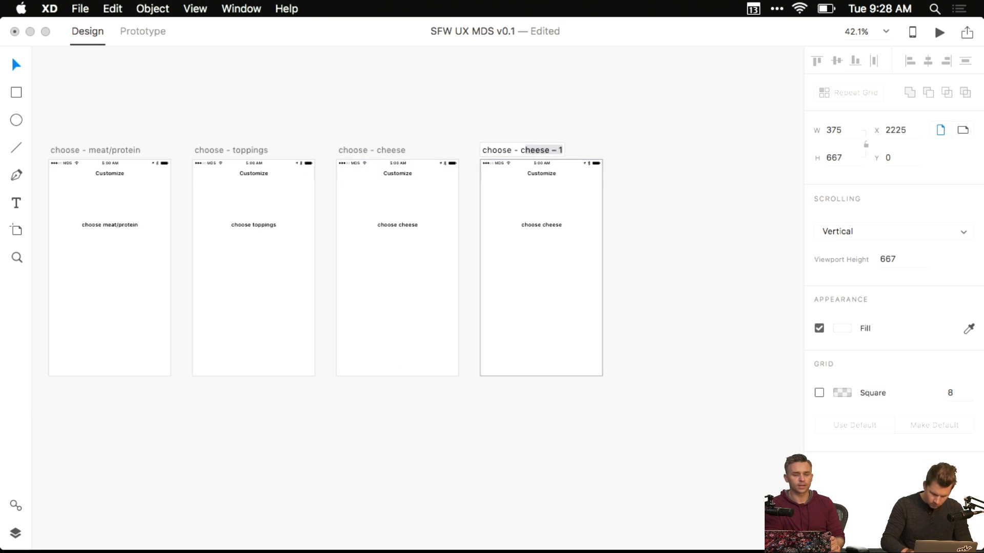
pyautogui.write('ondiment')
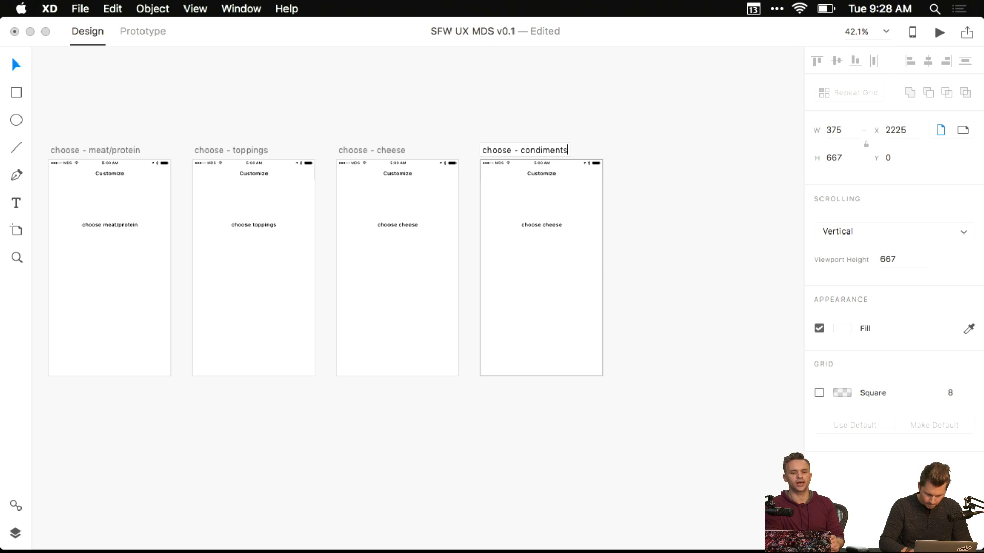
pyautogui.press('Return')
# - Change the body text on the "choose - condiments" artboard to "choose condiments"
pyautogui.scroll(5, 561, 186)
pyautogui.click(524, 276)
pyautogui.doubleClick(524, 277)
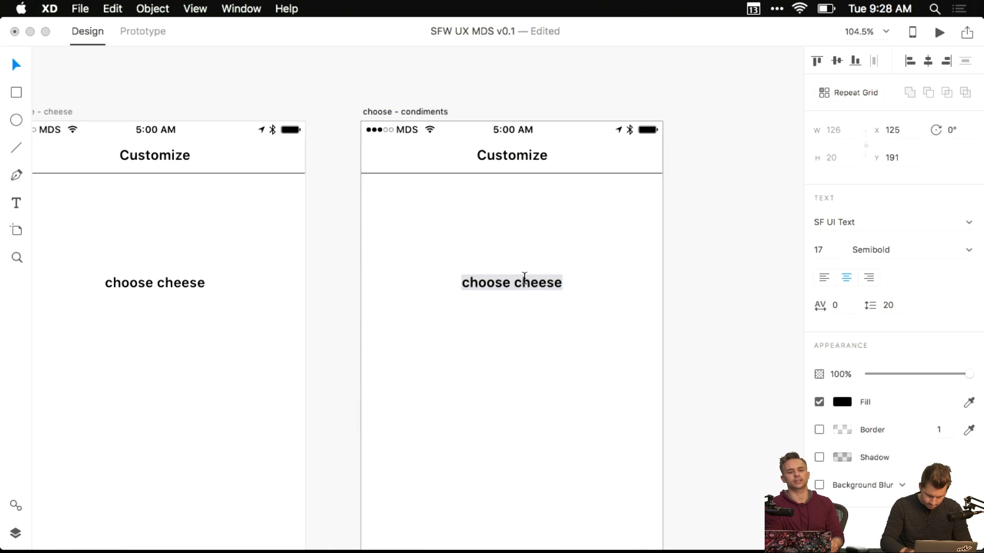
pyautogui.write('choose condiments')
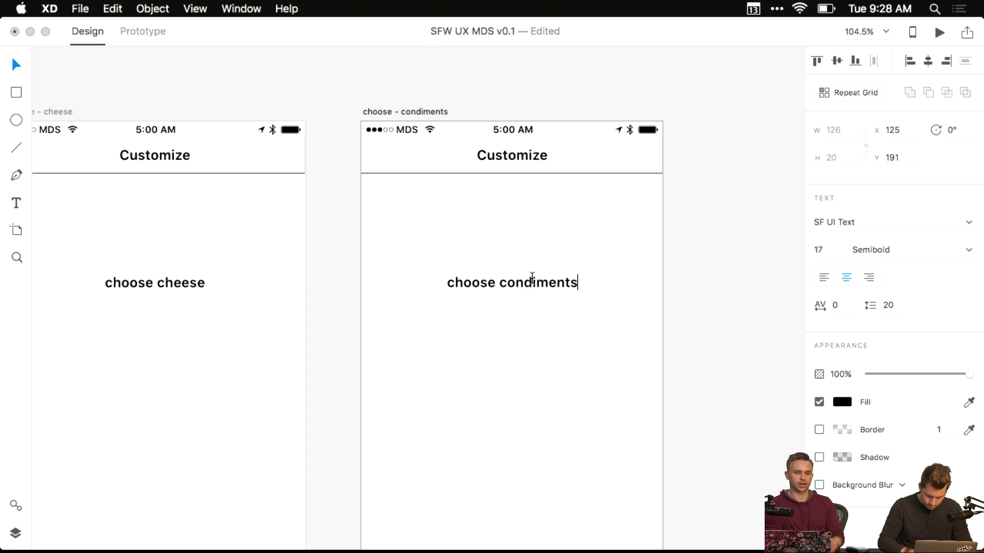
pyautogui.click(640, 284)
# - Move the "choose - condiments" artboard directly below the home artboard, aligned with its edges at X 0, Y 1078
pyautogui.scroll(-3, 640, 285)
pyautogui.click(721, 287)
pyautogui.moveTo(721, 288); pyautogui.dragTo(619, 222)
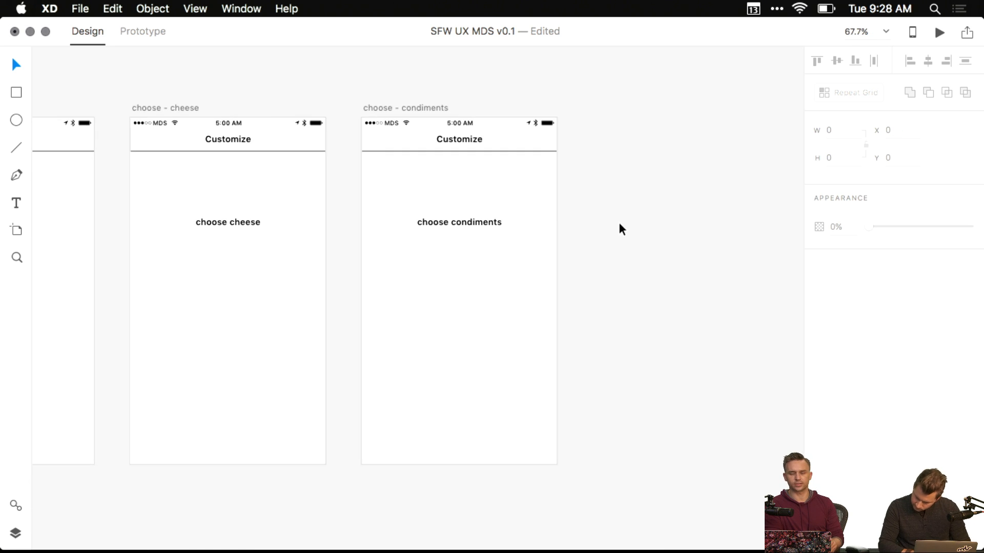
pyautogui.scroll(-3, 619, 223)
pyautogui.hscroll(3, 619, 222)
pyautogui.scroll(-2, 391, 143)
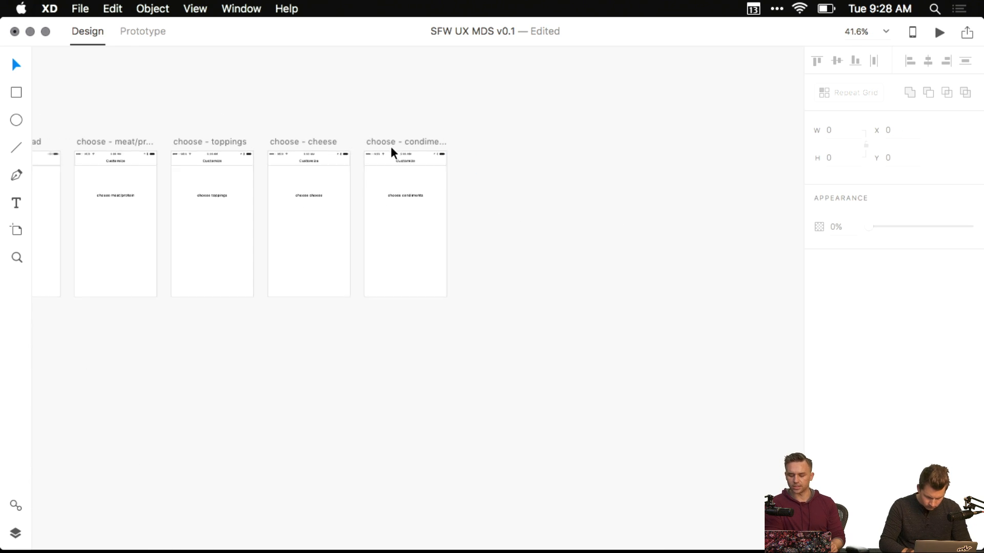
pyautogui.hscroll(-10, 189, 285)
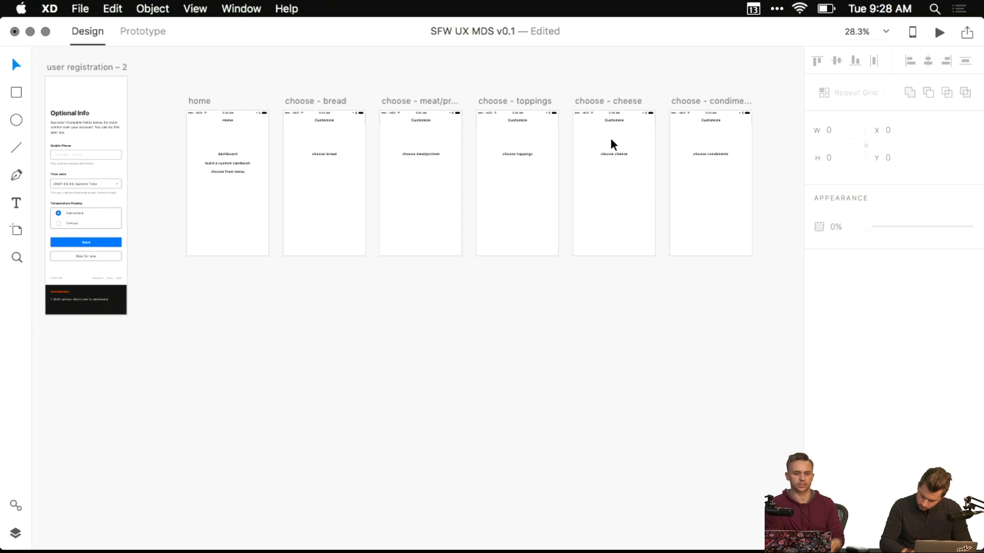
pyautogui.hscroll(2, 556, 155)
pyautogui.moveTo(685, 99); pyautogui.dragTo(445, 295)
pyautogui.hscroll(-8, 441, 320)
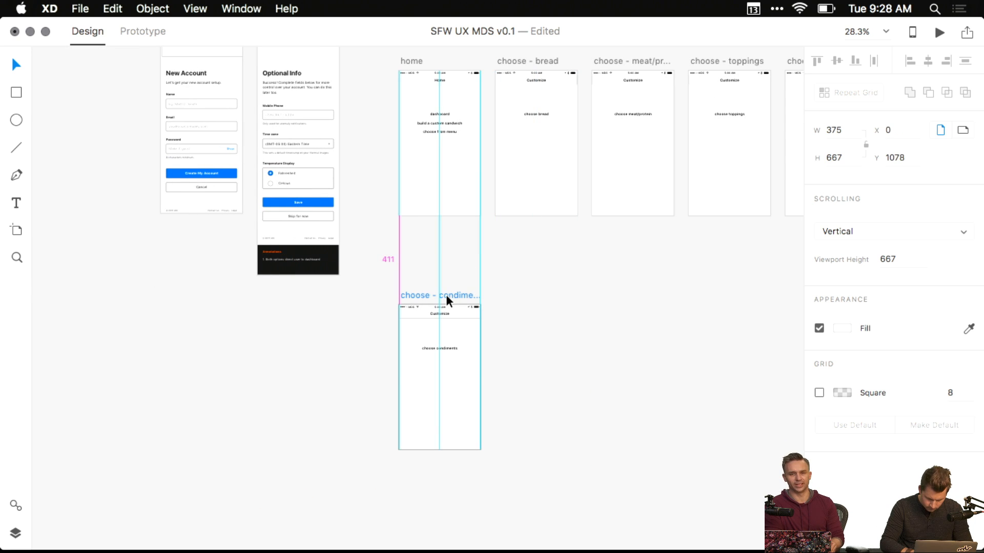
# - Move both user registration artboards together farther left, widening the empty space before the home artboard
pyautogui.hscroll(-7, 298, 131)
pyautogui.scroll(4, 298, 132)
pyautogui.moveTo(299, 129); pyautogui.dragTo(510, 436)
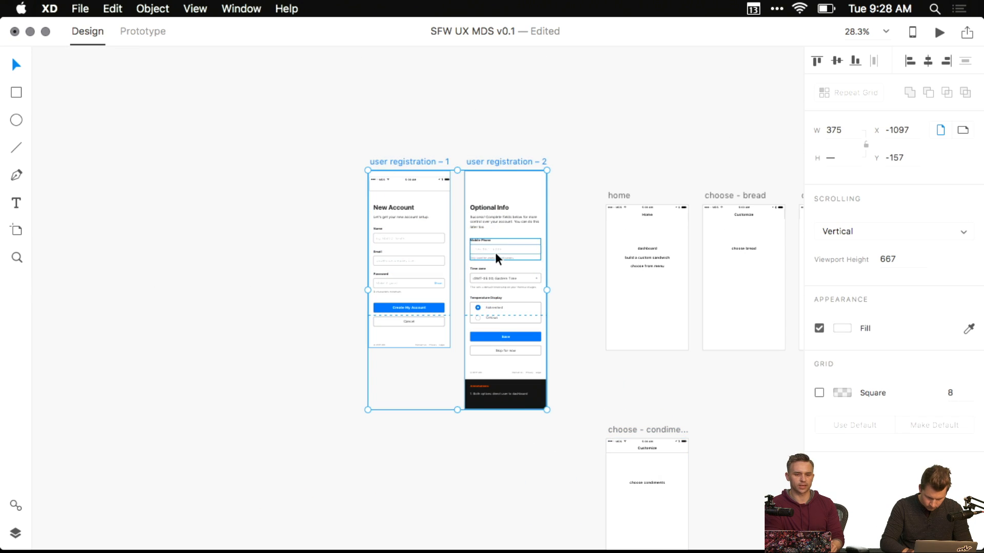
pyautogui.moveTo(502, 161); pyautogui.dragTo(227, 146)
pyautogui.click(474, 167)
# - Add a text box about 586 by 192, reading "customize", in the empty space before the home artboard
pyautogui.moveTo(487, 197); pyautogui.dragTo(352, 162)
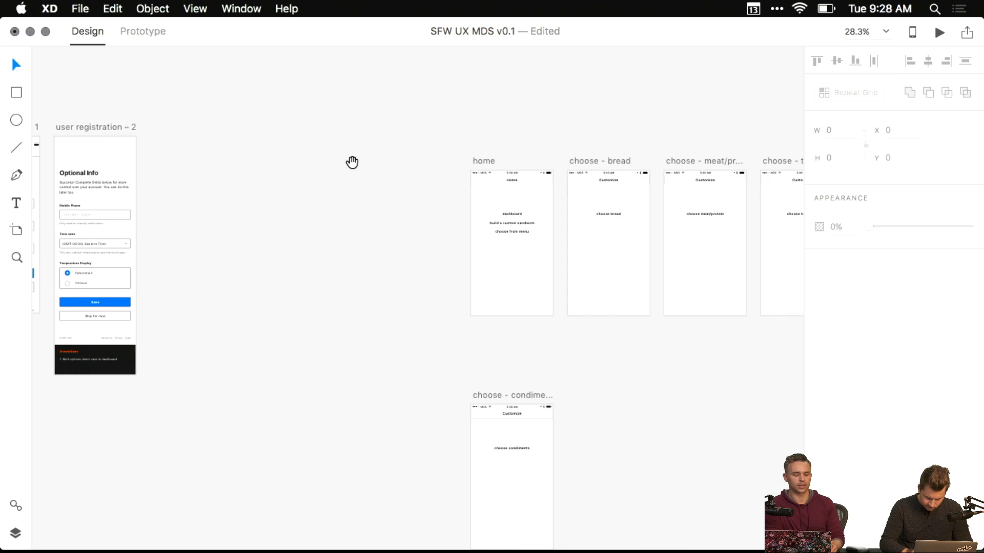
pyautogui.click(372, 125)
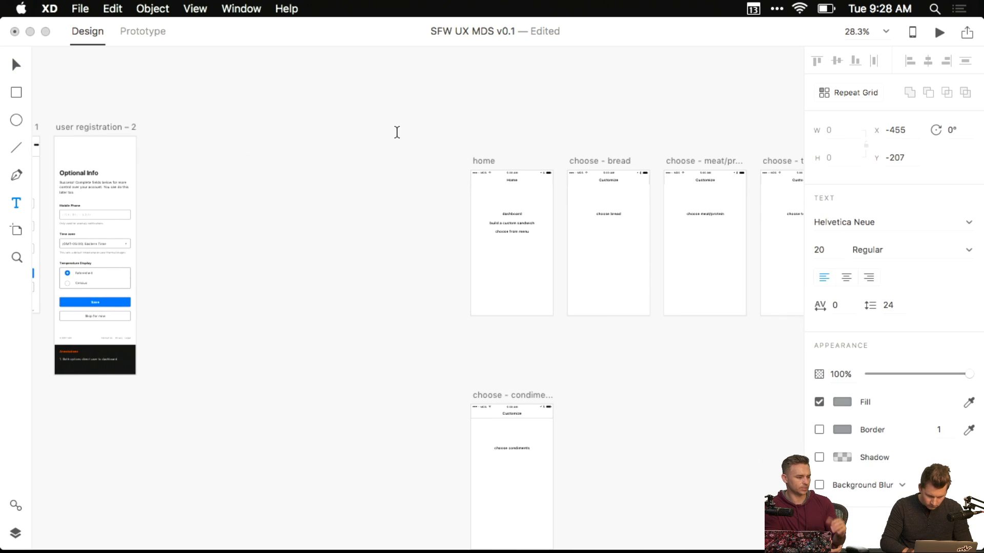
pyautogui.moveTo(354, 108); pyautogui.dragTo(482, 146)
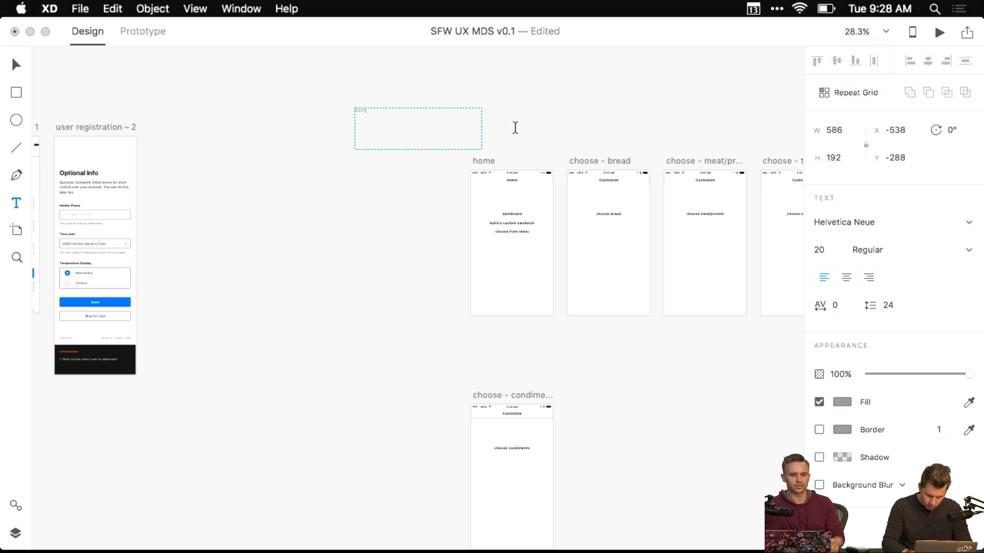
pyautogui.click(503, 91)
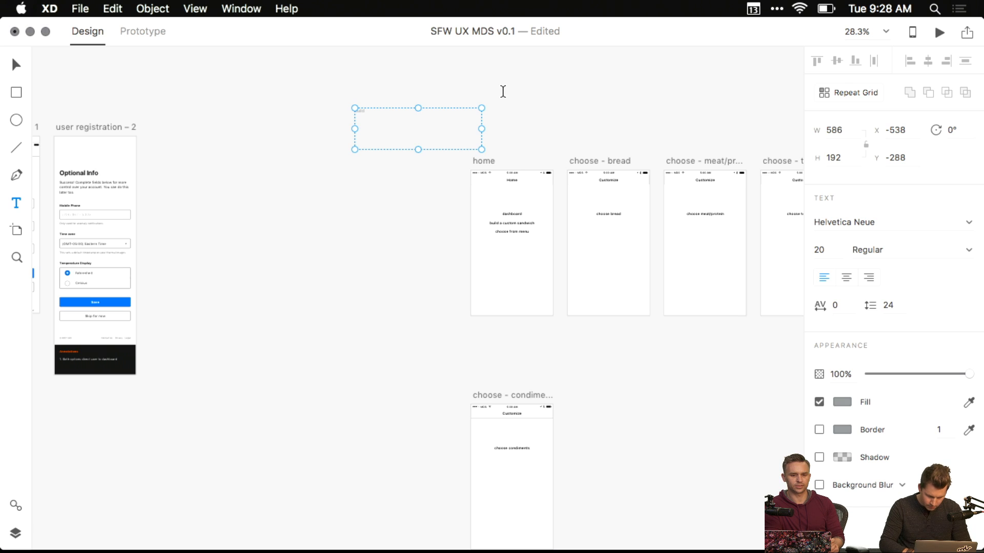
pyautogui.click(379, 115)
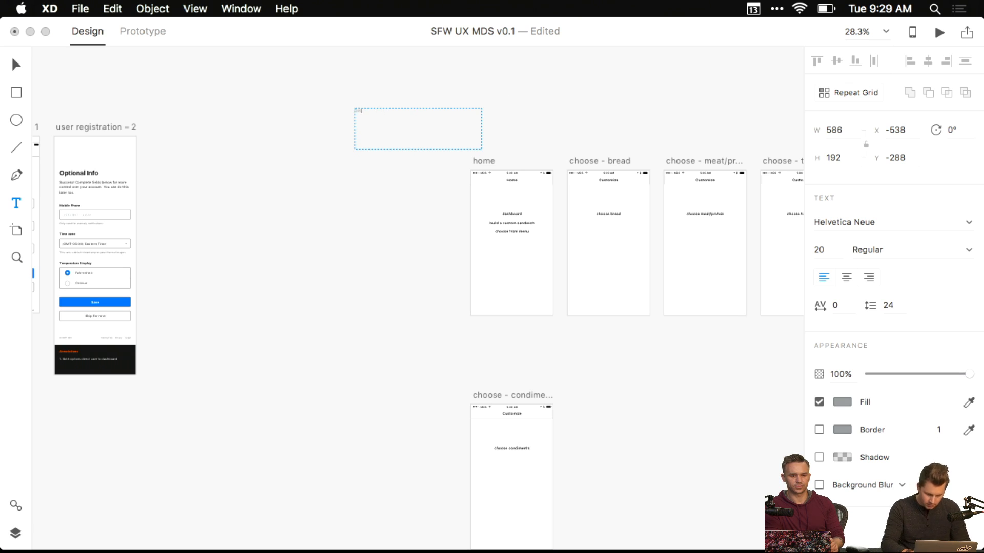
pyautogui.press('Escape')
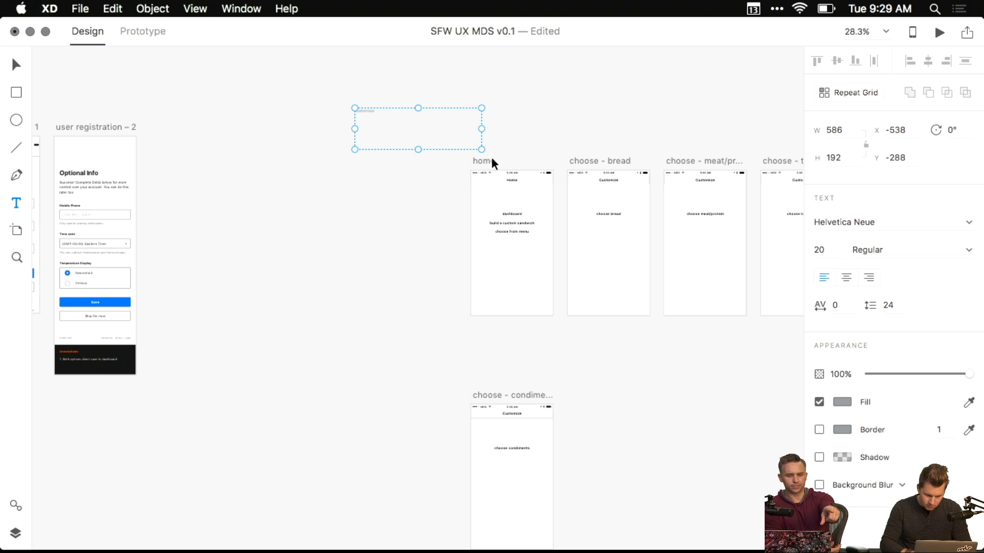
pyautogui.moveTo(484, 152); pyautogui.dragTo(482, 144)
pyautogui.press('super+z')
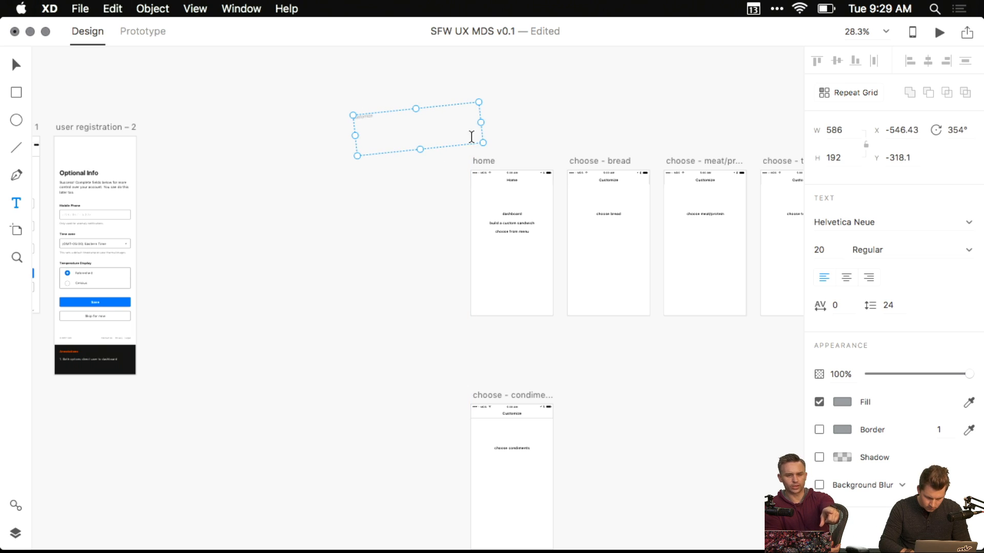
pyautogui.press('z')
pyautogui.press('super+z')
# - Shrink the "customize" text box to about 225 by 98 and set its font to SF UI Display
pyautogui.press('v')
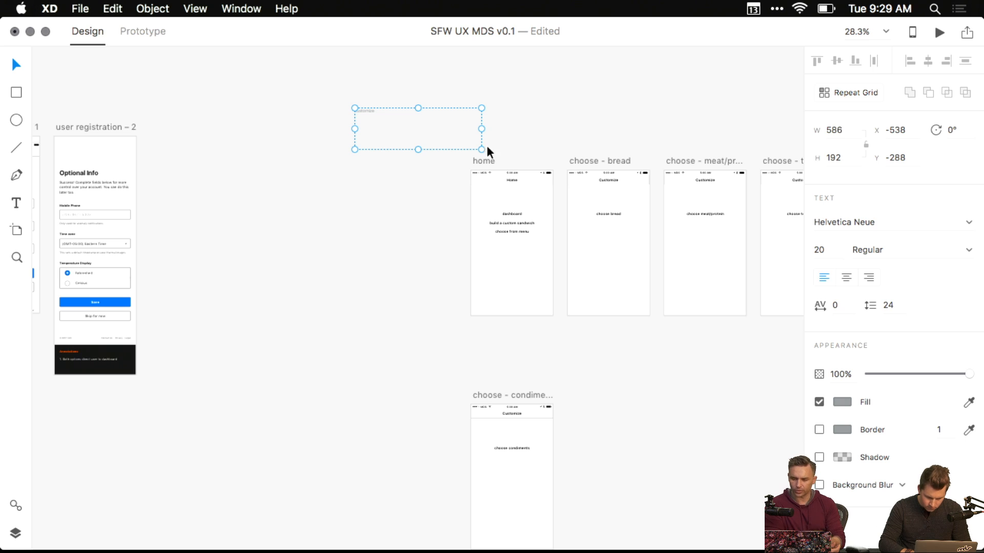
pyautogui.moveTo(481, 149); pyautogui.dragTo(403, 129)
pyautogui.click(852, 221)
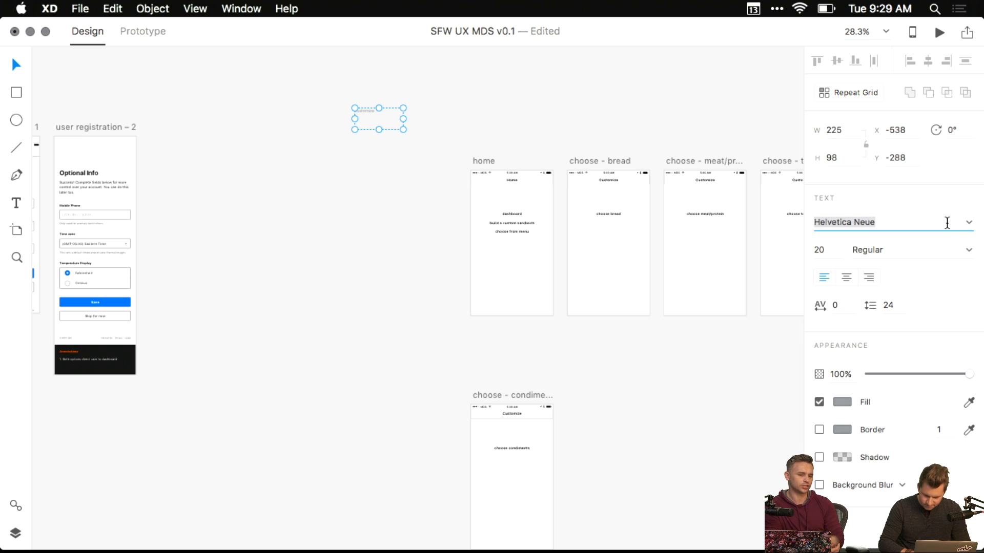
pyautogui.click(965, 224)
pyautogui.write('SF UI Display')
pyautogui.press('Down')
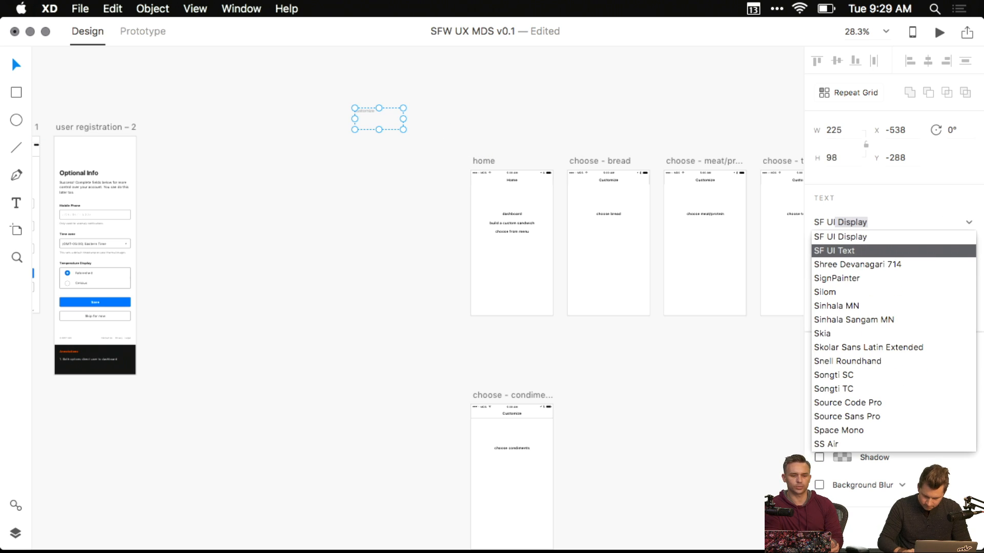
pyautogui.press('Return')
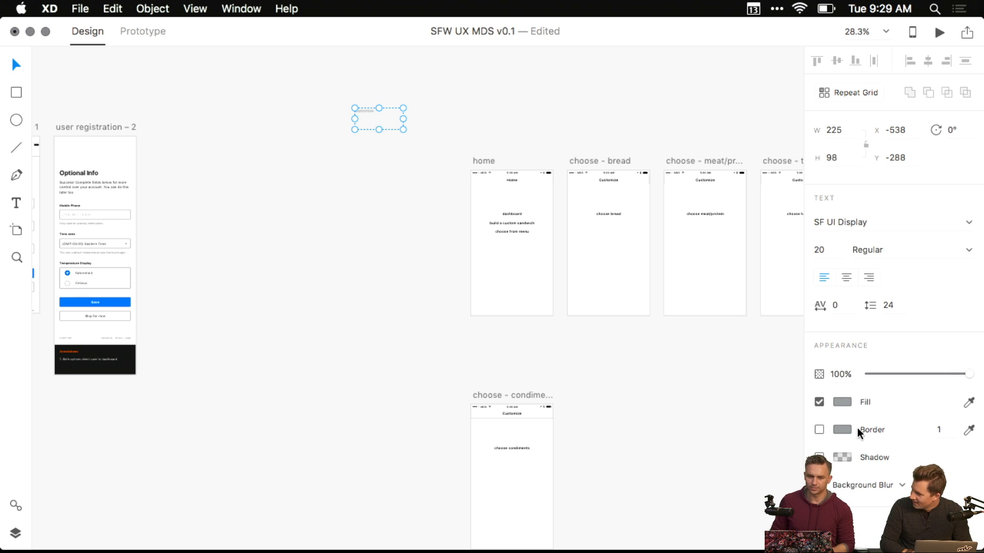
# - Set the fill colour of the "customize" text to the dark hex value 222
pyautogui.click(840, 405)
pyautogui.moveTo(687, 377)
pyautogui.mouseDown()
pyautogui.moveTo(643, 428)
pyautogui.moveTo(636, 417)
pyautogui.mouseUp()
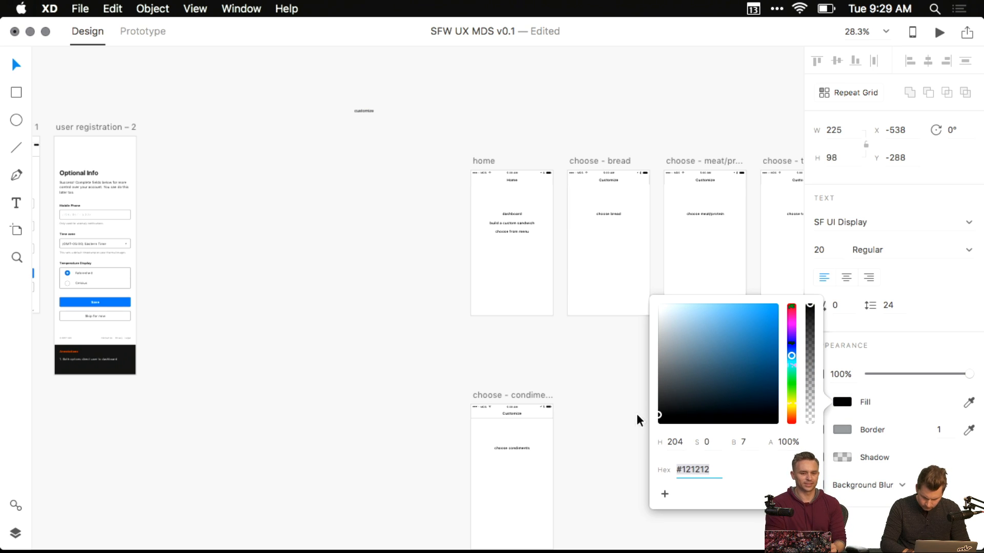
pyautogui.click(698, 470)
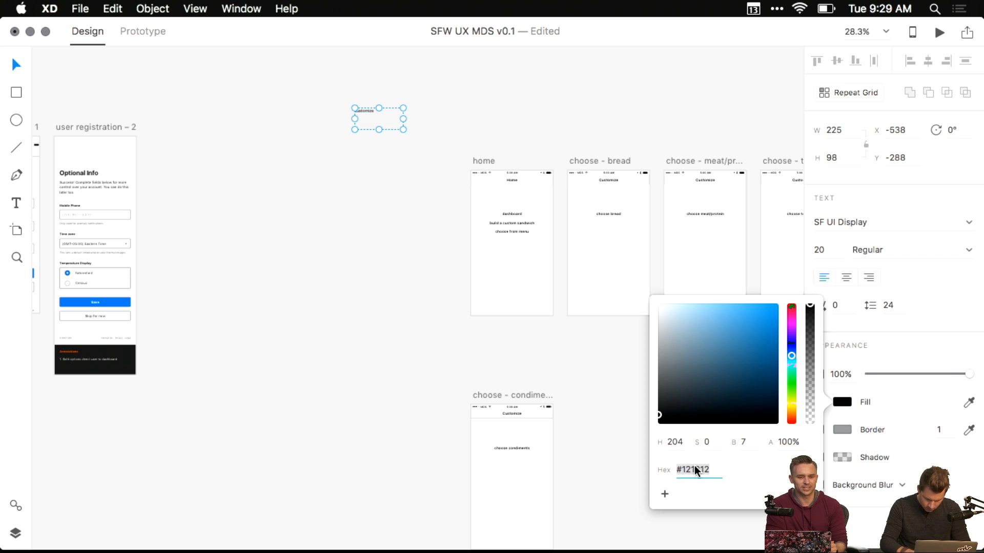
pyautogui.write('222')
pyautogui.press('Return')
pyautogui.click(400, 227)
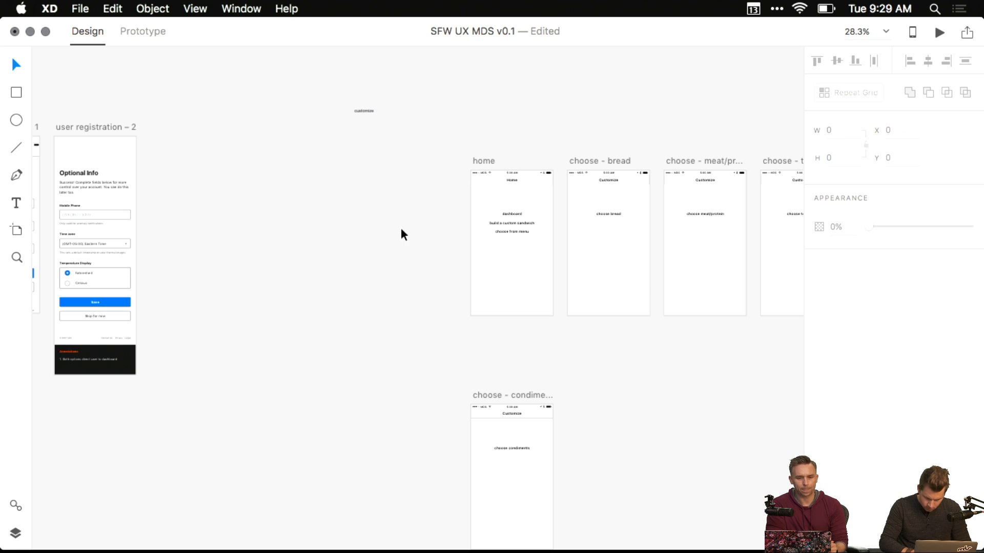
# - Set the font size of the "customize" text to 60
pyautogui.click(364, 111)
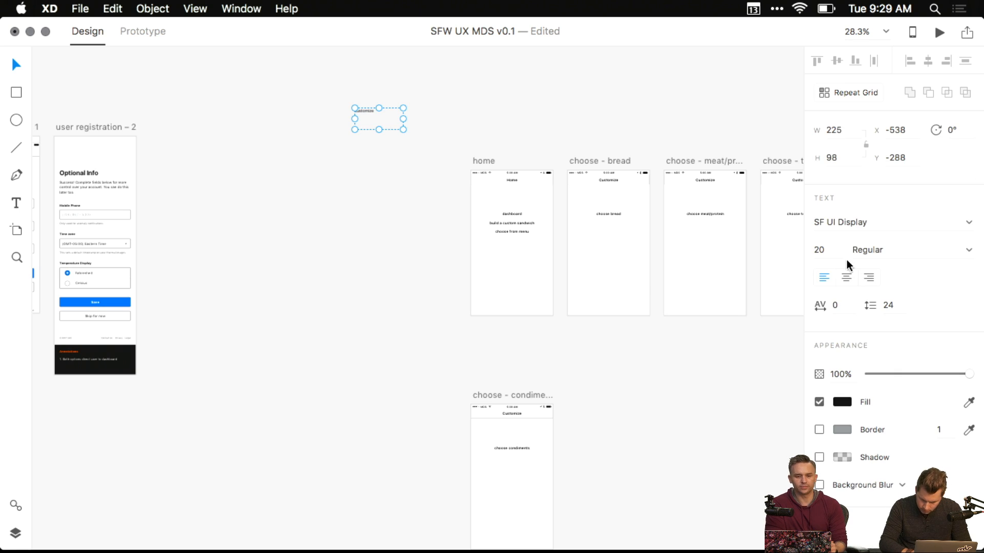
pyautogui.write('60')
pyautogui.press('Return')
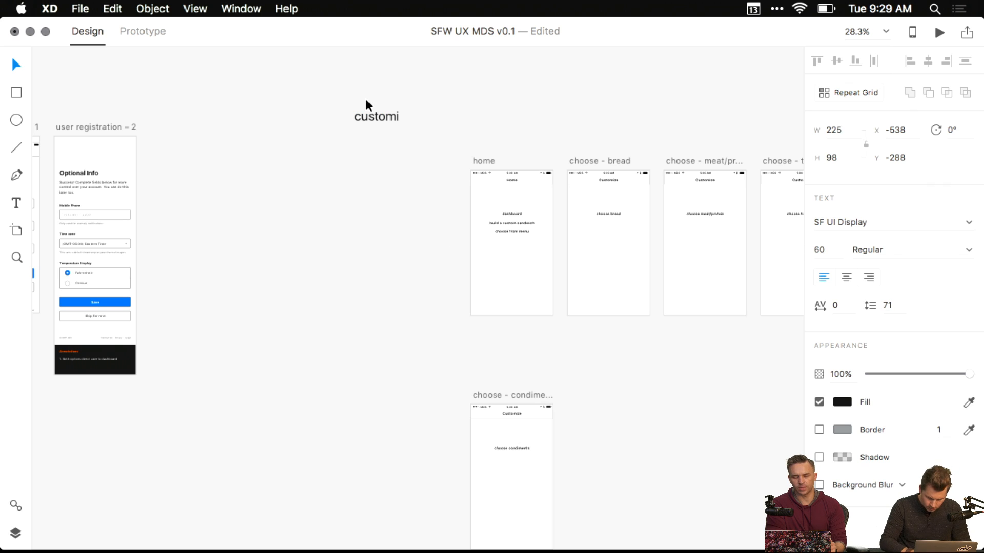
# - Replace the label's text with "Custom Build"
pyautogui.doubleClick(371, 121)
pyautogui.hotkey('ctrl', 'a')
pyautogui.write('Custom')
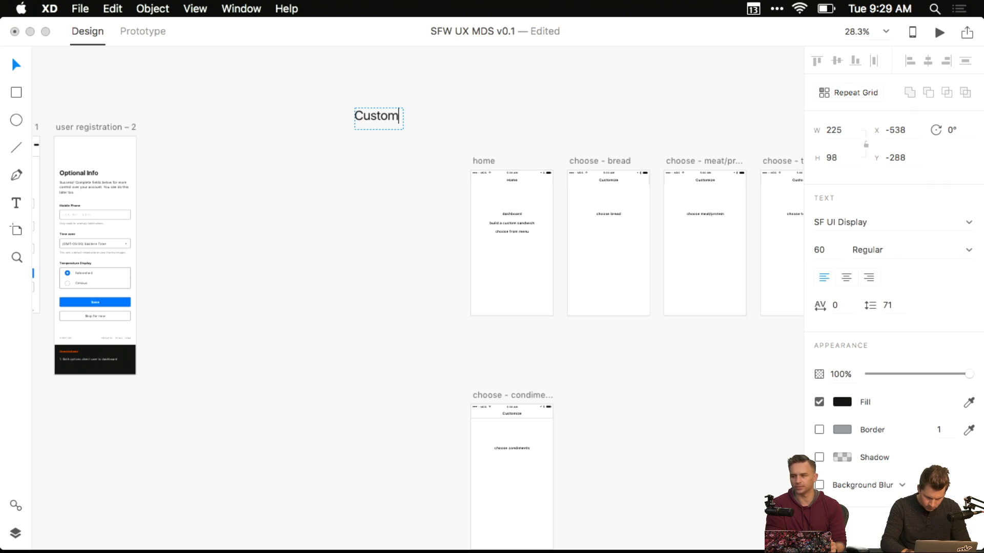
pyautogui.press('Return')
pyautogui.write('Build')
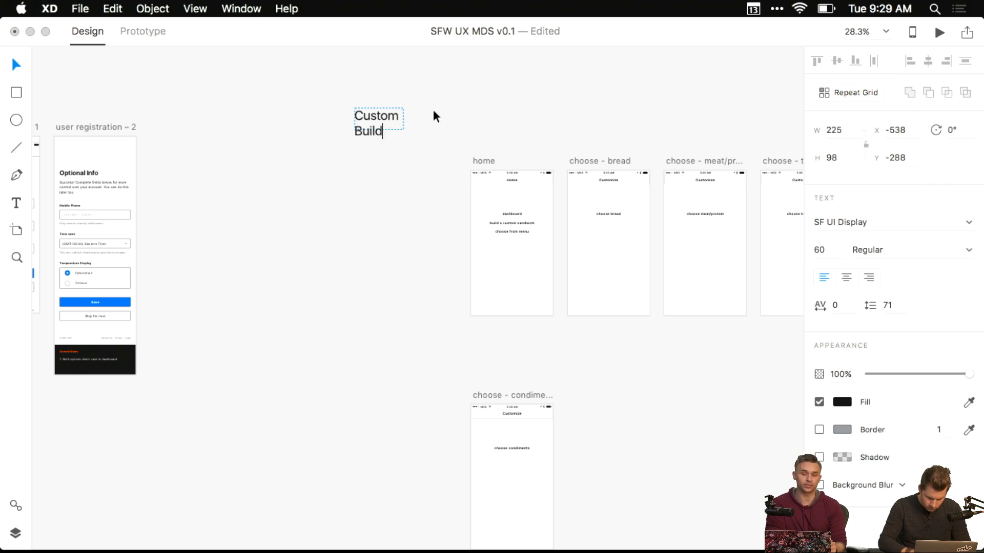
pyautogui.press('Escape')
# - Place the "Custom Build" label before the home artboard at X -539, Y -72 and set its weight to Heavy
pyautogui.moveTo(403, 119); pyautogui.dragTo(422, 161)
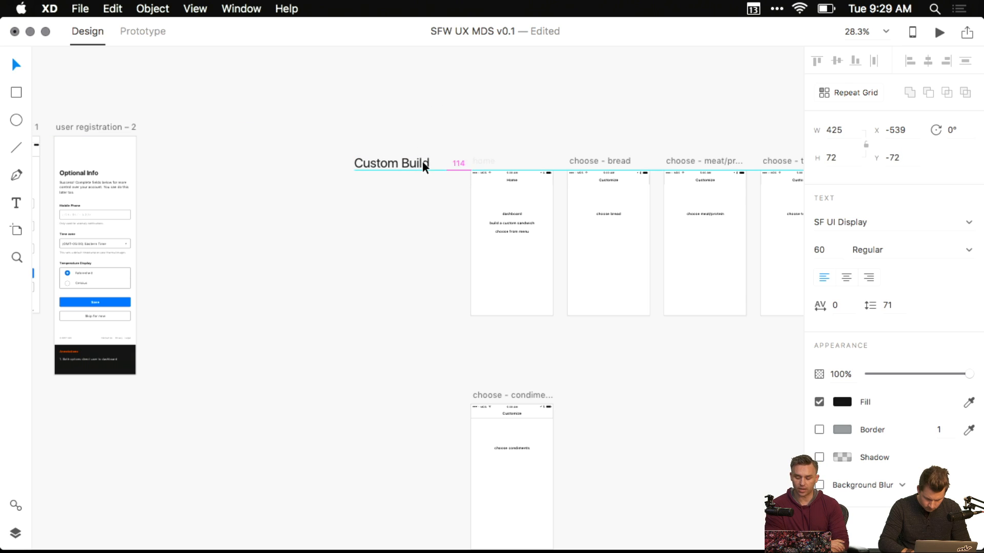
pyautogui.click(938, 250)
pyautogui.click(874, 358)
pyautogui.click(366, 333)
# - Duplicate the "Custom Build" label straight down to Y 1006, level with the title of the "choose - condiments" artboard
pyautogui.scroll(-1, 379, 256)
pyautogui.hscroll(1, 379, 256)
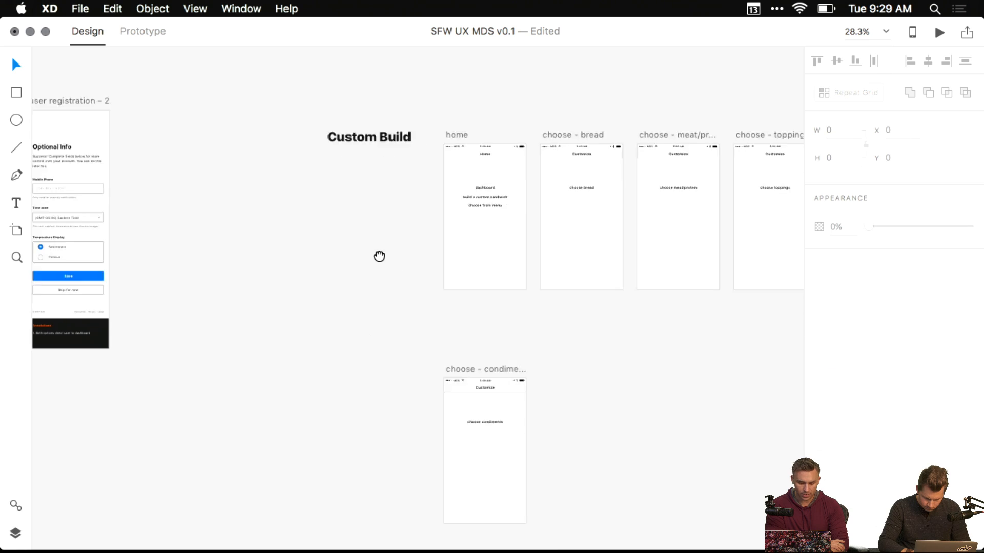
pyautogui.moveTo(379, 256); pyautogui.dragTo(278, 164)
pyautogui.scroll(2, 285, 108)
pyautogui.moveTo(292, 87); pyautogui.dragTo(292, 321)
pyautogui.click(386, 283)
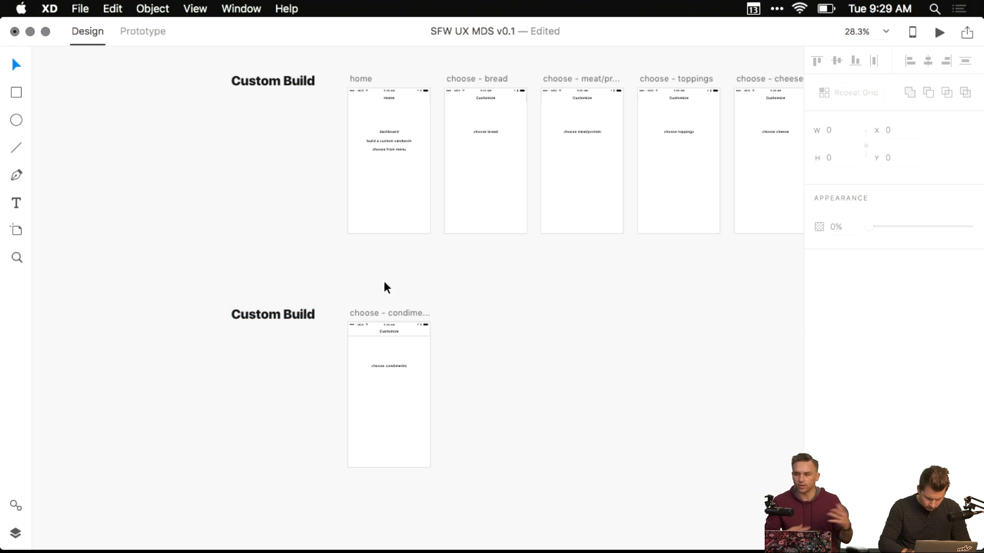
# - Change the duplicated label's text to "Post Sandwich"
pyautogui.hscroll(-2, 383, 283)
pyautogui.doubleClick(324, 321)
pyautogui.press('super+a')
pyautogui.write('Pre')
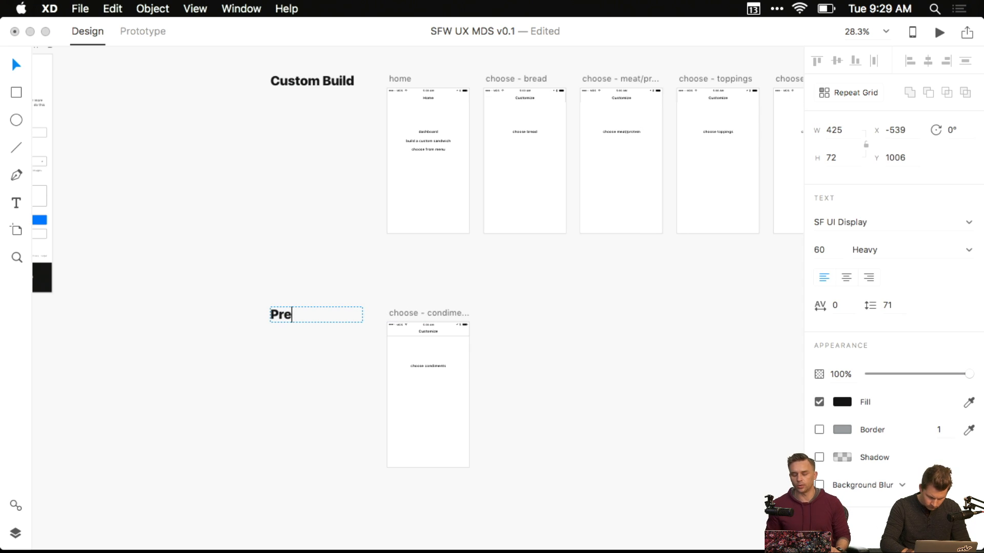
pyautogui.write('t S')
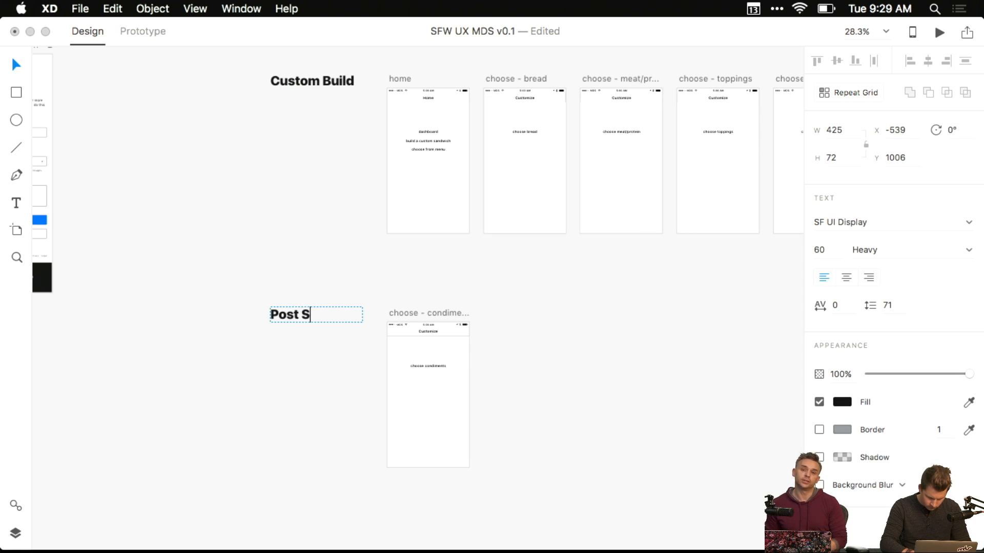
pyautogui.write('andwich')
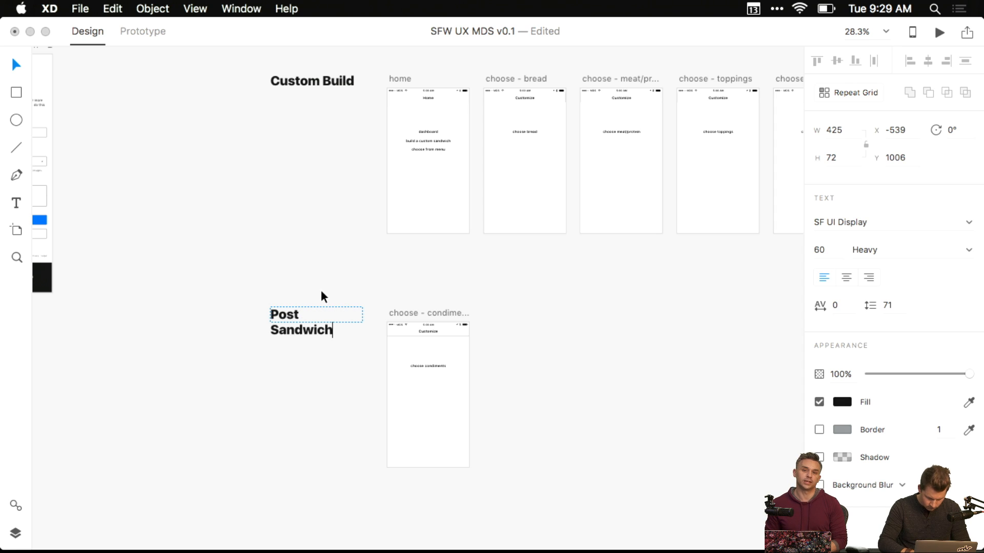
pyautogui.press('Escape')
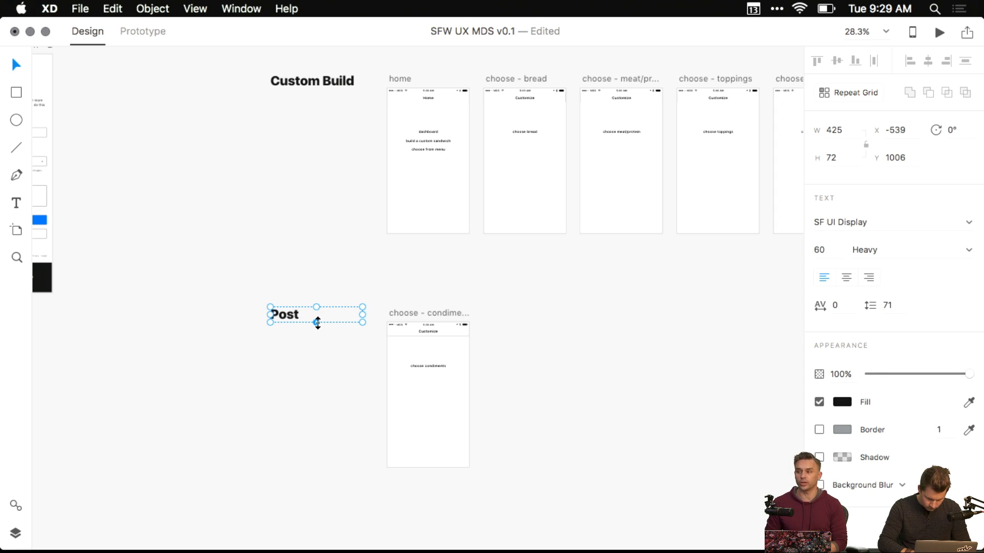
# - Enlarge the "Post Sandwich" text box to about 151 high and move it down to Y 1078, level with the artboard's top edge
pyautogui.moveTo(318, 323); pyautogui.dragTo(301, 339)
pyautogui.click(334, 201)
pyautogui.click(300, 315)
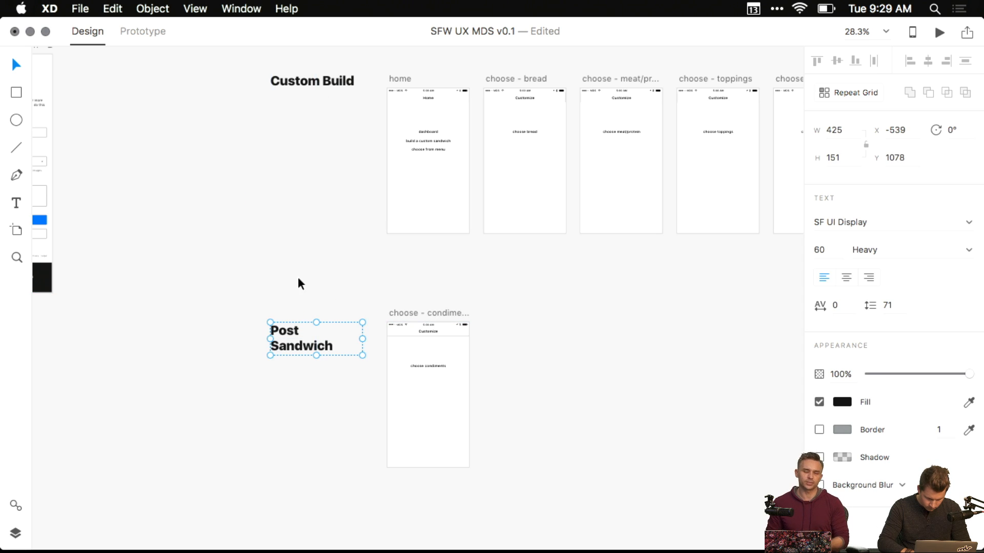
# - Resize the "Custom Build" text box to about 334 by 149 so its text wraps onto two lines
pyautogui.click(322, 93)
pyautogui.click(336, 84)
pyautogui.moveTo(361, 87); pyautogui.dragTo(340, 103)
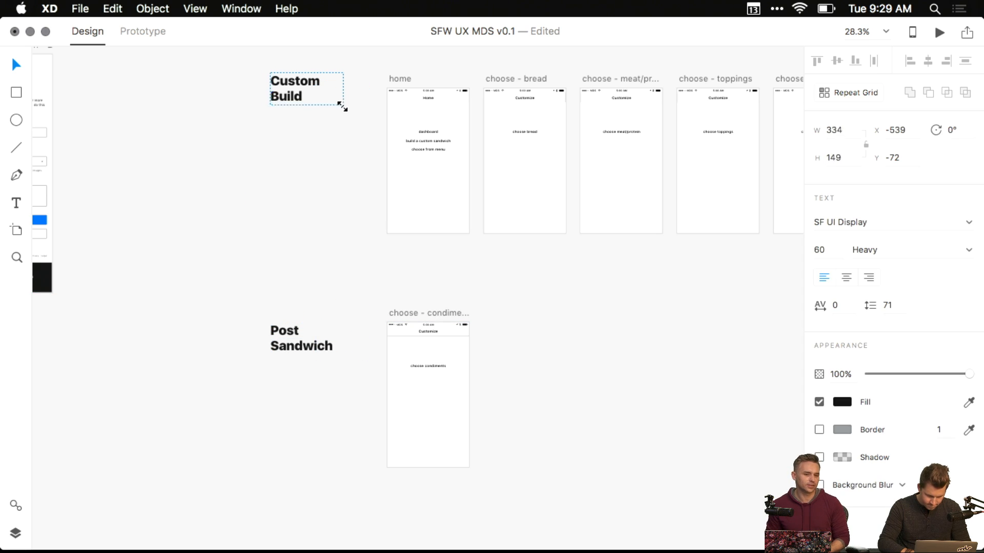
# - Narrow the "Custom Build" and "Post Sandwich" labels together and move them closer to the artboards, to X -453
pyautogui.moveTo(196, 90); pyautogui.dragTo(354, 330)
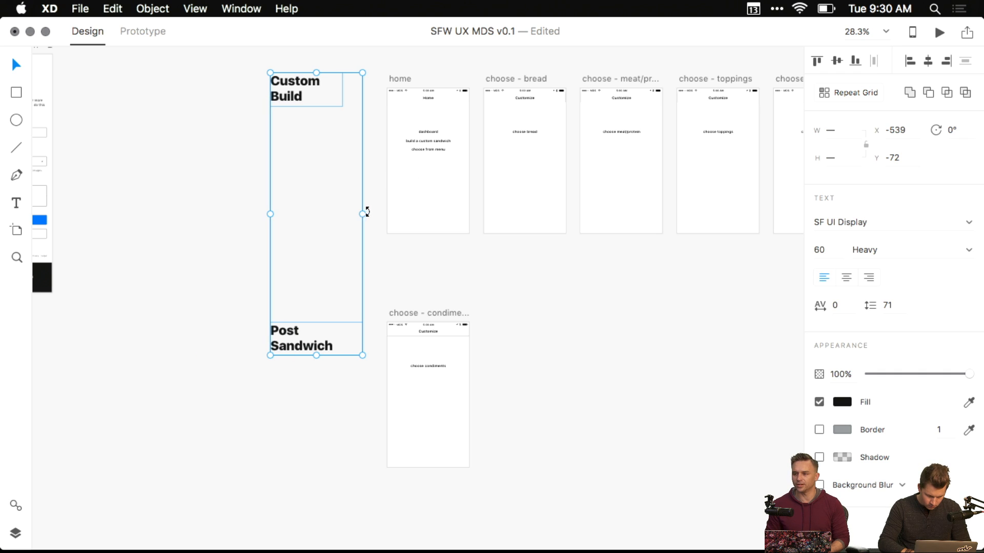
pyautogui.moveTo(367, 212); pyautogui.dragTo(353, 214)
pyautogui.moveTo(288, 86); pyautogui.dragTo(303, 87)
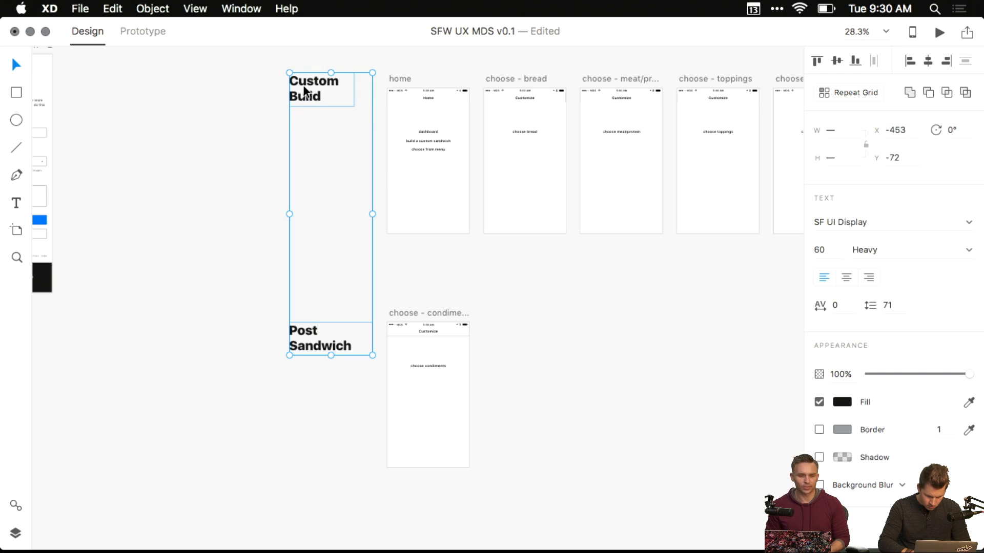
pyautogui.click(304, 236)
# - Review the "Custom Build" row of artboards and the "Post Sandwich" row below it
pyautogui.moveTo(496, 287); pyautogui.dragTo(296, 315)
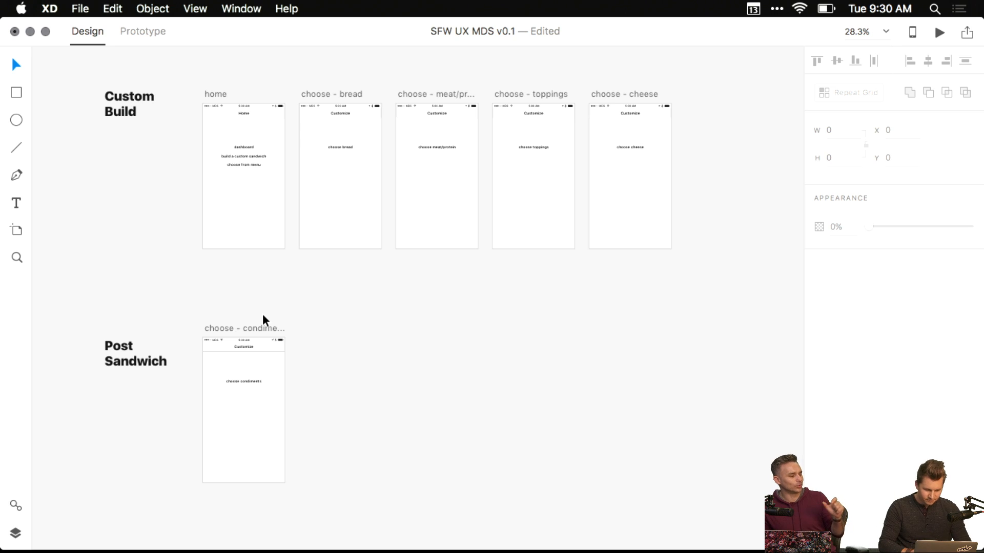
pyautogui.moveTo(262, 314); pyautogui.dragTo(322, 295)
pyautogui.click(232, 349)
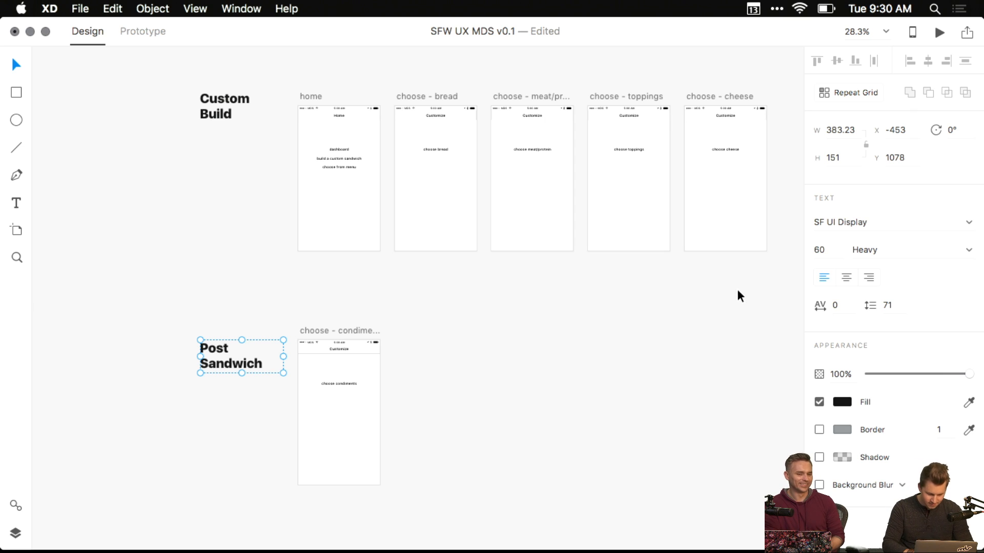
pyautogui.moveTo(588, 329); pyautogui.dragTo(582, 321)
pyautogui.moveTo(436, 307); pyautogui.dragTo(413, 313)
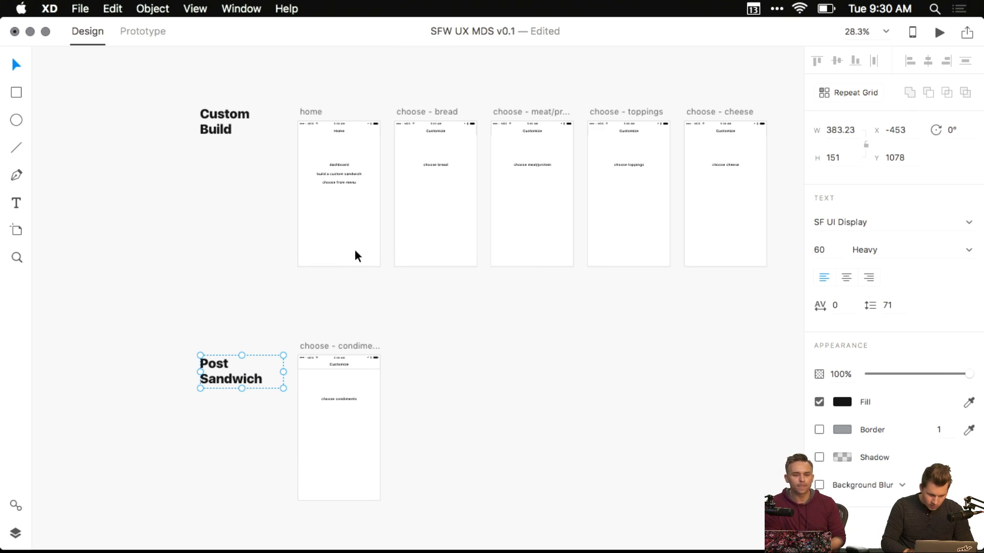
pyautogui.moveTo(286, 210); pyautogui.dragTo(254, 212)
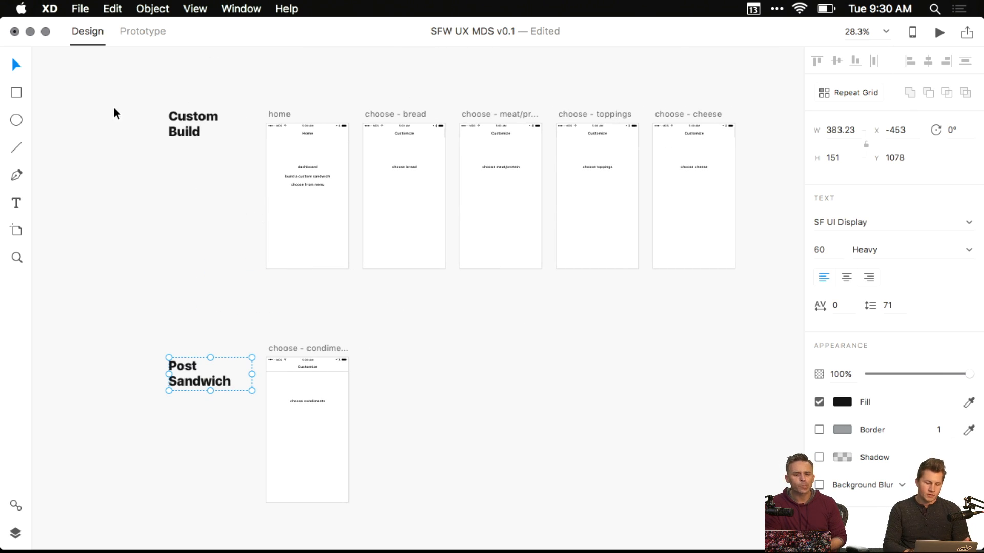
pyautogui.moveTo(114, 109); pyautogui.dragTo(819, 284)
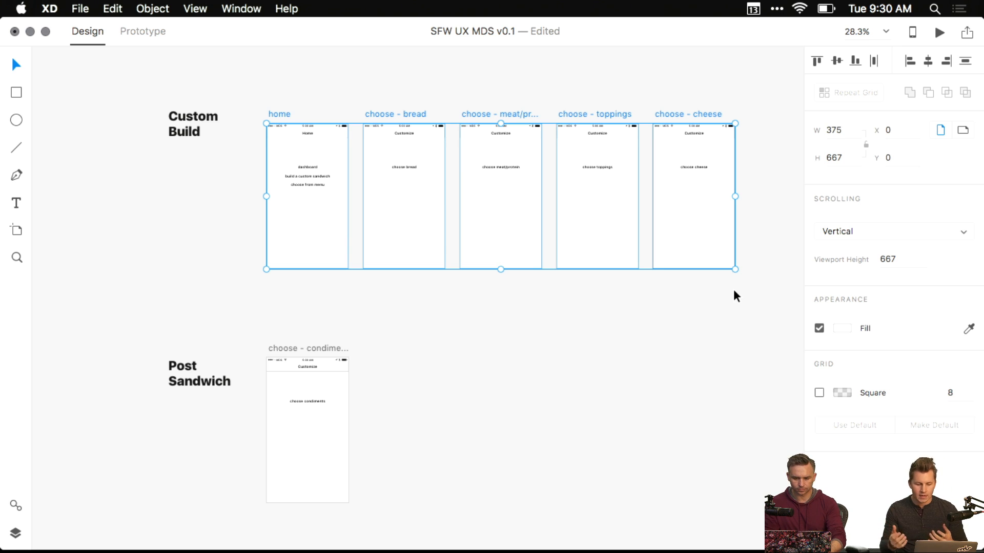
pyautogui.click(715, 291)
pyautogui.hscroll(-2, 428, 257)
pyautogui.scroll(1, 428, 257)
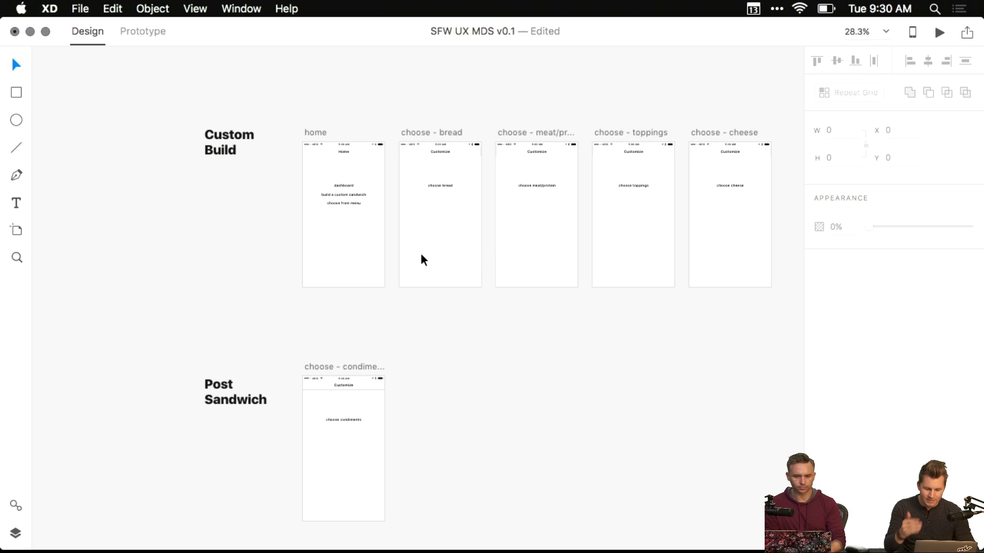
pyautogui.moveTo(340, 201); pyautogui.dragTo(425, 226)
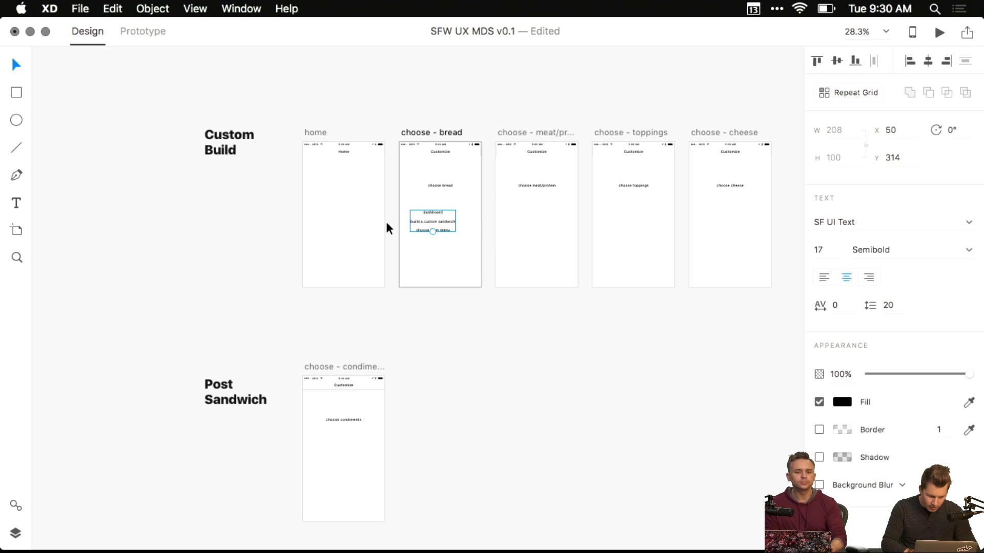
pyautogui.press('super+z')
pyautogui.scroll(10, 341, 193)
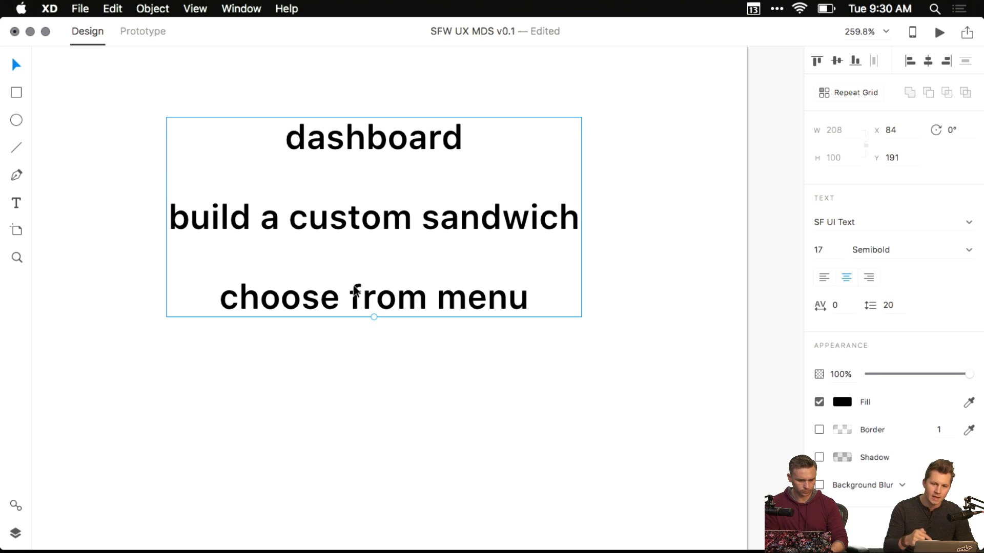
pyautogui.scroll(-5, 354, 291)
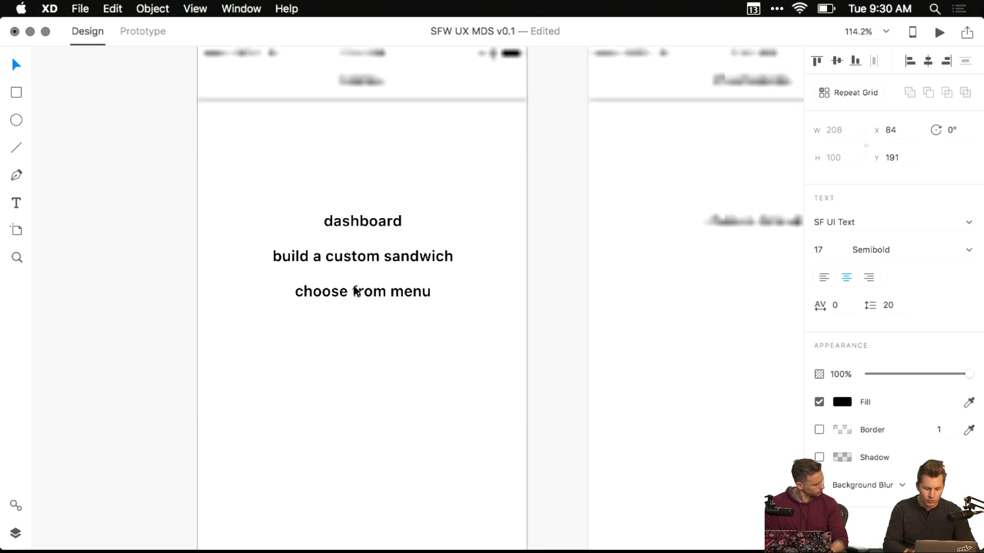
# - Review the "Post Sandwich" label and its "choose - condiments" artboard in relation to the row above
pyautogui.moveTo(361, 396); pyautogui.dragTo(308, 229)
pyautogui.scroll(-5, 350, 362)
pyautogui.scroll(-5, 308, 229)
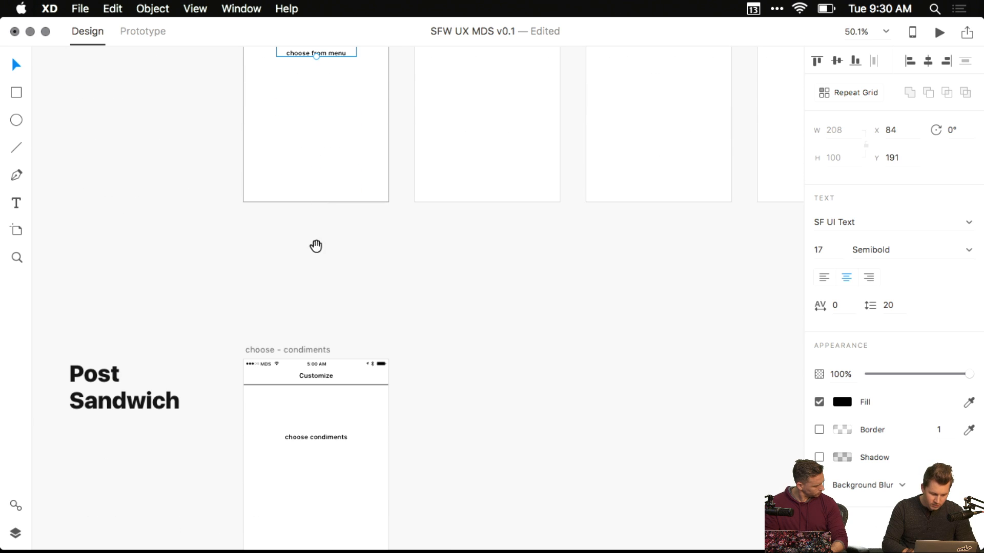
pyautogui.moveTo(74, 309); pyautogui.dragTo(173, 504)
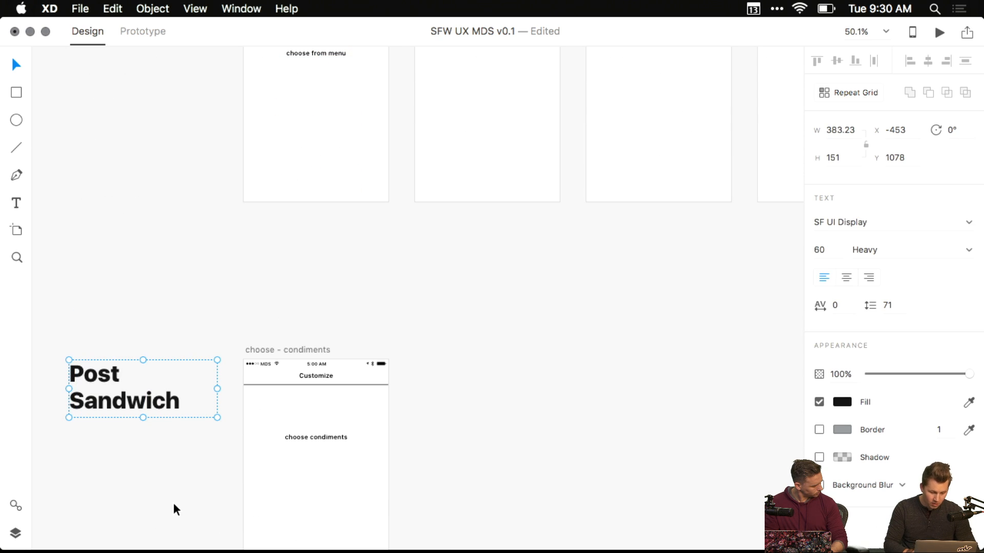
pyautogui.scroll(-4, 369, 292)
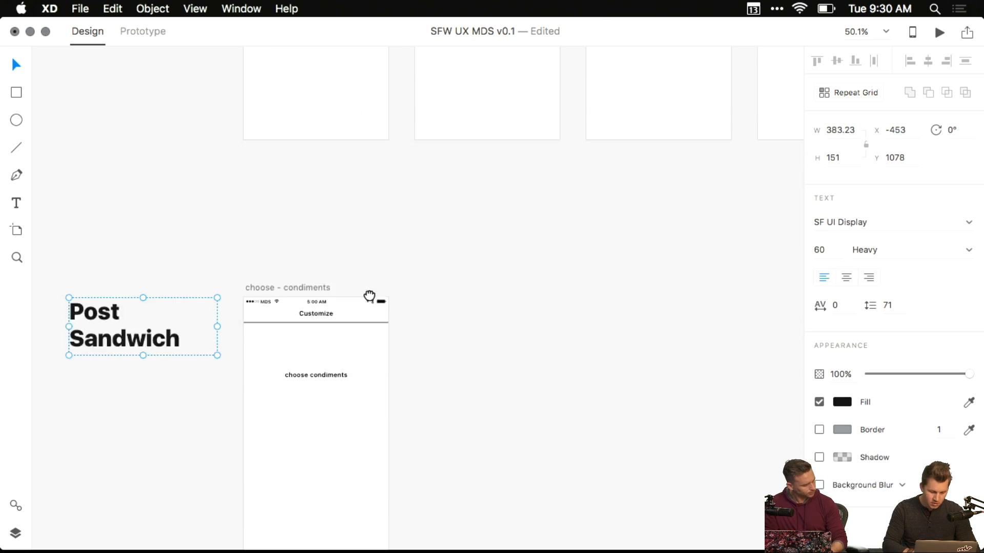
pyautogui.scroll(5, 368, 271)
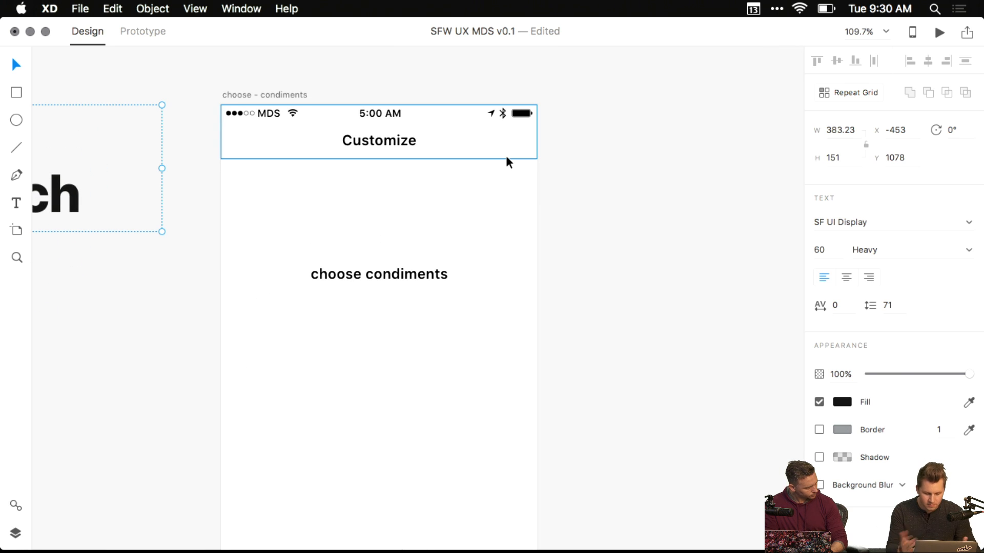
pyautogui.scroll(-5, 540, 216)
pyautogui.moveTo(459, 246); pyautogui.dragTo(272, 246)
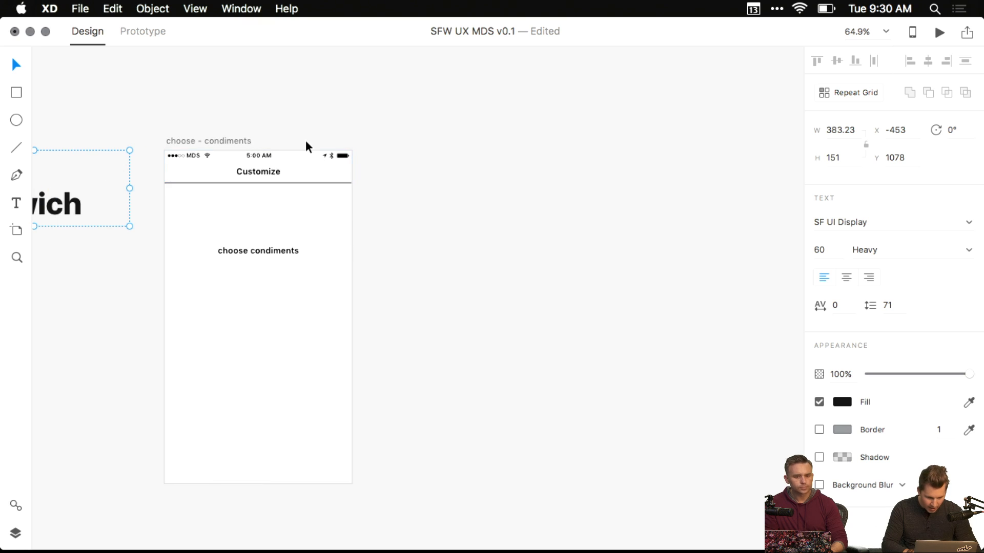
pyautogui.scroll(-3, 305, 141)
pyautogui.scroll(4, 333, 256)
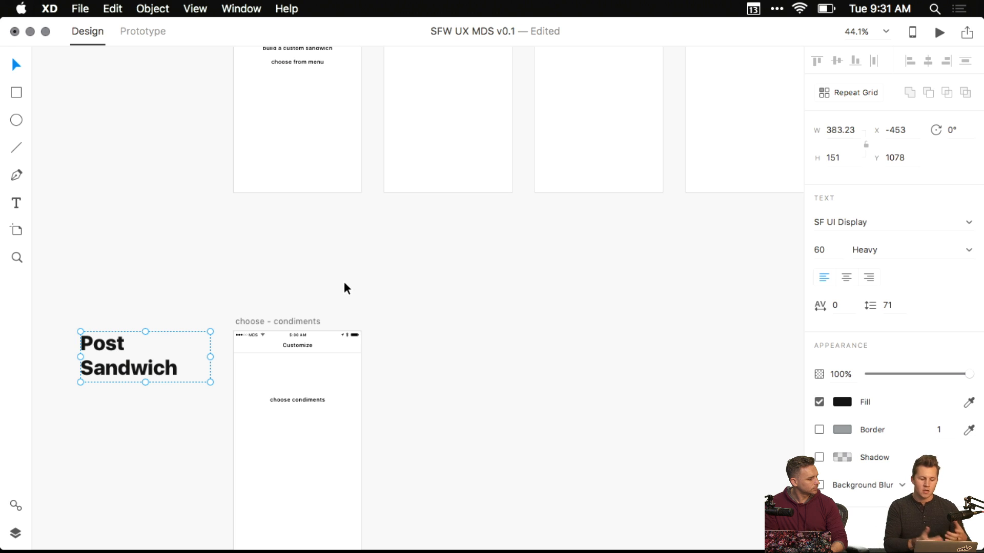
# - Duplicate the "choose - condiments" artboard alongside the original in the "Post Sandwich" row
pyautogui.moveTo(344, 287); pyautogui.dragTo(338, 171)
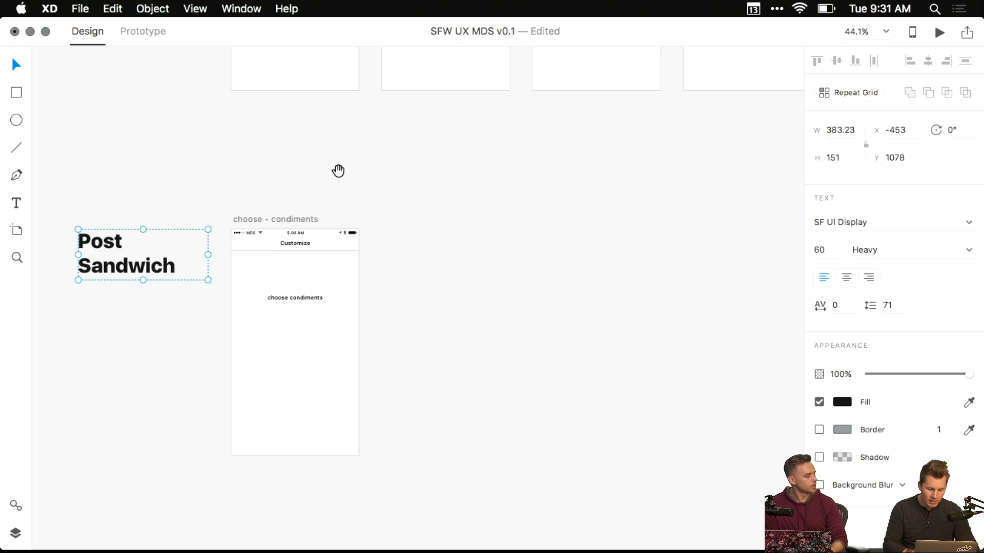
pyautogui.click(290, 212)
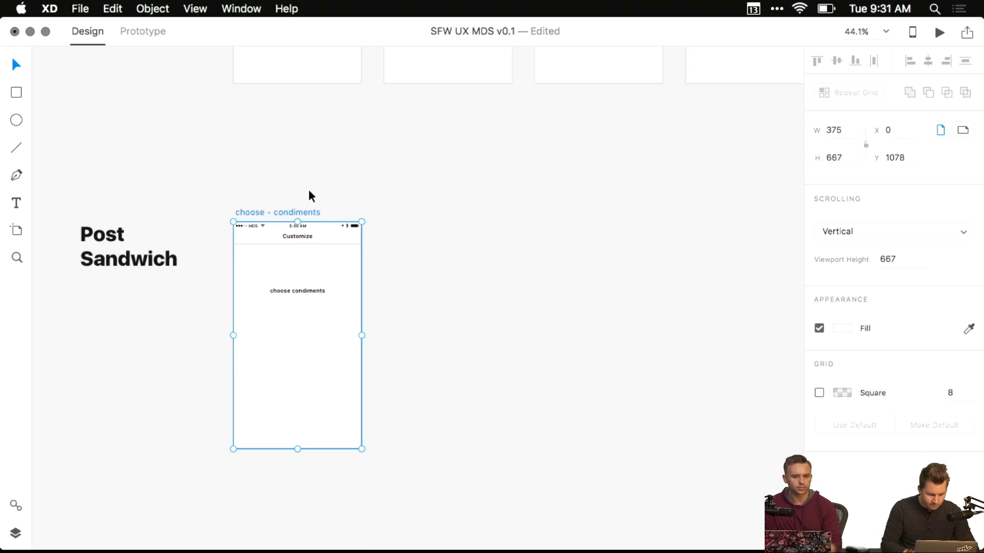
pyautogui.press('super+d')
pyautogui.scroll(5, 420, 231)
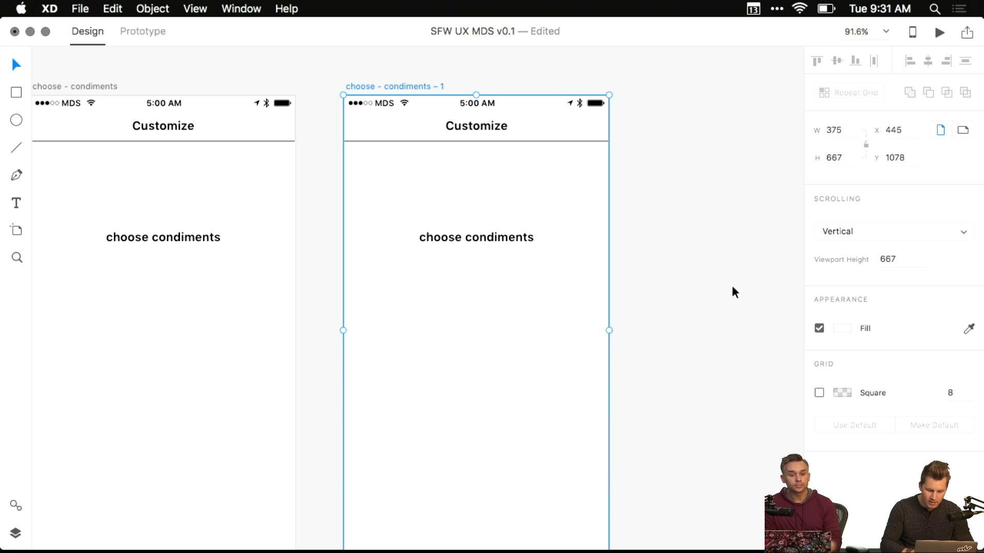
# - Replace the "choose condiments" text on the duplicated artboard with "add ons?" and "drink" on a separate line below
pyautogui.hscroll(3, 666, 266)
pyautogui.click(406, 220)
pyautogui.doubleClick(406, 218)
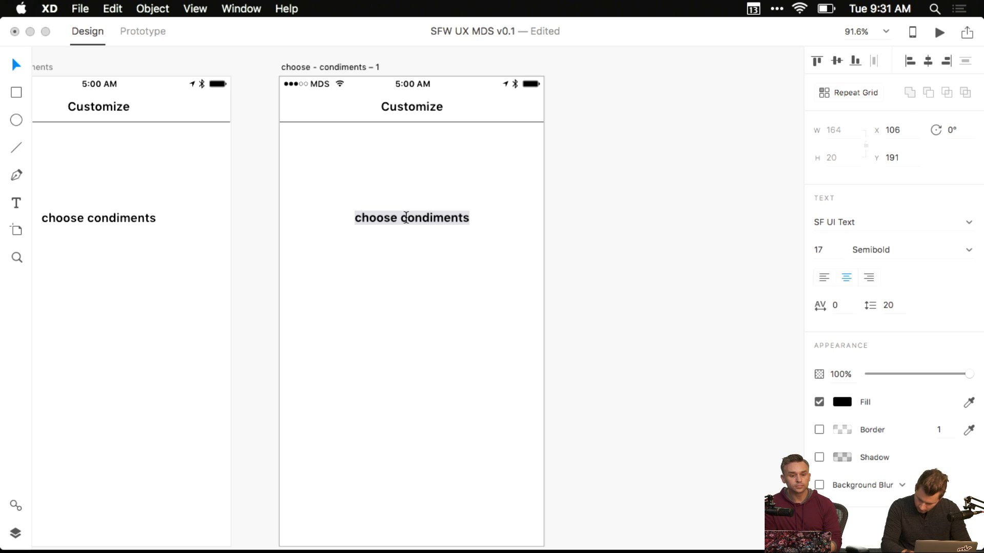
pyautogui.write('add ons?')
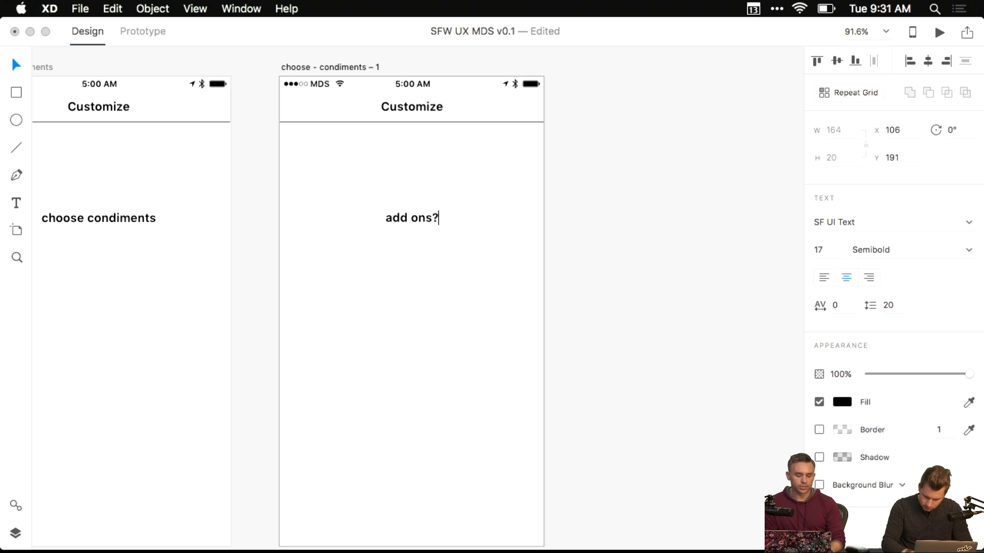
pyautogui.press('Return')
pyautogui.write('drin')
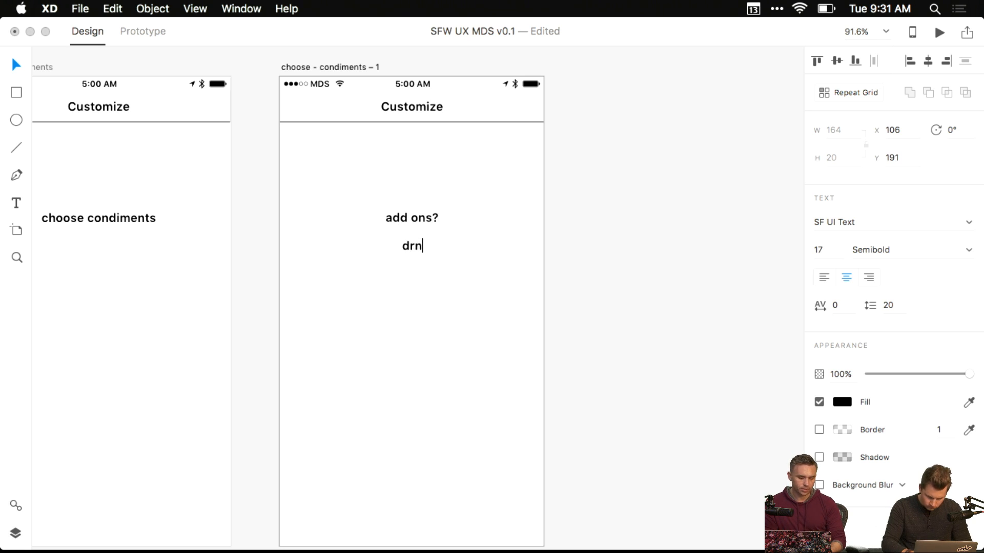
pyautogui.press('super+y')
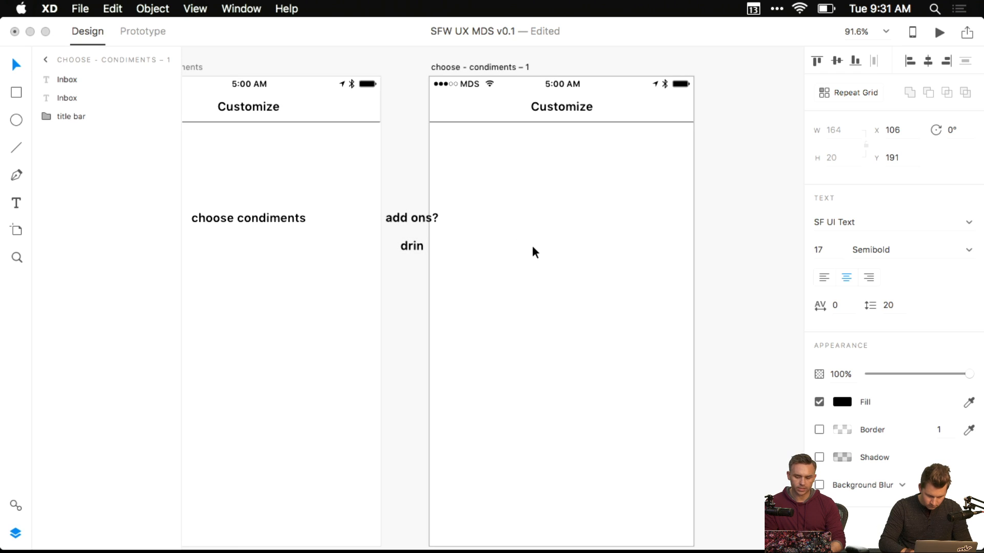
pyautogui.press('Escape')
pyautogui.doubleClick(570, 246)
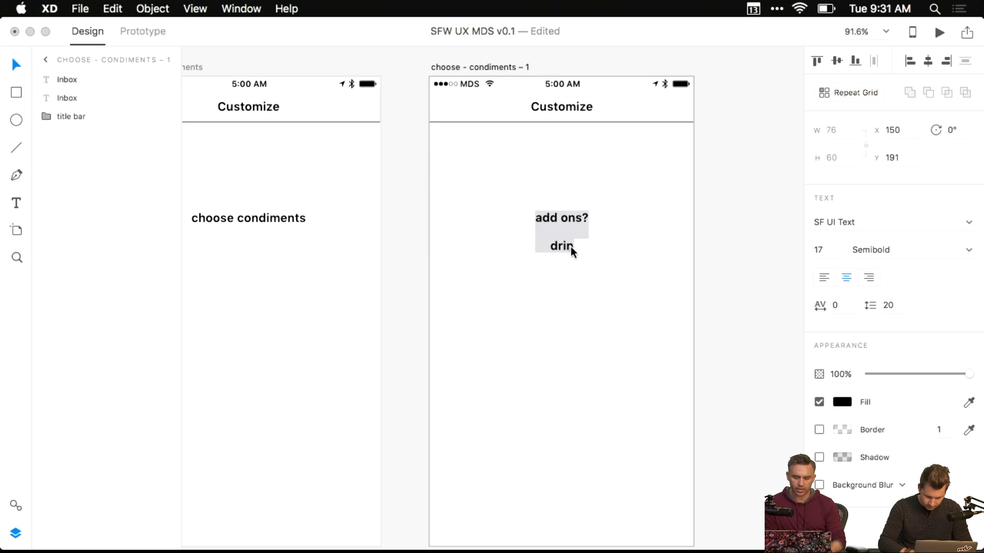
pyautogui.click(574, 247)
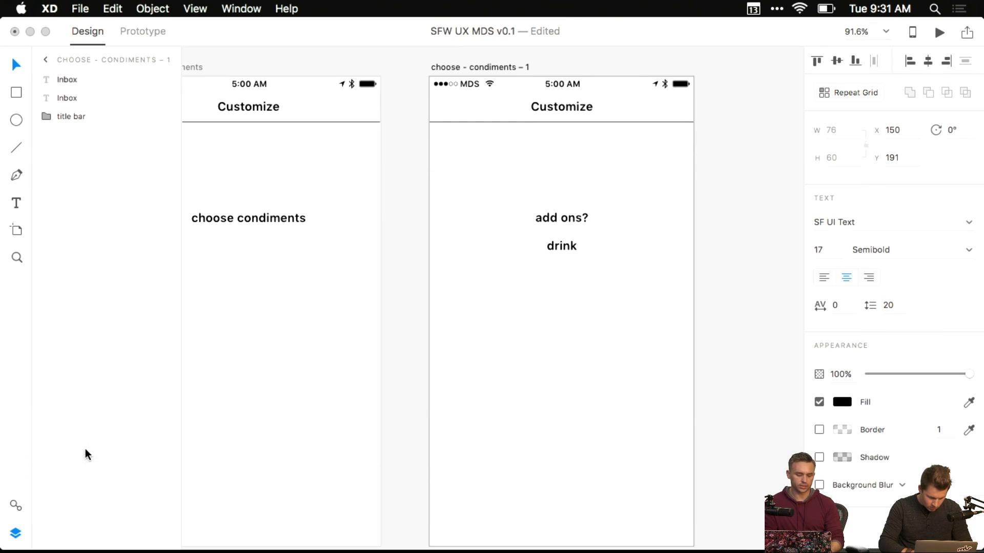
pyautogui.press('Escape')
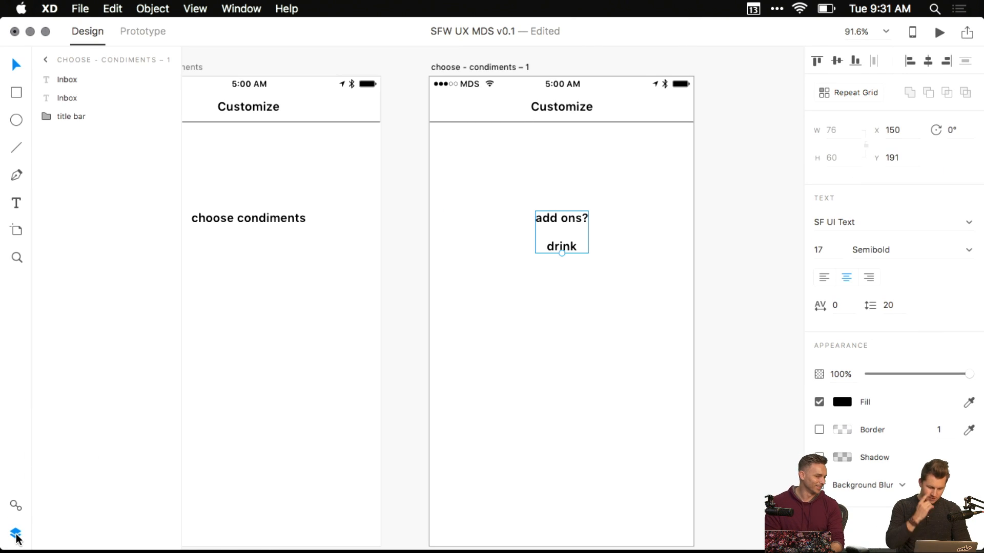
pyautogui.click(16, 534)
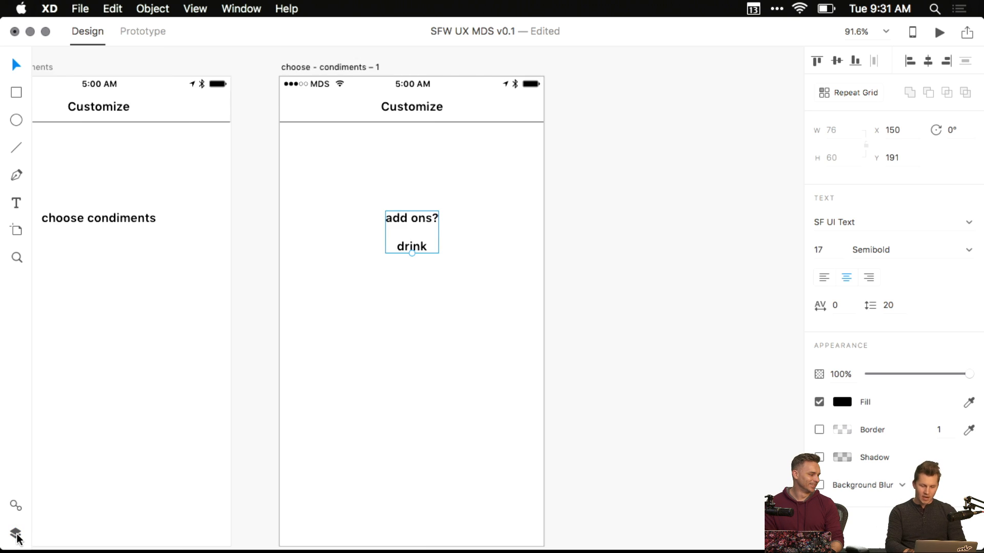
pyautogui.click(17, 536)
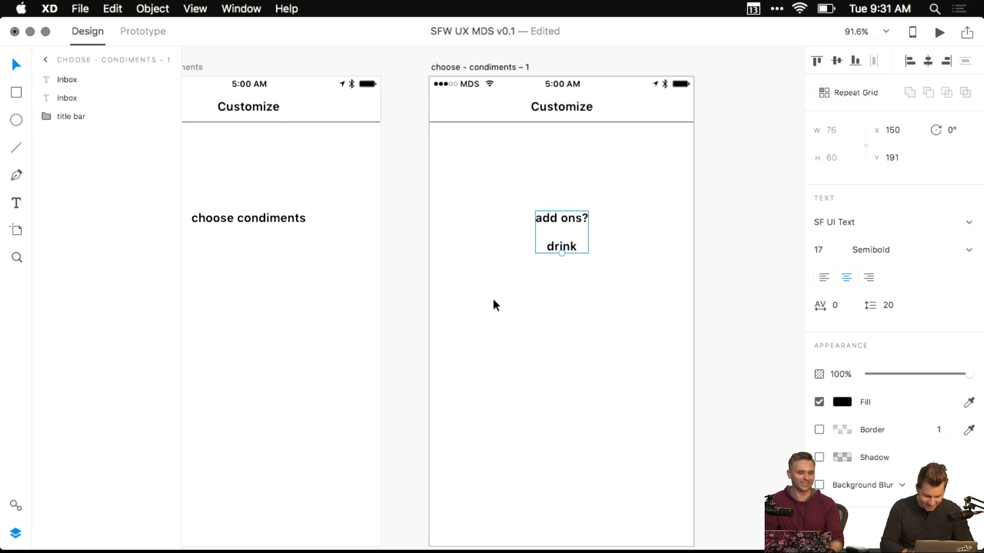
pyautogui.press('super+y')
pyautogui.press('super+y')
pyautogui.press('super+y')
pyautogui.press('super+y')
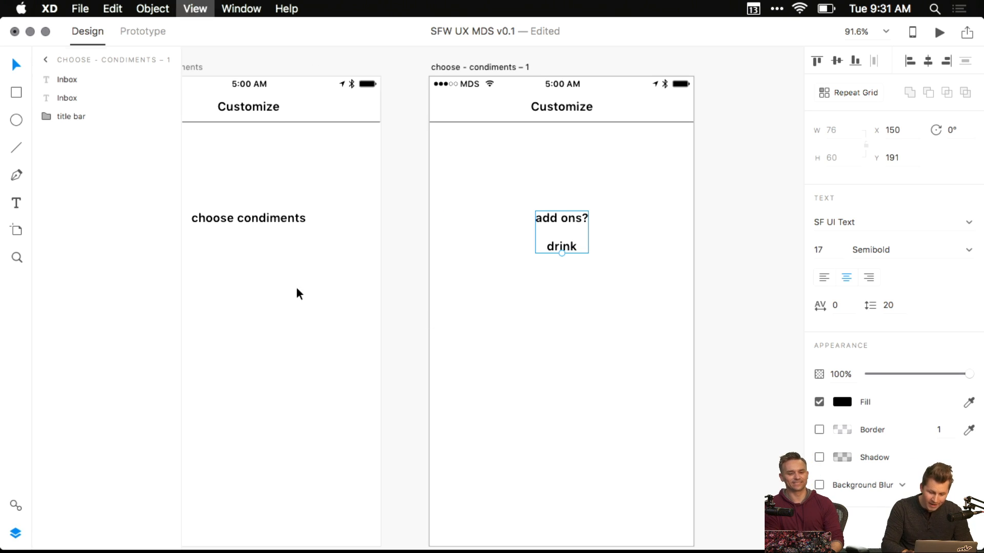
pyautogui.press('super+y')
pyautogui.press('super+y')
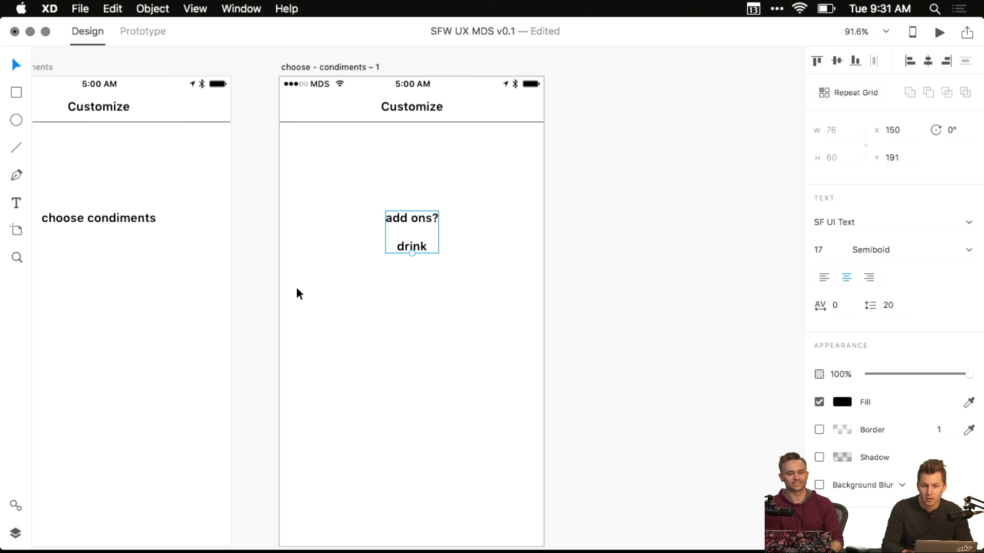
pyautogui.moveTo(403, 294); pyautogui.dragTo(343, 280)
pyautogui.press('super+y')
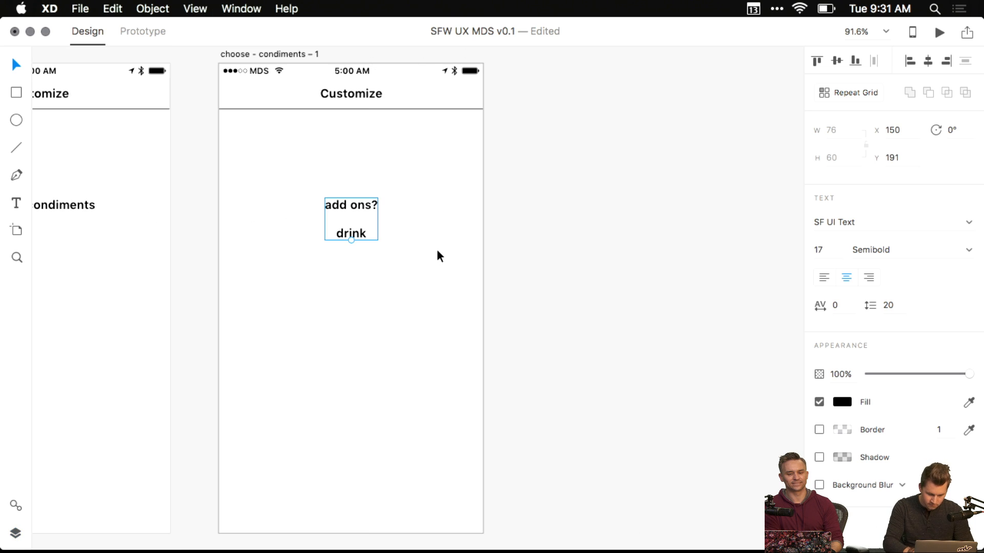
# - Change "drink" to "drinks" in the add-ons text and add "cookies", "power bar" and "coffee" as separate lines below it
pyautogui.doubleClick(366, 229)
pyautogui.click(364, 231)
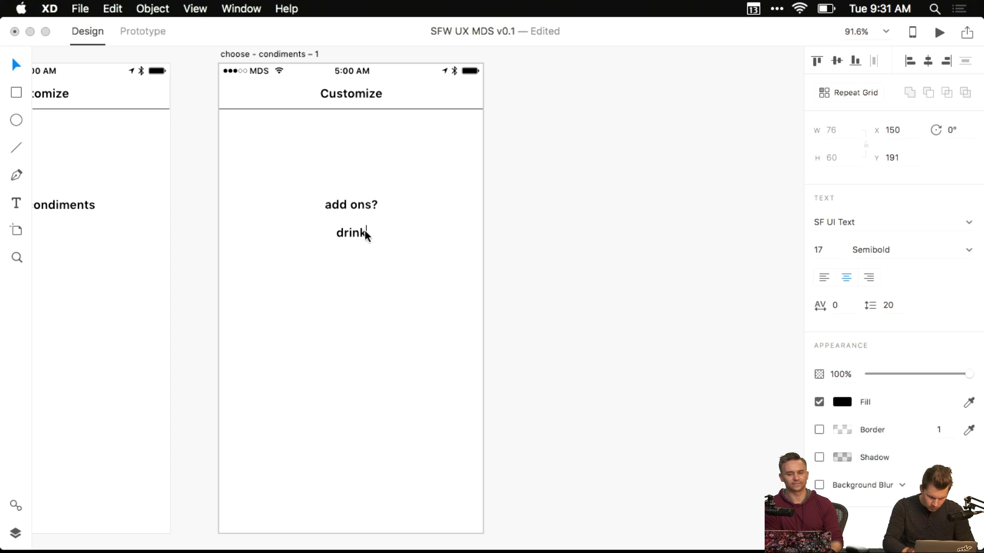
pyautogui.write('s ')
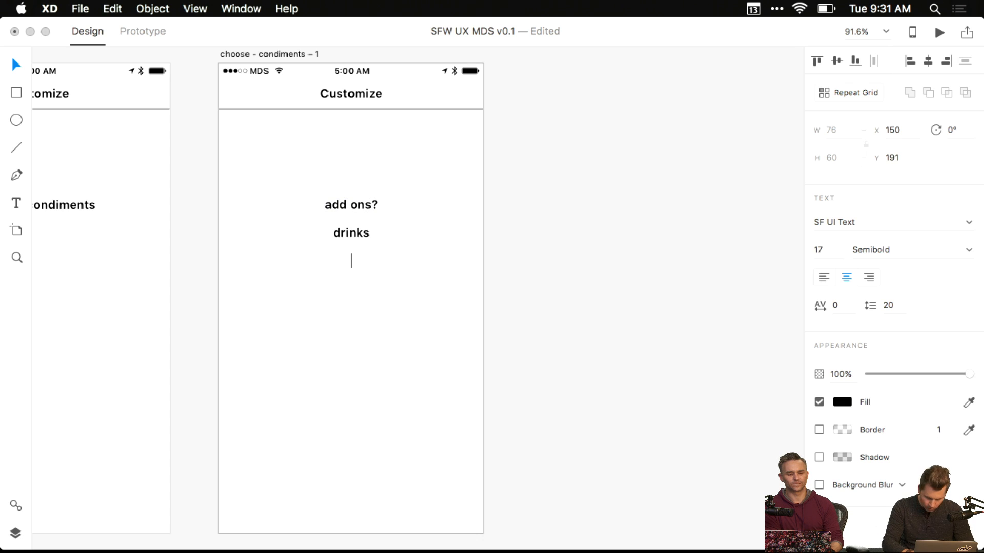
pyautogui.write('cookies ')
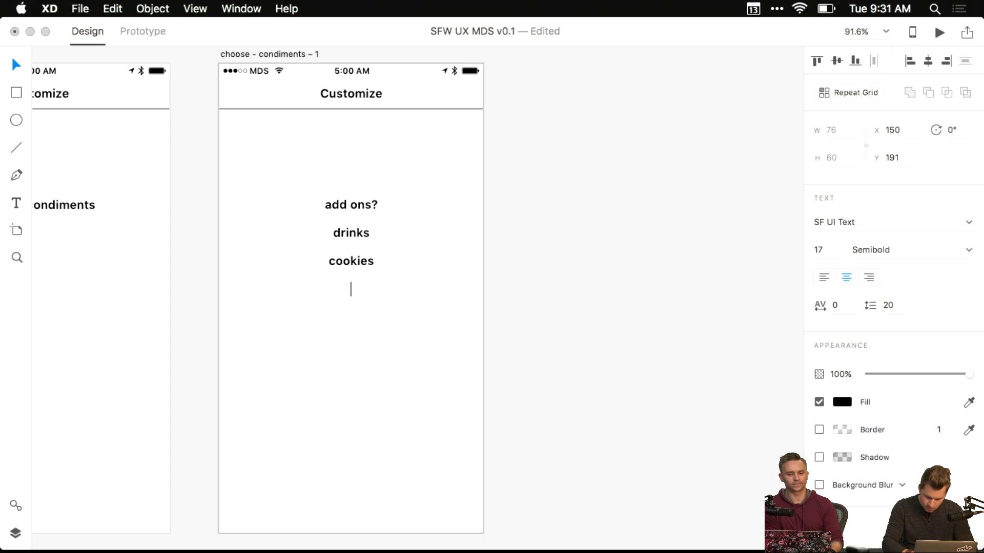
pyautogui.write('power bar')
pyautogui.press('Return')
pyautogui.write('co')
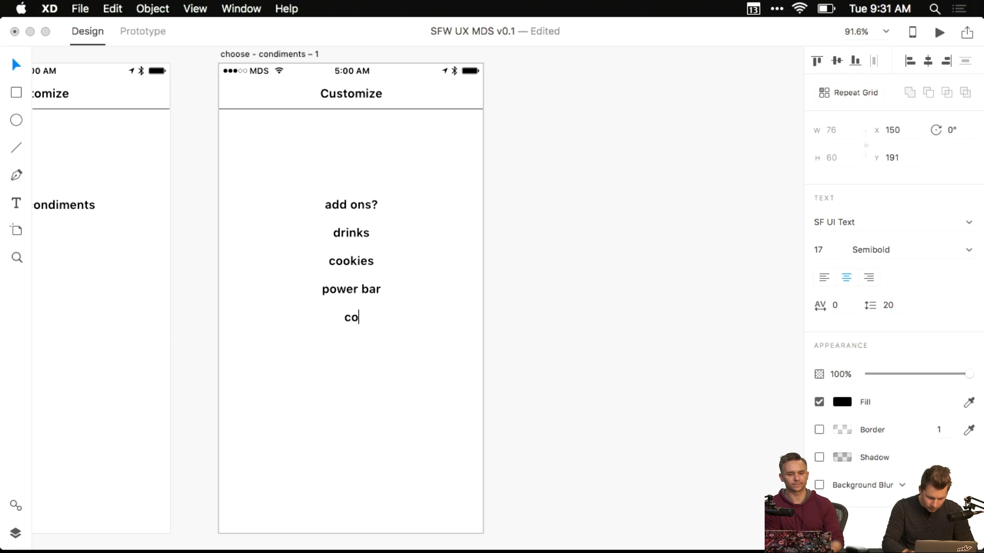
pyautogui.write('ffee')
pyautogui.press('Escape')
pyautogui.scroll(-3, 503, 229)
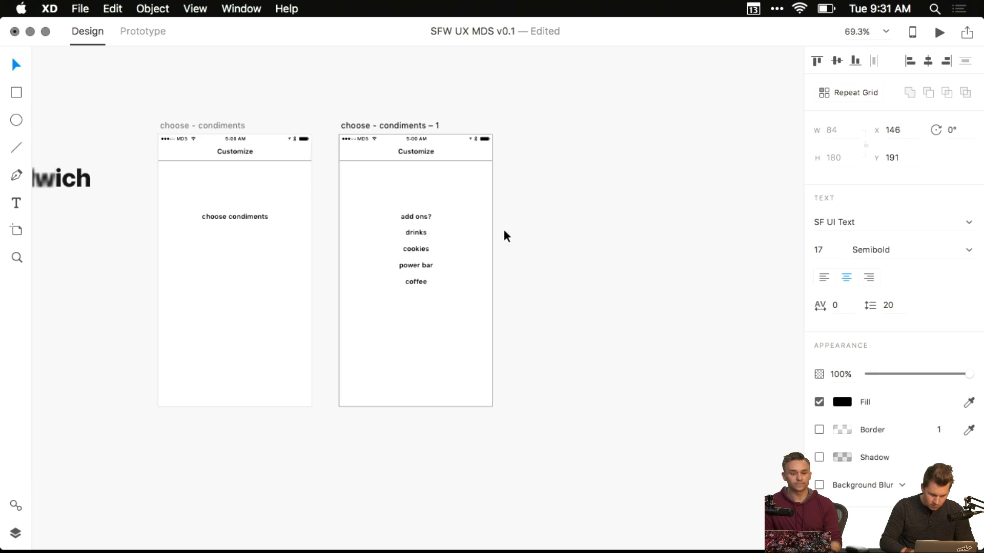
# - Change the title bar text of the "choose - condiments" artboard to "Condiments"
pyautogui.doubleClick(234, 152)
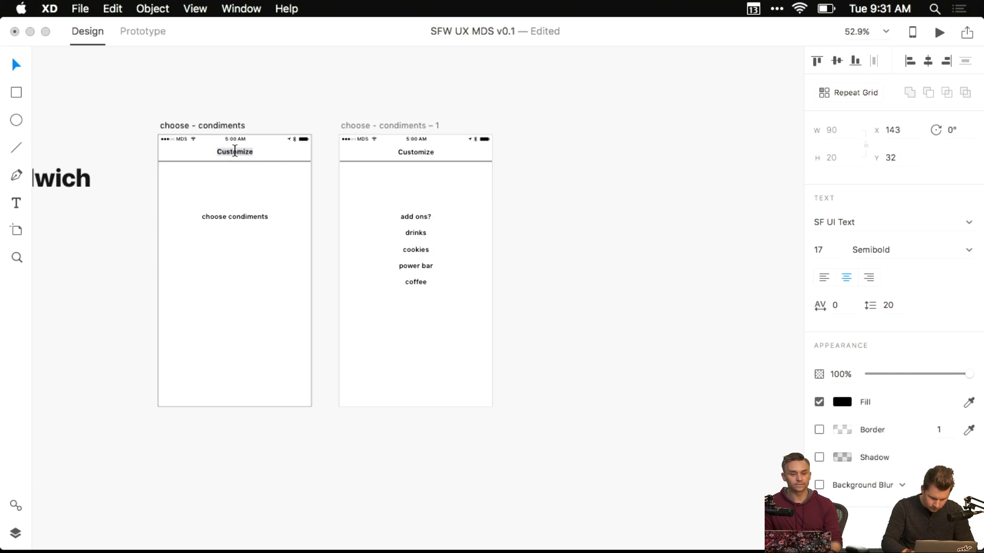
pyautogui.write('Condiments')
pyautogui.click(400, 191)
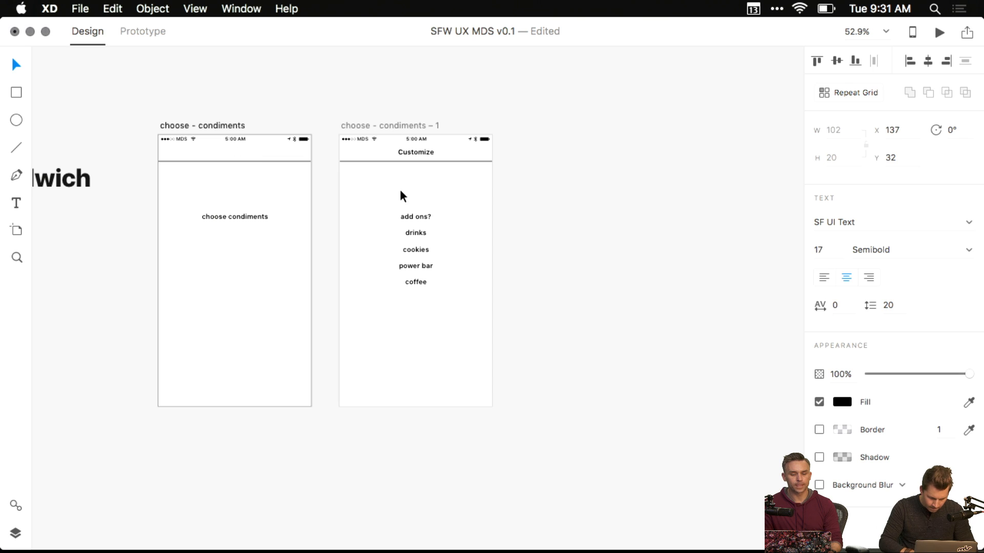
# - Change the title bar text of the duplicated add-ons artboard to "Add Ons"
pyautogui.doubleClick(414, 153)
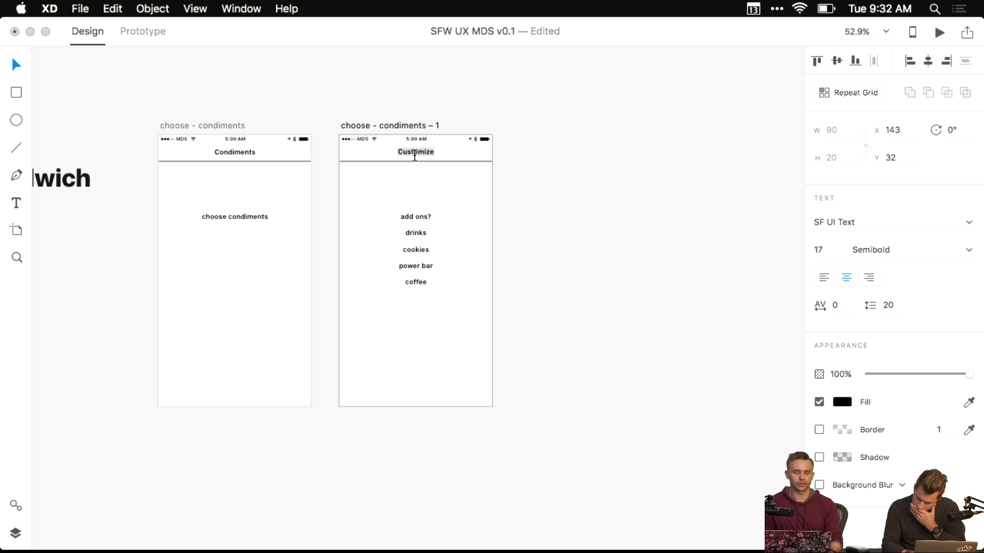
pyautogui.write('Add Ons')
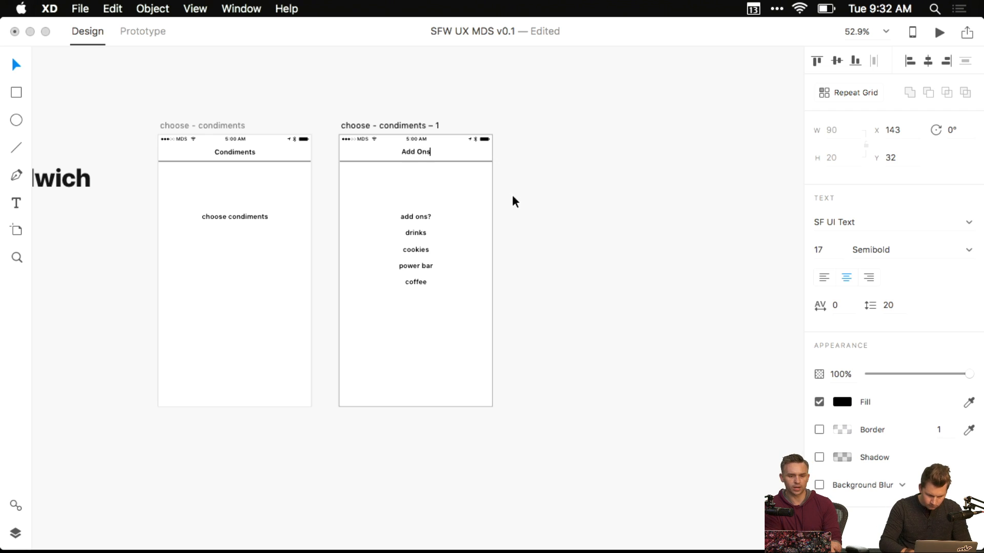
pyautogui.press('Escape')
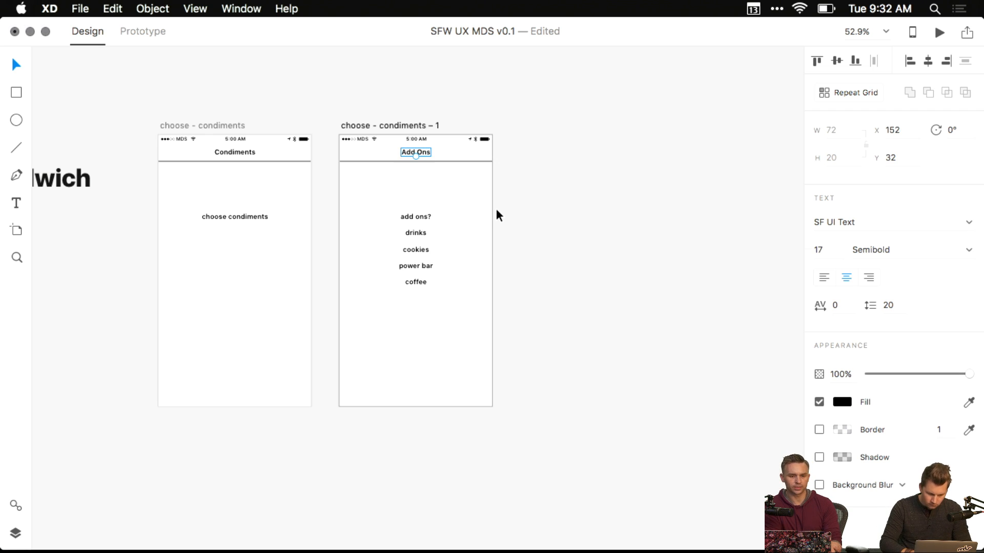
pyautogui.click(496, 210)
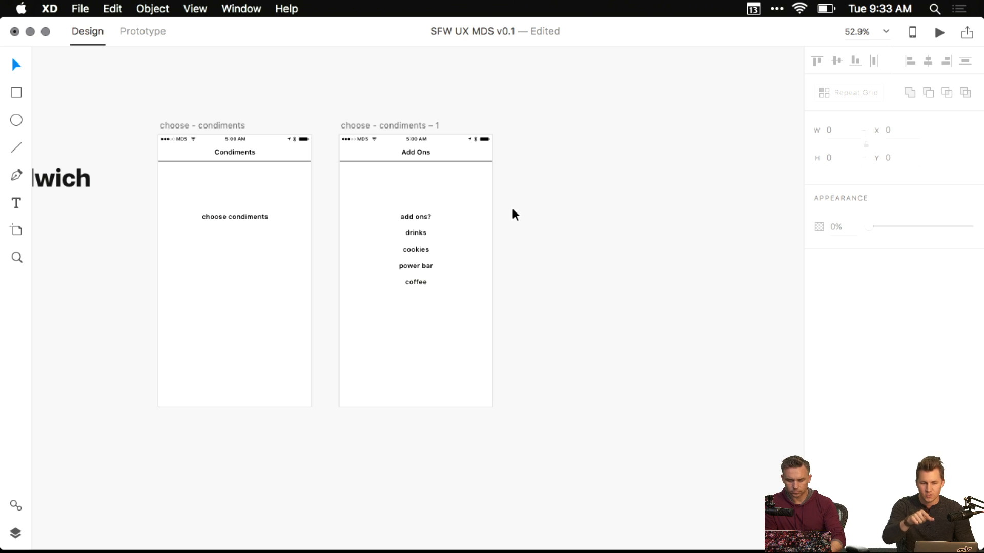
# - Rename the duplicated add-ons artboard as "choose - add ons"
pyautogui.scroll(5, 496, 227)
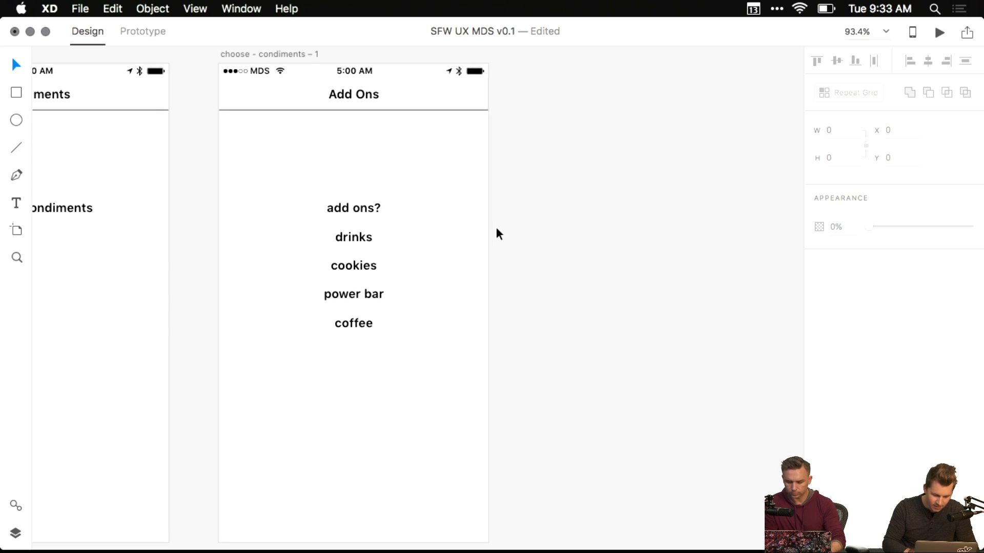
pyautogui.moveTo(496, 227); pyautogui.dragTo(557, 226)
pyautogui.scroll(-3, 598, 231)
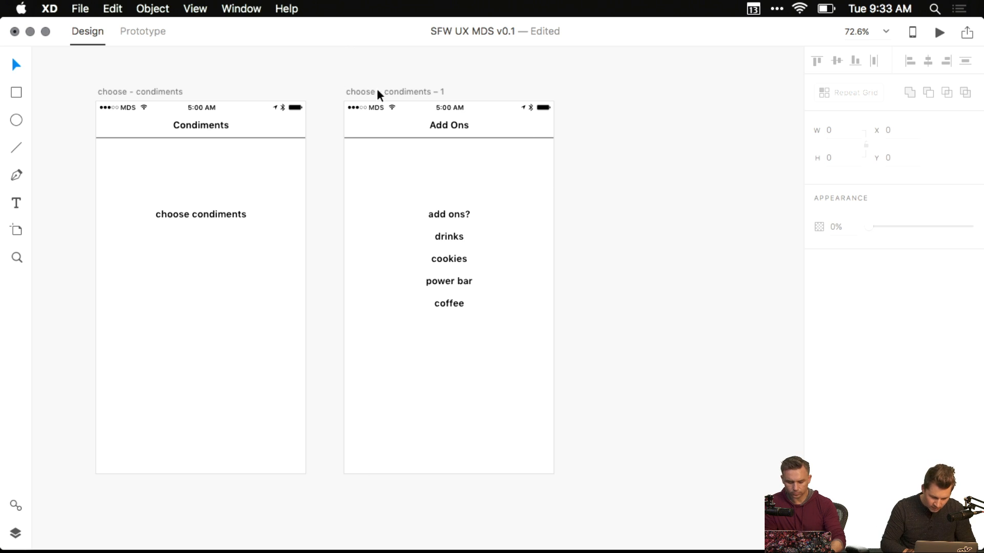
pyautogui.click(392, 93)
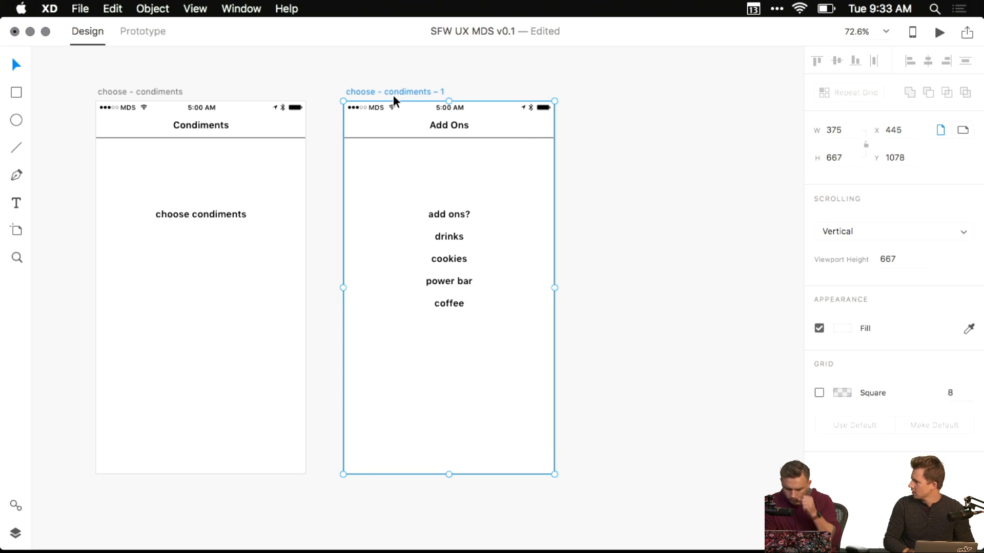
pyautogui.doubleClick(414, 92)
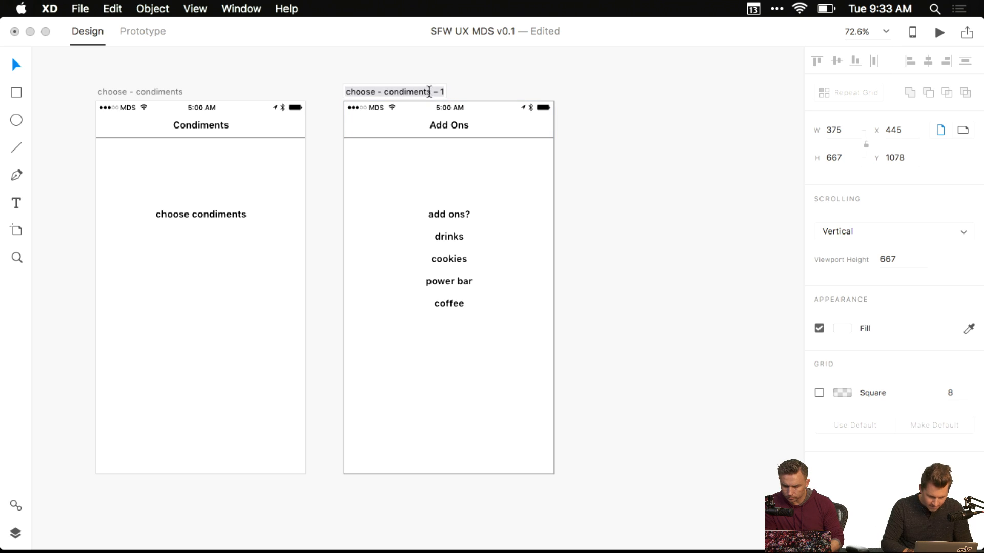
pyautogui.moveTo(431, 92); pyautogui.dragTo(488, 91)
pyautogui.press('BackSpace')
pyautogui.press('BackSpace')
pyautogui.press('BackSpace')
pyautogui.press('BackSpace')
pyautogui.press('BackSpace')
pyautogui.press('BackSpace')
pyautogui.press('BackSpace')
pyautogui.press('BackSpace')
pyautogui.press('BackSpace')
pyautogui.press('BackSpace')
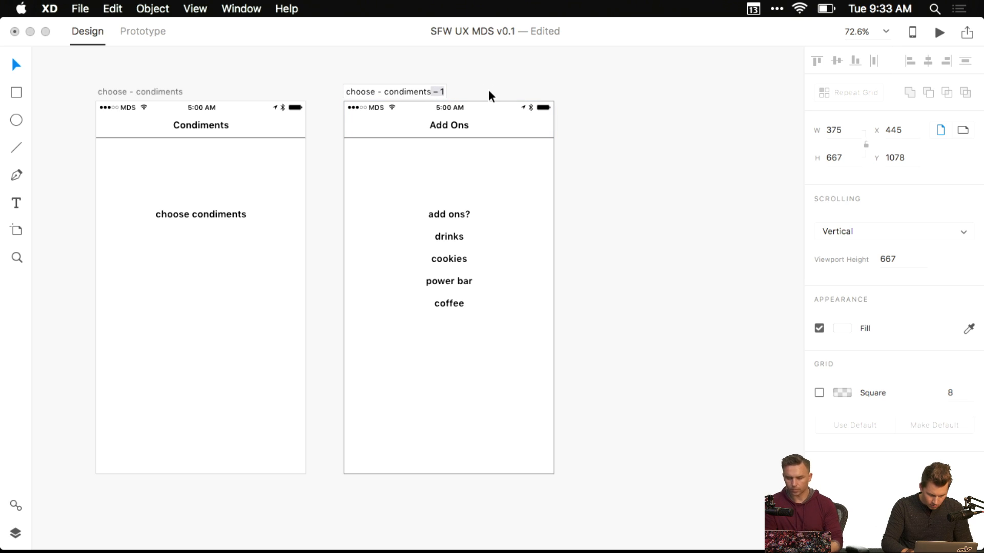
pyautogui.press('BackSpace')
pyautogui.write('add ons')
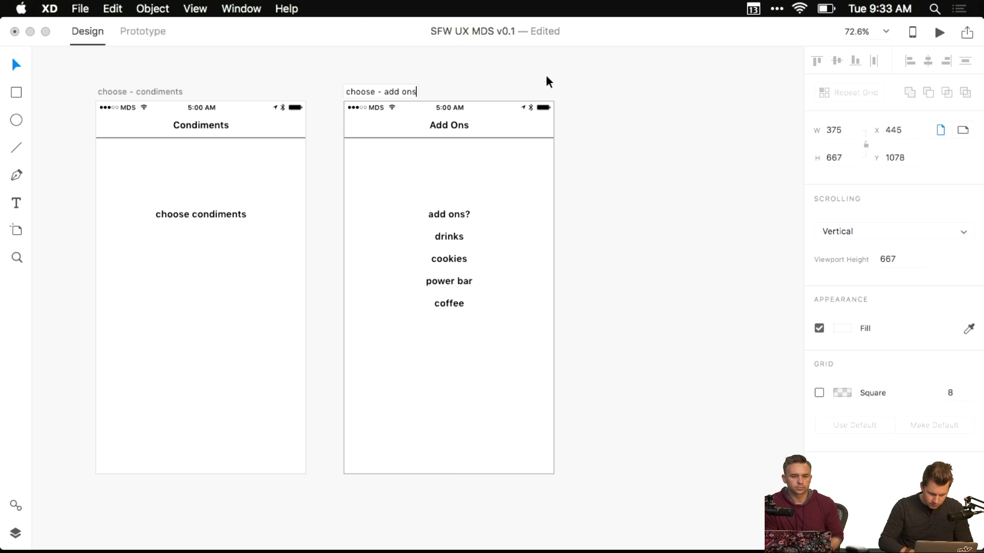
pyautogui.press('Return')
# - Duplicate the "choose - add ons" artboard and rename the copy as "address / map"
pyautogui.hscroll(3, 430, 74)
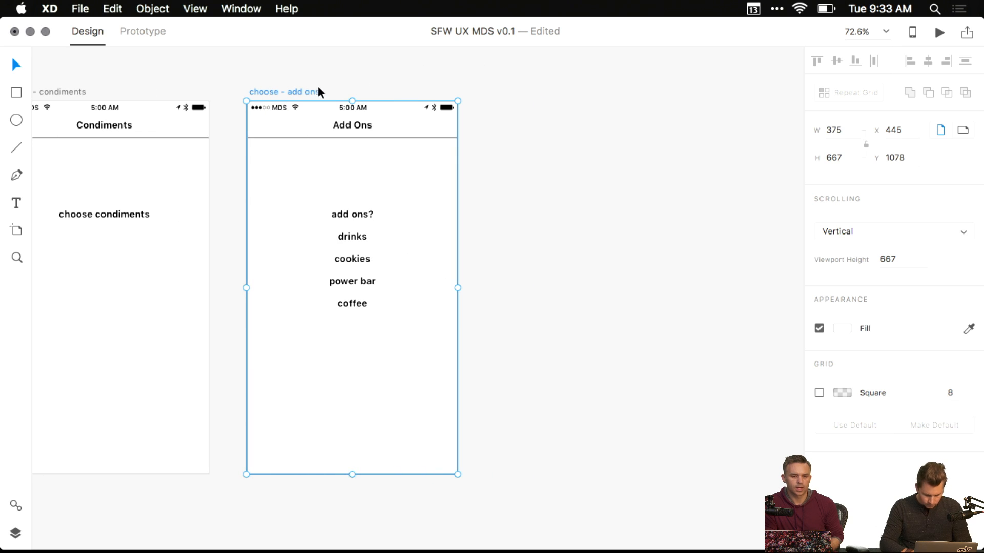
pyautogui.press('super+d')
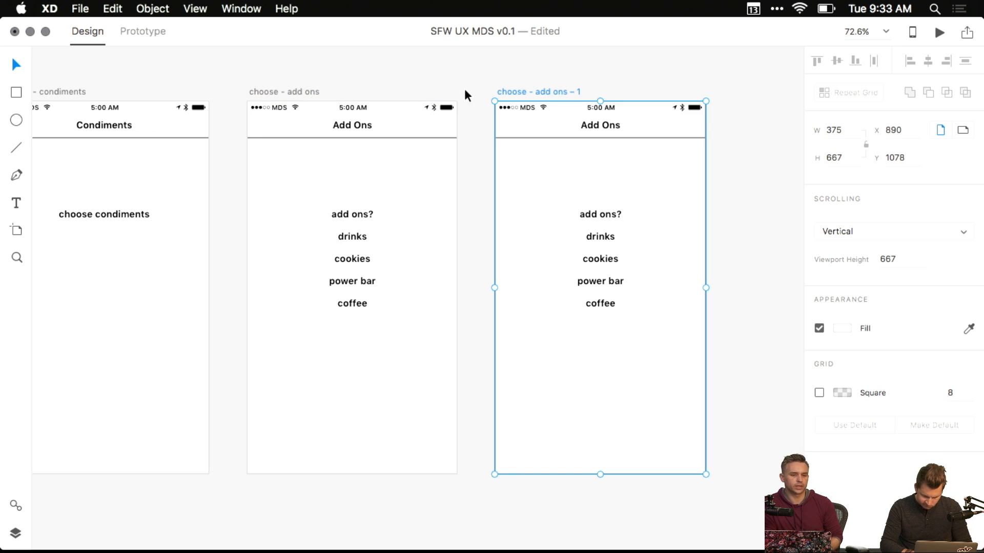
pyautogui.doubleClick(531, 91)
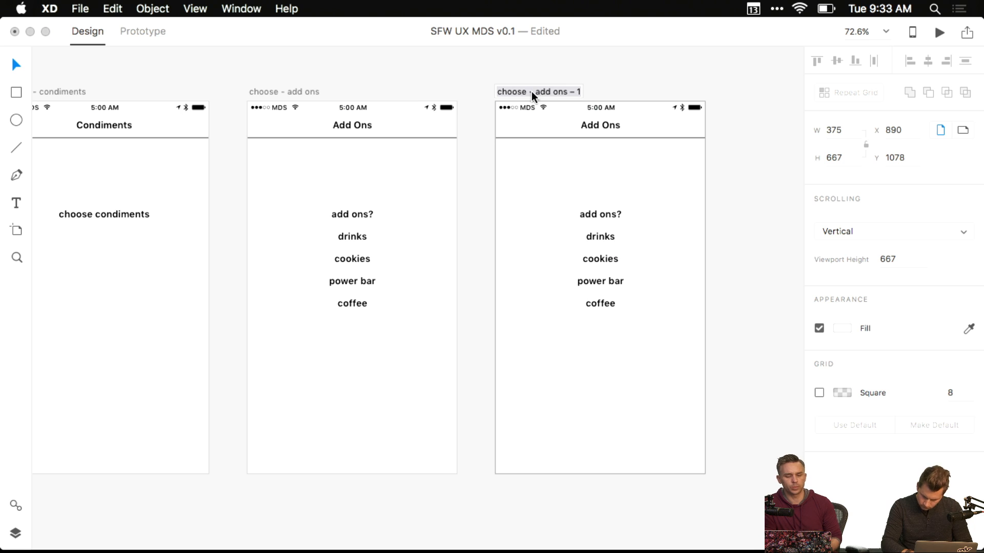
pyautogui.write('address')
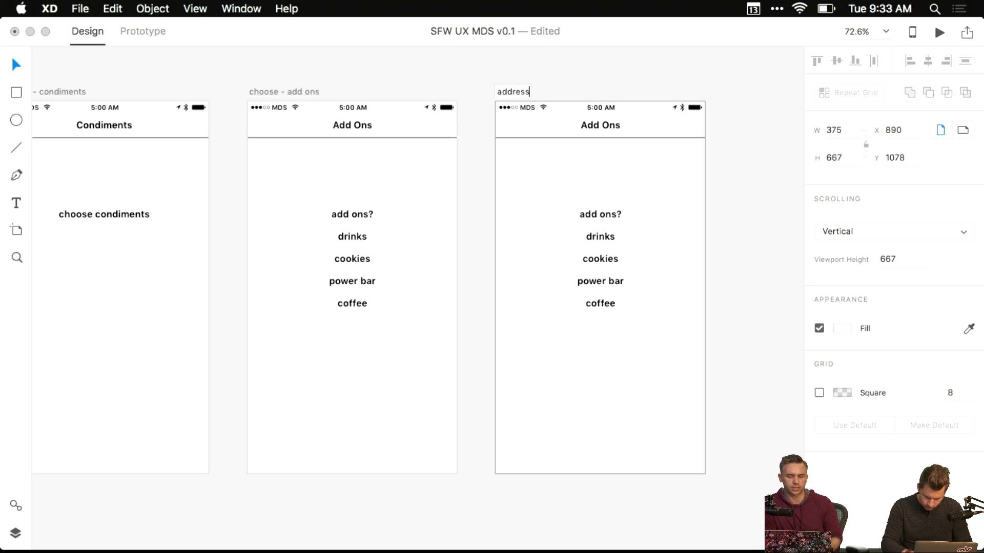
pyautogui.write(' / map')
pyautogui.press('Return')
# - Place a copy of the "choose - condiments" artboard directly below the Post Sandwich row to start a new row
pyautogui.moveTo(624, 92); pyautogui.dragTo(470, 88)
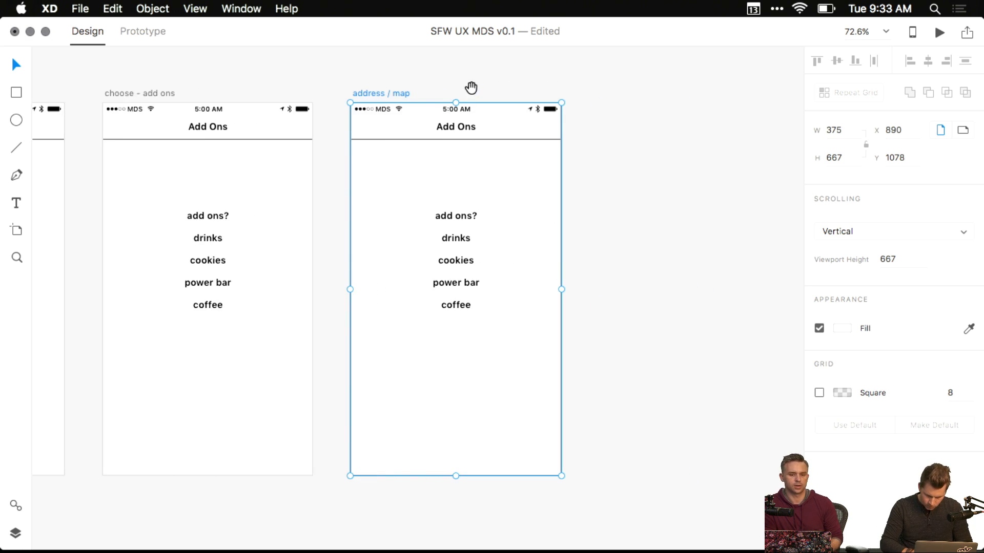
pyautogui.scroll(-2, 472, 98)
pyautogui.hscroll(5, 472, 97)
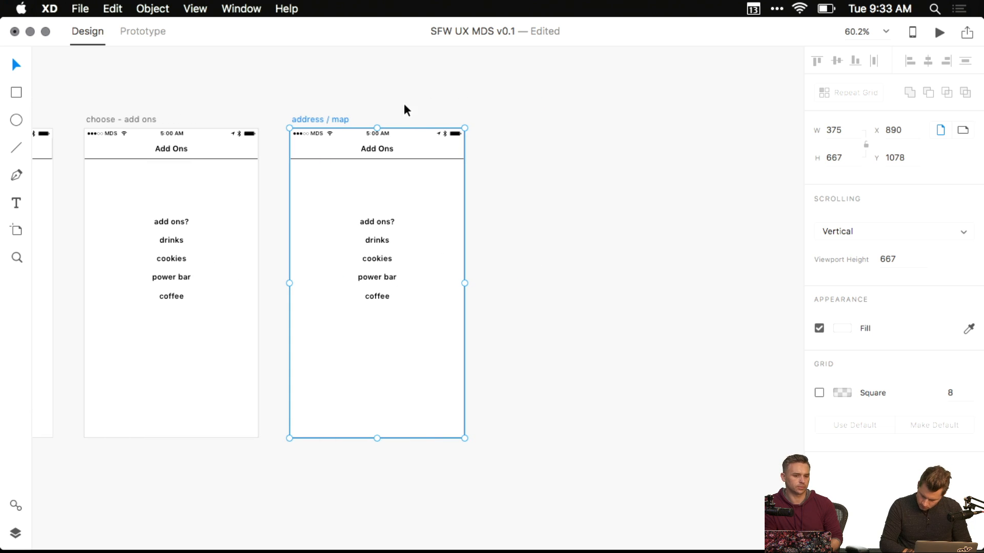
pyautogui.scroll(-4, 373, 169)
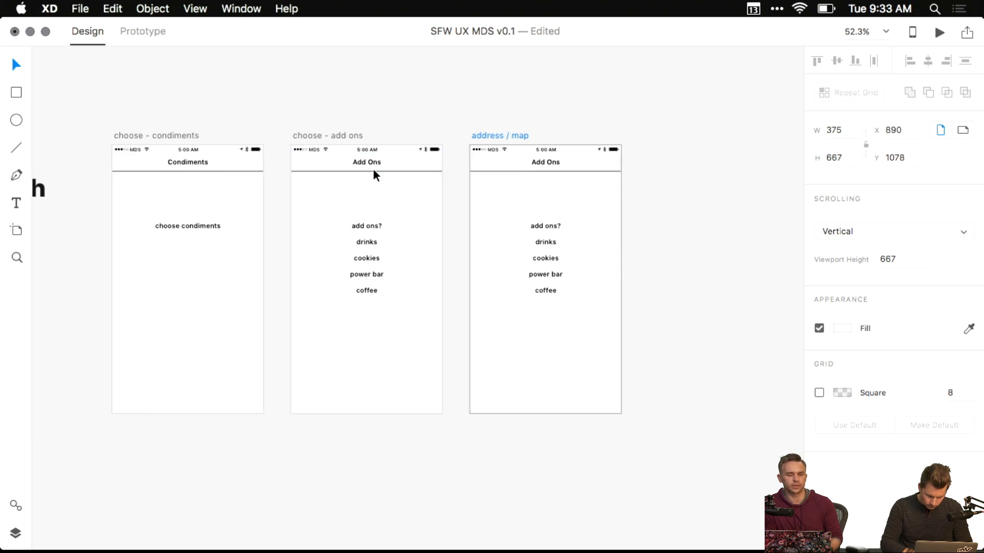
pyautogui.moveTo(444, 177); pyautogui.dragTo(695, 197)
pyautogui.scroll(-8, 492, 186)
pyautogui.moveTo(360, 253); pyautogui.dragTo(279, 336)
pyautogui.moveTo(400, 257); pyautogui.dragTo(394, 381)
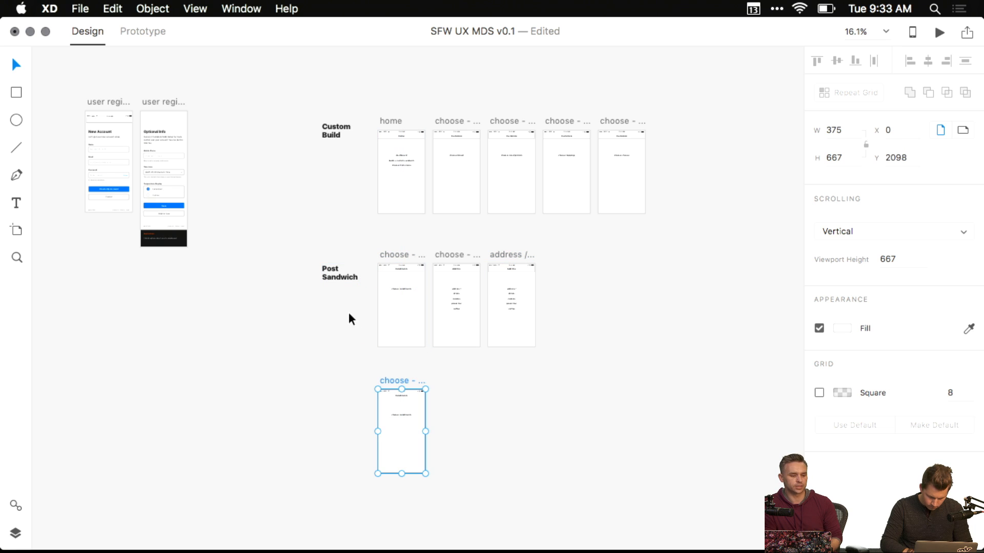
# - Duplicate the "Post Sandwich" heading beside the artboard in the third row and change its text to "Add"
pyautogui.moveTo(341, 277)
pyautogui.mouseDown()
pyautogui.moveTo(338, 404)
pyautogui.moveTo(350, 293)
pyautogui.mouseUp()
pyautogui.scroll(5, 338, 404)
pyautogui.doubleClick(344, 285)
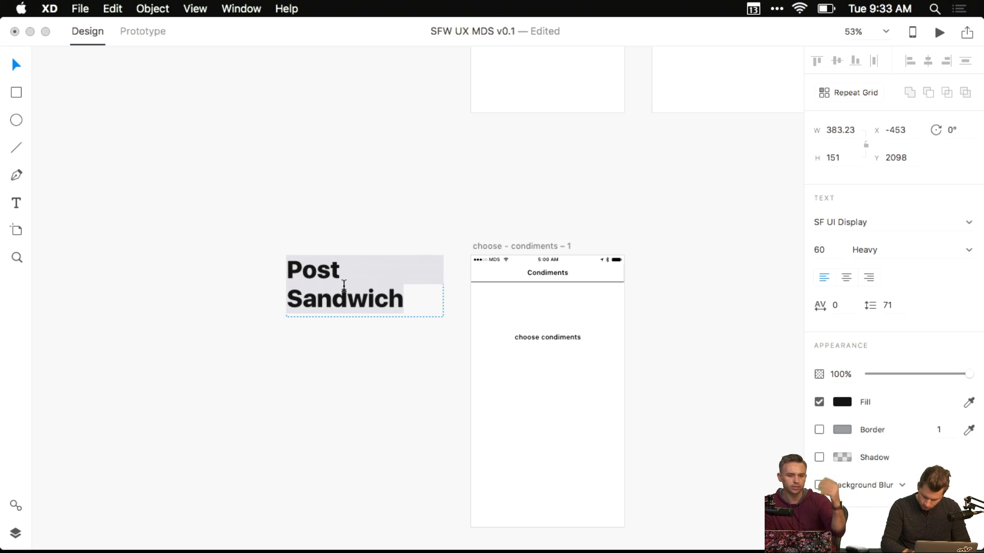
pyautogui.write('Add')
pyautogui.click(442, 209)
# - Replace the third row's "Add" heading with "Billing/Account"
pyautogui.scroll(-3, 442, 209)
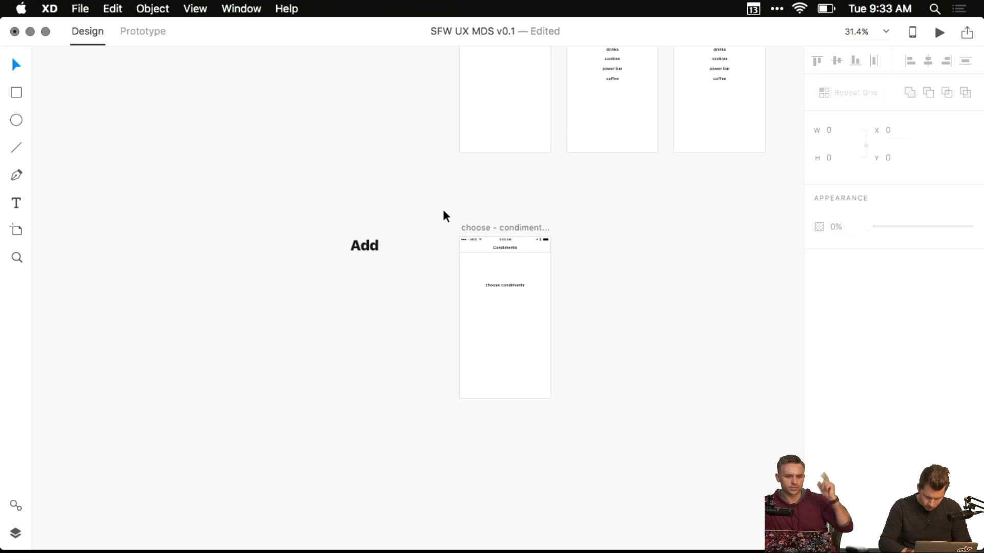
pyautogui.moveTo(640, 166); pyautogui.dragTo(608, 264)
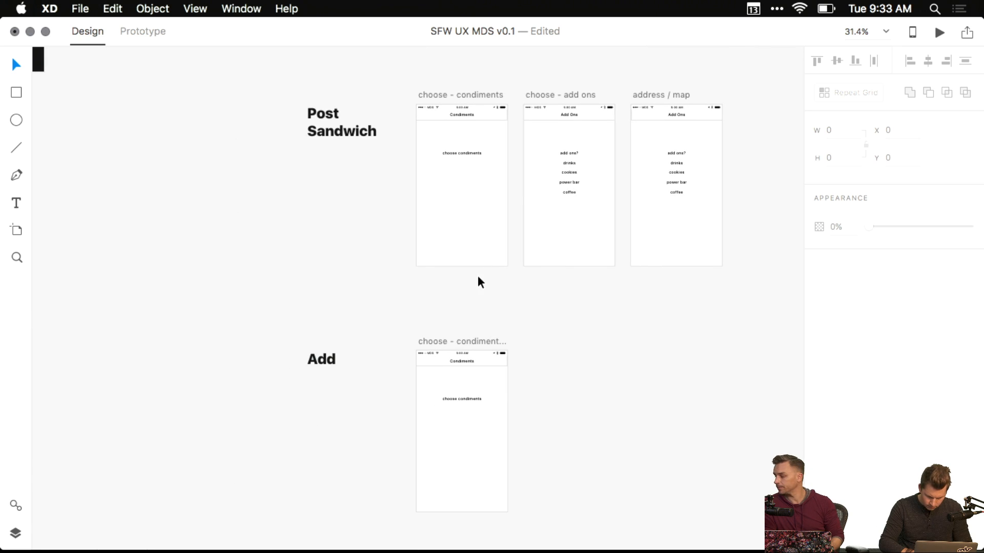
pyautogui.moveTo(478, 281); pyautogui.dragTo(441, 263)
pyautogui.scroll(3, 337, 301)
pyautogui.doubleClick(287, 367)
pyautogui.write('Billing')
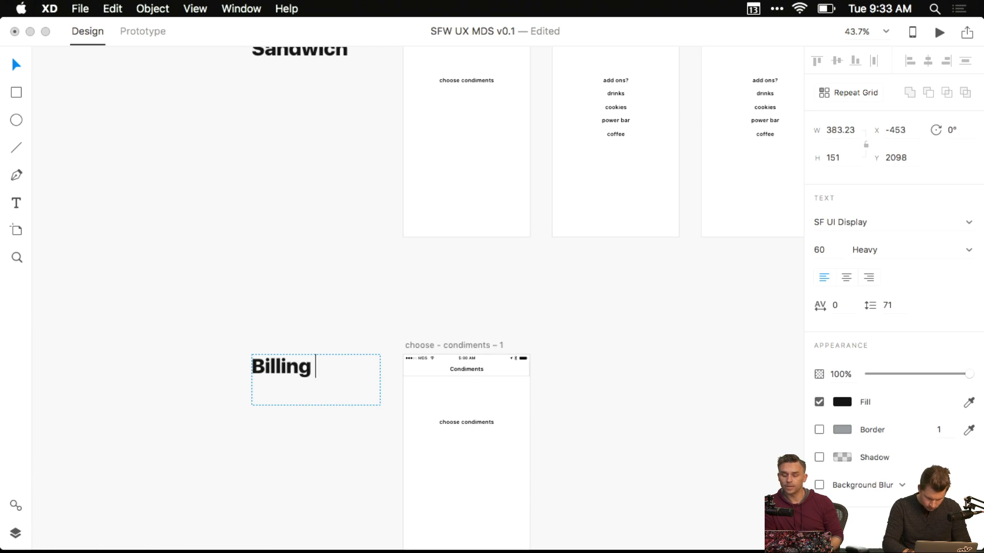
pyautogui.write('/Account')
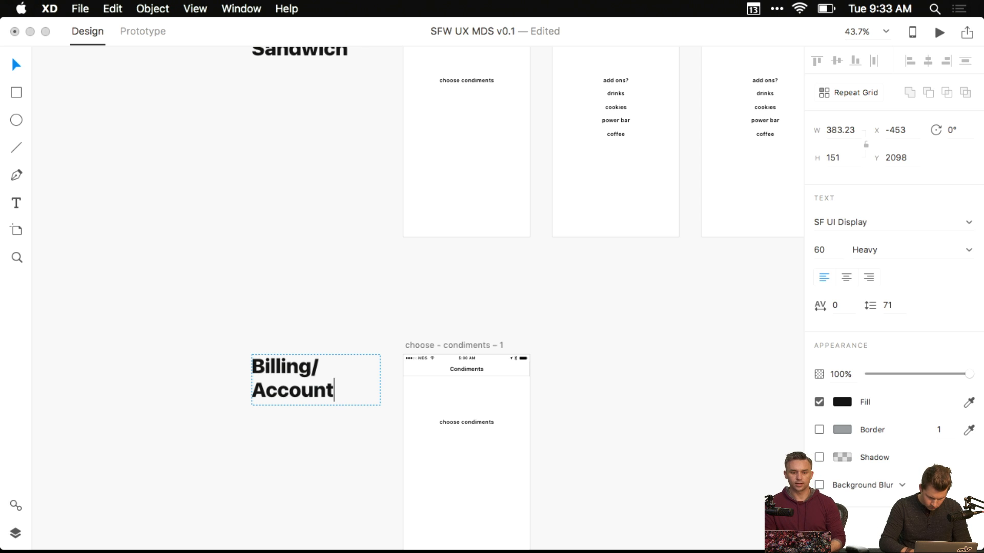
pyautogui.click(366, 316)
pyautogui.moveTo(427, 304); pyautogui.dragTo(306, 252)
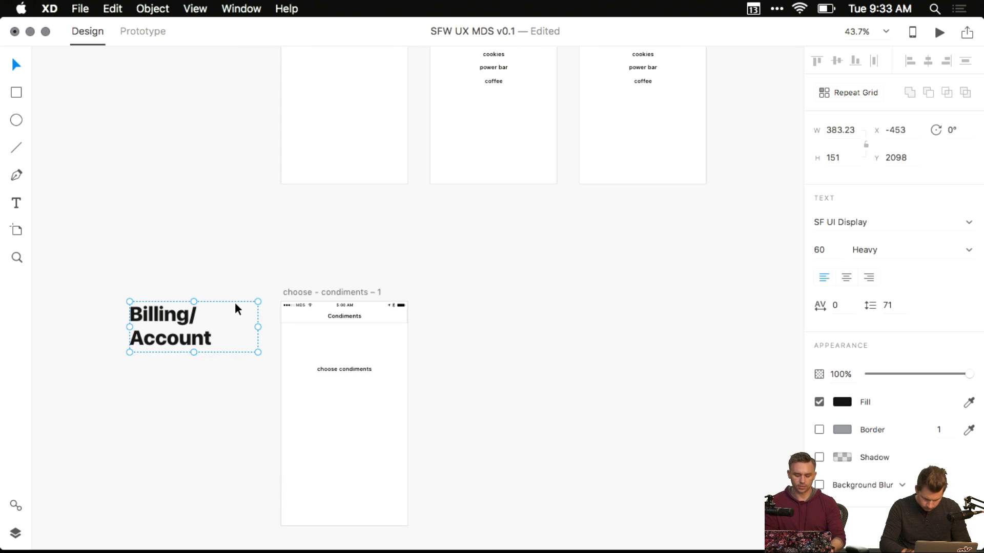
pyautogui.click(324, 257)
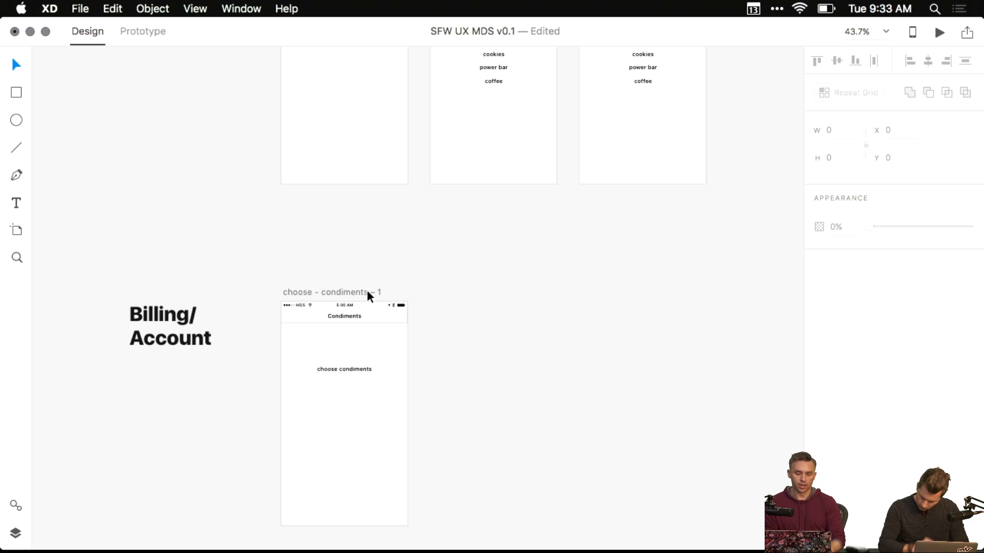
# - Rename the duplicated condiments artboard in the third row as "choose - billing/account"
pyautogui.click(339, 293)
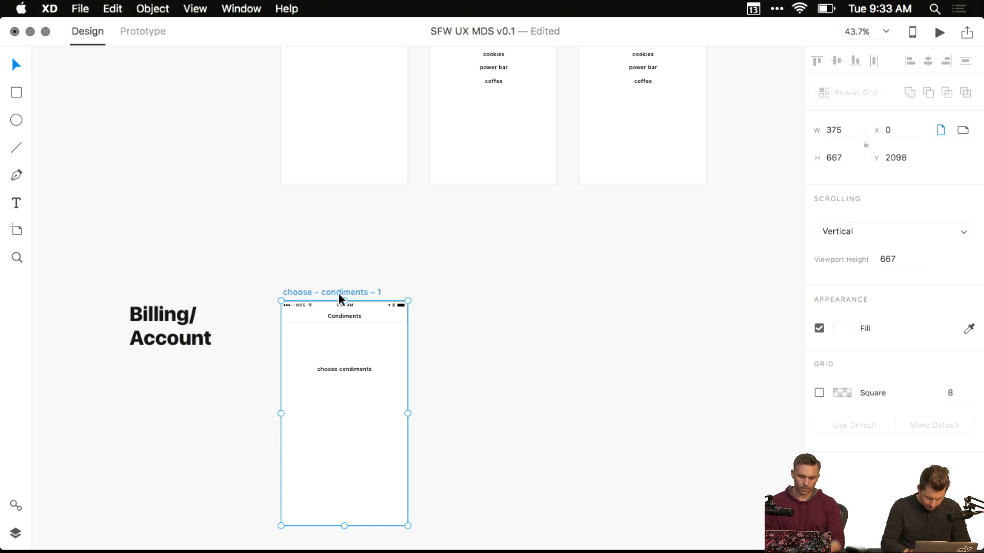
pyautogui.doubleClick(333, 293)
pyautogui.moveTo(321, 292); pyautogui.dragTo(463, 290)
pyautogui.write('bi')
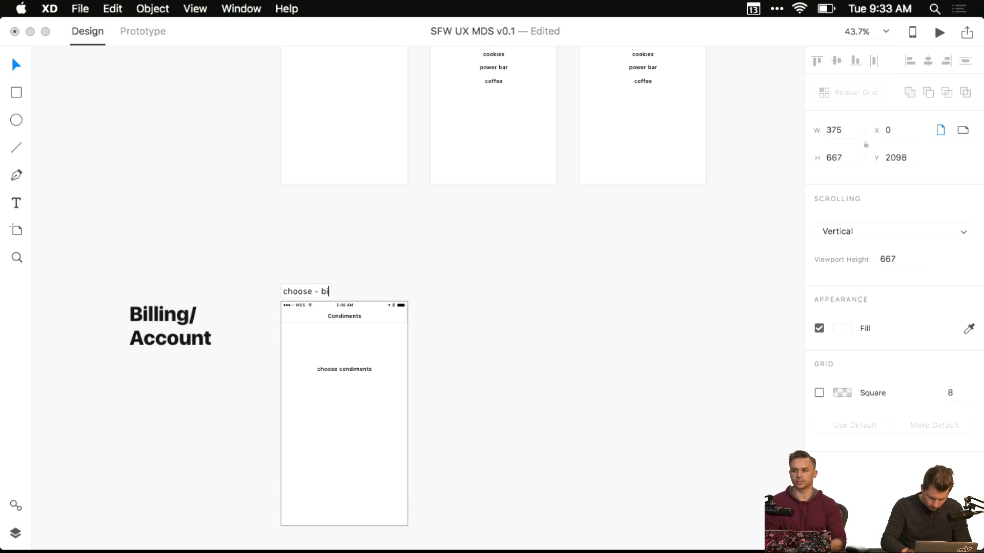
pyautogui.write('lling/account')
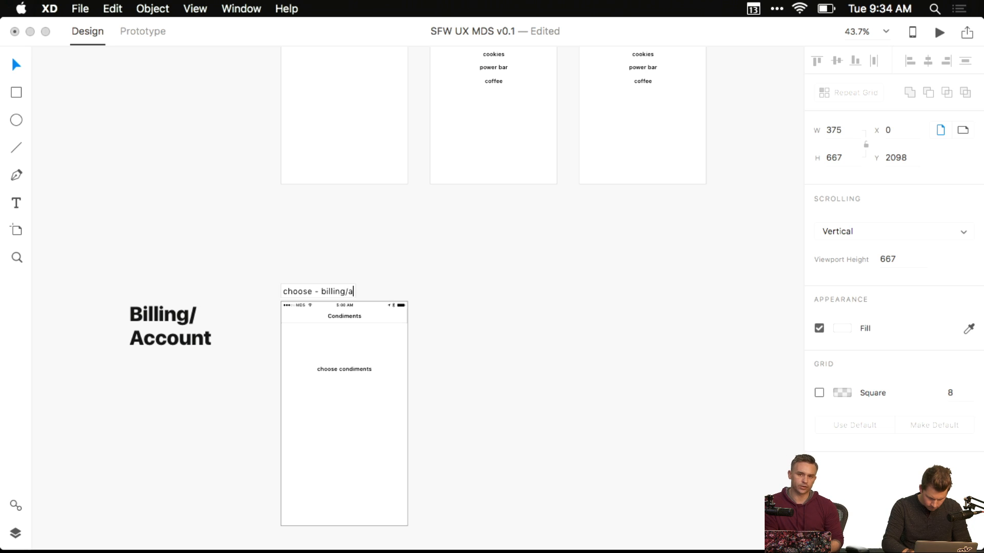
pyautogui.press('Return')
# - Change the navigation bar title on the billing/account artboard from "Condiments" to "Billing / Account"
pyautogui.scroll(2, 451, 343)
pyautogui.scroll(2, 384, 321)
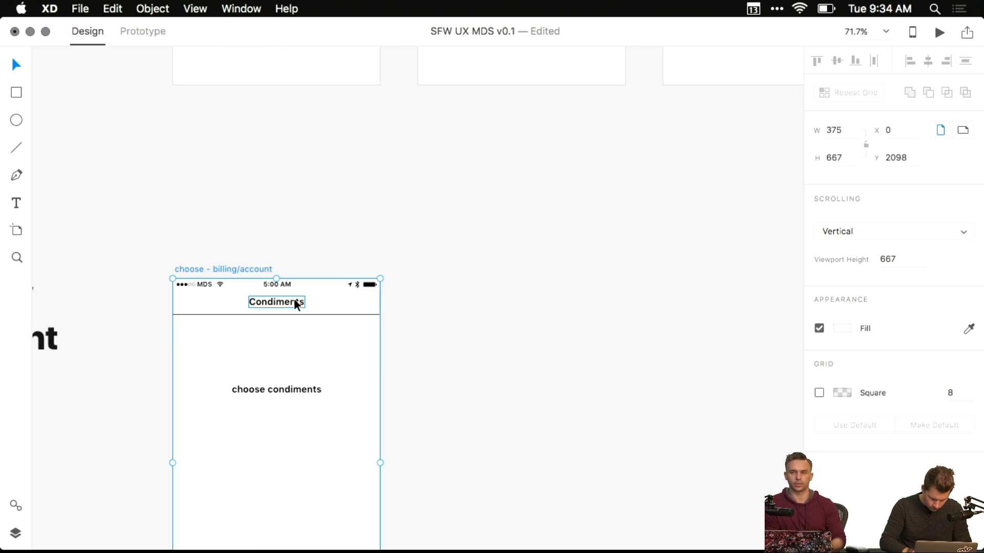
pyautogui.doubleClick(292, 302)
pyautogui.write('Bill')
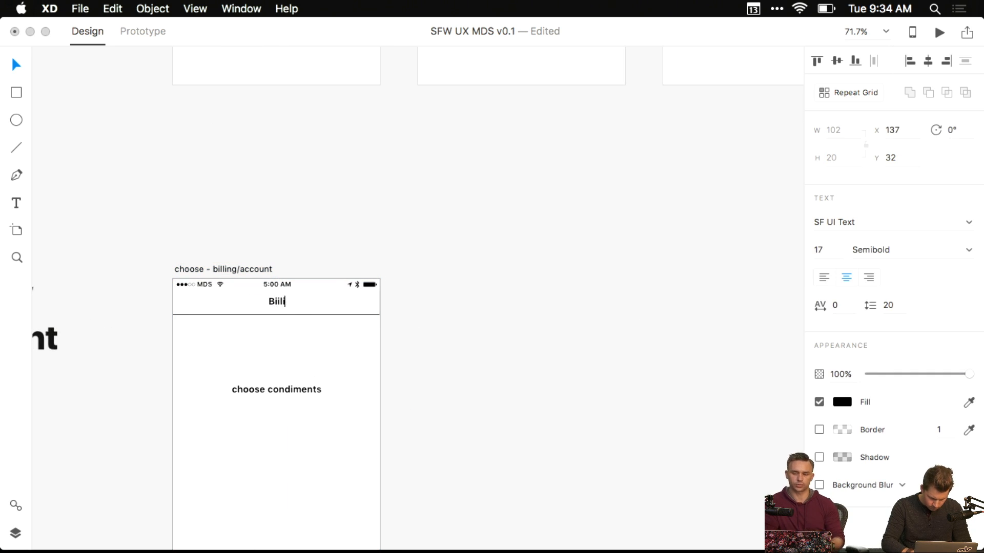
pyautogui.write('ing / ACcount')
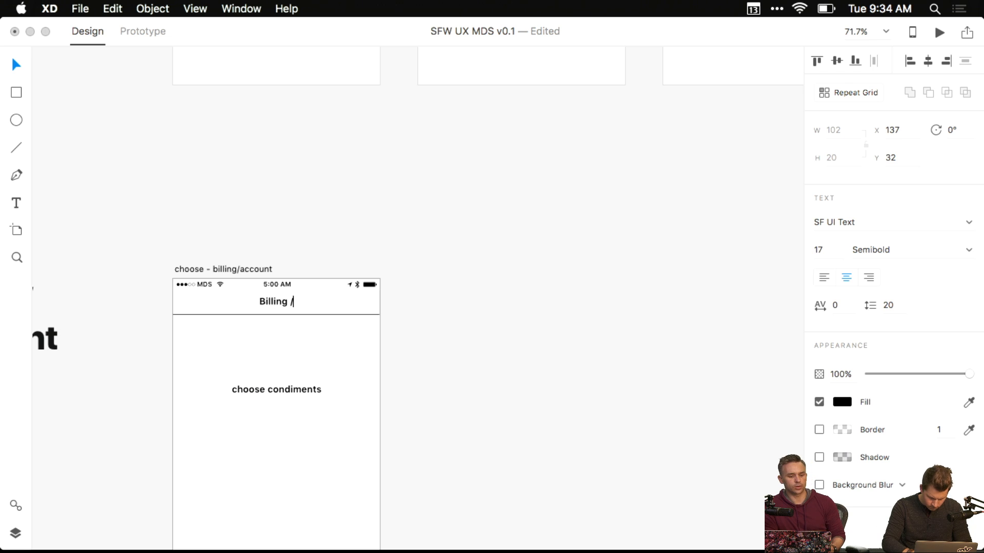
pyautogui.press('BackSpace')
pyautogui.press('BackSpace')
pyautogui.press('BackSpace')
pyautogui.press('BackSpace')
pyautogui.press('BackSpace')
pyautogui.press('BackSpace')
pyautogui.write('cc')
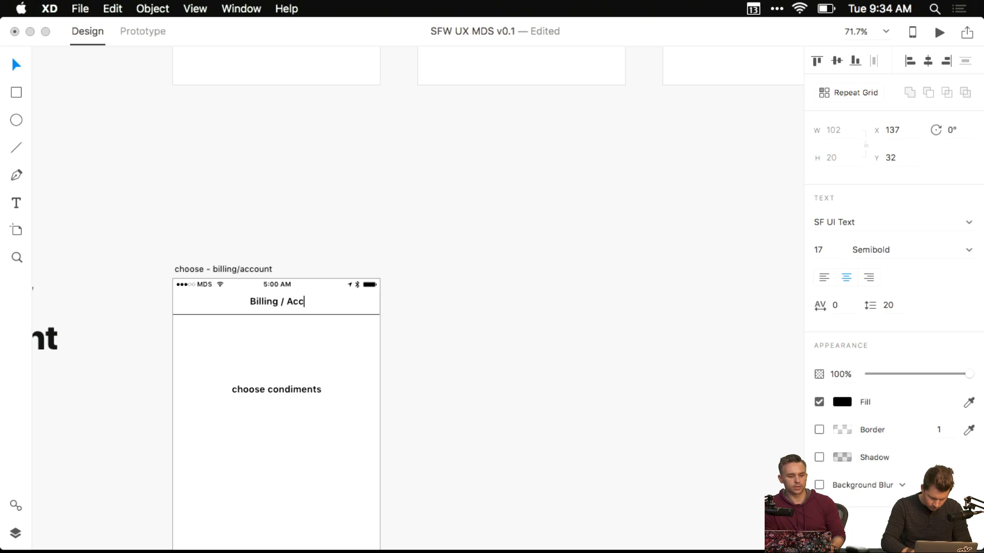
pyautogui.write('ount')
pyautogui.press('Escape')
# - Replace the "choose condiments" text on the billing/account artboard with "Track progress of delivery"
pyautogui.hscroll(-5, 558, 301)
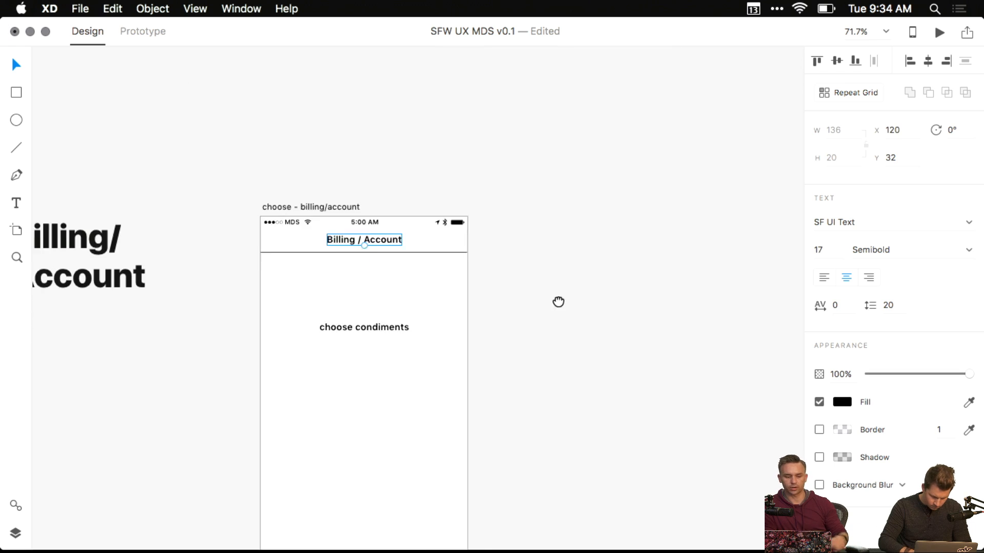
pyautogui.click(402, 314)
pyautogui.doubleClick(403, 314)
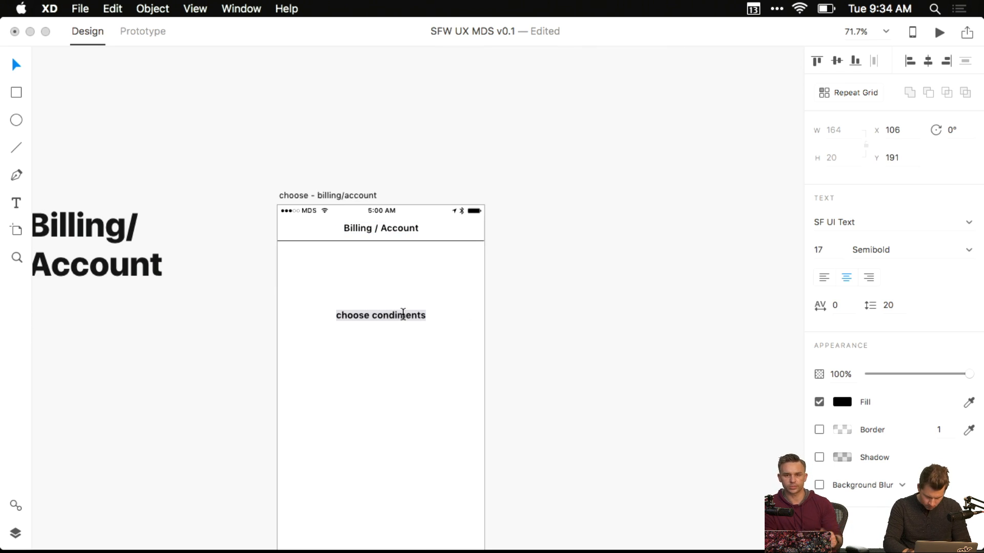
pyautogui.write('Track progress of ')
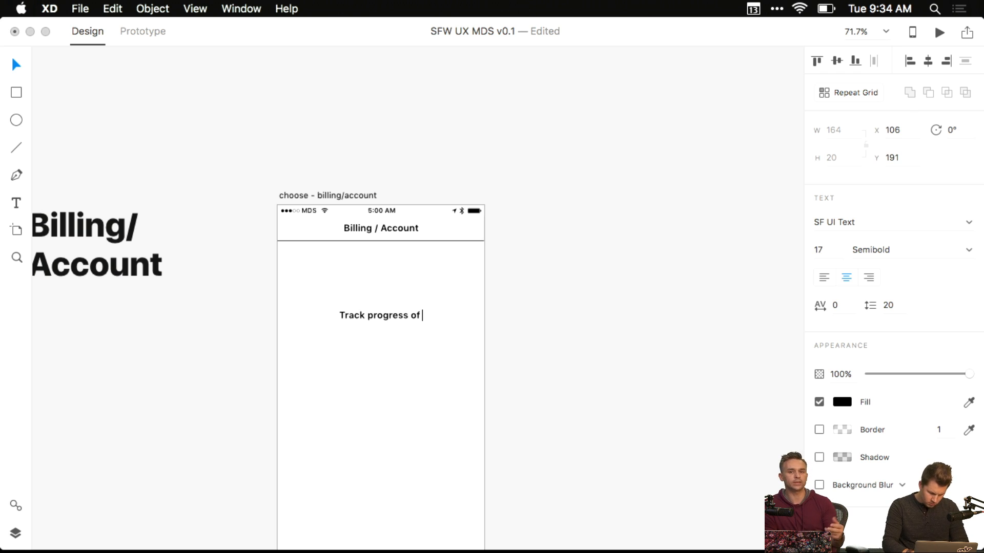
pyautogui.write('delivery')
pyautogui.press('Escape')
# - Look over the artboard rows and examine the new billing/account artboard for what the flow still needs
pyautogui.scroll(-5, 590, 301)
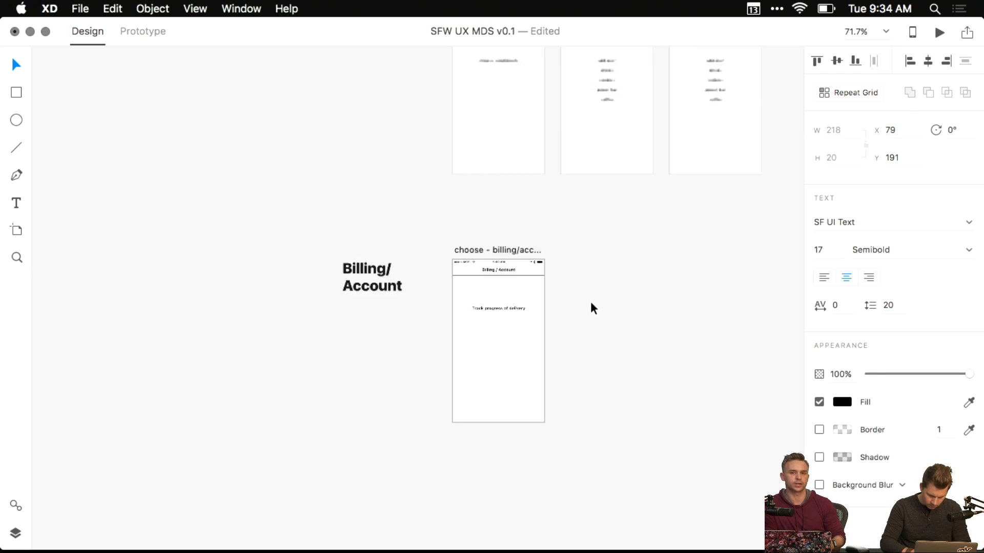
pyautogui.moveTo(590, 301); pyautogui.dragTo(349, 360)
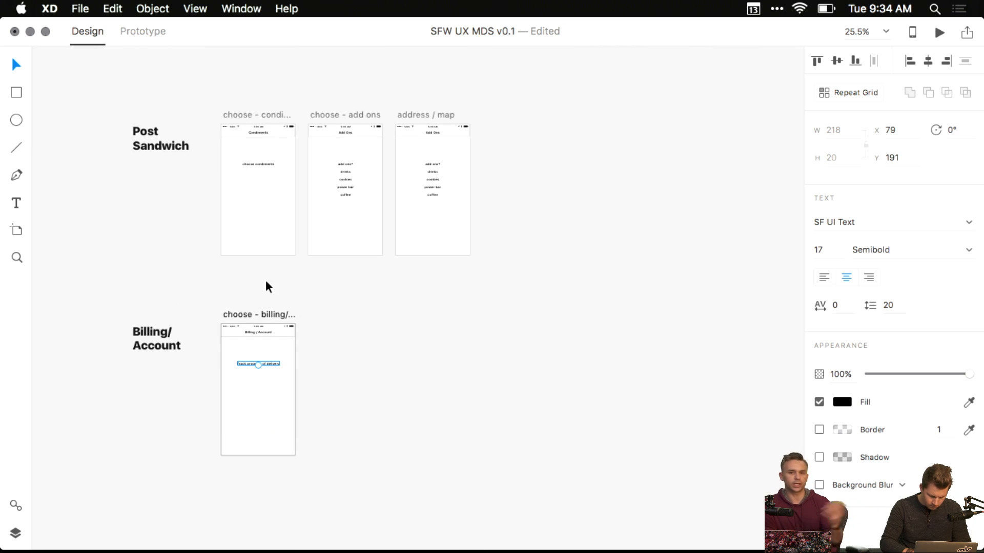
pyautogui.moveTo(265, 280); pyautogui.dragTo(276, 316)
pyautogui.scroll(-2, 275, 317)
pyautogui.moveTo(327, 292); pyautogui.dragTo(372, 368)
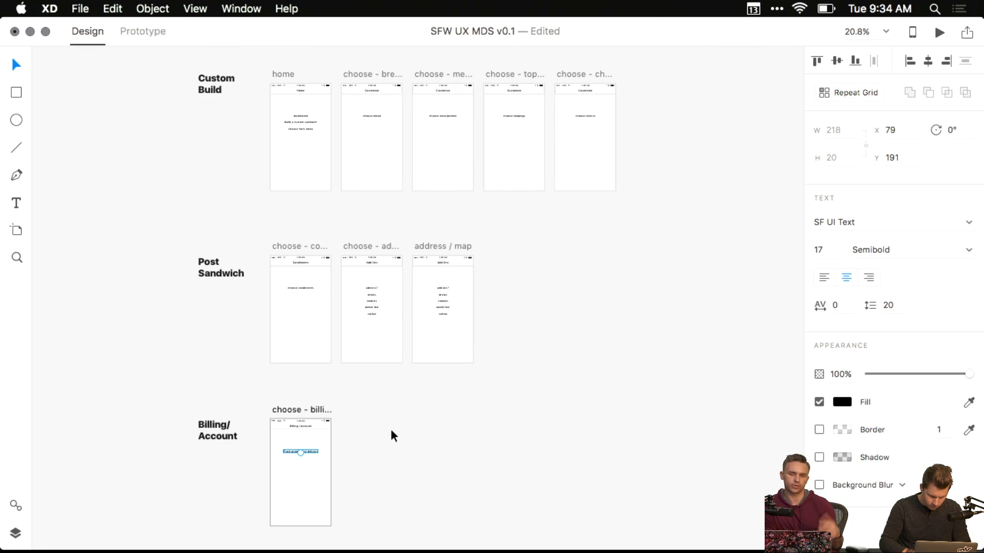
pyautogui.moveTo(391, 435); pyautogui.dragTo(378, 305)
pyautogui.click(379, 311)
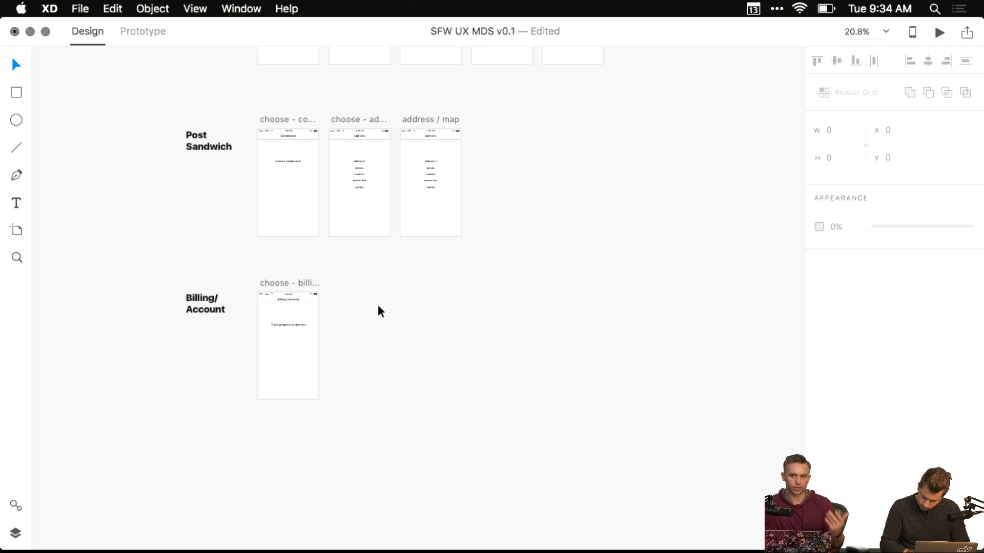
pyautogui.scroll(10, 377, 306)
pyautogui.moveTo(390, 285); pyautogui.dragTo(582, 195)
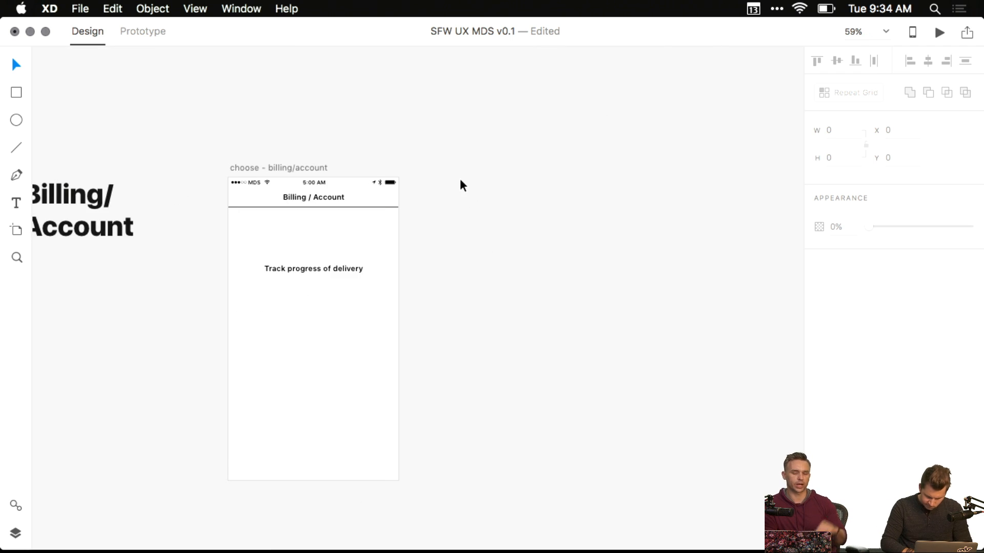
pyautogui.moveTo(417, 166); pyautogui.dragTo(385, 196)
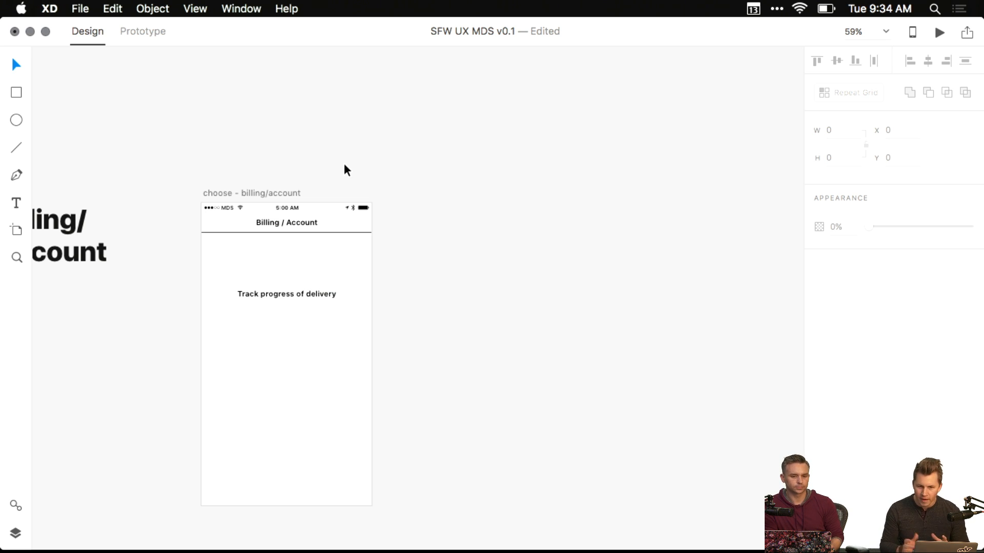
pyautogui.moveTo(509, 327); pyautogui.dragTo(616, 341)
pyautogui.scroll(-2, 513, 266)
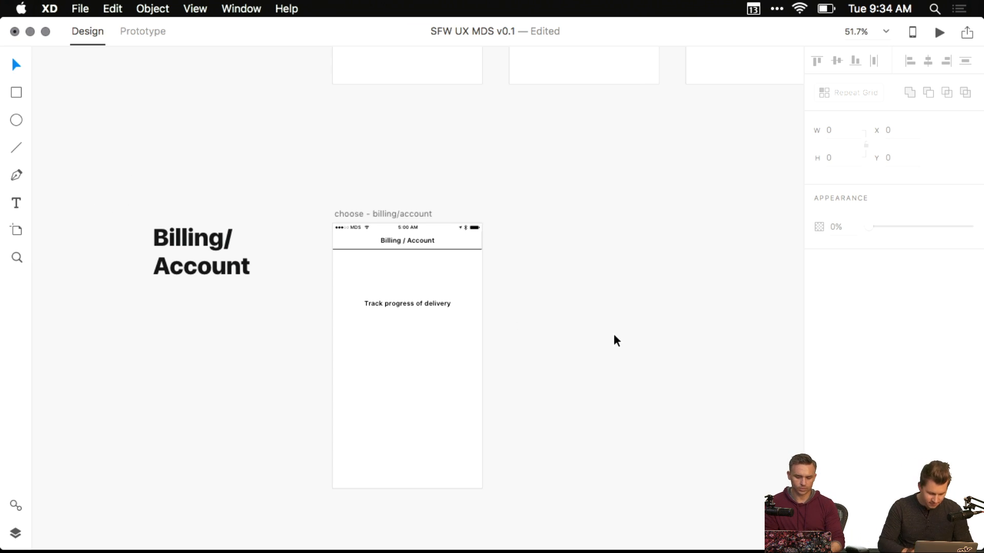
pyautogui.moveTo(614, 334); pyautogui.dragTo(597, 362)
pyautogui.scroll(-2, 598, 362)
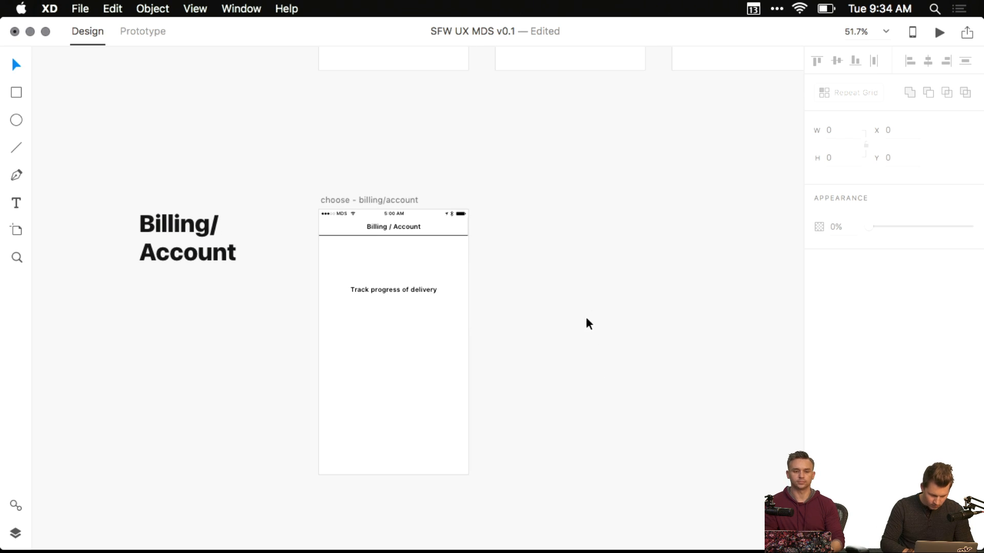
pyautogui.click(358, 199)
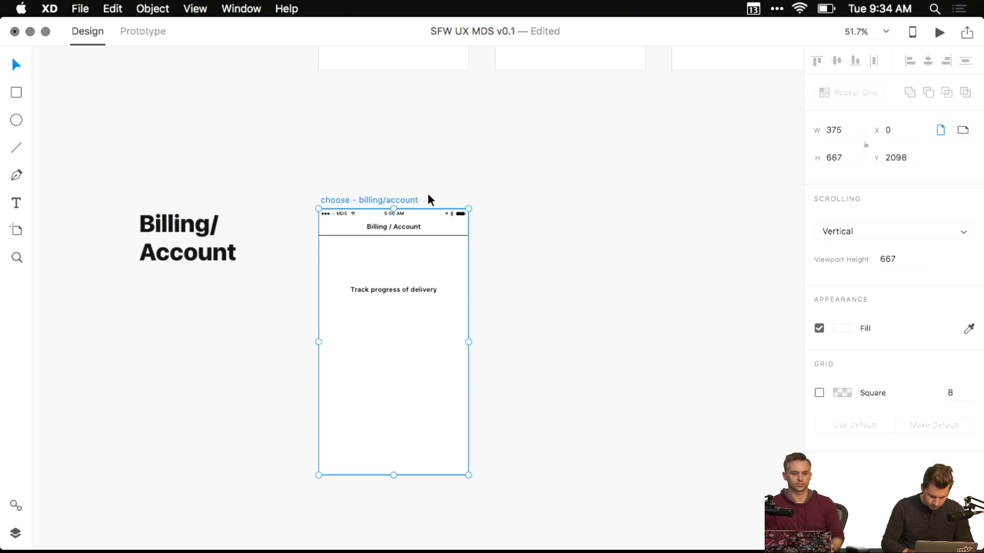
pyautogui.scroll(-1, 461, 160)
pyautogui.hscroll(1, 461, 160)
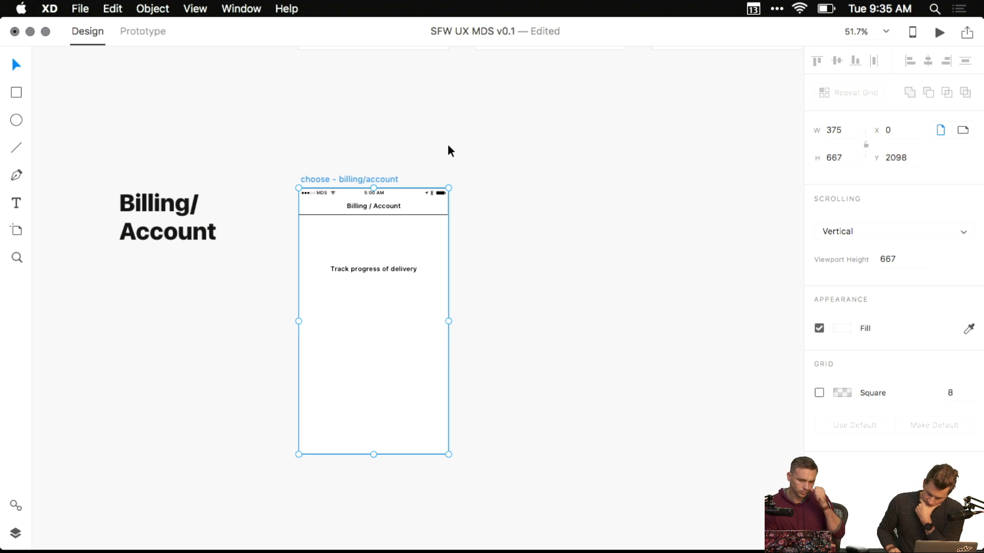
# - Review the Custom Build screens from home to cheese and the Post Sandwich screens for titles and placeholder text
pyautogui.scroll(-3, 448, 145)
pyautogui.scroll(10, 448, 145)
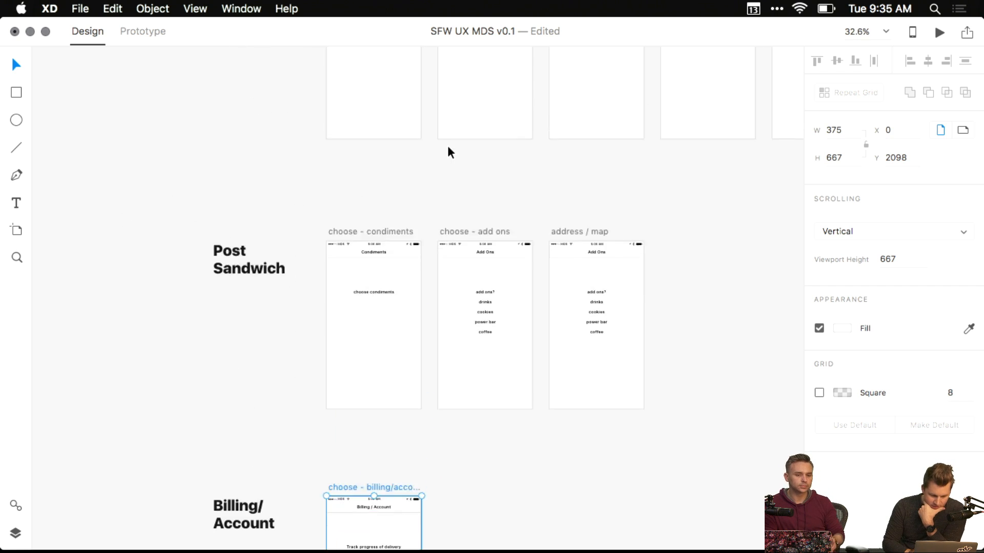
pyautogui.scroll(3, 447, 146)
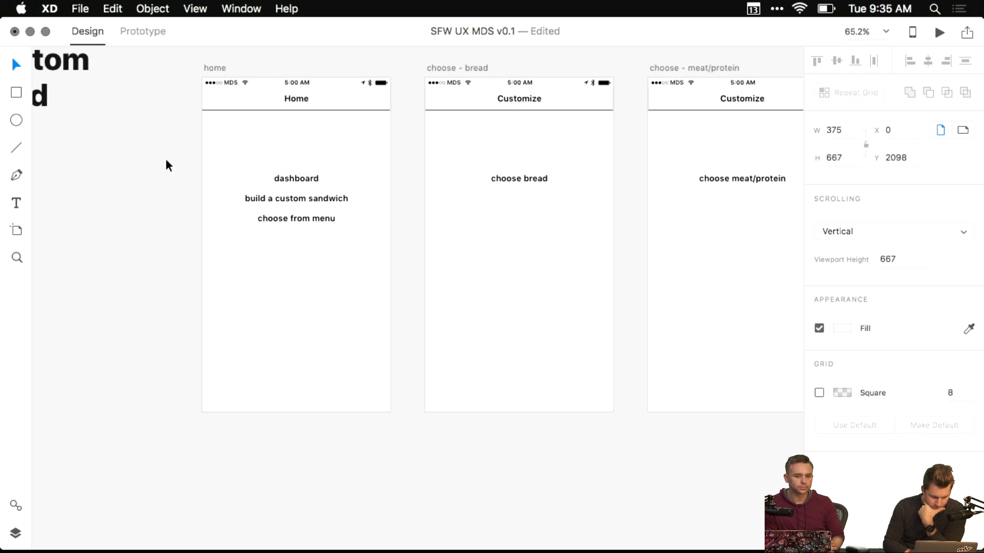
pyautogui.scroll(-2, 170, 180)
pyautogui.hscroll(-3, 170, 180)
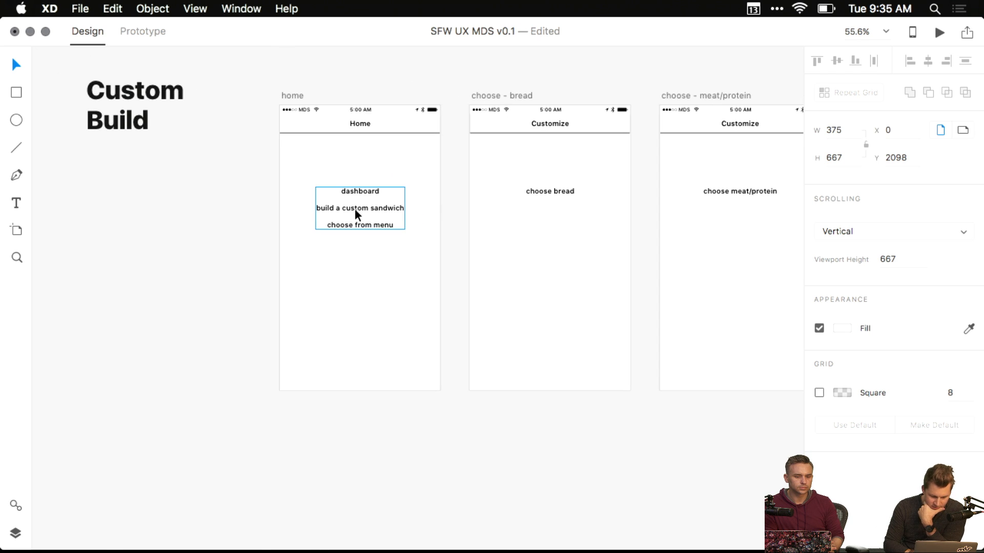
pyautogui.scroll(-3, 354, 209)
pyautogui.hscroll(3, 355, 210)
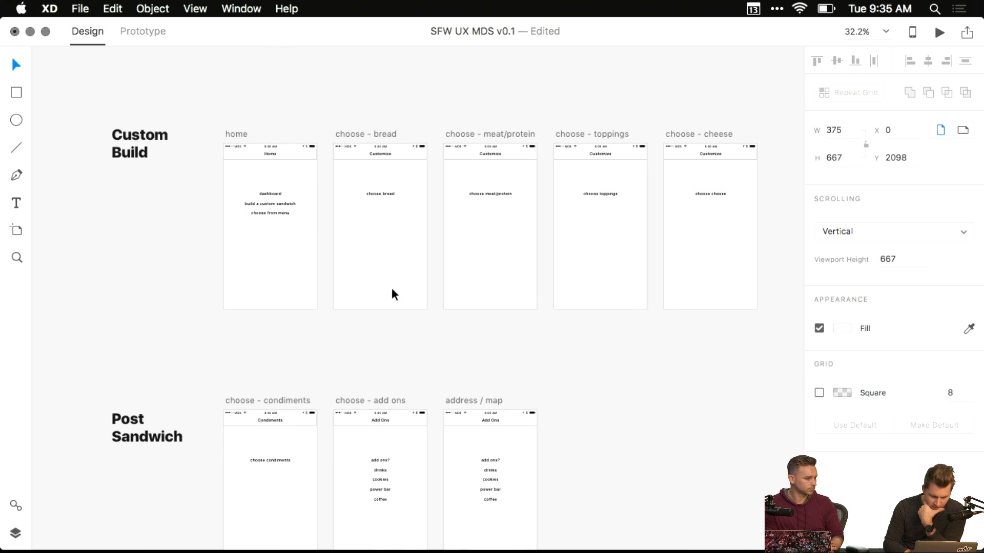
pyautogui.scroll(-3, 391, 294)
pyautogui.hscroll(-1, 392, 294)
pyautogui.scroll(-2, 296, 383)
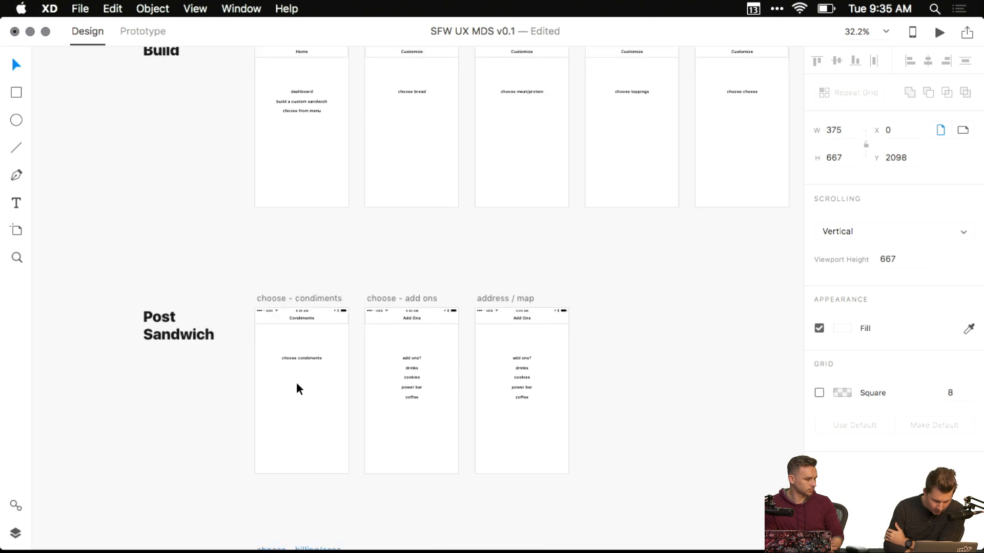
pyautogui.scroll(5, 296, 380)
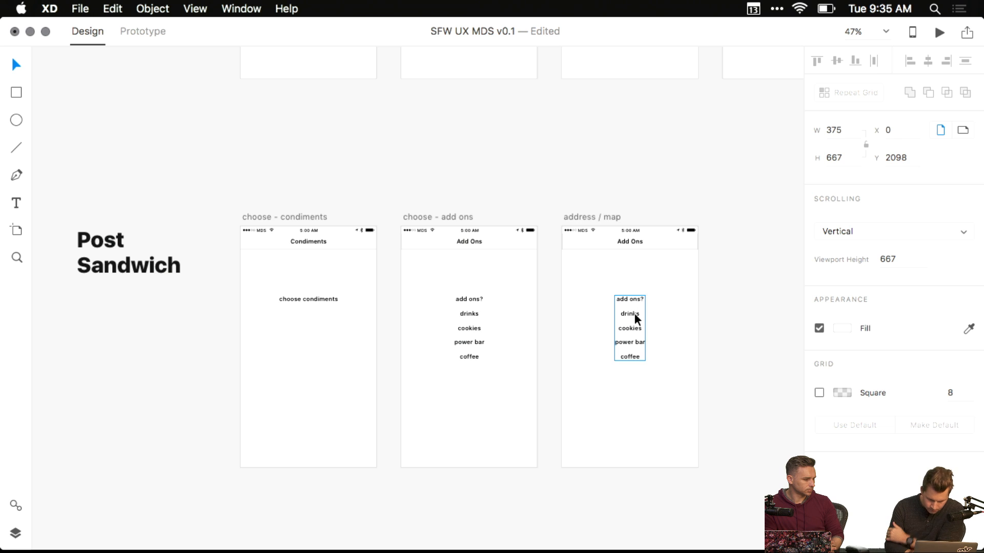
# - Change the navigation bar title on the address / map artboard from "Add Ons" to "Give your address"
pyautogui.scroll(-2, 634, 313)
pyautogui.hscroll(1, 635, 312)
pyautogui.doubleClick(609, 194)
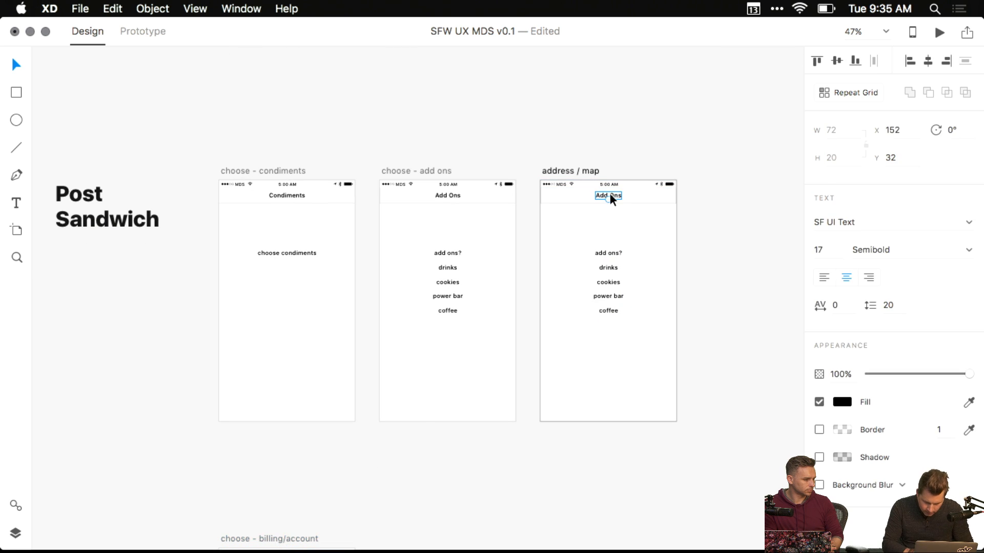
pyautogui.write('Choose')
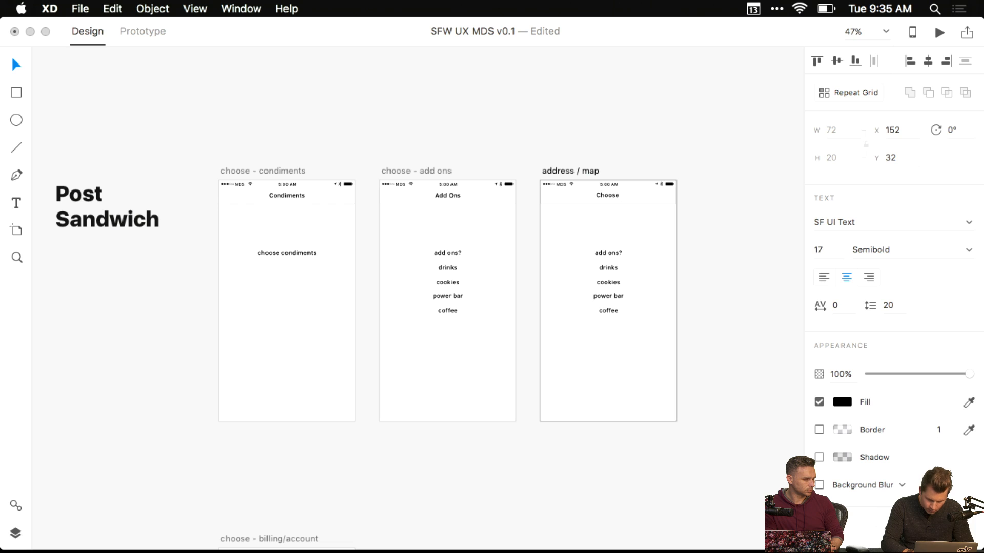
pyautogui.press('super+a')
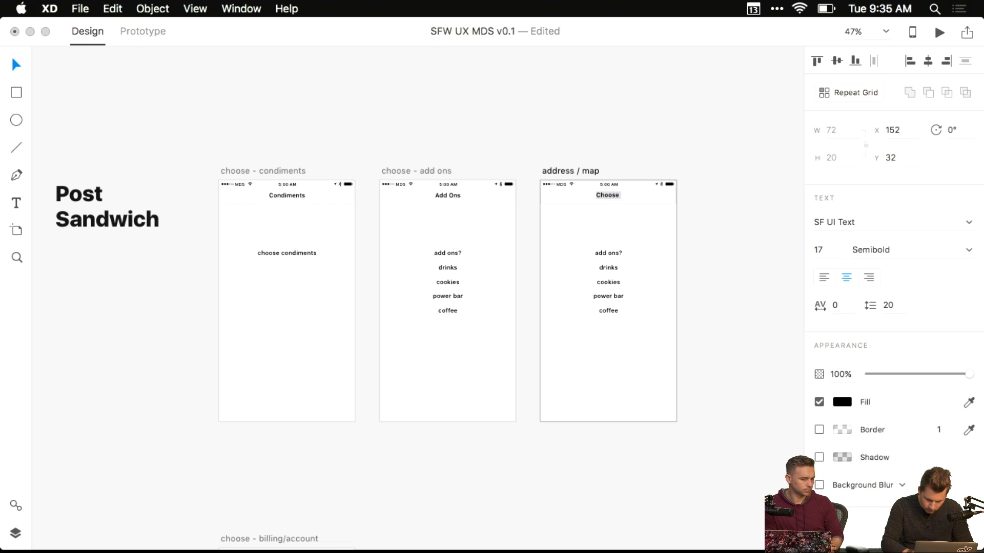
pyautogui.write('Give ')
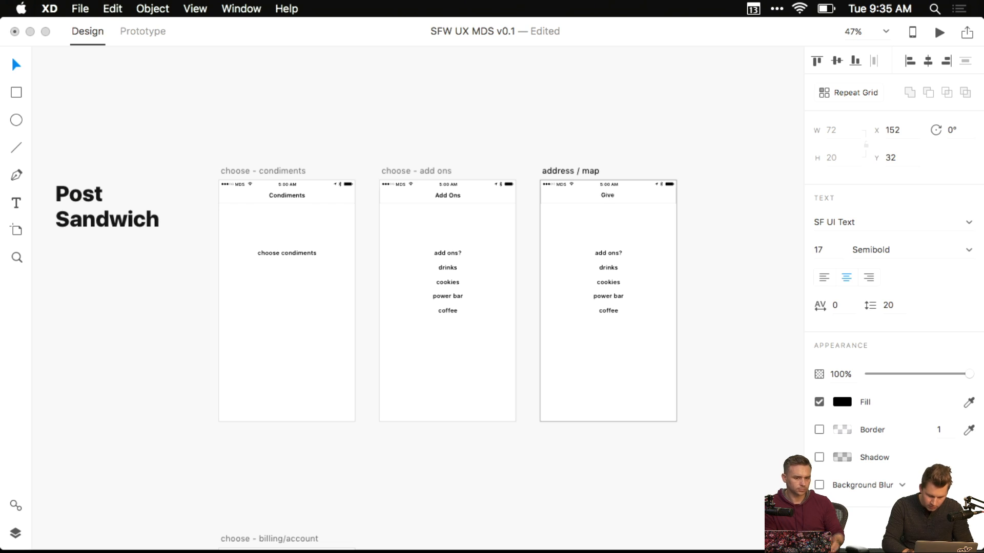
pyautogui.write('your address')
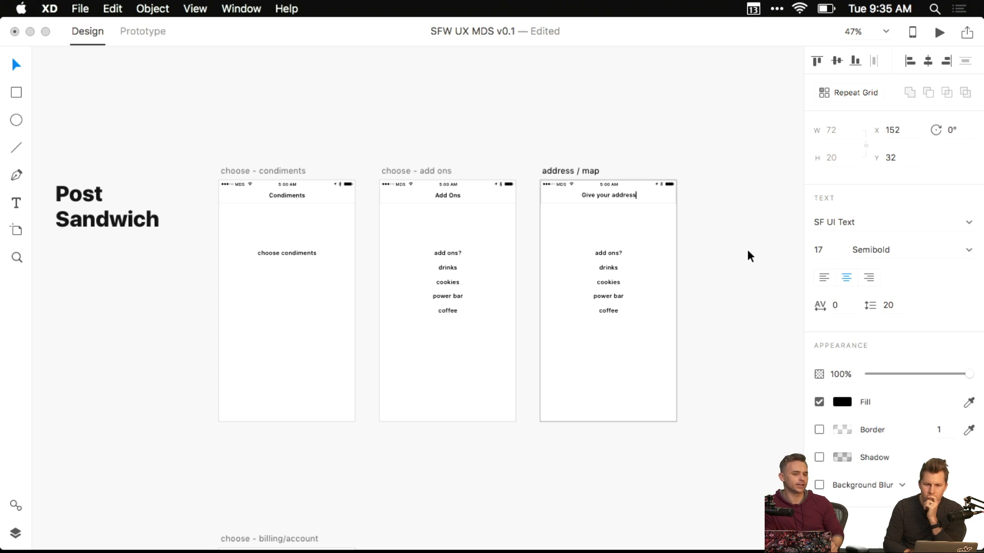
pyautogui.press('Escape')
pyautogui.scroll(6, 708, 245)
pyautogui.click(707, 245)
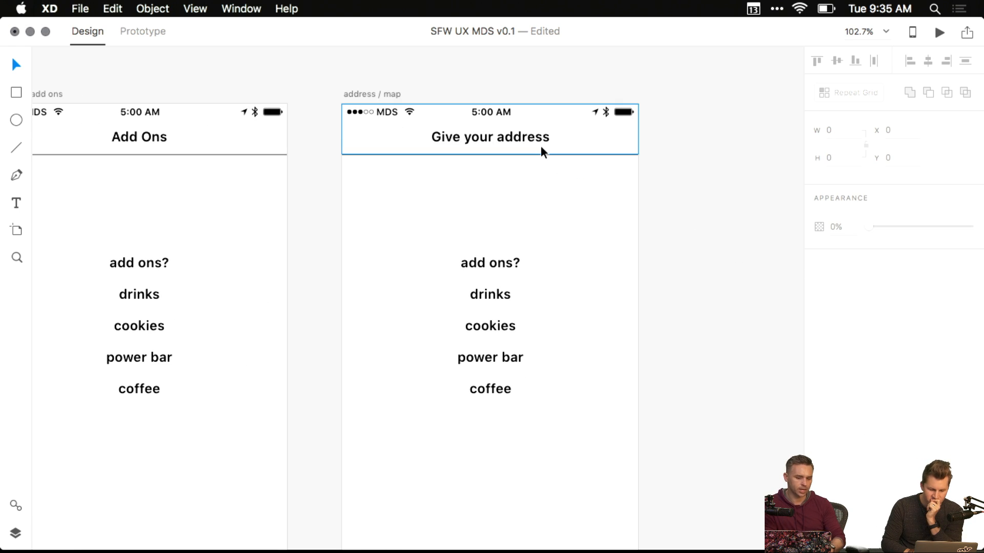
# - Draw a wide rectangle about 316 by 43 between the navigation bar and the add-ons text on the address / map artboard
pyautogui.scroll(-4, 577, 246)
pyautogui.scroll(-5, 576, 248)
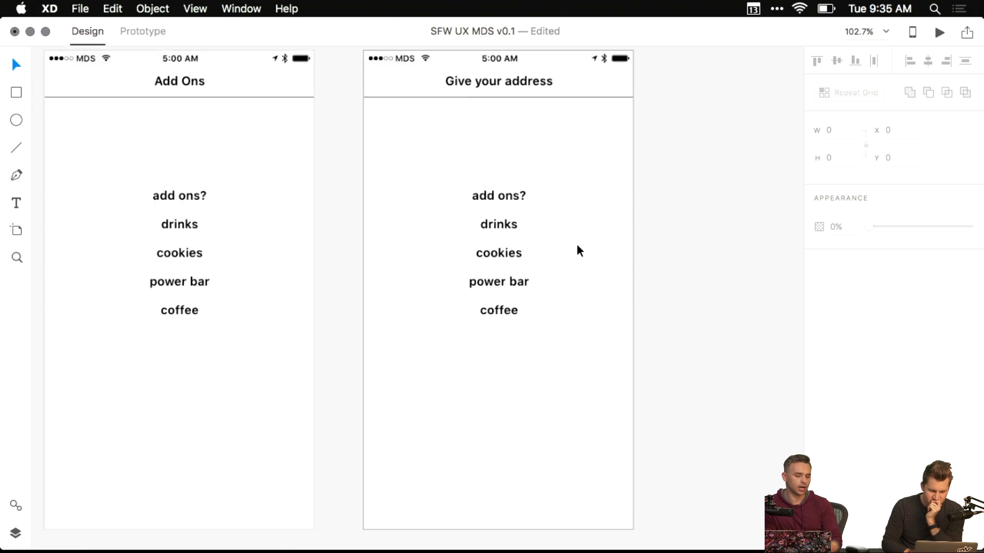
pyautogui.click(523, 240)
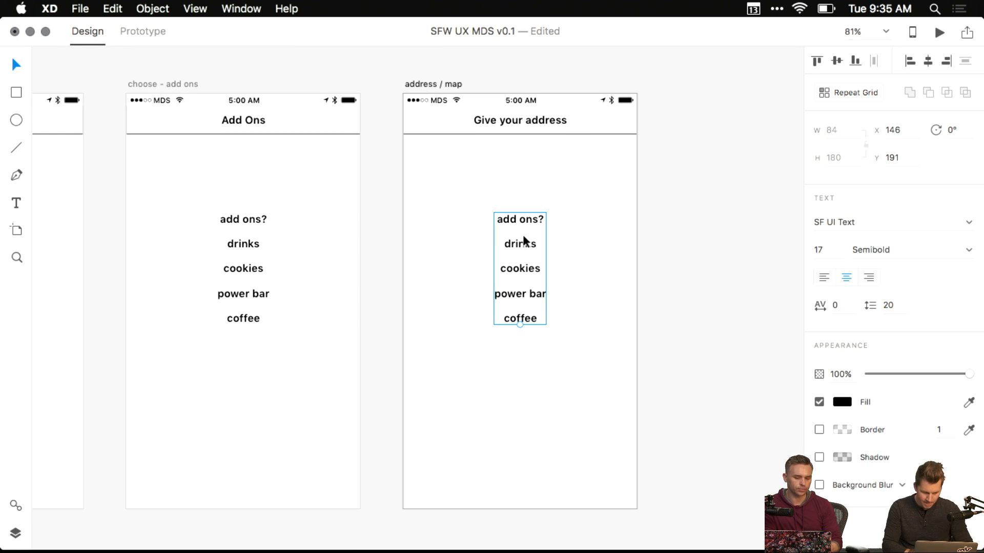
pyautogui.hscroll(-3, 462, 235)
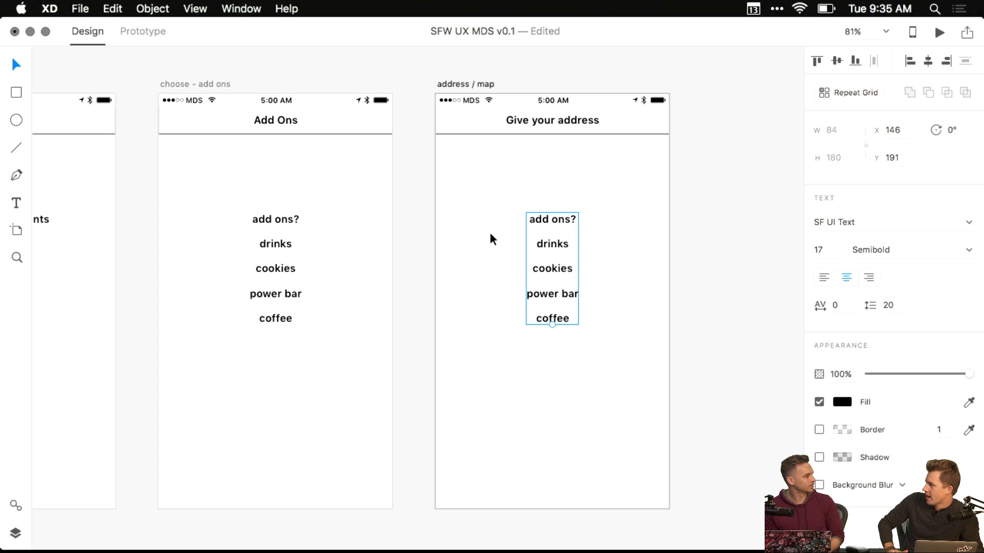
pyautogui.moveTo(483, 233); pyautogui.dragTo(470, 232)
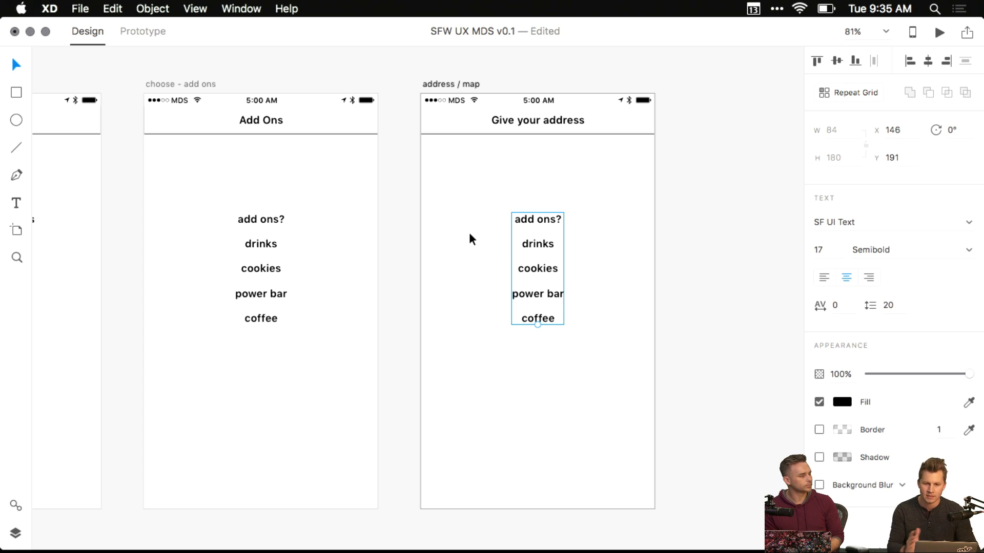
pyautogui.scroll(5, 449, 258)
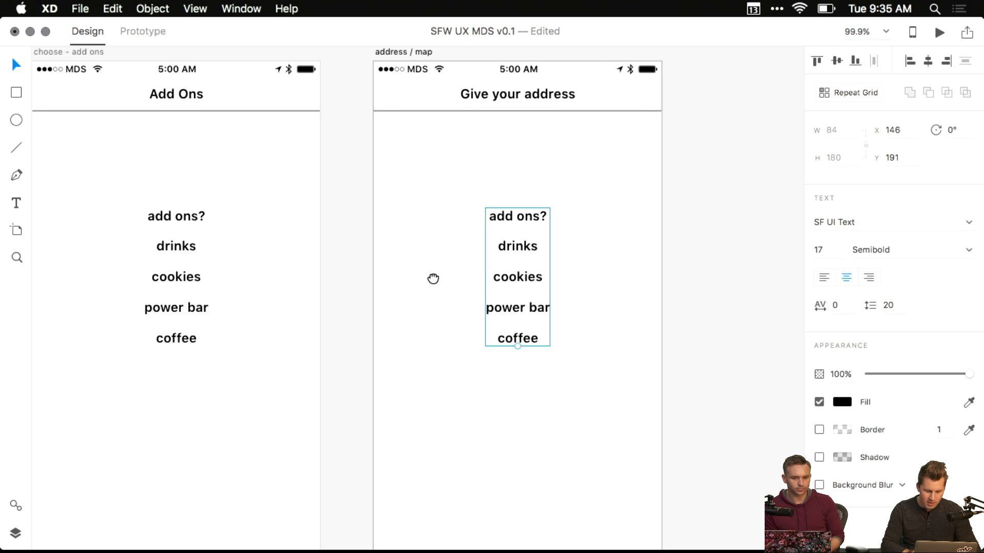
pyautogui.press('r')
pyautogui.moveTo(387, 172); pyautogui.dragTo(629, 206)
pyautogui.press('v')
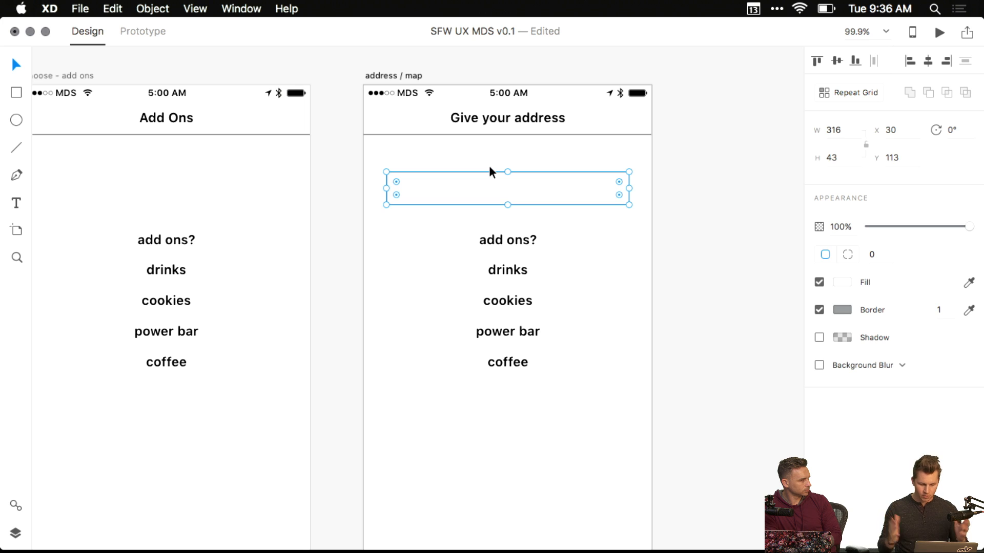
# - Check the rectangle's distances to the artboard edges and widen it to 319
pyautogui.press('alt')
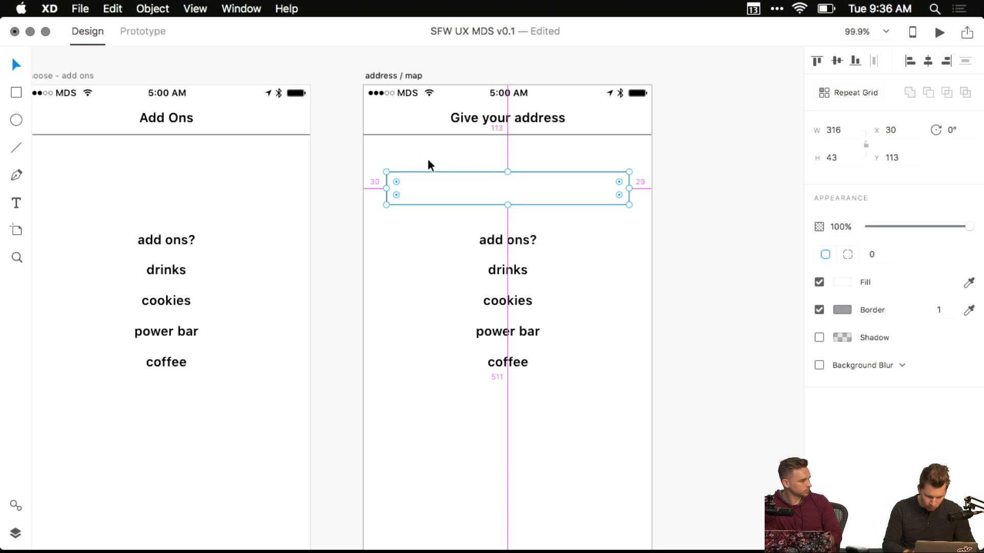
pyautogui.scroll(5, 428, 158)
pyautogui.hscroll(3, 426, 155)
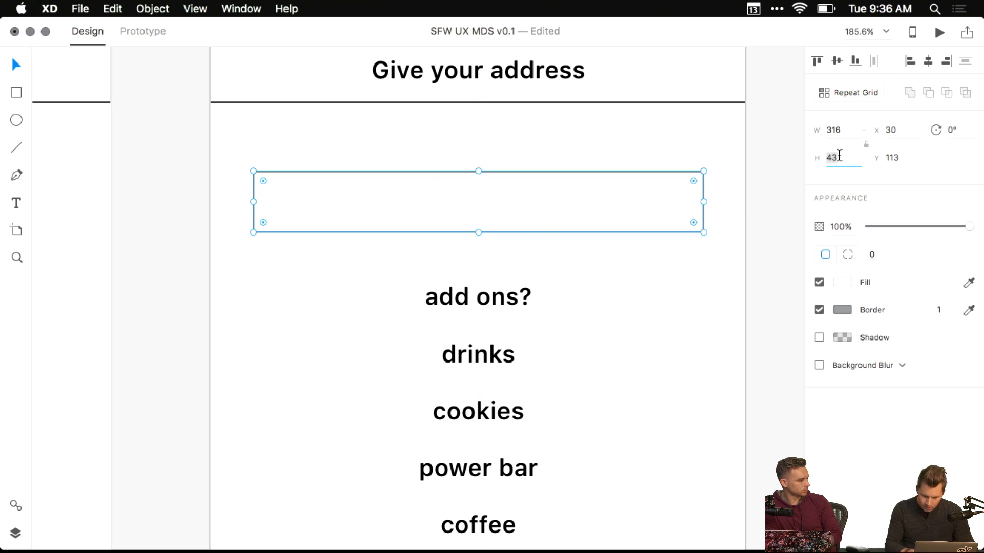
pyautogui.click(843, 134)
pyautogui.press('Up')
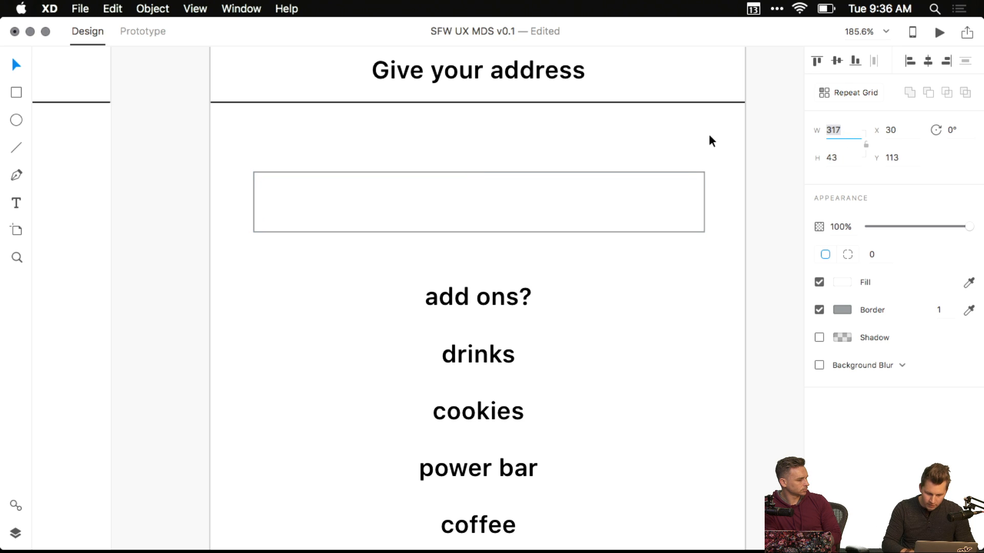
pyautogui.click(676, 159)
pyautogui.click(678, 172)
pyautogui.press('alt')
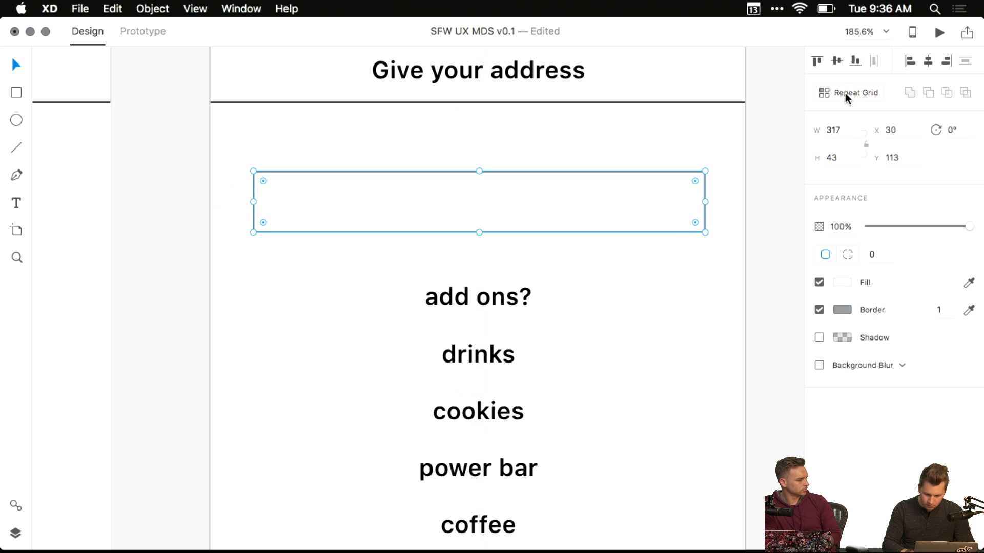
pyautogui.click(828, 131)
pyautogui.press('Up')
pyautogui.press('Up')
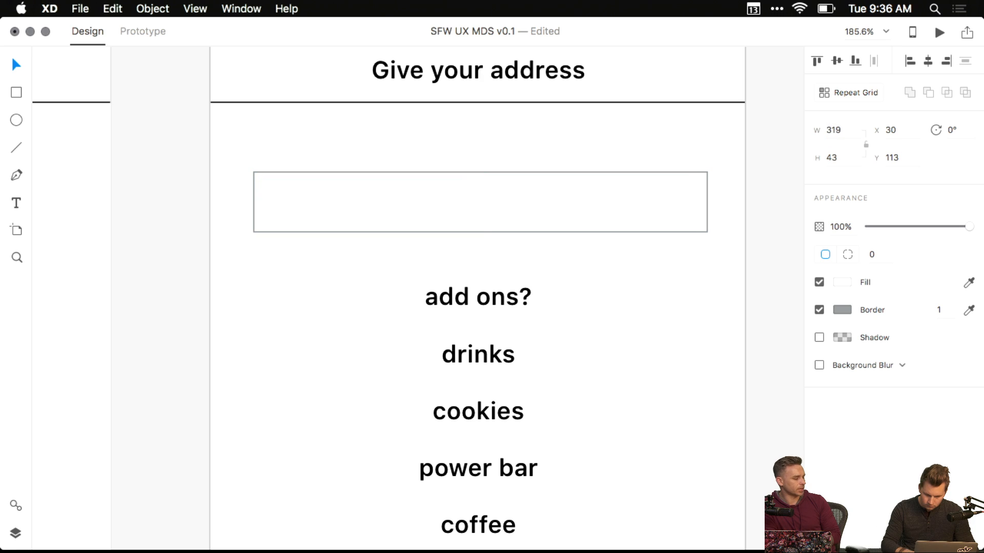
# - Reduce the rectangle's width to 315 so both side margins equal 30
pyautogui.press('alt')
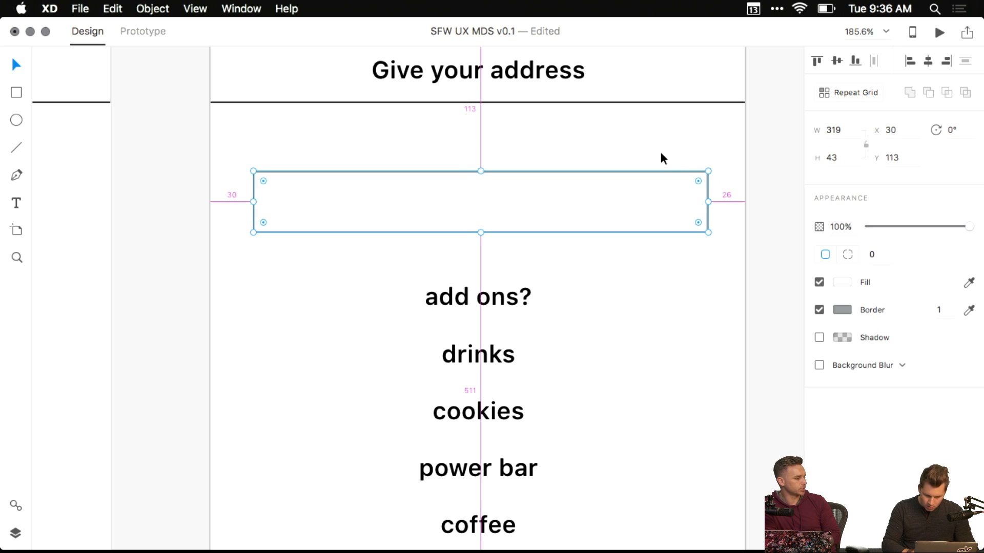
pyautogui.click(836, 132)
pyautogui.press('Down')
pyautogui.press('Down')
pyautogui.press('Down')
pyautogui.press('Down')
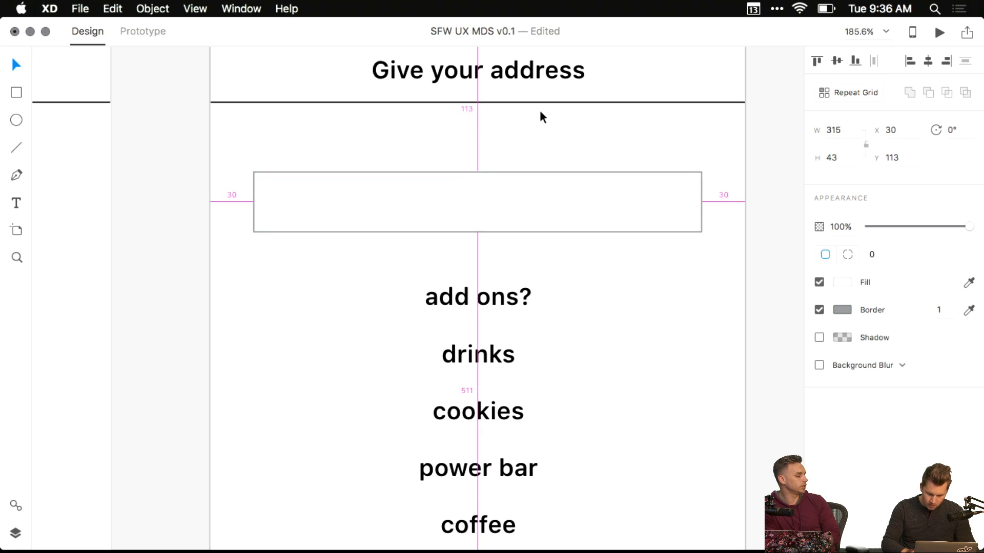
pyautogui.click(550, 235)
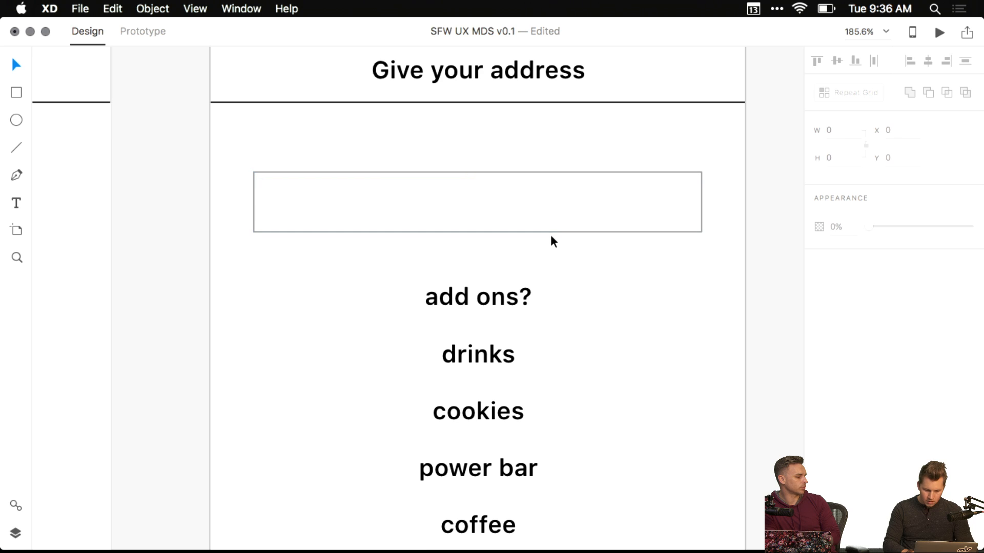
pyautogui.click(582, 189)
pyautogui.press('alt')
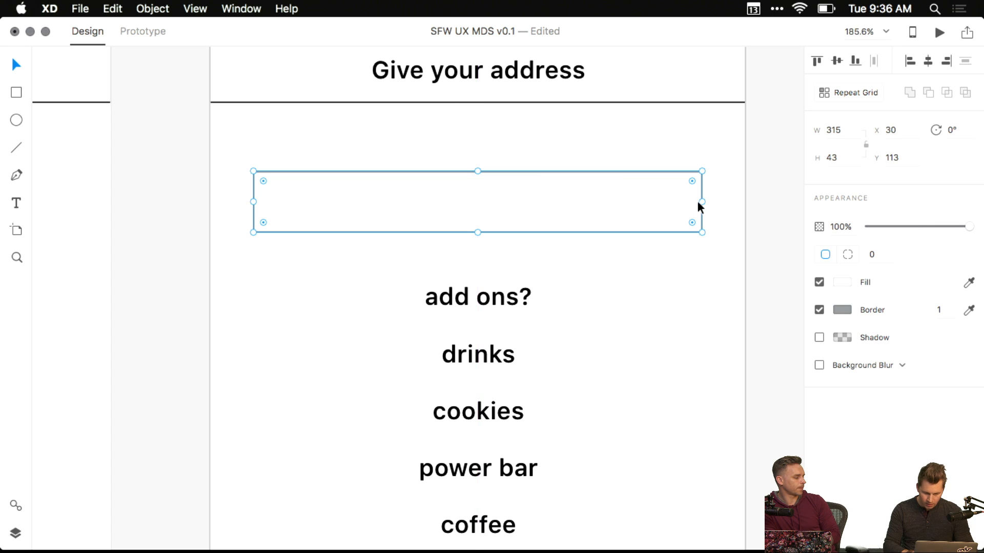
# - Move the add-ons text lower on the address / map artboard and raise the rectangle to Y 84, just beneath the navigation bar
pyautogui.scroll(-5, 611, 245)
pyautogui.moveTo(579, 270); pyautogui.dragTo(547, 223)
pyautogui.moveTo(482, 272); pyautogui.dragTo(483, 420)
pyautogui.moveTo(505, 179); pyautogui.dragTo(510, 155)
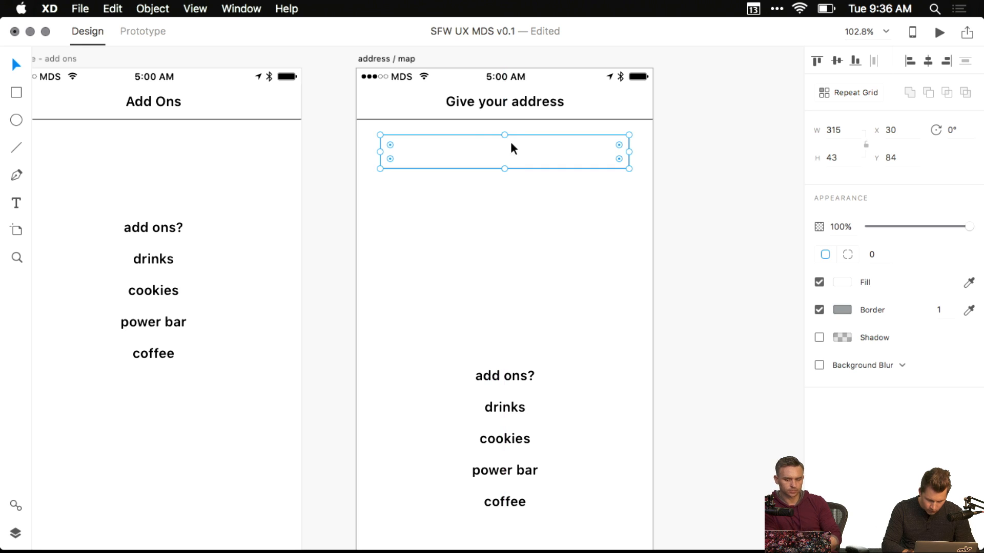
pyautogui.scroll(5, 472, 114)
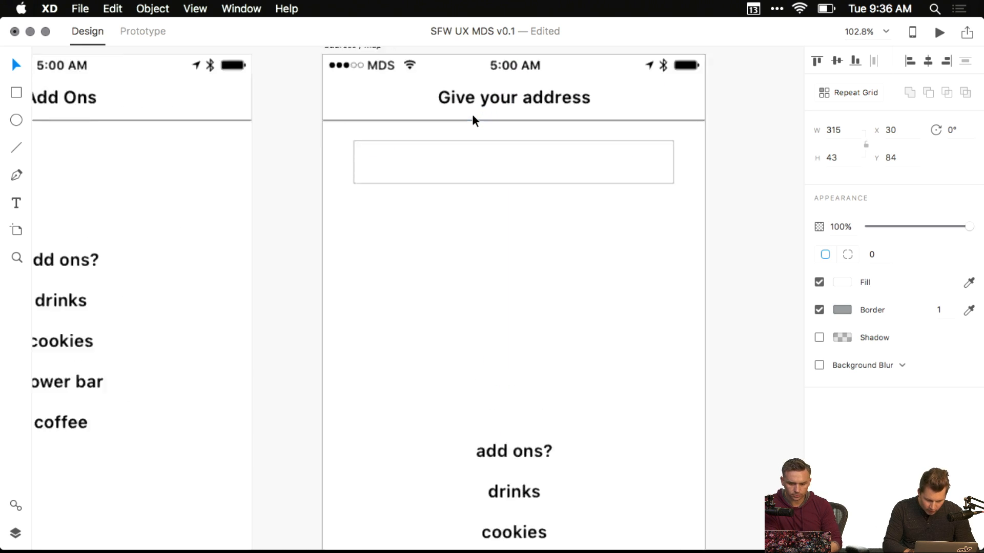
# - Duplicate the rectangle directly below the first one at Y 159, leaving a gap of 32 between them
pyautogui.moveTo(481, 220); pyautogui.dragTo(480, 375)
pyautogui.scroll(-3, 505, 378)
pyautogui.scroll(-3, 451, 349)
pyautogui.hscroll(4, 451, 349)
pyautogui.scroll(-2, 416, 310)
pyautogui.moveTo(370, 318); pyautogui.dragTo(400, 316)
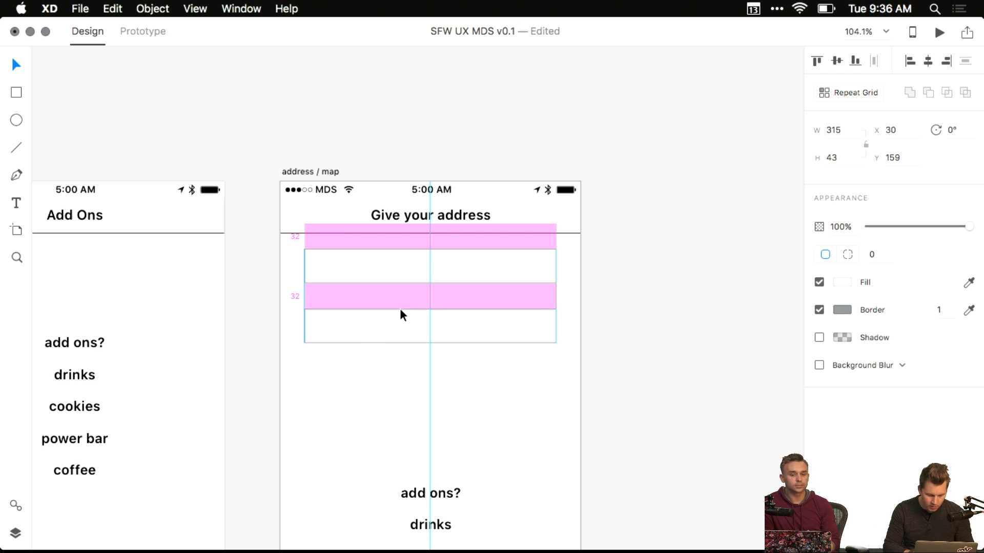
pyautogui.moveTo(400, 309); pyautogui.dragTo(400, 308)
pyautogui.moveTo(233, 253); pyautogui.dragTo(418, 342)
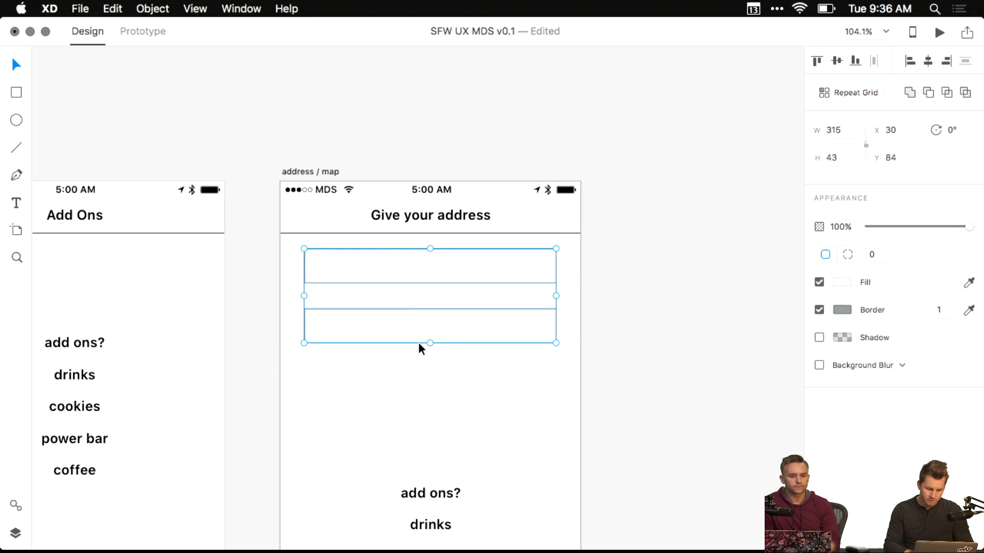
pyautogui.moveTo(321, 401); pyautogui.dragTo(582, 217)
pyautogui.click(409, 397)
pyautogui.scroll(-5, 385, 247)
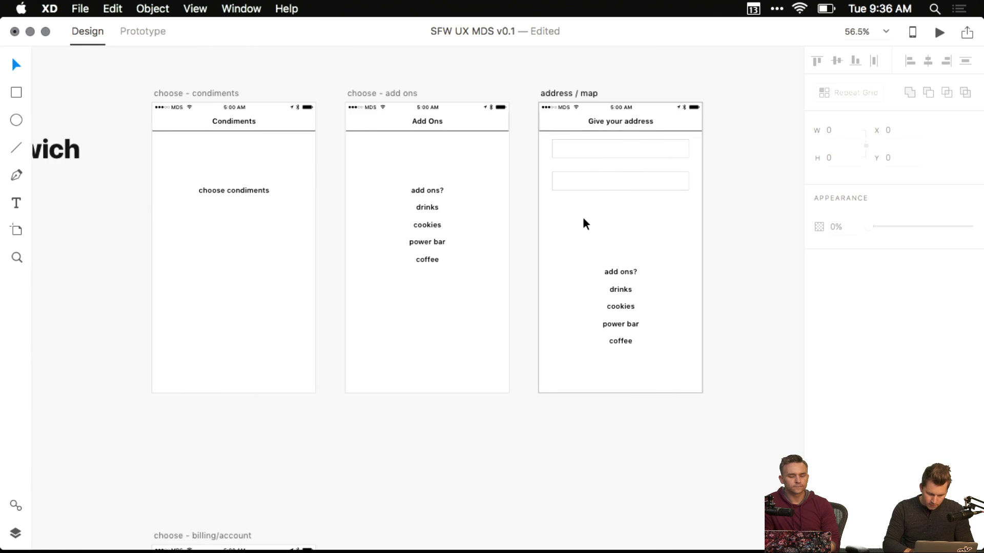
# - Delete both rectangles together with the add-ons text from the address / map artboard, and undo that deletion
pyautogui.scroll(-2, 582, 221)
pyautogui.moveTo(576, 270); pyautogui.dragTo(578, 257)
pyautogui.moveTo(545, 131); pyautogui.dragTo(684, 325)
pyautogui.press('Delete')
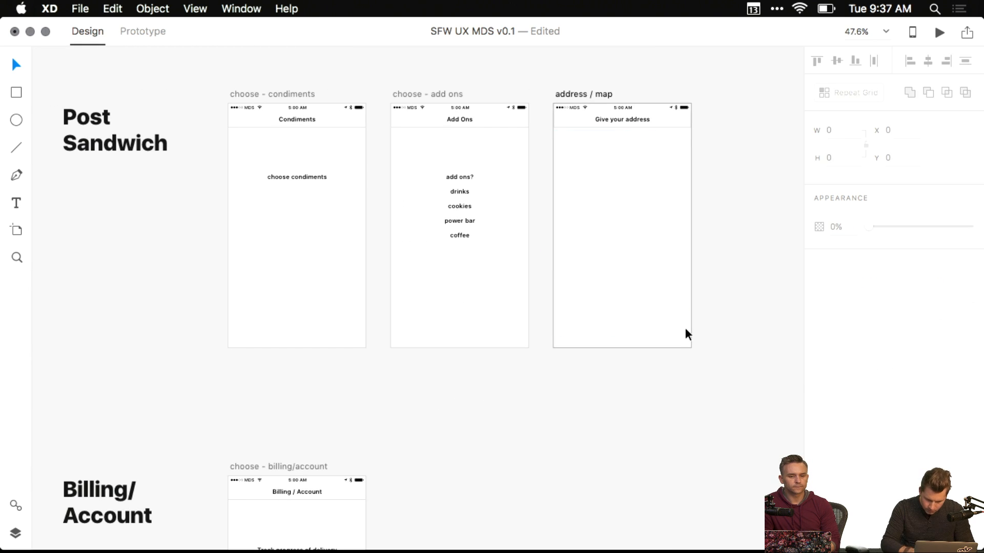
pyautogui.scroll(2, 622, 208)
pyautogui.scroll(2, 621, 204)
pyautogui.press('super+z')
# - Delete only the two rectangles from the address / map artboard and move the add-ons text up to Y 219
pyautogui.moveTo(622, 203); pyautogui.dragTo(536, 246)
pyautogui.moveTo(430, 145); pyautogui.dragTo(558, 221)
pyautogui.press('Delete')
pyautogui.moveTo(544, 302); pyautogui.dragTo(547, 241)
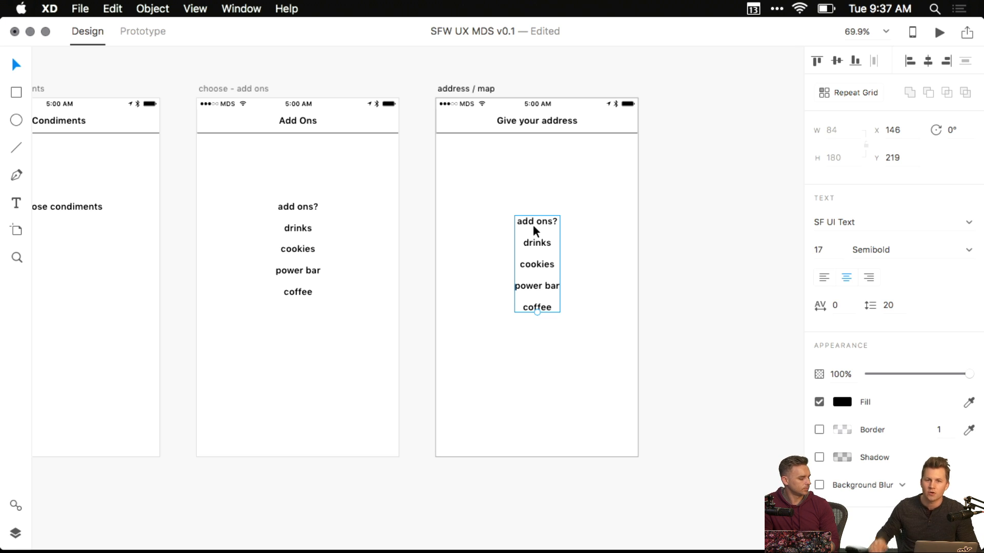
pyautogui.press('2')
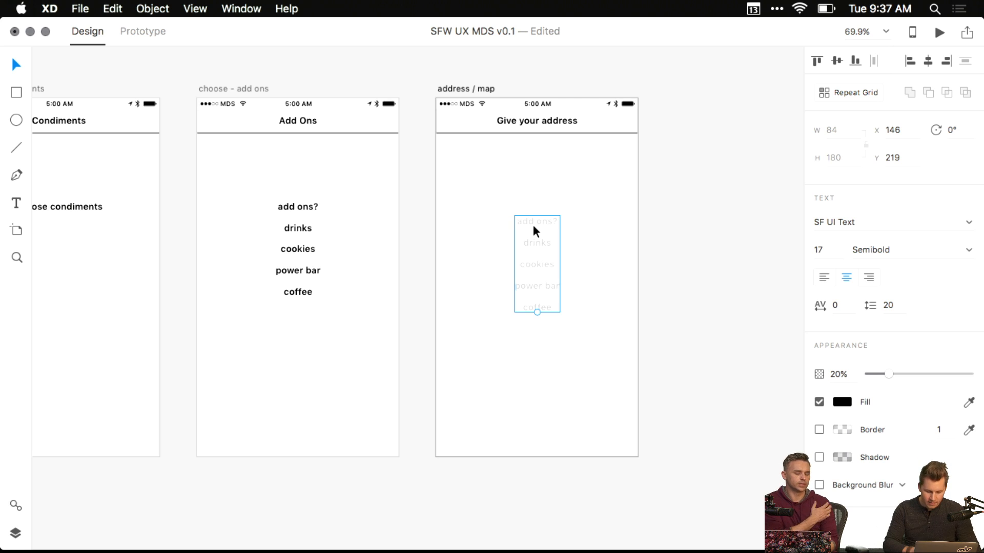
pyautogui.press('super+z')
pyautogui.click(640, 234)
# - Replace the add-ons text on the address / map artboard with "choose location", followed by "(or)" on a separate line
pyautogui.scroll(3, 639, 231)
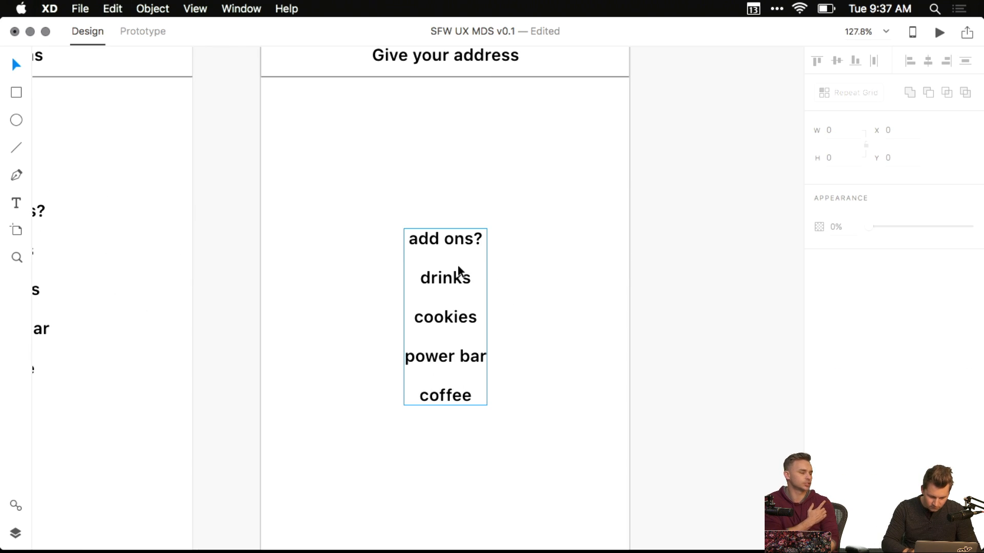
pyautogui.click(459, 270)
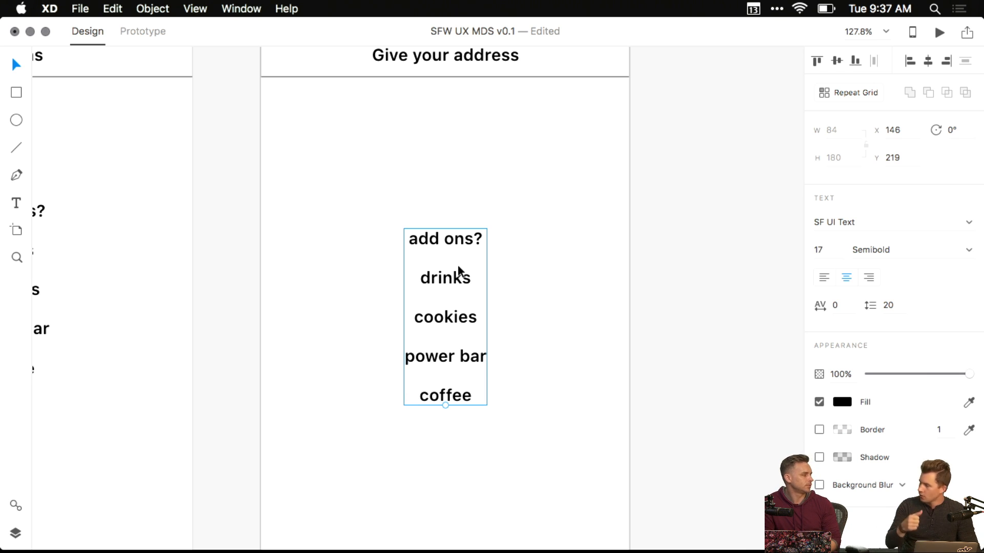
pyautogui.doubleClick(458, 268)
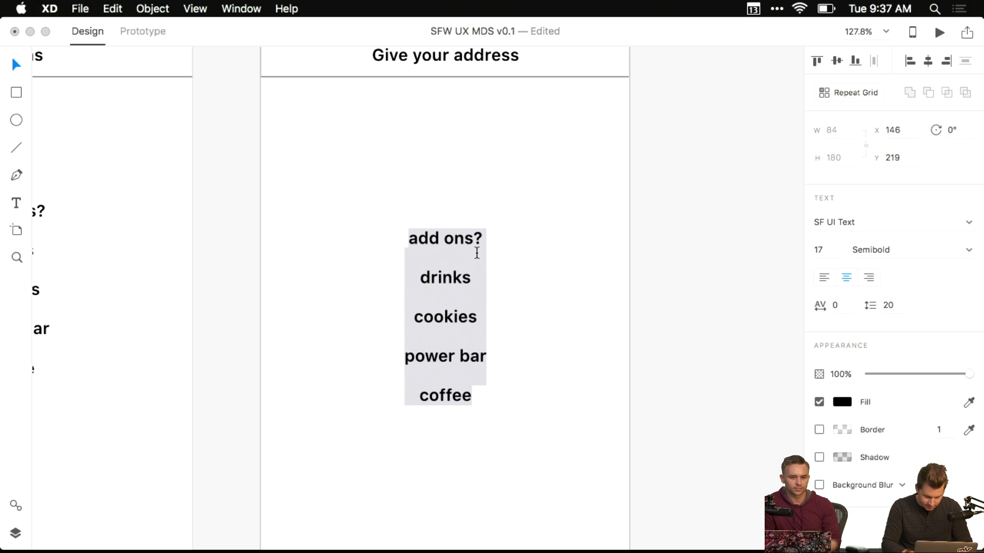
pyautogui.write('choose location')
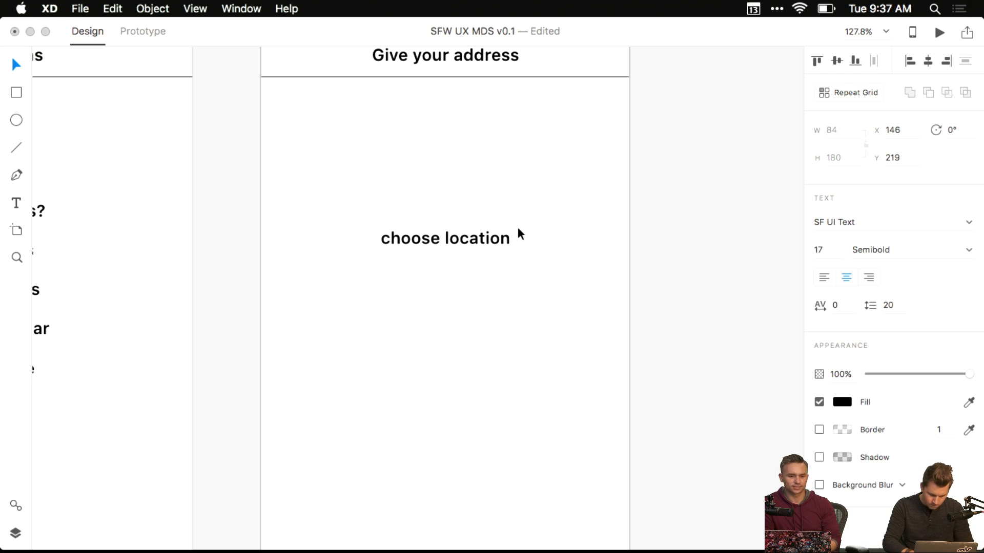
pyautogui.press('Return')
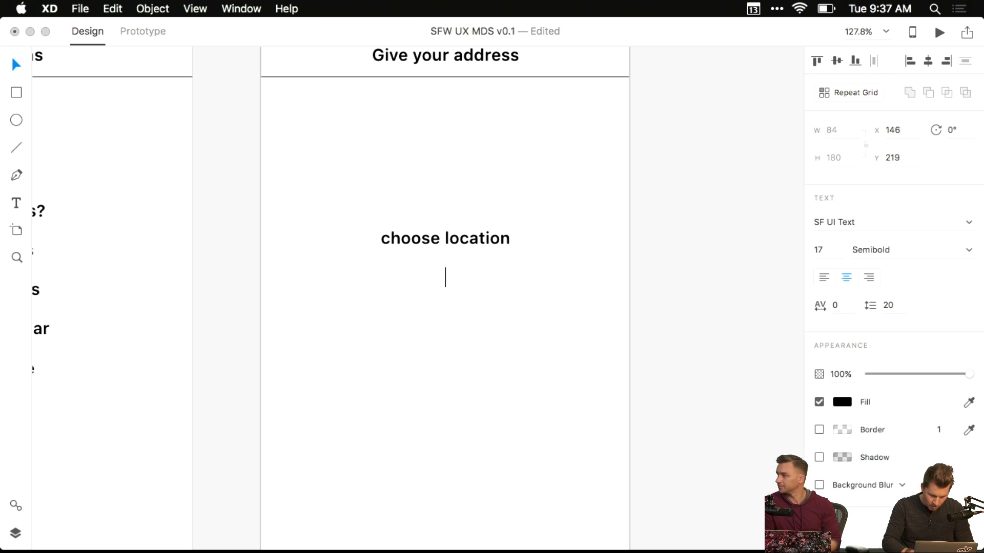
pyautogui.write('(or)')
pyautogui.press('Return')
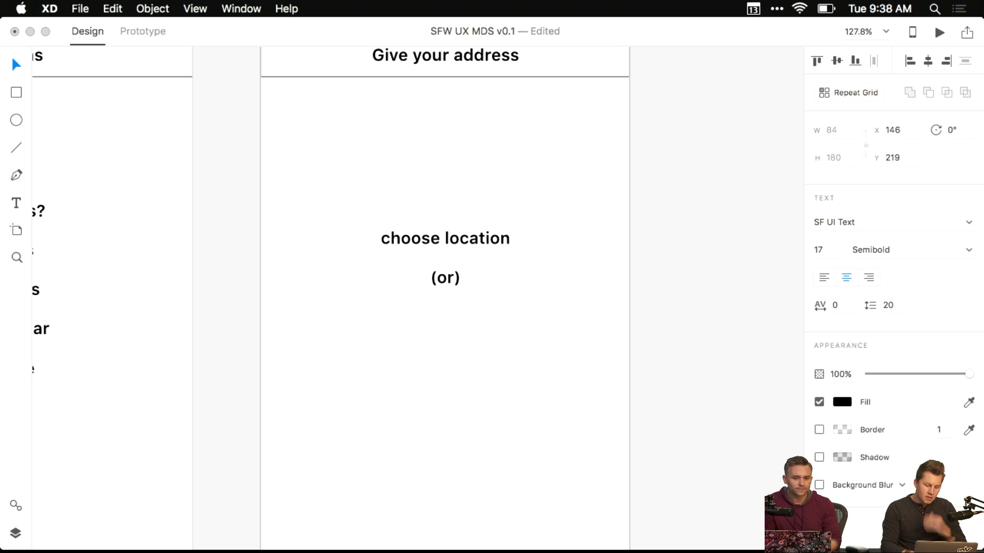
# - Continue the address / map text below "(or)" with "what happens if they don't enable location services", broken over two lines after "don't"
pyautogui.write('what heppe')
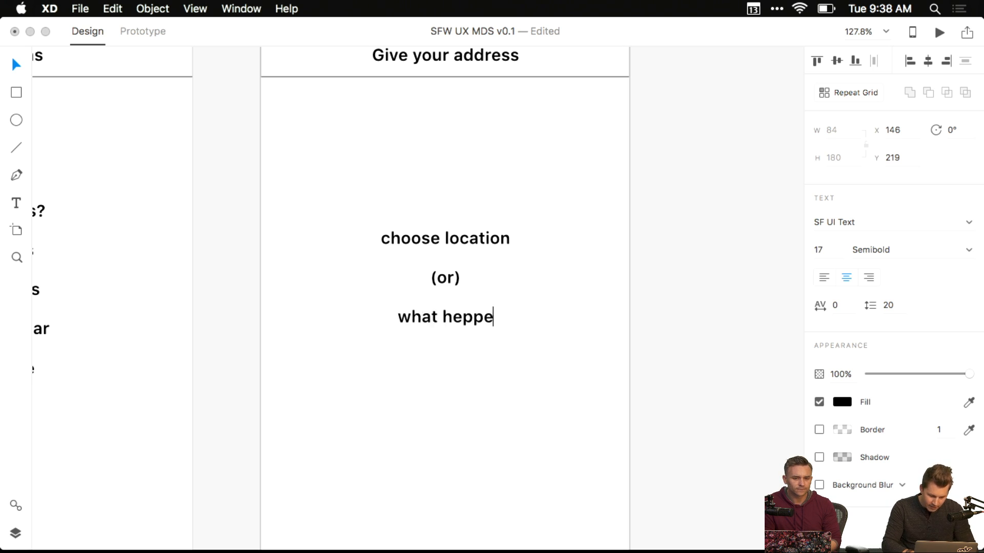
pyautogui.press('BackSpace')
pyautogui.press('BackSpace')
pyautogui.press('BackSpace')
pyautogui.press('BackSpace')
pyautogui.write('appens')
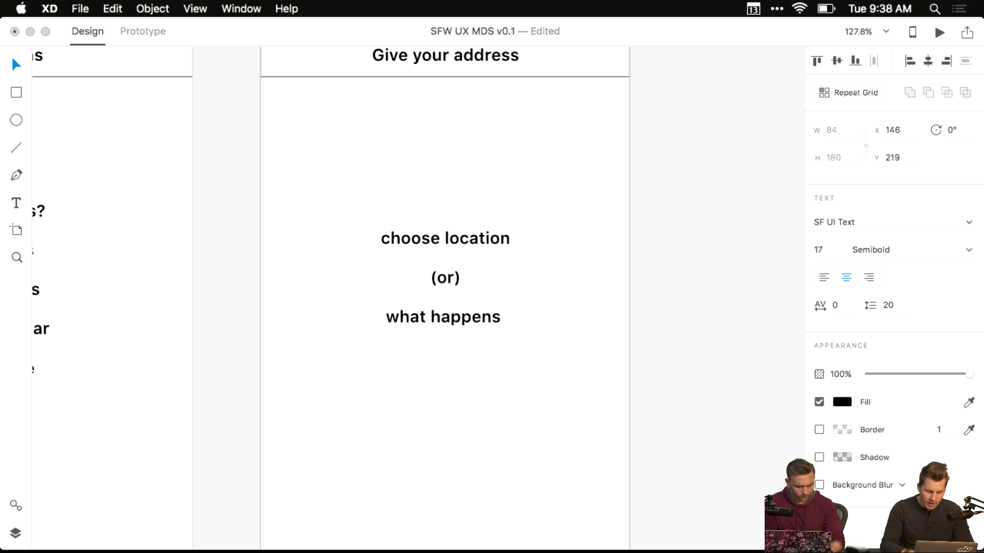
pyautogui.write('if')
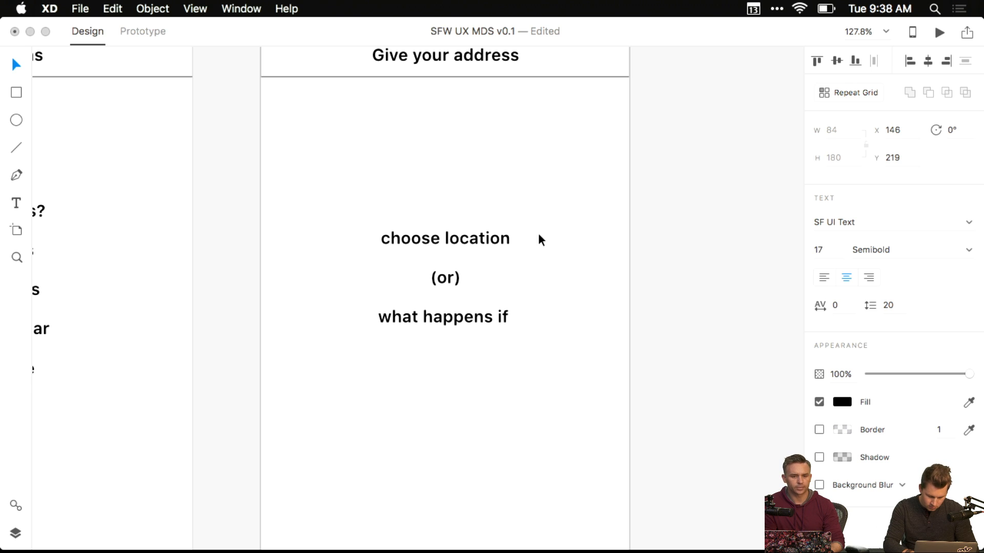
pyautogui.write(" they don't")
pyautogui.press('Return')
pyautogui.write('enbab')
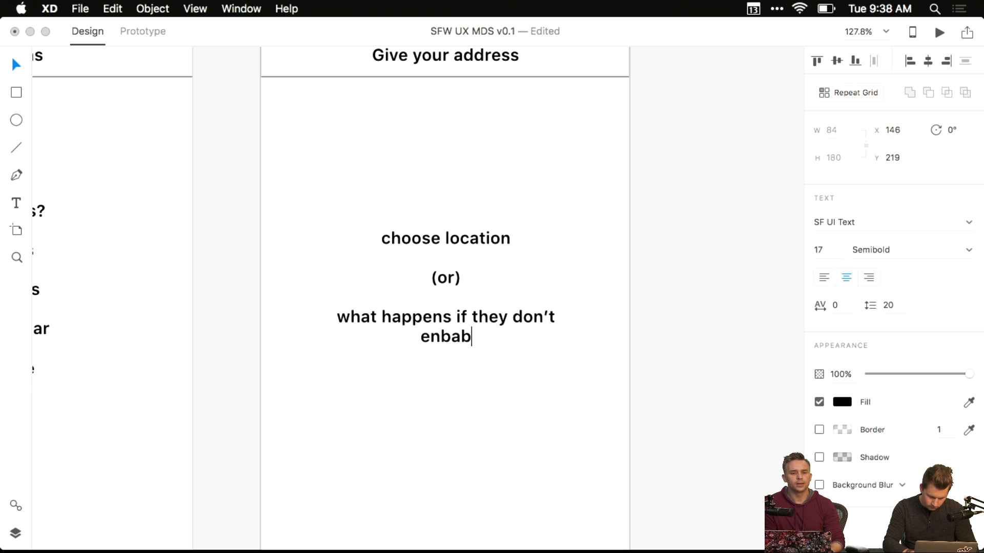
pyautogui.press('BackSpace')
pyautogui.press('BackSpace')
pyautogui.press('BackSpace')
pyautogui.write('able location services')
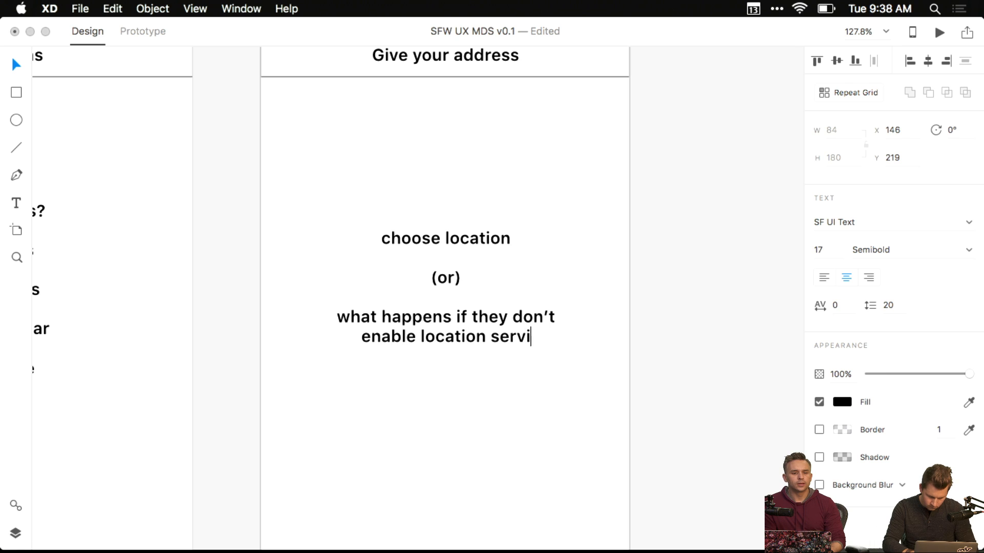
# - Finish the address / map text with "(form at that point)" after a blank line, and deselect it
pyautogui.press('Return')
pyautogui.press('Return')
pyautogui.write('(forms')
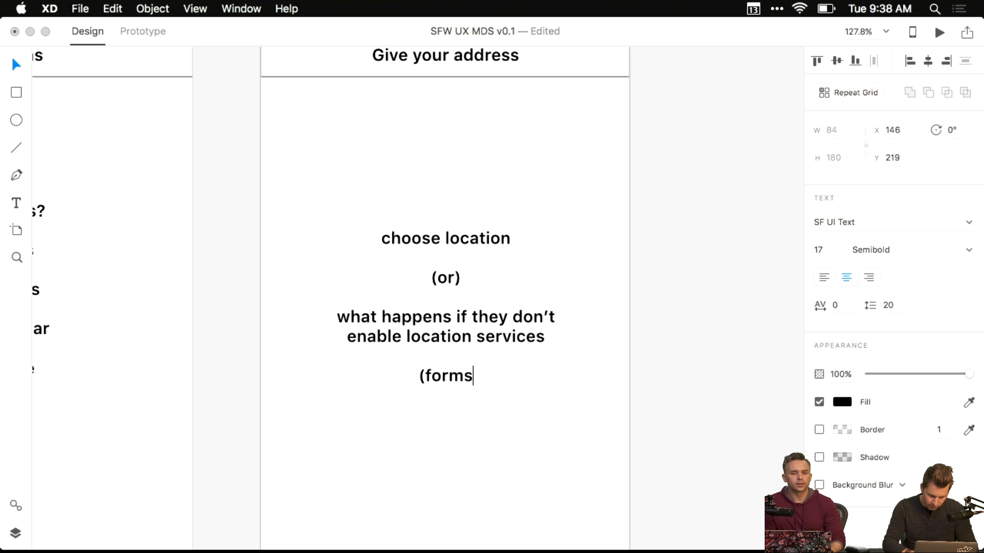
pyautogui.press('BackSpace')
pyautogui.write('at the')
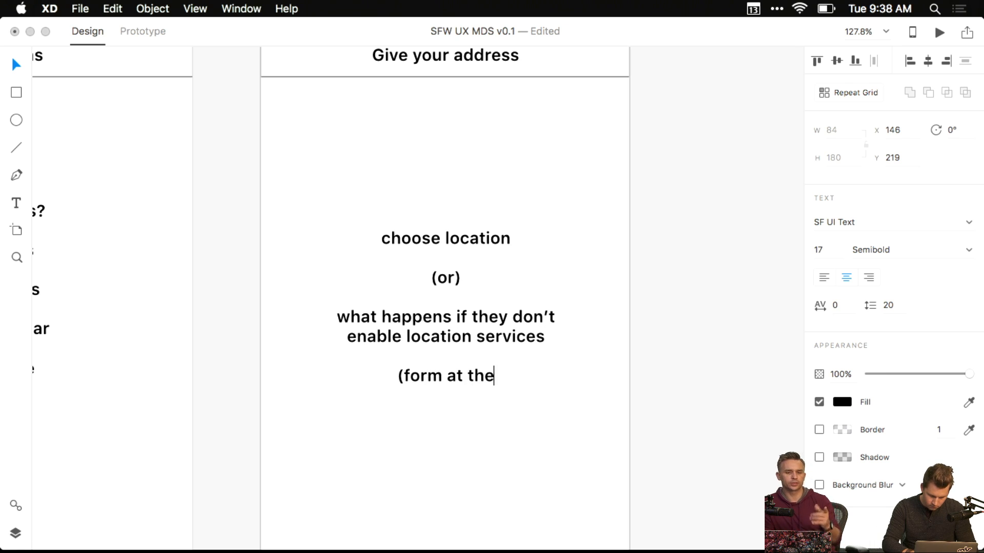
pyautogui.press('BackSpace')
pyautogui.write('at point)')
pyautogui.press('Escape')
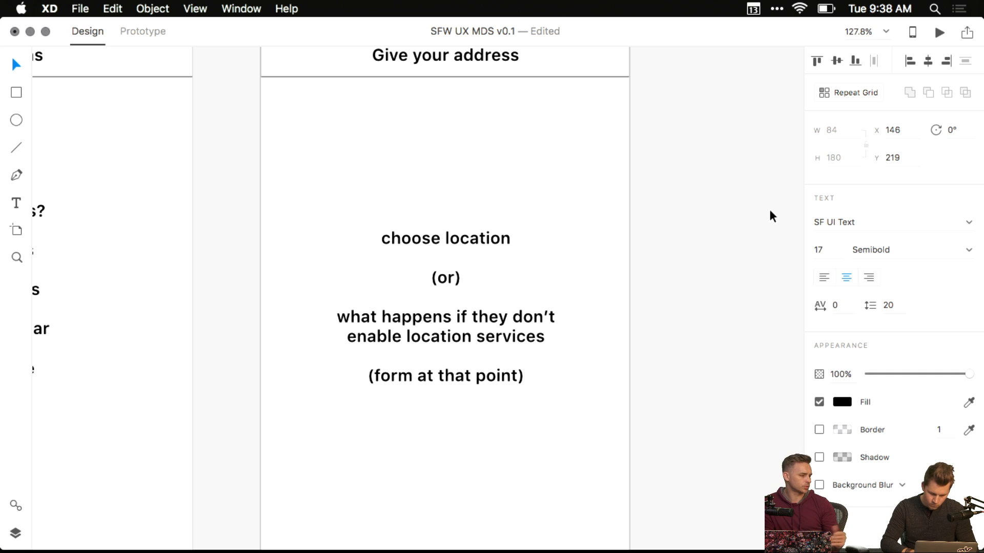
pyautogui.scroll(-5, 689, 254)
pyautogui.click(505, 247)
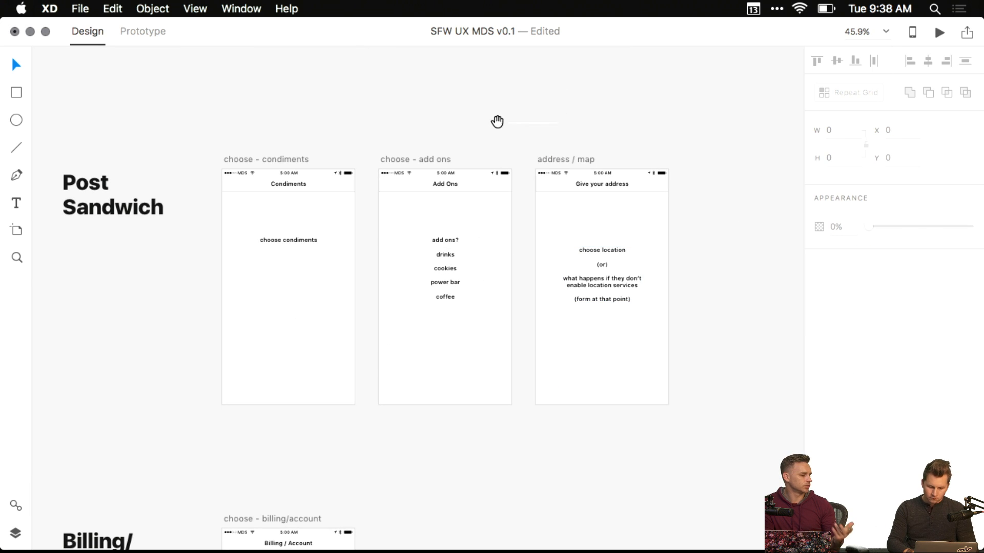
# - Look over the Post Sandwich and Custom Build artboard rows, following the Custom Build flow from home to choose - toppings
pyautogui.moveTo(497, 123); pyautogui.dragTo(432, 192)
pyautogui.scroll(-3, 431, 192)
pyautogui.scroll(3, 431, 192)
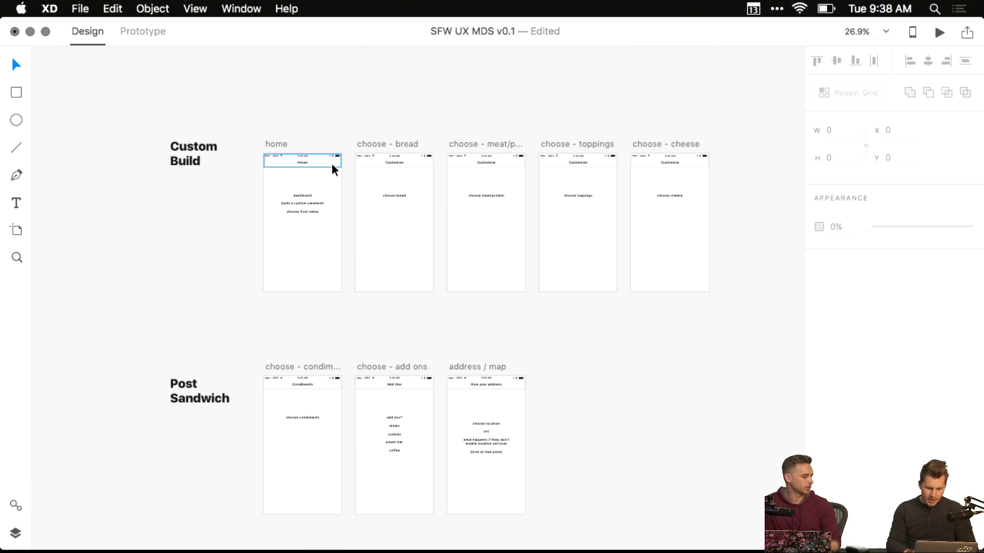
pyautogui.scroll(3, 331, 163)
pyautogui.press('a')
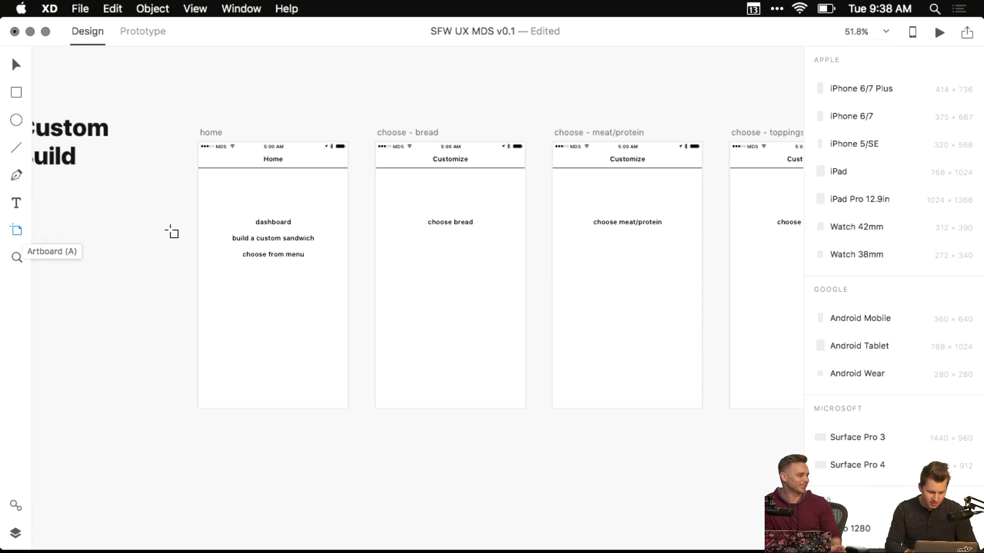
pyautogui.press('v')
pyautogui.hscroll(3, 267, 272)
pyautogui.press('a')
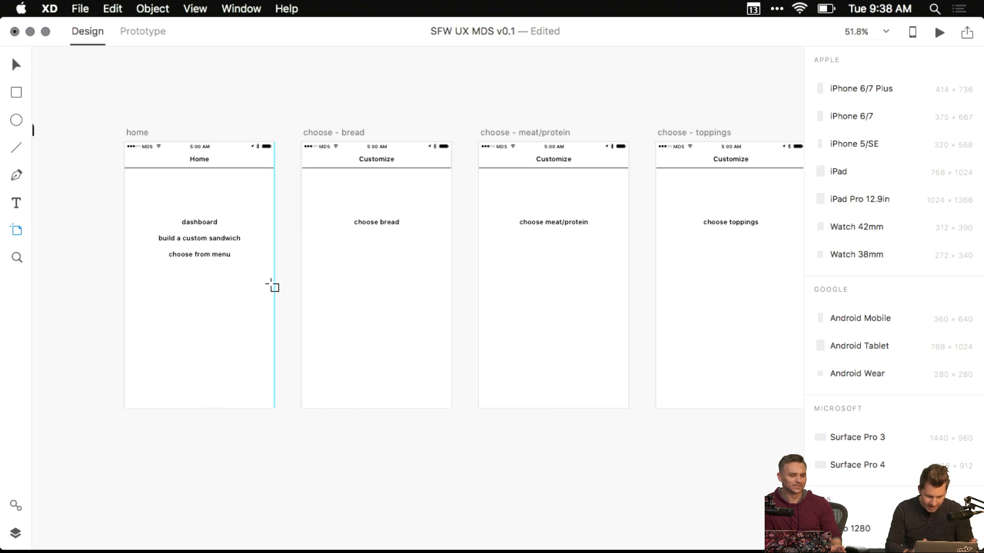
pyautogui.hscroll(3, 702, 202)
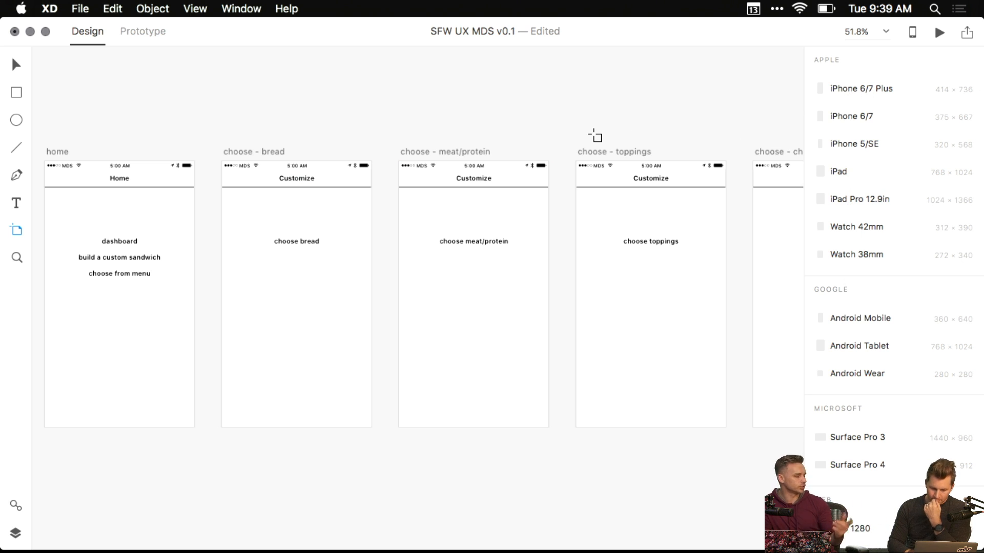
pyautogui.press('v')
# - Duplicate the choose - cheese artboard at the end of the Custom Build row and delete the copy
pyautogui.hscroll(10, 532, 122)
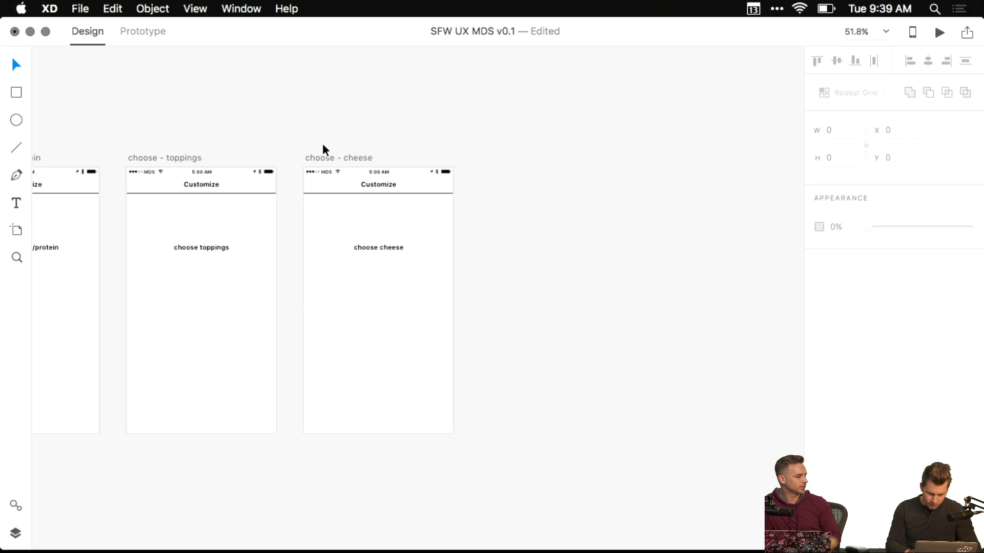
pyautogui.click(326, 158)
pyautogui.press('super+d')
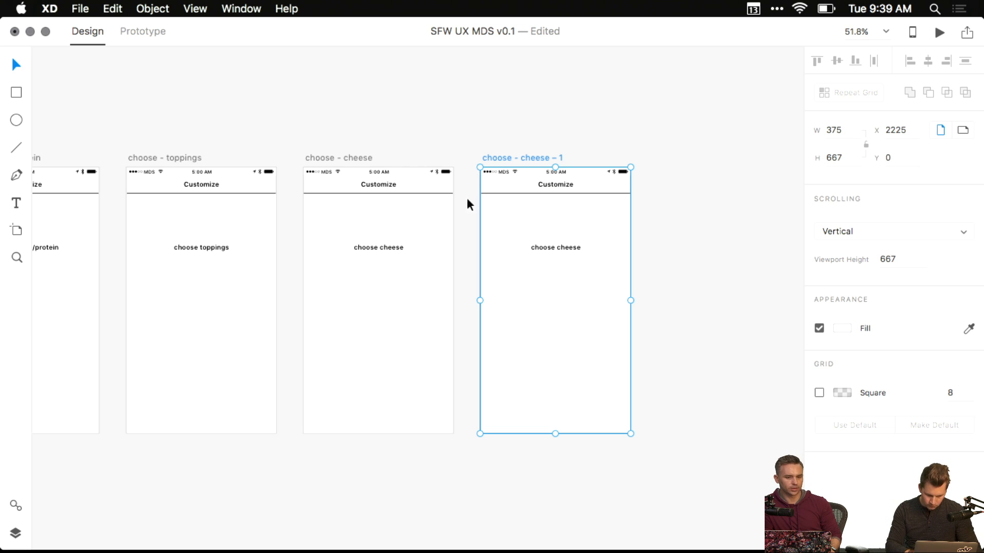
pyautogui.scroll(-3, 467, 200)
pyautogui.moveTo(521, 108); pyautogui.dragTo(555, 129)
pyautogui.press('super+z')
pyautogui.moveTo(498, 111); pyautogui.dragTo(576, 176)
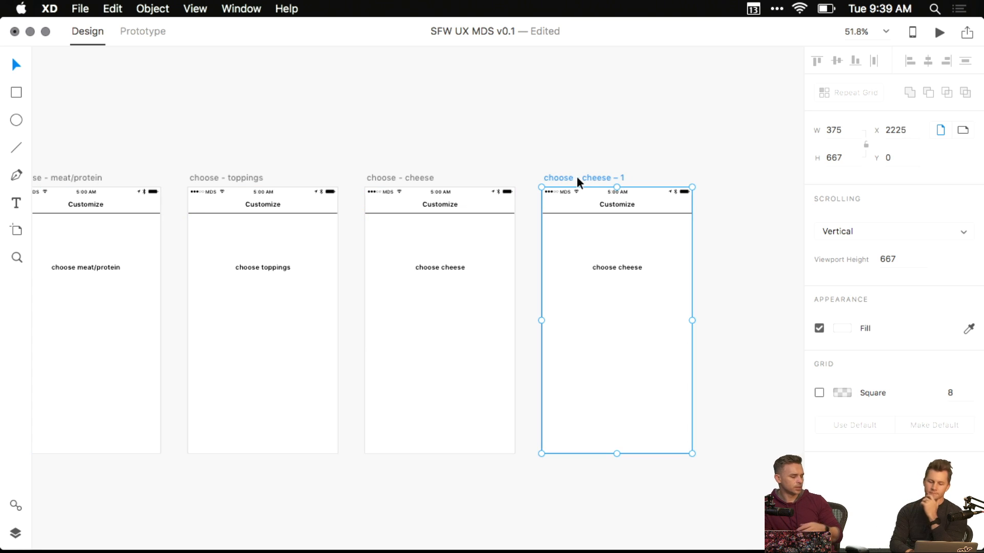
pyautogui.press('Delete')
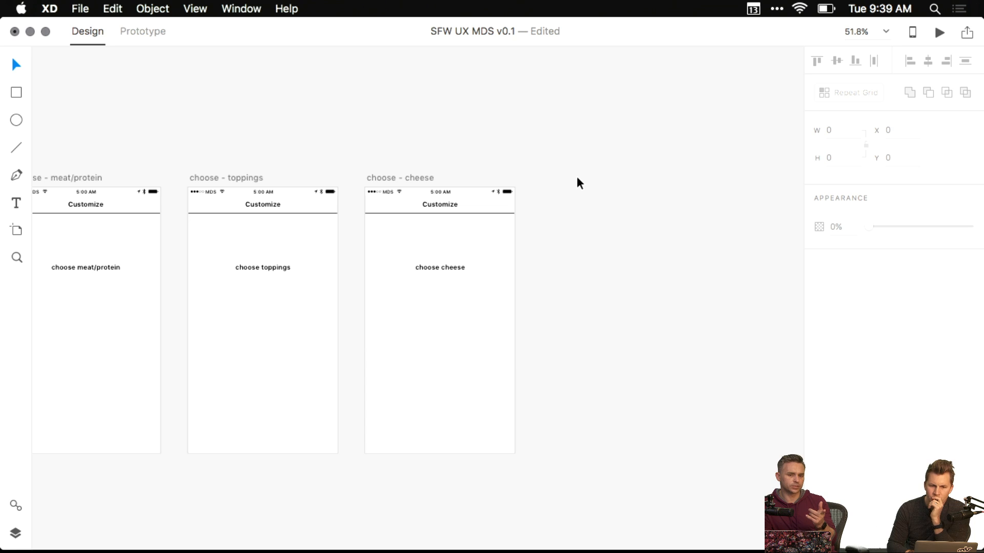
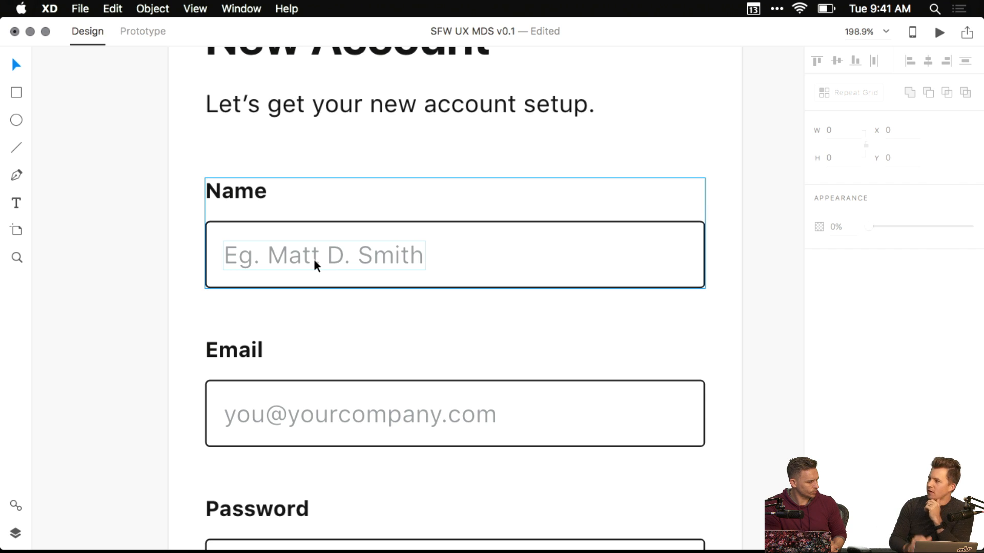
# - Examine the user registration artboards, the Post Sandwich row and the choose - billing/account artboard
pyautogui.scroll(-5, 313, 259)
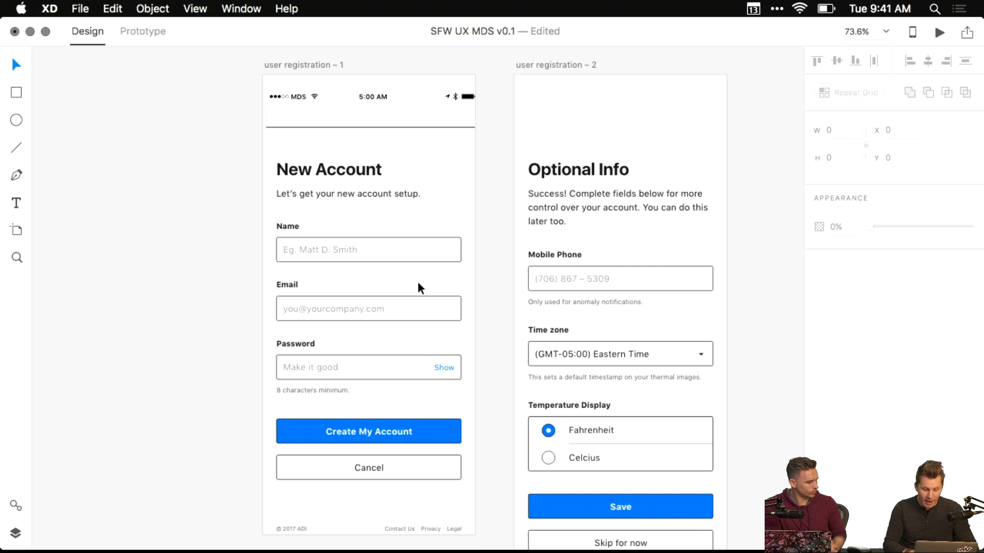
pyautogui.hscroll(10, 222, 272)
pyautogui.scroll(-5, 489, 442)
pyautogui.scroll(-2, 490, 443)
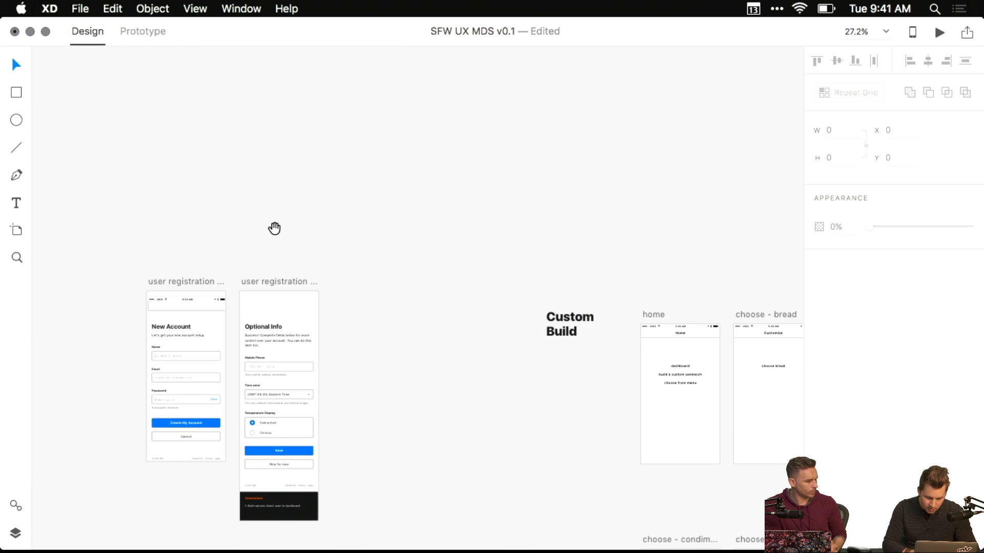
pyautogui.hscroll(8, 274, 226)
pyautogui.scroll(-6, 275, 226)
pyautogui.scroll(-4, 451, 215)
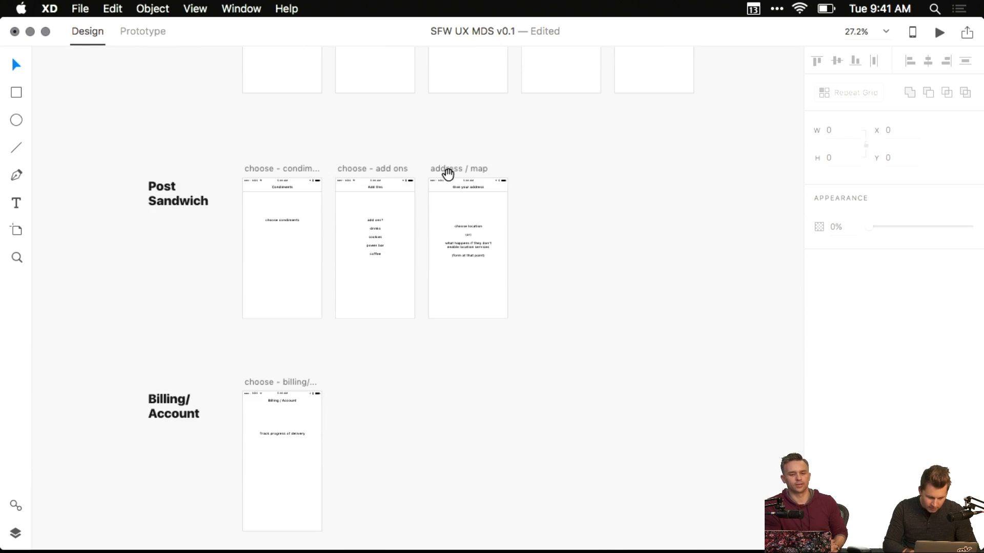
pyautogui.scroll(-4, 415, 277)
pyautogui.hscroll(-1, 415, 277)
pyautogui.scroll(3, 428, 229)
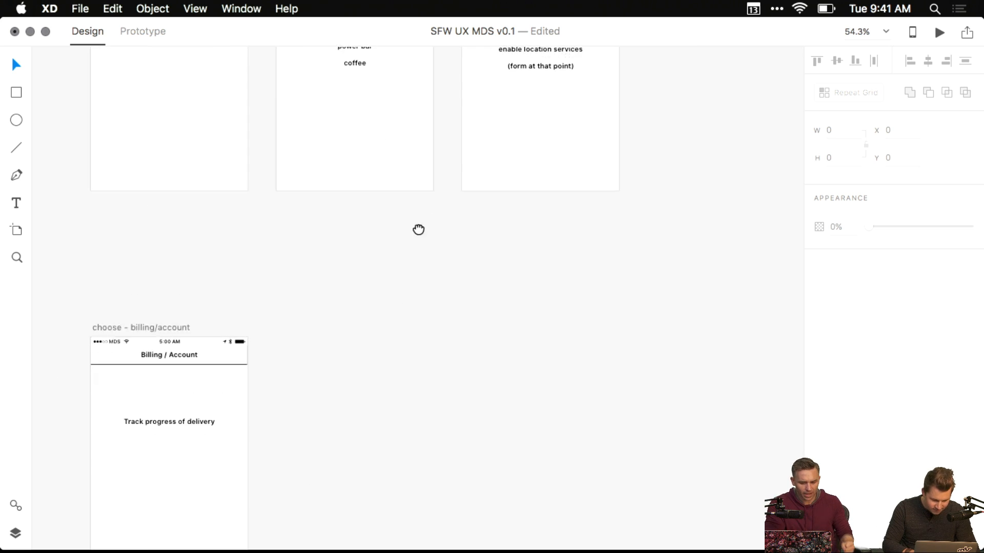
pyautogui.moveTo(417, 229); pyautogui.dragTo(518, 149)
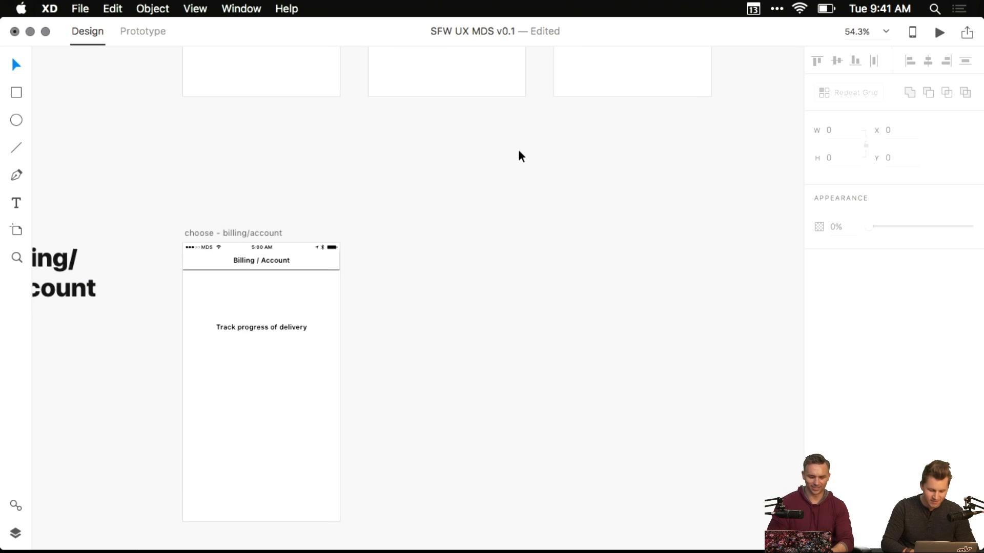
pyautogui.hscroll(-3, 518, 154)
pyautogui.scroll(-1, 518, 154)
pyautogui.scroll(3, 518, 186)
pyautogui.hscroll(-4, 564, 190)
pyautogui.scroll(-2, 564, 191)
pyautogui.scroll(-4, 615, 197)
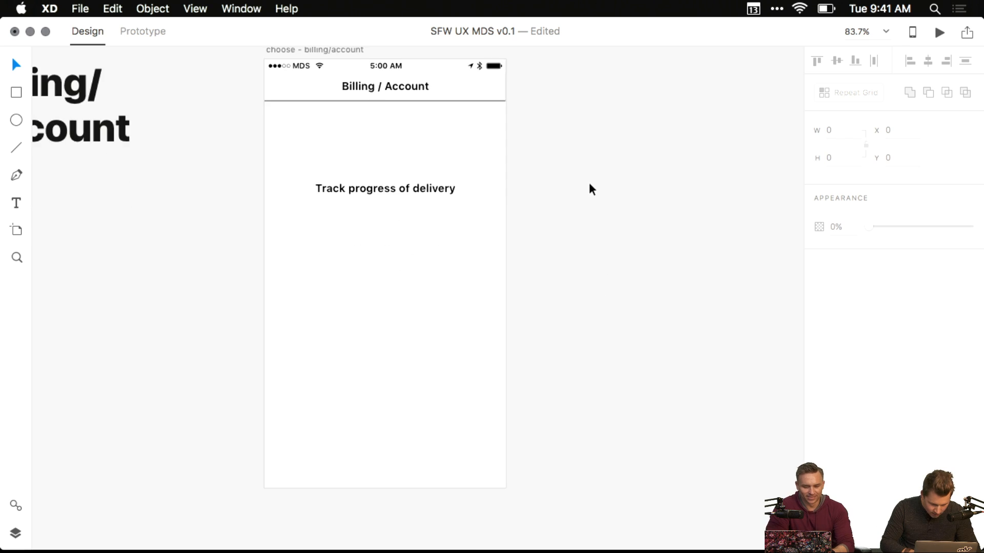
pyautogui.scroll(2, 589, 187)
pyautogui.hscroll(-1, 589, 186)
pyautogui.scroll(-3, 611, 198)
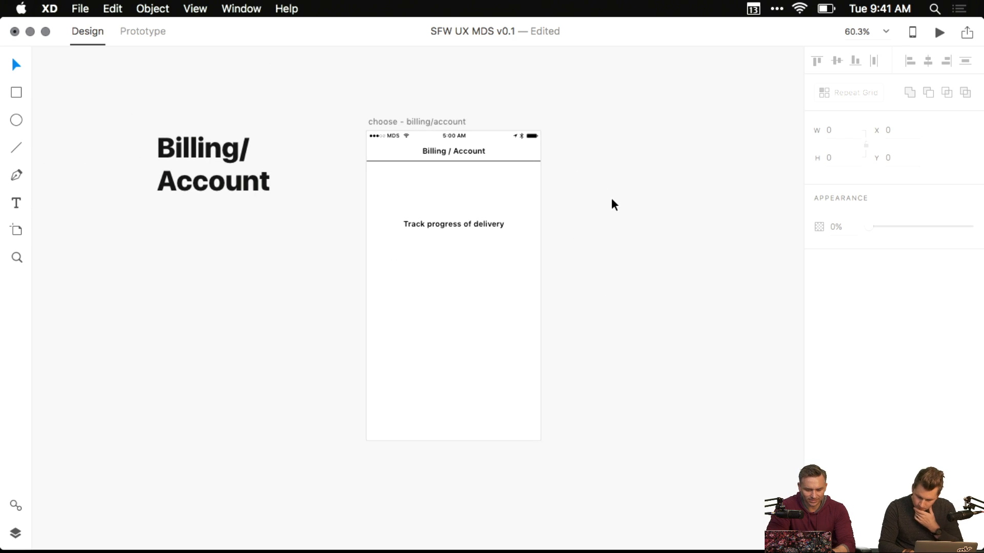
# - Duplicate the choose - billing/account artboard beside the original in the Billing/Account row, and deselect the copy
pyautogui.hscroll(4, 569, 147)
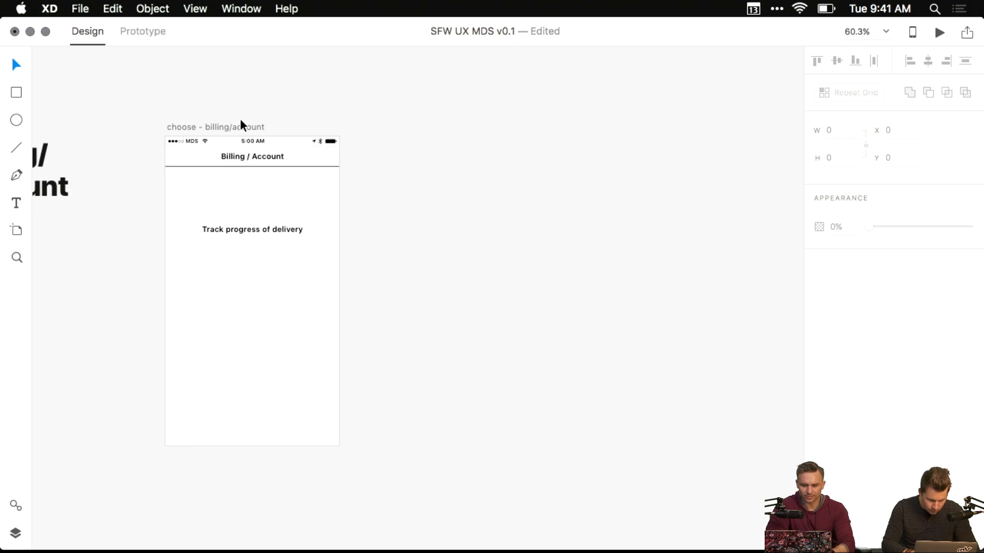
pyautogui.click(199, 127)
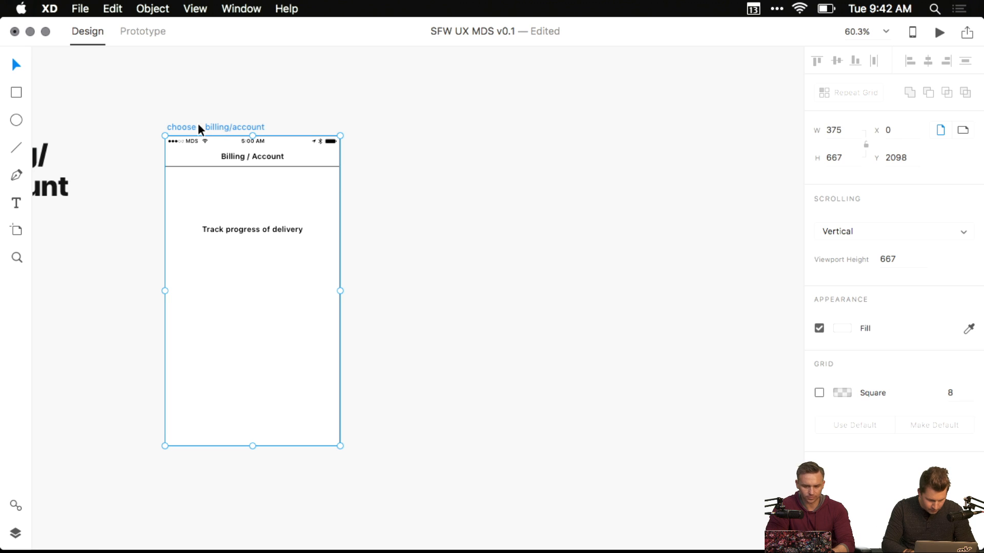
pyautogui.press('super+d')
pyautogui.click(570, 232)
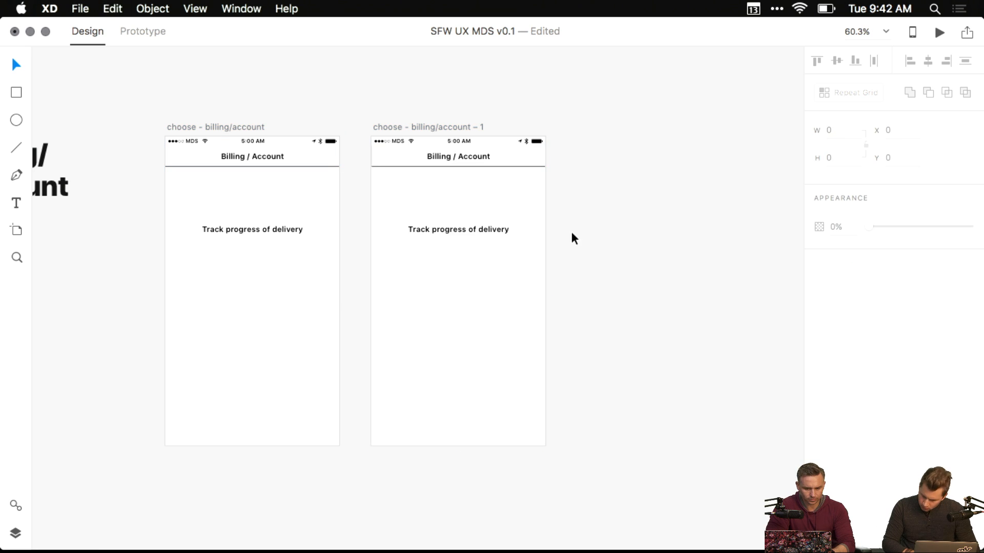
# - Rename the duplicated choose - billing/account artboard as "track - sandwich"
pyautogui.doubleClick(462, 223)
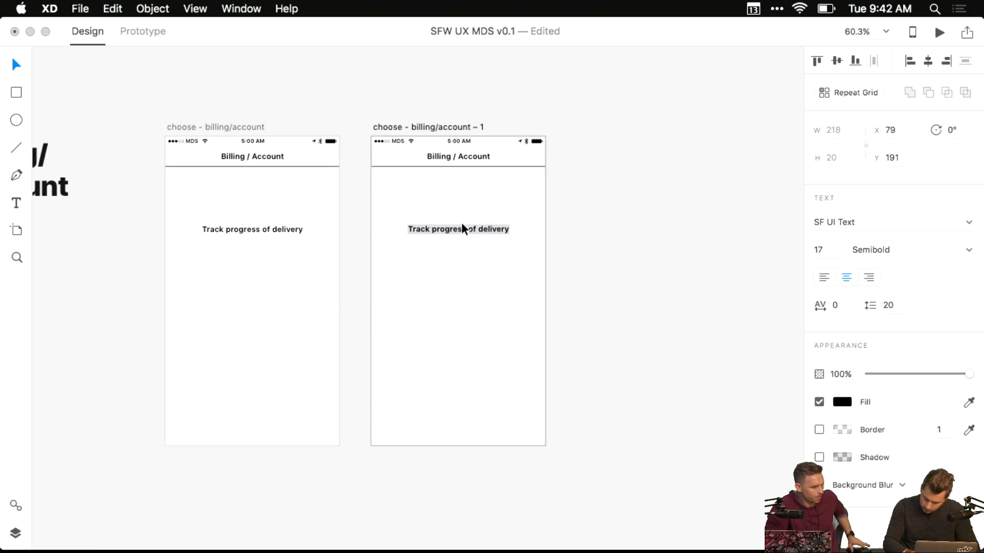
pyautogui.press('Escape')
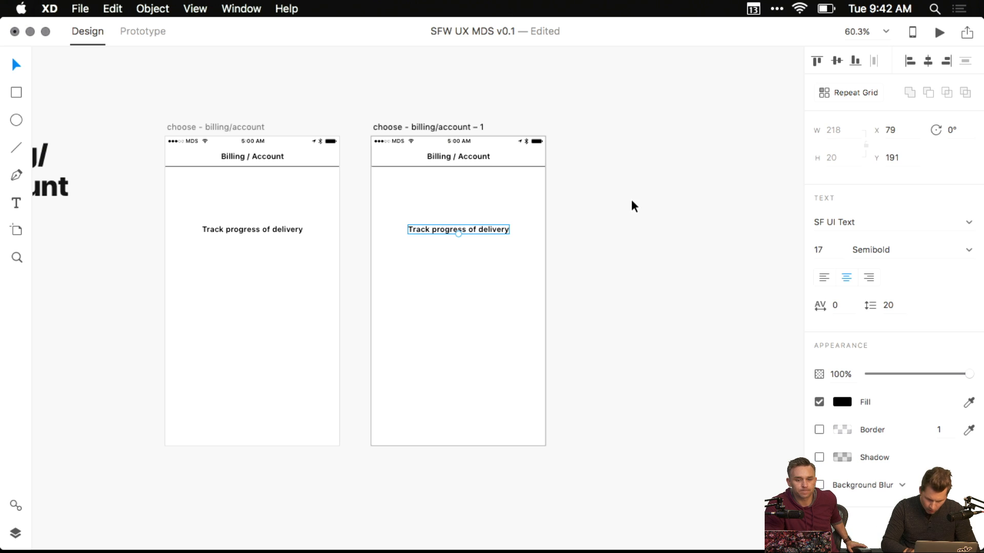
pyautogui.scroll(5, 464, 162)
pyautogui.hscroll(2, 463, 163)
pyautogui.click(361, 337)
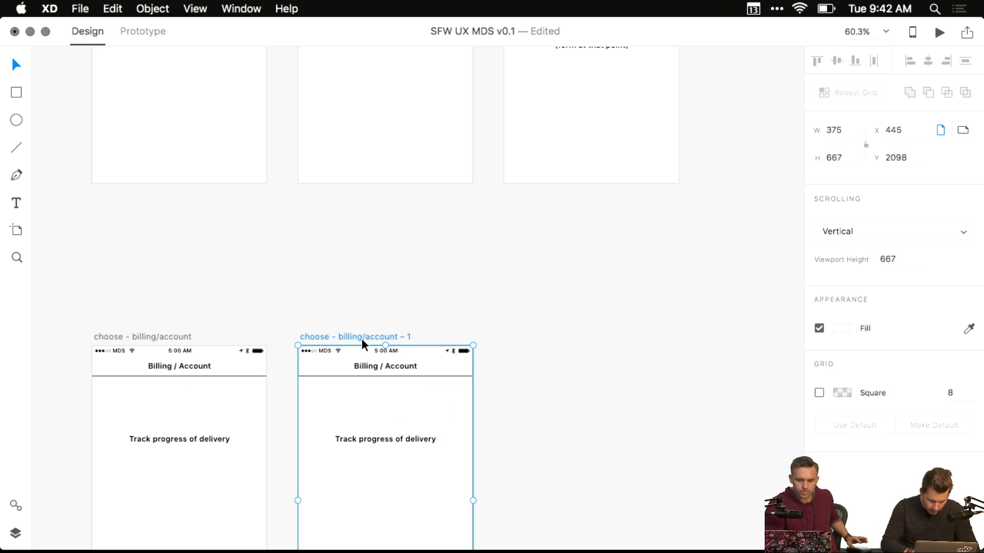
pyautogui.doubleClick(361, 338)
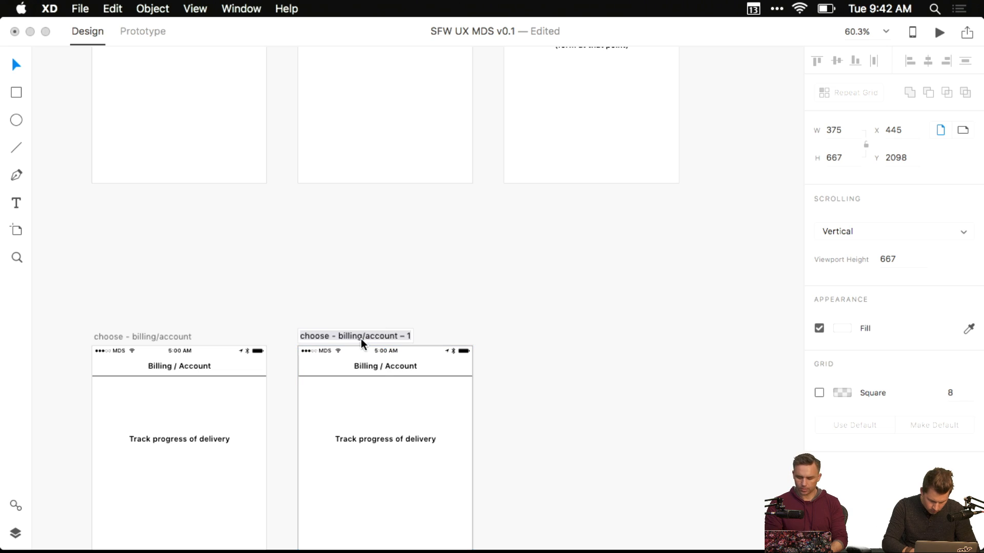
pyautogui.write('track - sandwich')
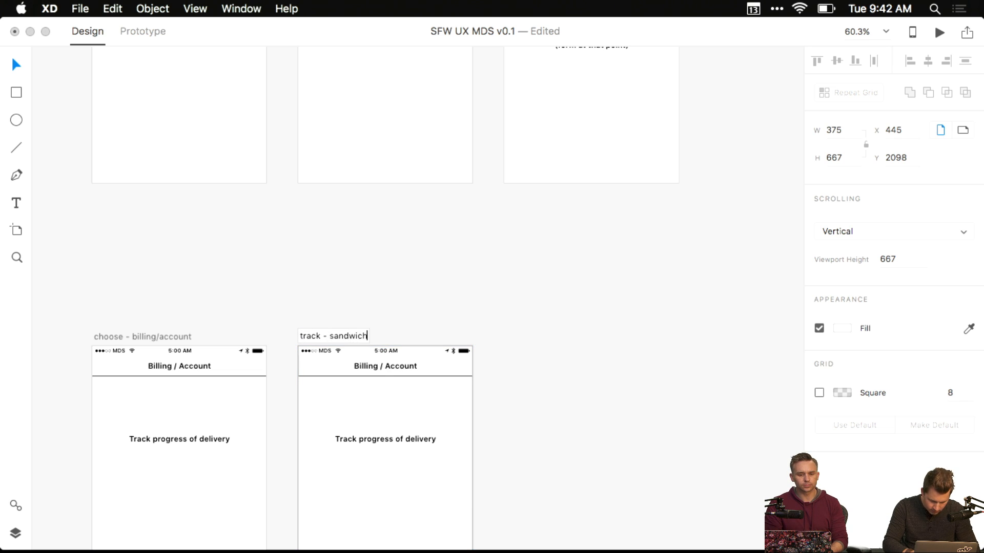
pyautogui.press('Return')
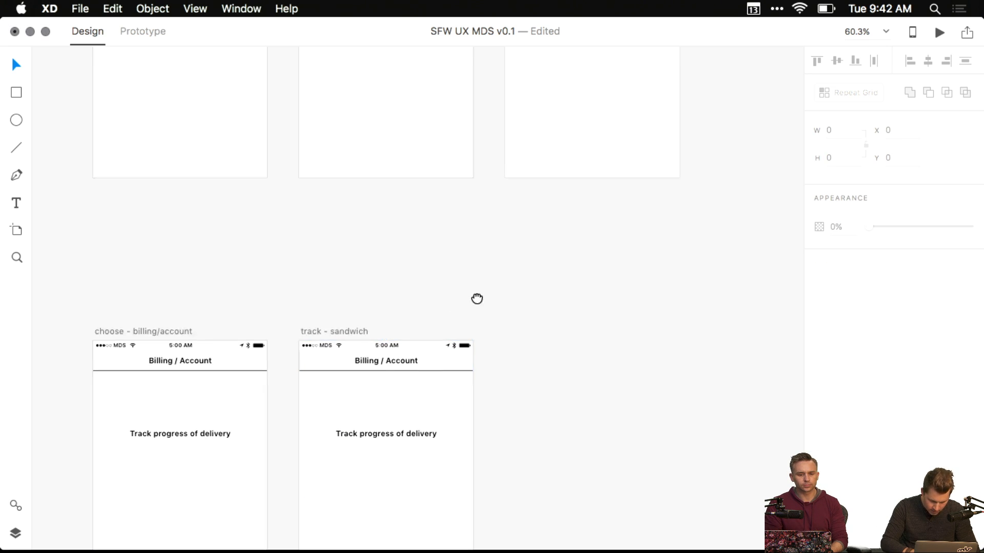
# - Change the placeholder text on the track - sandwich artboard to "Track the sandwich"
pyautogui.scroll(-3, 402, 323)
pyautogui.doubleClick(393, 329)
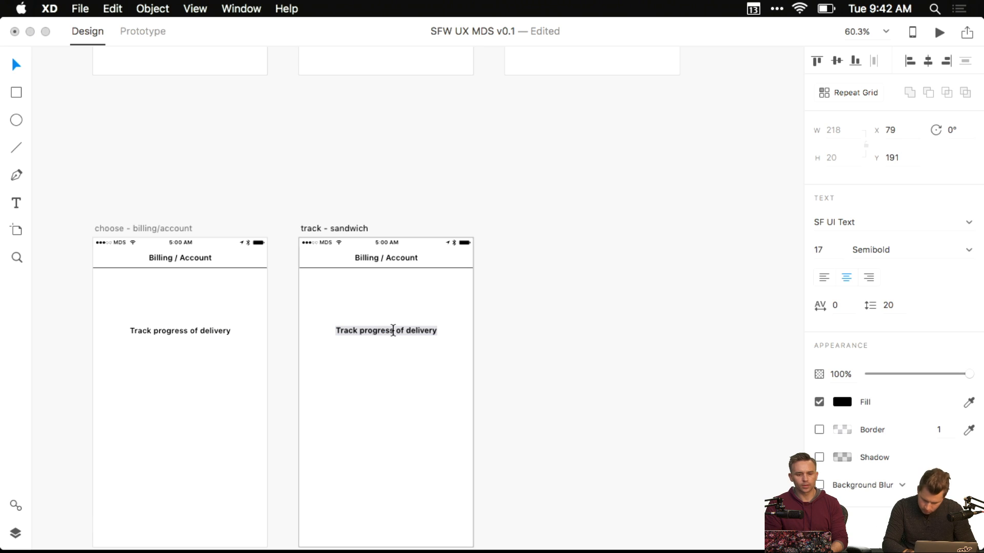
pyautogui.write('Track the sandwich')
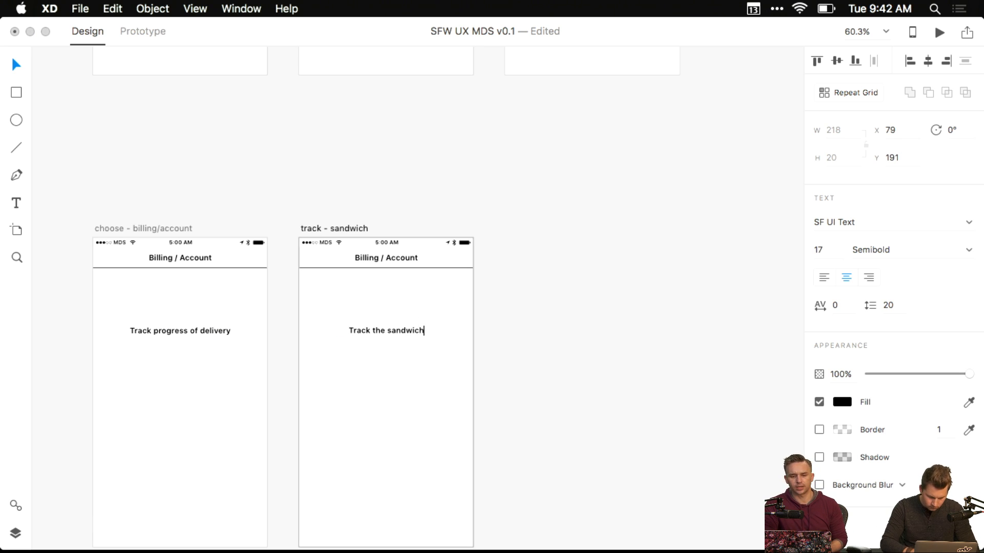
pyautogui.press('Escape')
# - Change the header title of the track - sandwich artboard to "Tracking"
pyautogui.click(403, 258)
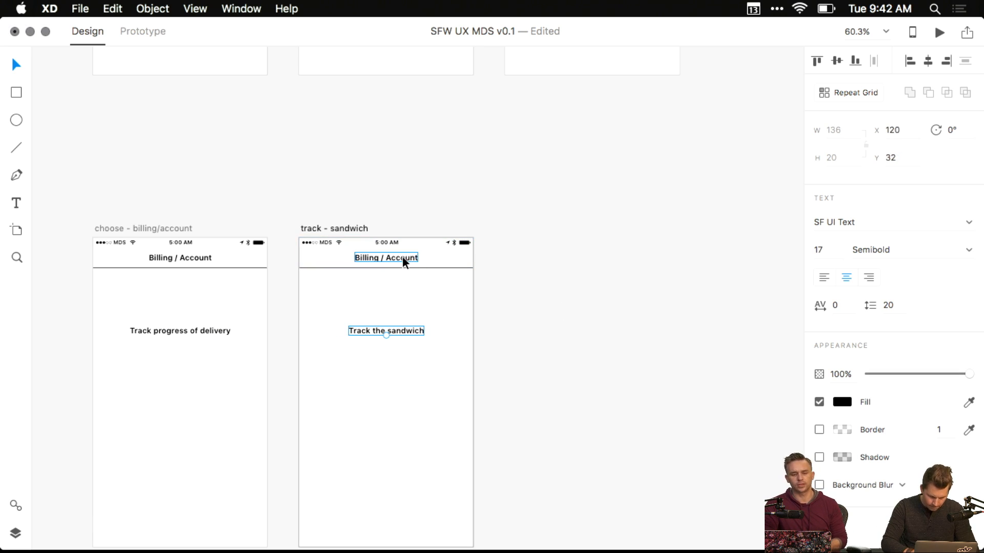
pyautogui.doubleClick(403, 258)
pyautogui.press('BackSpace')
pyautogui.write('Tracking')
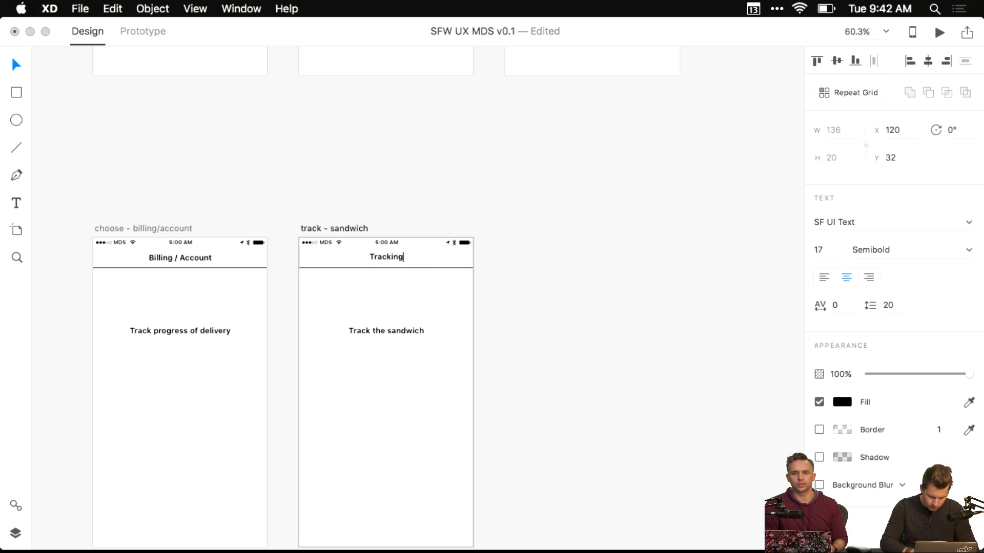
pyautogui.press('Escape')
# - Duplicate the track - sandwich artboard beside the original and change the copy's header title to "Rating"
pyautogui.moveTo(612, 367); pyautogui.dragTo(421, 287)
pyautogui.click(611, 309)
pyautogui.scroll(-4, 478, 289)
pyautogui.click(329, 192)
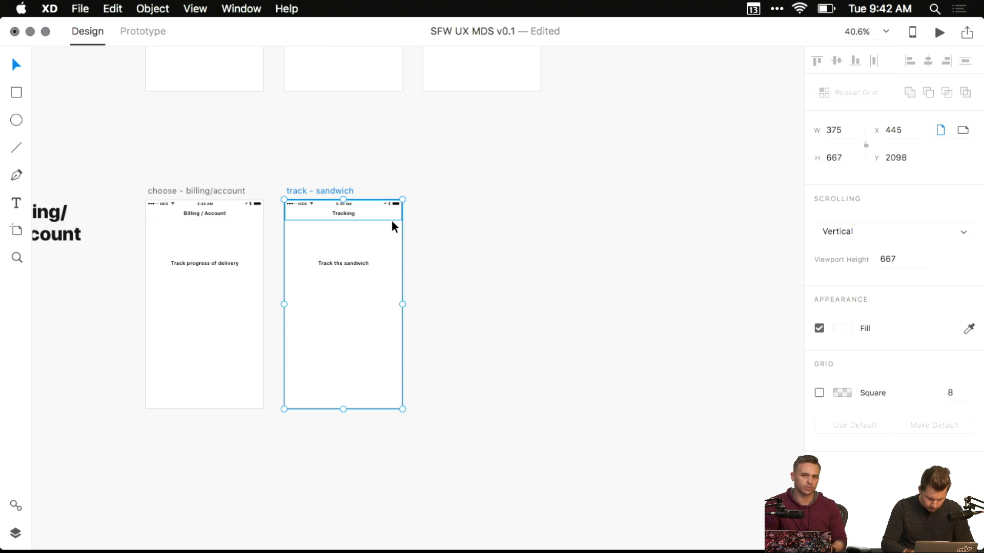
pyautogui.press('super+d')
pyautogui.doubleClick(479, 212)
pyautogui.write('Rating')
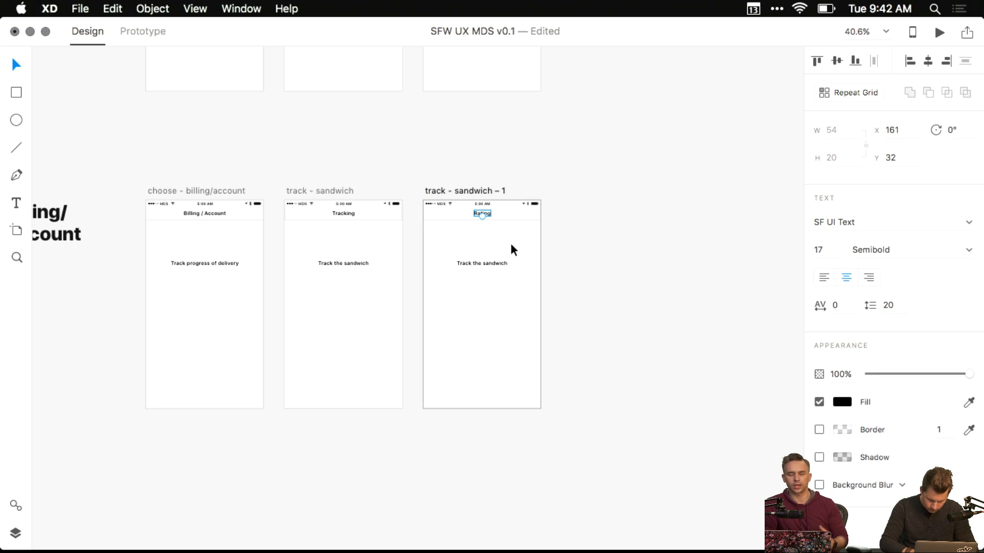
# - Replace the Rating screen's placeholder text with "Are you satisfied with the speed of the delivery?", broken over two lines after "satisfied"
pyautogui.scroll(5, 501, 241)
pyautogui.click(448, 301)
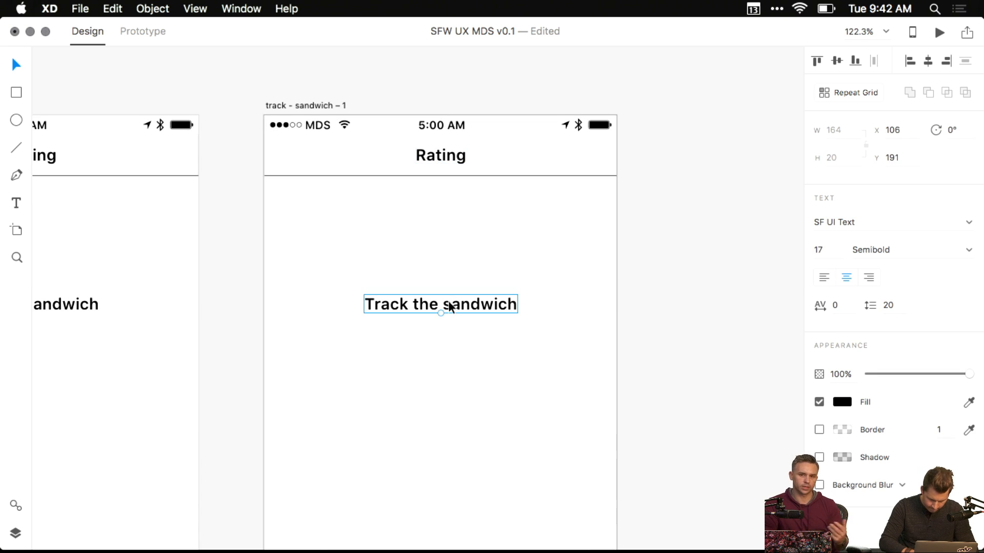
pyautogui.doubleClick(447, 301)
pyautogui.write('Are yous')
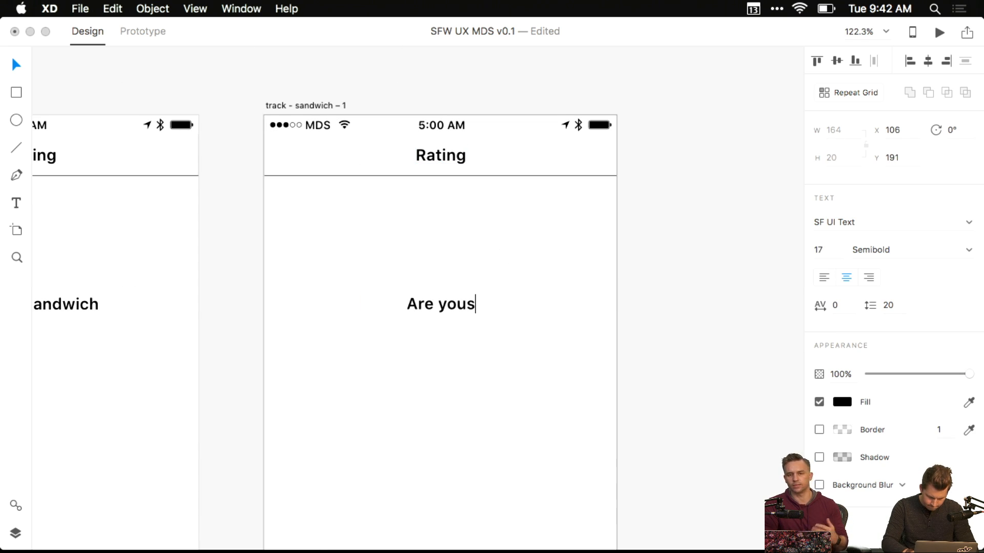
pyautogui.press('BackSpace')
pyautogui.write('satisfied')
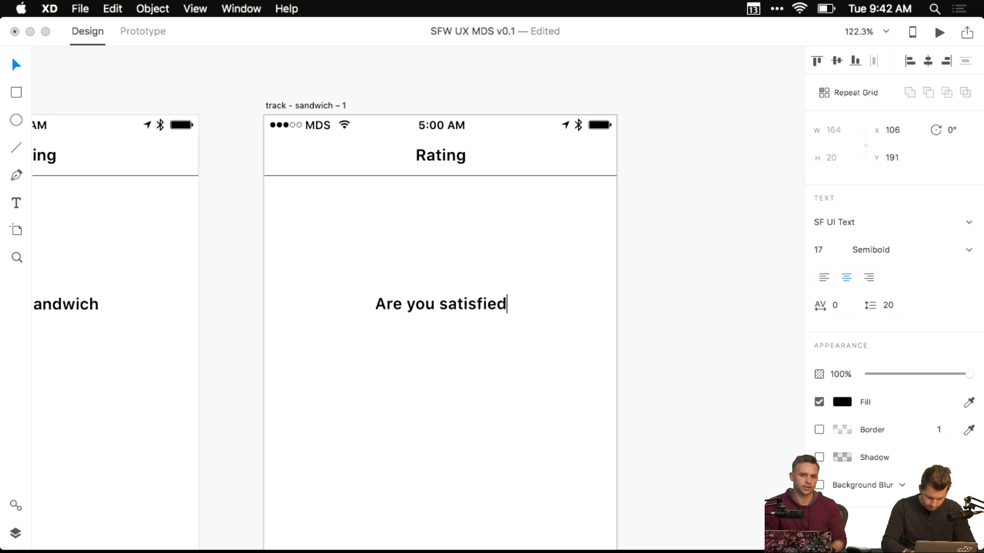
pyautogui.press('Return')
pyautogui.write('w')
pyautogui.press('BackSpace')
pyautogui.write('with the ')
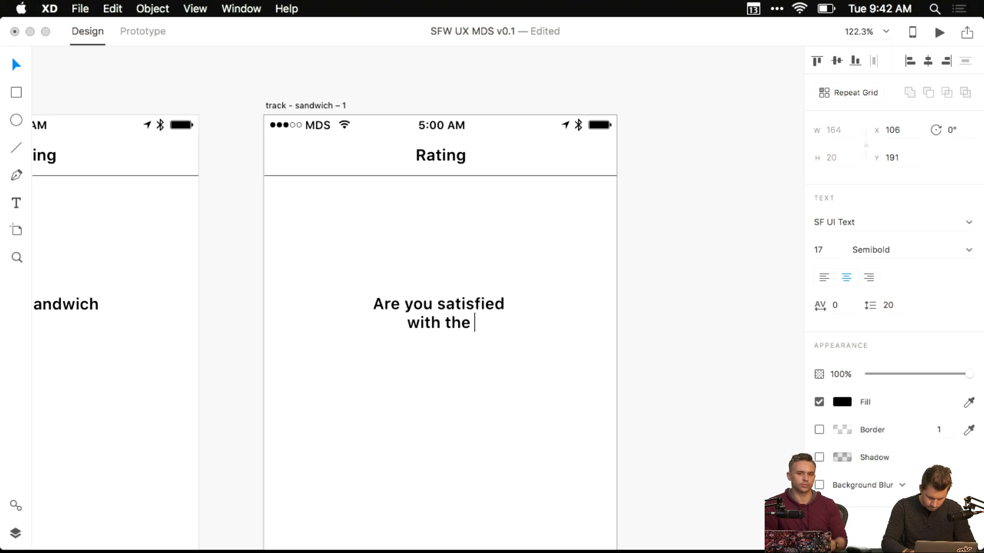
pyautogui.write('speed of the delivery?')
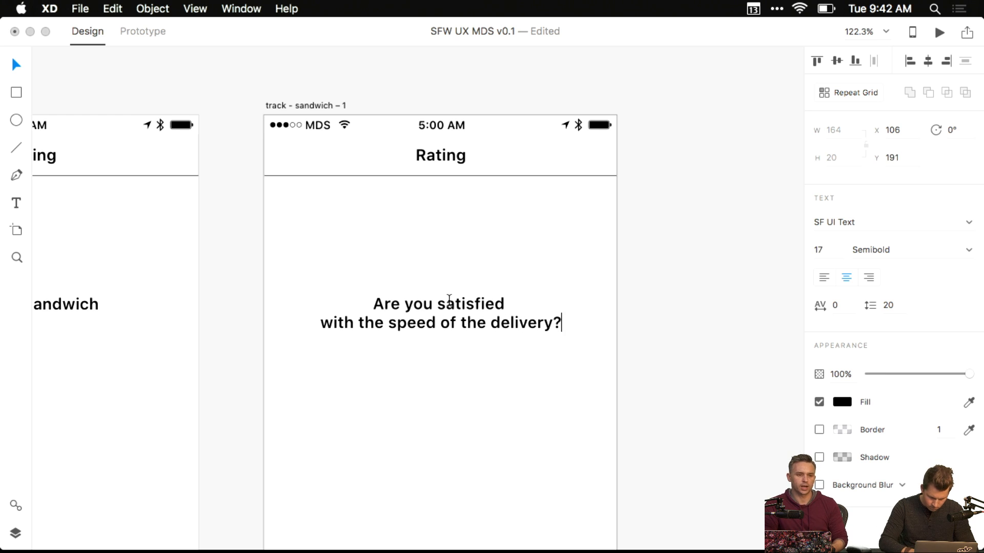
pyautogui.press('Escape')
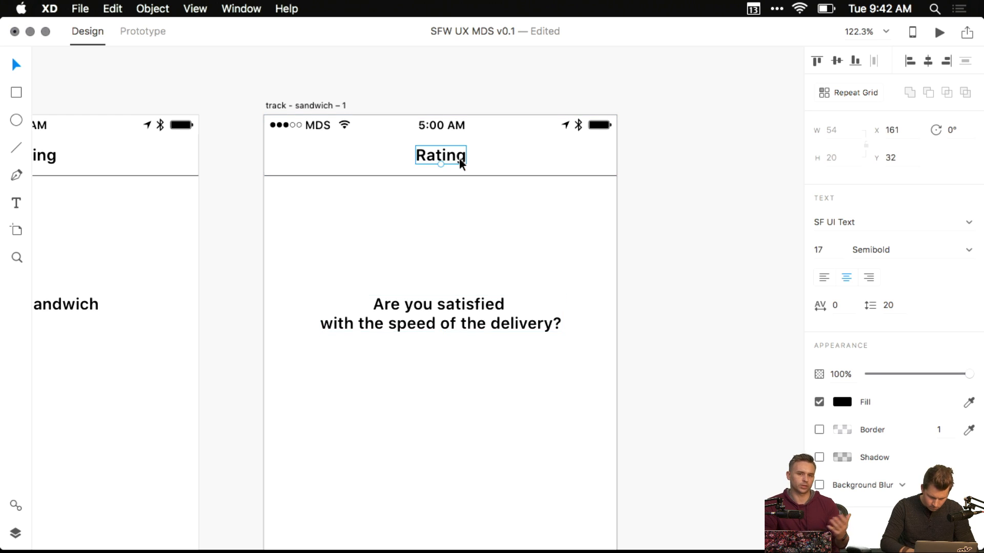
# - Add a question mark to the header title so it reads "Rating?"
pyautogui.doubleClick(461, 155)
pyautogui.write('?')
pyautogui.press('Escape')
# - Copy the delivery satisfaction question below itself and change the copy's text to "Do we need this screen?"
pyautogui.moveTo(537, 238); pyautogui.dragTo(531, 134)
pyautogui.moveTo(464, 214); pyautogui.dragTo(492, 239)
pyautogui.press('Return')
pyautogui.write('Do we n')
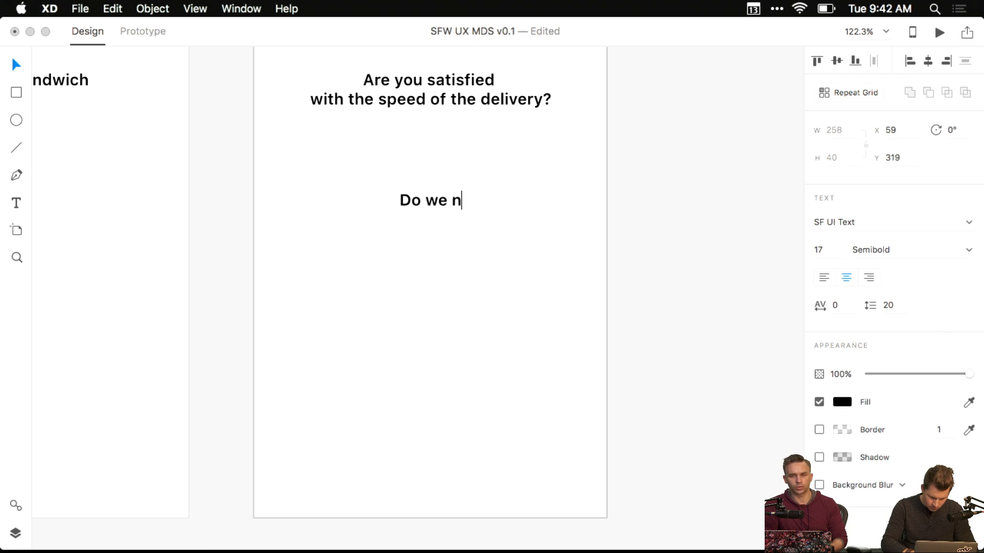
pyautogui.write('eed this sccree')
pyautogui.press('BackSpace')
pyautogui.press('BackSpace')
pyautogui.press('BackSpace')
pyautogui.press('BackSpace')
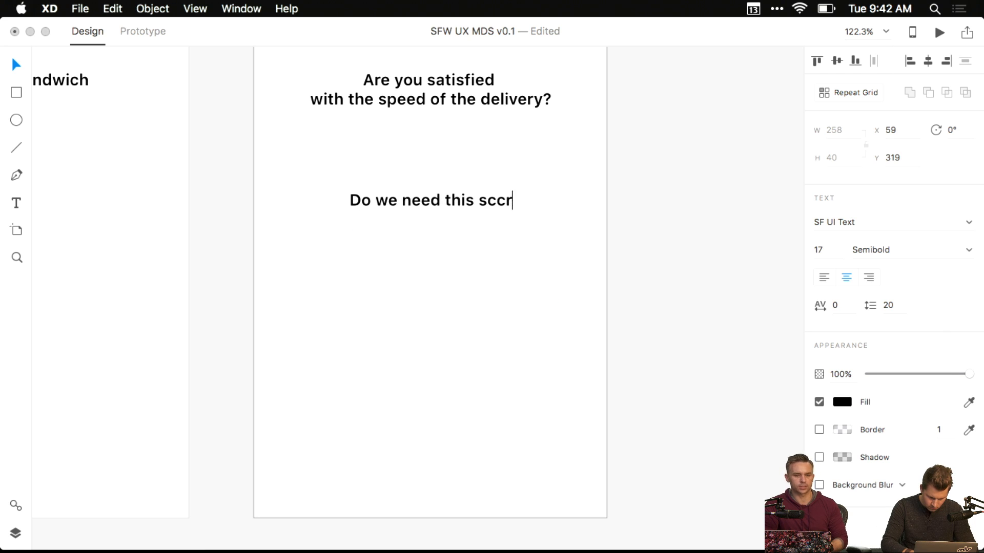
pyautogui.write('reen?')
pyautogui.press('Escape')
# - Look over the Custom Build, Post Sandwich and Billing/Account artboard rows and save the document
pyautogui.scroll(-5, 560, 281)
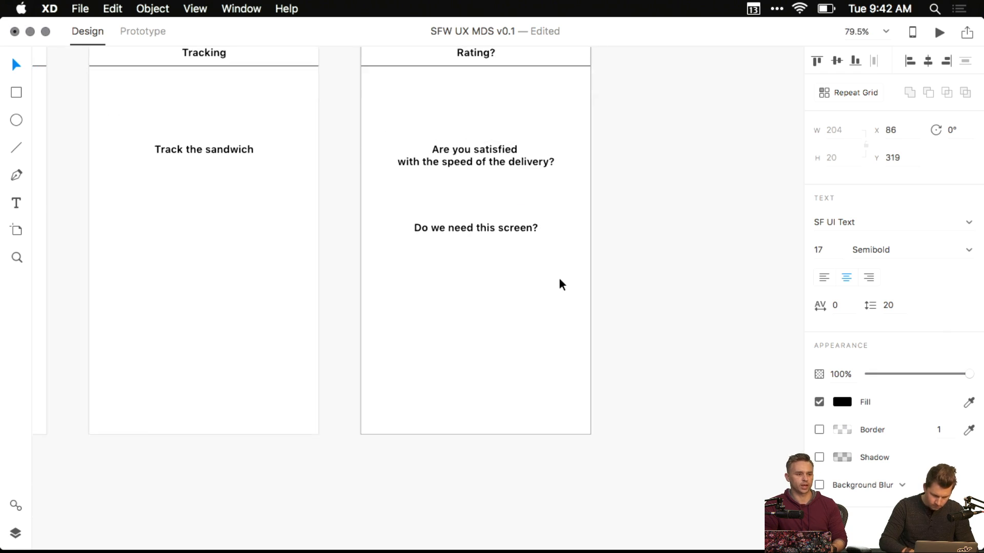
pyautogui.moveTo(560, 281); pyautogui.dragTo(528, 484)
pyautogui.scroll(-5, 636, 281)
pyautogui.moveTo(549, 380); pyautogui.dragTo(665, 382)
pyautogui.click(548, 411)
pyautogui.scroll(-3, 661, 303)
pyautogui.moveTo(670, 251); pyautogui.dragTo(572, 370)
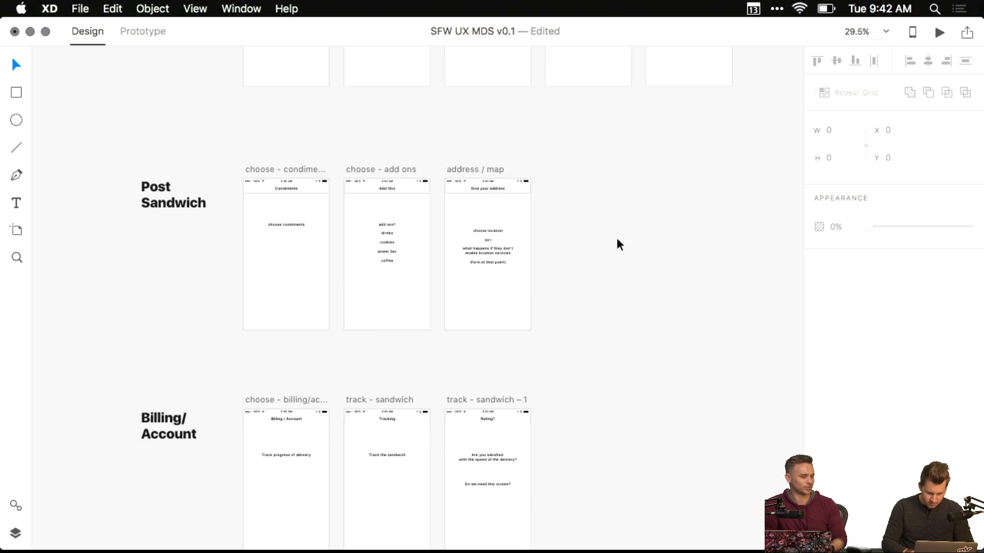
pyautogui.moveTo(603, 247); pyautogui.dragTo(545, 310)
pyautogui.moveTo(545, 376); pyautogui.dragTo(573, 395)
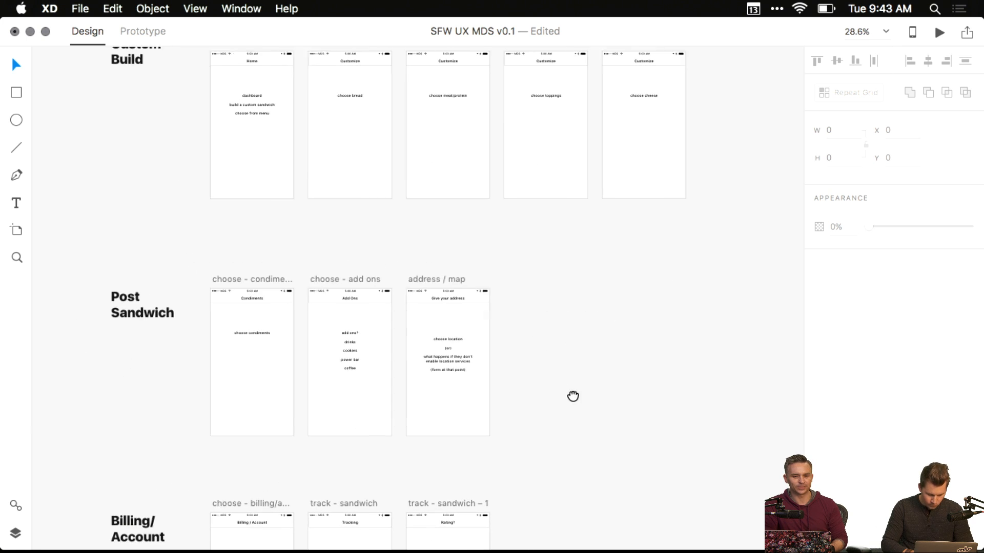
pyautogui.scroll(-3, 572, 397)
pyautogui.press('super+s')
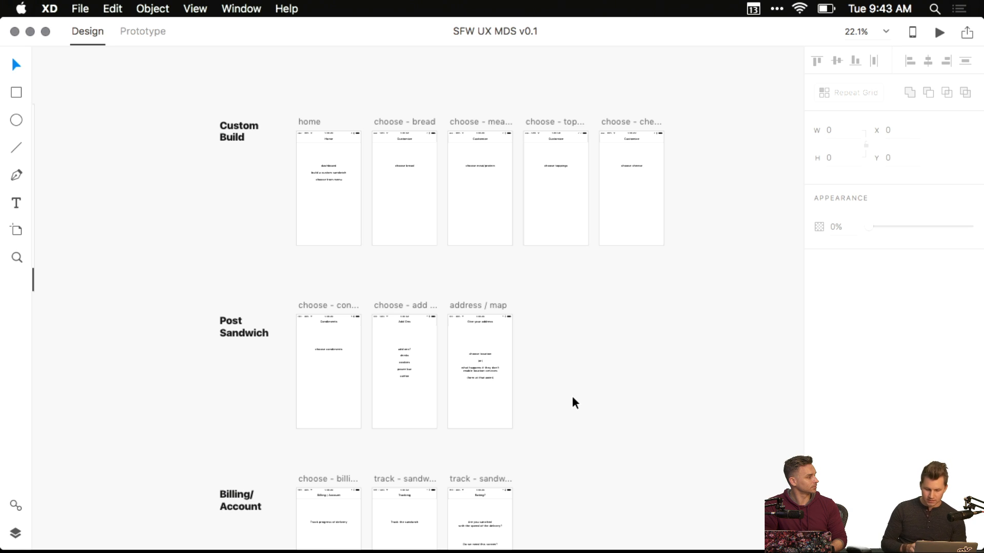
# - Duplicate the Rating? artboard at the end of the Billing/Account row
pyautogui.moveTo(572, 397); pyautogui.dragTo(533, 280)
pyautogui.moveTo(318, 330); pyautogui.dragTo(318, 271)
pyautogui.scroll(4, 318, 271)
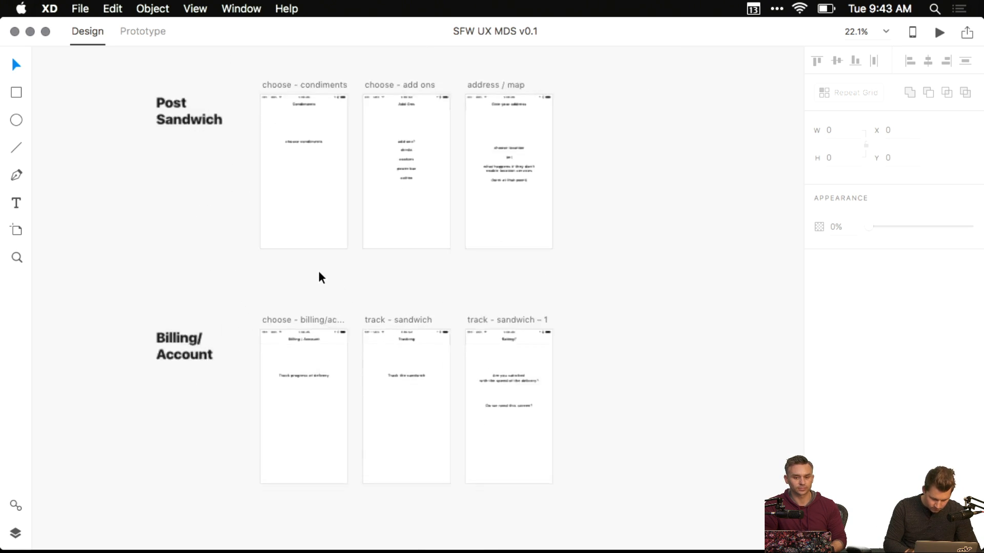
pyautogui.moveTo(416, 214); pyautogui.dragTo(317, 48)
pyautogui.scroll(8, 437, 170)
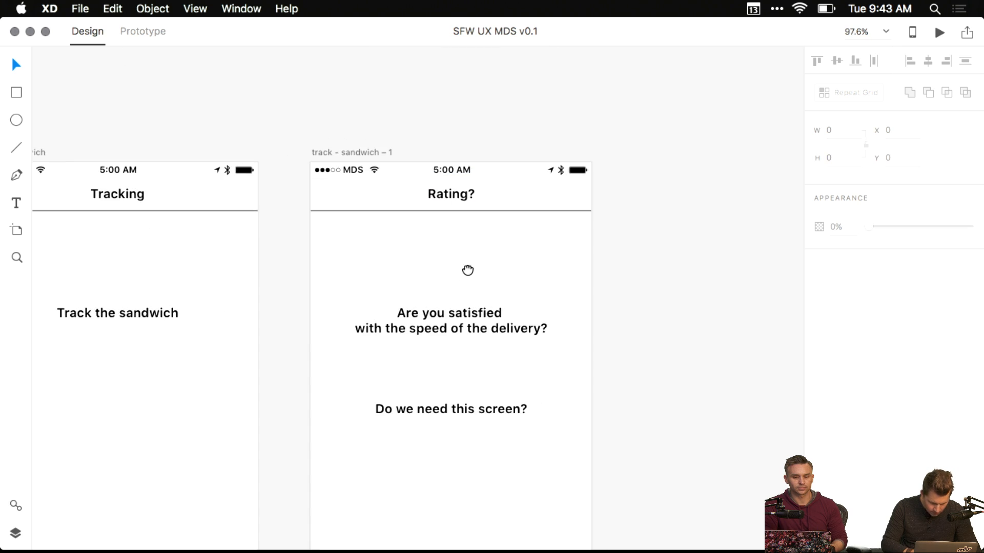
pyautogui.moveTo(467, 270); pyautogui.dragTo(577, 182)
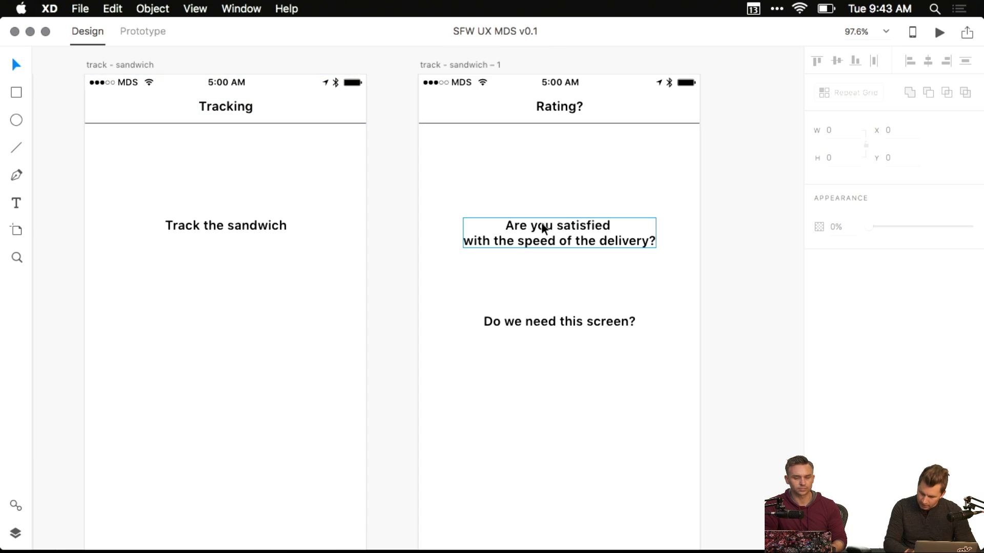
pyautogui.scroll(-5, 542, 226)
pyautogui.moveTo(542, 226); pyautogui.dragTo(459, 246)
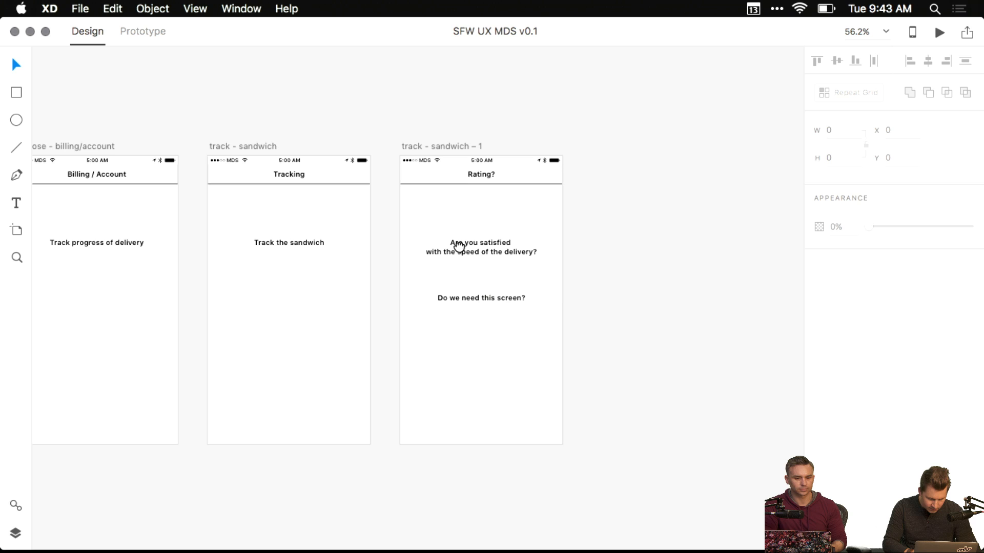
pyautogui.click(449, 145)
pyautogui.press('super+d')
# - Rename the last artboard in the Billing/Account row as "track - rating"
pyautogui.doubleClick(443, 145)
pyautogui.click(467, 146)
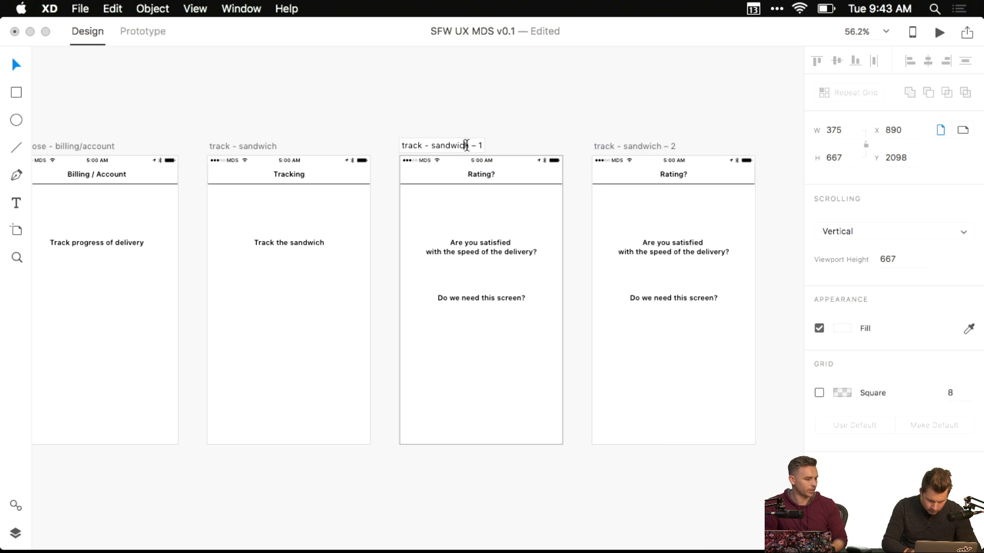
pyautogui.doubleClick(623, 147)
pyautogui.click(655, 148)
pyautogui.moveTo(625, 148); pyautogui.dragTo(833, 166)
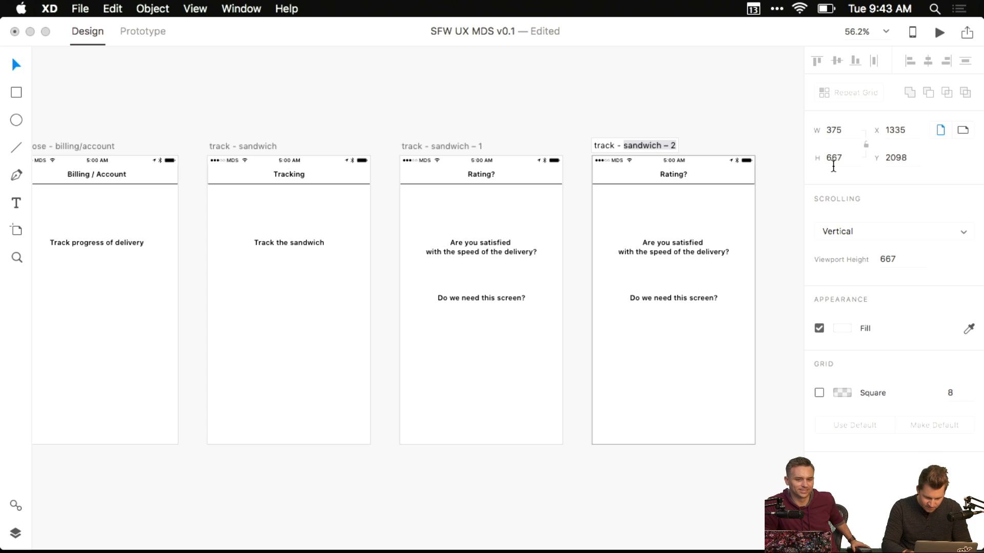
pyautogui.write('rating')
pyautogui.press('Return')
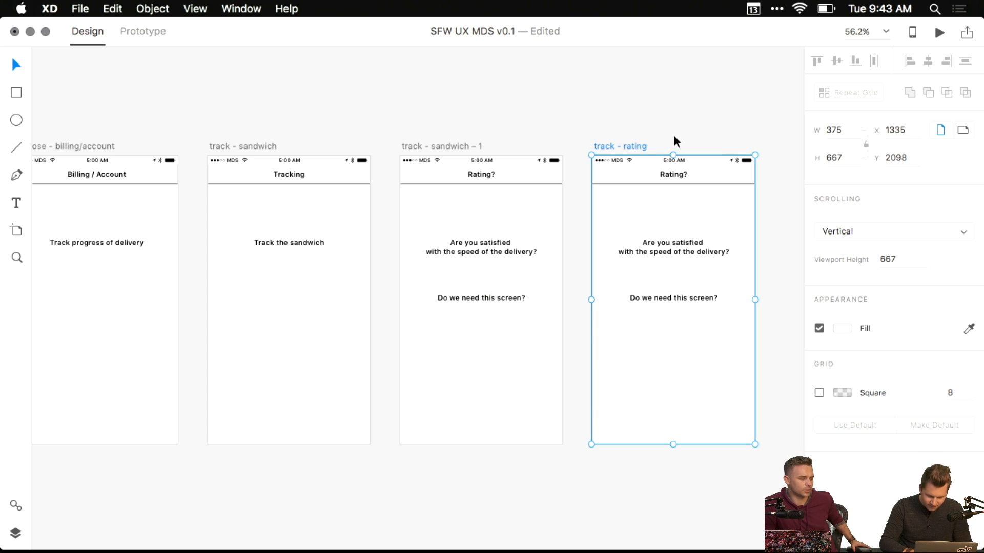
# - Rename the third artboard in the Billing/Account row, track - sandwich – 1, as "track - sandwich arrived"
pyautogui.doubleClick(463, 147)
pyautogui.click(433, 146)
pyautogui.moveTo(433, 146); pyautogui.dragTo(608, 148)
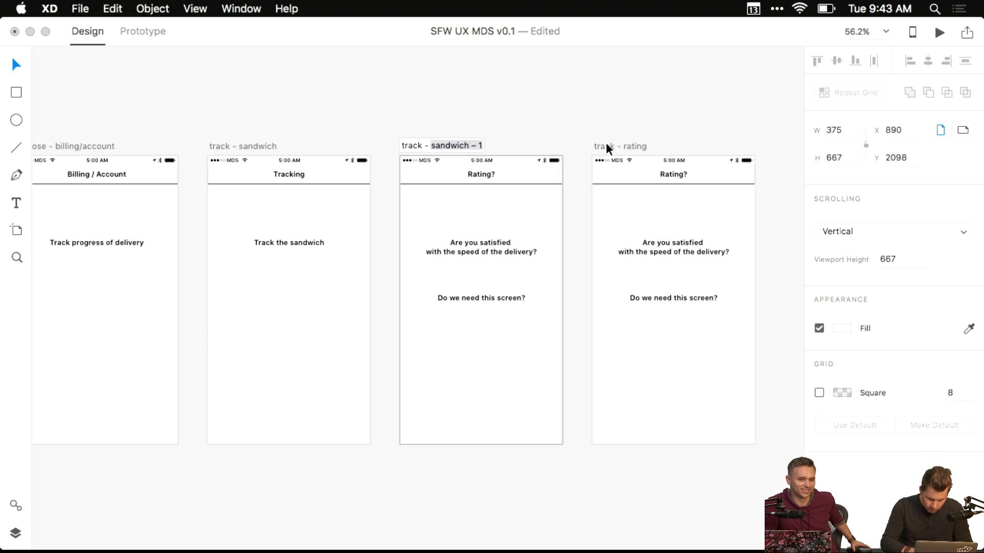
pyautogui.write('s')
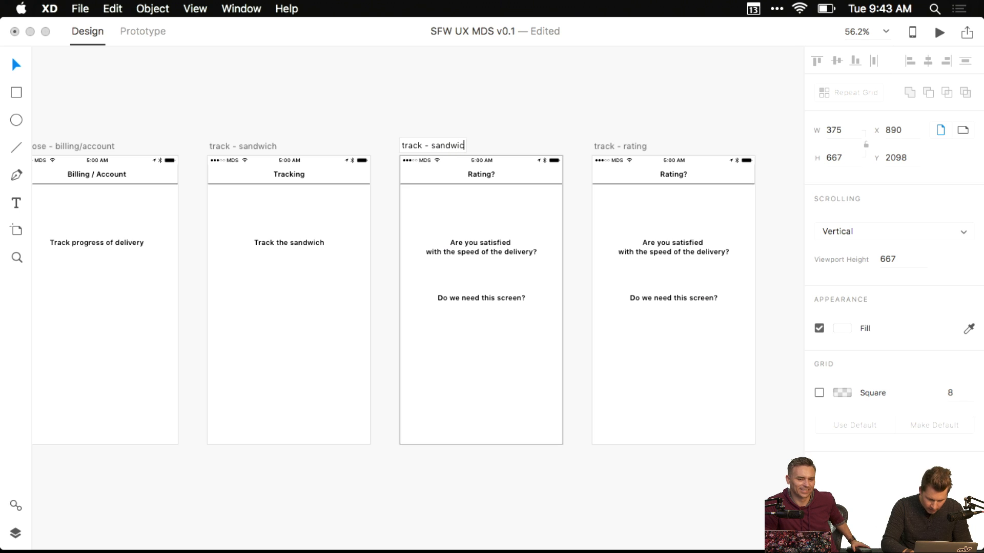
pyautogui.press('Return')
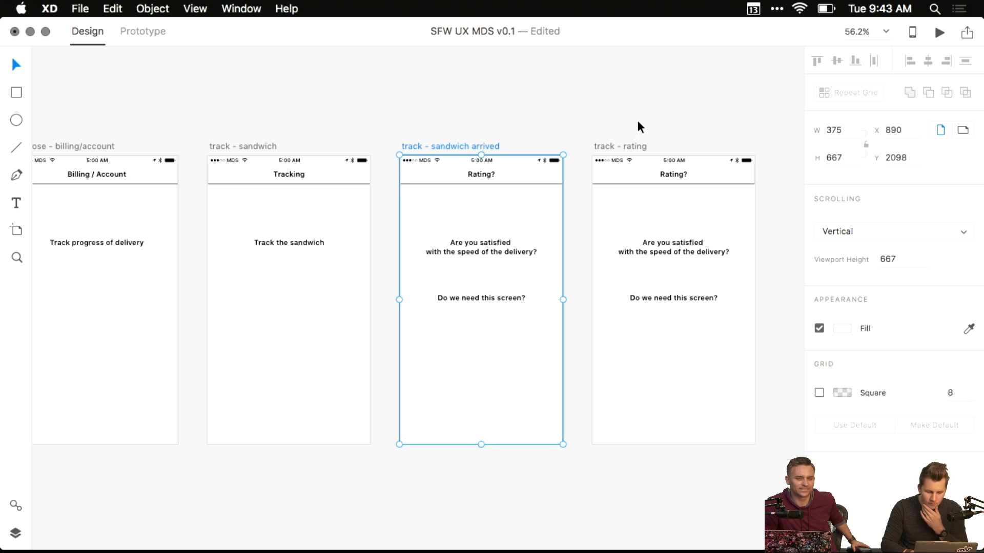
# - Delete the "Do we need this screen?" note from the track - sandwich arrived artboard
pyautogui.click(493, 249)
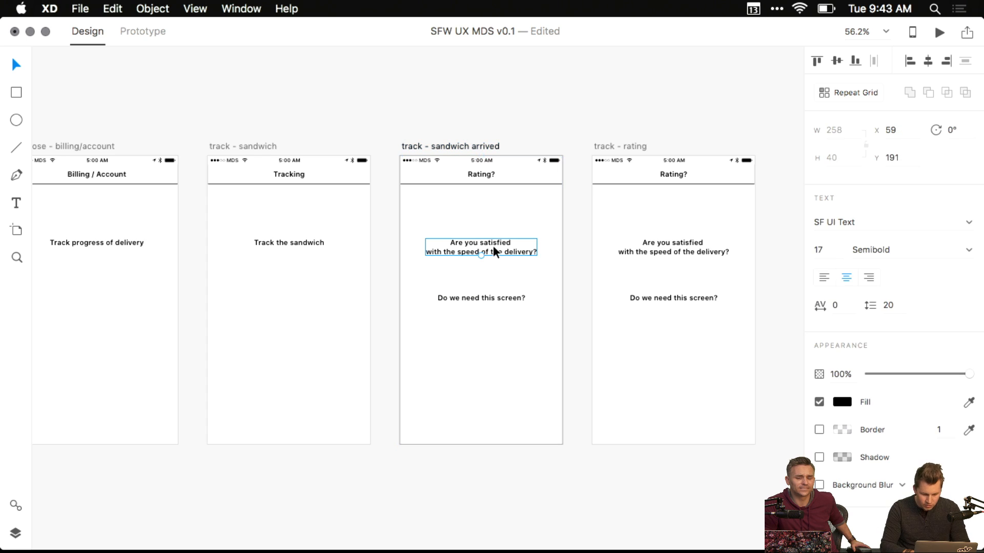
pyautogui.click(477, 297)
pyautogui.press('BackSpace')
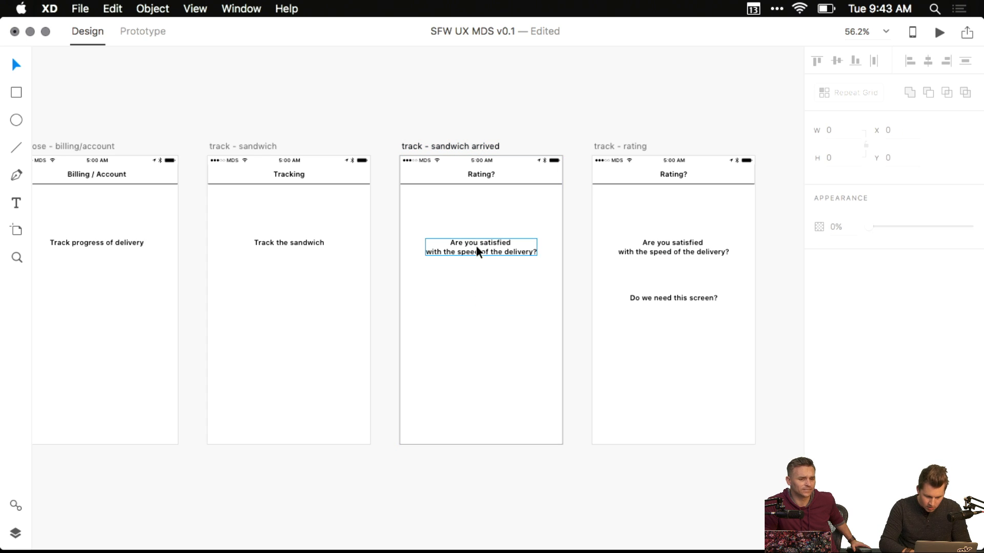
# - Replace the body text on the track - sandwich arrived artboard with "Your sandwich is here"
pyautogui.click(478, 177)
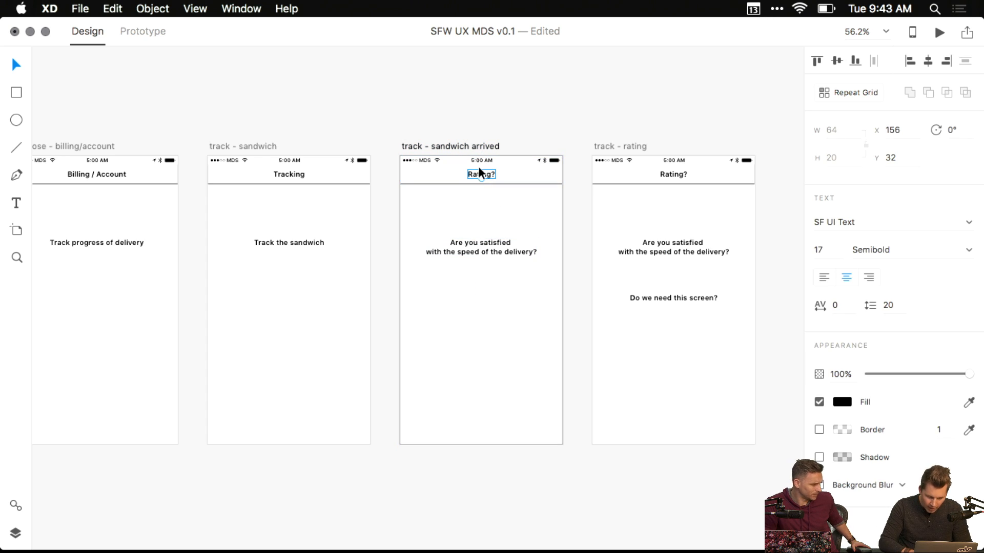
pyautogui.scroll(5, 509, 182)
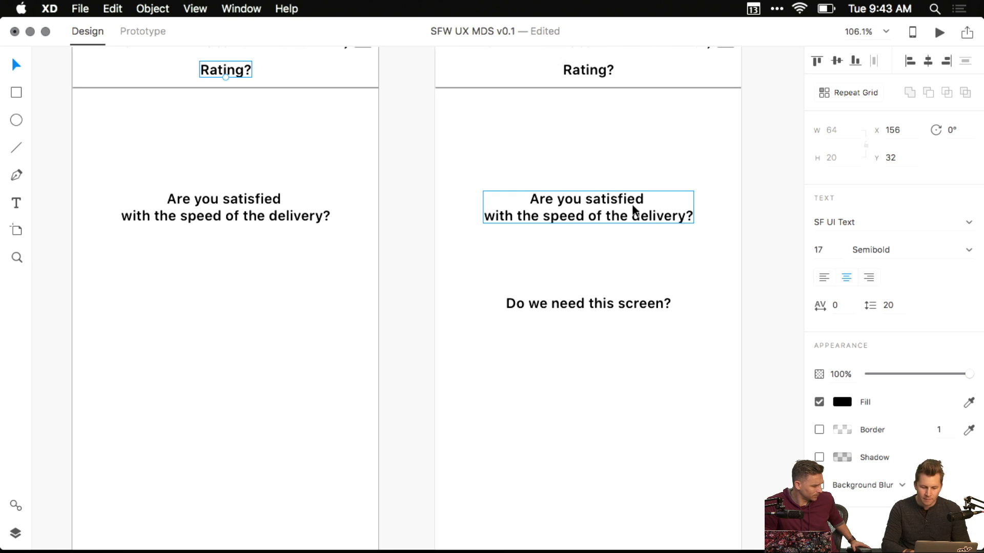
pyautogui.moveTo(432, 265); pyautogui.dragTo(591, 378)
pyautogui.click(408, 300)
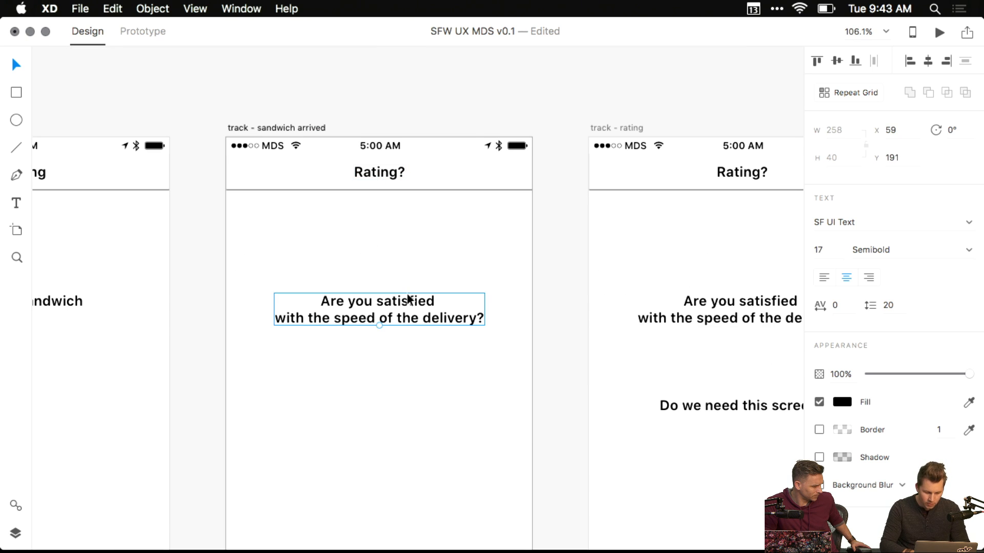
pyautogui.doubleClick(409, 300)
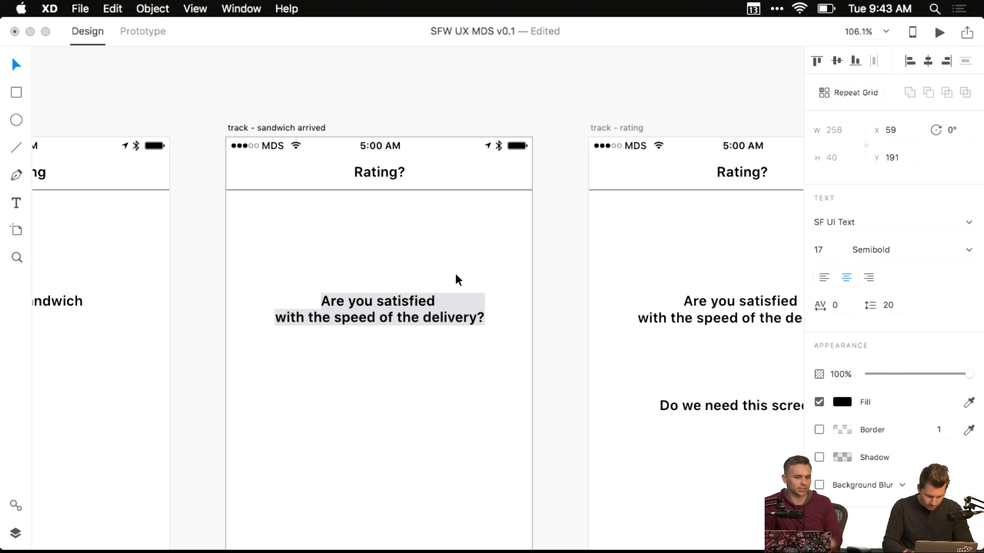
pyautogui.write('Your sandwich ')
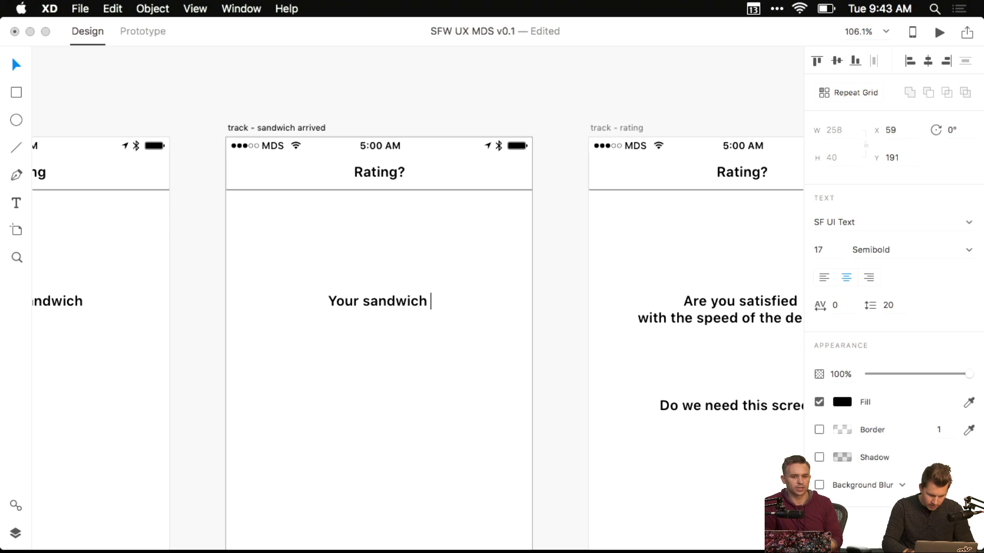
pyautogui.write('is here')
pyautogui.press('Escape')
# - Change the header title of the track - sandwich arrived artboard to "Sandwich has arrived"
pyautogui.click(392, 174)
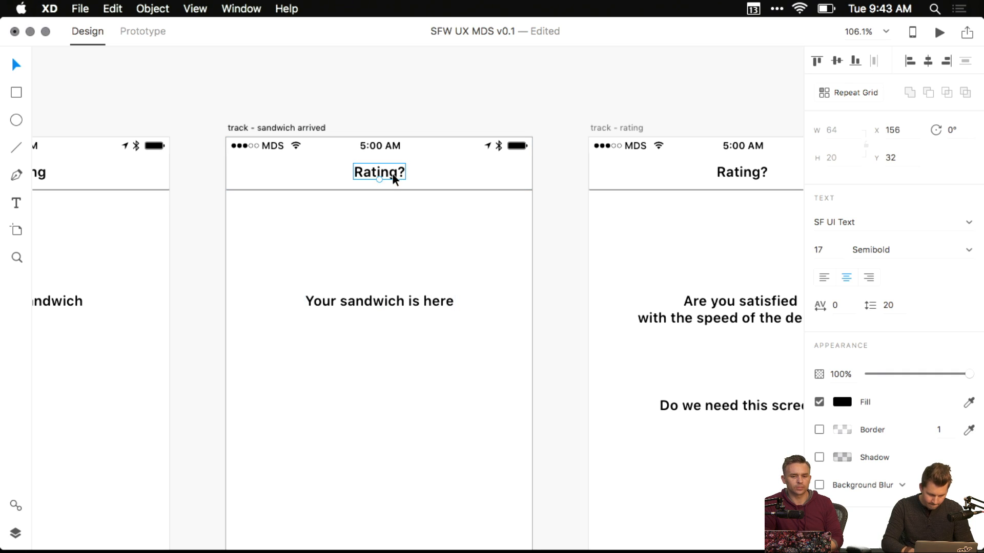
pyautogui.doubleClick(392, 174)
pyautogui.write('Sandwich ')
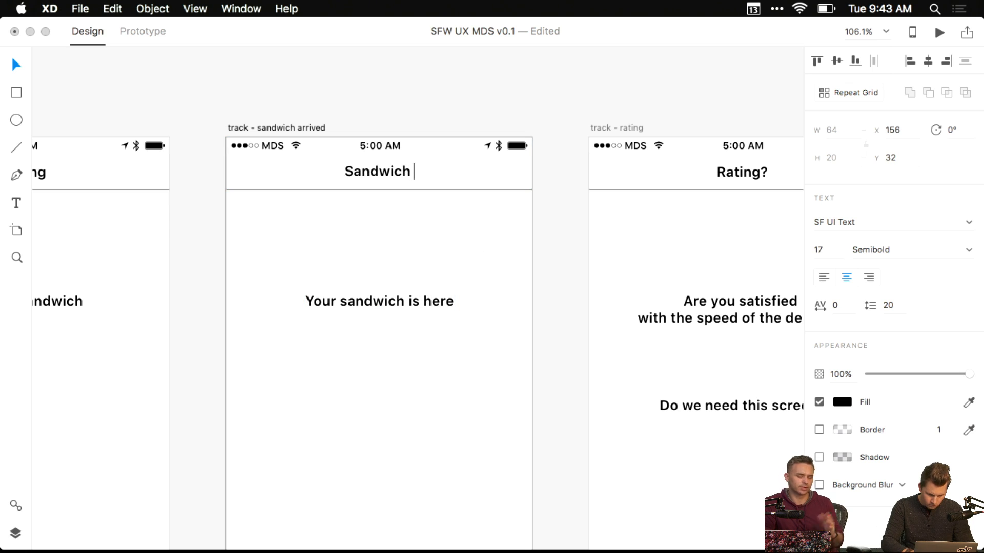
pyautogui.write('has arrived')
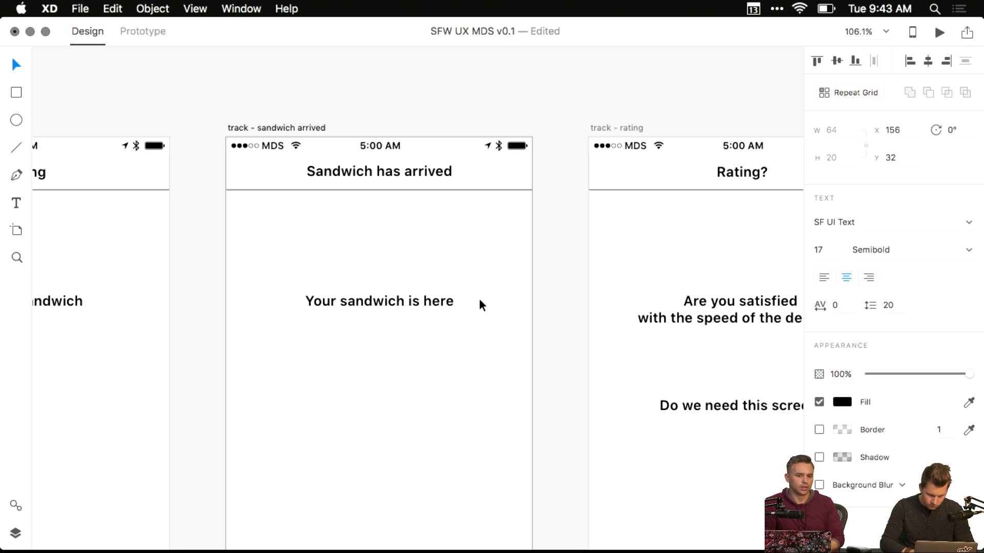
pyautogui.press('Escape')
# - Look over the Billing/Account tracking and rating screens together with the Post Sandwich and Custom Build rows
pyautogui.scroll(-5, 459, 260)
pyautogui.moveTo(466, 346); pyautogui.dragTo(531, 414)
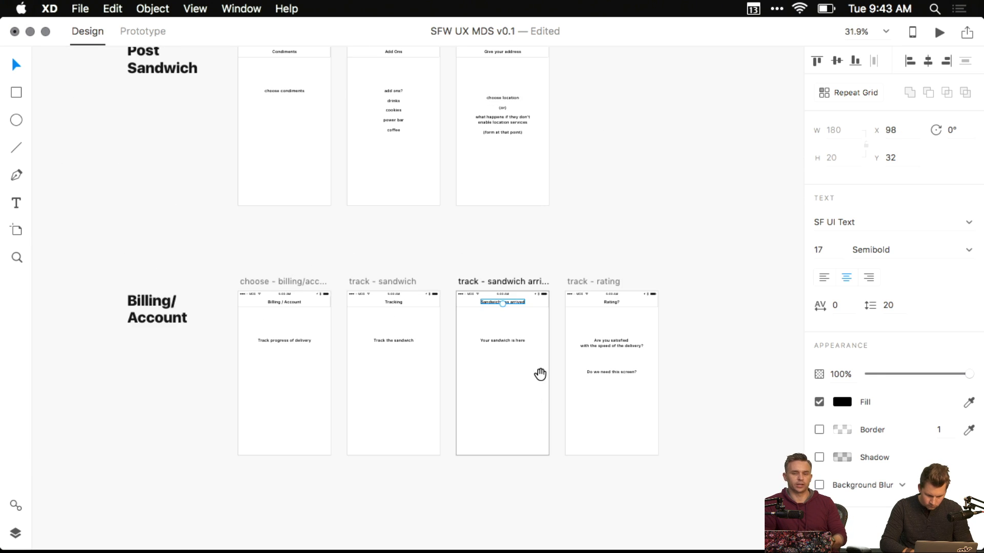
pyautogui.moveTo(540, 375); pyautogui.dragTo(530, 405)
pyautogui.scroll(-3, 526, 410)
pyautogui.moveTo(508, 245); pyautogui.dragTo(445, 251)
pyautogui.click(515, 282)
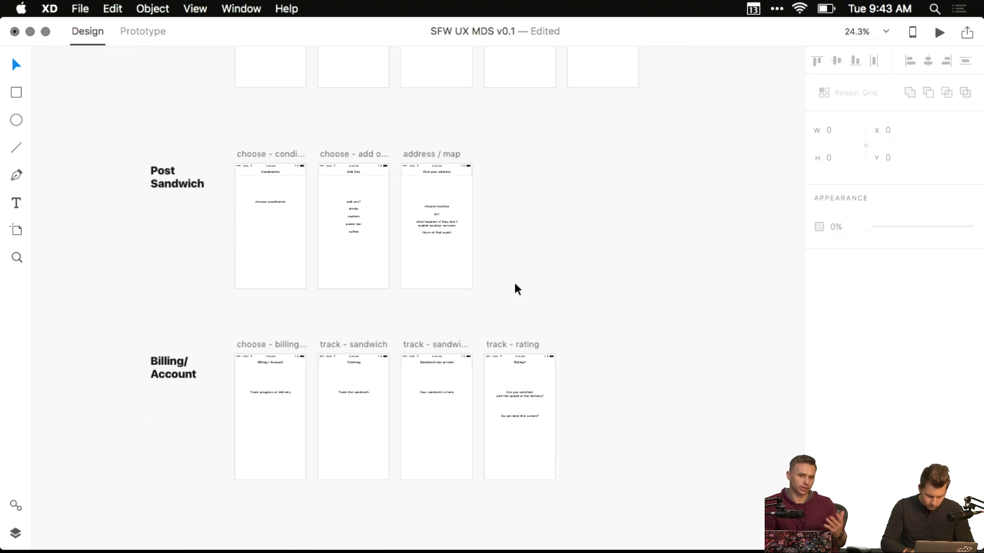
pyautogui.moveTo(486, 323); pyautogui.dragTo(491, 174)
pyautogui.scroll(5, 473, 238)
pyautogui.hscroll(2, 479, 245)
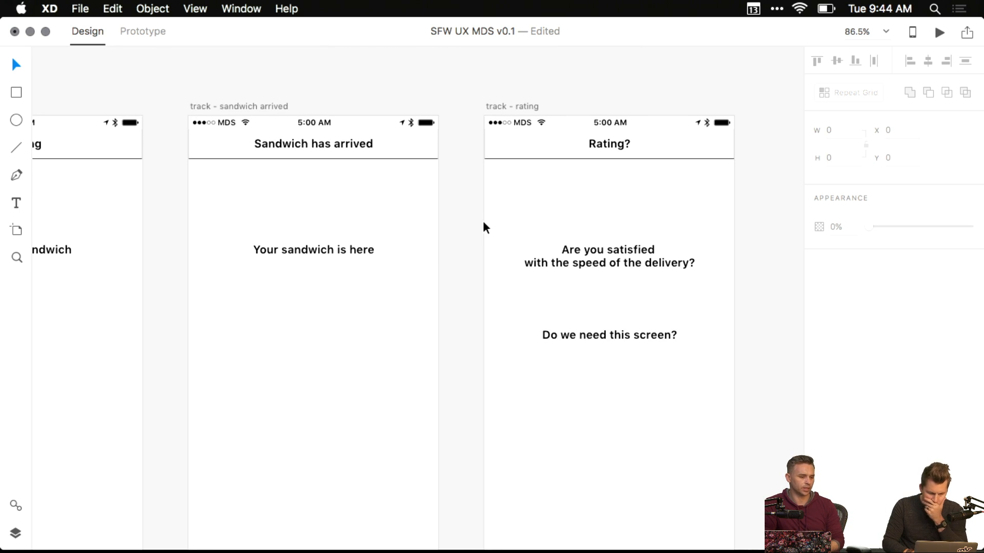
pyautogui.scroll(-5, 480, 236)
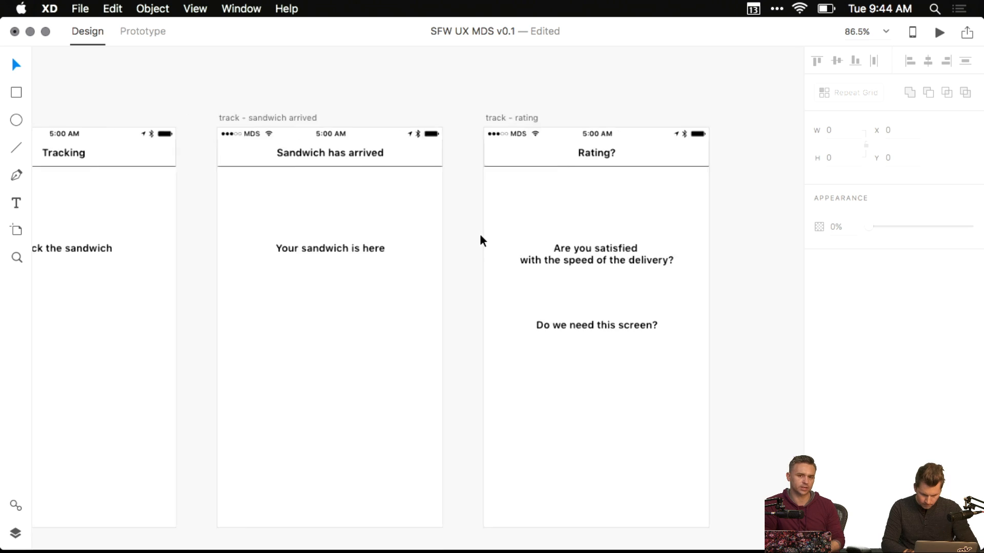
pyautogui.scroll(5, 444, 439)
pyautogui.moveTo(352, 301); pyautogui.dragTo(364, 478)
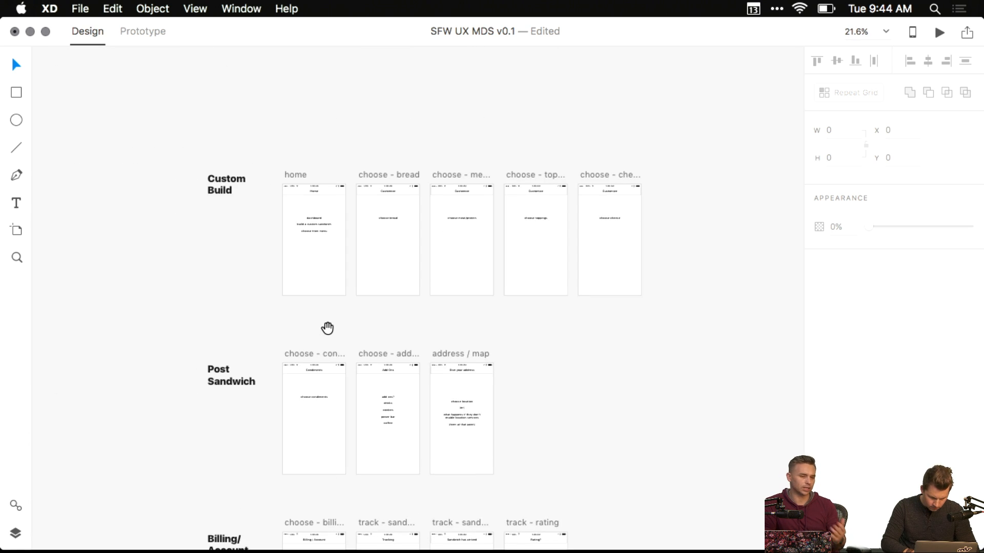
# - Rename the home artboard in the Custom Build row as "home - first time"
pyautogui.moveTo(292, 200); pyautogui.dragTo(394, 107)
pyautogui.click(396, 82)
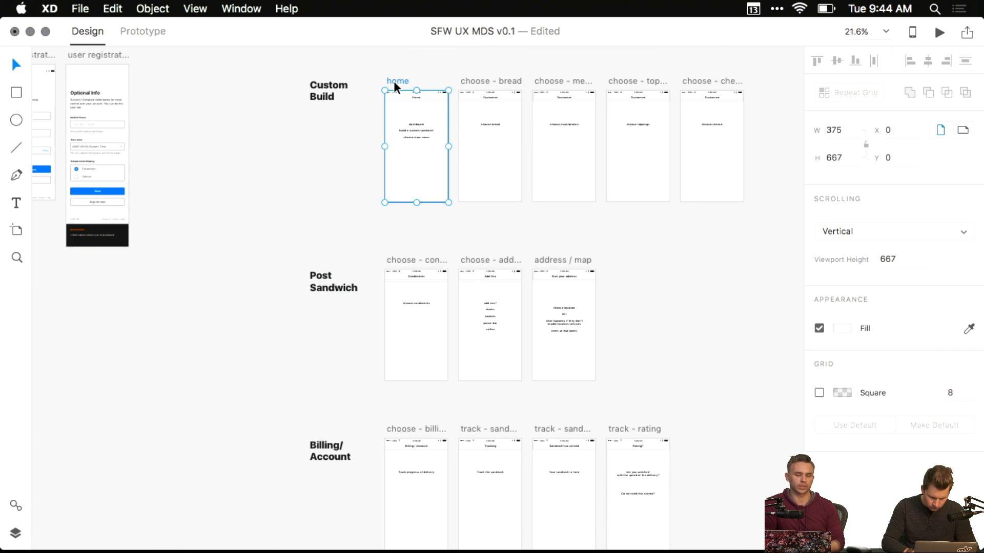
pyautogui.press('super+3')
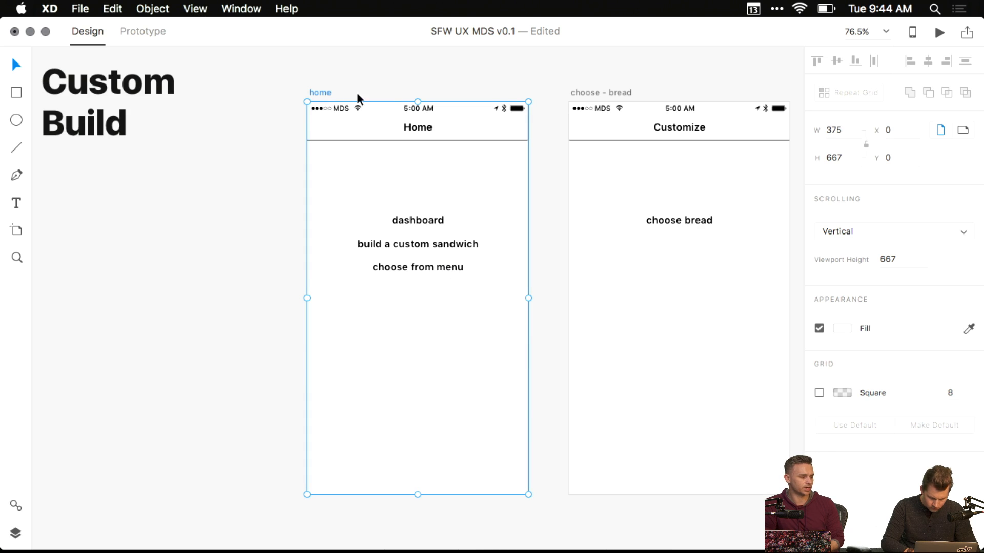
pyautogui.doubleClick(325, 94)
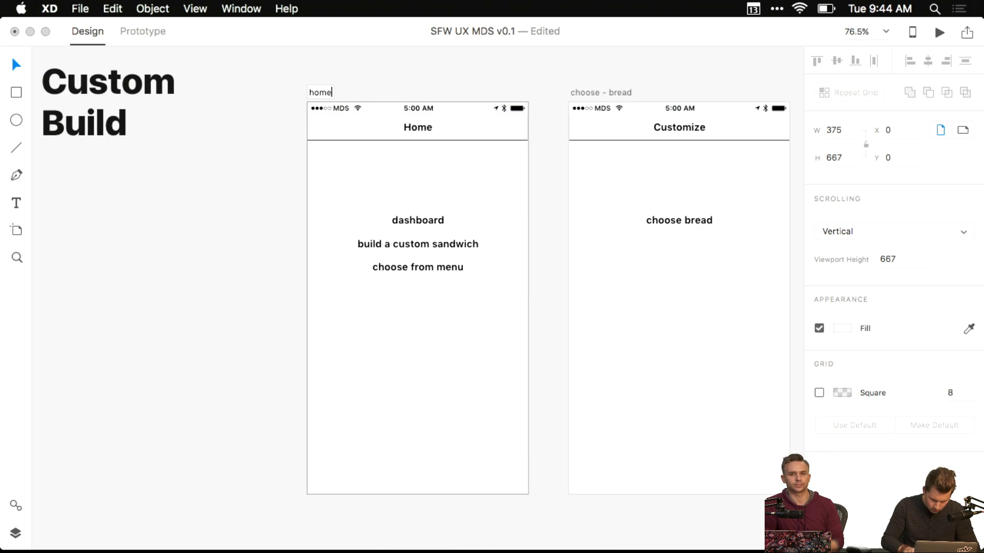
pyautogui.write('- first time')
pyautogui.press('Return')
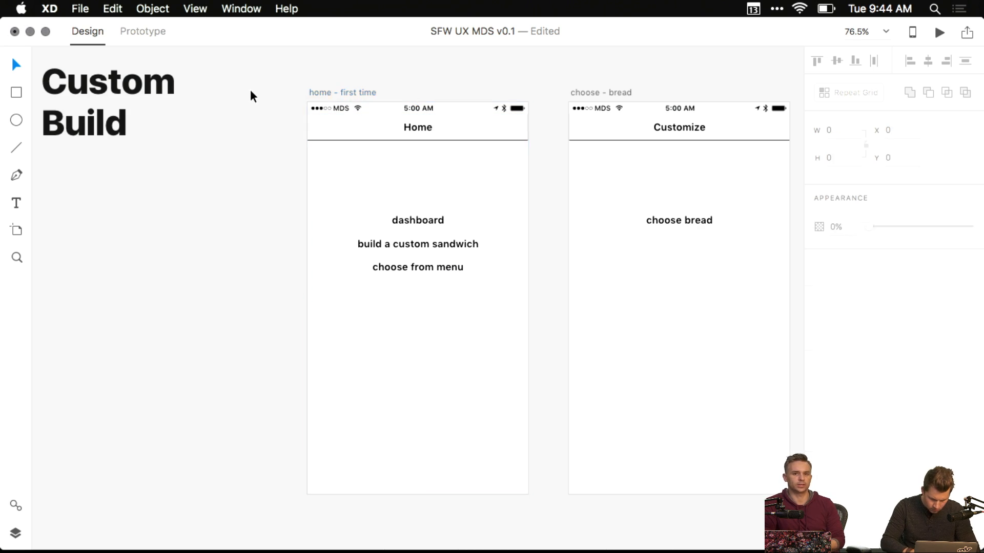
# - Place a duplicate of the home artboard below the first artboard of the Billing/Account row, at X 0, Y 3006
pyautogui.click(327, 87)
pyautogui.press('super+0')
pyautogui.moveTo(329, 84); pyautogui.dragTo(330, 266)
pyautogui.click(333, 82)
pyautogui.scroll(5, 331, 267)
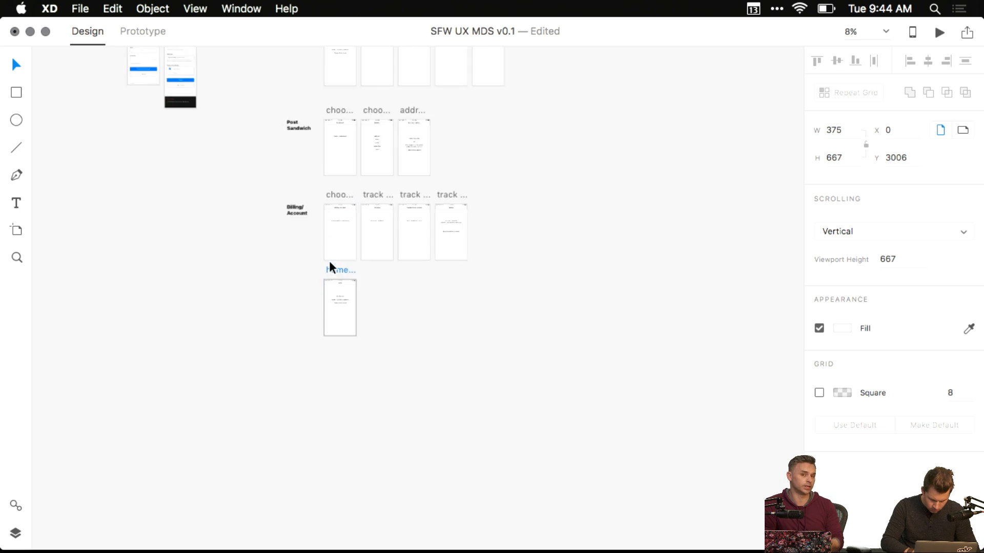
pyautogui.scroll(5, 348, 291)
pyautogui.moveTo(338, 354); pyautogui.dragTo(283, 292)
pyautogui.click(342, 282)
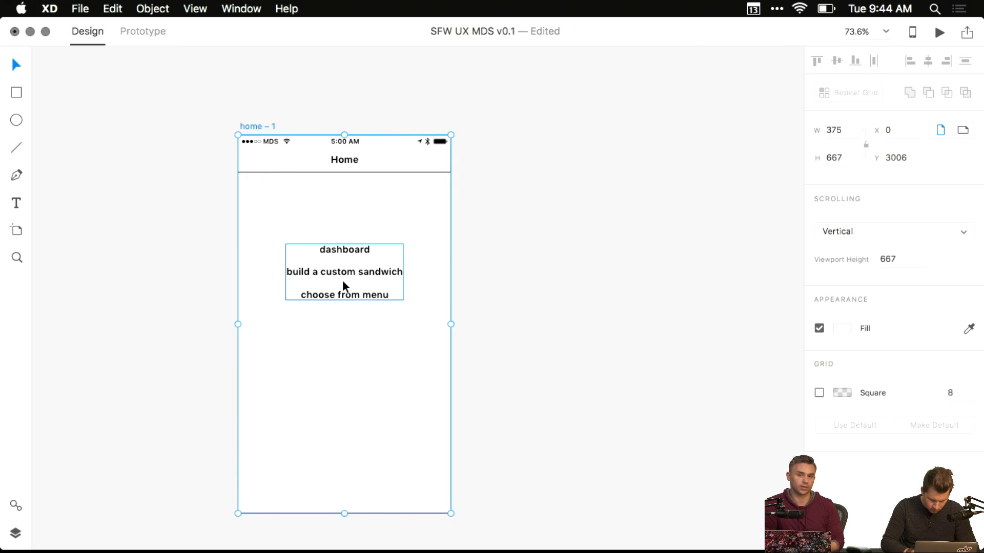
# - Find and open MAX AI Icons MDS v0.1.ai in Illustrator and show it in full-screen mode
pyautogui.press('super+space')
pyautogui.write('max icons')
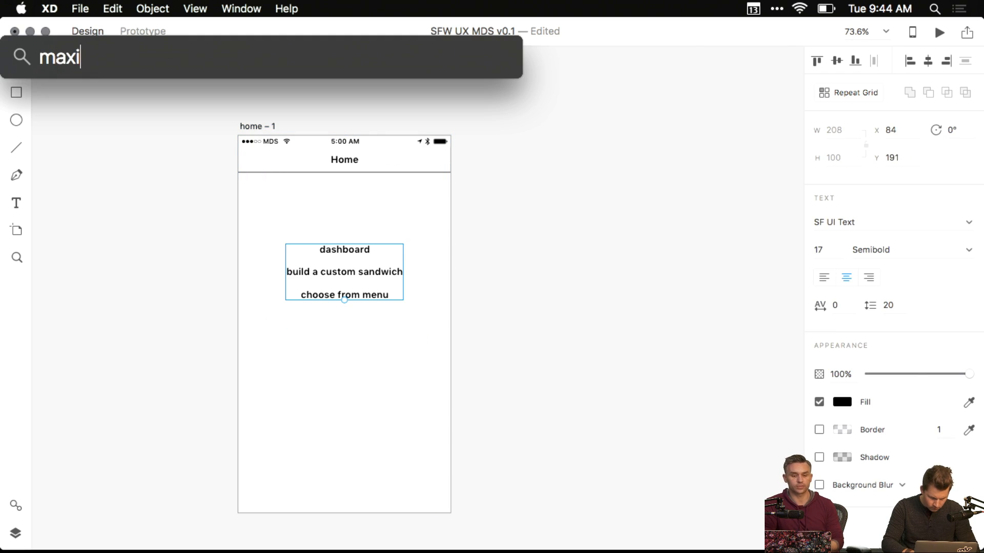
pyautogui.write(' .ai')
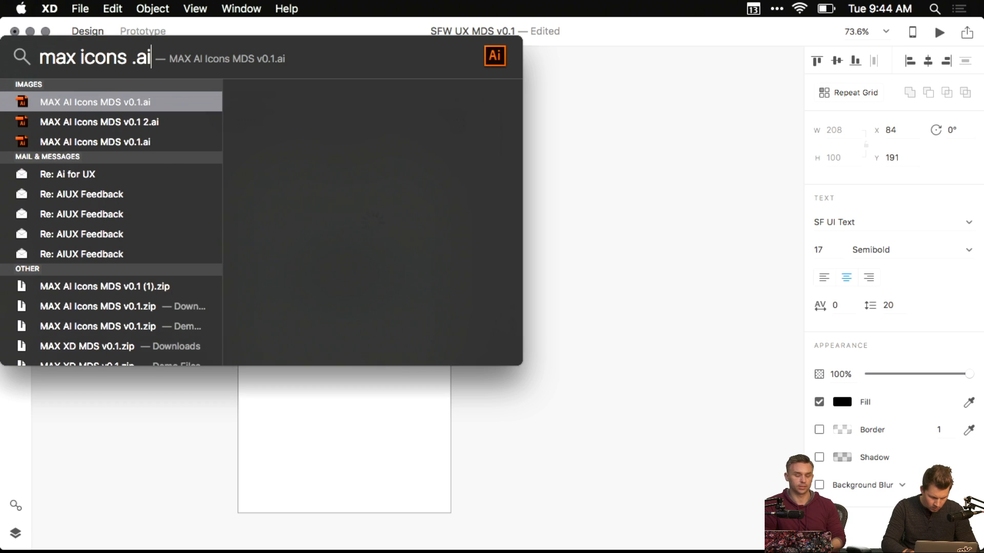
pyautogui.press('Return')
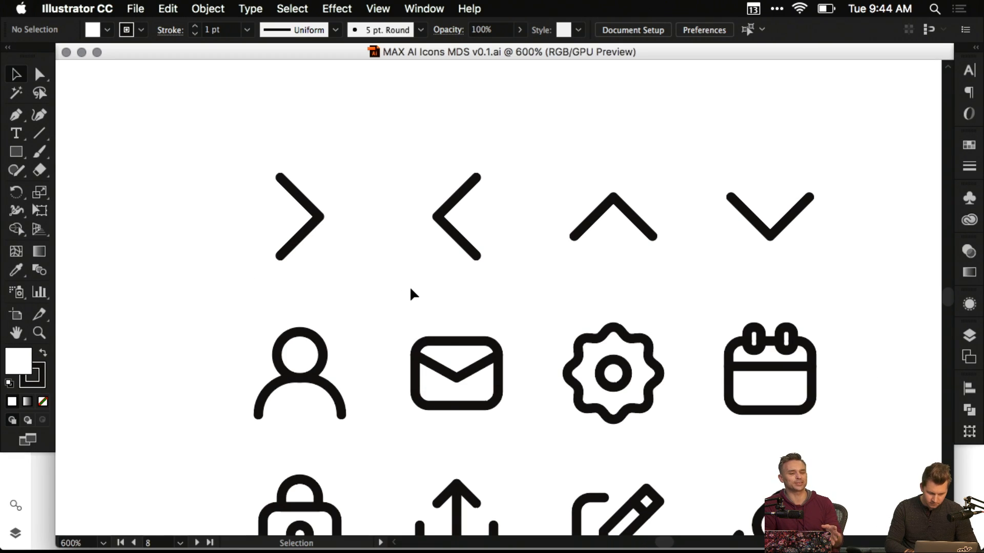
pyautogui.press('f')
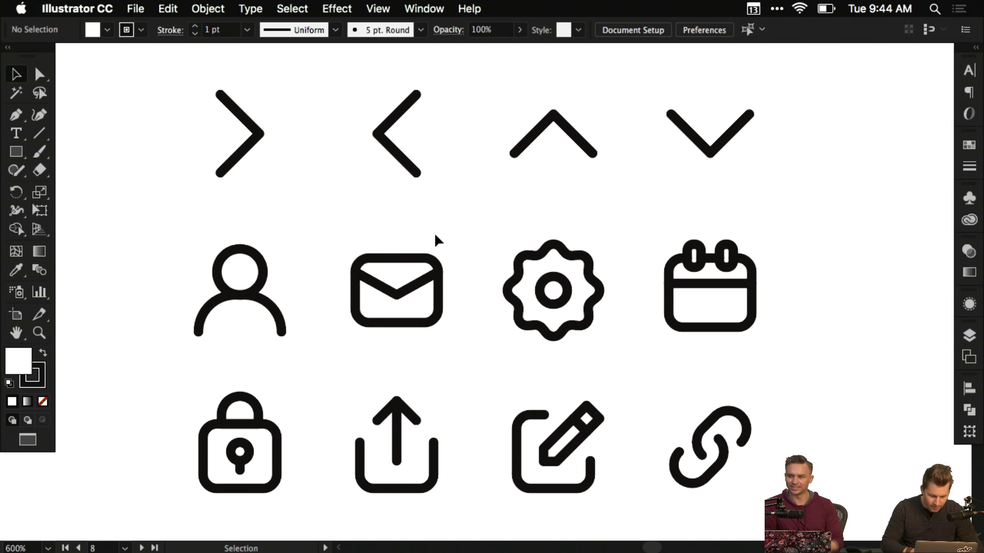
# - Inspect the icon paths by selecting the whole visible icon set and the single right-pointing chevron
pyautogui.moveTo(272, 187); pyautogui.dragTo(277, 191)
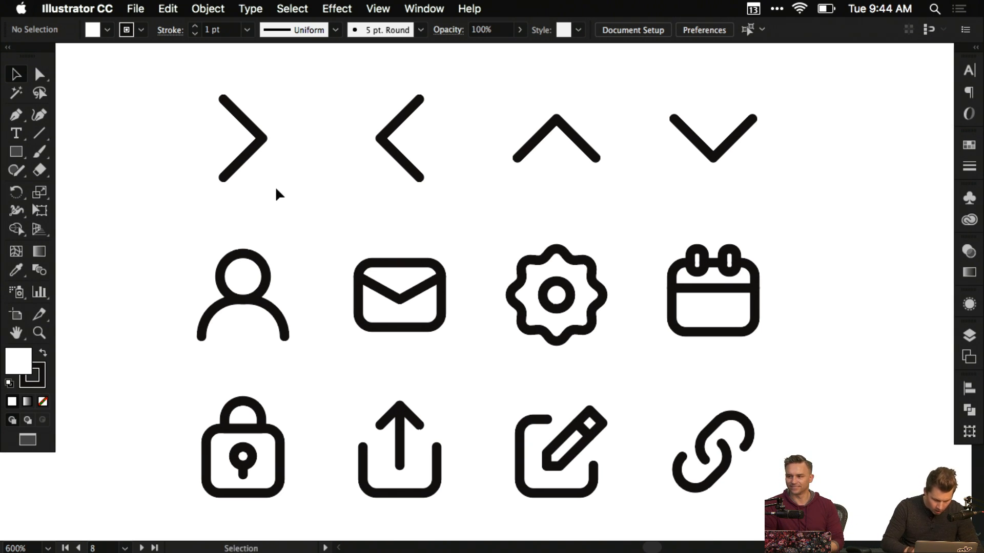
pyautogui.moveTo(274, 148); pyautogui.dragTo(797, 434)
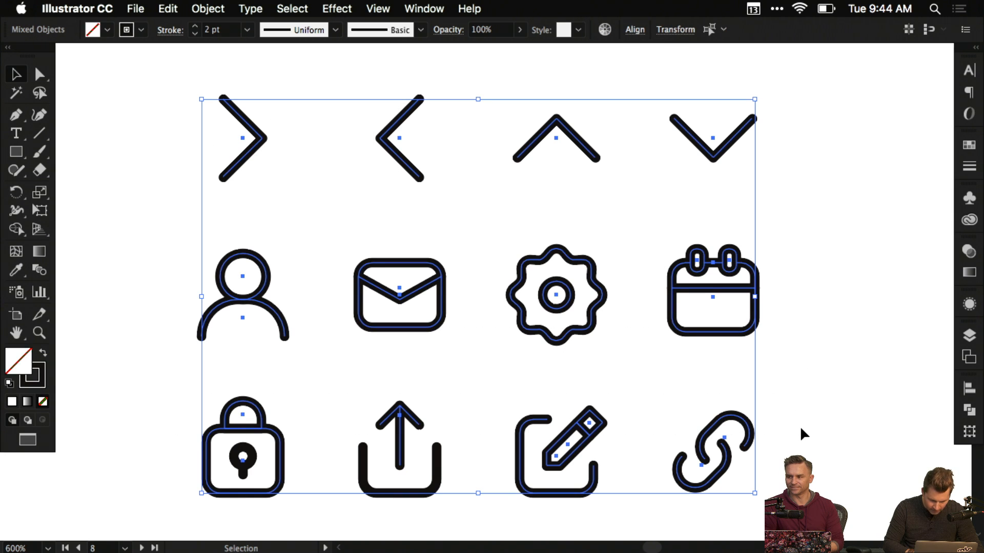
pyautogui.click(368, 220)
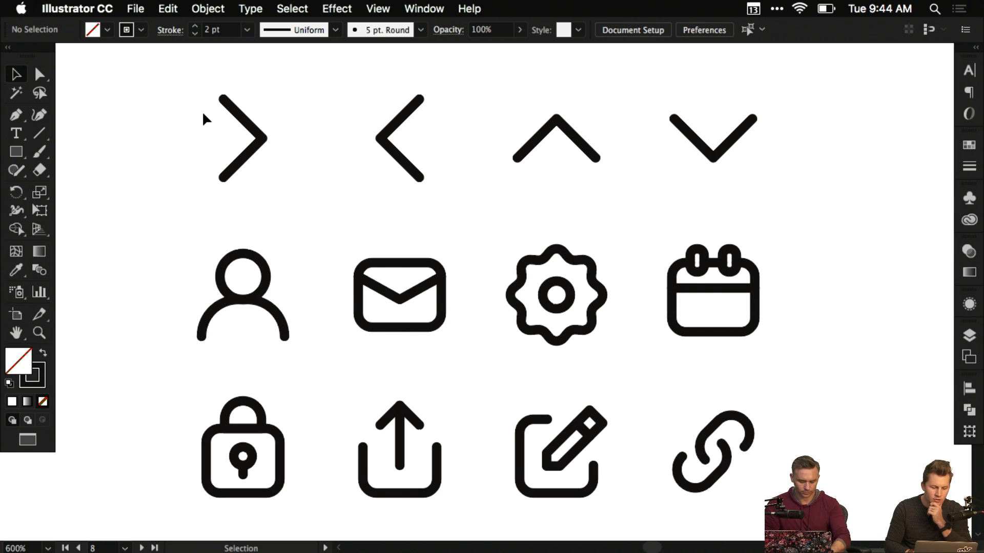
pyautogui.moveTo(191, 107); pyautogui.dragTo(299, 183)
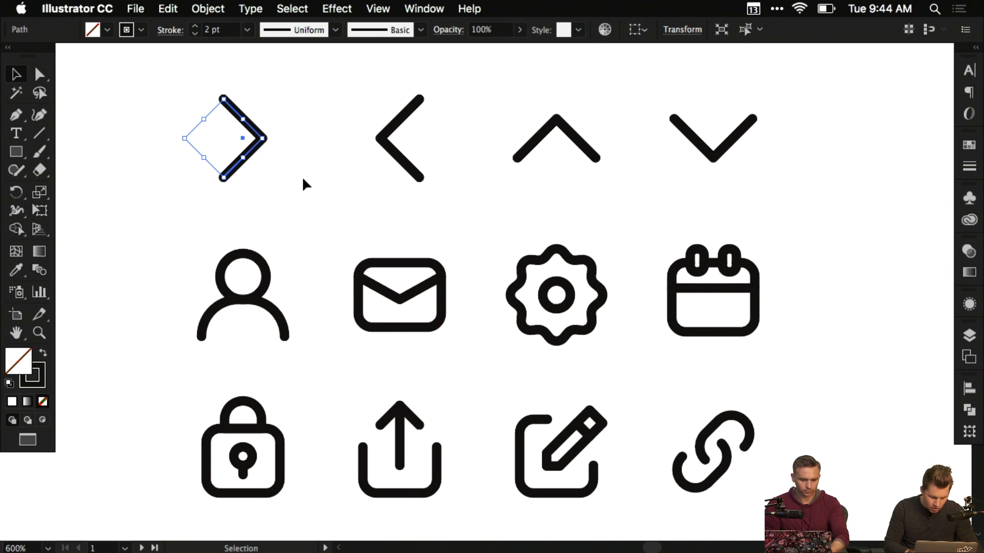
# - Switch back to Adobe XD and close the analog portal UX MDS v0.4 document
pyautogui.hotkey('ctrl', 'Up')
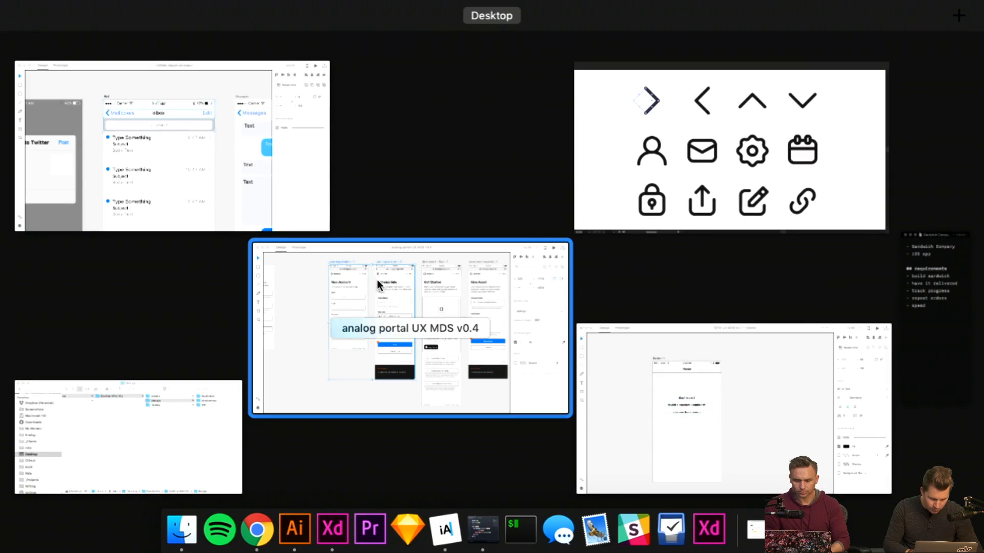
pyautogui.click(220, 158)
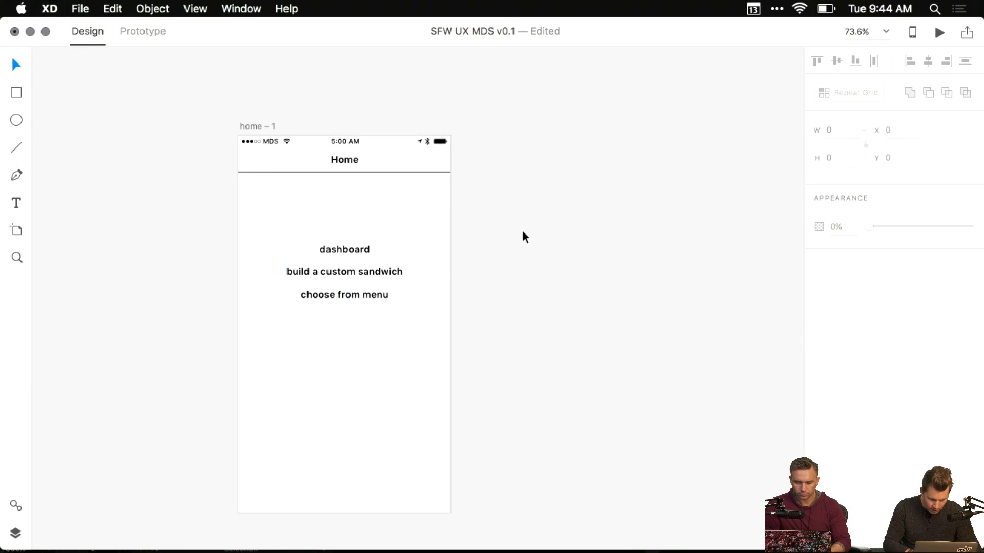
pyautogui.hotkey('ctrl', 'Up')
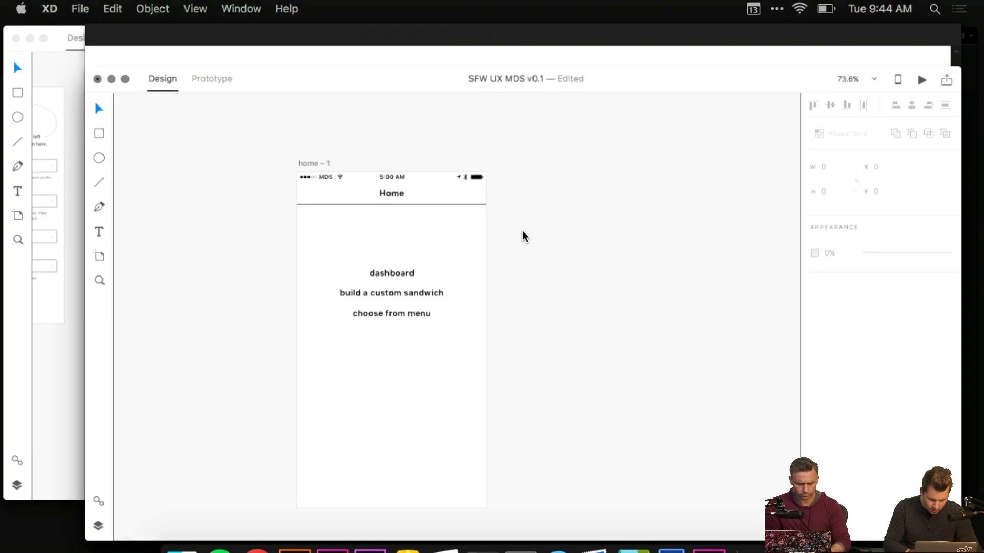
pyautogui.click(307, 184)
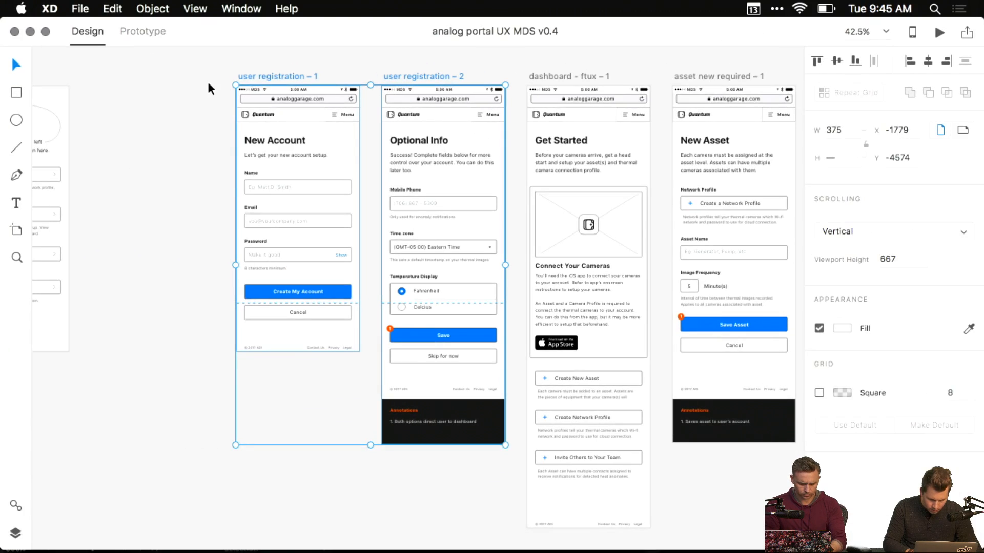
pyautogui.click(199, 107)
pyautogui.press('super+w')
# - Save the SFW UX MDS v0.1 document and focus on the duplicated home artboard
pyautogui.scroll(-6, 473, 272)
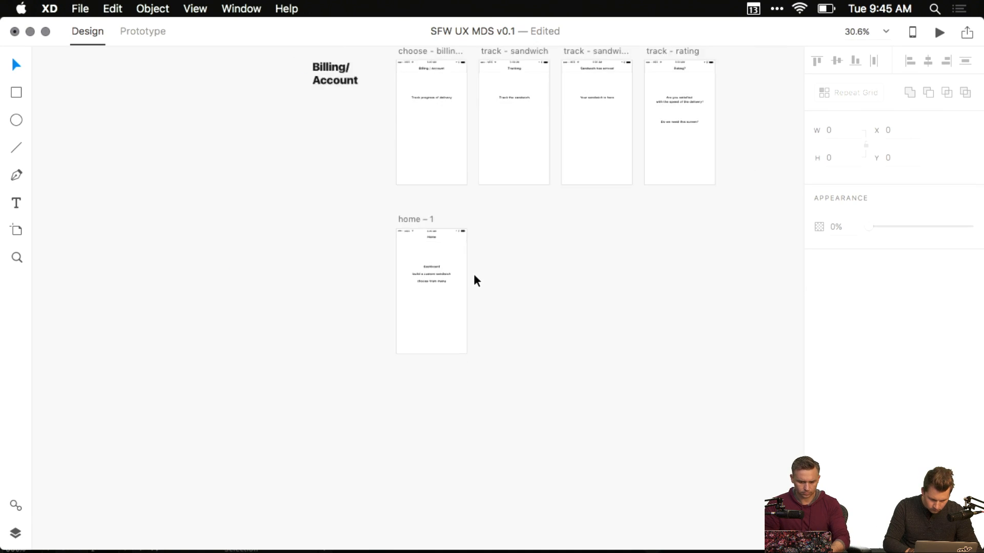
pyautogui.press('super+s')
pyautogui.scroll(5, 511, 266)
pyautogui.moveTo(303, 307); pyautogui.dragTo(387, 331)
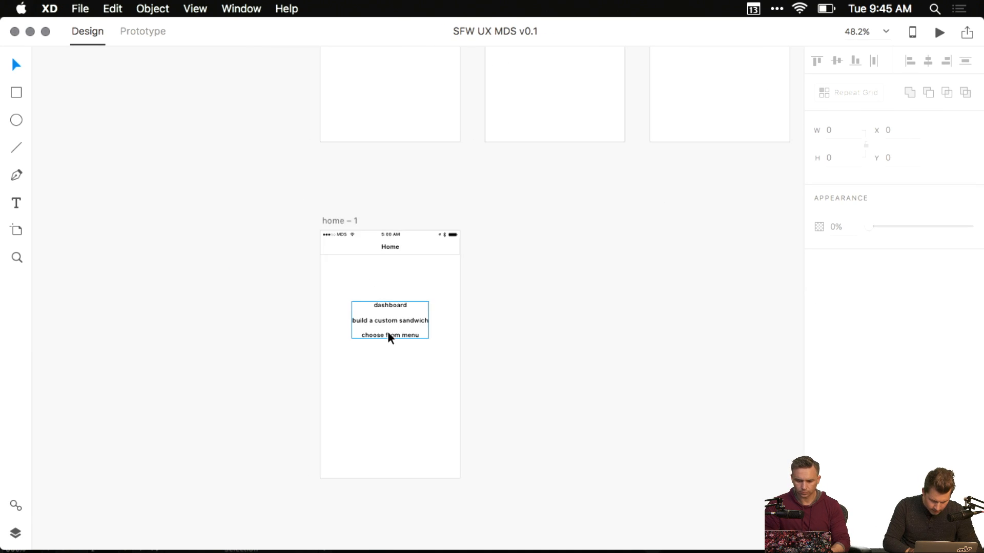
# - Paste the chevron icon into the duplicated home artboard and move it 70 units down, below the "choose from menu" text
pyautogui.scroll(5, 388, 332)
pyautogui.press('super+v')
pyautogui.moveTo(391, 281); pyautogui.dragTo(391, 220)
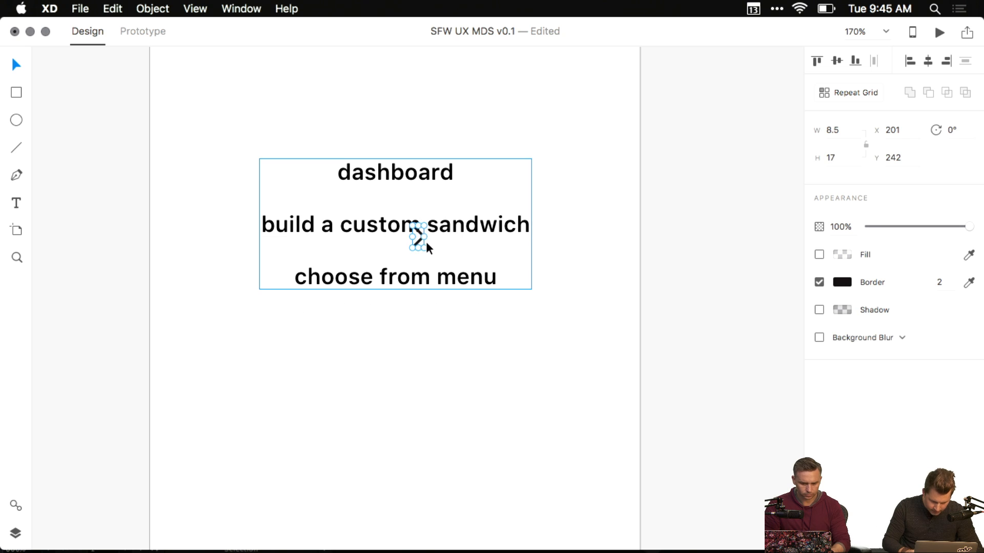
pyautogui.hotkey('shift', 'Down')
pyautogui.hotkey('shift', 'Down')
pyautogui.hotkey('shift', 'Down')
pyautogui.hotkey('shift', 'Down')
pyautogui.hotkey('shift', 'Down')
pyautogui.hotkey('shift', 'Down')
pyautogui.hotkey('shift', 'Down')
pyautogui.moveTo(443, 386); pyautogui.dragTo(423, 318)
pyautogui.scroll(6, 423, 318)
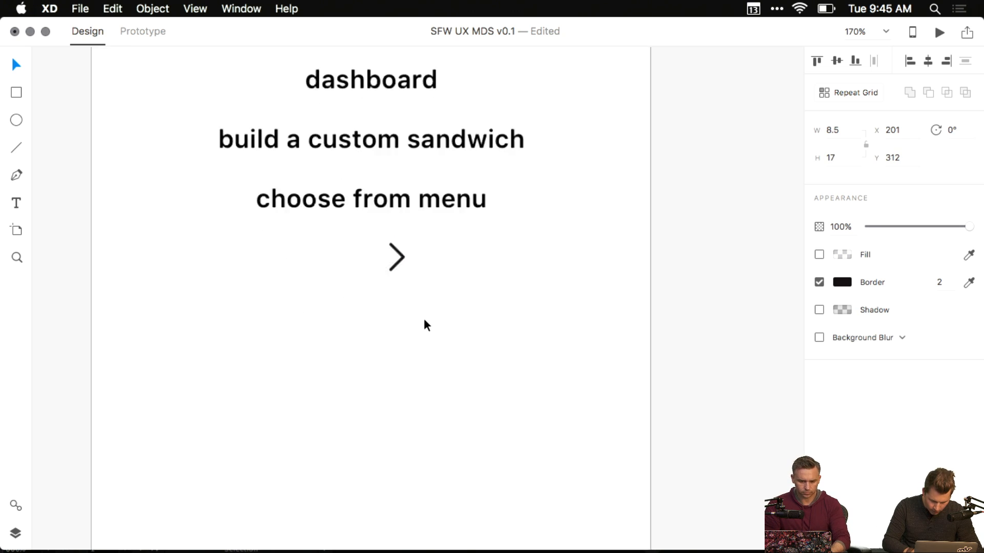
pyautogui.moveTo(412, 196); pyautogui.dragTo(430, 336)
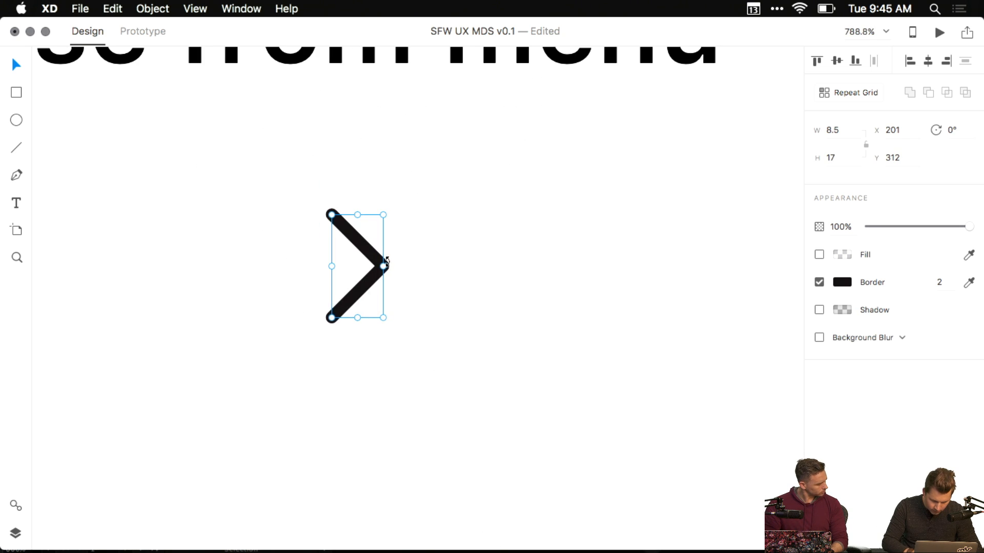
# - Try stretching the pasted chevron and relocating its upper anchor point, undoing each change
pyautogui.moveTo(385, 266); pyautogui.dragTo(542, 266)
pyautogui.press('super+z')
pyautogui.press('Return')
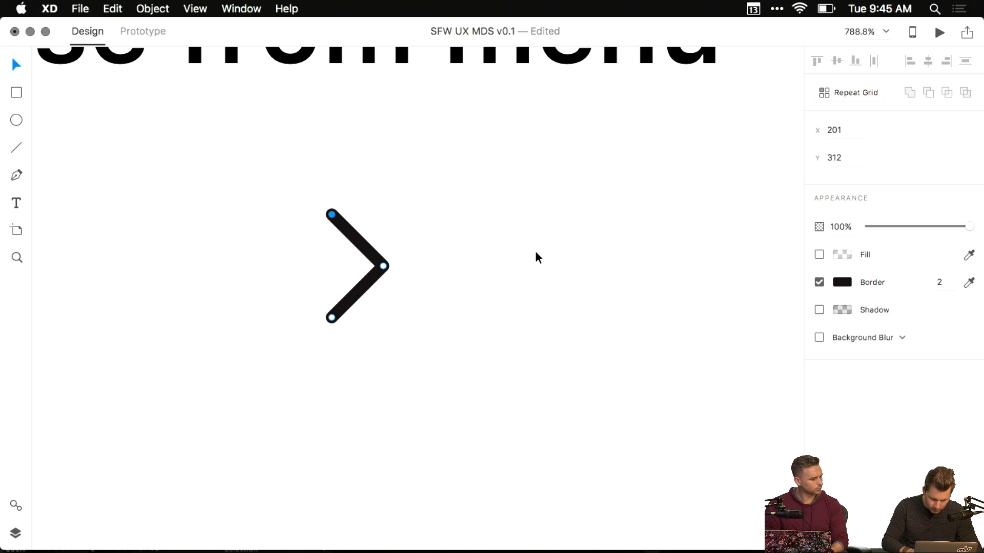
pyautogui.moveTo(332, 216); pyautogui.dragTo(527, 365)
pyautogui.press('super+z')
pyautogui.click(504, 245)
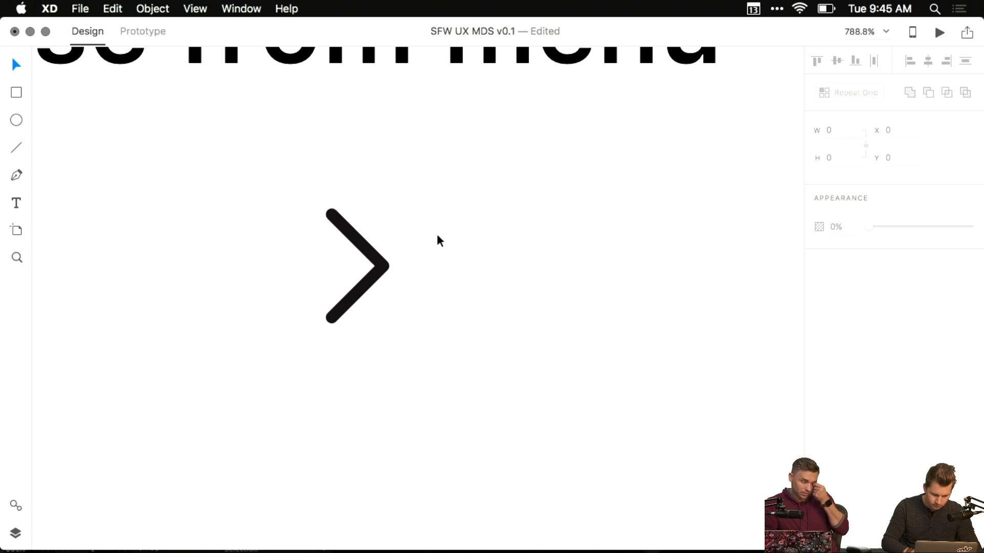
# - Move the chevron further down, leaving a larger gap beneath the "choose from menu" text
pyautogui.scroll(-5, 435, 240)
pyautogui.click(403, 246)
pyautogui.scroll(-6, 487, 279)
pyautogui.click(486, 280)
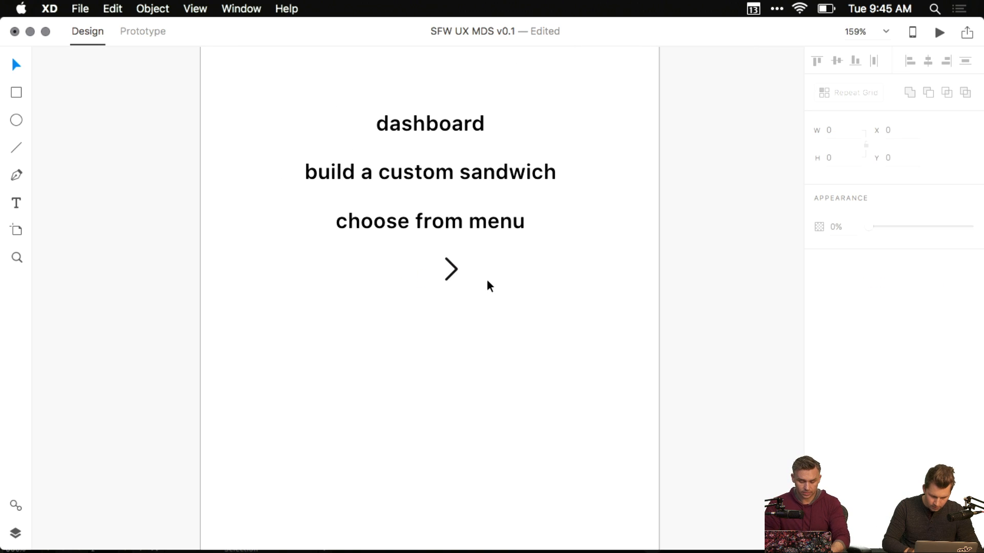
pyautogui.moveTo(450, 268); pyautogui.dragTo(455, 318)
pyautogui.click(457, 321)
# - Rename the duplicated home artboard to "home – repeat order"
pyautogui.scroll(-4, 456, 323)
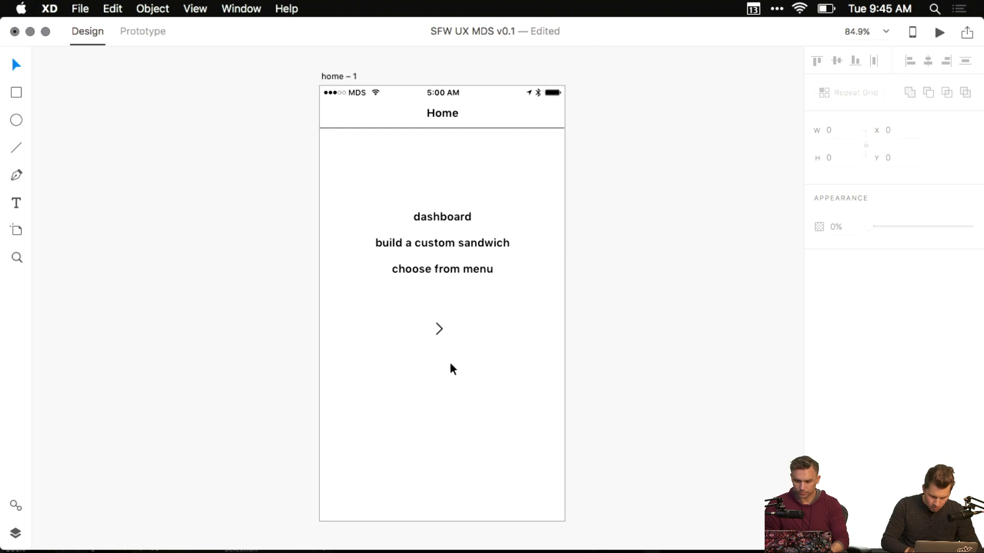
pyautogui.moveTo(450, 362); pyautogui.dragTo(343, 487)
pyautogui.scroll(-3, 355, 428)
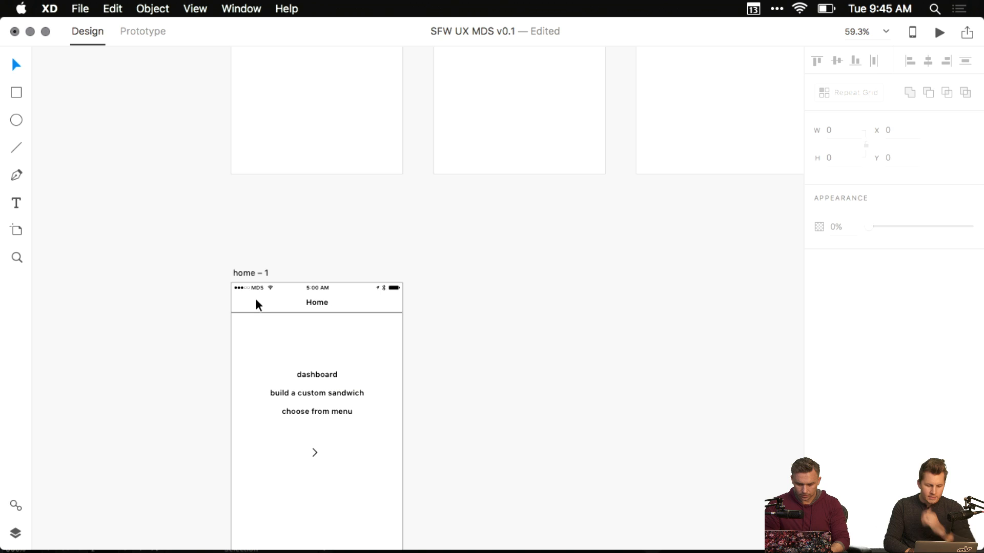
pyautogui.click(254, 272)
pyautogui.click(254, 271)
pyautogui.press('BackSpace')
pyautogui.press('BackSpace')
pyautogui.press('BackSpace')
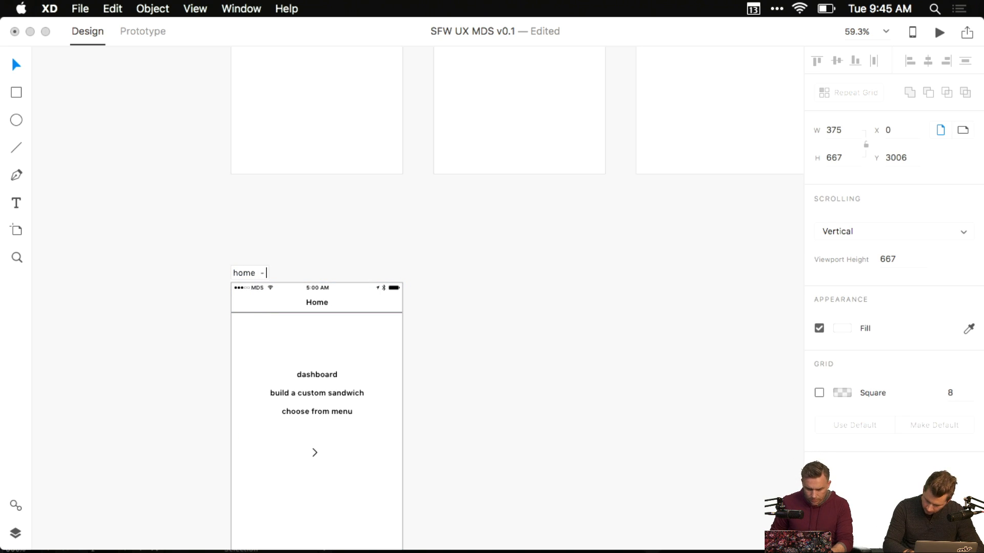
pyautogui.write('- recent')
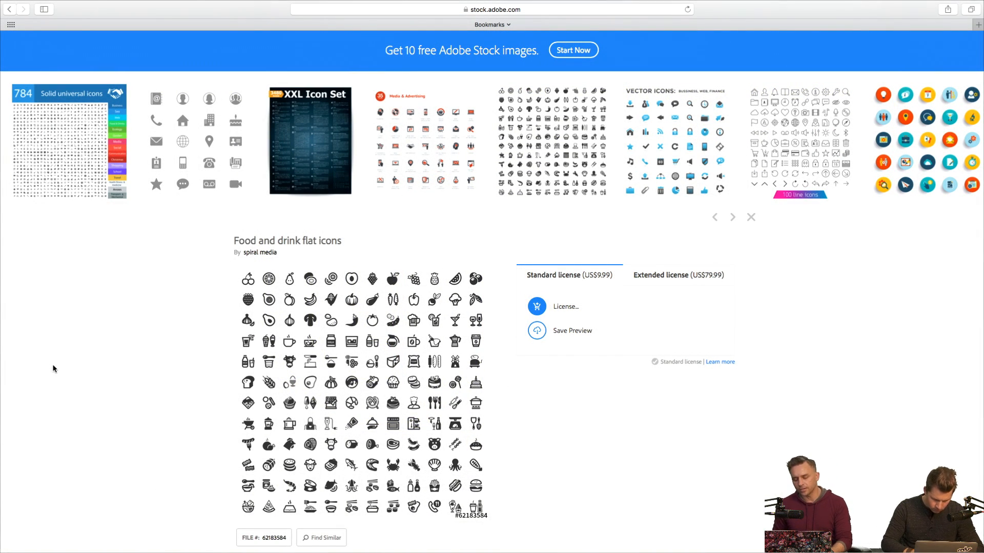
# - Look over the icon sets on Adobe Stock in Safari, including "Food and drink flat icons" and the 100 line icons set
pyautogui.scroll(-1, 53, 369)
pyautogui.scroll(-3, 53, 369)
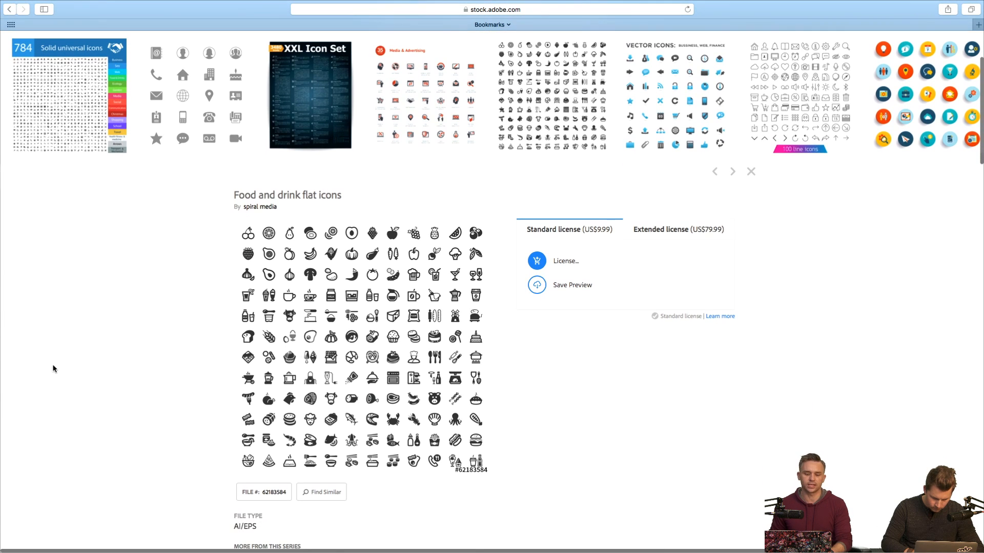
pyautogui.scroll(-2, 52, 369)
pyautogui.scroll(10, 52, 369)
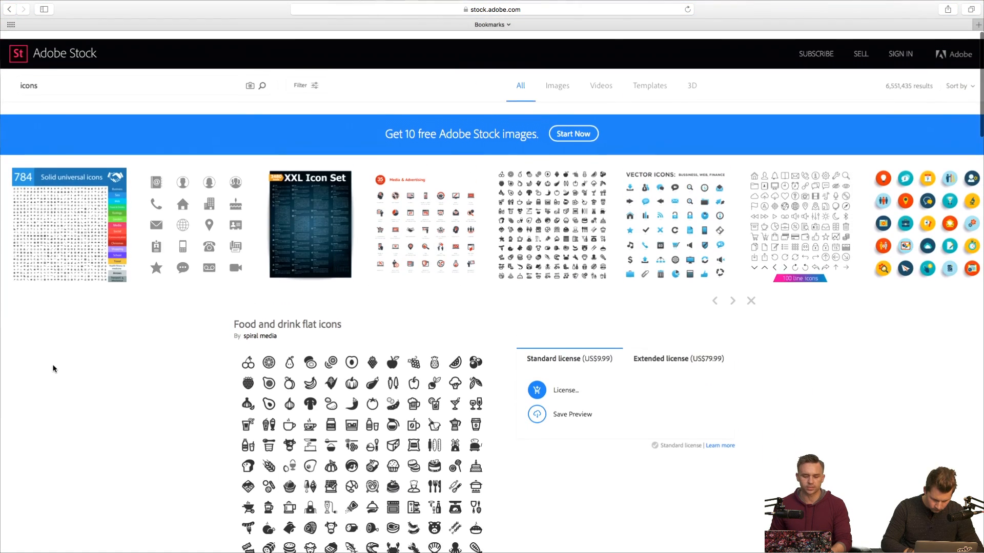
pyautogui.scroll(-3, 53, 369)
pyautogui.scroll(3, 53, 369)
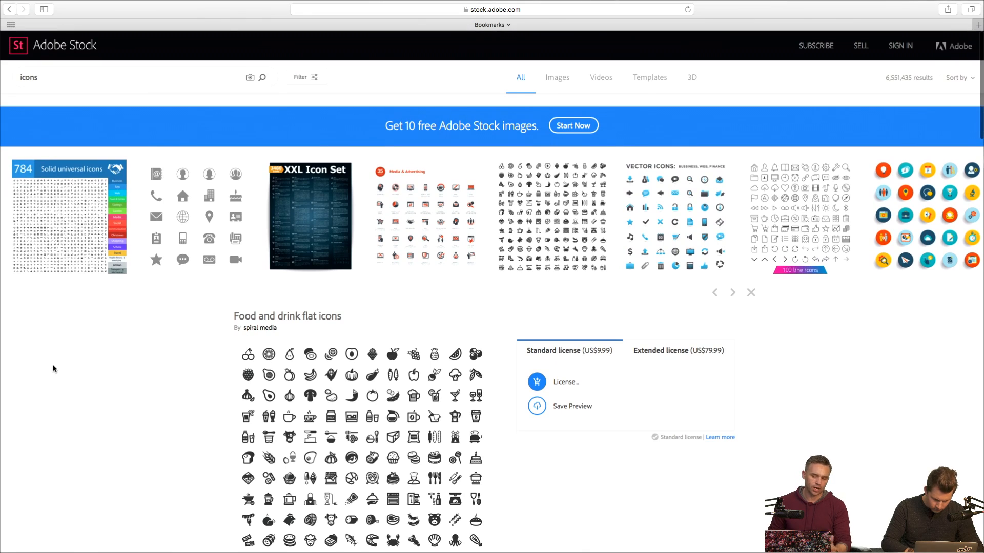
pyautogui.scroll(-5, 53, 369)
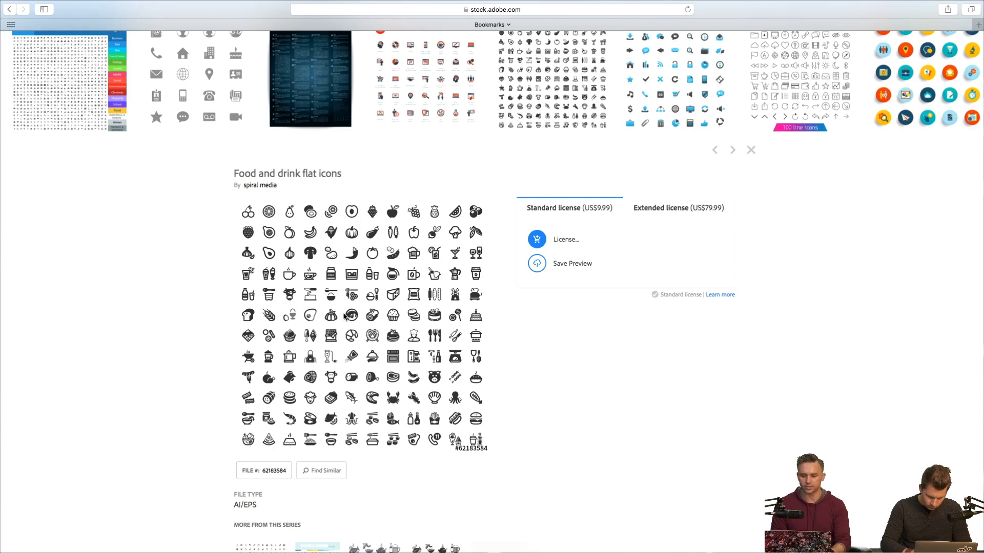
pyautogui.scroll(3, 344, 316)
pyautogui.moveTo(772, 270)
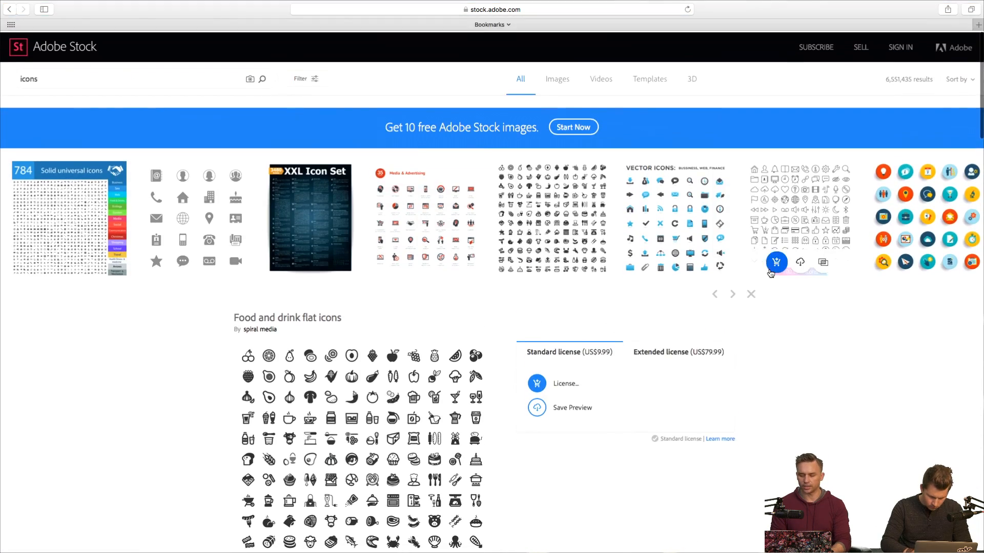
pyautogui.click(780, 231)
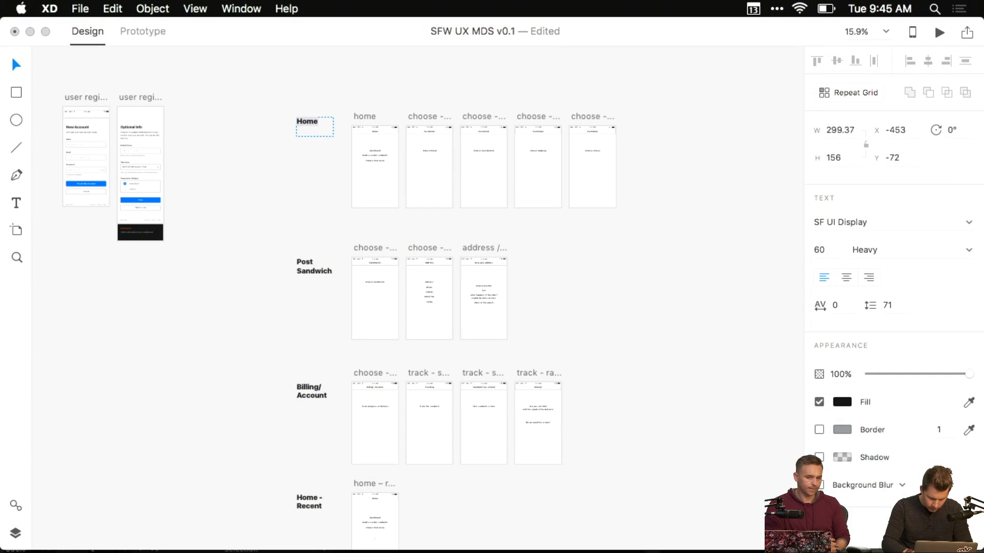
# - Back in Adobe XD, change the first row's label to "Home - First Time"
pyautogui.press('BackSpace')
pyautogui.press('BackSpace')
pyautogui.press('BackSpace')
pyautogui.press('BackSpace')
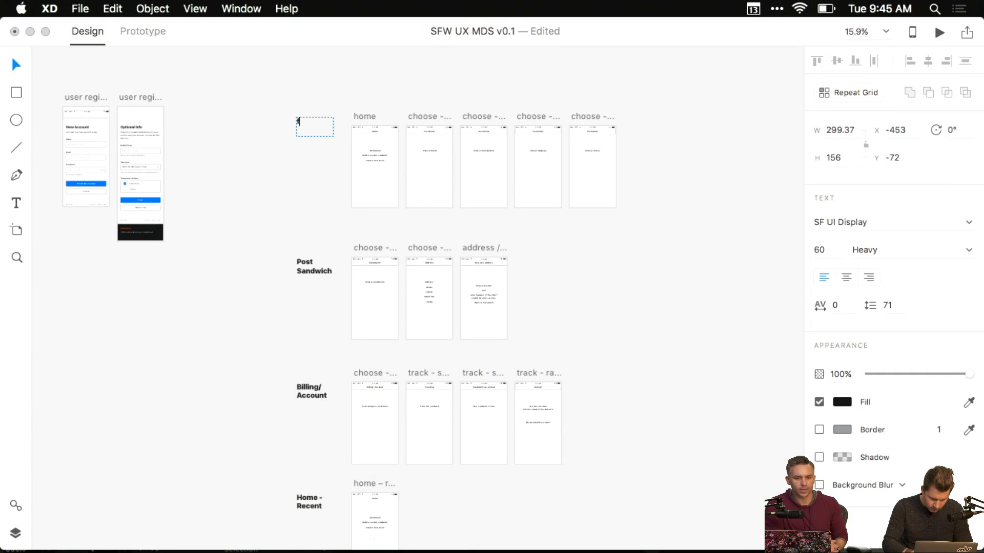
pyautogui.write('HOm')
pyautogui.press('BackSpace')
pyautogui.press('BackSpace')
pyautogui.write('ome')
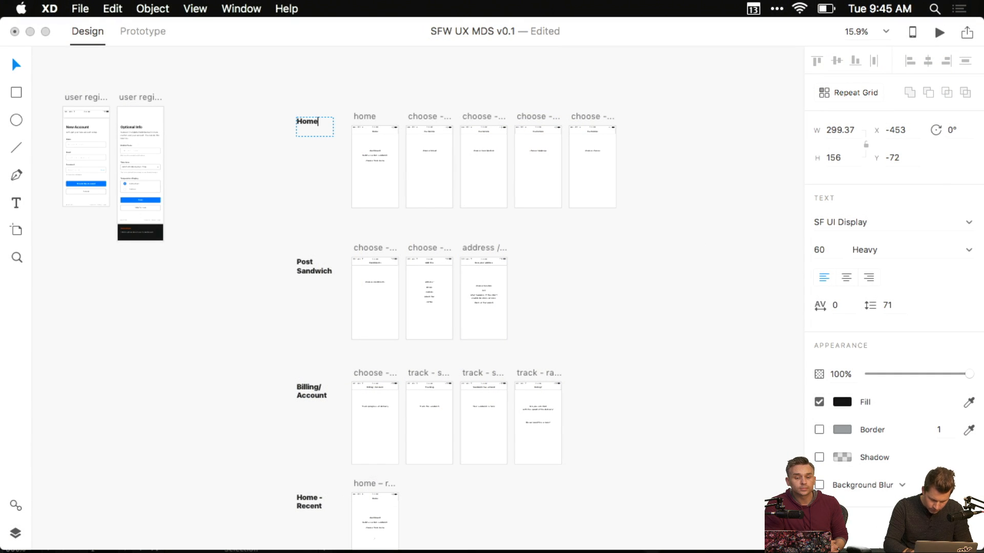
pyautogui.write(' - First Time')
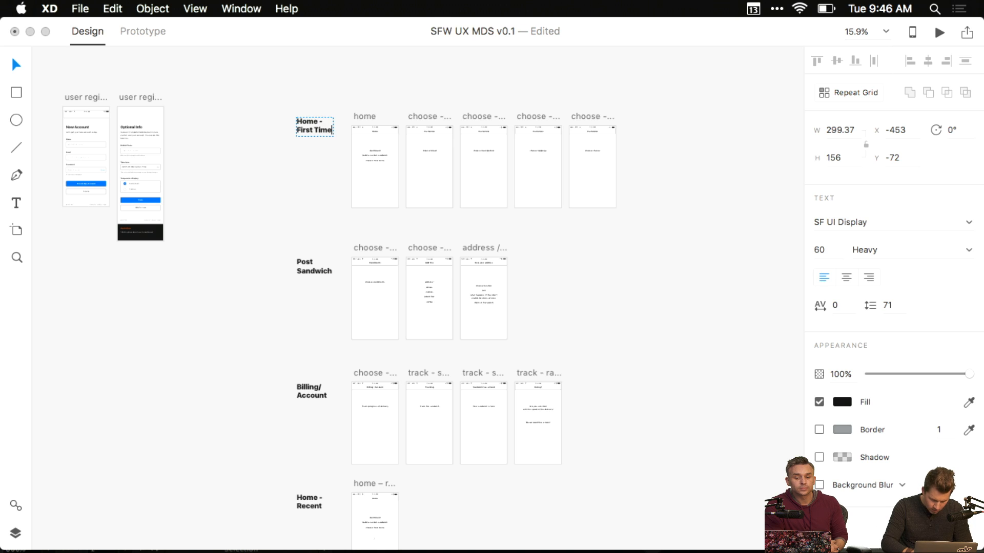
pyautogui.press('Escape')
# - Examine the "Home - Recent" label and its placement beside the repeat order home artboard
pyautogui.moveTo(344, 282); pyautogui.dragTo(347, 92)
pyautogui.scroll(5, 293, 281)
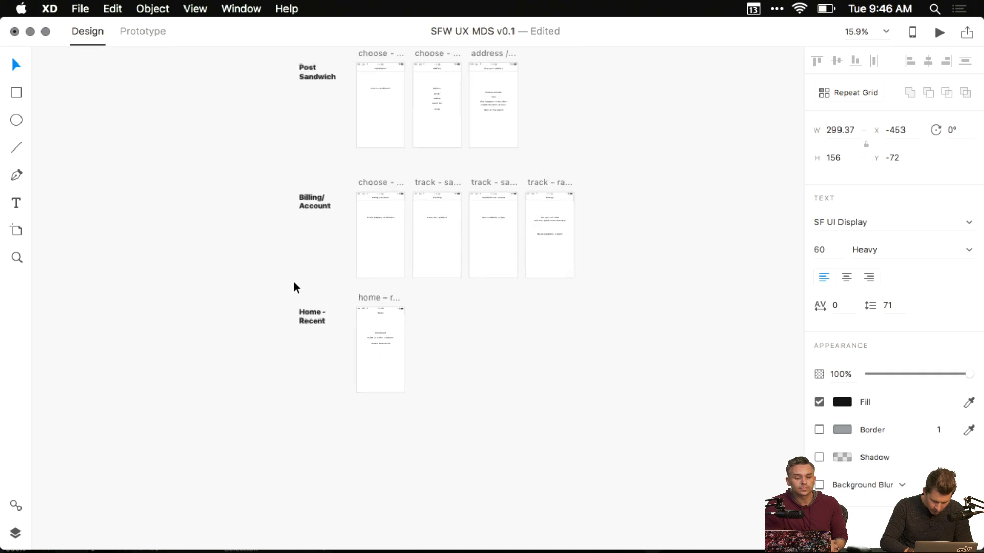
pyautogui.moveTo(343, 318); pyautogui.dragTo(335, 249)
pyautogui.doubleClick(325, 317)
pyautogui.click(383, 253)
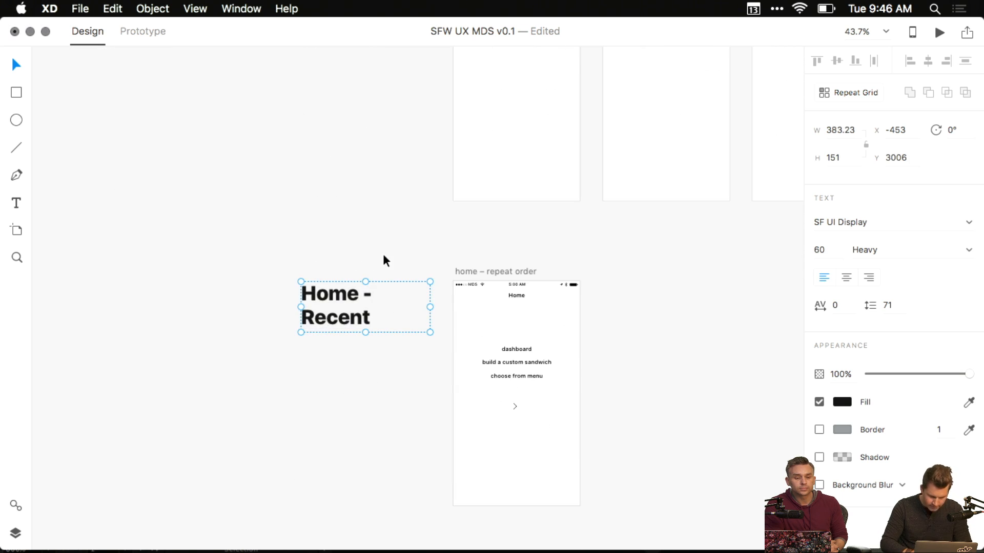
pyautogui.click(383, 251)
pyautogui.scroll(-6, 387, 252)
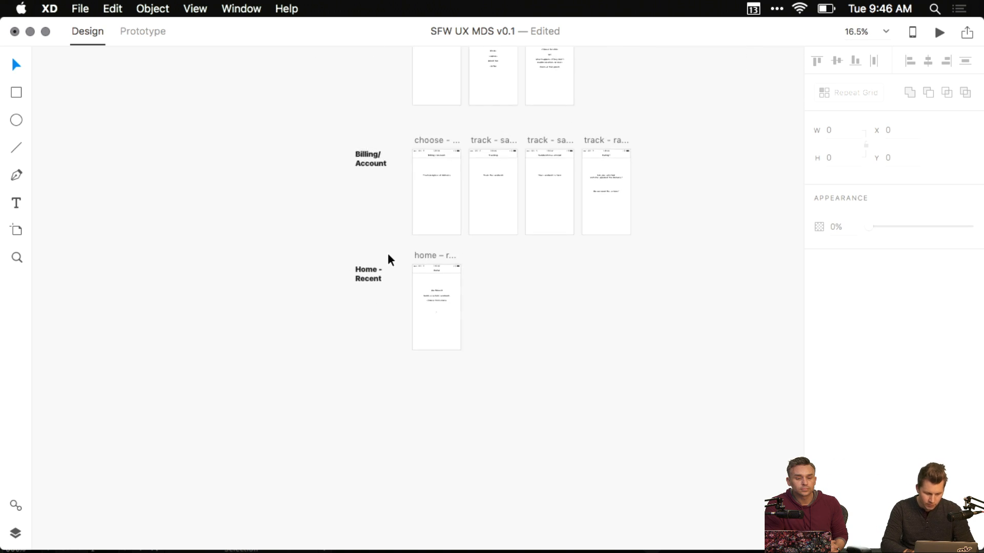
pyautogui.scroll(2, 351, 277)
pyautogui.moveTo(351, 277); pyautogui.dragTo(348, 236)
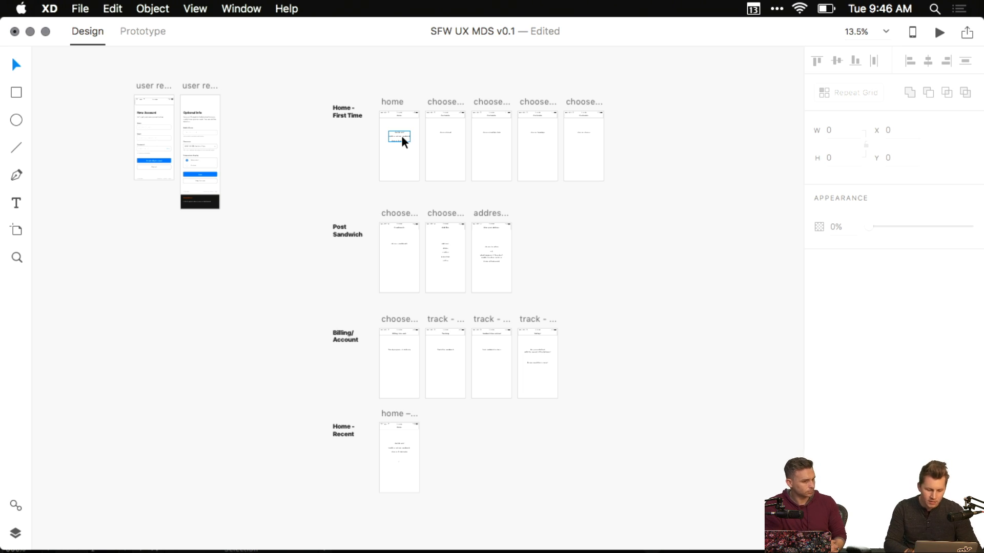
# - Compare the options on the first-time home screen with those on the repeat order home screen across the labelled rows
pyautogui.scroll(10, 371, 128)
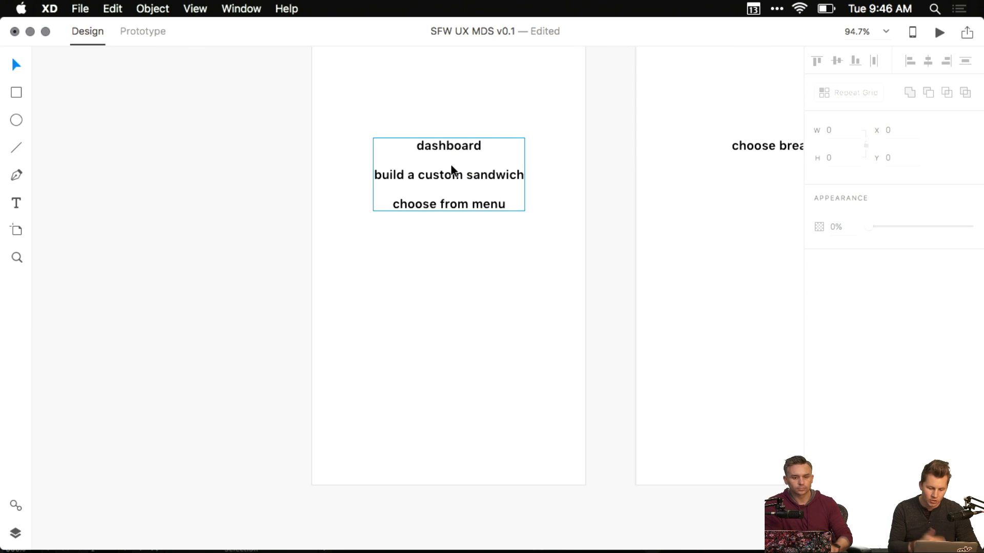
pyautogui.scroll(-5, 452, 170)
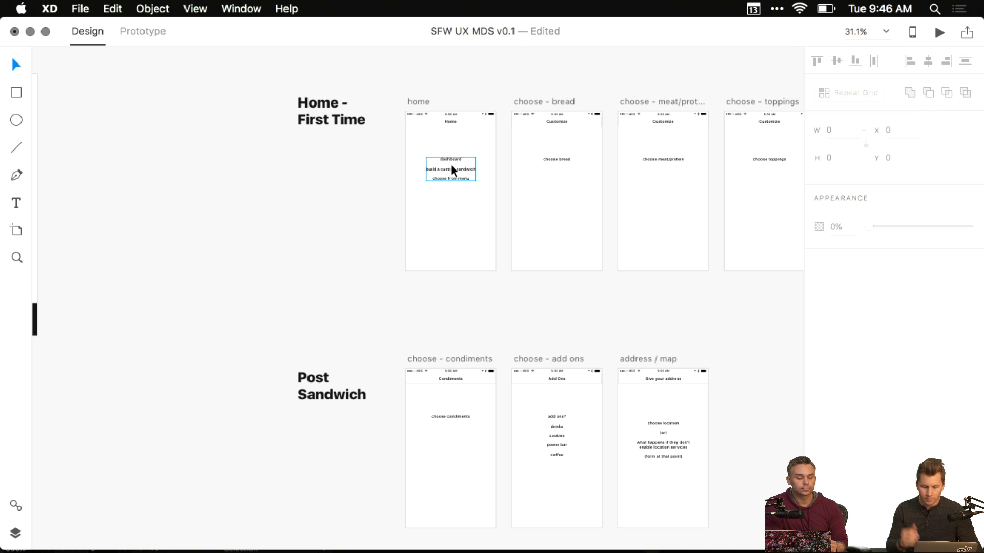
pyautogui.scroll(-15, 356, 300)
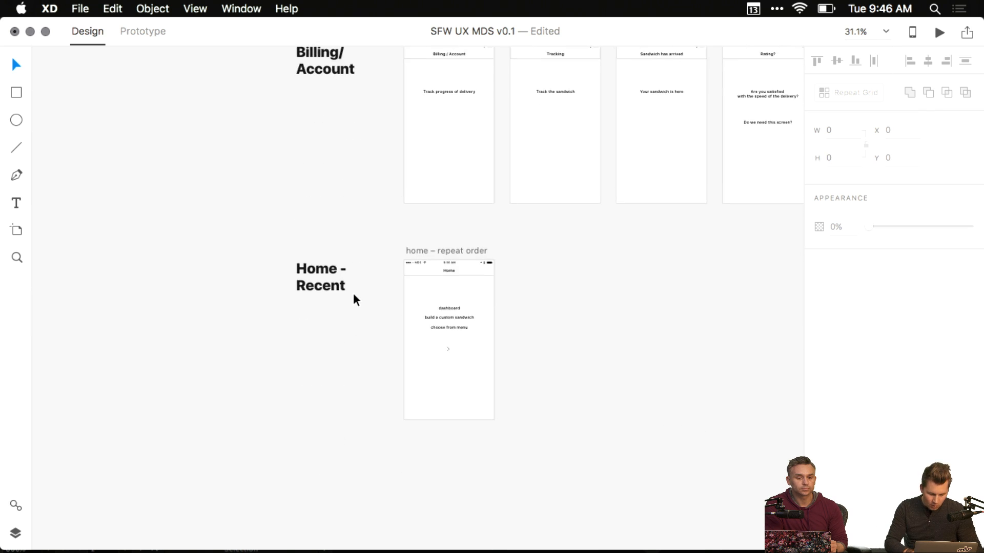
pyautogui.scroll(5, 356, 300)
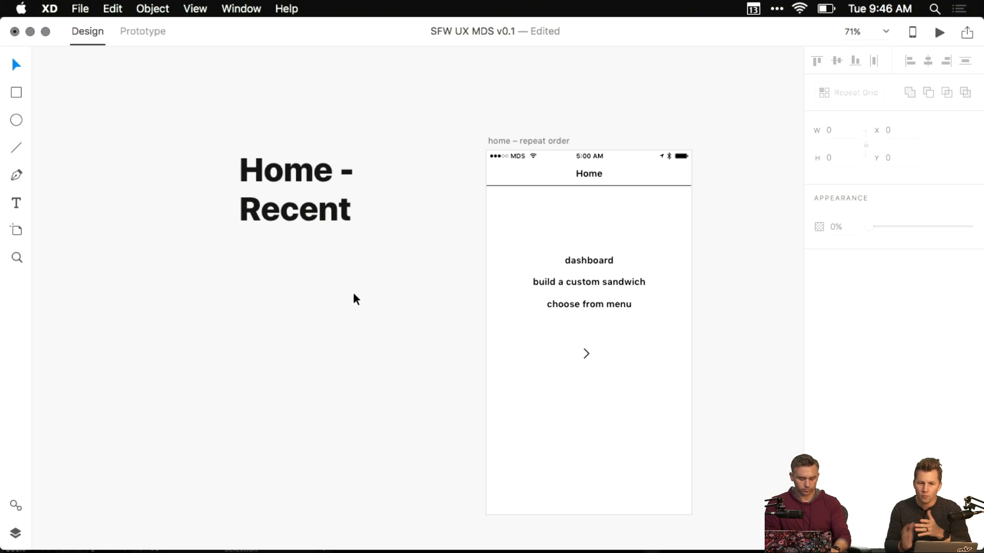
pyautogui.hscroll(4, 377, 299)
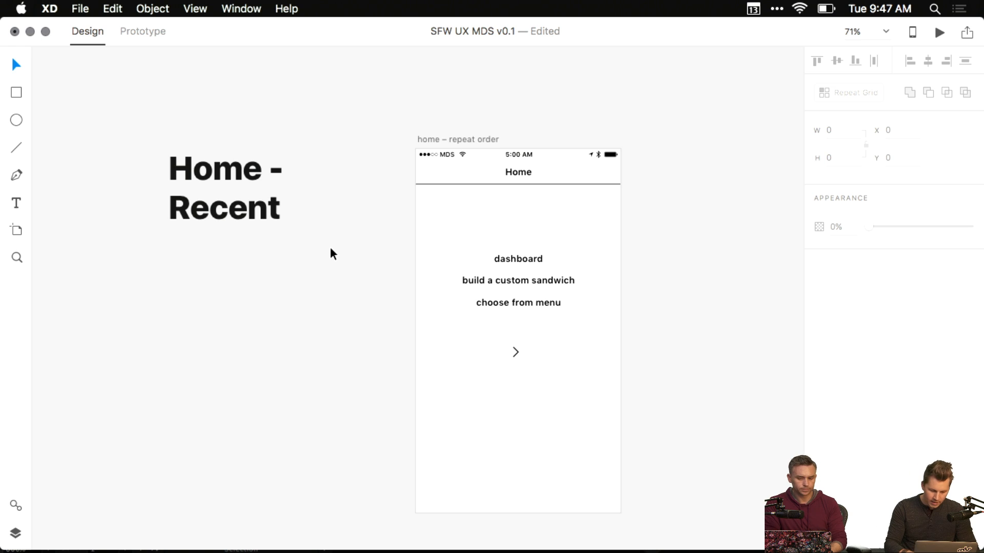
pyautogui.press('super+minus')
pyautogui.press('super+minus')
pyautogui.press('super+minus')
pyautogui.moveTo(378, 203); pyautogui.dragTo(340, 350)
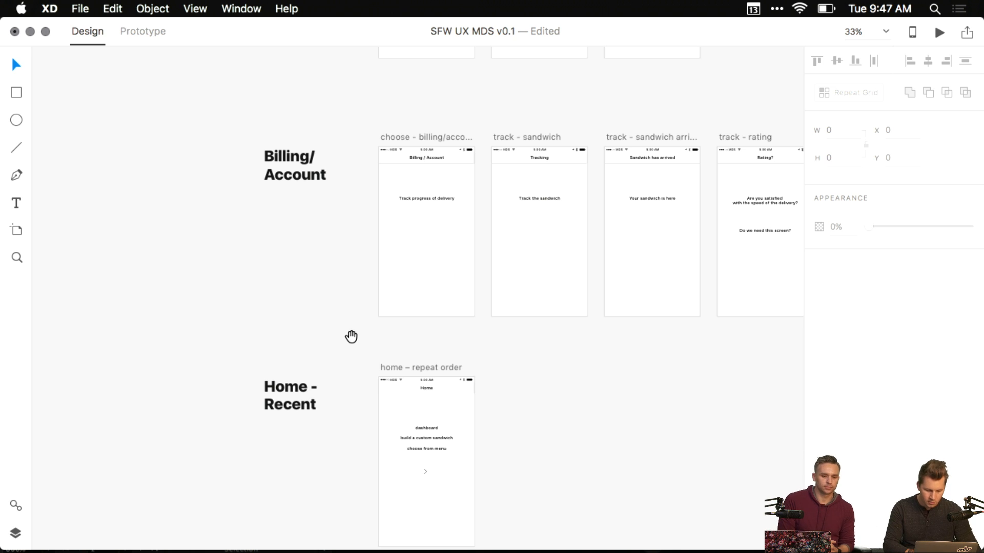
pyautogui.scroll(10, 351, 336)
pyautogui.scroll(3, 355, 242)
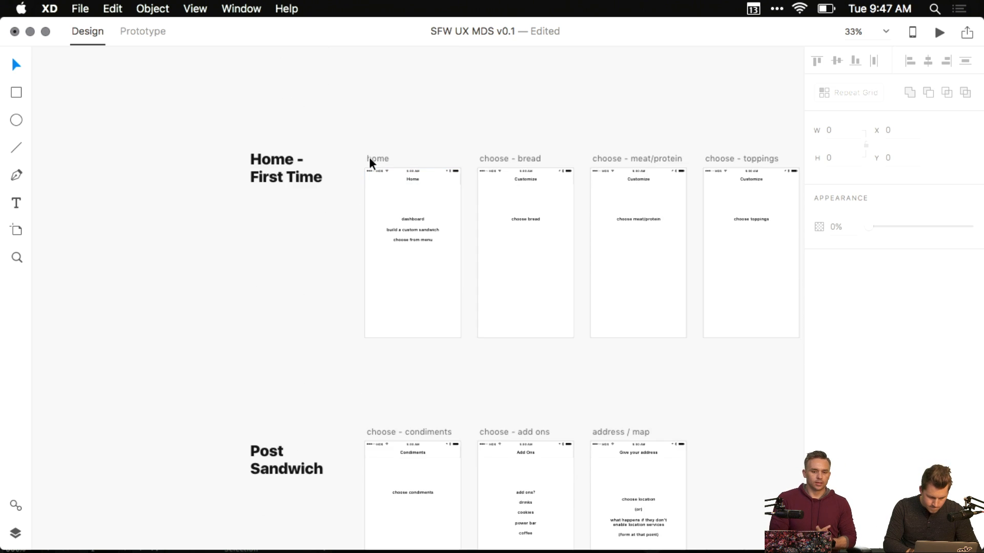
# - Move the "Home - First Time" label slightly down so it sits just below the home artboard's top edge
pyautogui.scroll(-2, 377, 246)
pyautogui.scroll(6, 377, 246)
pyautogui.moveTo(408, 287); pyautogui.dragTo(511, 350)
pyautogui.moveTo(434, 314); pyautogui.dragTo(359, 314)
pyautogui.moveTo(510, 308); pyautogui.dragTo(432, 294)
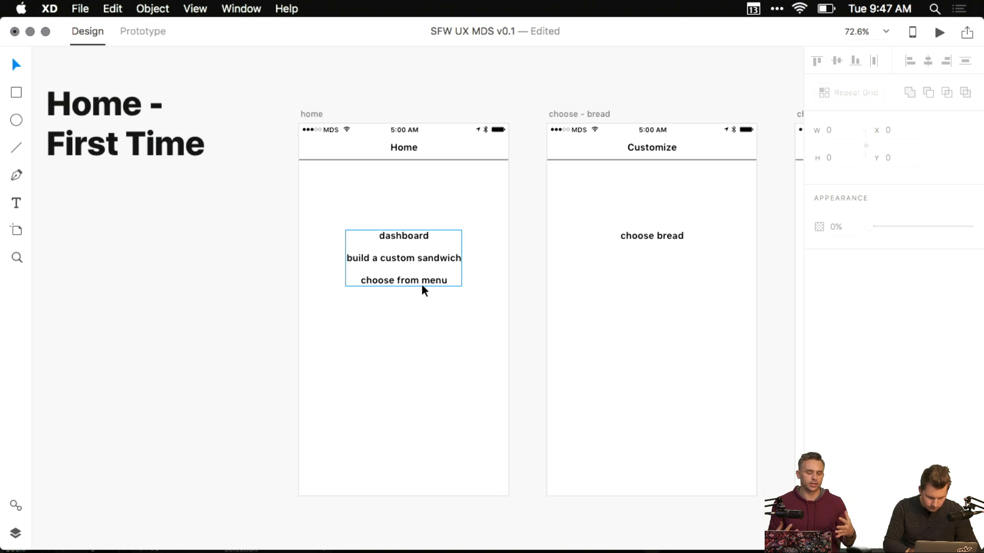
pyautogui.moveTo(136, 136); pyautogui.dragTo(138, 171)
pyautogui.click(257, 279)
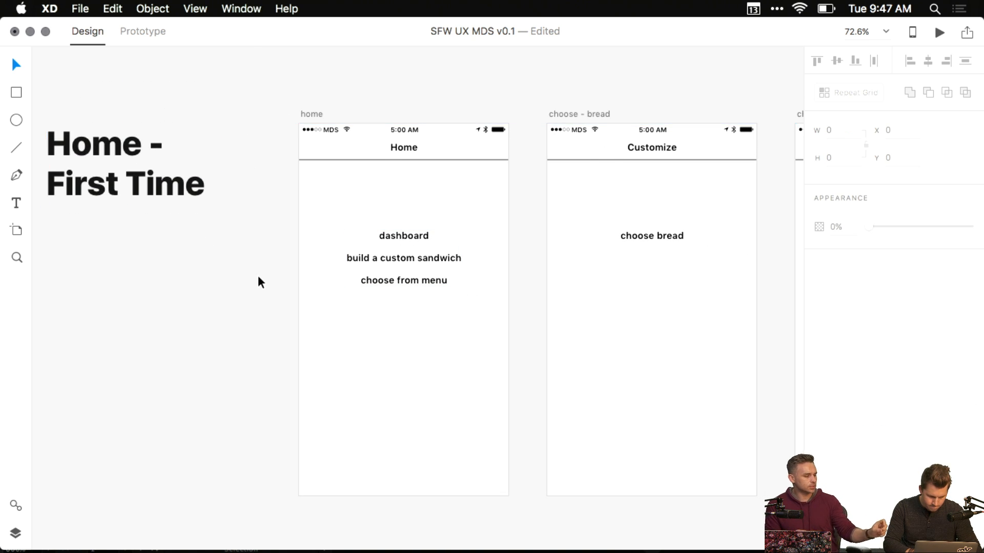
# - Review the flow from the Post Sandwich row and first-time home screen back to the two user registration artboards
pyautogui.scroll(-4, 257, 278)
pyautogui.moveTo(378, 346); pyautogui.dragTo(281, 279)
pyautogui.moveTo(310, 333); pyautogui.dragTo(310, 185)
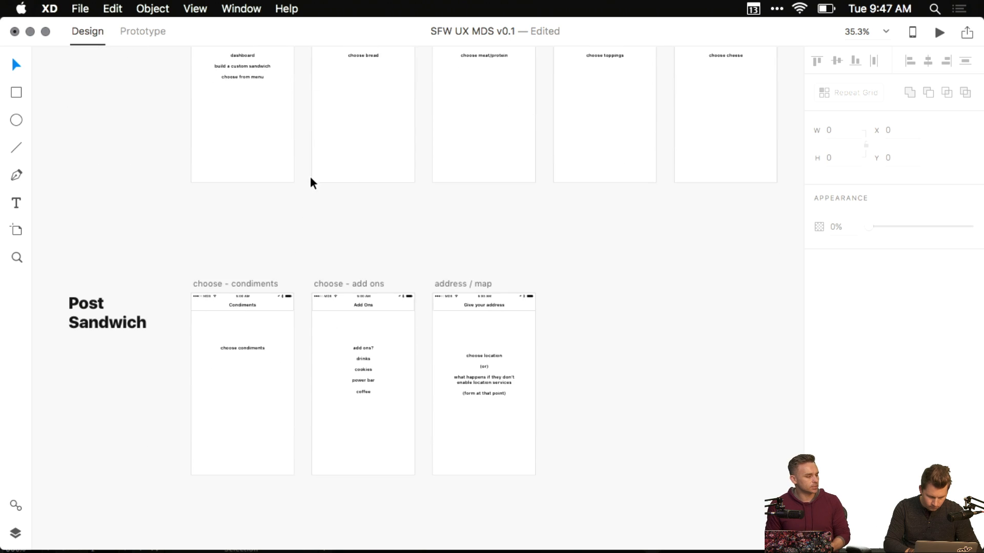
pyautogui.moveTo(267, 104); pyautogui.dragTo(358, 328)
pyautogui.scroll(5, 311, 227)
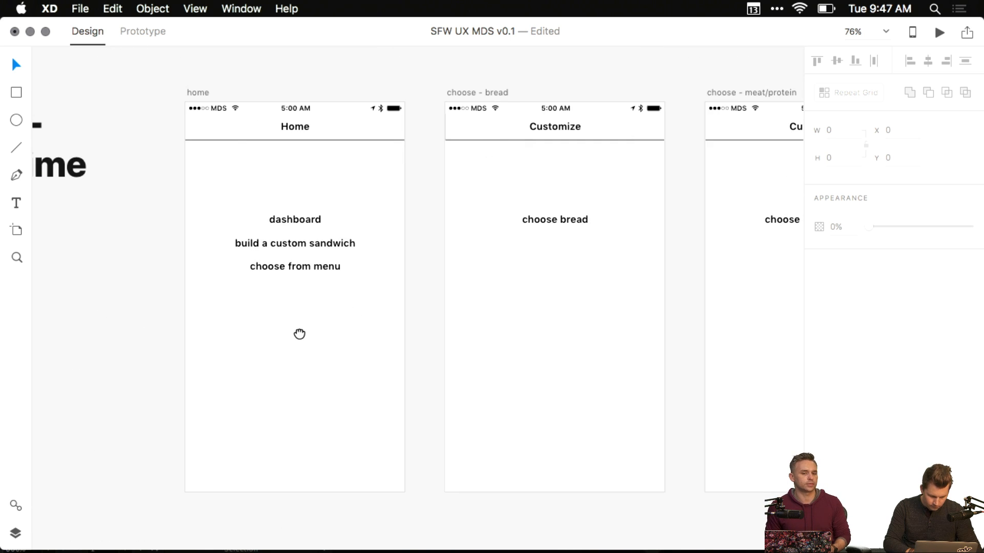
pyautogui.moveTo(299, 334); pyautogui.dragTo(573, 336)
pyautogui.scroll(-4, 593, 339)
pyautogui.moveTo(144, 392); pyautogui.dragTo(411, 378)
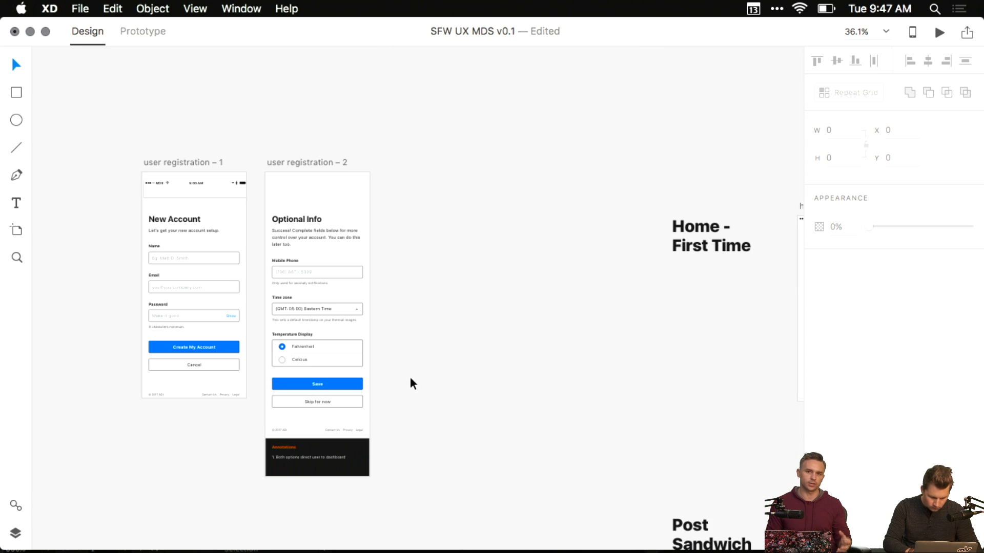
# - Copy the Save and Skip for now buttons from the second user registration artboard to the lower part of the home artboard
pyautogui.click(334, 385)
pyautogui.hscroll(9, 505, 367)
pyautogui.click(410, 314)
pyautogui.scroll(6, 411, 314)
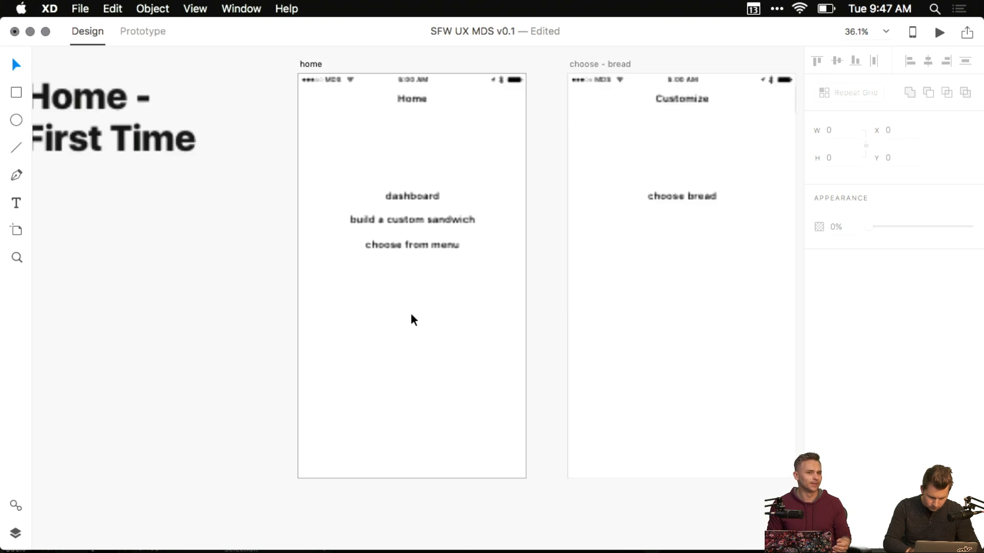
pyautogui.press('super+v')
pyautogui.moveTo(451, 285); pyautogui.dragTo(451, 430)
pyautogui.click(583, 291)
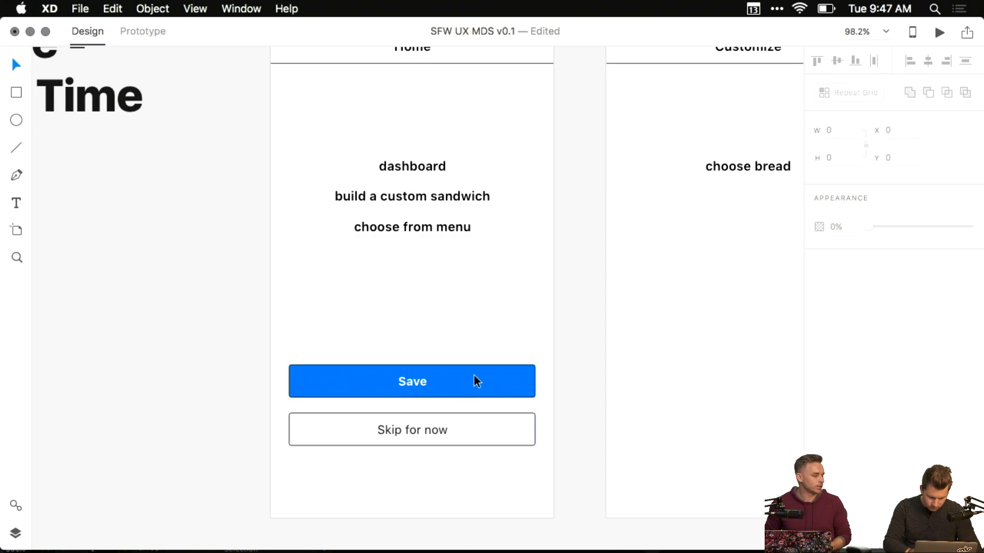
pyautogui.click(416, 383)
pyautogui.press('Escape')
pyautogui.doubleClick(414, 382)
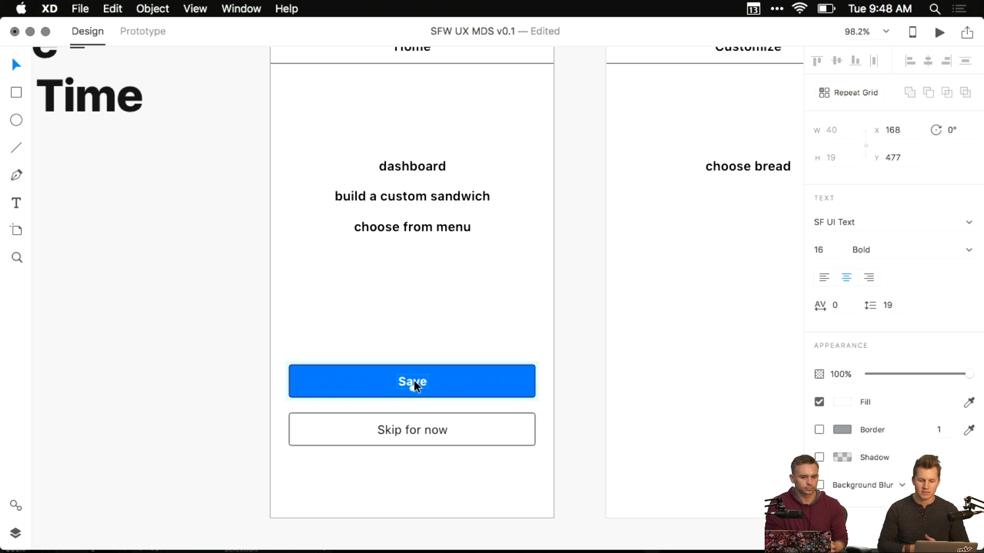
pyautogui.click(328, 323)
pyautogui.moveTo(332, 317); pyautogui.dragTo(338, 290)
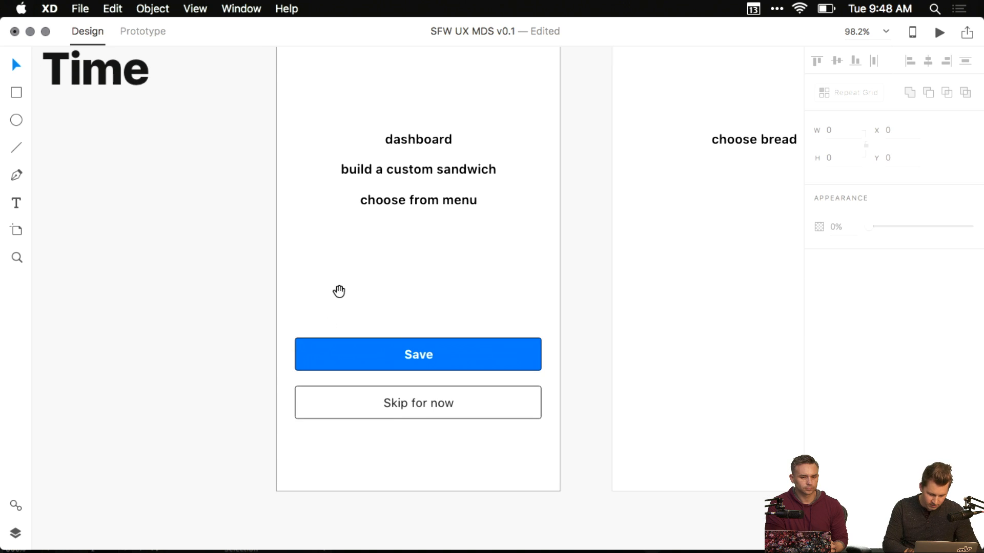
pyautogui.doubleClick(422, 358)
pyautogui.click(463, 303)
pyautogui.doubleClick(415, 354)
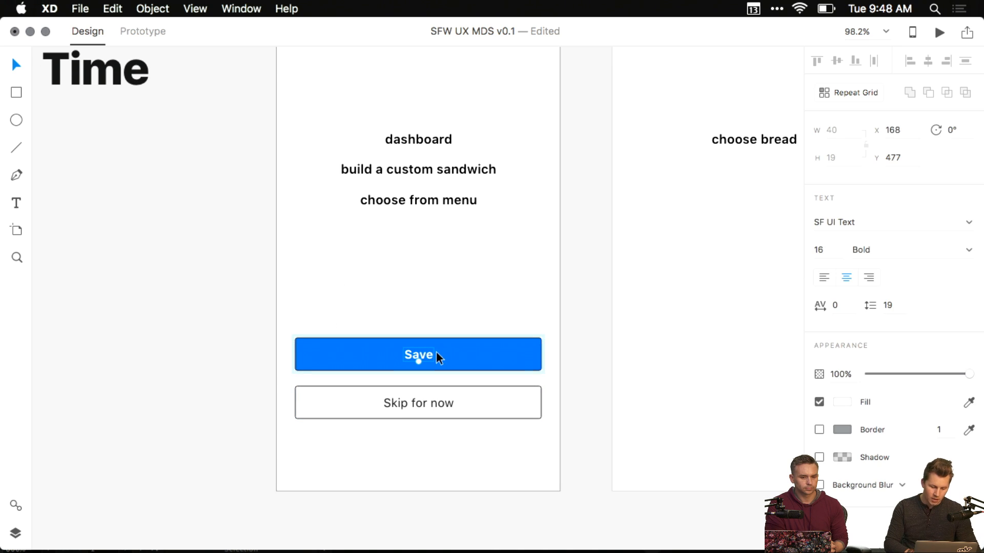
pyautogui.press('Return')
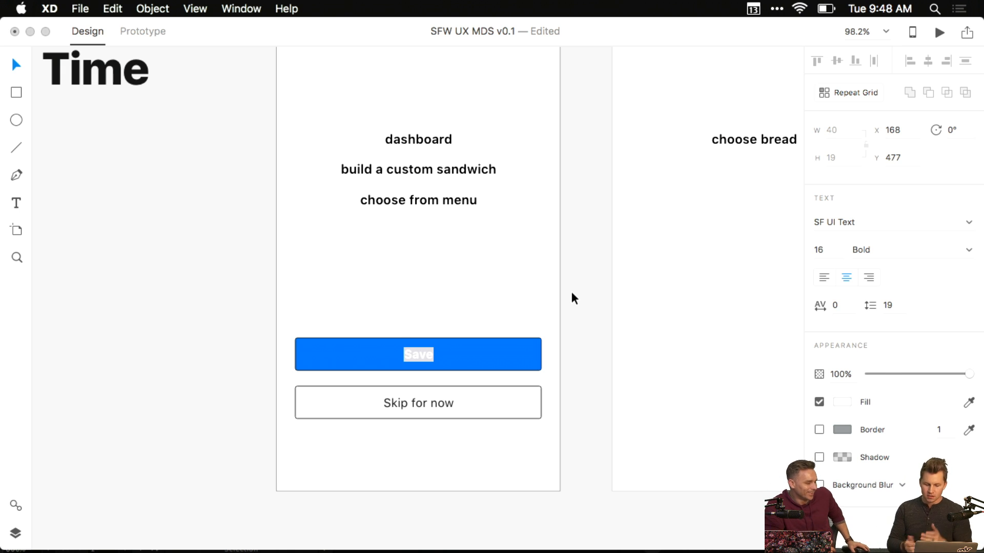
pyautogui.press('Escape')
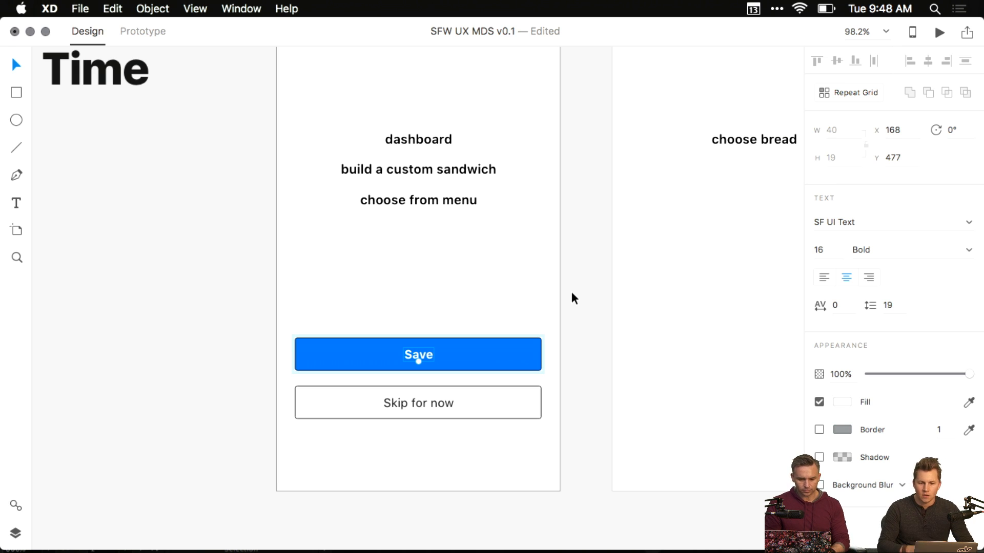
pyautogui.scroll(-2, 609, 251)
pyautogui.moveTo(608, 251); pyautogui.dragTo(572, 260)
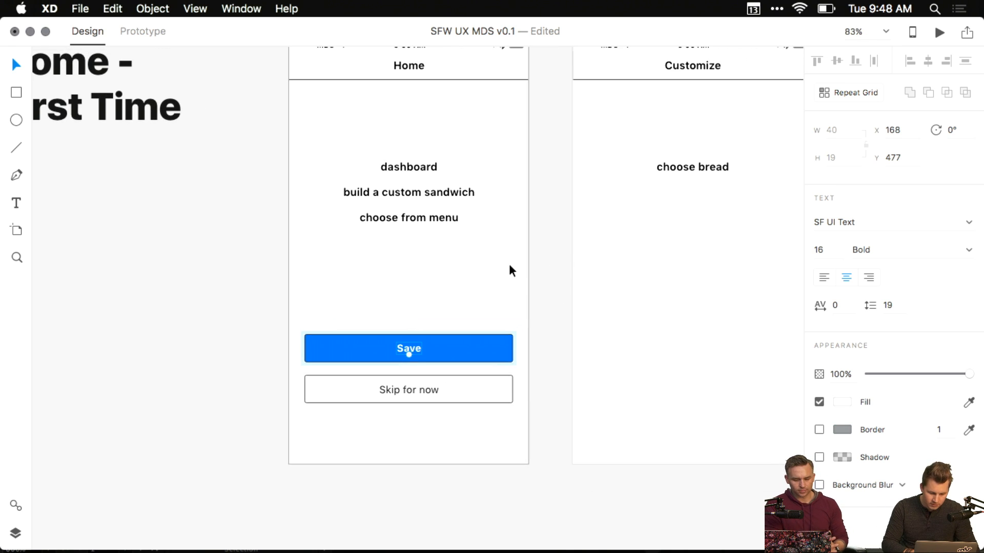
pyautogui.moveTo(509, 263); pyautogui.dragTo(563, 307)
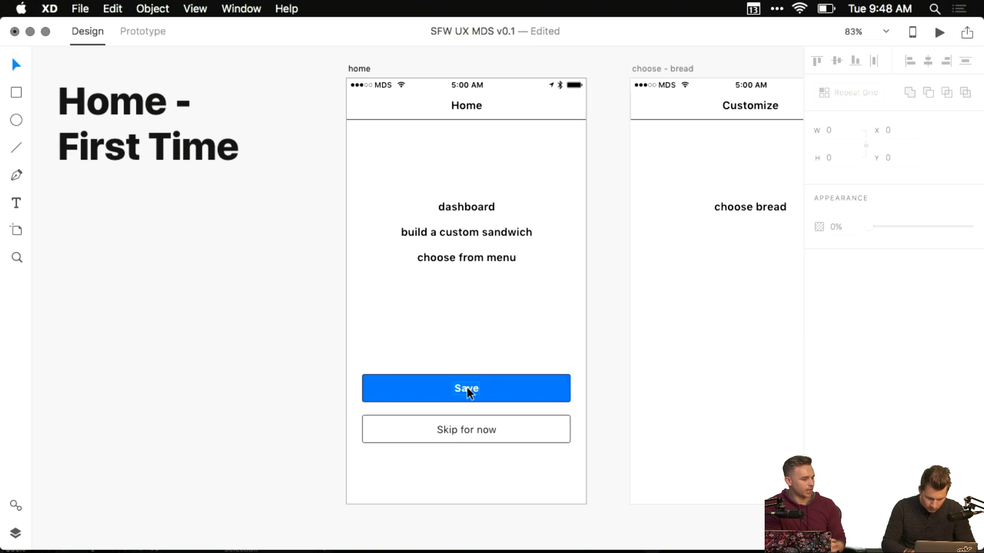
pyautogui.doubleClick(467, 388)
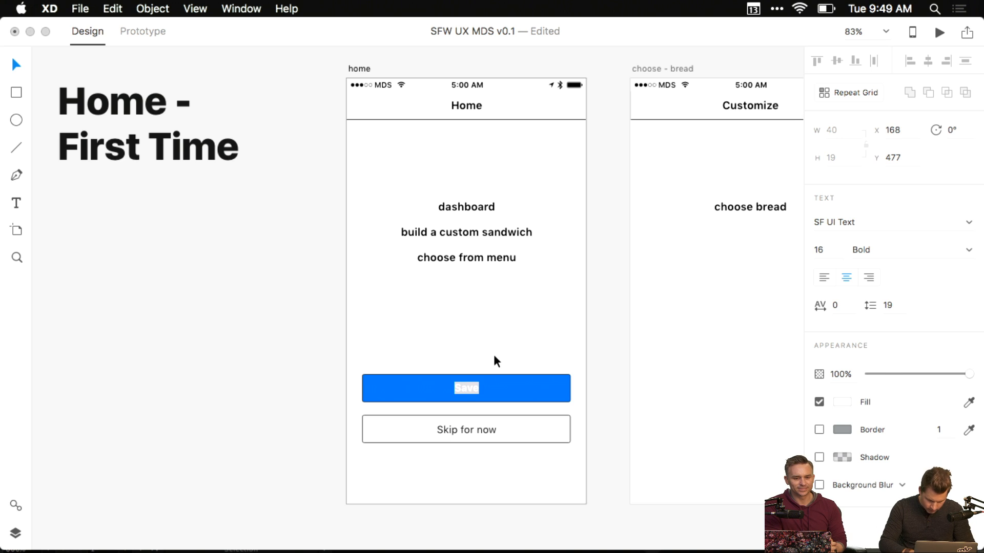
pyautogui.press('Escape')
pyautogui.scroll(3, 393, 272)
pyautogui.scroll(2, 481, 281)
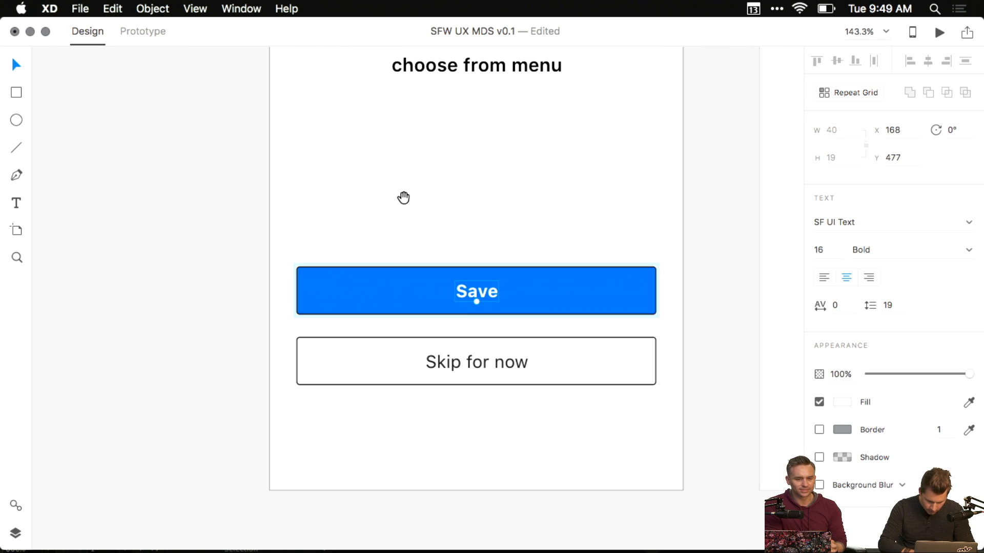
pyautogui.click(369, 290)
pyautogui.click(452, 219)
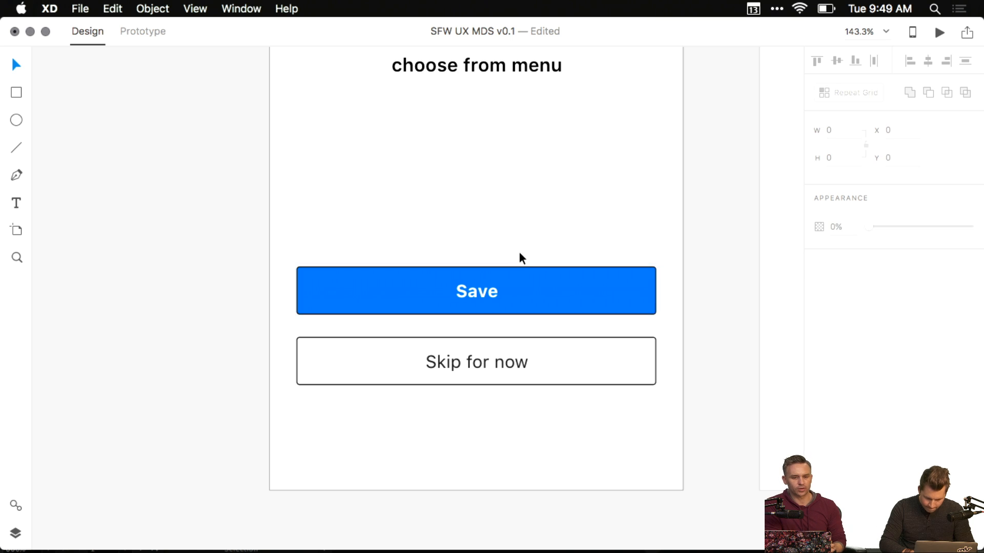
# - Try moving the Save and Skip for now buttons on the home artboard, undoing each move
pyautogui.moveTo(516, 279); pyautogui.dragTo(515, 217)
pyautogui.press('super+z')
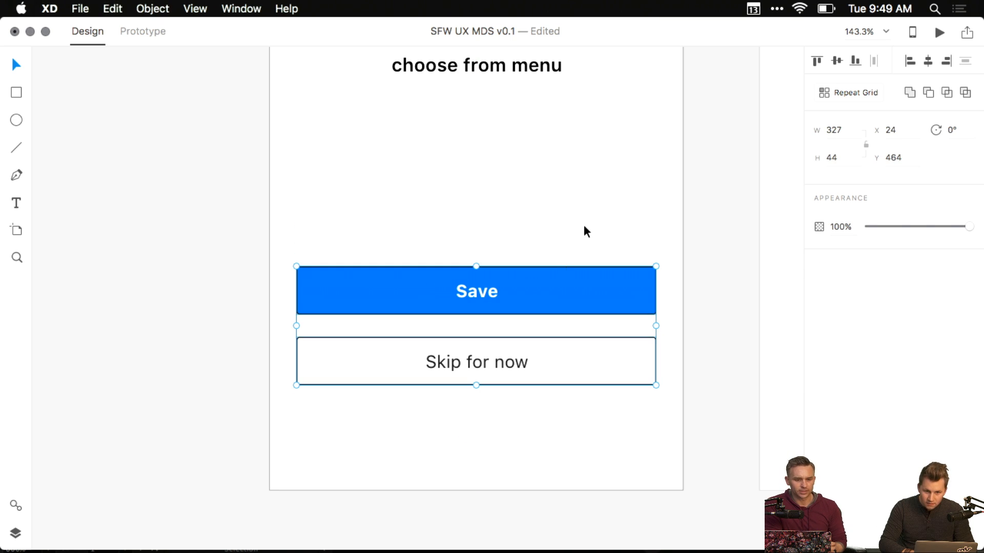
pyautogui.click(584, 227)
pyautogui.moveTo(421, 236); pyautogui.dragTo(509, 331)
pyautogui.click(506, 199)
pyautogui.moveTo(471, 288); pyautogui.dragTo(469, 231)
pyautogui.press('super+z')
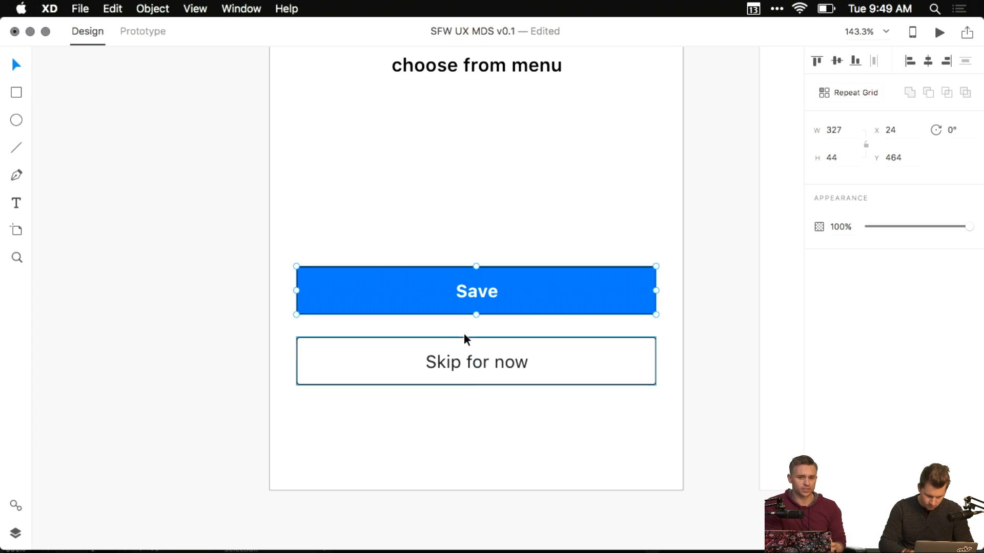
pyautogui.moveTo(467, 365); pyautogui.dragTo(469, 393)
pyautogui.press('super+z')
pyautogui.click(587, 438)
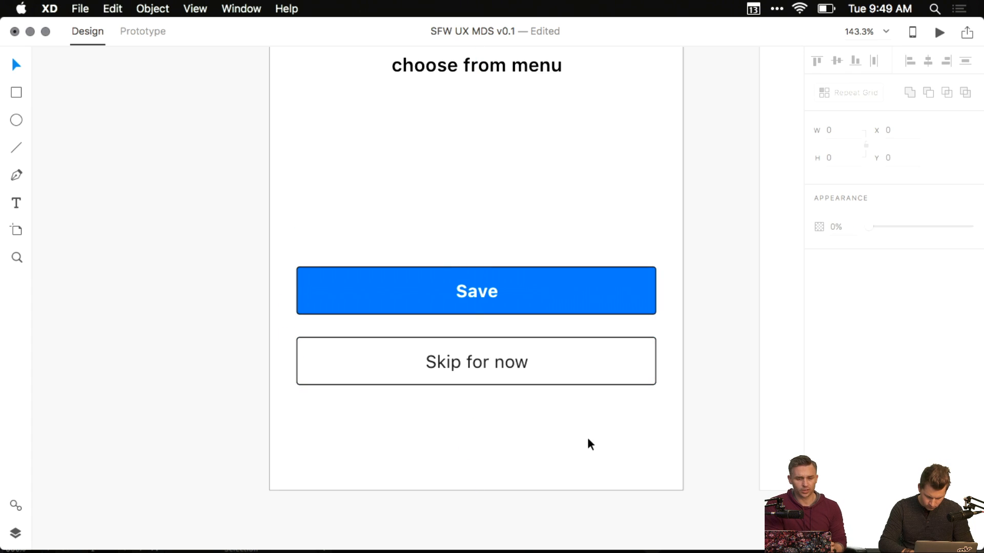
# - Relabel the home artboard's blue Save button as "Build a Custom Sandwich"
pyautogui.doubleClick(489, 303)
pyautogui.write('Build a Cu')
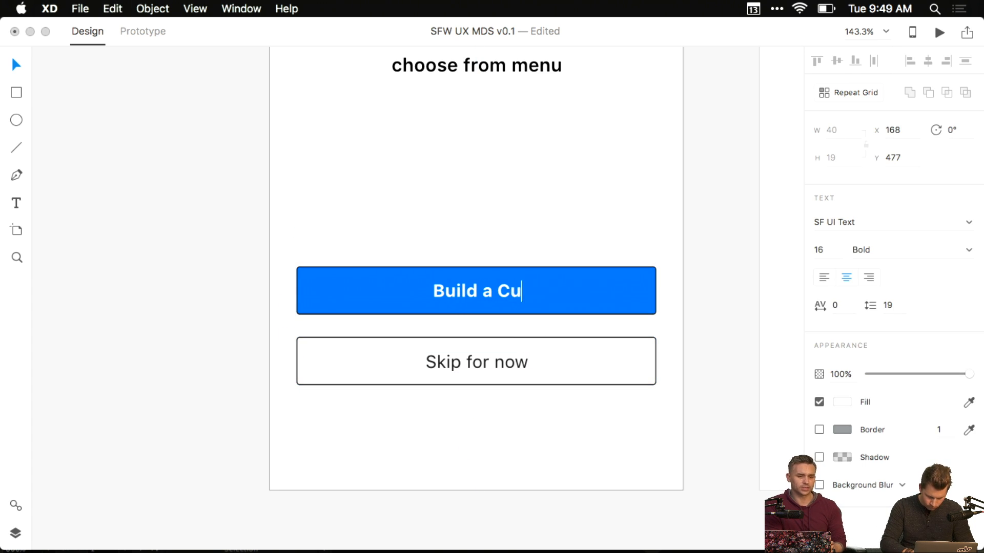
pyautogui.write('stom Sandwich')
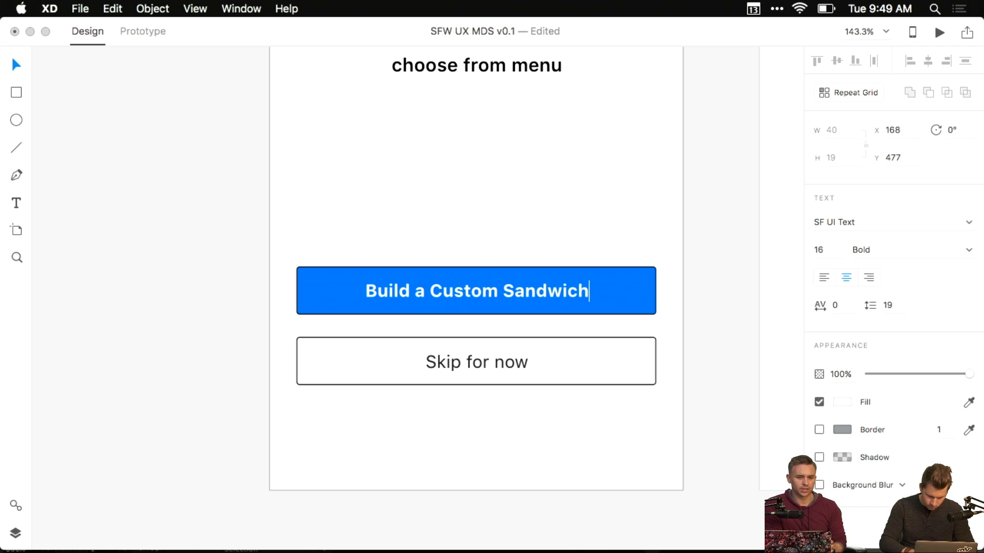
pyautogui.press('Escape')
# - Draw a rectangle about 327 by 44 above the Build a Custom Sandwich button, aligned with its edges
pyautogui.click(306, 286)
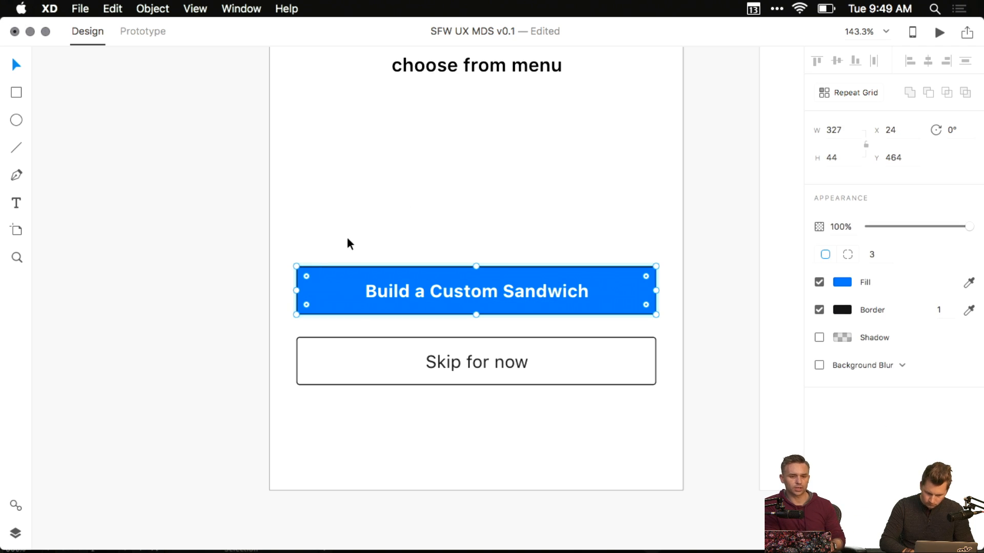
pyautogui.click(341, 218)
pyautogui.press('r')
pyautogui.moveTo(297, 188)
pyautogui.mouseDown()
pyautogui.moveTo(561, 199)
pyautogui.moveTo(654, 244)
pyautogui.moveTo(654, 235)
pyautogui.mouseUp()
pyautogui.press('v')
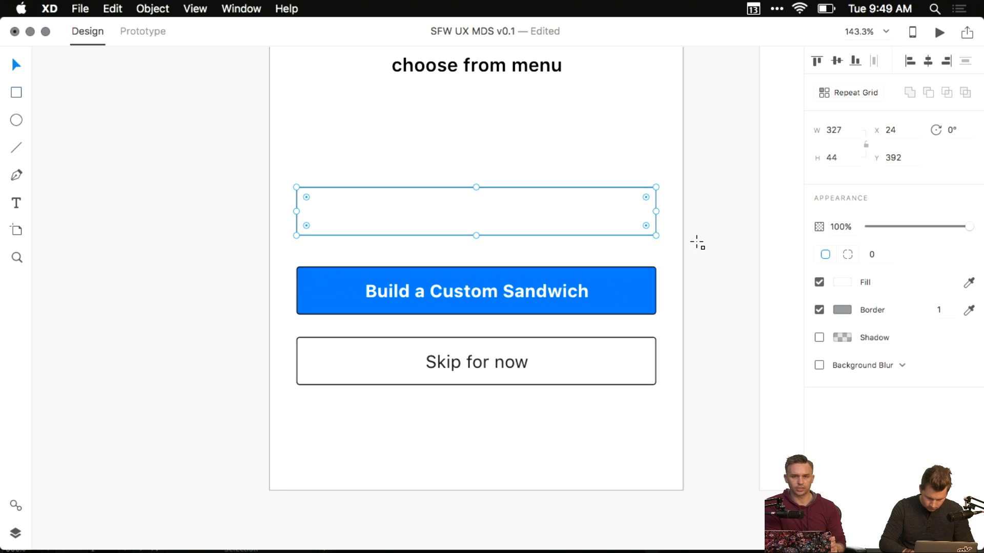
# - Save the blue button's #0077FF fill and the Skip for now button's #F4F4F4 fill as color swatches
pyautogui.click(605, 296)
pyautogui.click(841, 282)
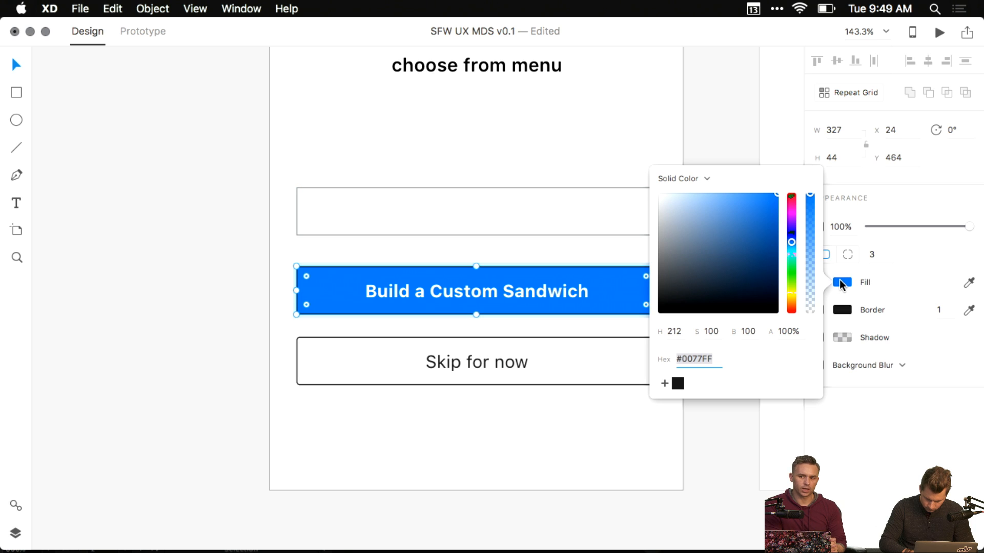
pyautogui.click(620, 330)
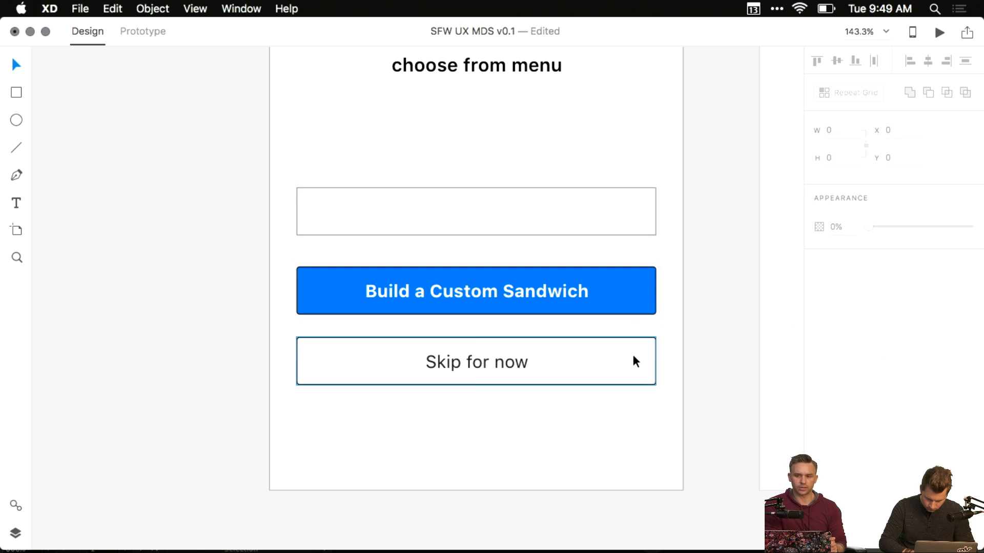
pyautogui.click(632, 358)
pyautogui.click(842, 309)
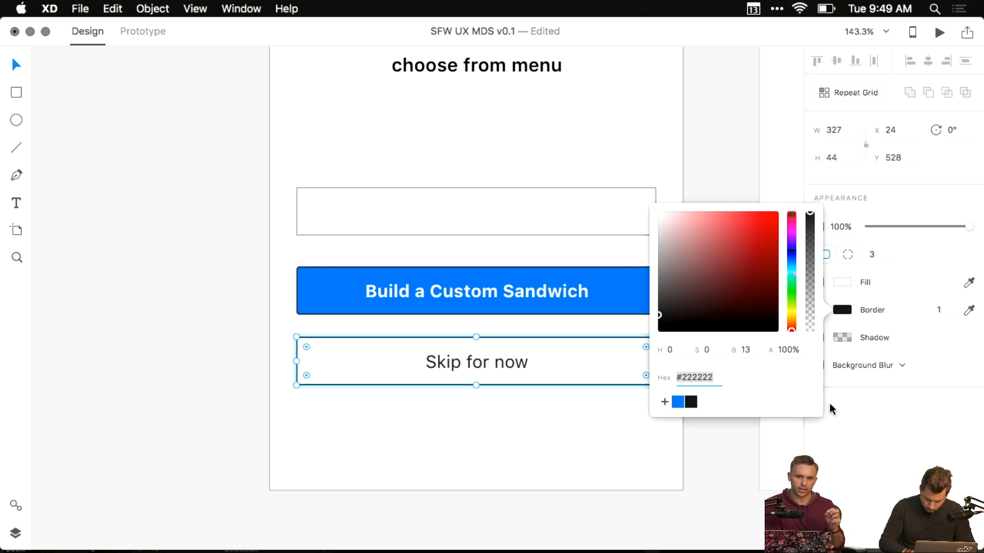
pyautogui.click(840, 308)
pyautogui.click(842, 283)
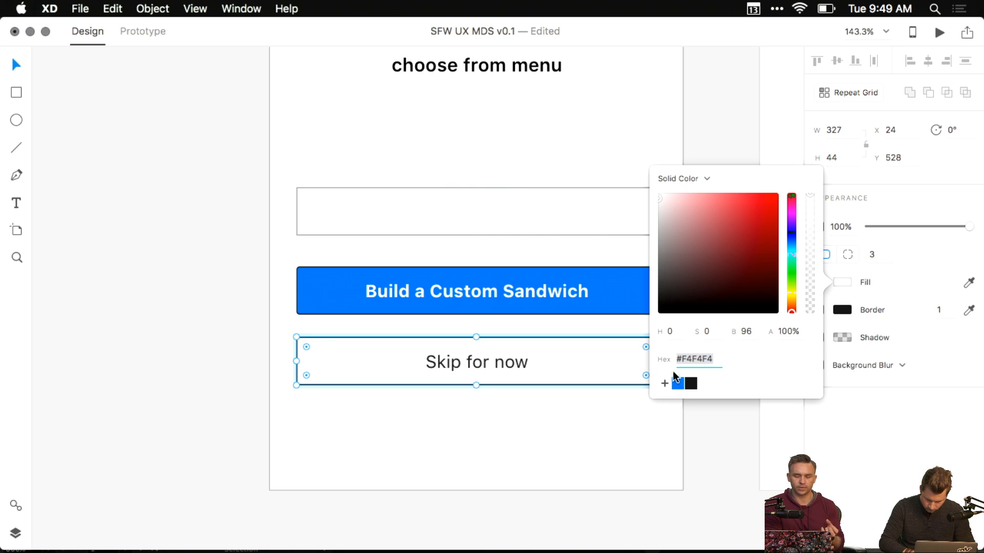
pyautogui.click(660, 446)
# - Save the second user registration artboard's #EEEEEE fill as a color swatch
pyautogui.scroll(-10, 524, 424)
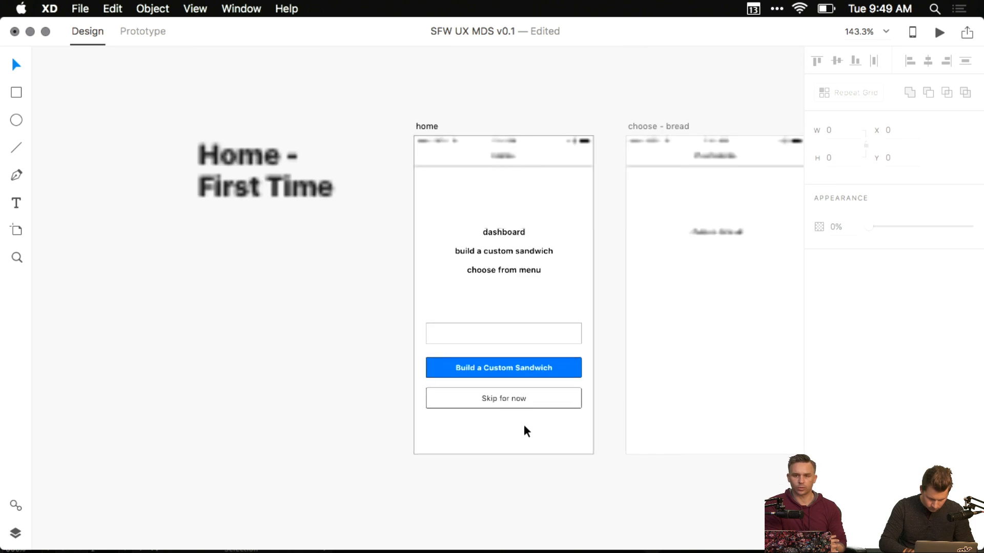
pyautogui.hscroll(-5, 426, 388)
pyautogui.click(267, 279)
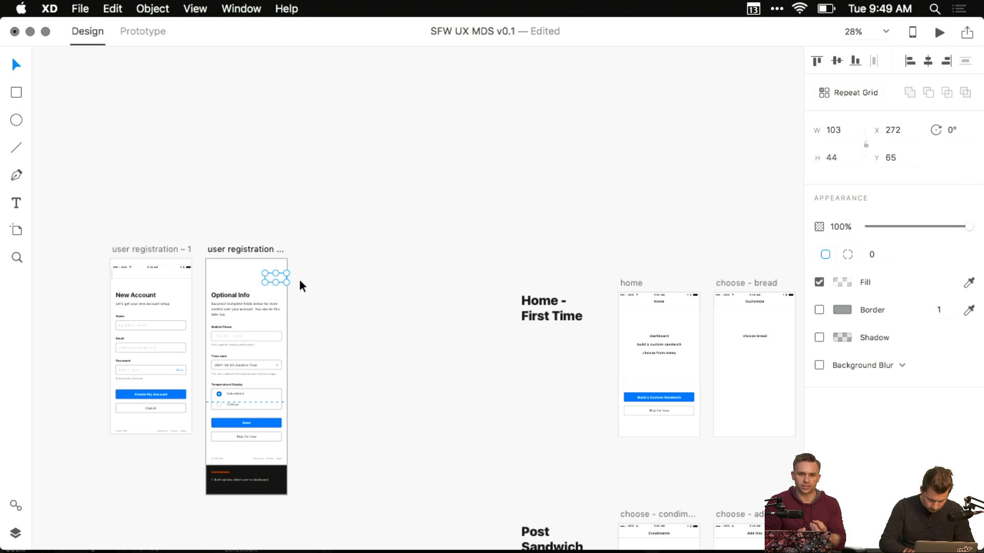
pyautogui.click(285, 317)
pyautogui.click(844, 329)
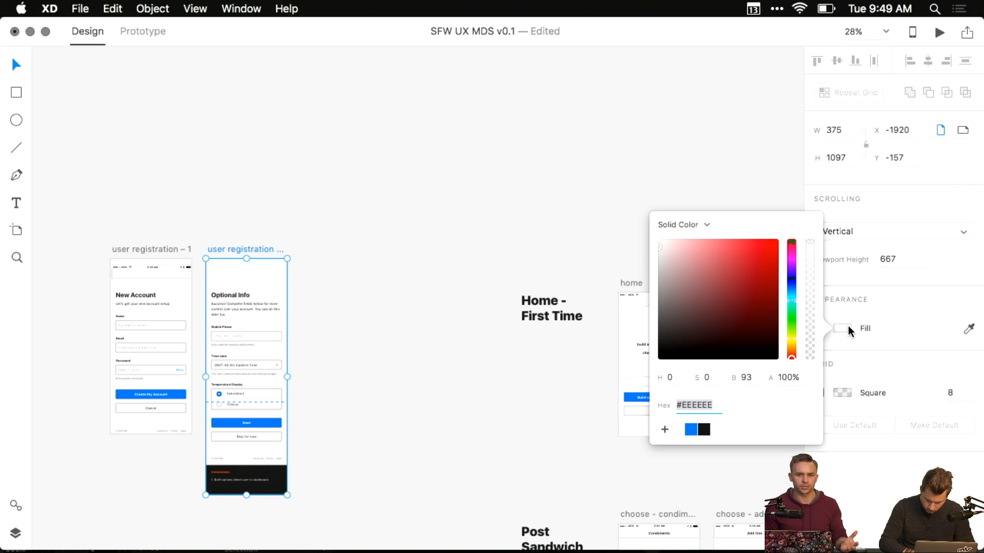
pyautogui.click(664, 431)
pyautogui.click(587, 425)
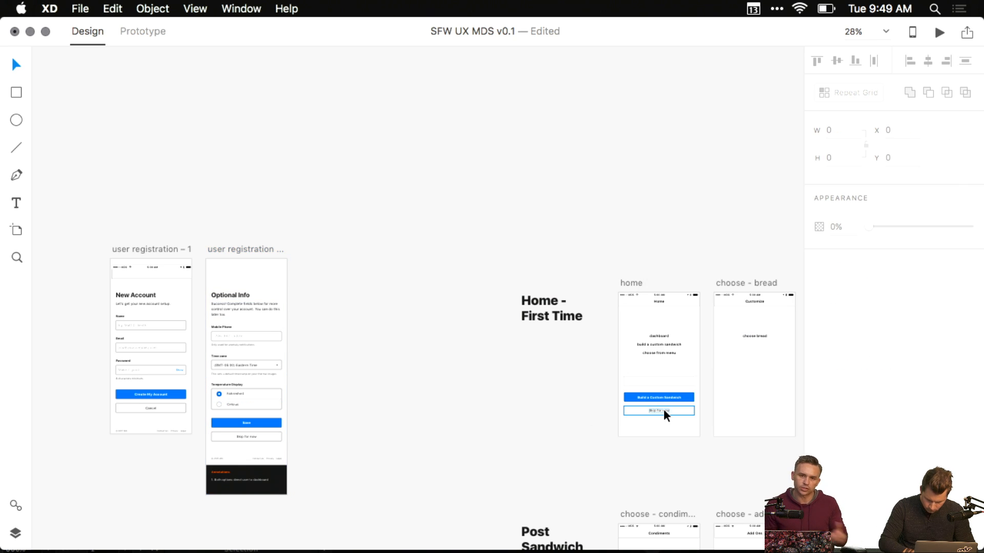
# - Open the home artboard's fill color settings
pyautogui.scroll(6, 663, 409)
pyautogui.moveTo(683, 313); pyautogui.dragTo(551, 325)
pyautogui.click(432, 114)
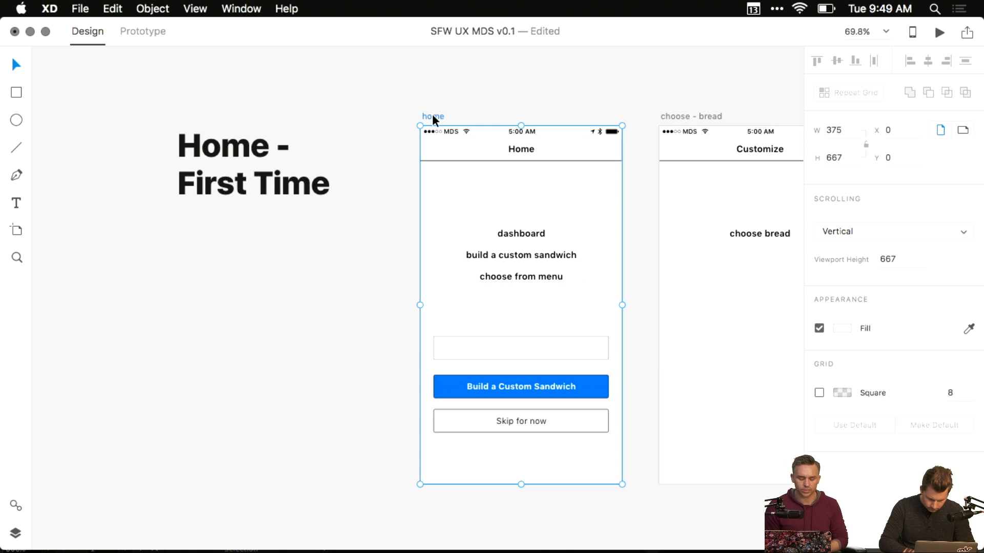
pyautogui.click(841, 328)
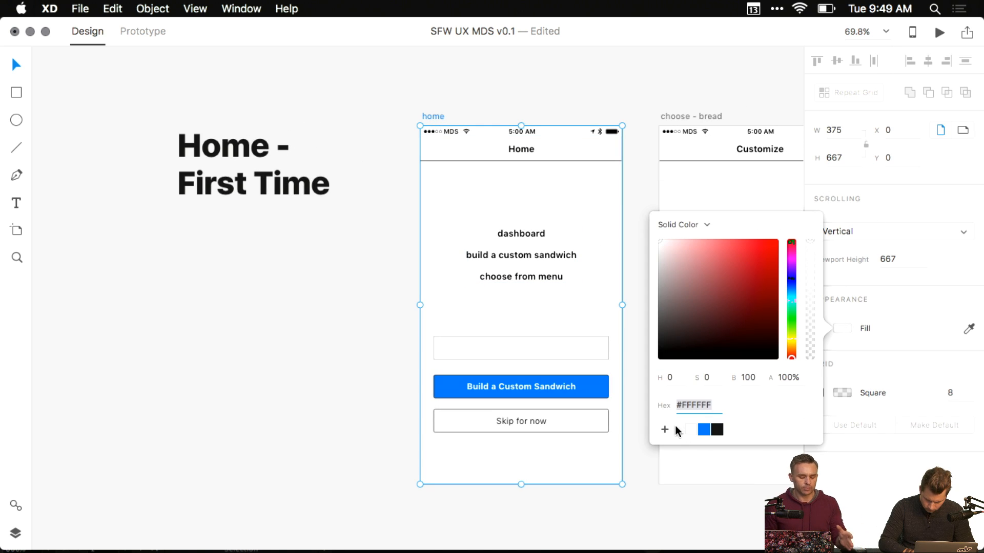
pyautogui.click(459, 363)
# - Delete the empty rectangle above the Build a Custom Sandwich button
pyautogui.moveTo(543, 265); pyautogui.dragTo(480, 231)
pyautogui.click(471, 313)
pyautogui.press('Delete')
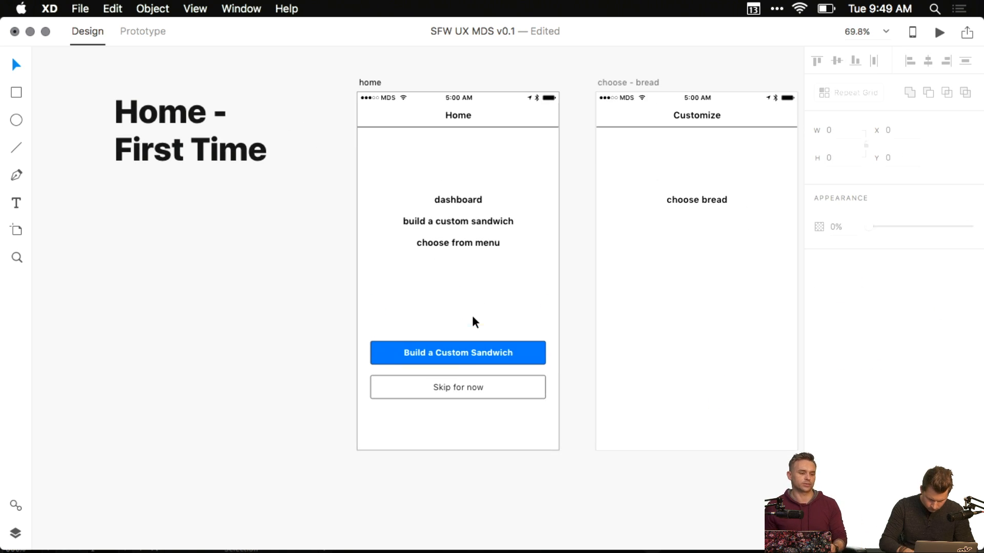
# - Move the Build a Custom Sandwich button up beneath the Home header, leaving a 16 px gap
pyautogui.scroll(4, 472, 315)
pyautogui.moveTo(451, 314); pyautogui.dragTo(451, 371)
pyautogui.moveTo(475, 443); pyautogui.dragTo(539, 125)
pyautogui.moveTo(540, 131); pyautogui.dragTo(504, 136)
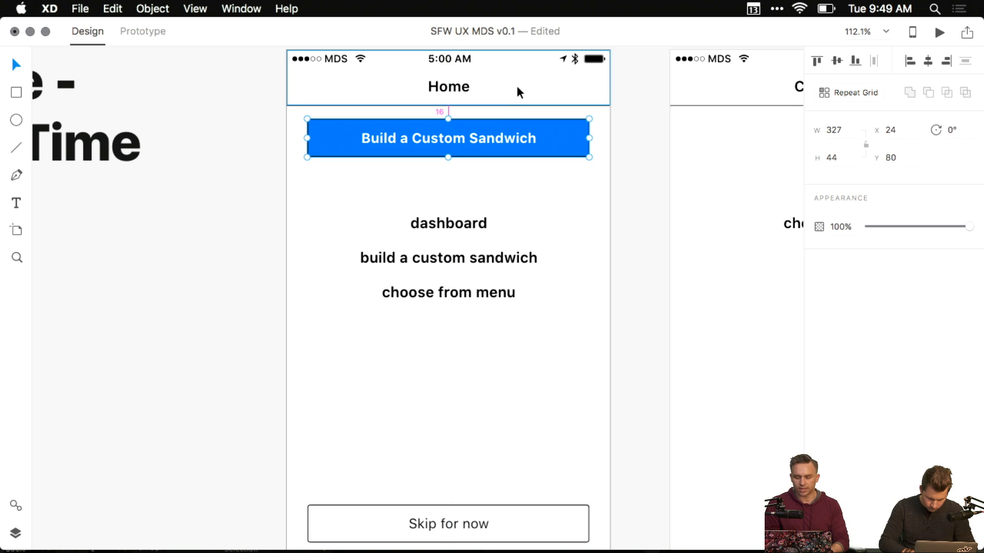
# - Lower the Build a Custom Sandwich button to Y 88, leaving a 24 px gap below the header
pyautogui.press('alt')
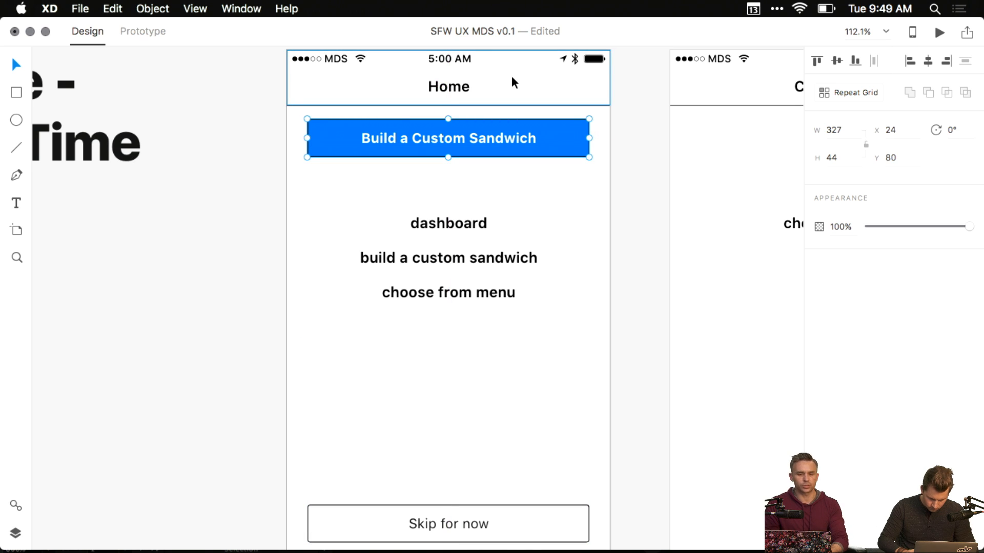
pyautogui.press('Down')
pyautogui.press('Down')
pyautogui.press('Down')
pyautogui.press('Down')
pyautogui.press('Down')
pyautogui.press('Down')
pyautogui.press('Down')
pyautogui.press('Down')
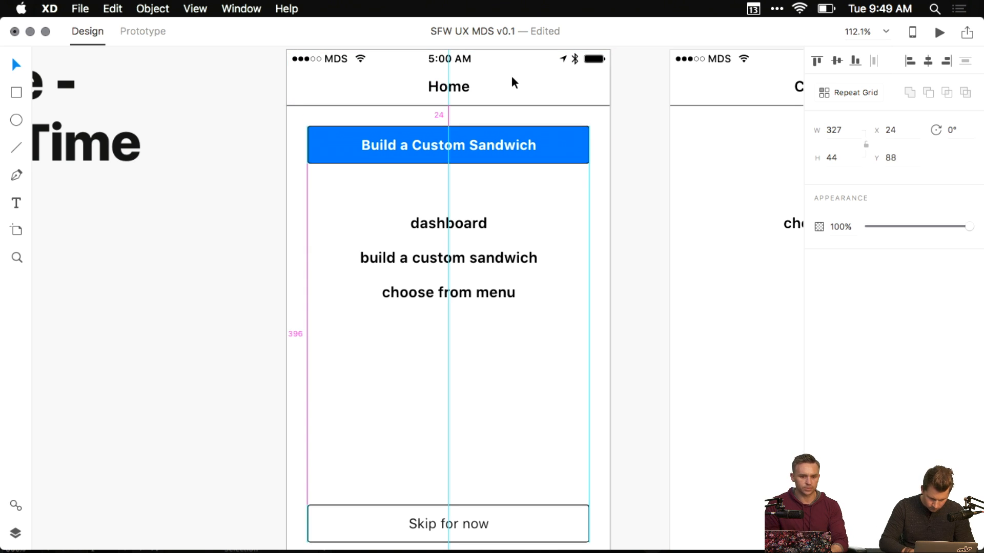
# - Move the dashboard, build a custom sandwich and choose from menu text off the home artboard, onto the canvas to its left
pyautogui.click(493, 262)
pyautogui.hscroll(-1, 476, 256)
pyautogui.moveTo(493, 256); pyautogui.dragTo(212, 347)
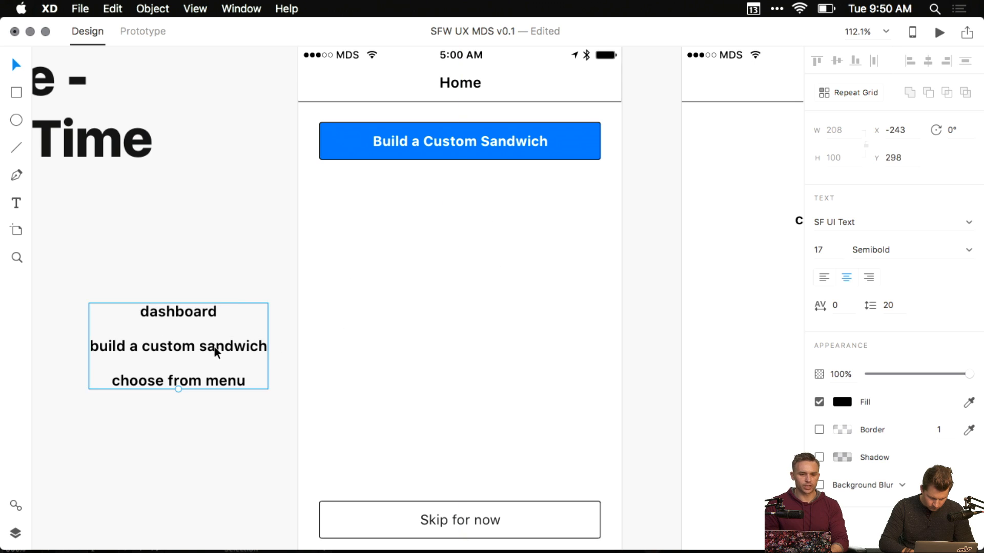
pyautogui.click(233, 282)
# - Move the Skip for now button off the home artboard, onto the canvas below the choose from menu text
pyautogui.moveTo(236, 281); pyautogui.dragTo(369, 248)
pyautogui.moveTo(469, 247); pyautogui.dragTo(390, 225)
pyautogui.click(584, 462)
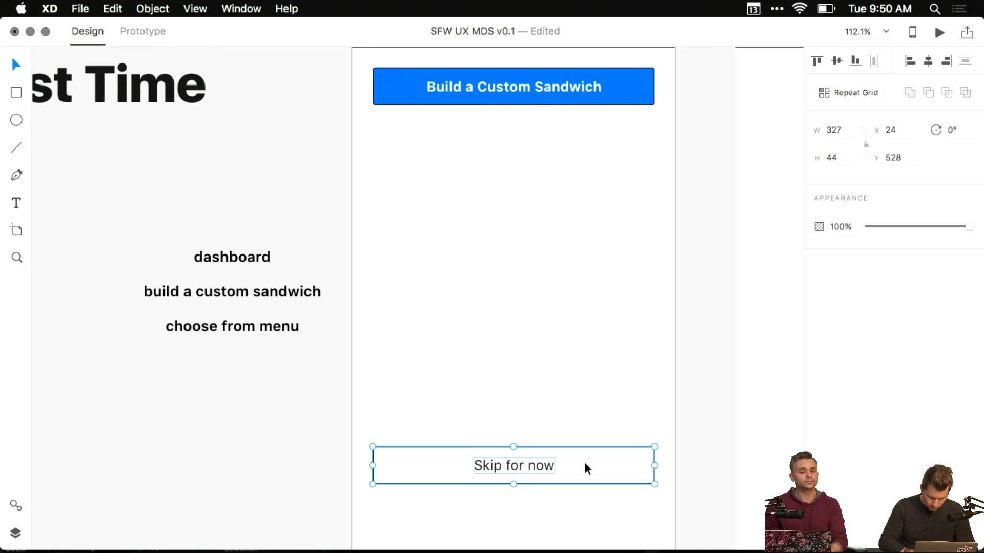
pyautogui.moveTo(606, 462); pyautogui.dragTo(275, 441)
pyautogui.click(423, 331)
pyautogui.moveTo(426, 330); pyautogui.dragTo(381, 377)
pyautogui.scroll(-2, 383, 373)
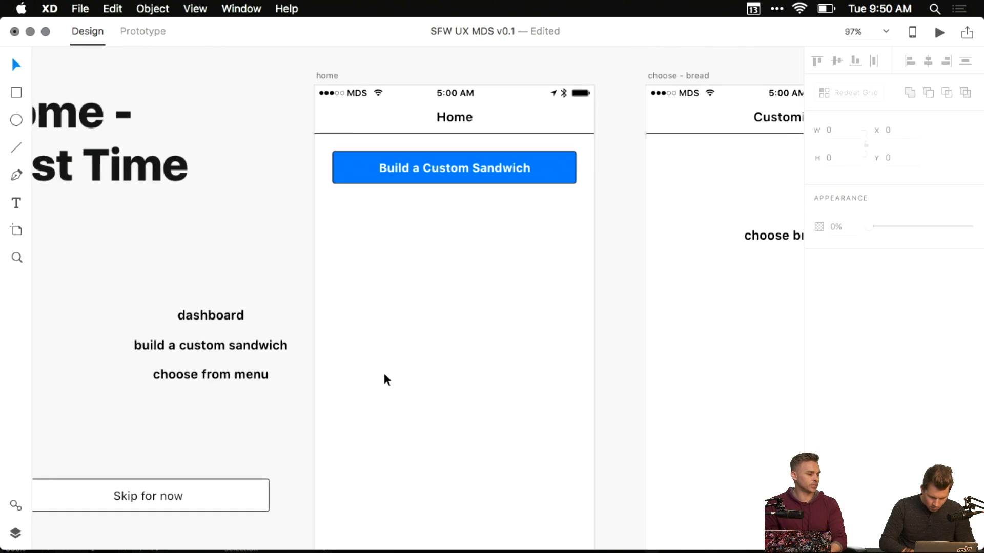
# - Check the font, size and weight of the Build a Custom Sandwich button's label
pyautogui.doubleClick(455, 167)
pyautogui.scroll(3, 455, 167)
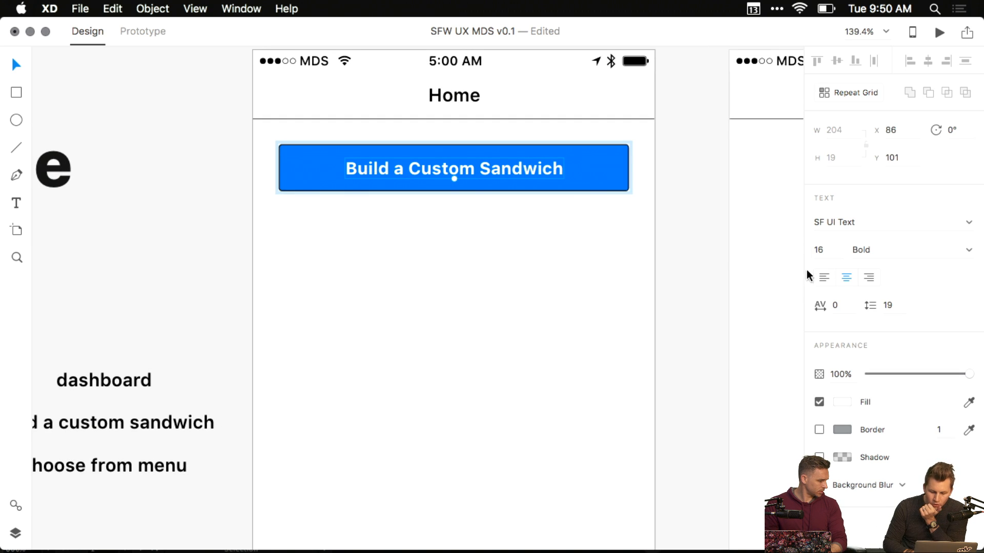
pyautogui.click(574, 250)
pyautogui.scroll(2, 534, 197)
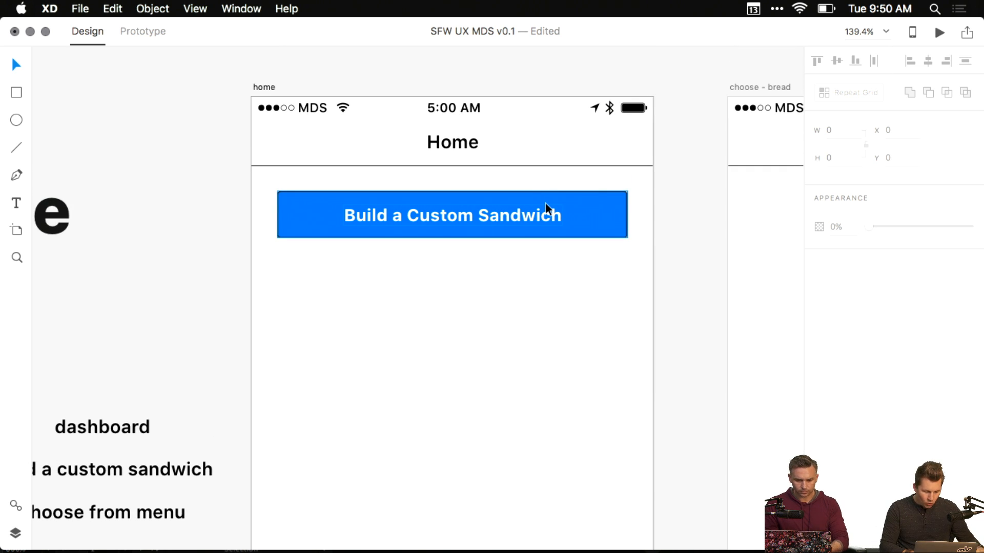
# - Open the Apple iOS UI kit and select its Settings artboard
pyautogui.click(80, 8)
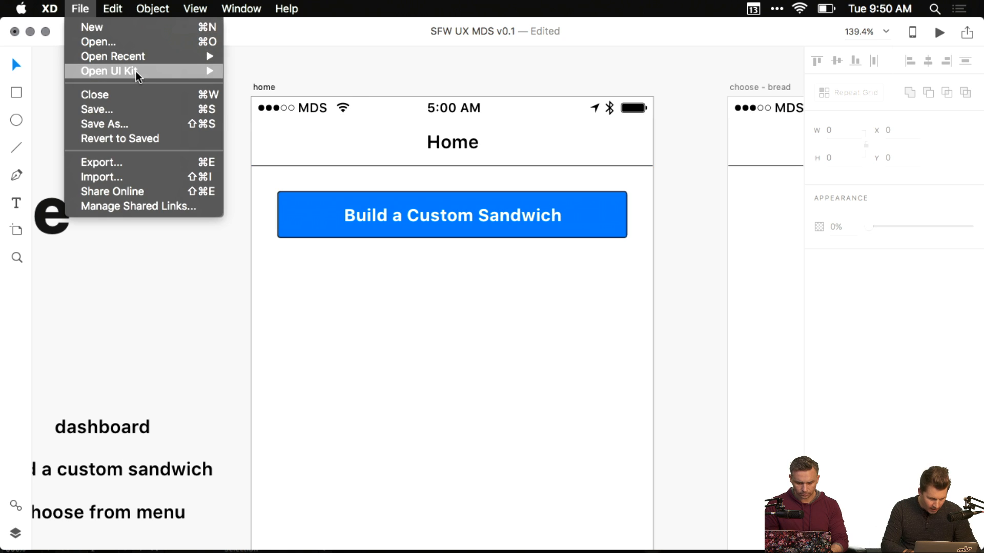
pyautogui.moveTo(183, 68)
pyautogui.click(275, 67)
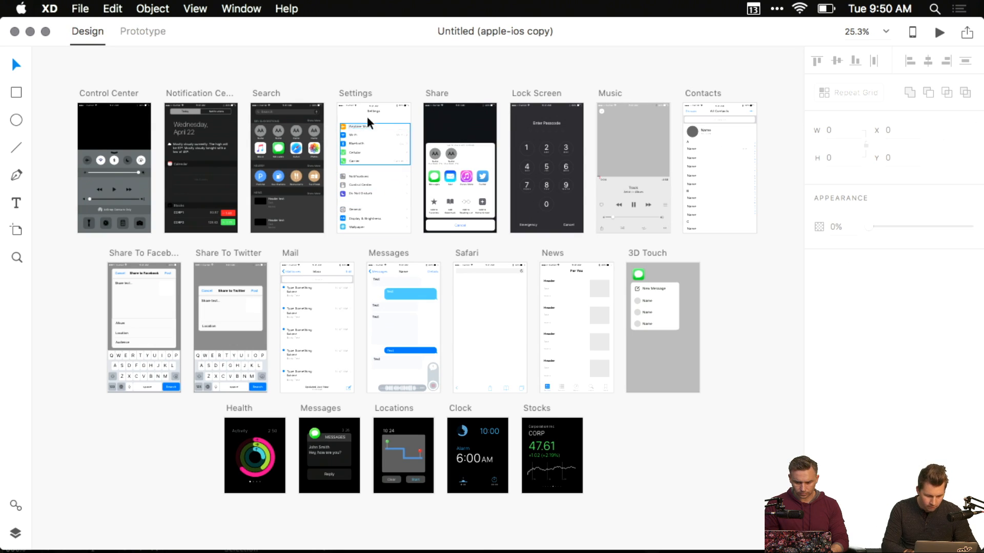
pyautogui.moveTo(367, 115); pyautogui.dragTo(412, 232)
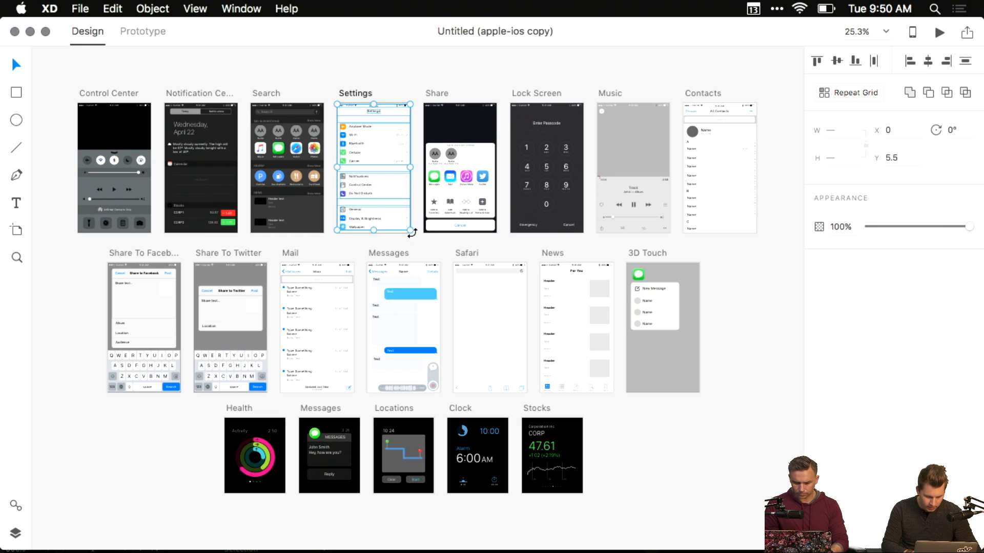
pyautogui.click(350, 95)
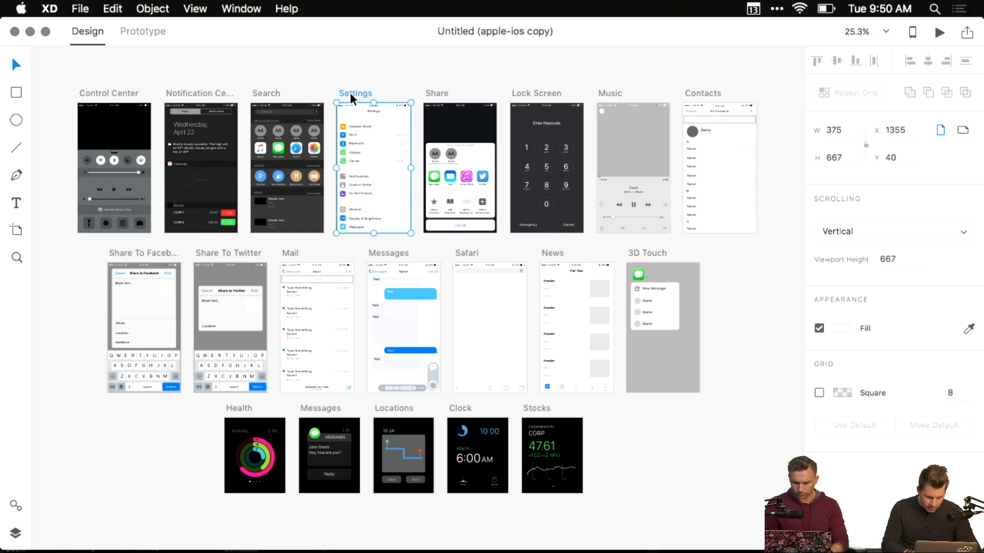
pyautogui.click(143, 31)
pyautogui.click(77, 32)
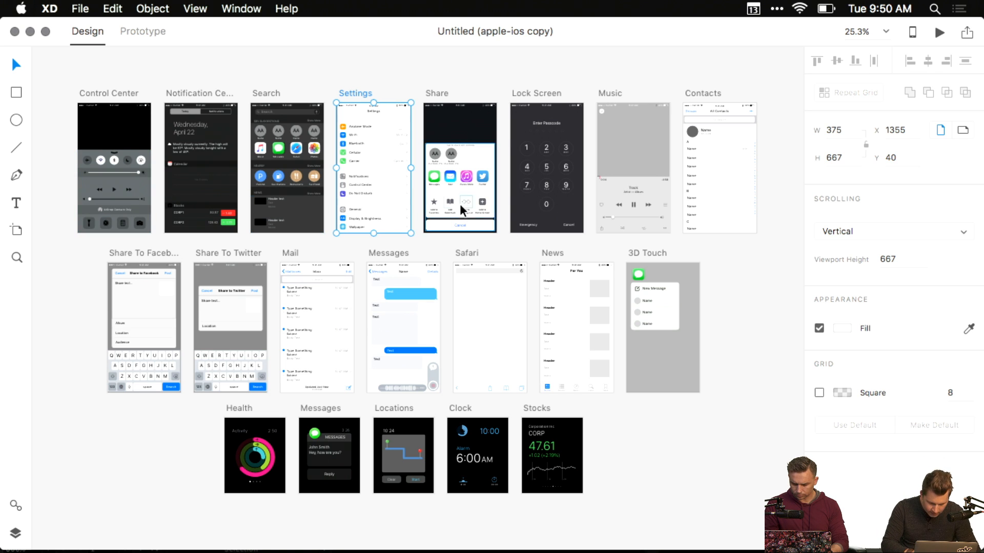
# - Check the font size of the Add to Favorites label on the kit's Share artboard
pyautogui.scroll(10, 454, 200)
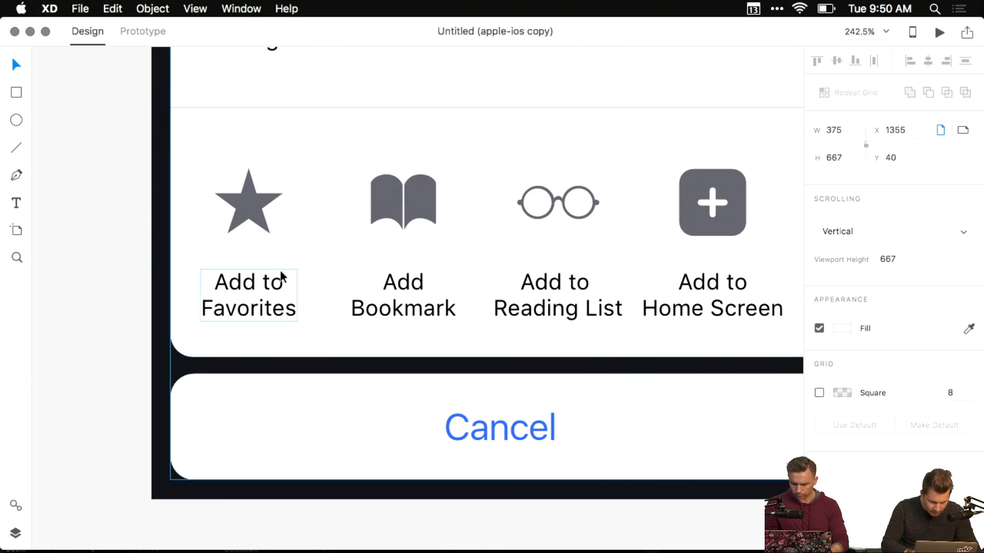
pyautogui.keyDown('super'); pyautogui.click(251, 281); pyautogui.keyUp('super')
pyautogui.scroll(8, 253, 283)
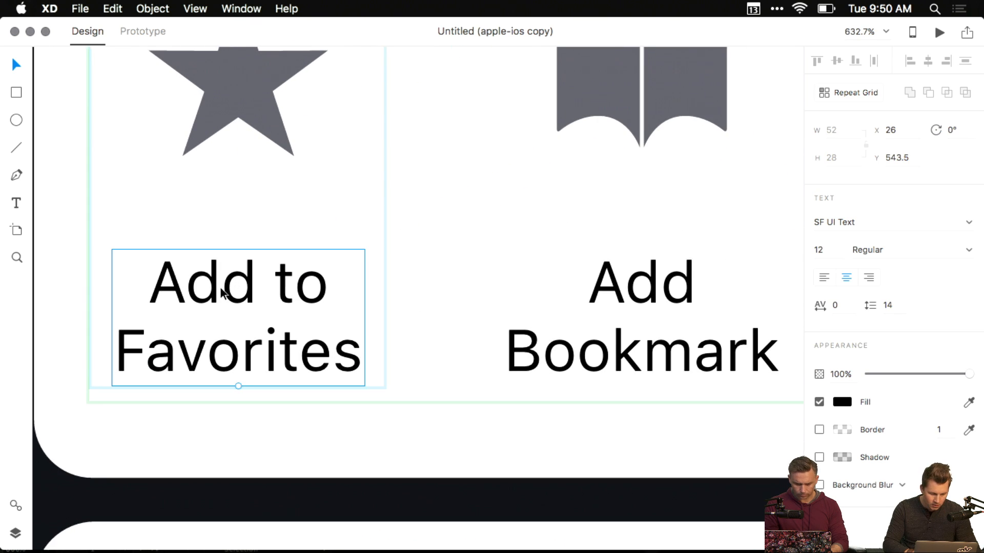
pyautogui.hscroll(-5, 224, 288)
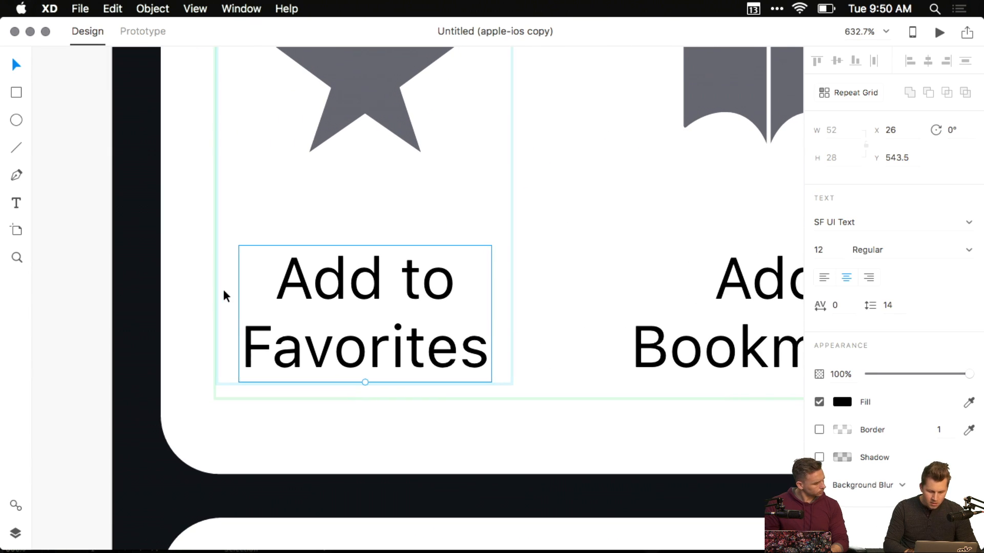
pyautogui.click(821, 251)
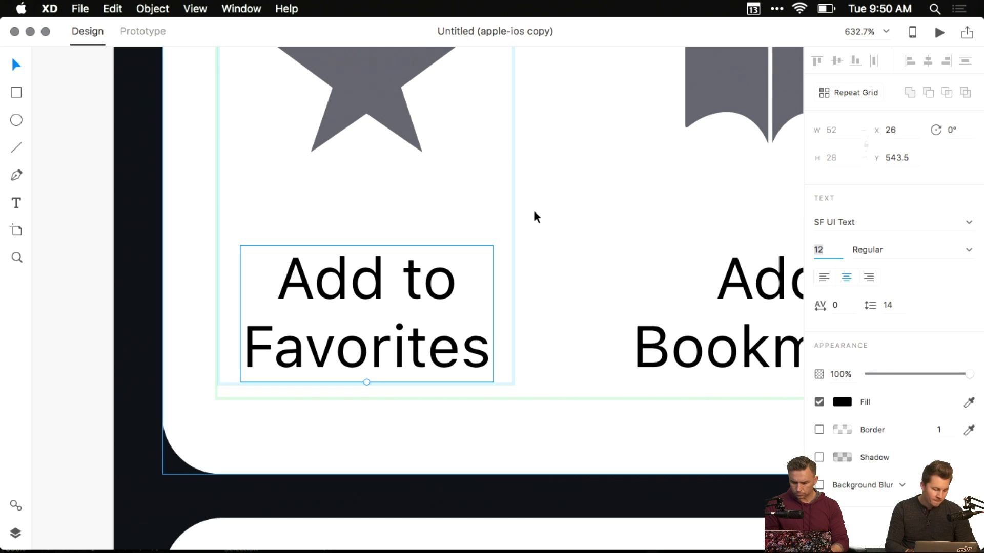
# - Look over the kit's Control Center, Notification Center, Search and Settings artboards for reference
pyautogui.scroll(-10, 533, 210)
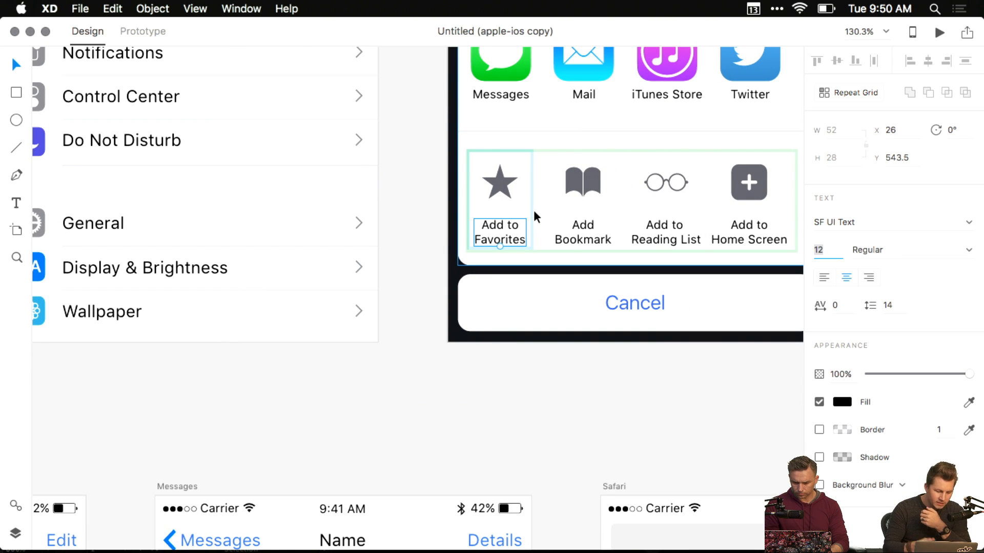
pyautogui.scroll(-8, 435, 201)
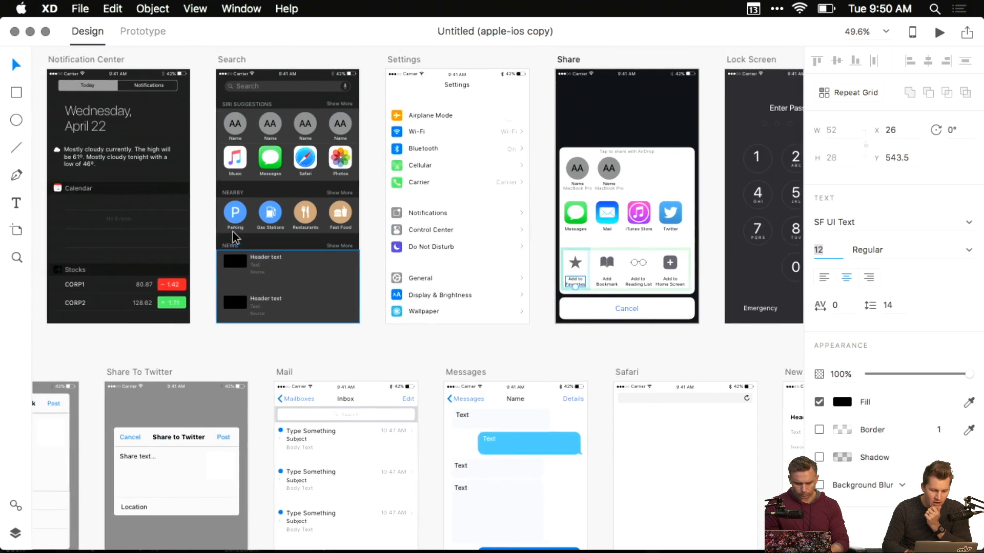
pyautogui.hscroll(-3, 233, 276)
pyautogui.scroll(1, 233, 276)
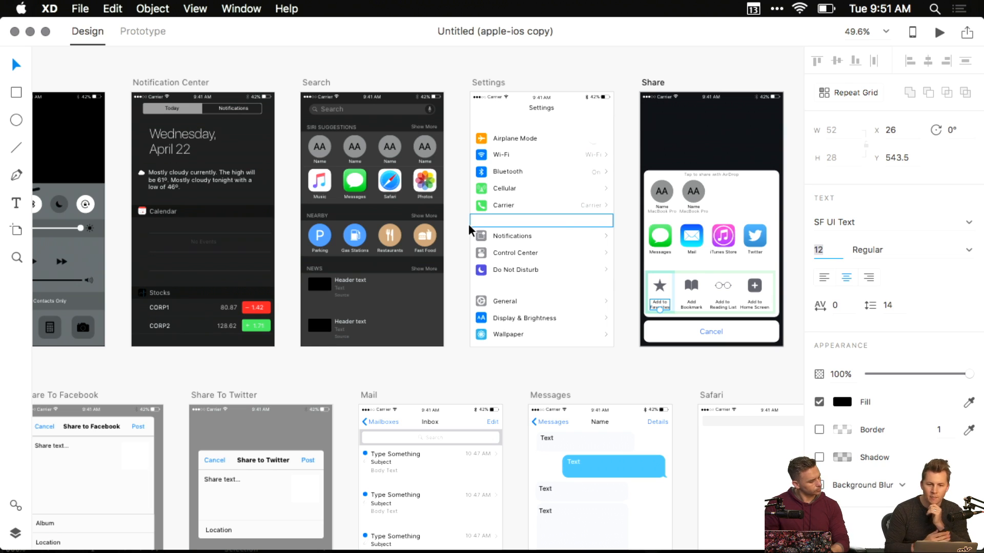
pyautogui.press('space')
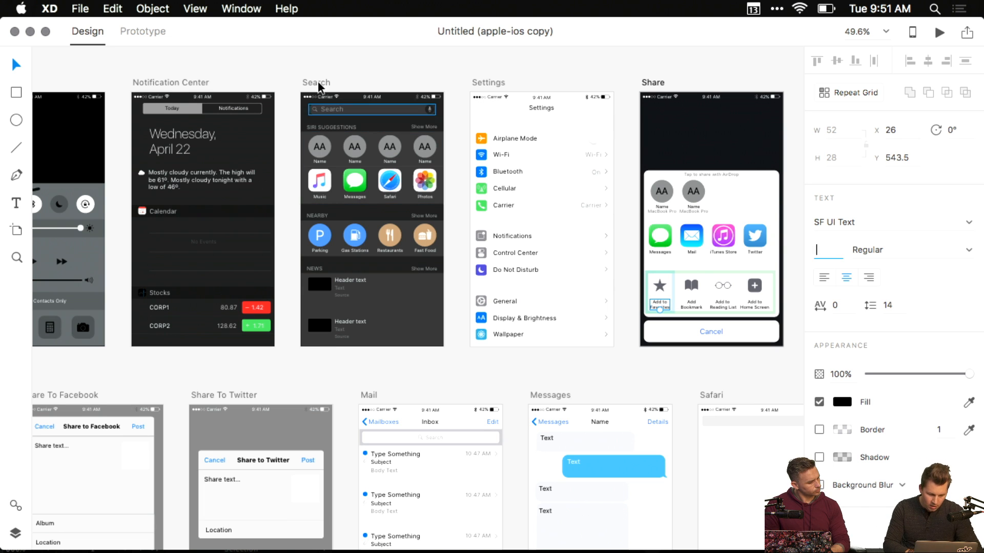
pyautogui.click(435, 68)
pyautogui.moveTo(34, 84); pyautogui.dragTo(209, 110)
# - Switch back to the SFW UX MDS v0.1 document
pyautogui.hotkey('ctrl', 'Up')
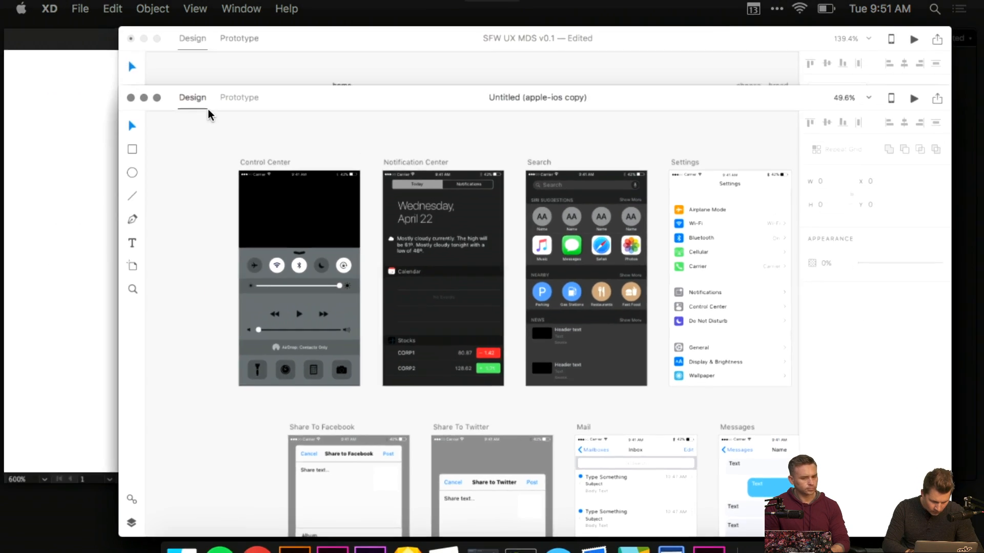
pyautogui.hotkey('ctrl', 'Up')
pyautogui.hotkey('ctrl', 'Up')
pyautogui.click(523, 319)
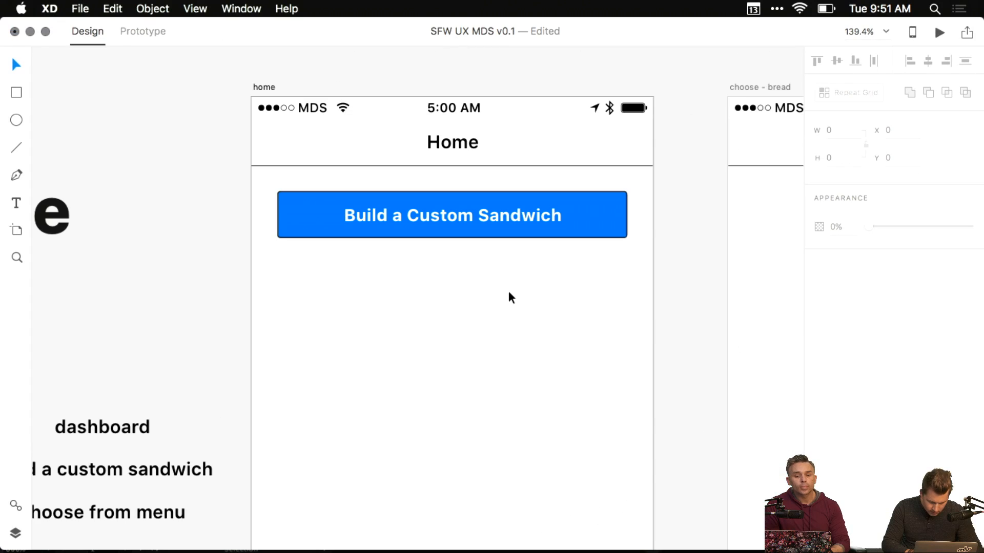
# - Check the Build a Custom Sandwich label's text settings and measure the gap between the button and the Home header
pyautogui.click(510, 227)
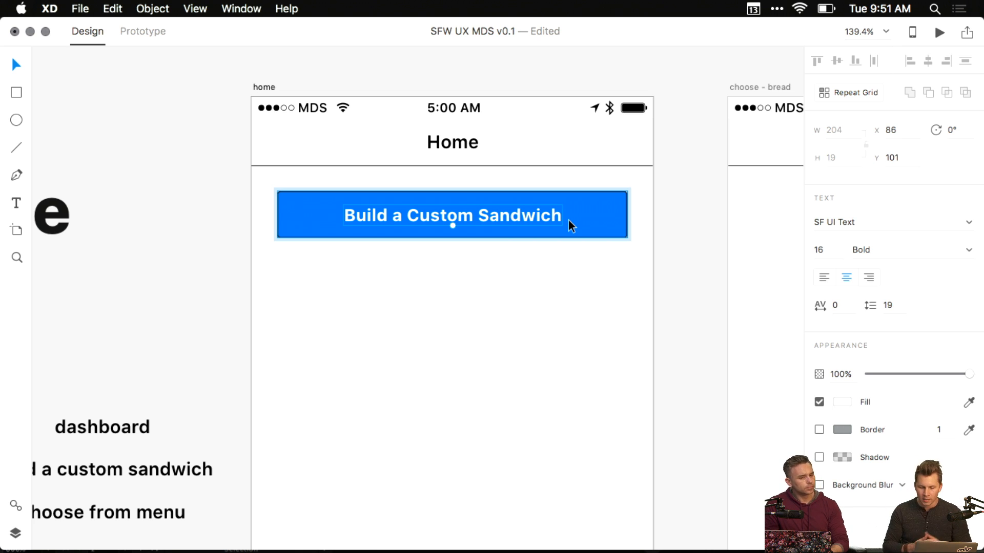
pyautogui.click(620, 226)
pyautogui.click(523, 264)
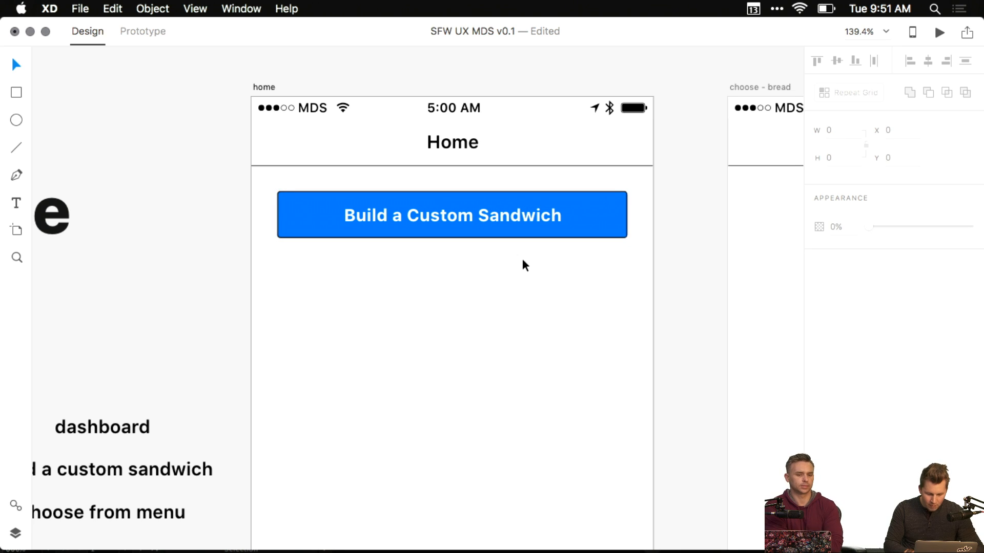
pyautogui.click(516, 225)
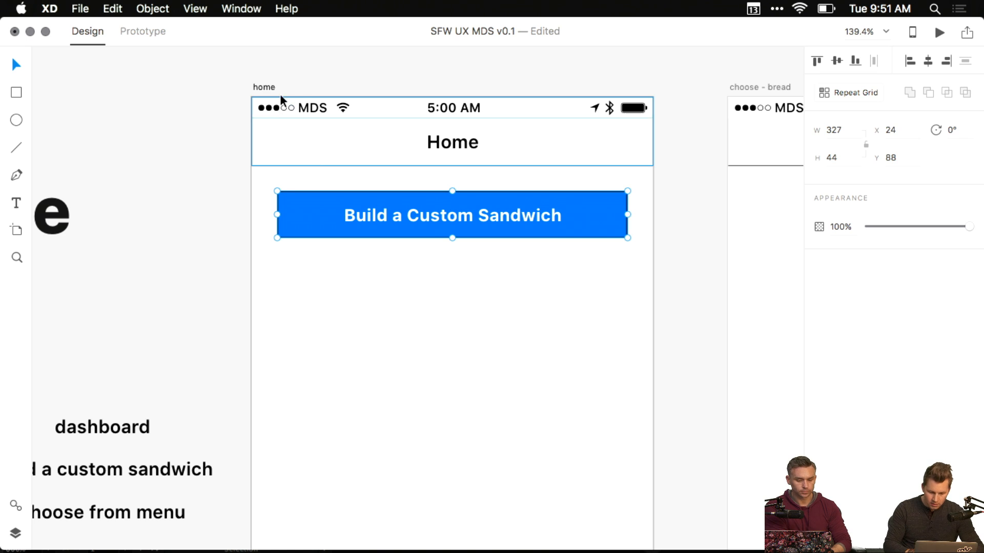
pyautogui.moveTo(301, 87); pyautogui.dragTo(243, 98)
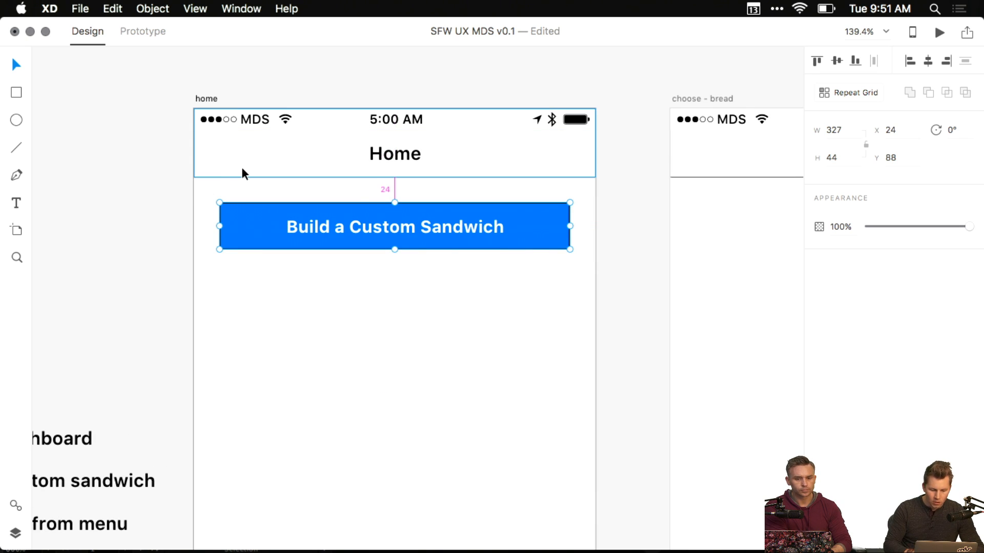
pyautogui.doubleClick(382, 226)
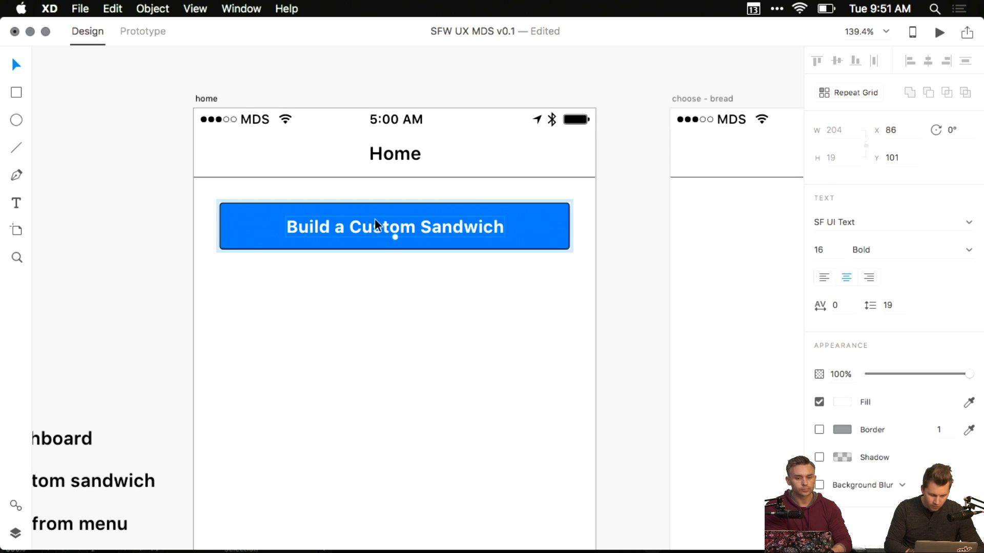
pyautogui.click(438, 287)
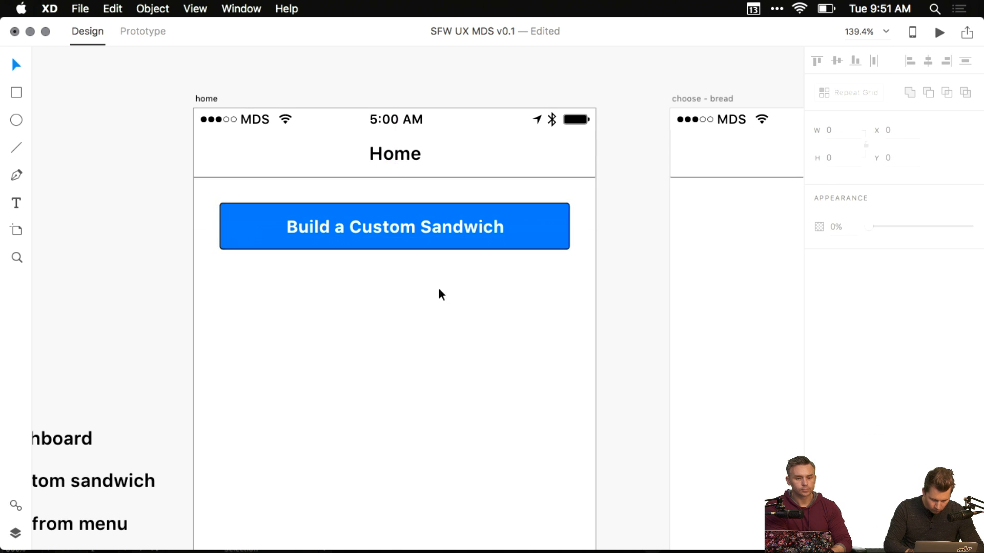
# - Change the fill color of the choose - bread artboard
pyautogui.moveTo(438, 287); pyautogui.dragTo(442, 206)
pyautogui.scroll(-5, 455, 200)
pyautogui.click(495, 159)
pyautogui.click(486, 211)
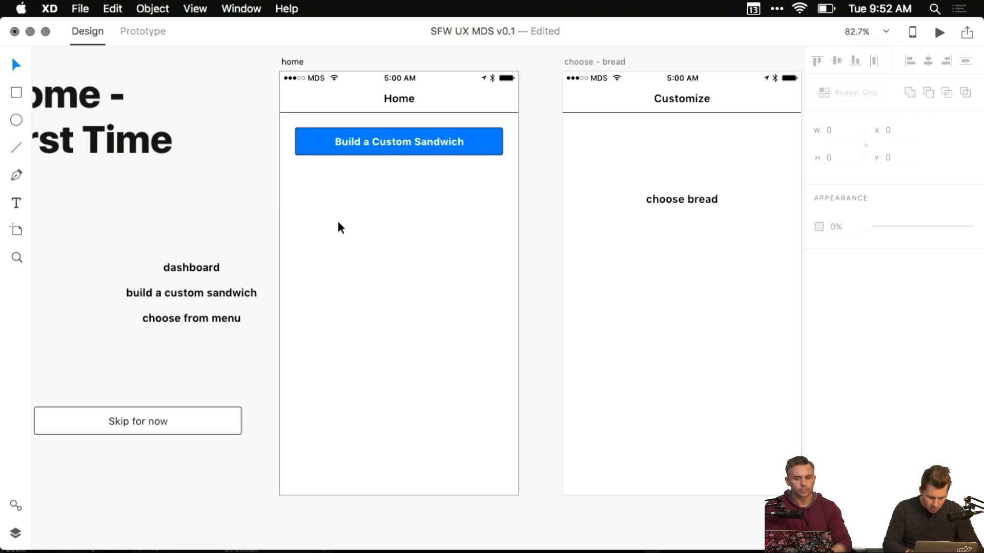
pyautogui.moveTo(393, 225); pyautogui.dragTo(328, 252)
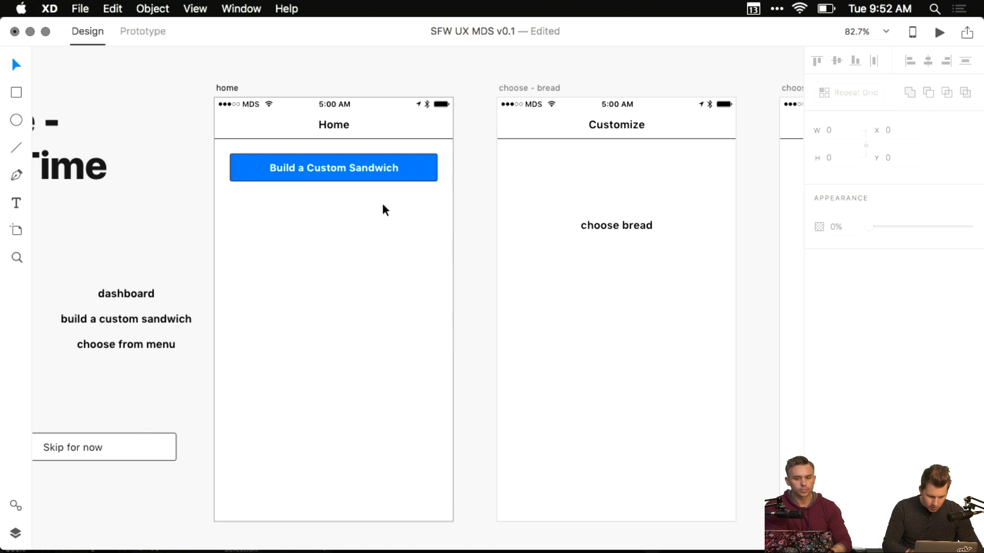
pyautogui.click(405, 172)
pyautogui.click(542, 89)
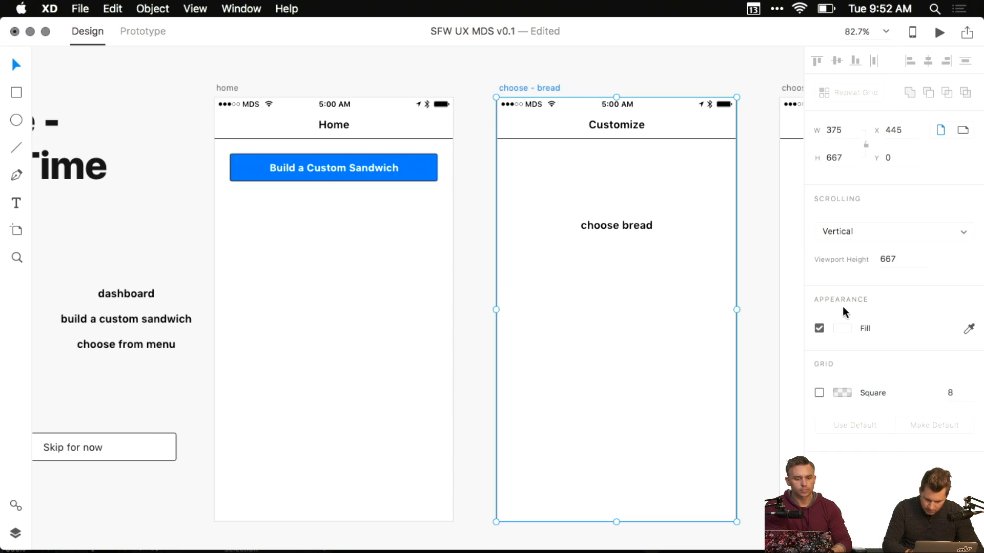
pyautogui.click(847, 326)
pyautogui.click(551, 252)
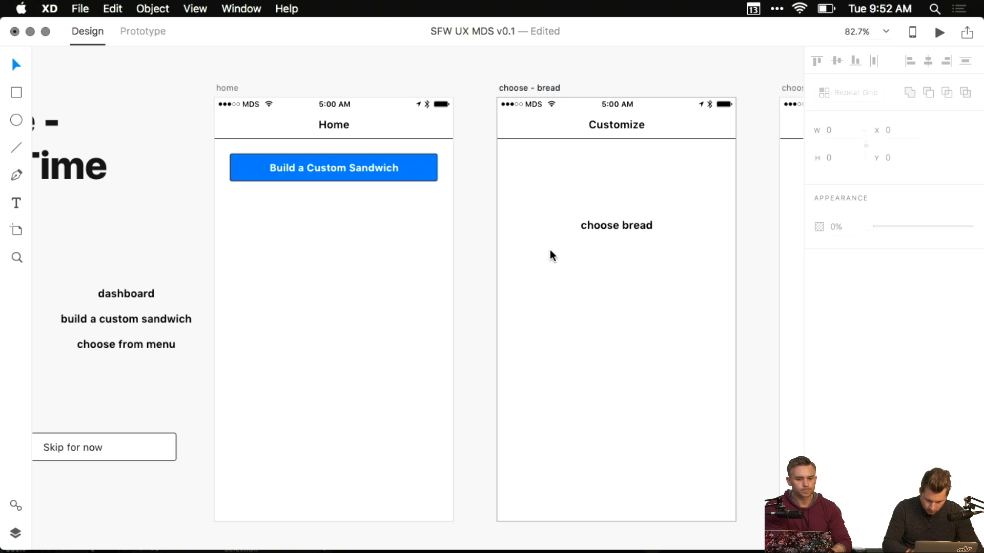
# - Set the fill of the choose - meat/protein, choose - toppings and choose - cheese artboards to #EEEEEE
pyautogui.moveTo(600, 192); pyautogui.dragTo(447, 222)
pyautogui.scroll(-5, 537, 189)
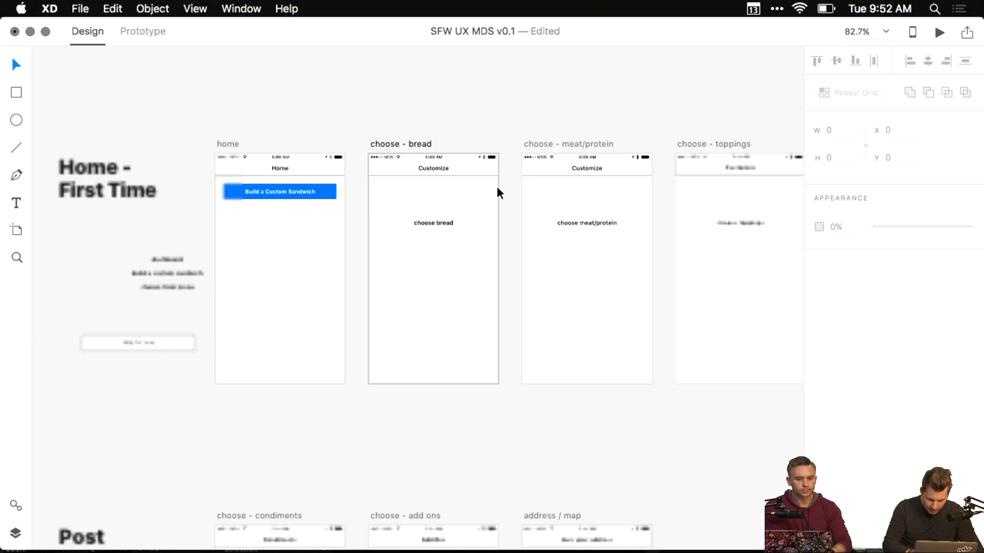
pyautogui.click(525, 144)
pyautogui.moveTo(679, 137); pyautogui.dragTo(375, 134)
pyautogui.keyDown('shift'); pyautogui.click(380, 142); pyautogui.keyUp('shift')
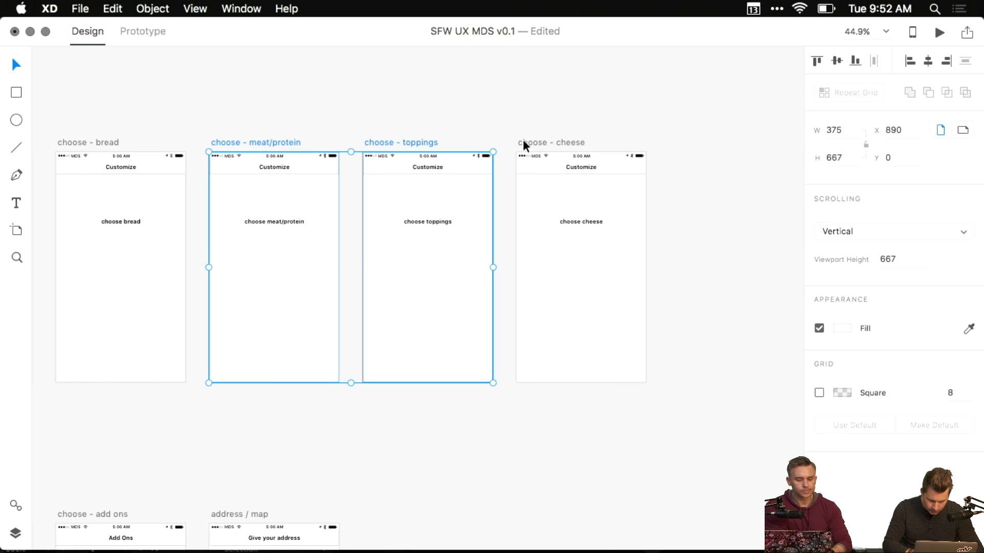
pyautogui.keyDown('shift'); pyautogui.click(523, 140); pyautogui.keyUp('shift')
pyautogui.click(842, 328)
pyautogui.click(562, 426)
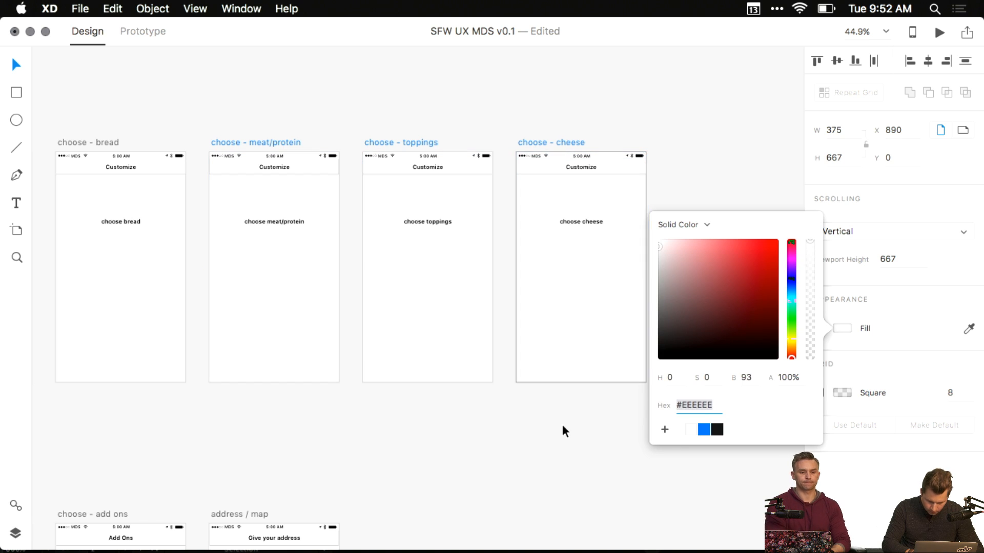
# - Change the fill color of all the artboards in the Post Sandwich and Billing/Account rows together
pyautogui.moveTo(348, 386); pyautogui.dragTo(589, 282)
pyautogui.moveTo(271, 306); pyautogui.dragTo(366, 204)
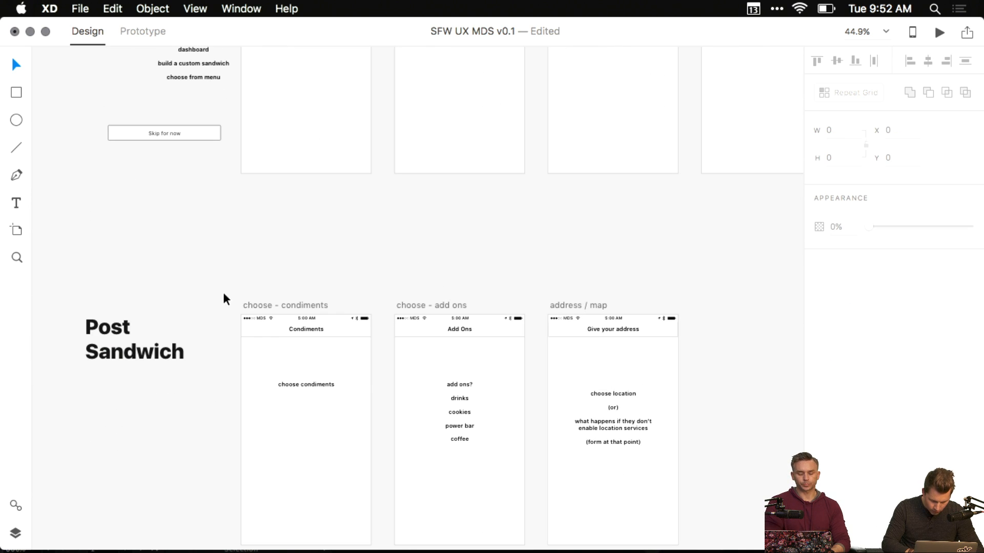
pyautogui.click(255, 305)
pyautogui.keyDown('shift'); pyautogui.click(421, 305); pyautogui.keyUp('shift')
pyautogui.keyDown('shift'); pyautogui.click(562, 305); pyautogui.keyUp('shift')
pyautogui.moveTo(535, 487); pyautogui.dragTo(466, 212)
pyautogui.keyDown('alt'); pyautogui.keyDown('super'); pyautogui.click(487, 292); pyautogui.keyUp('super'); pyautogui.keyUp('alt')
pyautogui.keyDown('shift'); pyautogui.click(306, 338); pyautogui.keyUp('shift')
pyautogui.keyDown('shift'); pyautogui.click(404, 337); pyautogui.keyUp('shift')
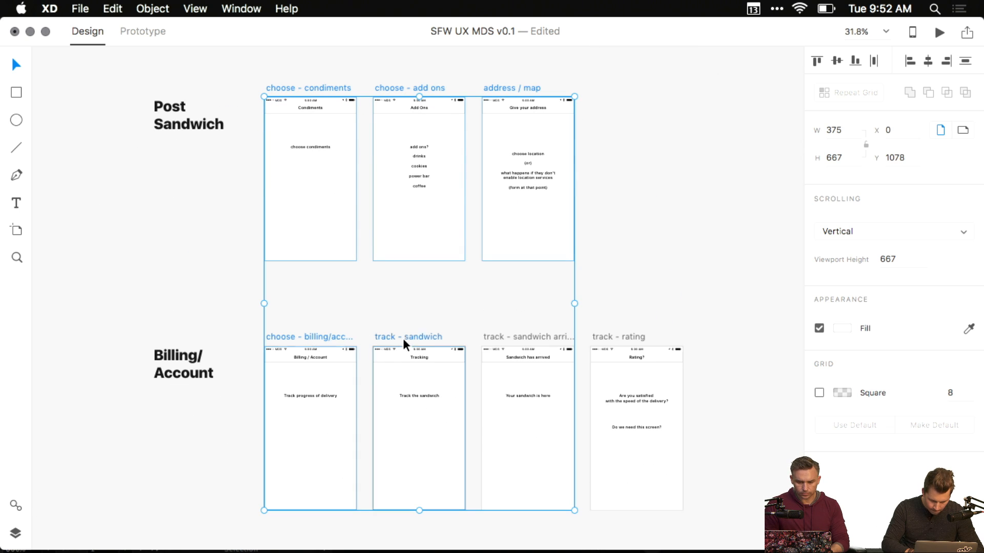
pyautogui.keyDown('shift'); pyautogui.click(516, 338); pyautogui.keyUp('shift')
pyautogui.keyDown('shift'); pyautogui.click(622, 337); pyautogui.keyUp('shift')
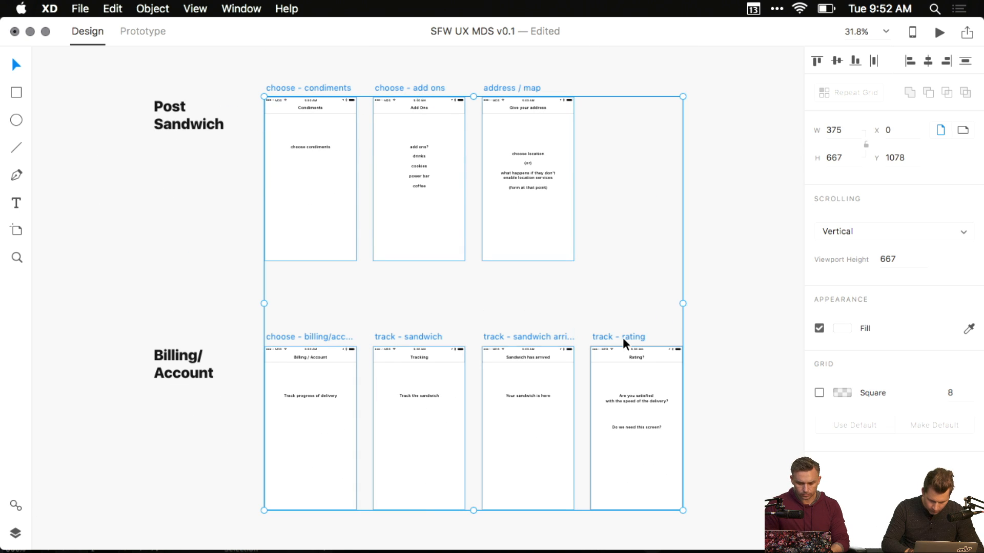
pyautogui.click(842, 328)
pyautogui.click(444, 296)
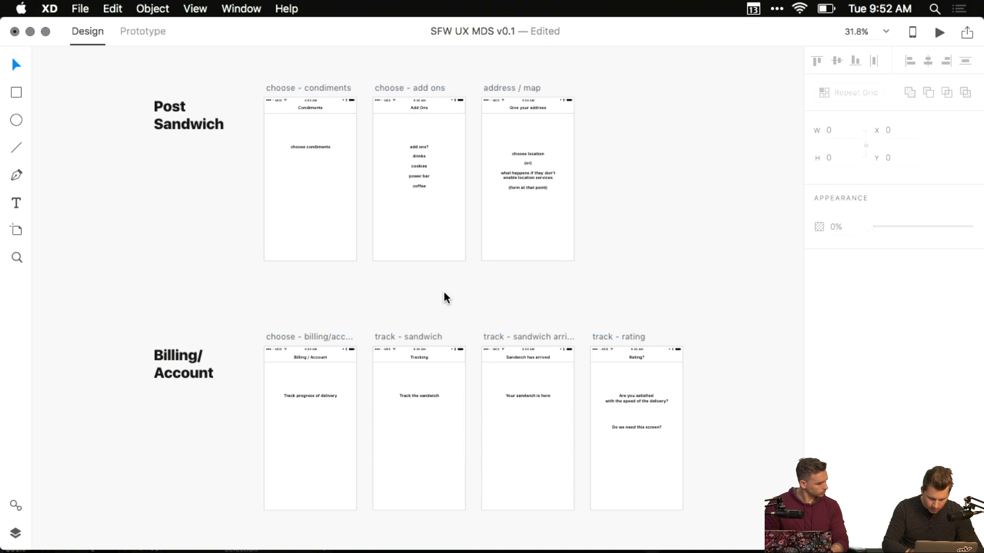
# - Draw a 124 by 124 square at X 24, Y 174, below the Build a Custom Sandwich button on the home artboard
pyautogui.scroll(10, 427, 247)
pyautogui.scroll(5, 427, 247)
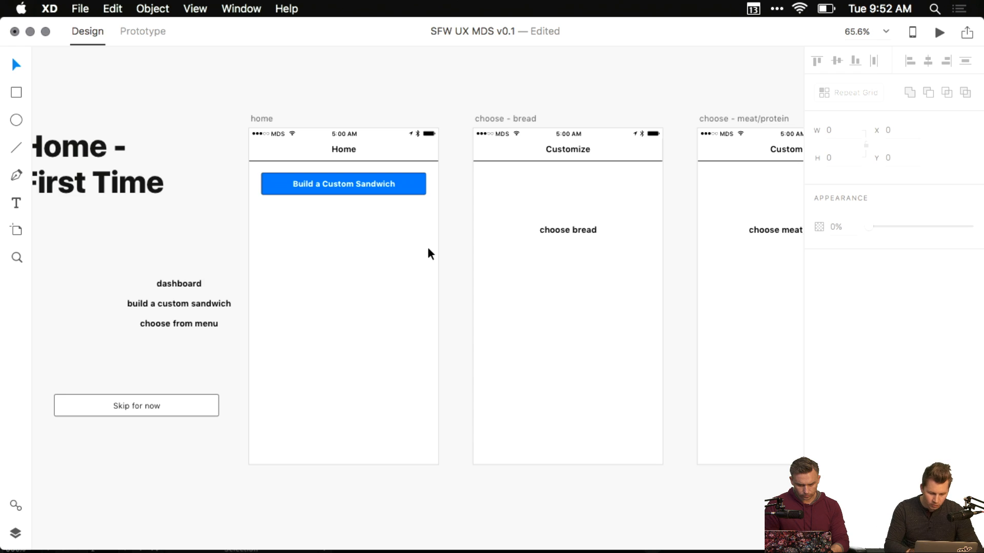
pyautogui.scroll(5, 427, 247)
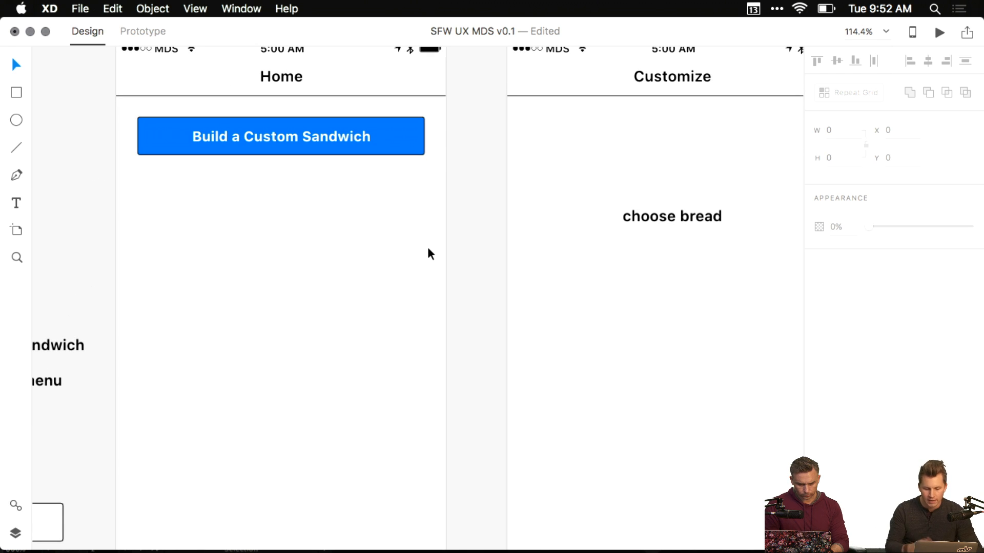
pyautogui.moveTo(384, 273); pyautogui.dragTo(517, 240)
pyautogui.scroll(-3, 517, 266)
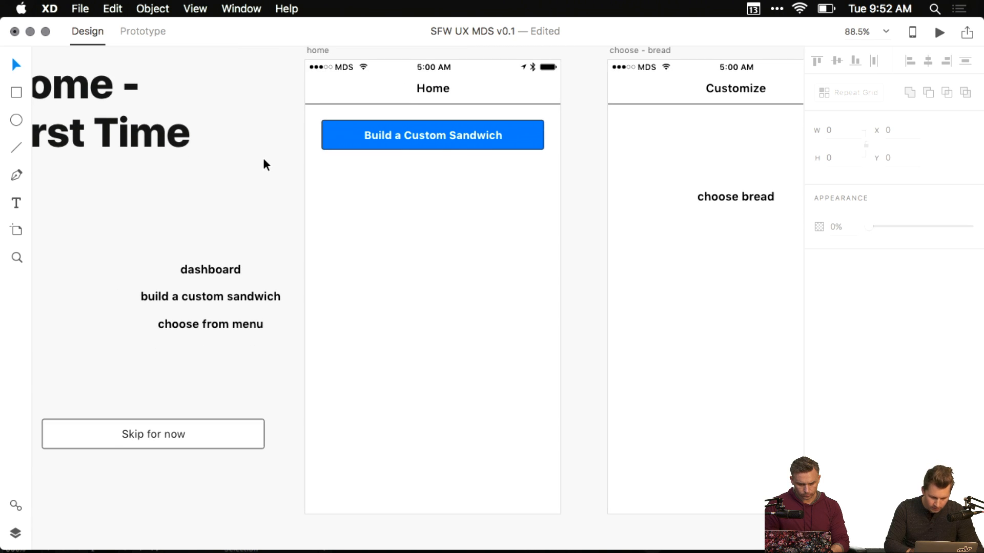
pyautogui.hscroll(-2, 251, 272)
pyautogui.hscroll(-3, 358, 290)
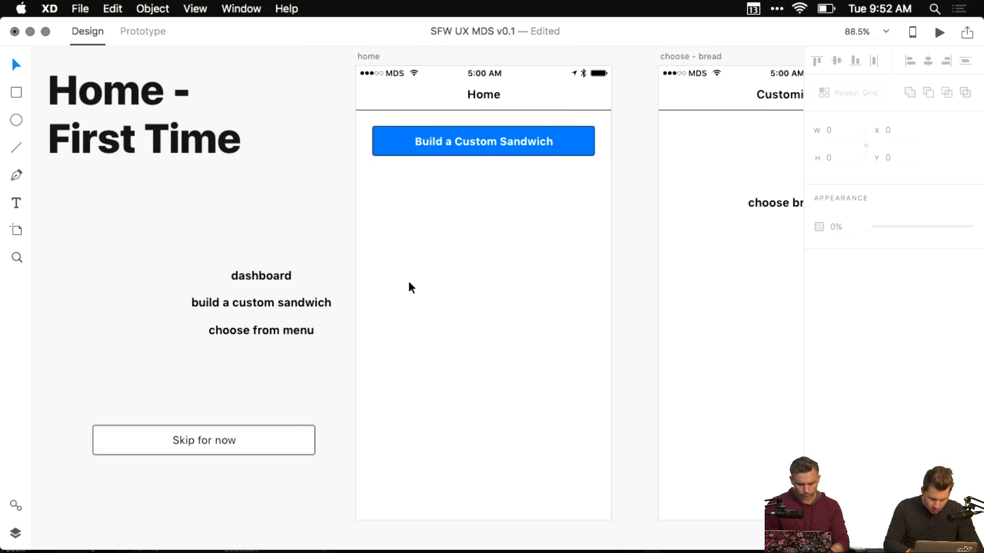
pyautogui.press('r')
pyautogui.moveTo(373, 185); pyautogui.dragTo(457, 266)
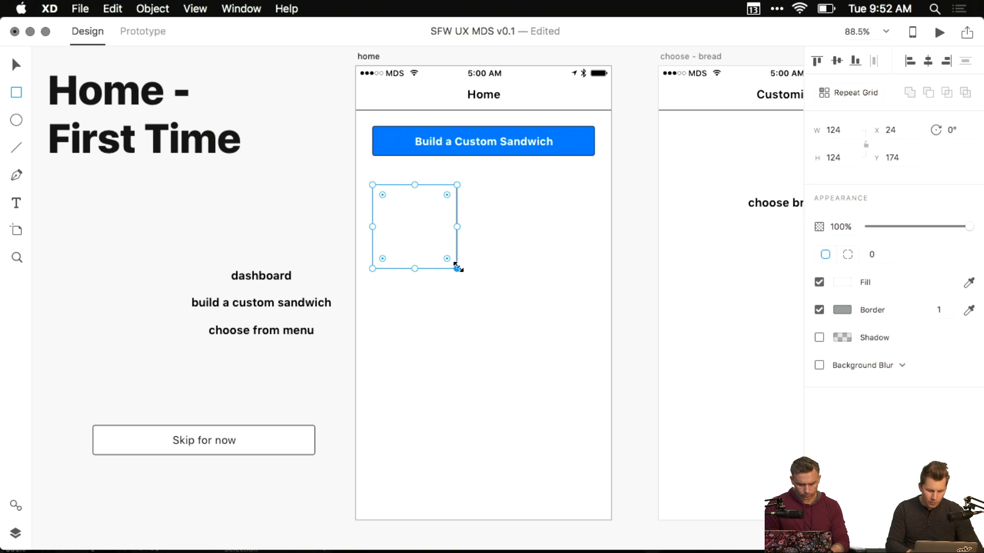
pyautogui.press('v')
pyautogui.click(315, 215)
# - Look over the user registration artboards in relation to the home screen row
pyautogui.hscroll(2, 300, 220)
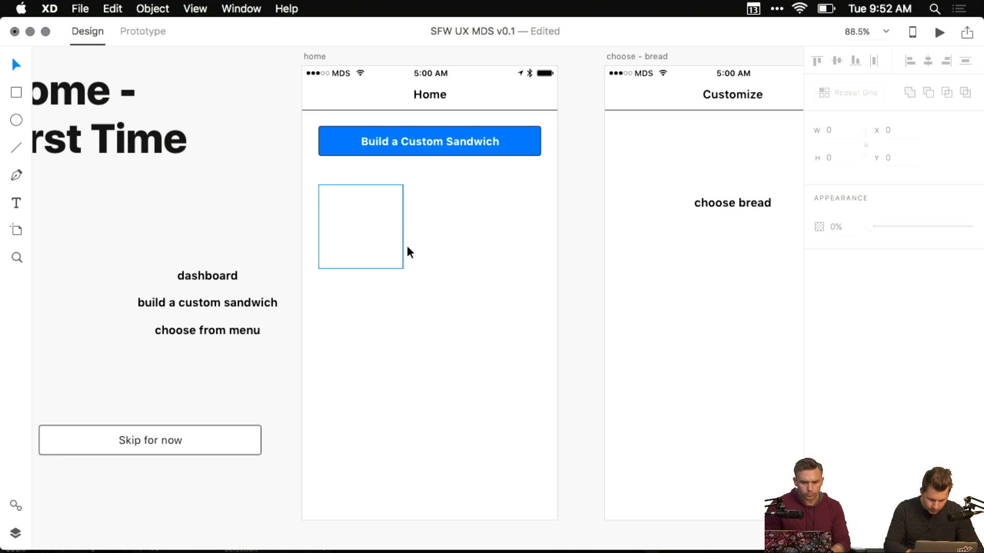
pyautogui.hscroll(1, 387, 250)
pyautogui.scroll(-5, 388, 250)
pyautogui.scroll(-5, 388, 250)
pyautogui.moveTo(416, 231); pyautogui.dragTo(753, 205)
pyautogui.moveTo(466, 259); pyautogui.dragTo(304, 276)
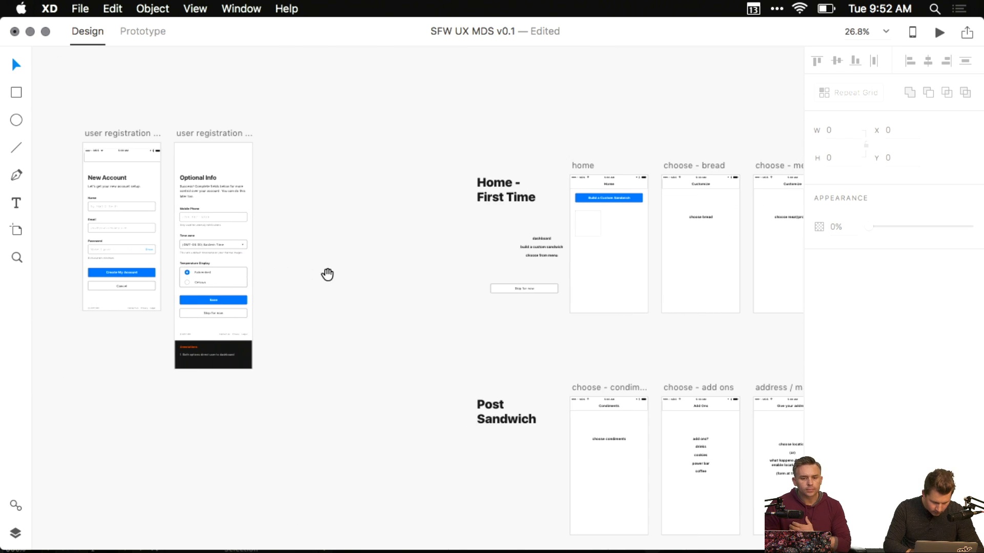
pyautogui.hscroll(8, 302, 279)
pyautogui.scroll(5, 368, 259)
pyautogui.scroll(8, 370, 263)
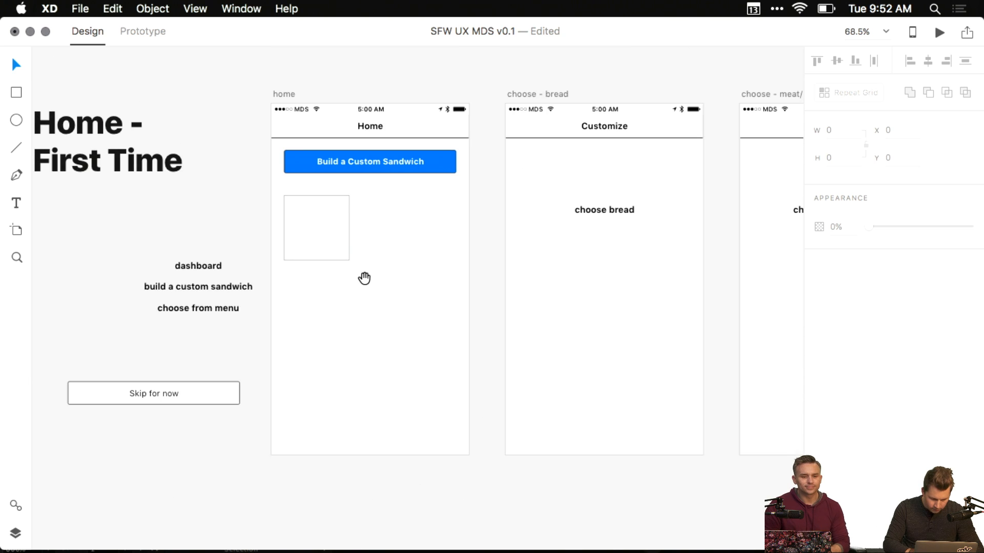
# - Enlarge the square on the home artboard to 160 by 160 and place a copy beside it at X 198, Y 174
pyautogui.click(326, 292)
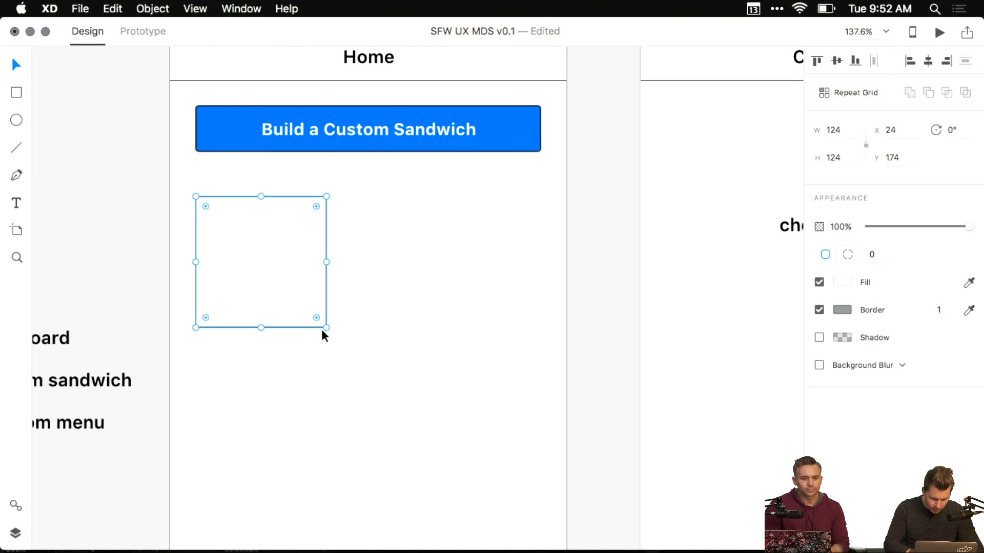
pyautogui.moveTo(326, 327); pyautogui.dragTo(369, 367)
pyautogui.scroll(-5, 444, 353)
pyautogui.moveTo(439, 320); pyautogui.dragTo(476, 266)
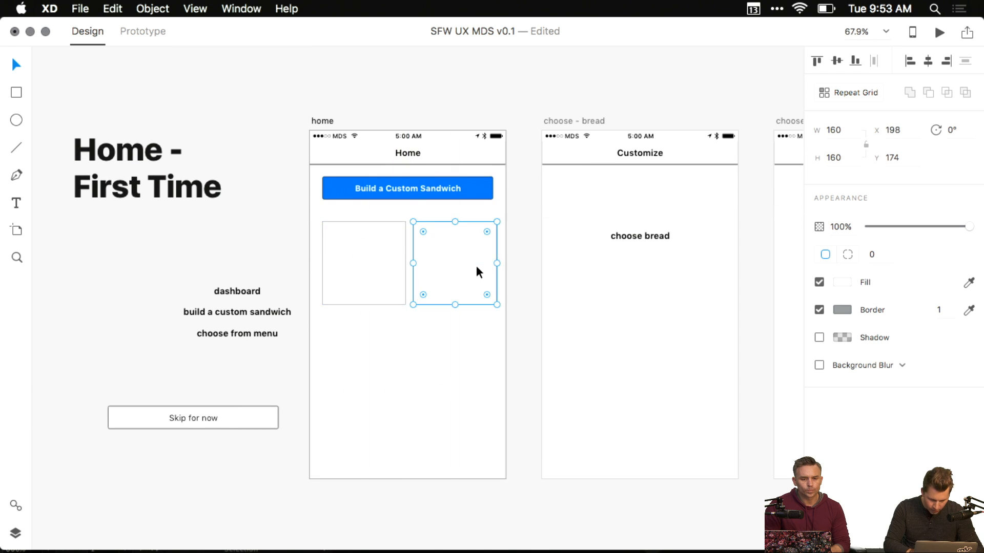
# - Check both squares' margins, resize the left square to 152 by 152 and measure the gap between them
pyautogui.scroll(5, 476, 265)
pyautogui.hscroll(-3, 488, 253)
pyautogui.click(204, 221)
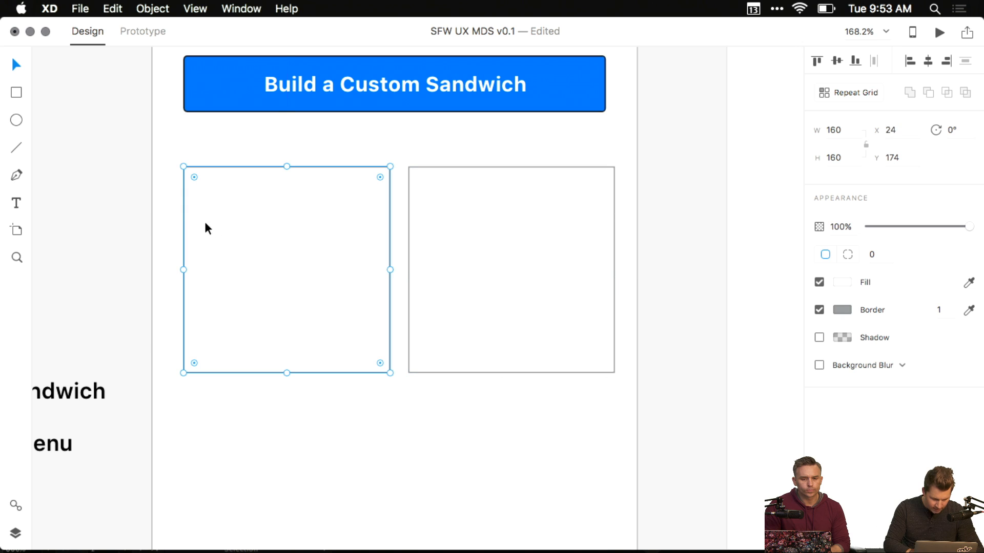
pyautogui.click(606, 229)
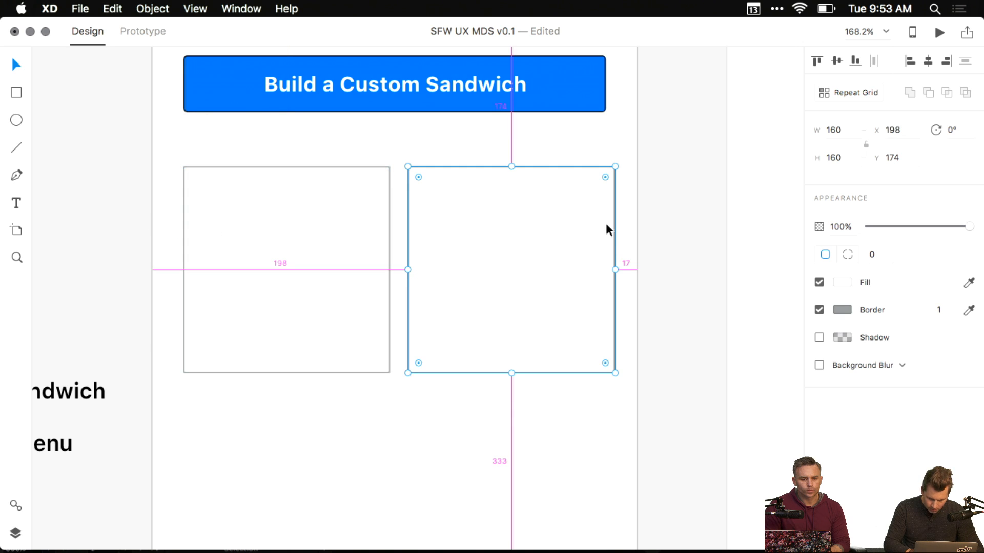
pyautogui.keyDown('shift'); pyautogui.click(291, 284); pyautogui.keyUp('shift')
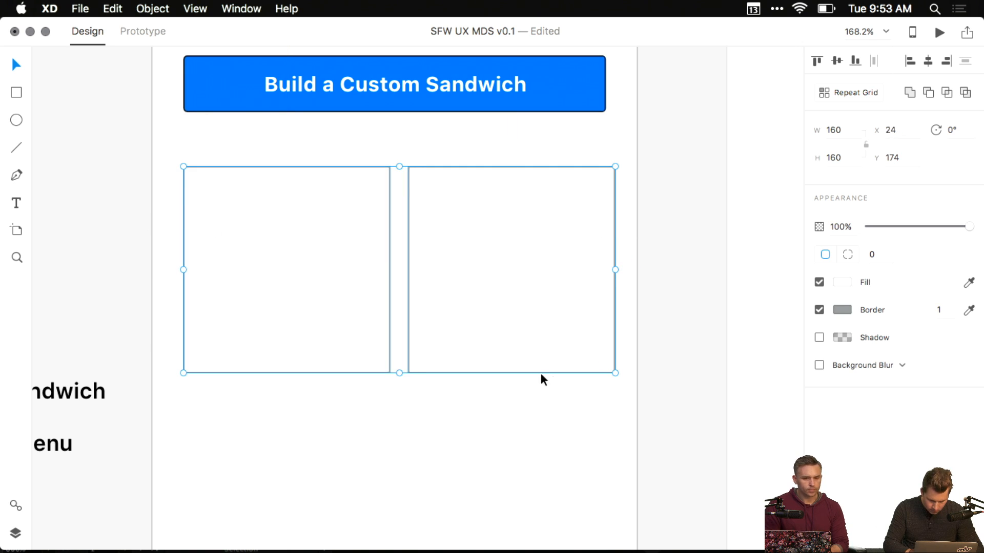
pyautogui.click(609, 392)
pyautogui.click(355, 334)
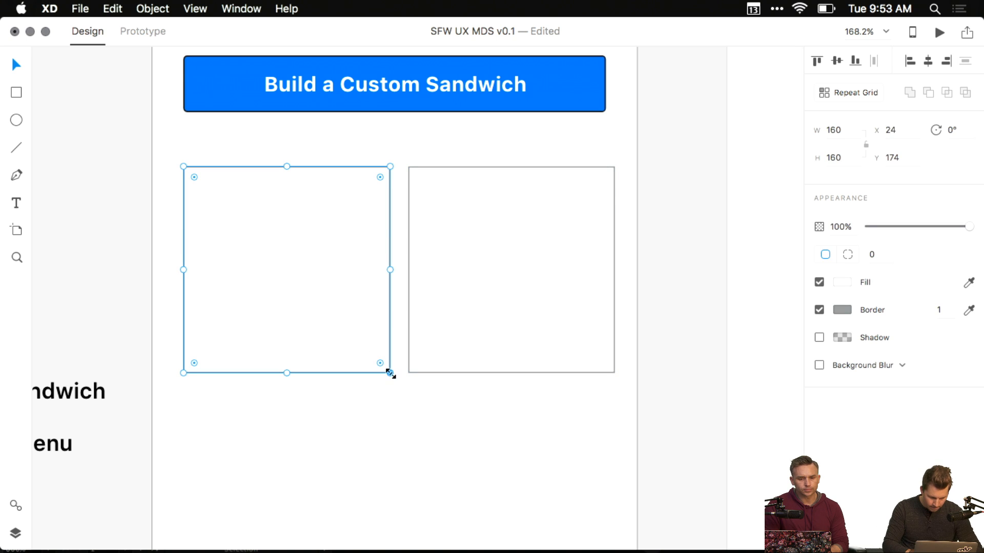
pyautogui.moveTo(390, 374); pyautogui.dragTo(379, 364)
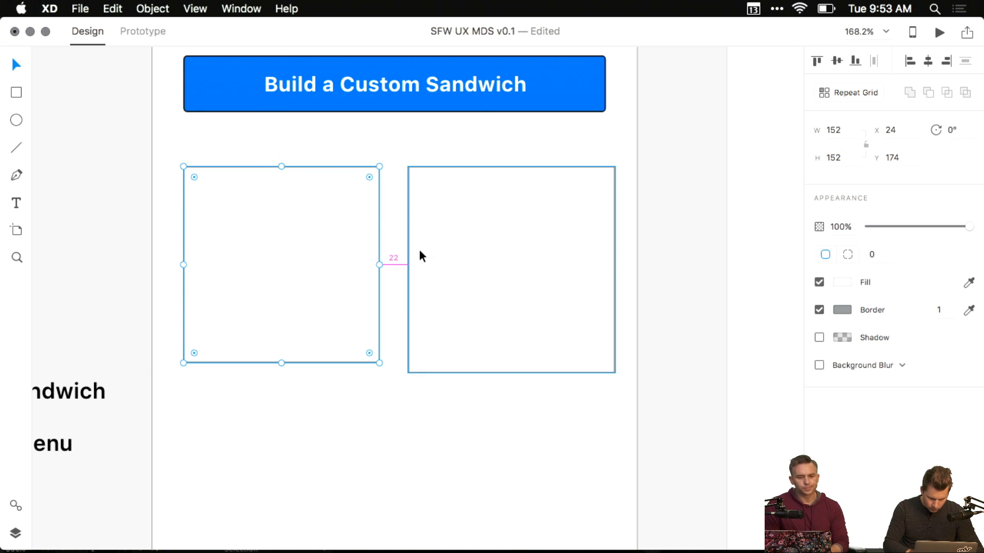
pyautogui.click(564, 337)
pyautogui.click(340, 291)
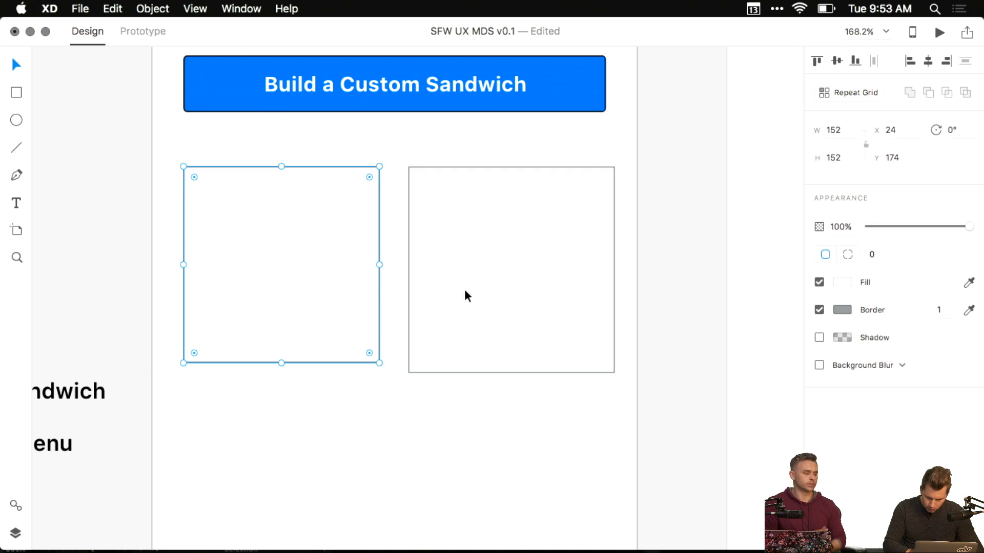
# - Resize the right square to 152 by 152 so its lower edge aligns with the left square
pyautogui.click(524, 255)
pyautogui.moveTo(615, 372); pyautogui.dragTo(605, 361)
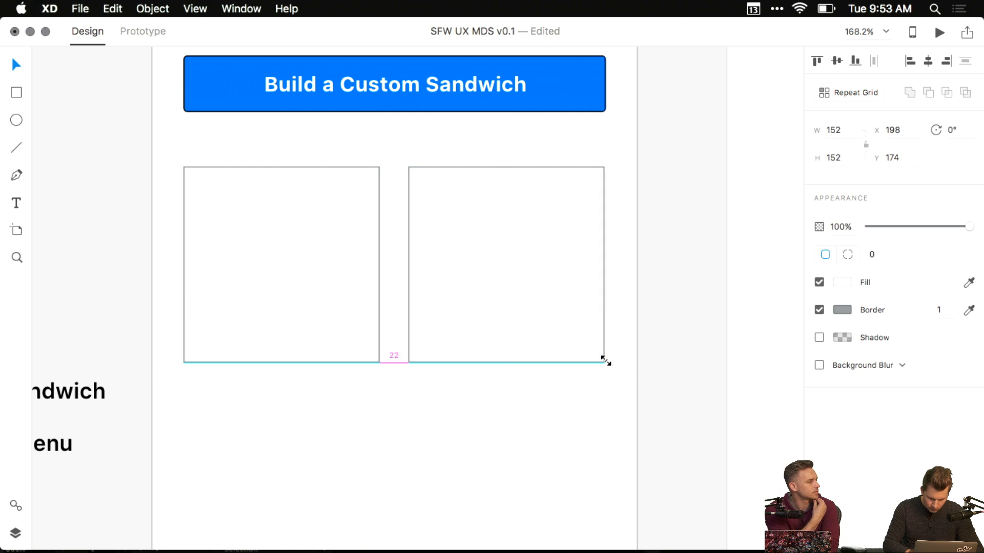
pyautogui.click(635, 363)
pyautogui.click(370, 250)
# - Extend the home artboard downward to a height of 940, keeping its width of 375
pyautogui.scroll(-5, 411, 251)
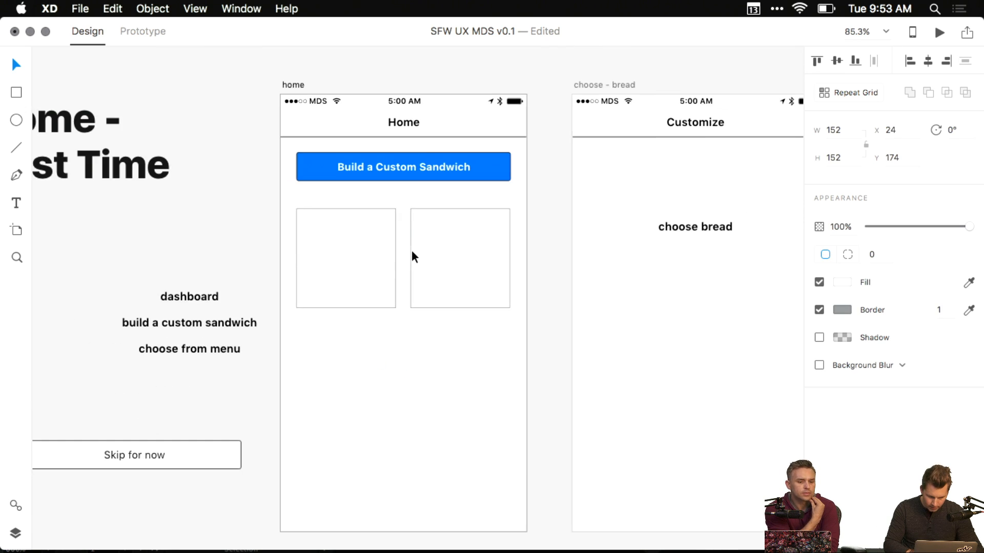
pyautogui.scroll(2, 414, 256)
pyautogui.click(295, 121)
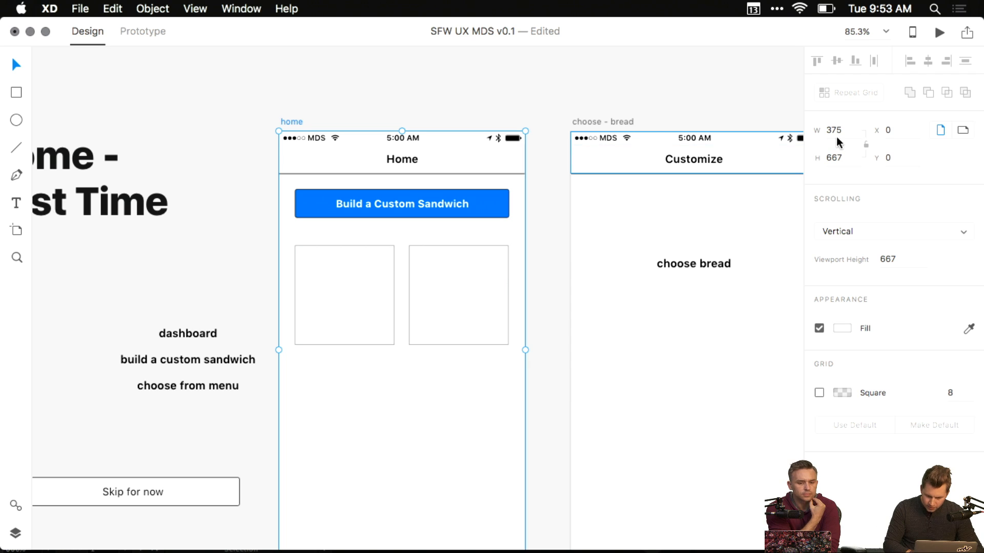
pyautogui.scroll(-5, 569, 323)
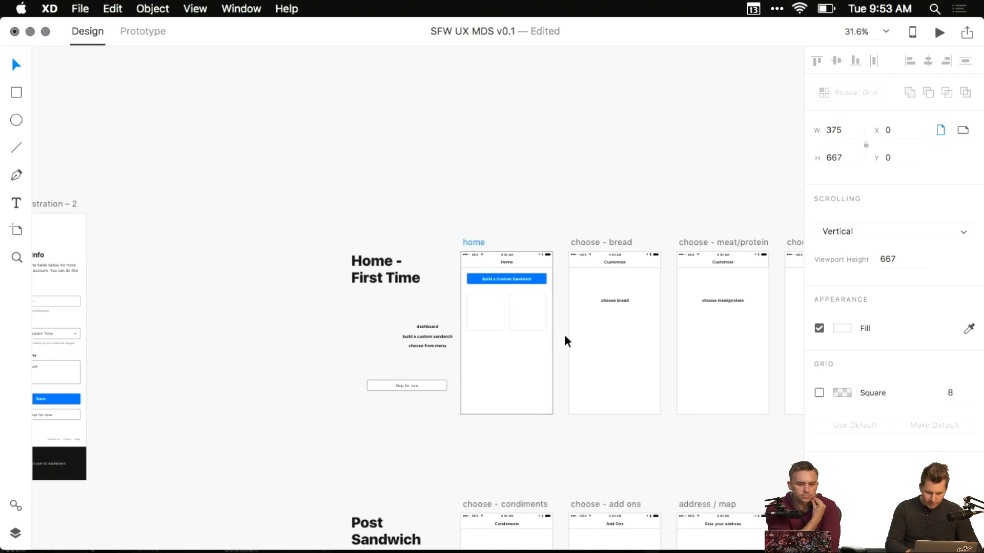
pyautogui.scroll(-3, 564, 340)
pyautogui.scroll(-5, 469, 294)
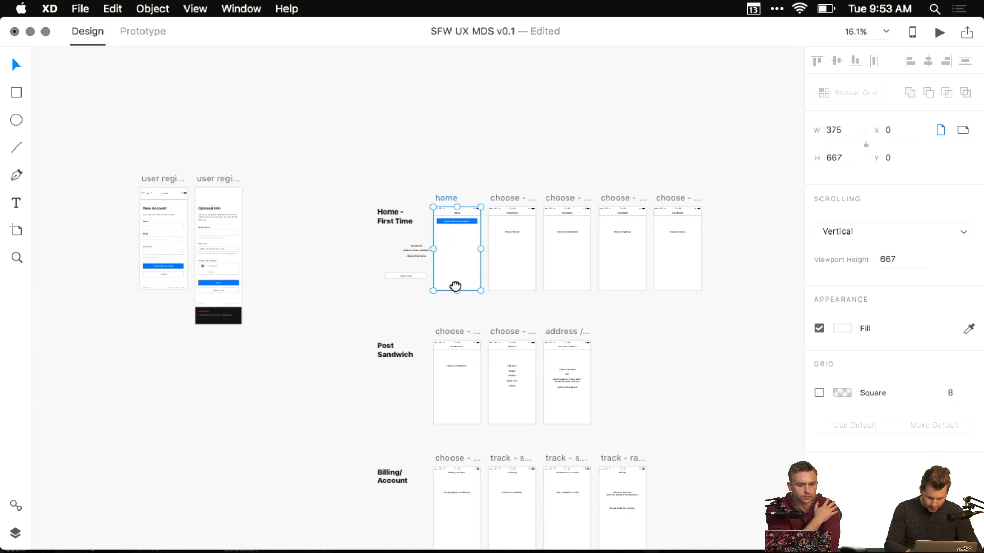
pyautogui.scroll(-5, 454, 285)
pyautogui.moveTo(356, 137); pyautogui.dragTo(358, 172)
pyautogui.scroll(5, 354, 123)
pyautogui.scroll(5, 352, 119)
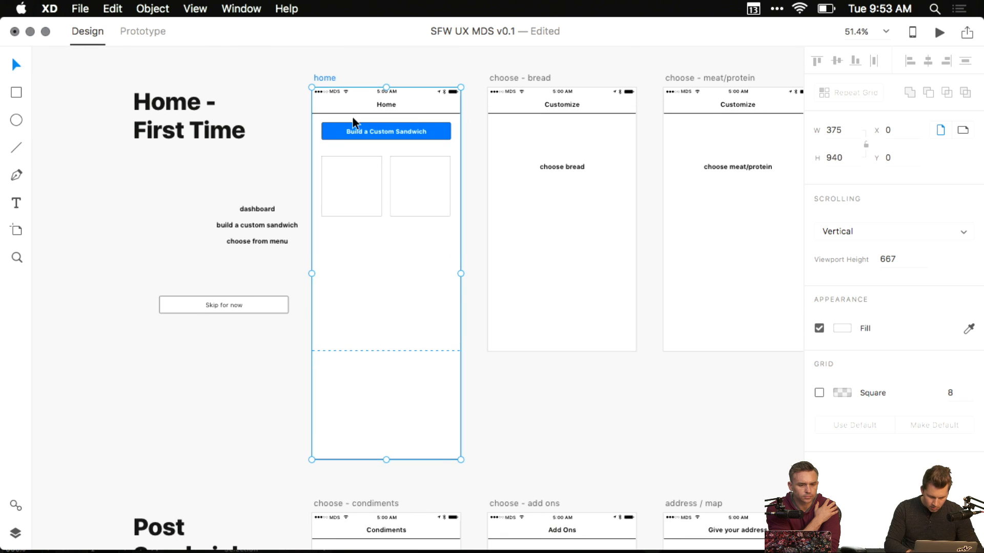
# - Try to repeat the pair of squares downward on the home artboard as a repeat grid
pyautogui.click(347, 214)
pyautogui.keyDown('shift'); pyautogui.click(402, 202); pyautogui.keyUp('shift')
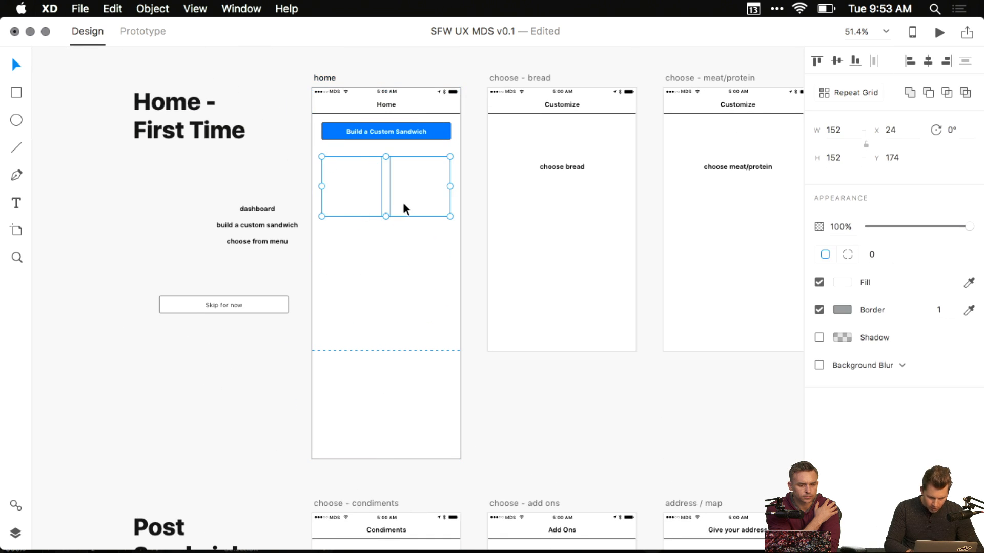
pyautogui.press('super+r')
pyautogui.moveTo(386, 217); pyautogui.dragTo(398, 257)
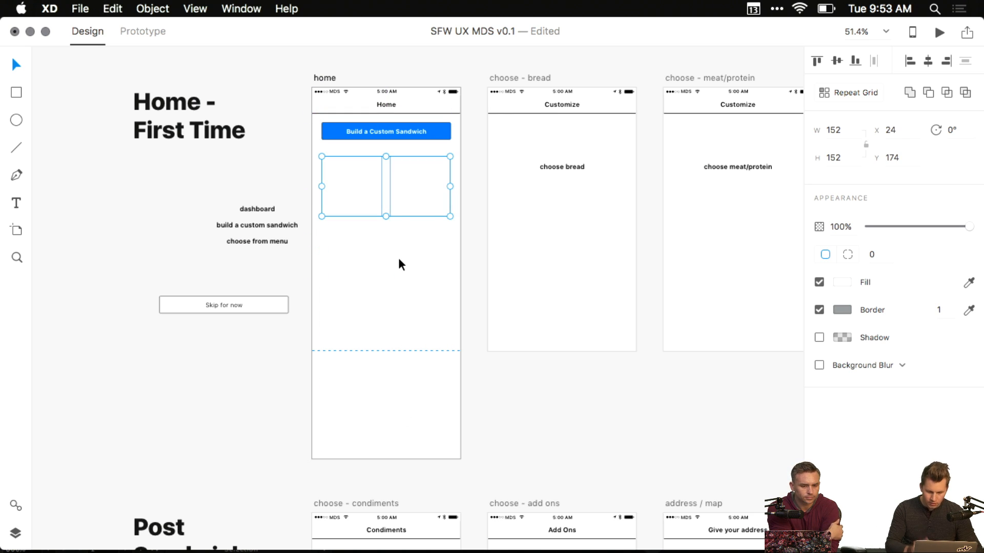
# - Preview the home screen and test its vertical scrolling
pyautogui.press('super+Return')
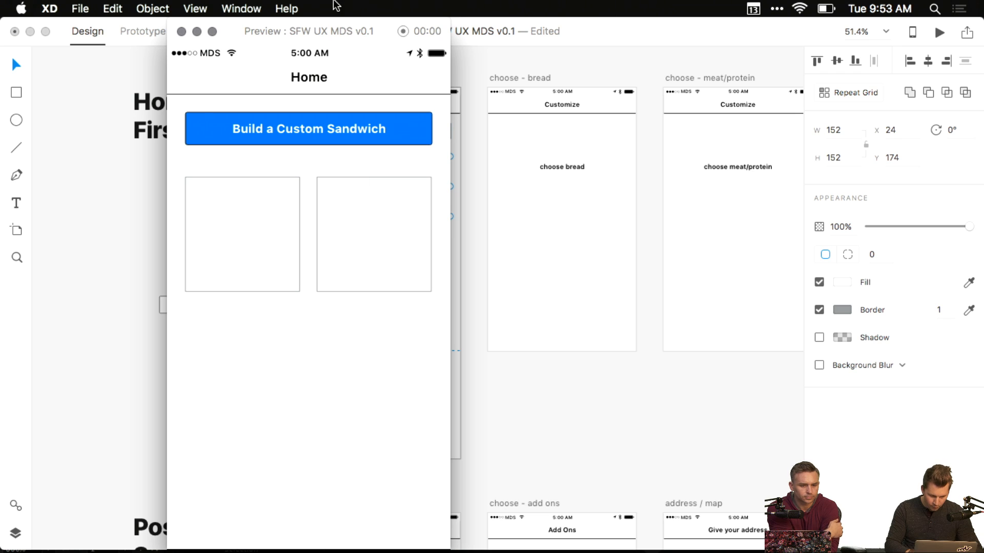
pyautogui.moveTo(315, 31); pyautogui.dragTo(470, 5)
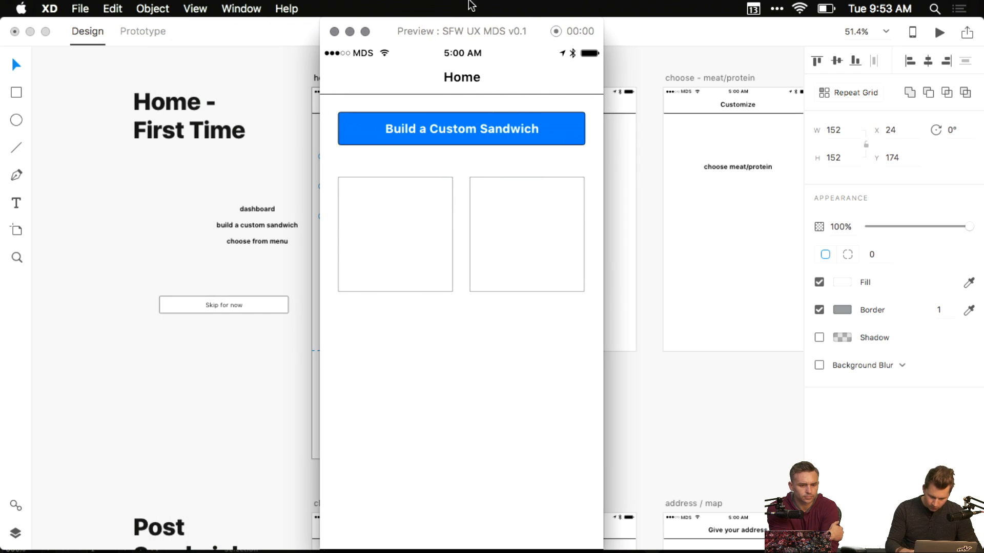
pyautogui.scroll(-5, 461, 251)
pyautogui.scroll(5, 461, 252)
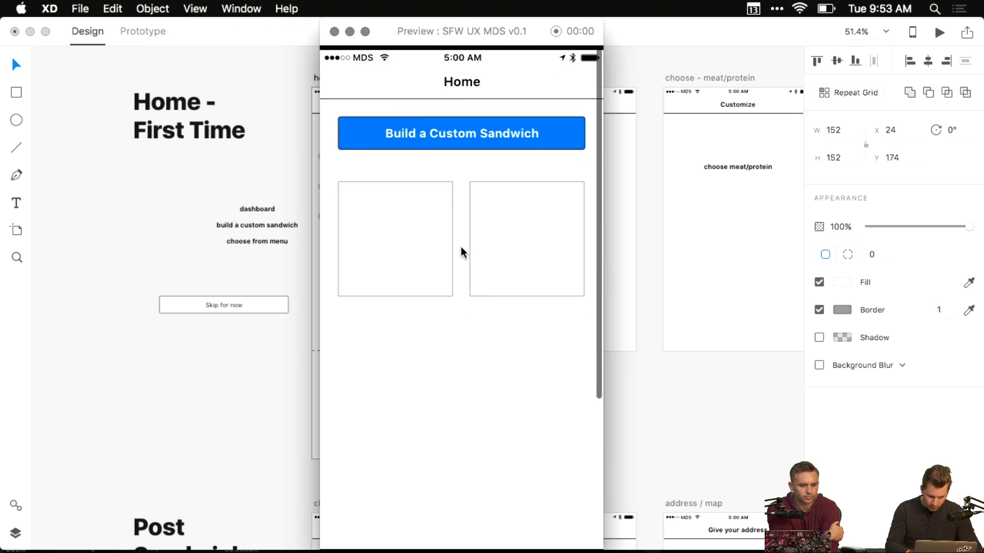
pyautogui.scroll(-5, 460, 247)
pyautogui.scroll(5, 460, 246)
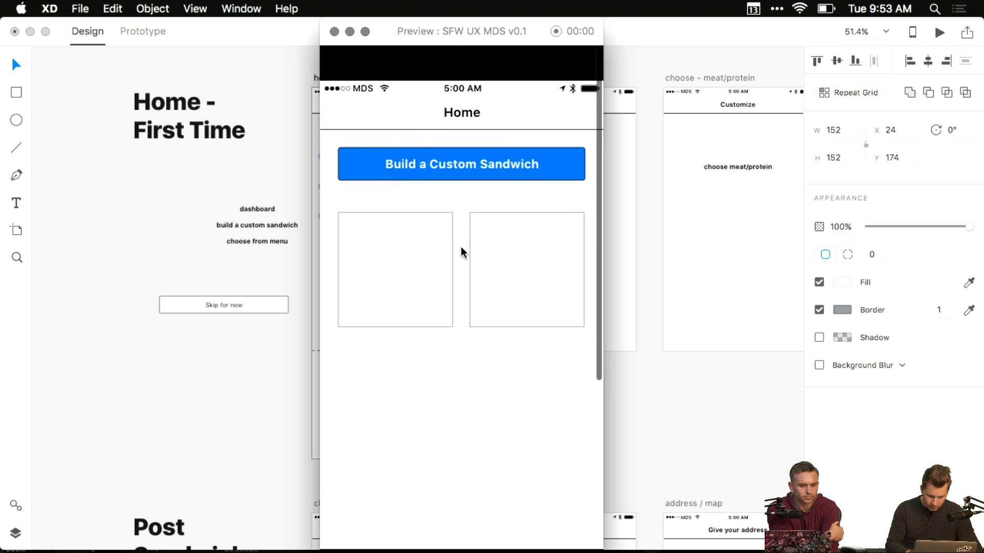
# - View the home screen preview at full-screen size, test its scrolling again and close the preview
pyautogui.click(365, 31)
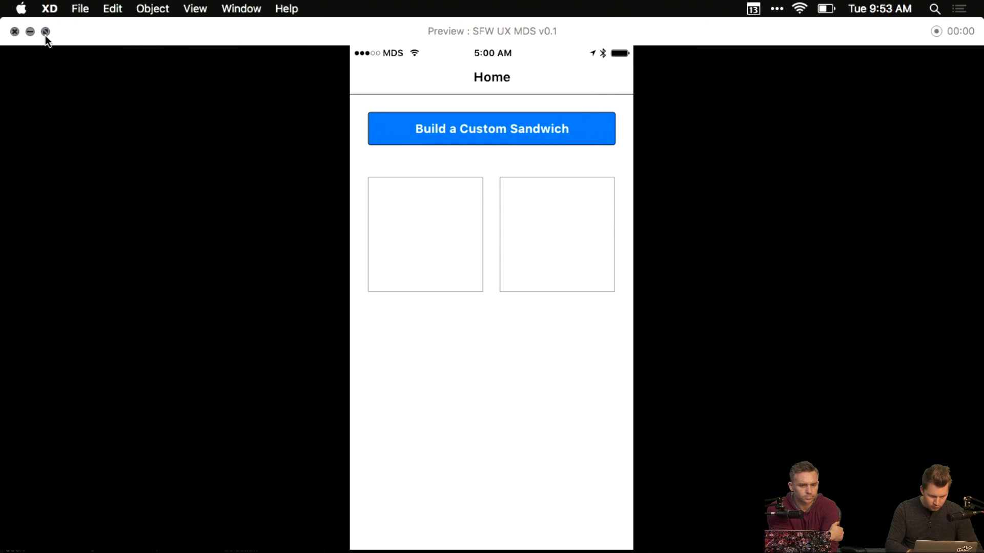
pyautogui.scroll(2, 424, 241)
pyautogui.scroll(-5, 424, 241)
pyautogui.scroll(5, 424, 241)
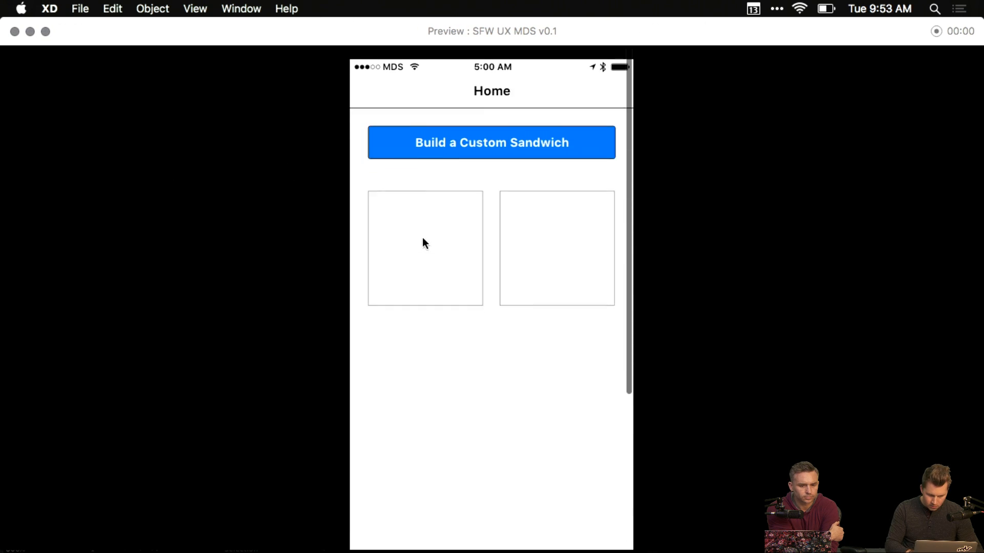
pyautogui.scroll(-5, 422, 238)
pyautogui.scroll(5, 422, 238)
pyautogui.click(14, 31)
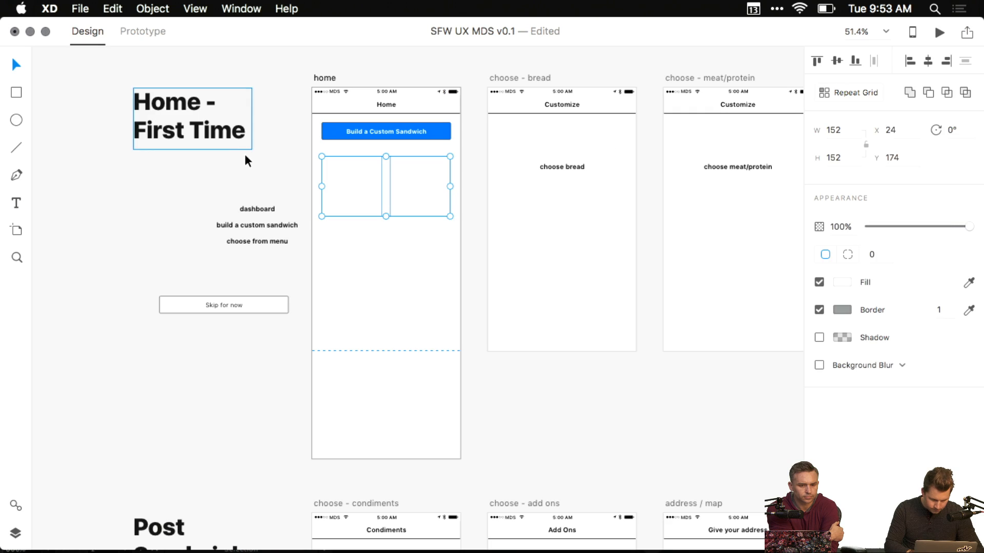
pyautogui.click(318, 171)
pyautogui.scroll(5, 318, 171)
pyautogui.click(591, 177)
pyautogui.press('Delete')
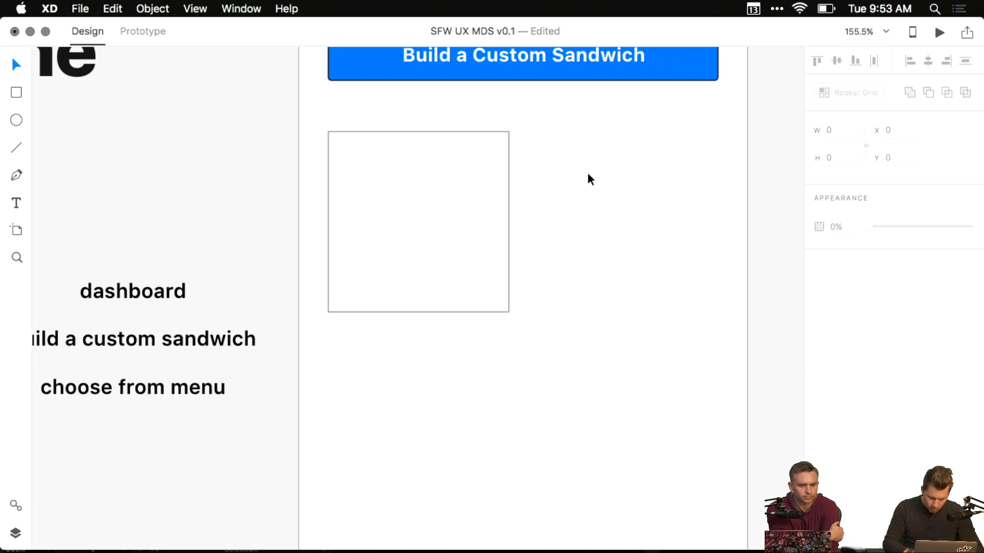
pyautogui.press('super+z')
# - Examine the fill color of the two squares on the home artboard
pyautogui.hscroll(3, 630, 219)
pyautogui.keyDown('shift'); pyautogui.click(391, 234); pyautogui.keyUp('shift')
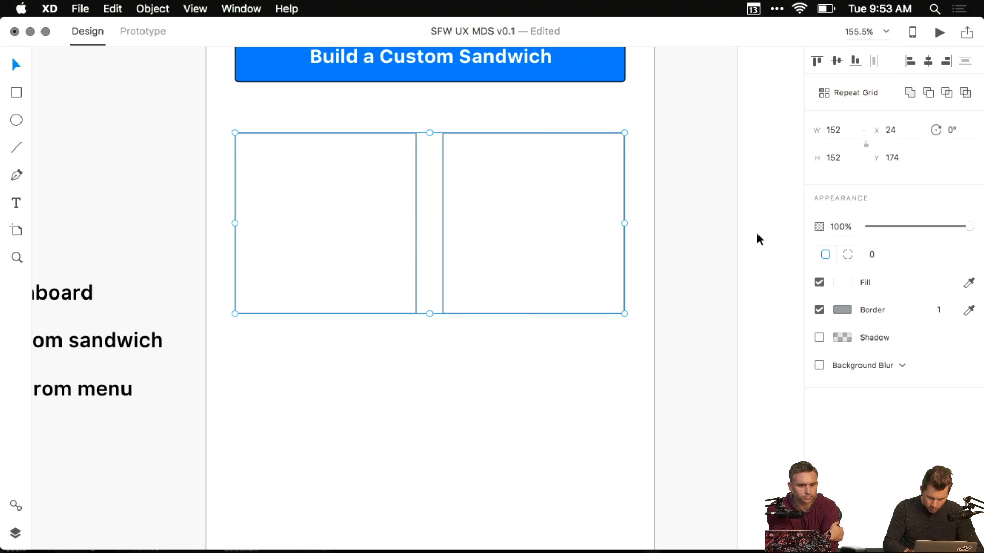
pyautogui.click(841, 283)
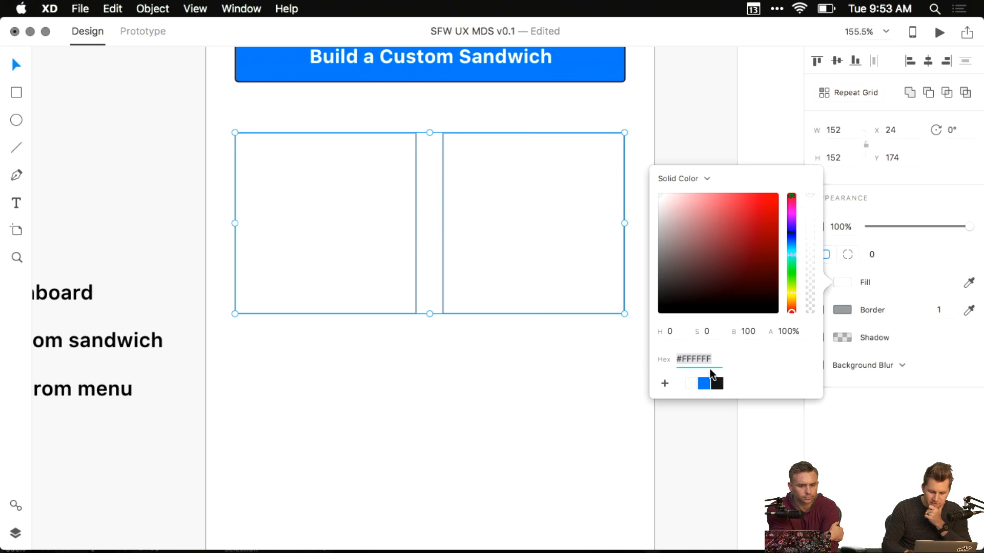
pyautogui.click(576, 392)
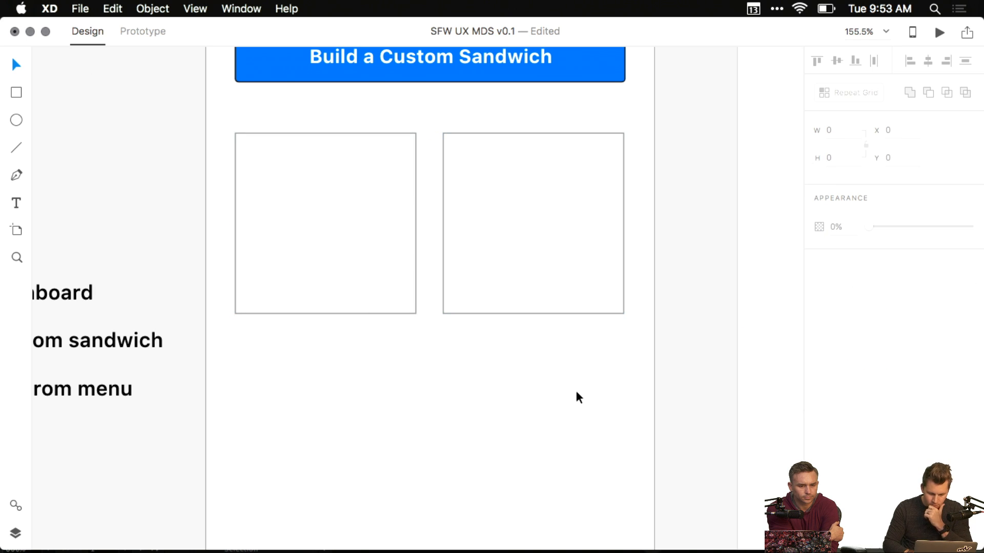
pyautogui.click(377, 232)
pyautogui.click(381, 381)
pyautogui.click(337, 298)
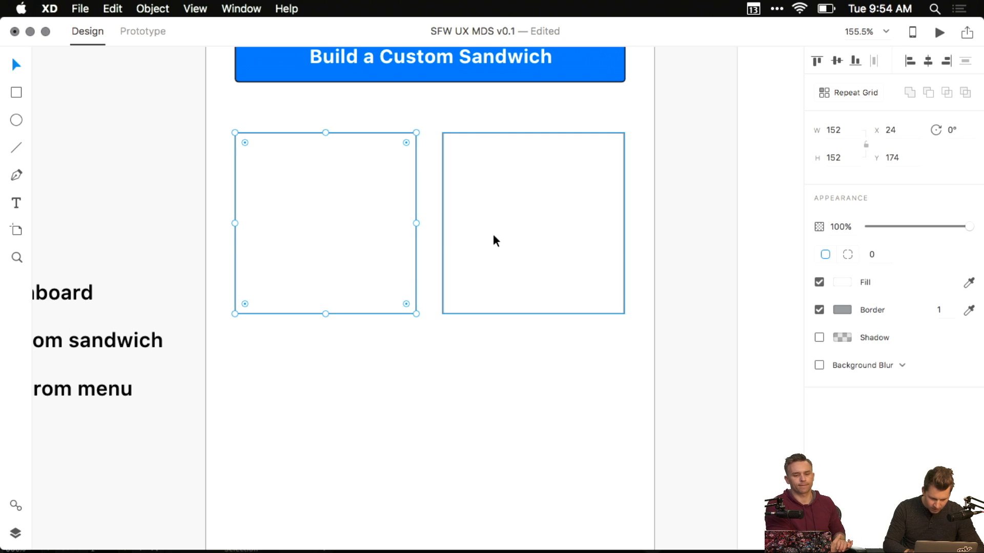
pyautogui.click(468, 229)
# - Draw two crossing diagonal lines, each spanning about 140 by 138, inside the first square to mark it as an image placeholder
pyautogui.click(261, 211)
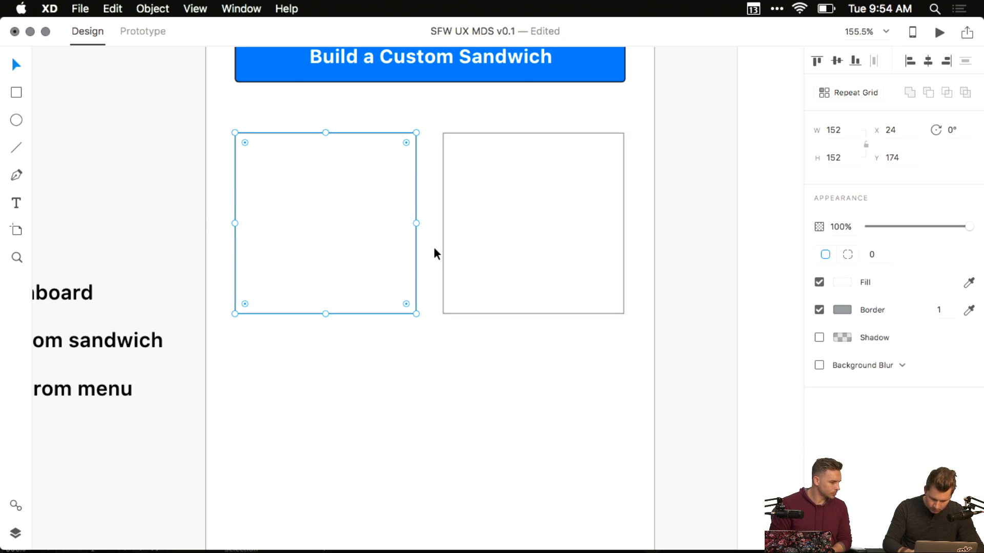
pyautogui.press('l')
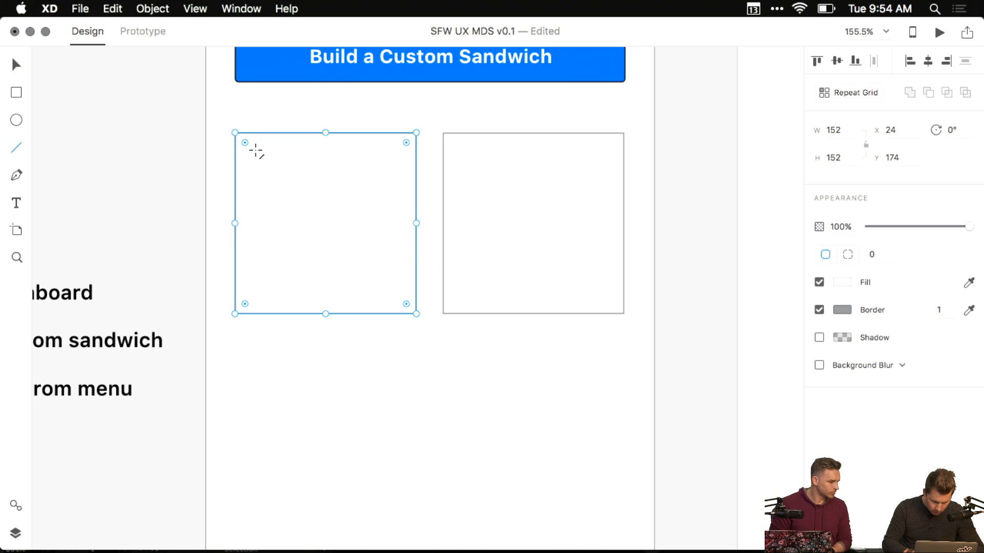
pyautogui.press('Escape')
pyautogui.press('Escape')
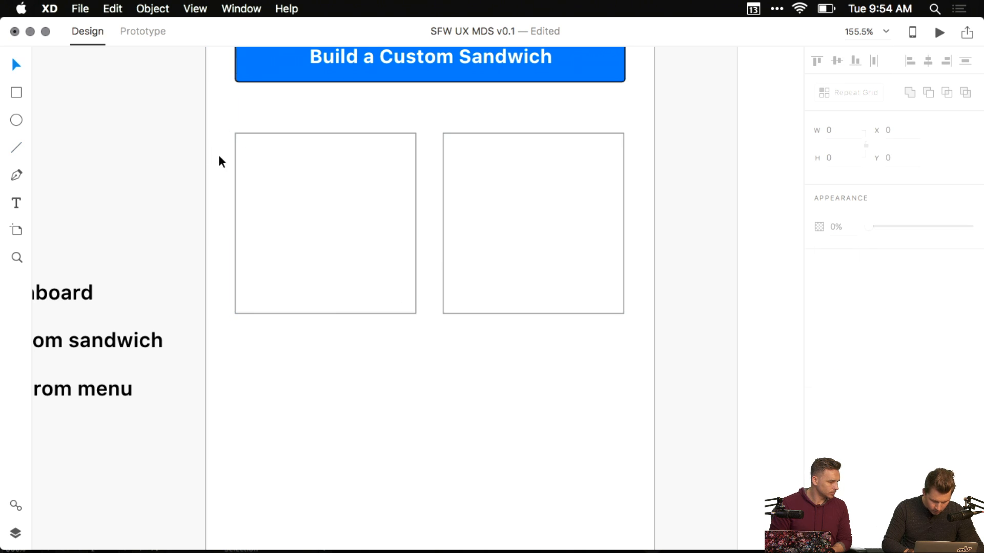
pyautogui.press('l')
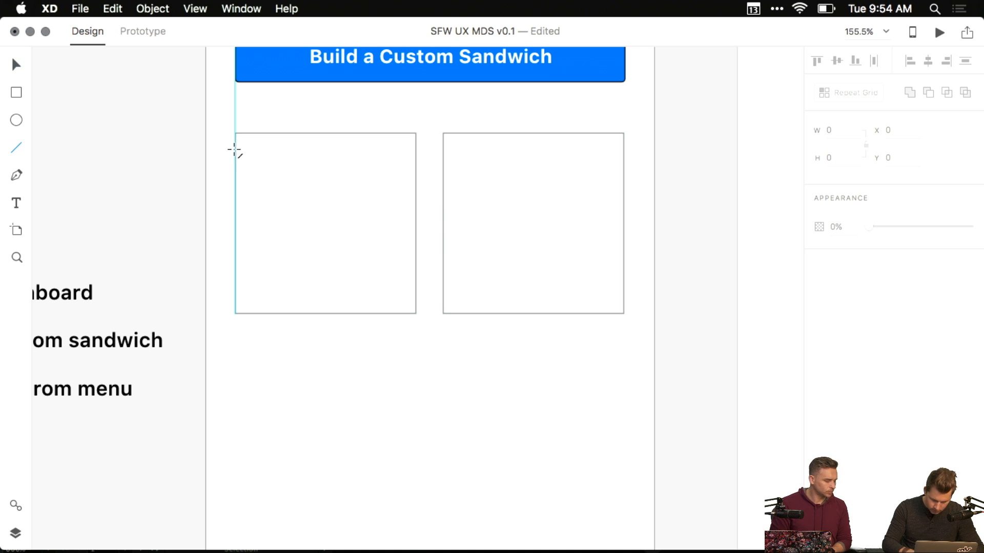
pyautogui.moveTo(240, 140); pyautogui.dragTo(408, 306)
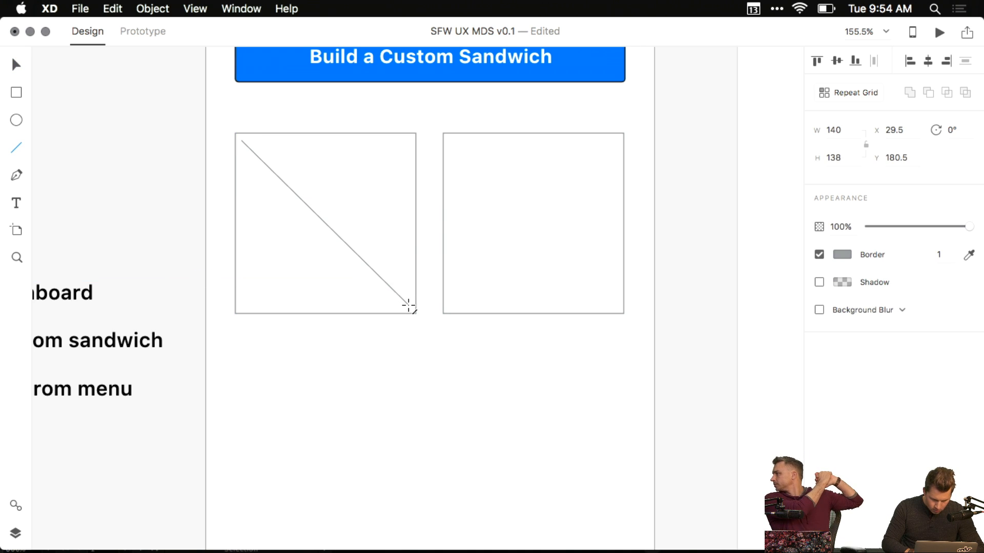
pyautogui.moveTo(241, 307); pyautogui.dragTo(408, 140)
pyautogui.press('v')
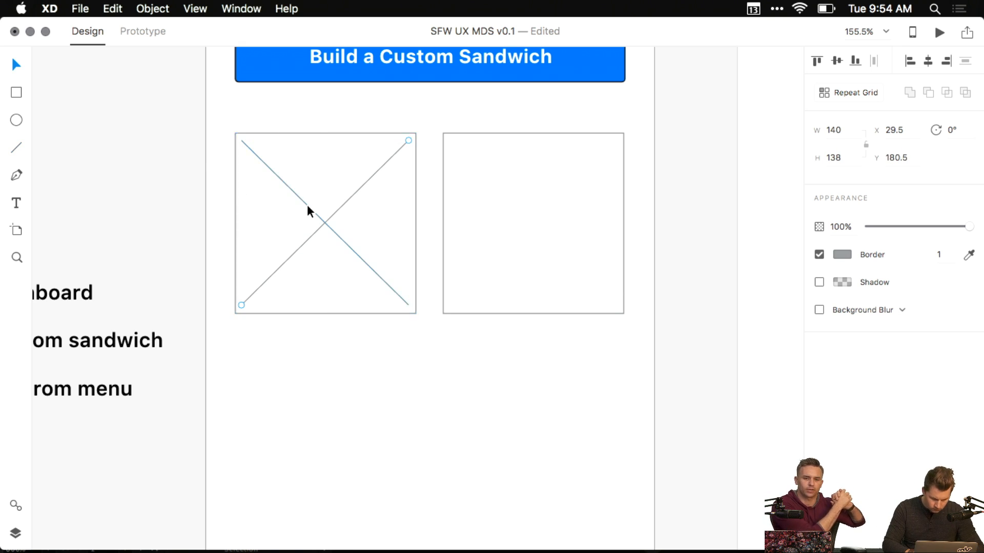
pyautogui.click(319, 206)
pyautogui.click(338, 210)
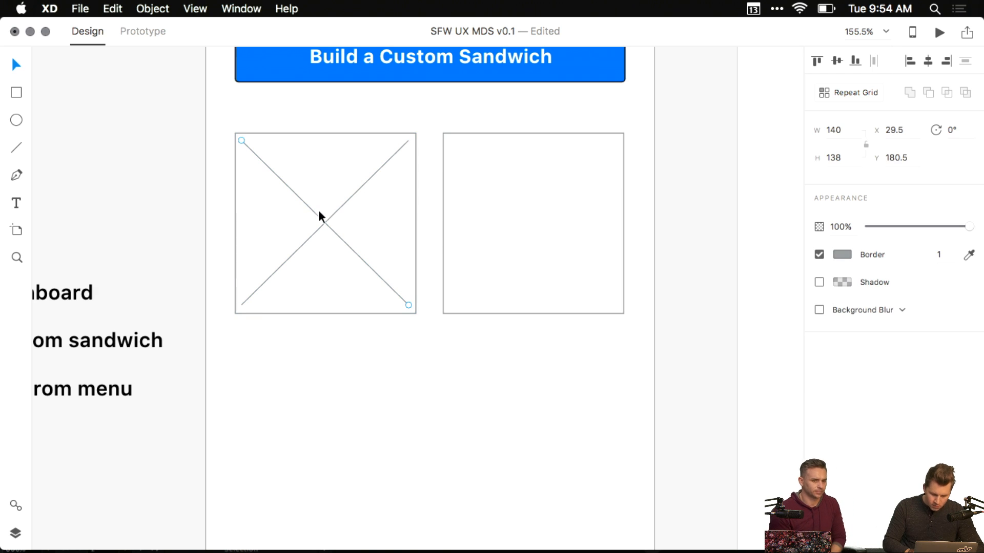
pyautogui.click(324, 214)
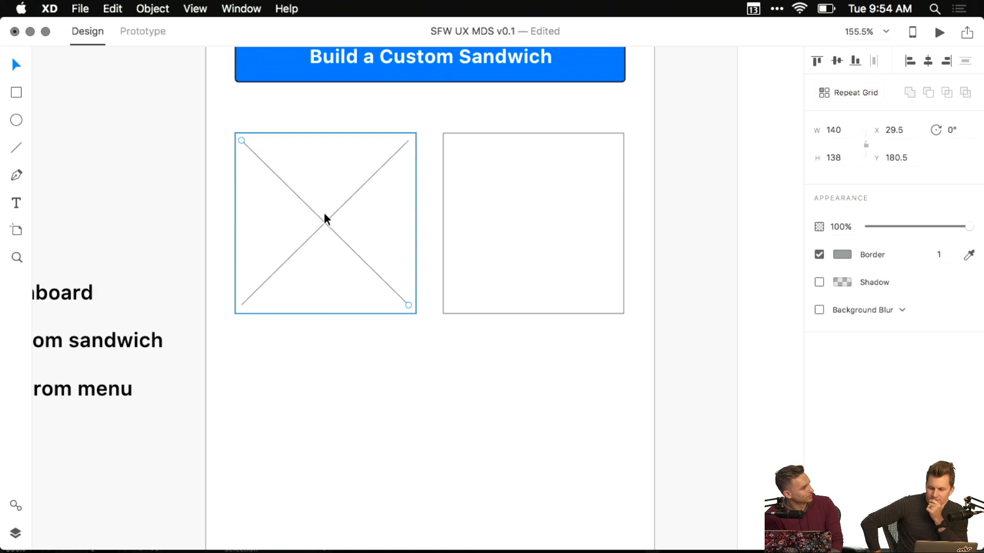
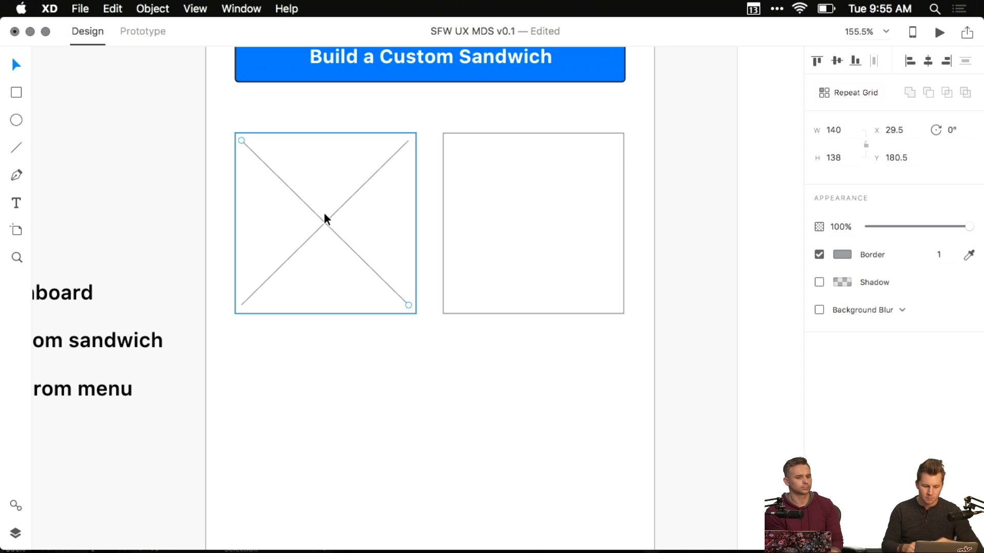
pyautogui.click(208, 224)
pyautogui.moveTo(188, 191); pyautogui.dragTo(236, 284)
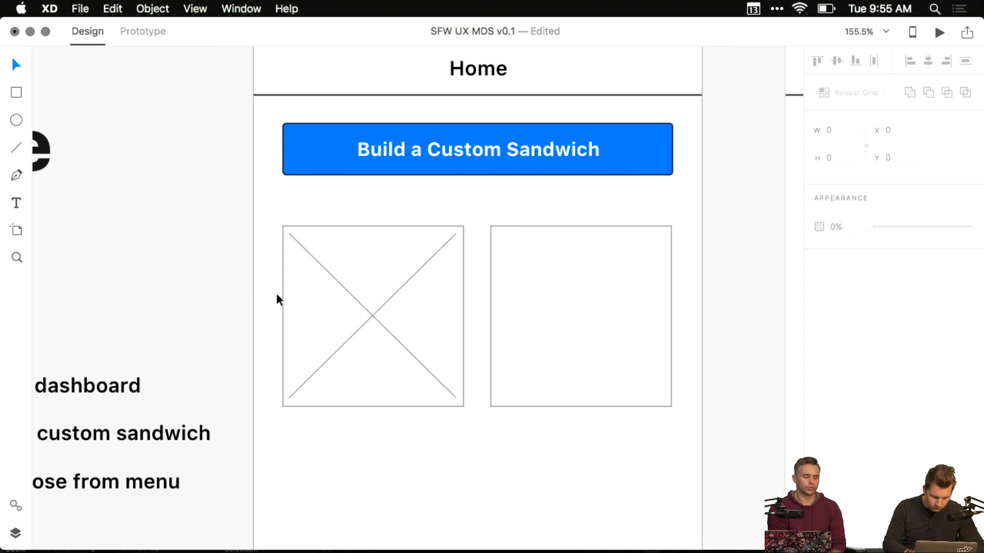
pyautogui.click(348, 293)
pyautogui.keyDown('shift'); pyautogui.click(403, 286); pyautogui.keyUp('shift')
pyautogui.click(205, 251)
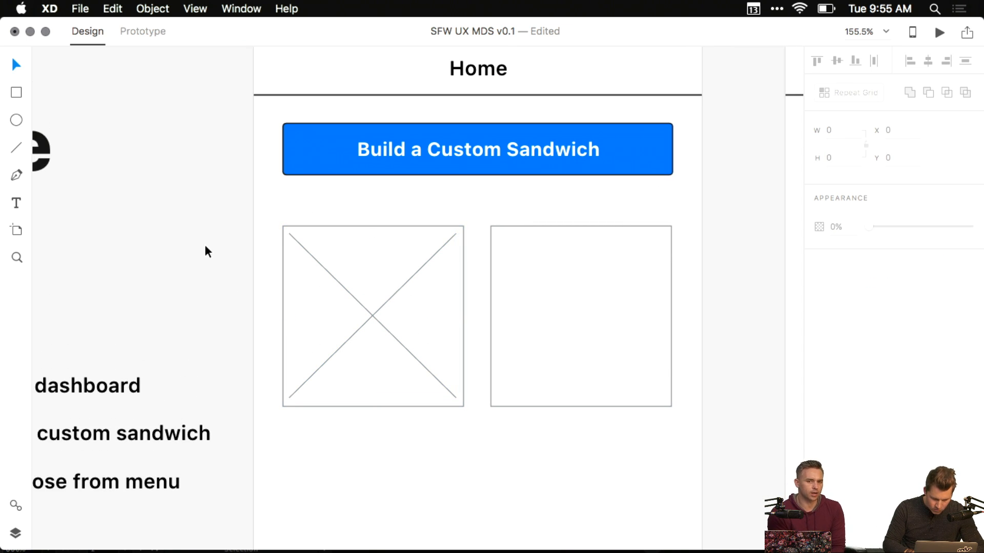
pyautogui.hscroll(-2, 225, 254)
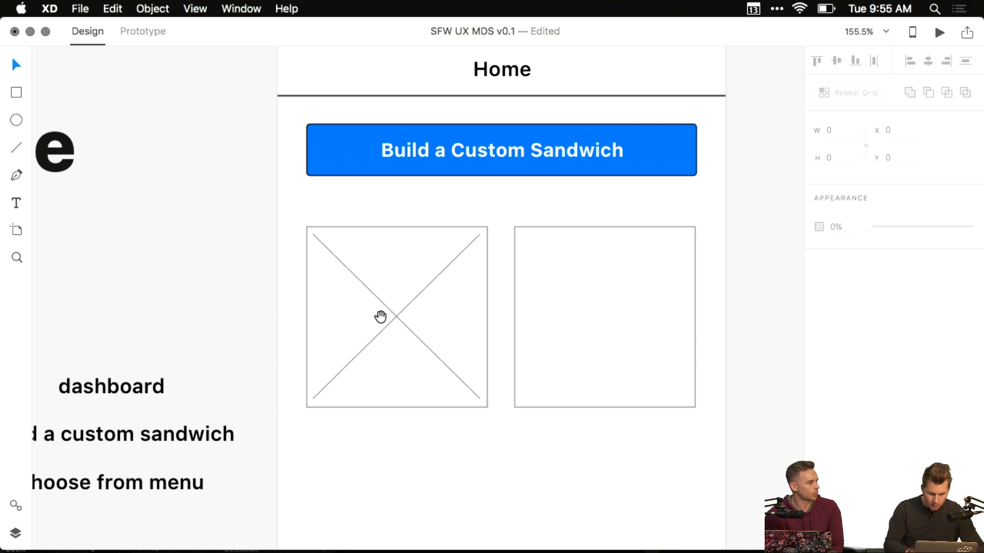
pyautogui.scroll(2, 249, 271)
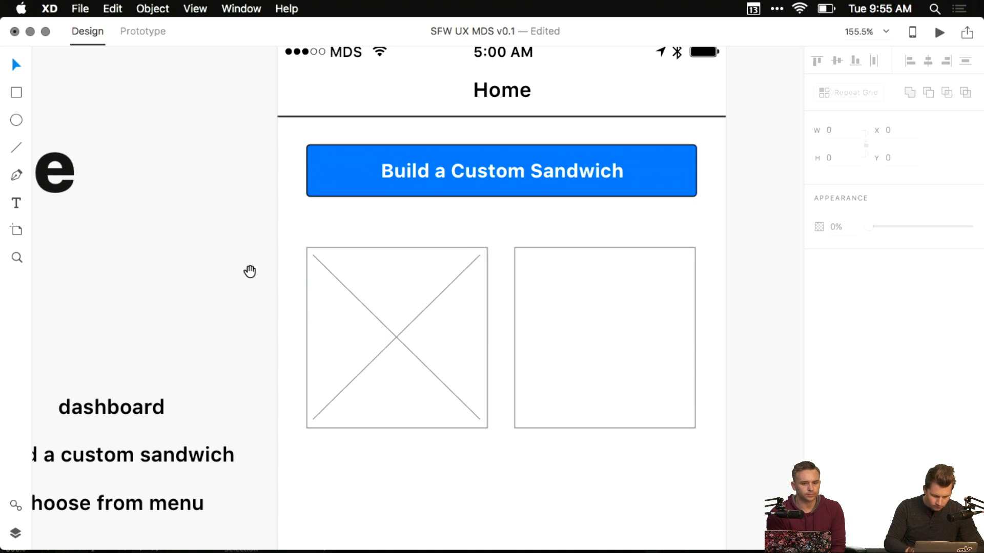
pyautogui.hscroll(4, 249, 274)
pyautogui.click(322, 320)
pyautogui.doubleClick(321, 320)
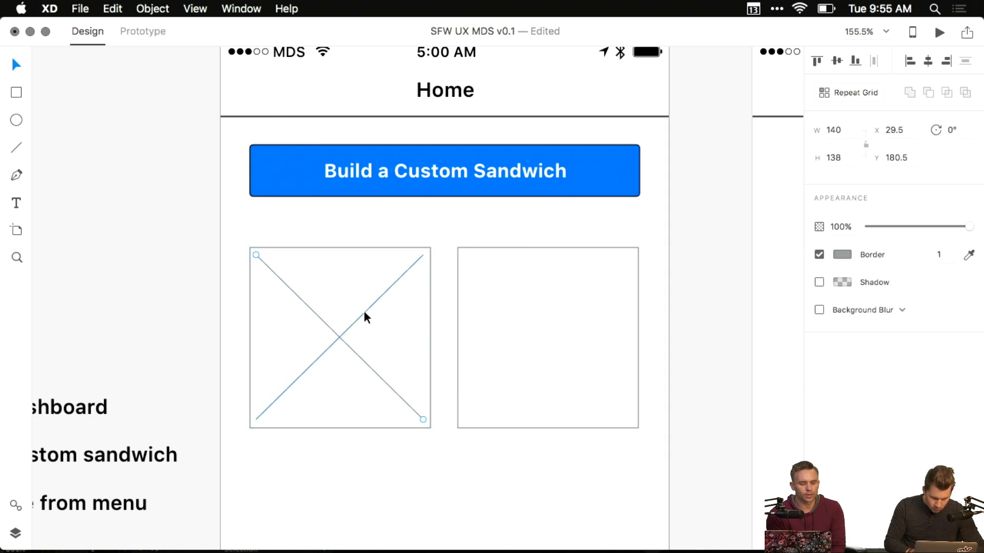
pyautogui.press('Escape')
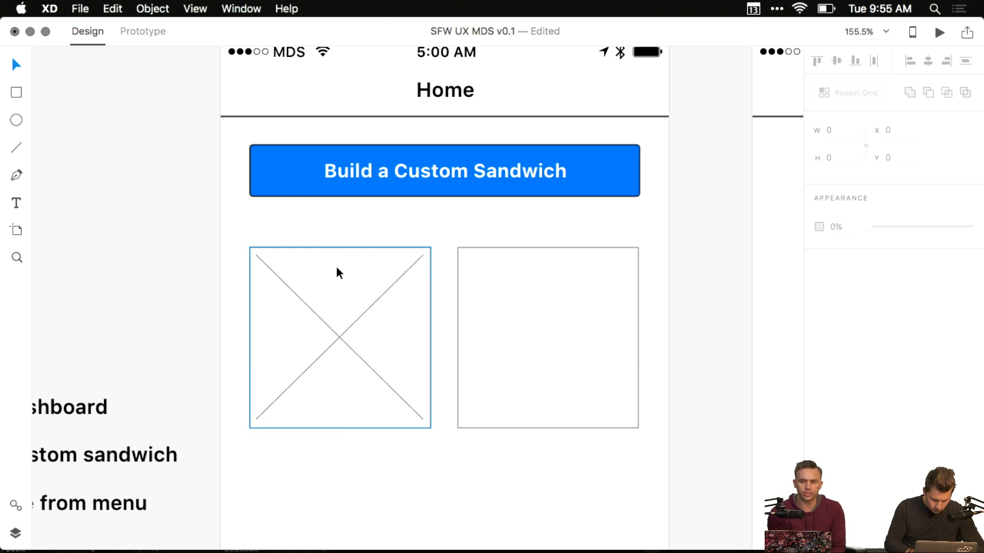
# - Group the first square with its two diagonal lines and delete the empty square beside it
pyautogui.moveTo(208, 290); pyautogui.dragTo(374, 364)
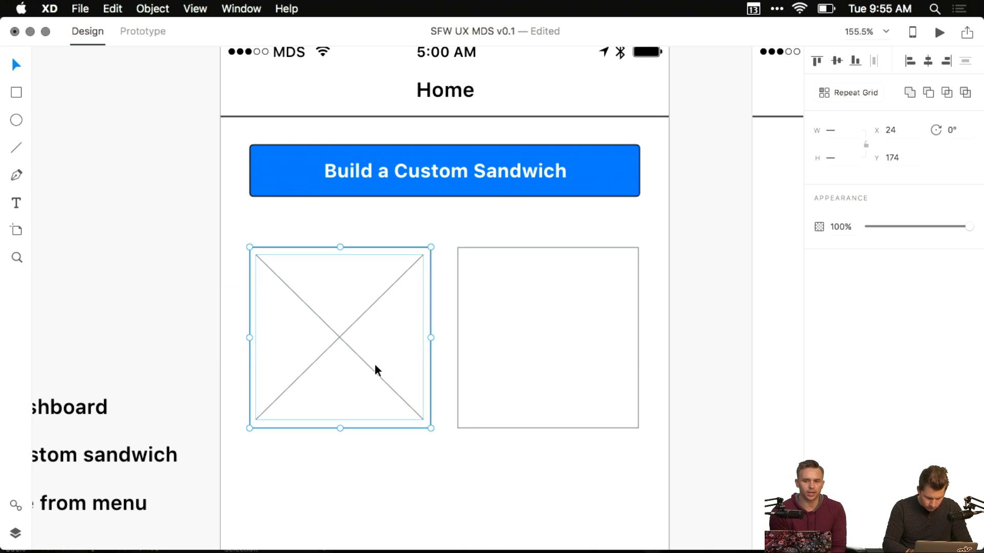
pyautogui.press('Escape')
pyautogui.scroll(-2, 277, 330)
pyautogui.hscroll(1, 276, 330)
pyautogui.click(527, 321)
pyautogui.press('Delete')
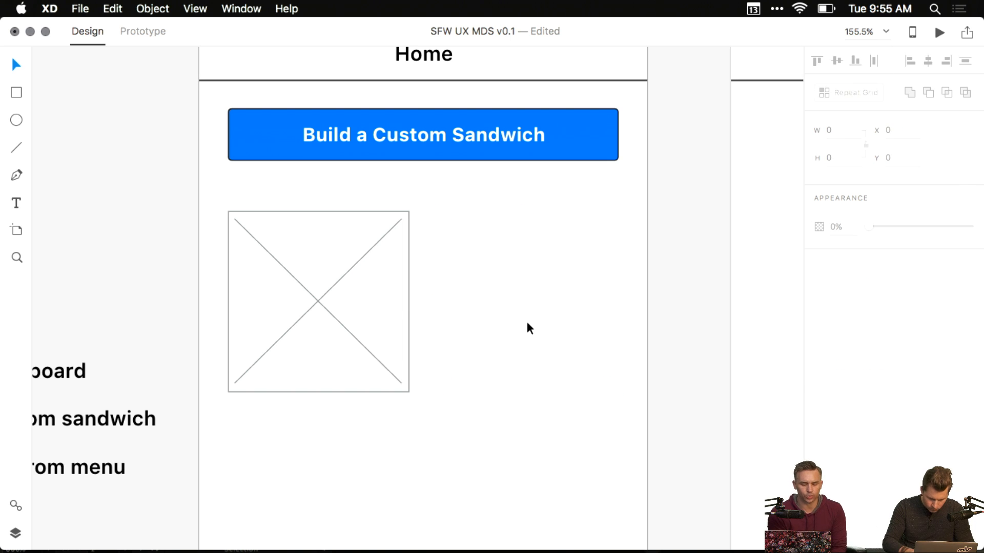
# - Try placing a copy of the crossed placeholder beside the original at X 199, Y 174
pyautogui.click(397, 290)
pyautogui.moveTo(362, 292); pyautogui.dragTo(562, 301)
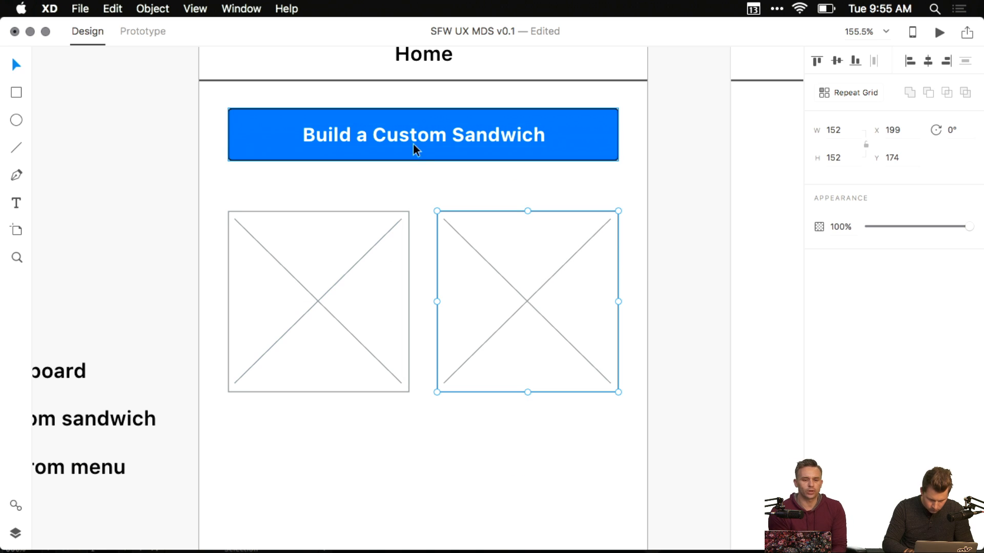
pyautogui.click(444, 194)
pyautogui.scroll(-3, 443, 194)
pyautogui.moveTo(391, 281); pyautogui.dragTo(536, 288)
pyautogui.scroll(3, 519, 258)
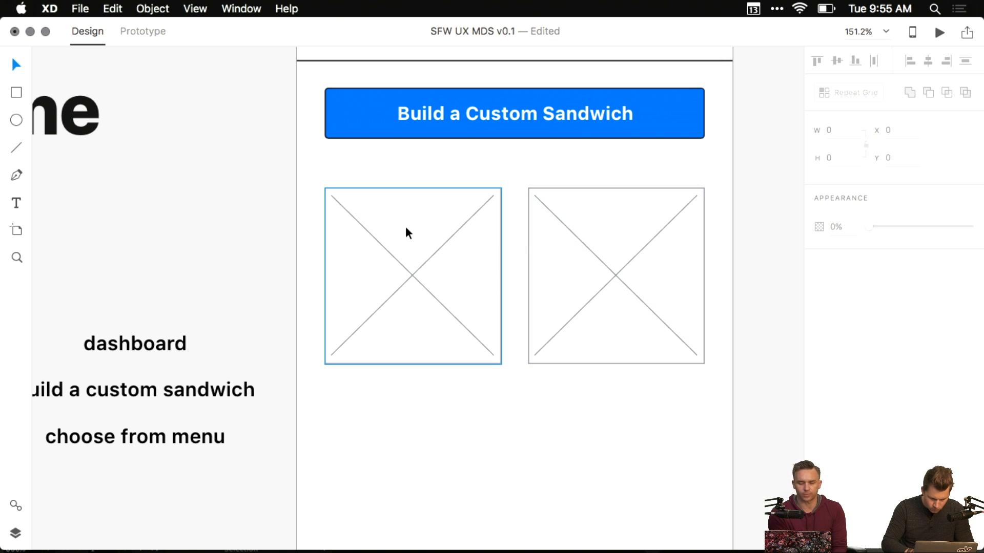
pyautogui.press('r')
pyautogui.click(567, 249)
pyautogui.press('Delete')
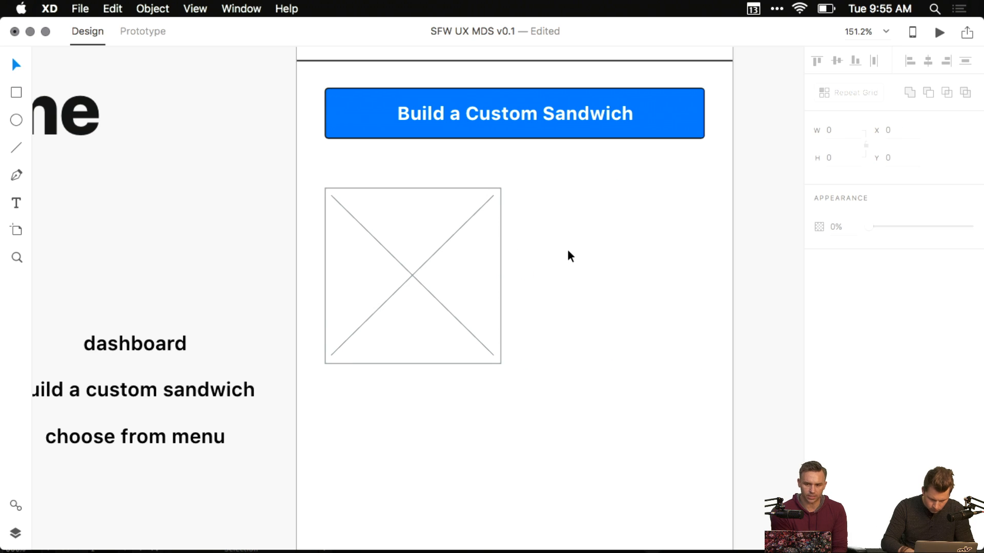
# - Draw a card rectangle about 196 wide and 253 high around the crossed placeholder and send it to the back
pyautogui.press('r')
pyautogui.moveTo(309, 173)
pyautogui.mouseDown()
pyautogui.moveTo(472, 382)
pyautogui.moveTo(538, 437)
pyautogui.moveTo(536, 466)
pyautogui.mouseUp()
pyautogui.press('super+shift+bracketleft')
pyautogui.press('v')
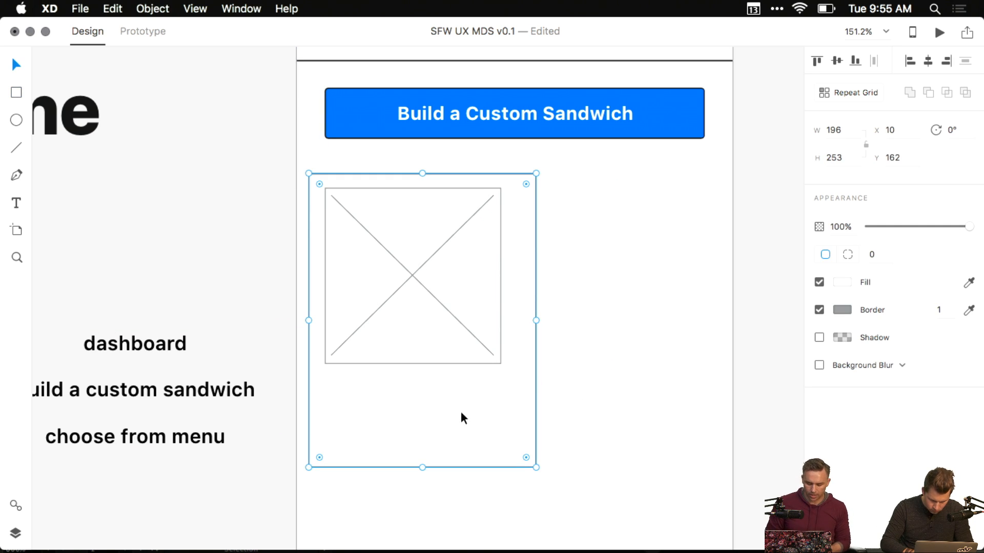
# - Set the fill color of the square inside the placeholder group to #F4F4F4
pyautogui.click(491, 314)
pyautogui.click(843, 282)
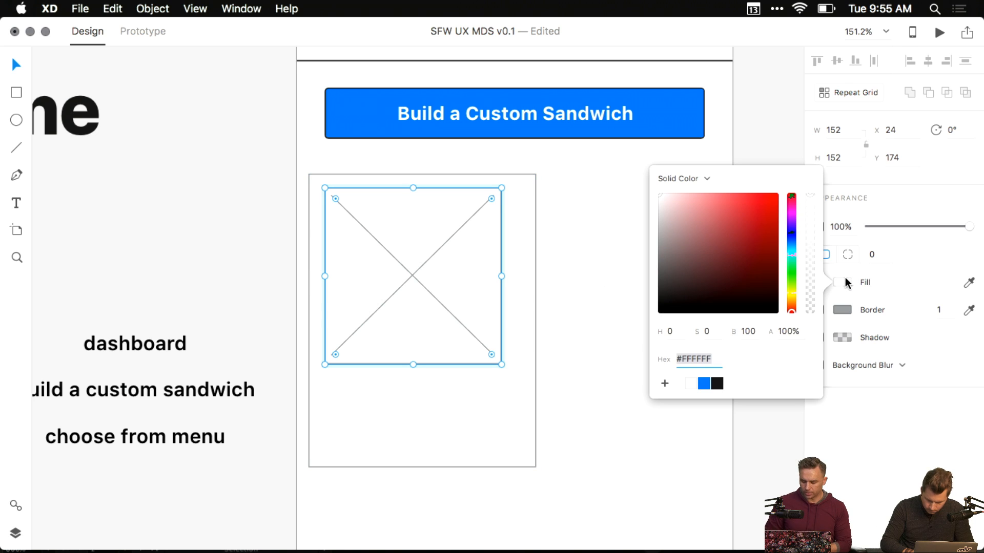
pyautogui.write('eee')
pyautogui.press('Return')
pyautogui.write('f4')
pyautogui.press('Return')
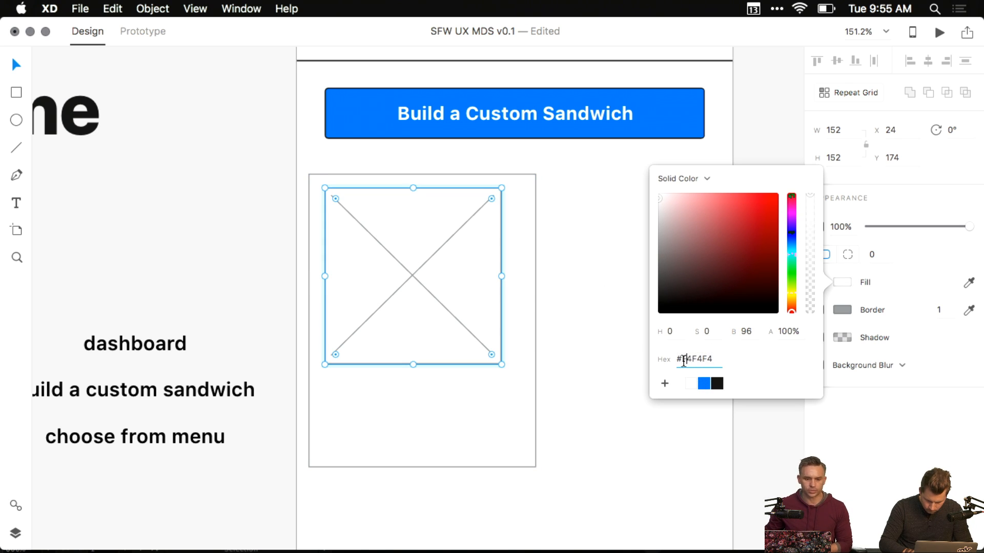
pyautogui.click(194, 270)
# - Open the recently used document analog portal UX MDS v0.4
pyautogui.click(81, 8)
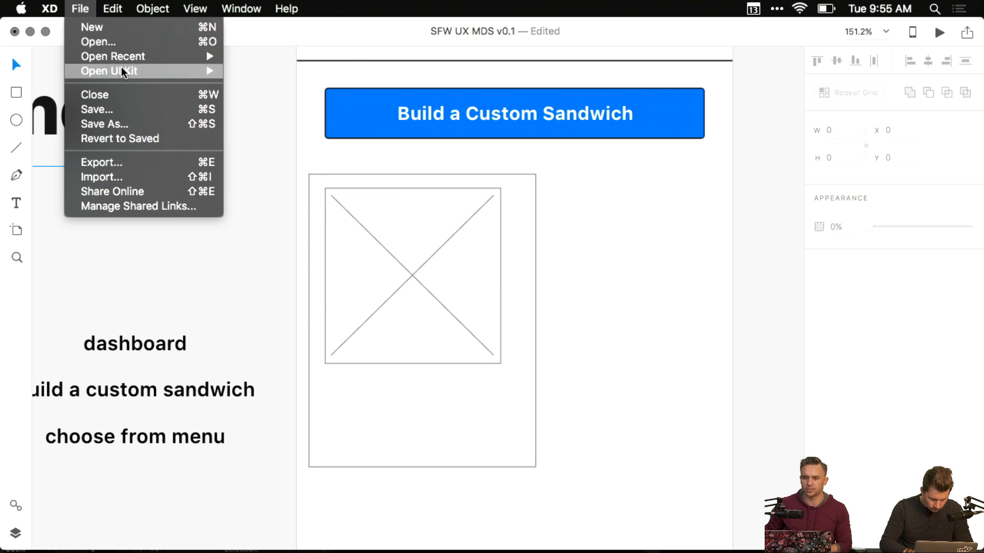
pyautogui.moveTo(169, 58)
pyautogui.click(266, 60)
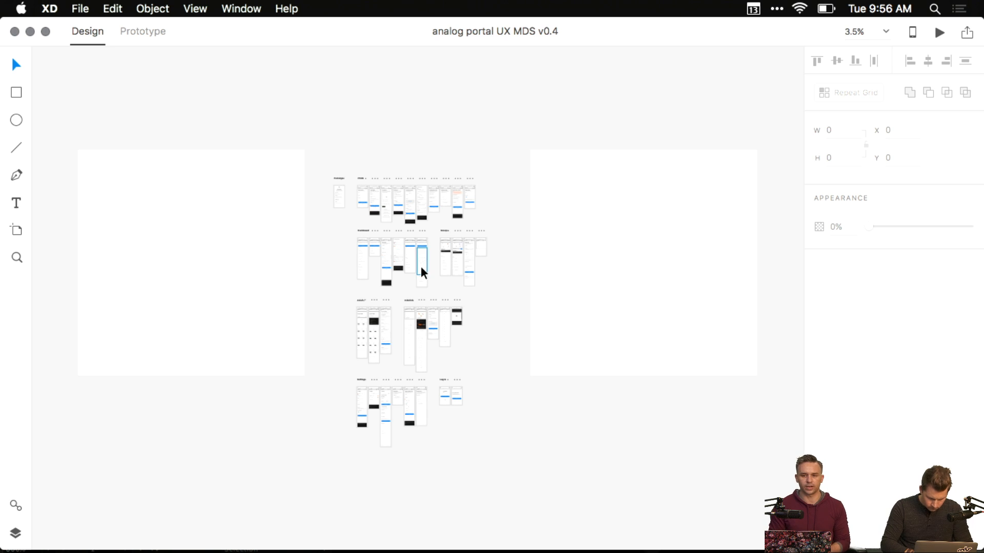
# - Examine how the camera cards in the asset – 1 artboard's repeat grid are built, including their image placeholders and card outlines
pyautogui.scroll(5, 420, 266)
pyautogui.scroll(-5, 245, 419)
pyautogui.scroll(5, 245, 419)
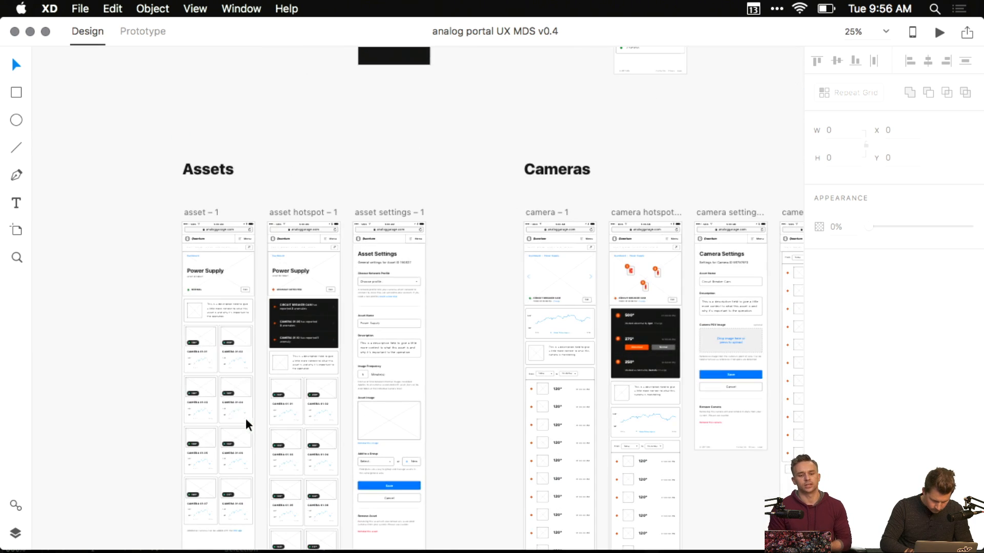
pyautogui.click(222, 332)
pyautogui.click(205, 330)
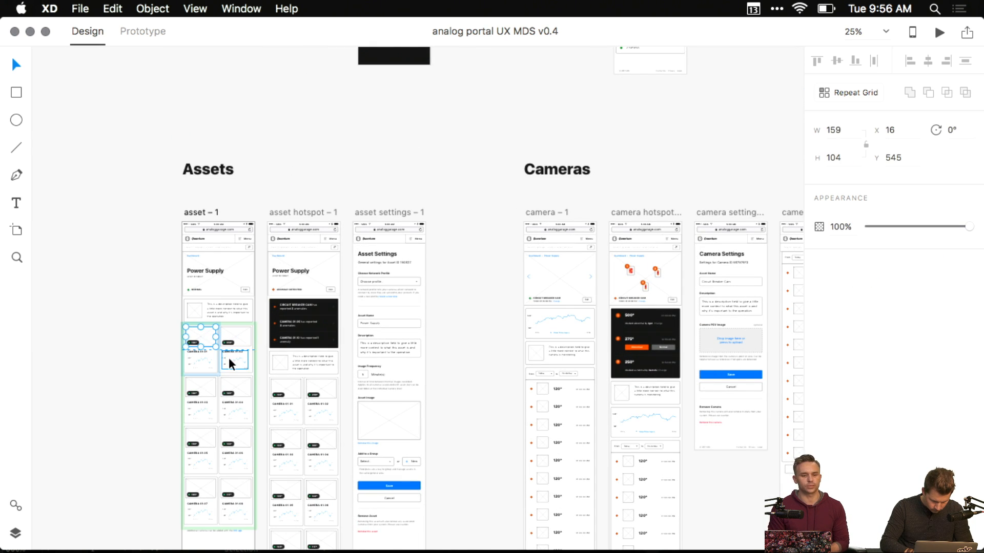
pyautogui.doubleClick(228, 358)
pyautogui.scroll(5, 222, 343)
pyautogui.click(223, 311)
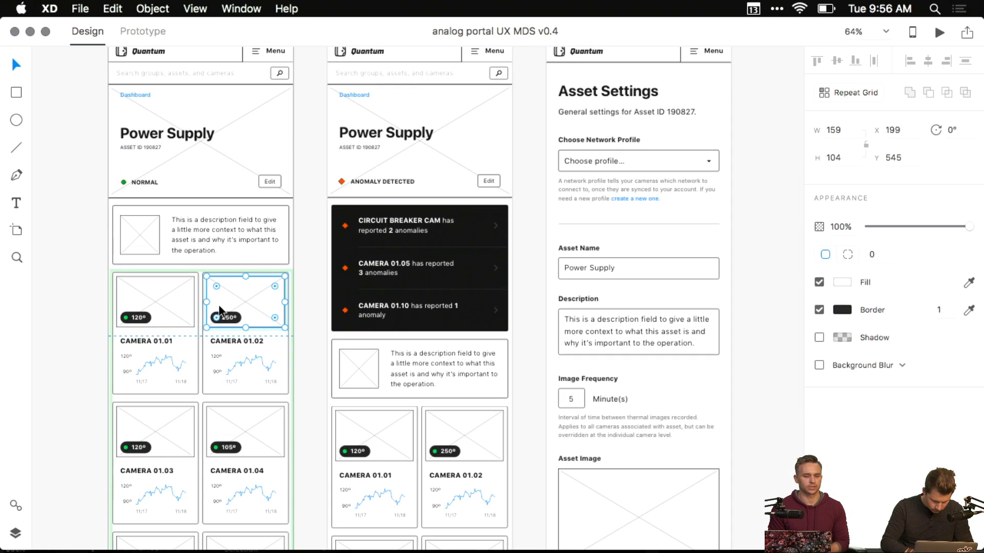
pyautogui.click(190, 315)
pyautogui.click(193, 351)
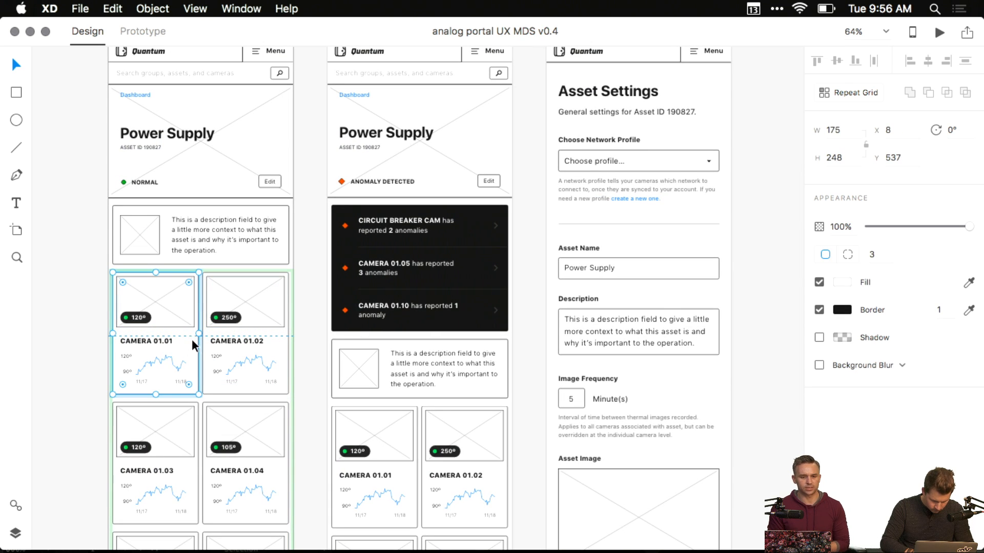
pyautogui.press('Escape')
pyautogui.click(204, 221)
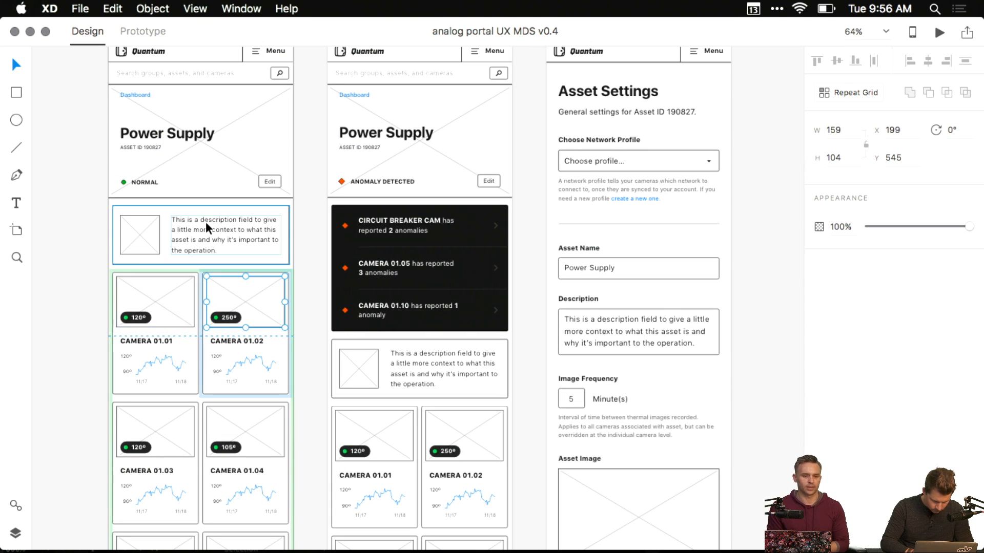
# - Try to copy the outline rectangle of the CAMERA 01.02 card out of the repeat grid
pyautogui.keyDown('super'); pyautogui.click(137, 317); pyautogui.keyUp('super')
pyautogui.keyDown('super'); pyautogui.click(223, 298); pyautogui.keyUp('super')
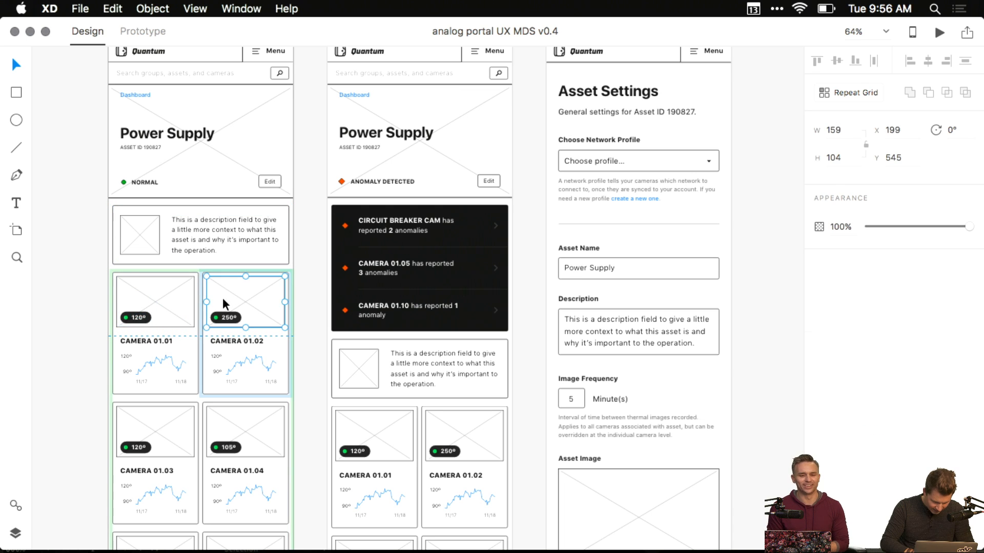
pyautogui.keyDown('super'); pyautogui.click(208, 347); pyautogui.keyUp('super')
pyautogui.press('super+c')
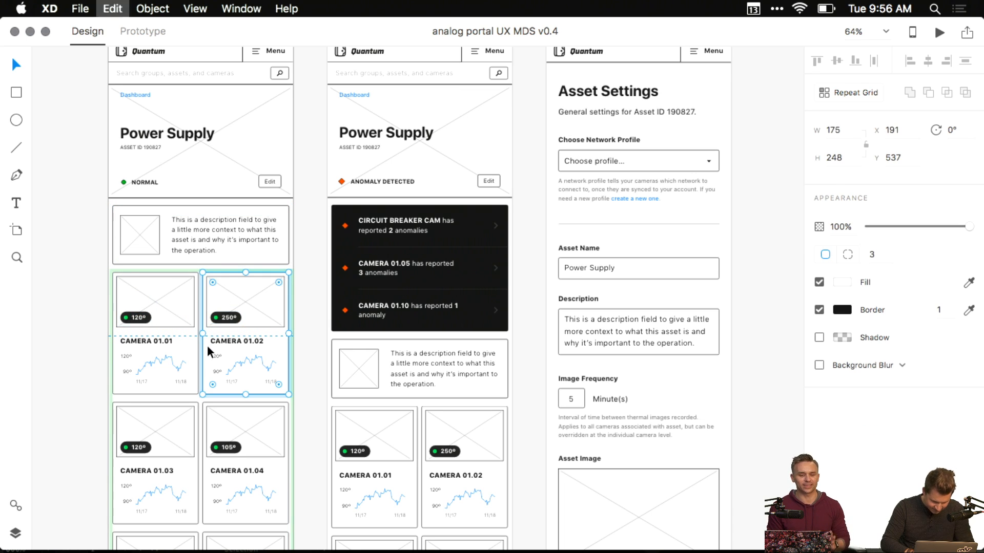
pyautogui.click(296, 346)
pyautogui.press('super+v')
pyautogui.press('super+z')
# - Cut the whole camera card repeat grid from the artboard and close analog portal UX MDS v0.4 without saving
pyautogui.click(274, 299)
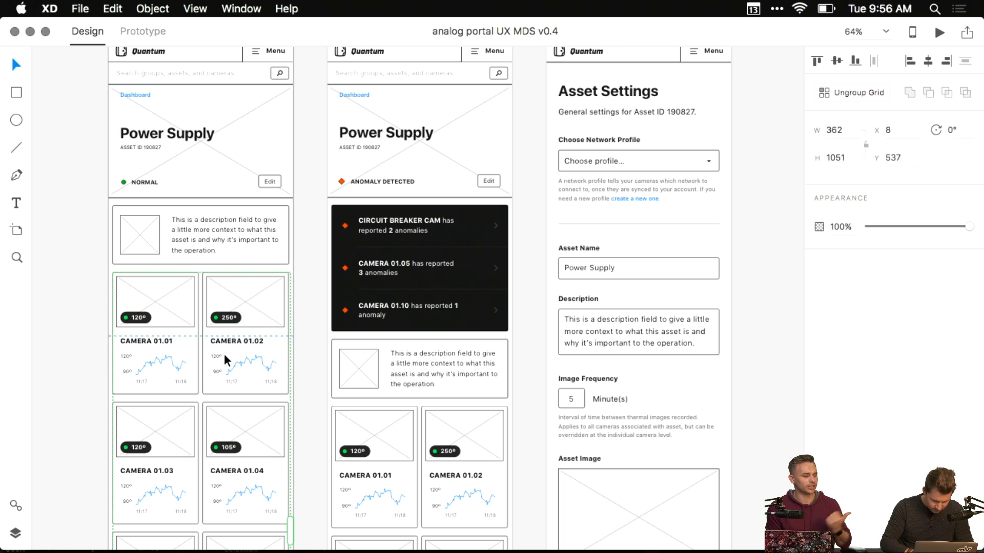
pyautogui.keyDown('super'); pyautogui.click(165, 306); pyautogui.keyUp('super')
pyautogui.moveTo(318, 282); pyautogui.dragTo(226, 366)
pyautogui.click(209, 334)
pyautogui.scroll(5, 209, 334)
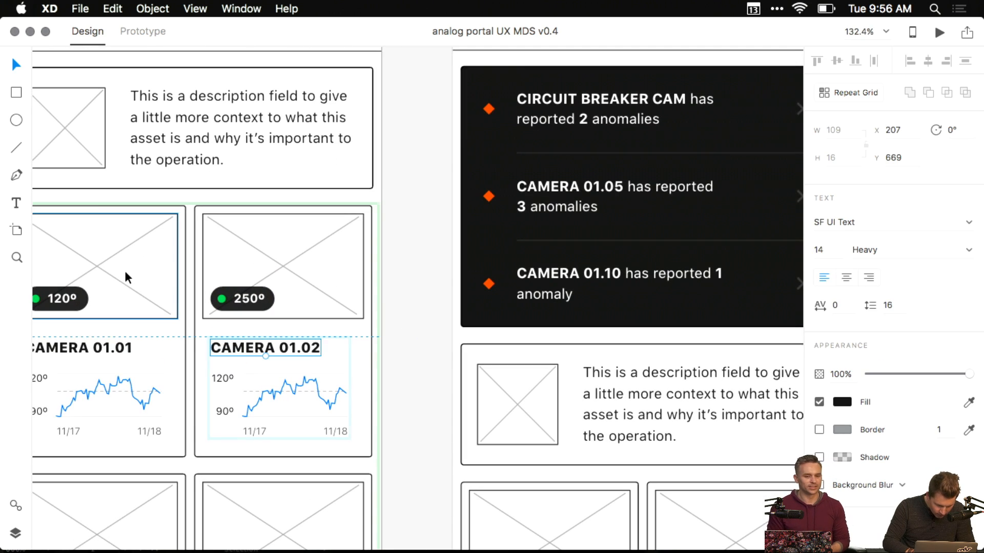
pyautogui.click(146, 279)
pyautogui.press('Escape')
pyautogui.press('Delete')
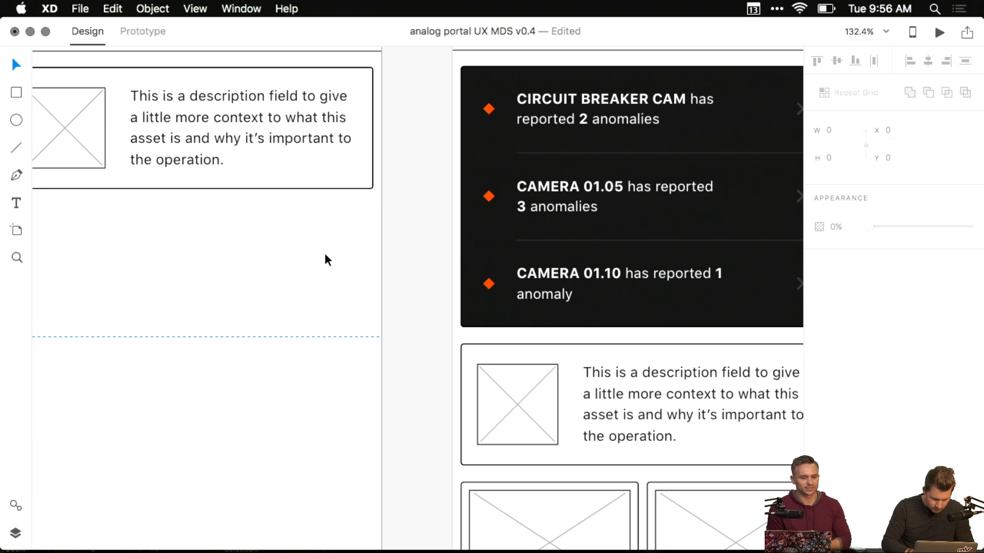
pyautogui.press('super+w')
pyautogui.click(437, 125)
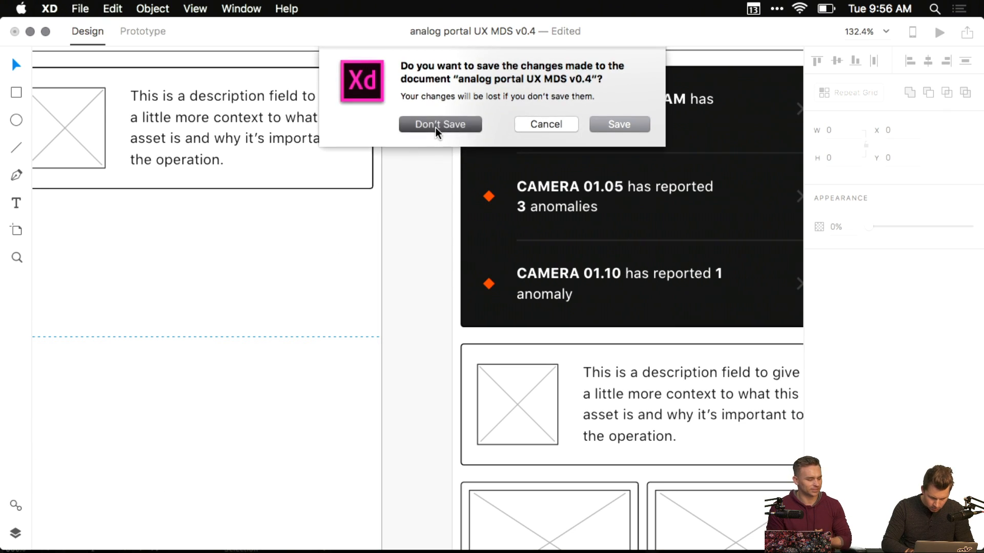
# - Paste the camera card repeat grid into SFW UX MDS v0.1 and move it onto the empty canvas beside the Home - First Time heading
pyautogui.scroll(-9, 536, 318)
pyautogui.click(549, 448)
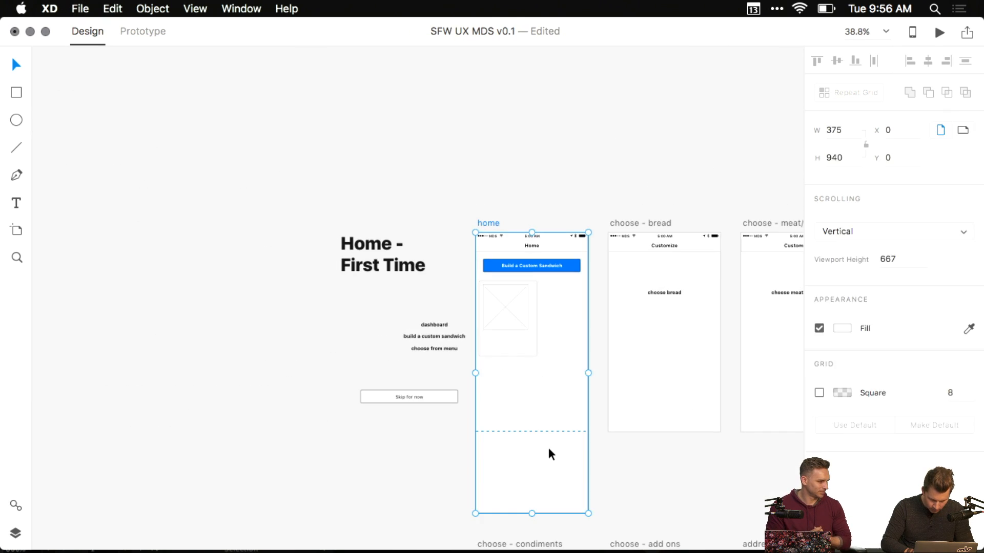
pyautogui.press('super+v')
pyautogui.moveTo(513, 452); pyautogui.dragTo(160, 364)
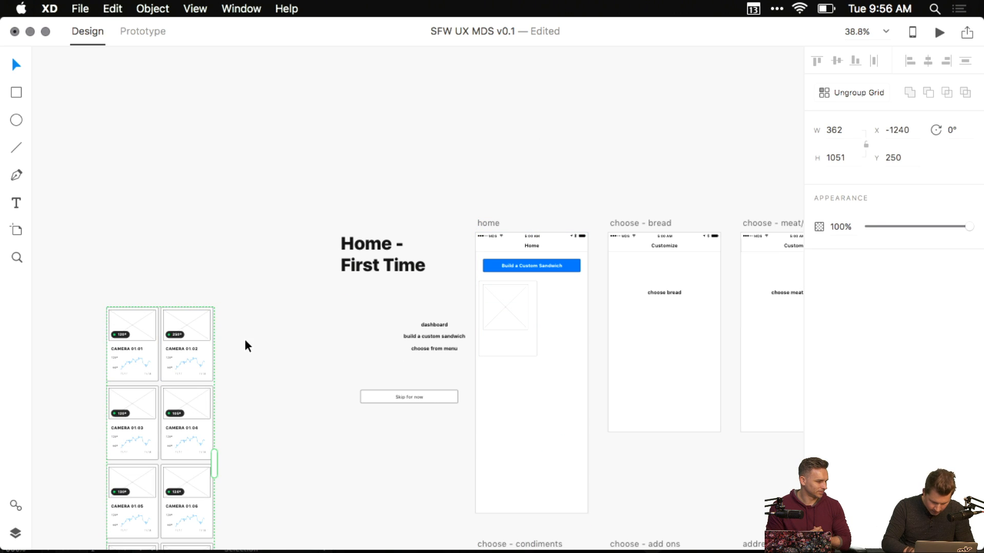
# - Reduce the repeat grid to one column, ungroup it, and delete every card except CAMERA 01.01
pyautogui.moveTo(258, 328); pyautogui.dragTo(228, 270)
pyautogui.click(320, 212)
pyautogui.click(326, 189)
pyautogui.press('Delete')
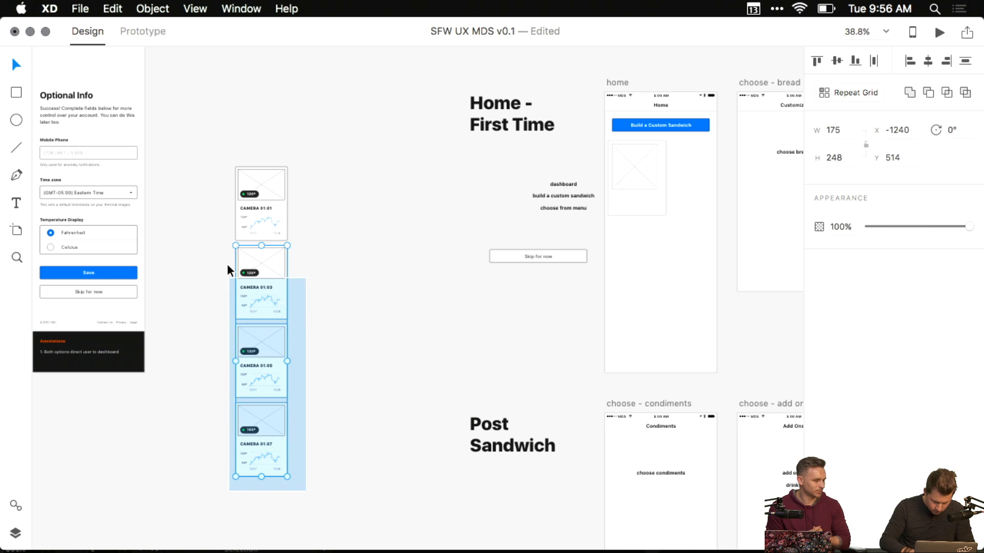
pyautogui.press('Delete')
# - Remove the blue chart line and the 120º badge from the CAMERA 01.01 card
pyautogui.click(259, 221)
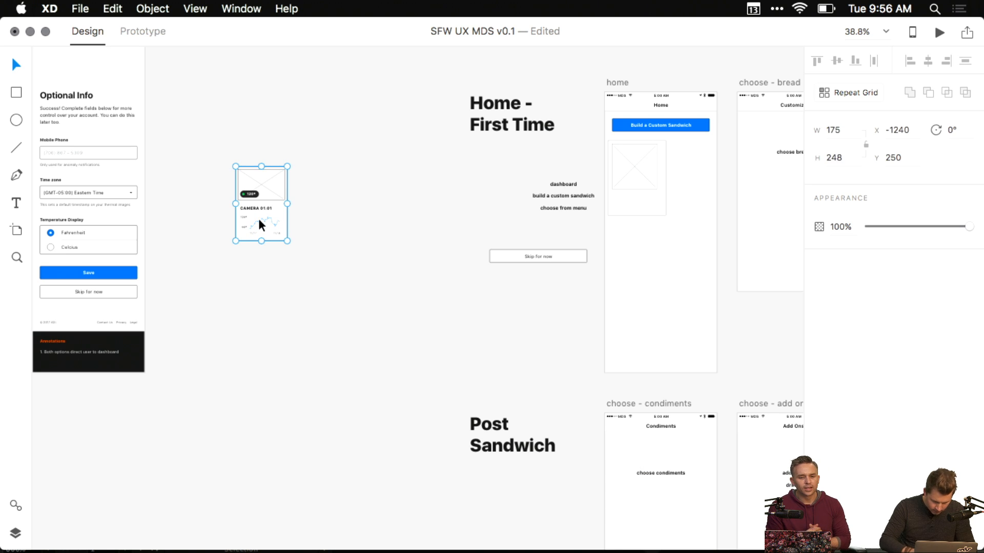
pyautogui.doubleClick(258, 220)
pyautogui.scroll(5, 258, 218)
pyautogui.click(248, 184)
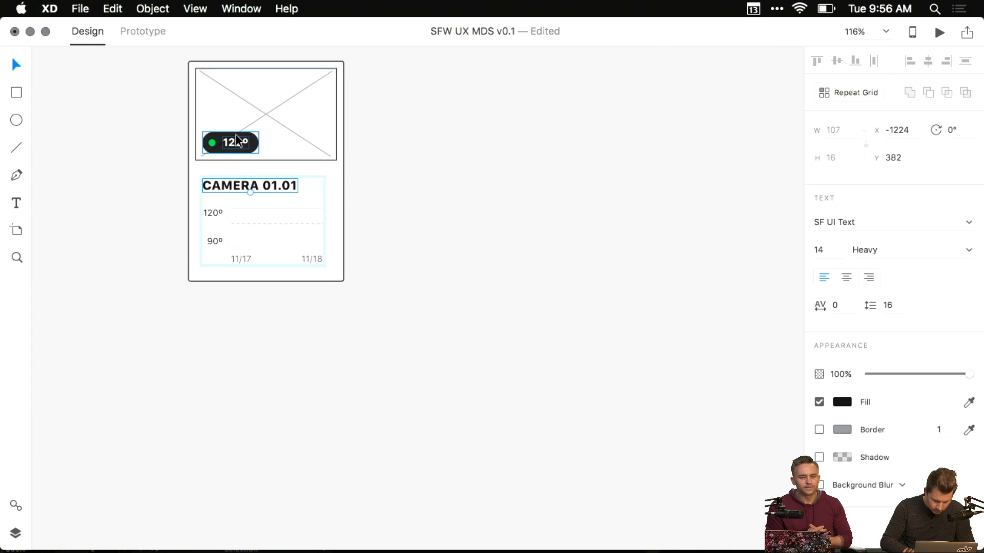
pyautogui.click(235, 137)
pyautogui.press('Delete')
# - Move the stripped CAMERA 01.01 card across the canvas to about X -865, Y 347, nearer the home artboard
pyautogui.moveTo(239, 204); pyautogui.dragTo(441, 398)
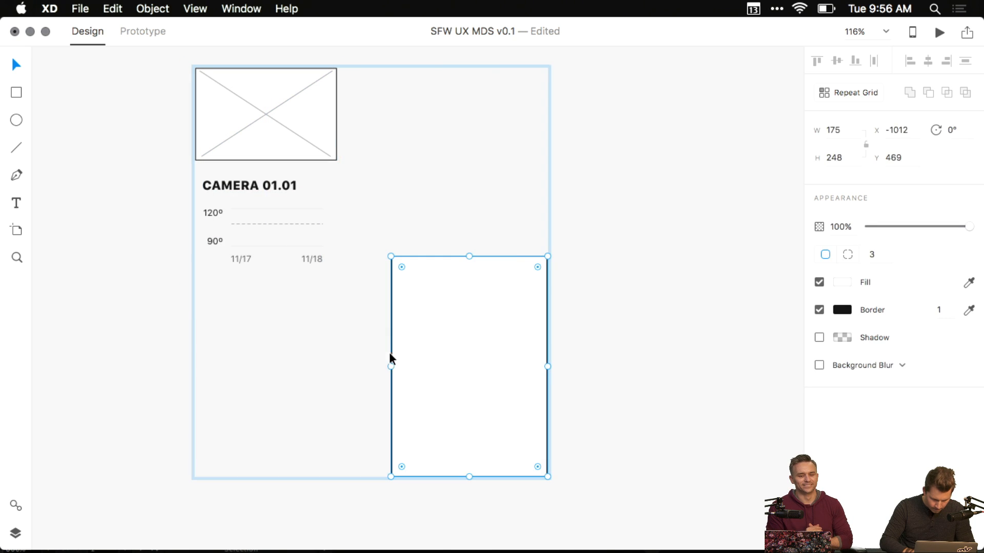
pyautogui.press('super+z')
pyautogui.click(443, 143)
pyautogui.moveTo(270, 104); pyautogui.dragTo(604, 190)
pyautogui.moveTo(604, 191); pyautogui.dragTo(252, 194)
pyautogui.scroll(-3, 256, 225)
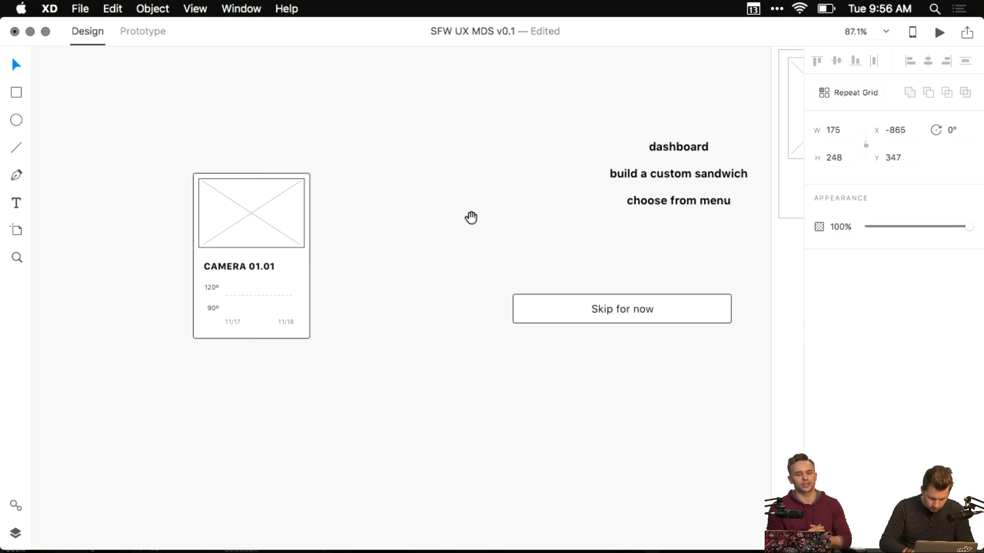
pyautogui.scroll(-3, 293, 255)
pyautogui.moveTo(369, 243); pyautogui.dragTo(215, 269)
pyautogui.click(225, 266)
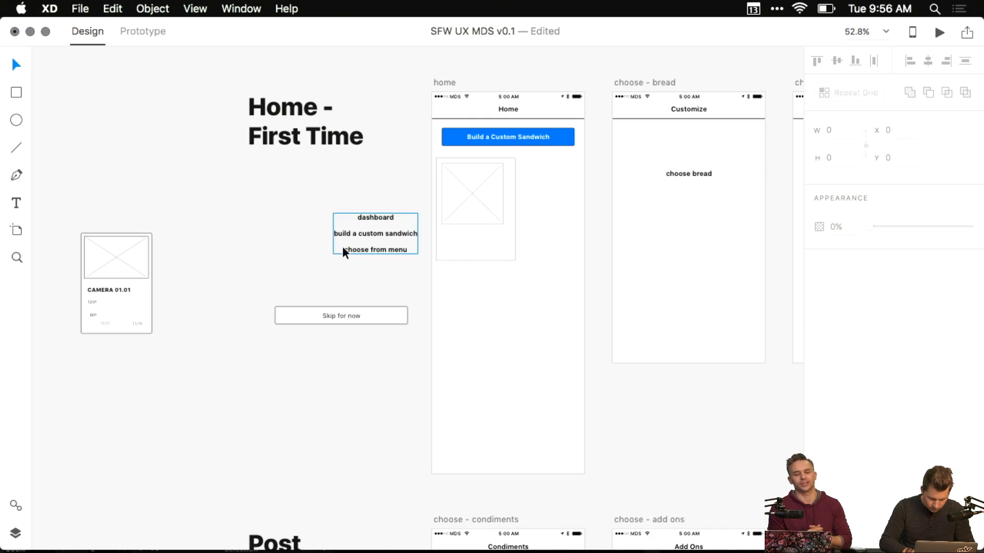
# - Move the old crossed placeholder together with its card rectangle off the home artboard onto the empty canvas
pyautogui.moveTo(469, 199); pyautogui.dragTo(202, 215)
pyautogui.press('super+z')
pyautogui.keyDown('shift'); pyautogui.click(460, 245); pyautogui.keyUp('shift')
pyautogui.moveTo(460, 244); pyautogui.dragTo(114, 188)
# - Move the CAMERA 01.01 card onto the home artboard below the custom sandwich button, at about X 13, Y 185
pyautogui.click(121, 257)
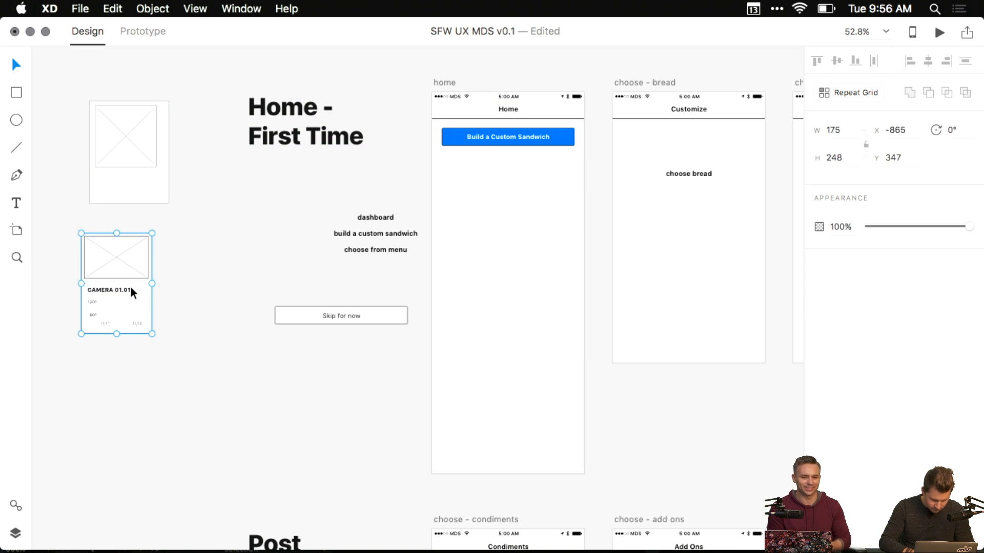
pyautogui.moveTo(129, 292); pyautogui.dragTo(474, 218)
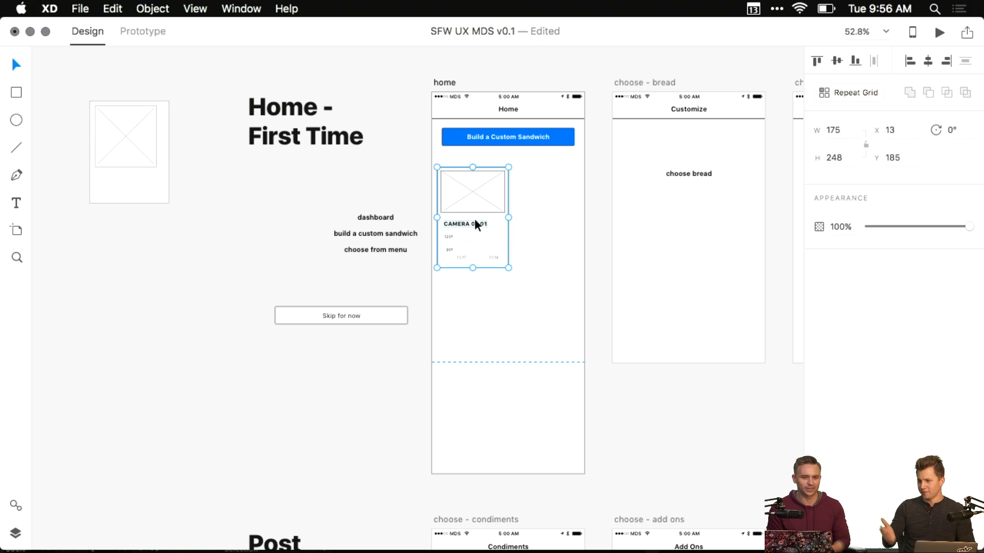
pyautogui.scroll(5, 474, 218)
pyautogui.moveTo(631, 234); pyautogui.dragTo(593, 278)
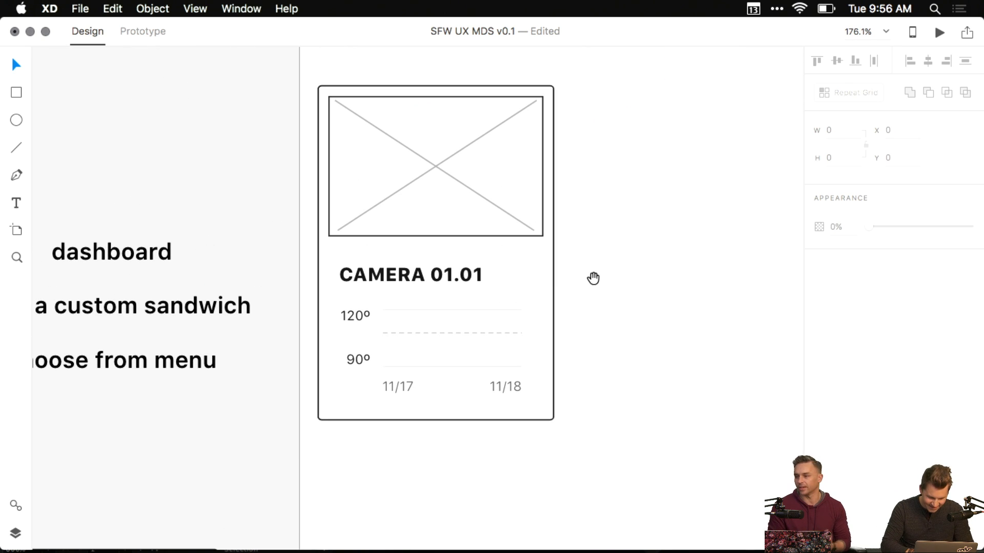
pyautogui.scroll(5, 507, 308)
pyautogui.hscroll(4, 507, 308)
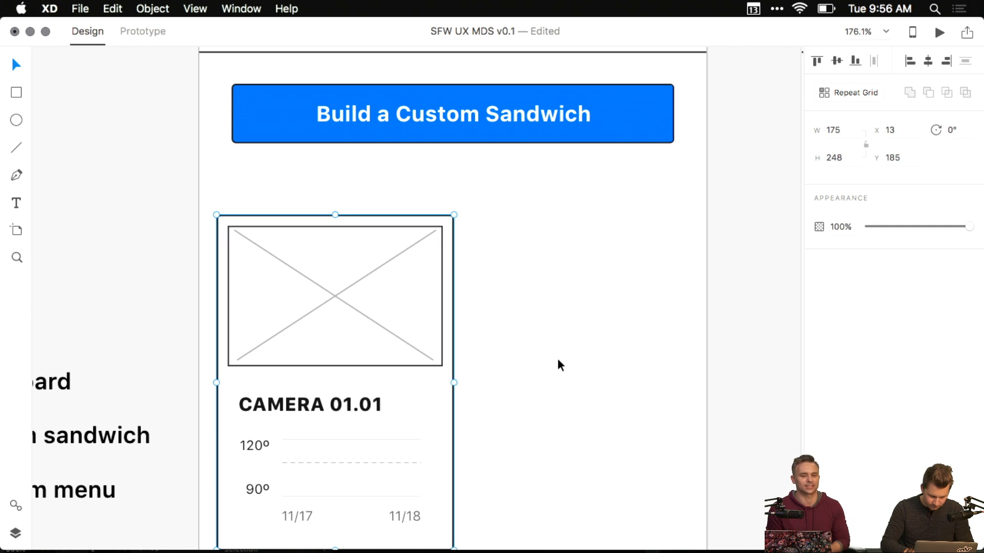
# - Set the height of the card's image placeholder rectangle to 159 so that it becomes square
pyautogui.doubleClick(407, 349)
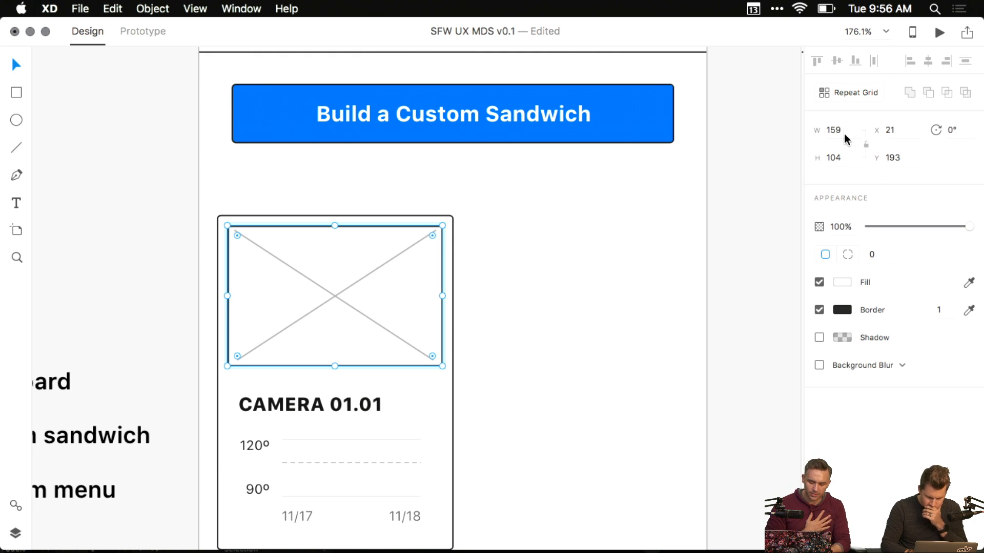
pyautogui.click(839, 163)
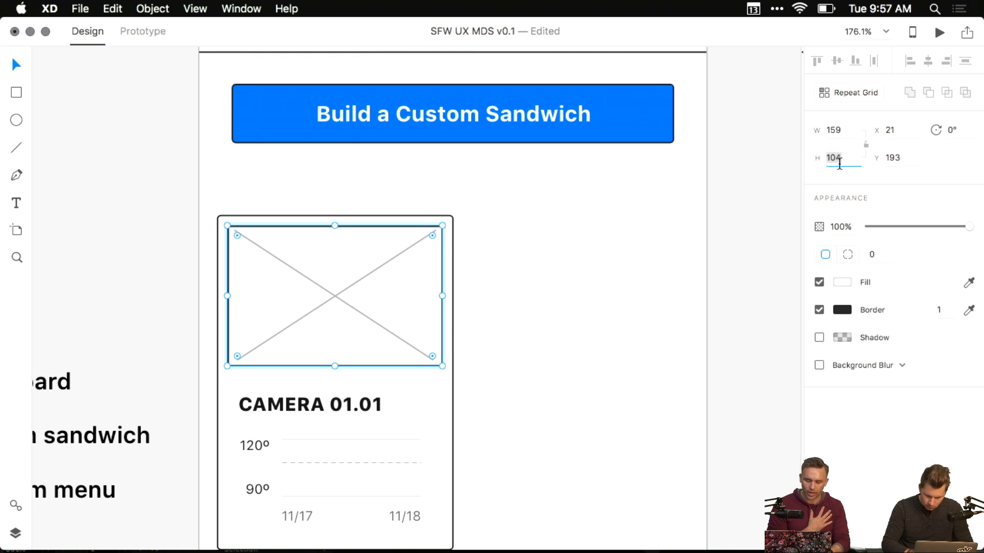
pyautogui.write('160')
pyautogui.press('Return')
pyautogui.click(610, 309)
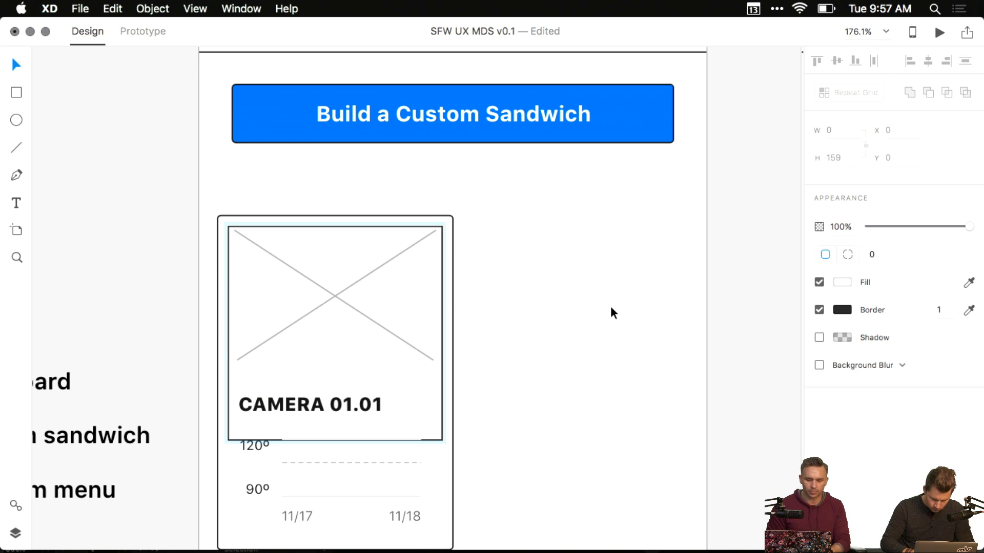
# - Stretch both diagonal lines to fill the square image placeholder and move the CAMERA 01.01 title below it
pyautogui.scroll(-3, 543, 287)
pyautogui.click(386, 220)
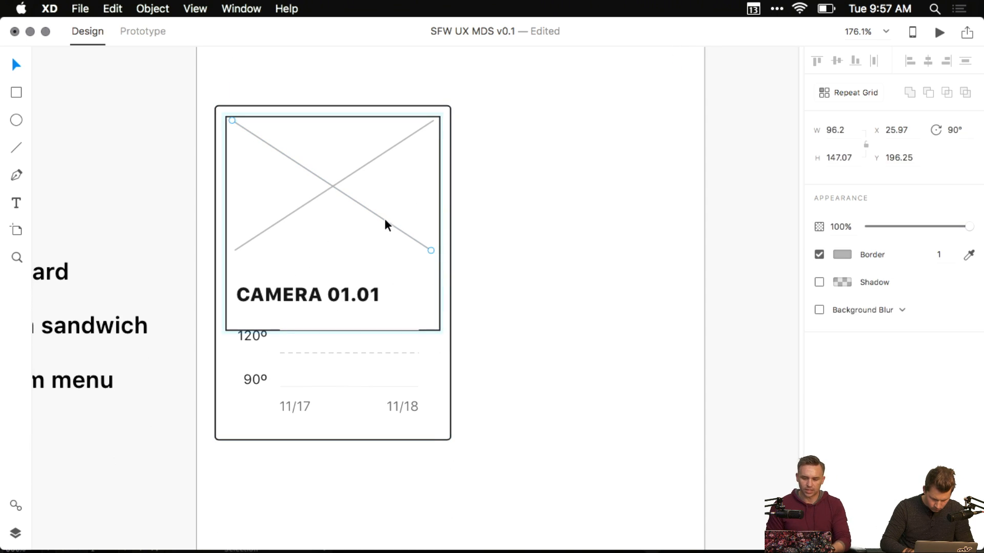
pyautogui.keyDown('shift'); pyautogui.click(277, 226); pyautogui.keyUp('shift')
pyautogui.moveTo(332, 251); pyautogui.dragTo(344, 375)
# - Replace the card's title text with Sandwich
pyautogui.press('Return')
pyautogui.write('Sandwh')
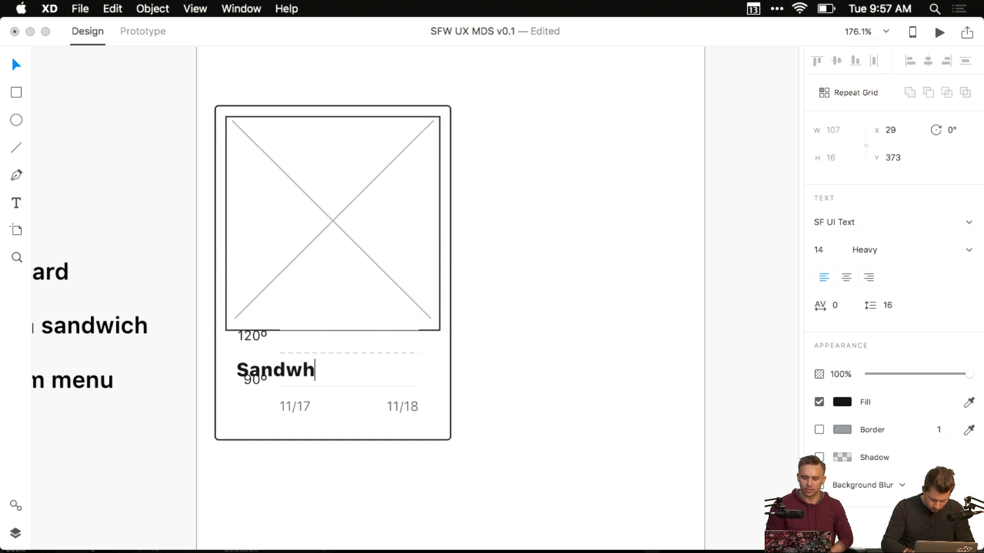
pyautogui.press('BackSpace')
pyautogui.write('ich')
pyautogui.press('Escape')
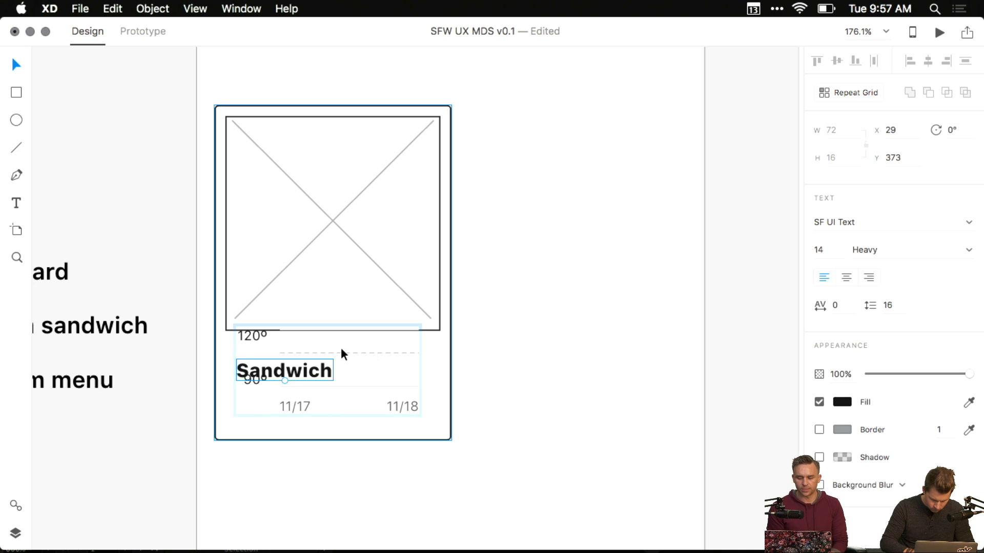
# - Delete the remaining chart lines and labels, and place the Sandwich title below the image at X 23, Y 362
pyautogui.click(251, 339)
pyautogui.press('Delete')
pyautogui.moveTo(292, 382); pyautogui.dragTo(276, 300)
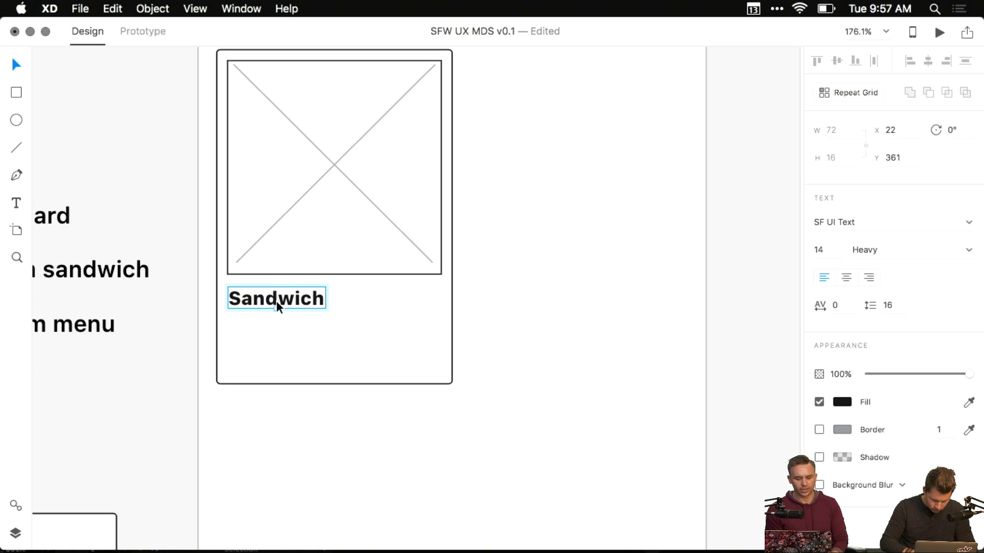
pyautogui.press('alt')
pyautogui.press('Down')
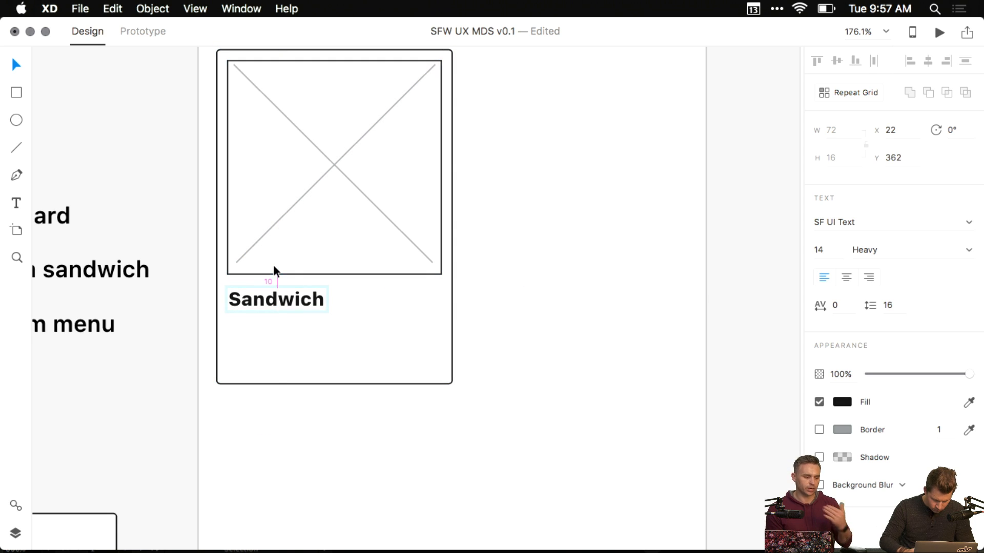
pyautogui.press('Right')
# - Extend the card's title text to read Sandwich Title
pyautogui.click(590, 319)
pyautogui.moveTo(615, 361); pyautogui.dragTo(621, 447)
pyautogui.scroll(-3, 620, 435)
pyautogui.scroll(-1, 621, 436)
pyautogui.doubleClick(407, 406)
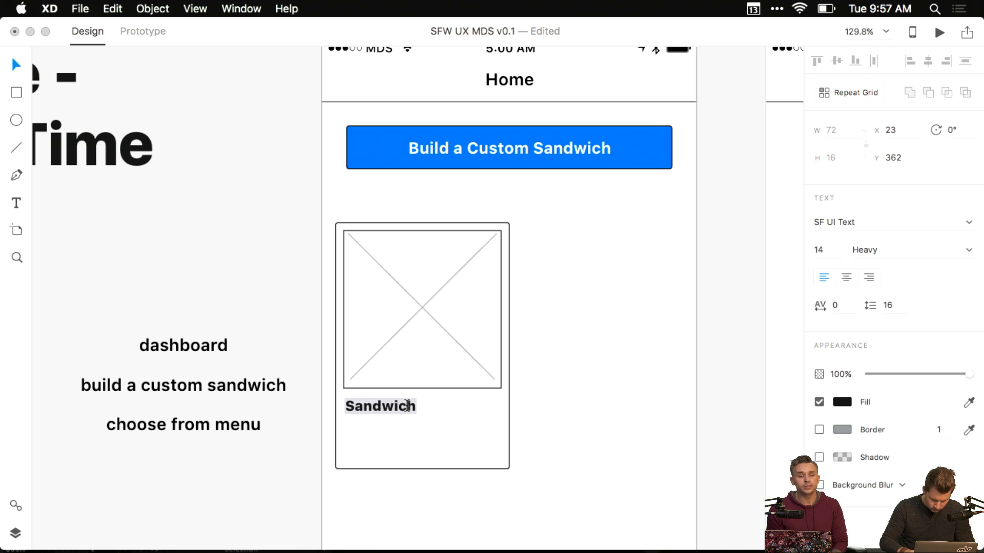
pyautogui.press('Right')
pyautogui.write('Title')
pyautogui.press('Escape')
# - Duplicate the sandwich title straight below itself at about Y 399 and change the copy's text to $9.99
pyautogui.moveTo(589, 408); pyautogui.dragTo(677, 287)
pyautogui.click(502, 394)
pyautogui.moveTo(505, 347); pyautogui.dragTo(356, 492)
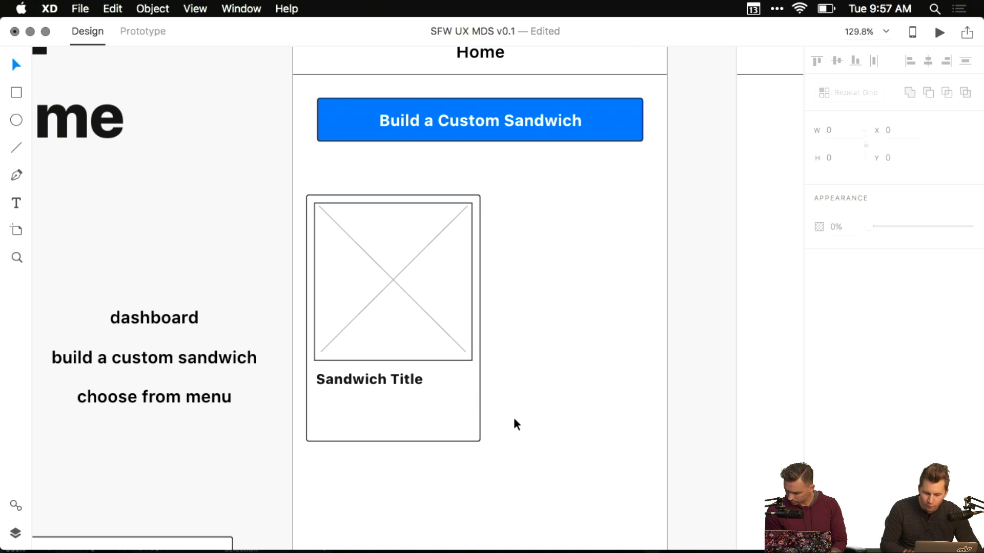
pyautogui.moveTo(513, 418); pyautogui.dragTo(451, 383)
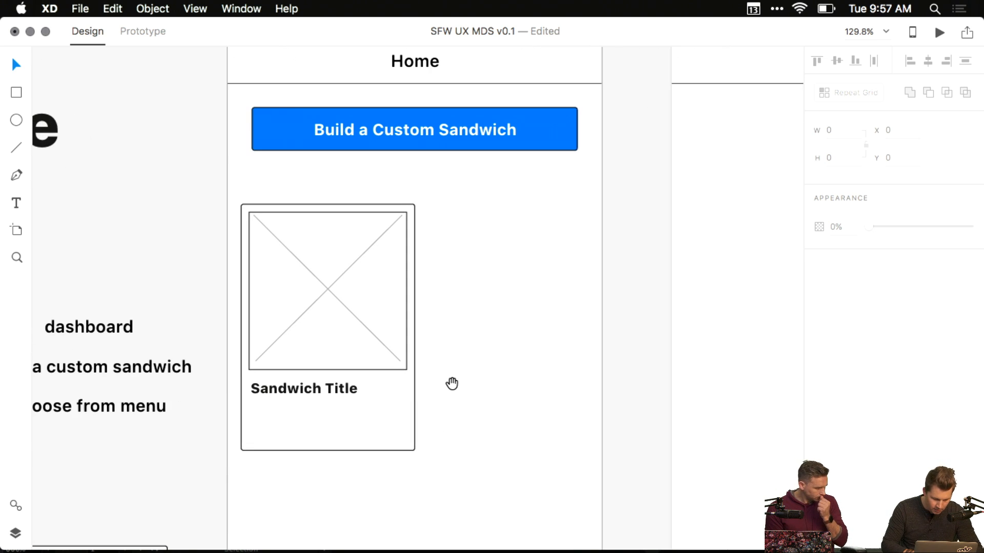
pyautogui.moveTo(338, 385); pyautogui.dragTo(341, 424)
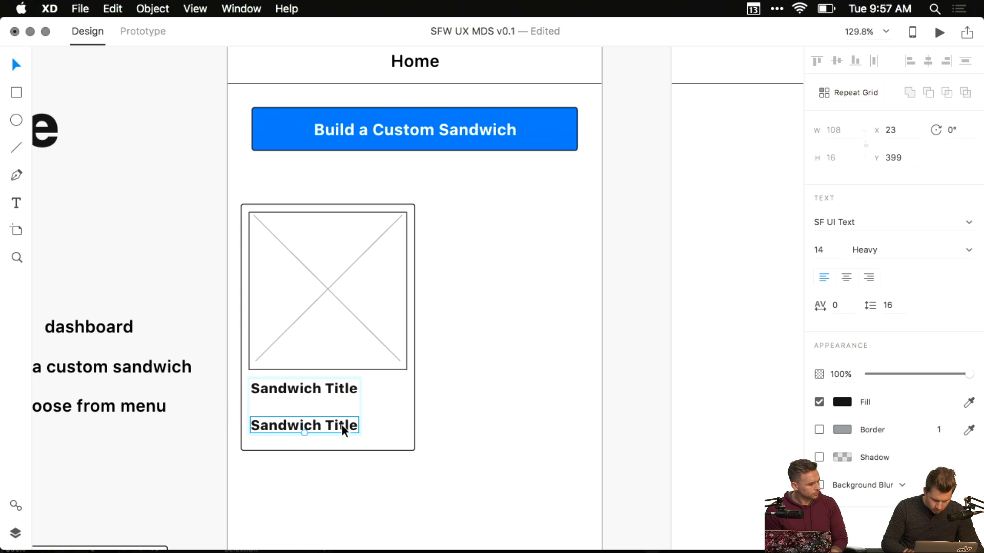
pyautogui.doubleClick(341, 424)
pyautogui.write('$')
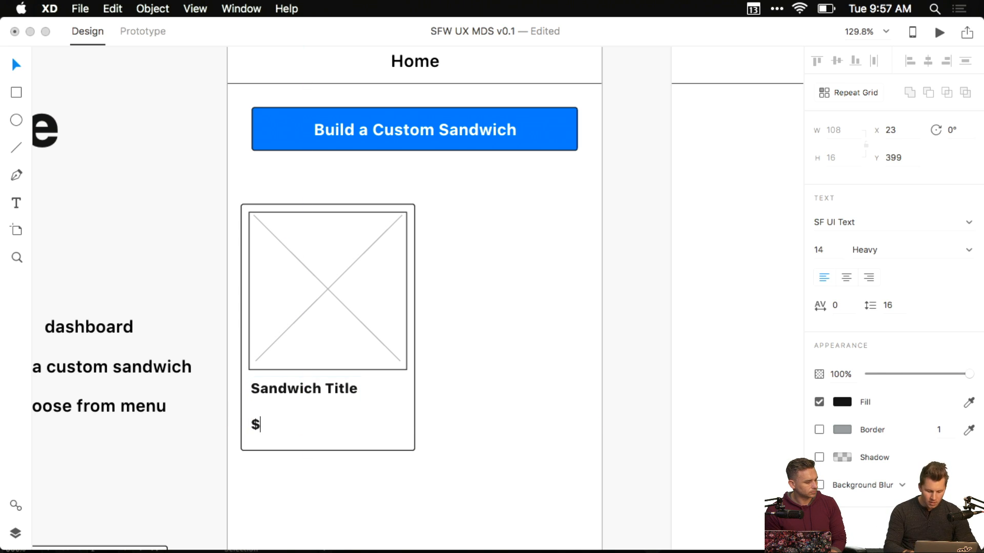
pyautogui.write('9.99')
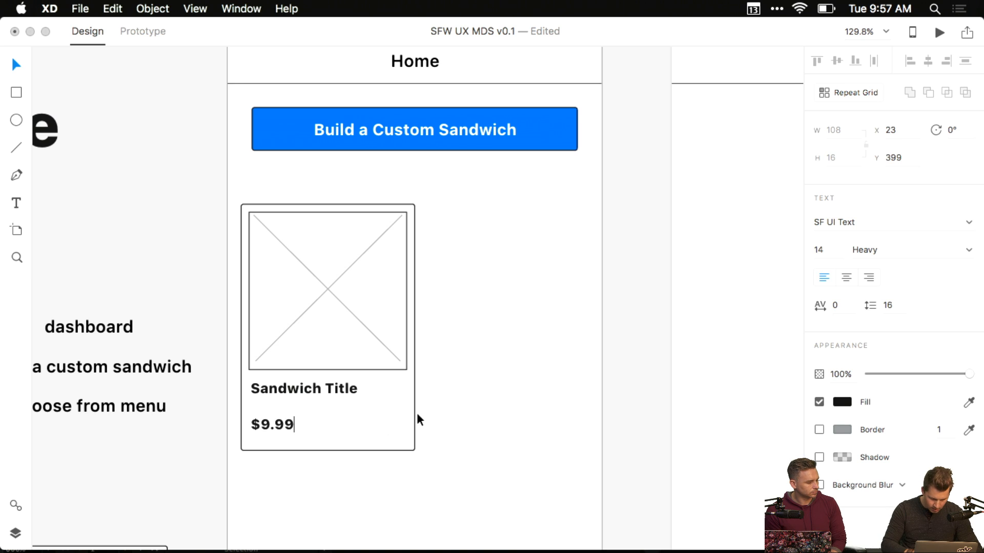
pyautogui.press('Escape')
pyautogui.click(517, 408)
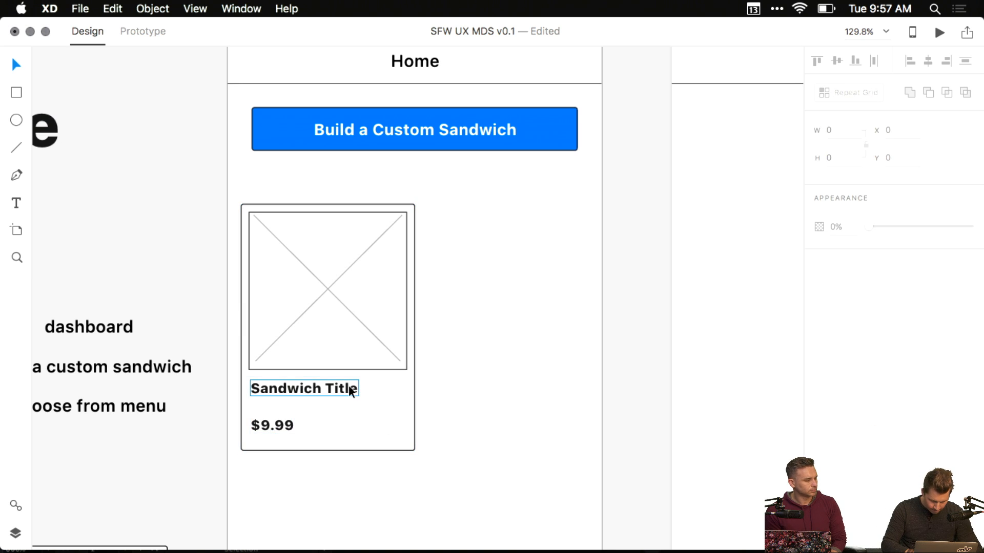
# - Set the font weight of the Sandwich Title text to Regular
pyautogui.click(350, 389)
pyautogui.click(967, 251)
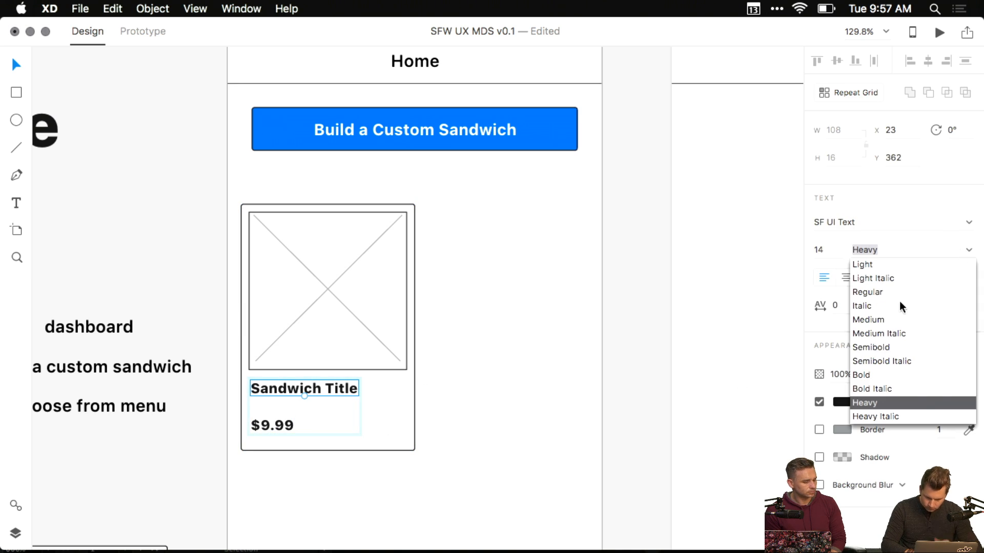
pyautogui.click(883, 292)
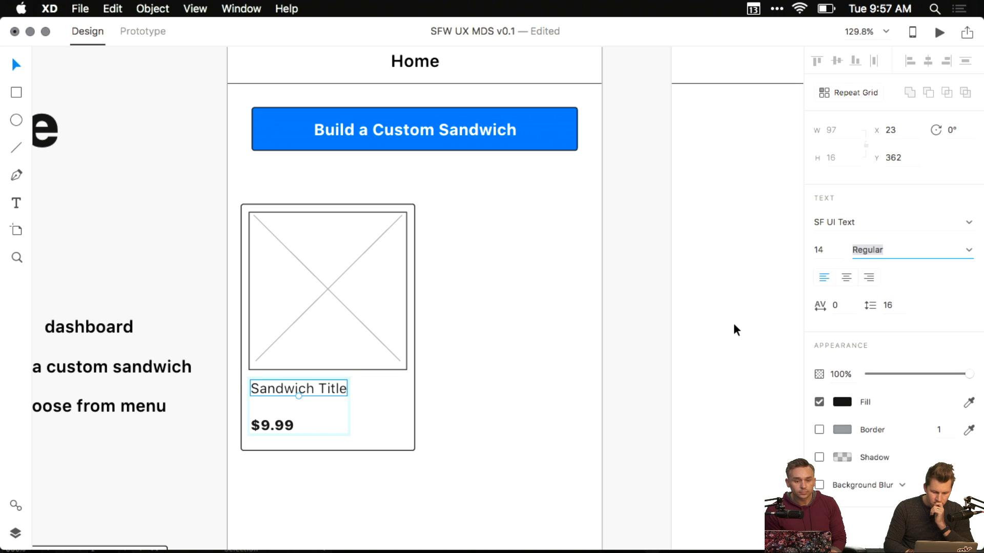
# - Move the $9.99 price up directly beneath the Sandwich Title, to Y 383
pyautogui.click(968, 250)
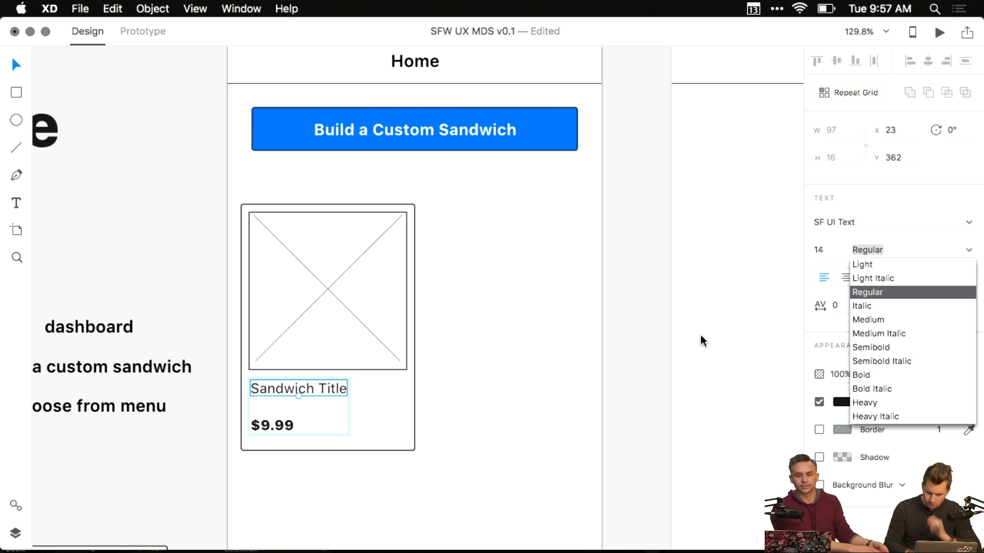
pyautogui.click(573, 359)
pyautogui.click(352, 424)
pyautogui.doubleClick(286, 424)
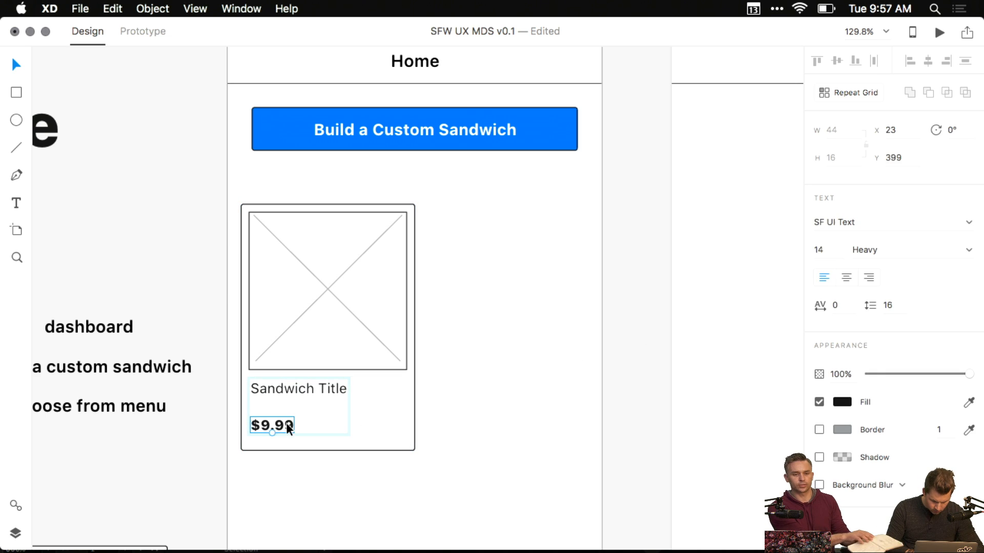
pyautogui.moveTo(275, 423); pyautogui.dragTo(276, 409)
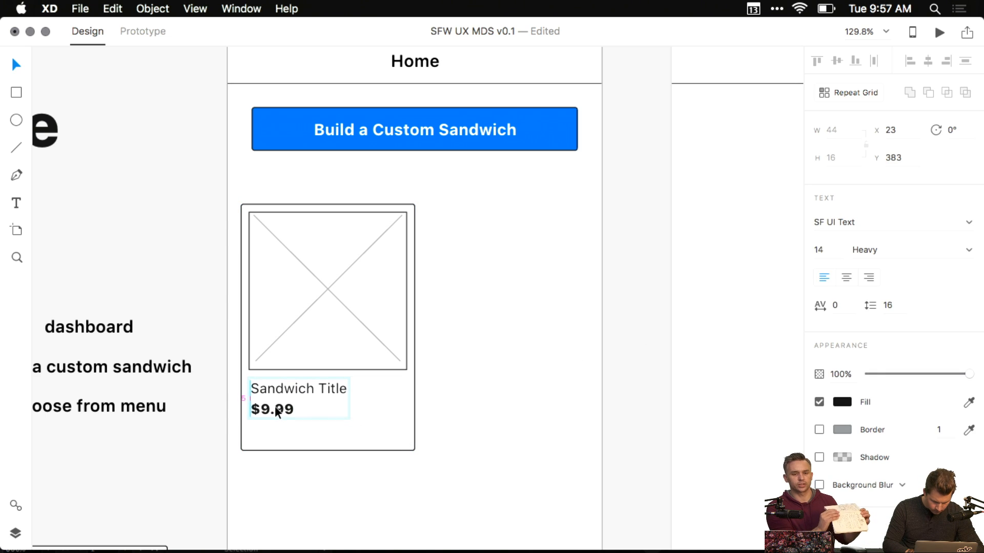
pyautogui.click(551, 433)
# - Shorten the card's outline from its lower edge to a height of 224
pyautogui.hscroll(3, 512, 434)
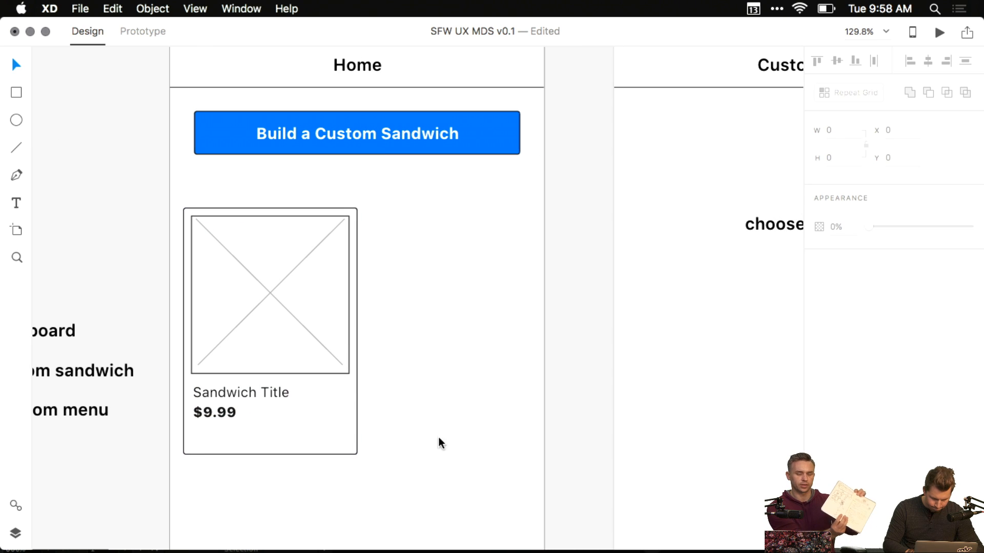
pyautogui.click(310, 441)
pyautogui.moveTo(270, 455); pyautogui.dragTo(268, 433)
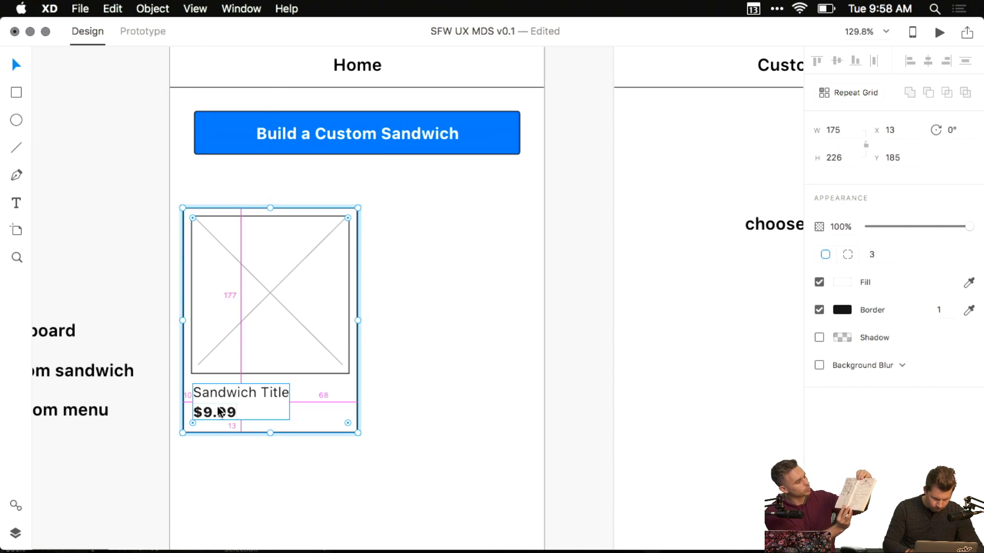
pyautogui.scroll(5, 215, 413)
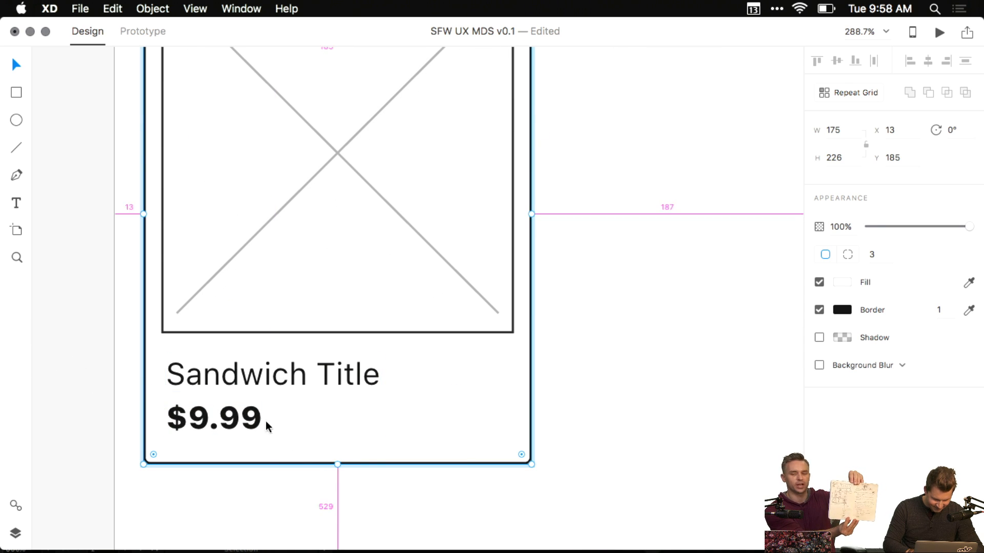
pyautogui.click(841, 157)
pyautogui.press('Down')
pyautogui.press('Down')
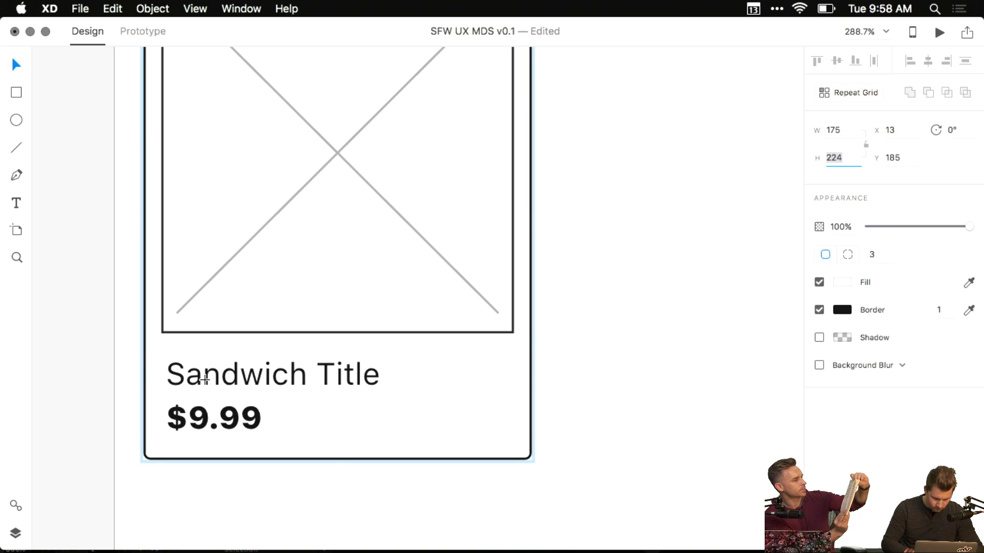
pyautogui.click(292, 447)
pyautogui.press('alt')
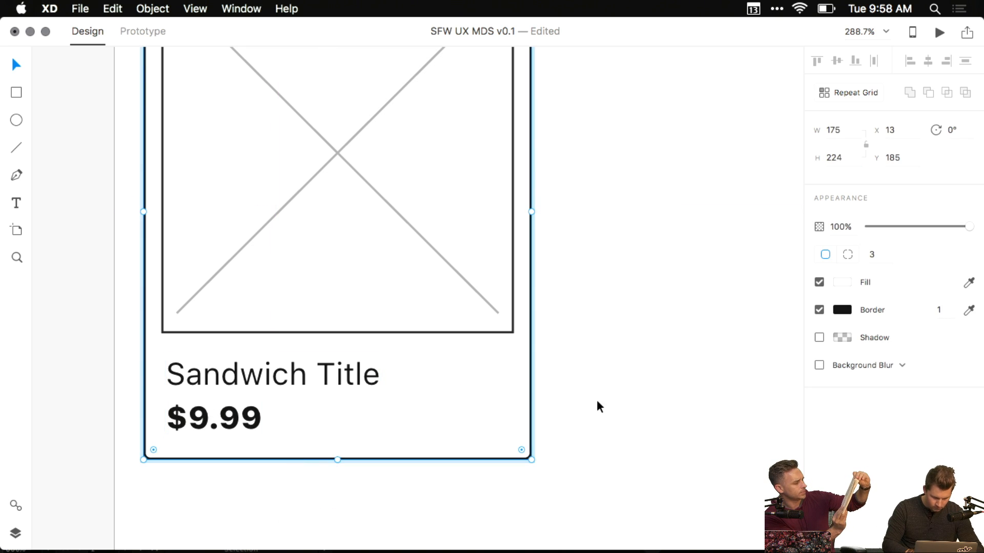
# - Move the title and price pair to X 25 so it sits slightly inset from the image's left edge
pyautogui.click(237, 433)
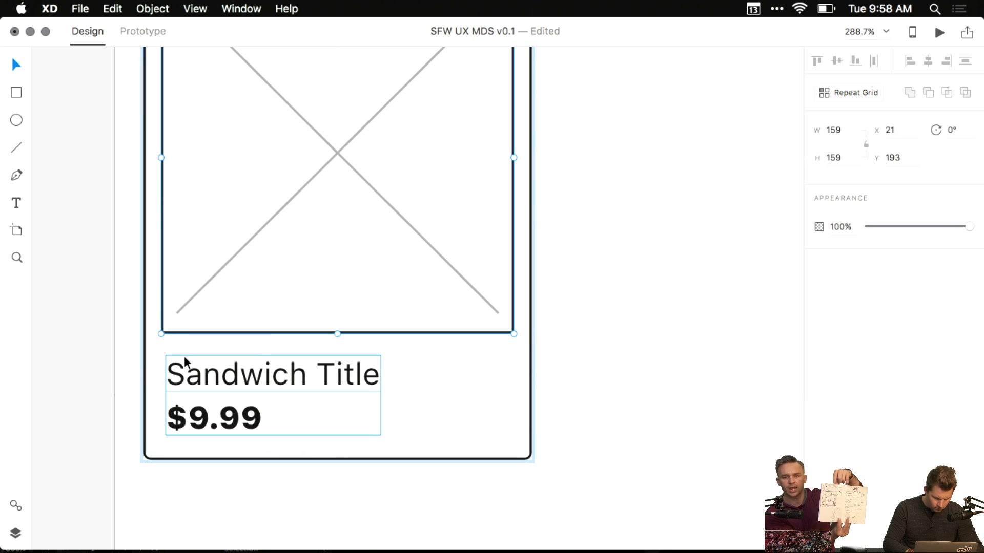
pyautogui.moveTo(183, 359); pyautogui.dragTo(160, 375)
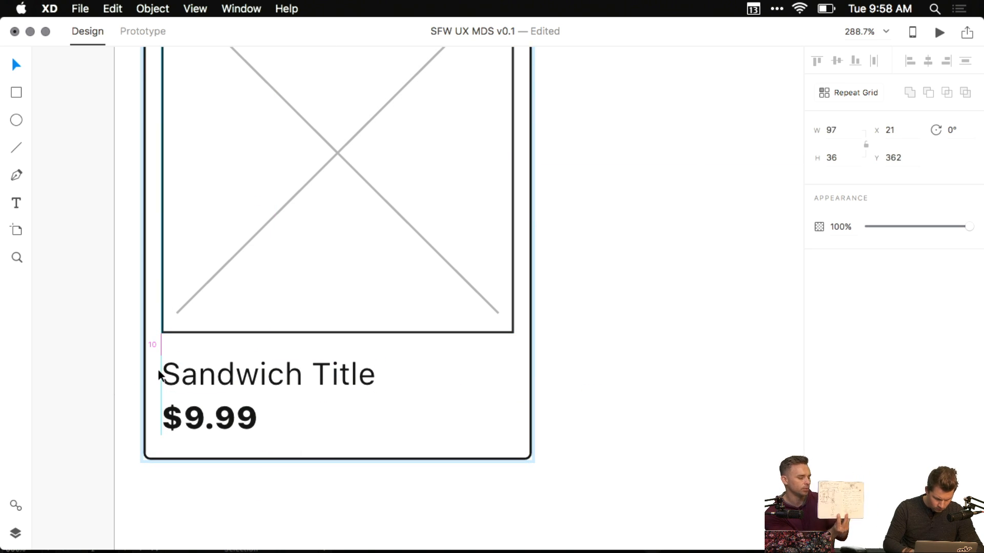
pyautogui.press('Right')
pyautogui.press('Right')
pyautogui.press('Right')
pyautogui.press('Right')
pyautogui.scroll(2, 239, 395)
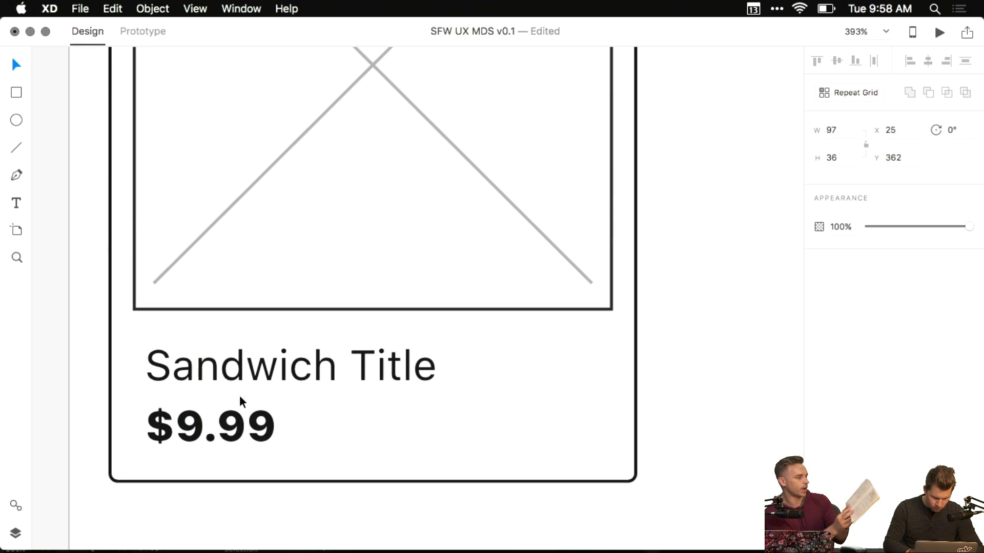
# - Lengthen the card's outline downward to a height of 229
pyautogui.click(539, 381)
pyautogui.scroll(-3, 632, 384)
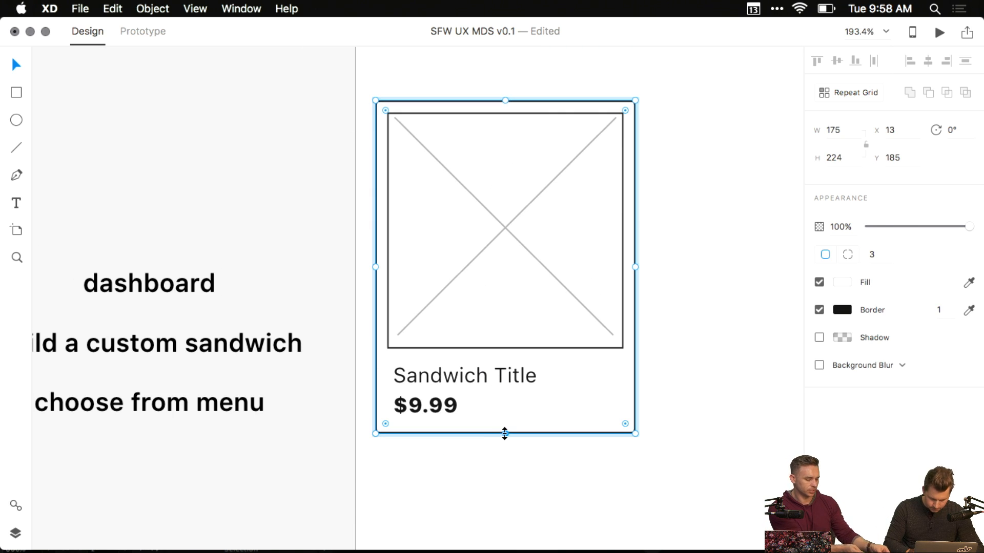
pyautogui.moveTo(504, 434); pyautogui.dragTo(505, 439)
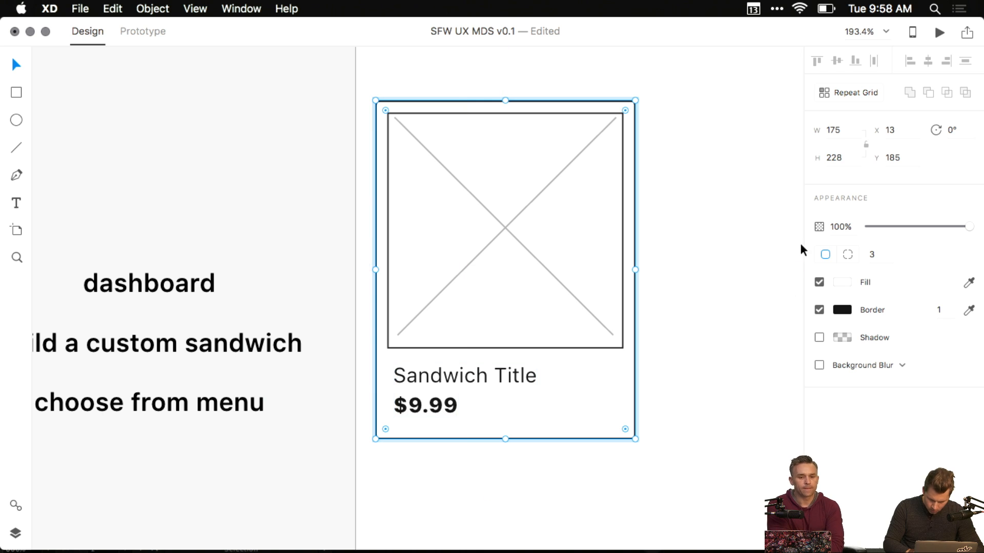
pyautogui.click(847, 155)
pyautogui.click(673, 257)
pyautogui.moveTo(654, 260); pyautogui.dragTo(517, 262)
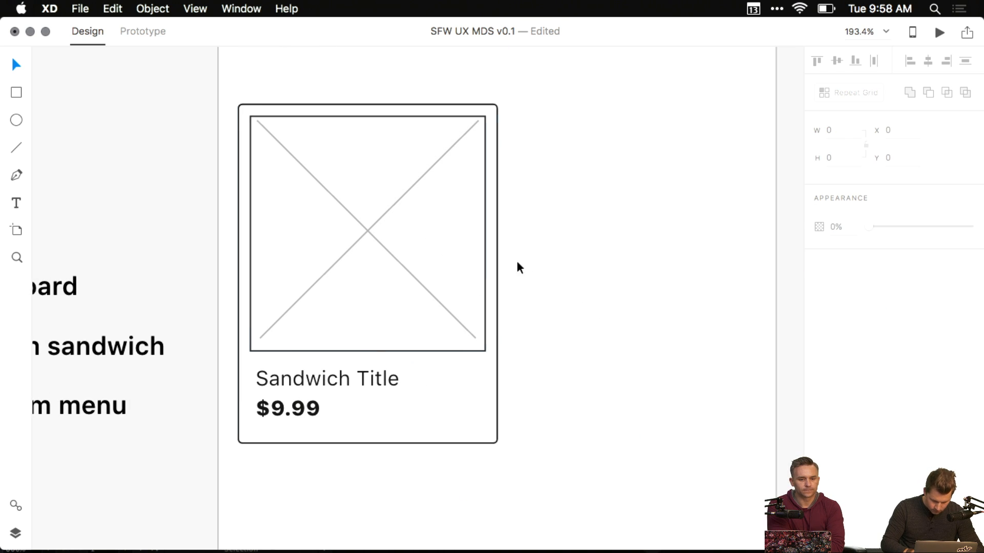
pyautogui.doubleClick(344, 377)
pyautogui.click(571, 285)
pyautogui.scroll(-3, 570, 284)
pyautogui.moveTo(570, 285); pyautogui.dragTo(460, 317)
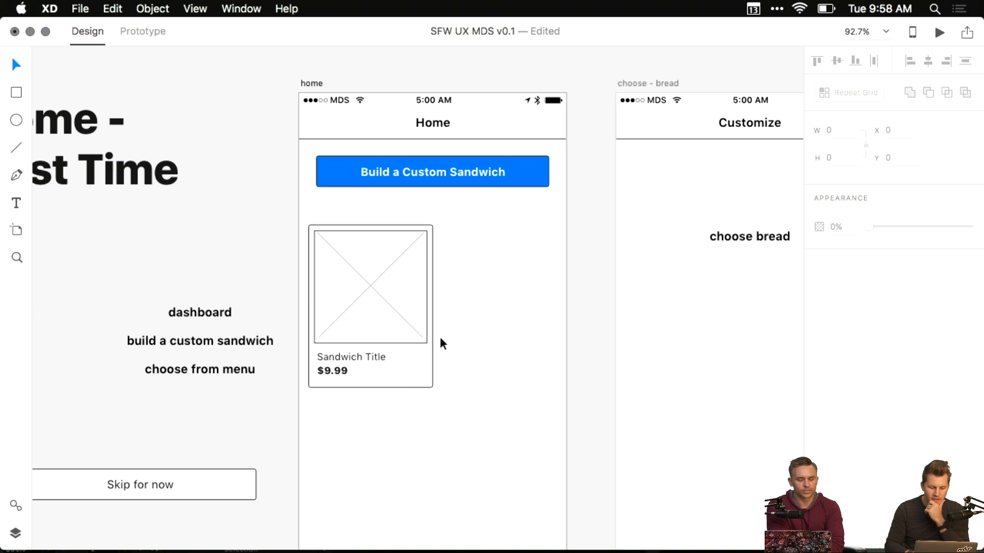
pyautogui.moveTo(441, 363); pyautogui.dragTo(380, 363)
pyautogui.click(316, 323)
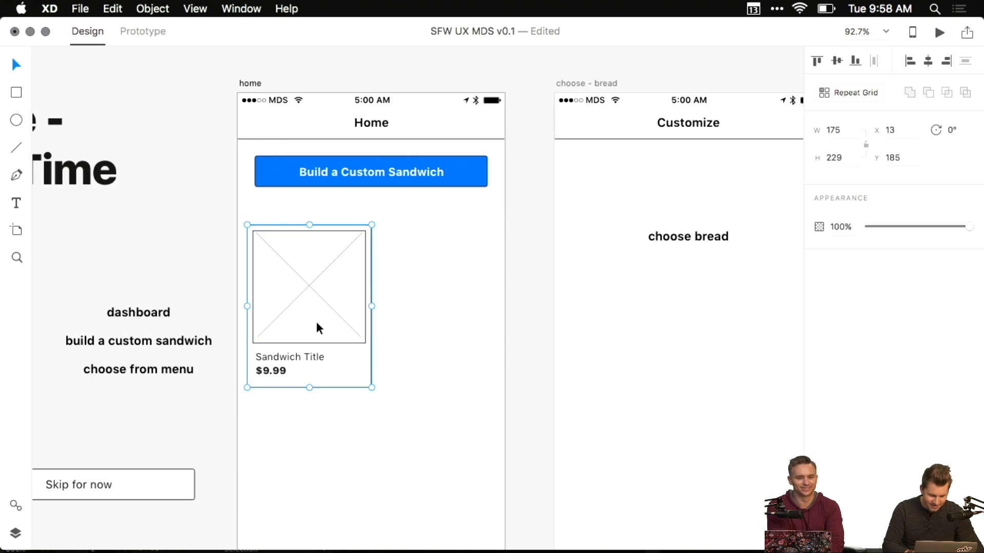
pyautogui.click(432, 276)
pyautogui.moveTo(306, 268); pyautogui.dragTo(424, 275)
pyautogui.press('z')
pyautogui.press('super+z')
pyautogui.click(425, 289)
pyautogui.press('v')
pyautogui.click(413, 262)
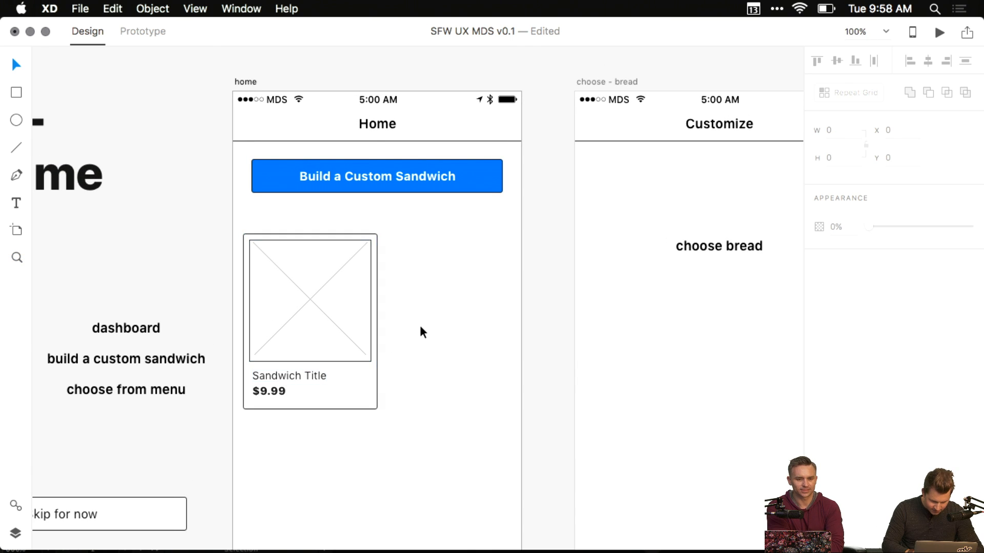
# - Move the sandwich card up toward the custom sandwich button, and group the header elements of the home artboard
pyautogui.moveTo(338, 311)
pyautogui.mouseDown()
pyautogui.moveTo(336, 280)
pyautogui.moveTo(336, 301)
pyautogui.moveTo(336, 292)
pyautogui.mouseUp()
pyautogui.click(321, 146)
pyautogui.moveTo(211, 80); pyautogui.dragTo(541, 139)
pyautogui.press('super+g')
pyautogui.click(481, 149)
# - Nudge the sandwich card up to about Y 158, just beneath the Build a Custom Sandwich button
pyautogui.moveTo(379, 168); pyautogui.dragTo(378, 169)
pyautogui.click(341, 206)
pyautogui.click(337, 233)
pyautogui.press('alt')
pyautogui.press('Up')
pyautogui.press('Up')
pyautogui.press('Up')
pyautogui.press('Up')
pyautogui.press('Up')
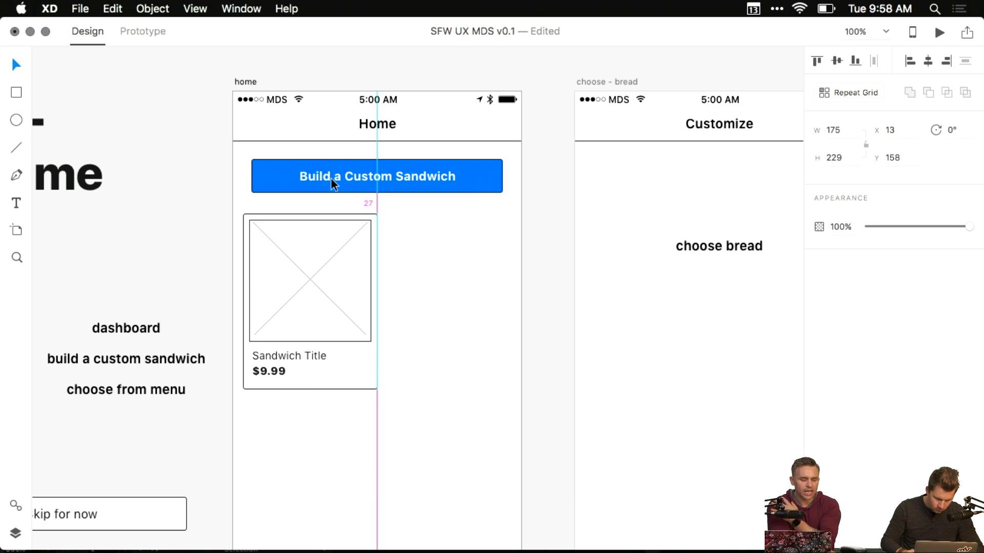
pyautogui.scroll(-2, 410, 220)
pyautogui.hscroll(2, 410, 221)
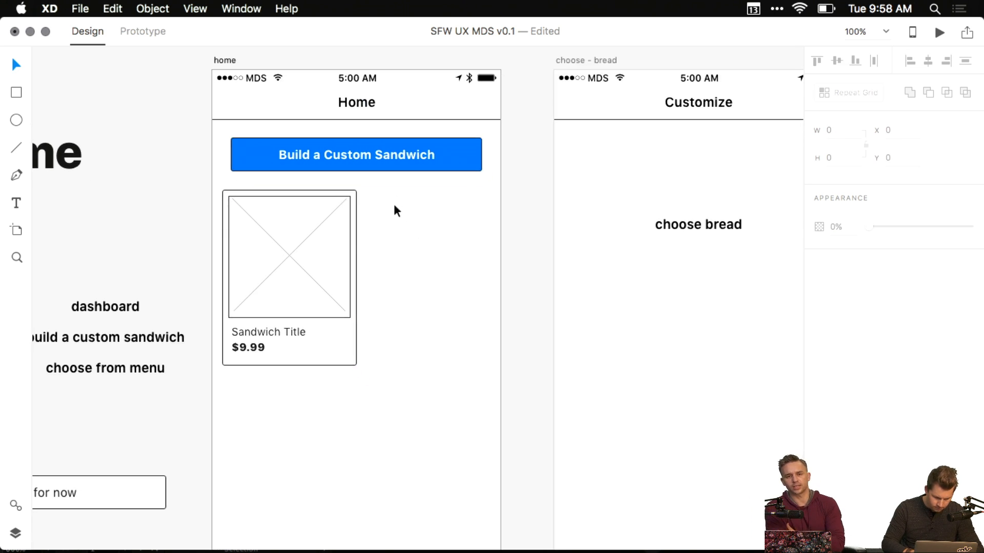
pyautogui.click(449, 337)
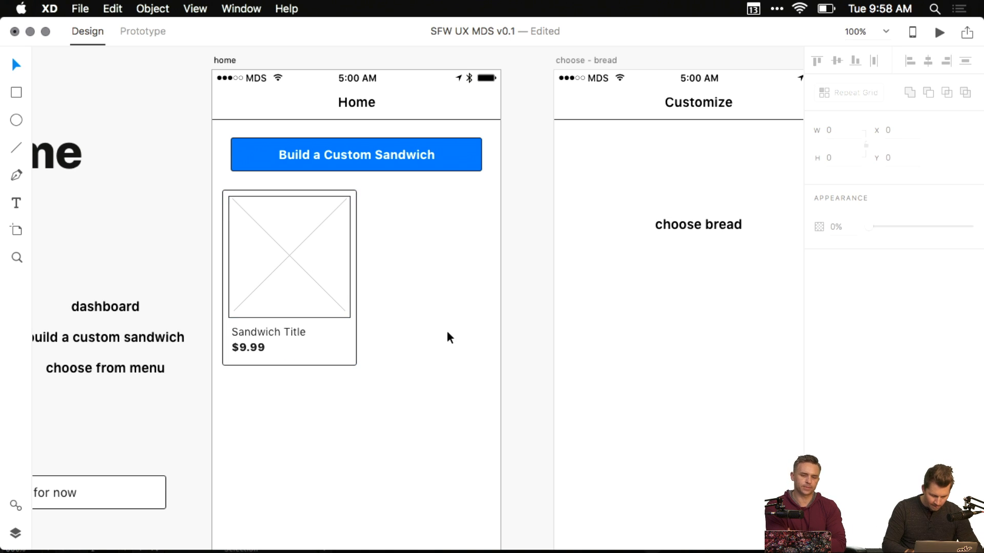
# - Try moving the $9.99 price onto the same line as the sandwich title in the card, and undo the move
pyautogui.moveTo(415, 319); pyautogui.dragTo(411, 350)
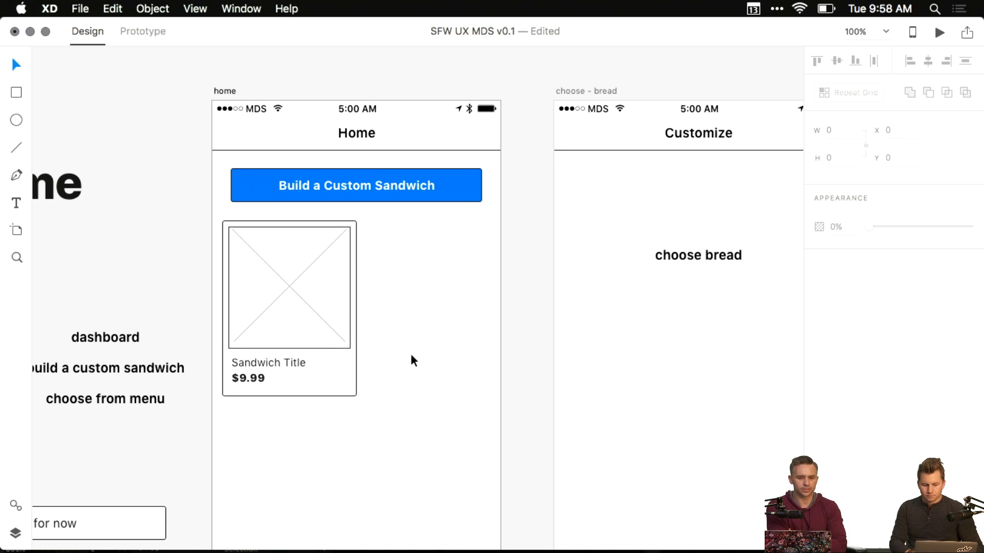
pyautogui.click(336, 336)
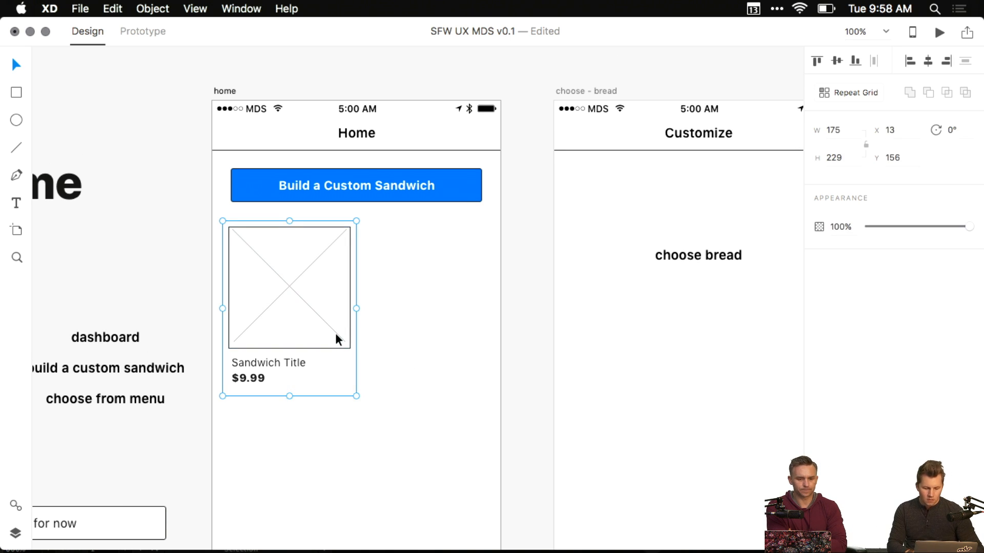
pyautogui.click(410, 333)
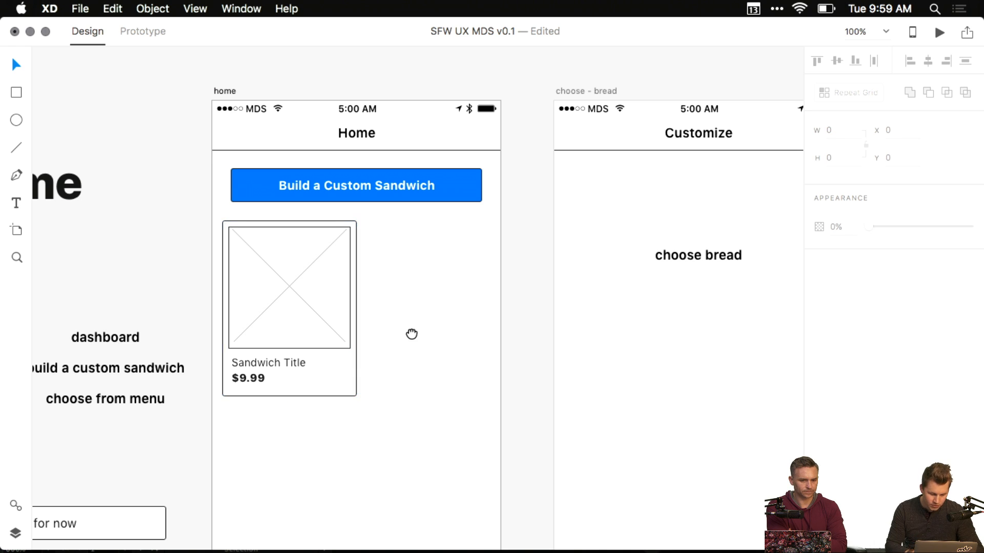
pyautogui.moveTo(410, 333); pyautogui.dragTo(475, 259)
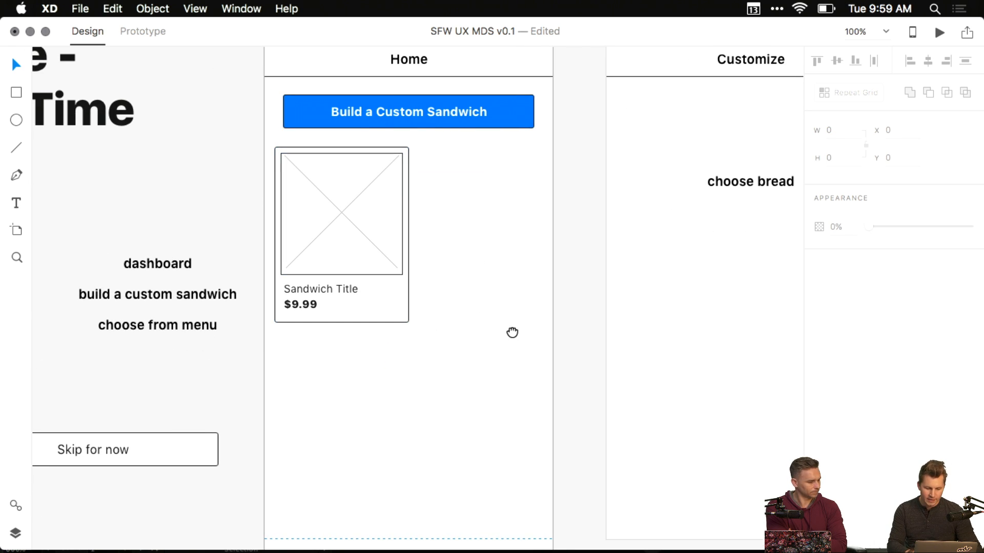
pyautogui.moveTo(513, 333); pyautogui.dragTo(498, 412)
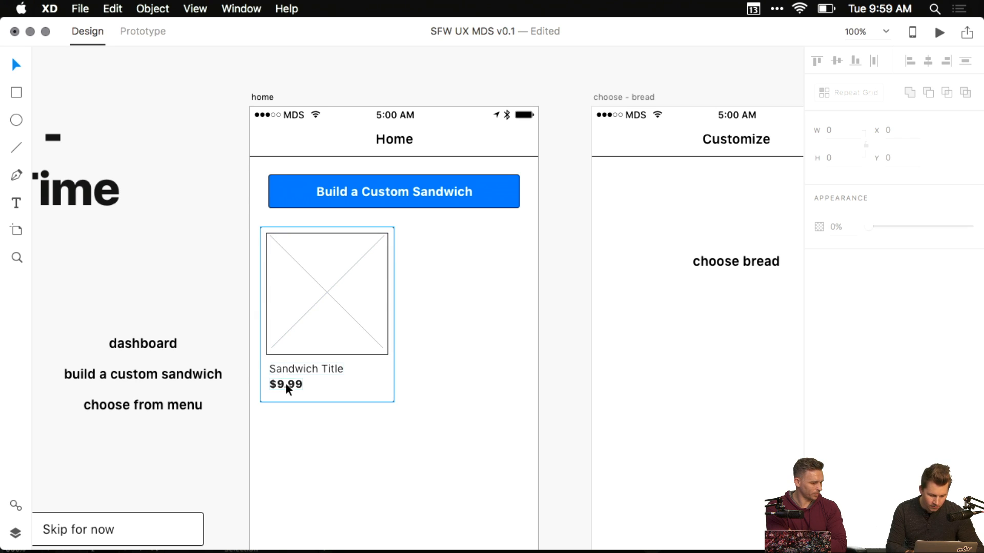
pyautogui.moveTo(290, 385); pyautogui.dragTo(369, 366)
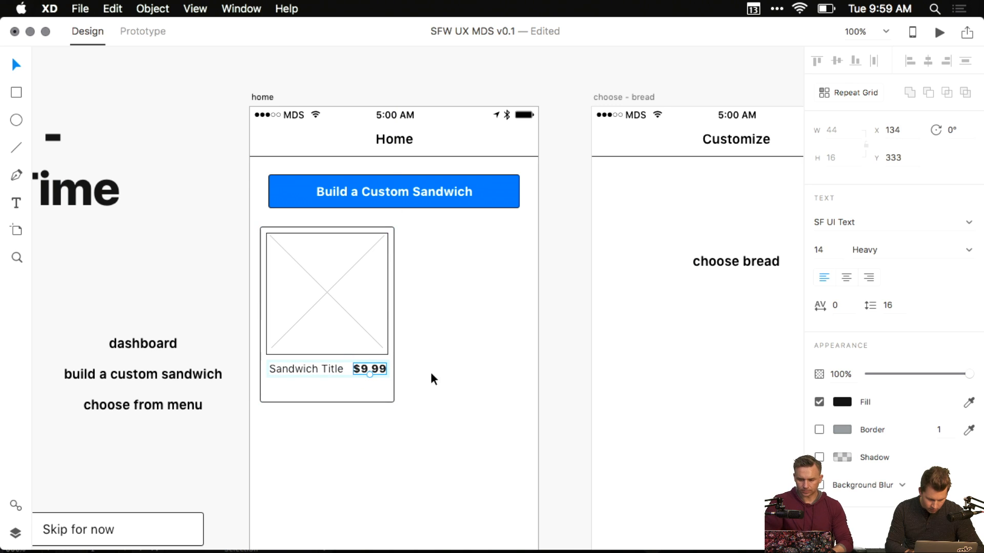
pyautogui.click(330, 374)
pyautogui.click(501, 387)
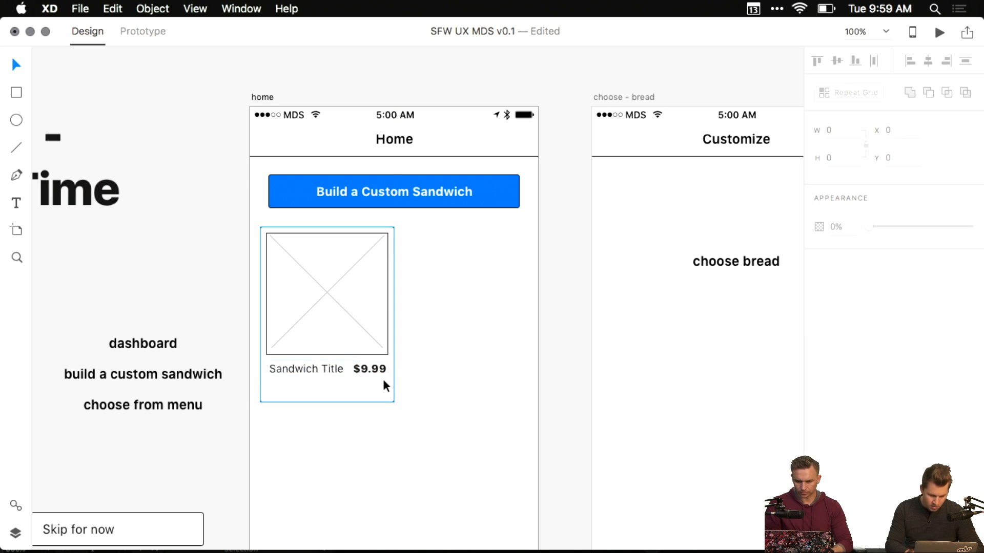
pyautogui.press('super+z')
pyautogui.click(487, 358)
# - Try moving the whole sandwich card to the other side of the home artboard, and undo the move
pyautogui.click(369, 306)
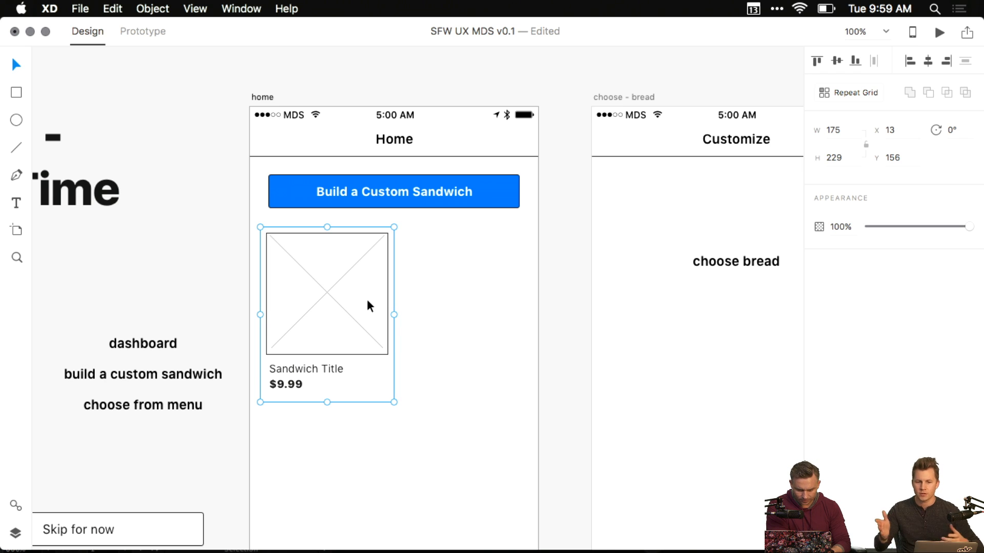
pyautogui.scroll(-2, 468, 320)
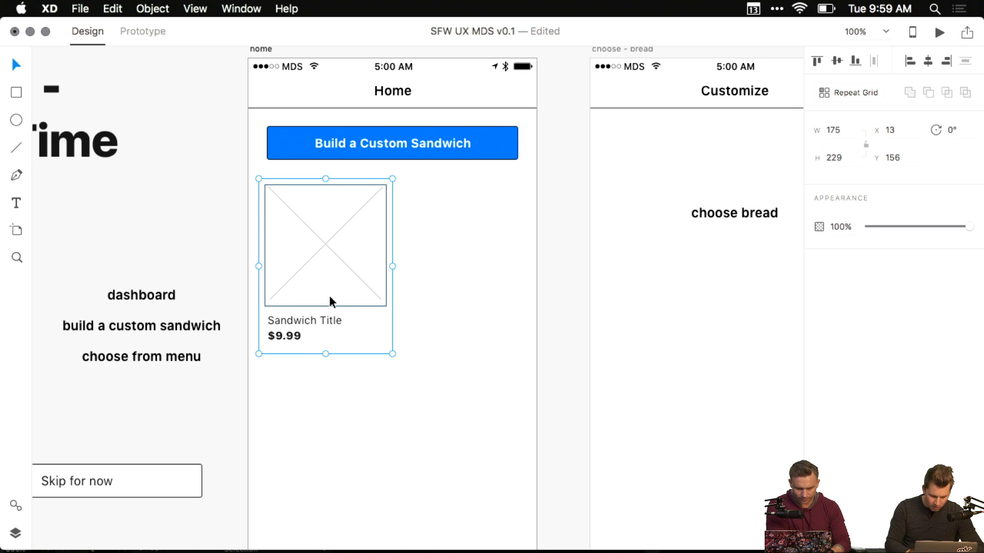
pyautogui.moveTo(333, 274); pyautogui.dragTo(475, 287)
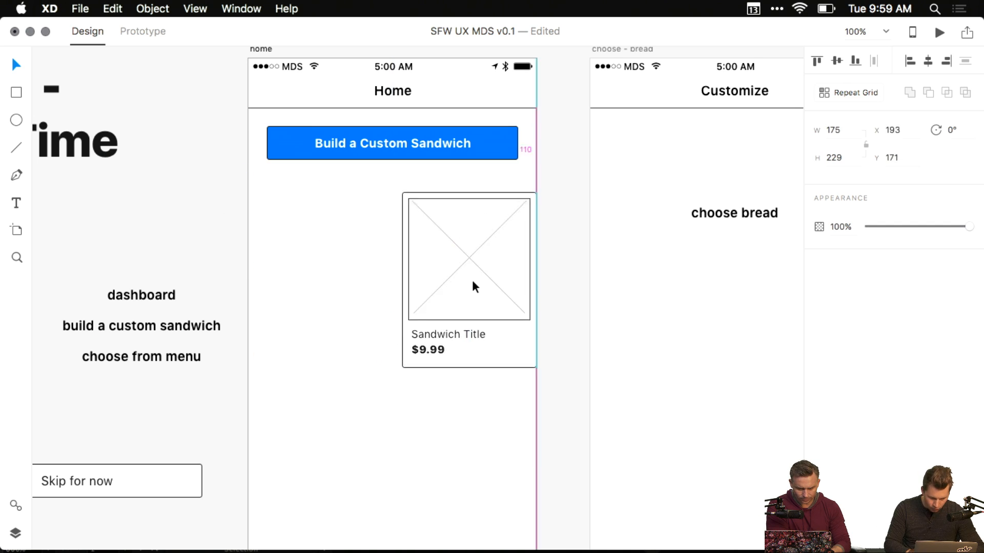
pyautogui.press('super+z')
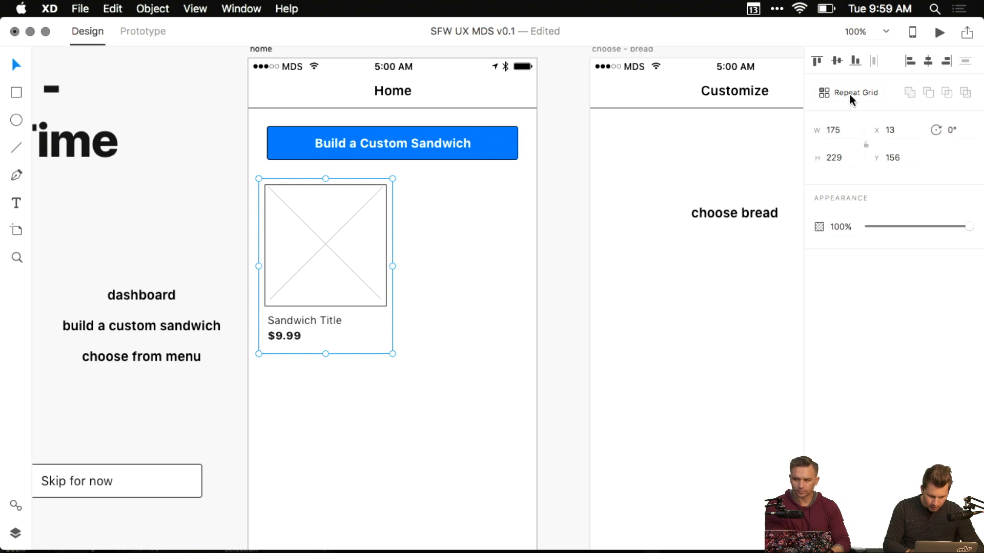
# - Turn the sandwich card into a repeat grid of two columns and three rows, about 362 wide and 736 high
pyautogui.click(851, 95)
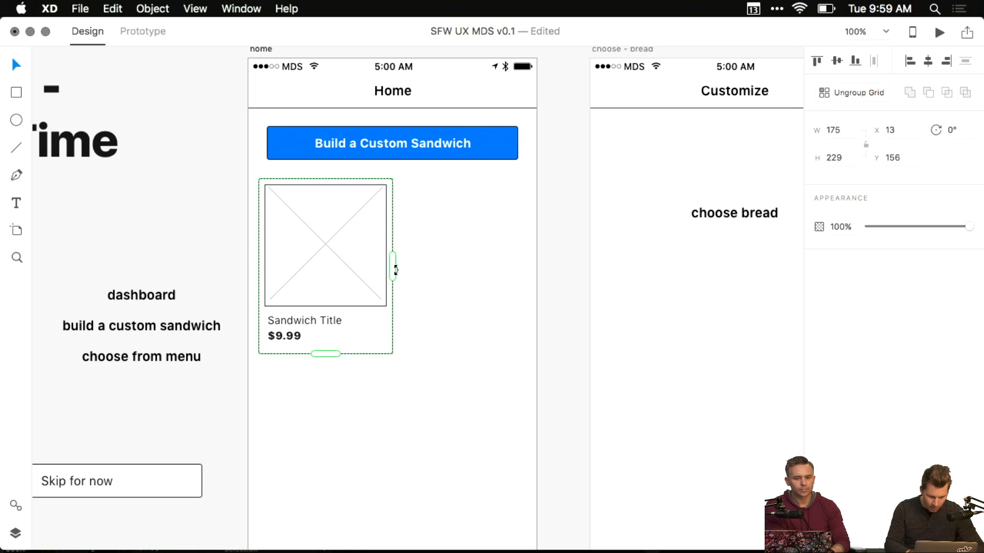
pyautogui.moveTo(396, 270); pyautogui.dragTo(533, 263)
pyautogui.scroll(-5, 444, 300)
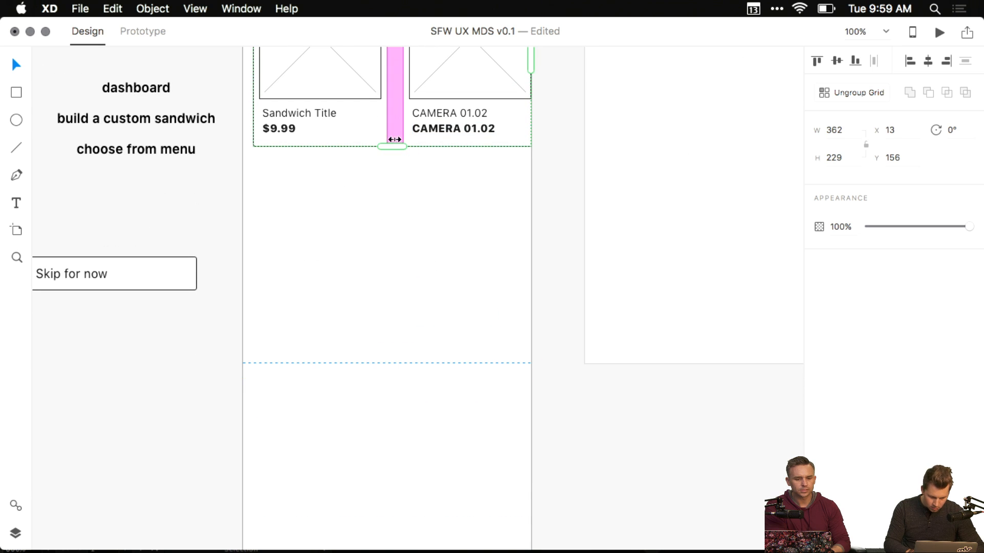
pyautogui.moveTo(393, 147); pyautogui.dragTo(388, 536)
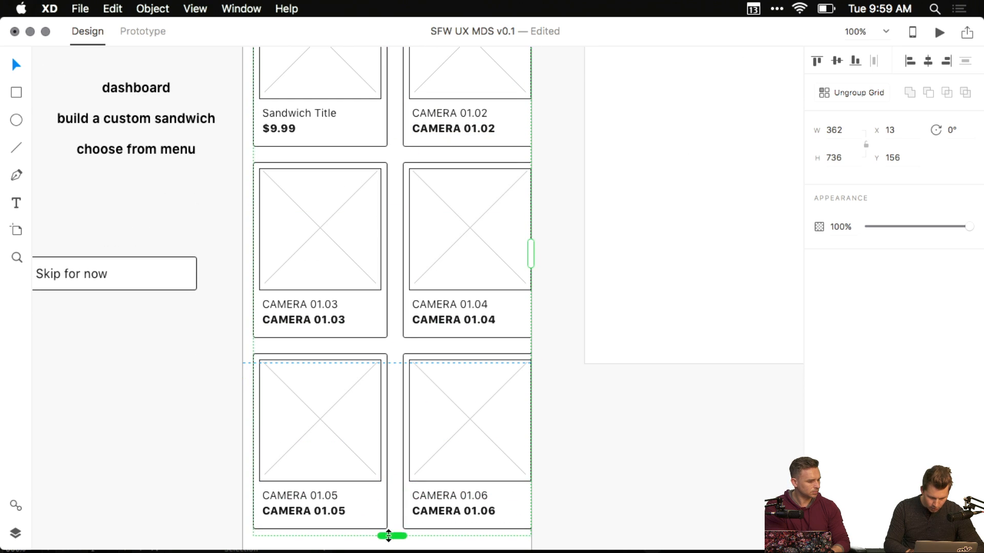
# - Reduce the gap between the repeat grid's columns to 8 and extend the grid's width to 362
pyautogui.scroll(5, 411, 319)
pyautogui.scroll(-2, 387, 281)
pyautogui.scroll(1, 387, 281)
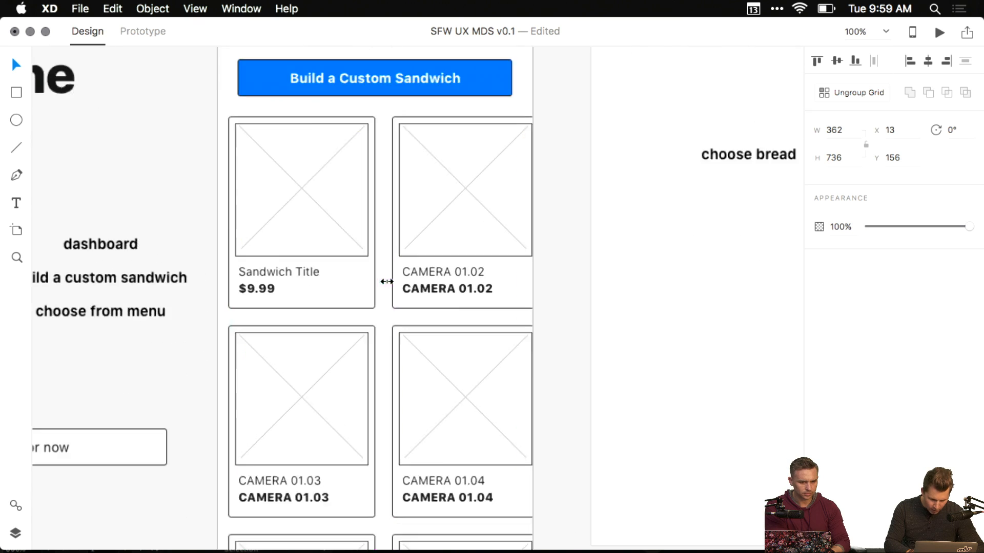
pyautogui.scroll(5, 386, 281)
pyautogui.scroll(3, 387, 281)
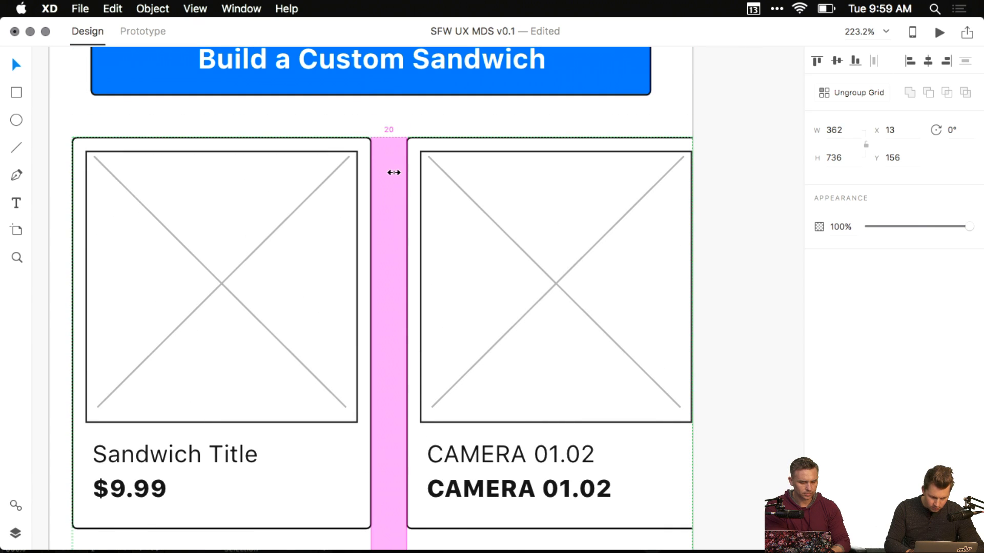
pyautogui.moveTo(393, 172); pyautogui.dragTo(371, 175)
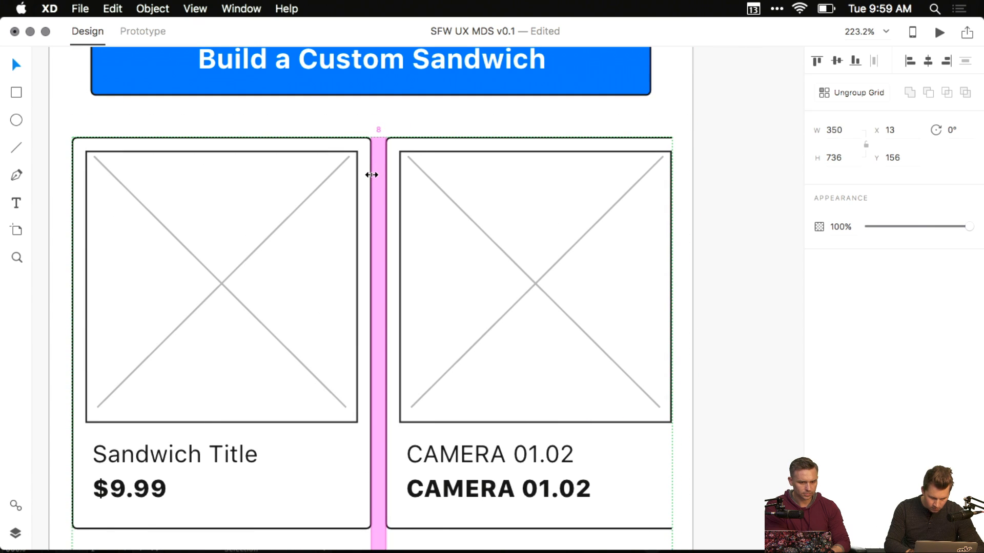
pyautogui.scroll(-6, 532, 204)
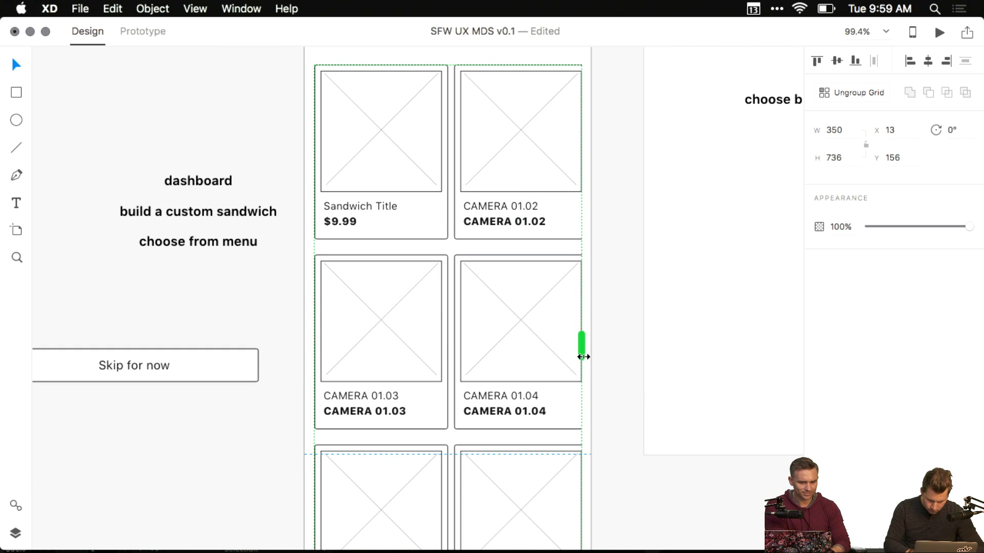
pyautogui.moveTo(583, 357); pyautogui.dragTo(590, 357)
# - Nudge the sandwich repeat grid to X 8, leaving an 8-pixel margin from the artboard's left edge
pyautogui.scroll(5, 489, 178)
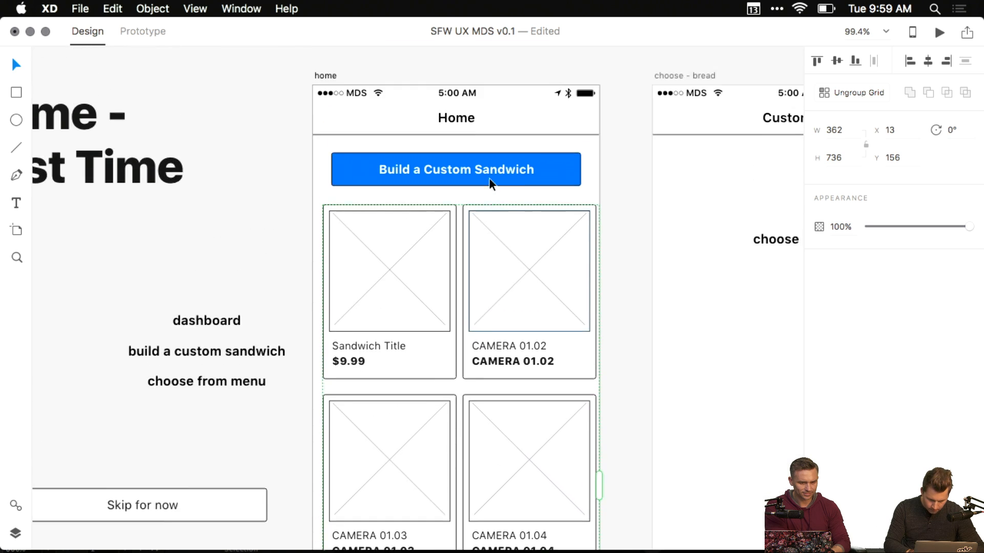
pyautogui.scroll(3, 488, 178)
pyautogui.scroll(-3, 485, 290)
pyautogui.click(180, 192)
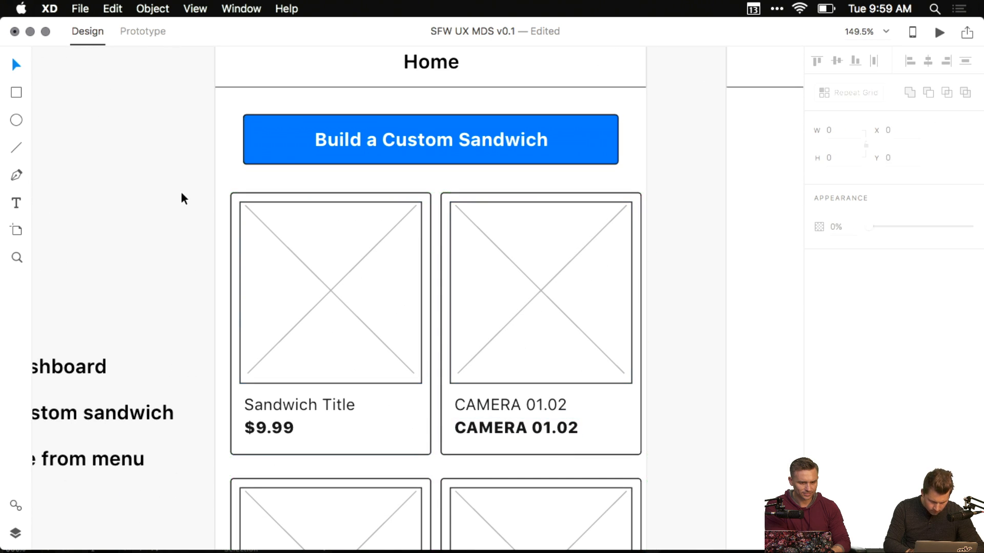
pyautogui.click(337, 250)
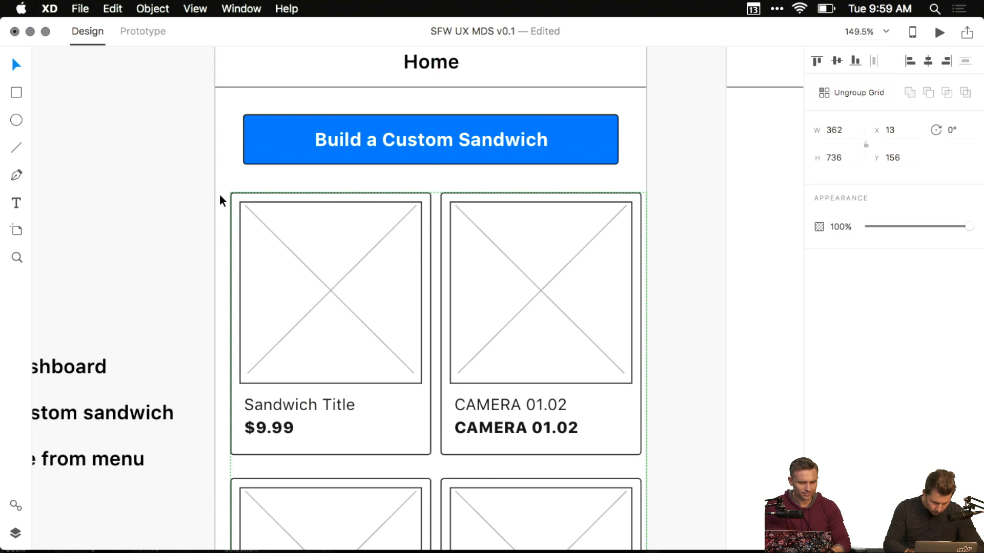
pyautogui.scroll(-10, 219, 194)
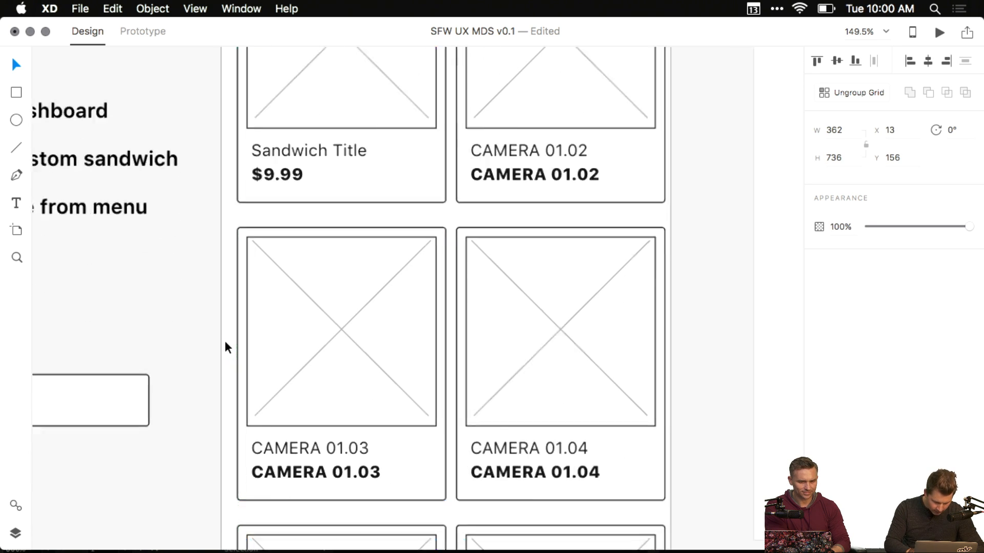
pyautogui.scroll(-10, 225, 344)
pyautogui.scroll(8, 226, 343)
pyautogui.scroll(5, 226, 344)
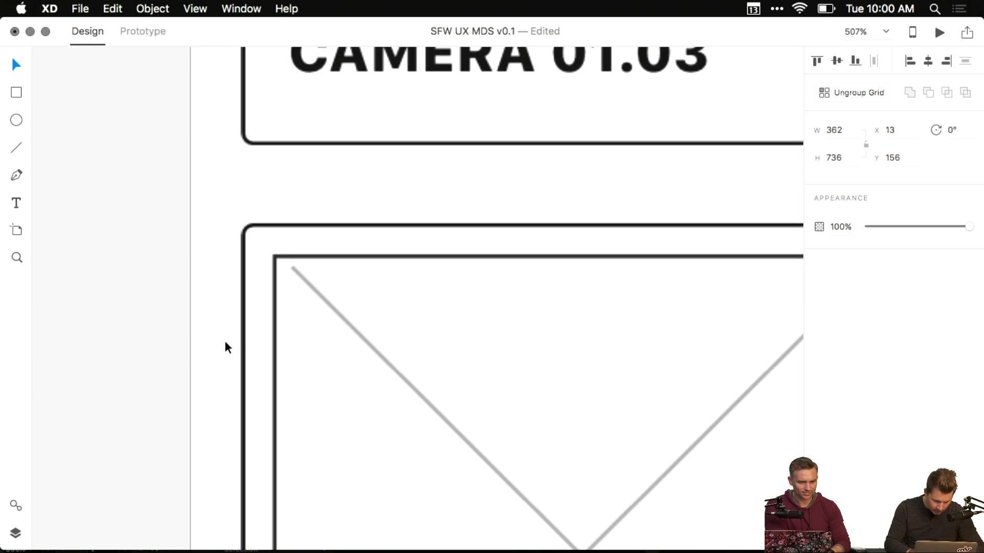
pyautogui.scroll(-10, 209, 112)
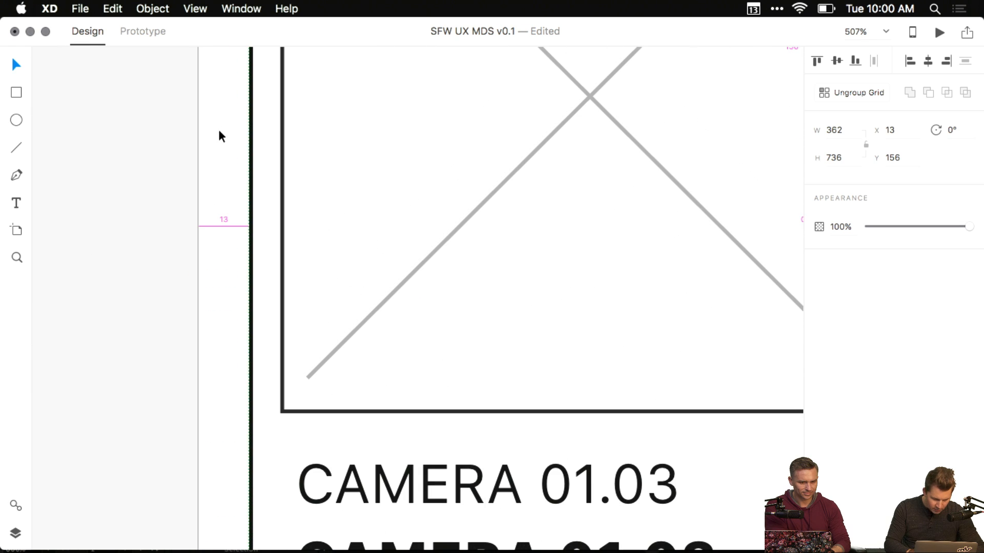
pyautogui.press('Left')
pyautogui.press('Left')
pyautogui.press('Left')
pyautogui.press('Left')
pyautogui.press('Left')
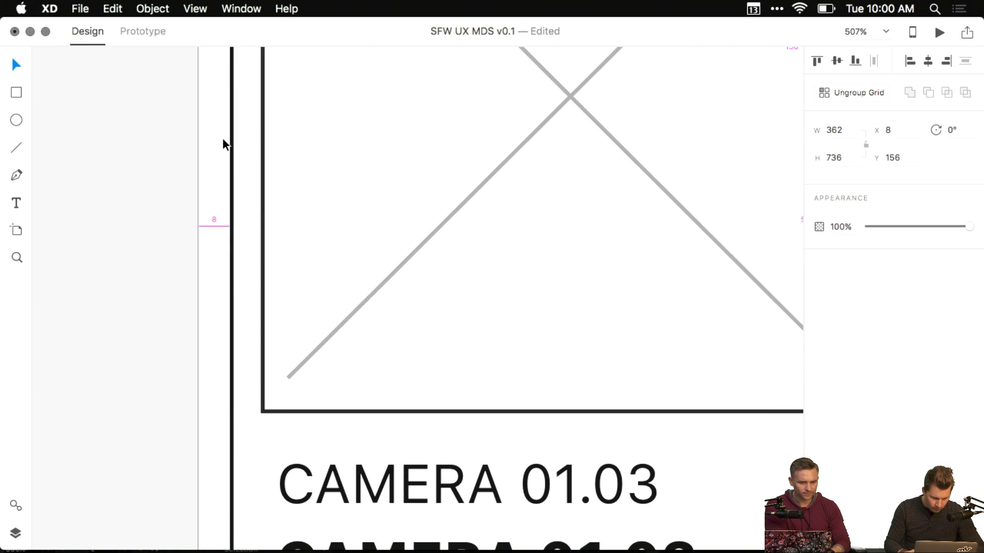
# - Narrow the repeat grid to a width of 359, leaving an 8-pixel margin from the artboard's right edge
pyautogui.scroll(-5, 223, 137)
pyautogui.hscroll(5, 501, 229)
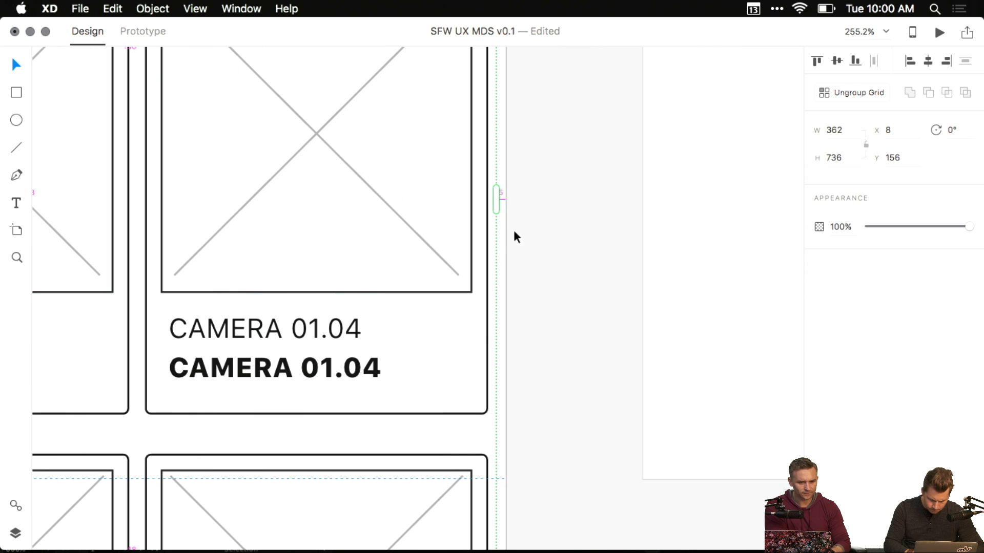
pyautogui.moveTo(494, 204); pyautogui.dragTo(488, 198)
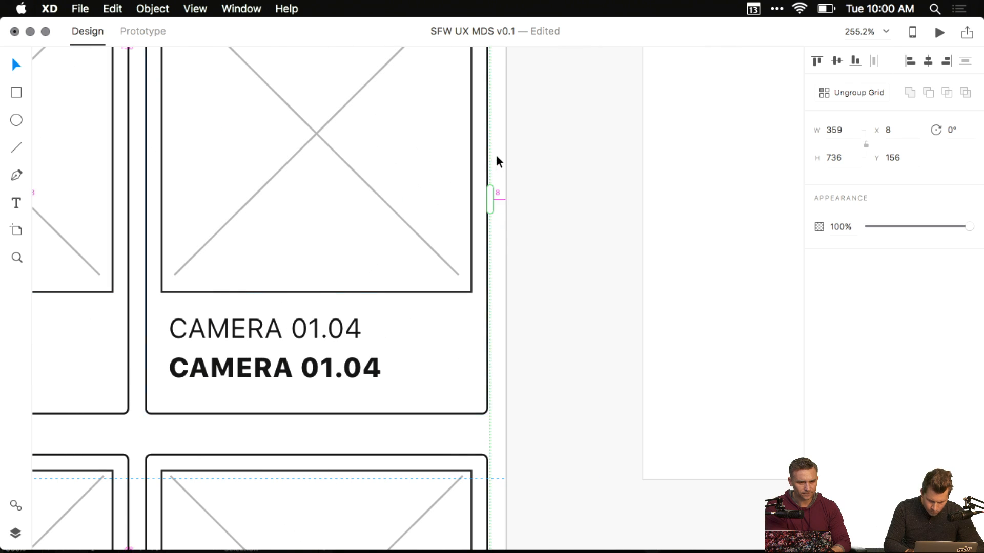
pyautogui.doubleClick(475, 344)
pyautogui.click(497, 298)
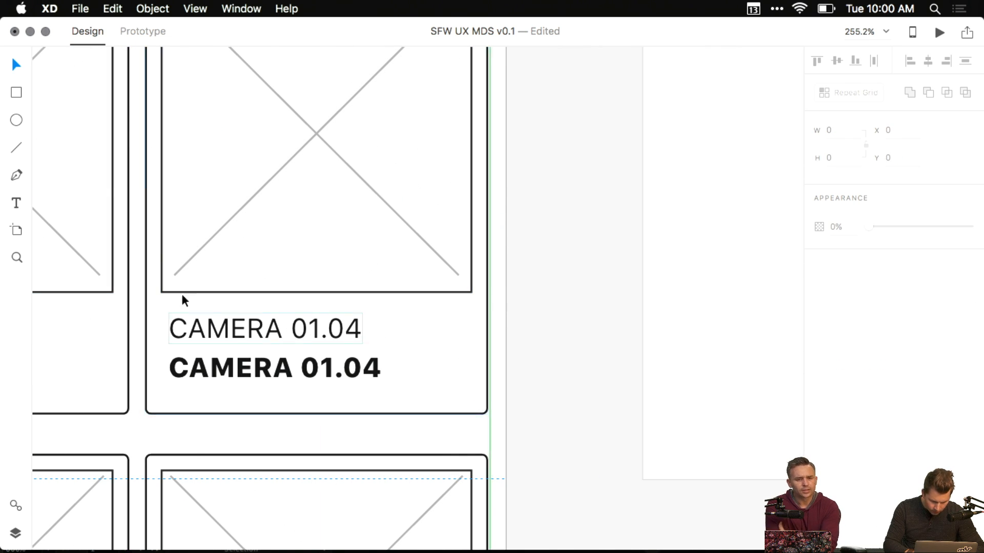
# - Widen the gap between the two card columns of the repeat grid to 10
pyautogui.moveTo(191, 189); pyautogui.dragTo(290, 228)
pyautogui.scroll(7, 290, 228)
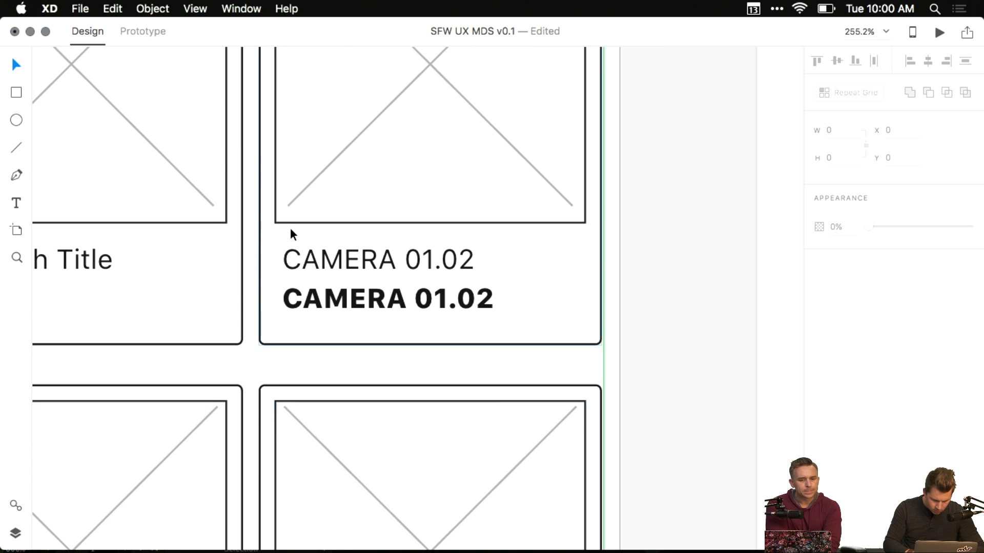
pyautogui.scroll(-3, 290, 227)
pyautogui.scroll(3, 290, 227)
pyautogui.scroll(2, 367, 179)
pyautogui.click(362, 213)
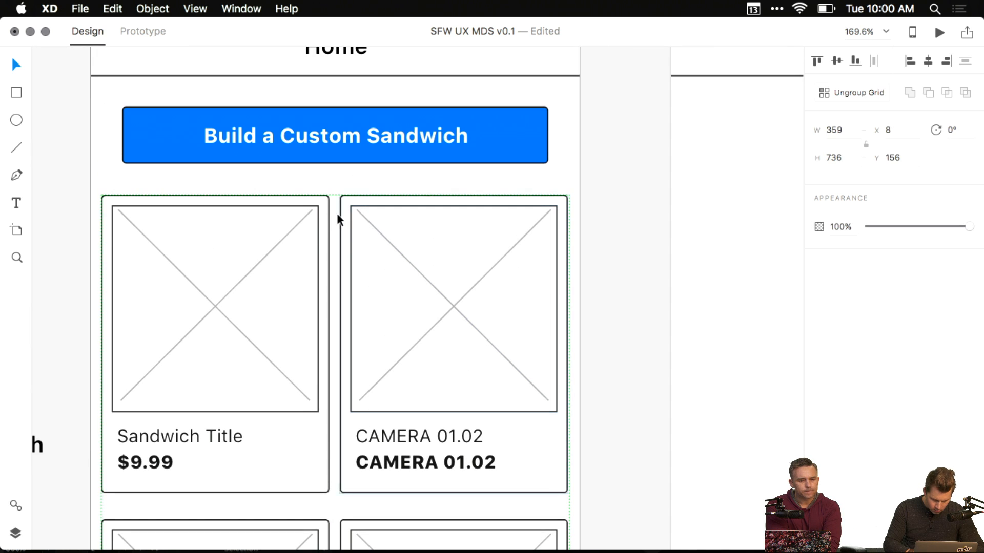
pyautogui.moveTo(335, 215); pyautogui.dragTo(337, 215)
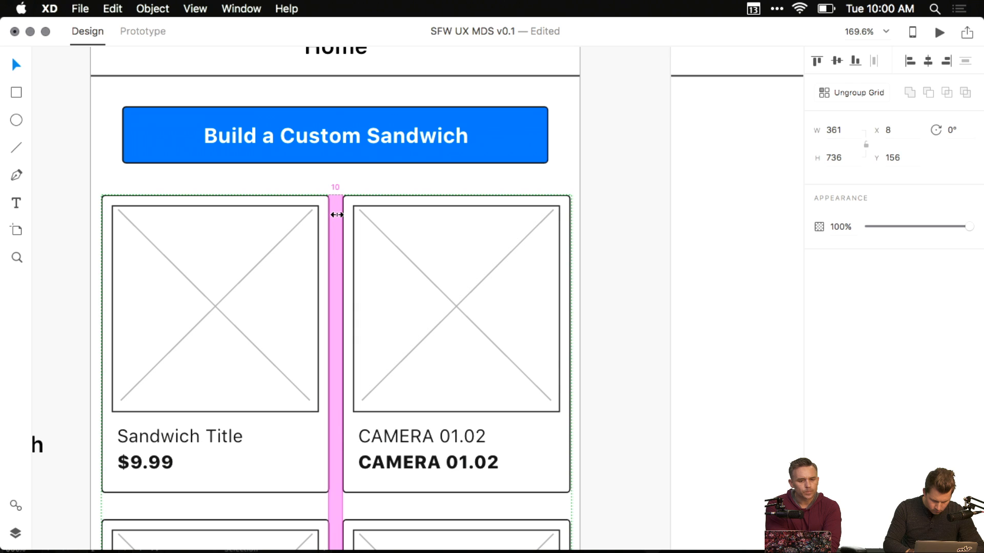
# - Examine the card outlines and image placeholders in both columns of the top row to check their edges, sizes and spacing
pyautogui.doubleClick(567, 207)
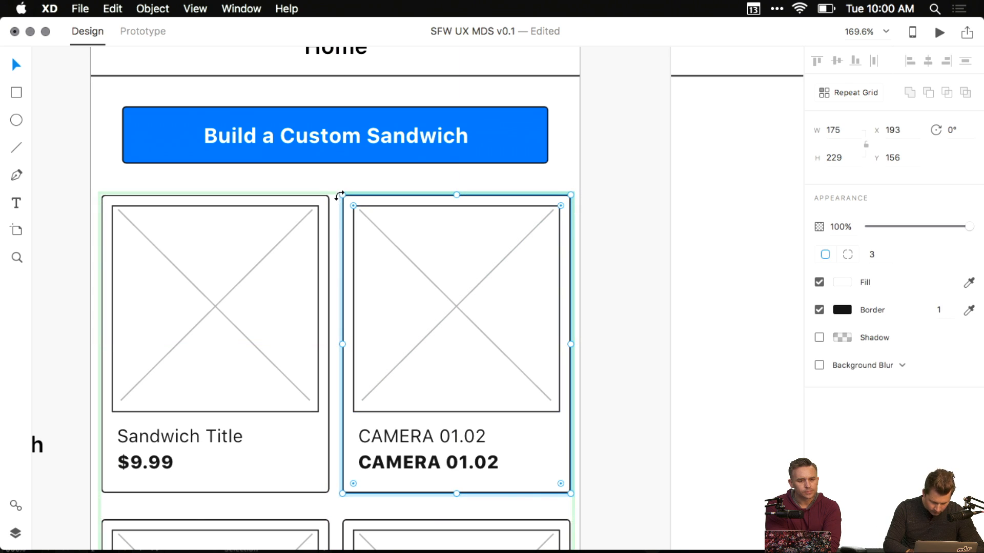
pyautogui.click(308, 197)
pyautogui.click(395, 171)
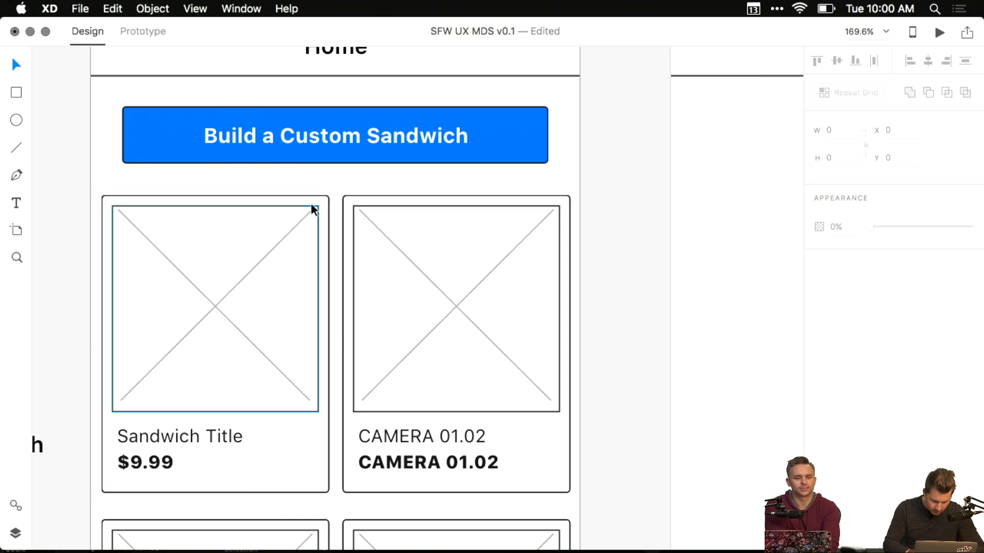
pyautogui.click(323, 203)
pyautogui.click(281, 179)
pyautogui.click(281, 193)
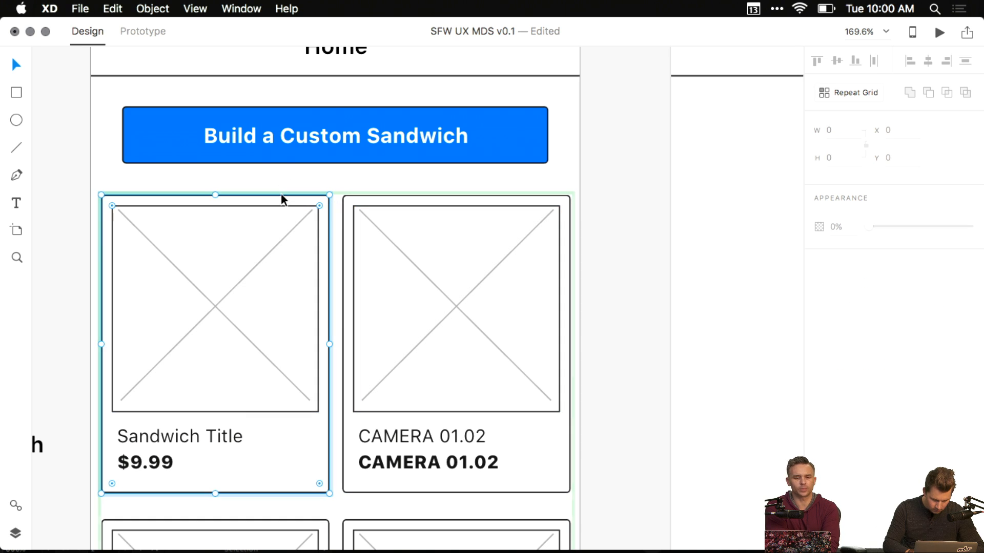
pyautogui.click(349, 183)
pyautogui.doubleClick(353, 209)
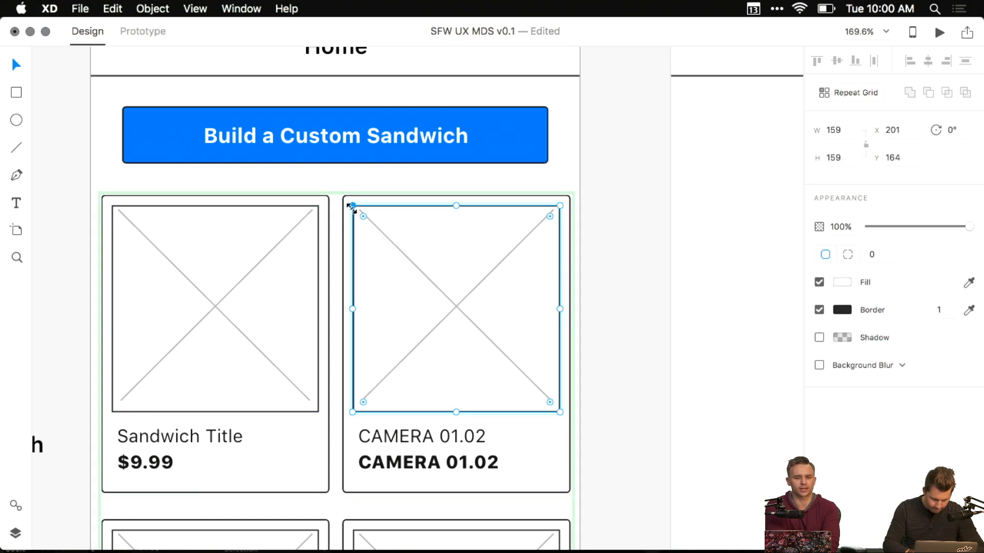
pyautogui.click(351, 184)
pyautogui.keyDown('super'); pyautogui.click(347, 201); pyautogui.keyUp('super')
pyautogui.click(338, 199)
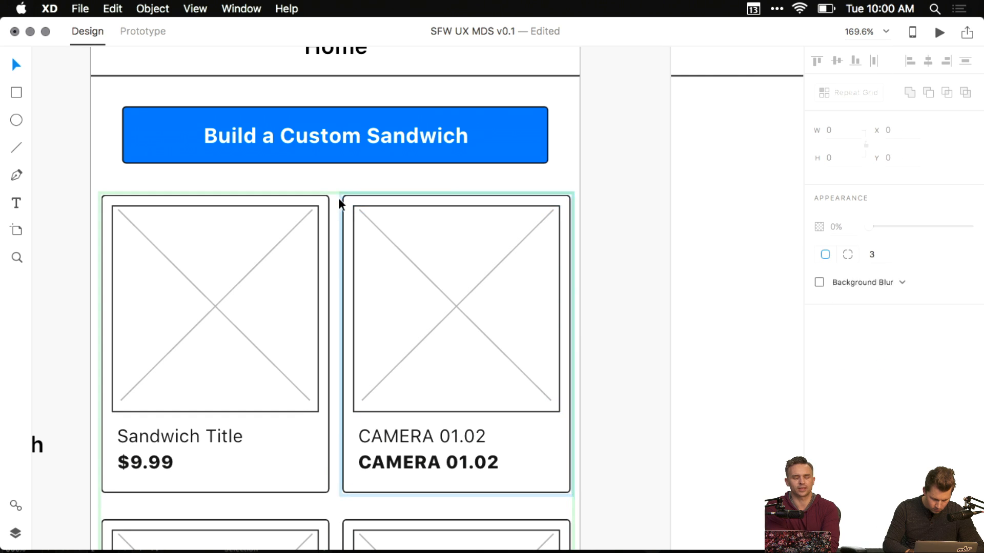
# - Narrow the gap between the repeat grid's two columns by one pixel, making the grid 360 wide
pyautogui.click(304, 197)
pyautogui.moveTo(334, 214); pyautogui.dragTo(334, 213)
pyautogui.click(555, 180)
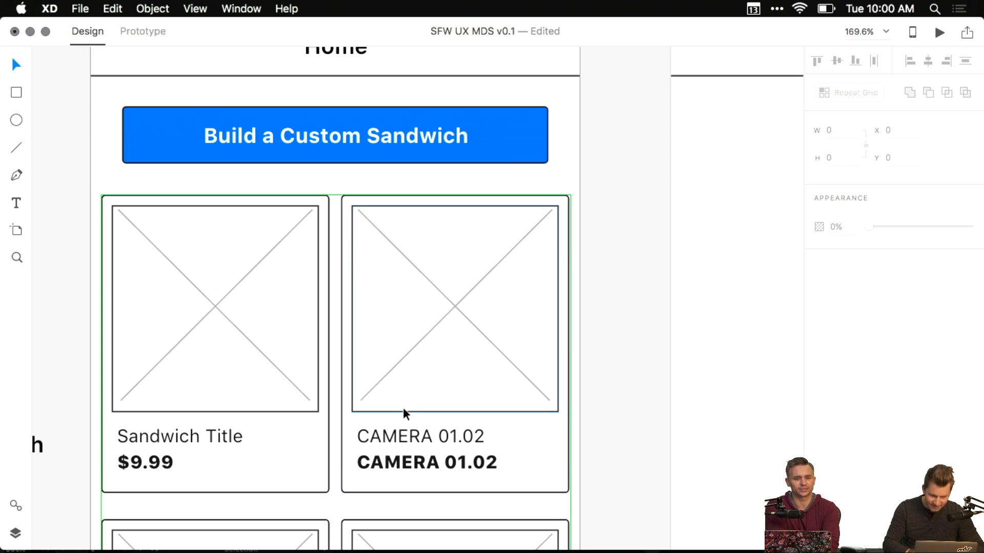
# - Tighten the vertical gap between the repeat grid's card rows until the grid is 712 high
pyautogui.scroll(-10, 366, 386)
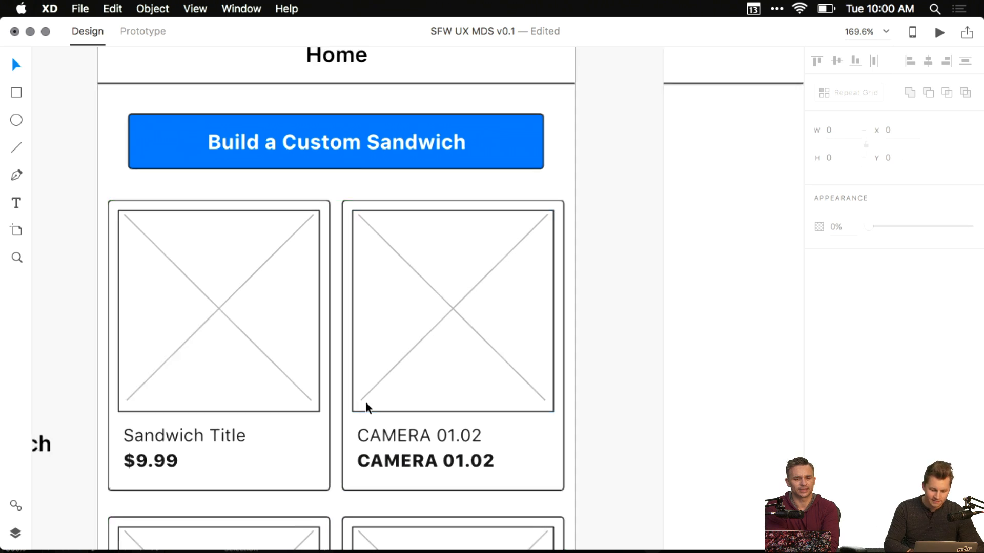
pyautogui.click(352, 305)
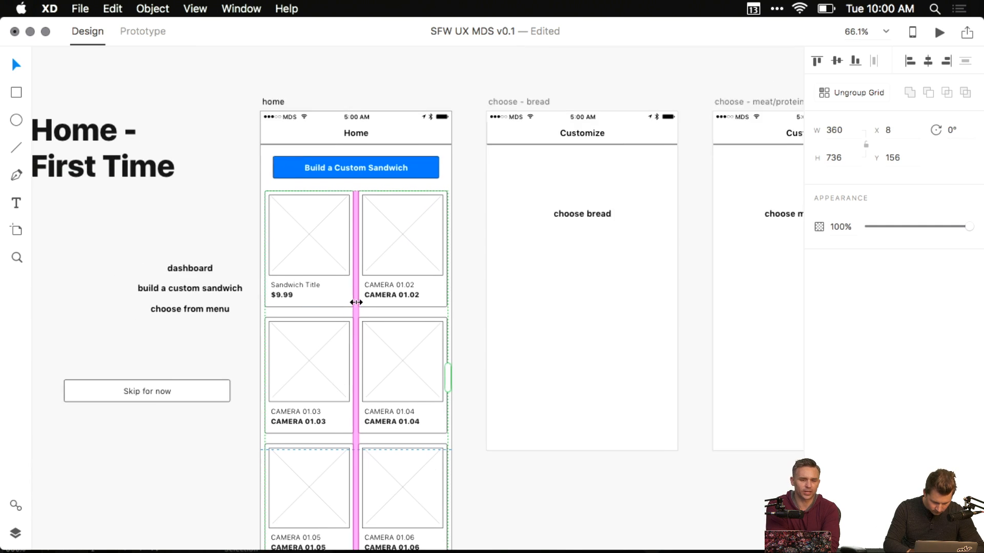
pyautogui.scroll(8, 353, 302)
pyautogui.scroll(10, 314, 250)
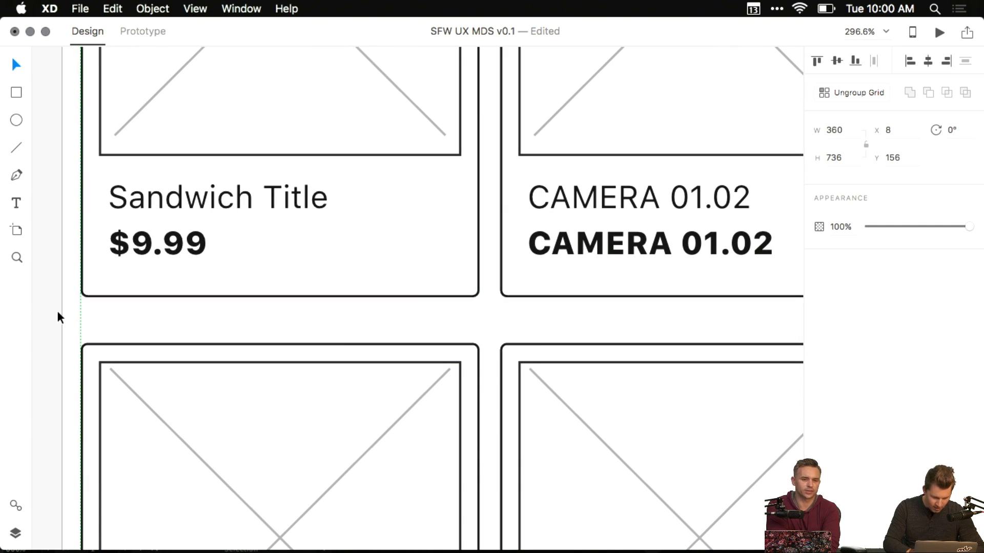
pyautogui.moveTo(153, 318); pyautogui.dragTo(154, 290)
pyautogui.click(41, 285)
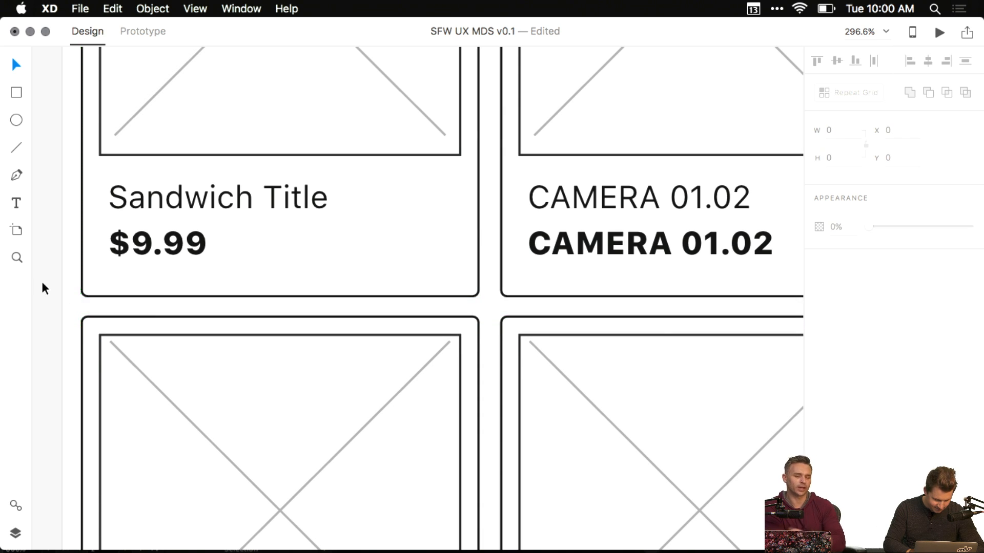
# - Nudge the sandwich repeat grid up about 8 pixels, closer to the Build a Custom Sandwich button
pyautogui.scroll(-10, 478, 234)
pyautogui.hscroll(-3, 514, 240)
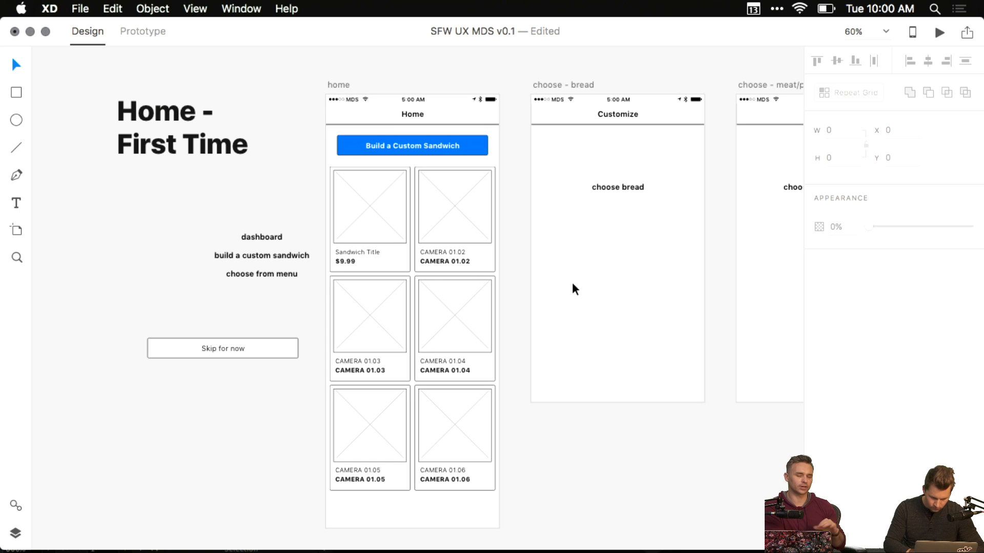
pyautogui.click(417, 197)
pyautogui.press('Up')
pyautogui.press('Up')
pyautogui.press('Up')
pyautogui.press('Up')
pyautogui.press('Up')
pyautogui.press('Up')
pyautogui.press('Up')
pyautogui.press('Up')
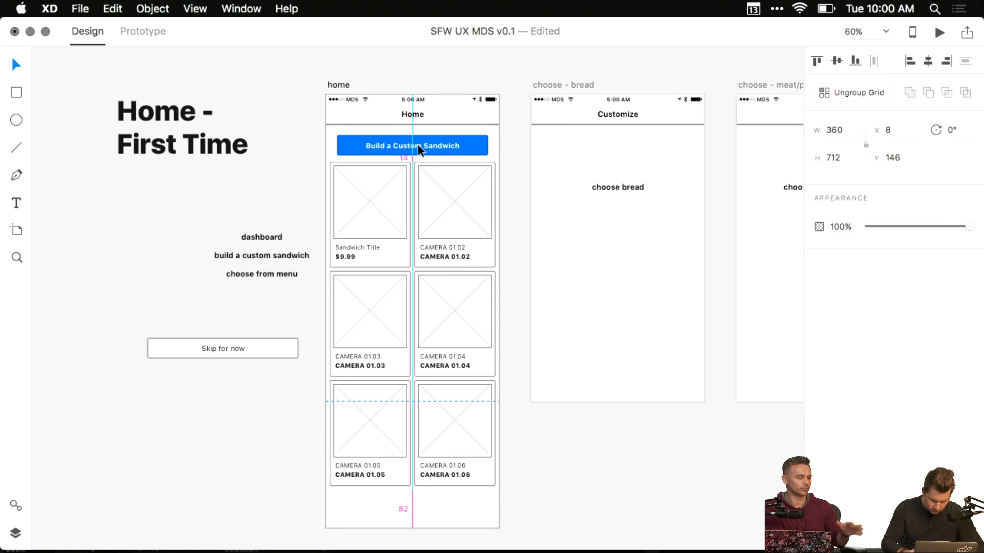
# - Nudge the Build a Custom Sandwich button and the repeat grid up together, closer to the Home header
pyautogui.keyDown('shift'); pyautogui.click(417, 143); pyautogui.keyUp('shift')
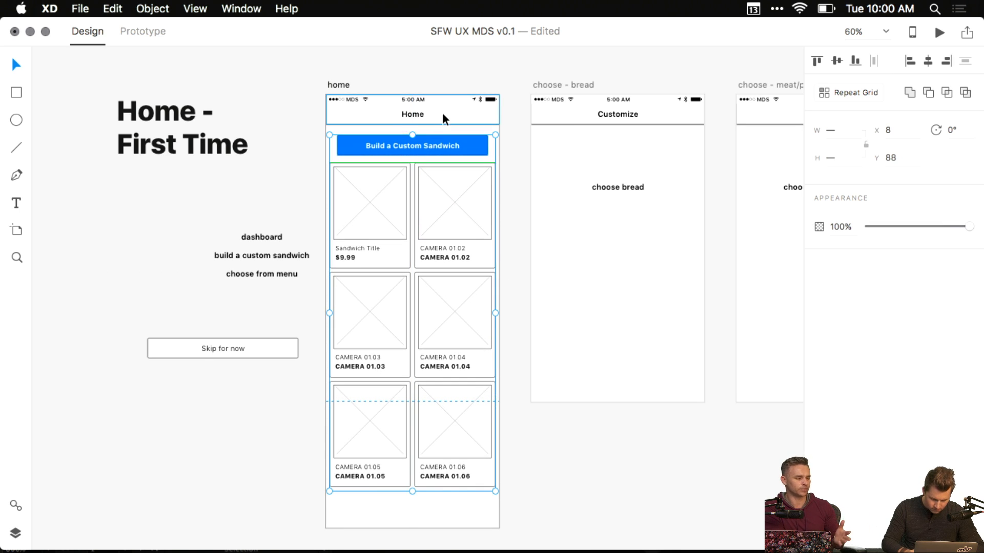
pyautogui.press('Up')
pyautogui.press('Up')
pyautogui.press('Up')
pyautogui.press('Up')
pyautogui.press('Up')
pyautogui.press('Up')
pyautogui.press('Up')
pyautogui.press('Up')
pyautogui.press('Up')
pyautogui.press('Up')
pyautogui.press('Up')
pyautogui.press('Up')
pyautogui.press('Up')
pyautogui.click(543, 192)
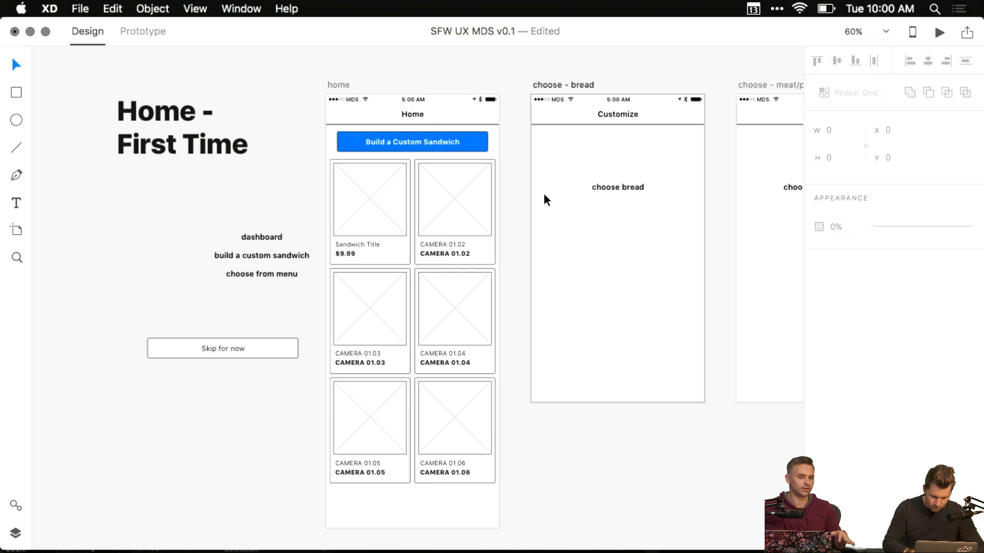
# - Move the Billing/Account artboard row and the Home - Recent artboard down together, with the upper row at Y 3082
pyautogui.scroll(-4, 503, 278)
pyautogui.scroll(-4, 503, 279)
pyautogui.scroll(-4, 503, 279)
pyautogui.scroll(-8, 324, 272)
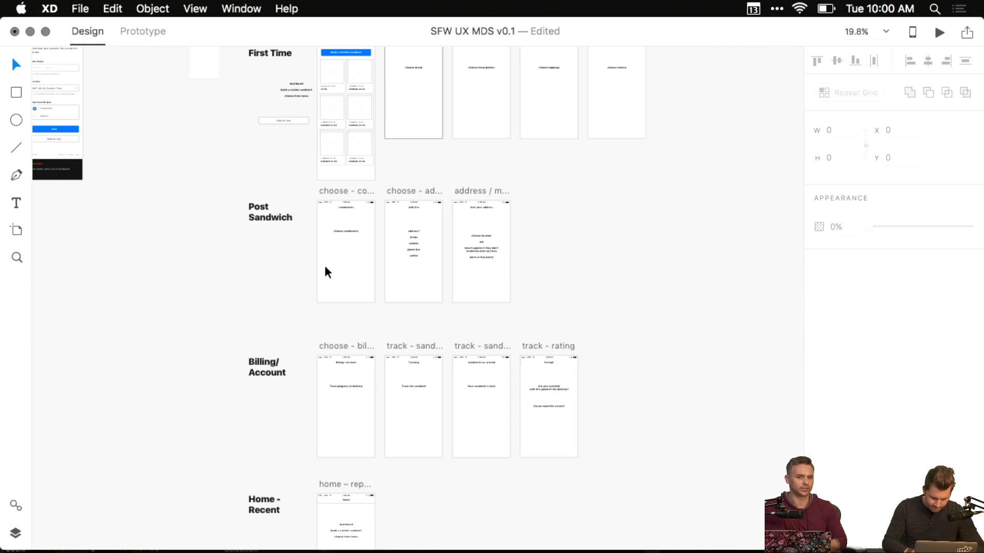
pyautogui.moveTo(195, 177); pyautogui.dragTo(560, 510)
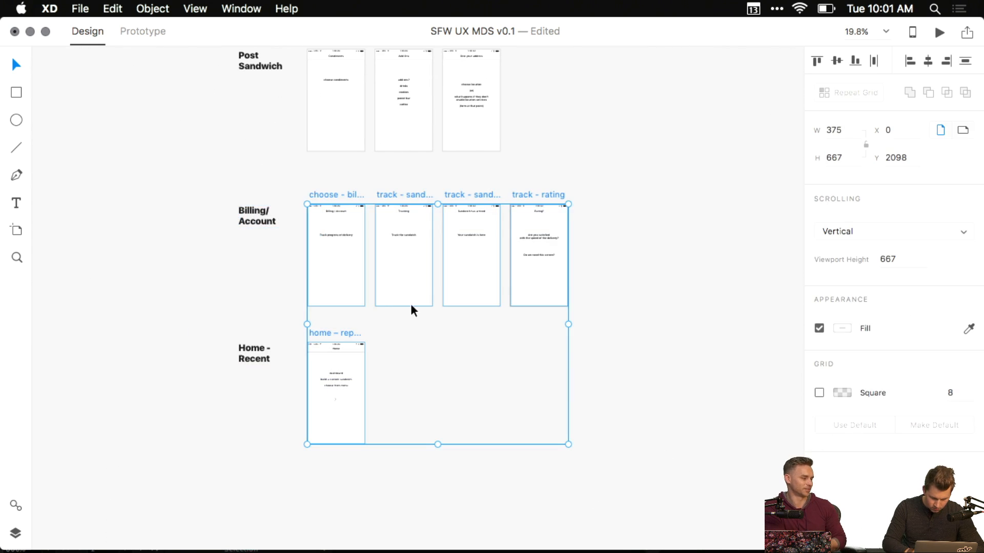
pyautogui.moveTo(332, 196); pyautogui.dragTo(332, 340)
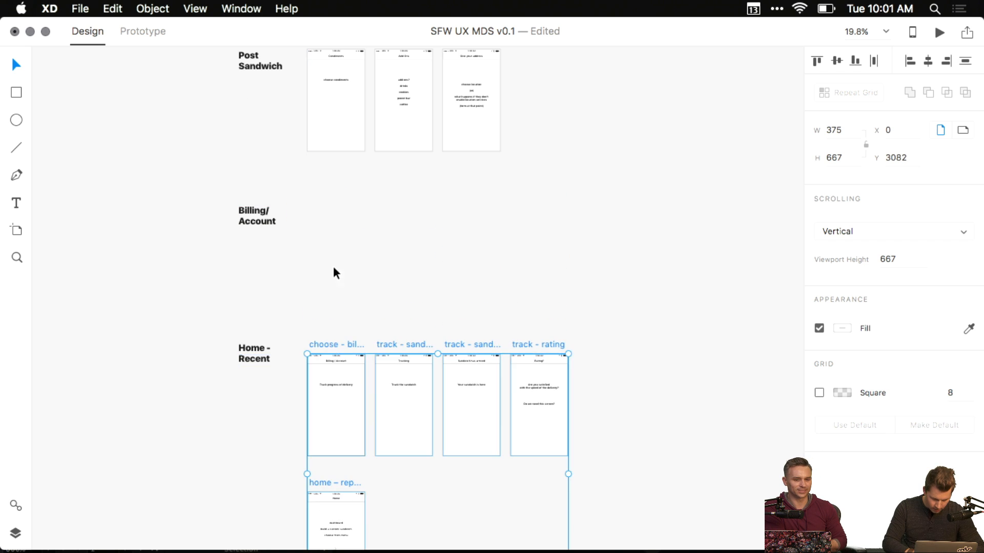
# - Move the Post Sandwich artboards and their heading down, placing the heading at Y 1617 level with the artboard tops
pyautogui.scroll(5, 333, 265)
pyautogui.moveTo(237, 163); pyautogui.dragTo(319, 246)
pyautogui.moveTo(251, 181); pyautogui.dragTo(251, 265)
# - Realign the headings with their artboard rows: Home - Recent at Y 3990 and Billing/Account at Y 3082
pyautogui.scroll(-10, 256, 256)
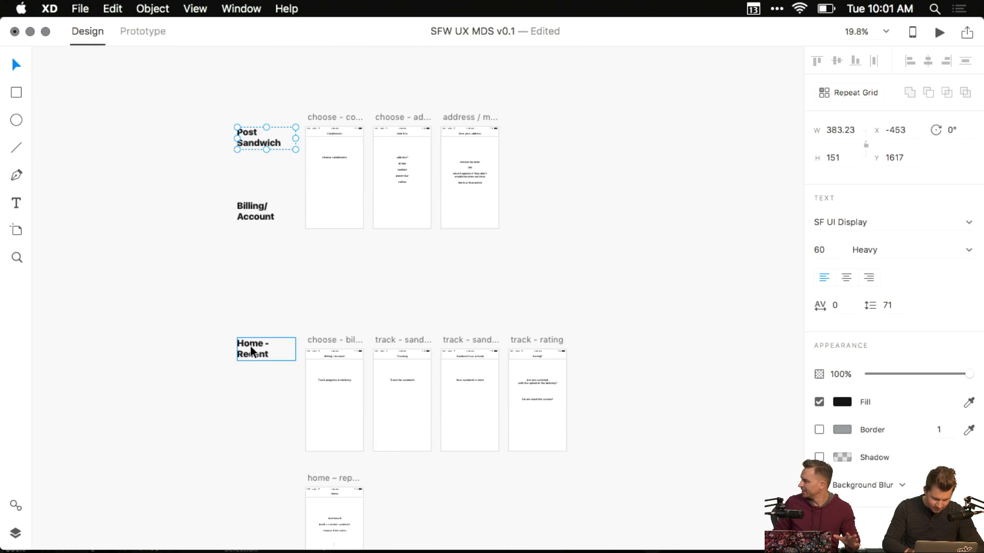
pyautogui.moveTo(259, 224); pyautogui.dragTo(253, 375)
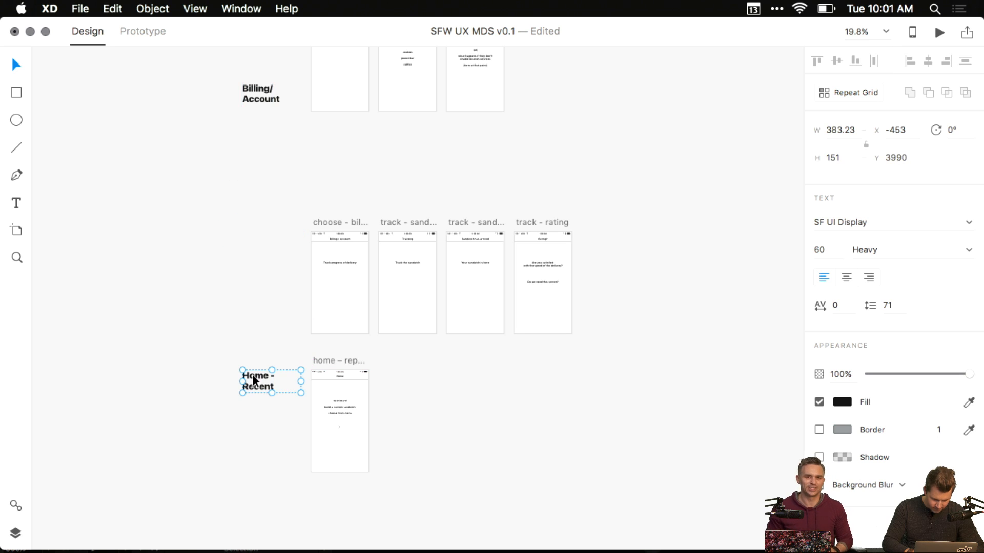
pyautogui.moveTo(260, 99); pyautogui.dragTo(261, 235)
# - Duplicate the Home - First Time heading above the artboards, change its text to GIVEAWAY and widen its text box to 1072.37
pyautogui.scroll(10, 351, 224)
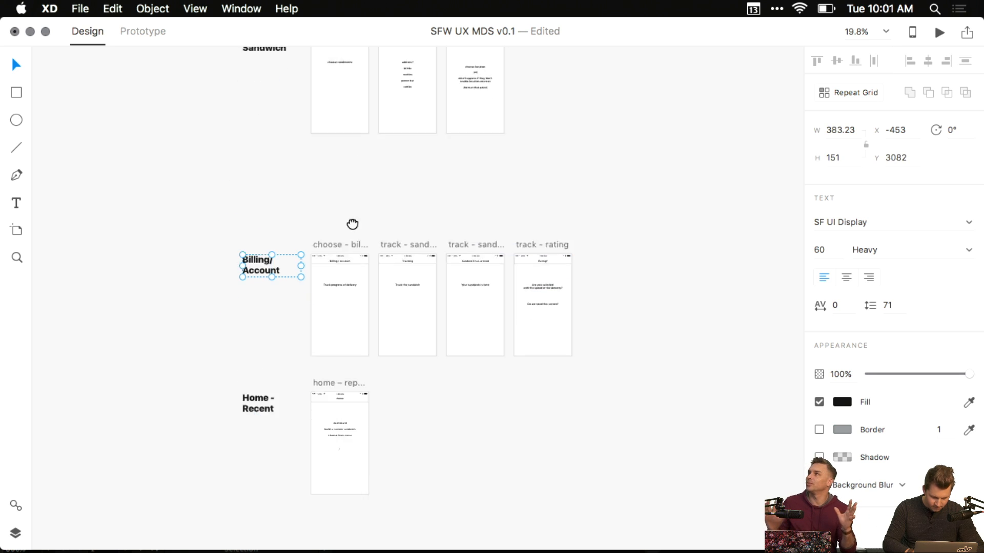
pyautogui.scroll(10, 328, 382)
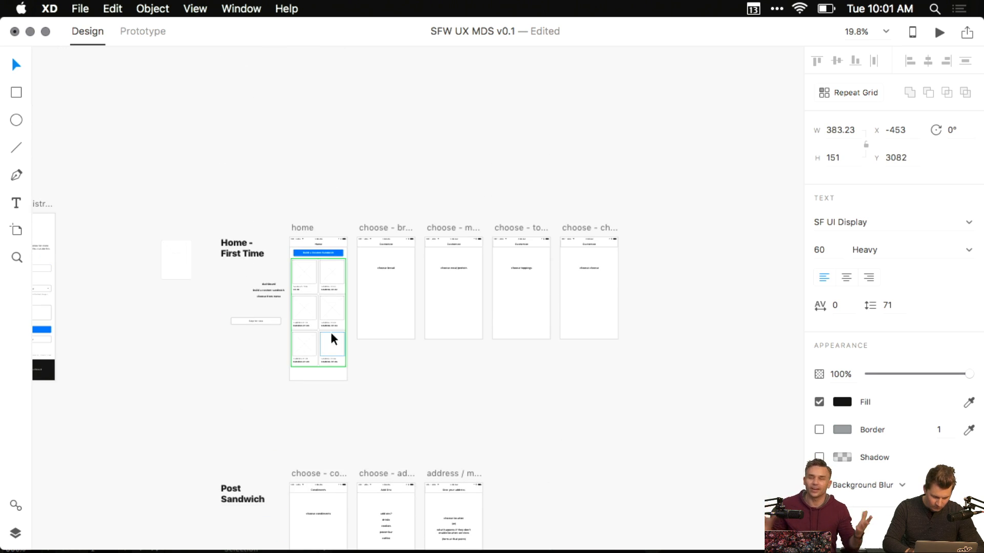
pyautogui.moveTo(243, 244); pyautogui.dragTo(410, 312)
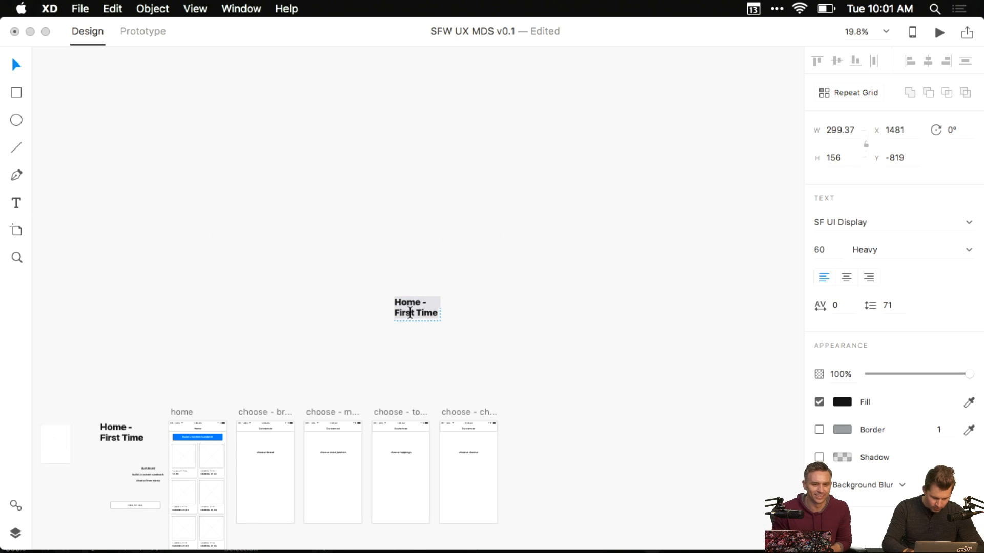
pyautogui.write('GIVEAWAY')
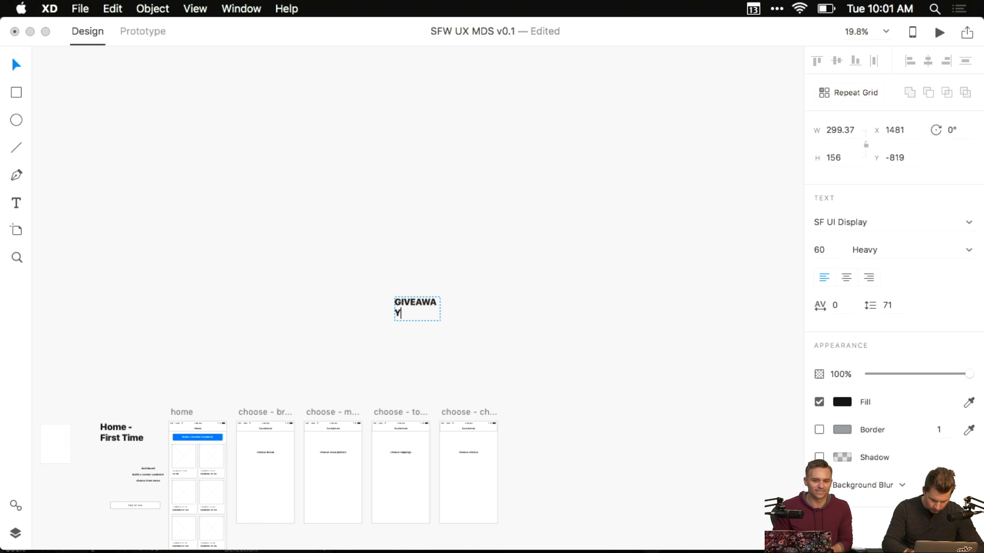
pyautogui.press('Escape')
pyautogui.moveTo(440, 309); pyautogui.dragTo(557, 308)
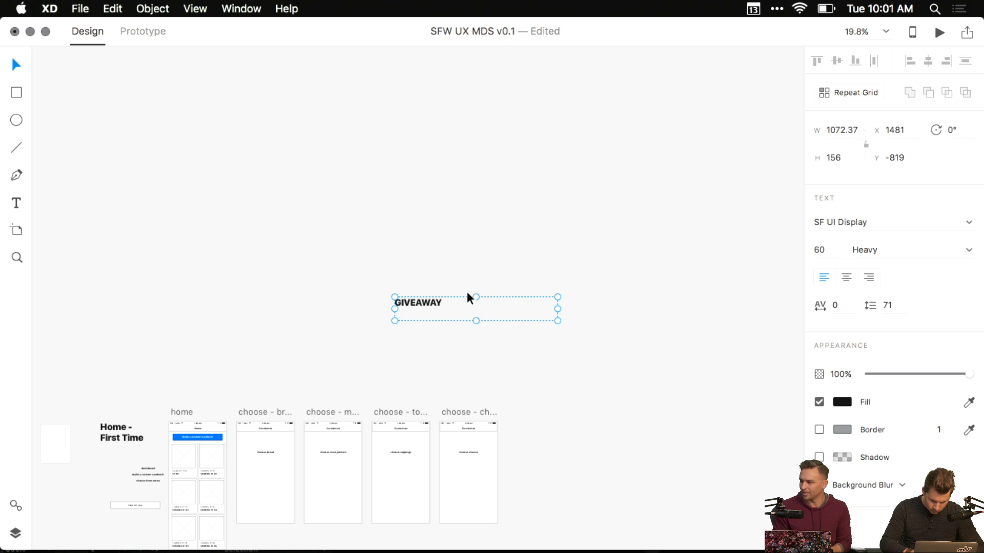
pyautogui.click(466, 291)
# - Replace the GIVEAWAY text with two lines reading "WHAT DOES" and "XD STAND FOR?"
pyautogui.scroll(3, 424, 294)
pyautogui.scroll(10, 423, 296)
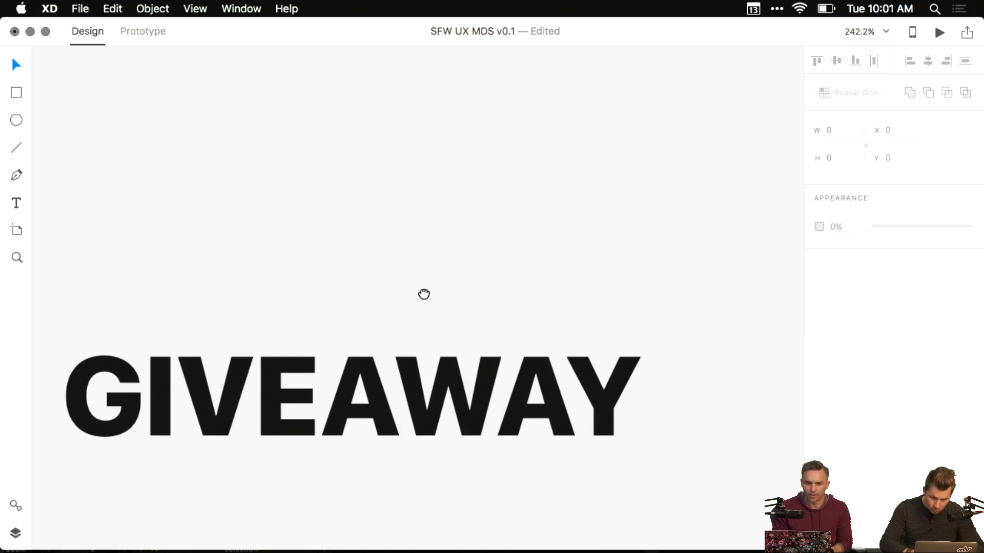
pyautogui.scroll(-5, 480, 229)
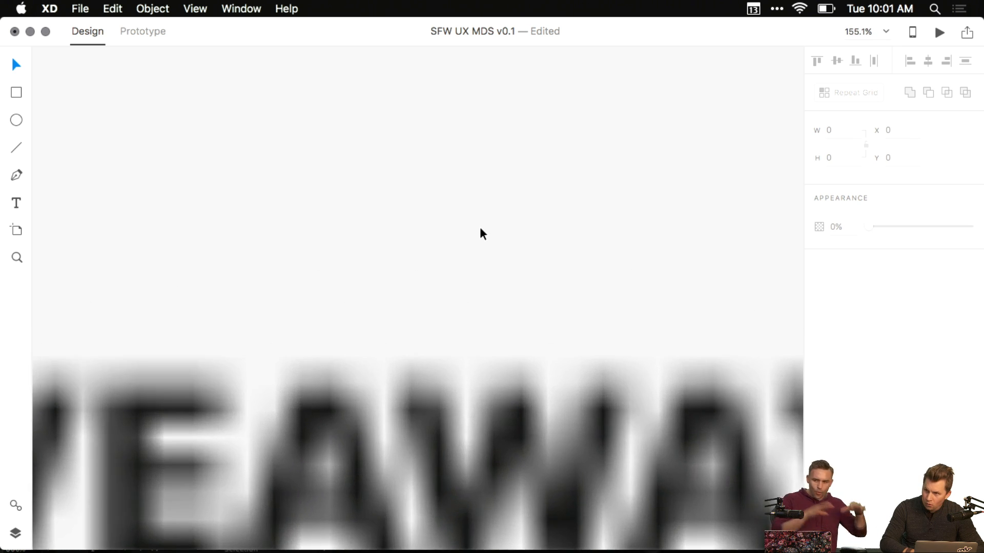
pyautogui.scroll(-4, 480, 229)
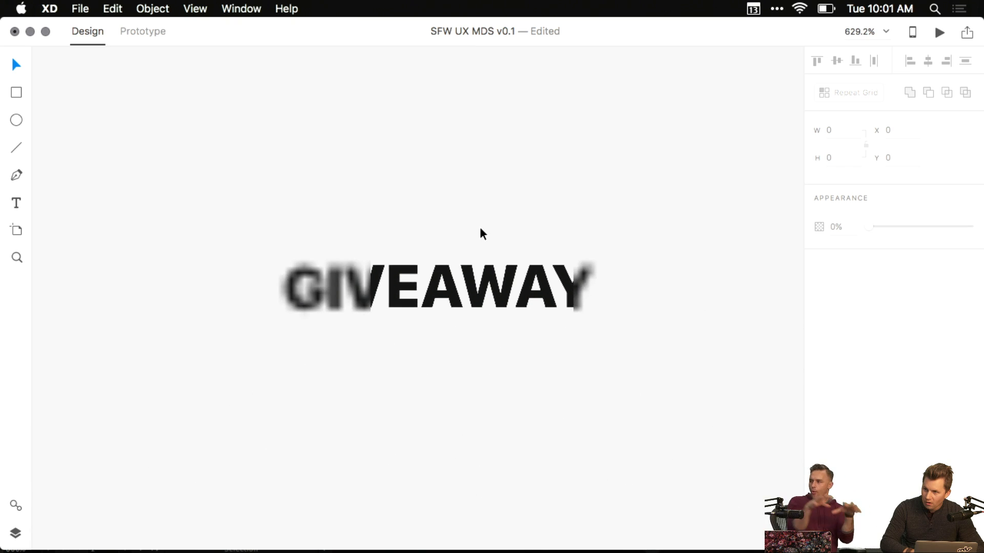
pyautogui.scroll(6, 480, 229)
pyautogui.scroll(-4, 480, 230)
pyautogui.scroll(-1, 480, 229)
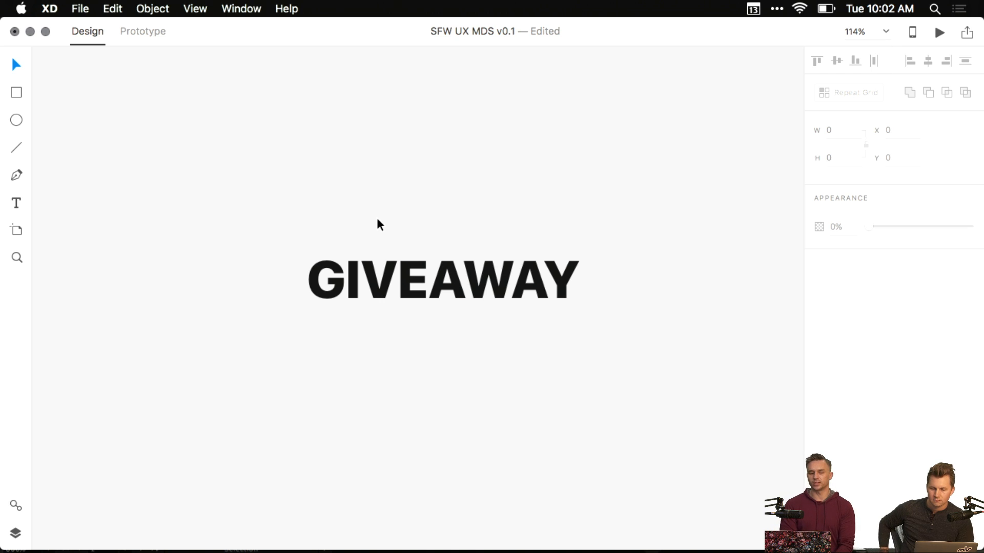
pyautogui.click(369, 275)
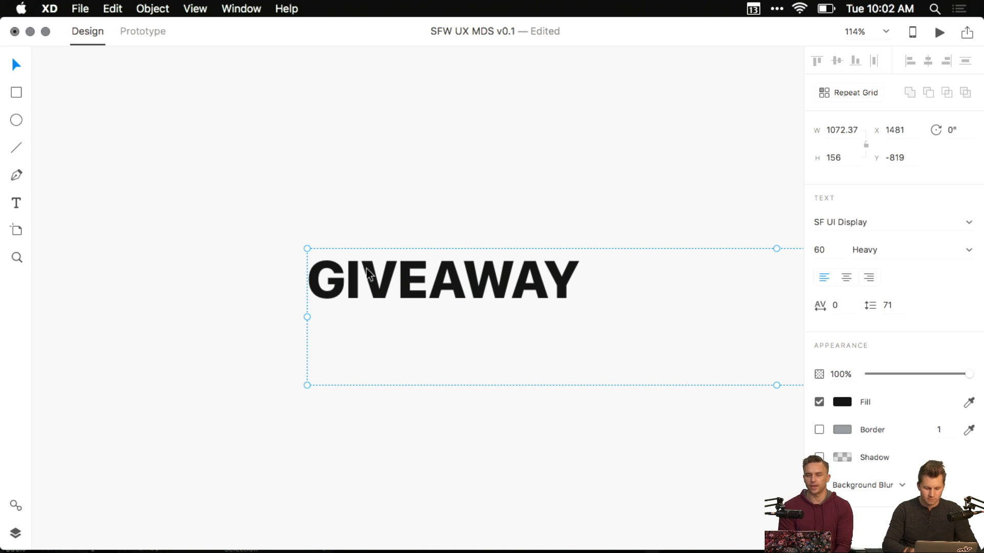
pyautogui.doubleClick(368, 275)
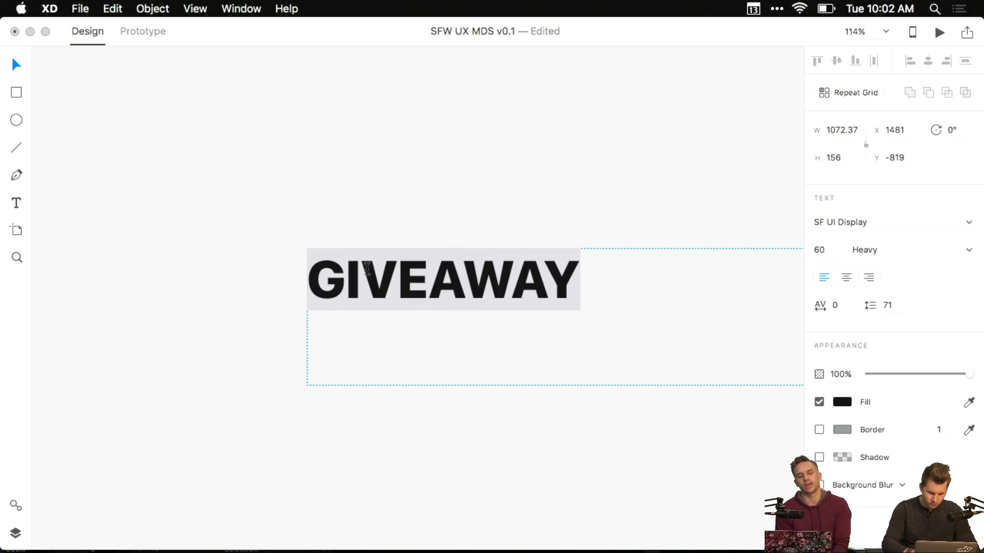
pyautogui.write('WHAT DOES')
pyautogui.press('Return')
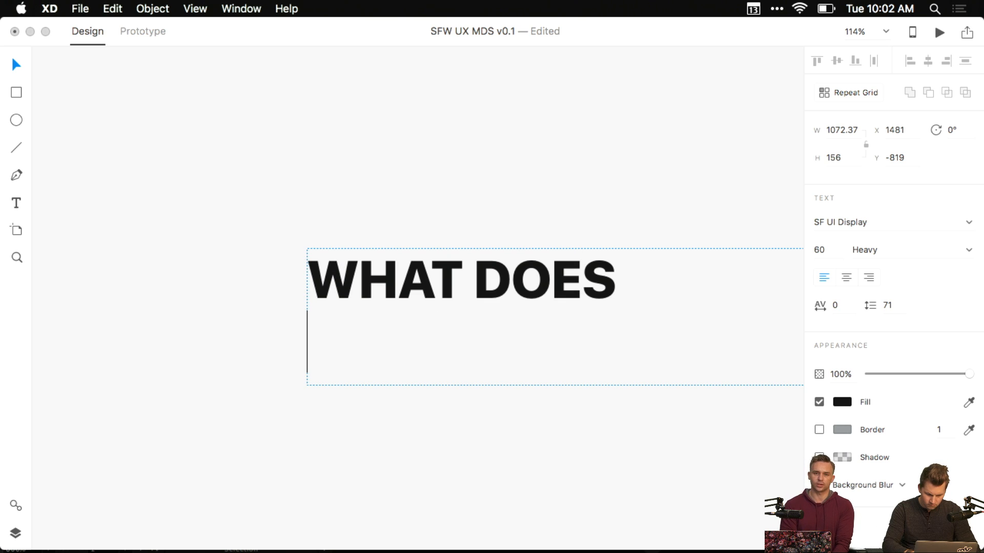
pyautogui.write('XD STAND FOR?')
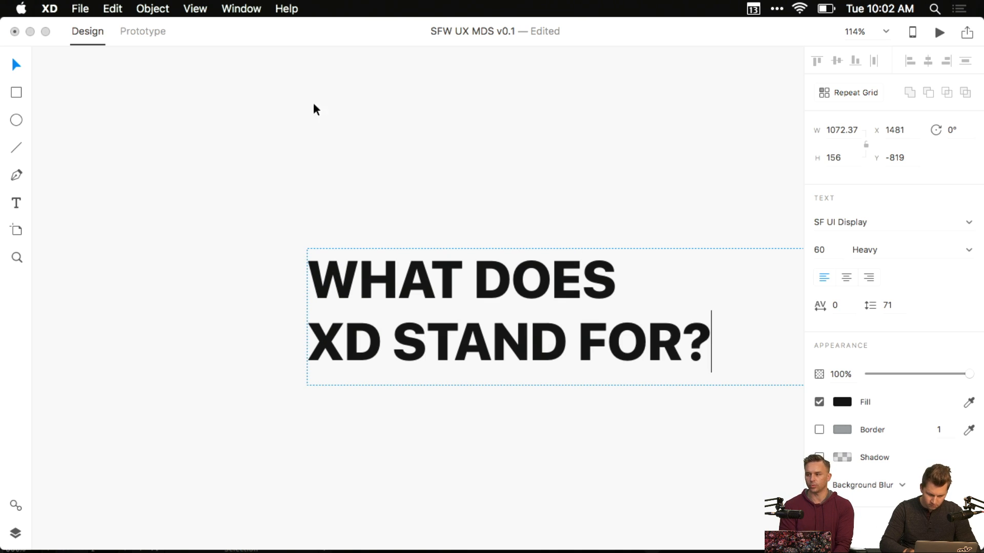
pyautogui.press('Escape')
# - Delete the giveaway question text from the pasteboard and return to the home artboard
pyautogui.hscroll(5, 384, 136)
pyautogui.moveTo(459, 180); pyautogui.dragTo(457, 183)
pyautogui.scroll(-8, 458, 184)
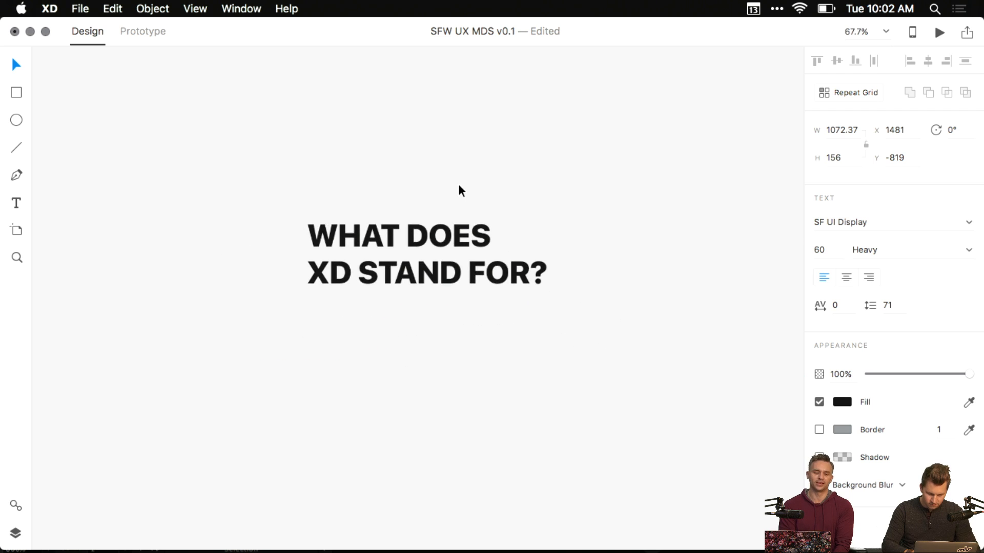
pyautogui.press('Delete')
pyautogui.scroll(-10, 358, 304)
pyautogui.hscroll(-12, 358, 304)
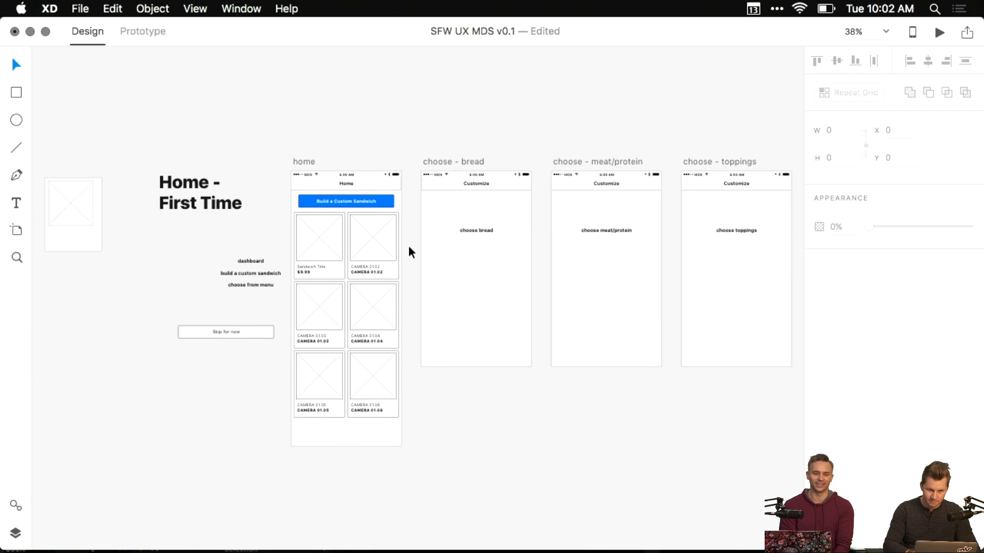
pyautogui.scroll(3, 409, 246)
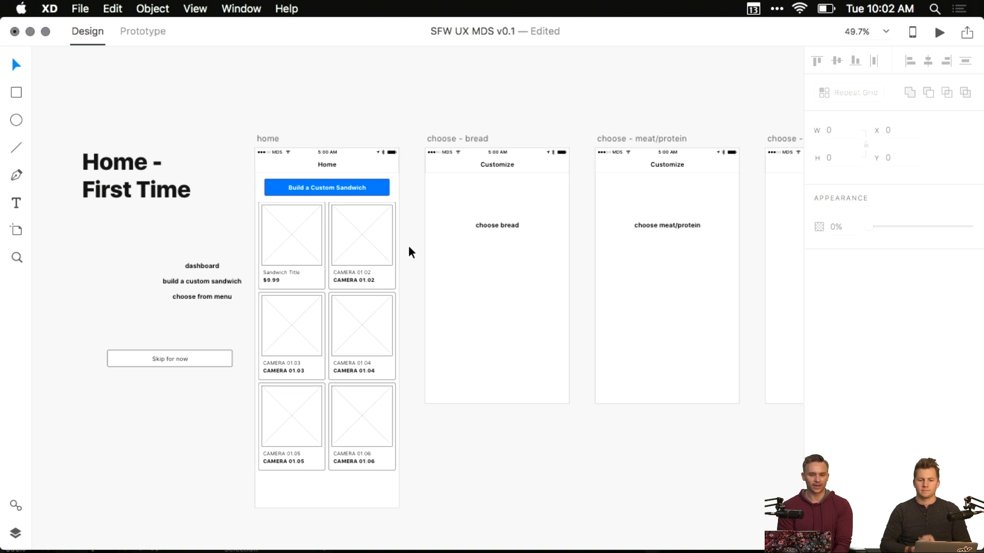
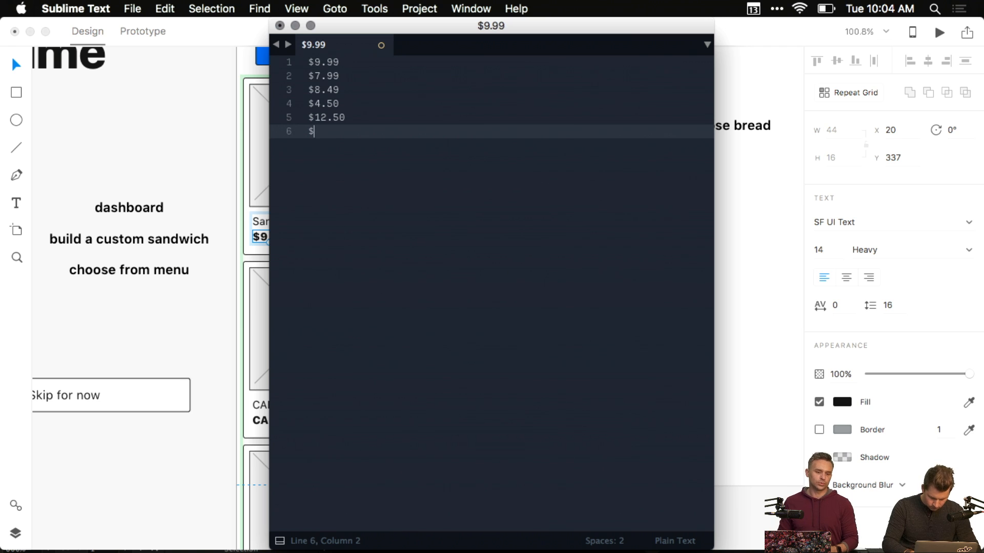
# - Continue the price list with $10.00, $8.75, $9.50, $12.99 and $4.99, each on its own line
pyautogui.write('10.00')
pyautogui.press('Return')
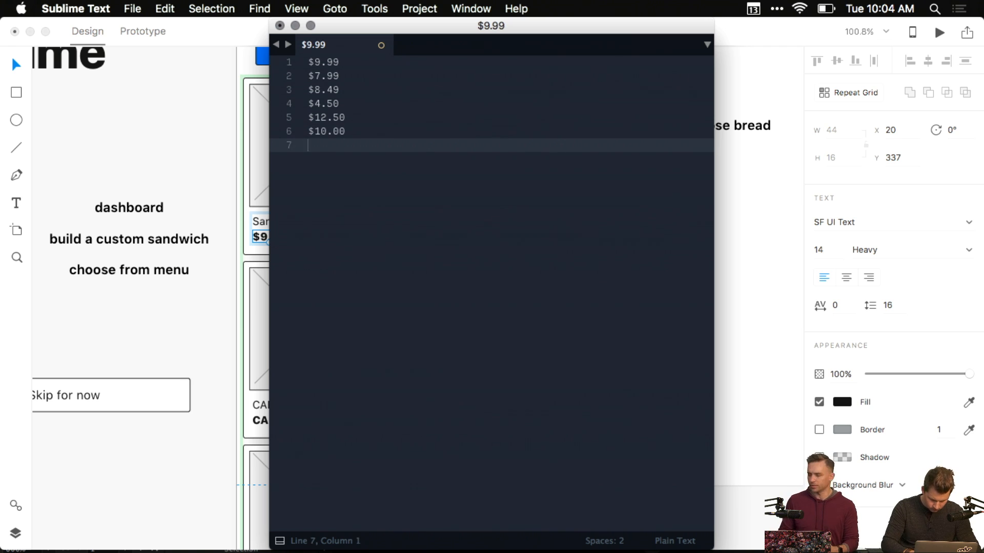
pyautogui.write('$8.75')
pyautogui.press('Return')
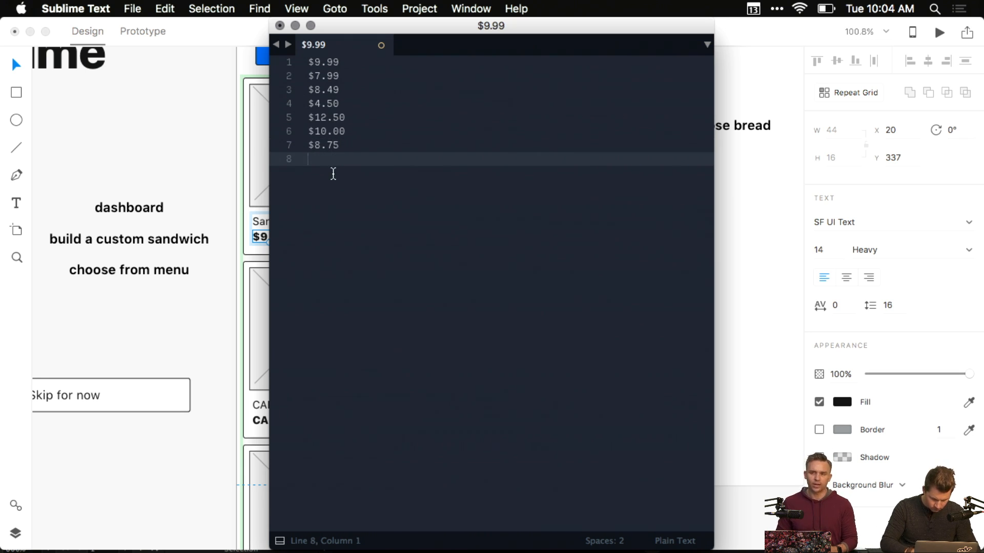
pyautogui.write('$9.50')
pyautogui.press('Return')
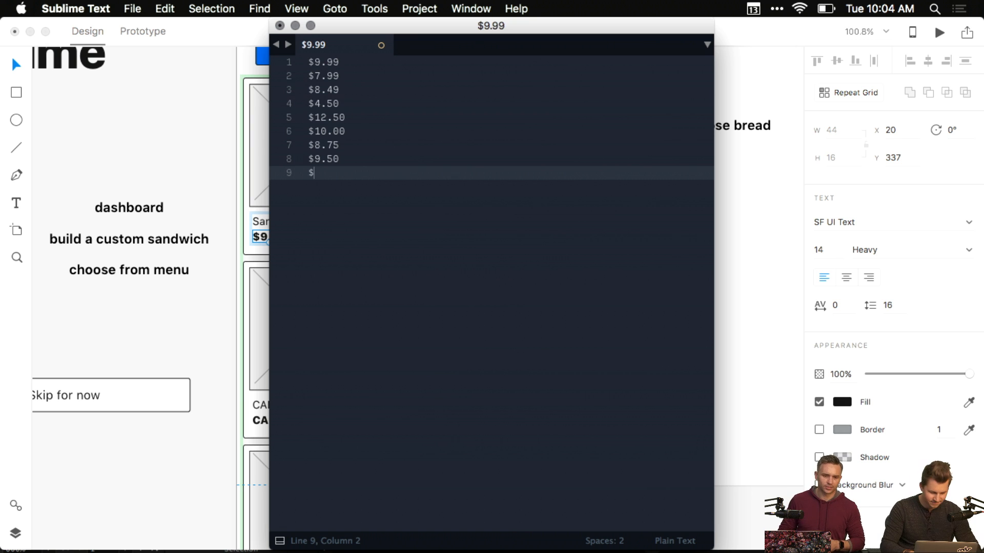
pyautogui.write('$12.99')
pyautogui.press('Return')
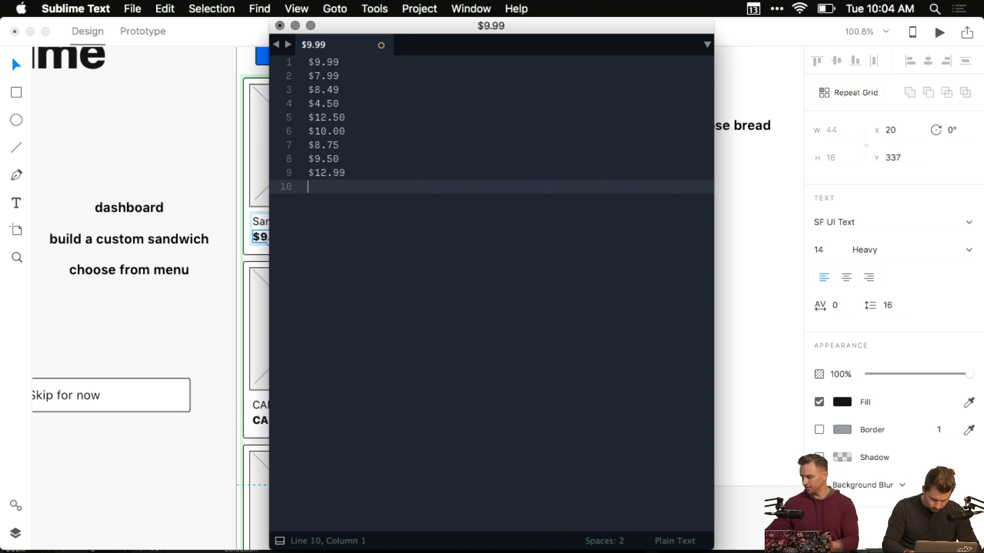
pyautogui.write('$4.99')
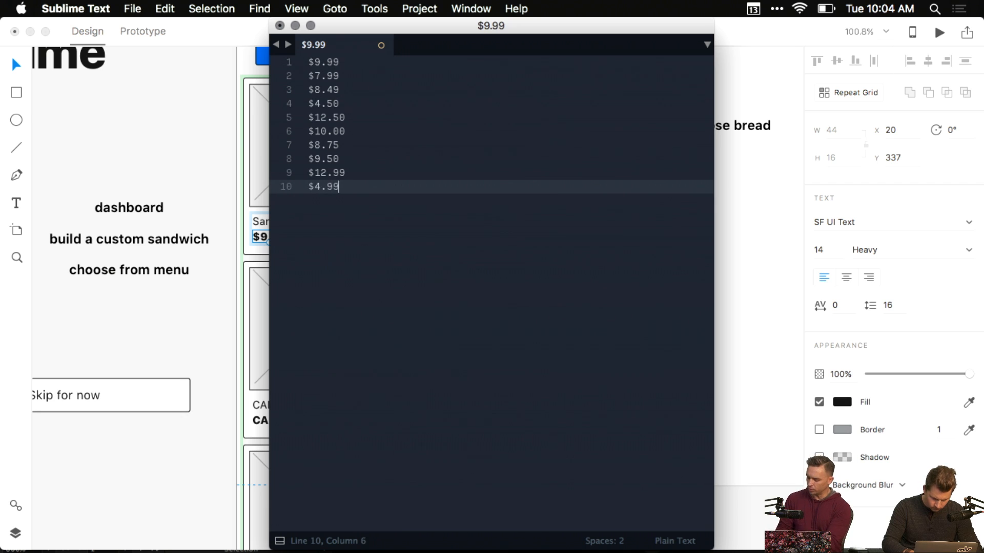
# - Finish the price list with $5.75, $6.50, $9.99 and $12.99 on separate lines
pyautogui.press('Return')
pyautogui.write('$5')
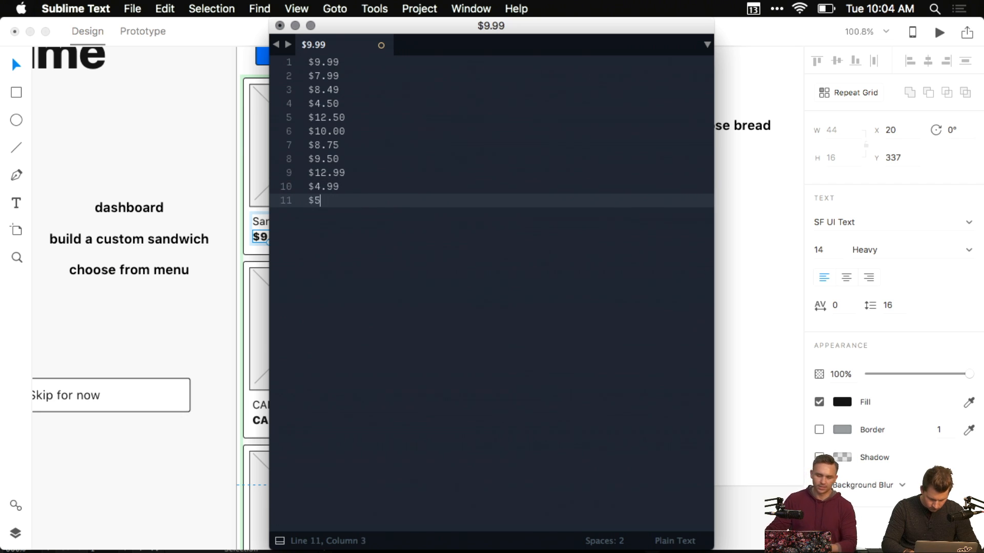
pyautogui.write('.75')
pyautogui.press('Return')
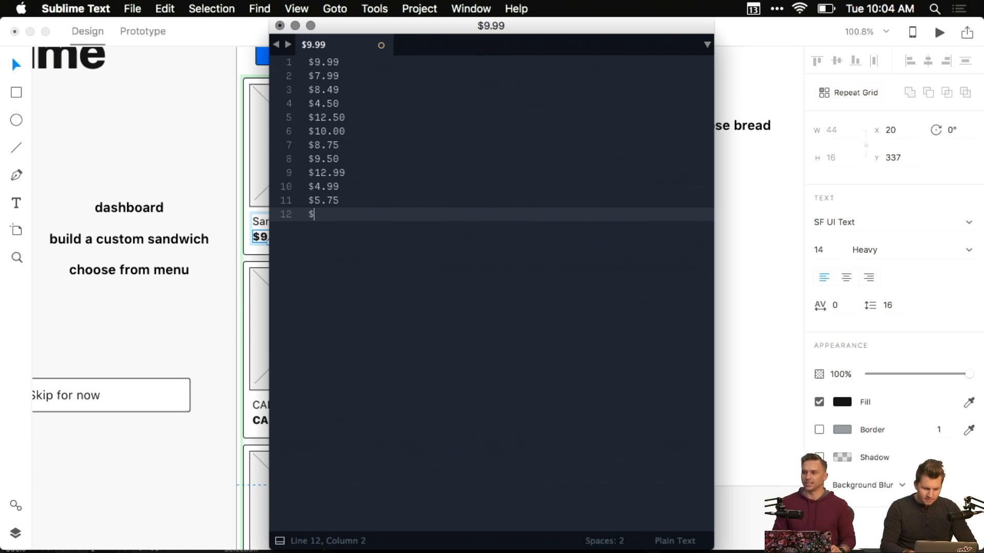
pyautogui.write('$6.50')
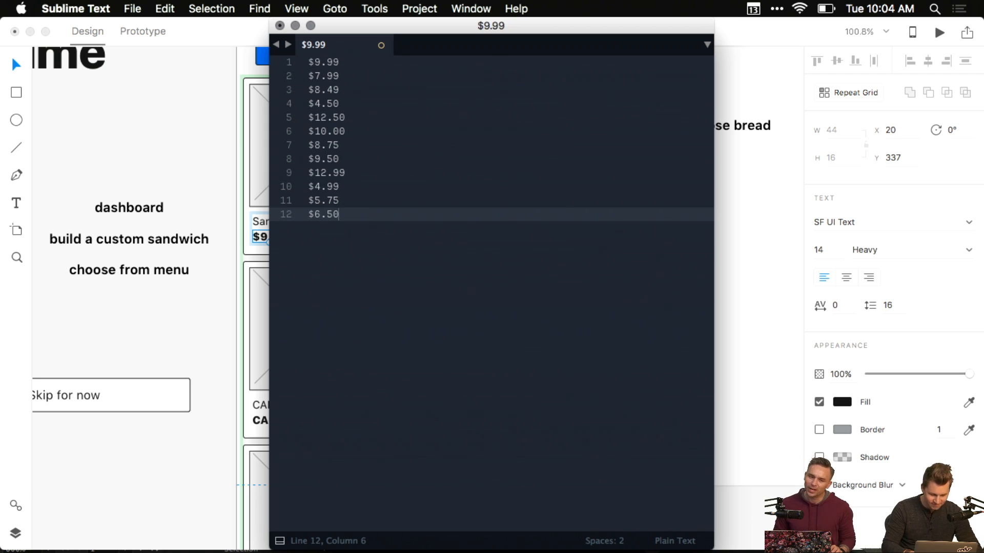
pyautogui.press('Return')
pyautogui.write('$')
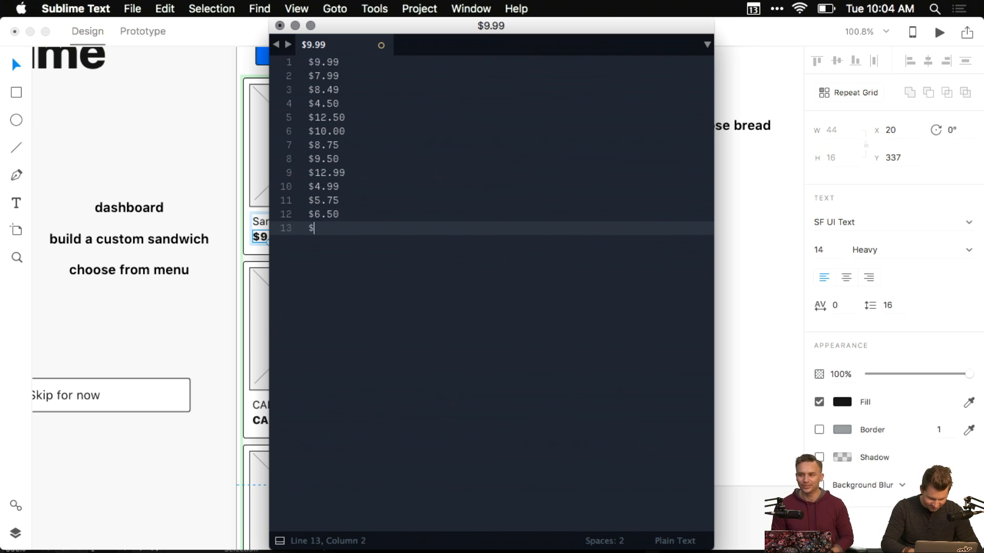
pyautogui.write('9.99')
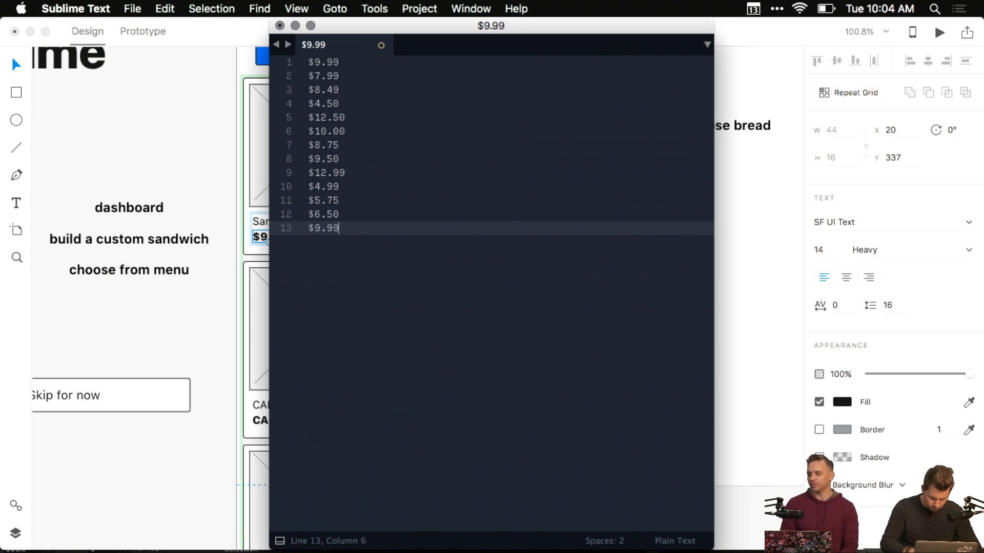
pyautogui.press('Return')
pyautogui.write('12.99')
pyautogui.press('super+shift+Left')
pyautogui.press('Left')
pyautogui.write('$')
pyautogui.click(357, 172)
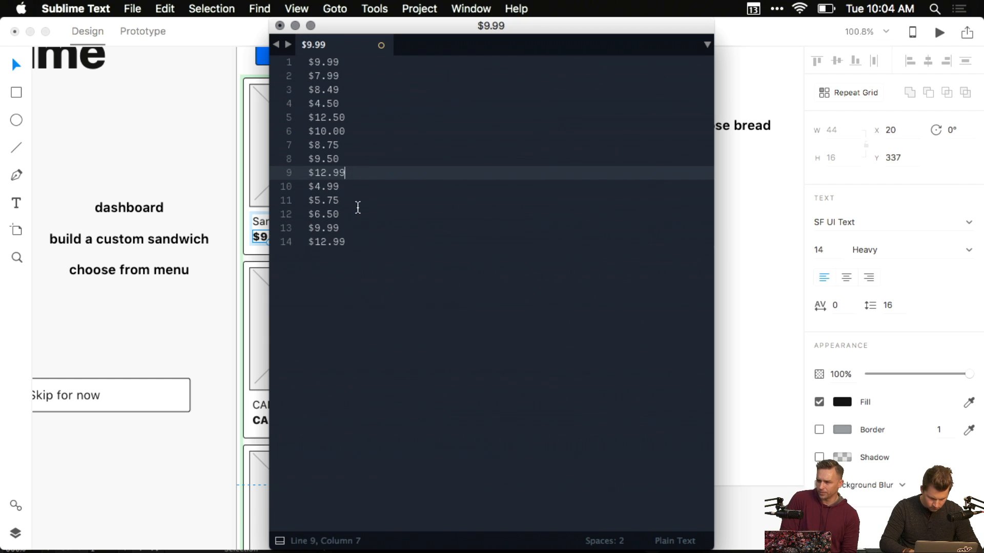
# - Start saving the price list under the file name prices.txt
pyautogui.press('super+s')
pyautogui.write('pricess')
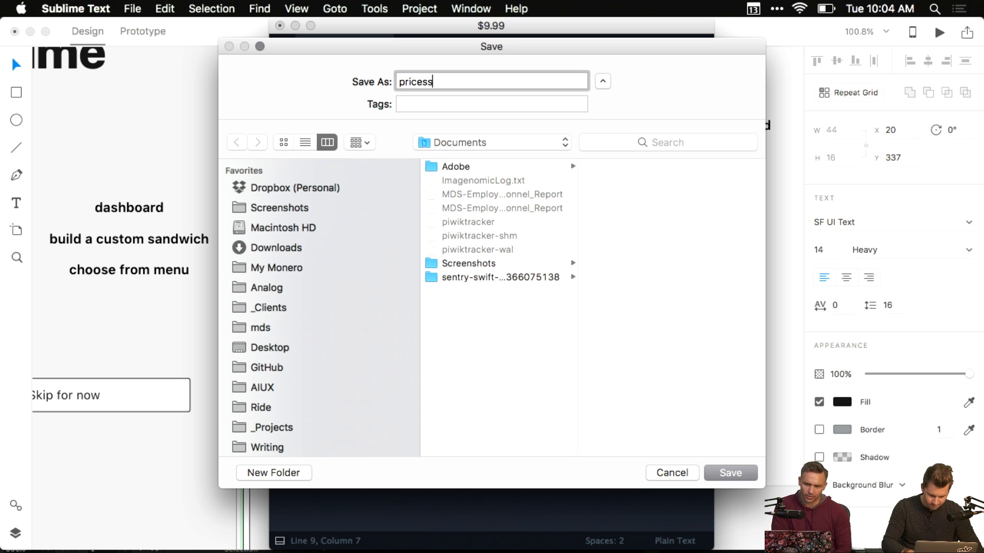
pyautogui.press('BackSpace')
pyautogui.write('.txt')
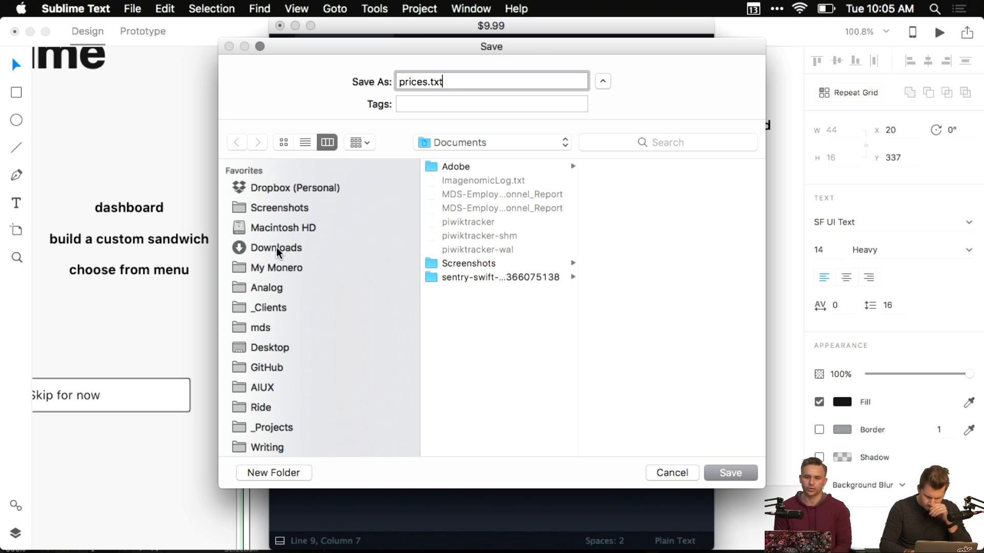
# - Choose the XD folder inside the project's design folder on the Desktop and save prices.txt there
pyautogui.click(265, 347)
pyautogui.click(469, 180)
pyautogui.press('Up')
pyautogui.press('Right')
pyautogui.press('Right')
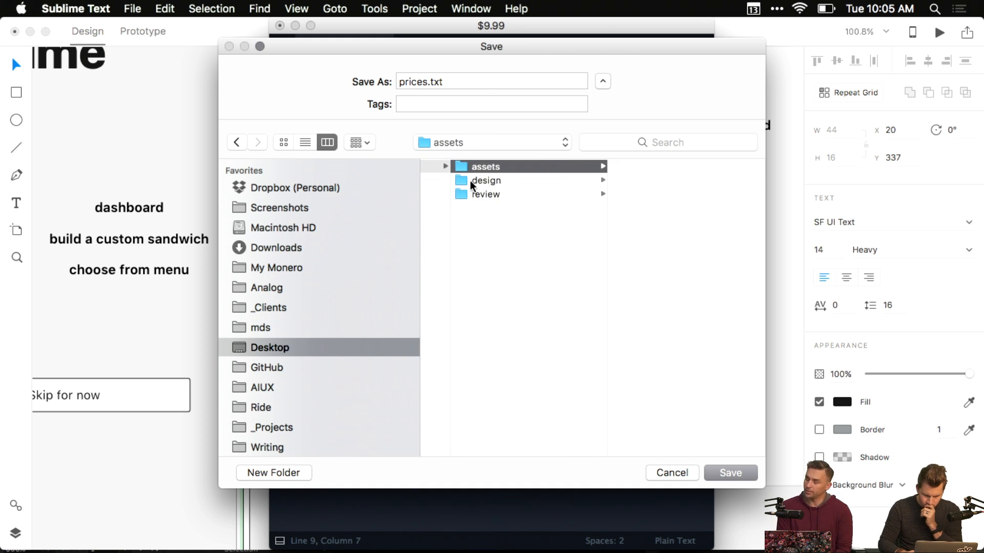
pyautogui.press('Down')
pyautogui.press('Right')
pyautogui.press('Right')
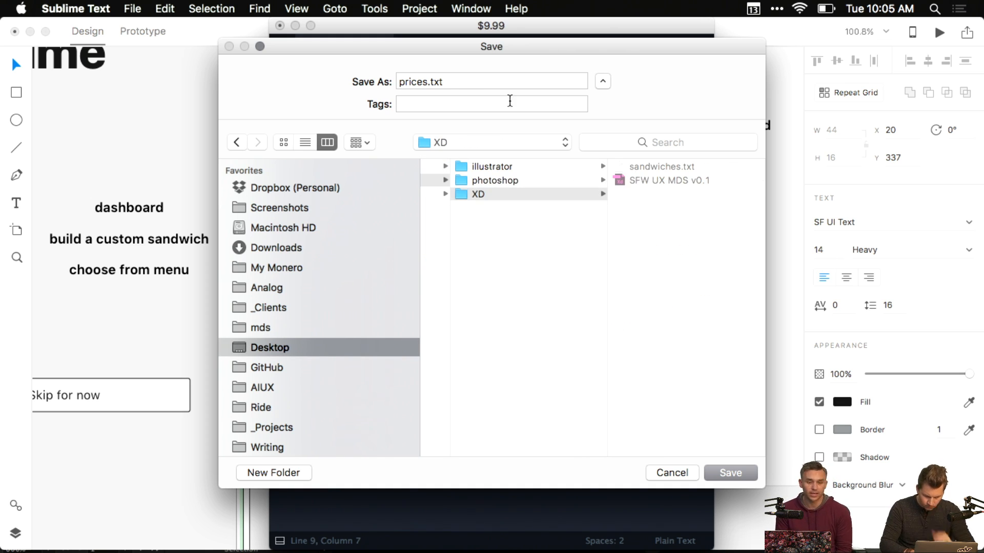
pyautogui.click(407, 84)
pyautogui.write('_')
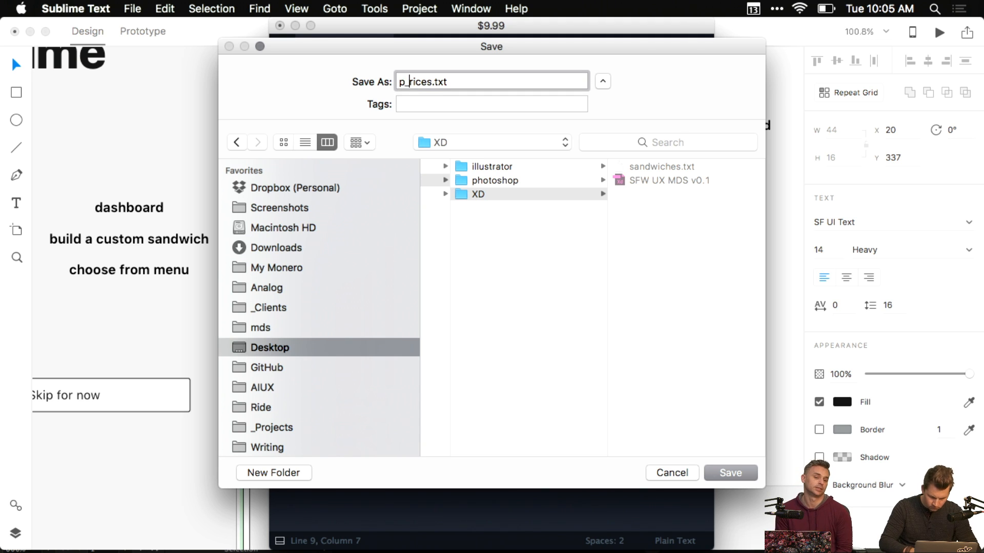
pyautogui.press('BackSpace')
pyautogui.press('BackSpace')
pyautogui.write('p')
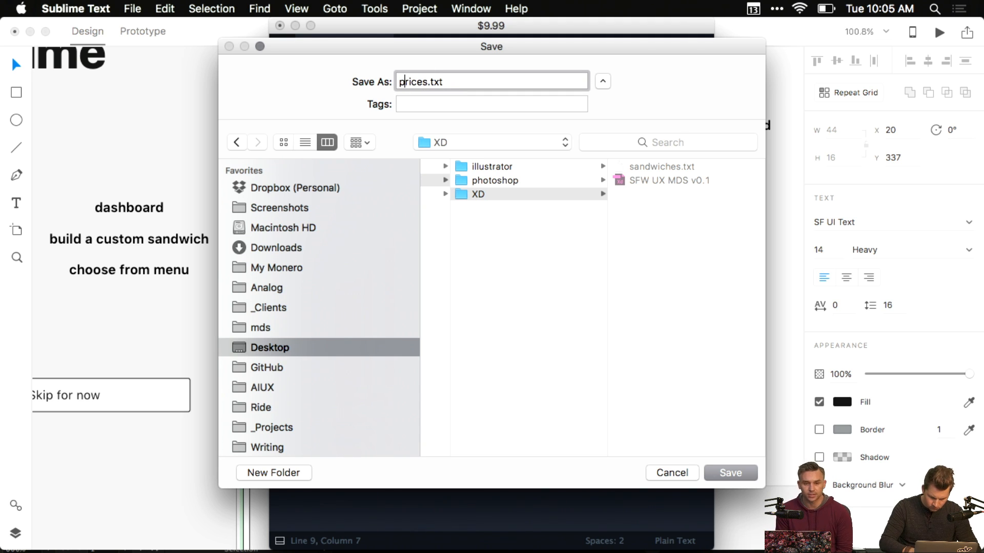
pyautogui.click(718, 469)
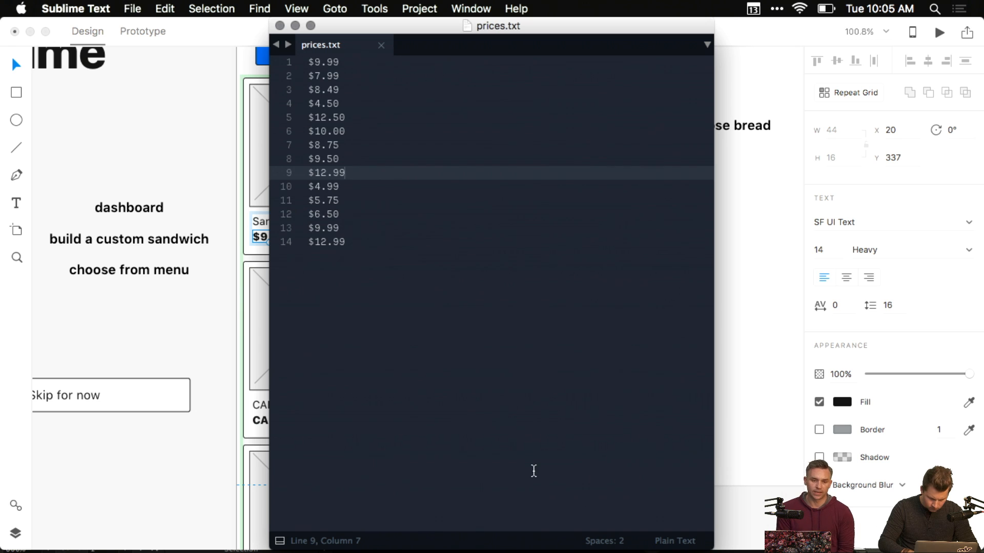
# - Close the text file, switch to Finder and create a folder named text inside the XD folder
pyautogui.click(280, 25)
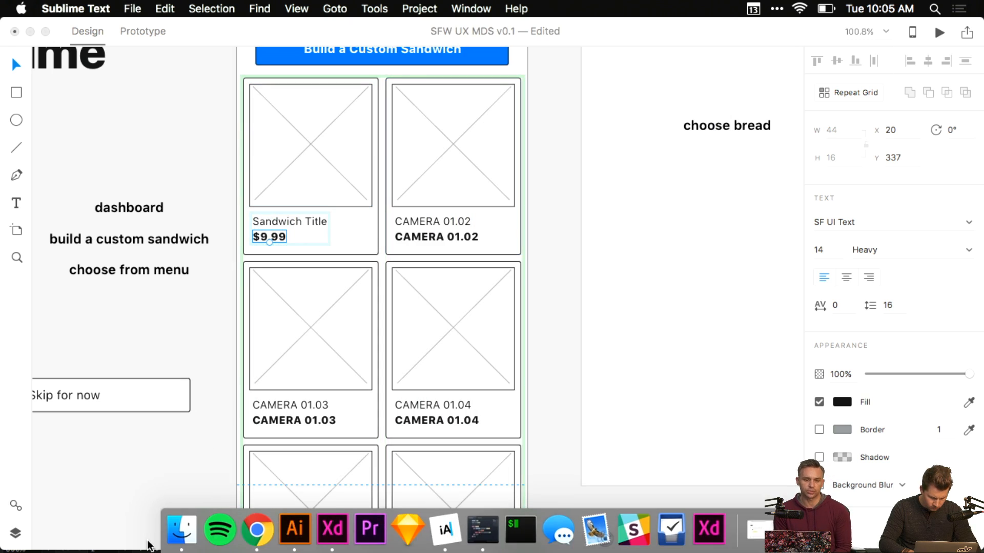
pyautogui.click(190, 526)
pyautogui.click(707, 183)
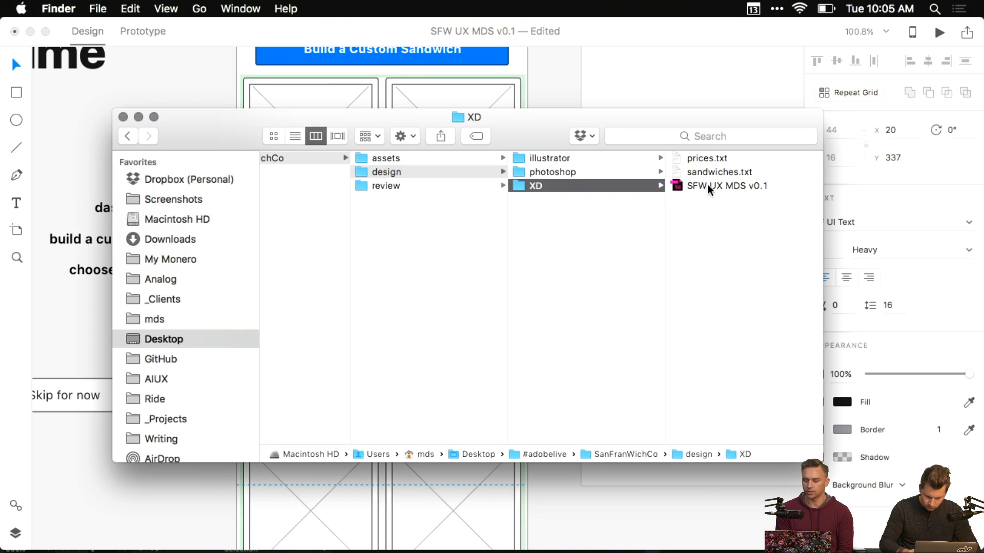
pyautogui.press('super+shift+n')
pyautogui.write('xt')
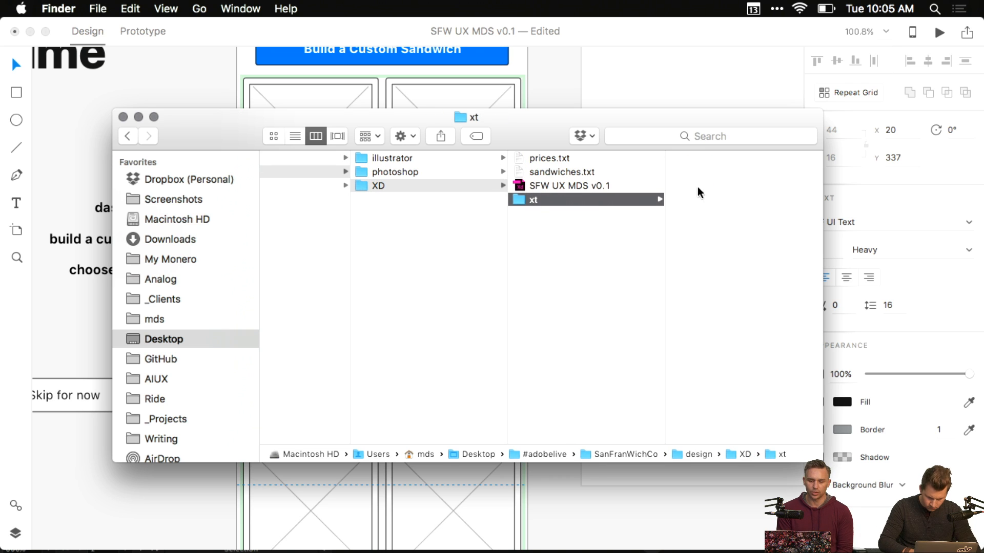
pyautogui.press('Return')
pyautogui.write('text')
pyautogui.press('Return')
# - Move prices.txt and sandwiches.txt into the text folder
pyautogui.click(547, 173)
pyautogui.keyDown('shift'); pyautogui.click(547, 159); pyautogui.keyUp('shift')
pyautogui.moveTo(542, 174); pyautogui.dragTo(537, 199)
# - Rename the text folder as _text
pyautogui.click(536, 172)
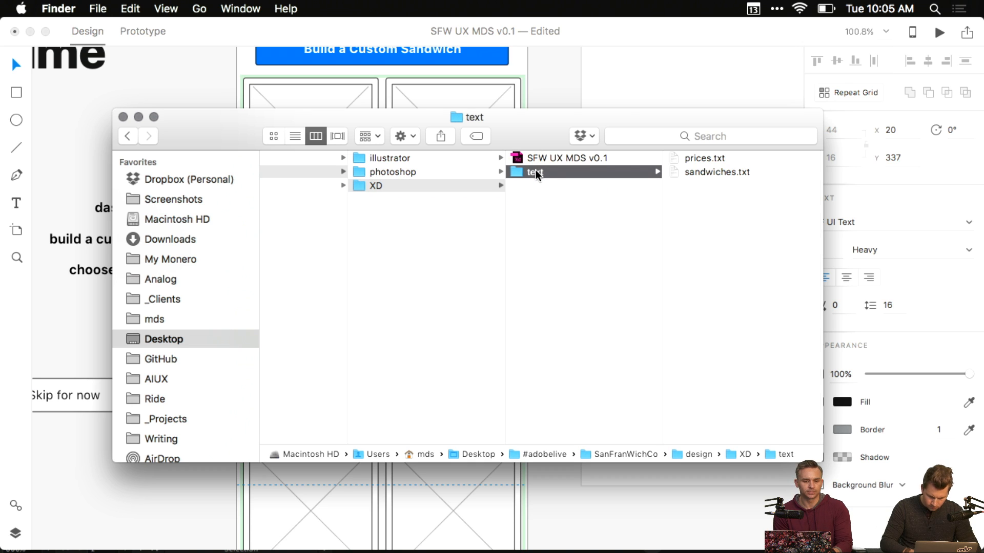
pyautogui.press('Return')
pyautogui.press('Left')
pyautogui.write('_')
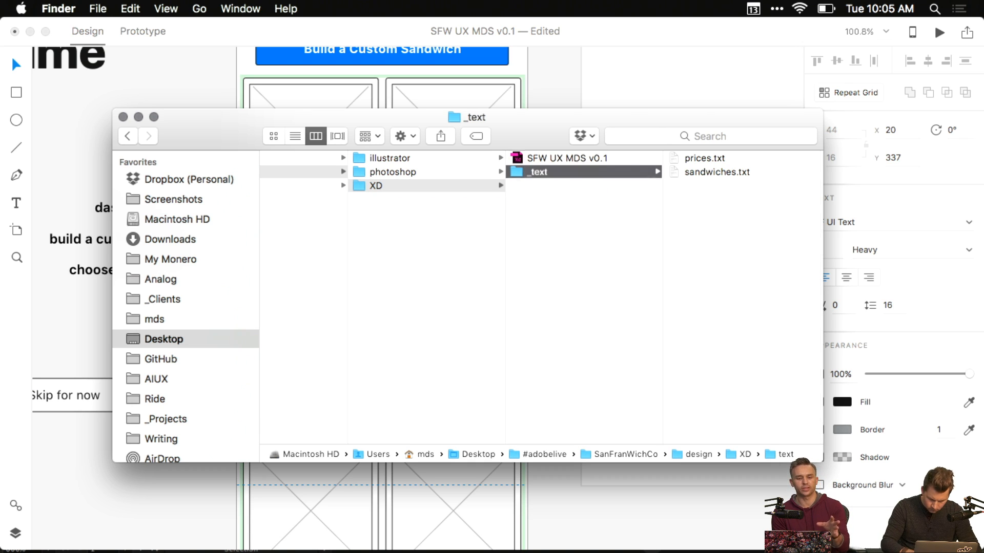
pyautogui.press('Return')
pyautogui.click(558, 193)
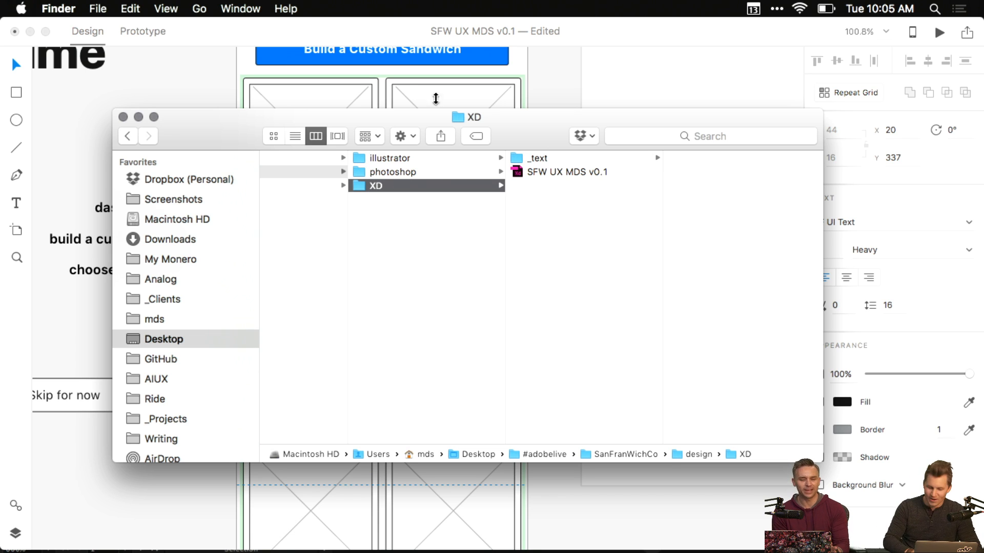
# - Shrink the Finder window and place it beside the home artboard, leaving the sandwich card grid uncovered
pyautogui.moveTo(114, 110); pyautogui.dragTo(184, 109)
pyautogui.moveTo(266, 136); pyautogui.dragTo(317, 183)
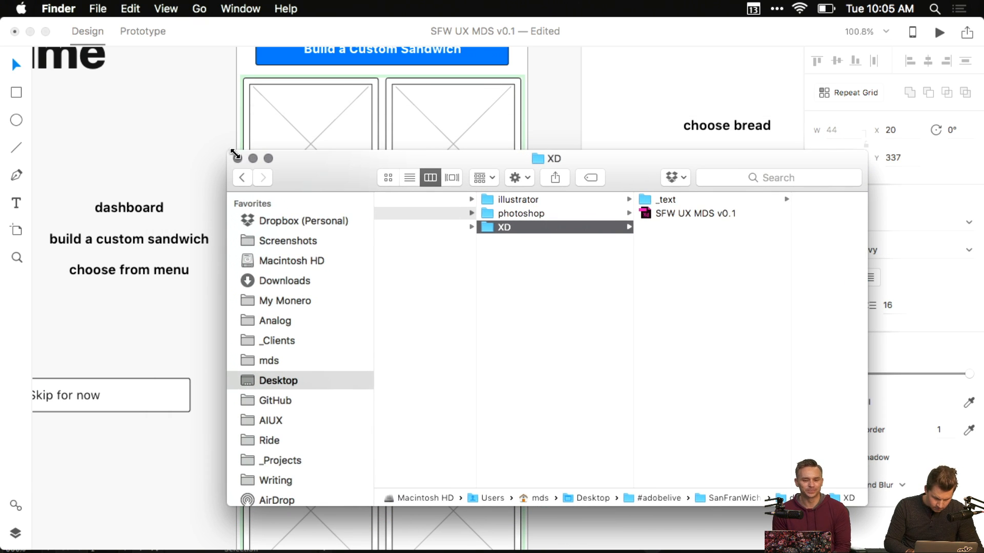
pyautogui.moveTo(233, 154); pyautogui.dragTo(288, 166)
pyautogui.hscroll(5, 364, 163)
pyautogui.moveTo(363, 189); pyautogui.dragTo(436, 154)
pyautogui.hscroll(3, 281, 171)
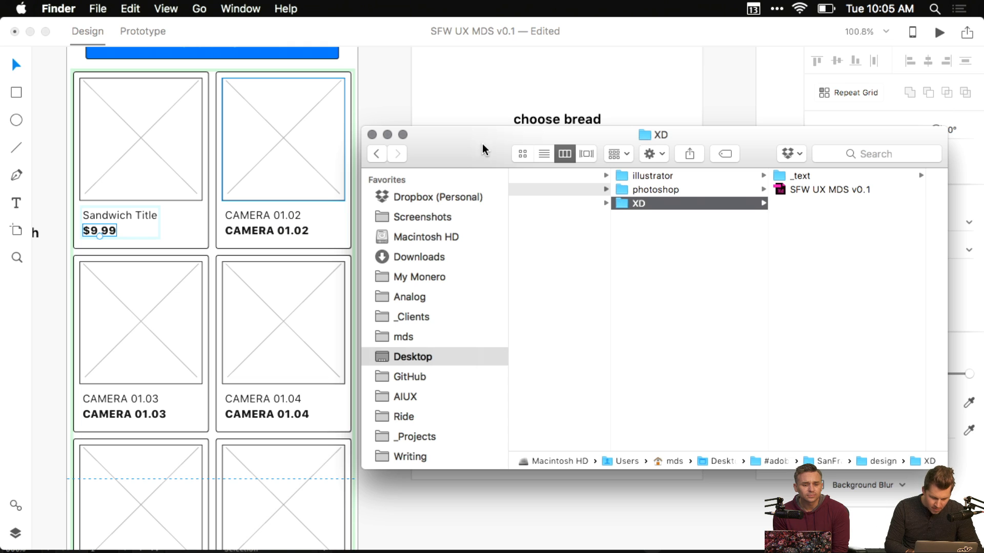
pyautogui.moveTo(483, 147); pyautogui.dragTo(472, 151)
# - Open the _text folder and preview the contents of prices.txt
pyautogui.click(782, 182)
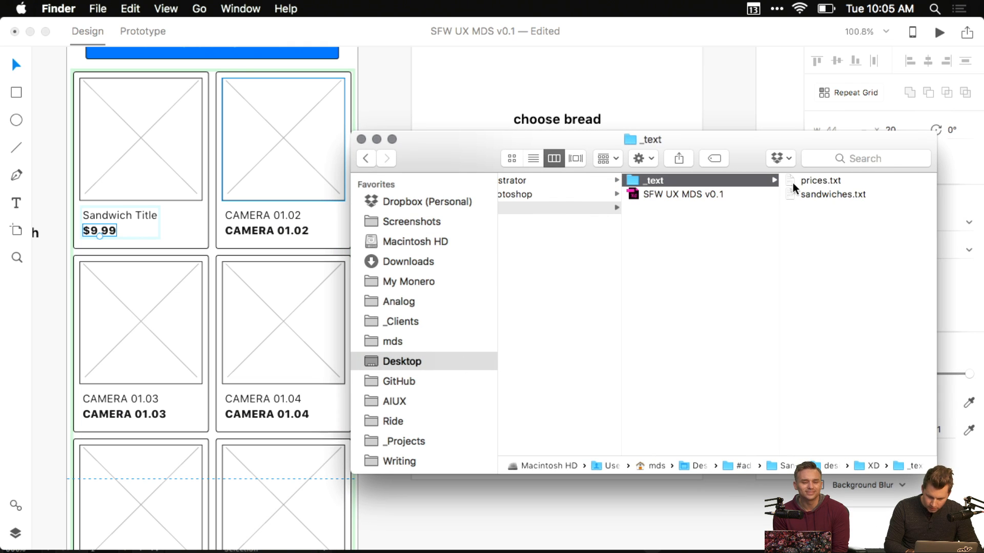
pyautogui.click(818, 179)
pyautogui.hscroll(-5, 565, 221)
pyautogui.hscroll(-2, 566, 226)
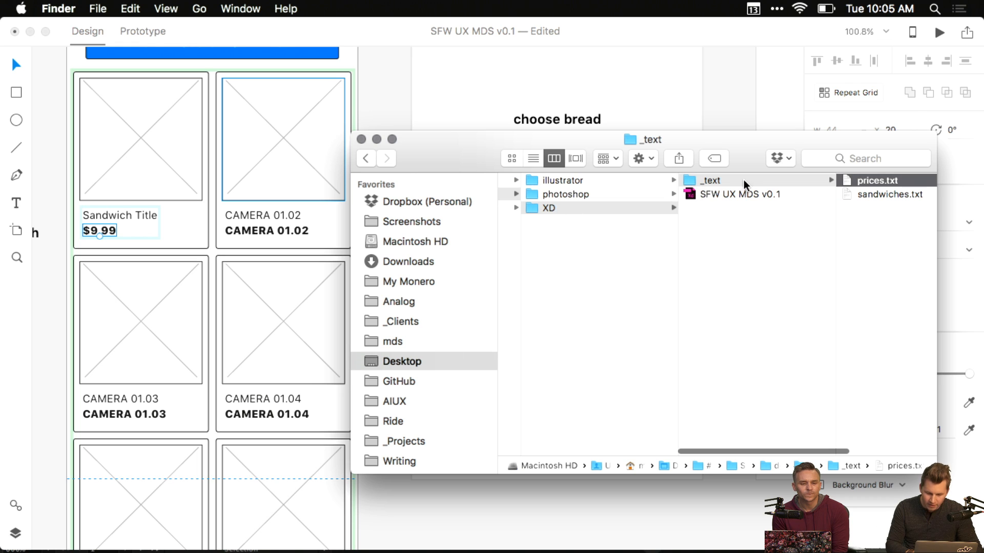
pyautogui.press('space')
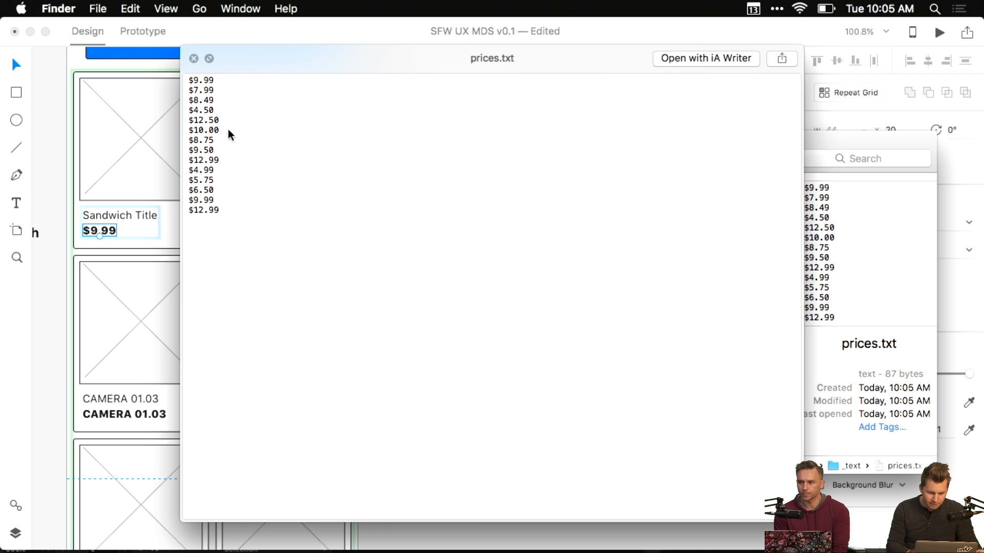
pyautogui.press('space')
# - Preview the contents of sandwiches.txt and shift the Finder window slightly further from the card grid
pyautogui.moveTo(541, 527)
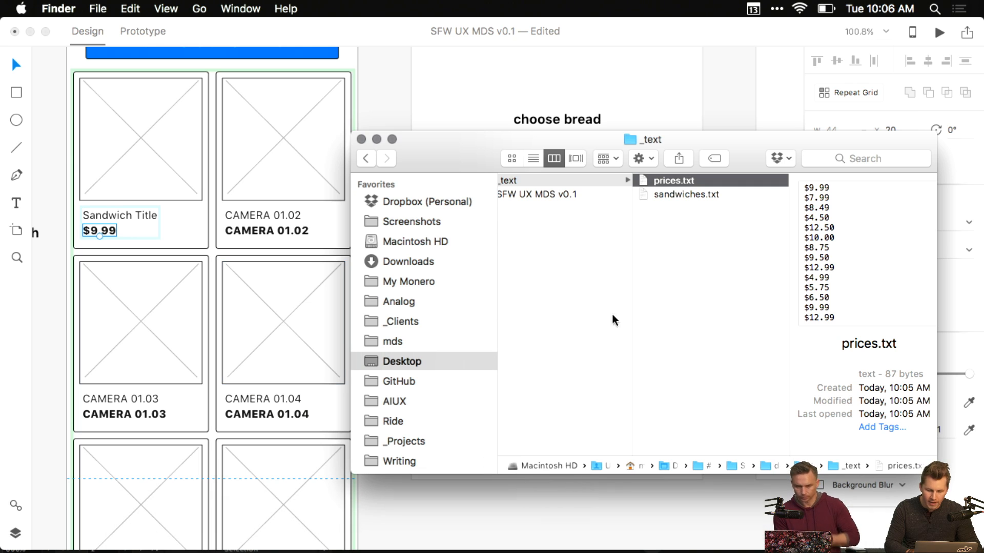
pyautogui.click(643, 193)
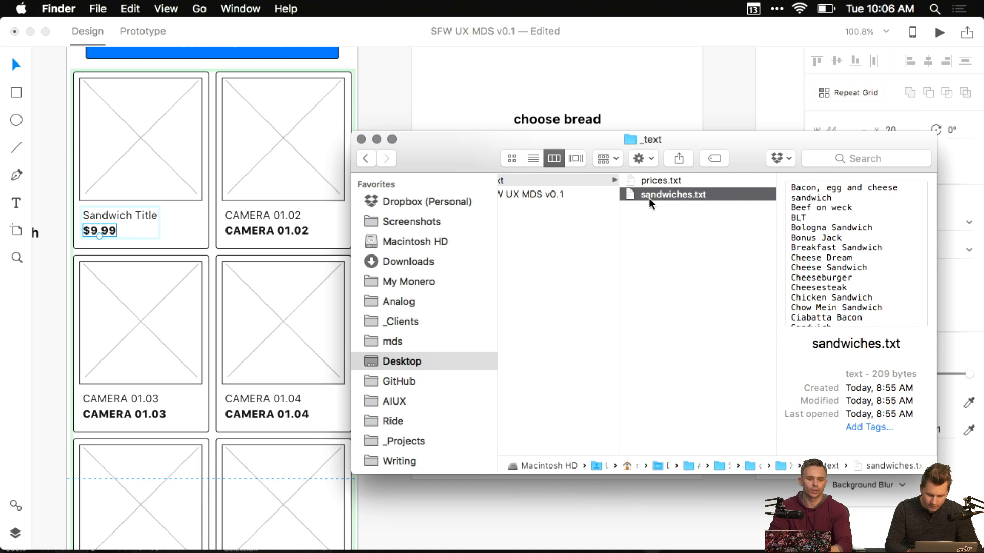
pyautogui.press('space')
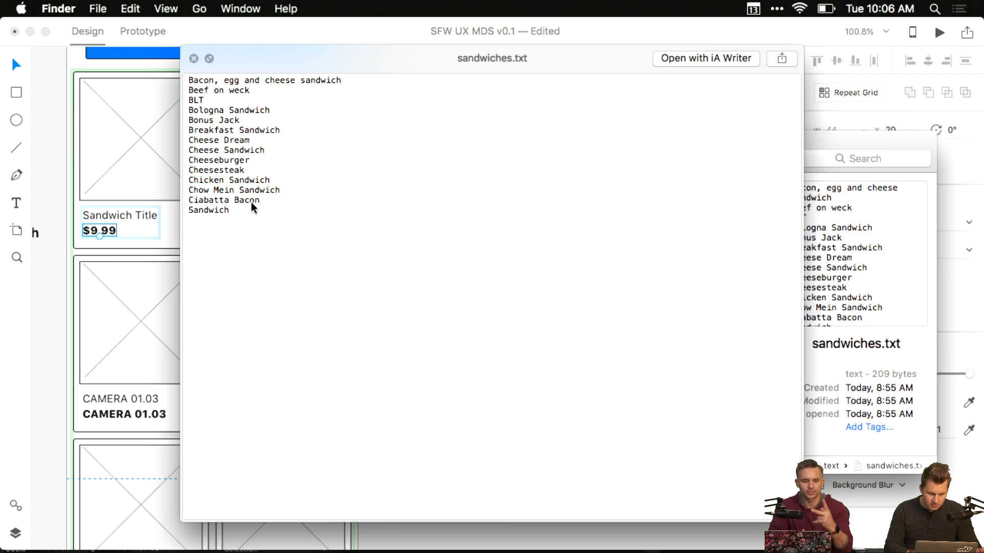
pyautogui.press('space')
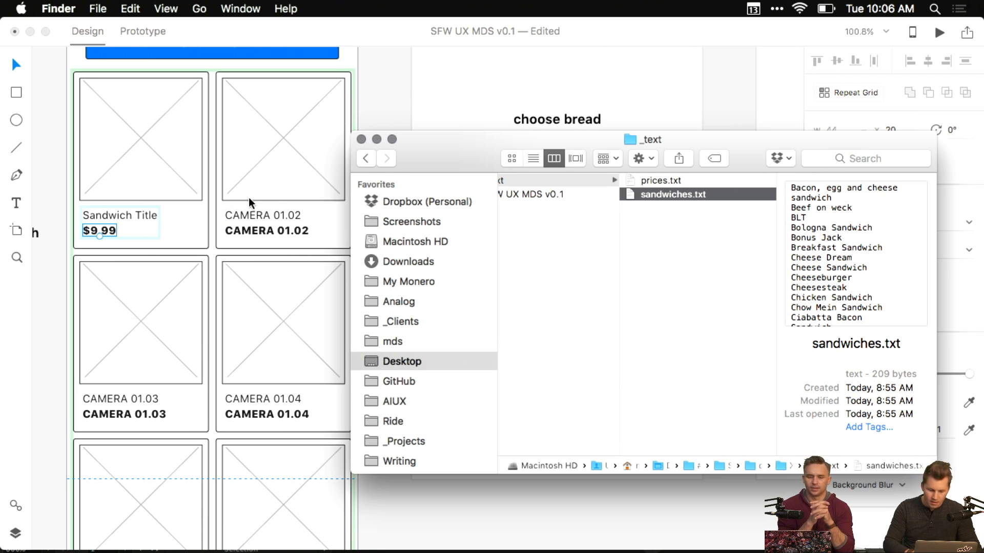
pyautogui.moveTo(457, 155); pyautogui.dragTo(484, 154)
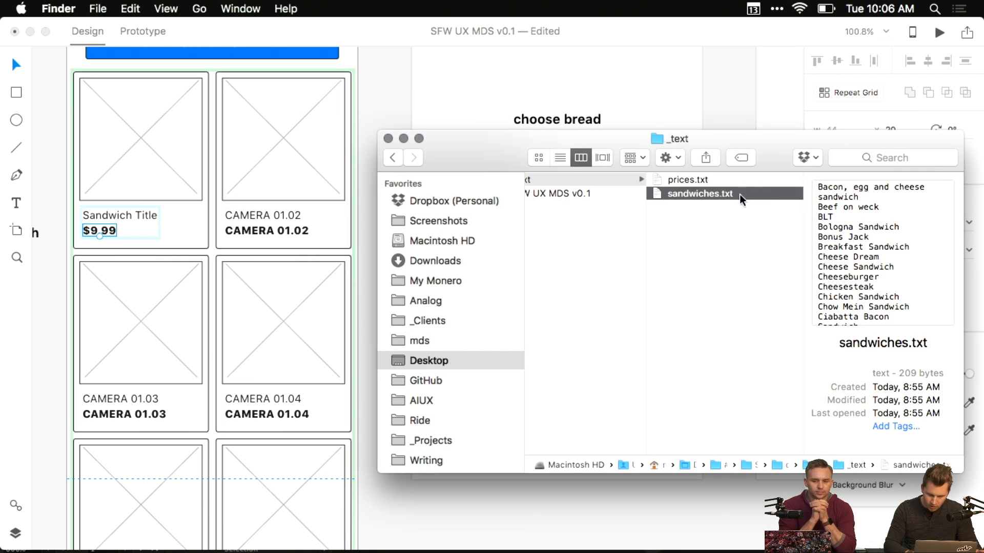
# - Fill the repeating cards' price labels with prices.txt and their titles with sandwiches.txt
pyautogui.moveTo(682, 177); pyautogui.dragTo(112, 227)
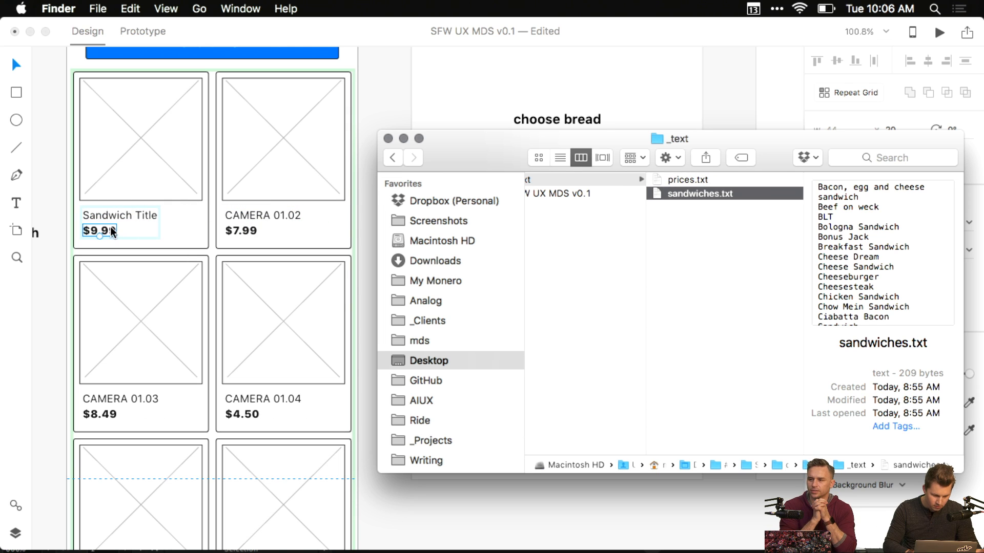
pyautogui.moveTo(666, 180); pyautogui.dragTo(133, 215)
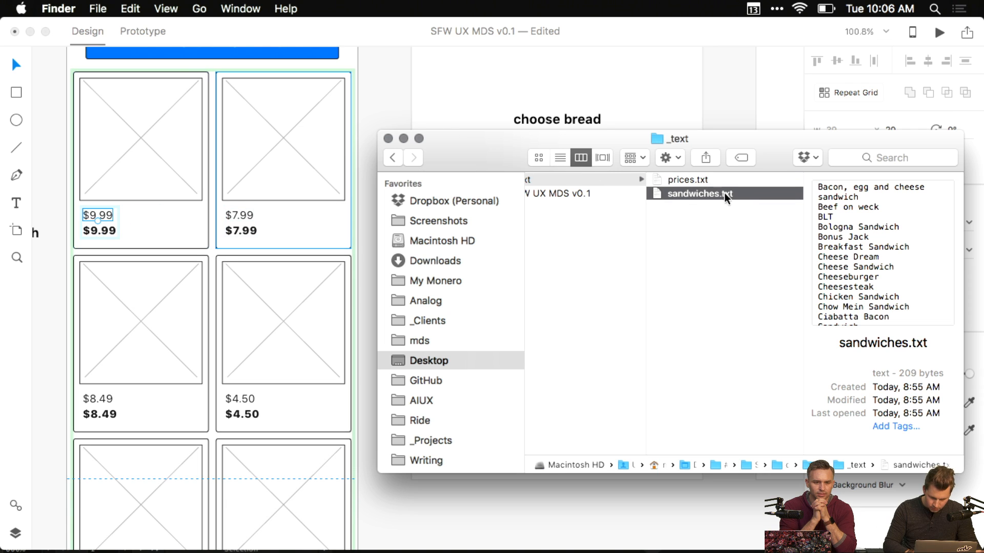
pyautogui.moveTo(685, 193); pyautogui.dragTo(103, 215)
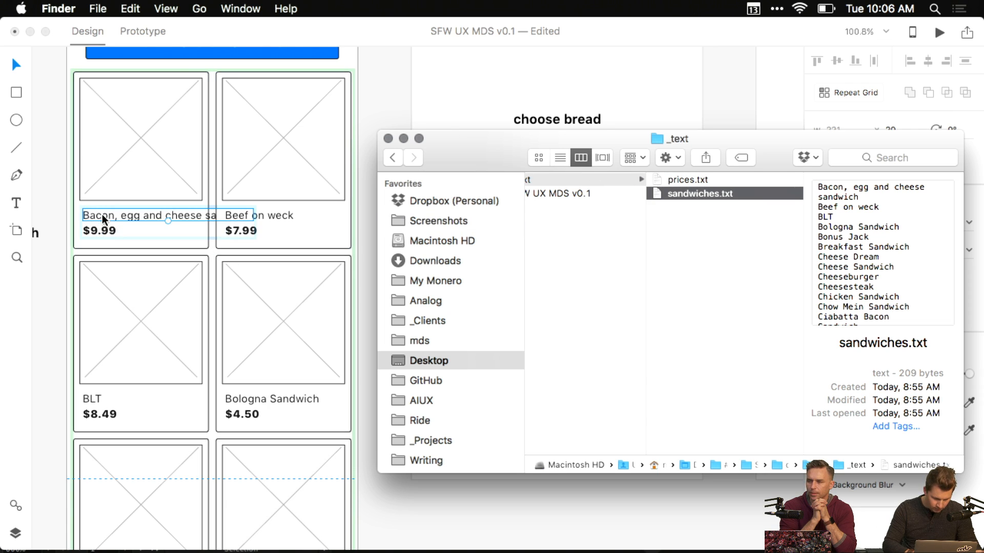
pyautogui.hscroll(-3, 171, 226)
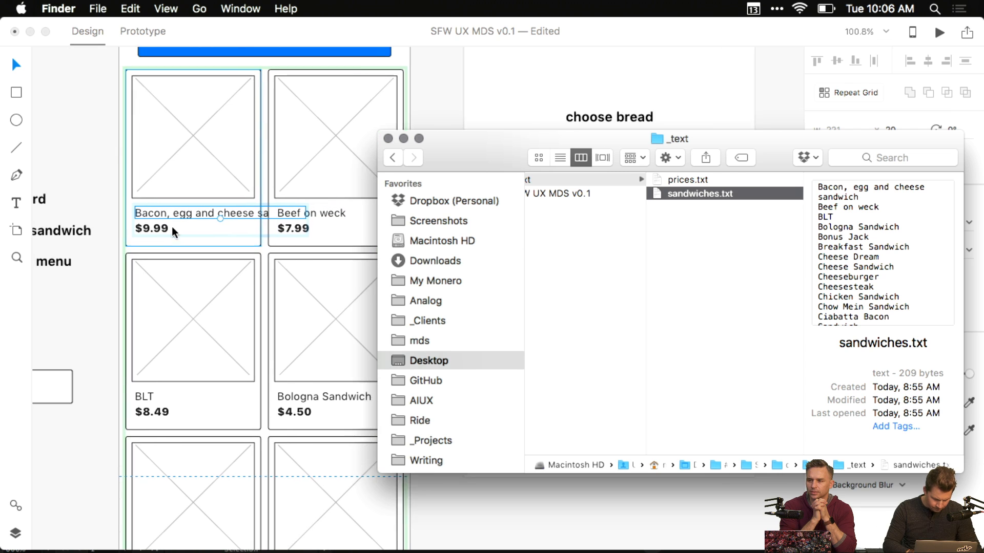
# - Copy the overflowing sandwich title in the first card and delete that title from the repeat grid
pyautogui.click(109, 218)
pyautogui.click(122, 167)
pyautogui.scroll(5, 127, 168)
pyautogui.hscroll(-3, 127, 168)
pyautogui.doubleClick(333, 245)
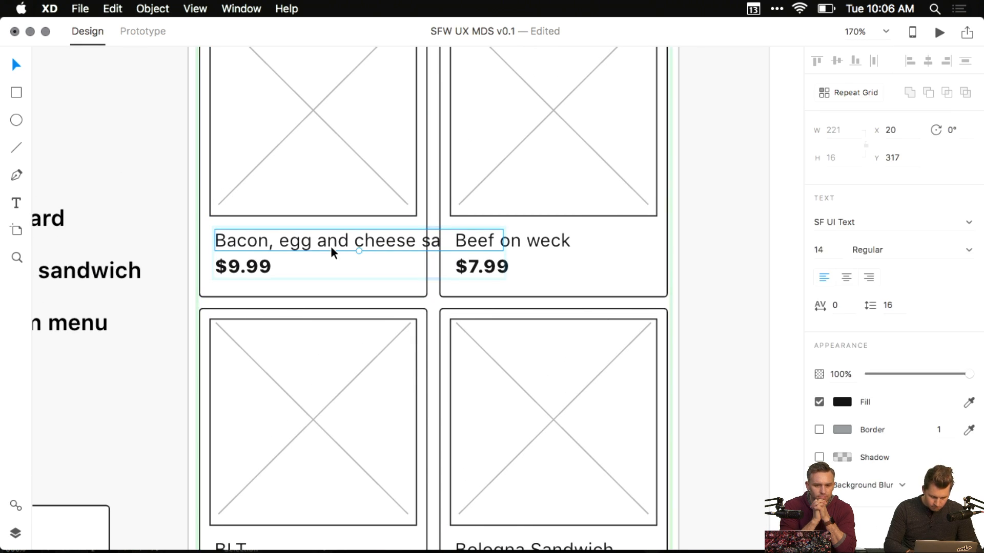
pyautogui.doubleClick(377, 243)
pyautogui.click(165, 220)
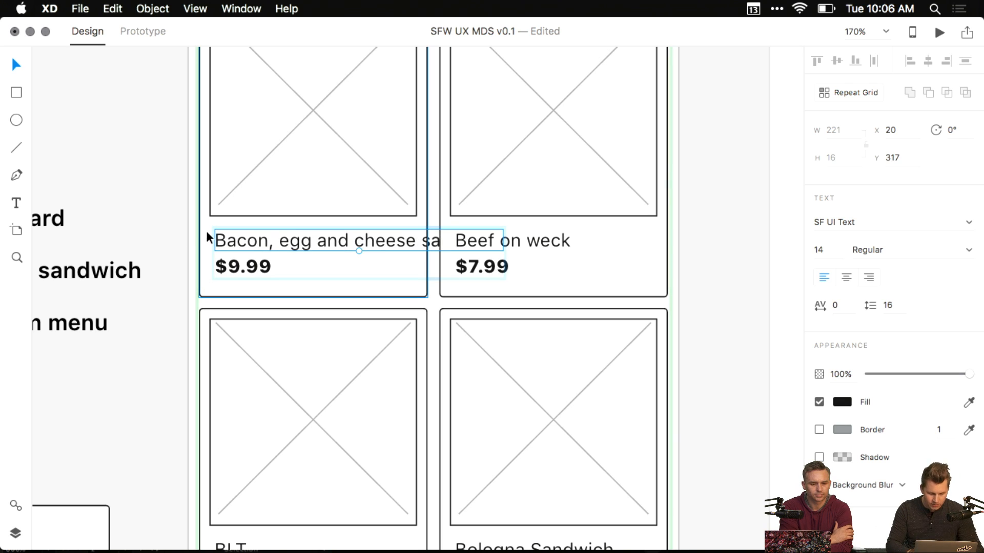
pyautogui.doubleClick(279, 244)
pyautogui.press('super+c')
pyautogui.press('BackSpace')
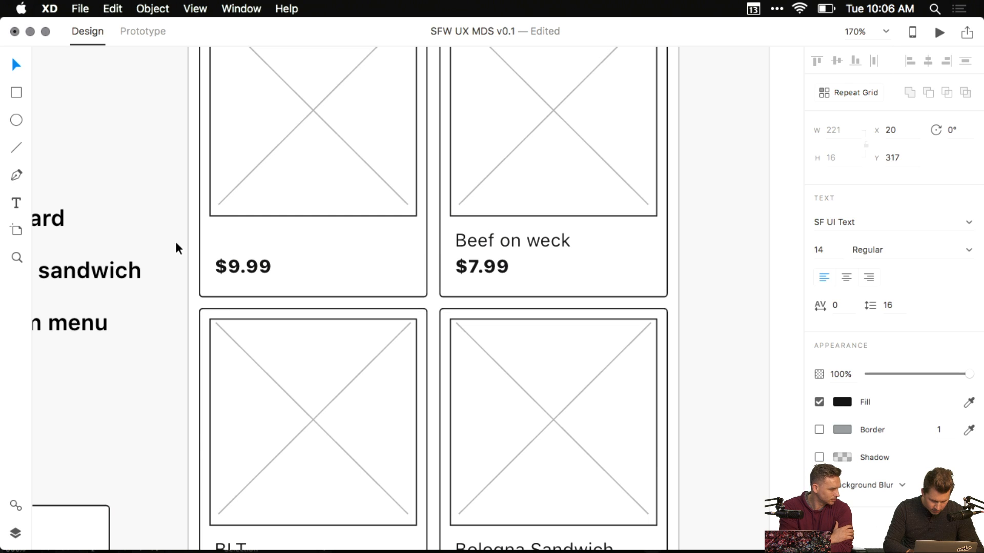
# - Draw an area text box about 155 by 27 above the first card's price and paste the copied sandwich name into it
pyautogui.click(176, 248)
pyautogui.press('t')
pyautogui.press('v')
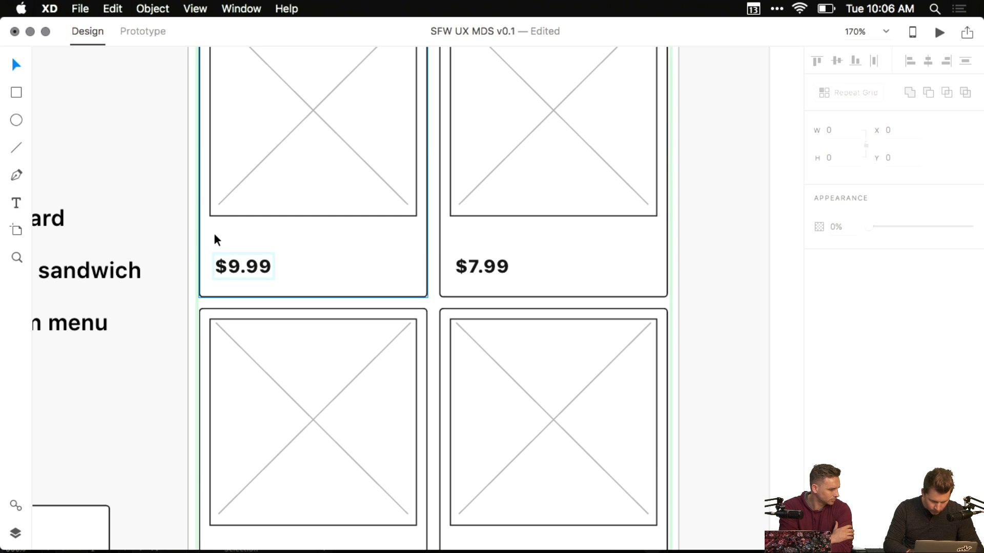
pyautogui.click(214, 232)
pyautogui.press('t')
pyautogui.click(216, 225)
pyautogui.moveTo(216, 225); pyautogui.dragTo(417, 261)
pyautogui.press('super+v')
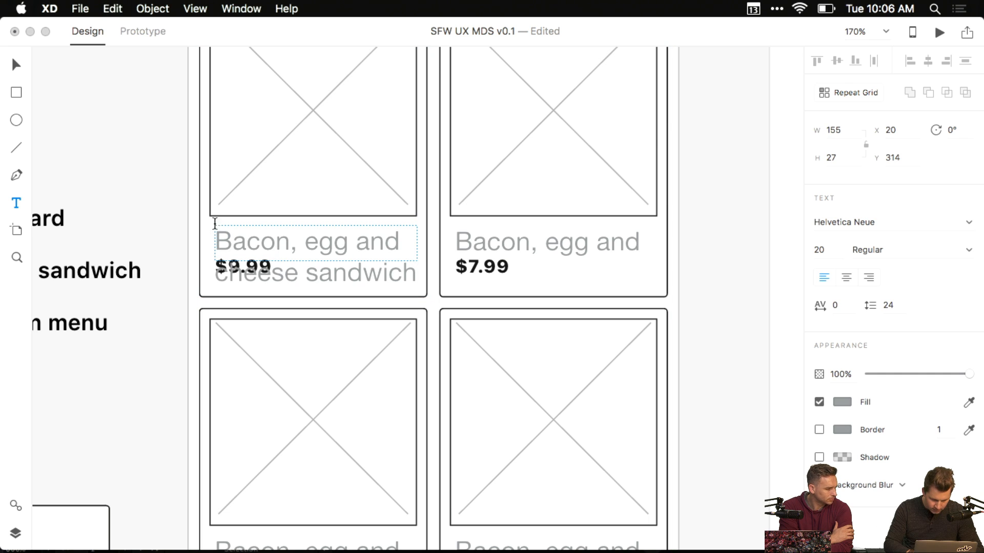
pyautogui.press('Escape')
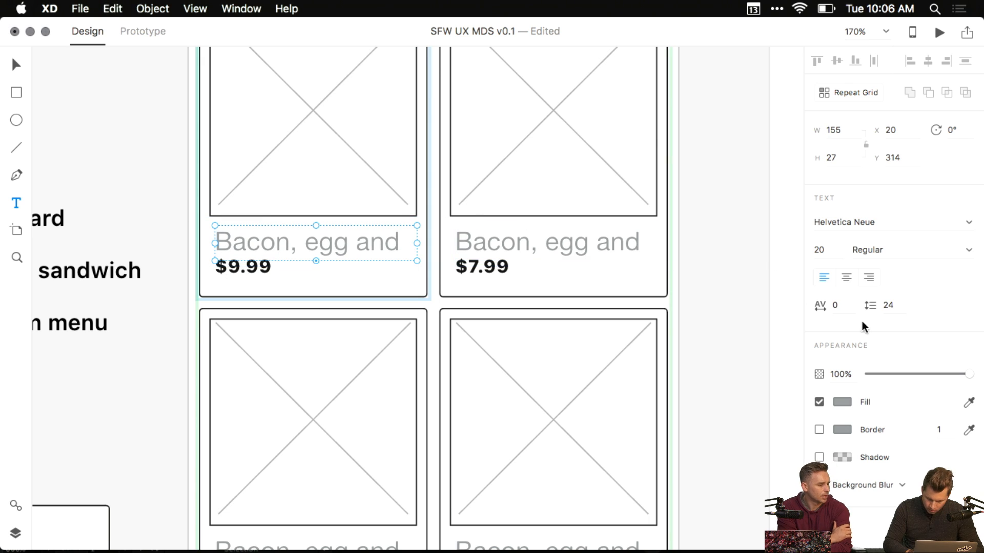
# - Format the first card's title in SF UI Display at size 16 with the saved black swatch as fill
pyautogui.click(944, 219)
pyautogui.write('SF UI')
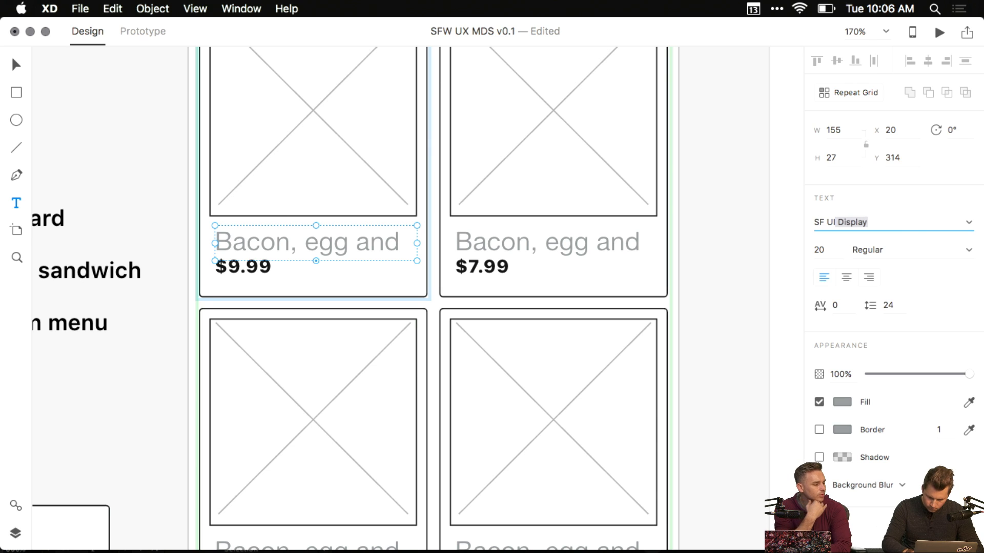
pyautogui.click(820, 249)
pyautogui.write('18')
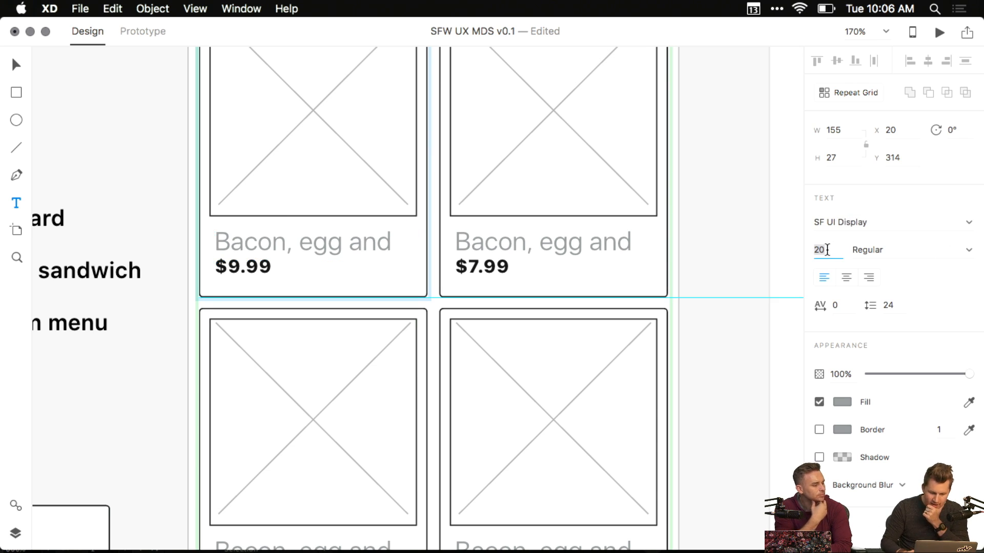
pyautogui.press('Return')
pyautogui.press('Down')
pyautogui.press('Down')
pyautogui.press('Escape')
pyautogui.click(843, 402)
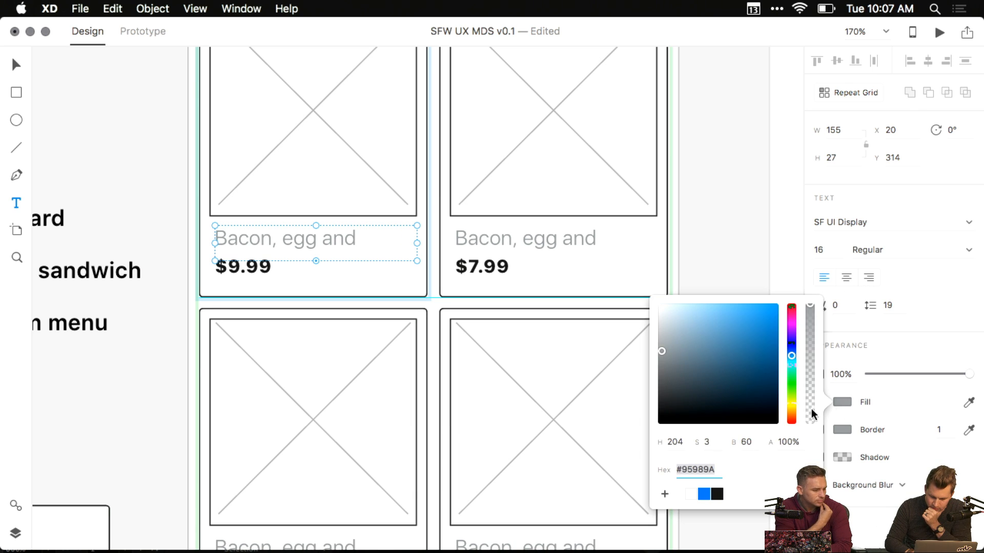
pyautogui.click(716, 494)
pyautogui.click(134, 207)
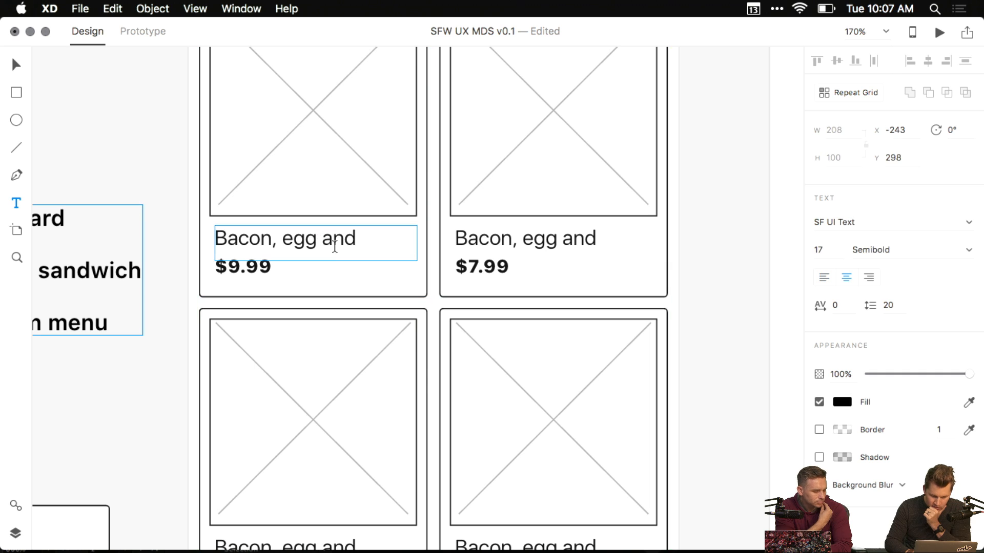
# - Shorten the first card's title text box to a height of about 20
pyautogui.press('v')
pyautogui.click(164, 160)
pyautogui.doubleClick(296, 242)
pyautogui.moveTo(416, 260); pyautogui.dragTo(413, 251)
# - Fill the new card titles with sandwiches.txt from the _text folder and close the Finder window
pyautogui.hotkey('ctrl', 'Up')
pyautogui.click(880, 386)
pyautogui.click(679, 179)
pyautogui.click(680, 188)
pyautogui.moveTo(684, 192); pyautogui.dragTo(290, 240)
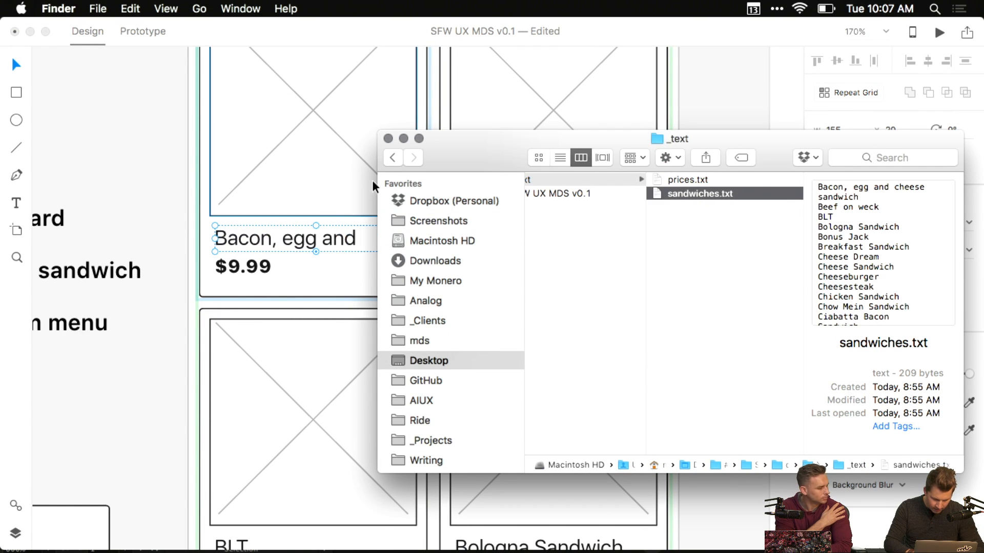
pyautogui.click(389, 138)
# - Examine the sandwich names and prices filled into the cards across the whole grid
pyautogui.scroll(-5, 696, 293)
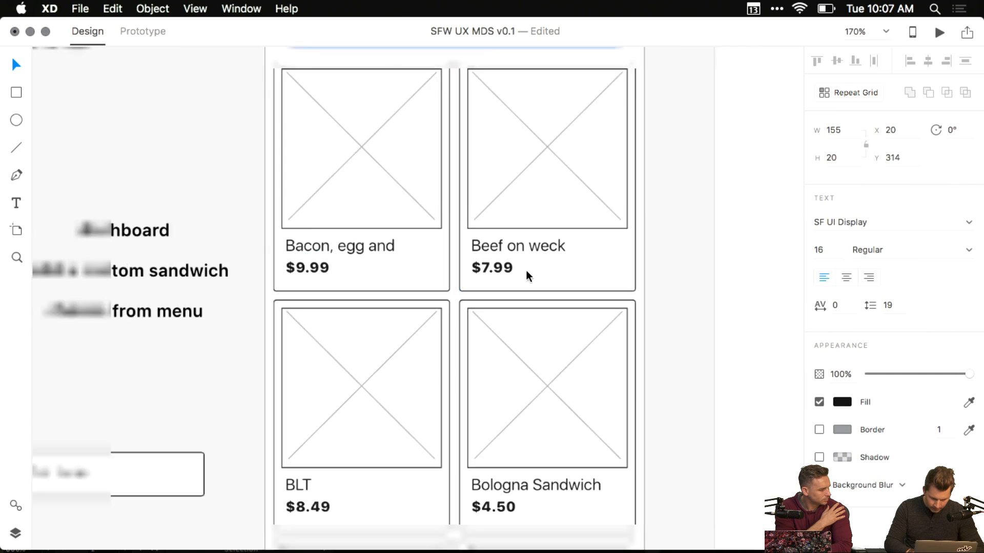
pyautogui.scroll(-6, 434, 451)
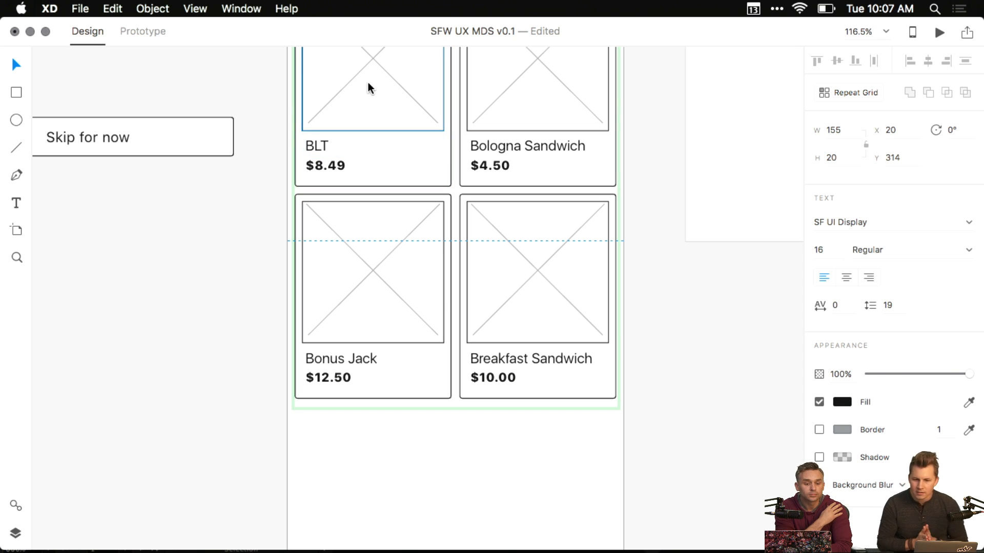
pyautogui.scroll(5, 368, 82)
pyautogui.scroll(5, 373, 83)
pyautogui.scroll(3, 373, 83)
pyautogui.scroll(-2, 373, 85)
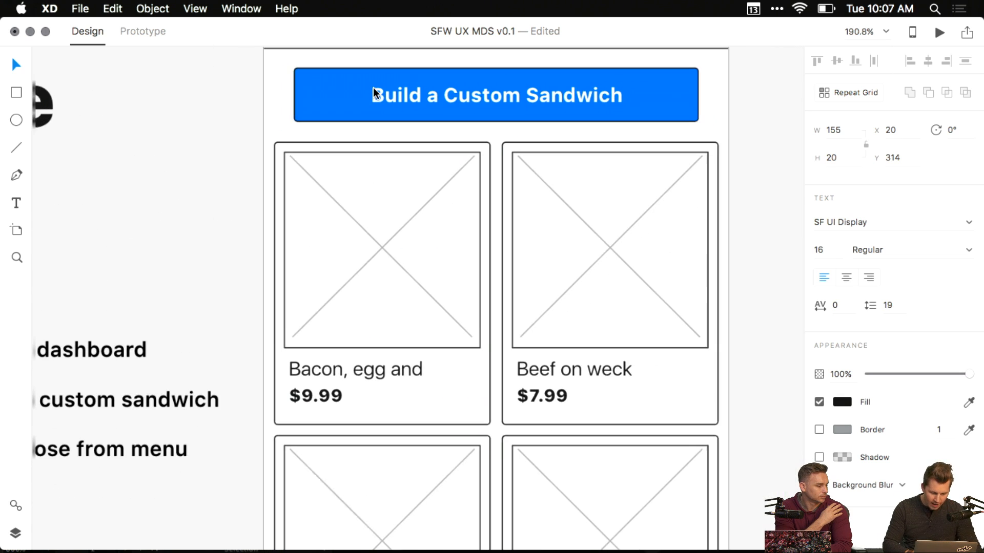
pyautogui.scroll(-3, 331, 370)
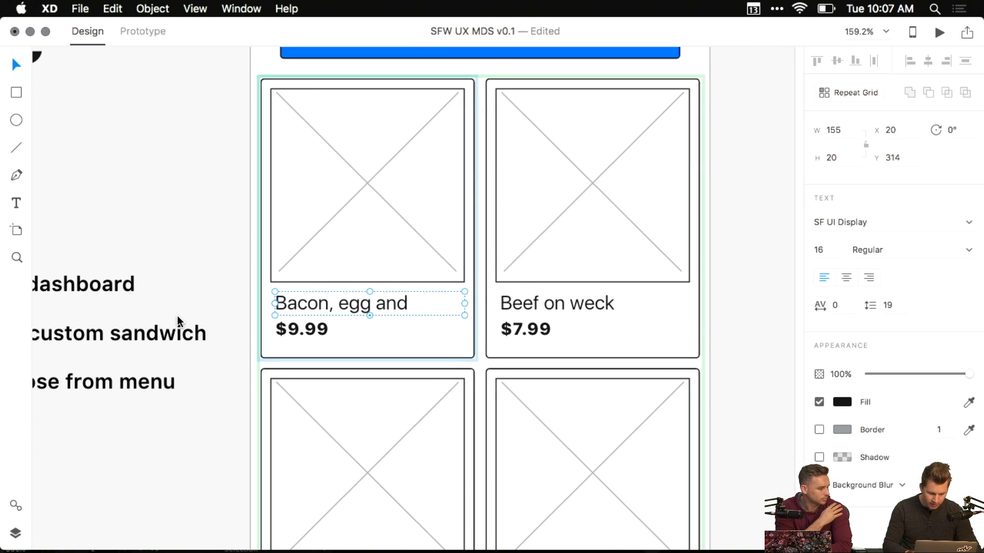
pyautogui.click(300, 332)
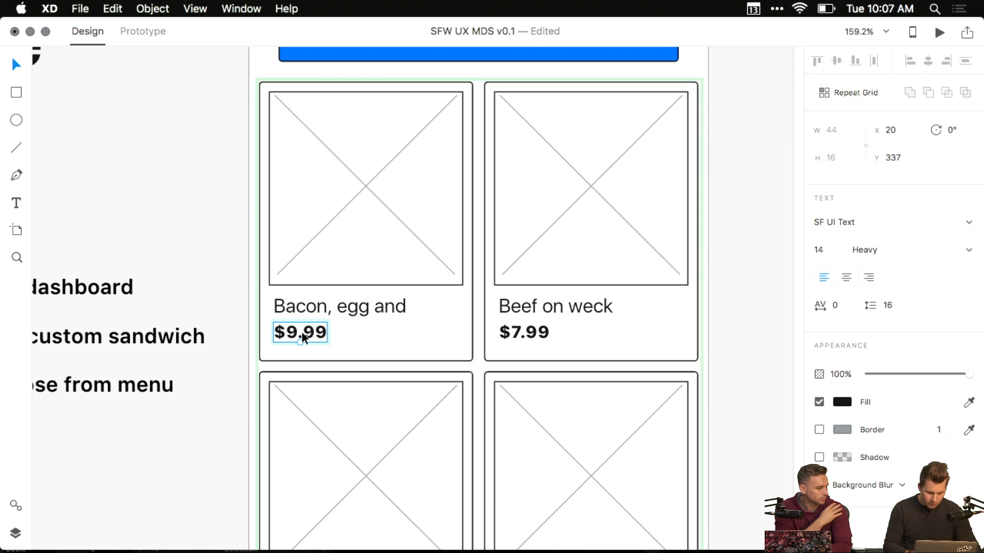
# - Select the first card's title and open the _text folder inside design > XD in a new Finder window
pyautogui.click(314, 309)
pyautogui.hotkey('ctrl', 'Up')
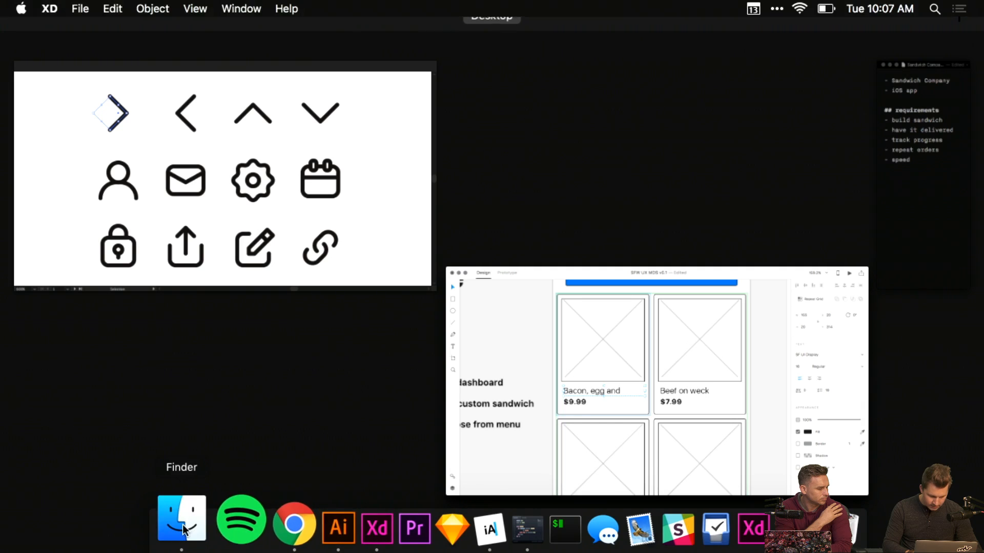
pyautogui.click(137, 528)
pyautogui.click(397, 114)
pyautogui.click(532, 118)
pyautogui.press('Right')
pyautogui.press('Down')
pyautogui.press('Down')
pyautogui.press('Up')
pyautogui.press('Right')
pyautogui.press('Down')
pyautogui.press('Down')
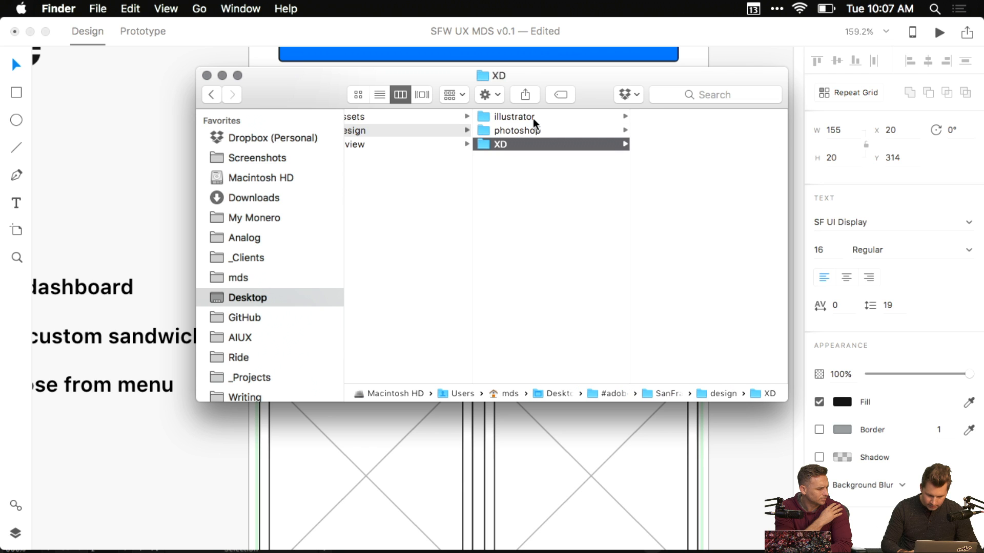
pyautogui.press('Right')
pyautogui.press('Right')
# - Resize and move the Finder window so the first sandwich card stays uncovered beside the text files
pyautogui.moveTo(340, 103); pyautogui.dragTo(564, 219)
pyautogui.moveTo(437, 193); pyautogui.dragTo(541, 113)
pyautogui.moveTo(609, 128); pyautogui.dragTo(598, 106)
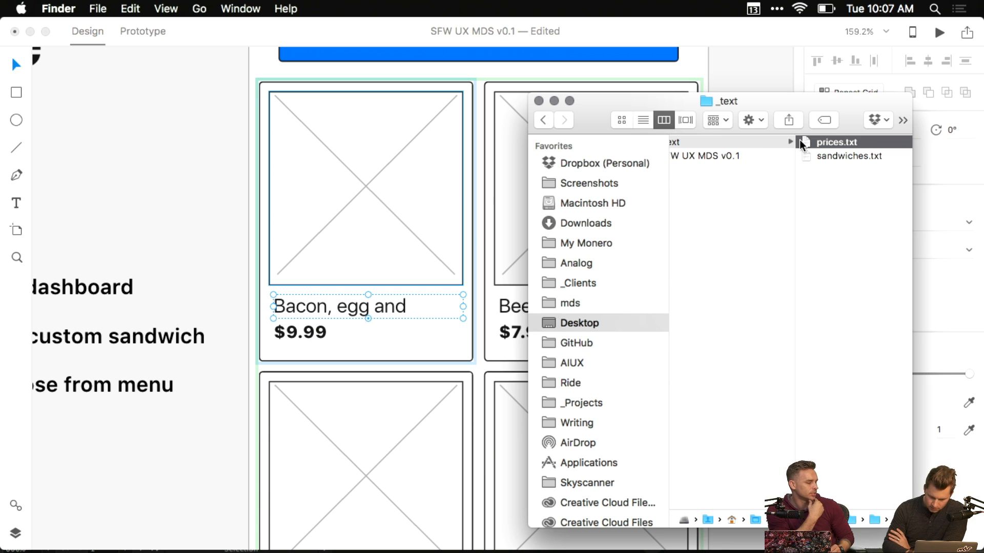
# - Try filling the card titles with prices.txt and check the other cards in the grid
pyautogui.moveTo(806, 141); pyautogui.dragTo(319, 305)
pyautogui.click(232, 261)
pyautogui.scroll(-15, 233, 261)
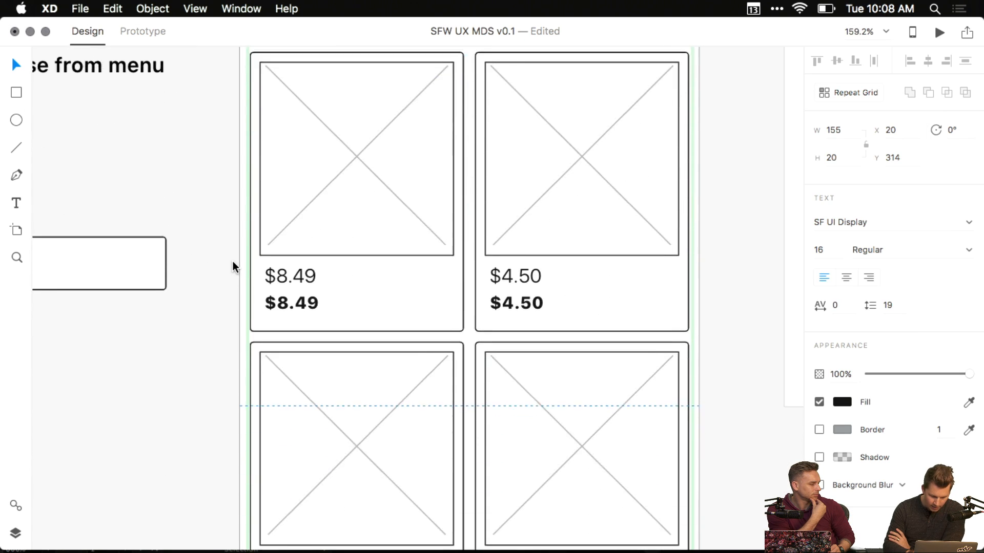
pyautogui.scroll(15, 257, 264)
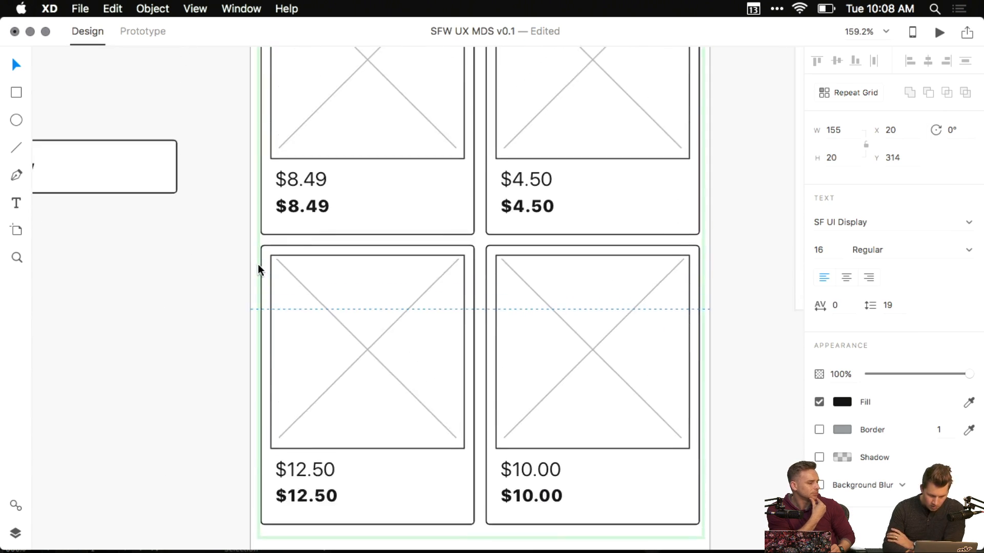
pyautogui.click(240, 245)
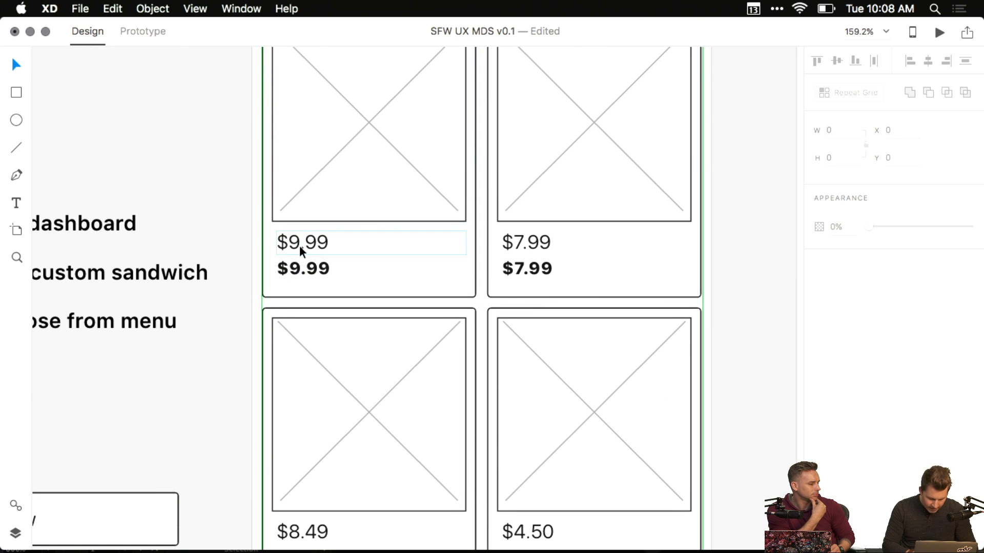
pyautogui.moveTo(306, 246); pyautogui.dragTo(339, 242)
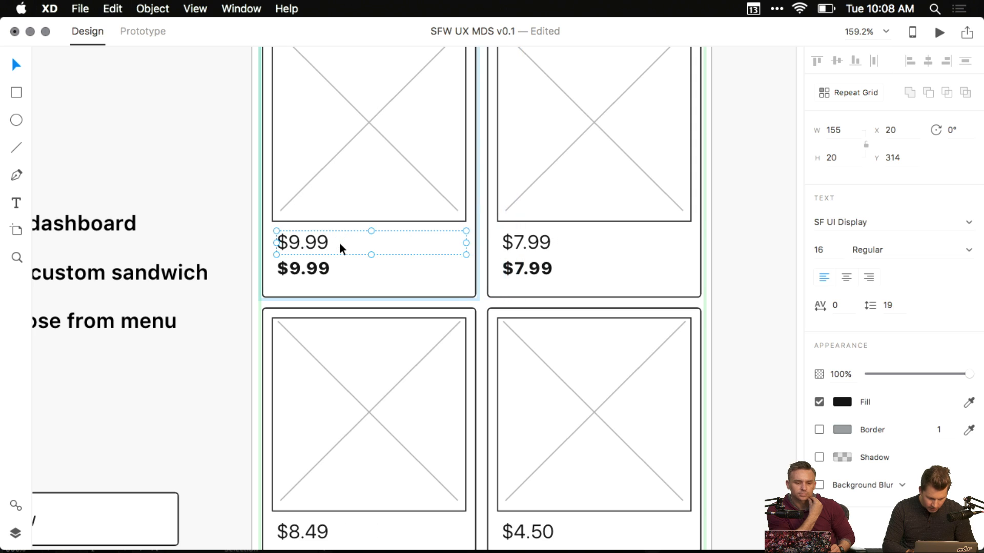
pyautogui.scroll(-5, 339, 241)
pyautogui.scroll(-3, 330, 239)
# - Refill the card titles with sandwiches.txt from the _text folder and deselect the grid
pyautogui.moveTo(325, 136); pyautogui.dragTo(344, 155)
pyautogui.hotkey('ctrl', 'Up')
pyautogui.click(738, 218)
pyautogui.moveTo(816, 157); pyautogui.dragTo(321, 134)
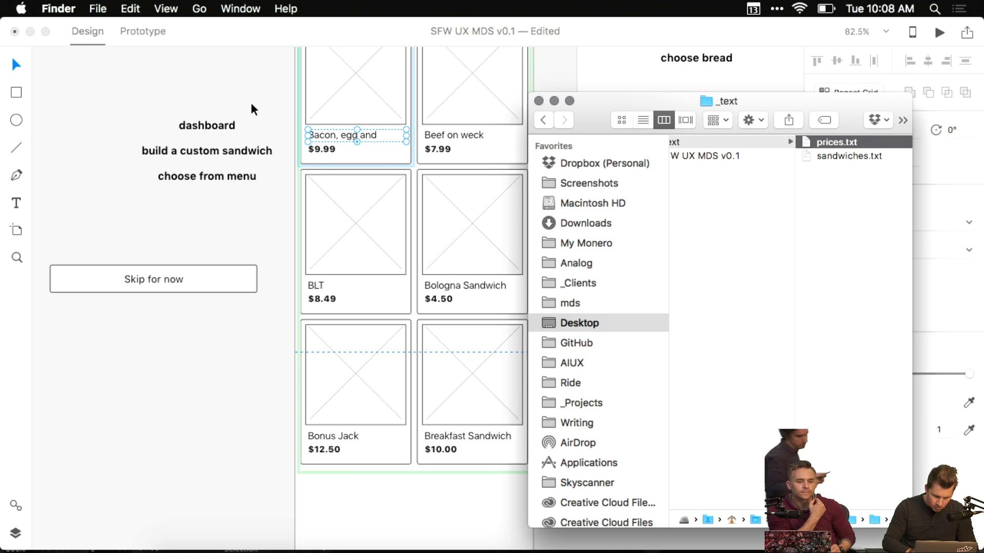
pyautogui.click(294, 106)
# - Examine how the titles and prices fit within the home screen's sandwich cards
pyautogui.scroll(3, 353, 166)
pyautogui.scroll(3, 353, 166)
pyautogui.scroll(-4, 460, 262)
pyautogui.scroll(6, 460, 263)
pyautogui.scroll(4, 460, 263)
pyautogui.scroll(1, 460, 262)
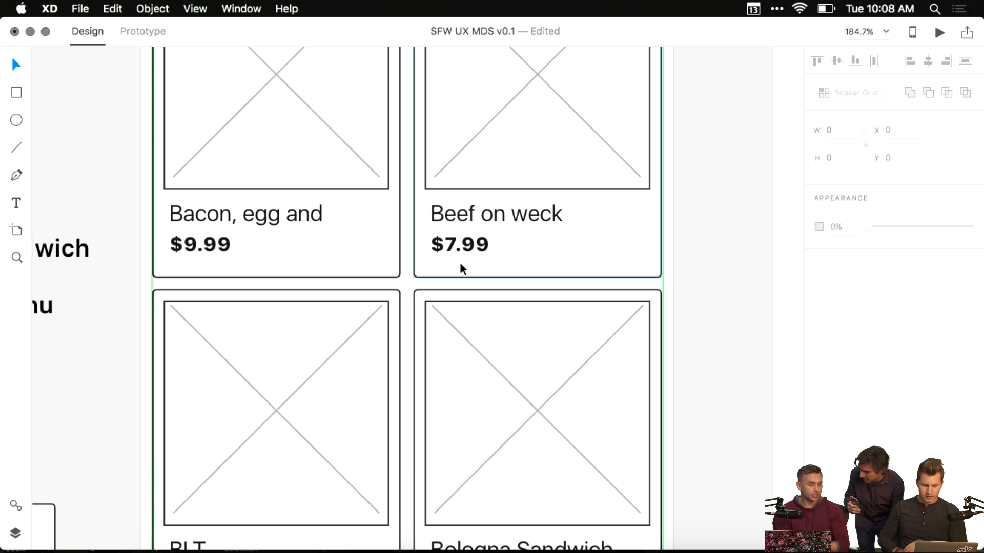
pyautogui.scroll(3, 692, 328)
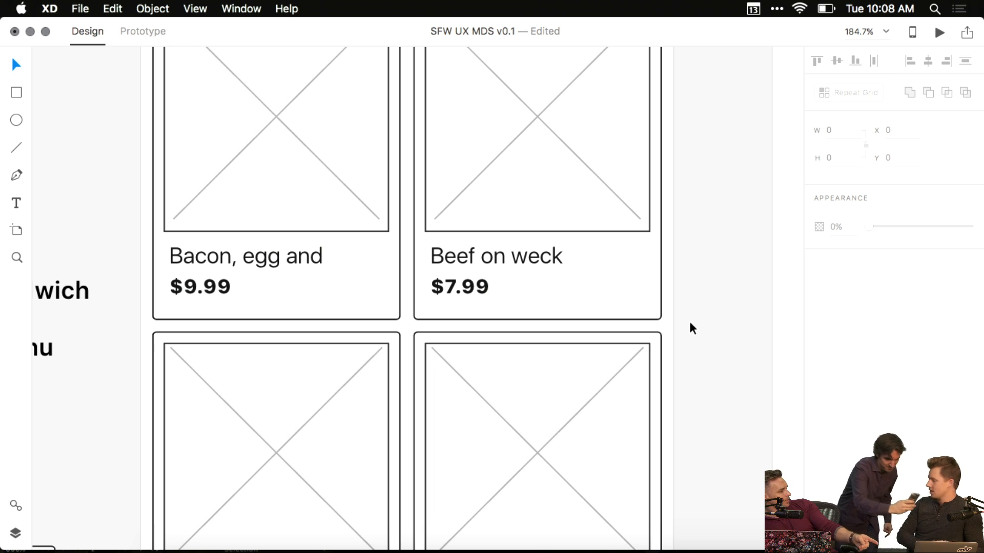
pyautogui.scroll(-5, 689, 318)
pyautogui.scroll(6, 689, 319)
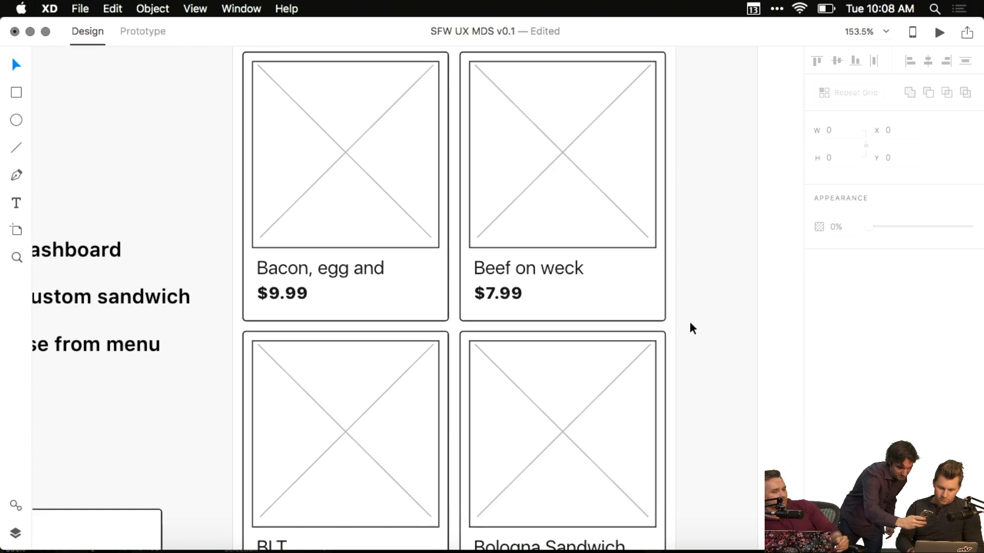
pyautogui.moveTo(370, 265)
pyautogui.mouseDown()
pyautogui.moveTo(394, 264)
pyautogui.moveTo(352, 267)
pyautogui.moveTo(361, 262)
pyautogui.mouseUp()
pyautogui.press('super+z')
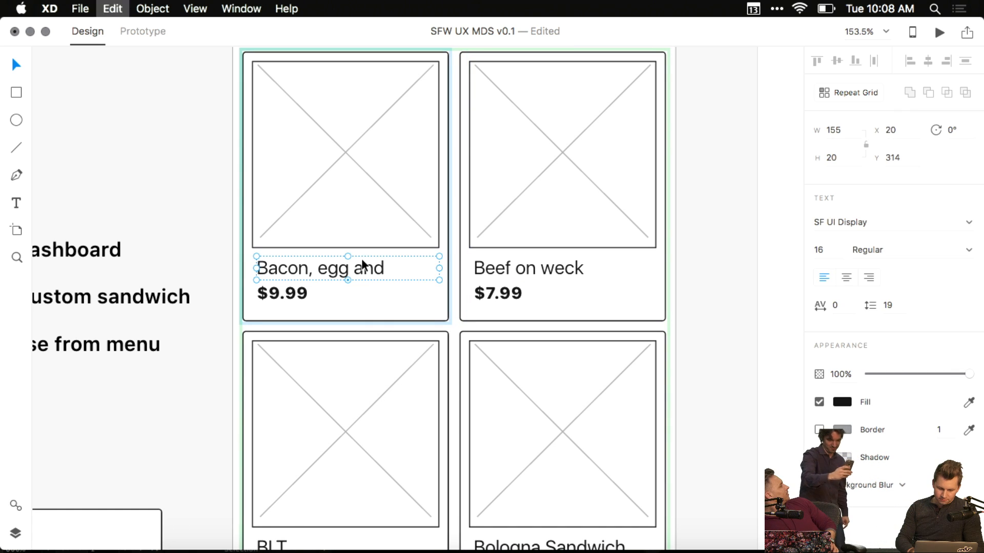
pyautogui.click(207, 235)
pyautogui.scroll(-5, 217, 222)
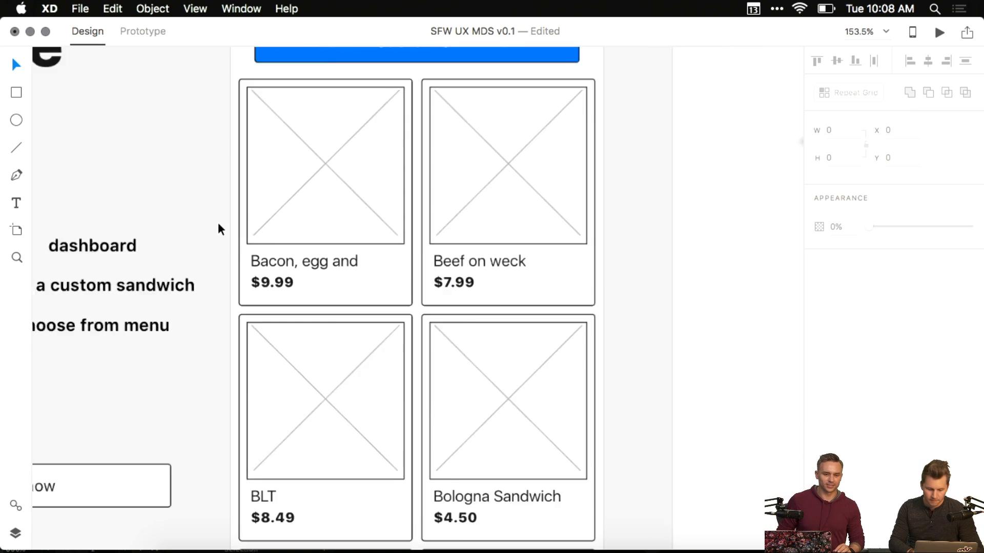
pyautogui.scroll(3, 333, 285)
pyautogui.scroll(-2, 375, 254)
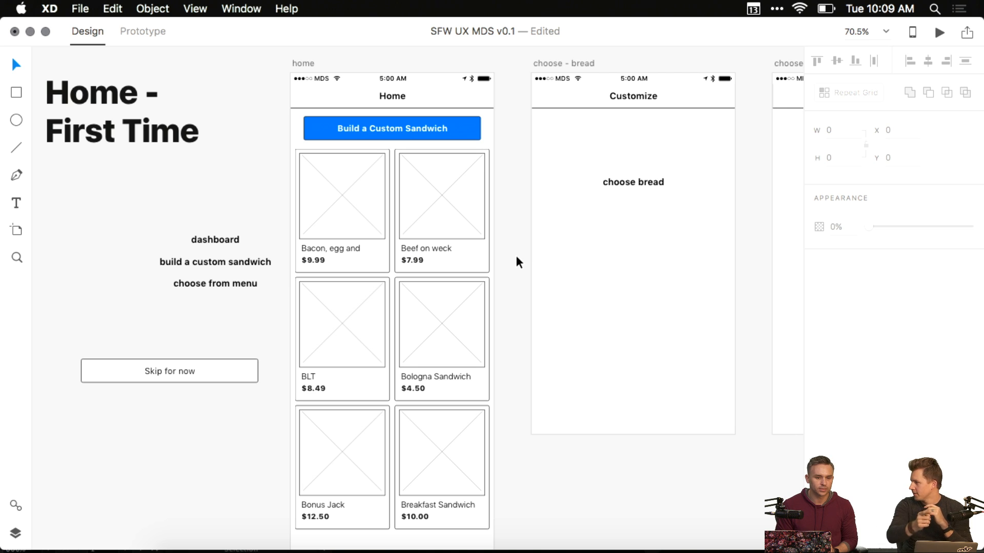
pyautogui.scroll(2, 515, 255)
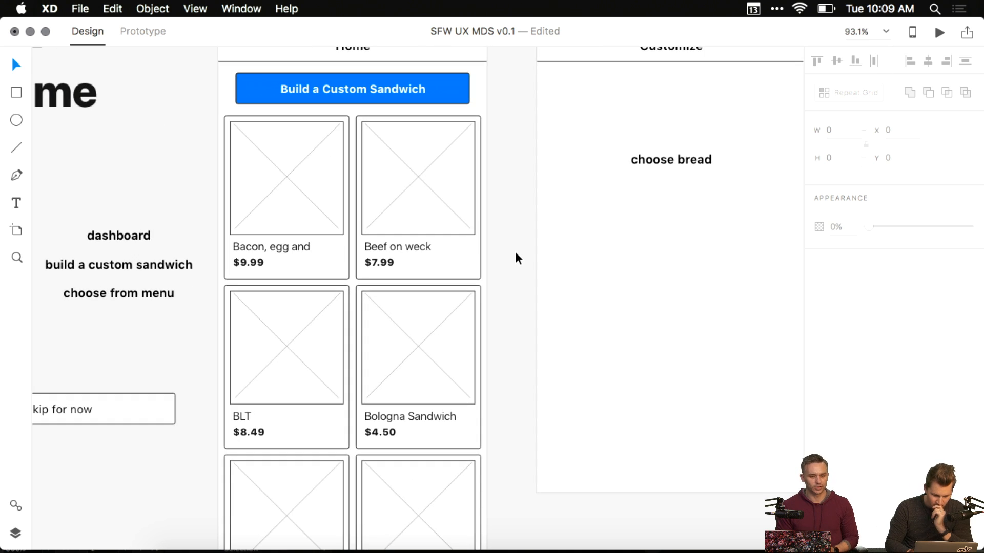
# - Review the filled sandwich card grid from the home artboard's header down to the area below the last cards
pyautogui.scroll(-2, 515, 251)
pyautogui.scroll(-4, 515, 251)
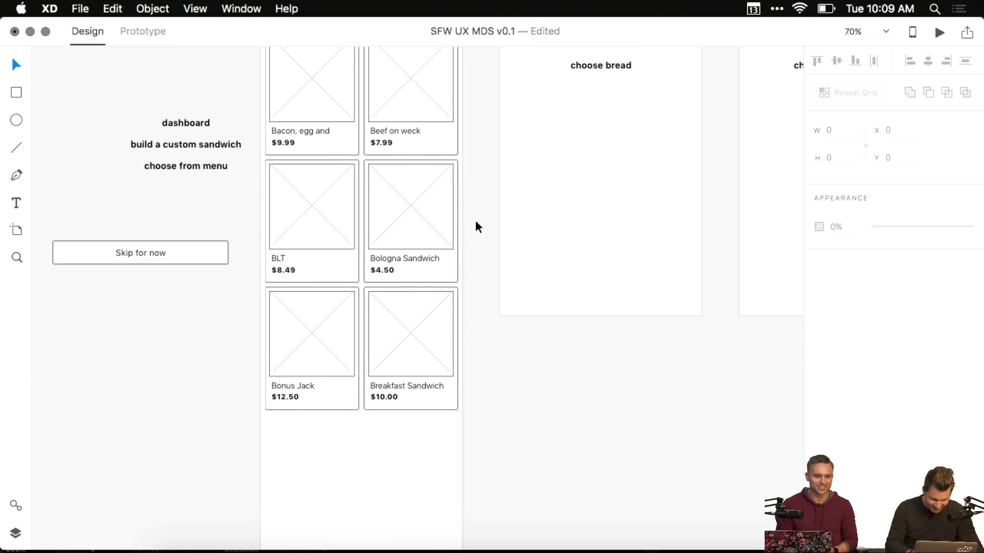
pyautogui.scroll(-3, 475, 219)
pyautogui.scroll(3, 475, 228)
pyautogui.scroll(4, 431, 230)
pyautogui.scroll(2, 434, 310)
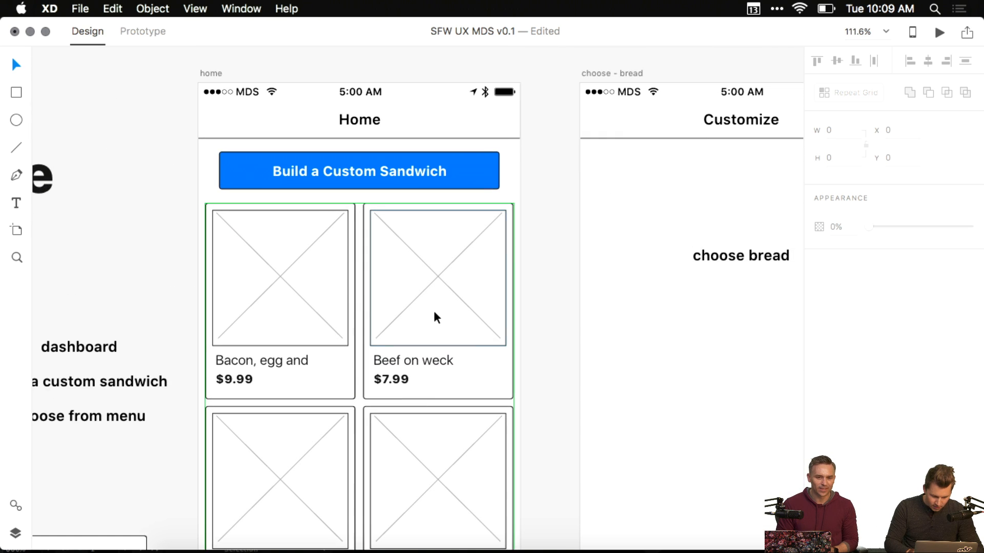
pyautogui.scroll(-3, 434, 310)
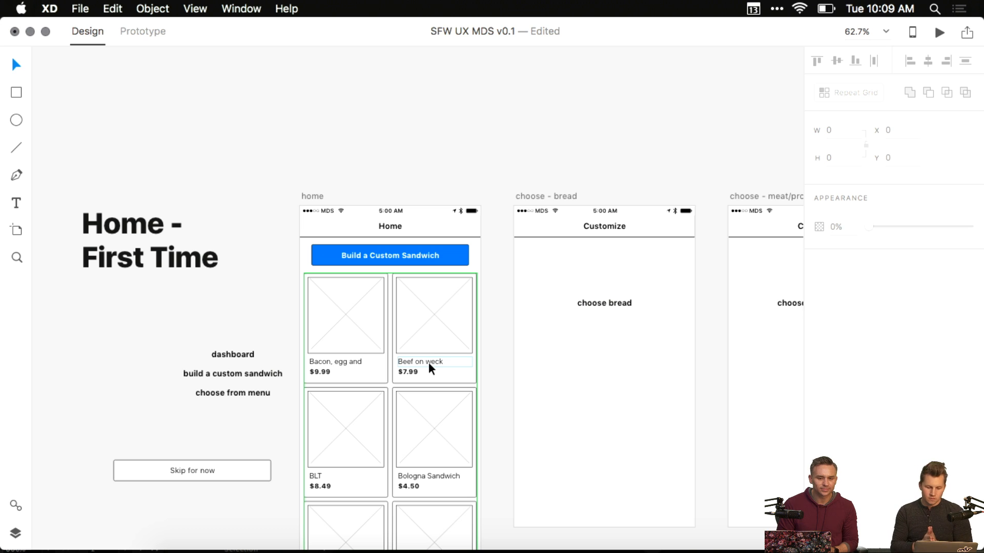
pyautogui.moveTo(486, 369); pyautogui.dragTo(495, 213)
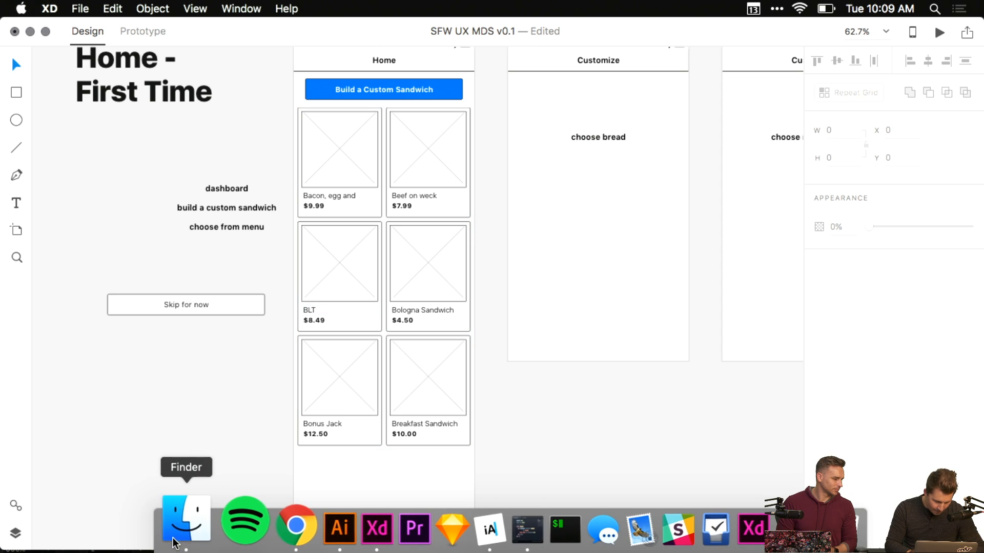
# - Switch to Finder, create a folder named _images inside the XD folder, select it, and enlarge and reposition the window
pyautogui.click(185, 528)
pyautogui.moveTo(589, 112); pyautogui.dragTo(548, 77)
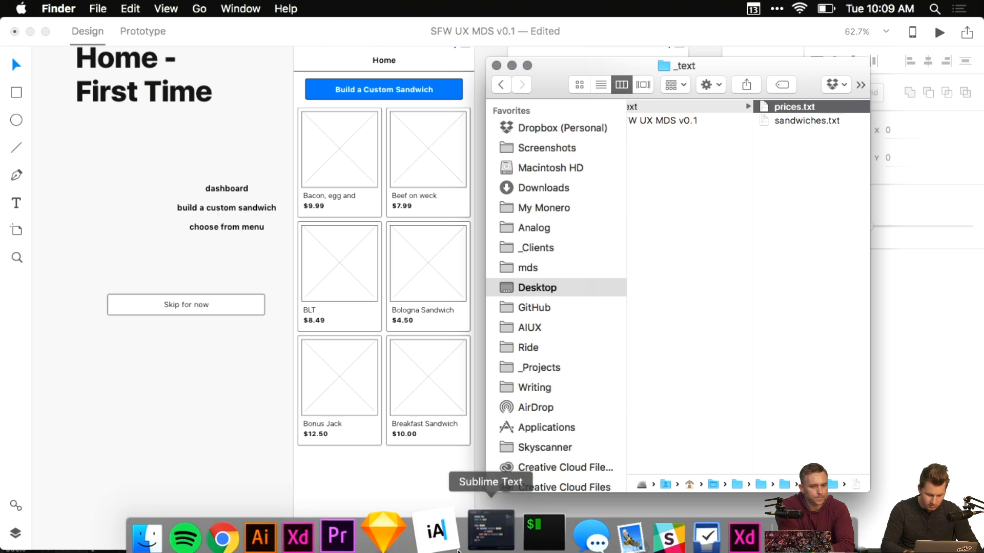
pyautogui.click(686, 253)
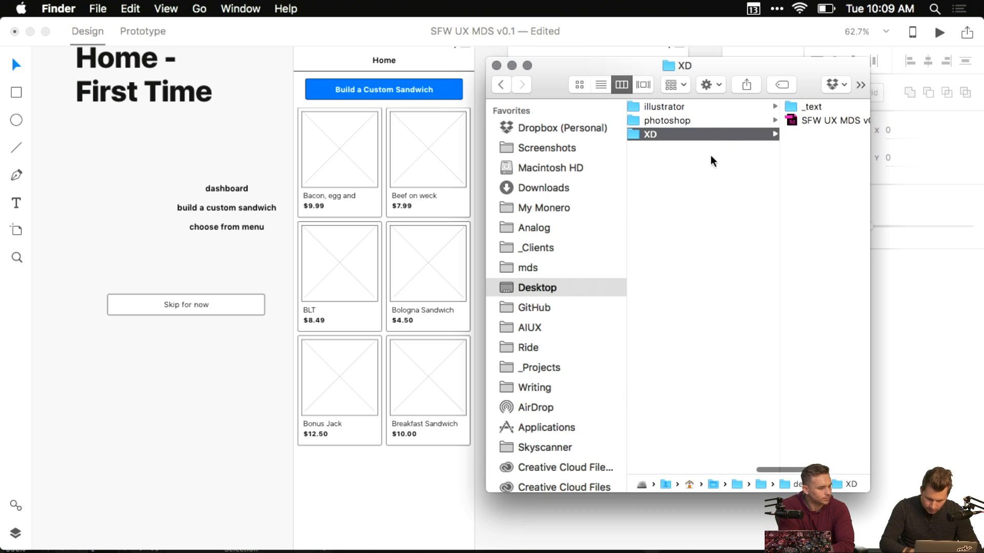
pyautogui.press('super+shift+n')
pyautogui.write('_images')
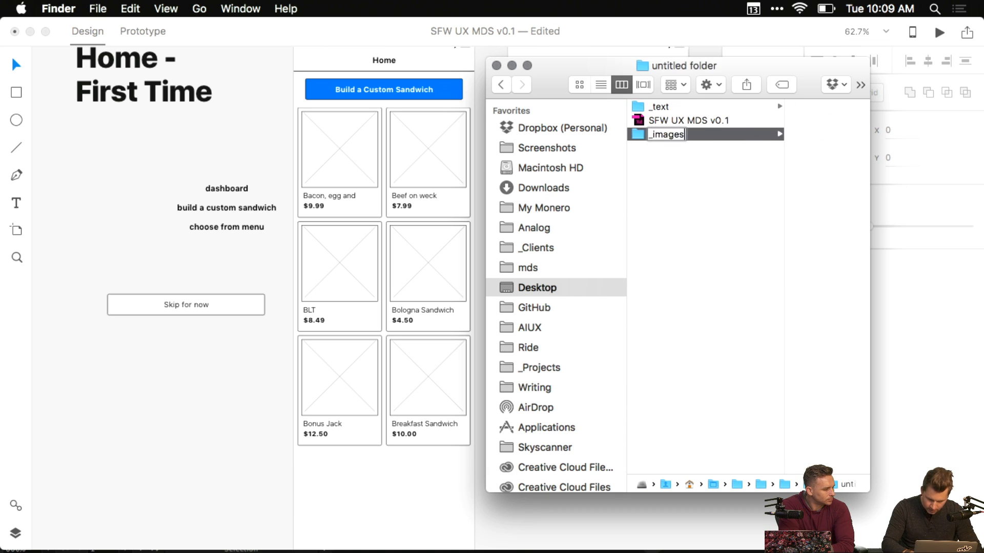
pyautogui.press('Return')
pyautogui.click(751, 106)
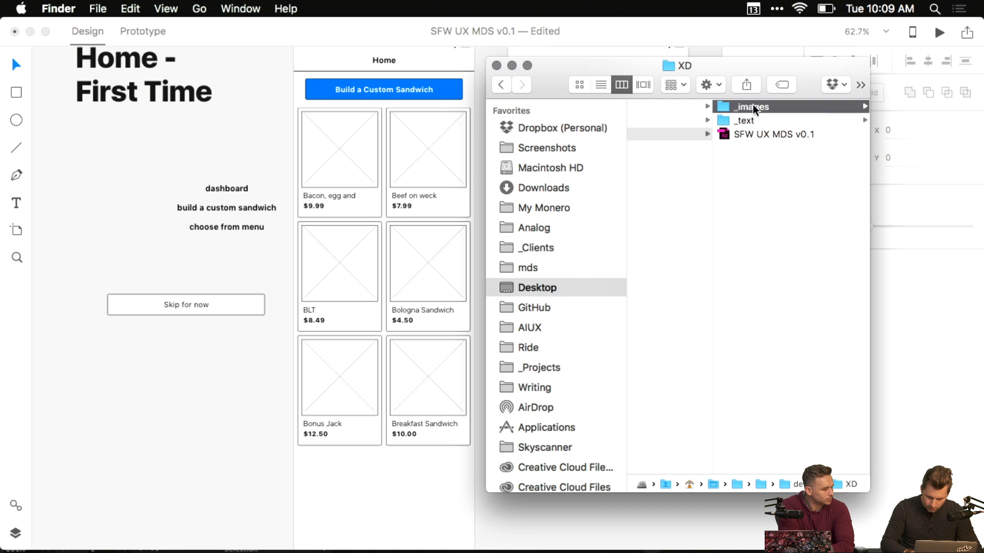
pyautogui.moveTo(558, 76); pyautogui.dragTo(516, 71)
pyautogui.moveTo(444, 59); pyautogui.dragTo(341, 50)
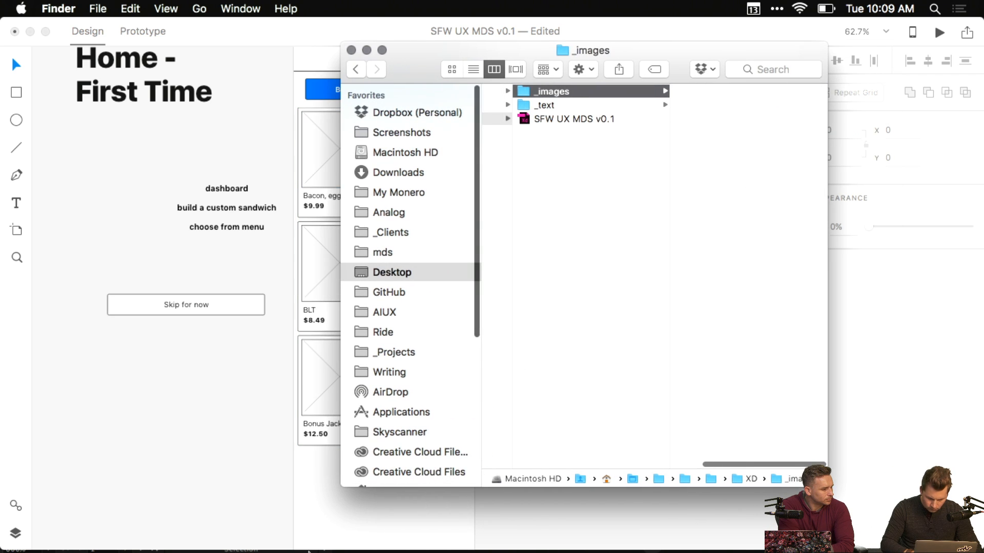
# - Switch to Chrome, search for "adobe stock" in a new tab and open the stock.adobe.com site
pyautogui.click(259, 521)
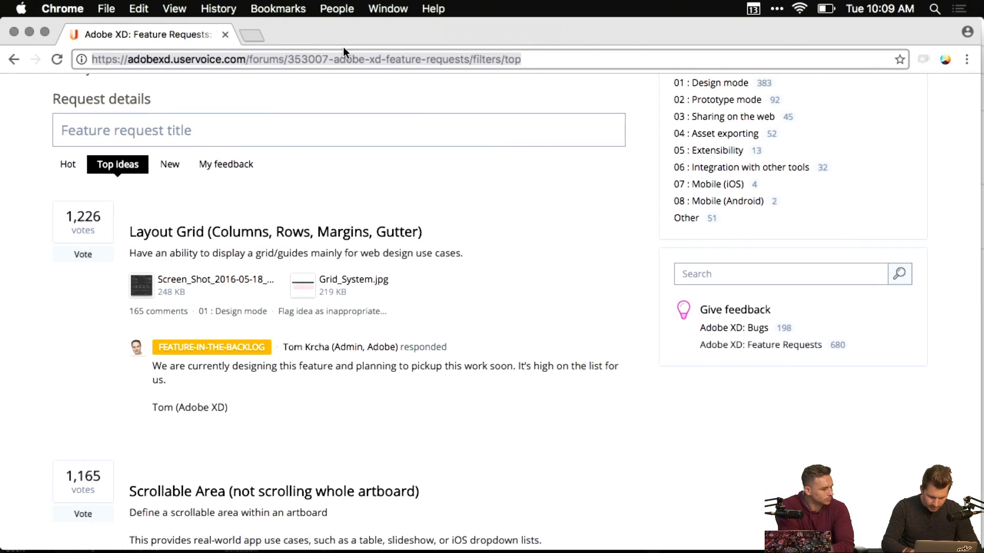
pyautogui.write('adobe stock')
pyautogui.press('super+Return')
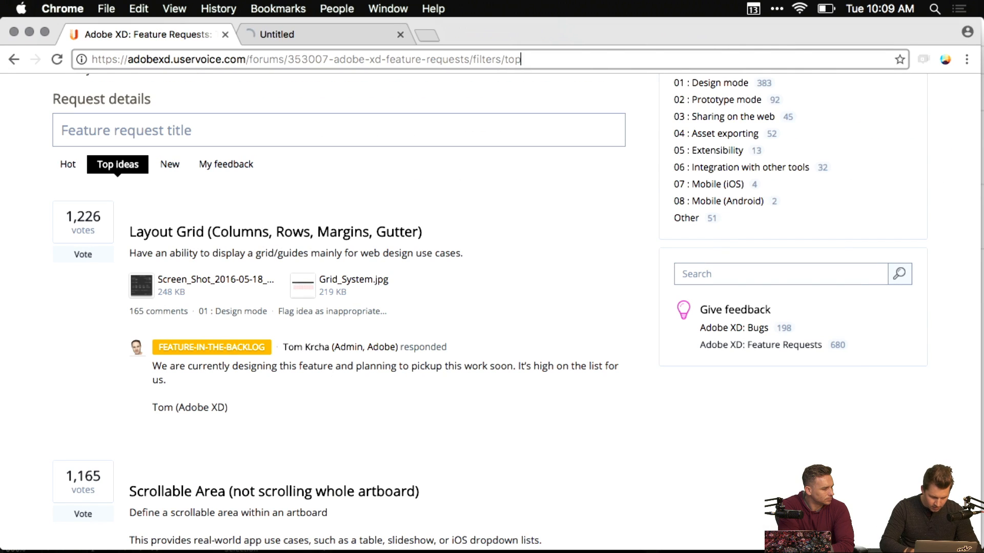
pyautogui.click(360, 33)
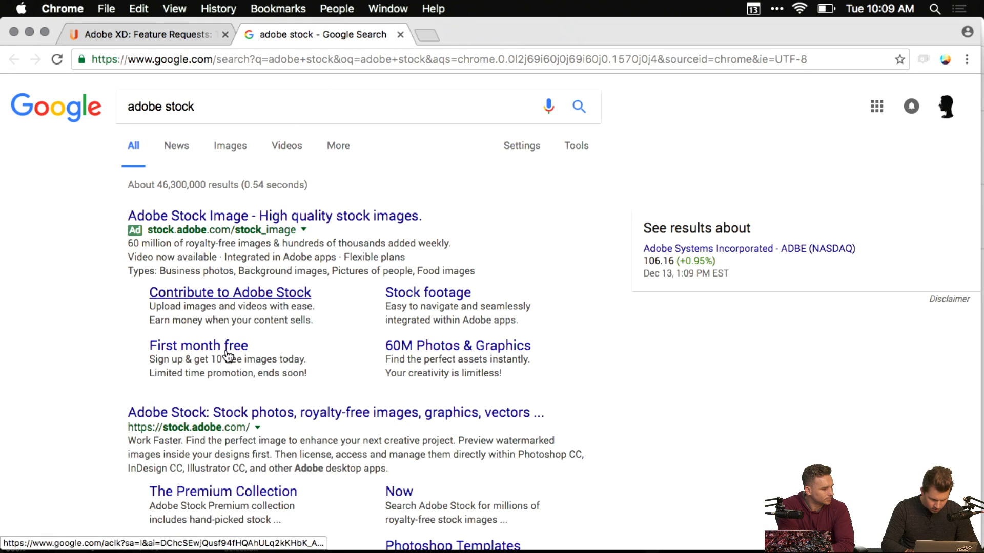
pyautogui.click(213, 413)
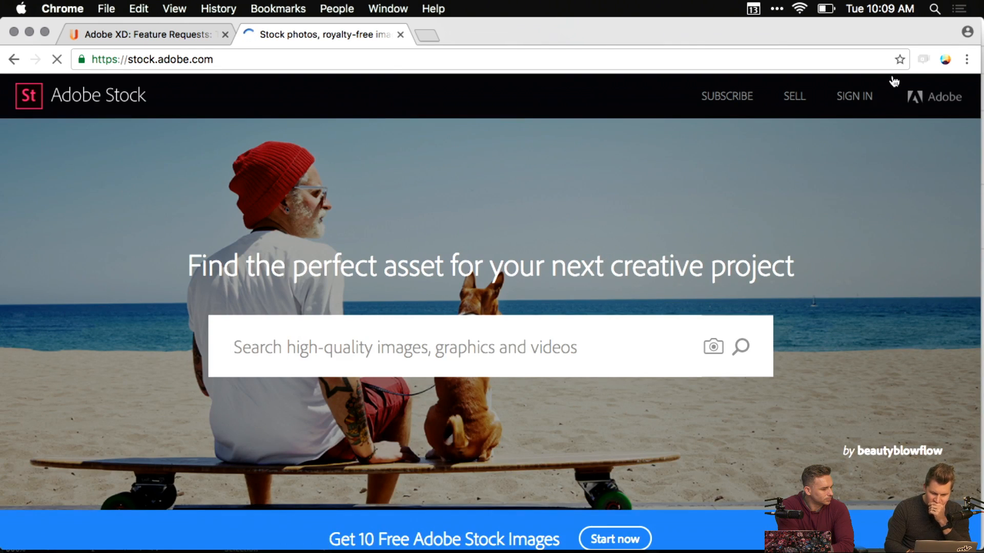
# - Try to sign in to Adobe Stock by entering the Adobe ID account password
pyautogui.click(854, 96)
pyautogui.write('•••••••')
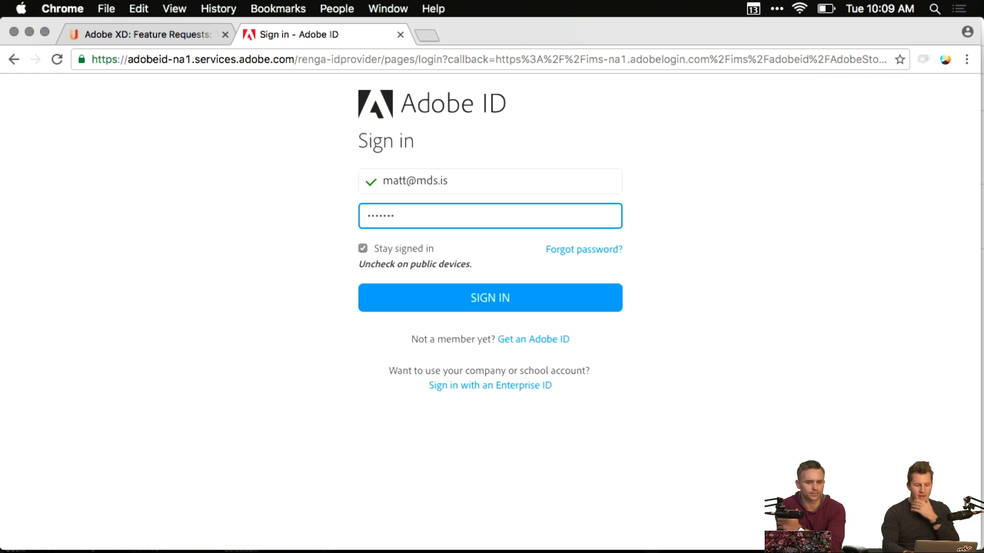
pyautogui.press('BackSpace')
pyautogui.press('BackSpace')
pyautogui.press('BackSpace')
pyautogui.write('••')
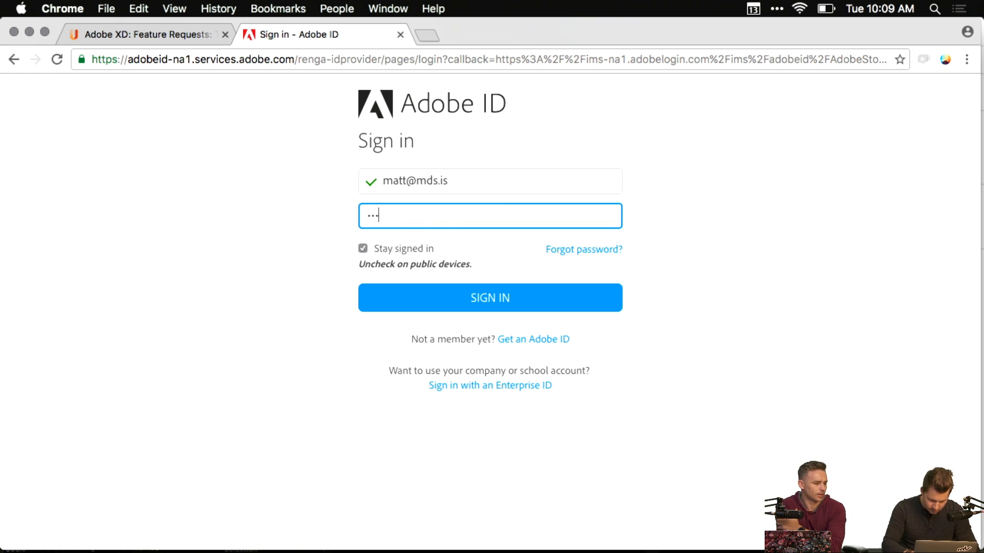
pyautogui.press('super+a')
pyautogui.write('•')
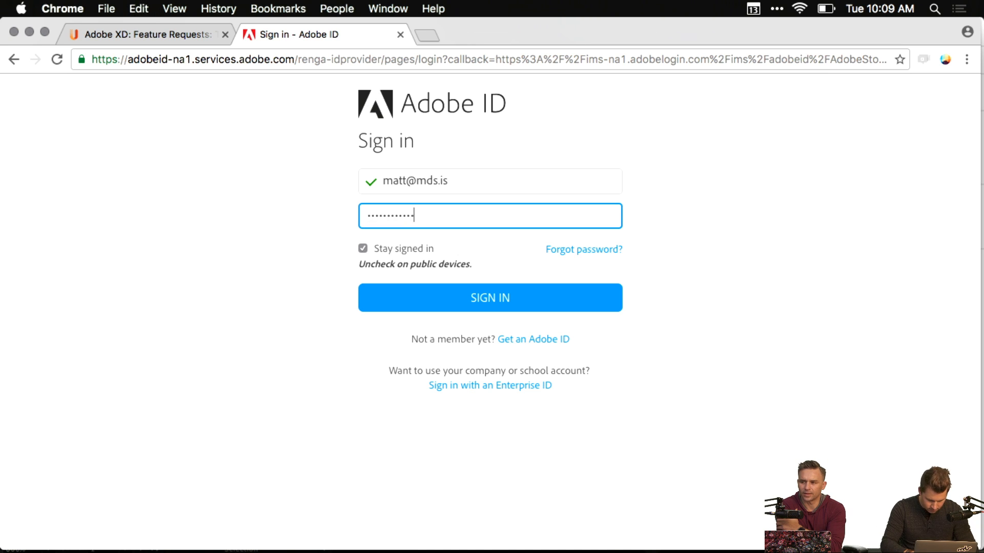
pyautogui.click(527, 298)
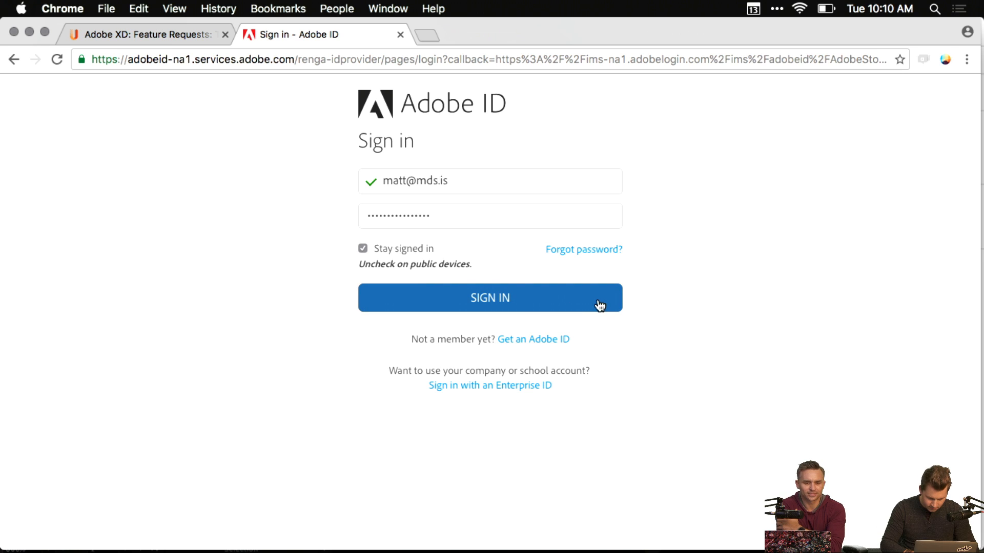
pyautogui.click(525, 255)
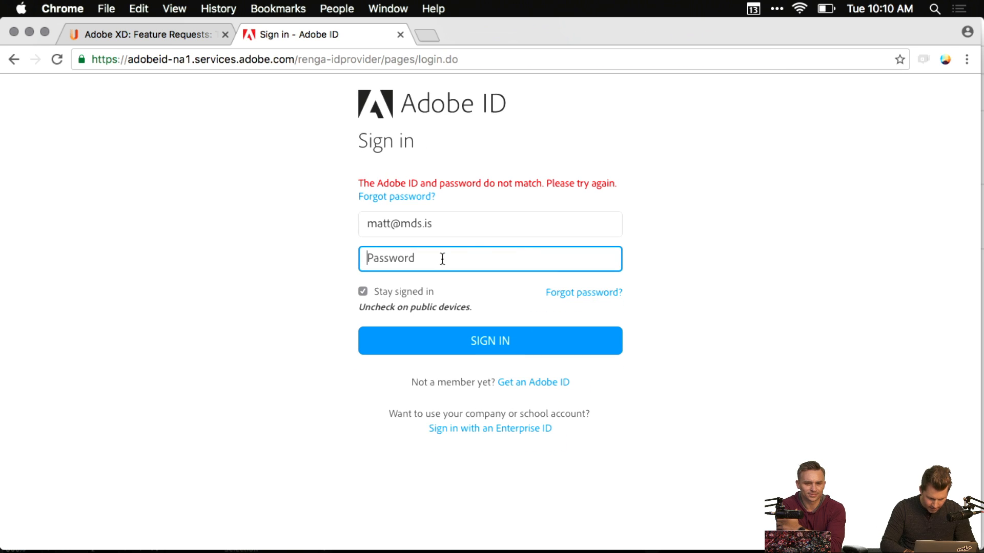
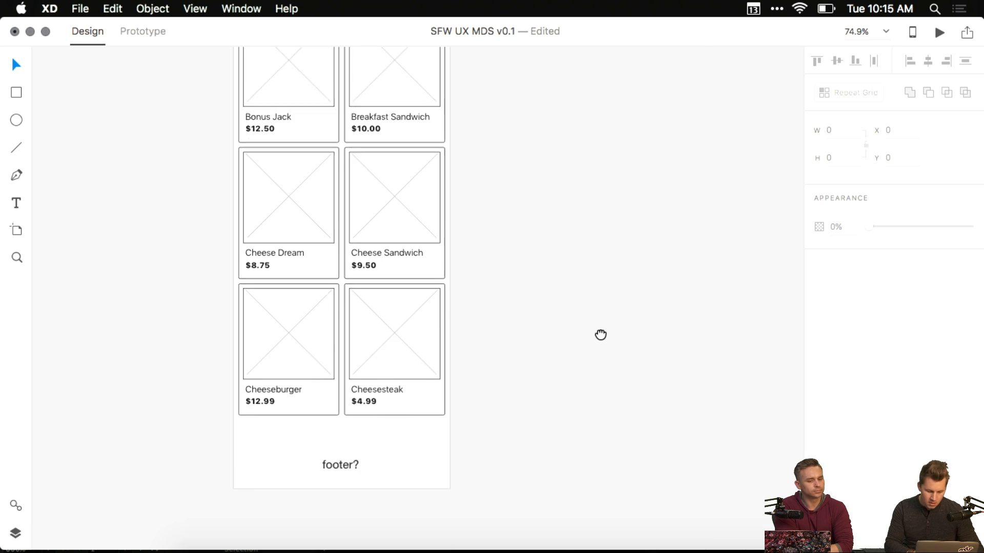
# - Look over the extended home artboard with its footer placeholder and the neighbouring Customize screens, undoing any accidental edit
pyautogui.scroll(-5, 583, 190)
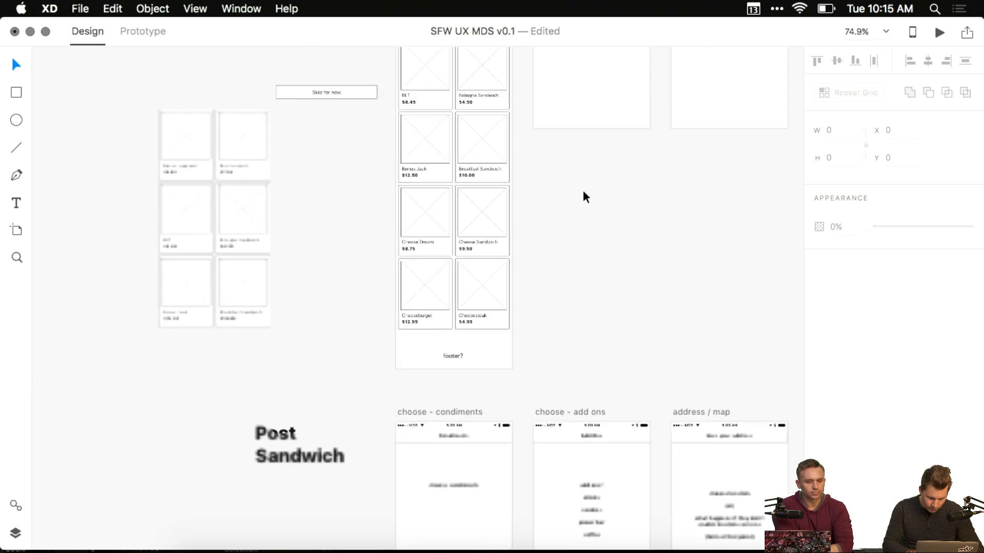
pyautogui.moveTo(562, 205); pyautogui.dragTo(429, 349)
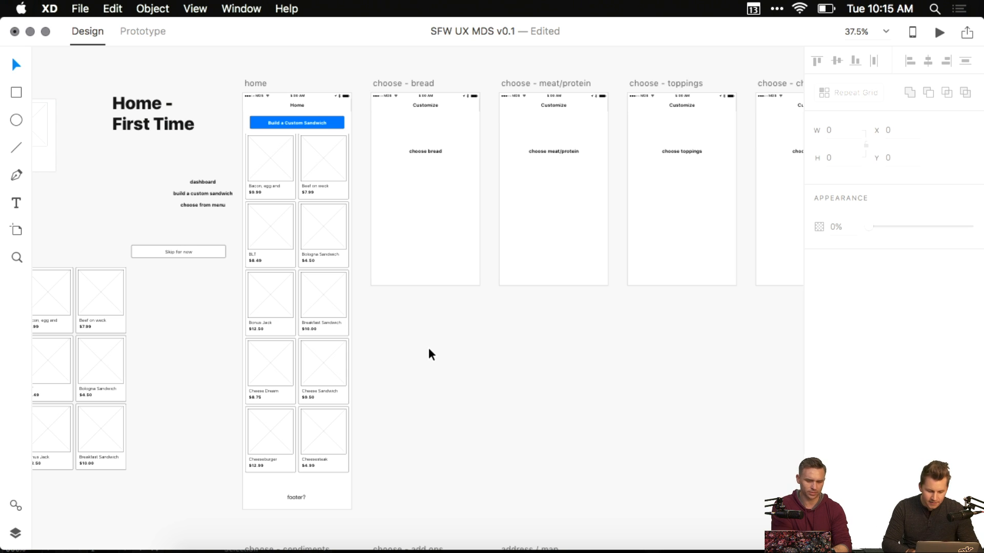
pyautogui.scroll(5, 363, 143)
pyautogui.moveTo(365, 150); pyautogui.dragTo(396, 178)
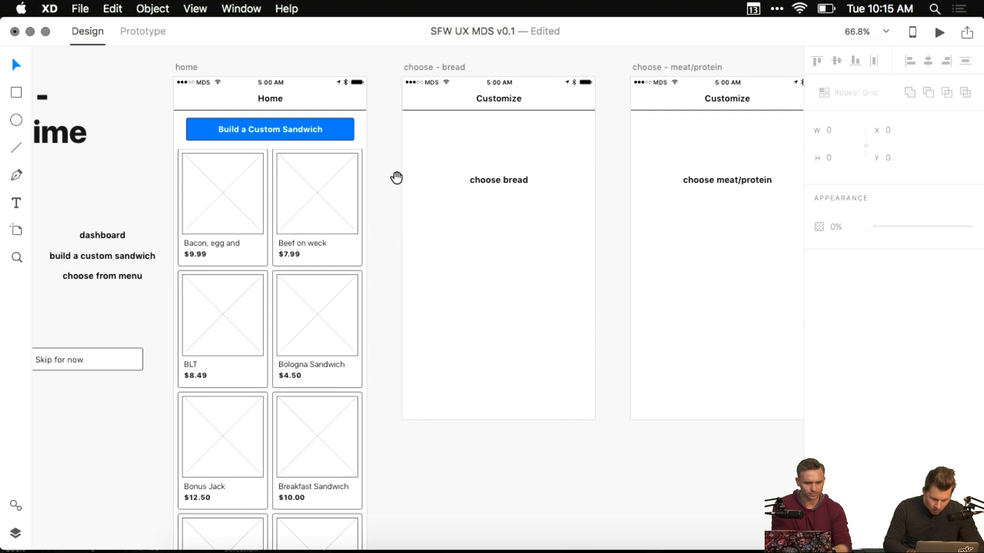
pyautogui.moveTo(387, 142); pyautogui.dragTo(459, 205)
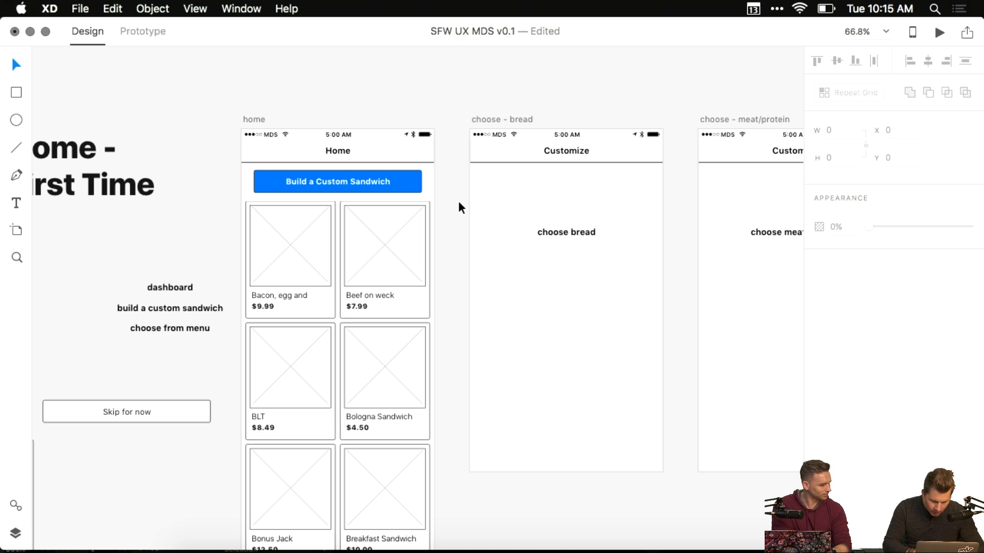
pyautogui.moveTo(459, 239); pyautogui.dragTo(459, 148)
pyautogui.moveTo(424, 402); pyautogui.dragTo(431, 459)
pyautogui.scroll(-5, 424, 461)
pyautogui.press('super+z')
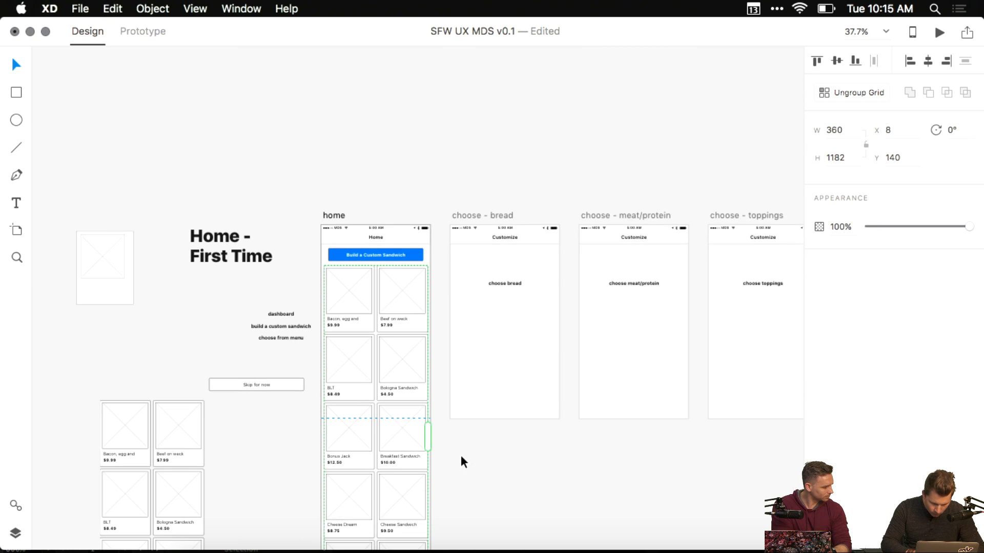
# - Find the home – repeat order artboard and select the small chevron below its text lines
pyautogui.scroll(-20, 461, 457)
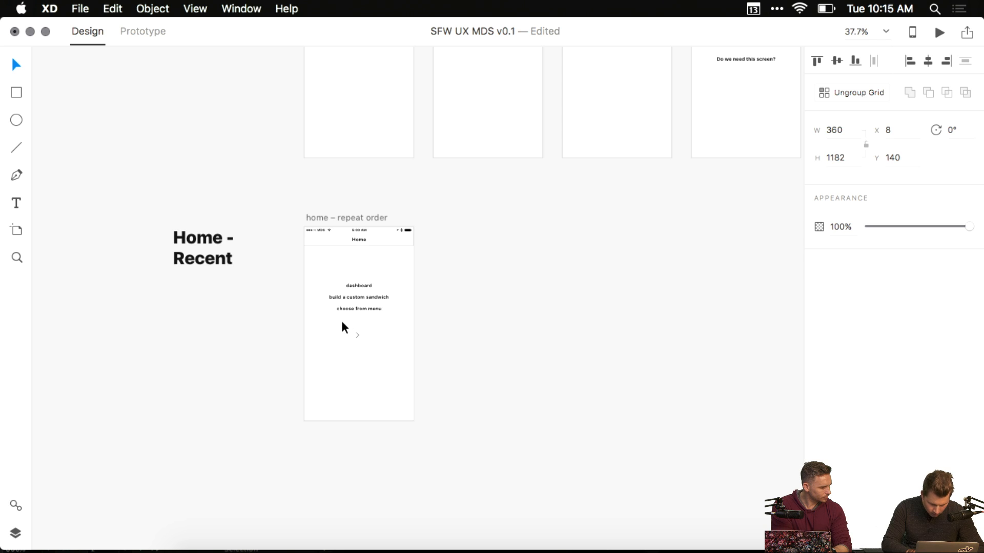
pyautogui.scroll(5, 341, 321)
pyautogui.doubleClick(388, 363)
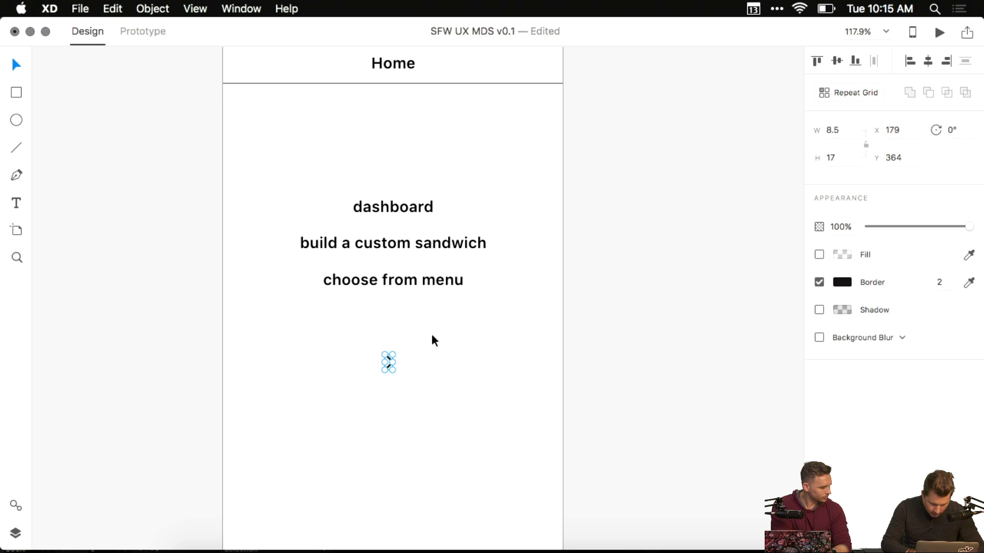
# - Open the Apple iOS UI kit as a separate document
pyautogui.click(81, 9)
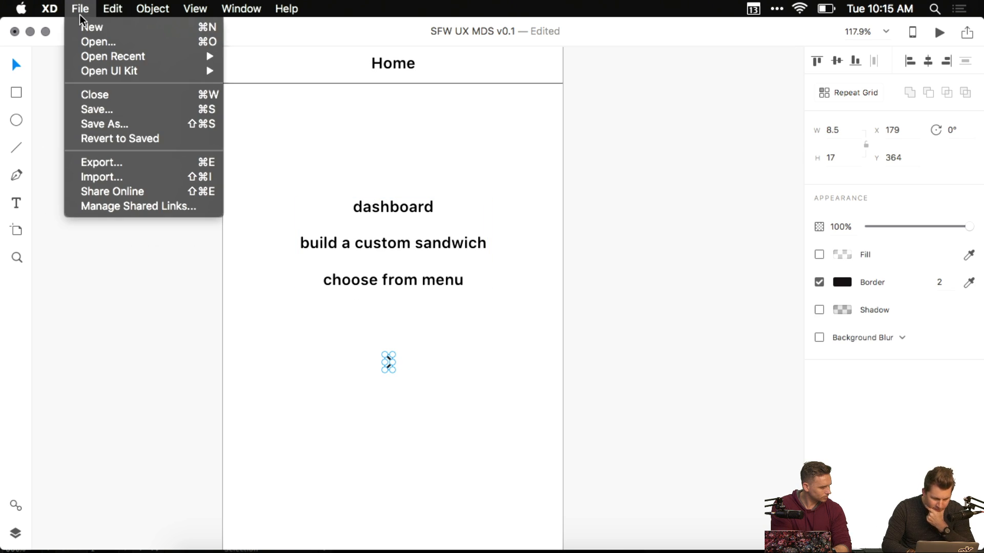
pyautogui.click(277, 115)
pyautogui.click(79, 11)
pyautogui.moveTo(124, 62)
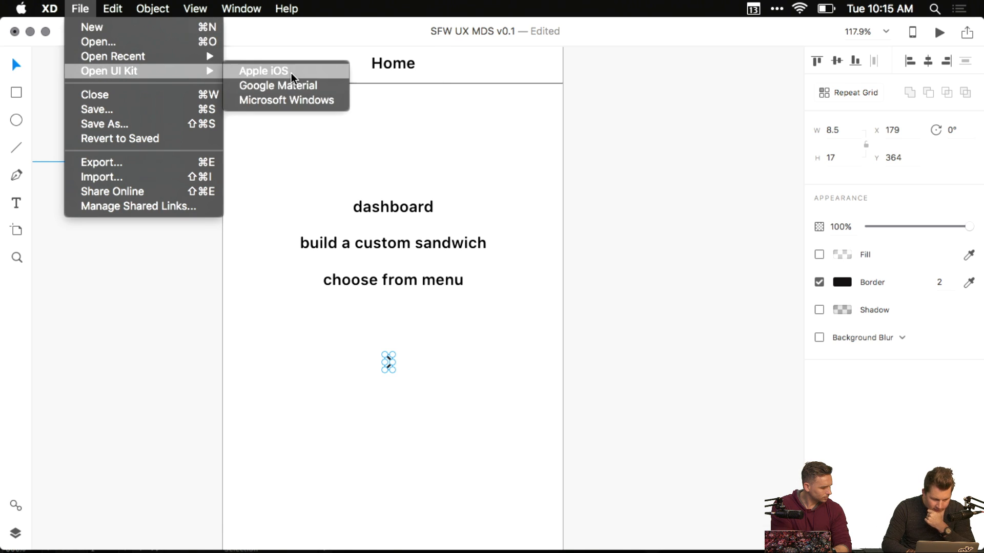
pyautogui.click(291, 73)
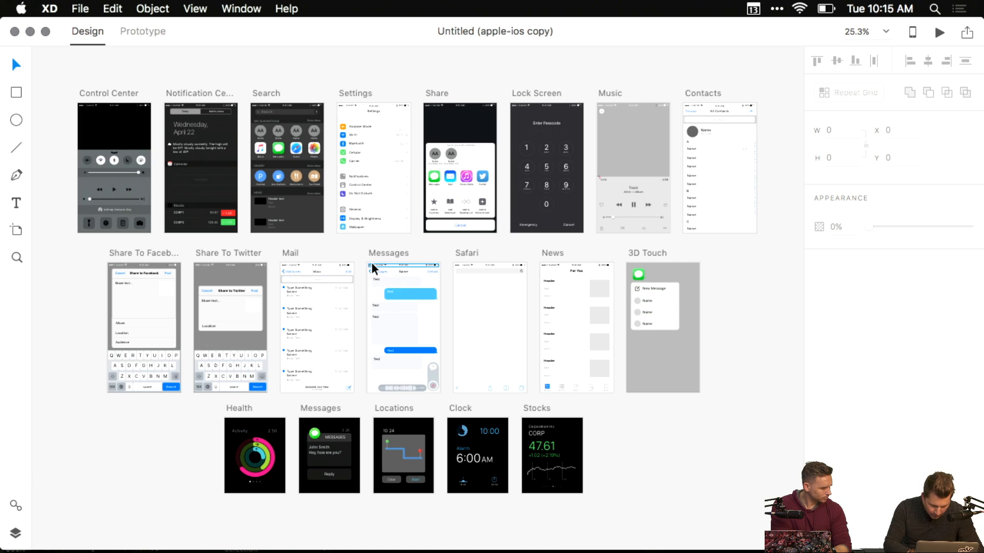
# - Select the blue back arrow together with the Messages label in the Messages artboard's navigation bar
pyautogui.scroll(10, 370, 261)
pyautogui.click(349, 349)
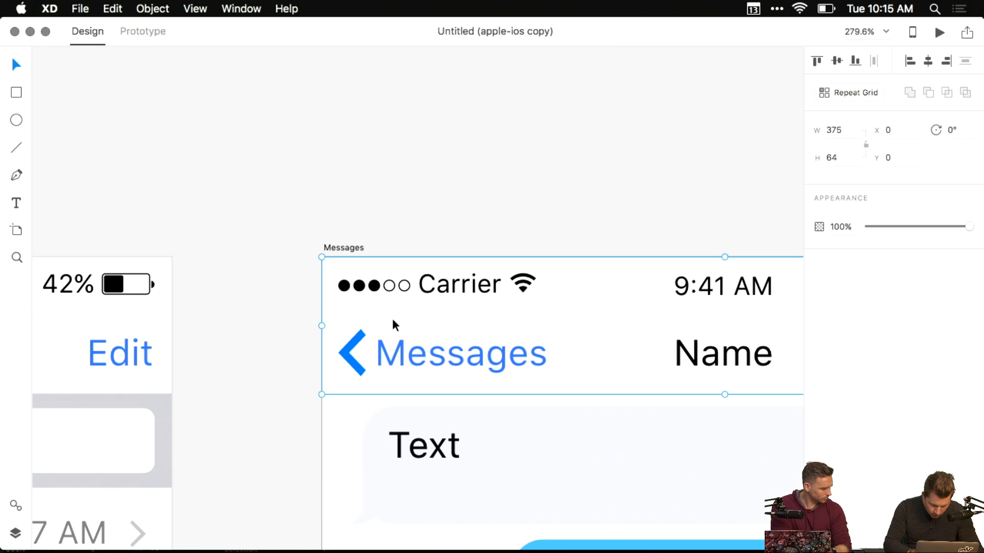
pyautogui.doubleClick(392, 320)
pyautogui.click(359, 337)
pyautogui.keyDown('shift'); pyautogui.click(398, 349); pyautogui.keyUp('shift')
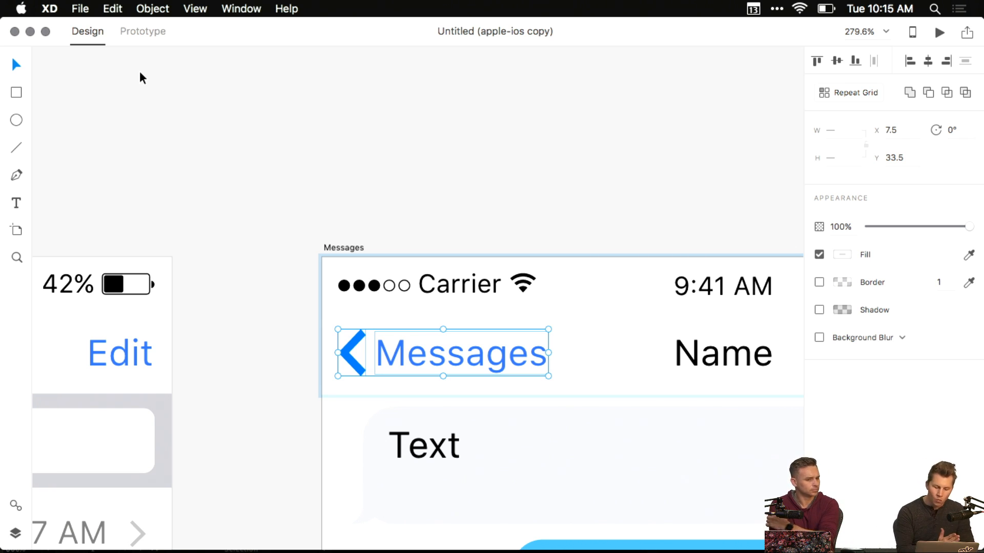
# - Return to the SFW UX MDS v0.1 document, deselect the chevron and show the repeat order artboard's header
pyautogui.press('super+grave')
pyautogui.press('super+grave')
pyautogui.press('super+grave')
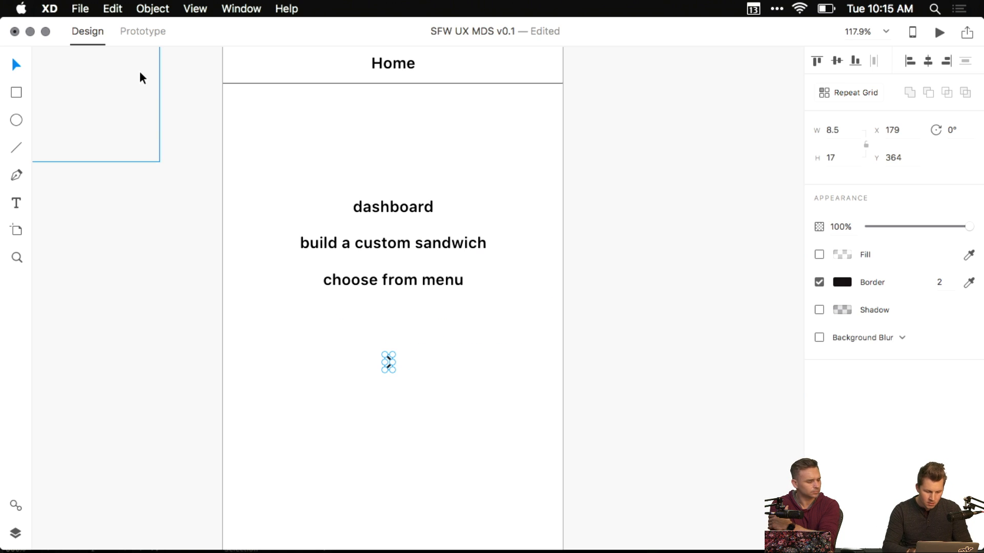
pyautogui.click(307, 100)
pyautogui.scroll(5, 305, 99)
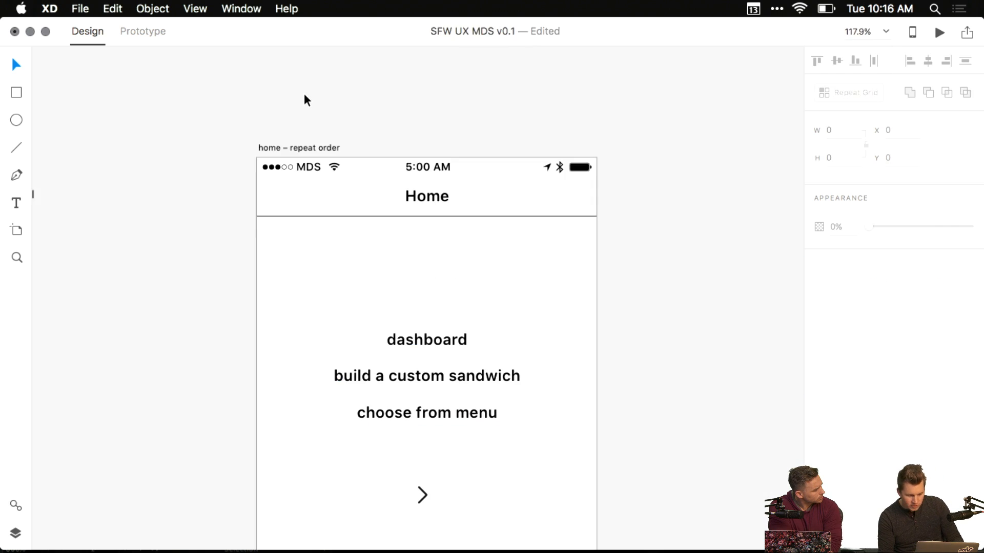
pyautogui.press('super+grave')
pyautogui.press('super+grave')
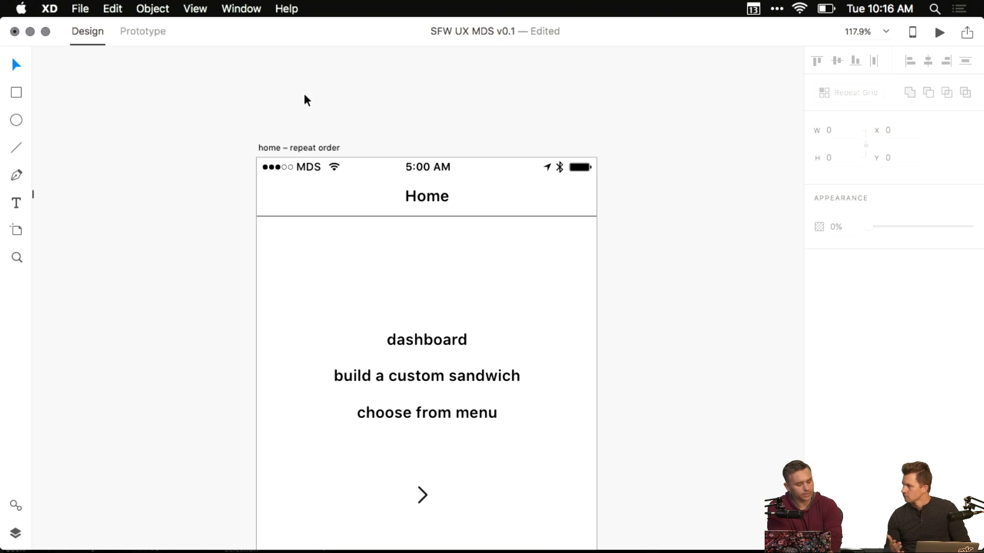
pyautogui.press('super+Tab')
pyautogui.press('super+Tab')
pyautogui.press('super+Tab')
pyautogui.press('super+Tab')
pyautogui.press('super+Tab')
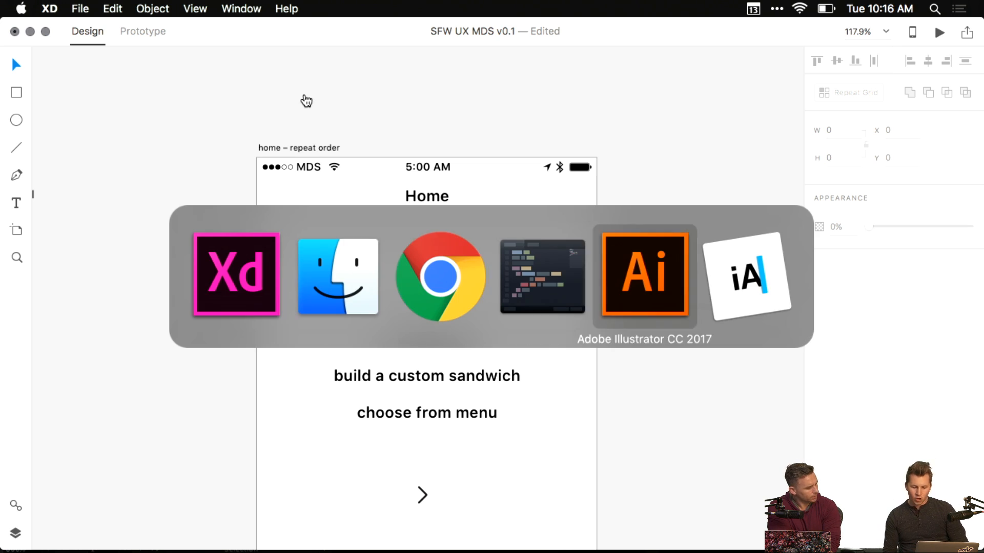
pyautogui.press('super+Tab')
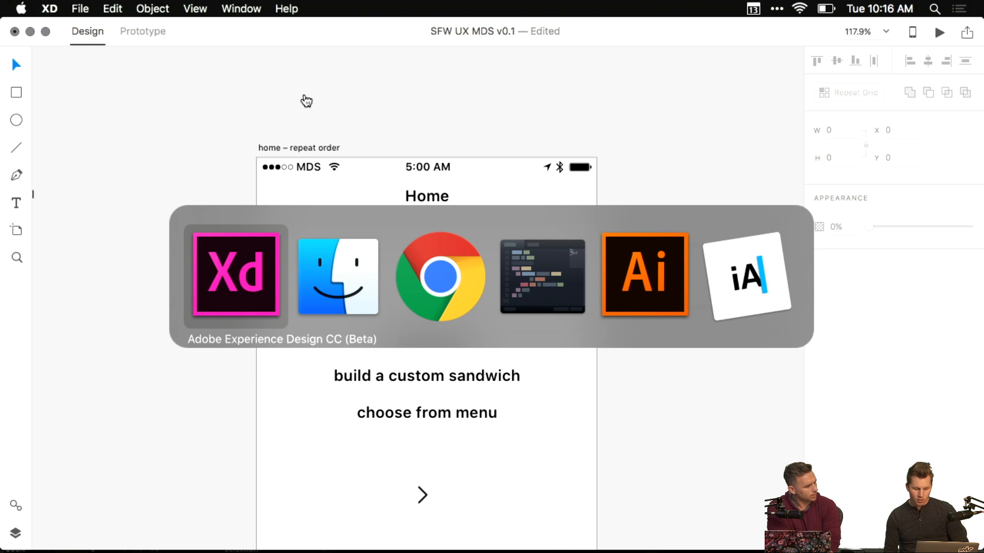
pyautogui.press('super+grave')
pyautogui.press('super+grave')
pyautogui.press('super+grave')
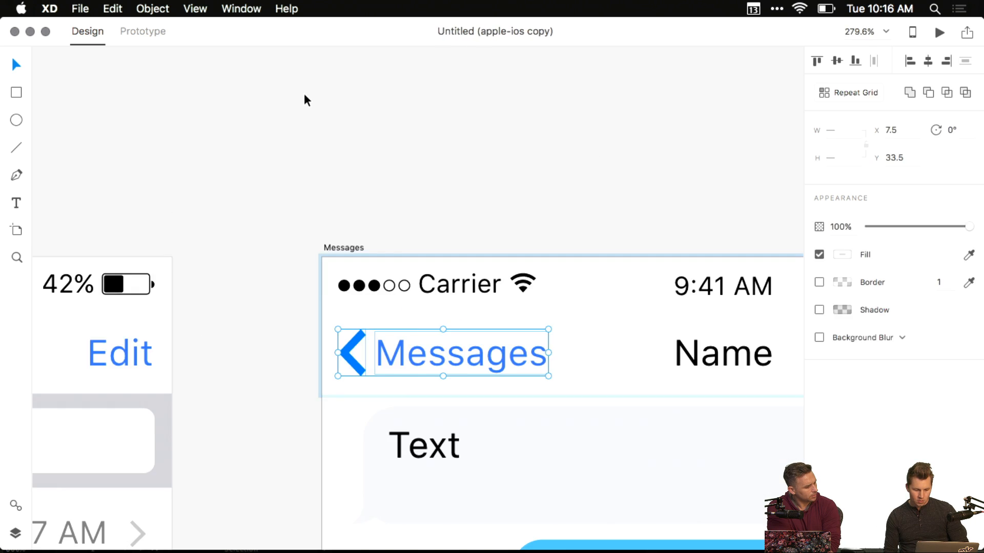
pyautogui.press('super+grave')
pyautogui.click(277, 520)
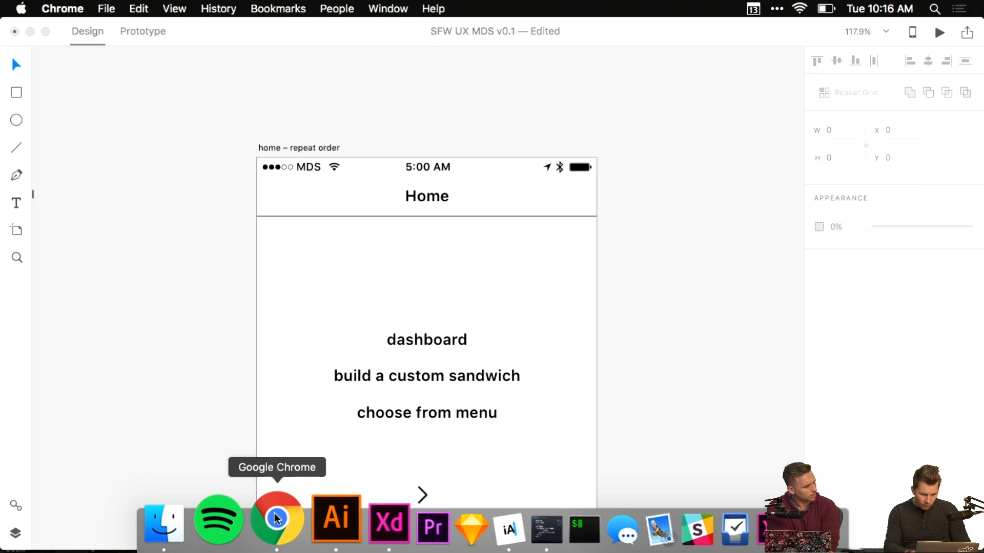
pyautogui.press('super+t')
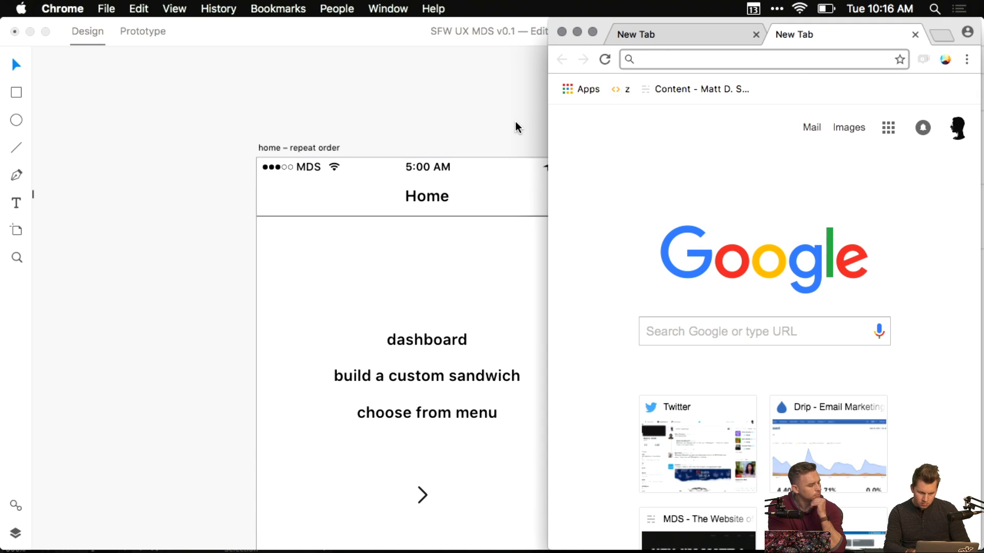
pyautogui.press('super+alt+Left')
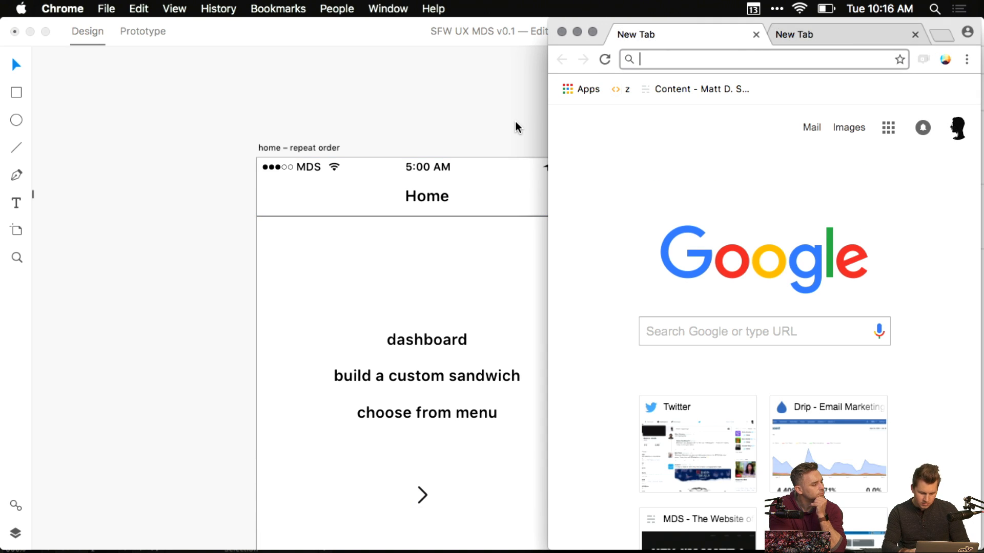
pyautogui.press('super+w')
pyautogui.press('super+w')
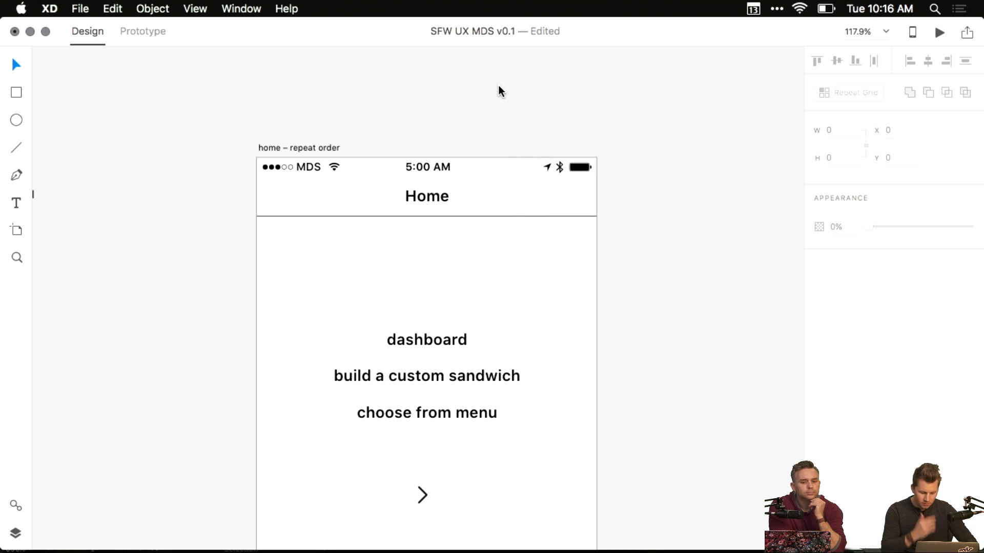
# - Paste the copied back arrow and Messages label into the choose - bread artboard
pyautogui.scroll(-2, 494, 86)
pyautogui.scroll(3, 473, 107)
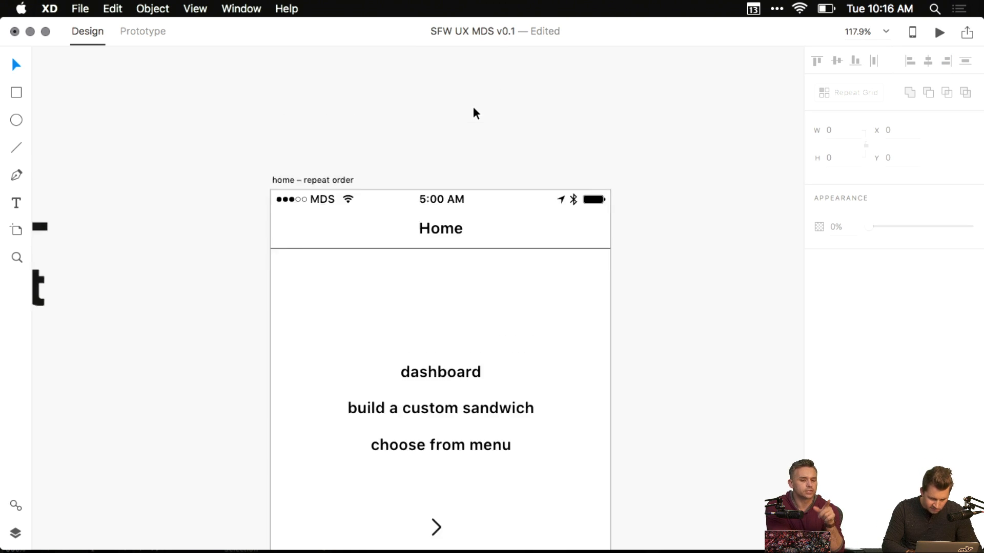
pyautogui.scroll(15, 472, 107)
pyautogui.scroll(-5, 472, 106)
pyautogui.scroll(12, 472, 107)
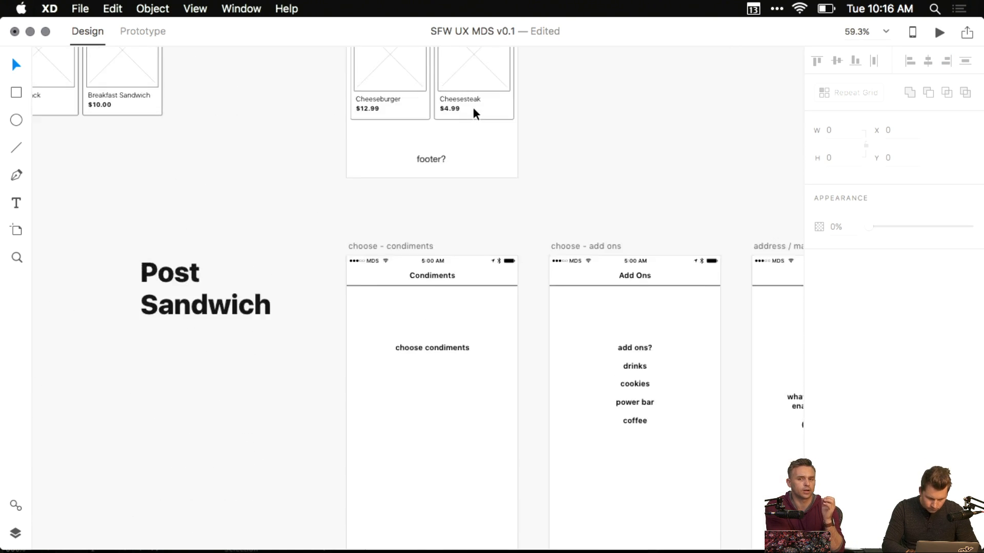
pyautogui.scroll(15, 473, 106)
pyautogui.hscroll(4, 473, 107)
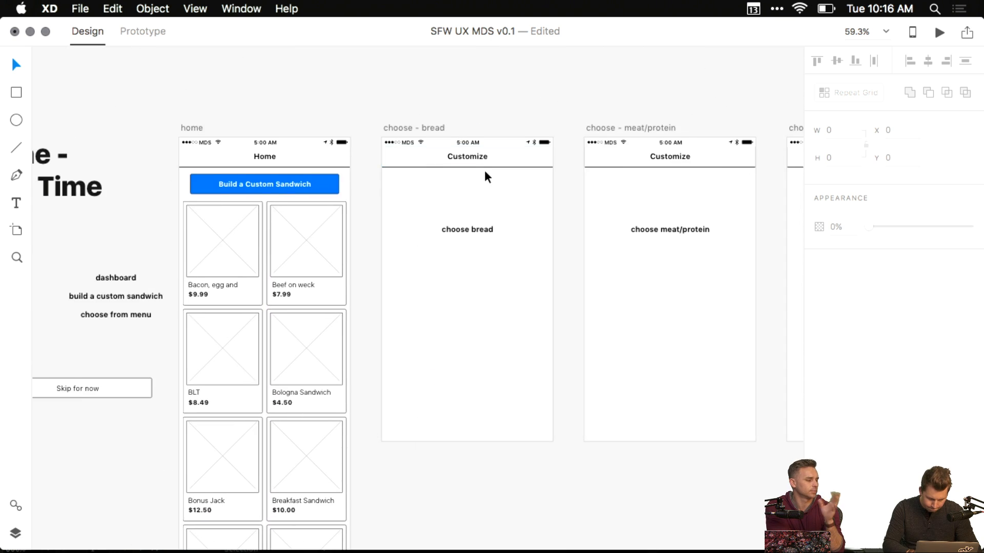
pyautogui.scroll(10, 484, 170)
pyautogui.scroll(4, 477, 168)
pyautogui.hscroll(-3, 422, 152)
pyautogui.press('super+v')
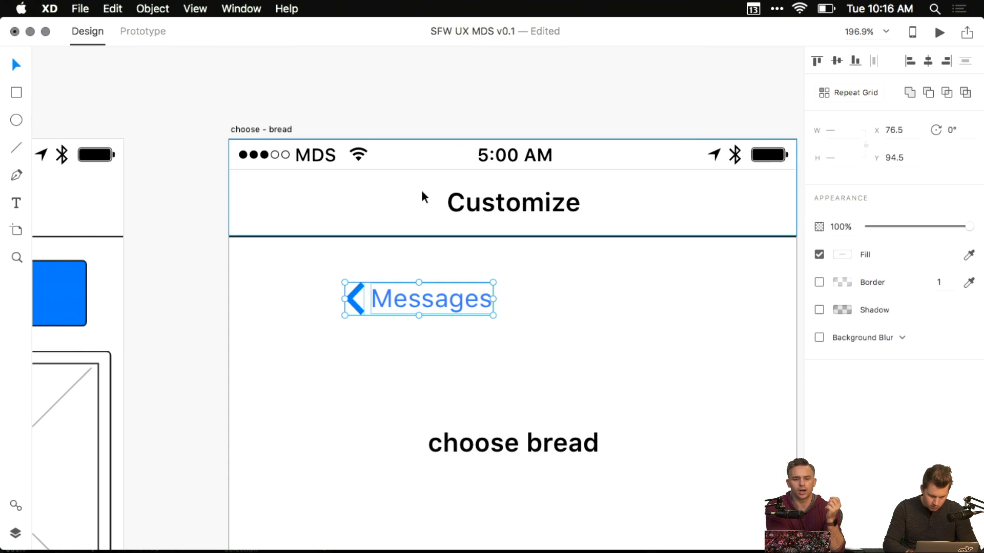
# - Position the pasted back arrow and Messages label in the choose - bread header at X 8.5, Y 31.5
pyautogui.moveTo(413, 298); pyautogui.dragTo(435, 205)
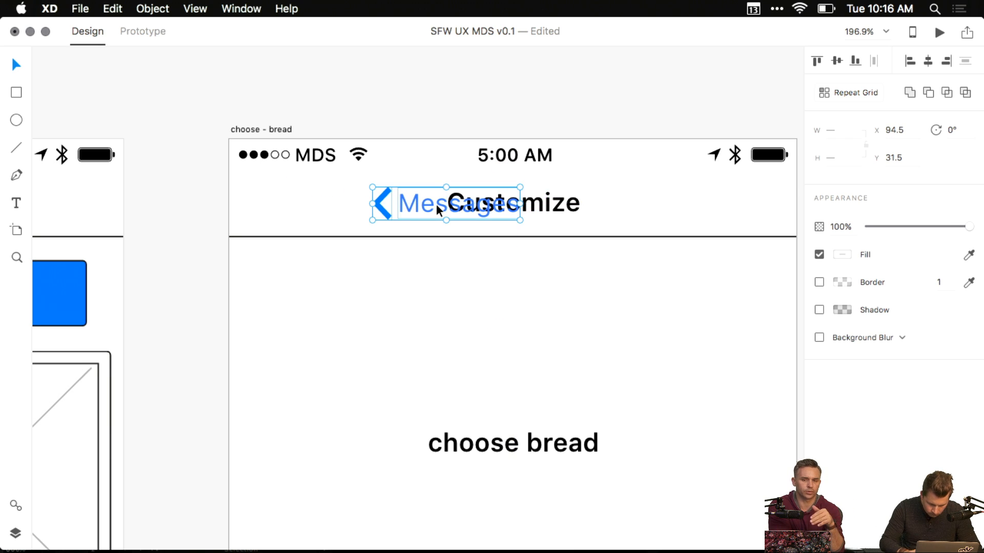
pyautogui.hotkey('shift', 'Left')
pyautogui.hotkey('shift', 'Left')
pyautogui.hotkey('shift', 'Left')
pyautogui.hotkey('shift', 'Left')
pyautogui.hotkey('shift', 'Left')
pyautogui.hotkey('shift', 'Left')
pyautogui.hotkey('shift', 'Left')
pyautogui.hotkey('shift', 'Left')
pyautogui.hotkey('shift', 'Left')
pyautogui.hotkey('shift', 'Left')
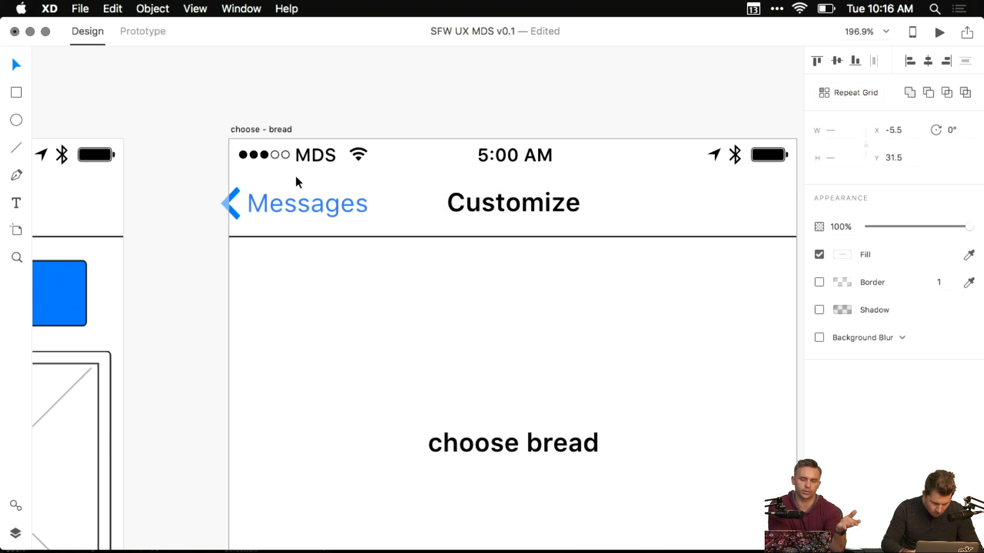
pyautogui.hotkey('shift', 'Right')
pyautogui.hotkey('shift', 'Right')
pyautogui.press('alt')
pyautogui.press('Left')
pyautogui.press('Left')
pyautogui.press('Left')
pyautogui.press('Left')
pyautogui.press('Left')
pyautogui.press('Left')
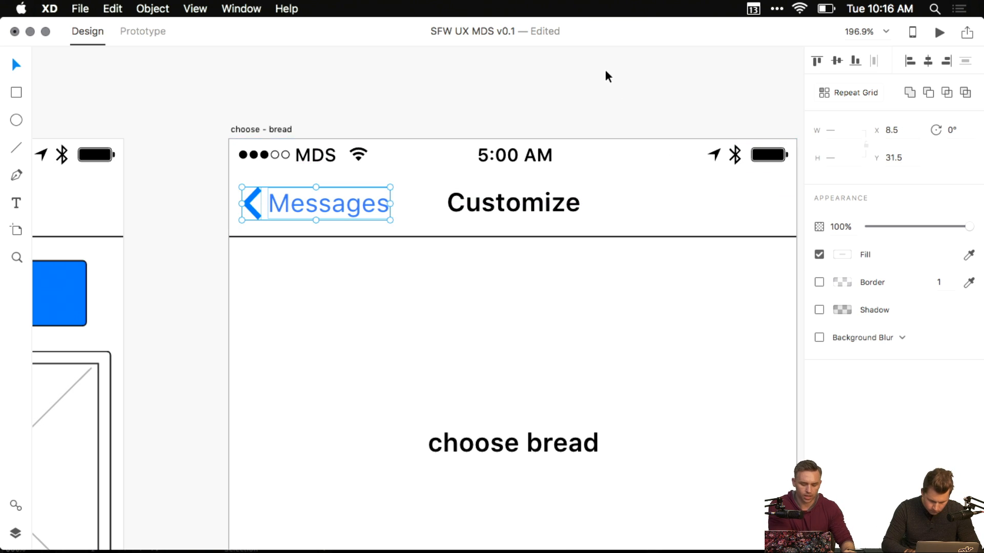
# - Change the Messages label in the choose - bread header to "Back"
pyautogui.doubleClick(353, 192)
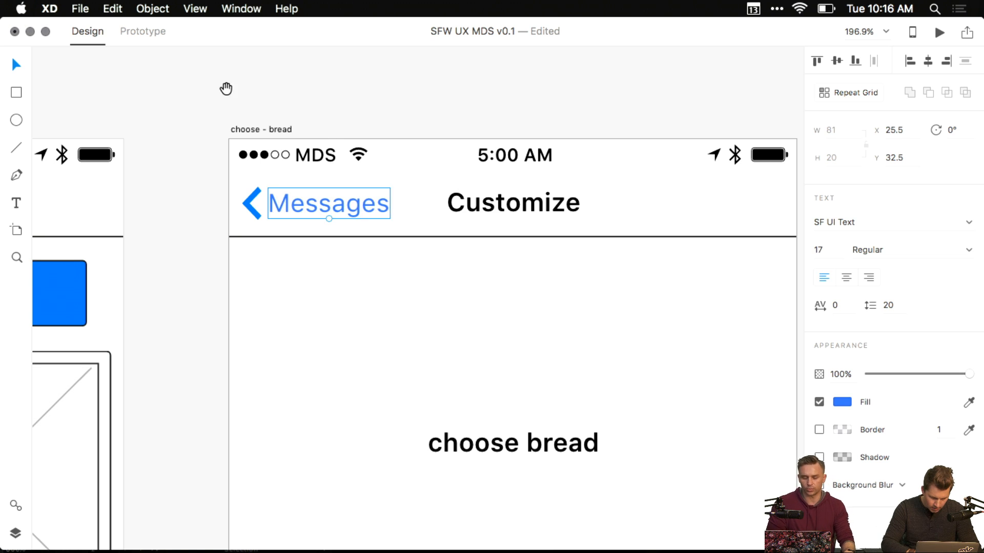
pyautogui.moveTo(224, 91); pyautogui.dragTo(408, 121)
pyautogui.write('Back')
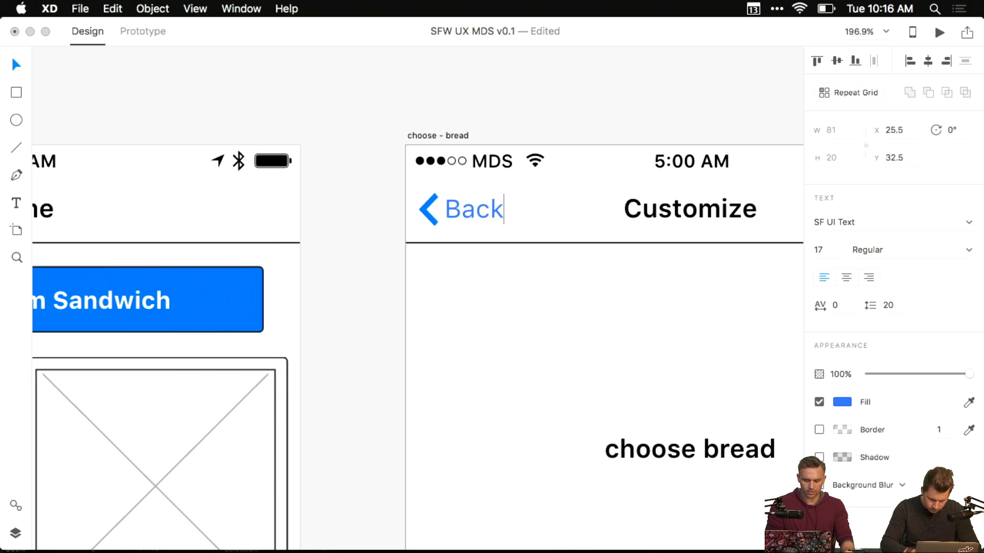
pyautogui.press('Escape')
pyautogui.scroll(-5, 392, 145)
pyautogui.click(355, 148)
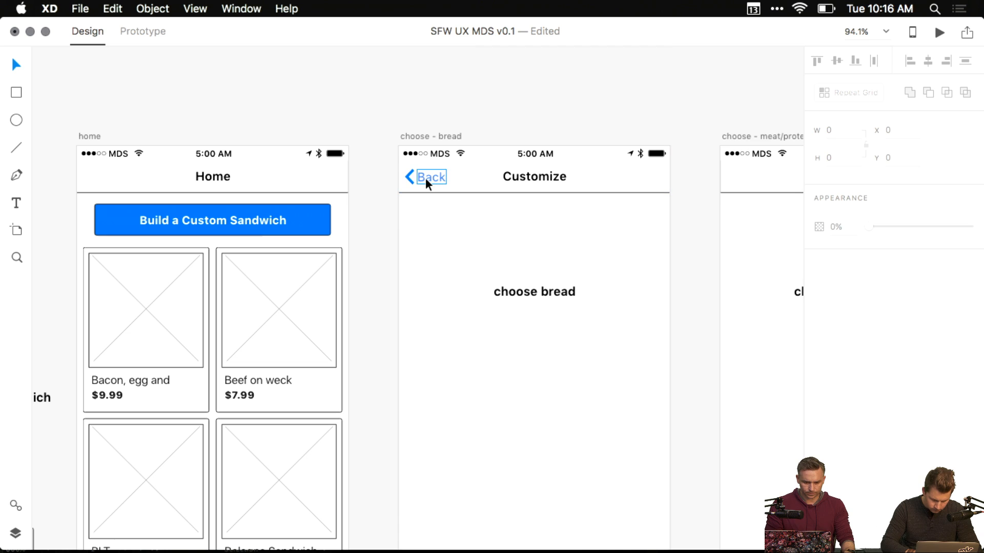
pyautogui.click(425, 177)
pyautogui.click(350, 128)
pyautogui.moveTo(380, 133); pyautogui.dragTo(302, 109)
pyautogui.moveTo(270, 222); pyautogui.dragTo(301, 207)
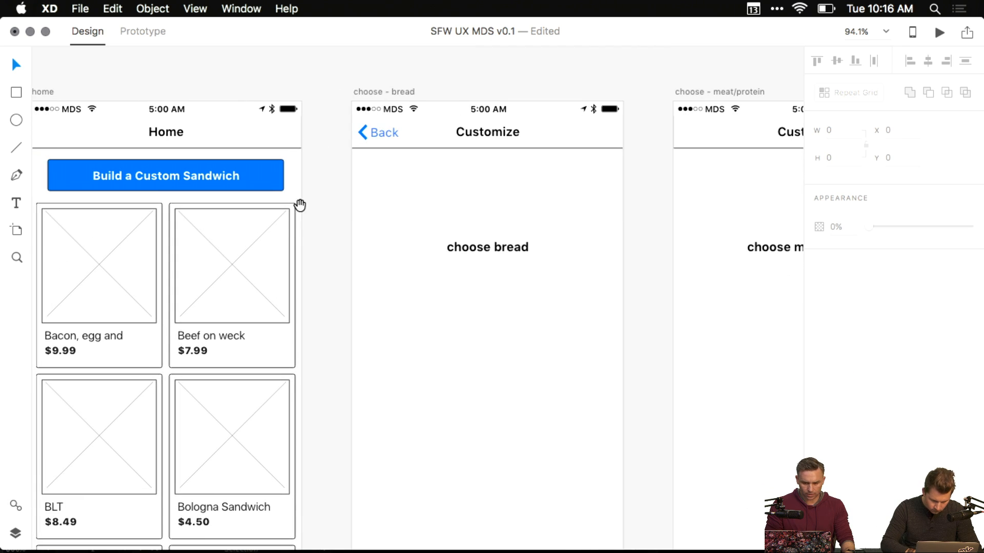
# - Copy the Build a Custom Sandwich button from the home artboard into choose - bread and place it below the choose bread text
pyautogui.scroll(-3, 294, 232)
pyautogui.moveTo(306, 267); pyautogui.dragTo(304, 221)
pyautogui.click(244, 141)
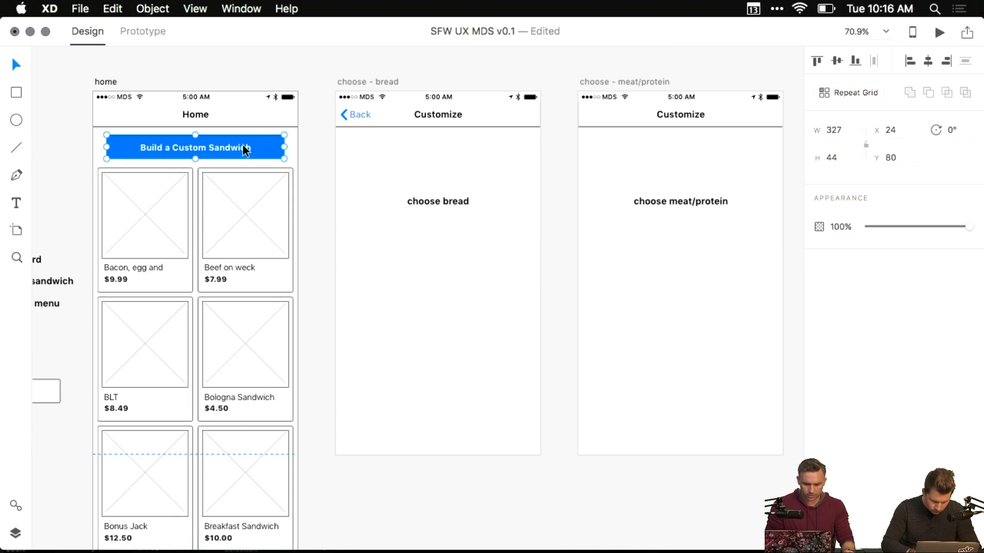
pyautogui.hotkey('ctrl', 'c')
pyautogui.click(443, 338)
pyautogui.hotkey('ctrl', 'v')
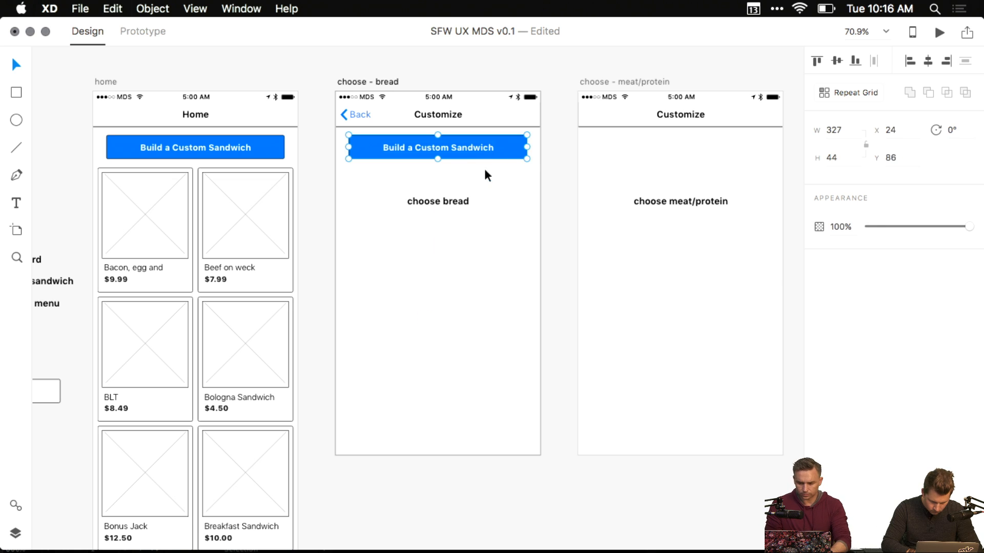
pyautogui.moveTo(487, 154); pyautogui.dragTo(486, 352)
# - Relabel the copied button in the choose - bread artboard as "Next"
pyautogui.doubleClick(460, 340)
pyautogui.write('Next')
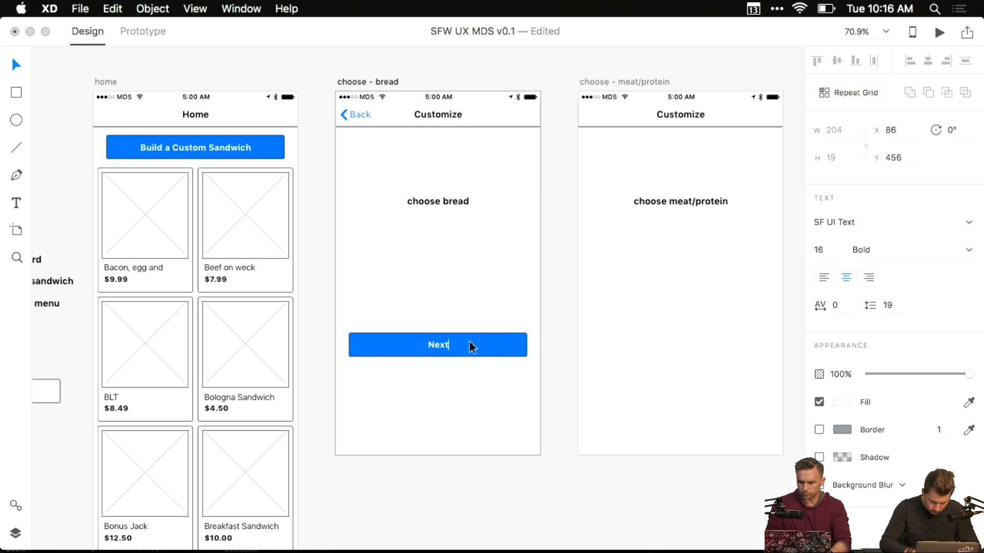
pyautogui.press('Escape')
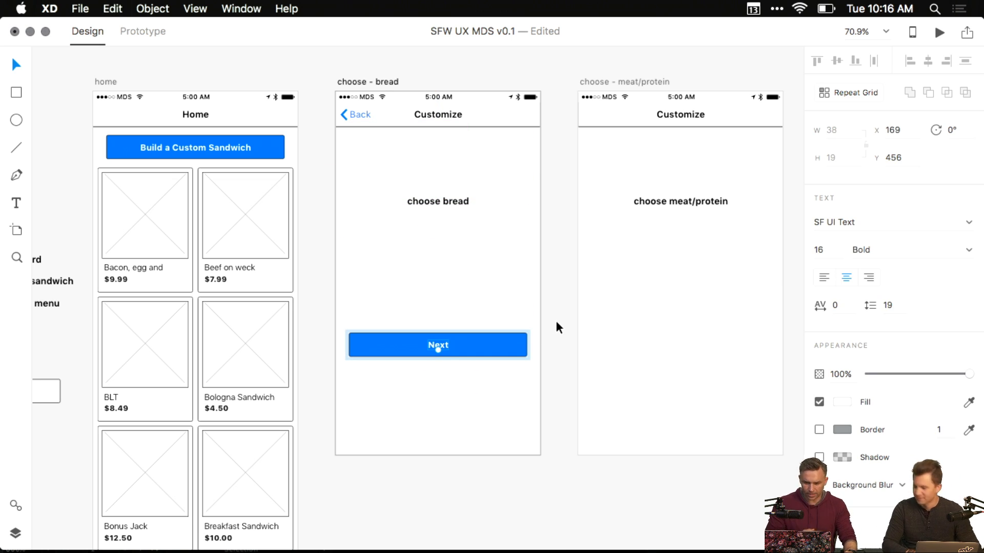
pyautogui.click(556, 321)
# - Move the Next button down near the lower edge of the choose - bread artboard, at Y 599
pyautogui.moveTo(527, 286); pyautogui.dragTo(488, 286)
pyautogui.click(419, 351)
pyautogui.moveTo(418, 350); pyautogui.dragTo(434, 435)
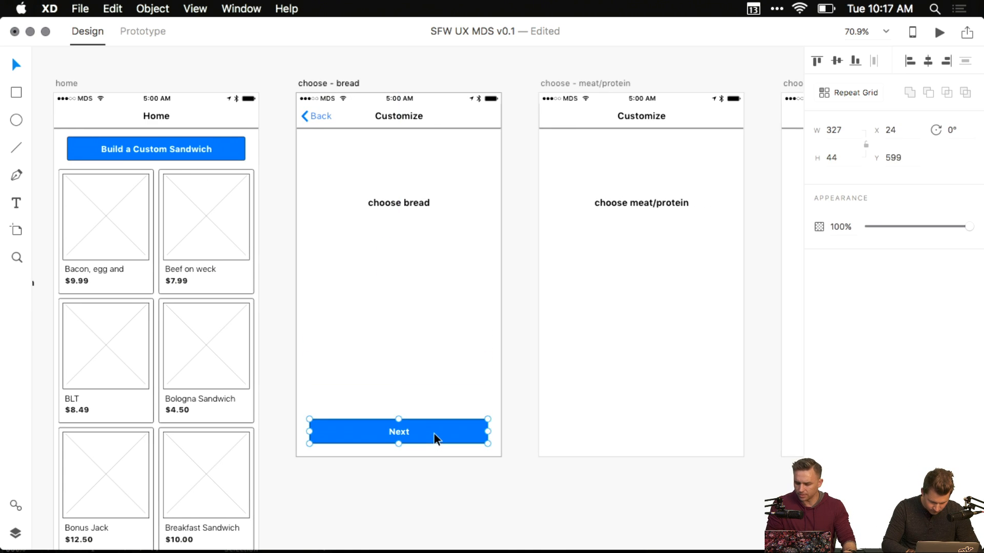
# - Copy the Next button into the choose - meat/protein, choose - toppings and choose - cheese artboards
pyautogui.moveTo(455, 384); pyautogui.dragTo(404, 372)
pyautogui.press('alt')
pyautogui.press('super+c')
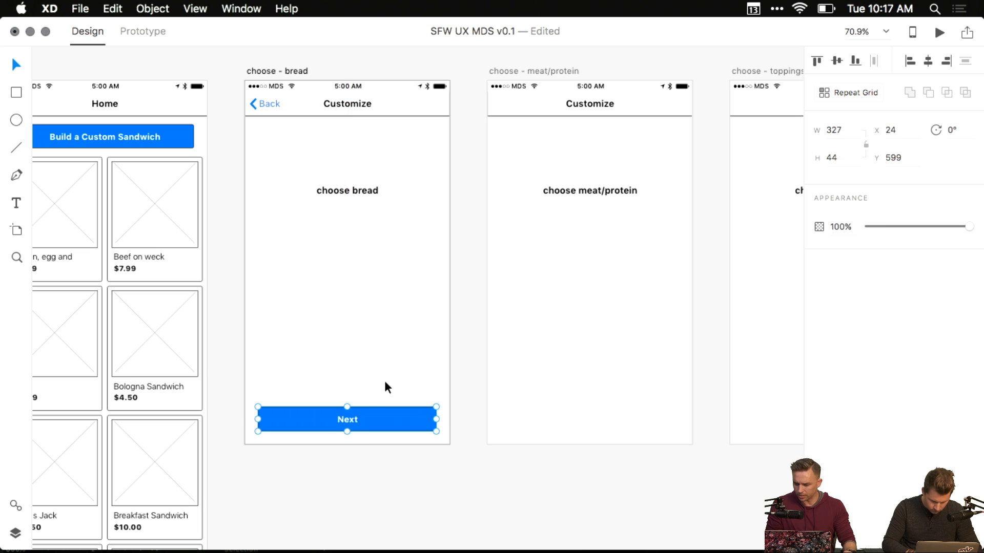
pyautogui.click(531, 356)
pyautogui.press('super+v')
pyautogui.hscroll(5, 585, 358)
pyautogui.click(585, 358)
pyautogui.press('super+v')
pyautogui.hscroll(5, 585, 357)
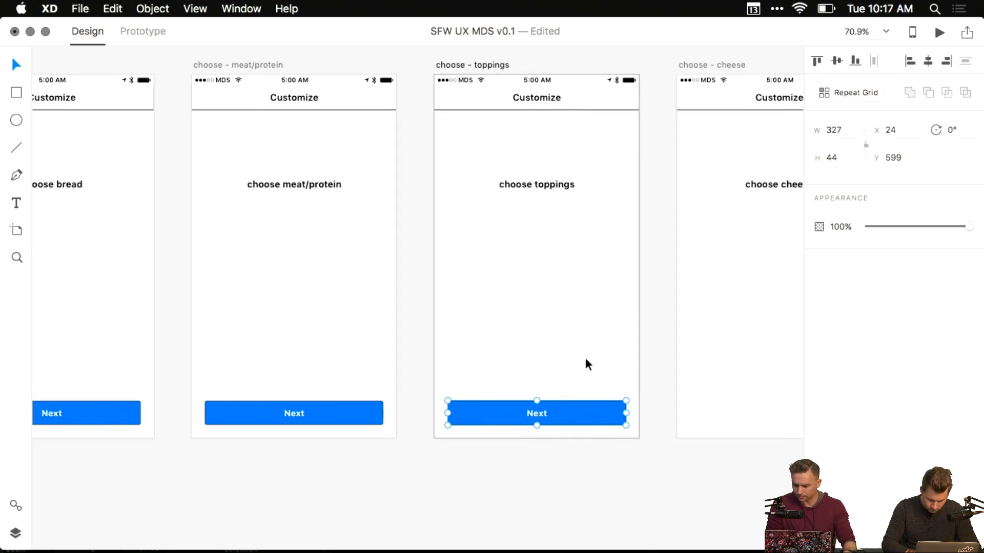
pyautogui.click(585, 358)
pyautogui.press('super+v')
# - Group the back arrow with its Back label in the choose - bread header
pyautogui.hscroll(-5, 585, 358)
pyautogui.hscroll(-5, 585, 357)
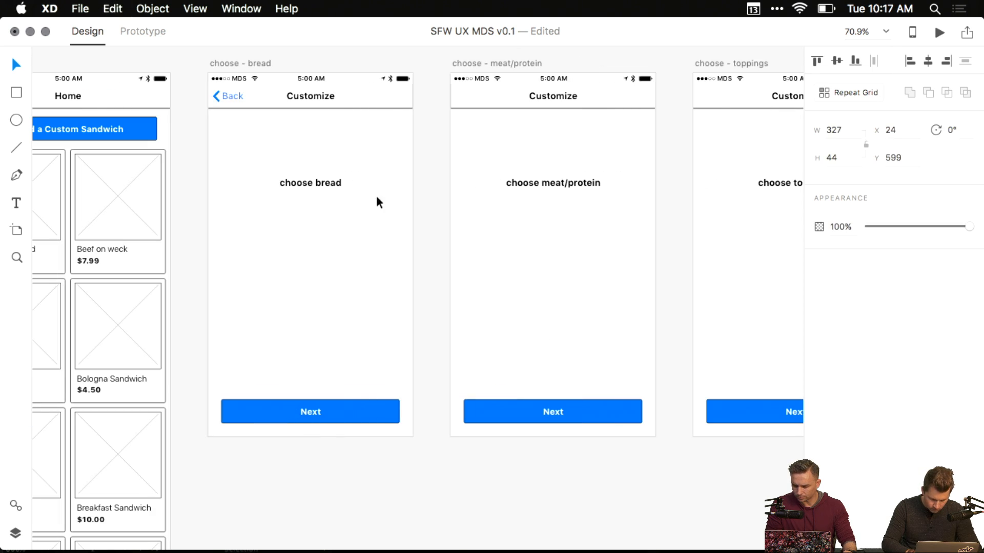
pyautogui.click(237, 97)
pyautogui.click(165, 87)
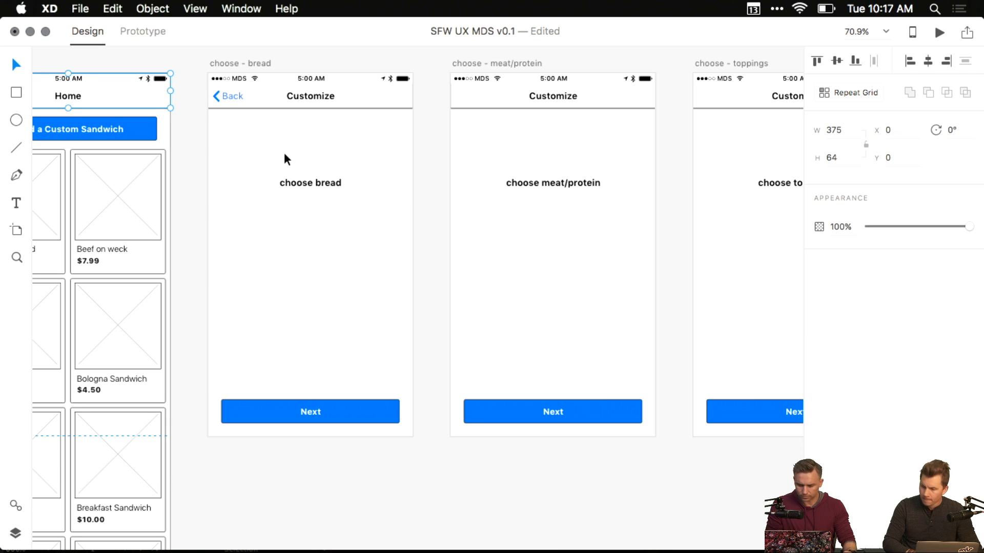
pyautogui.scroll(-2, 273, 257)
pyautogui.hscroll(2, 273, 256)
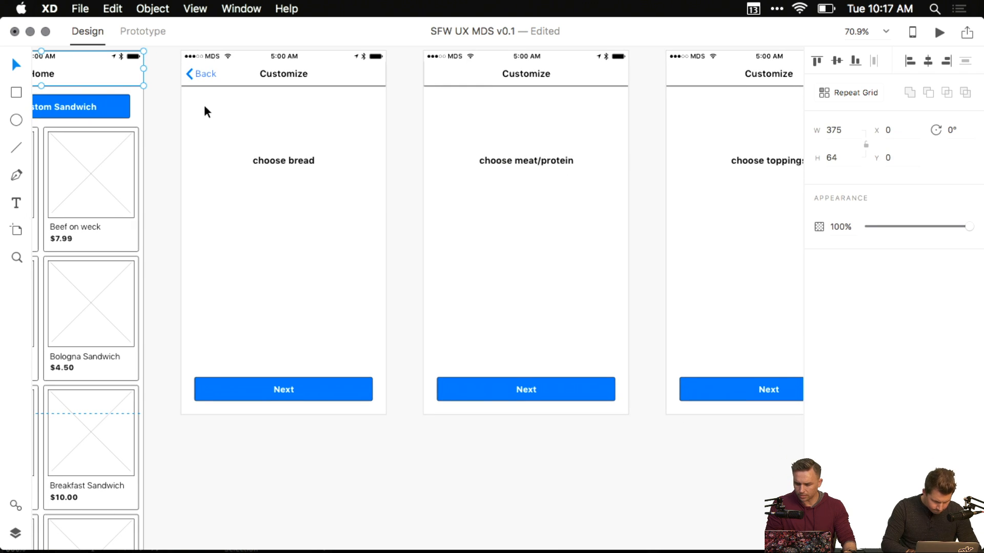
pyautogui.click(213, 76)
pyautogui.keyDown('shift'); pyautogui.click(187, 73); pyautogui.keyUp('shift')
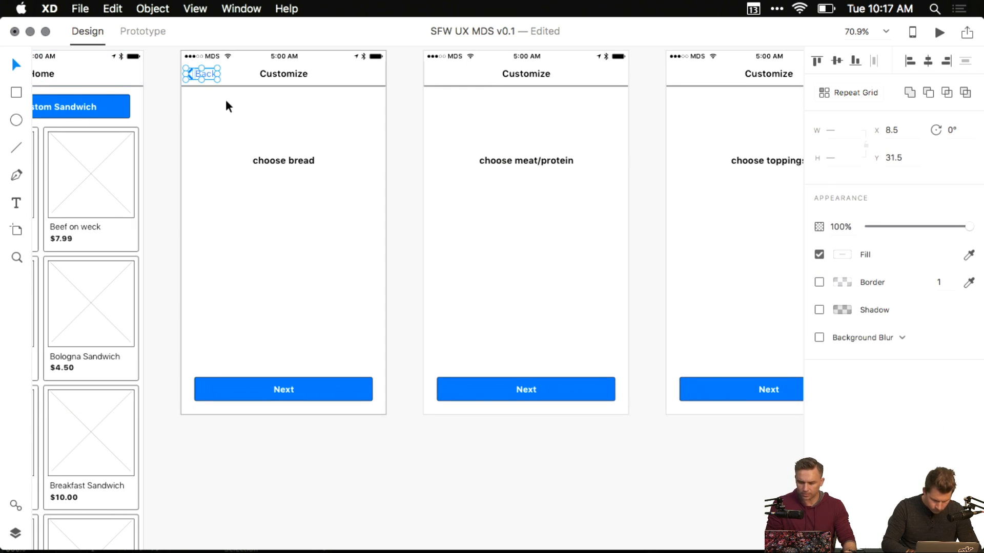
pyautogui.scroll(4, 391, 136)
pyautogui.hscroll(2, 391, 136)
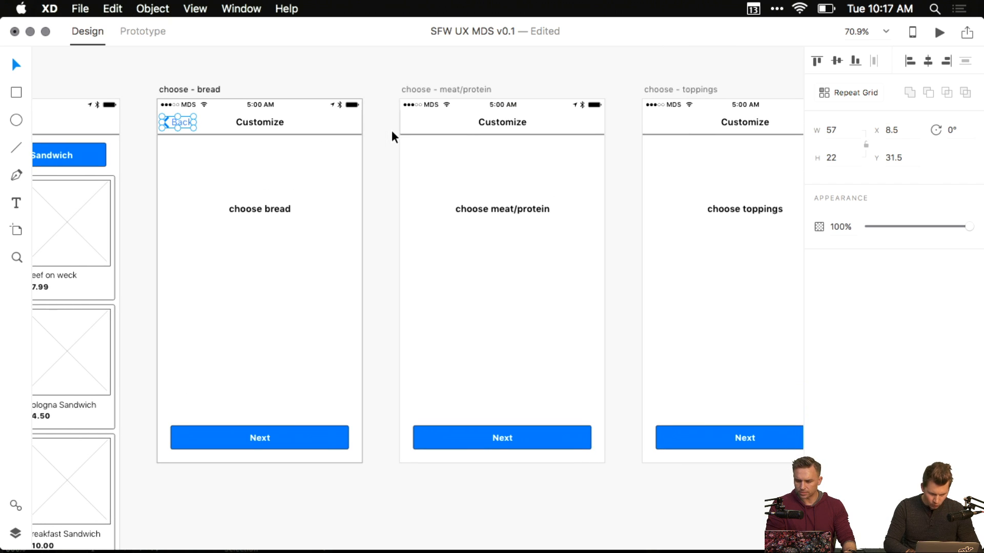
pyautogui.scroll(5, 303, 109)
pyautogui.hscroll(-5, 303, 110)
pyautogui.click(300, 107)
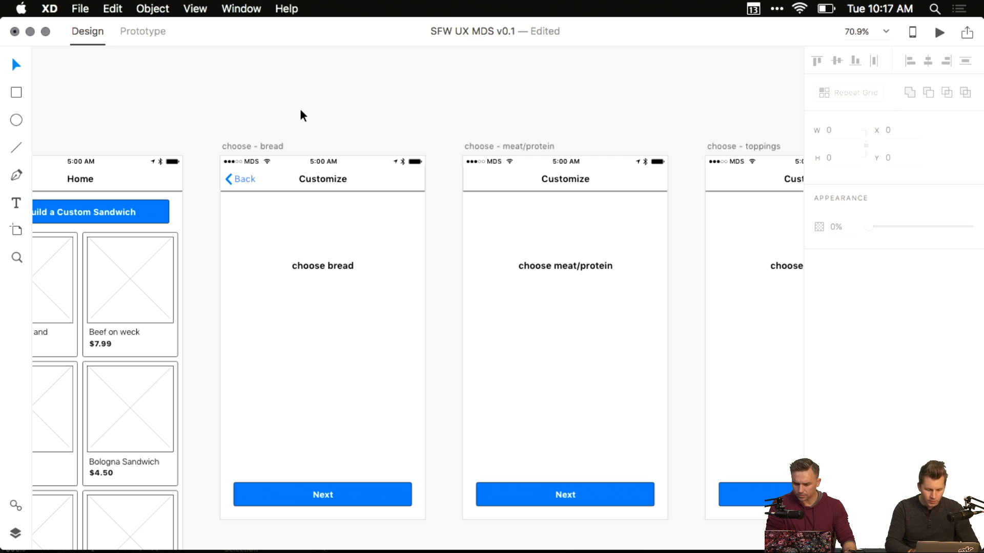
# - Copy the grouped Back control from choose - bread into the choose - meat/protein artboard's header
pyautogui.click(246, 180)
pyautogui.press('super+c')
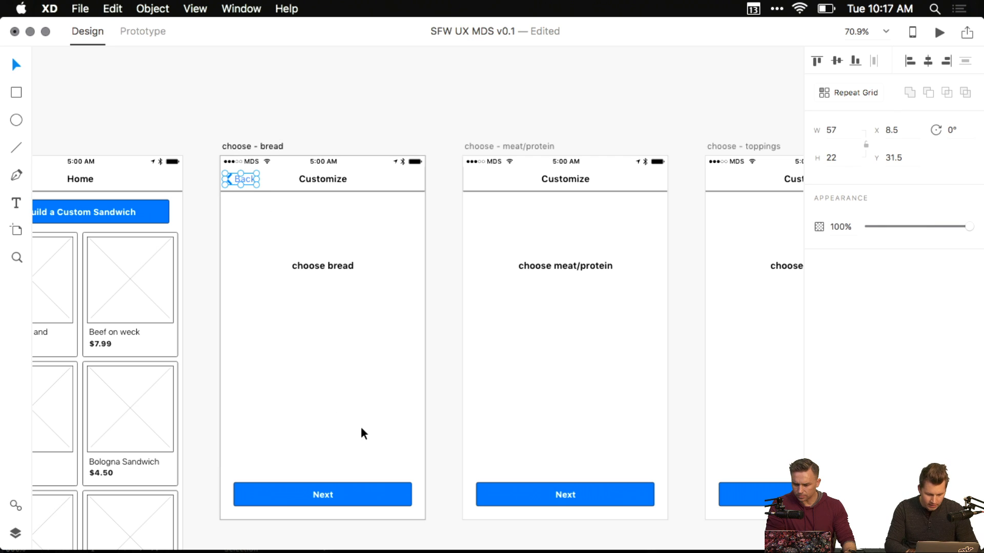
pyautogui.press('super+c')
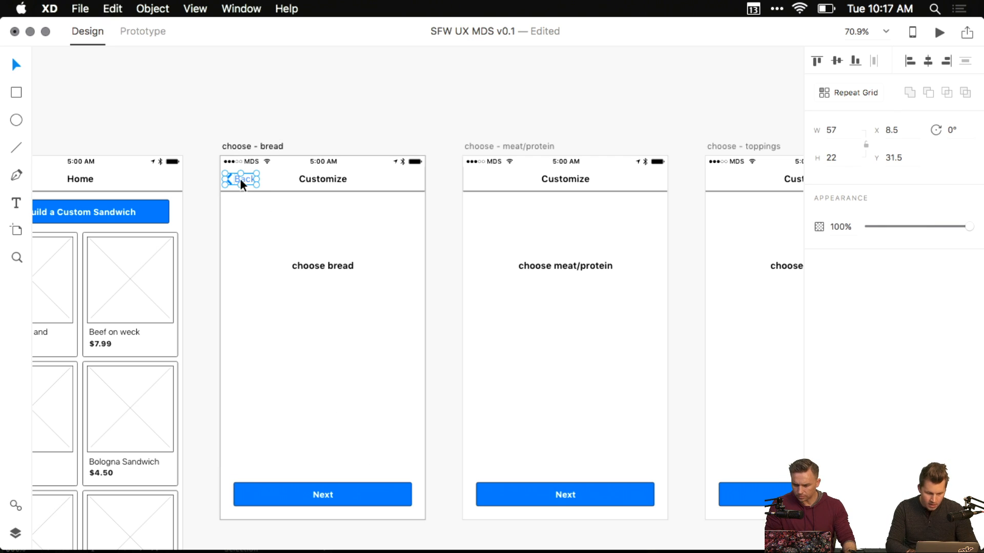
pyautogui.click(502, 148)
pyautogui.press('super+v')
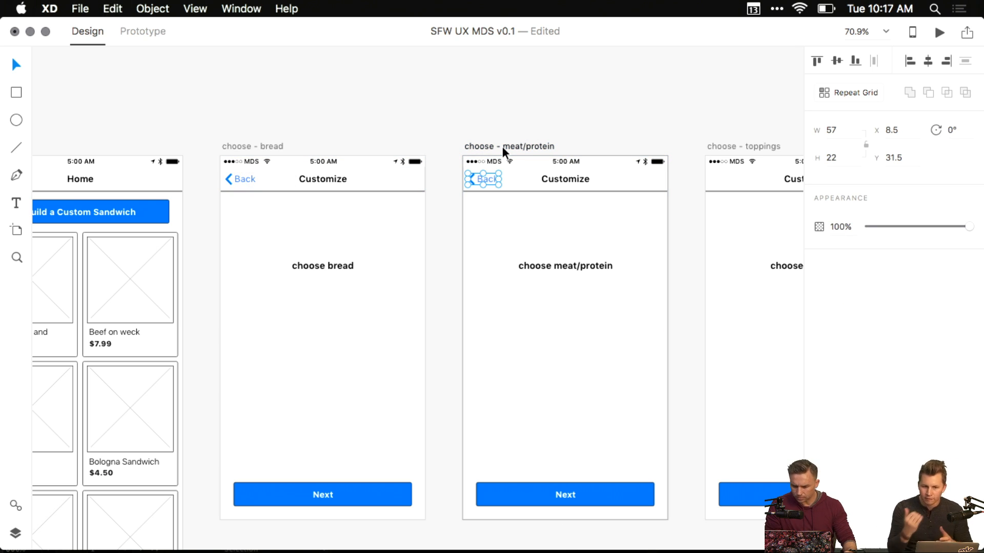
# - Paste the grouped Back control into the headers of the choose - toppings and choose - cheese artboards
pyautogui.moveTo(571, 125); pyautogui.dragTo(406, 130)
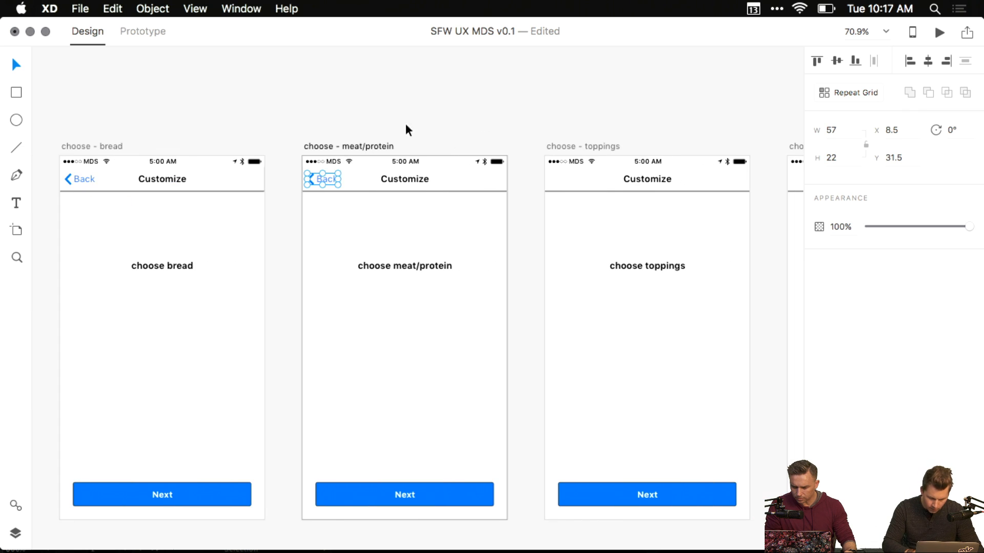
pyautogui.click(582, 147)
pyautogui.press('super+v')
pyautogui.hscroll(5, 632, 127)
pyautogui.click(615, 143)
pyautogui.press('super+v')
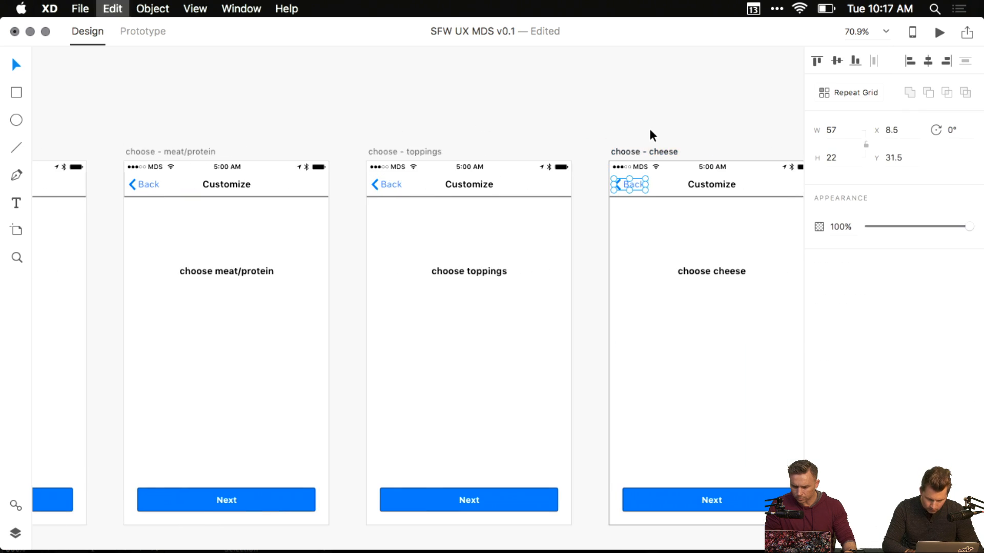
pyautogui.hscroll(4, 653, 128)
pyautogui.hscroll(-10, 377, 121)
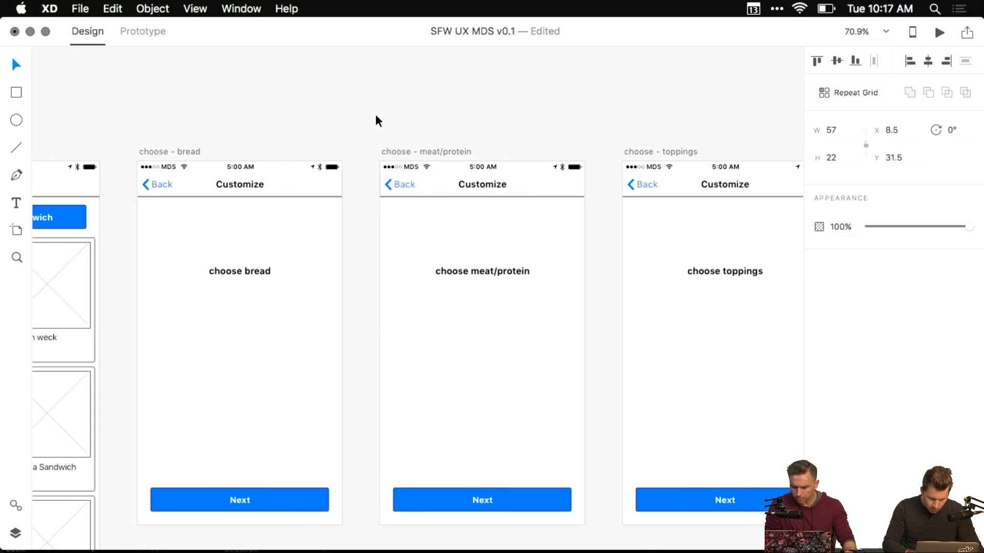
# - Change the header title of the choose - bread artboard to "Bread"
pyautogui.hscroll(-1, 368, 144)
pyautogui.click(358, 175)
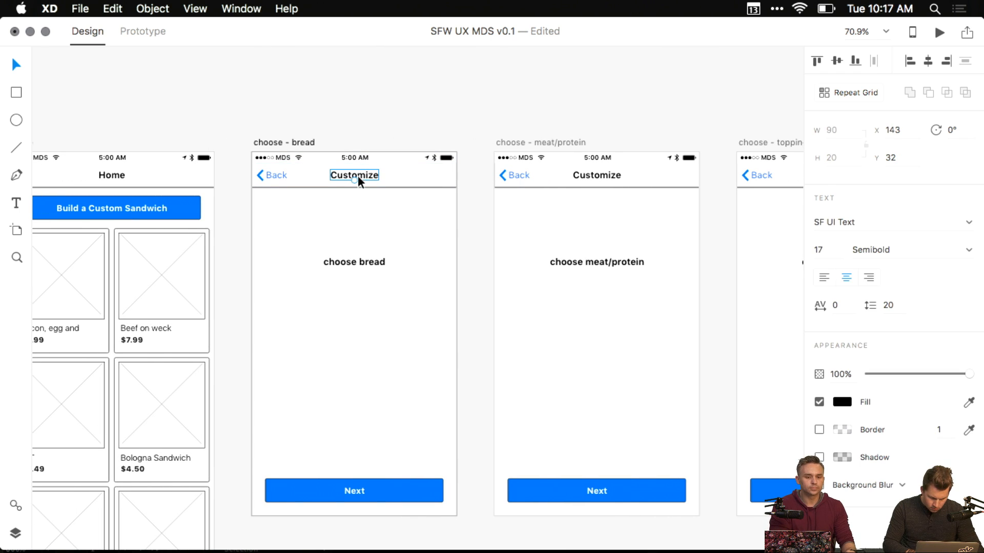
pyautogui.doubleClick(357, 175)
pyautogui.write('Bread')
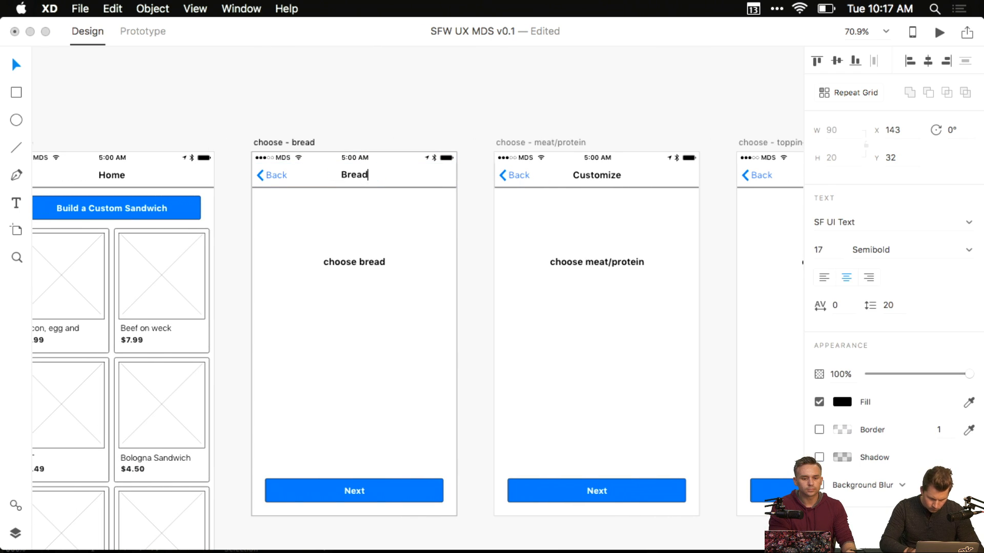
pyautogui.press('Escape')
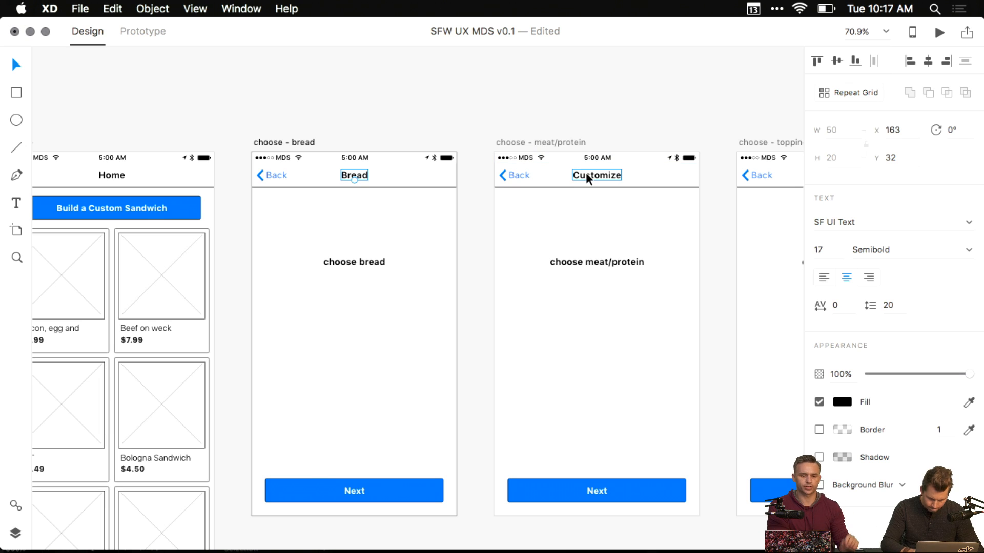
# - Change the header title of the choose - meat/protein artboard to "Protein"
pyautogui.doubleClick(587, 174)
pyautogui.press('BackSpace')
pyautogui.write('Protein')
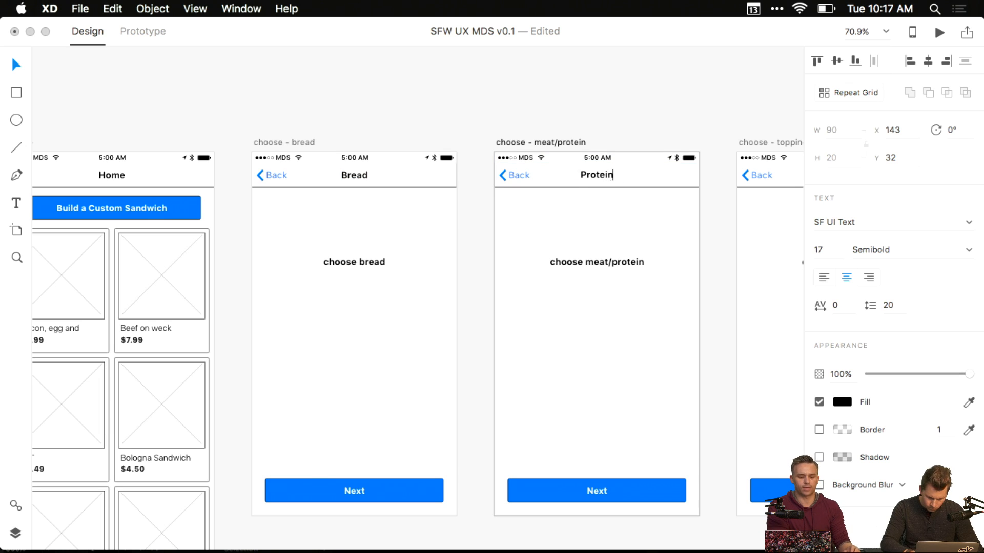
pyautogui.press('Escape')
pyautogui.click(81, 9)
pyautogui.moveTo(162, 69)
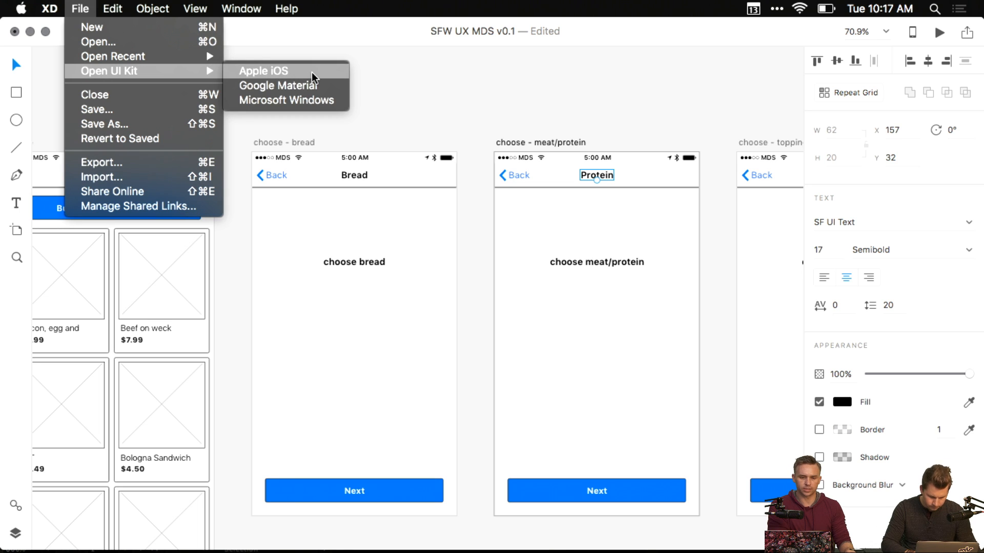
pyautogui.press('alt')
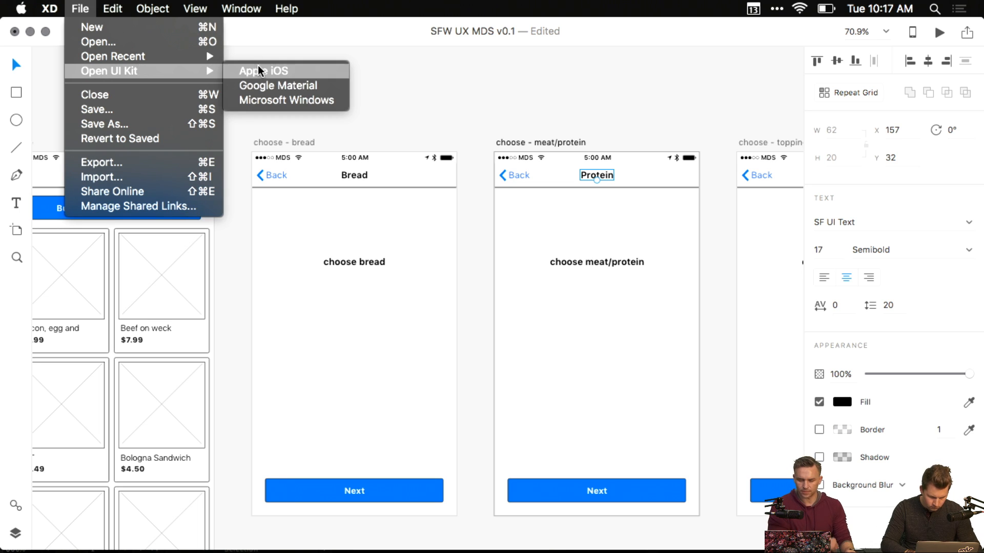
pyautogui.click(506, 121)
# - Change the header title of the choose - toppings artboard to "Toppings"
pyautogui.hscroll(4, 582, 121)
pyautogui.hscroll(5, 582, 123)
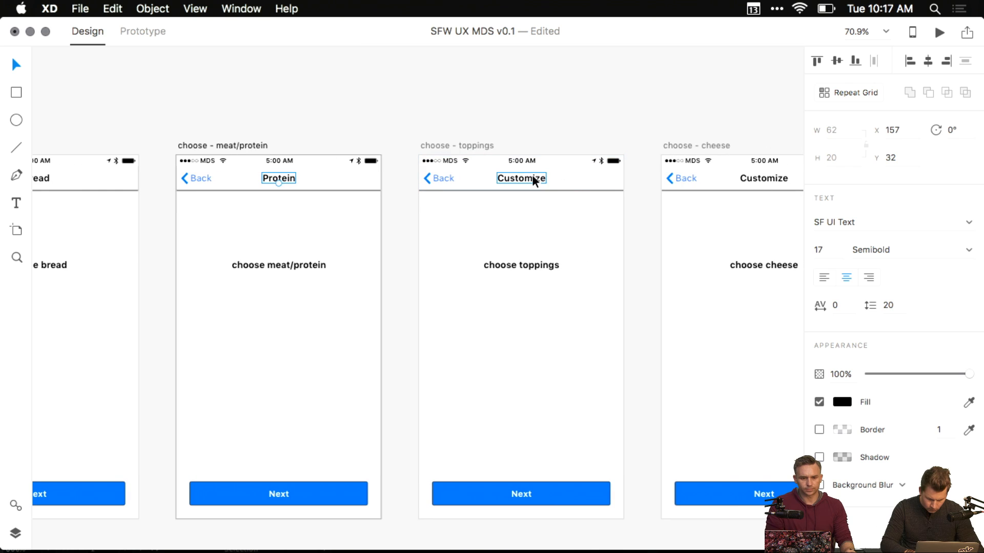
pyautogui.doubleClick(533, 178)
pyautogui.write('top')
pyautogui.press('BackSpace')
pyautogui.press('BackSpace')
pyautogui.press('BackSpace')
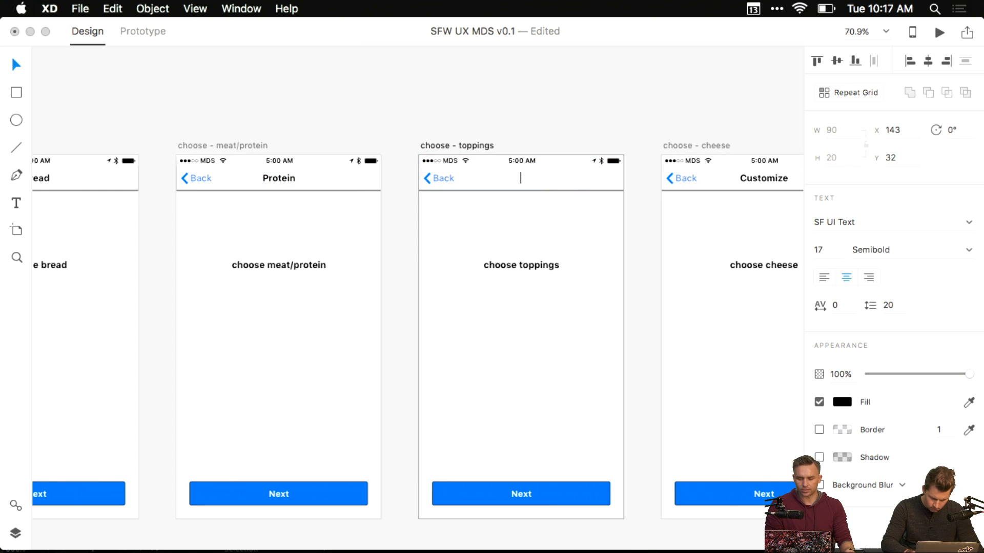
pyautogui.write('Toopi')
pyautogui.press('BackSpace')
pyautogui.press('BackSpace')
pyautogui.press('BackSpace')
pyautogui.write('ppings')
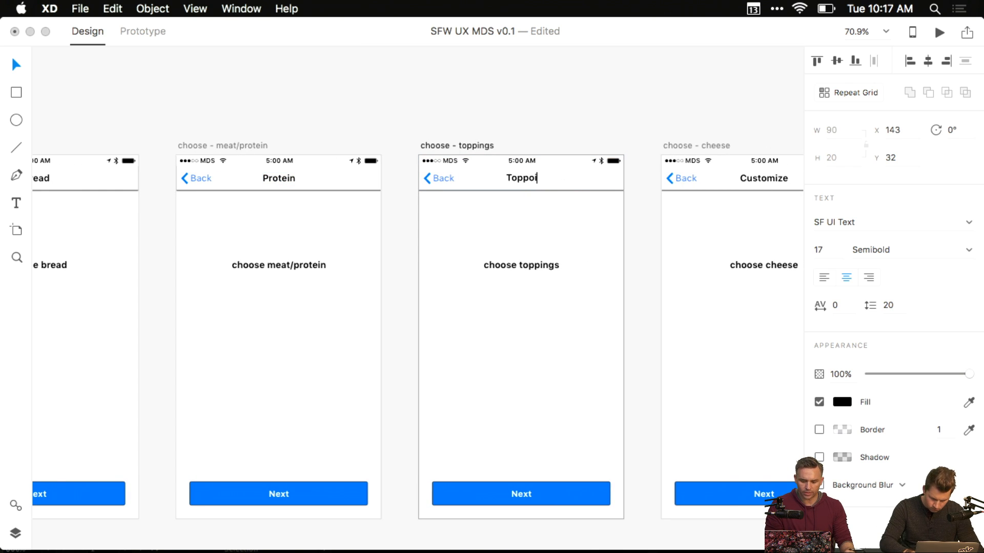
pyautogui.press('Escape')
# - Change the header title of the choose - cheese artboard to "Cheese"
pyautogui.hscroll(3, 633, 126)
pyautogui.doubleClick(659, 176)
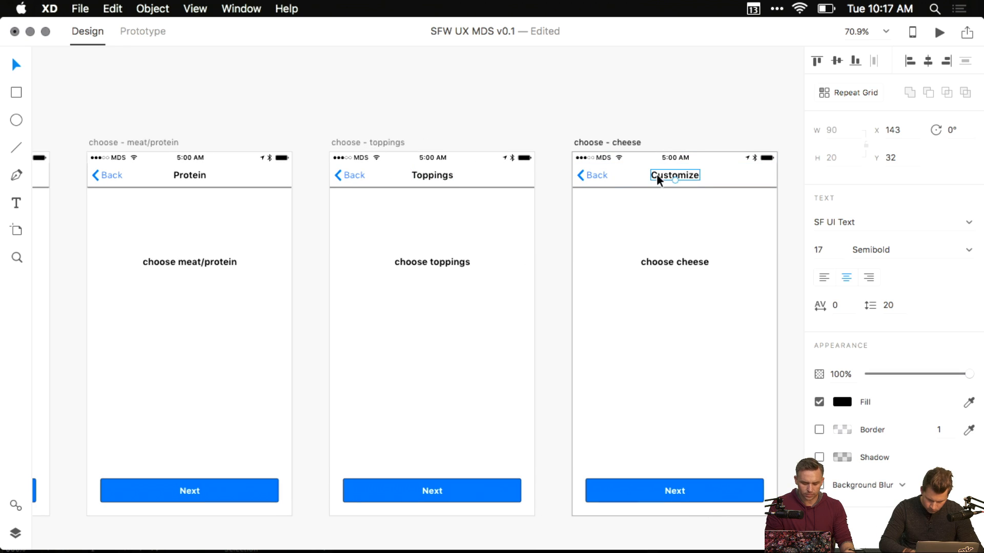
pyautogui.write('Cheese')
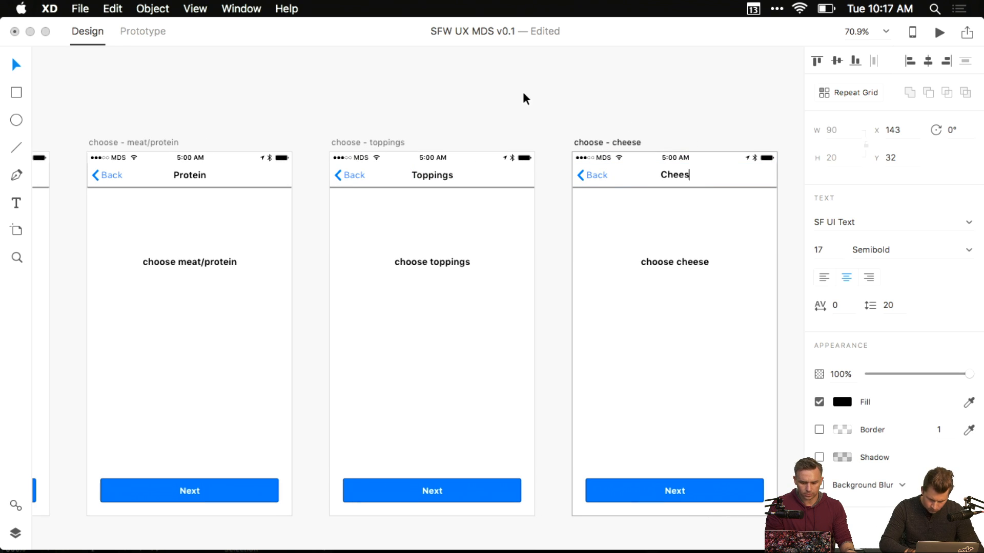
pyautogui.press('Escape')
# - Change the Back label in the choose - bread header to "Home"
pyautogui.hscroll(-3, 340, 138)
pyautogui.hscroll(-5, 341, 138)
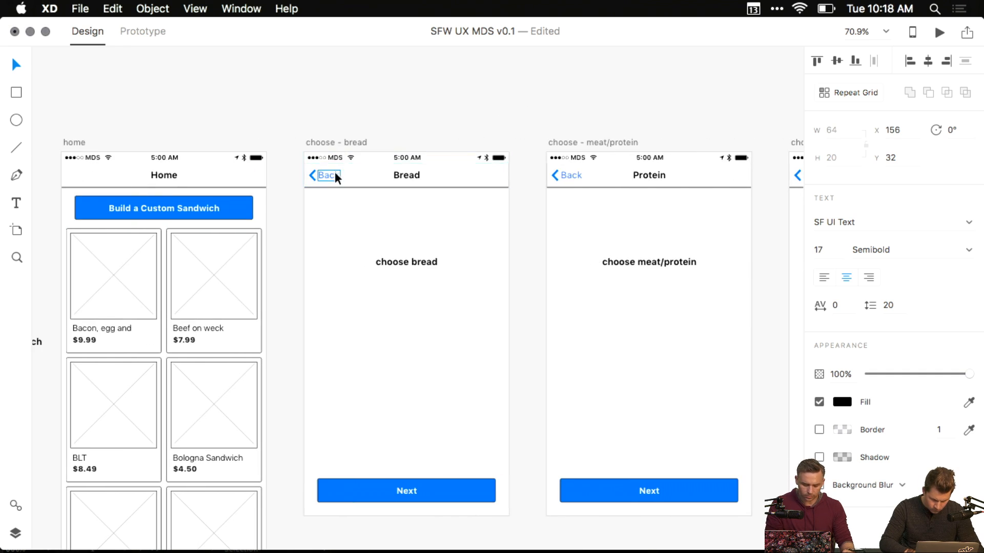
pyautogui.doubleClick(333, 172)
pyautogui.write('Home')
pyautogui.press('Escape')
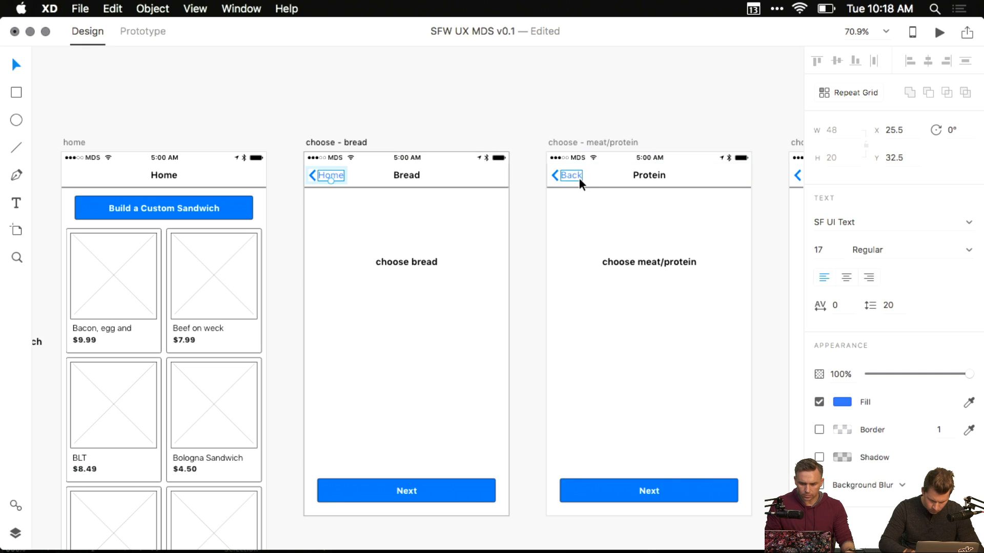
# - Change the Back label in the choose - meat/protein header to "Bread"
pyautogui.doubleClick(571, 175)
pyautogui.write('Pro')
pyautogui.press('BackSpace')
pyautogui.press('BackSpace')
pyautogui.press('BackSpace')
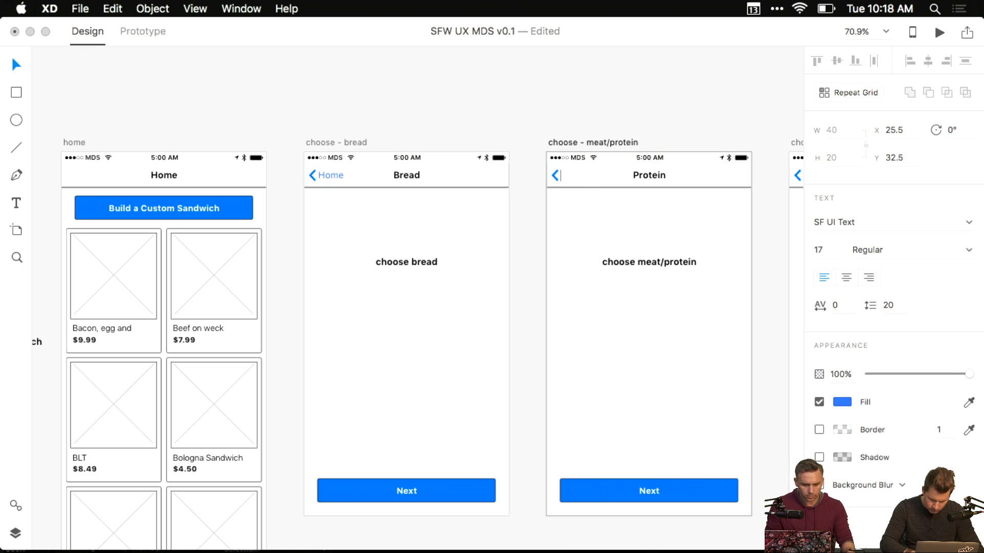
pyautogui.write('Bread')
pyautogui.press('Escape')
# - Change the Back label in the choose - toppings header to "Toppings"
pyautogui.scroll(5, 605, 121)
pyautogui.hscroll(5, 606, 121)
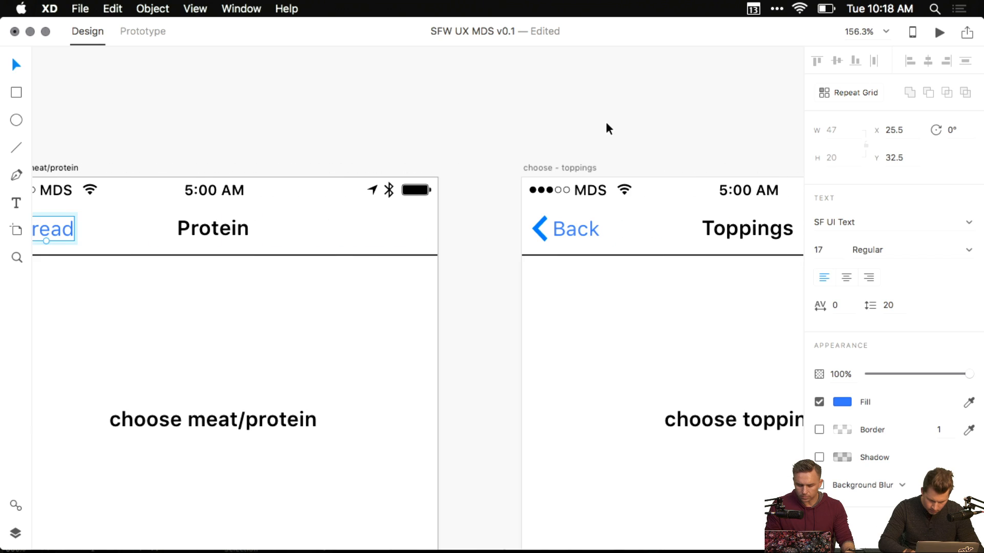
pyautogui.doubleClick(564, 219)
pyautogui.write('to')
pyautogui.press('BackSpace')
pyautogui.press('BackSpace')
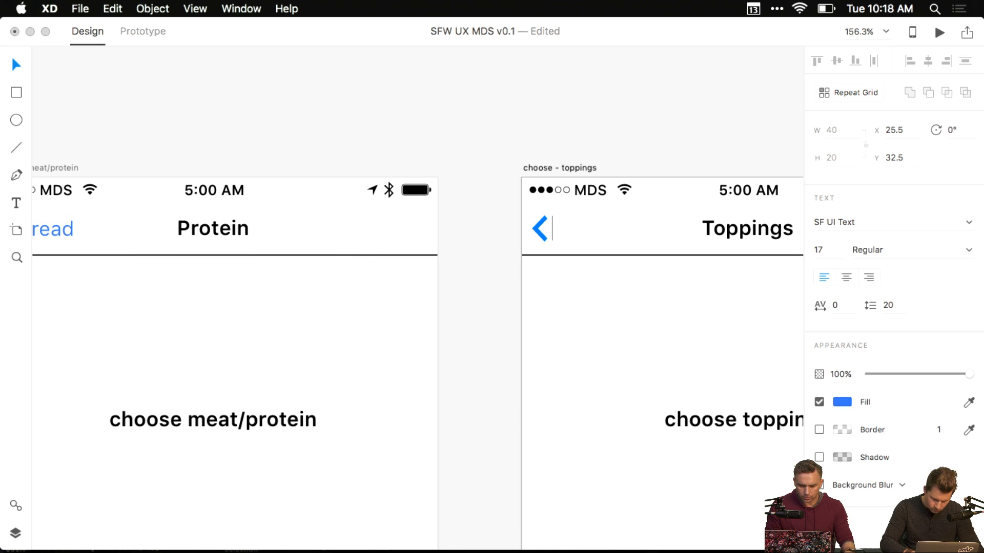
pyautogui.write('Toppings')
pyautogui.press('Escape')
# - Change the Back label in the choose - cheese header to "Toppins"
pyautogui.hscroll(10, 596, 119)
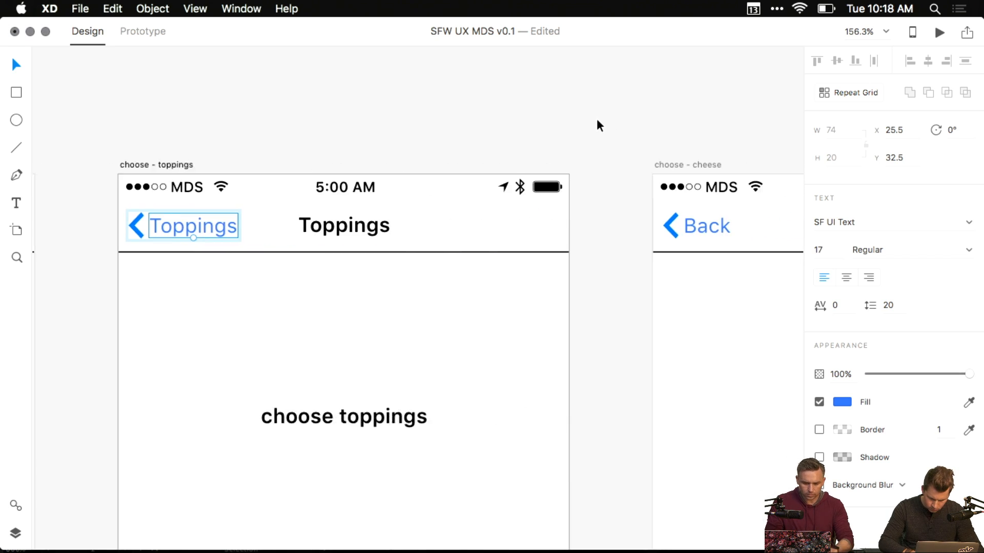
pyautogui.doubleClick(510, 224)
pyautogui.write('Toppins')
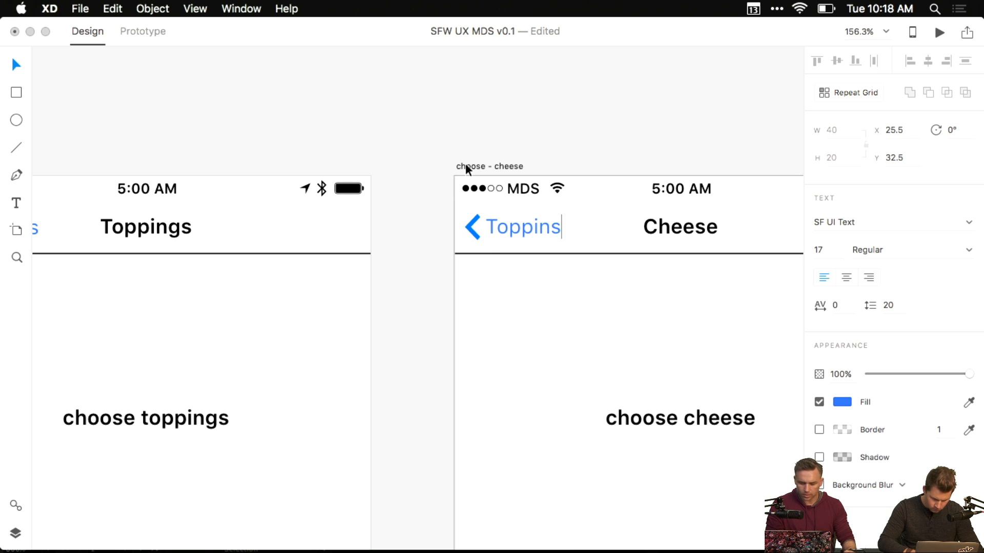
pyautogui.press('Escape')
# - Replace the back-navigation label in the choose - toppings header with "Protein"
pyautogui.scroll(-5, 447, 125)
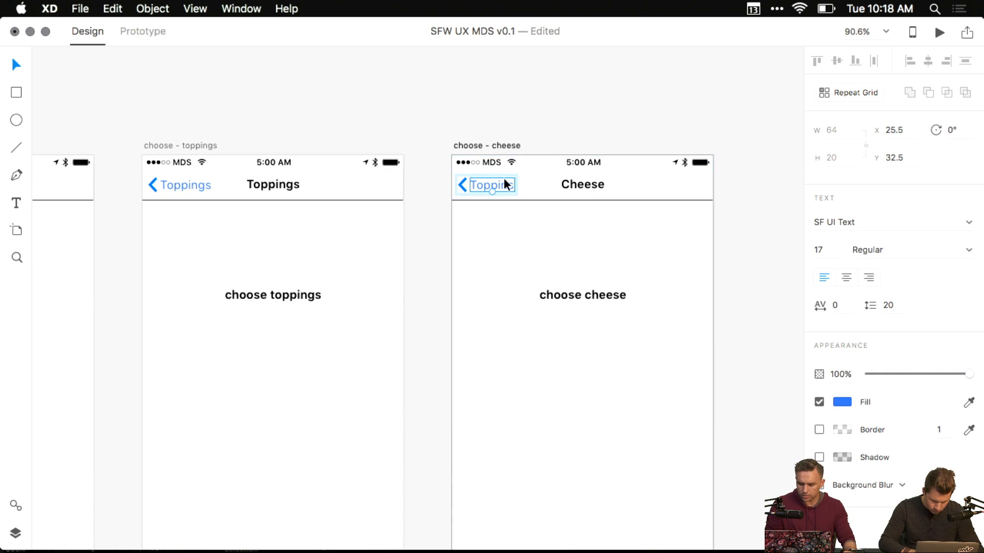
pyautogui.hscroll(-6, 503, 178)
pyautogui.doubleClick(443, 189)
pyautogui.write('Protei')
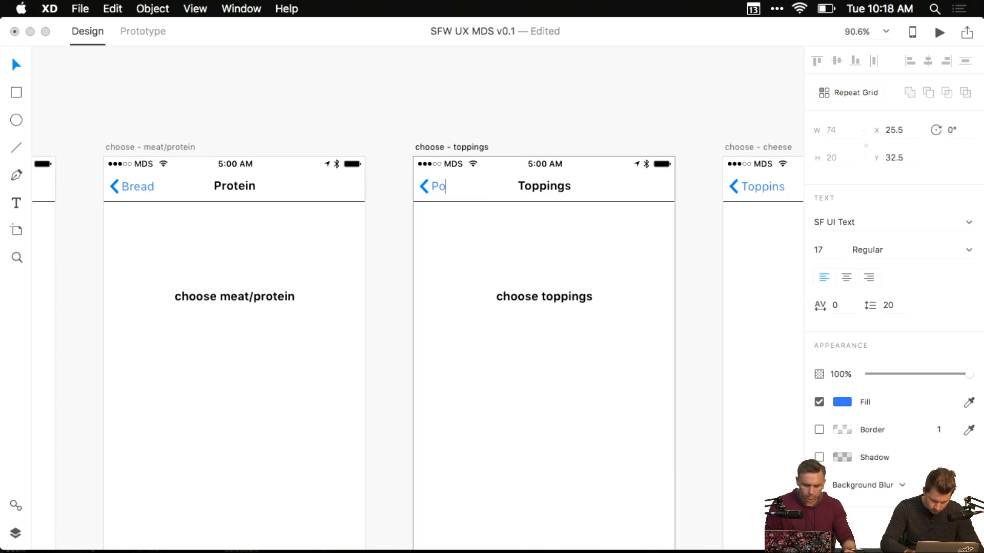
pyautogui.write('n')
# - Correct the back-navigation label in the choose - cheese header to "Toppings"
pyautogui.hscroll(6, 537, 57)
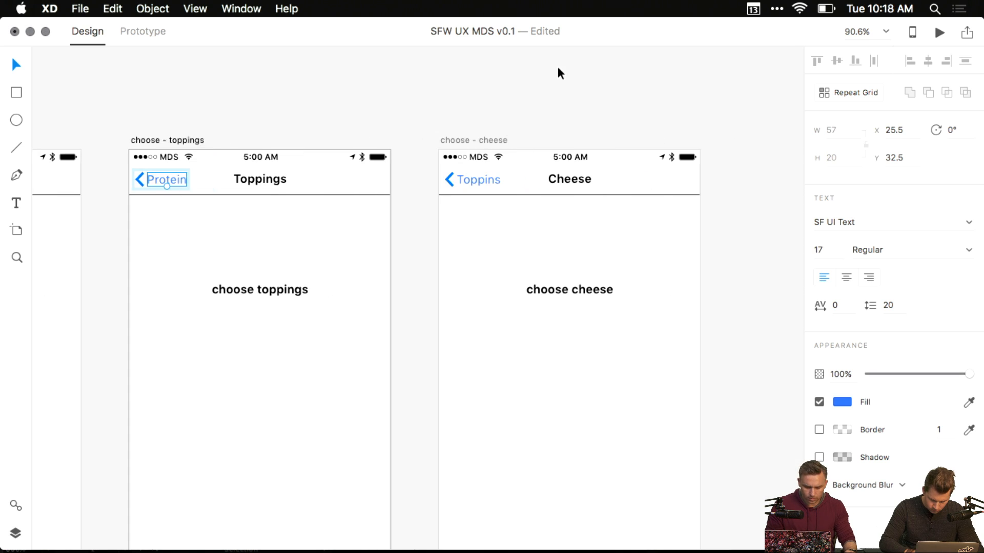
pyautogui.doubleClick(482, 183)
pyautogui.write('Toppings')
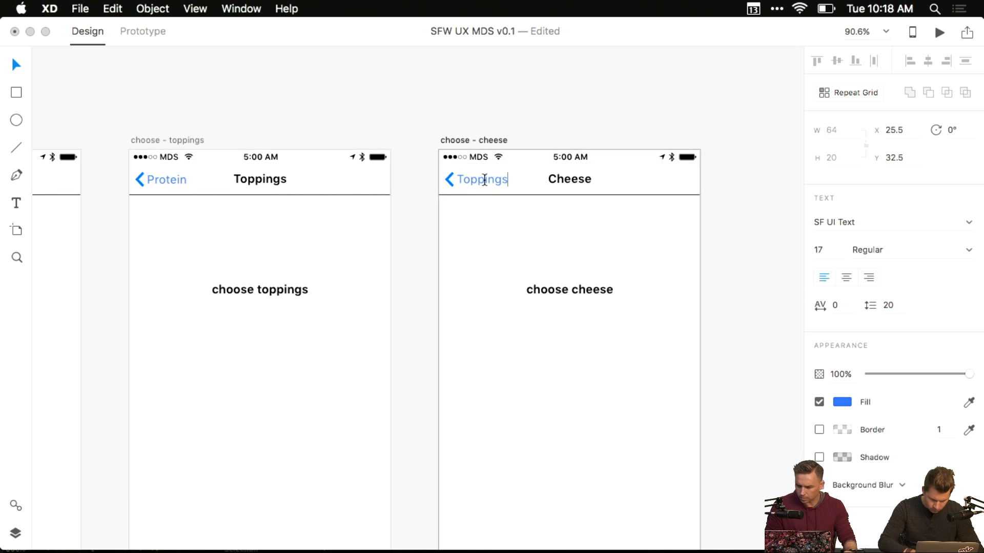
pyautogui.press('Escape')
# - Review the home and customize artboards, checking their header titles, back labels and Next buttons
pyautogui.scroll(-5, 489, 169)
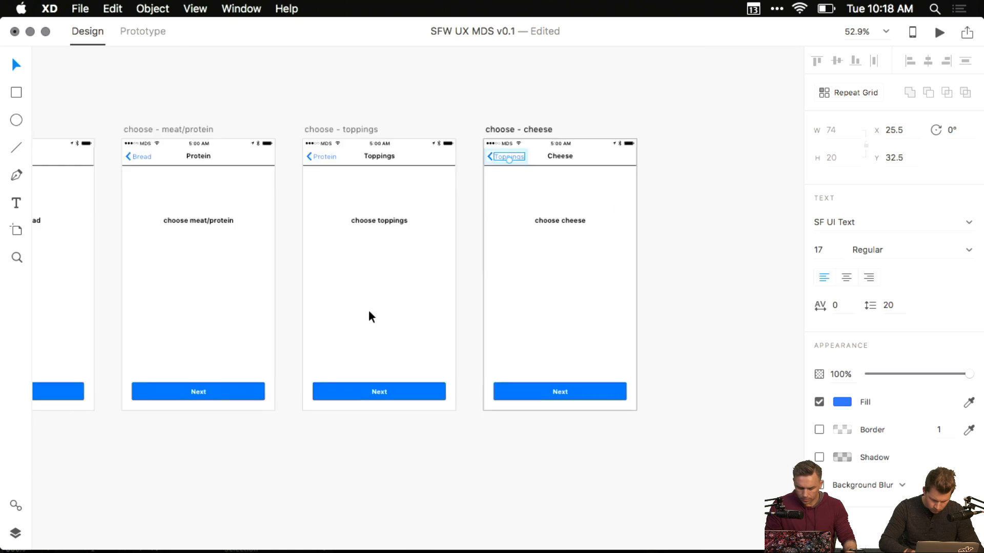
pyautogui.hscroll(-6, 368, 309)
pyautogui.scroll(-4, 368, 309)
pyautogui.scroll(4, 368, 309)
pyautogui.scroll(3, 368, 309)
pyautogui.hscroll(2, 368, 310)
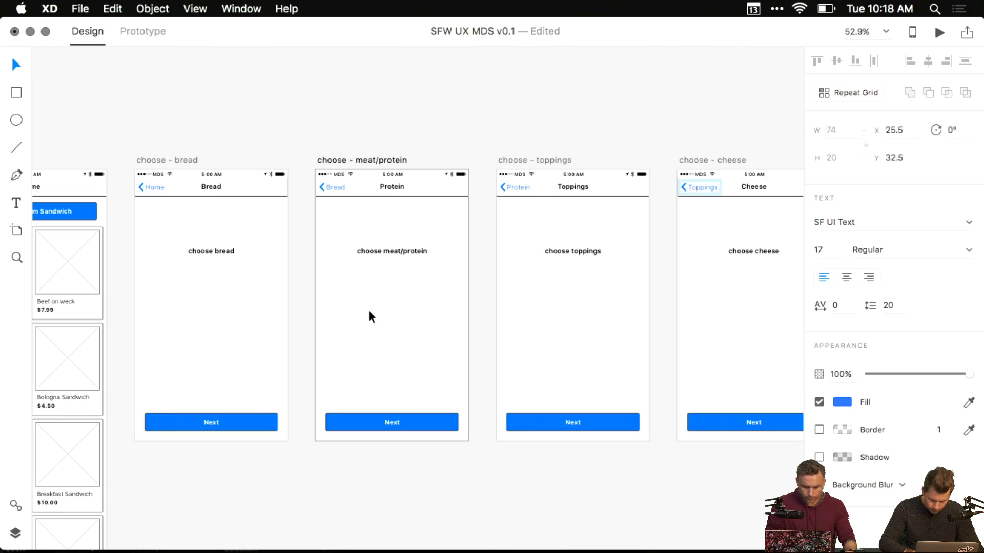
pyautogui.click(293, 354)
pyautogui.hscroll(-8, 273, 248)
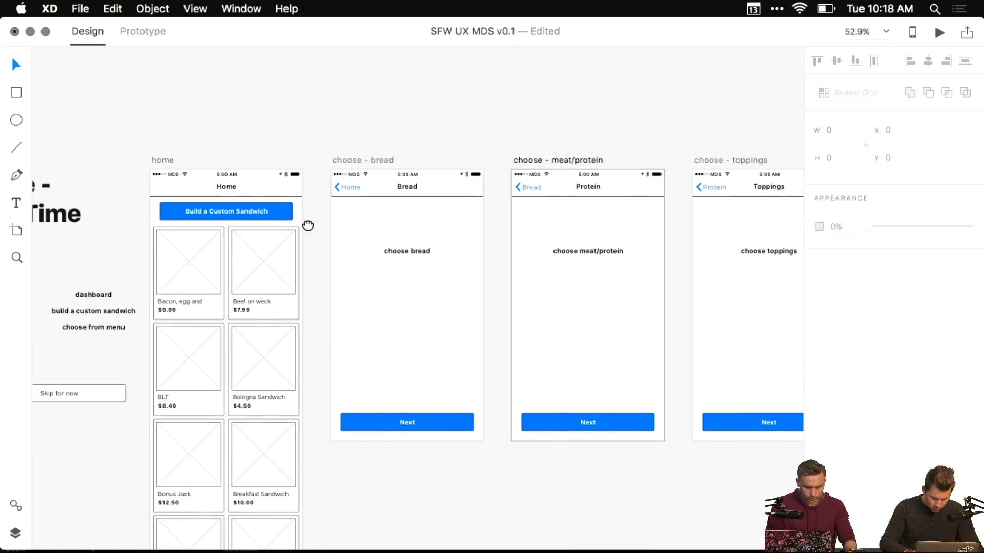
pyautogui.scroll(5, 337, 223)
pyautogui.moveTo(377, 235); pyautogui.dragTo(341, 237)
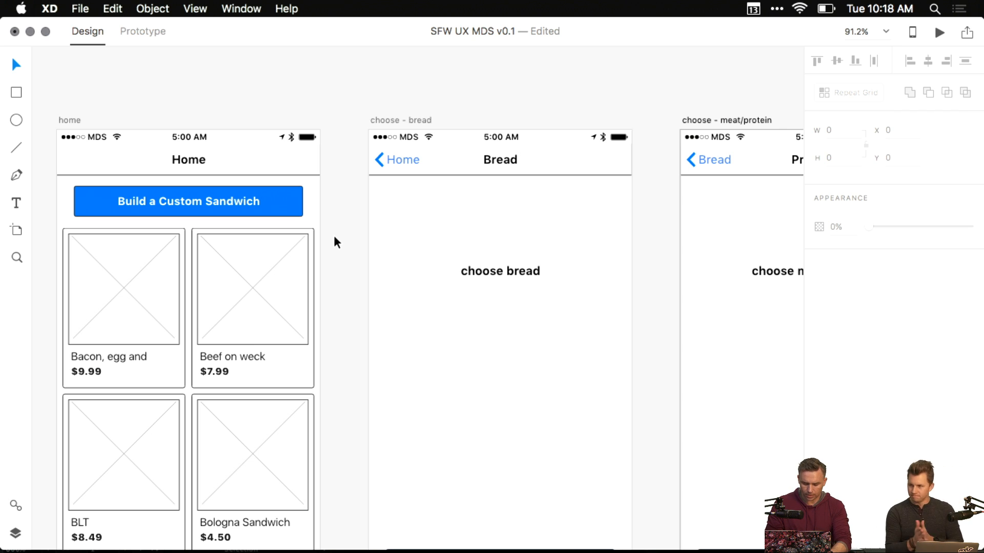
pyautogui.scroll(-5, 333, 235)
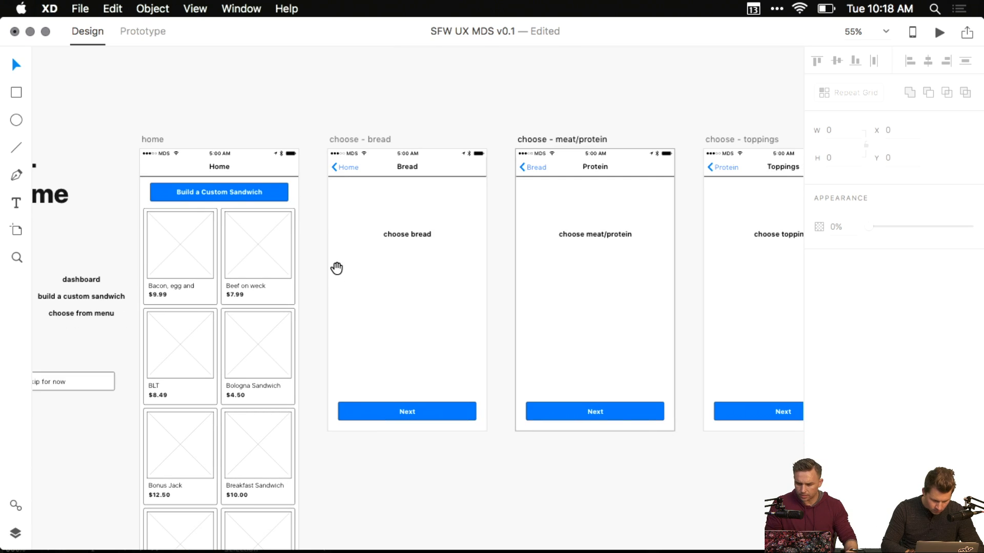
pyautogui.scroll(-5, 325, 211)
pyautogui.scroll(-2, 336, 268)
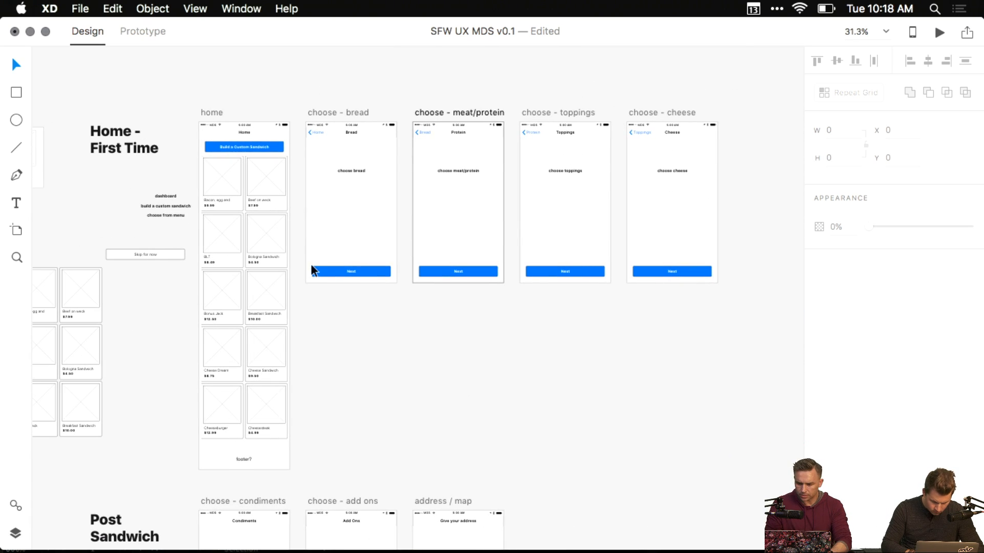
pyautogui.scroll(-3, 312, 268)
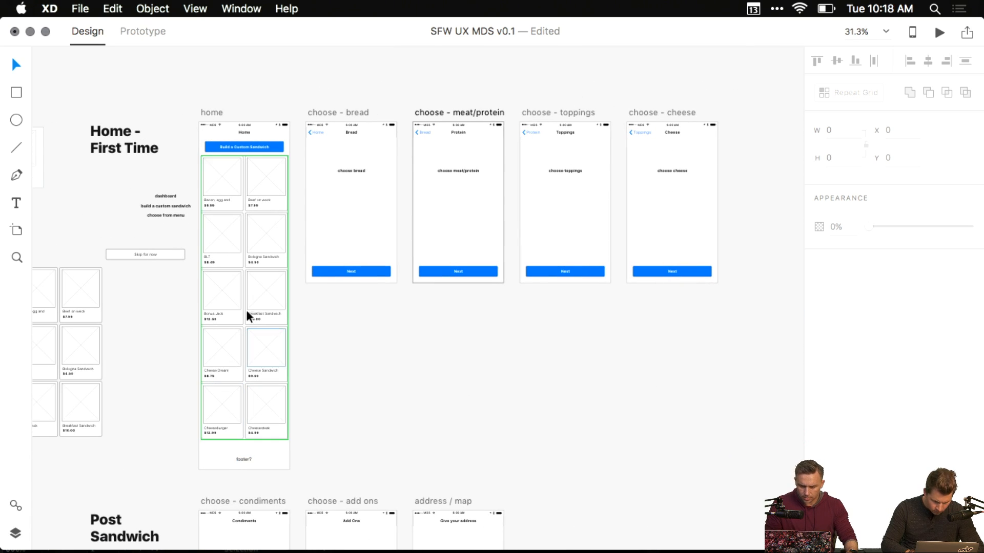
pyautogui.scroll(5, 247, 304)
pyautogui.scroll(-3, 247, 303)
pyautogui.scroll(1, 313, 205)
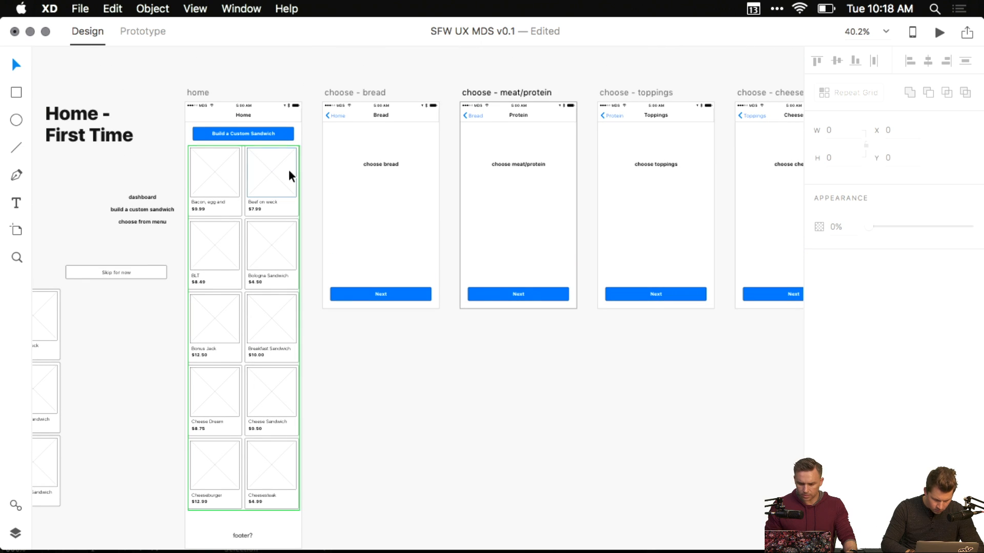
pyautogui.click(263, 133)
pyautogui.moveTo(259, 130); pyautogui.dragTo(272, 131)
pyautogui.press('super+z')
# - Deselect everything and save the document
pyautogui.click(272, 92)
pyautogui.press('super+s')
pyautogui.scroll(-3, 346, 240)
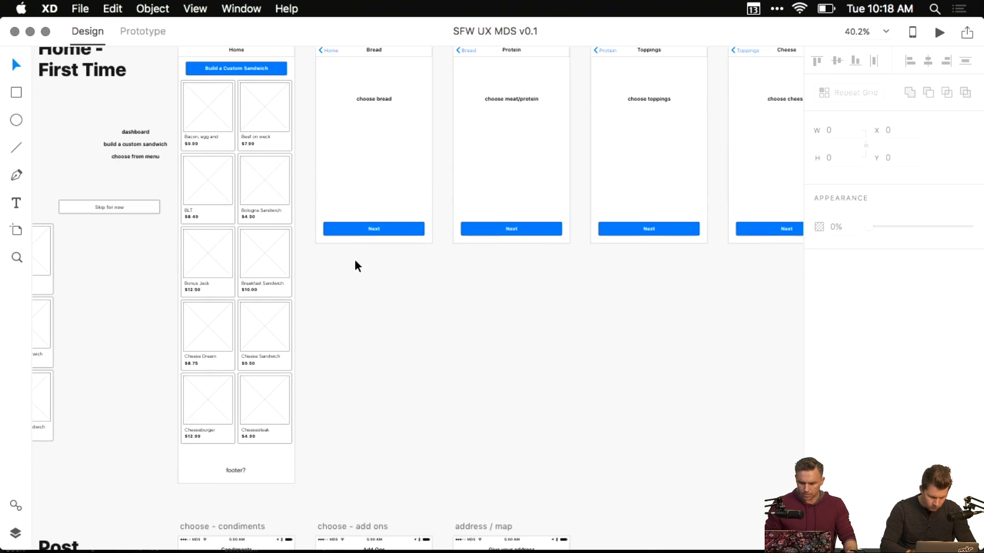
pyautogui.hscroll(-2, 297, 458)
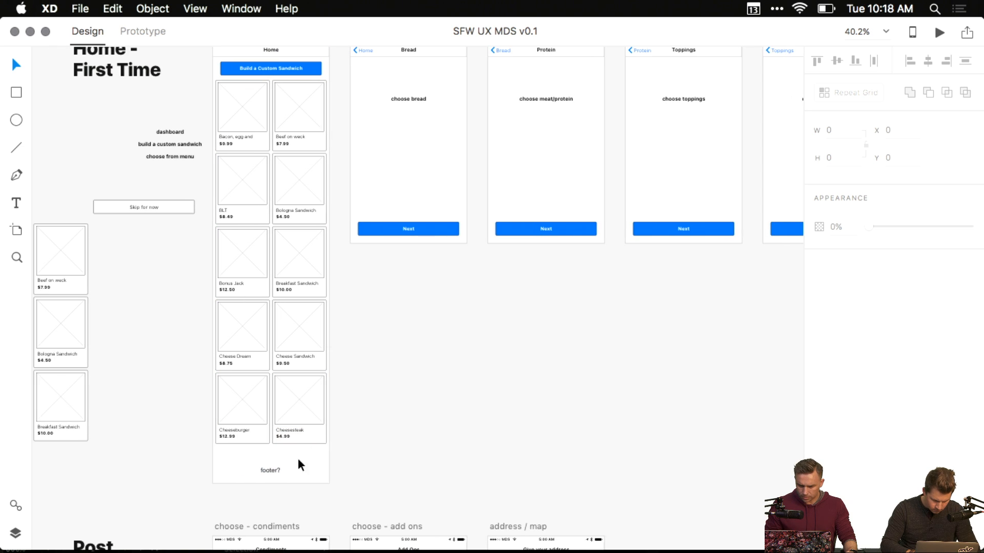
# - Recolor the "footer?" placeholder text at the bottom of the home artboard with a red fill
pyautogui.click(273, 469)
pyautogui.scroll(5, 274, 468)
pyautogui.scroll(-1, 274, 467)
pyautogui.scroll(4, 302, 417)
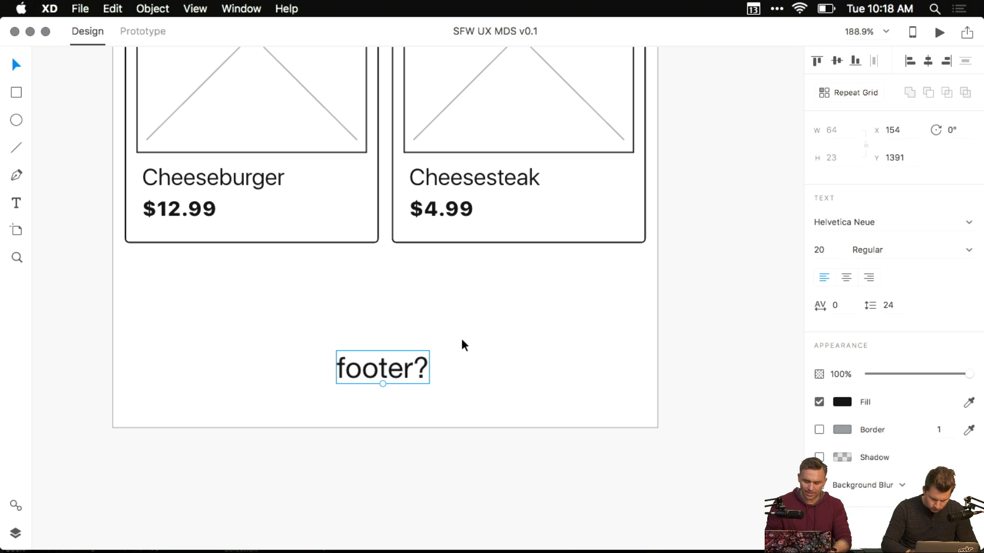
pyautogui.click(843, 403)
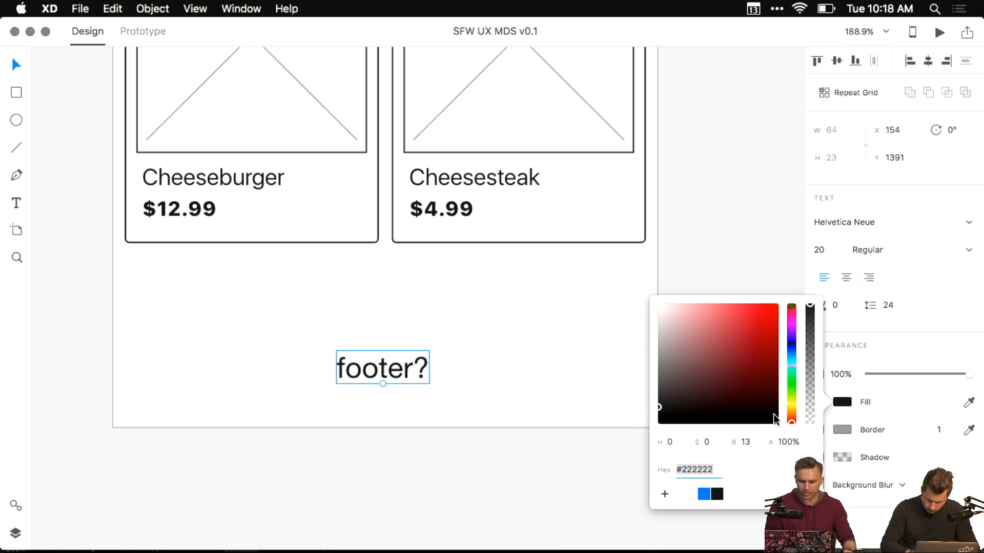
pyautogui.click(792, 413)
pyautogui.moveTo(789, 410); pyautogui.dragTo(790, 407)
pyautogui.moveTo(760, 328); pyautogui.dragTo(795, 295)
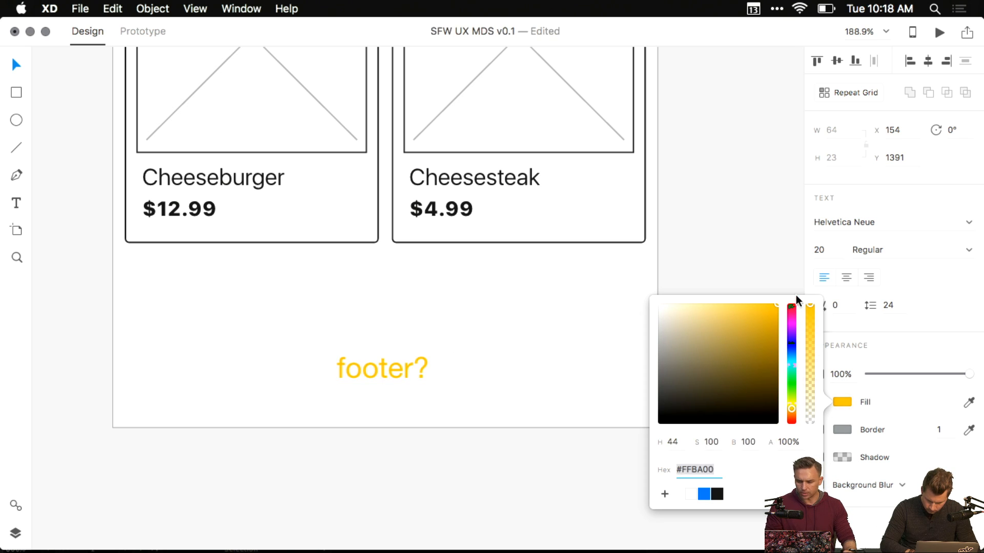
pyautogui.moveTo(792, 398); pyautogui.dragTo(790, 426)
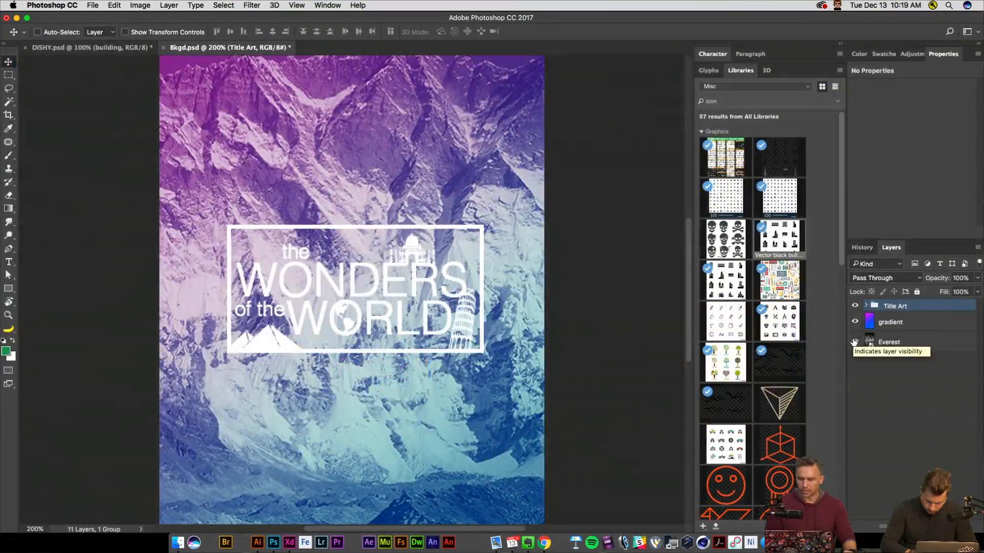
# - Expand the Title Art group in Photoshop and check which artwork the World shape layer holds and its copy options
pyautogui.press('super+plus')
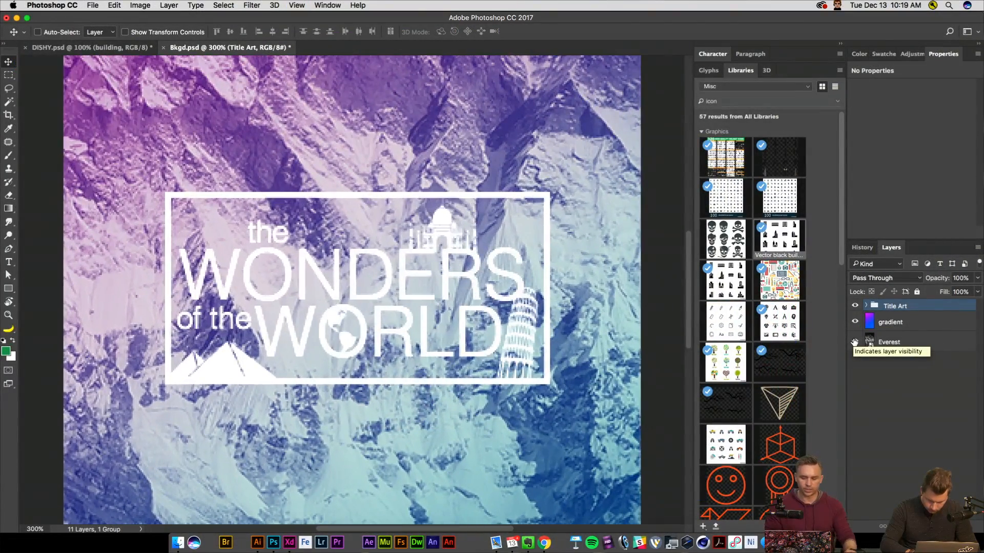
pyautogui.click(865, 306)
pyautogui.click(902, 324)
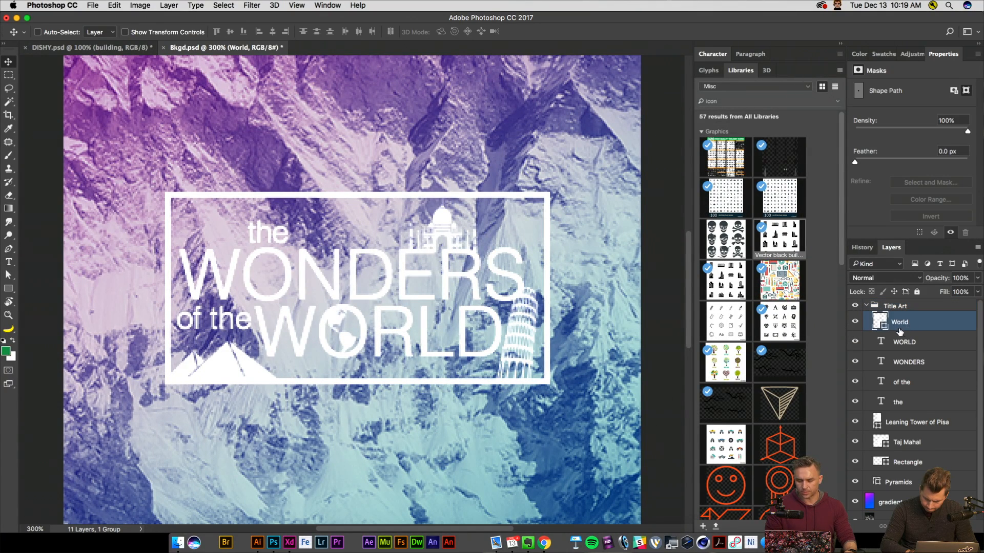
pyautogui.click(855, 322)
pyautogui.click(855, 323)
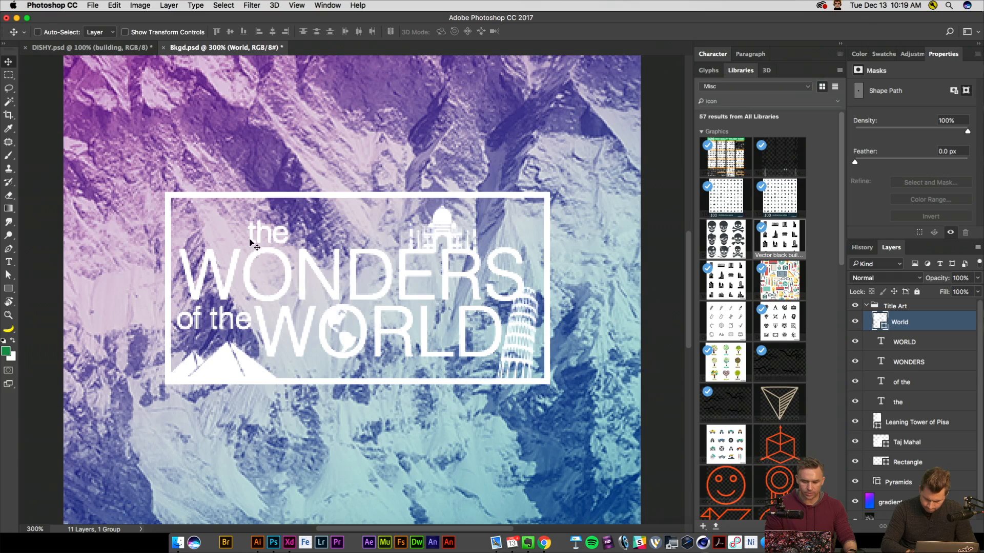
pyautogui.rightClick(924, 317)
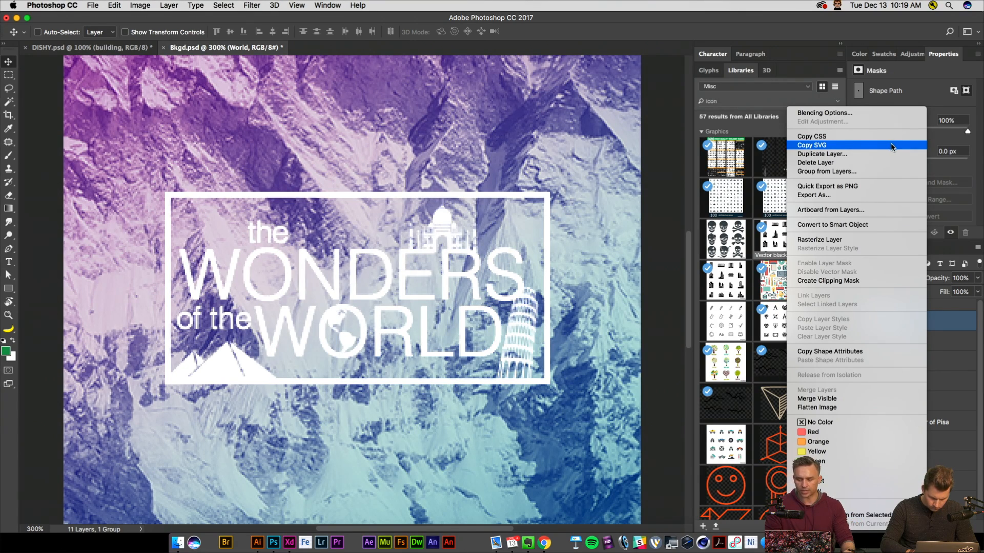
# - Collapse the Title Art group, confirm its contents by toggling visibility, and copy the whole group as SVG
pyautogui.click(925, 304)
pyautogui.click(862, 307)
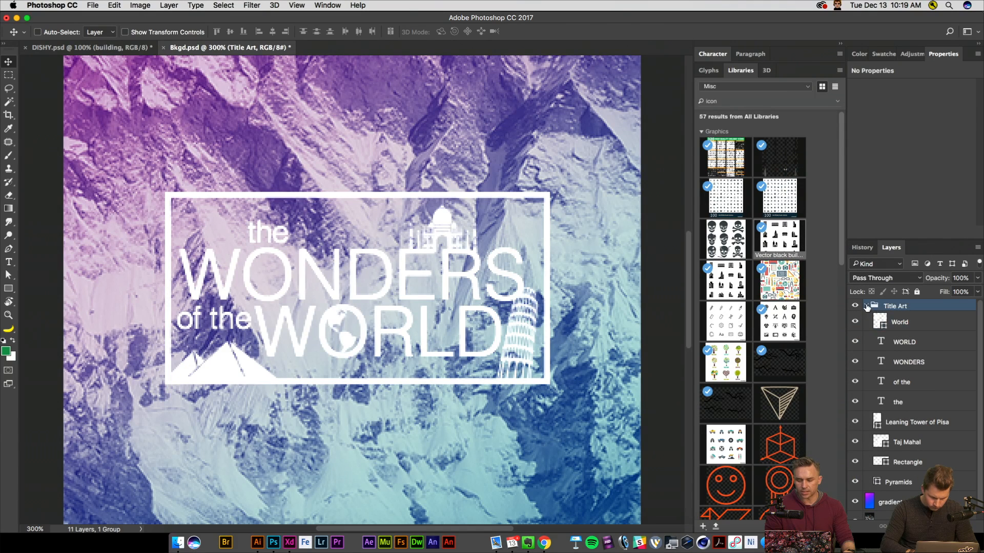
pyautogui.click(855, 307)
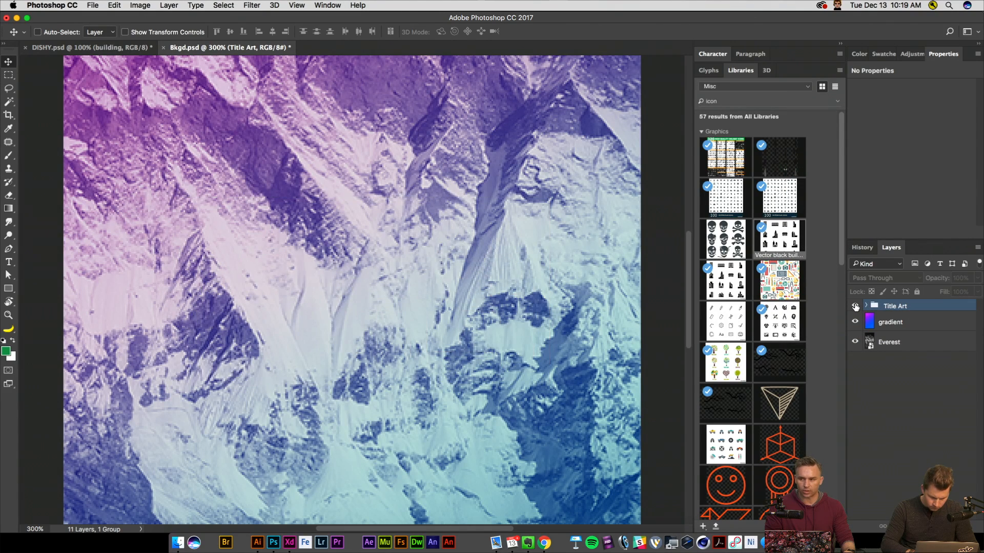
pyautogui.click(855, 307)
pyautogui.rightClick(922, 310)
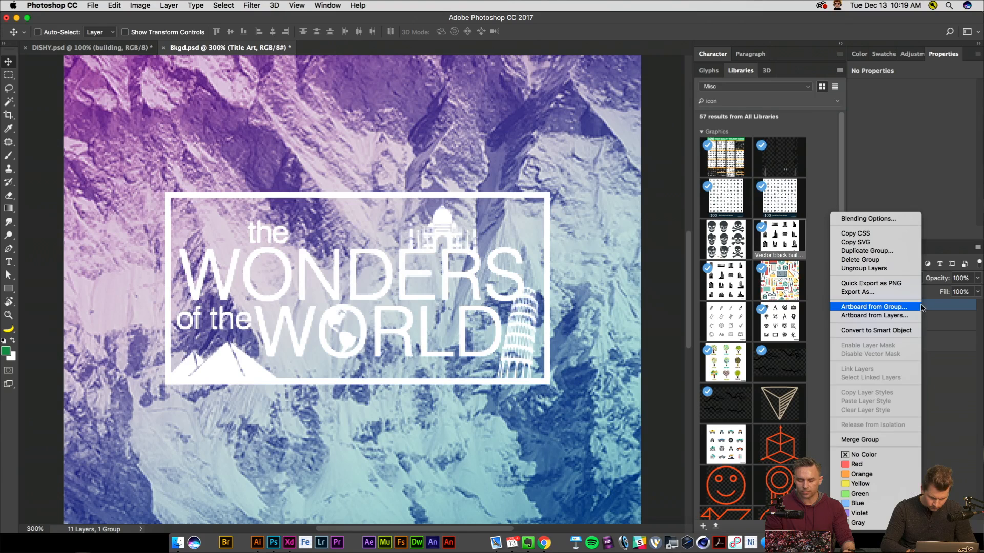
pyautogui.click(893, 243)
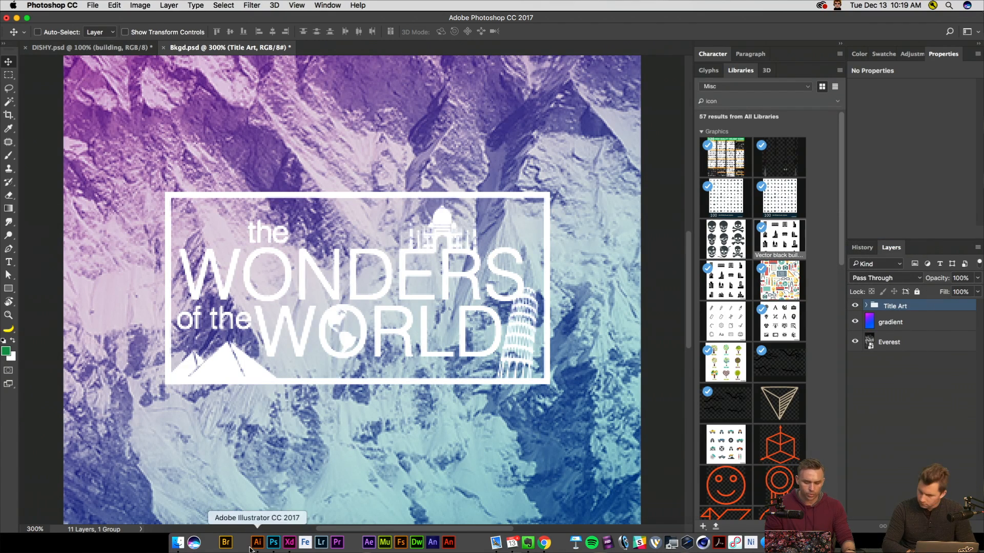
# - Switch to Adobe XD, paste the copied Title Art SVG and move it off the iPhone 6/7 artboard onto the pasteboard
pyautogui.click(289, 543)
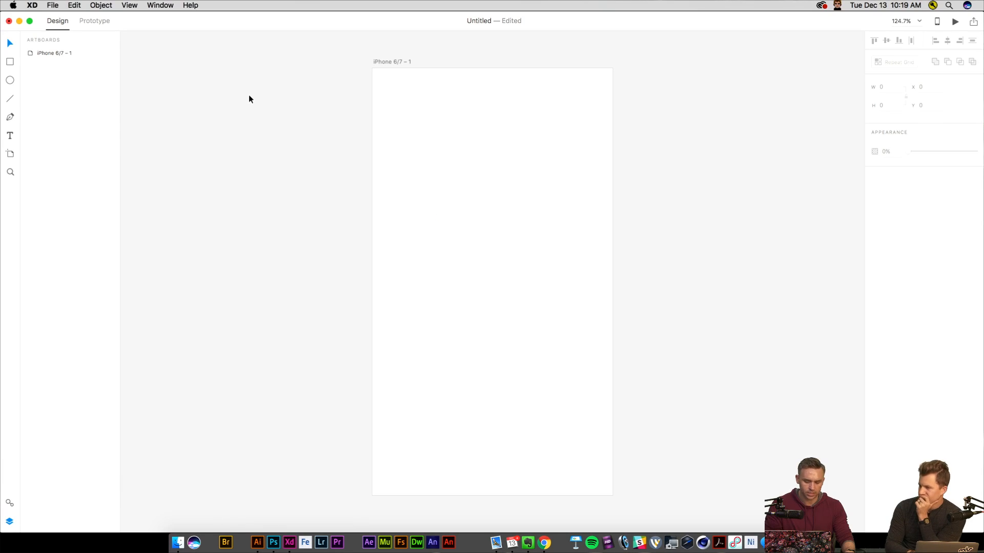
pyautogui.press('super+v')
pyautogui.moveTo(424, 284); pyautogui.dragTo(728, 292)
pyautogui.press('super+2')
pyautogui.press('super+plus')
# - Set the fill of the artboard in the Home - Recent row to the #EEEEEE swatch
pyautogui.press('space')
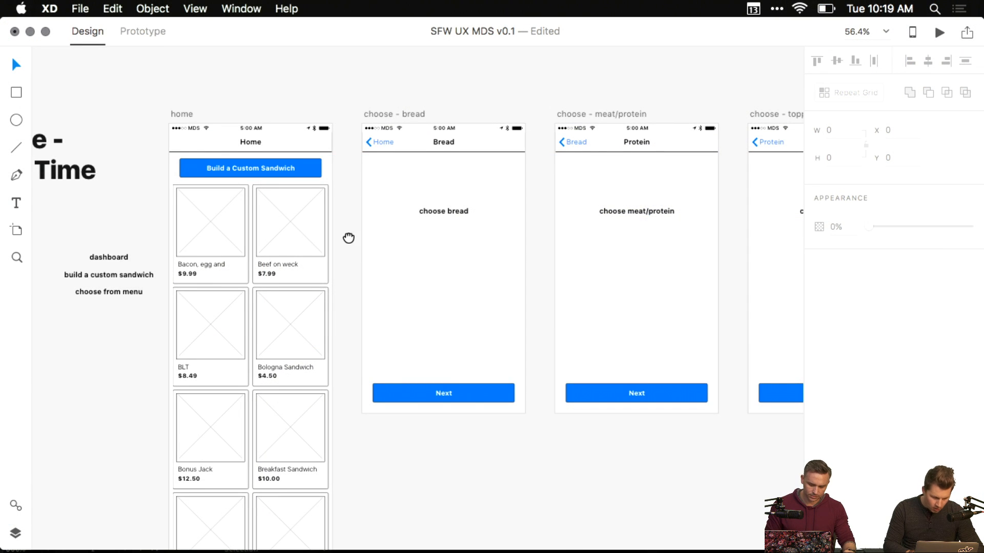
pyautogui.moveTo(349, 238); pyautogui.dragTo(349, 212)
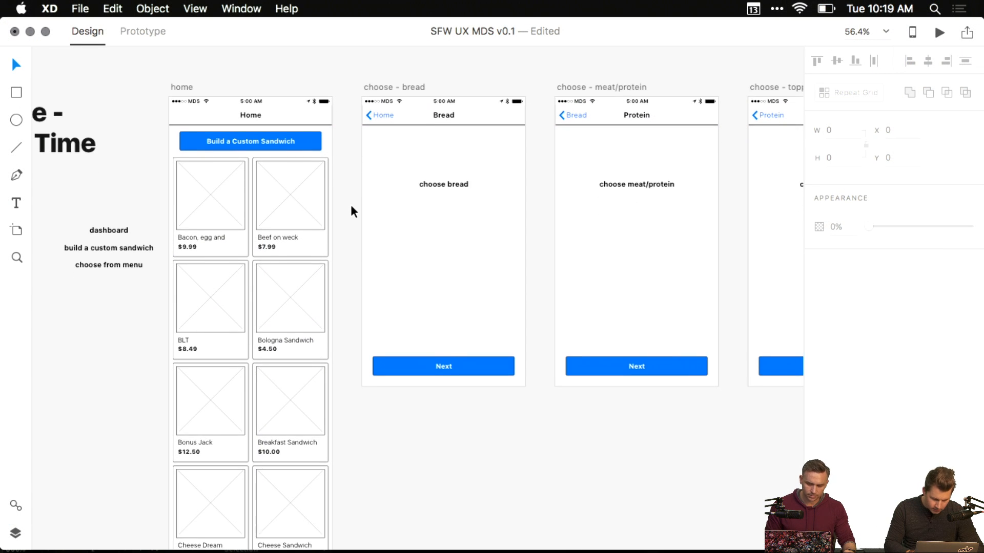
pyautogui.scroll(-5, 350, 204)
pyautogui.moveTo(358, 268); pyautogui.dragTo(322, 239)
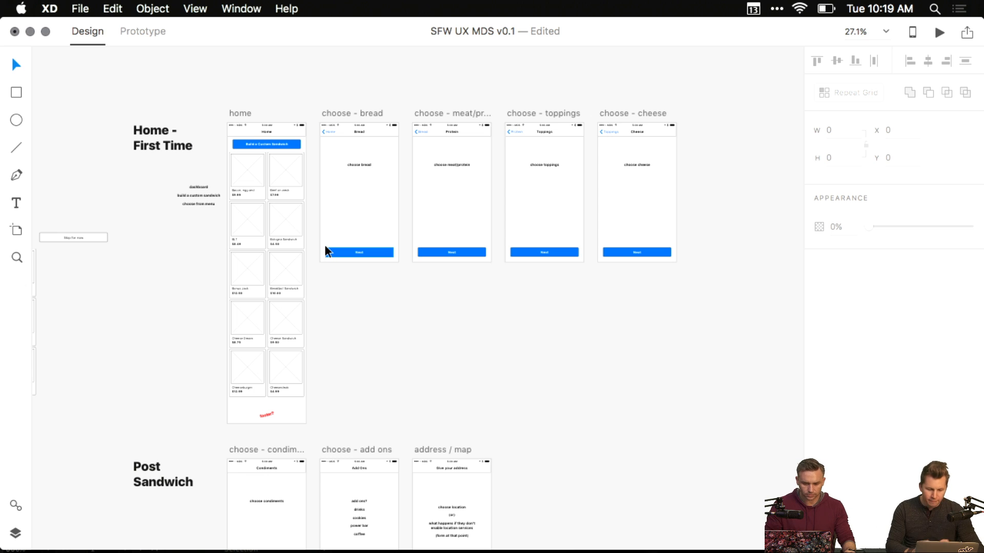
pyautogui.scroll(-4, 324, 244)
pyautogui.moveTo(319, 218); pyautogui.dragTo(318, 148)
pyautogui.scroll(-2, 315, 290)
pyautogui.moveTo(315, 333); pyautogui.dragTo(314, 189)
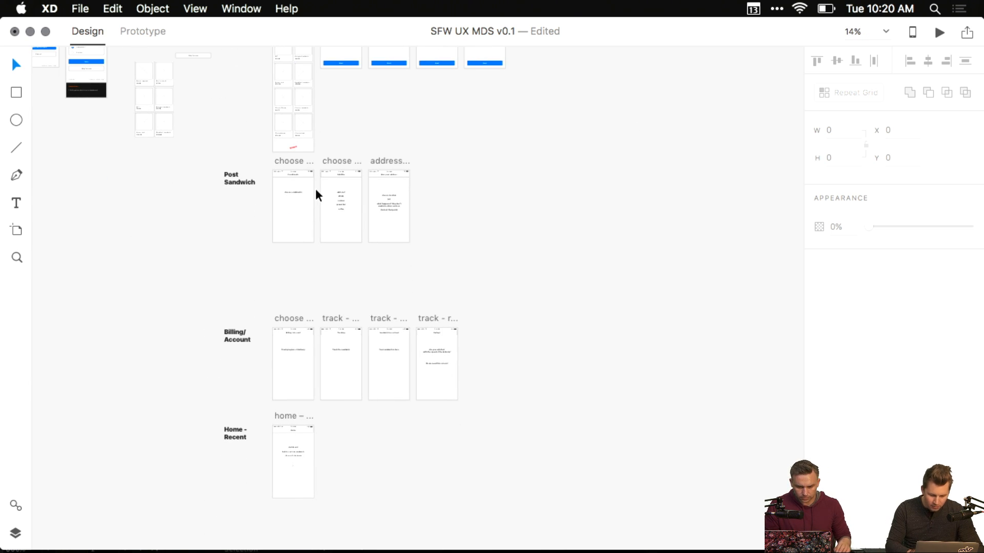
pyautogui.click(286, 416)
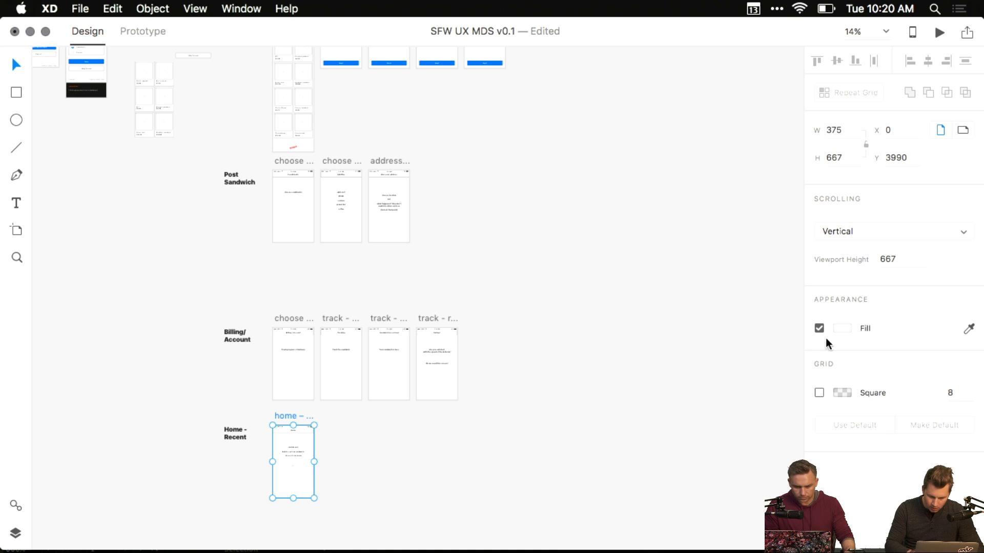
pyautogui.click(841, 327)
pyautogui.click(677, 430)
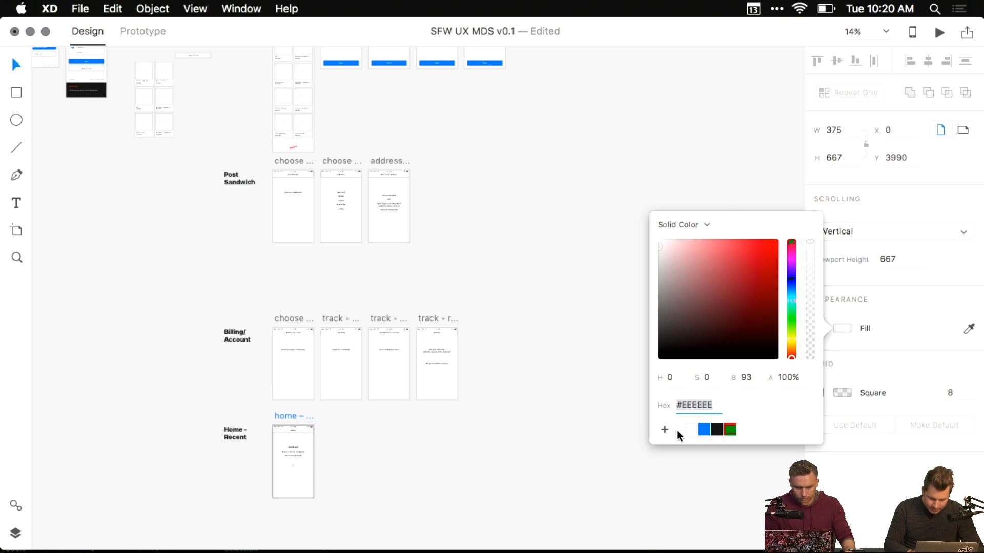
pyautogui.click(541, 299)
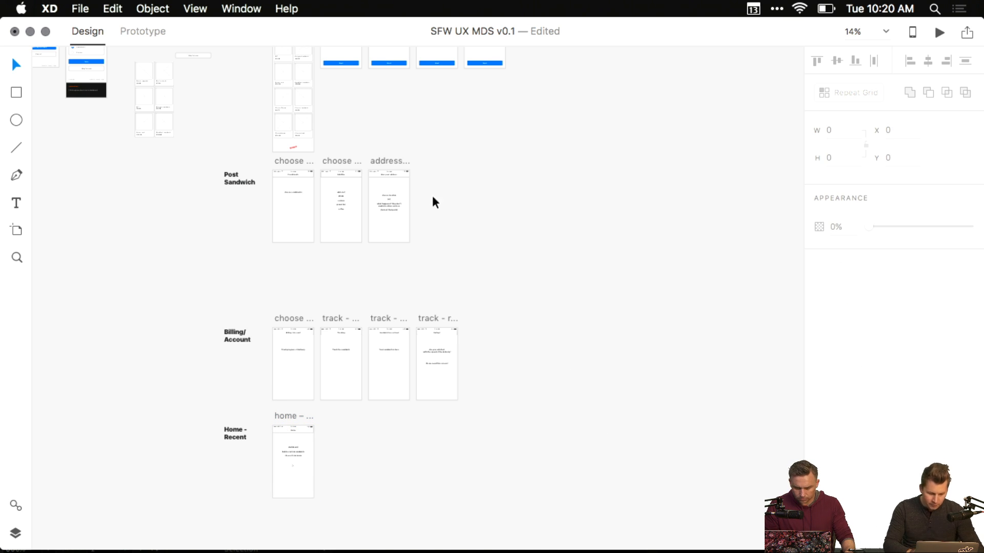
# - Select the sandwich grid on the home artboard and open a full-screen preview of the home screen
pyautogui.moveTo(432, 195); pyautogui.dragTo(424, 331)
pyautogui.scroll(5, 321, 222)
pyautogui.scroll(8, 322, 223)
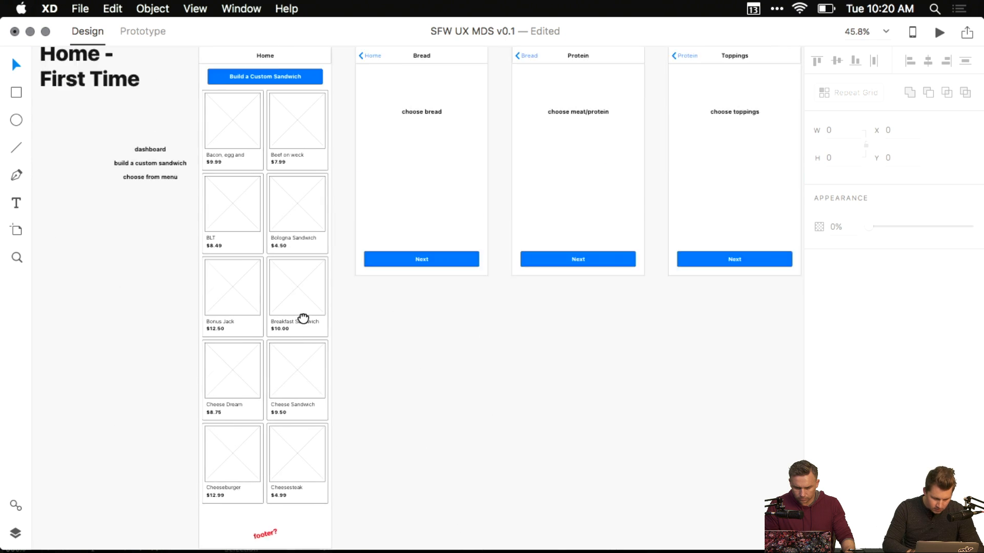
pyautogui.hscroll(-2, 287, 225)
pyautogui.click(310, 229)
pyautogui.scroll(3, 313, 227)
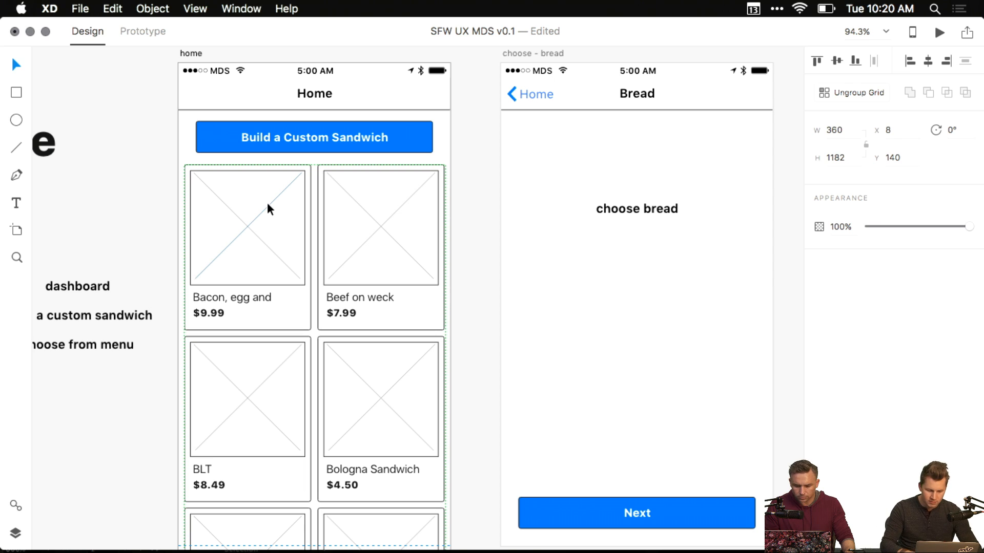
pyautogui.press('super+Return')
pyautogui.click(45, 32)
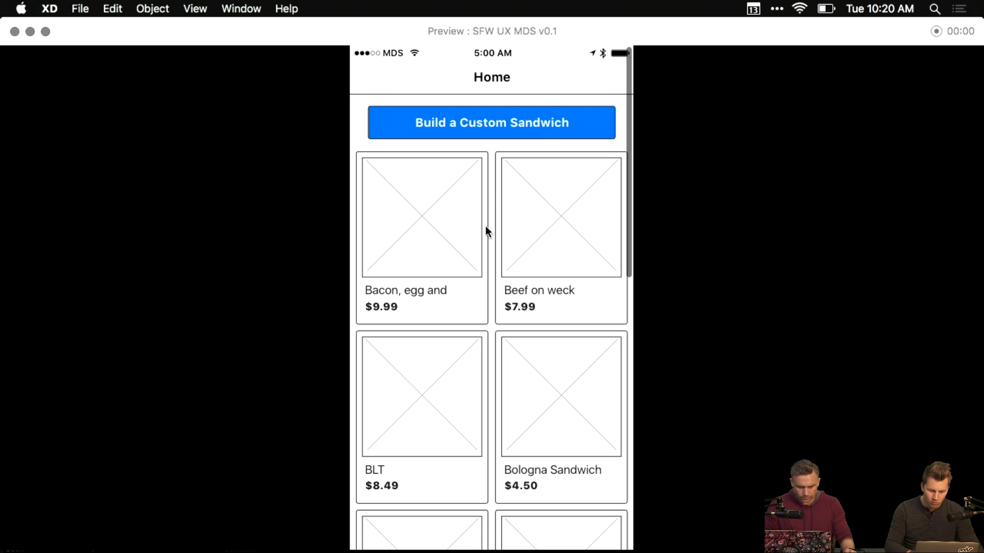
# - Examine the home screen preview from its header down to the footer placeholder, and return to the design canvas
pyautogui.scroll(-5, 485, 226)
pyautogui.scroll(5, 479, 198)
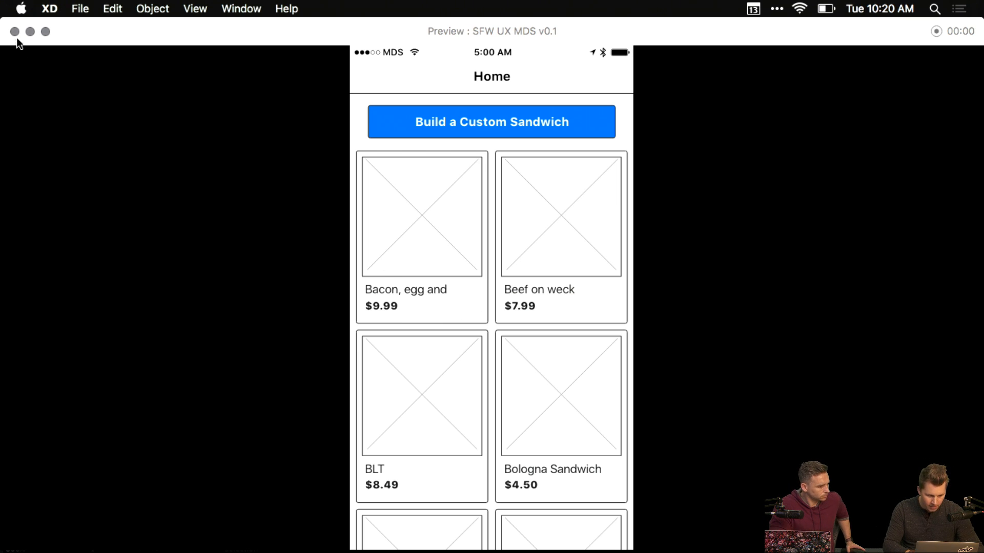
pyautogui.scroll(-10, 493, 278)
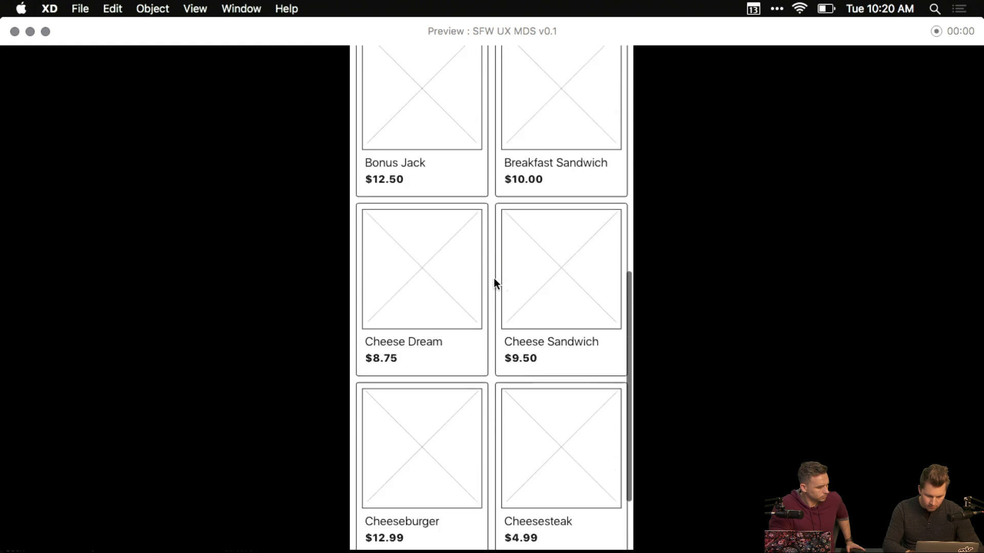
pyautogui.scroll(10, 493, 277)
pyautogui.scroll(-7, 493, 278)
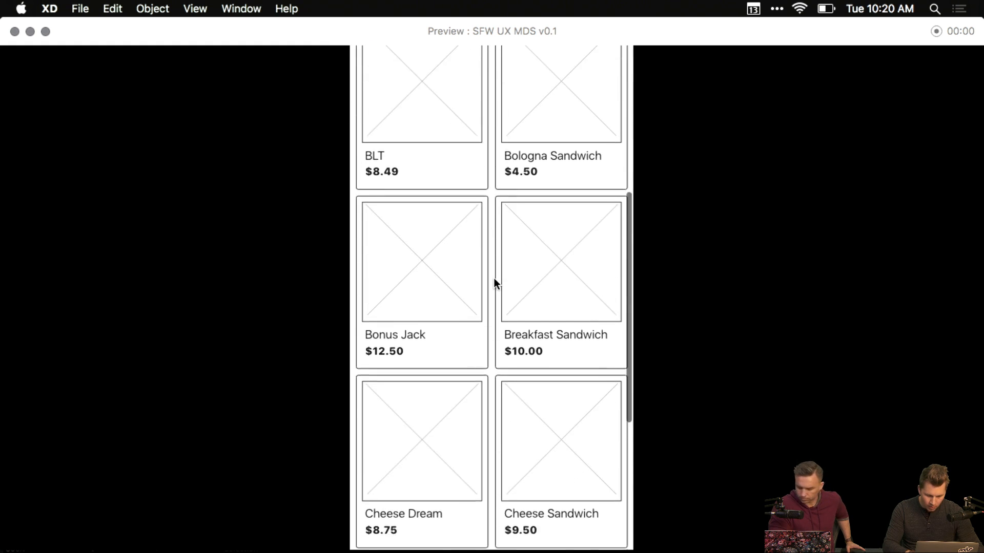
pyautogui.scroll(-5, 493, 278)
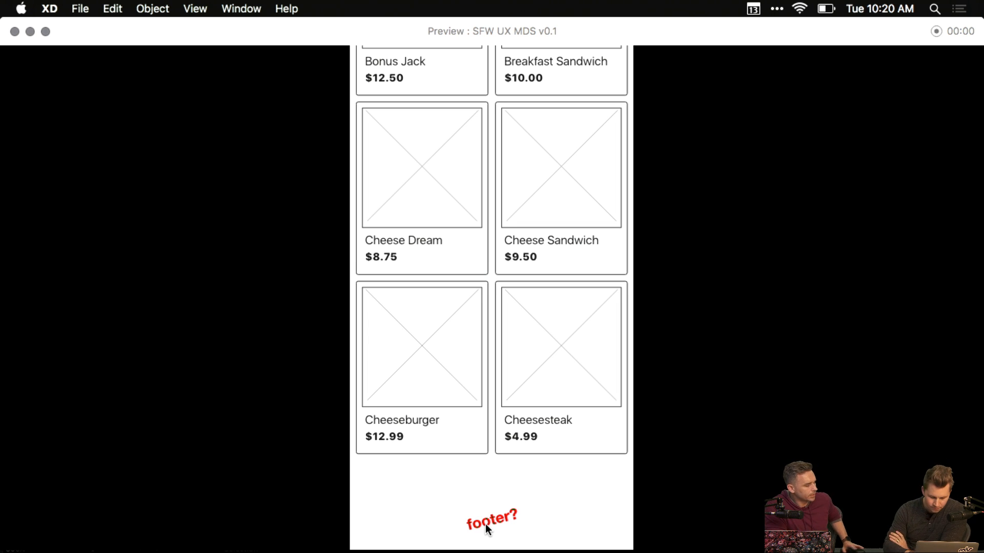
pyautogui.scroll(-2, 479, 487)
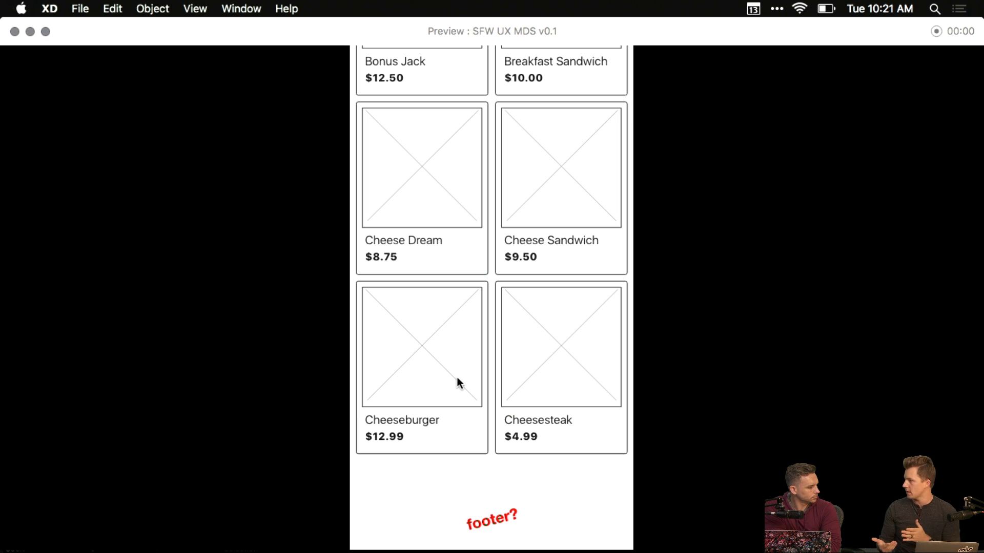
pyautogui.scroll(6, 457, 379)
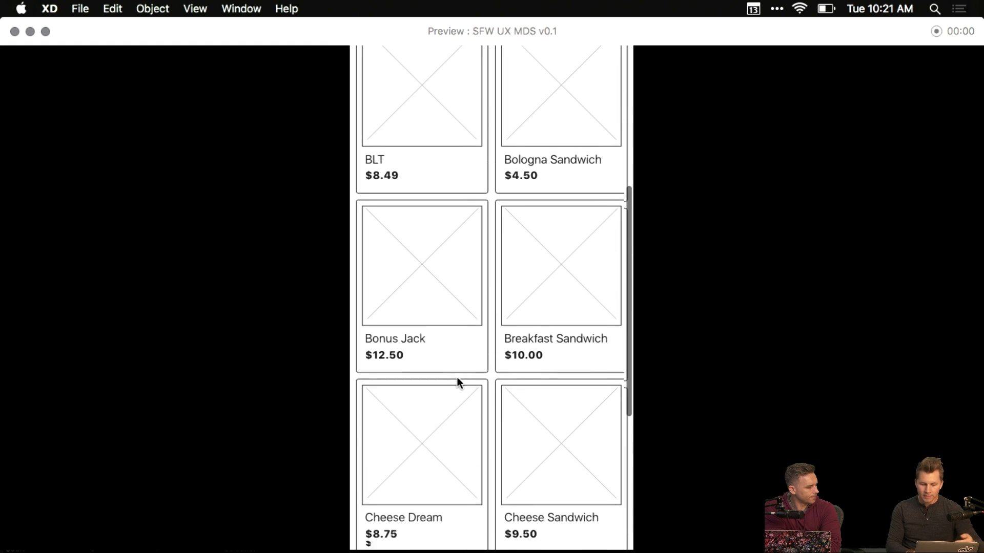
pyautogui.scroll(6, 457, 378)
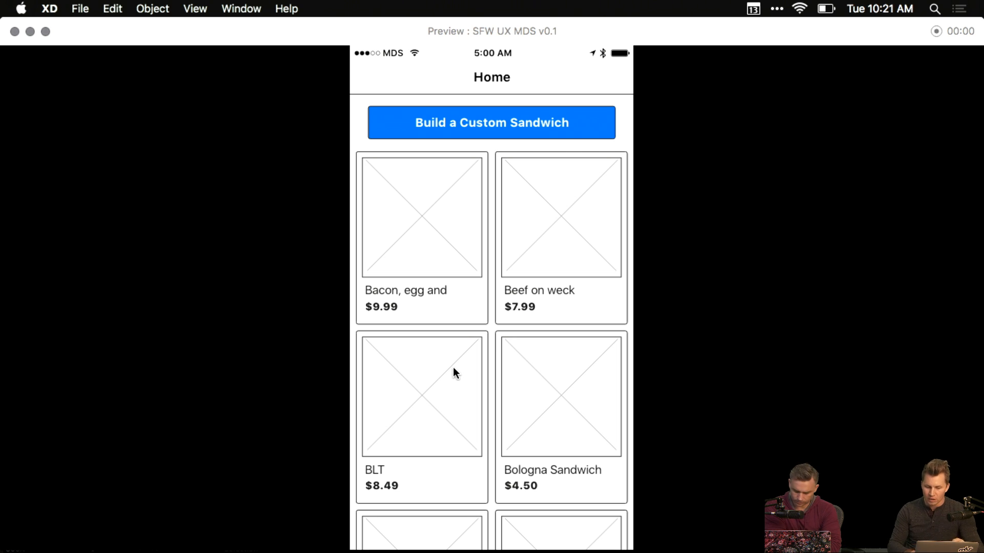
pyautogui.scroll(-10, 453, 367)
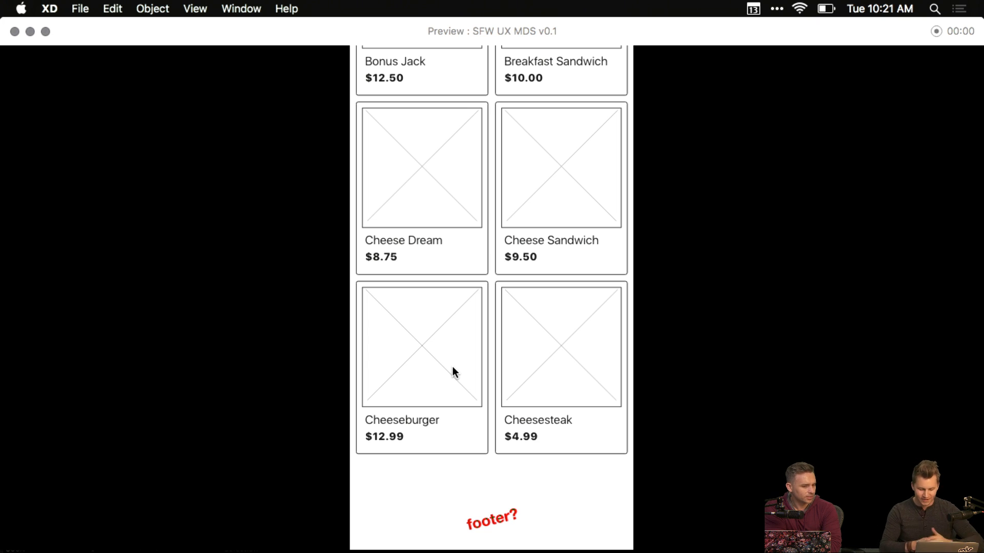
pyautogui.scroll(-2, 453, 367)
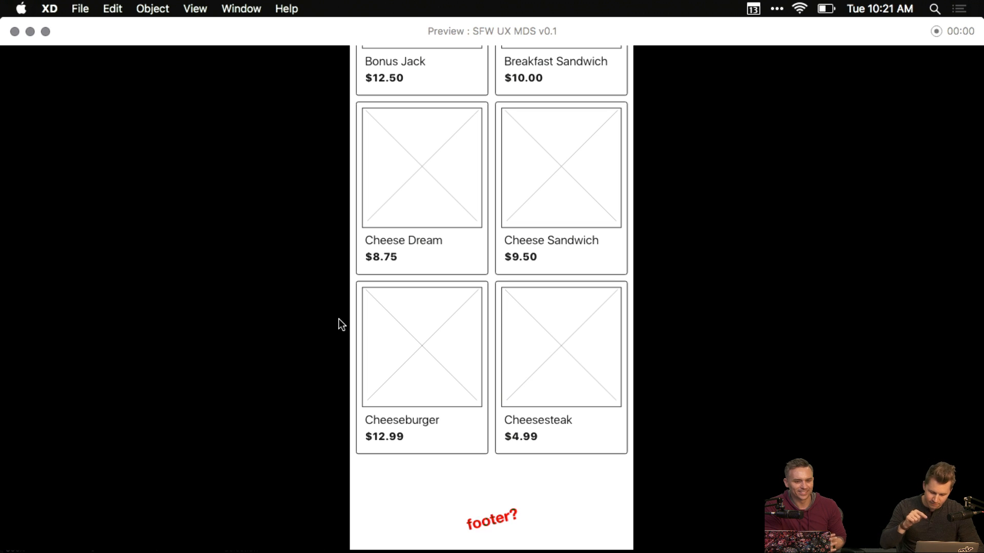
pyautogui.scroll(10, 462, 284)
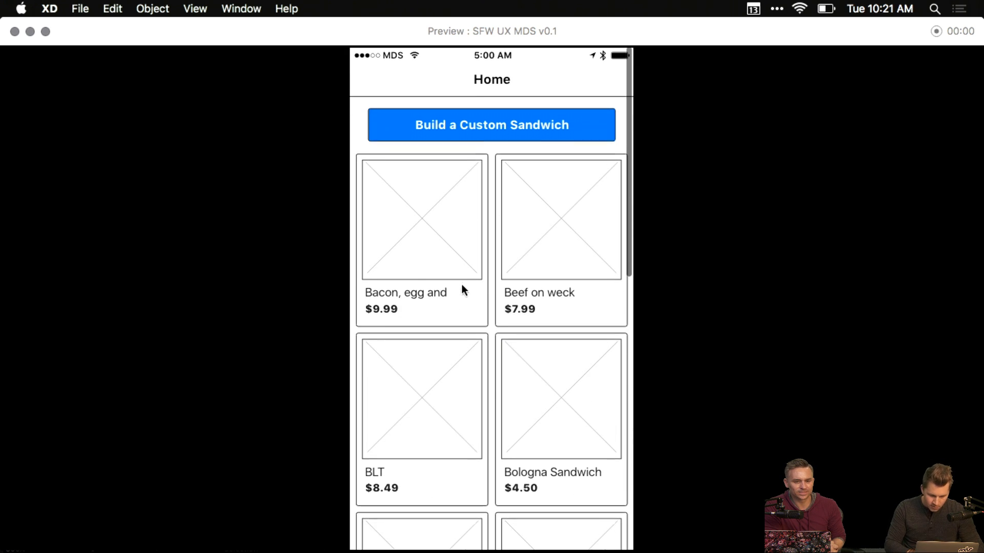
pyautogui.click(15, 31)
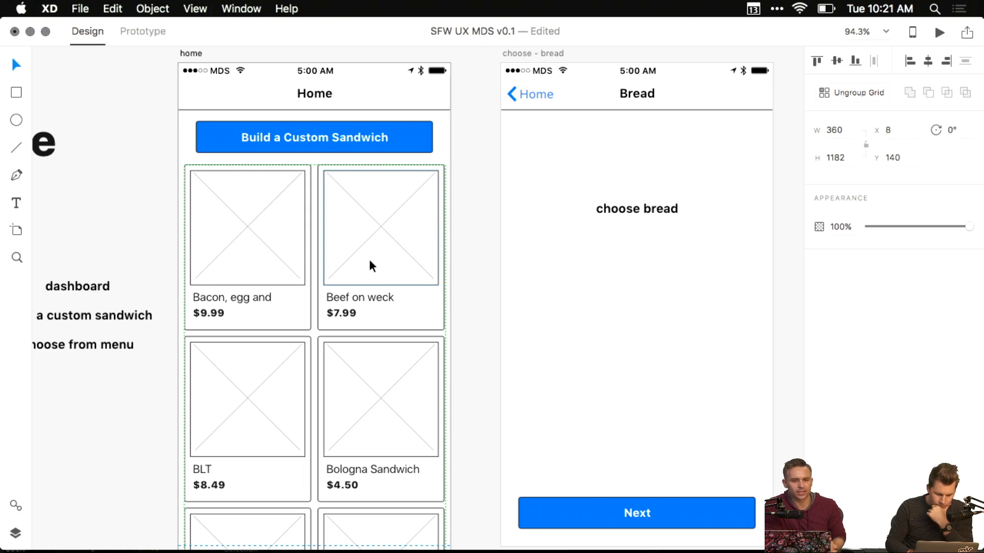
pyautogui.scroll(-5, 476, 269)
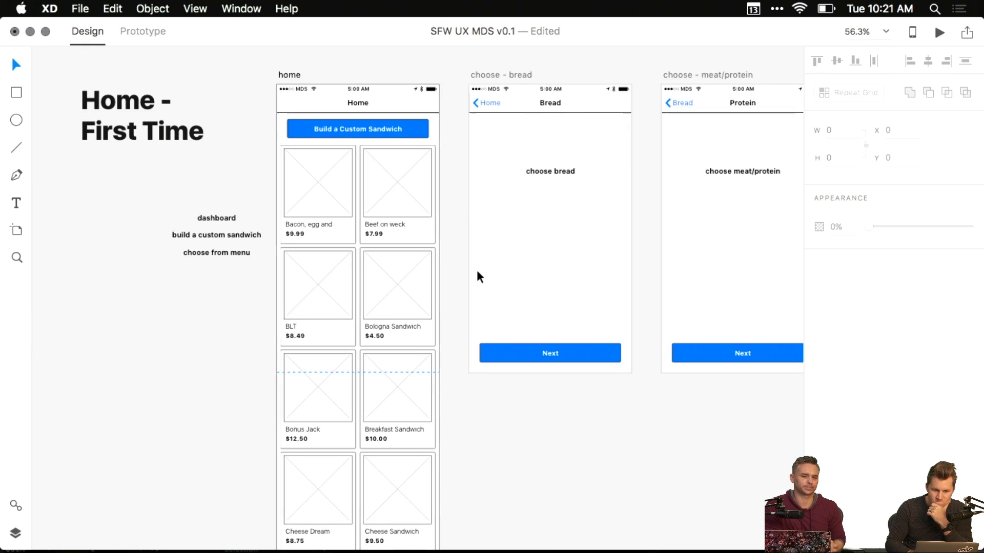
# - Examine the First Time row of artboards, from home through the choose screens, and look closely at the choose - bread screen
pyautogui.scroll(3, 436, 272)
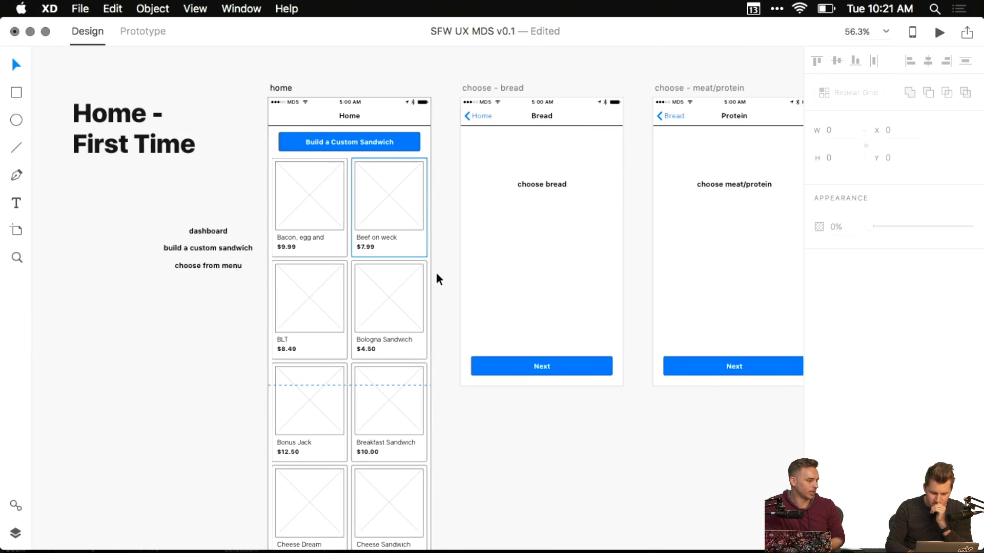
pyautogui.scroll(-3, 436, 275)
pyautogui.scroll(-3, 437, 277)
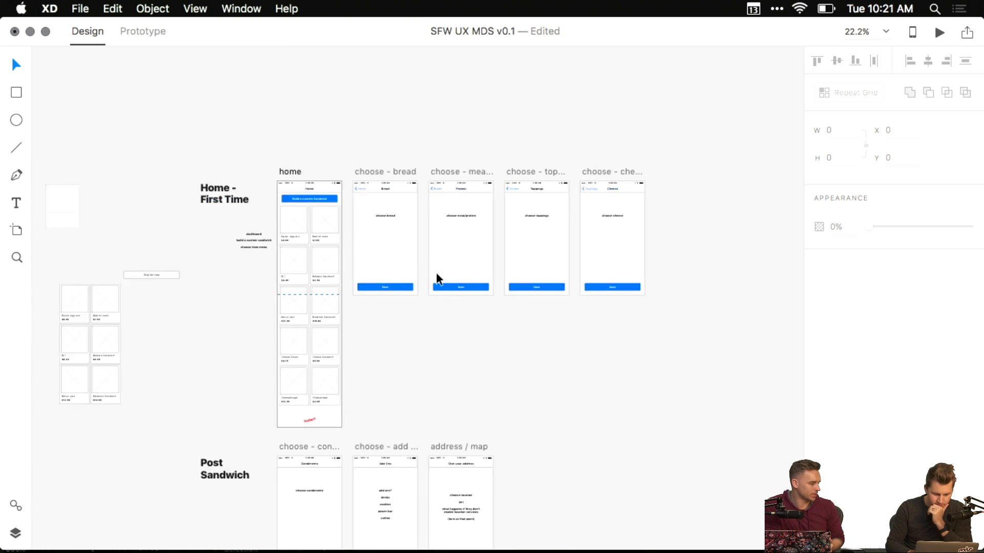
pyautogui.scroll(5, 335, 231)
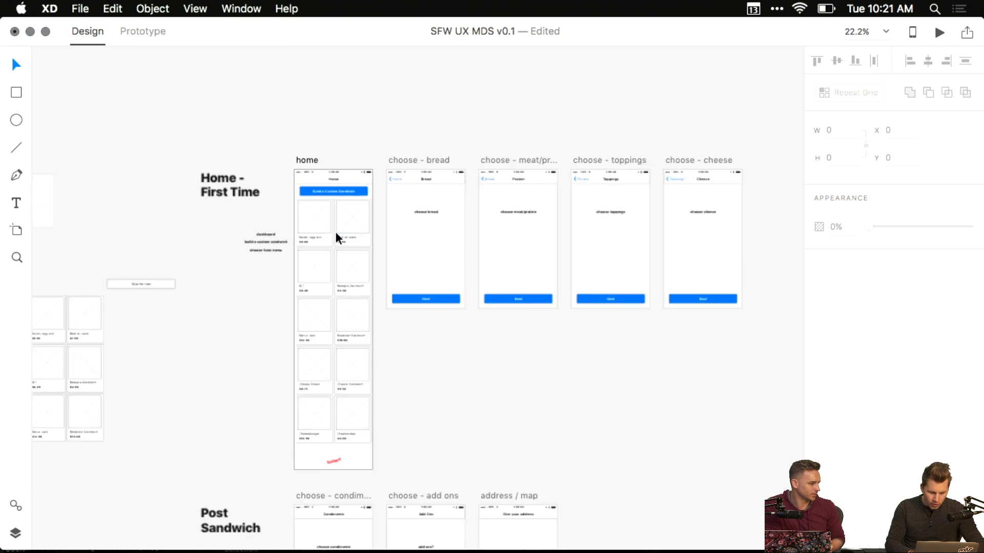
pyautogui.moveTo(296, 267); pyautogui.dragTo(232, 263)
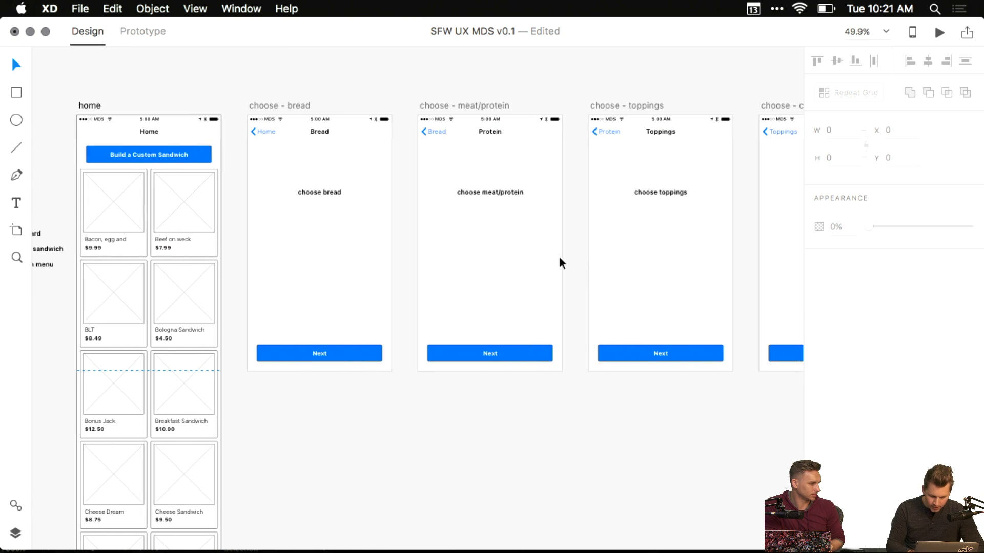
pyautogui.moveTo(546, 253); pyautogui.dragTo(512, 250)
pyautogui.scroll(5, 306, 207)
pyautogui.moveTo(319, 221); pyautogui.dragTo(397, 296)
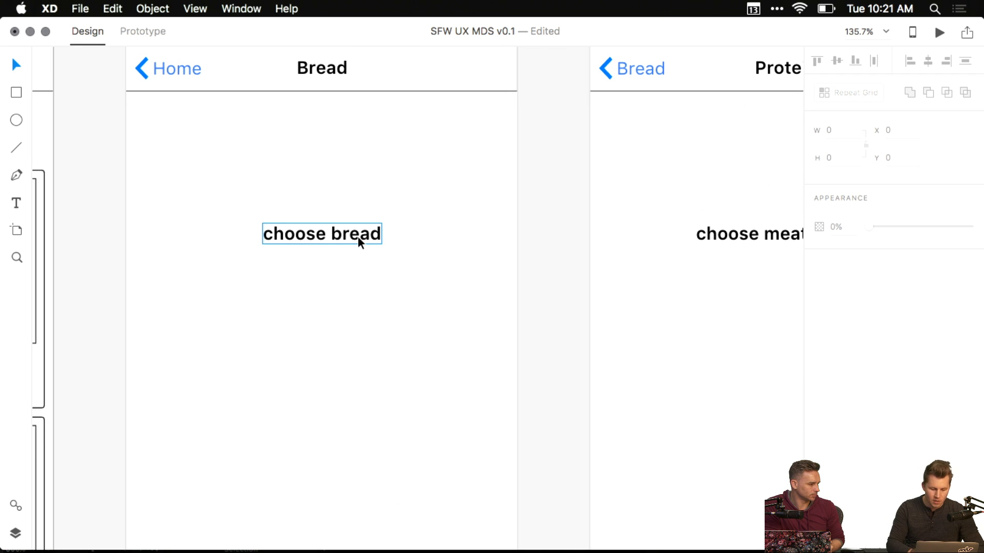
pyautogui.scroll(-5, 358, 236)
pyautogui.moveTo(321, 296); pyautogui.dragTo(231, 191)
pyautogui.scroll(-3, 374, 290)
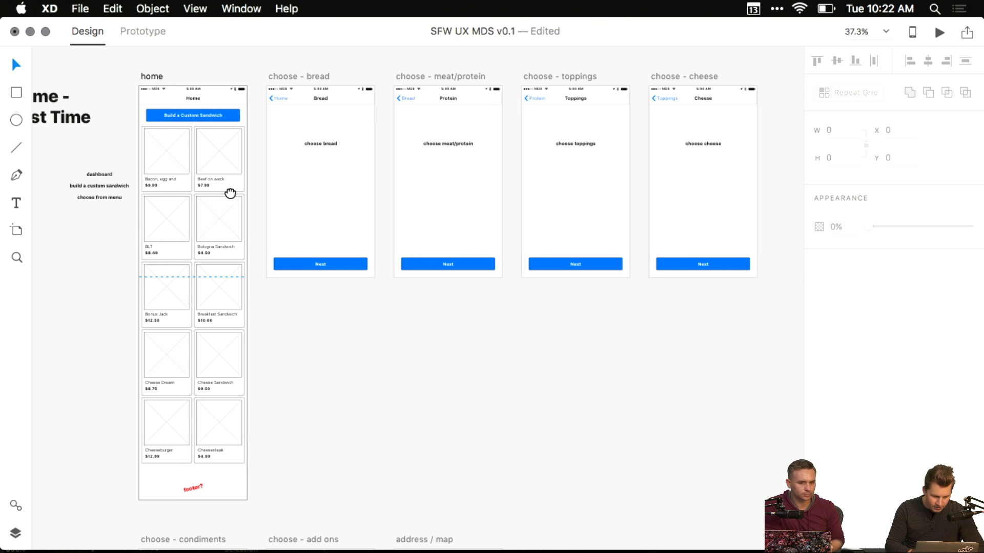
# - Select the home artboard and switch the document from Design to Prototype mode
pyautogui.click(149, 76)
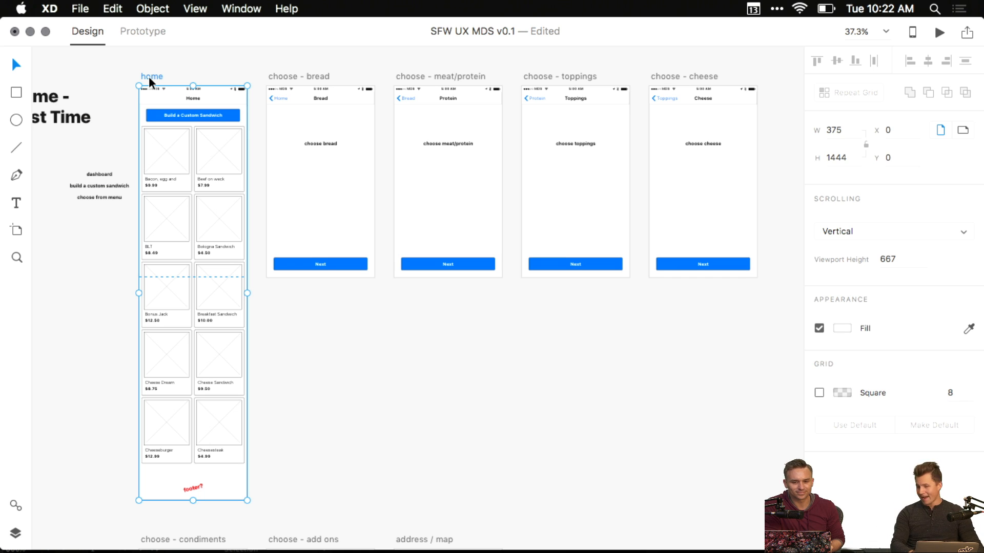
pyautogui.hotkey('ctrl', 'Tab')
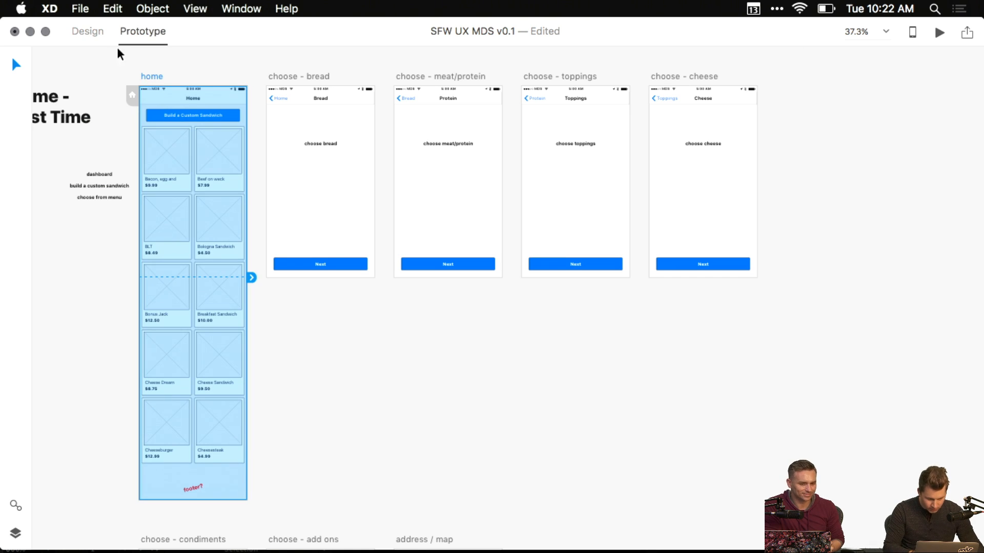
pyautogui.click(88, 31)
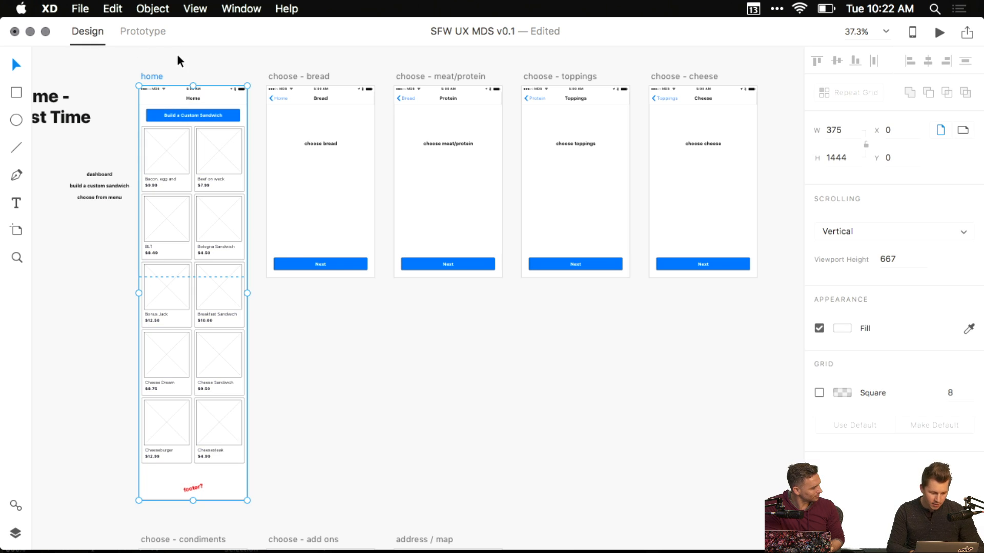
pyautogui.click(145, 31)
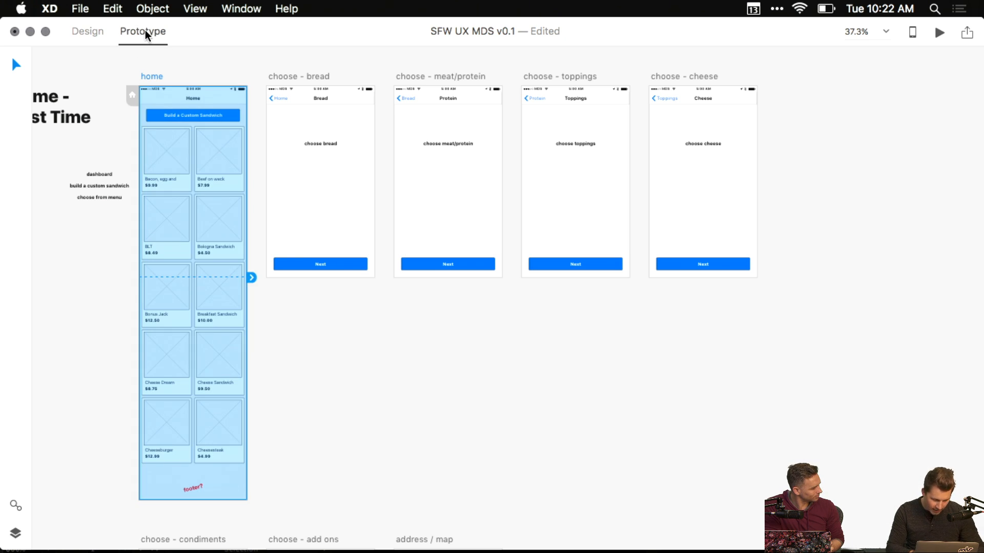
pyautogui.scroll(3, 137, 93)
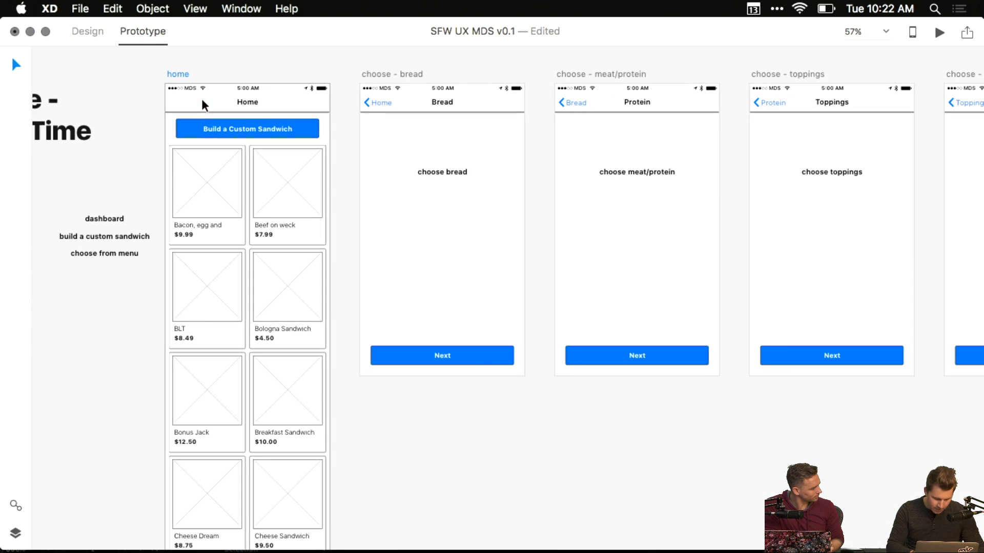
pyautogui.click(201, 98)
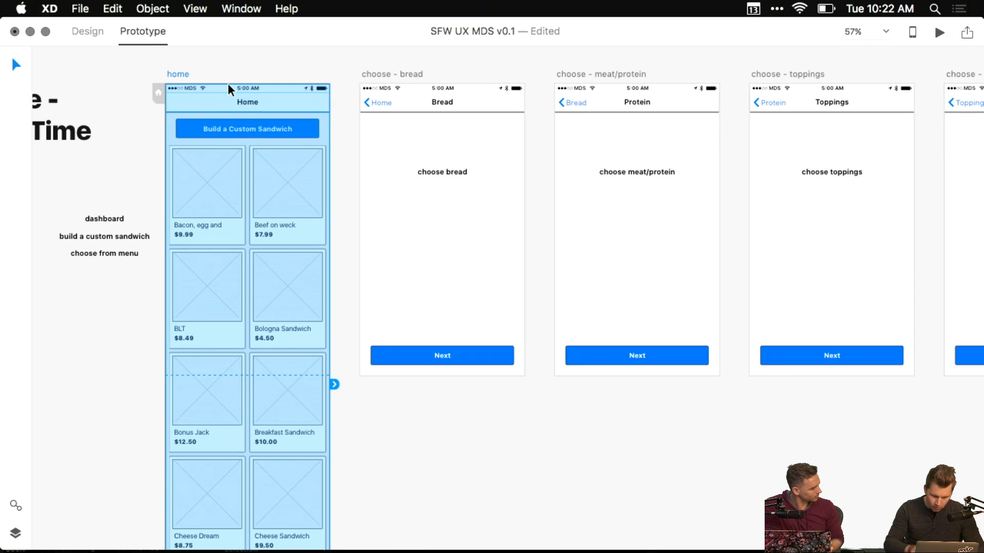
pyautogui.hotkey('ctrl', 'Tab')
pyautogui.hotkey('ctrl', 'Tab')
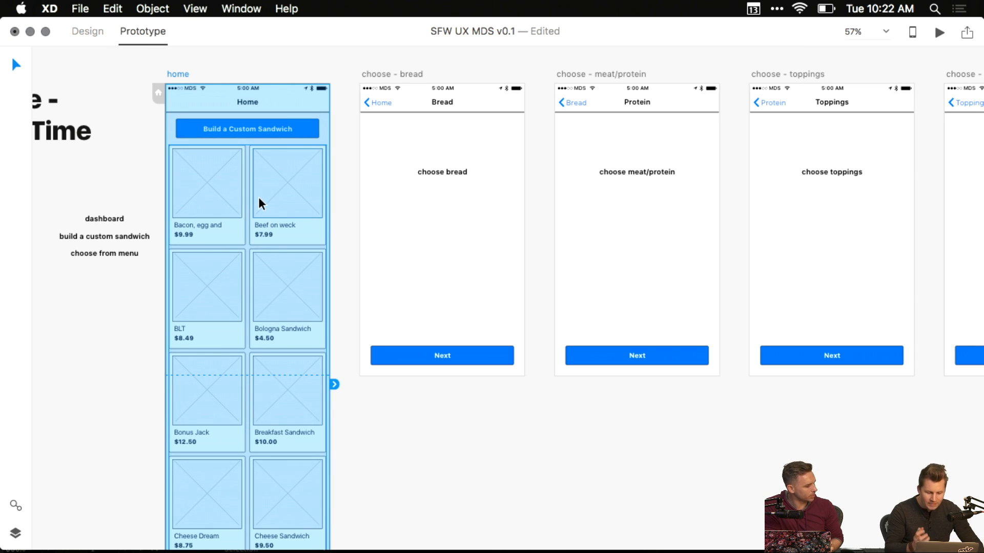
pyautogui.scroll(-2, 269, 247)
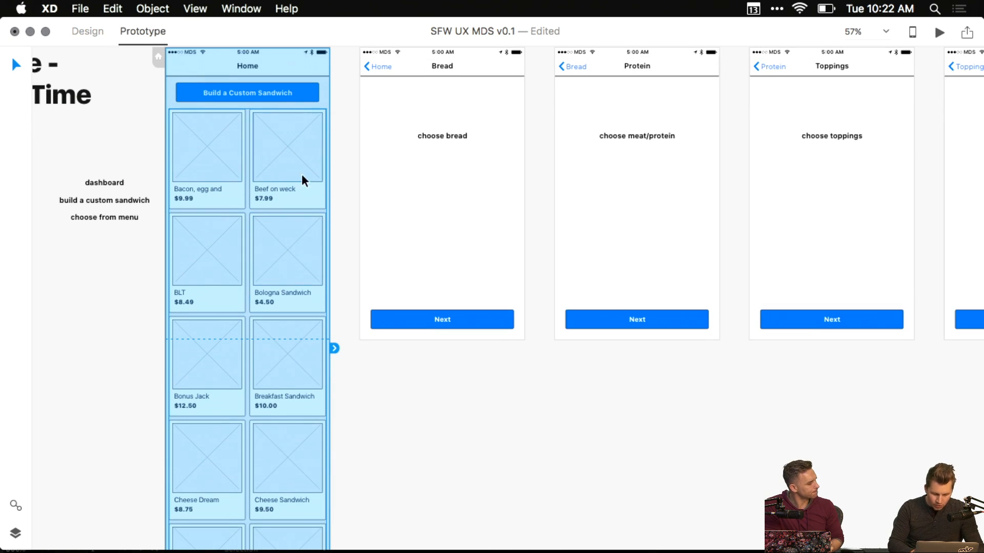
# - Mark the home artboard as the prototype's home screen
pyautogui.scroll(4, 300, 194)
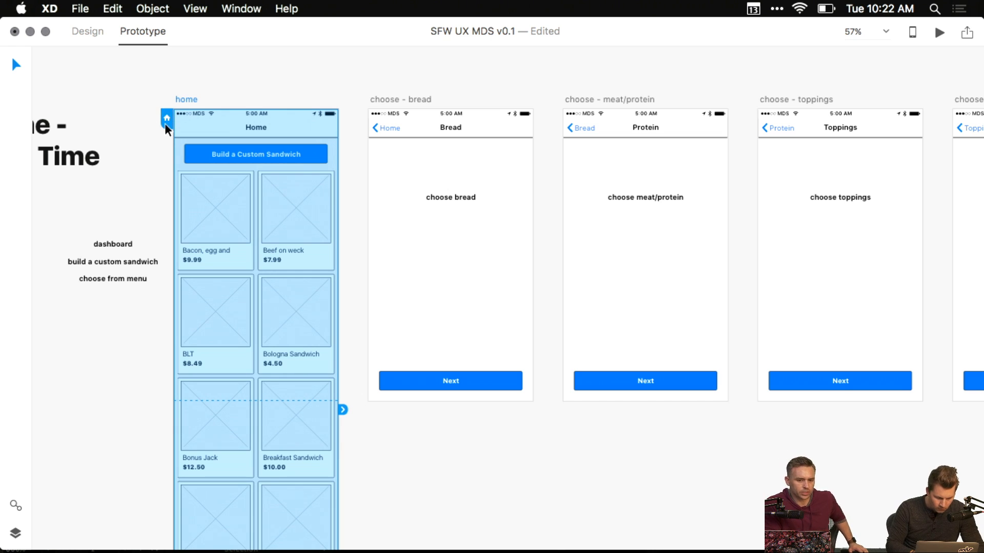
pyautogui.scroll(5, 200, 106)
pyautogui.hscroll(-4, 161, 102)
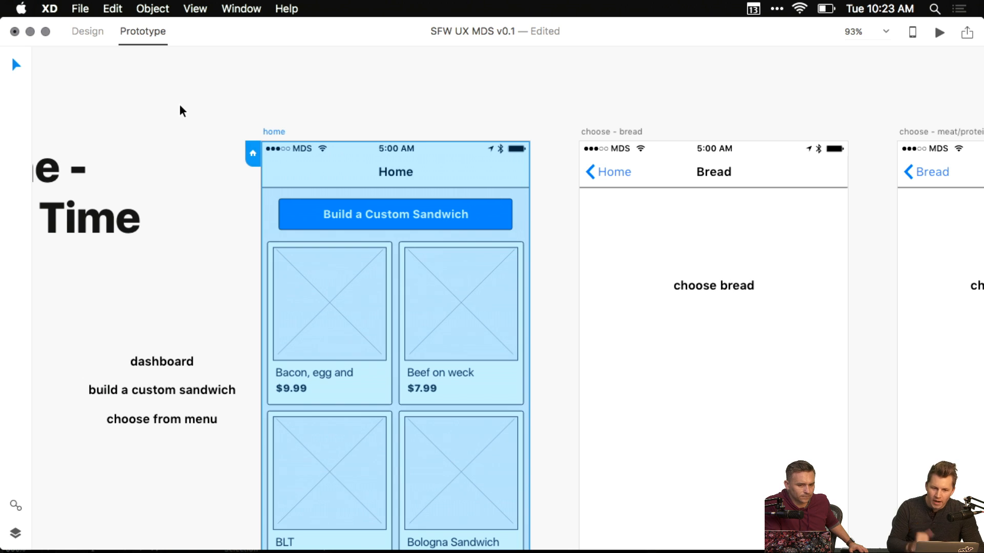
pyautogui.hscroll(3, 180, 112)
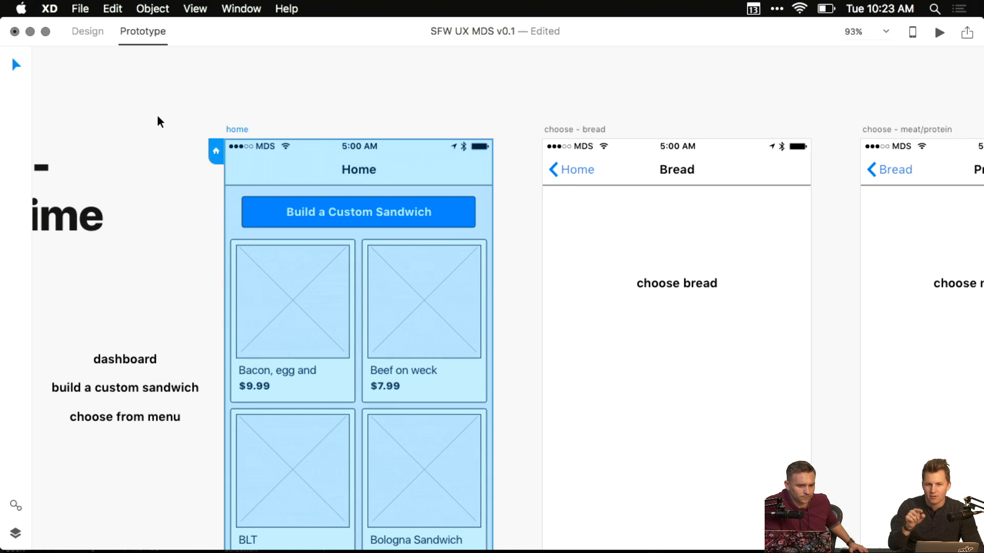
pyautogui.scroll(-2, 160, 133)
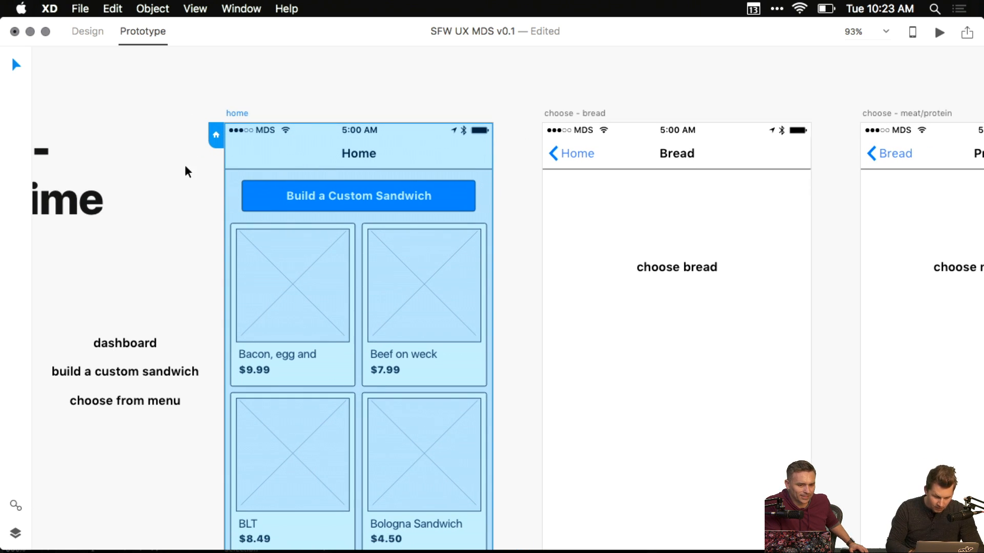
pyautogui.scroll(-3, 438, 183)
pyautogui.hscroll(4, 438, 184)
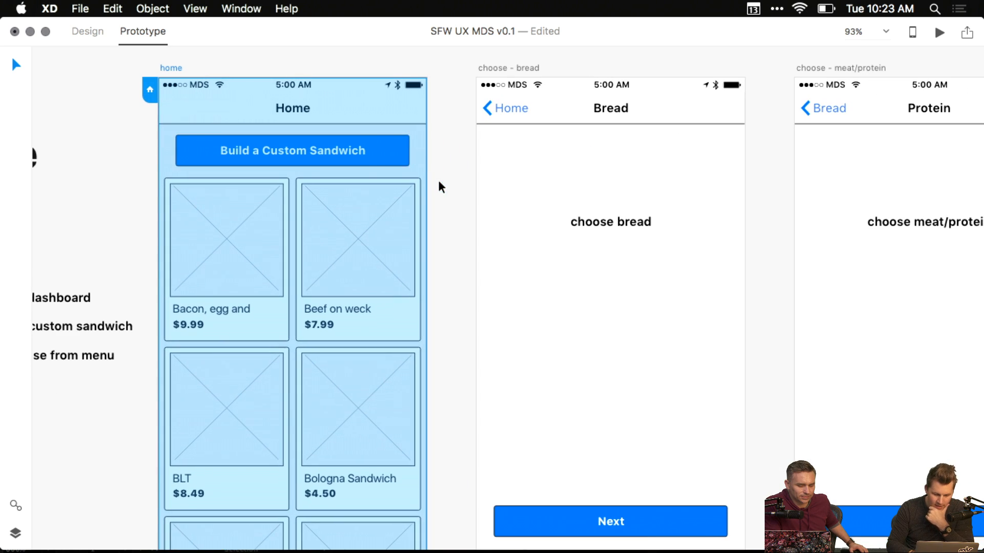
# - Link the Build a Custom Sandwich button on the home artboard to the choose - bread artboard
pyautogui.click(358, 157)
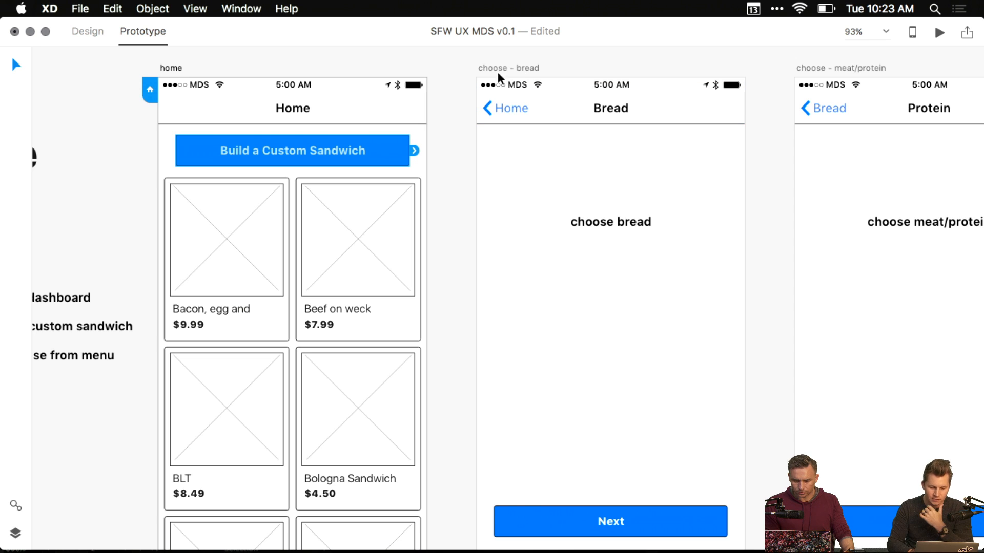
pyautogui.scroll(-5, 451, 107)
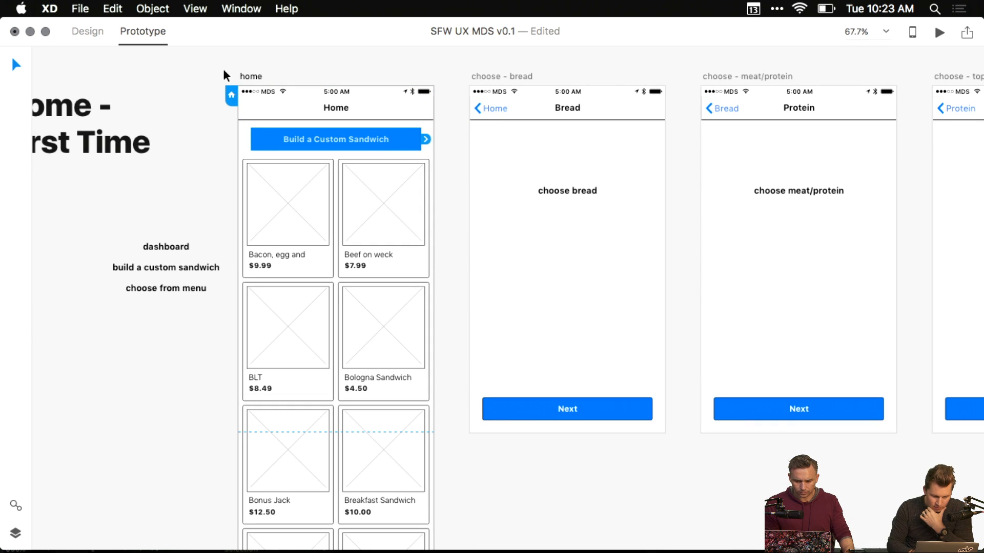
pyautogui.click(250, 76)
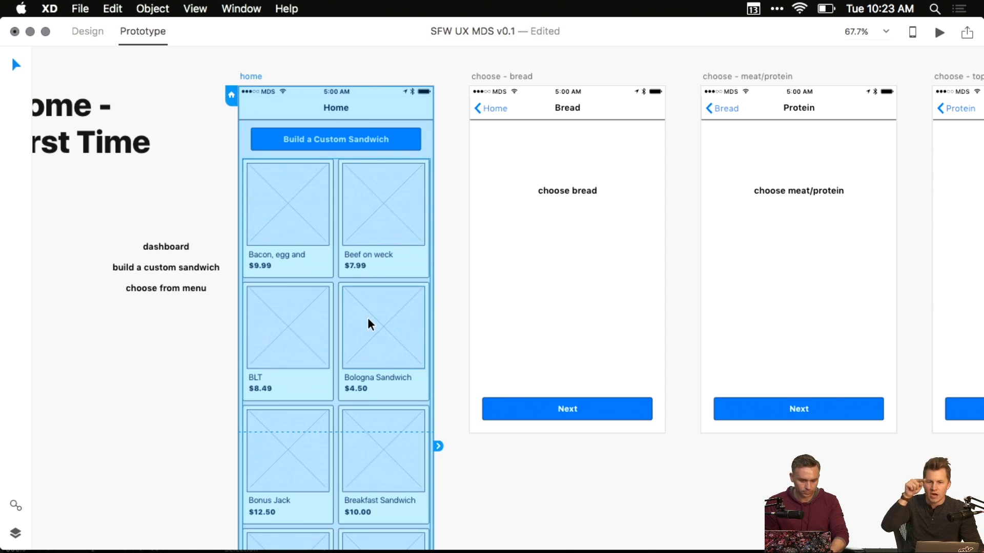
pyautogui.click(401, 147)
pyautogui.scroll(8, 424, 138)
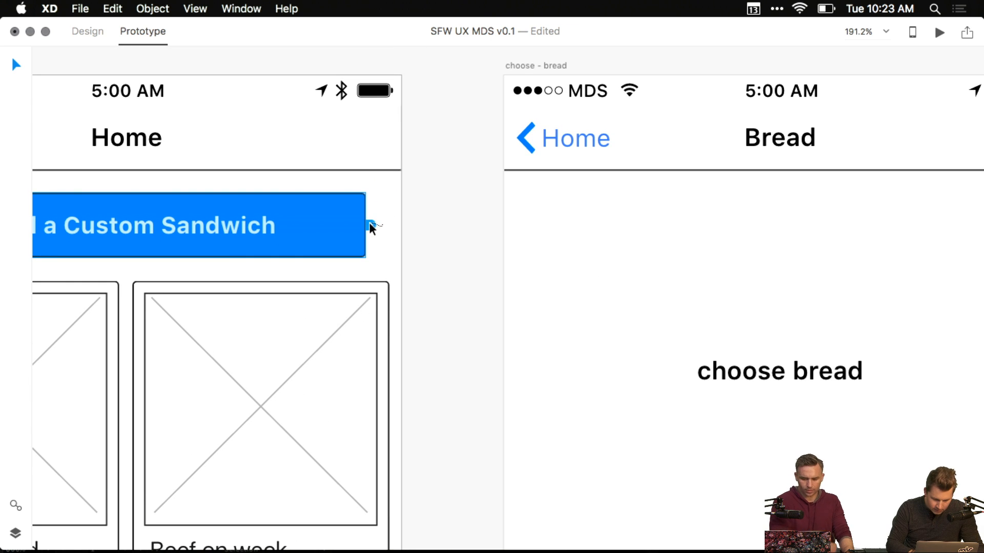
pyautogui.moveTo(370, 223); pyautogui.dragTo(580, 206)
pyautogui.scroll(-5, 485, 272)
pyautogui.scroll(-4, 485, 275)
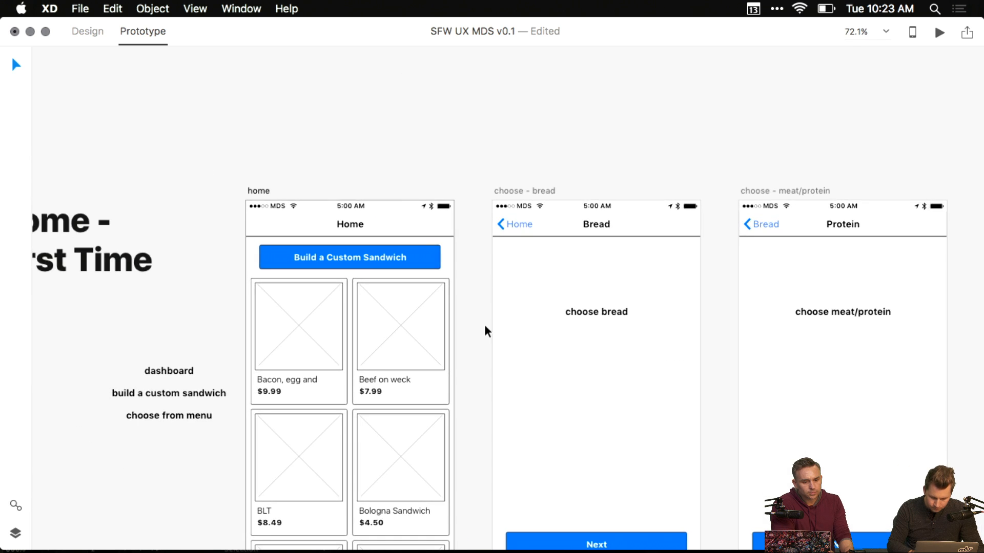
pyautogui.scroll(-7, 507, 370)
pyautogui.scroll(4, 493, 254)
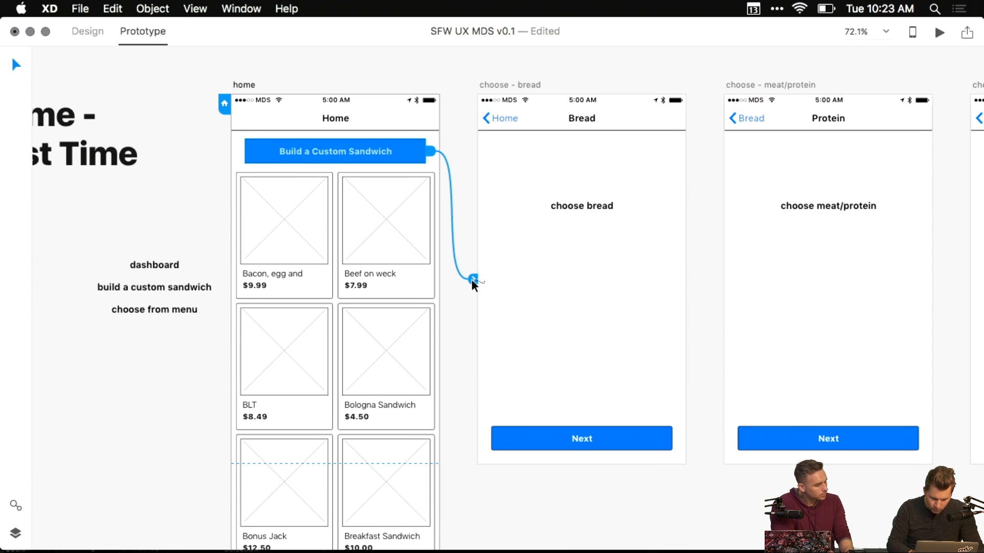
# - Detach and redraw the link from Build a Custom Sandwich to choose - bread, setting its transition to Slide Left
pyautogui.moveTo(471, 279); pyautogui.dragTo(438, 213)
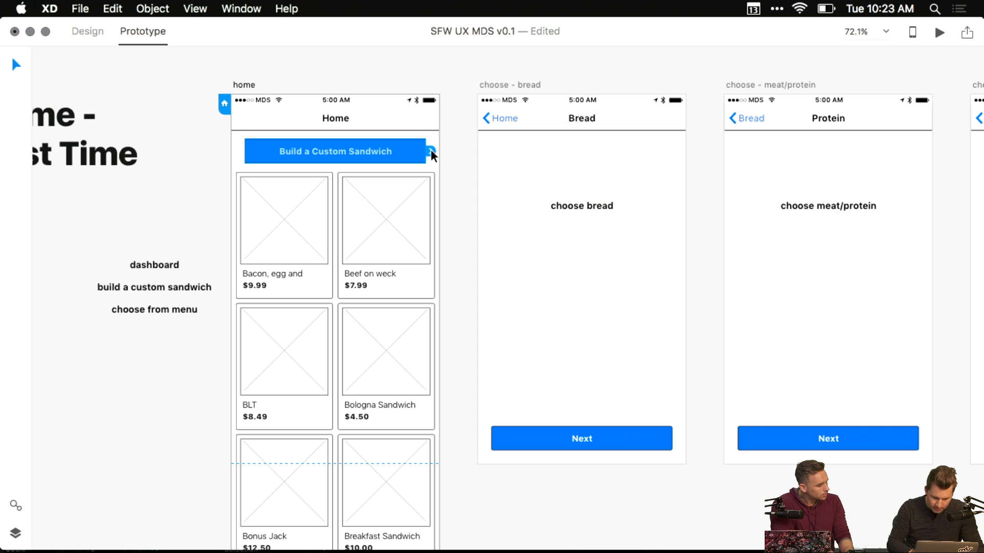
pyautogui.moveTo(431, 149); pyautogui.dragTo(550, 188)
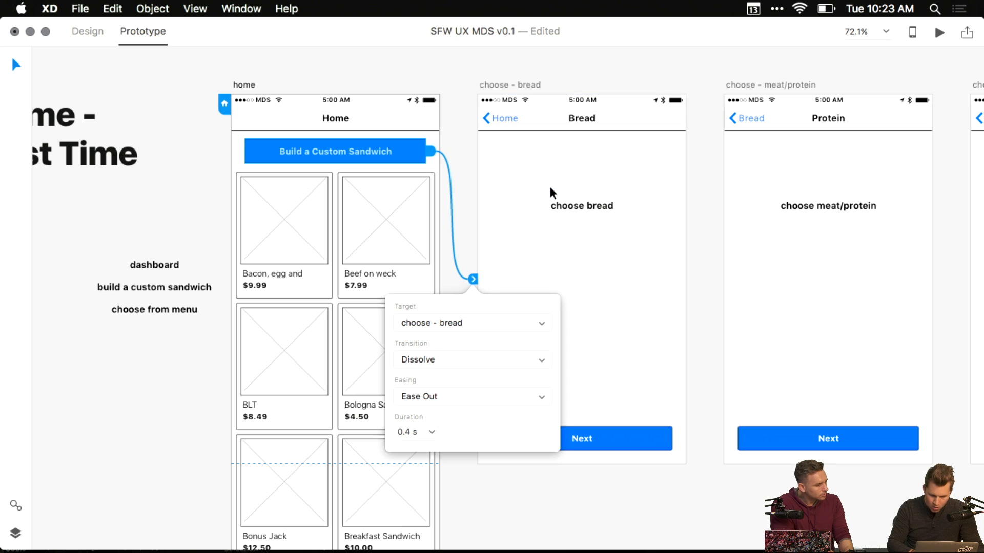
pyautogui.click(476, 361)
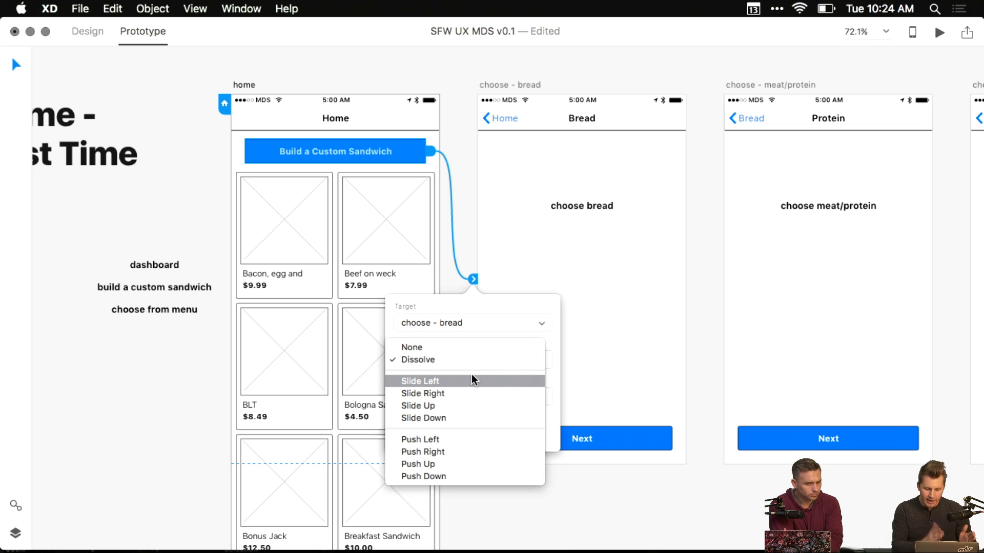
pyautogui.click(471, 380)
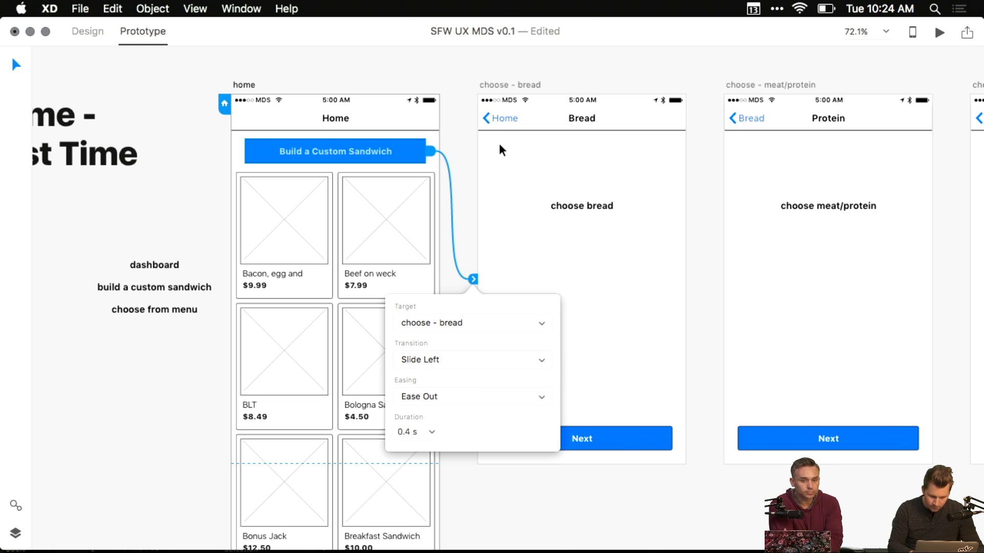
# - Link the Home back label on choose - bread to the home artboard with a Slide Right transition
pyautogui.click(503, 117)
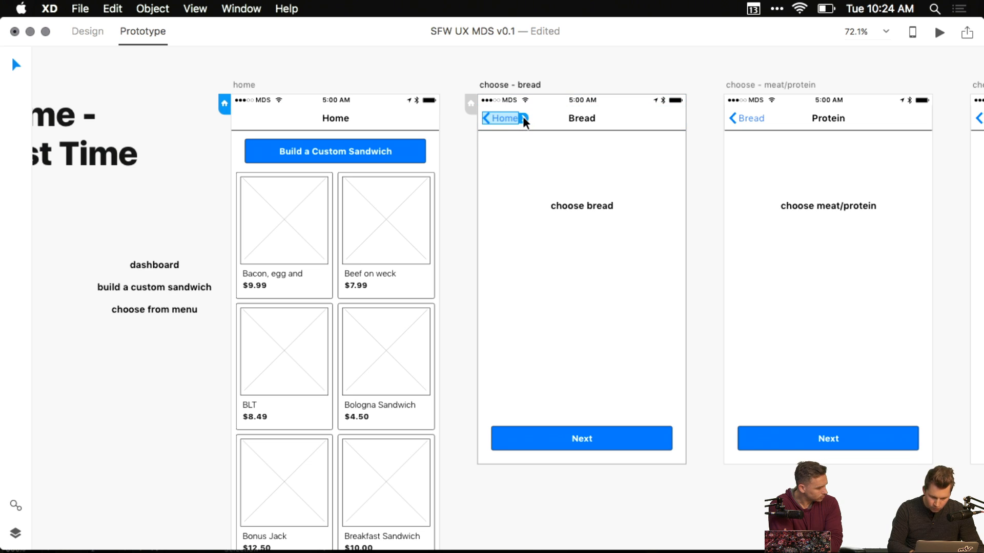
pyautogui.moveTo(523, 118); pyautogui.dragTo(315, 115)
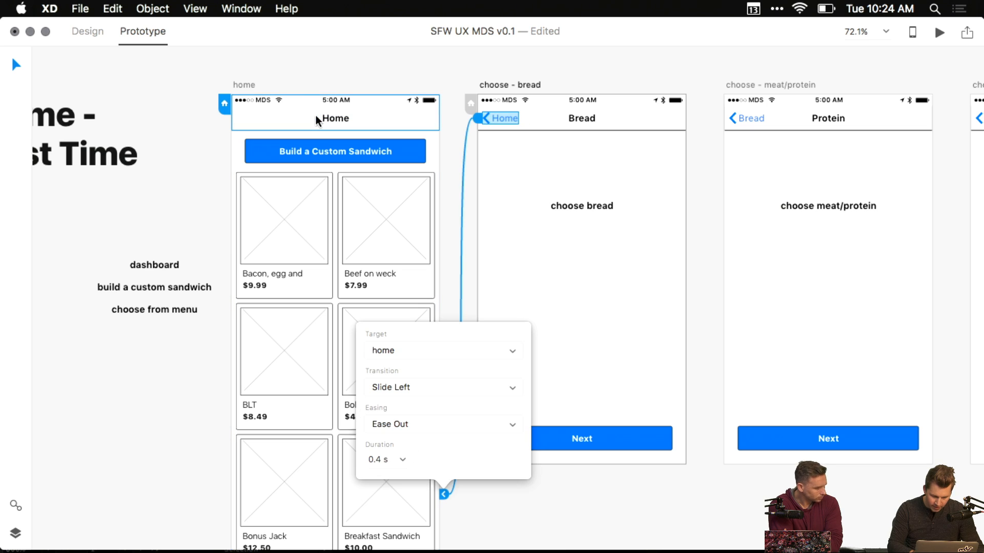
pyautogui.click(414, 384)
pyautogui.click(413, 398)
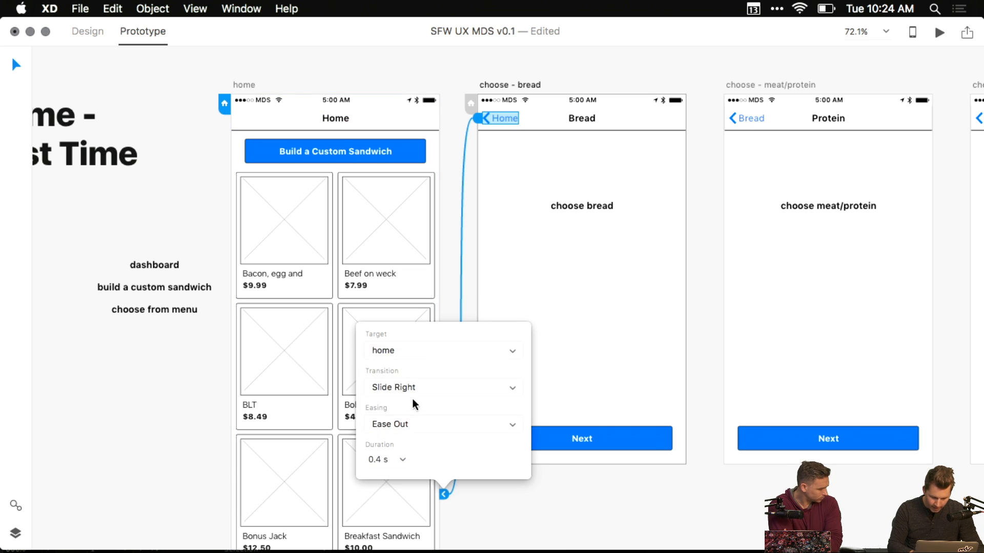
pyautogui.click(459, 278)
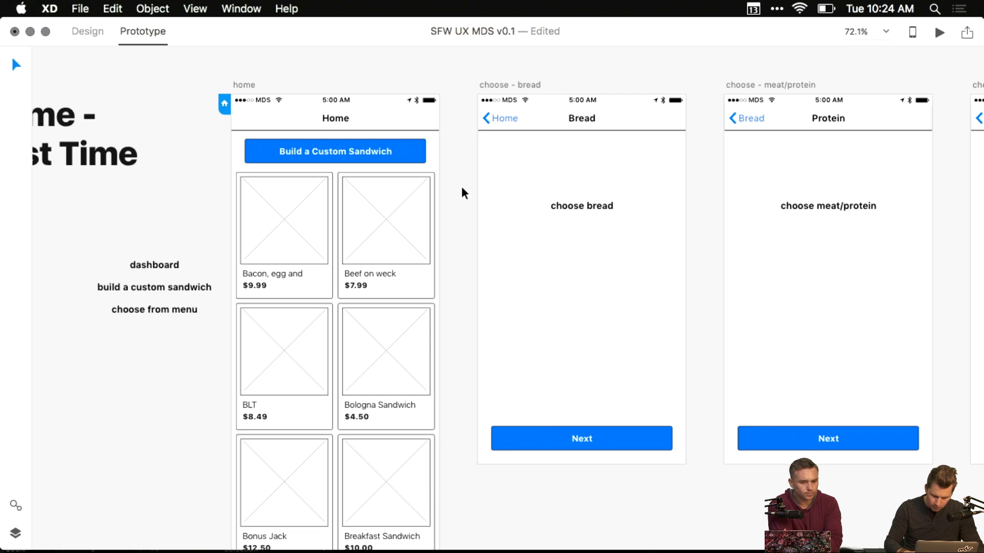
# - Open the prototype preview from the home screen and maximize its window
pyautogui.press('super+Return')
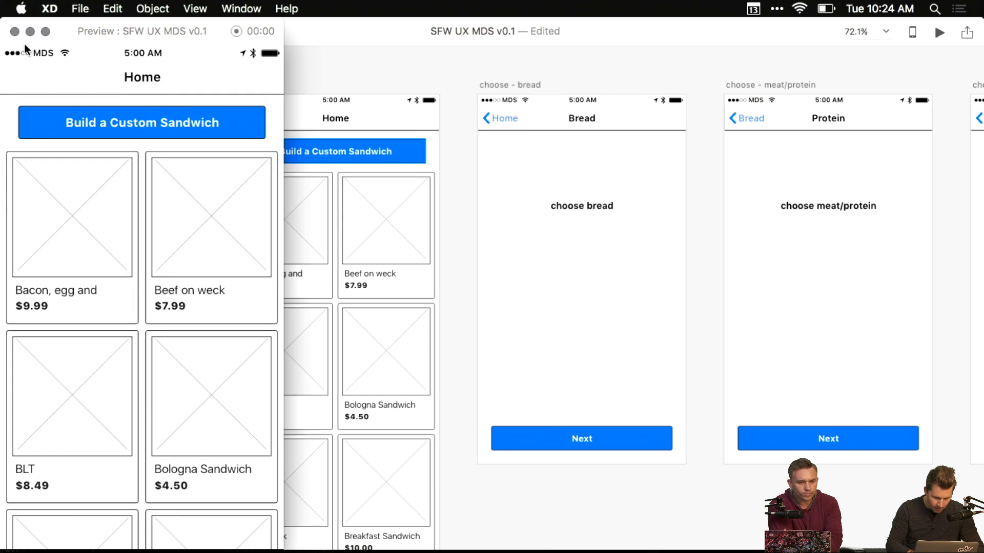
pyautogui.click(46, 32)
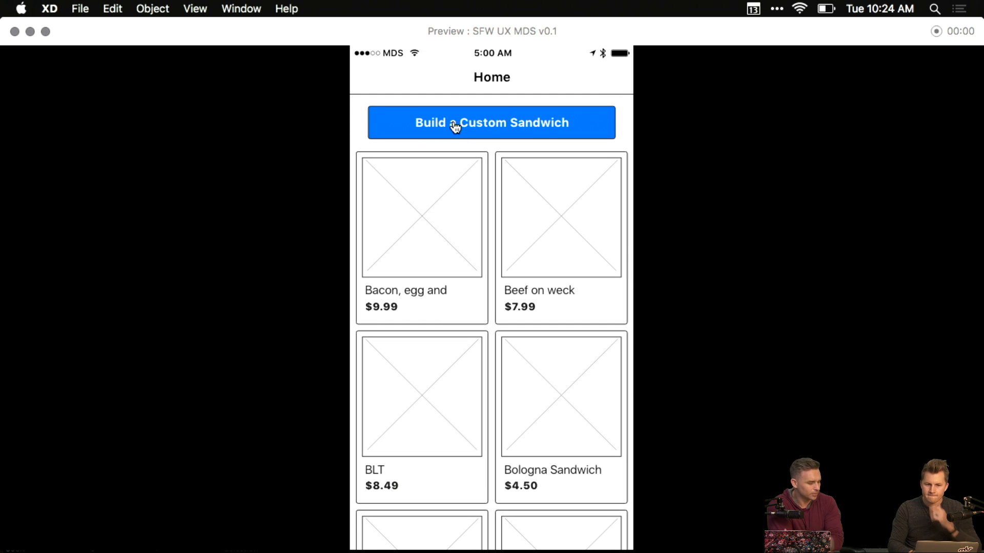
# - Test scrolling the home screen and moving between Home and Bread in the preview, then close the preview window
pyautogui.scroll(-10, 478, 131)
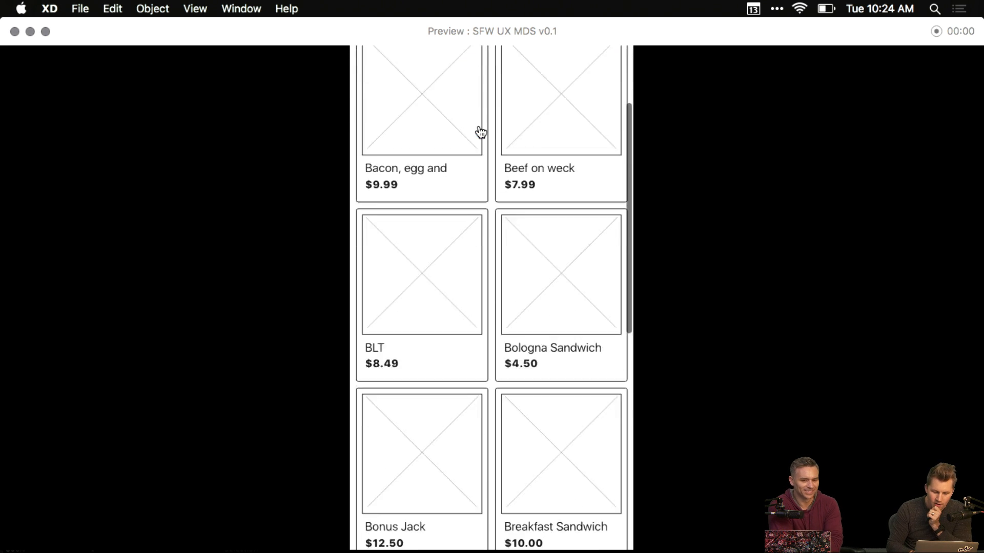
pyautogui.scroll(10, 480, 133)
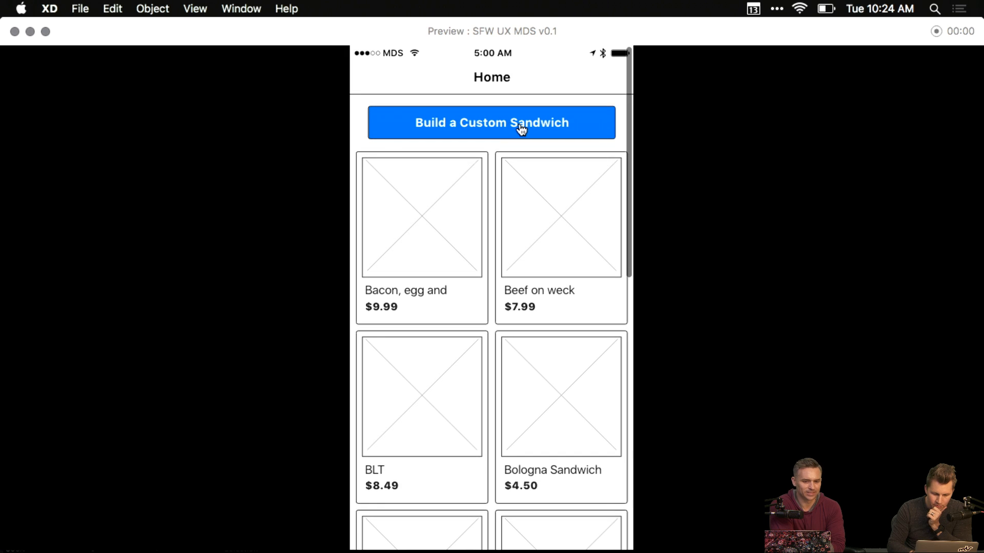
pyautogui.click(519, 125)
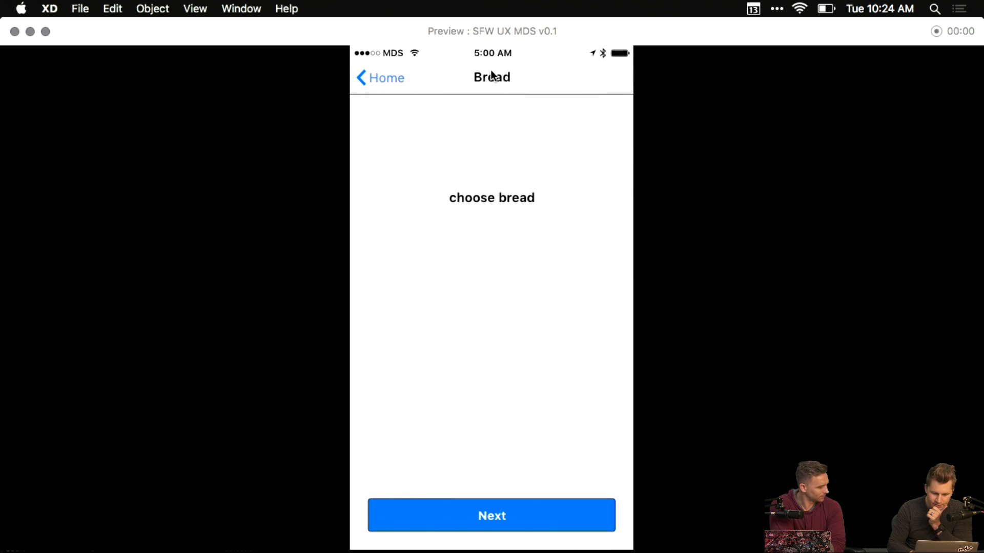
pyautogui.click(393, 79)
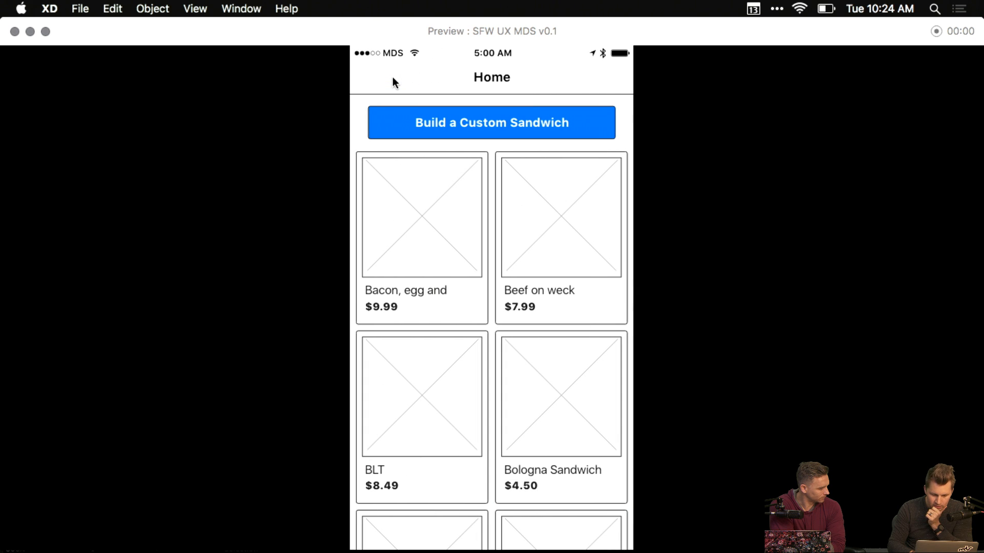
pyautogui.scroll(-10, 461, 138)
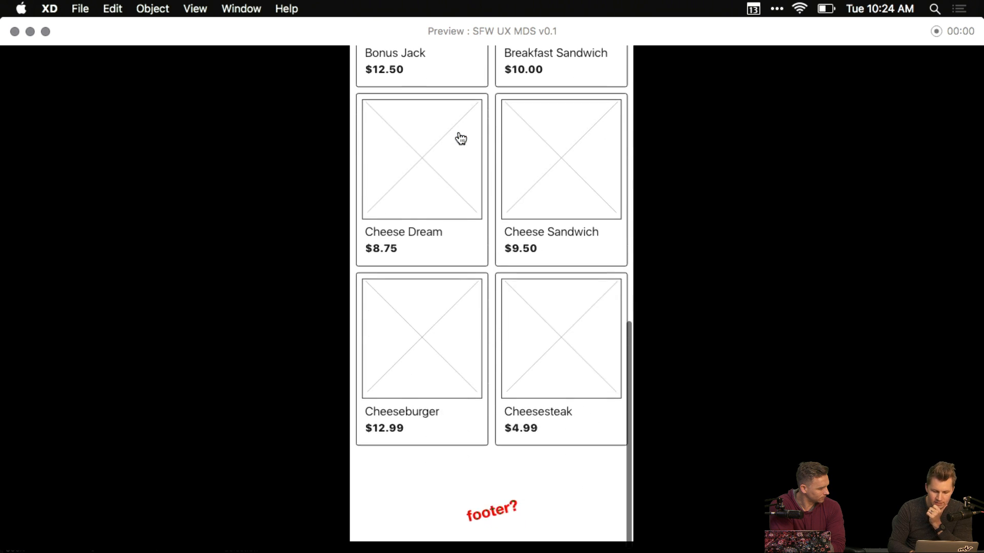
pyautogui.scroll(10, 458, 137)
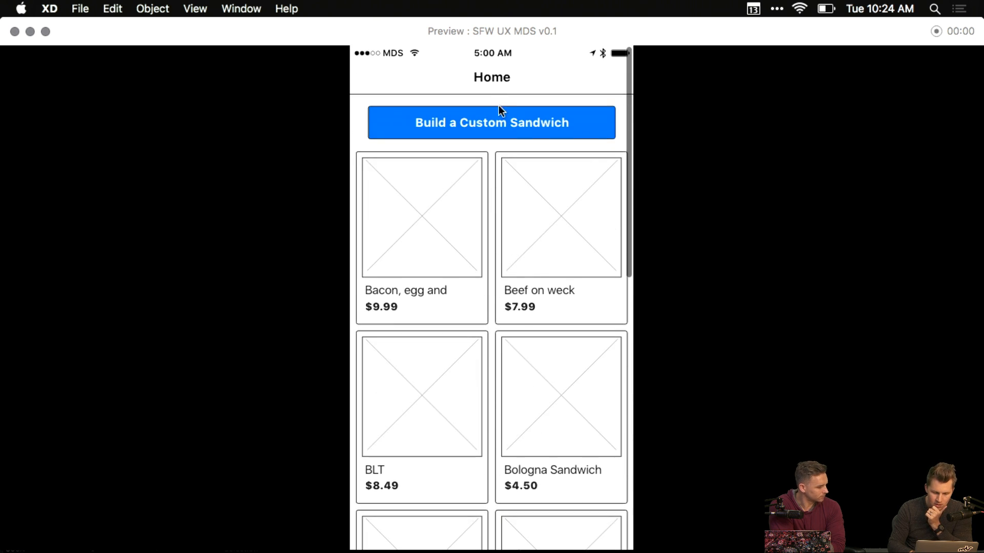
pyautogui.click(499, 109)
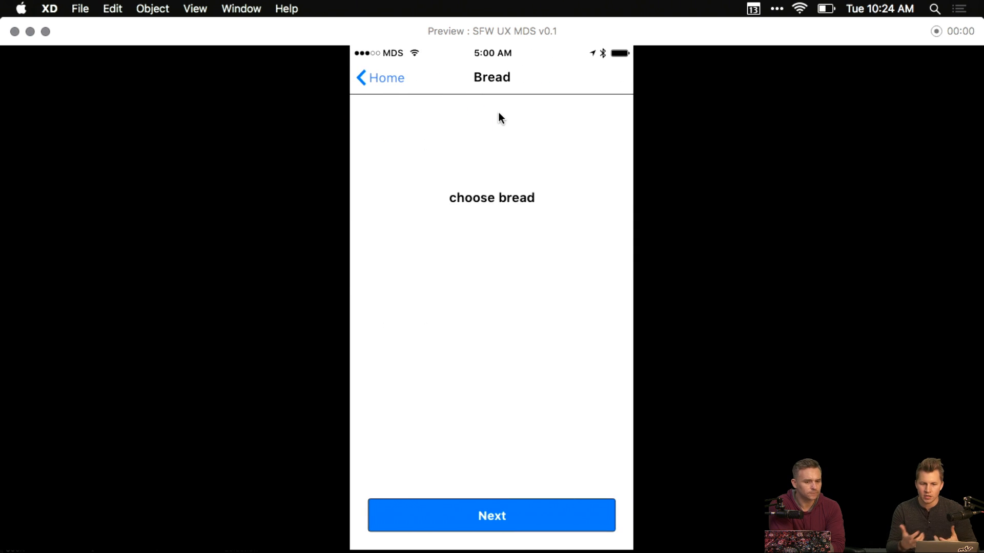
pyautogui.click(392, 79)
pyautogui.click(16, 32)
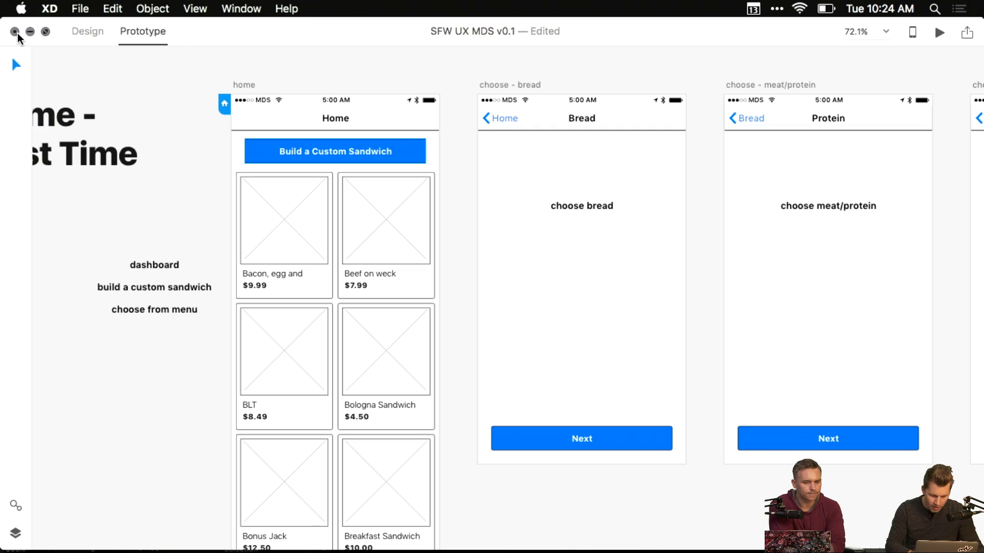
# - Link the Next button on choose - bread to the choose - meat/protein artboard with a Slide Left transition
pyautogui.click(619, 450)
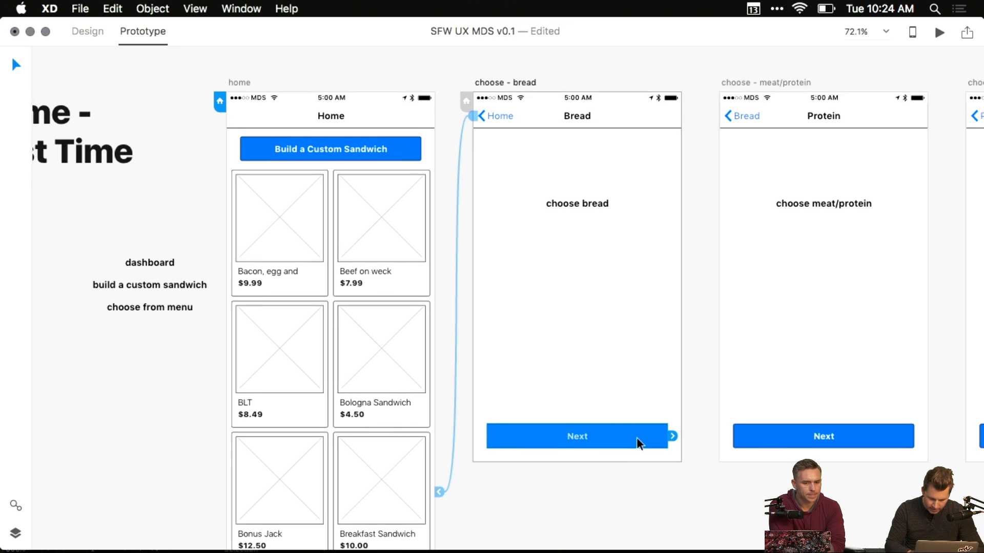
pyautogui.hscroll(5, 636, 437)
pyautogui.moveTo(564, 419); pyautogui.dragTo(684, 333)
pyautogui.hscroll(5, 684, 333)
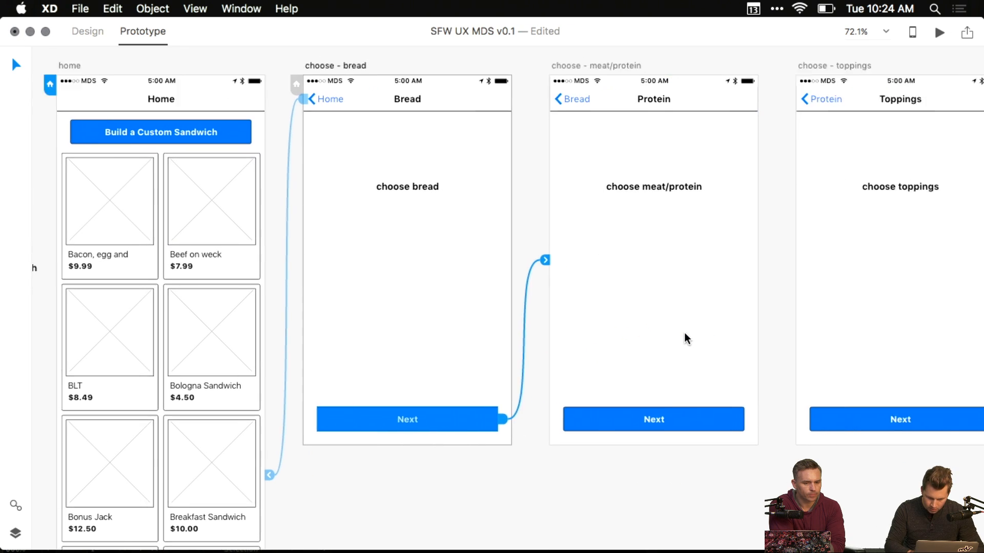
pyautogui.click(505, 146)
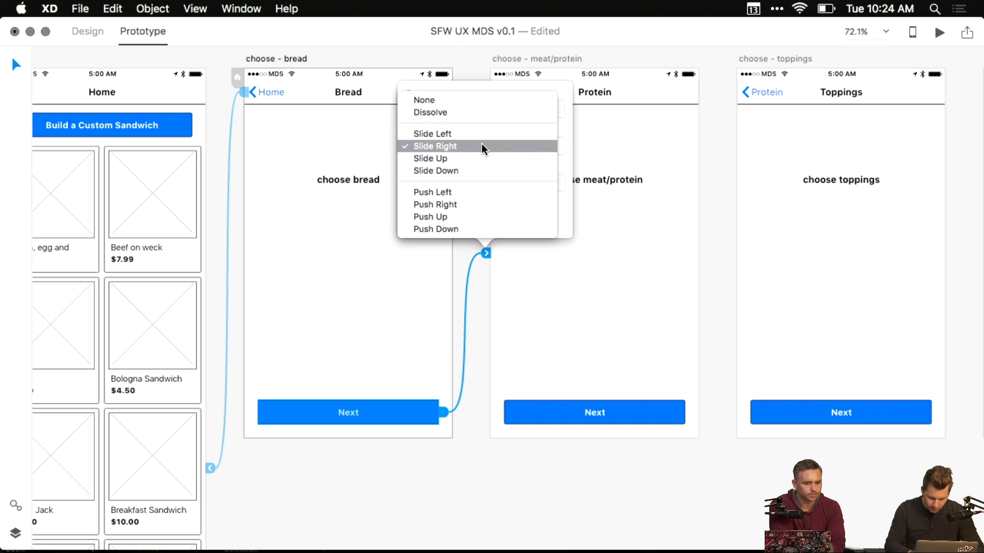
pyautogui.click(447, 135)
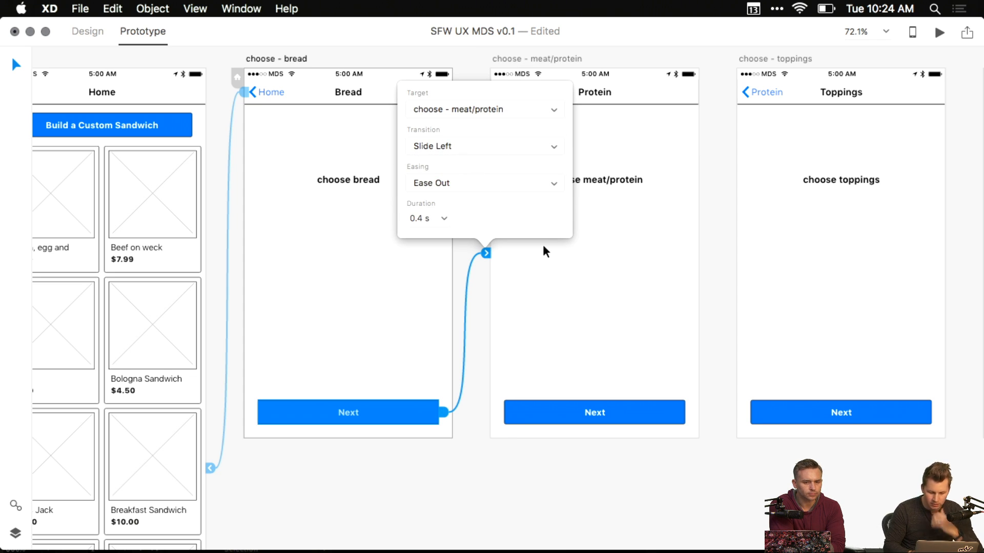
# - Link Next on choose - meat/protein to choose - toppings, and Next on choose - toppings to choose - cheese
pyautogui.click(621, 405)
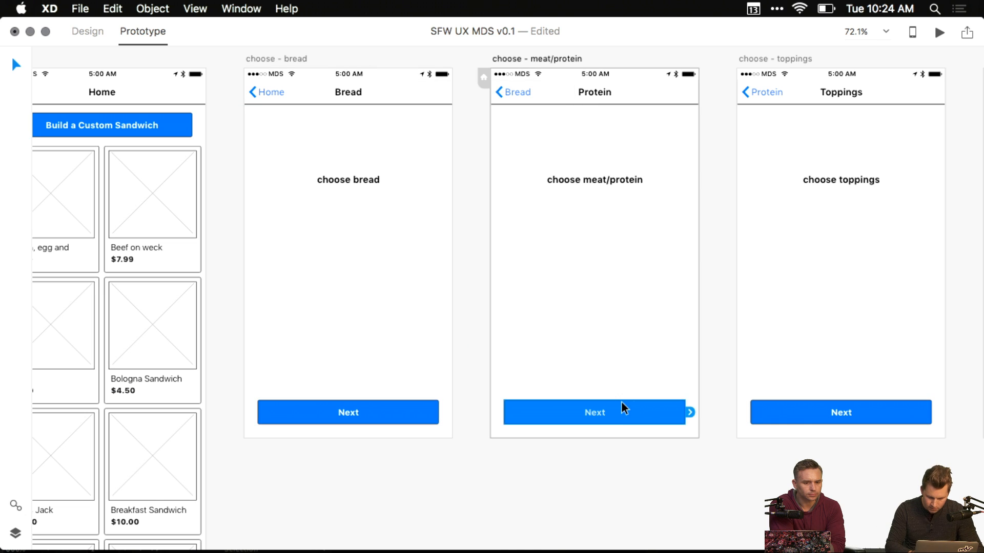
pyautogui.moveTo(692, 412); pyautogui.dragTo(804, 315)
pyautogui.hscroll(5, 796, 319)
pyautogui.hscroll(4, 795, 319)
pyautogui.click(698, 380)
pyautogui.hscroll(5, 804, 315)
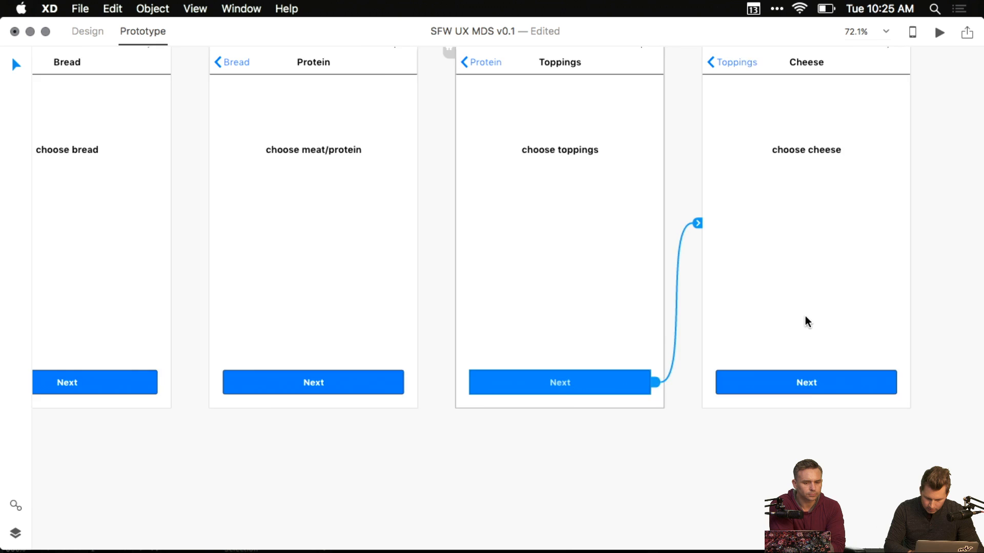
pyautogui.click(735, 383)
# - Link the Toppings back label on choose - cheese to the home artboard with a Slide Right transition
pyautogui.scroll(-5, 657, 315)
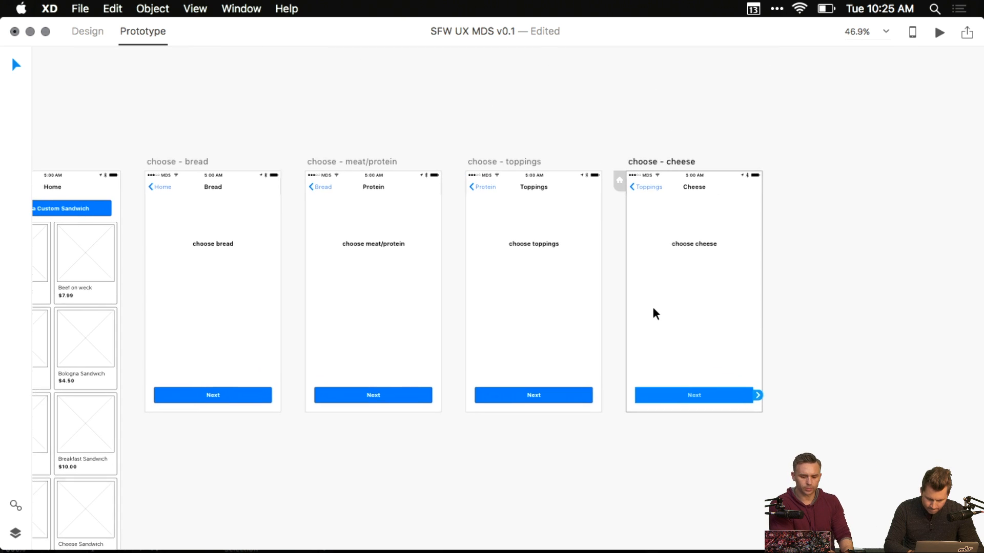
pyautogui.click(651, 192)
pyautogui.hscroll(-3, 650, 191)
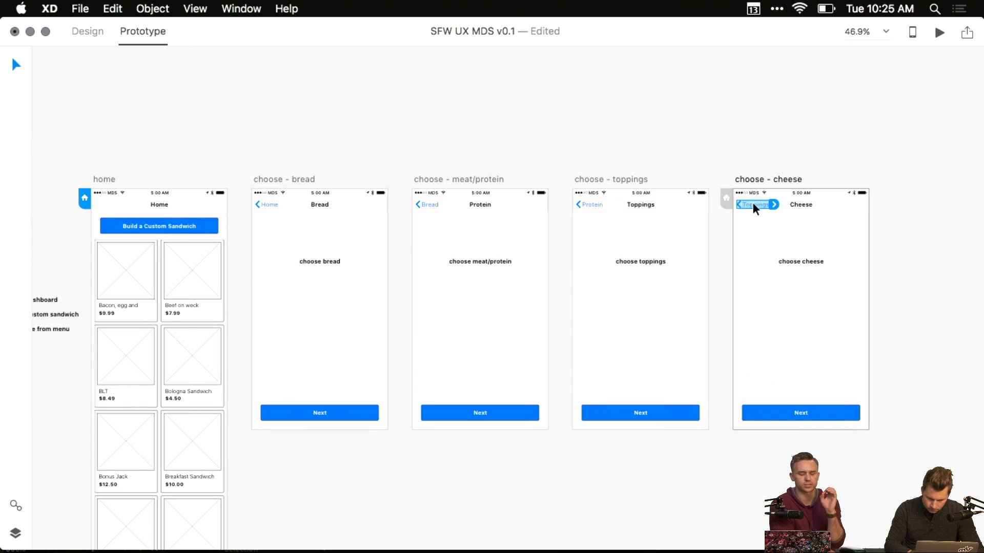
pyautogui.moveTo(773, 204); pyautogui.dragTo(170, 241)
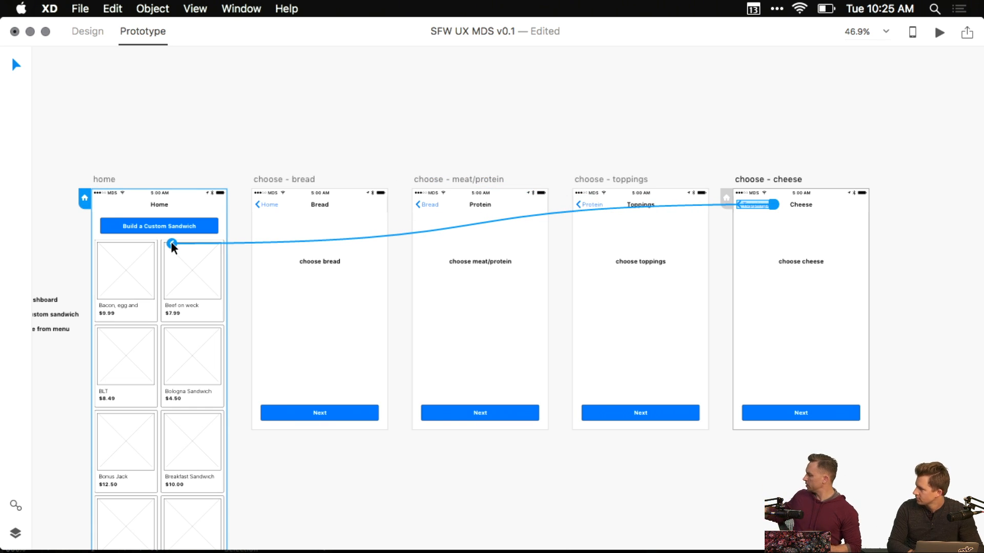
pyautogui.moveTo(170, 242); pyautogui.dragTo(170, 241)
pyautogui.click(222, 342)
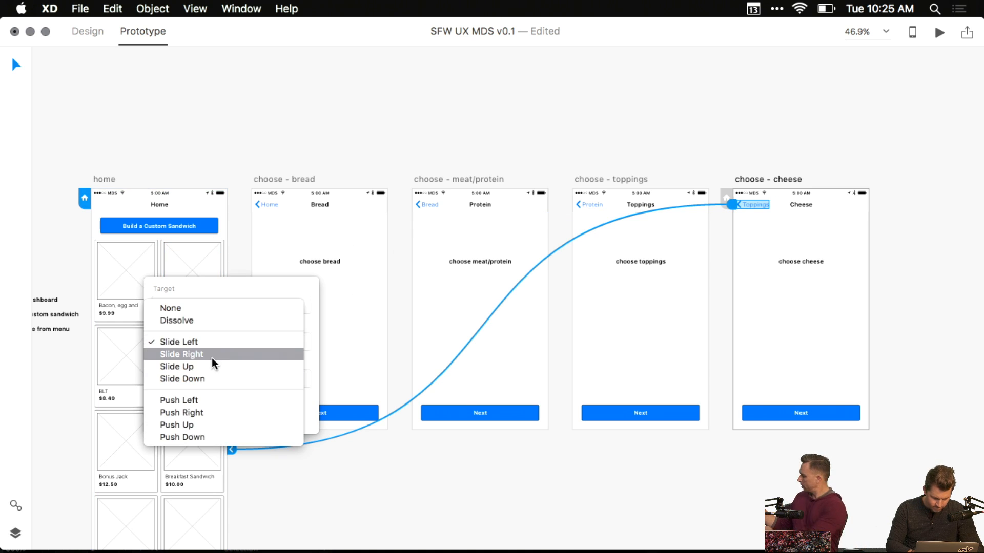
pyautogui.click(211, 356)
# - Link the Protein, Bread and Home back labels on the toppings, meat/protein and bread artboards to the home artboard
pyautogui.click(594, 205)
pyautogui.moveTo(606, 204); pyautogui.dragTo(193, 272)
pyautogui.click(426, 207)
pyautogui.moveTo(446, 205); pyautogui.dragTo(177, 257)
pyautogui.click(297, 208)
pyautogui.click(271, 205)
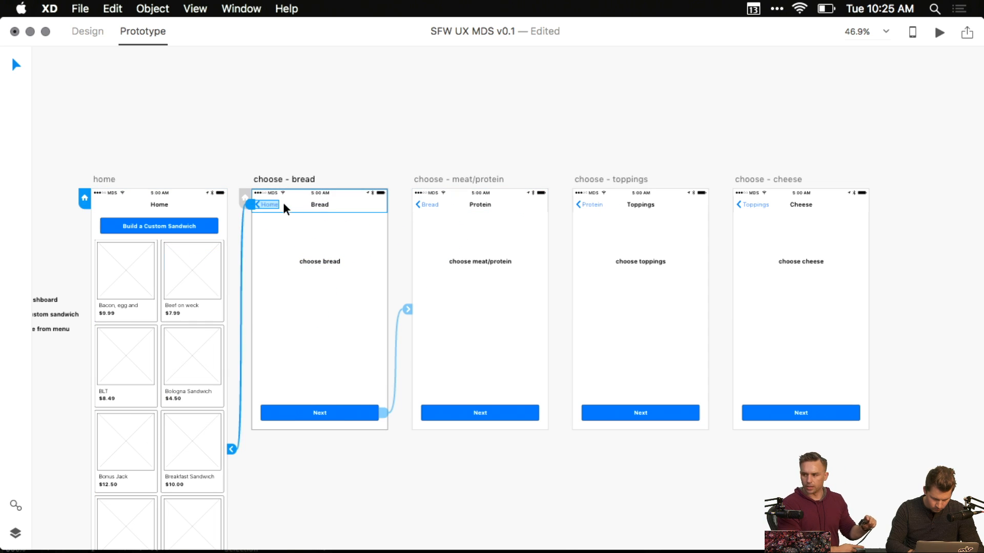
pyautogui.moveTo(251, 204); pyautogui.dragTo(152, 231)
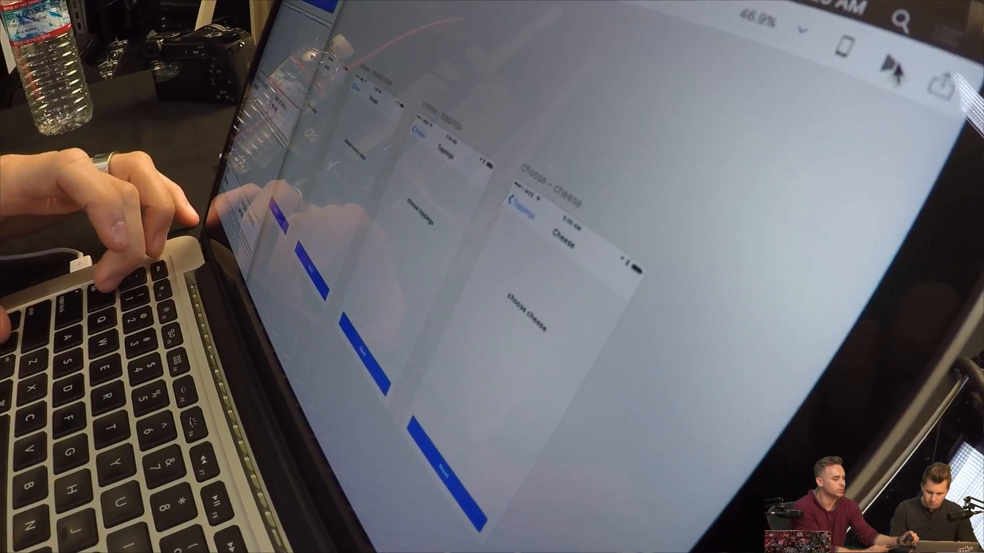
pyautogui.click(864, 46)
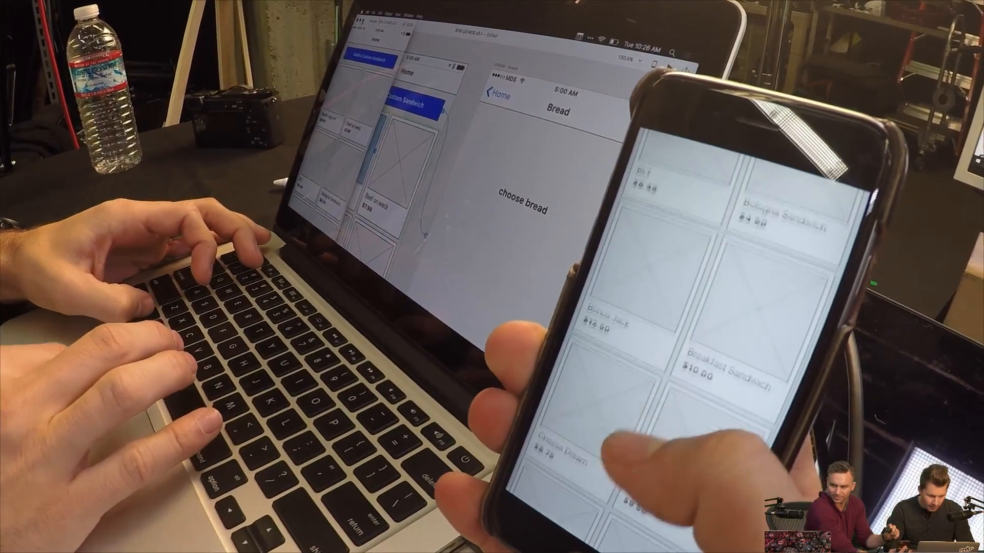
pyautogui.click(363, 22)
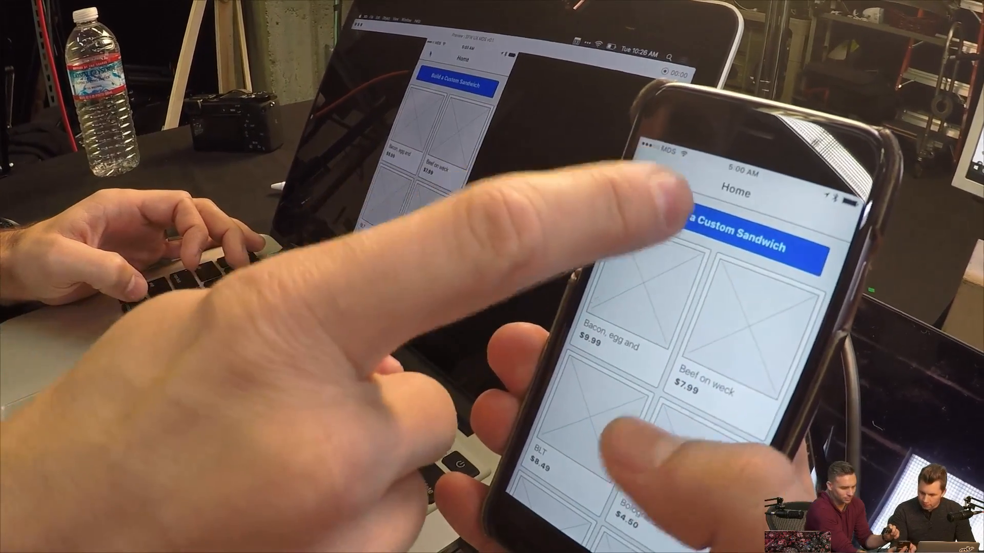
pyautogui.click(676, 219)
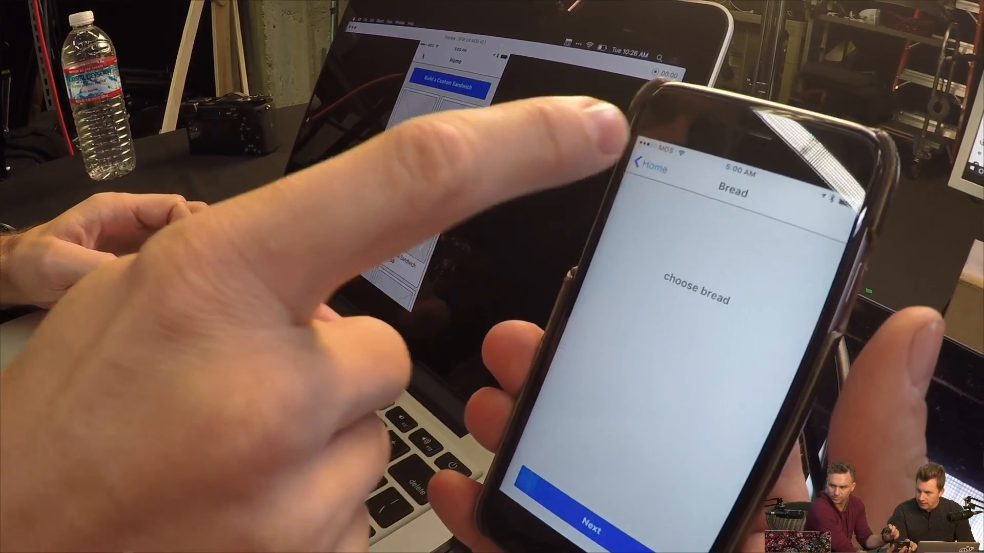
pyautogui.click(655, 171)
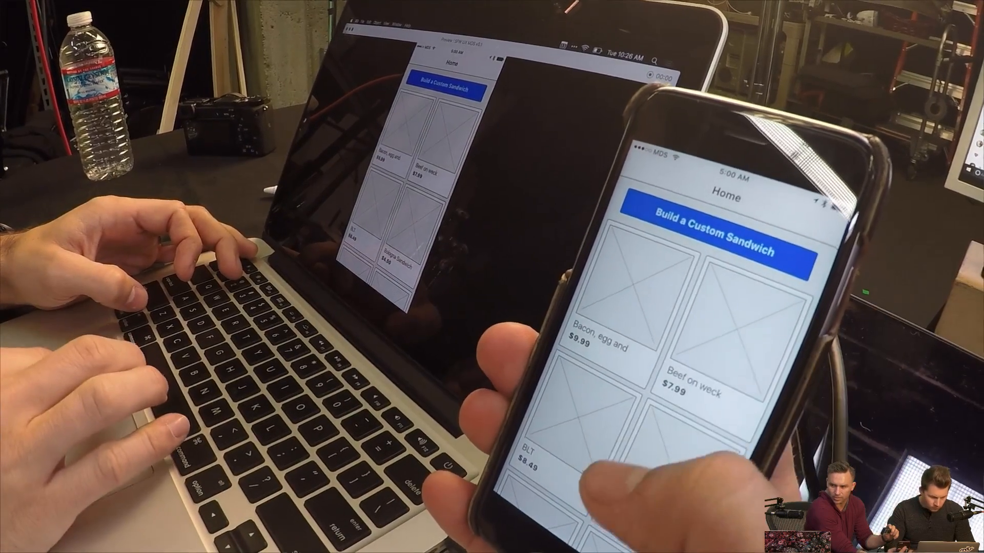
pyautogui.scroll(-3, 677, 435)
pyautogui.scroll(3, 676, 435)
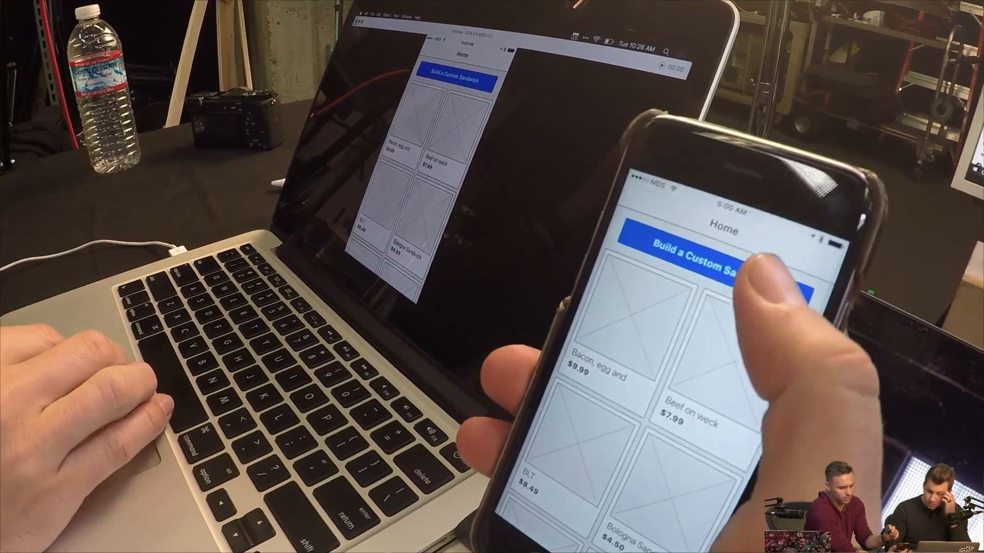
pyautogui.click(717, 272)
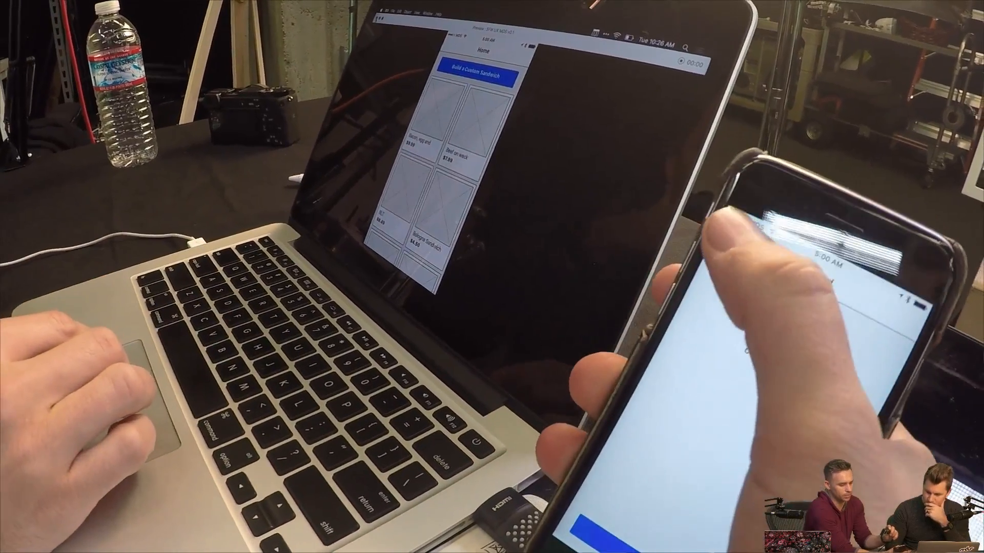
pyautogui.click(727, 239)
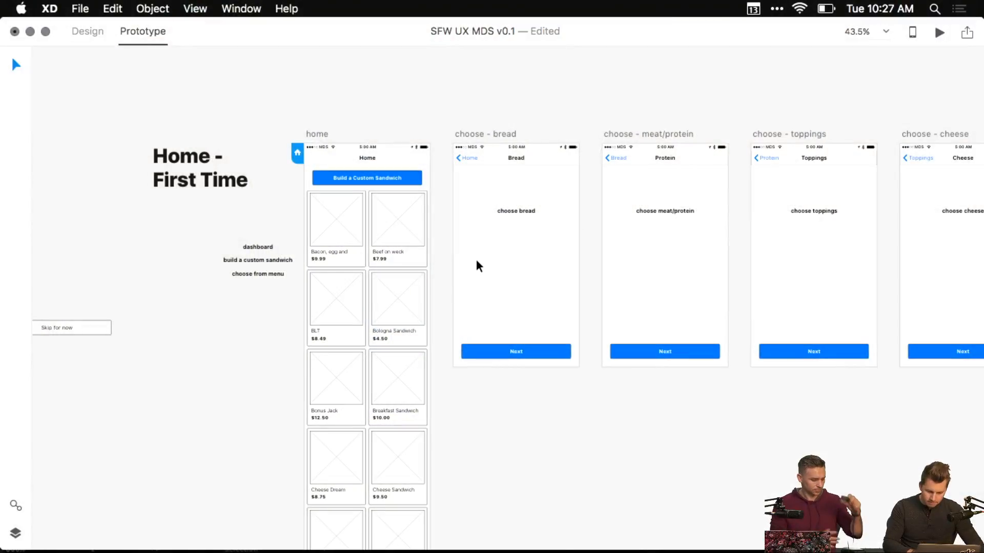
# - Examine the home and choose artboards, including the first sandwich card and the outgoing link on the home artboard
pyautogui.scroll(3, 451, 218)
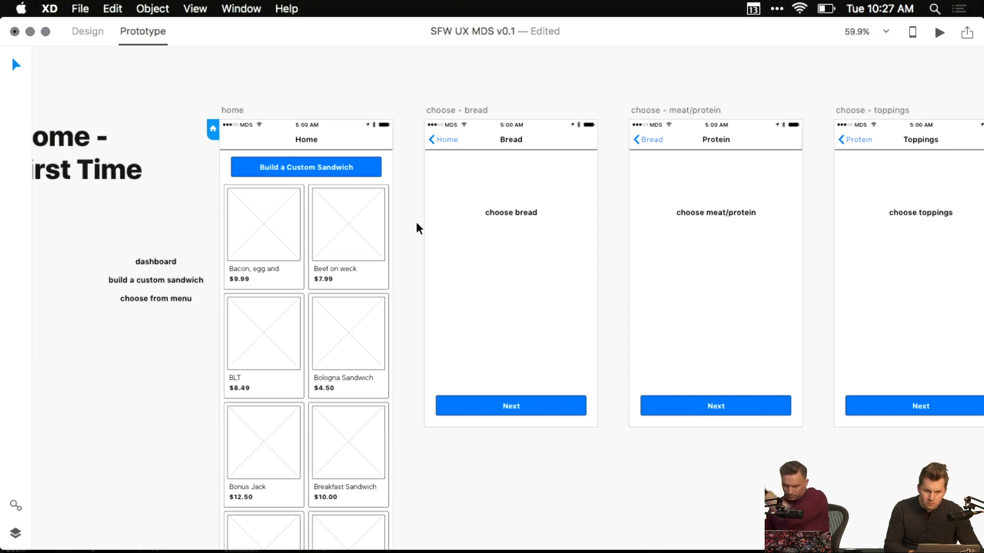
pyautogui.scroll(3, 417, 227)
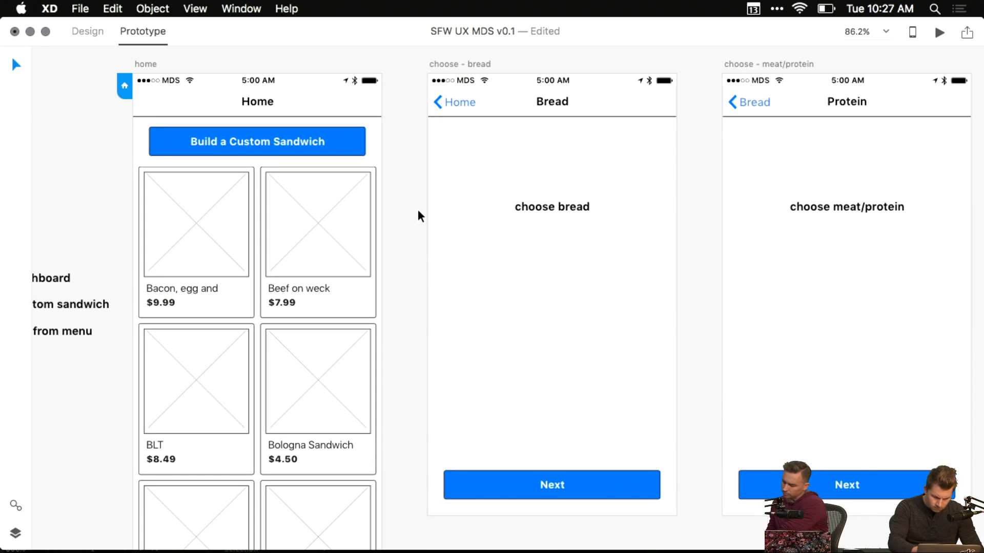
pyautogui.hscroll(2, 418, 215)
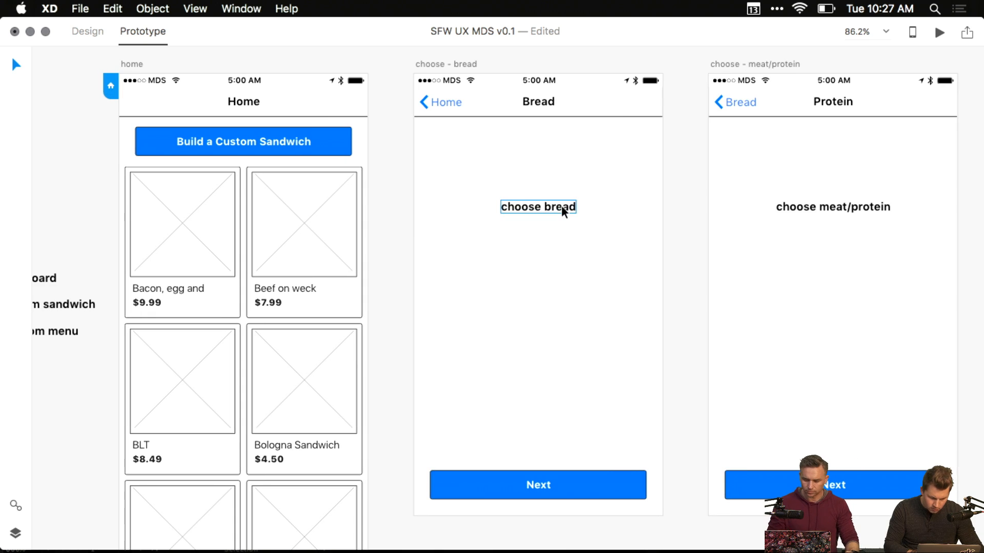
pyautogui.hscroll(3, 541, 212)
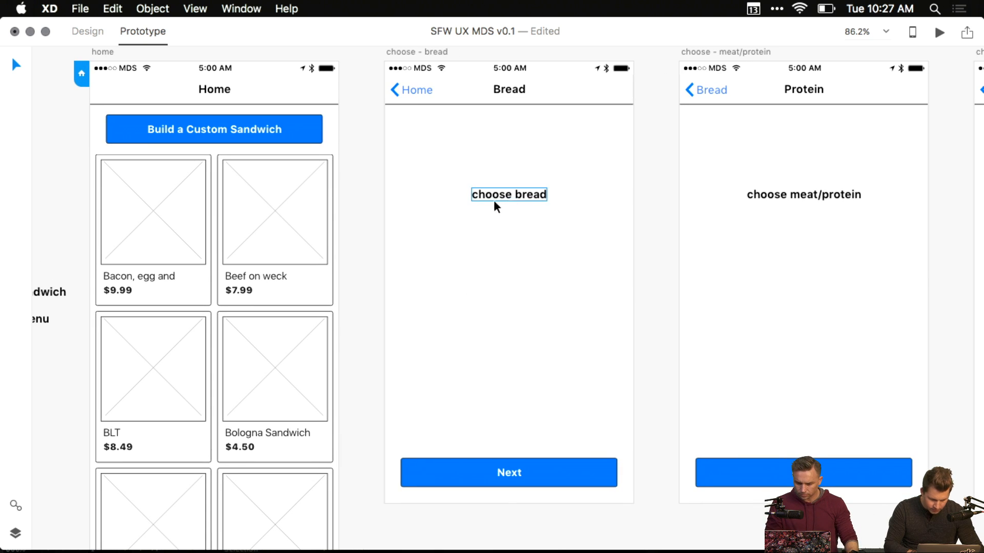
pyautogui.click(506, 249)
pyautogui.click(369, 248)
pyautogui.moveTo(364, 237); pyautogui.dragTo(404, 240)
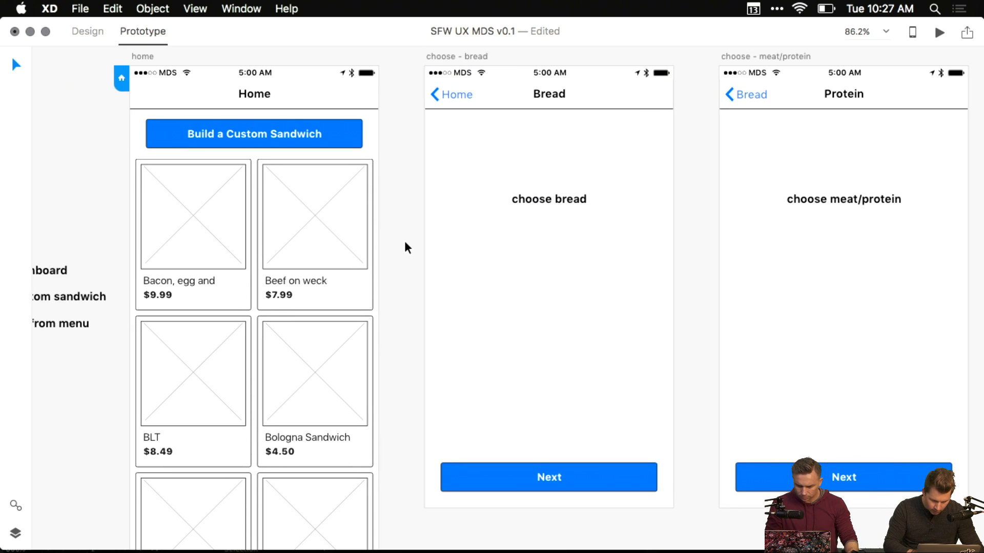
pyautogui.scroll(-5, 405, 241)
pyautogui.hscroll(4, 222, 143)
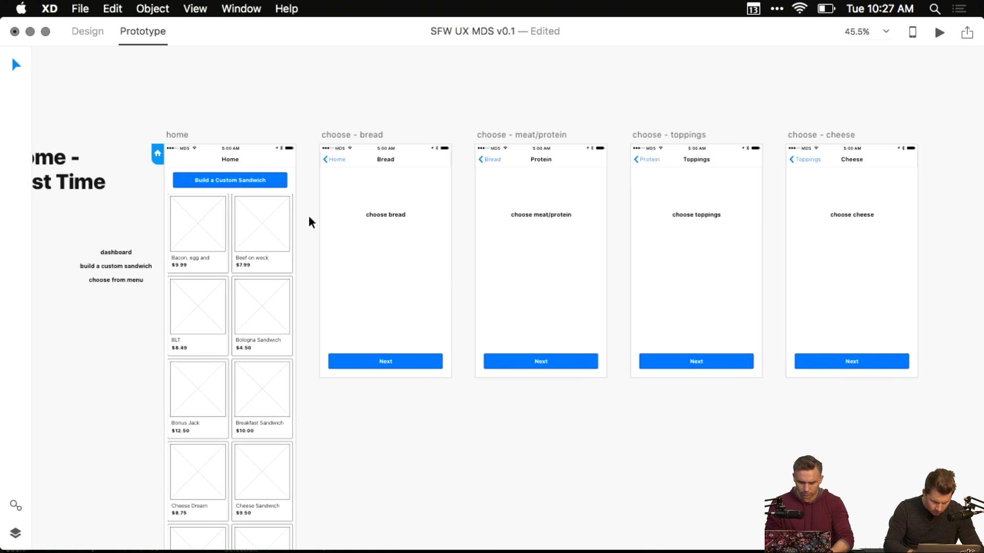
pyautogui.scroll(-4, 323, 134)
pyautogui.moveTo(264, 257); pyautogui.dragTo(340, 285)
pyautogui.scroll(7, 297, 241)
pyautogui.scroll(5, 302, 276)
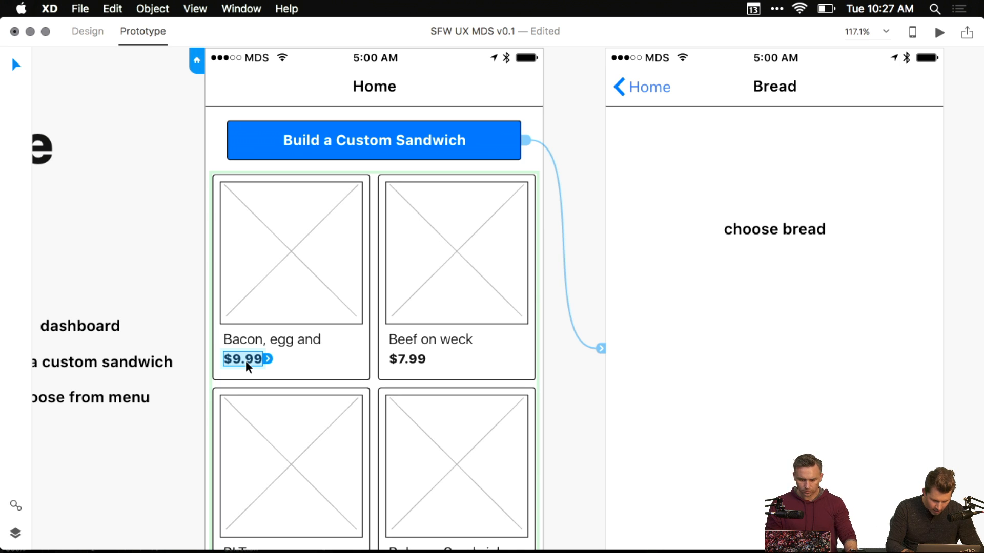
pyautogui.click(134, 197)
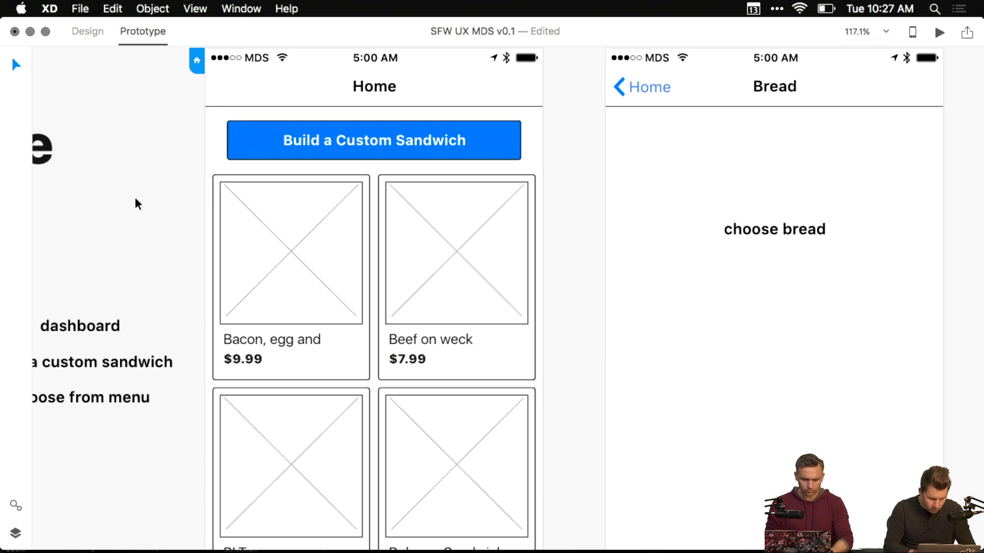
# - Switch to Design mode and examine the sandwich cards on home beside the choose - bread and choose - meat/protein artboards
pyautogui.press('super+1')
pyautogui.moveTo(215, 162); pyautogui.dragTo(160, 284)
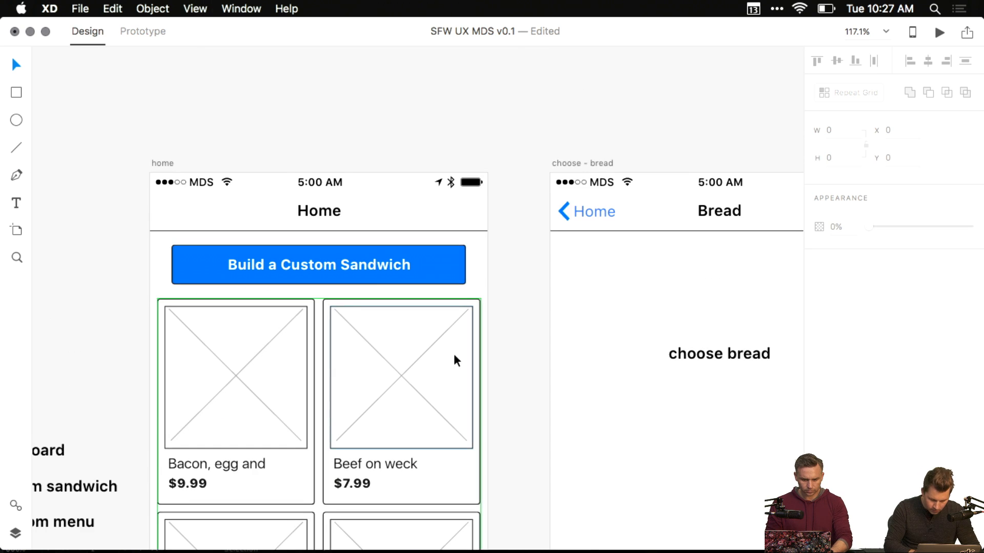
pyautogui.hscroll(3, 454, 353)
pyautogui.scroll(-2, 453, 353)
pyautogui.scroll(-3, 453, 353)
pyautogui.scroll(-2, 439, 366)
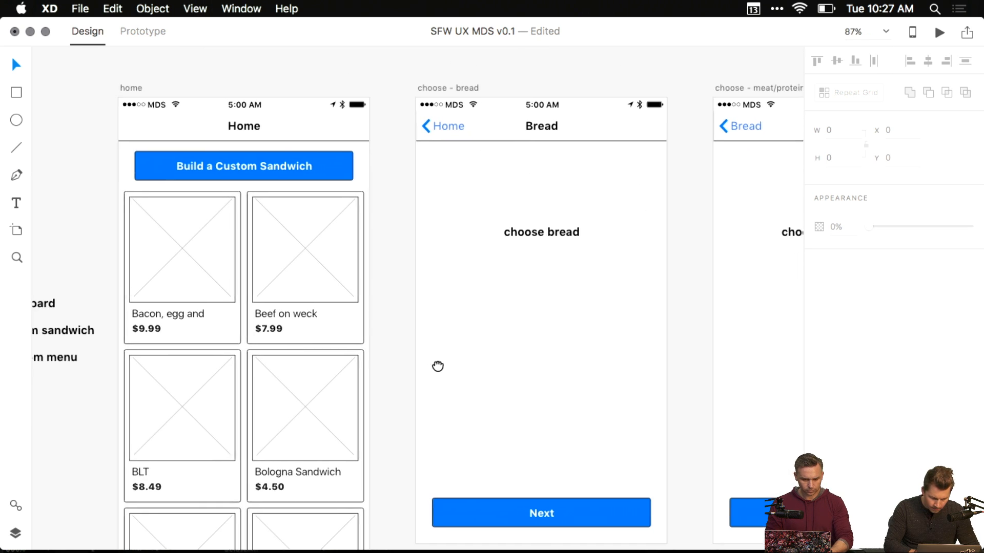
pyautogui.hscroll(1, 419, 374)
pyautogui.moveTo(393, 551)
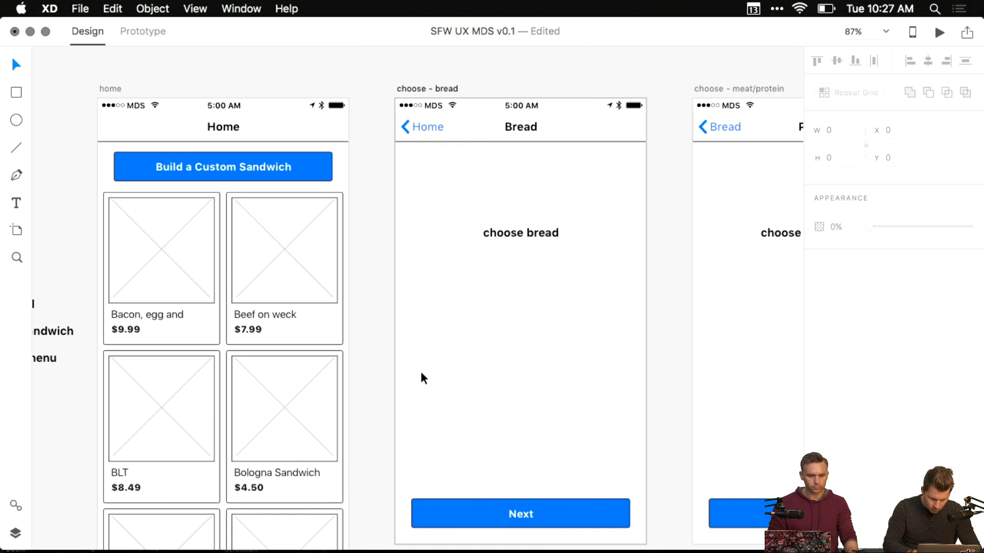
pyautogui.hscroll(2, 422, 377)
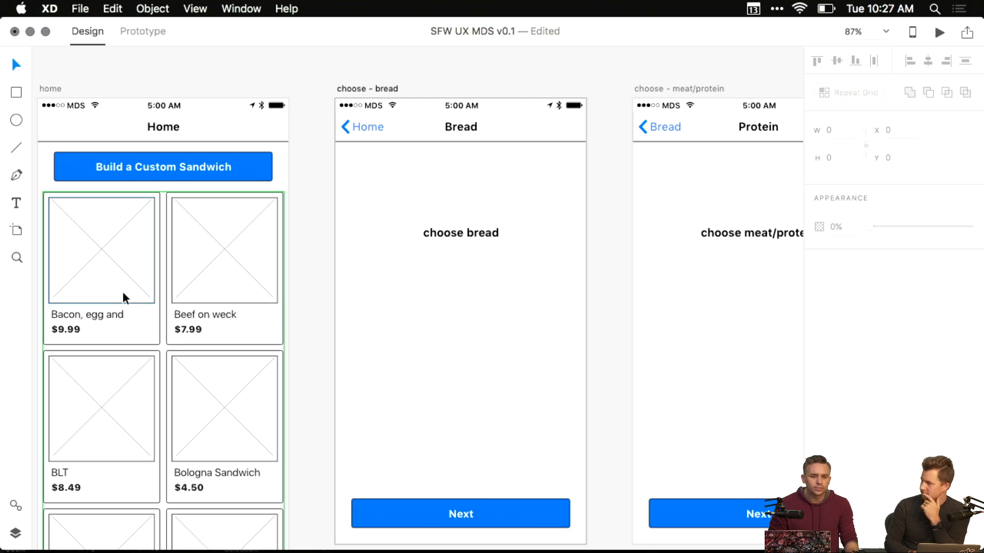
pyautogui.hscroll(-5, 342, 154)
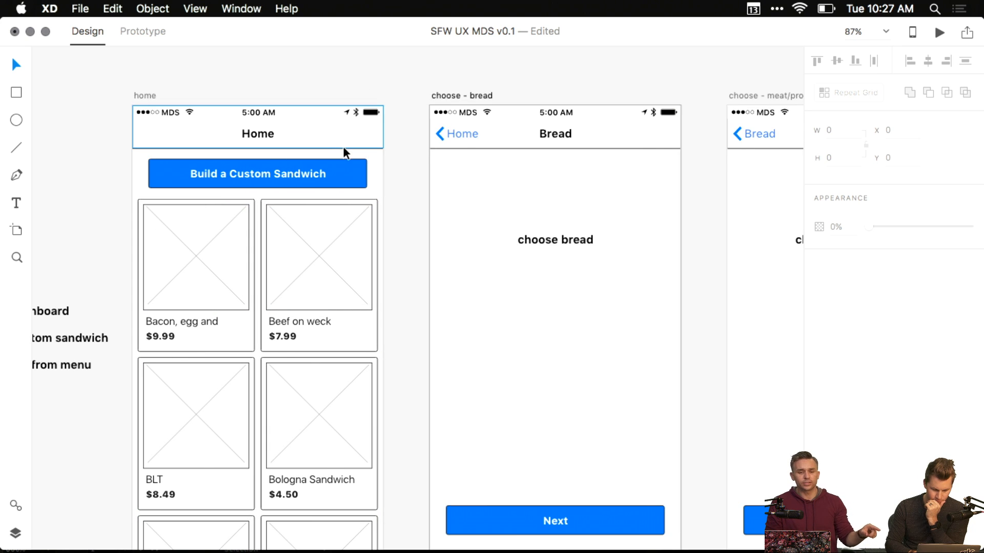
# - In Prototype mode, set the target of the Home back label on choose - bread to Previous Artboard
pyautogui.click(460, 136)
pyautogui.hotkey('ctrl', 'Tab')
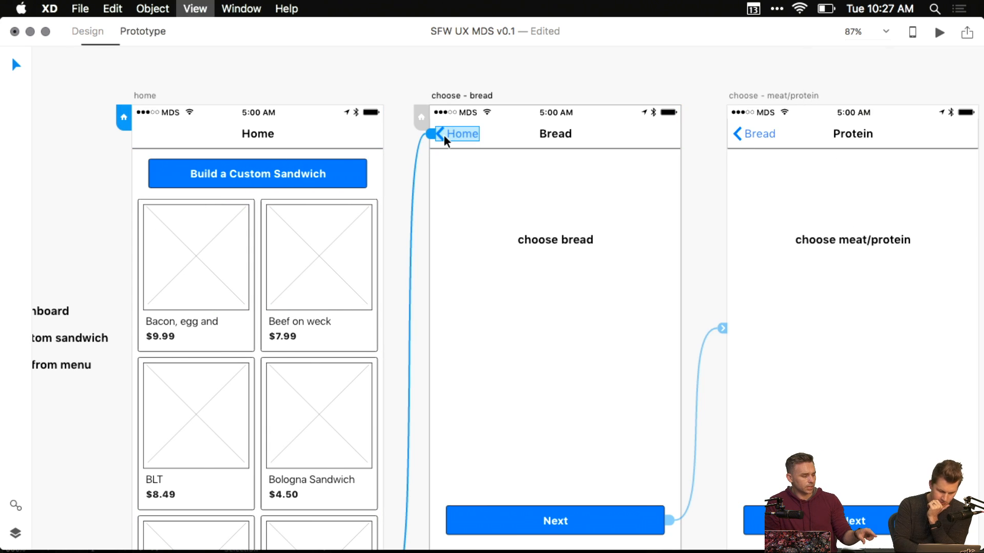
pyautogui.click(433, 134)
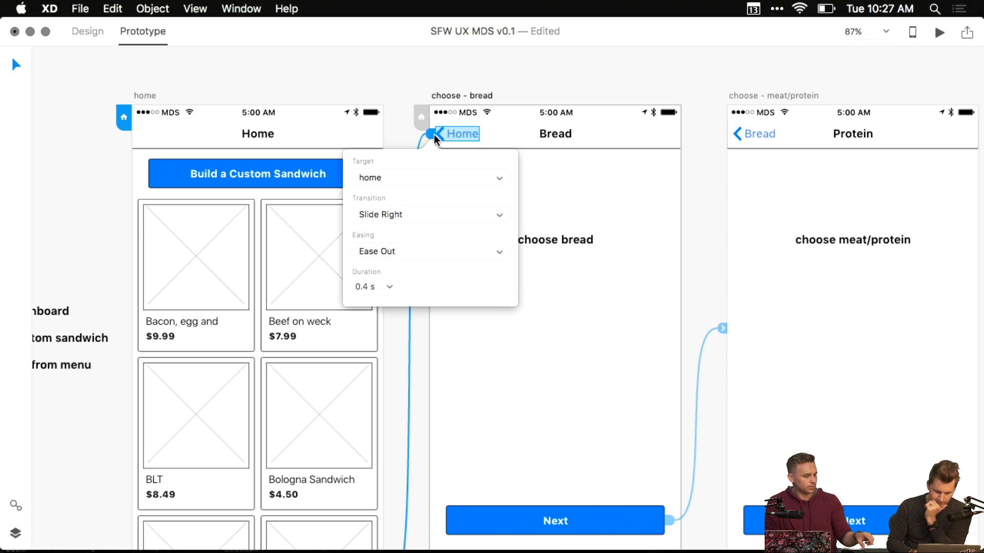
pyautogui.click(424, 173)
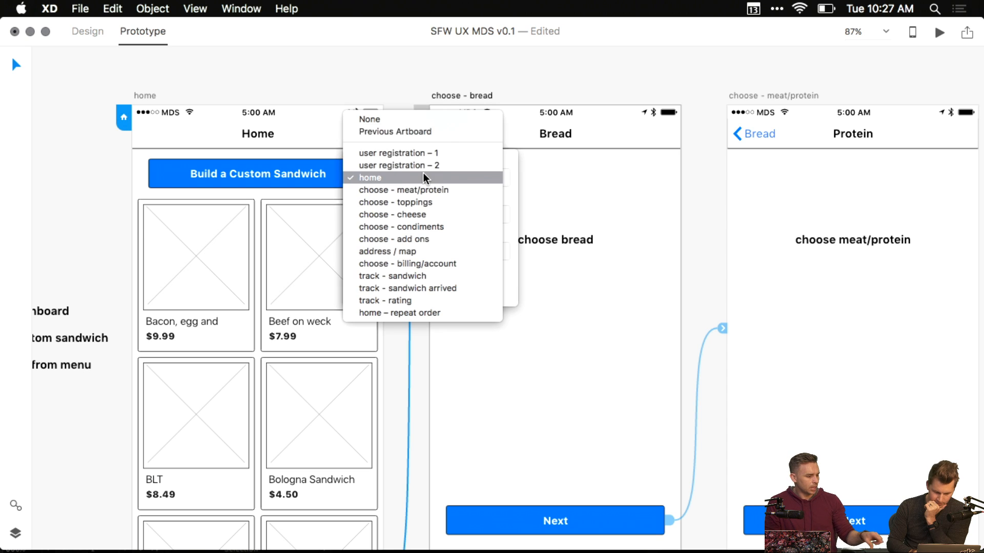
pyautogui.click(420, 133)
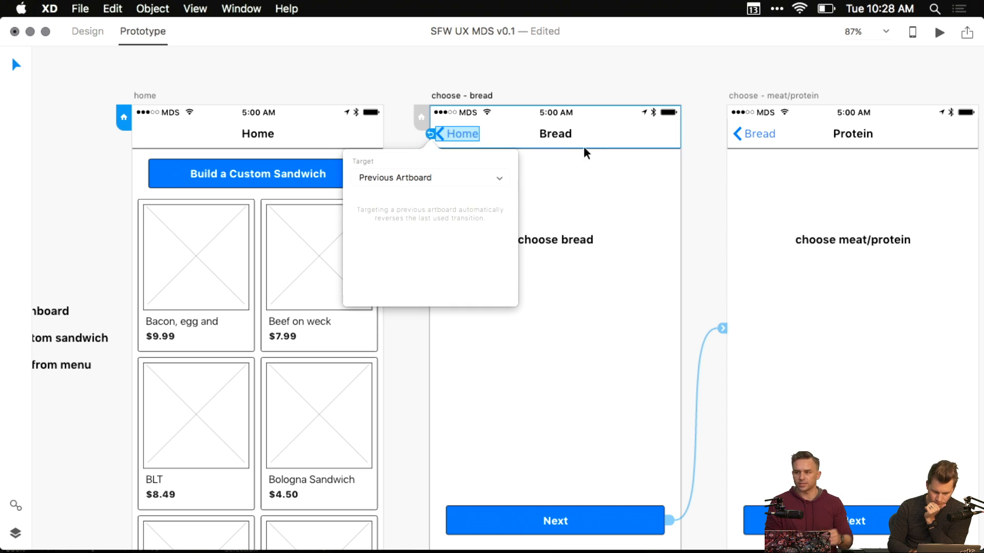
# - Set the target of the Bread back label on choose - meat/protein to Previous Artboard
pyautogui.click(742, 133)
pyautogui.click(724, 132)
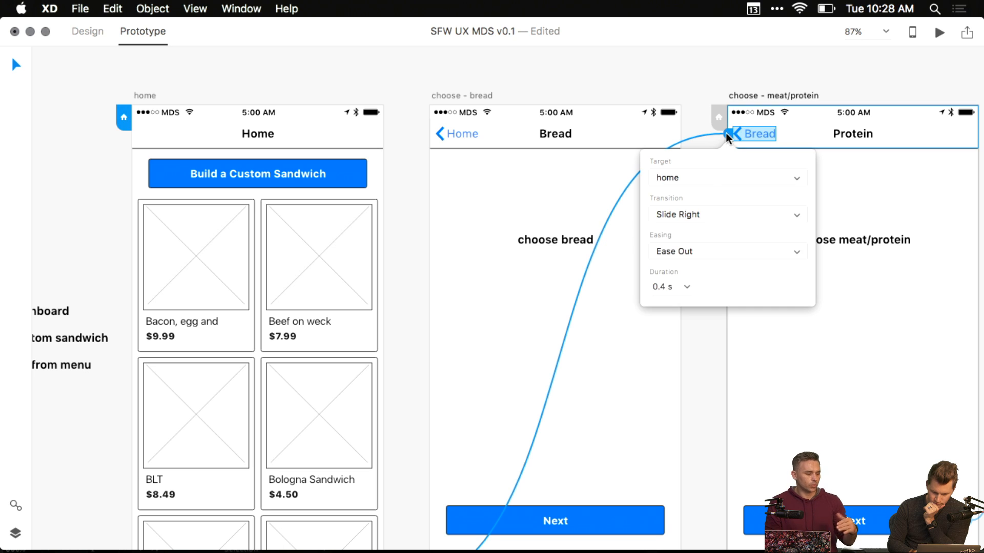
pyautogui.click(700, 177)
pyautogui.click(690, 132)
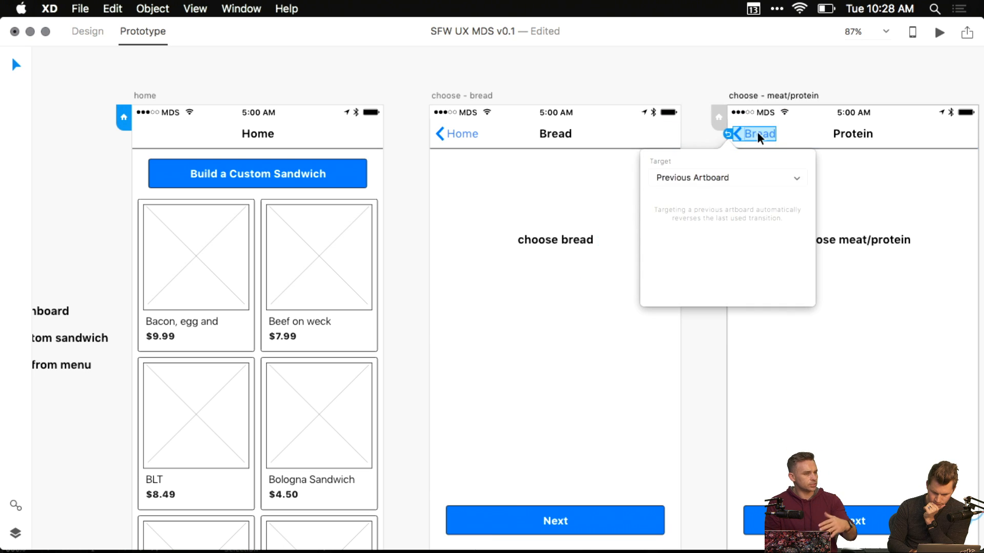
# - Set the target of the Protein back label on choose - toppings to Previous Artboard
pyautogui.hscroll(5, 789, 136)
pyautogui.hscroll(8, 788, 137)
pyautogui.click(736, 136)
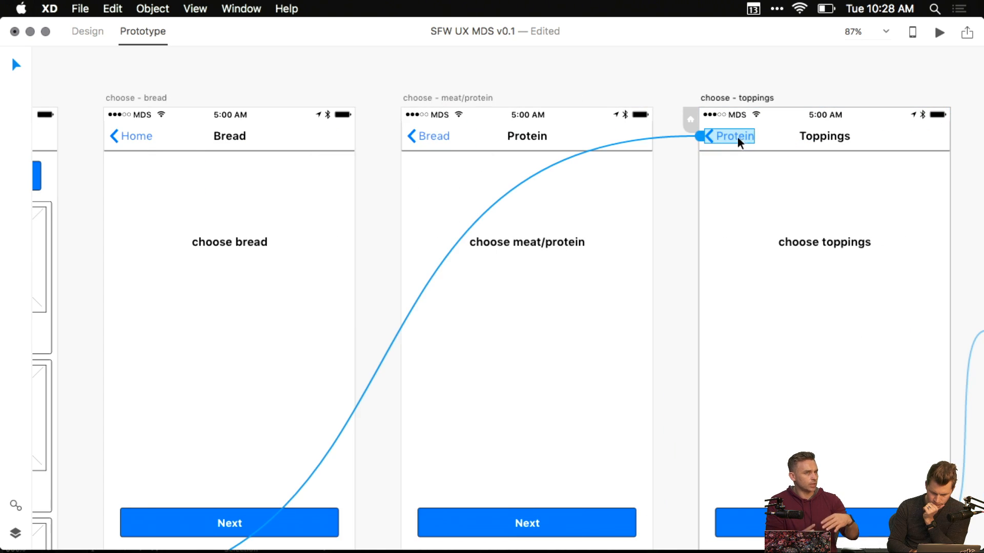
pyautogui.click(699, 135)
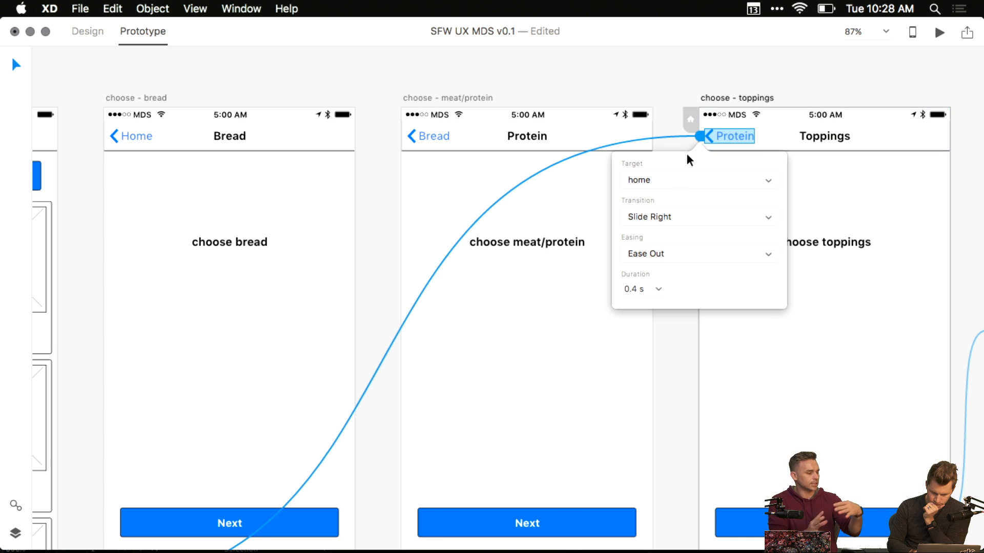
pyautogui.click(673, 179)
pyautogui.click(662, 132)
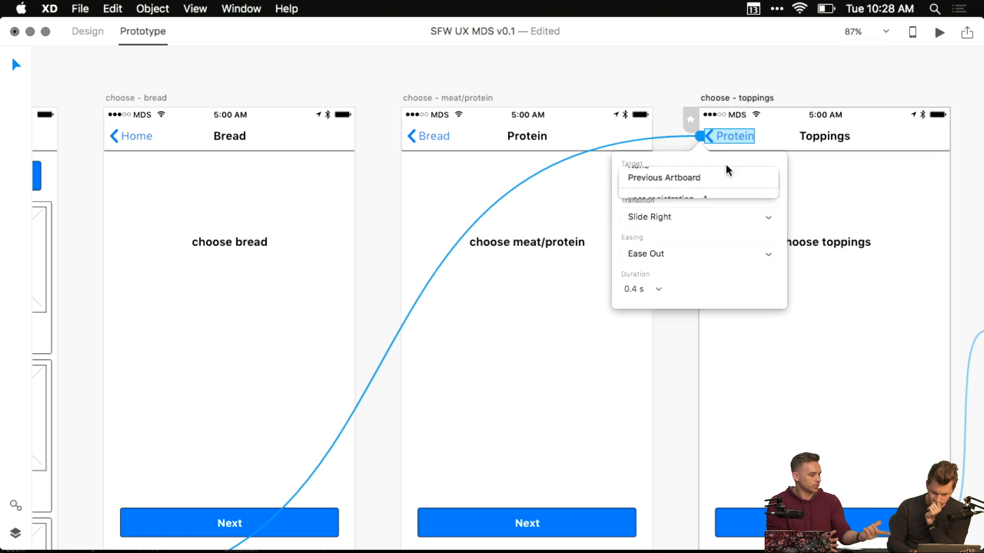
# - Set the target of the Toppings back label on choose - cheese to Previous Artboard
pyautogui.hscroll(10, 789, 200)
pyautogui.click(696, 139)
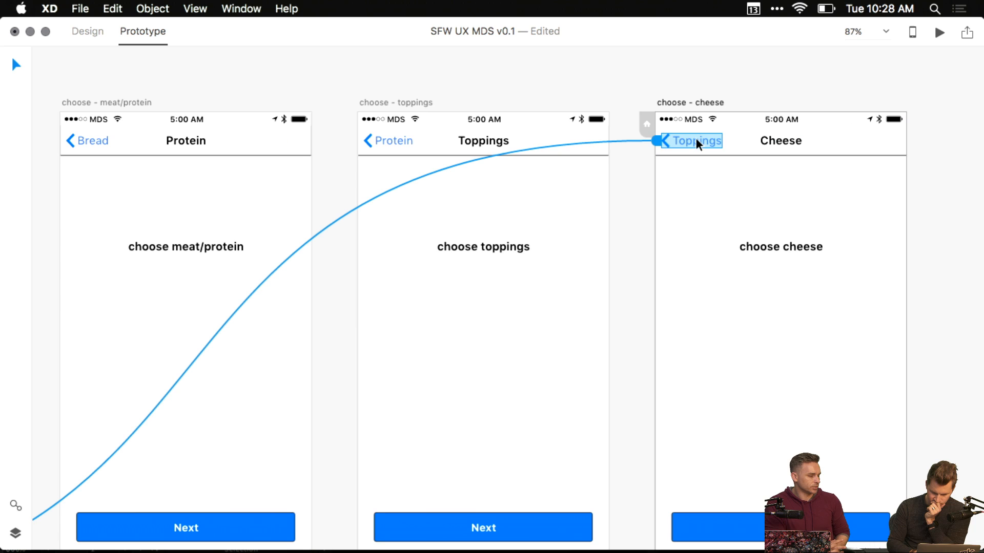
pyautogui.click(657, 141)
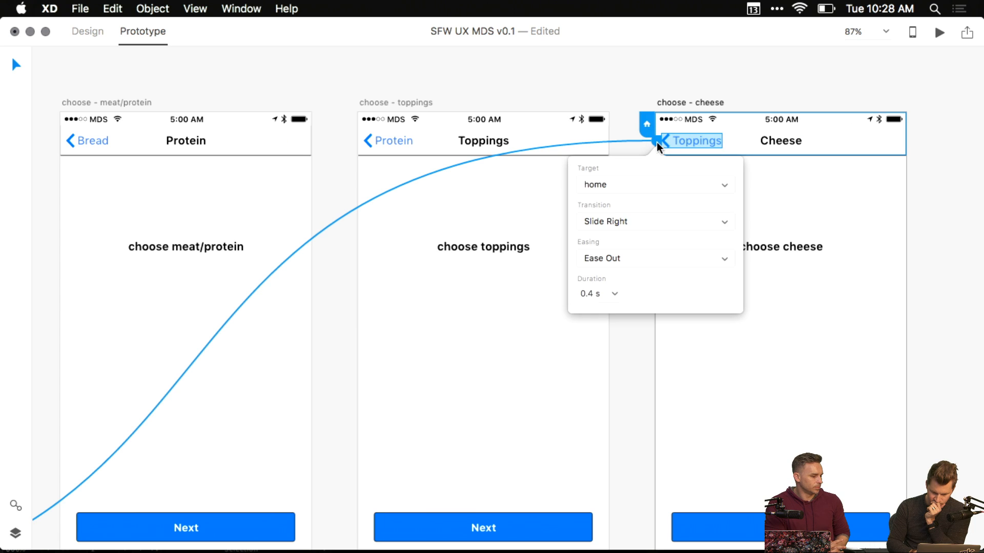
pyautogui.click(634, 185)
pyautogui.click(628, 139)
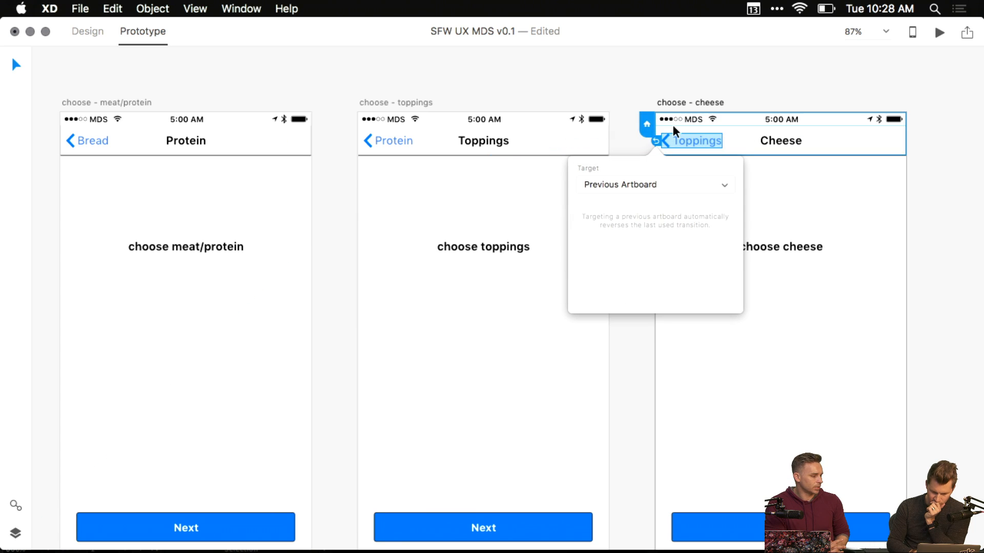
# - Preview the prototype from home, testing Build a Custom Sandwich, the Home back link and Next on Bread, and close the preview
pyautogui.hscroll(-15, 571, 114)
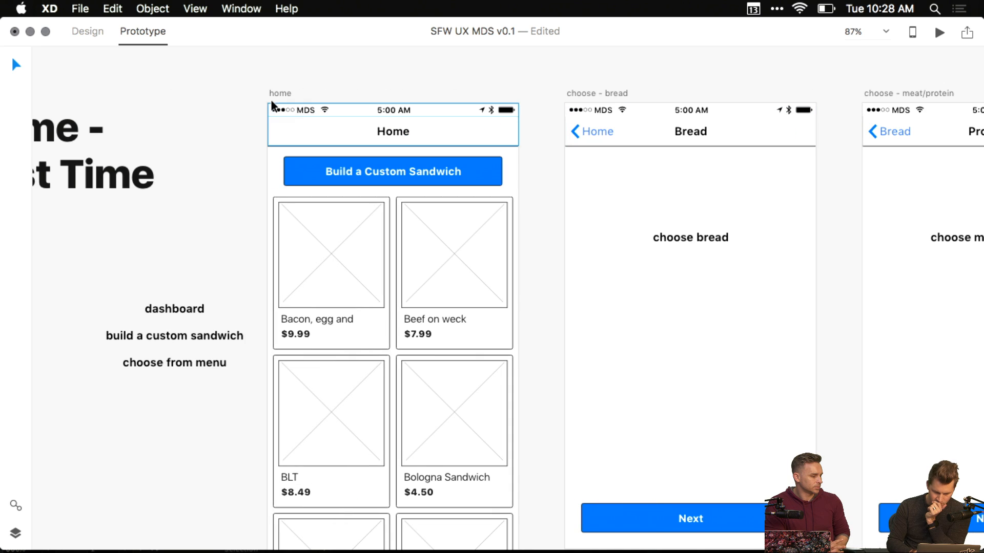
pyautogui.click(271, 103)
pyautogui.scroll(-3, 329, 75)
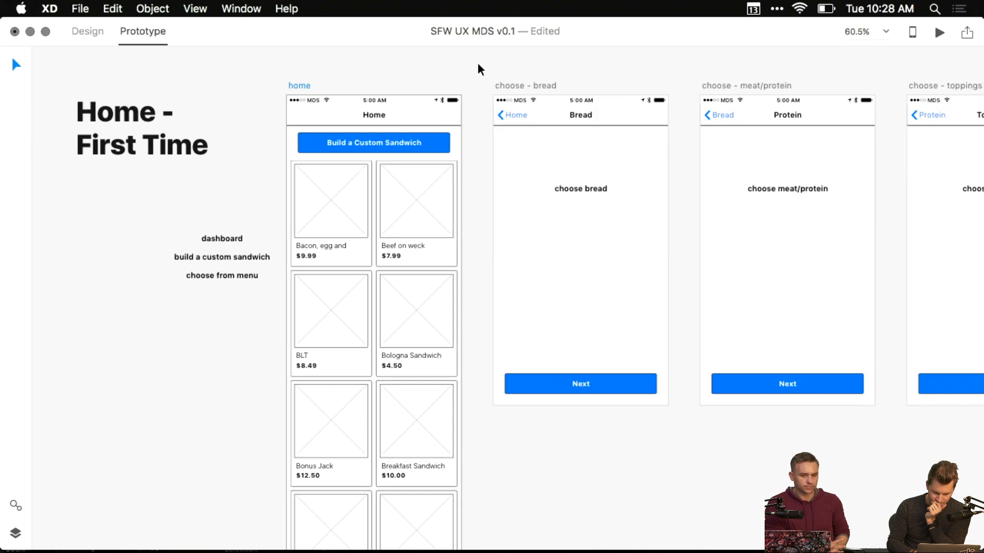
pyautogui.press('super+Return')
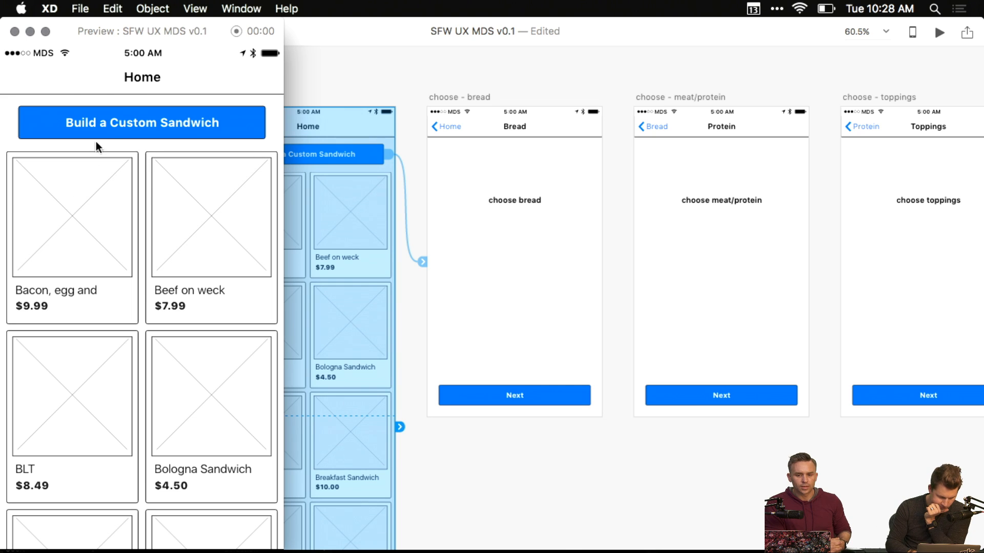
pyautogui.click(108, 125)
pyautogui.click(37, 84)
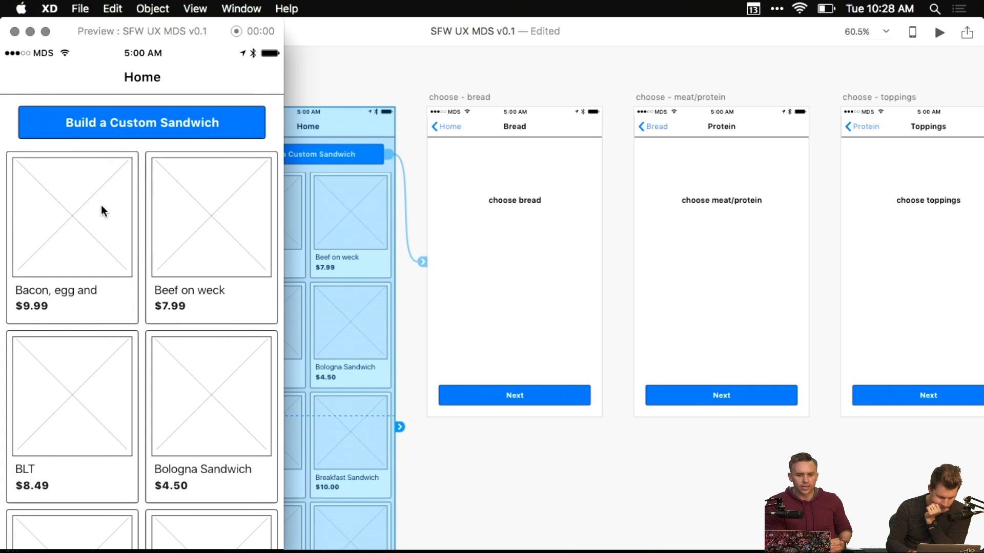
pyautogui.click(107, 132)
pyautogui.click(155, 502)
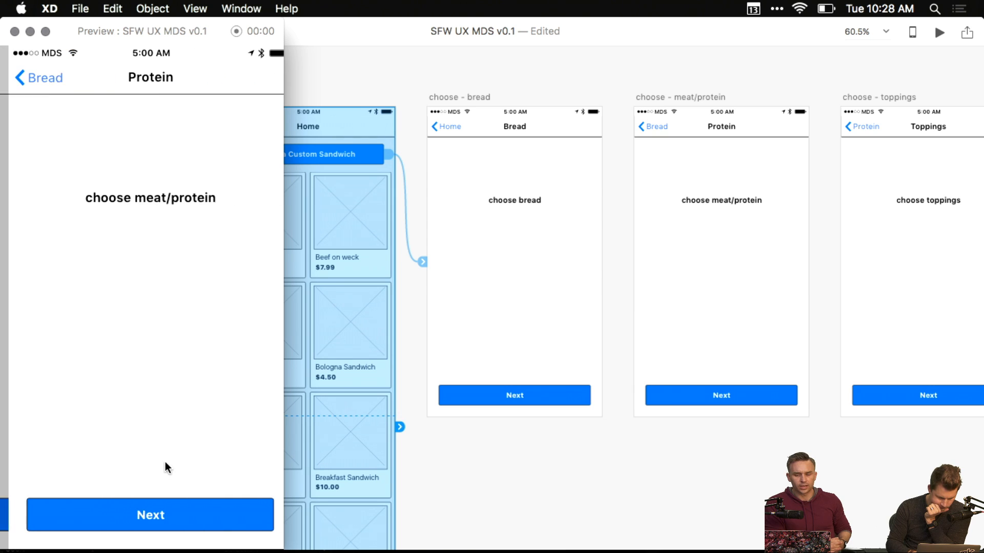
pyautogui.moveTo(284, 109); pyautogui.dragTo(896, 171)
pyautogui.click(15, 32)
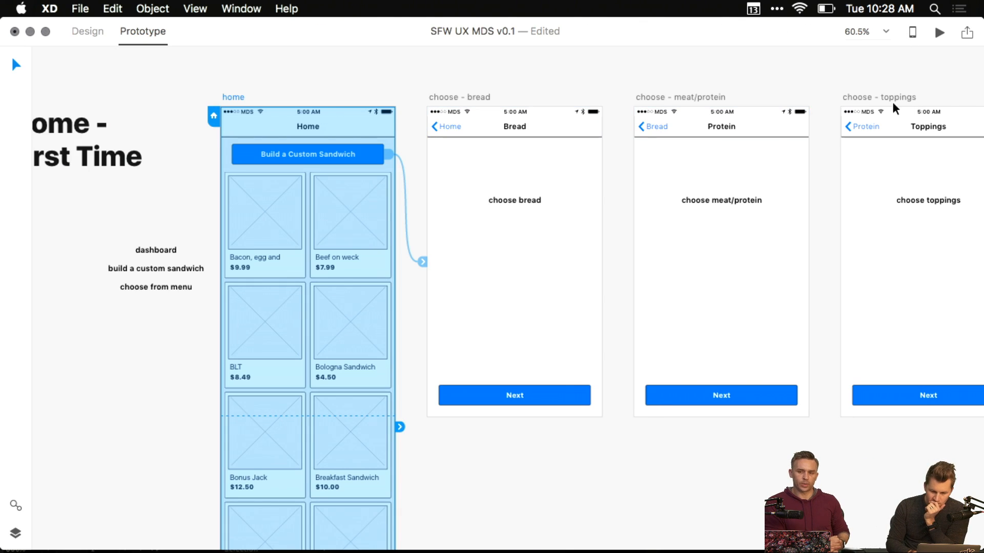
# - View the online sharing options for the prototype and deselect the home artboard
pyautogui.click(967, 34)
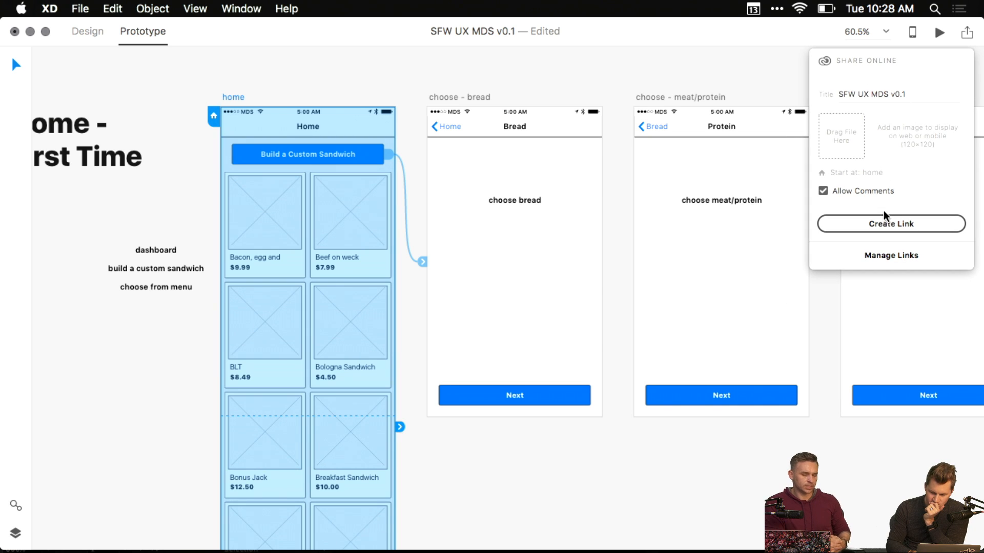
pyautogui.click(967, 34)
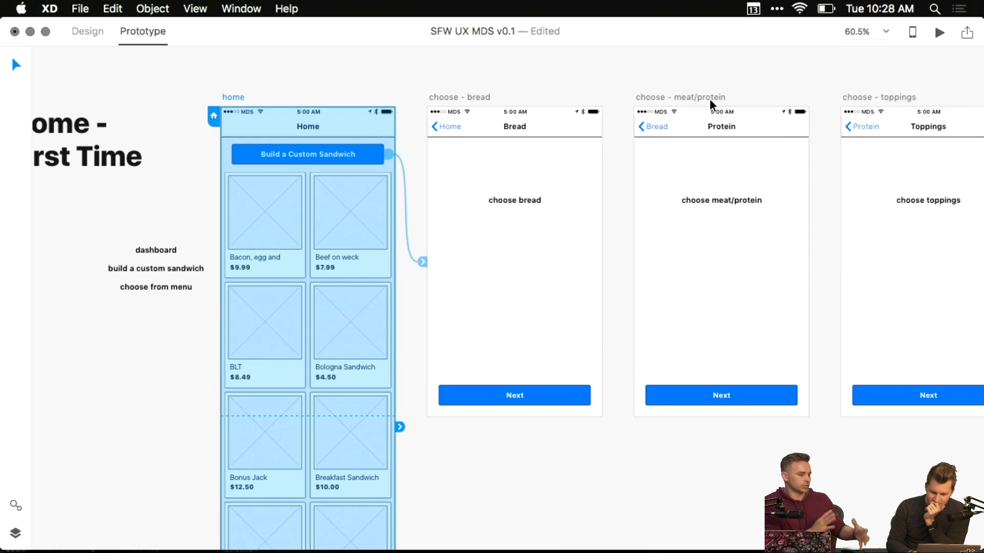
pyautogui.click(636, 78)
# - Examine the Home - First Time row from home to choose - cheese, ending at the choose - bread artboard
pyautogui.scroll(-2, 636, 79)
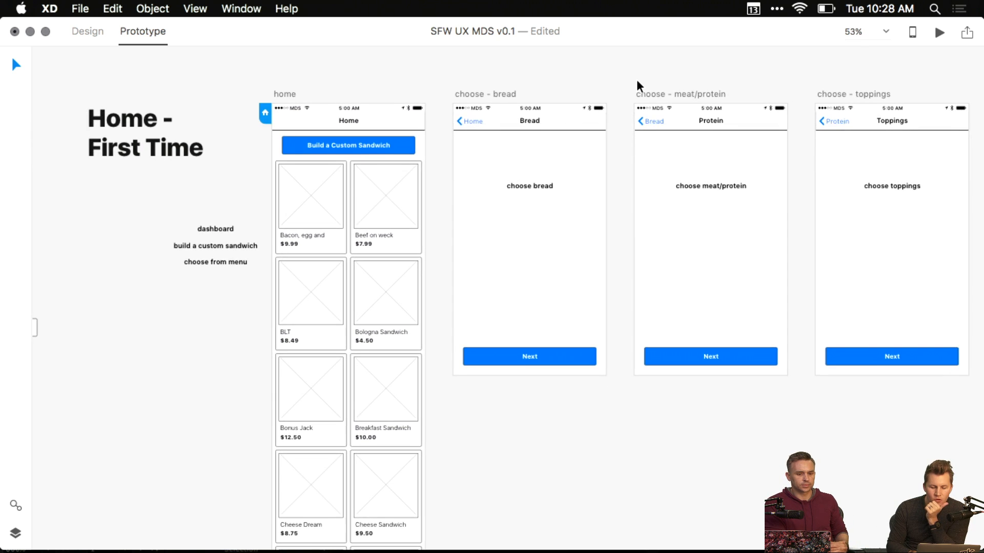
pyautogui.hscroll(4, 636, 79)
pyautogui.hscroll(2, 637, 86)
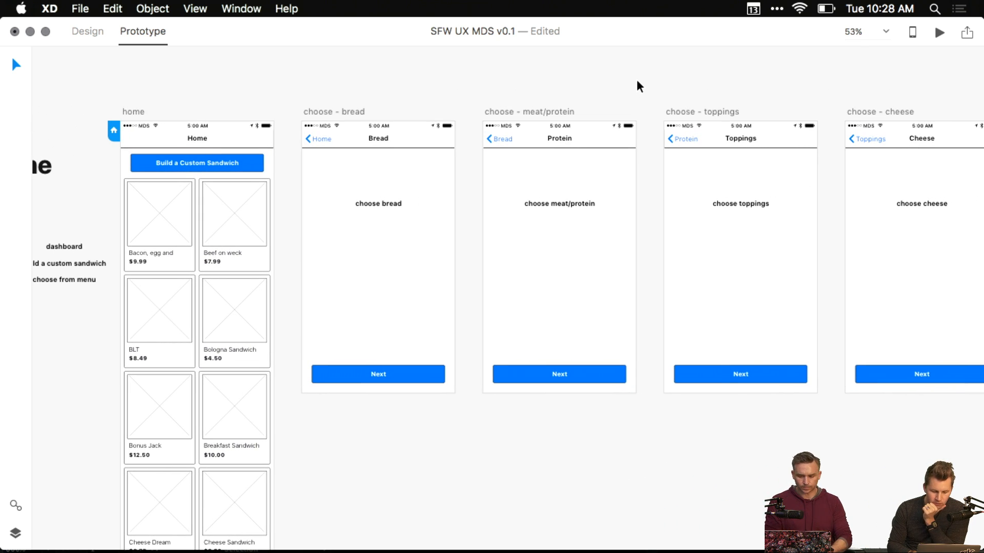
pyautogui.hscroll(2, 559, 72)
pyautogui.scroll(-1, 559, 72)
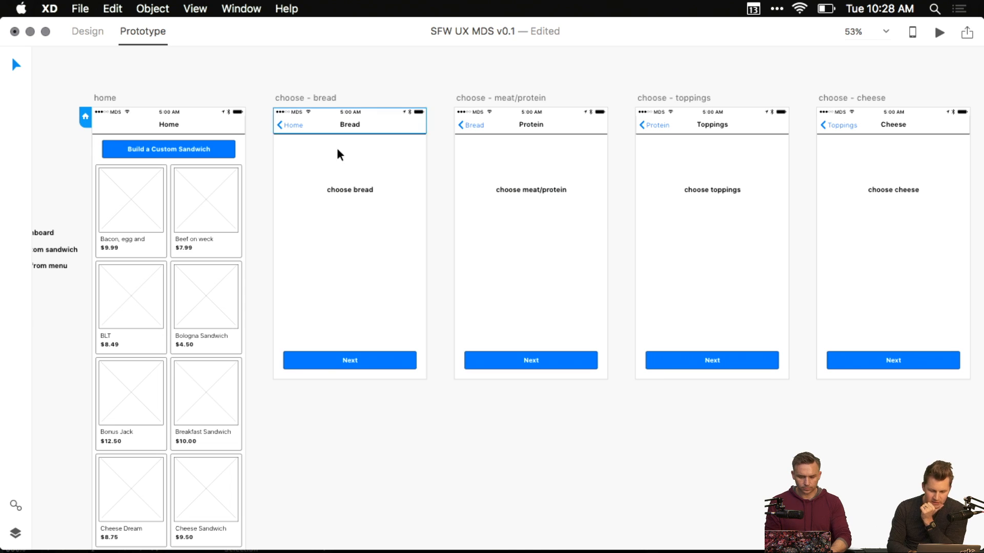
pyautogui.scroll(-3, 369, 247)
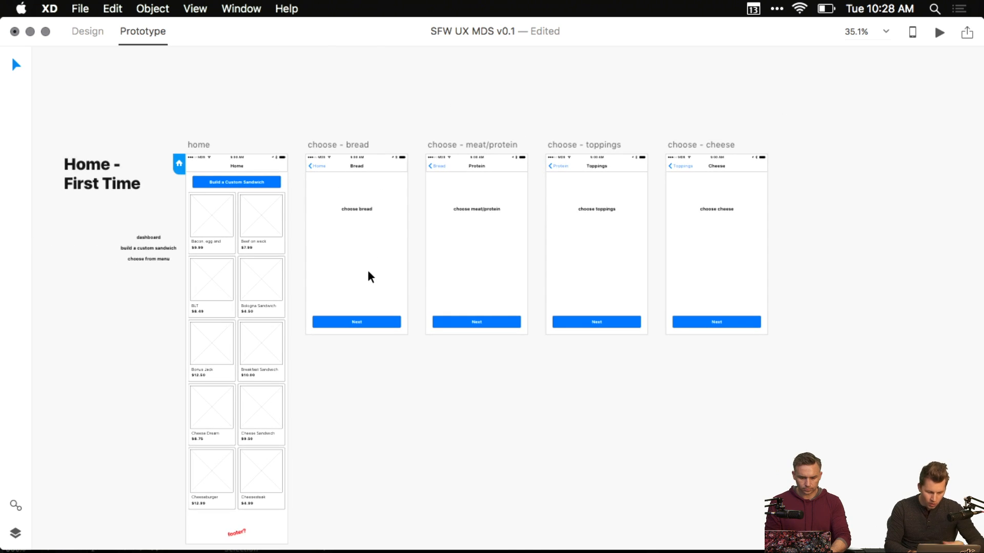
pyautogui.scroll(-2, 368, 277)
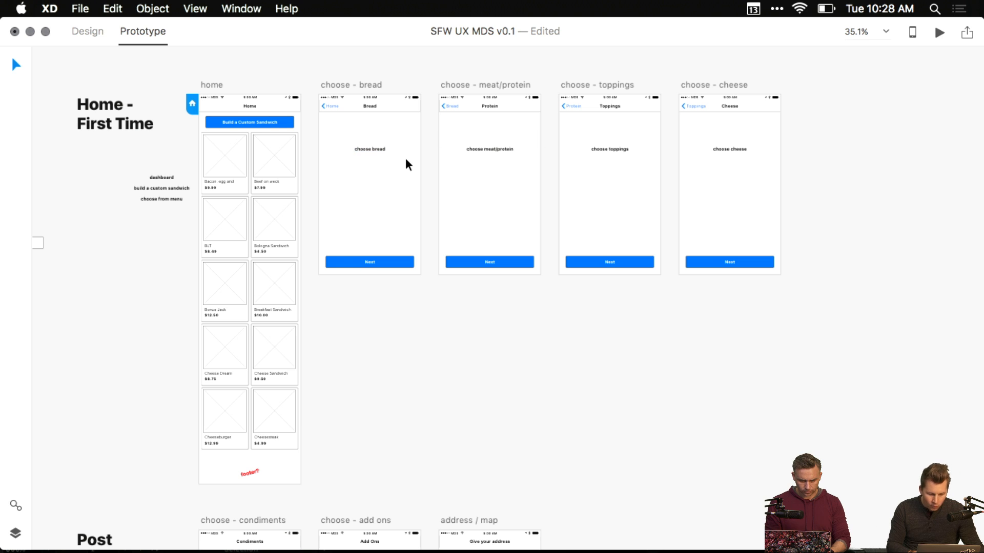
pyautogui.scroll(5, 378, 155)
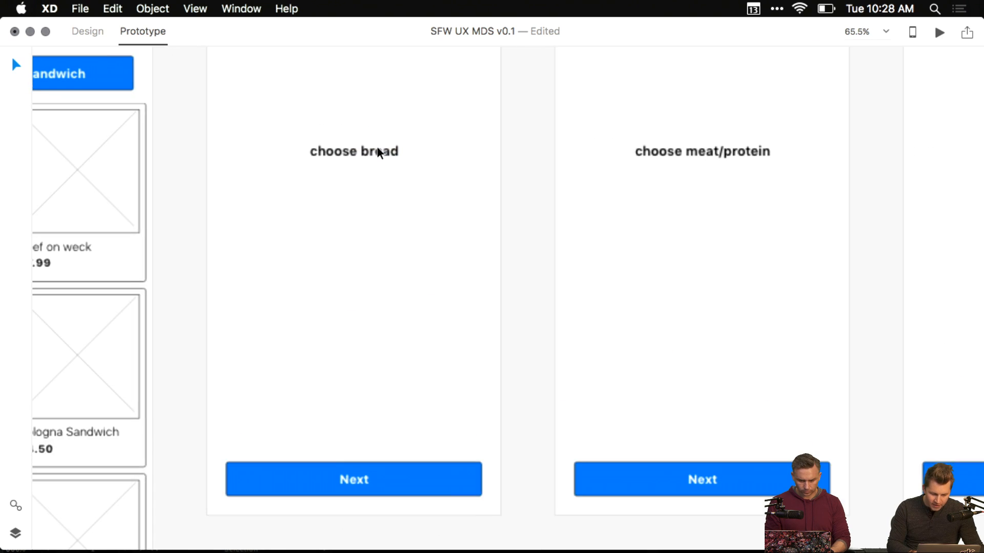
pyautogui.scroll(2, 364, 165)
pyautogui.scroll(-1, 308, 167)
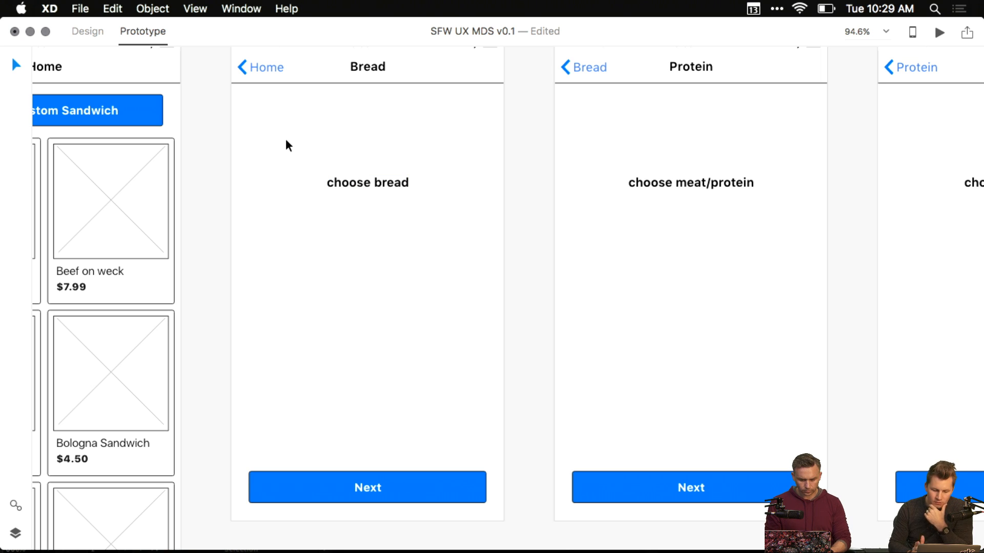
# - Check the choose bread text for links and return to Design mode with the home and choose artboards in view
pyautogui.click(339, 184)
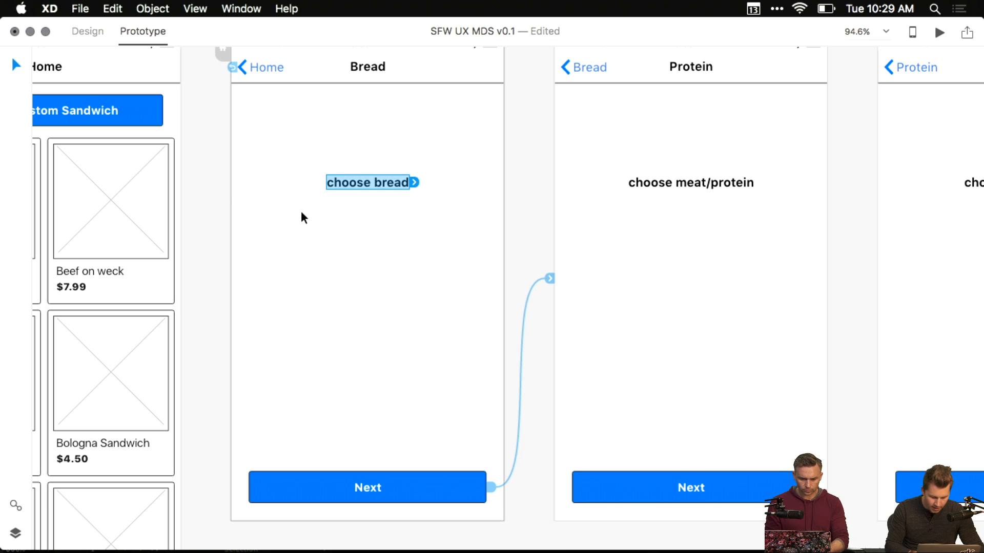
pyautogui.hotkey('ctrl', 'Tab')
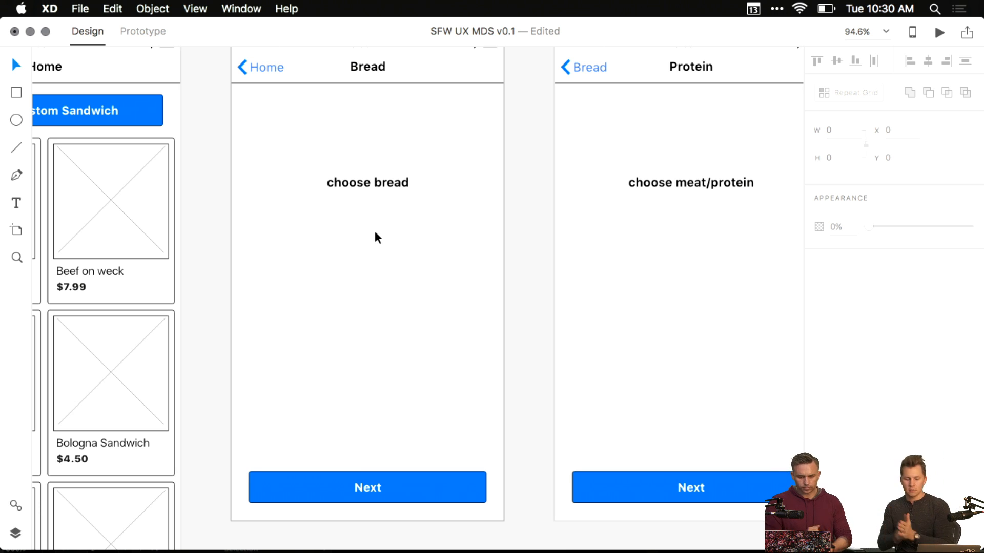
pyautogui.scroll(-5, 375, 233)
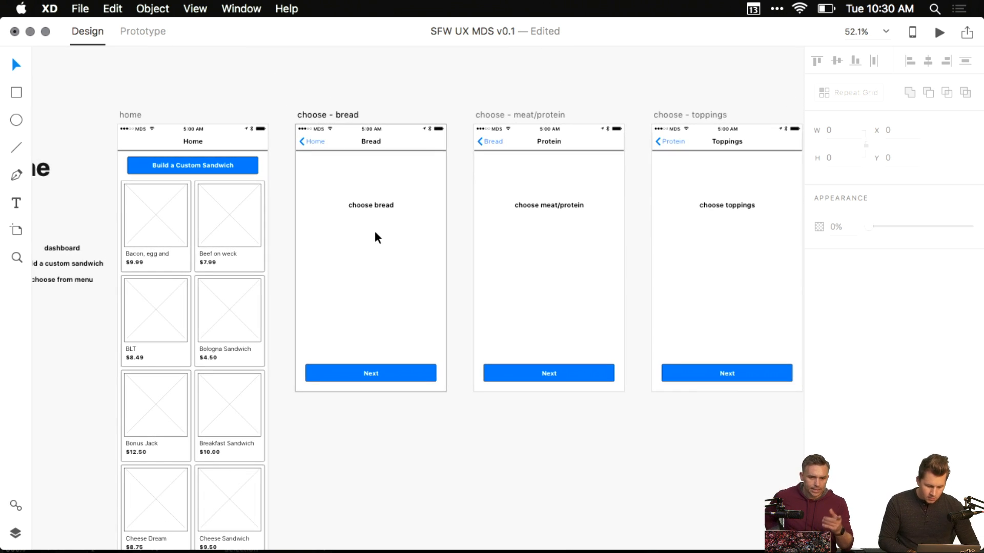
# - Save the wireframe document
pyautogui.scroll(2, 374, 230)
pyautogui.press('cmd+s')
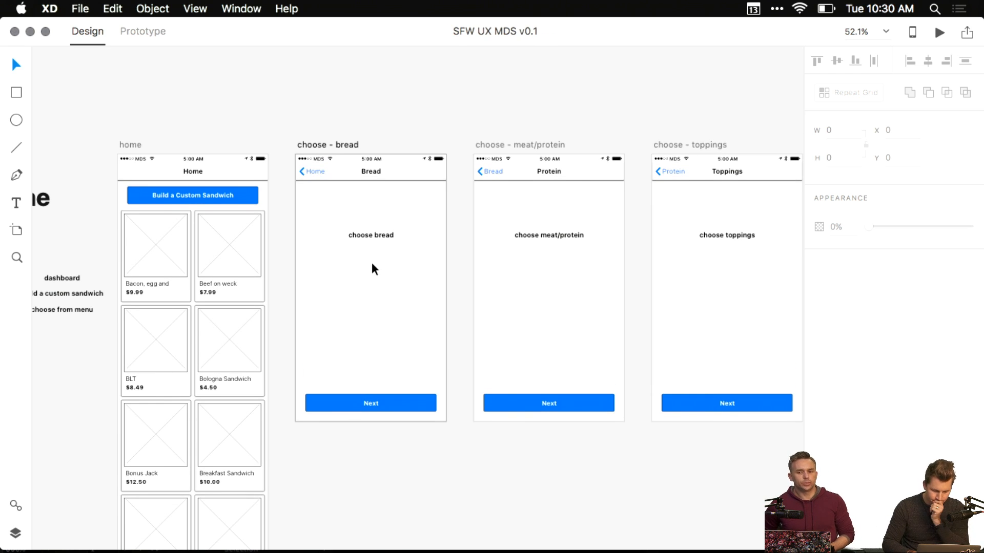
# - Copy the first sandwich card's outline rectangle from home to the choose - bread artboard, placing it below the heading text at about X 13, Y 293
pyautogui.scroll(3, 372, 259)
pyautogui.moveTo(306, 247); pyautogui.dragTo(417, 245)
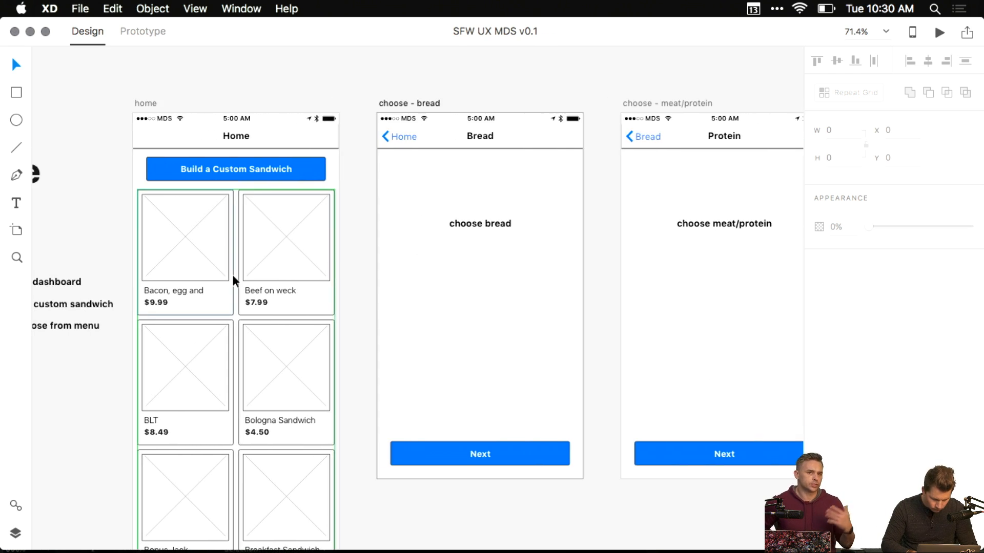
pyautogui.click(187, 268)
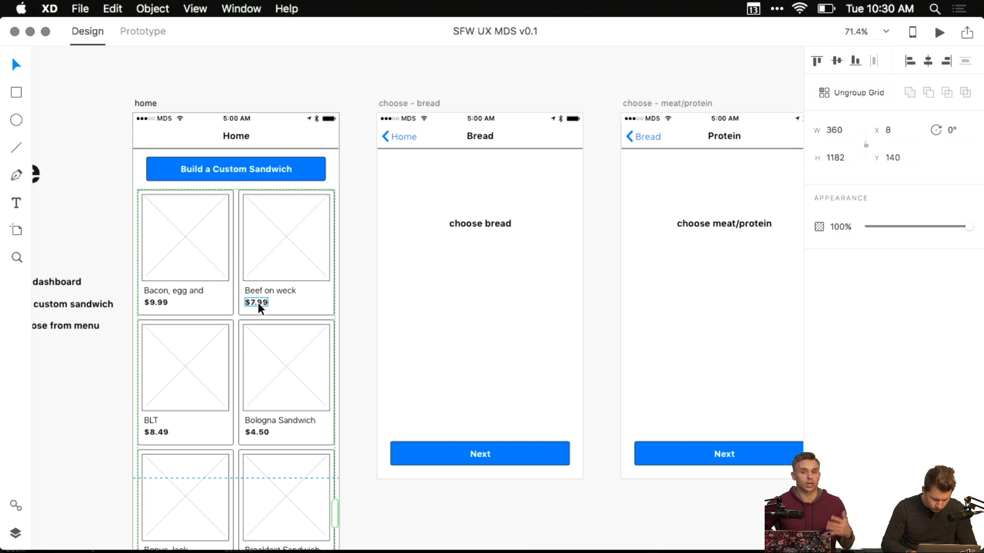
pyautogui.doubleClick(217, 300)
pyautogui.press('cmd+shift+a')
pyautogui.press('super+v')
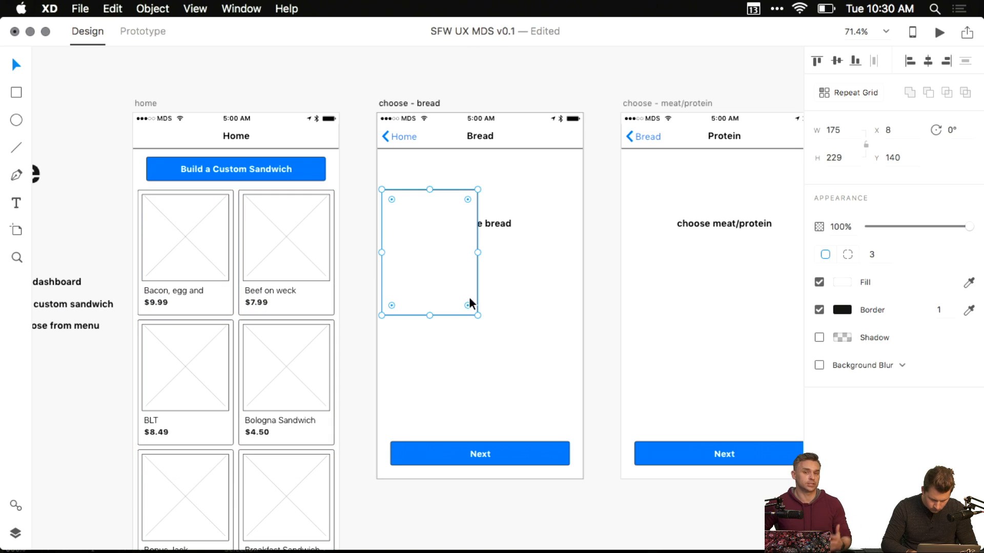
pyautogui.moveTo(459, 296); pyautogui.dragTo(458, 380)
pyautogui.press('Escape')
pyautogui.moveTo(465, 337); pyautogui.dragTo(472, 337)
pyautogui.press('Escape')
# - Copy the first card's crossed image placeholder from home and place it inside the card outline on the choose - bread artboard
pyautogui.doubleClick(206, 277)
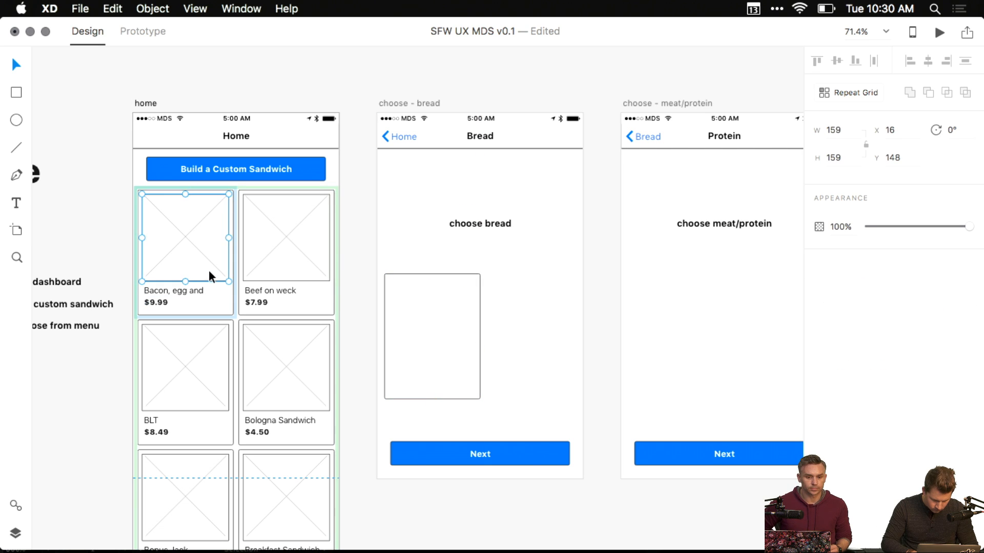
pyautogui.doubleClick(214, 265)
pyautogui.press('super+c')
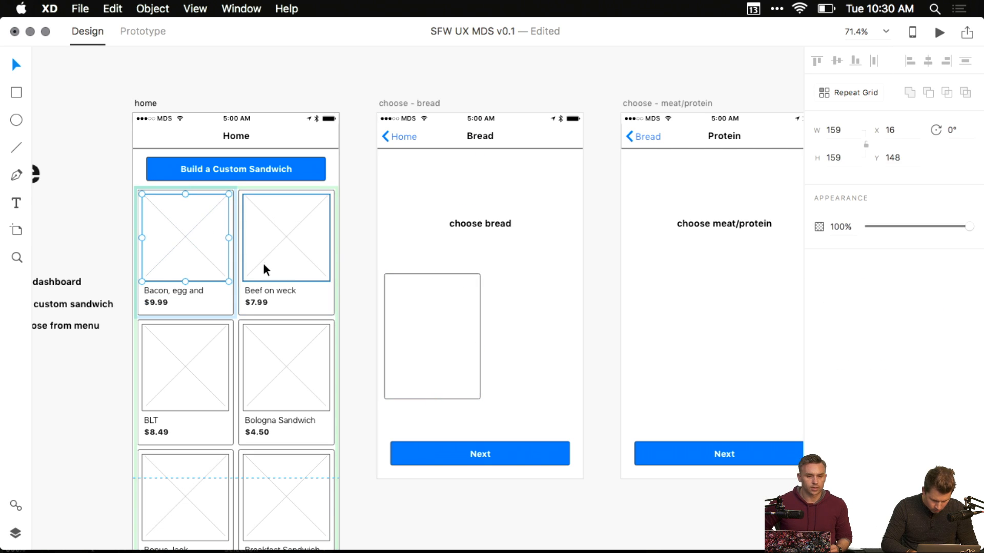
pyautogui.click(410, 308)
pyautogui.press('super+v')
pyautogui.moveTo(457, 268); pyautogui.dragTo(451, 339)
pyautogui.scroll(5, 452, 338)
pyautogui.click(629, 315)
pyautogui.moveTo(431, 298); pyautogui.dragTo(518, 314)
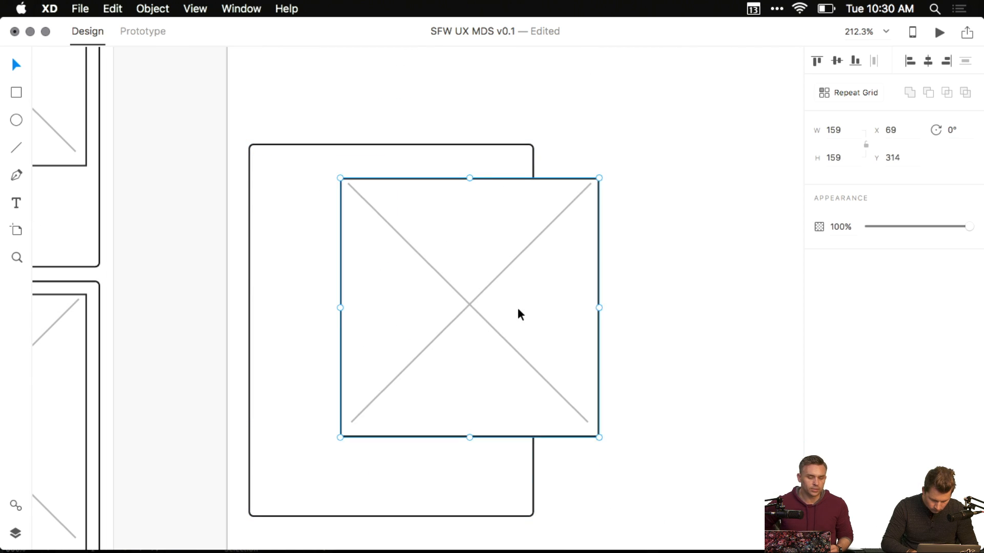
pyautogui.press('super+z')
# - Align the image placeholder and card outline on their horizontal centres, try a vertical middle alignment, and undo that last alignment
pyautogui.click(442, 455)
pyautogui.press('ctrl+super+c')
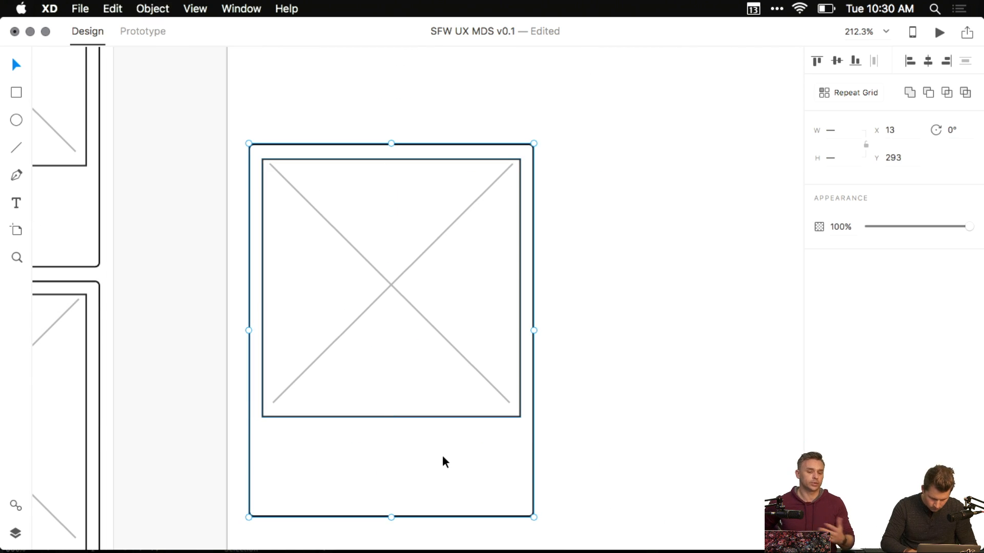
pyautogui.press('ctrl+super+m')
pyautogui.press('super+z')
pyautogui.click(590, 302)
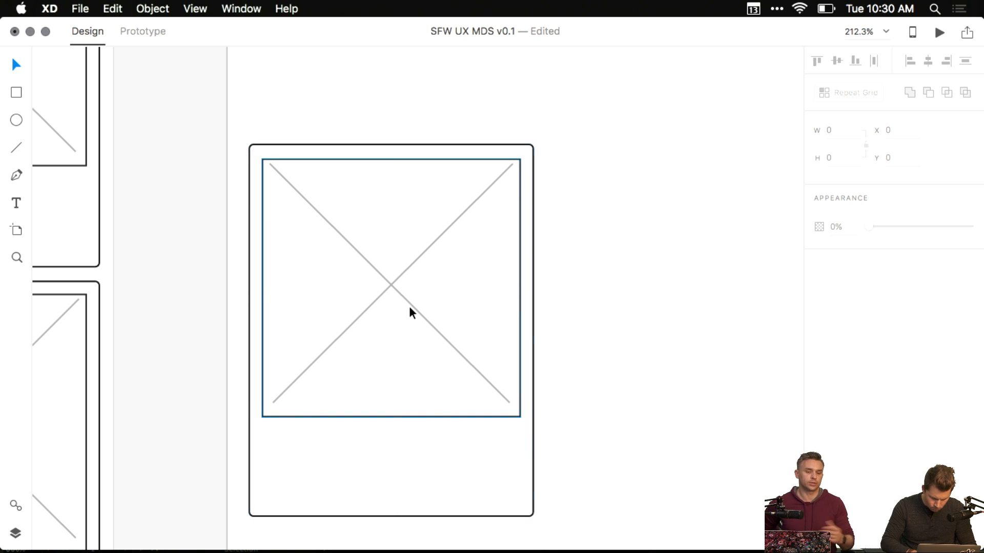
# - Nudge the image placeholder up 1 px inside the card outline and shorten the outline from its lower edge to a height of about 178
pyautogui.click(401, 244)
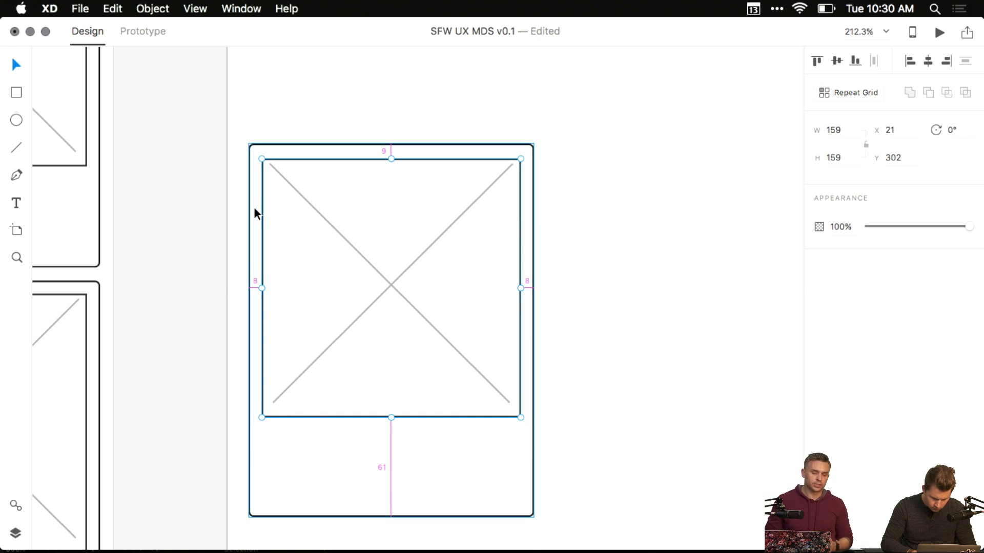
pyautogui.click(367, 446)
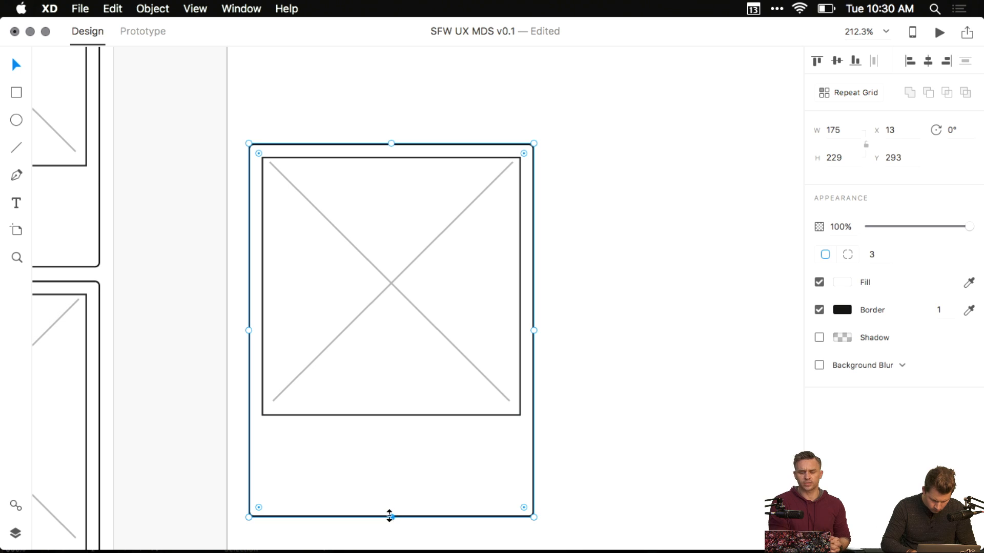
pyautogui.moveTo(389, 516); pyautogui.dragTo(389, 434)
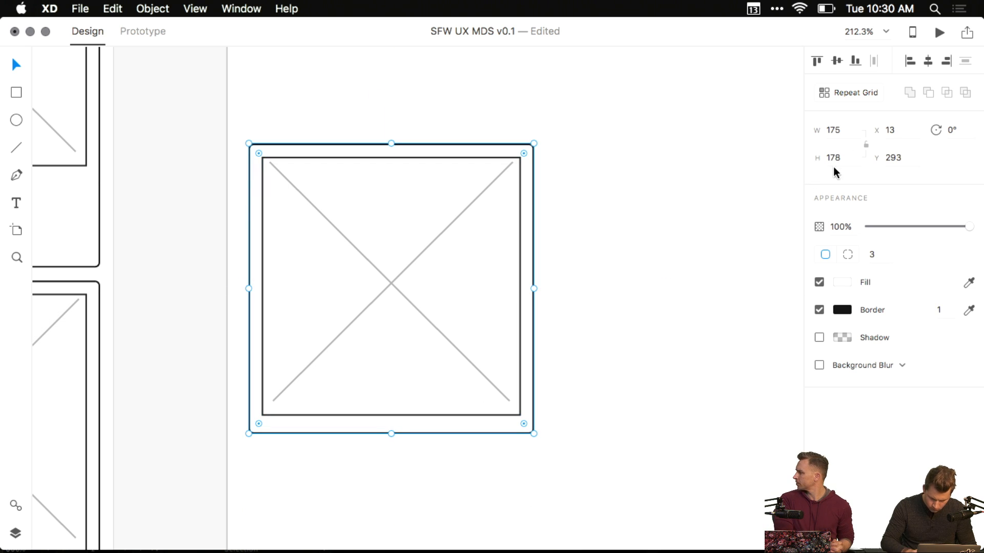
# - Set the bread card frame's height to 175, and extend its lower edge to a height of 205
pyautogui.press('Down')
pyautogui.press('Down')
pyautogui.press('Down')
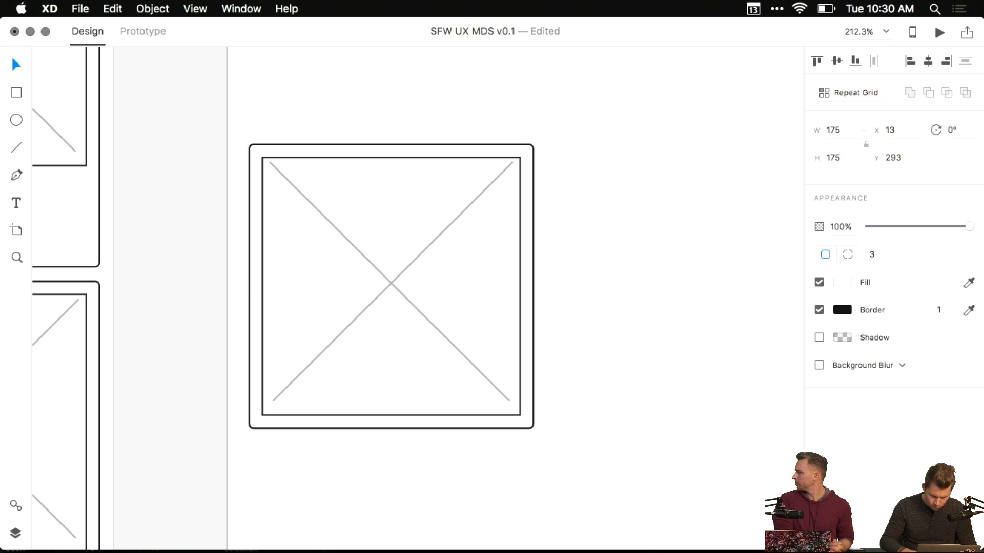
pyautogui.click(600, 288)
pyautogui.click(393, 425)
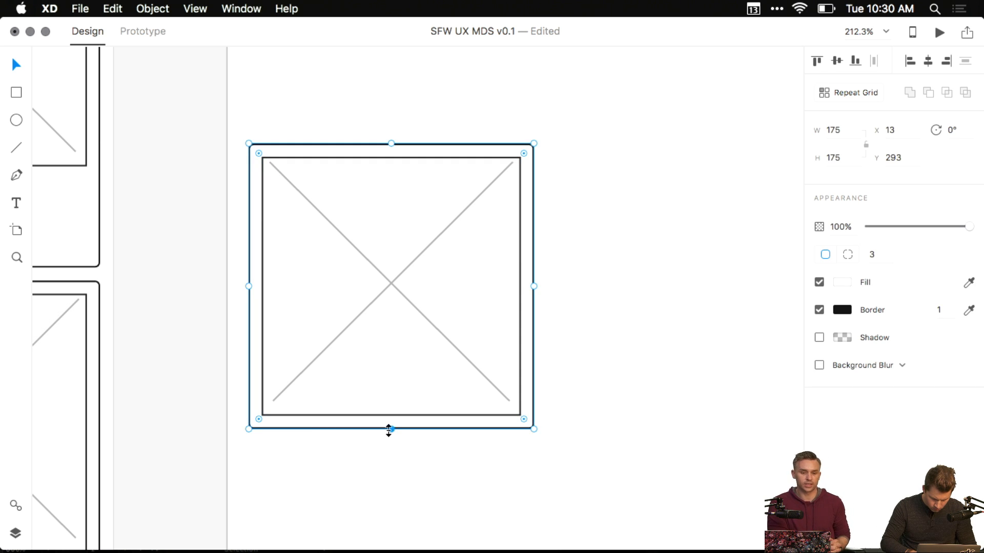
pyautogui.moveTo(388, 431); pyautogui.dragTo(389, 478)
# - Copy the "Beef on weck" label from the Home screen's card and paste it onto the Bread screen
pyautogui.scroll(-5, 186, 436)
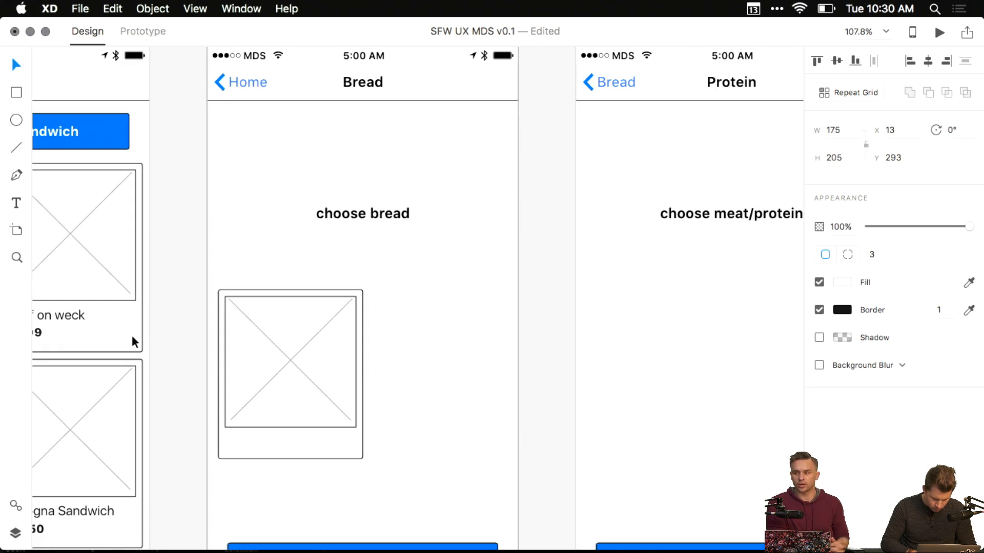
pyautogui.hscroll(-5, 133, 341)
pyautogui.doubleClick(194, 319)
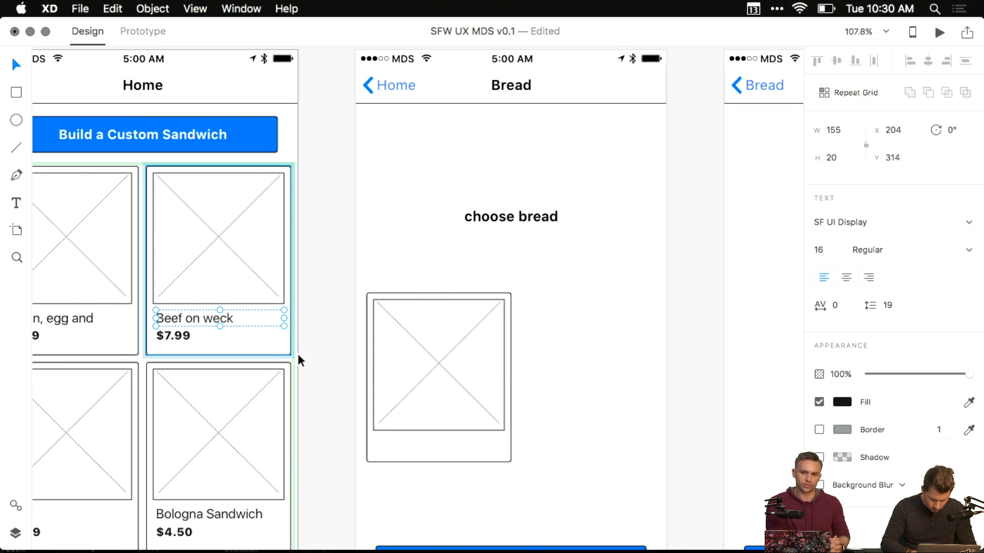
pyautogui.press('super+c')
pyautogui.click(424, 454)
pyautogui.press('super+v')
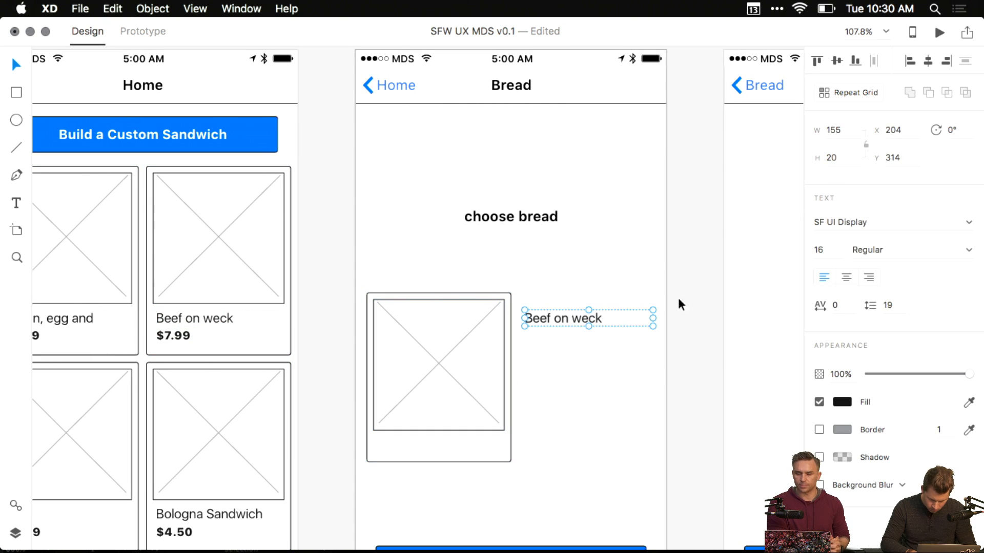
pyautogui.click(844, 277)
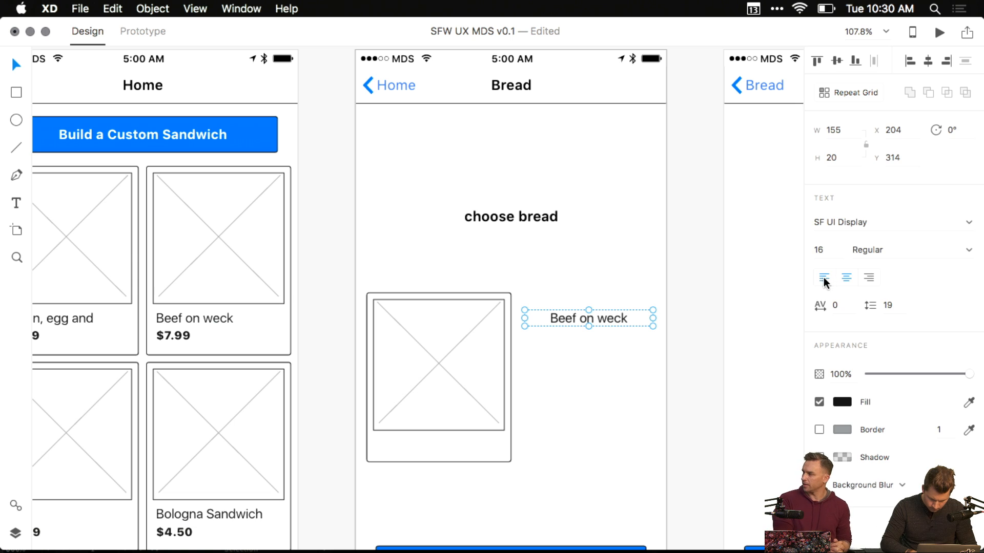
pyautogui.click(824, 279)
pyautogui.click(716, 271)
# - Move the pasted "Beef on weck" label inside the bread card beneath the image placeholder, at X 21, Y 466
pyautogui.scroll(-3, 655, 219)
pyautogui.hscroll(-2, 655, 219)
pyautogui.moveTo(638, 248); pyautogui.dragTo(487, 369)
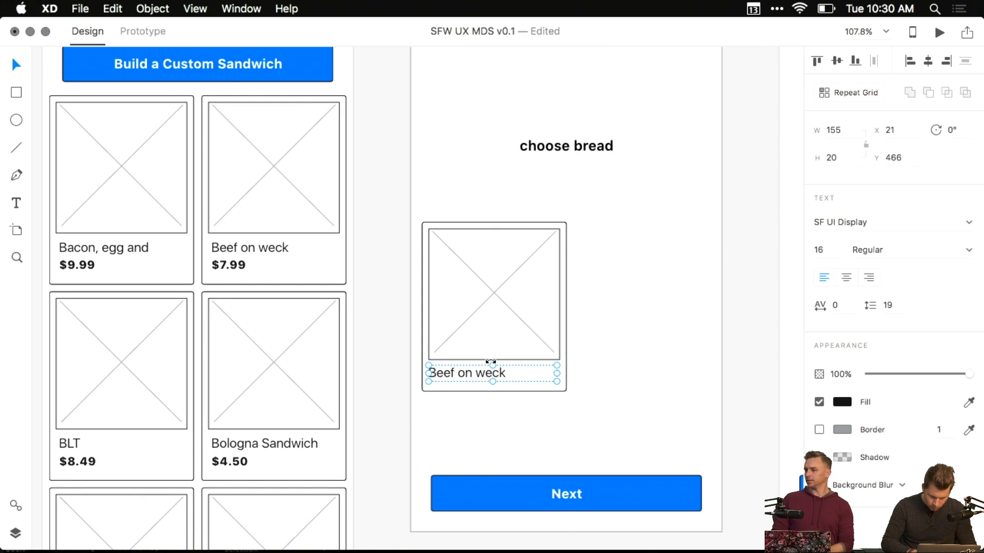
pyautogui.scroll(-5, 490, 361)
pyautogui.moveTo(527, 268); pyautogui.dragTo(511, 166)
pyautogui.scroll(8, 497, 267)
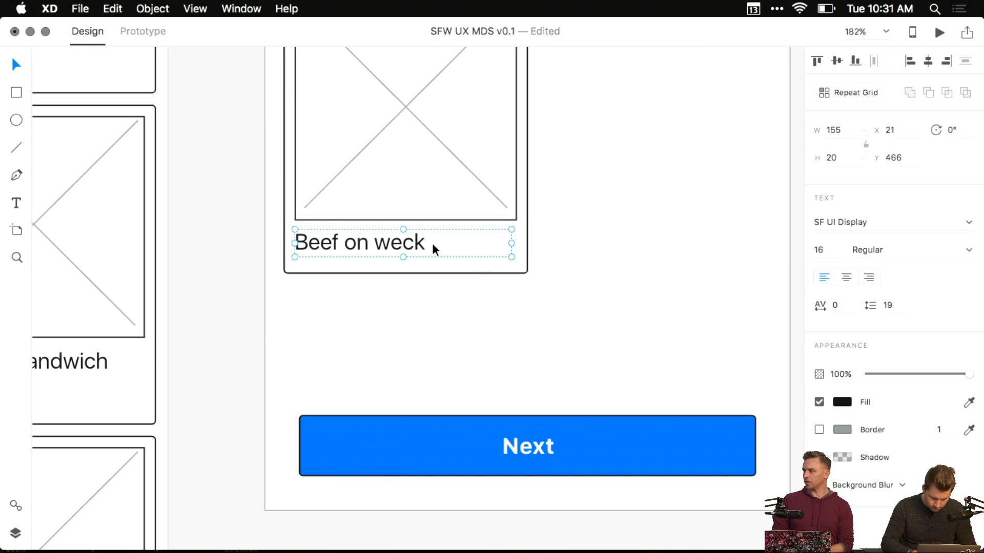
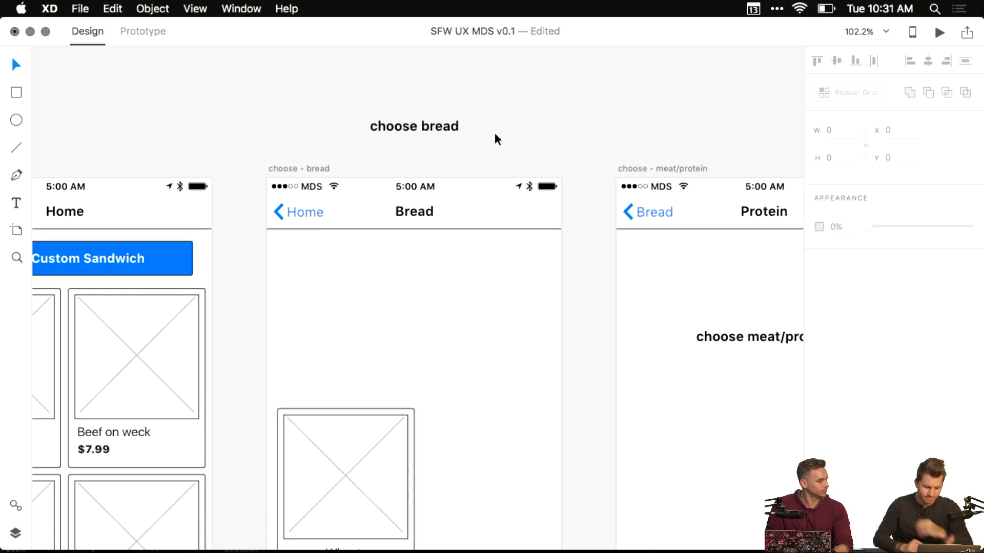
# - Inspect the bread card's image placeholder and the alignment of its "Wheat" label
pyautogui.scroll(-2, 495, 138)
pyautogui.scroll(-3, 505, 217)
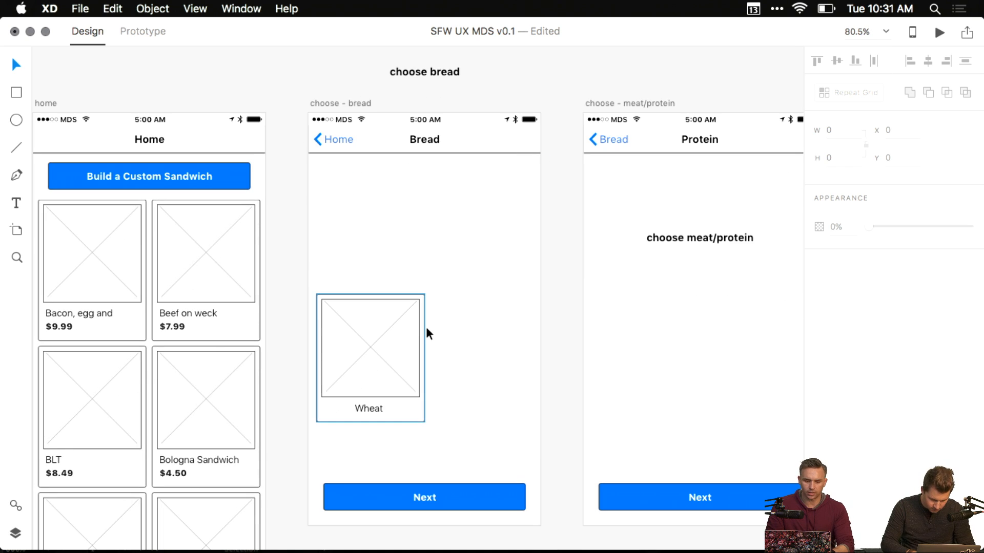
pyautogui.click(397, 340)
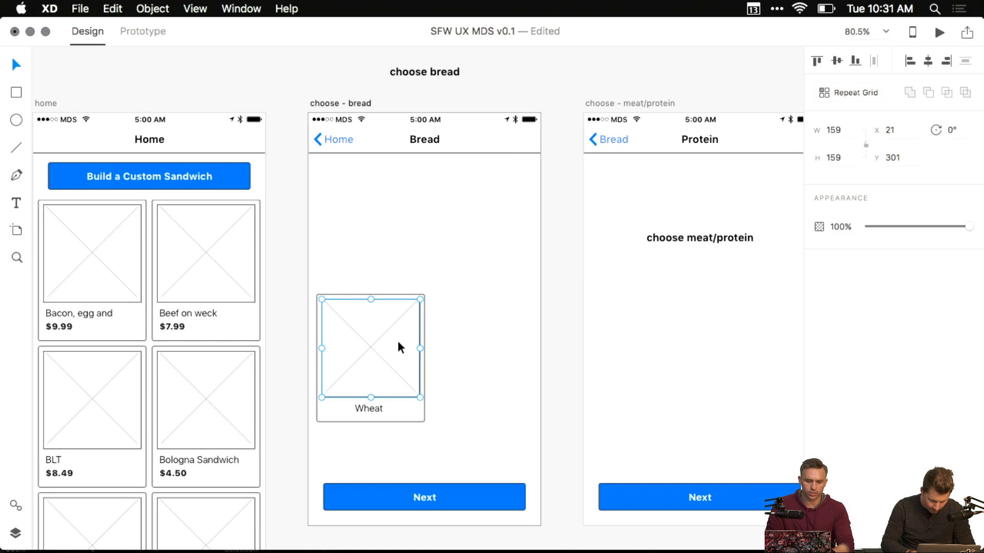
pyautogui.click(370, 404)
pyautogui.scroll(-2, 468, 340)
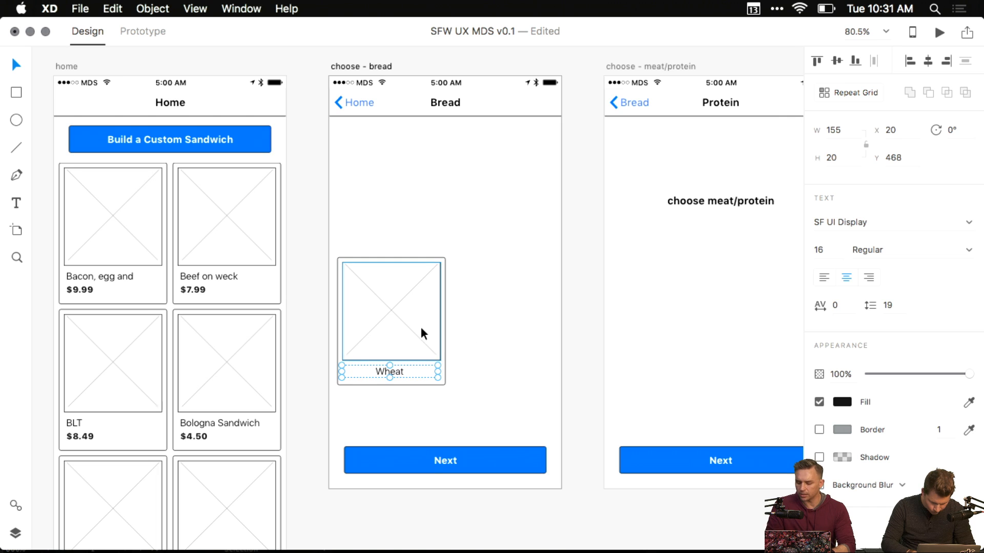
pyautogui.scroll(5, 418, 331)
pyautogui.scroll(2, 487, 345)
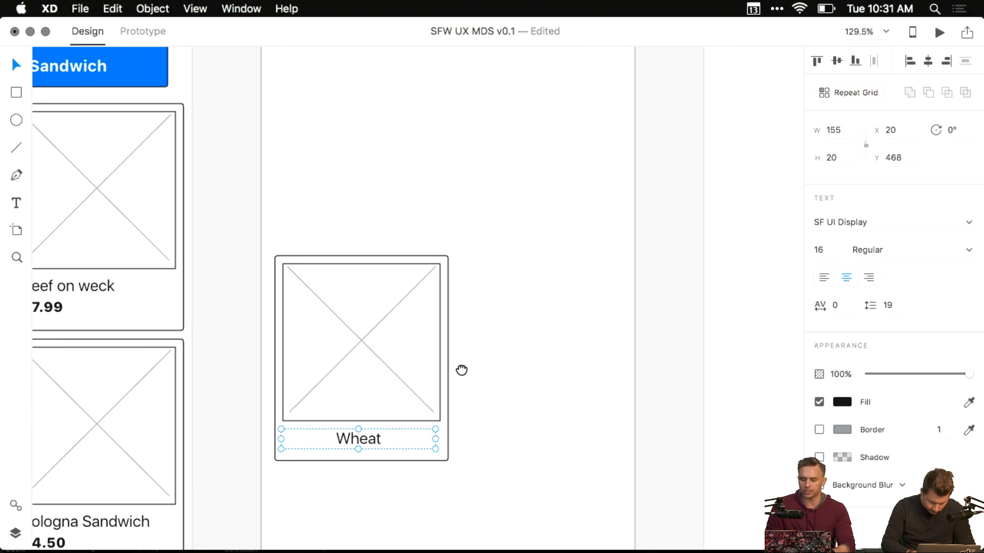
pyautogui.moveTo(505, 263); pyautogui.dragTo(328, 507)
pyautogui.click(493, 450)
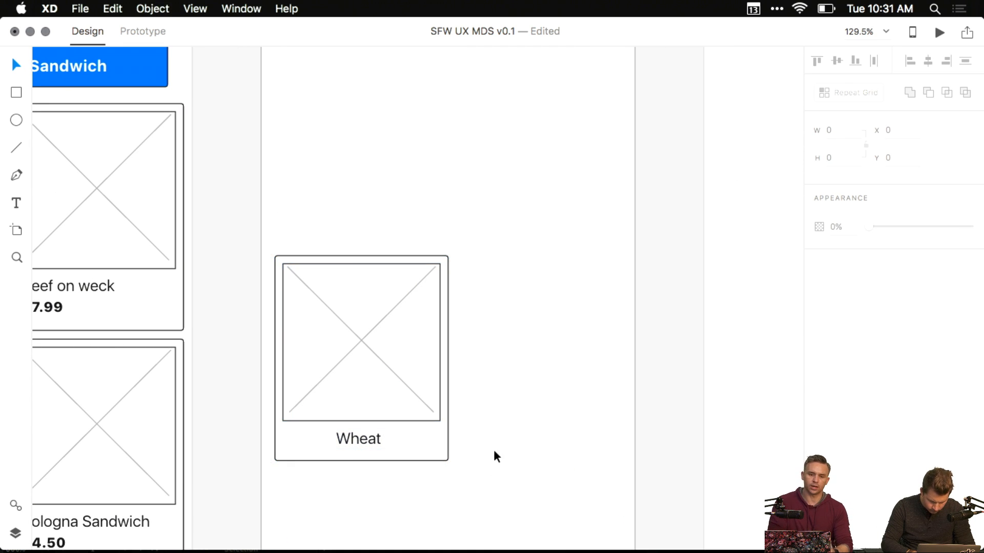
# - Change the Bread screen's navigation title to "Choose Bread"
pyautogui.scroll(3, 493, 450)
pyautogui.doubleClick(455, 153)
pyautogui.write('choos')
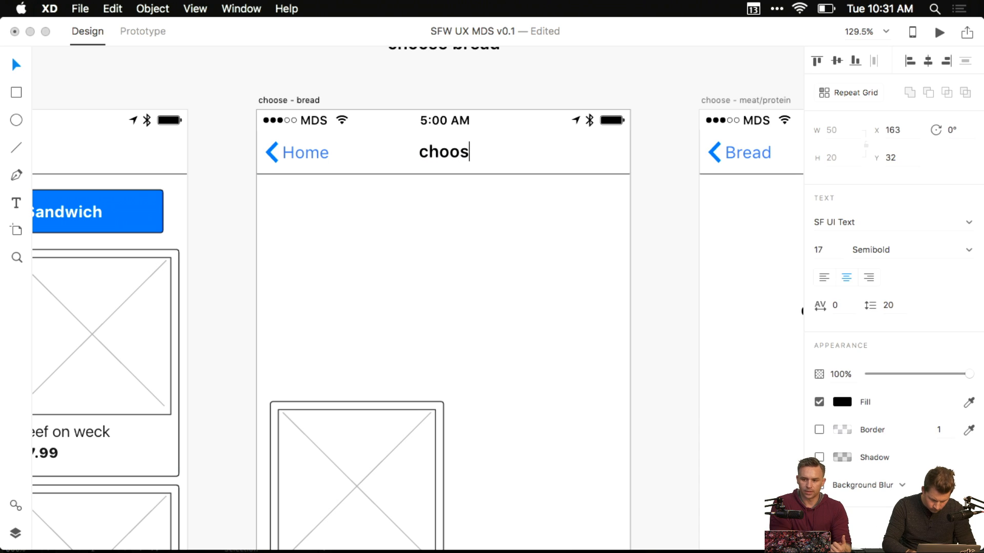
pyautogui.press('super+a')
pyautogui.write('X')
pyautogui.write('Choose Your')
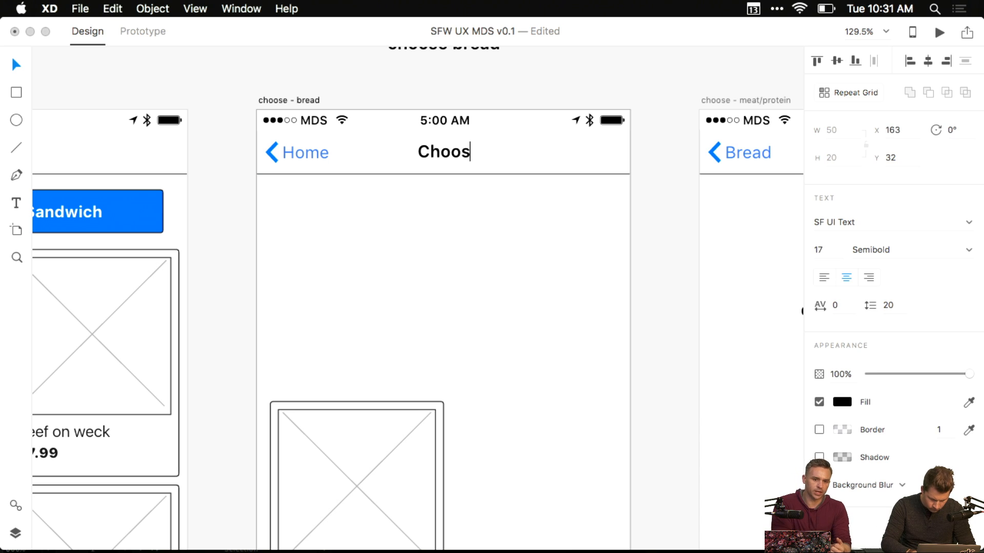
pyautogui.press('BackSpace')
pyautogui.press('BackSpace')
pyautogui.press('BackSpace')
pyautogui.press('BackSpace')
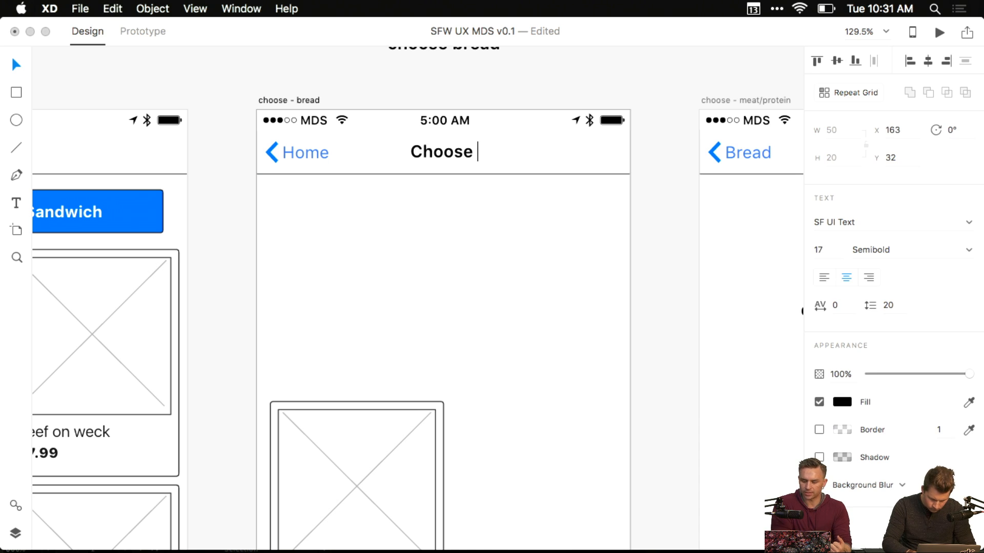
pyautogui.write('Bread')
pyautogui.press('Escape')
# - Move the Home screen's repeat grid of sandwich cards down to open a gap below the "Build a Custom Sandwich" button
pyautogui.scroll(-3, 482, 319)
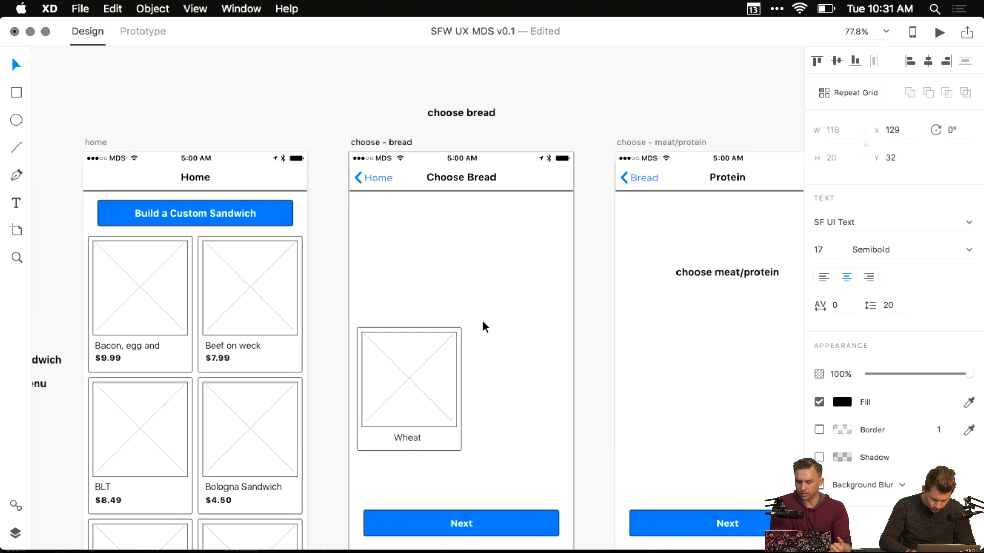
pyautogui.hscroll(-2, 480, 319)
pyautogui.hscroll(-5, 465, 237)
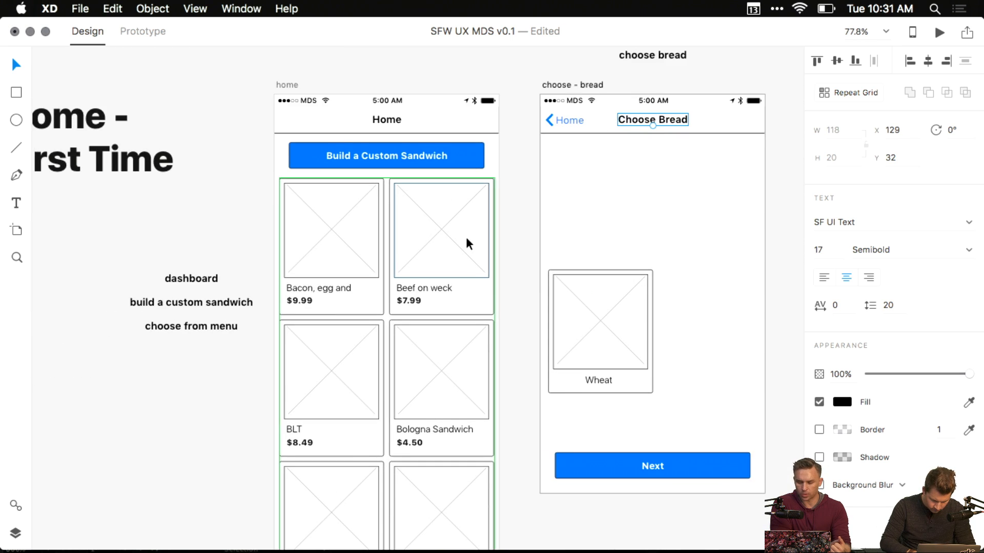
pyautogui.scroll(-5, 466, 223)
pyautogui.click(469, 200)
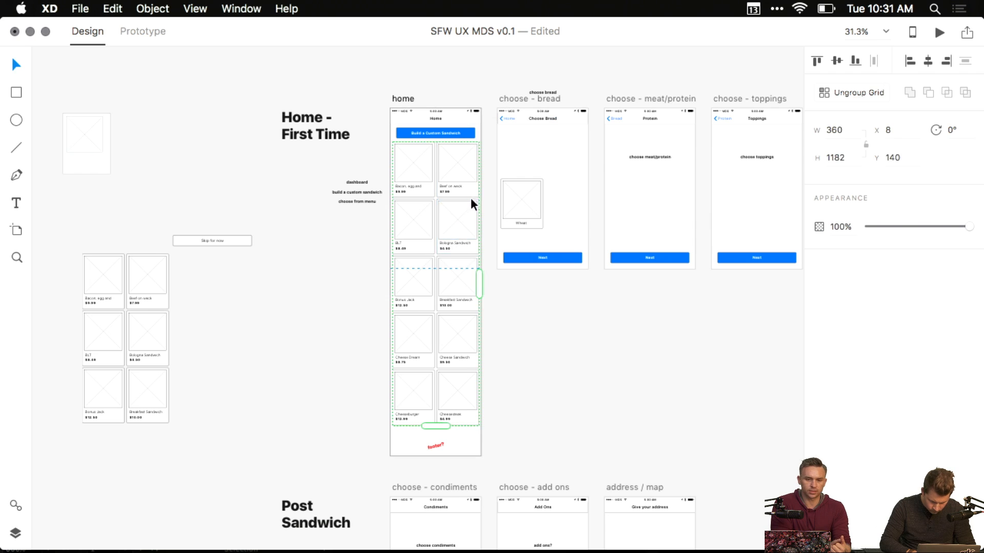
pyautogui.hotkey('shift', 'Down')
pyautogui.hotkey('shift', 'Down')
pyautogui.hotkey('shift', 'Down')
pyautogui.hotkey('shift', 'Down')
pyautogui.hotkey('shift', 'Down')
pyautogui.hotkey('shift', 'Down')
pyautogui.hotkey('shift', 'Down')
pyautogui.hotkey('shift', 'Down')
pyautogui.hotkey('shift', 'Down')
pyautogui.hotkey('shift', 'Down')
# - Add the text "or" in the gap between the "Build a Custom Sandwich" button and the sandwich cards
pyautogui.scroll(5, 466, 197)
pyautogui.moveTo(467, 200); pyautogui.dragTo(455, 302)
pyautogui.click(403, 217)
pyautogui.press('t')
pyautogui.click(405, 212)
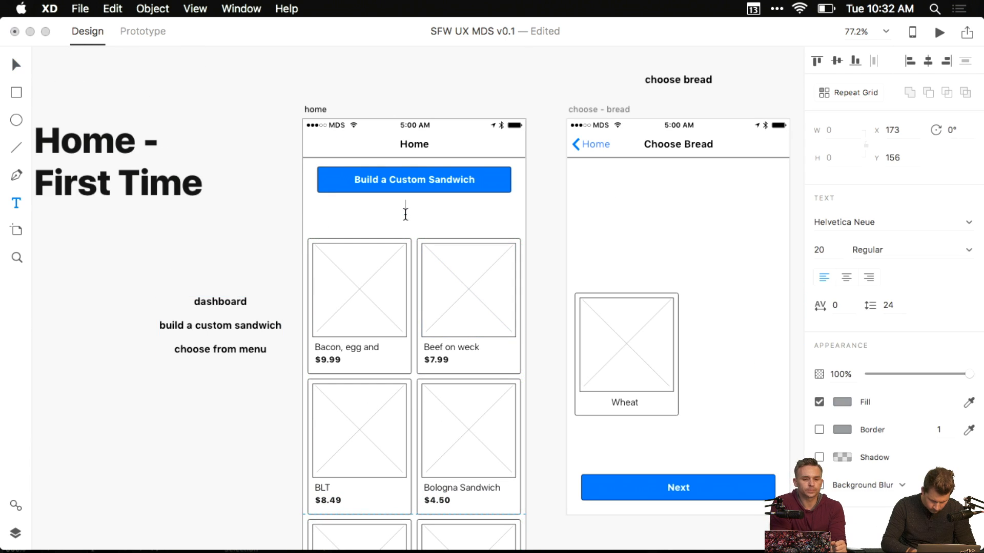
pyautogui.write('or')
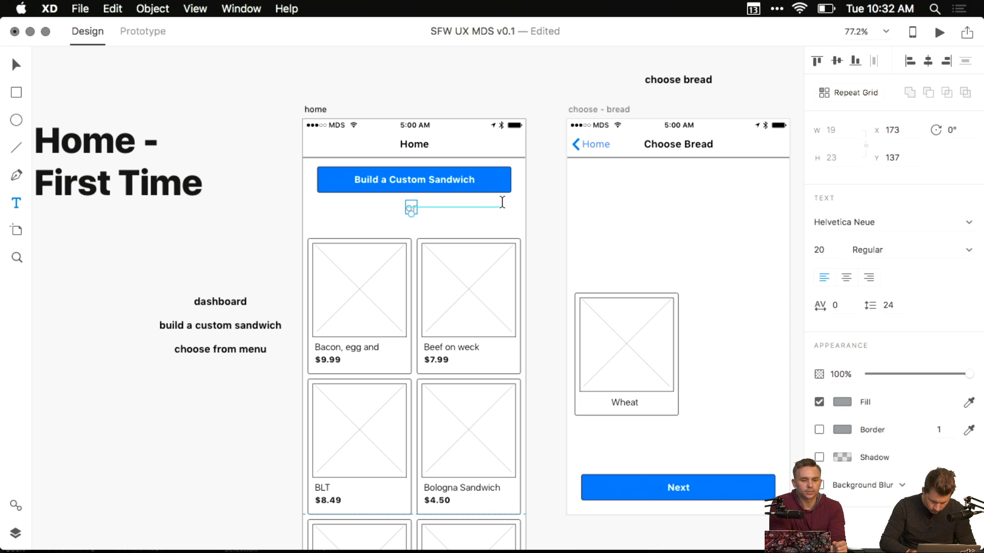
pyautogui.press('Escape')
pyautogui.press('Escape')
# - Centre the "or" text horizontally beneath the button, at X 178
pyautogui.scroll(5, 463, 220)
pyautogui.moveTo(367, 197); pyautogui.dragTo(370, 196)
pyautogui.scroll(-5, 534, 266)
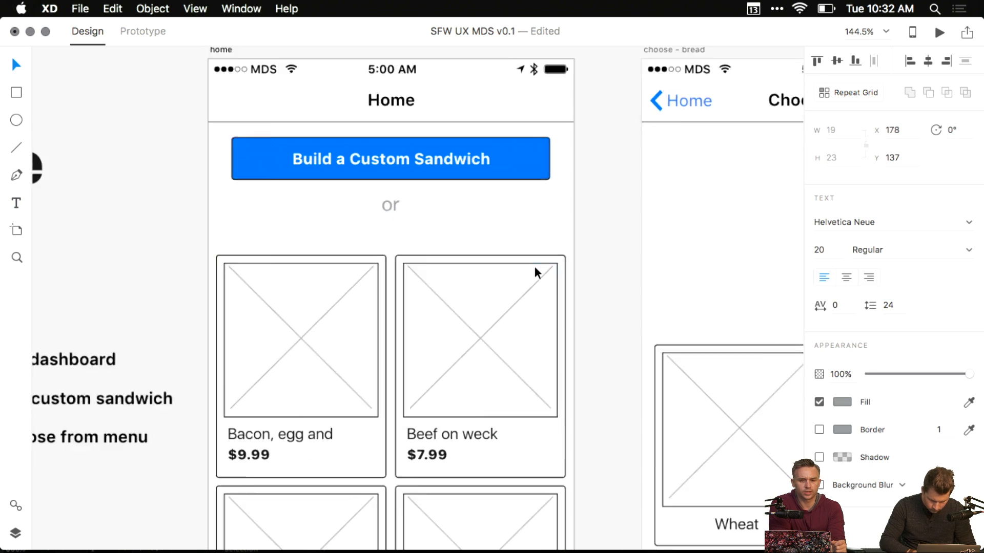
# - Change the fill colour of the "or" text to the near-black swatch
pyautogui.click(842, 402)
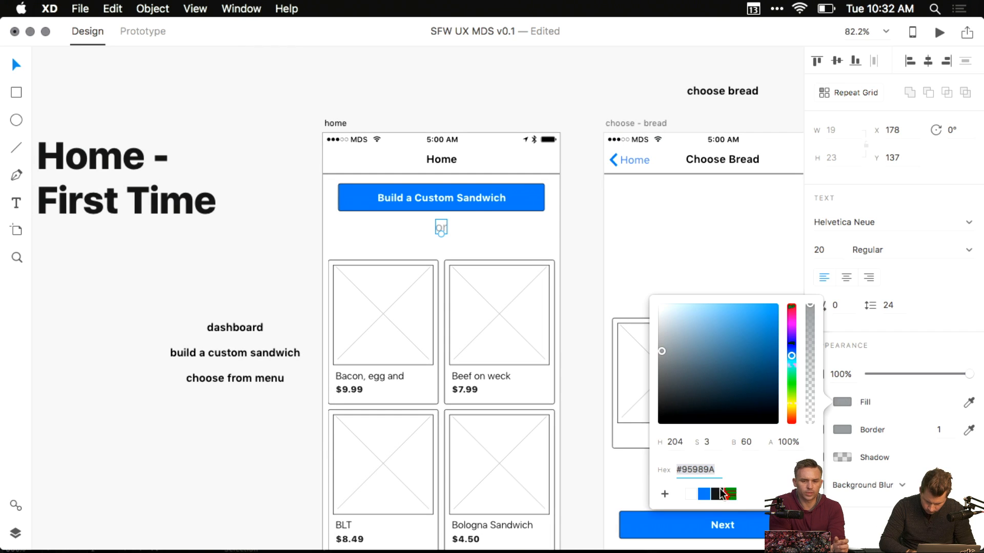
pyautogui.click(596, 313)
pyautogui.click(439, 227)
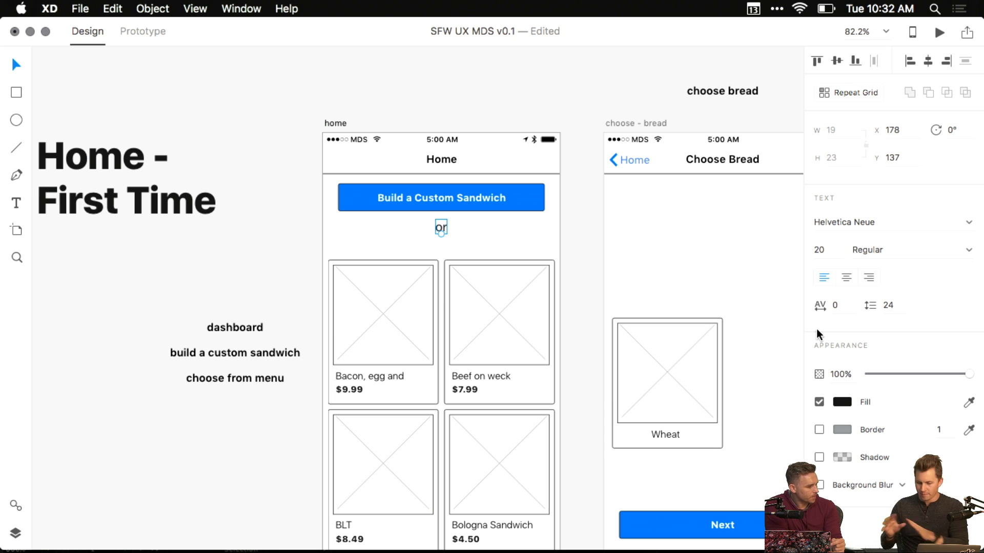
pyautogui.click(574, 261)
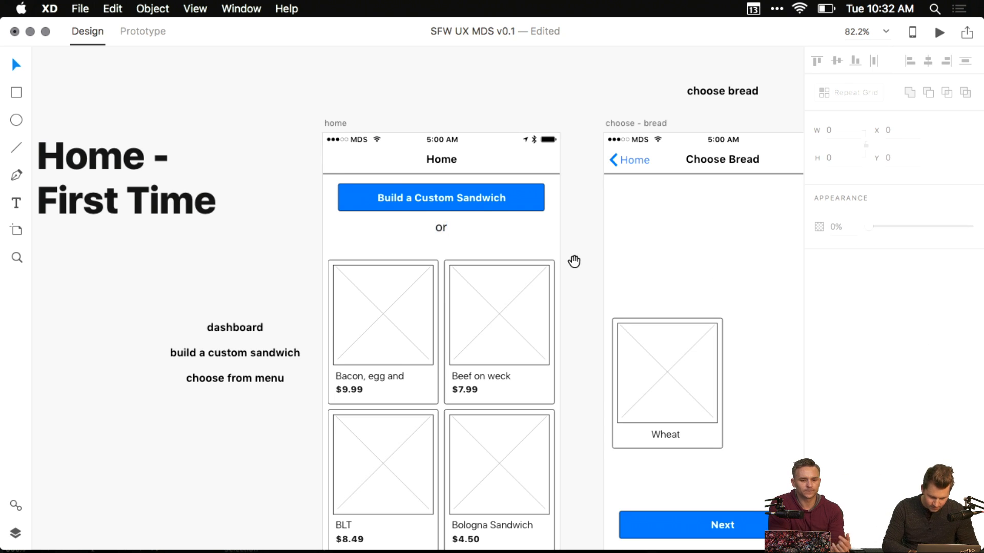
# - Set the font of the "or" text to SF UI Text
pyautogui.moveTo(575, 261); pyautogui.dragTo(570, 279)
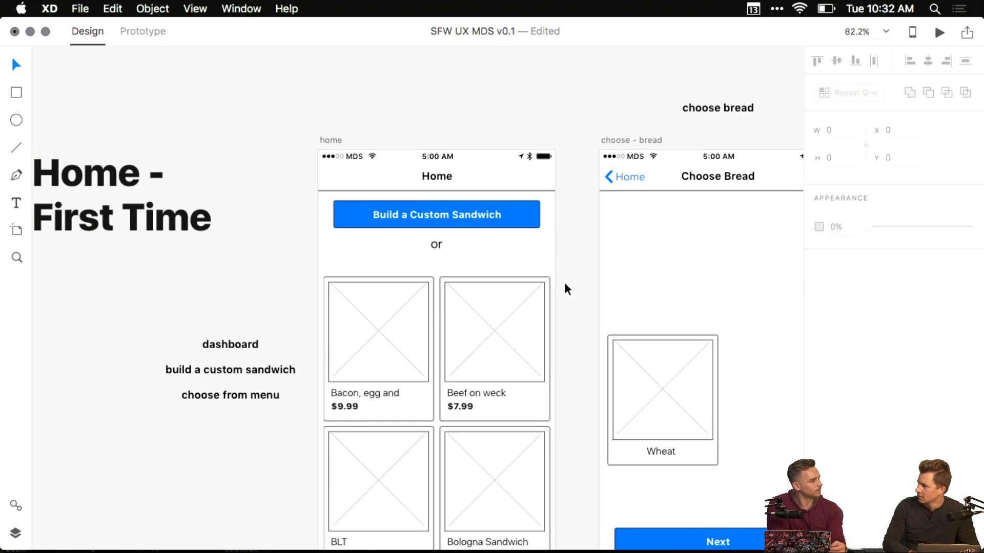
pyautogui.scroll(5, 311, 207)
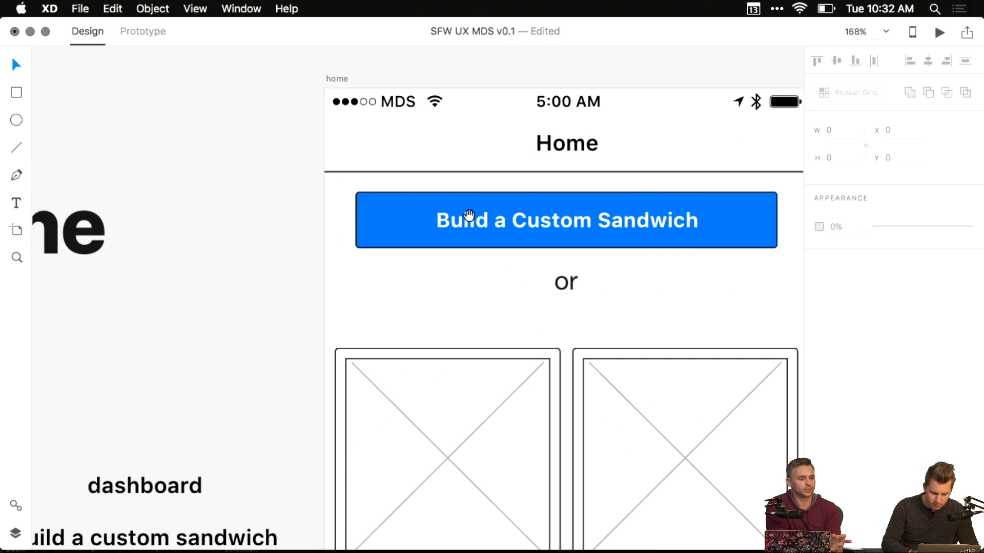
pyautogui.hscroll(6, 323, 256)
pyautogui.click(389, 286)
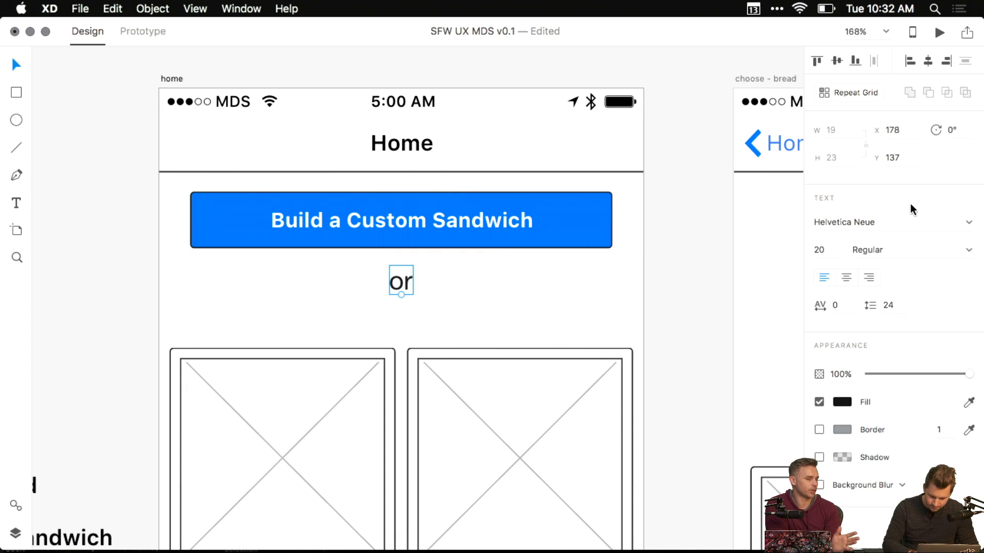
pyautogui.click(968, 224)
pyautogui.write('SF UI')
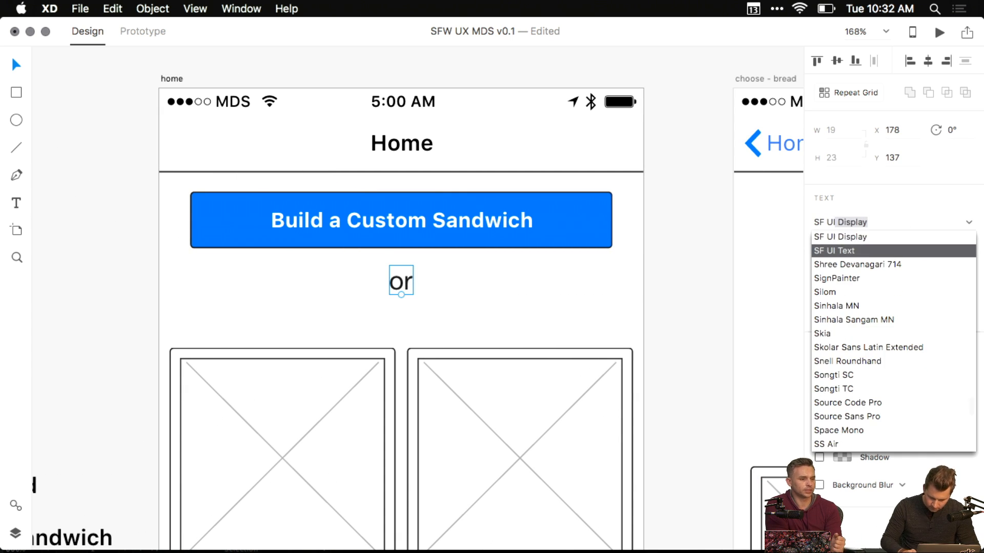
pyautogui.click(840, 250)
pyautogui.click(933, 247)
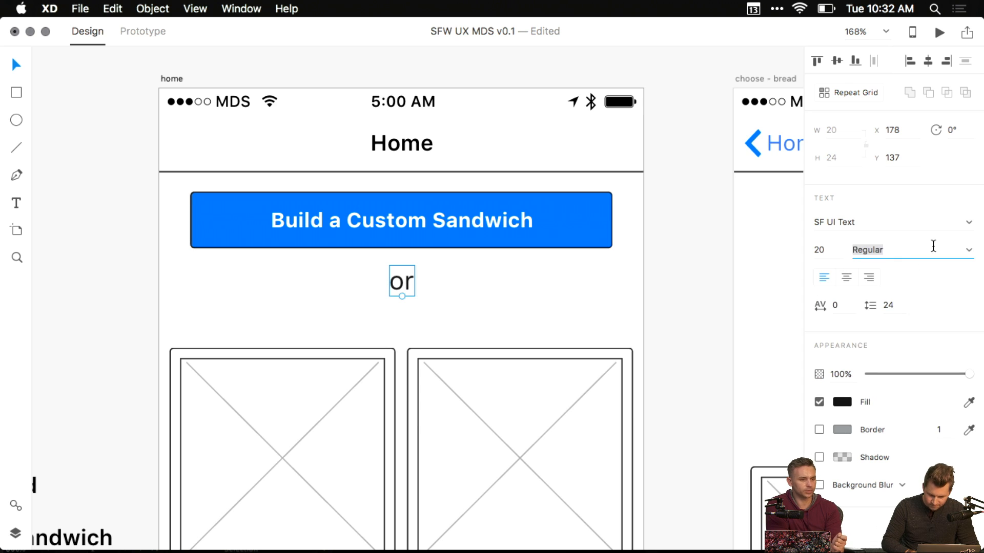
# - Set the font size of the "or" text to 12, and increase it to 16
pyautogui.click(825, 249)
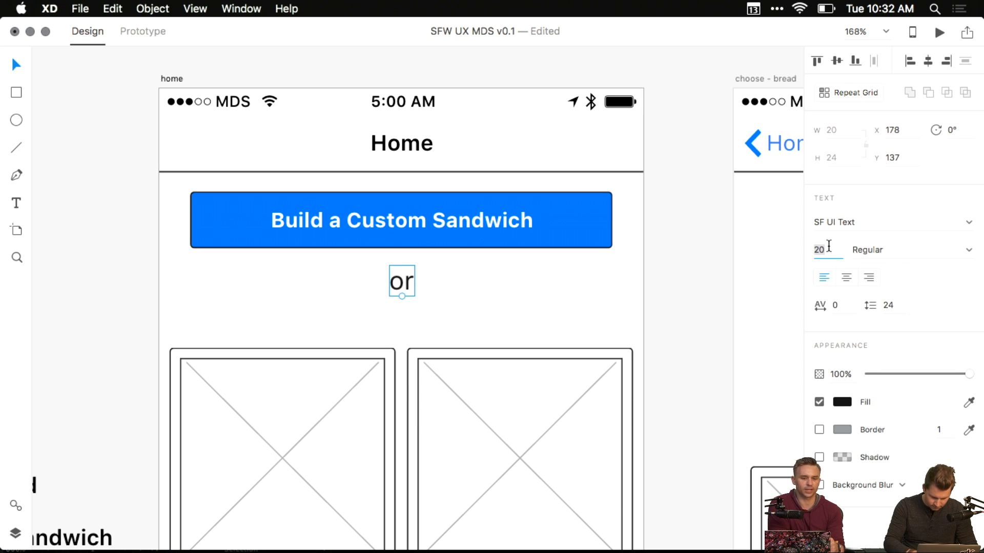
pyautogui.write('12')
pyautogui.press('Return')
pyautogui.click(833, 248)
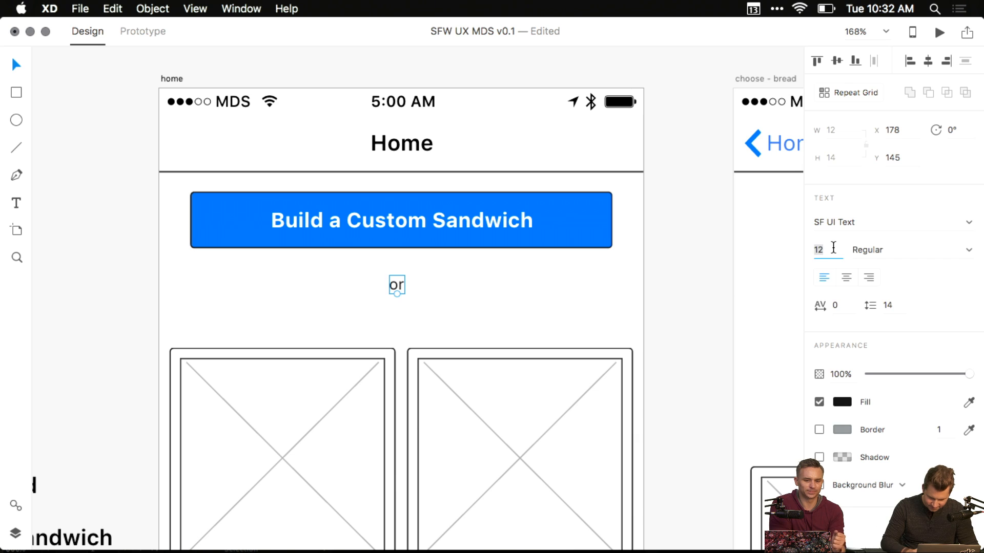
pyautogui.press('Up')
pyautogui.press('Up')
pyautogui.press('Up')
pyautogui.click(726, 257)
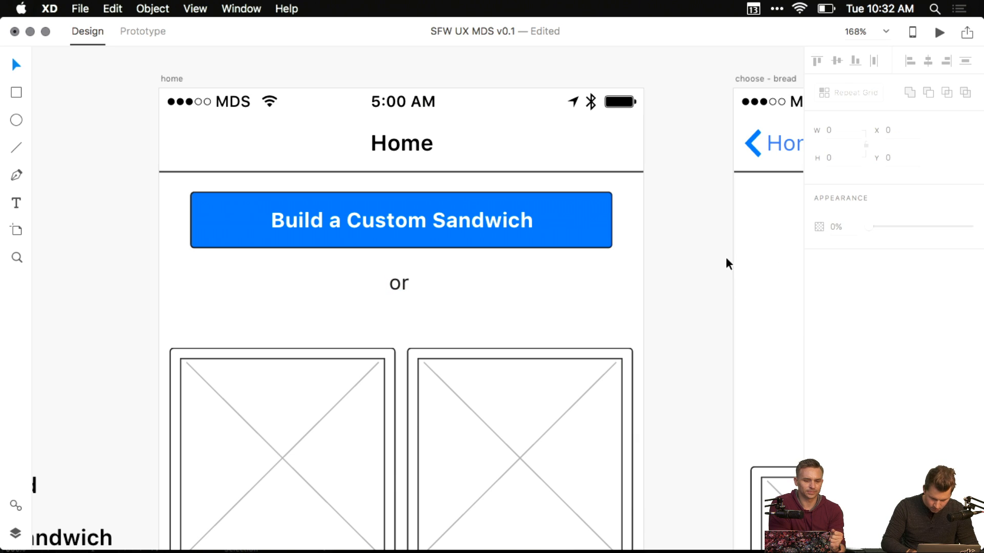
# - Set the font weight of the "or" text on the Home screen to Semibold
pyautogui.click(388, 285)
pyautogui.click(969, 252)
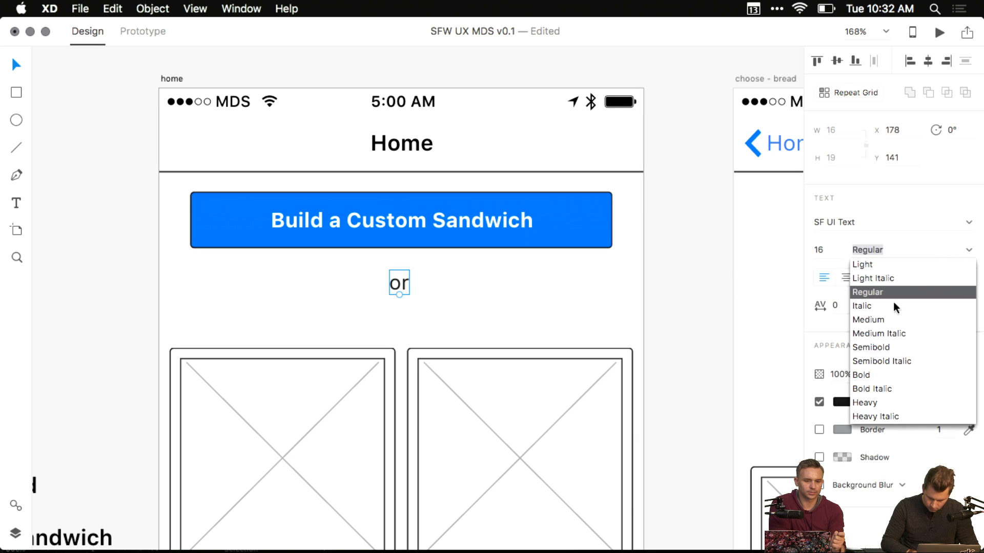
pyautogui.click(880, 348)
pyautogui.click(695, 315)
pyautogui.scroll(-5, 462, 315)
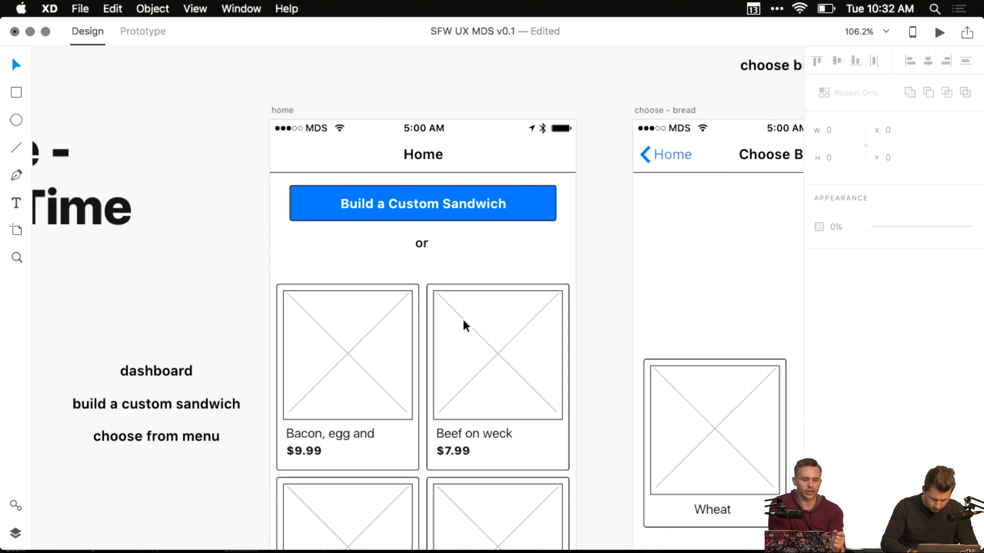
# - Move the "or" text up to Y 132, closer to the button, and duplicate it straight below at Y 167
pyautogui.click(424, 249)
pyautogui.hotkey('alt', 'Up')
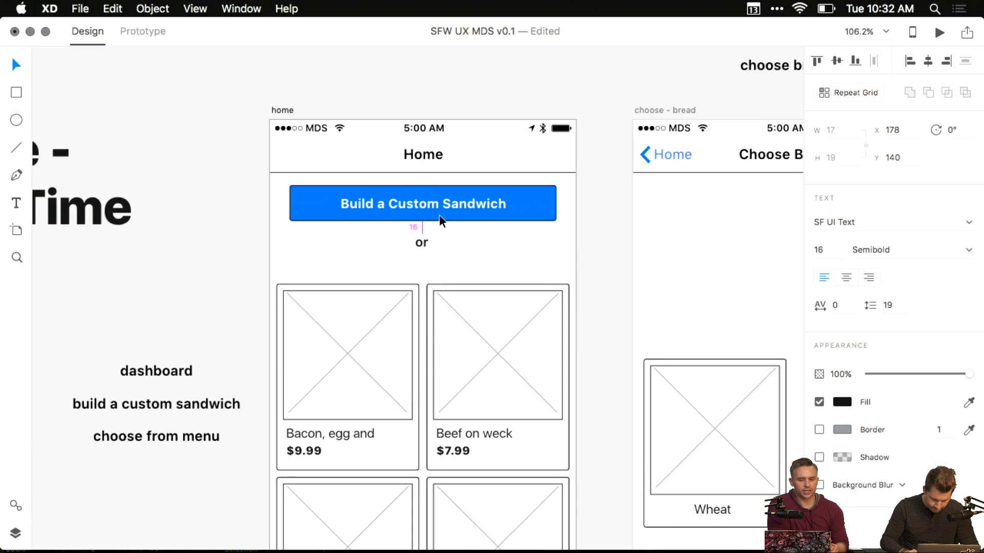
pyautogui.hotkey('shift', 'Up')
pyautogui.click(450, 232)
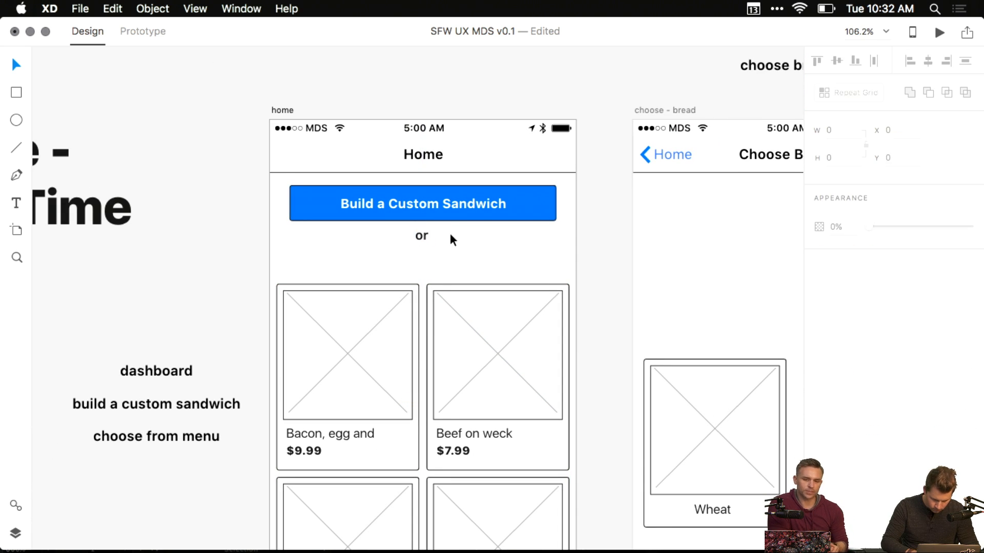
pyautogui.scroll(-1, 435, 220)
pyautogui.moveTo(419, 214); pyautogui.dragTo(415, 243)
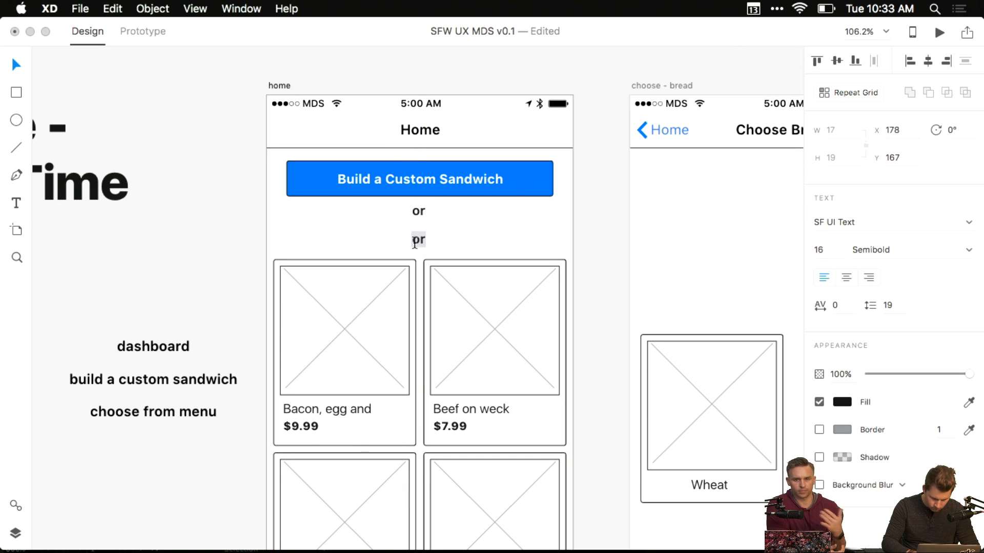
pyautogui.write('Choose')
pyautogui.press('super+z')
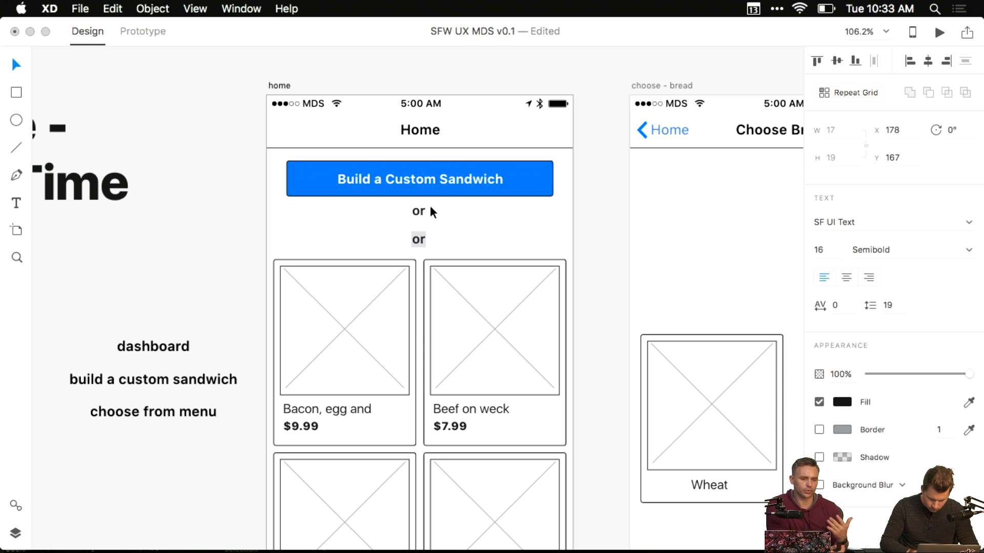
pyautogui.press('Escape')
# - Centre-align the text of both "or" labels and centre the two labels horizontally on each other
pyautogui.keyDown('shift'); pyautogui.click(426, 211); pyautogui.keyUp('shift')
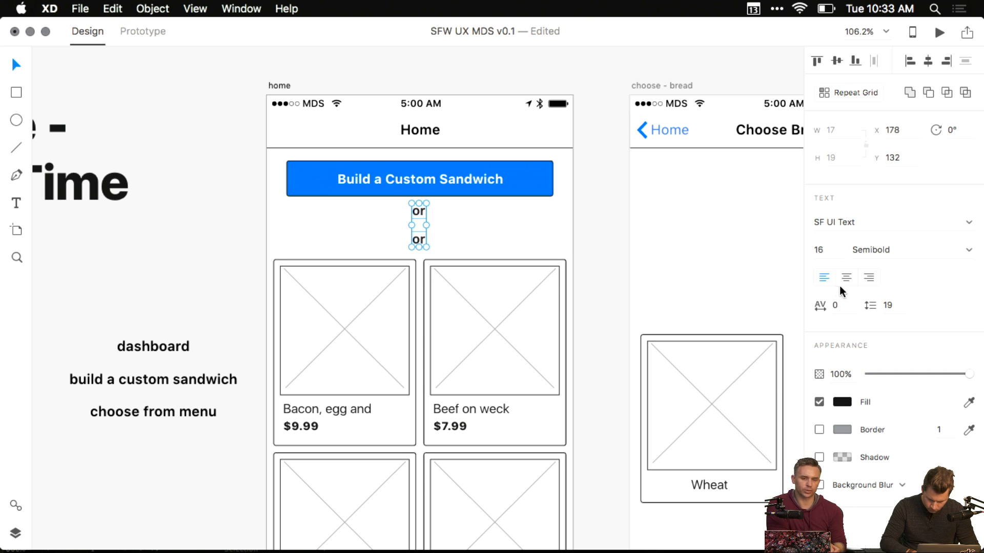
pyautogui.click(846, 278)
pyautogui.click(711, 222)
pyautogui.click(417, 238)
pyautogui.keyDown('shift'); pyautogui.click(419, 208); pyautogui.keyUp('shift')
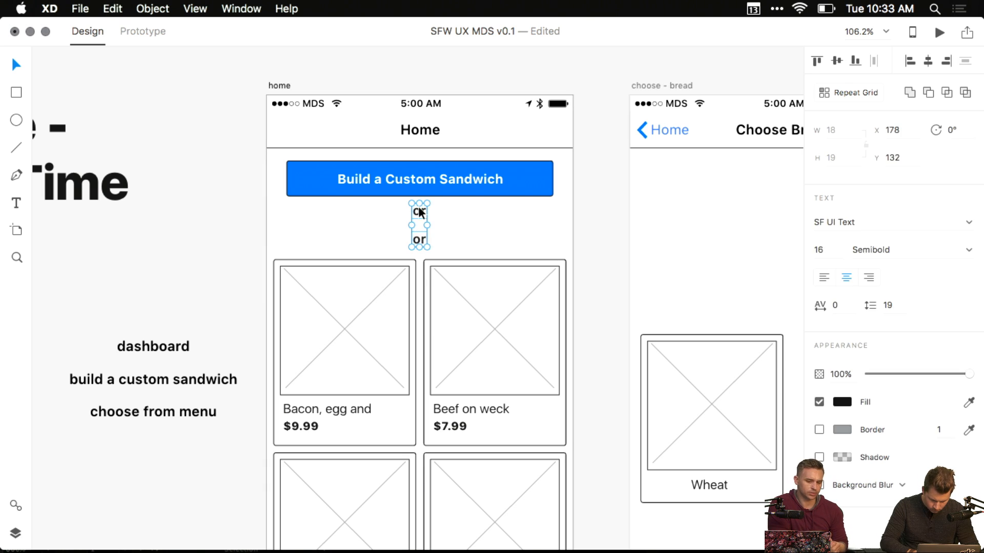
pyautogui.press('ctrl+super+c')
pyautogui.rightClick(499, 222)
pyautogui.click(420, 239)
pyautogui.click(436, 240)
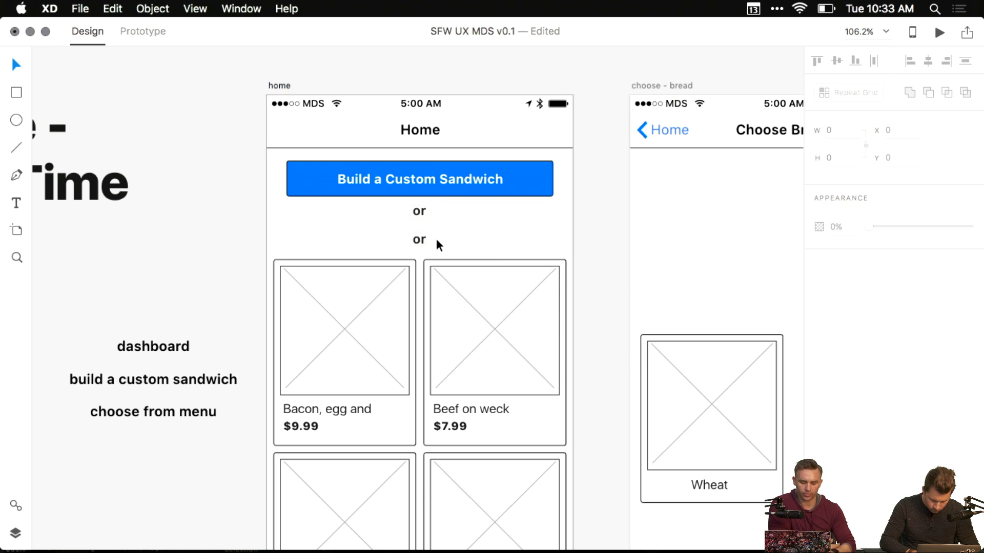
# - Replace the lower "or" label's text with "Choose an existing sandwhich"
pyautogui.click(417, 240)
pyautogui.doubleClick(417, 240)
pyautogui.write('Choose')
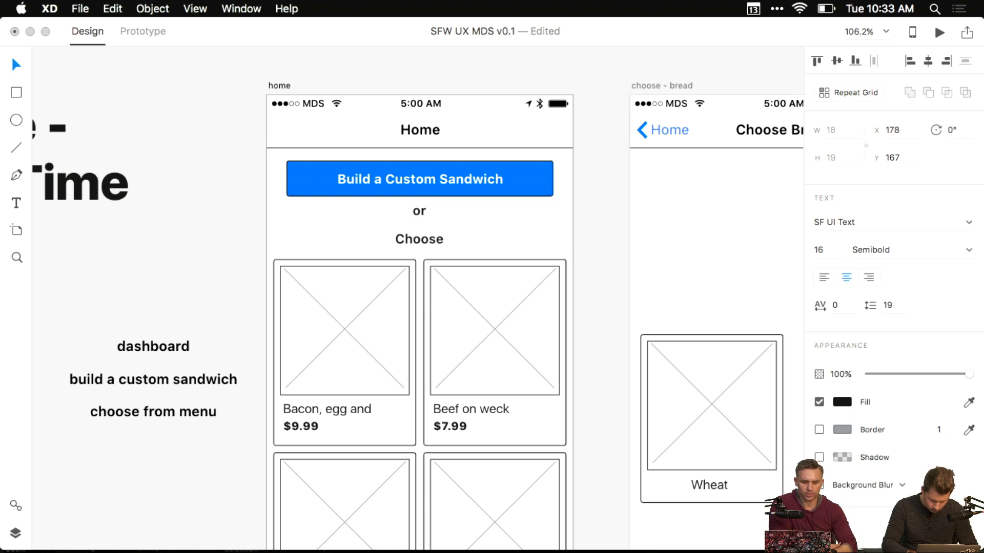
pyautogui.write(' an exi')
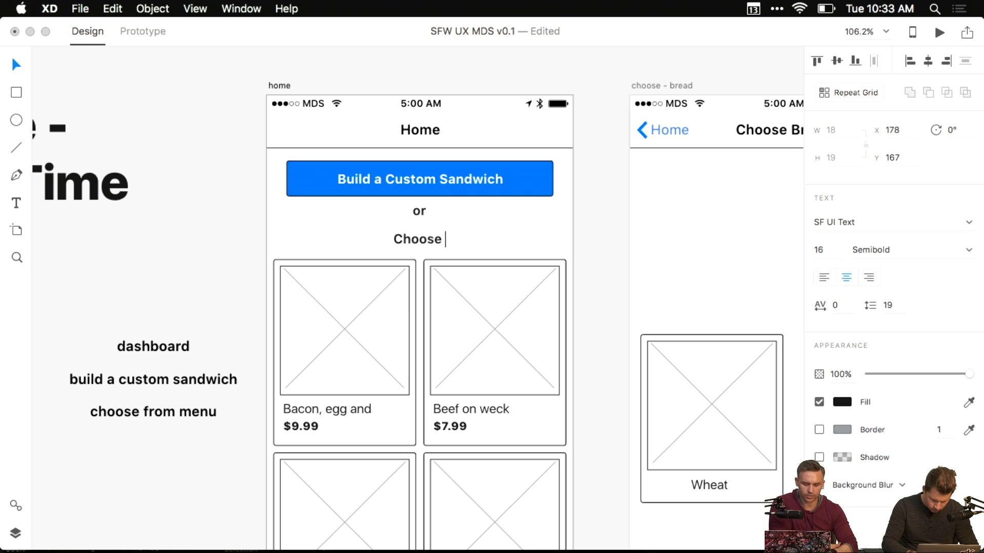
pyautogui.write('sting S')
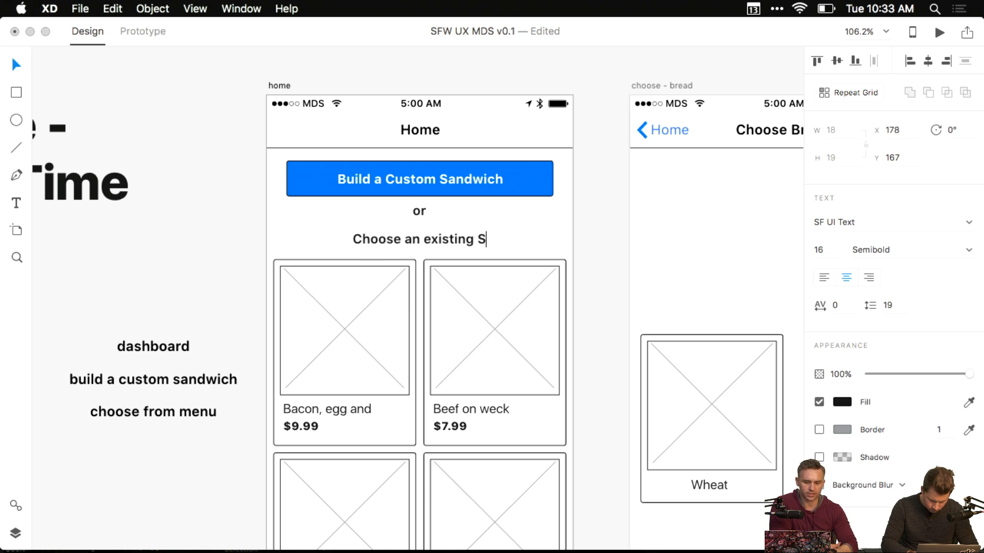
pyautogui.press('BackSpace')
pyautogui.write('sandwhich')
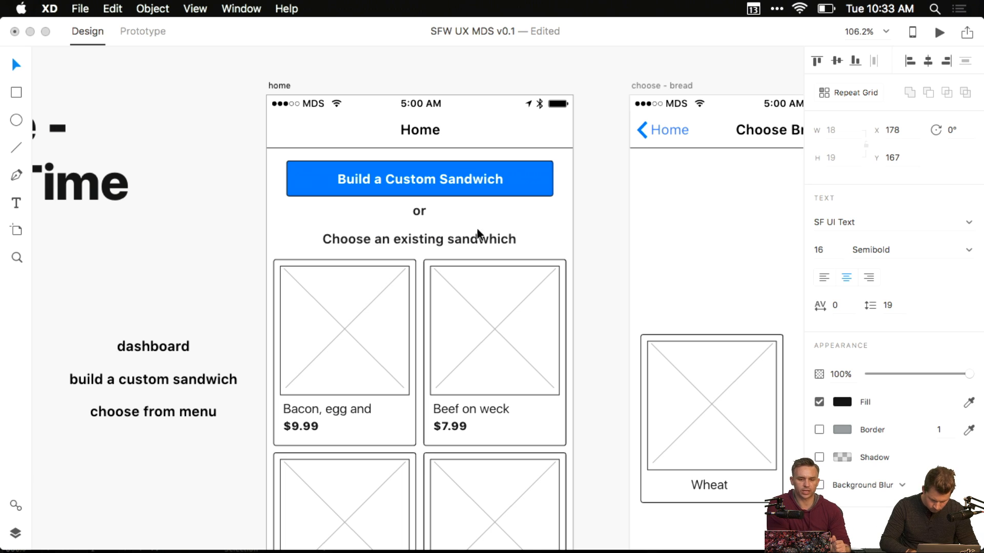
pyautogui.press('Escape')
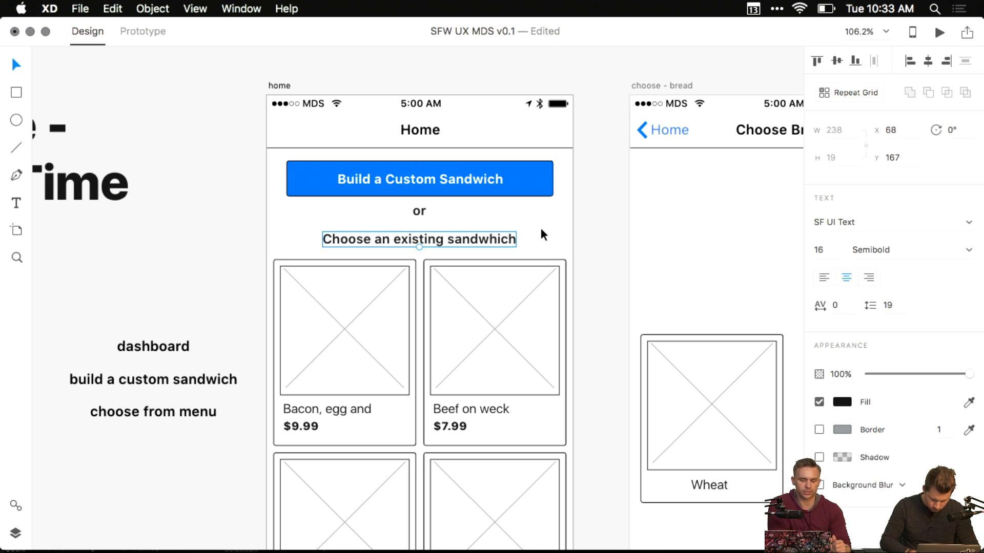
# - Respace the Home layout by lowering the sandwich grid to Y 241, the "Choose an existing" heading to just above it, and "or" to Y 155
pyautogui.scroll(-3, 473, 244)
pyautogui.click(473, 275)
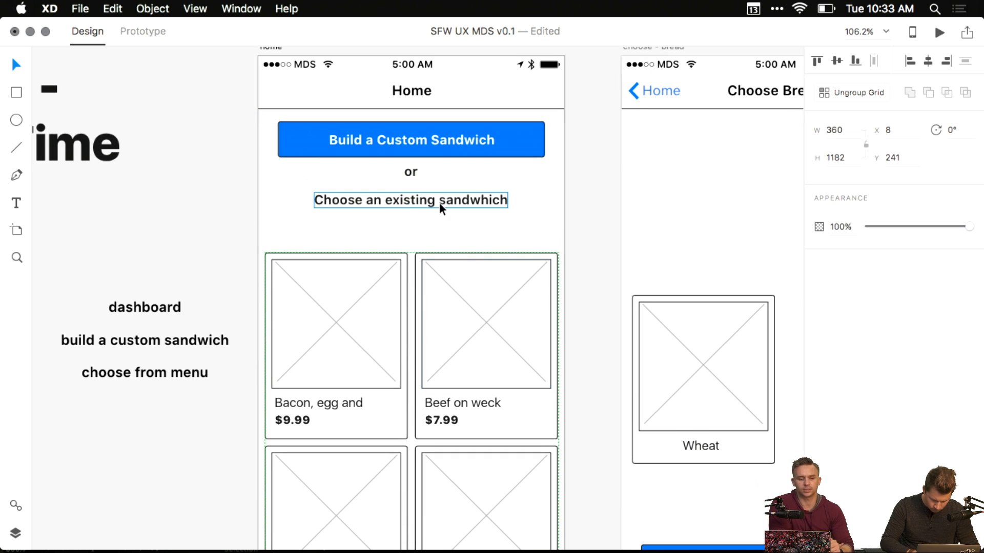
pyautogui.moveTo(439, 202); pyautogui.dragTo(439, 228)
pyautogui.moveTo(410, 172); pyautogui.dragTo(410, 191)
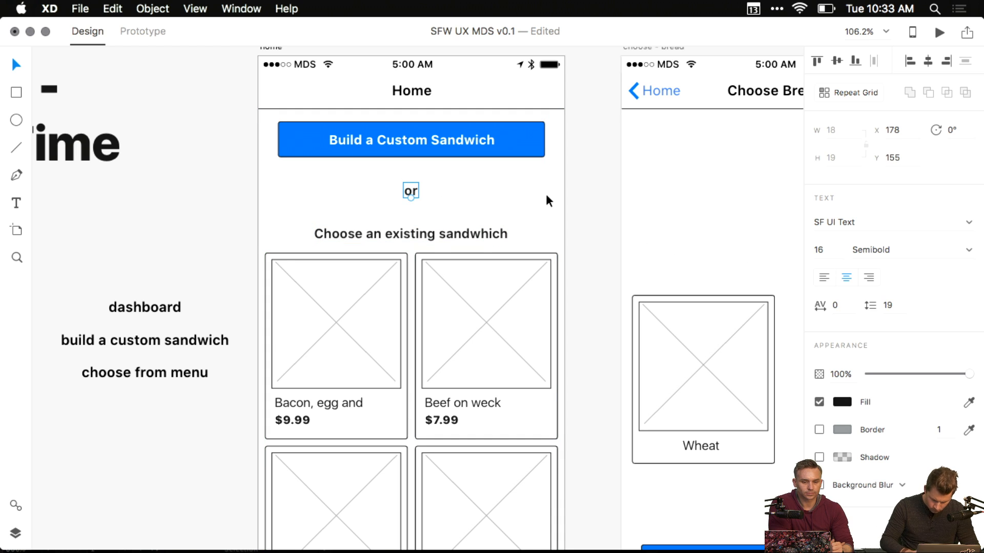
# - Draw a horizontal line about 144 wide to the left of "or" at Y 164.5, and duplicate it on the right side
pyautogui.click(280, 184)
pyautogui.press('l')
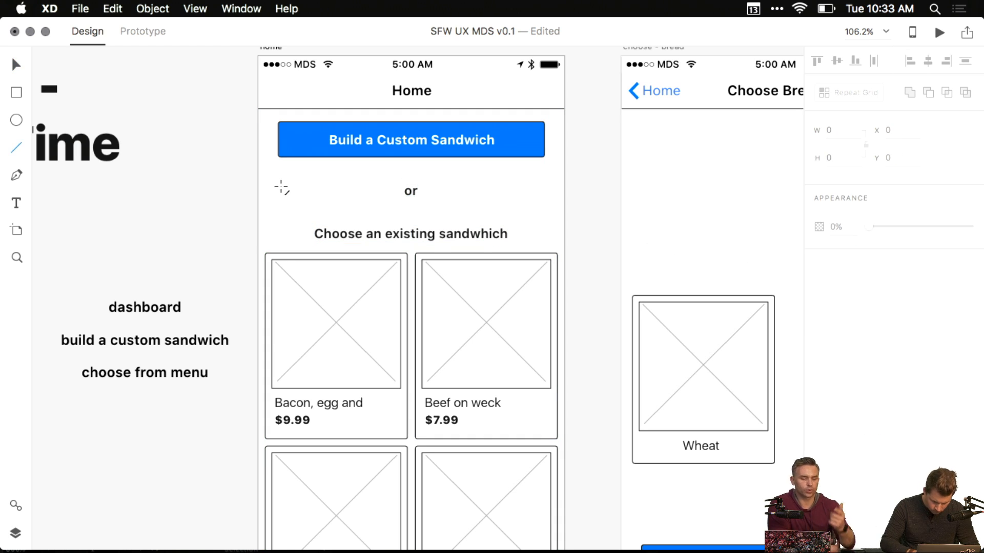
pyautogui.moveTo(280, 191); pyautogui.dragTo(395, 192)
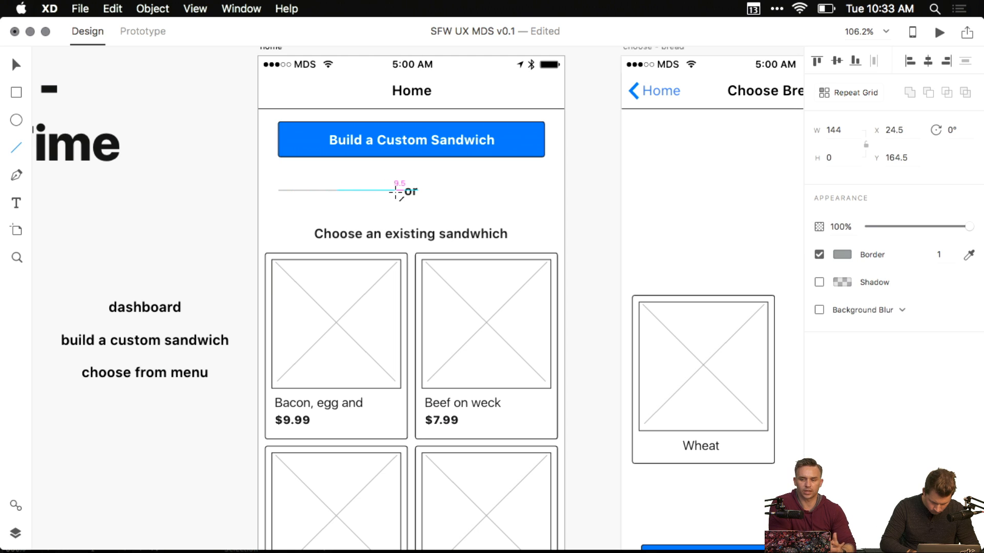
pyautogui.press('Escape')
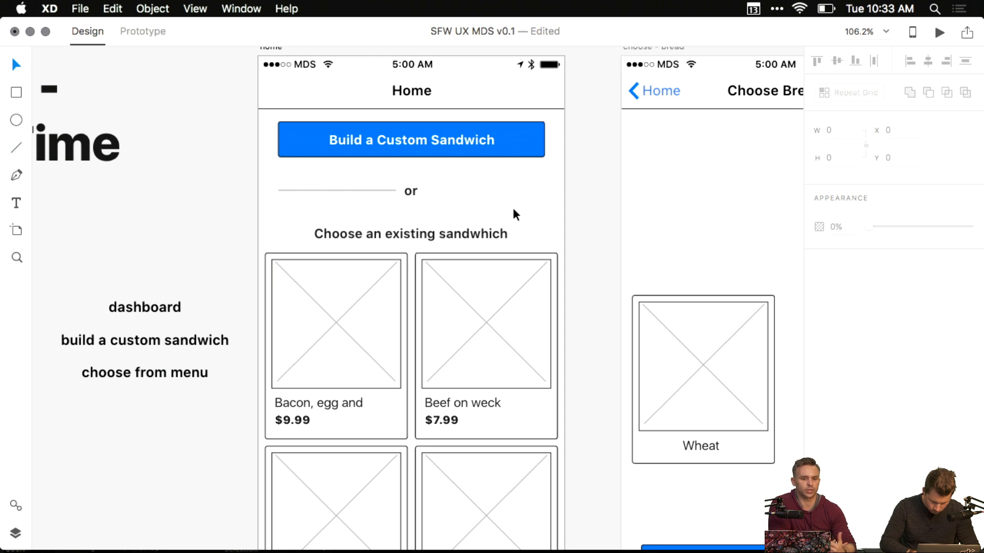
pyautogui.moveTo(375, 191); pyautogui.dragTo(521, 190)
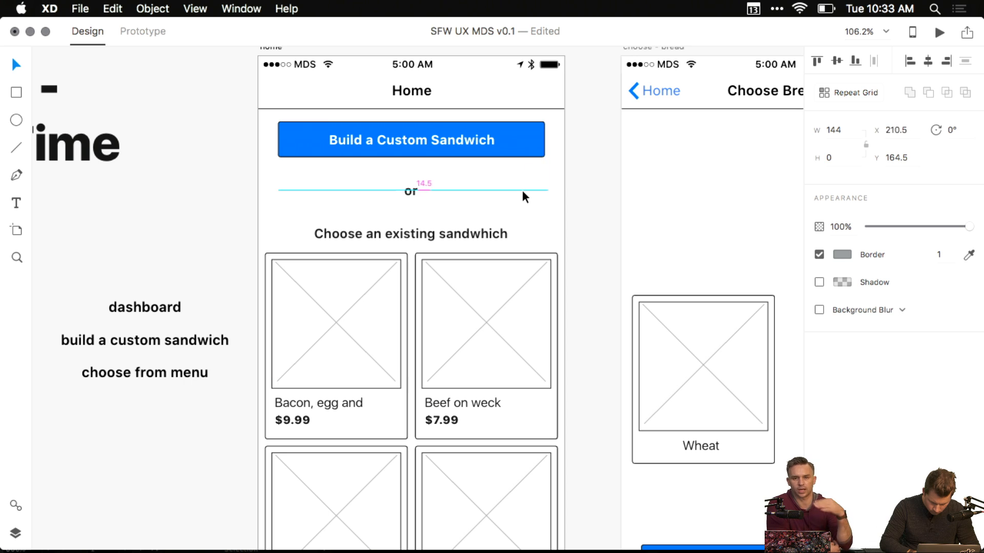
pyautogui.click(485, 231)
# - Nudge the "or" text up to Y 154 and group it with the two lines beside it
pyautogui.click(410, 192)
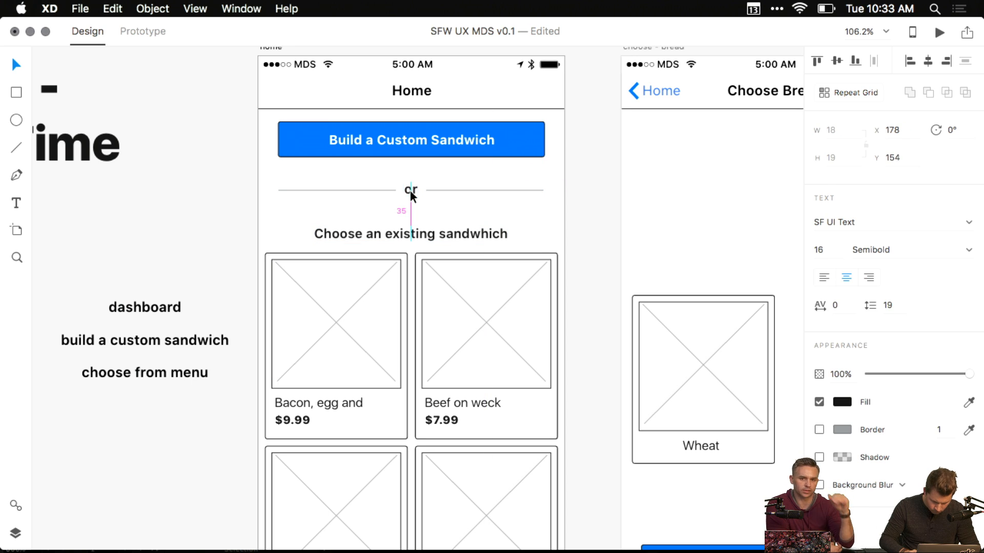
pyautogui.moveTo(354, 175); pyautogui.dragTo(464, 205)
pyautogui.press('super+g')
pyautogui.click(462, 208)
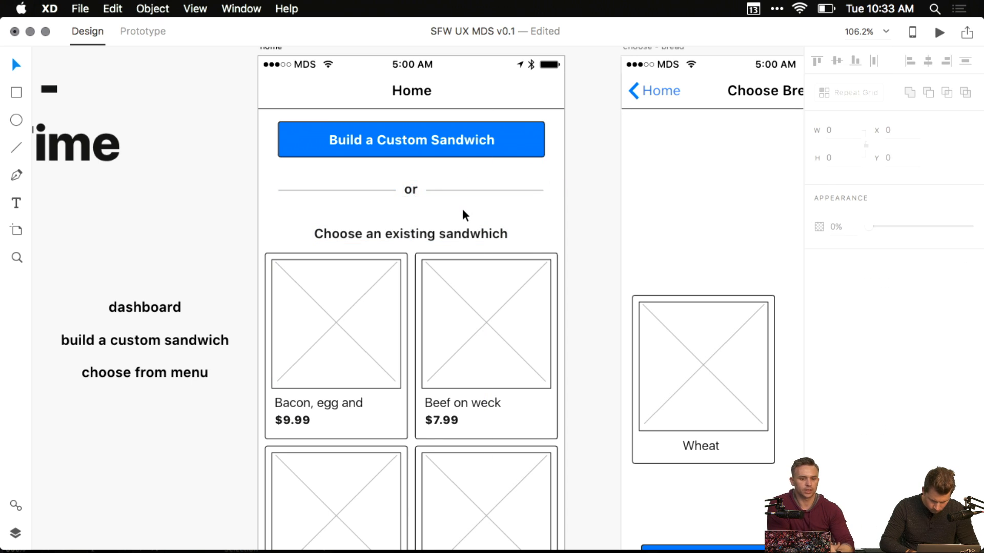
# - Tighten the Home layout by moving the "or" divider group up to Y 140 and the heading and sandwich grid up beneath it
pyautogui.moveTo(411, 190); pyautogui.dragTo(411, 177)
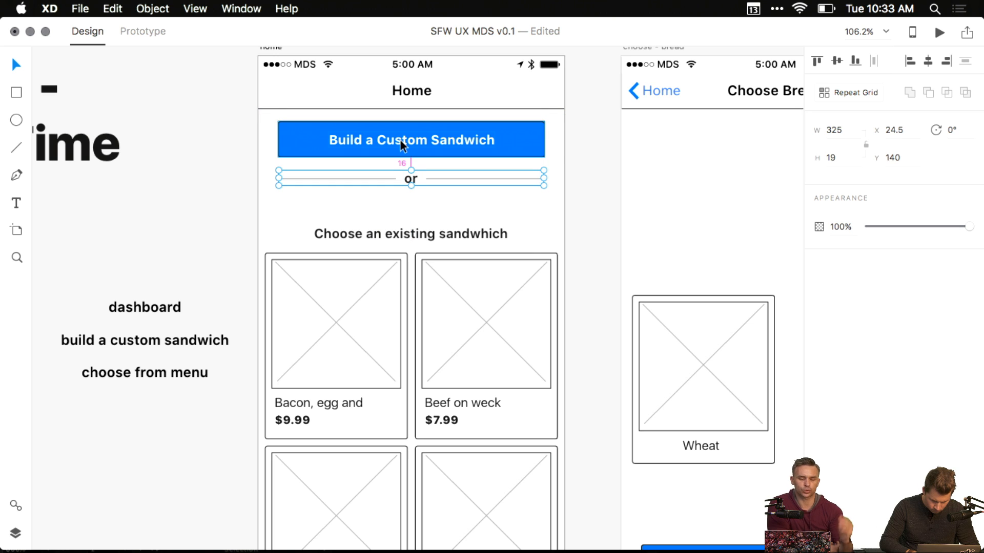
pyautogui.moveTo(393, 235); pyautogui.dragTo(401, 210)
pyautogui.moveTo(380, 303); pyautogui.dragTo(384, 294)
# - Set the font weight of the "or" text inside the divider group to Regular
pyautogui.doubleClick(410, 179)
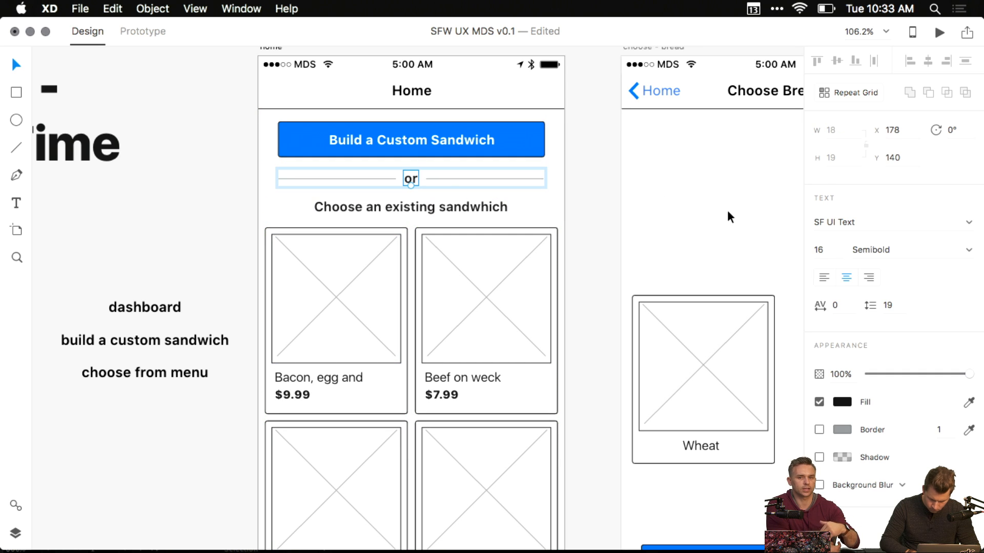
pyautogui.click(971, 250)
pyautogui.click(876, 290)
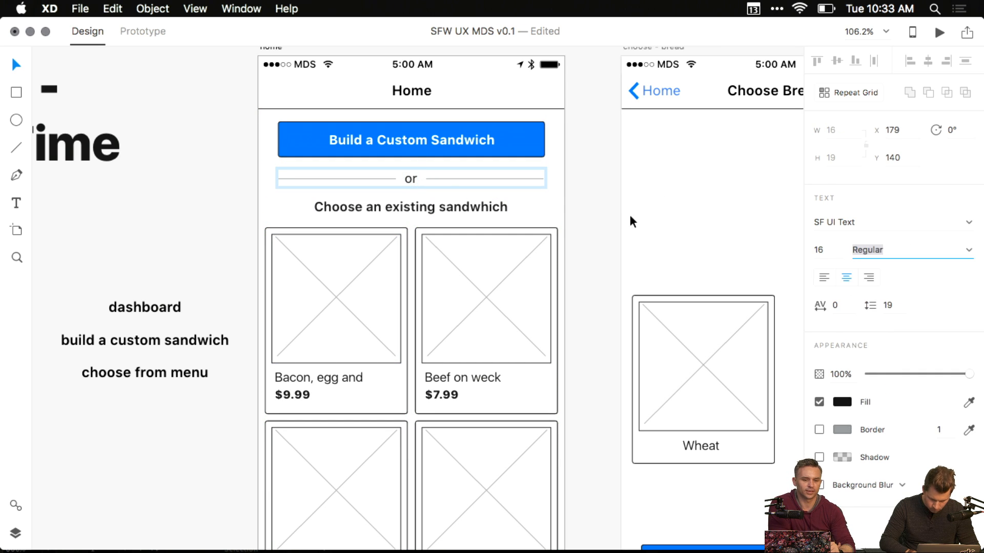
pyautogui.click(583, 197)
# - Move the Wheat card up beneath the header of the Choose Bread screen, at X 13, Y 80
pyautogui.moveTo(583, 196); pyautogui.dragTo(241, 265)
pyautogui.scroll(-5, 512, 200)
pyautogui.scroll(7, 413, 175)
pyautogui.scroll(-5, 501, 272)
pyautogui.moveTo(354, 431); pyautogui.dragTo(352, 284)
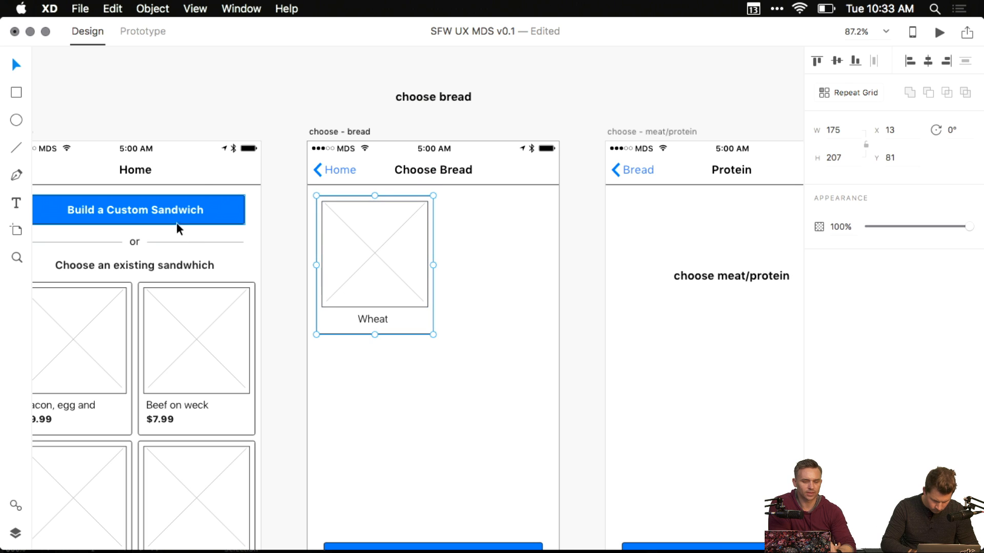
pyautogui.click(176, 226)
pyautogui.click(367, 223)
pyautogui.press('Up')
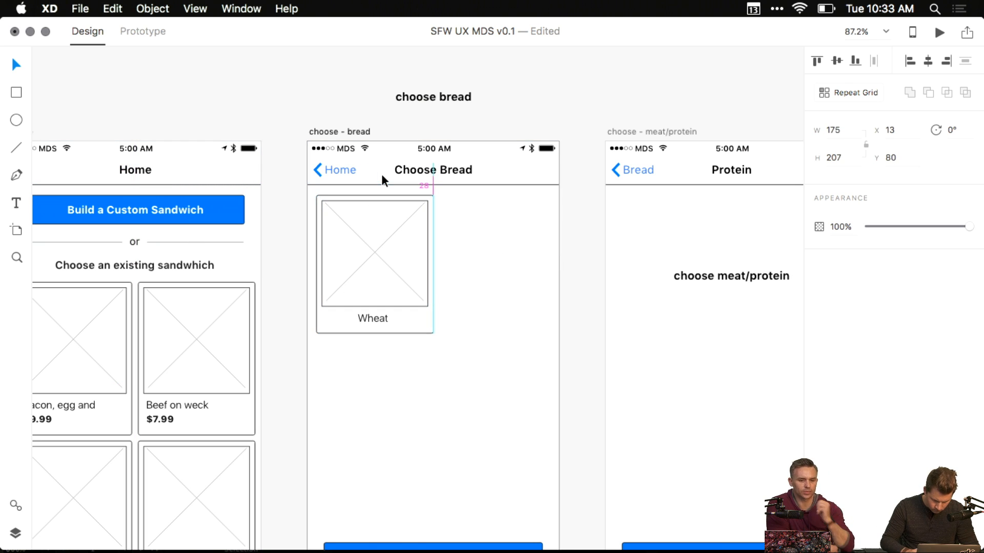
# - Extend the "choose - bread" artboard downward to a height of about 1134
pyautogui.scroll(-5, 433, 239)
pyautogui.hscroll(3, 433, 239)
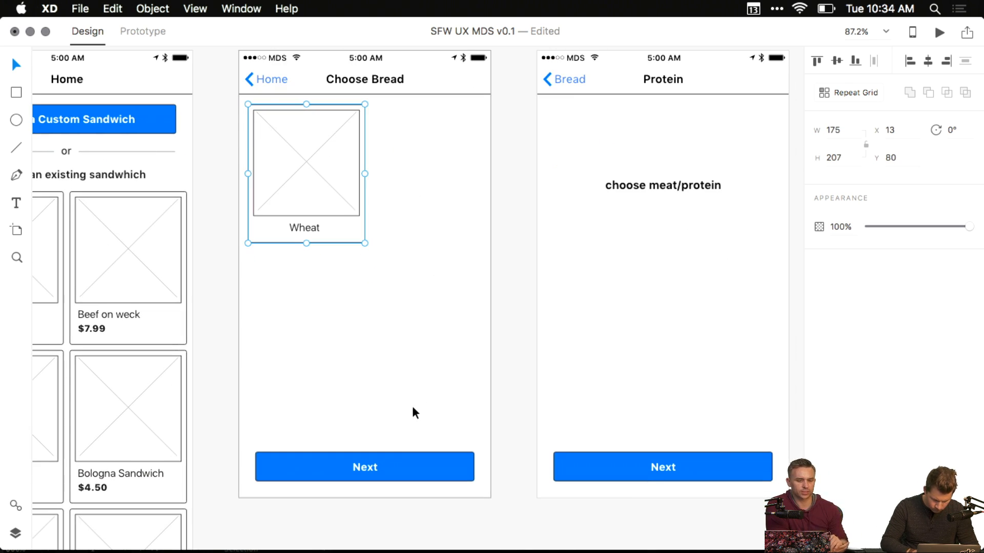
pyautogui.scroll(-5, 412, 406)
pyautogui.moveTo(436, 382); pyautogui.dragTo(432, 260)
pyautogui.click(380, 269)
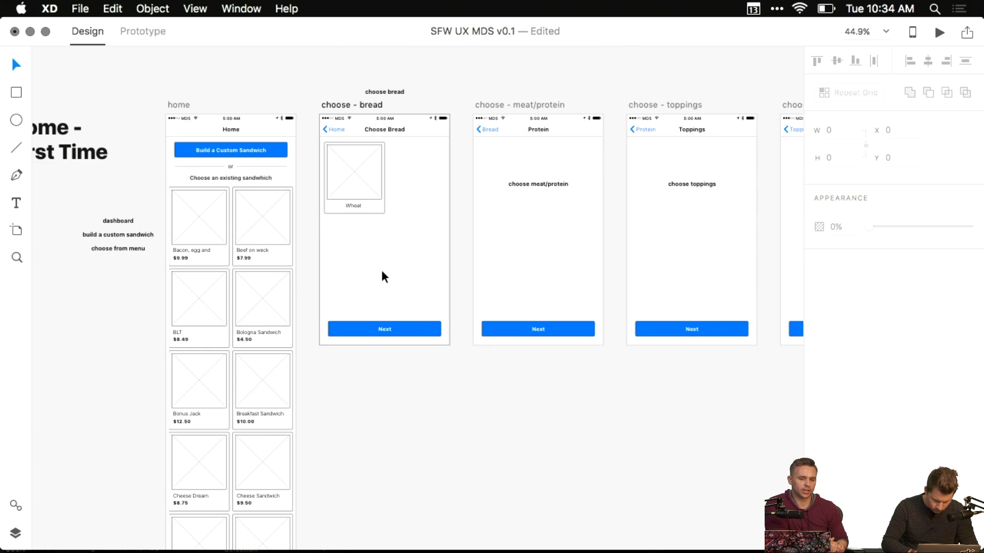
pyautogui.click(416, 234)
pyautogui.scroll(-3, 389, 279)
pyautogui.moveTo(385, 286); pyautogui.dragTo(385, 446)
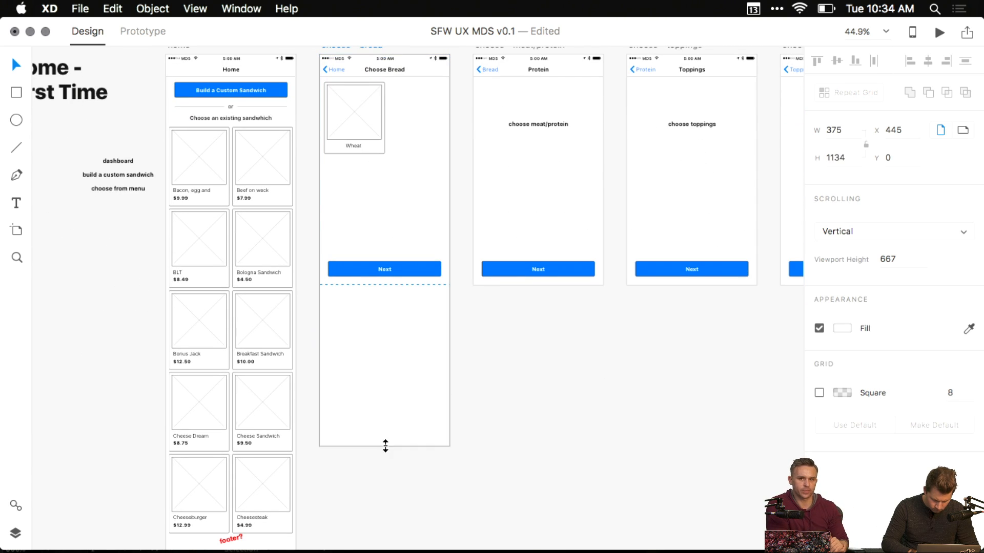
pyautogui.click(493, 356)
# - Examine the extended Choose Bread screen and the placement of its Next button relative to the neighbouring screens
pyautogui.scroll(5, 450, 248)
pyautogui.scroll(-3, 450, 496)
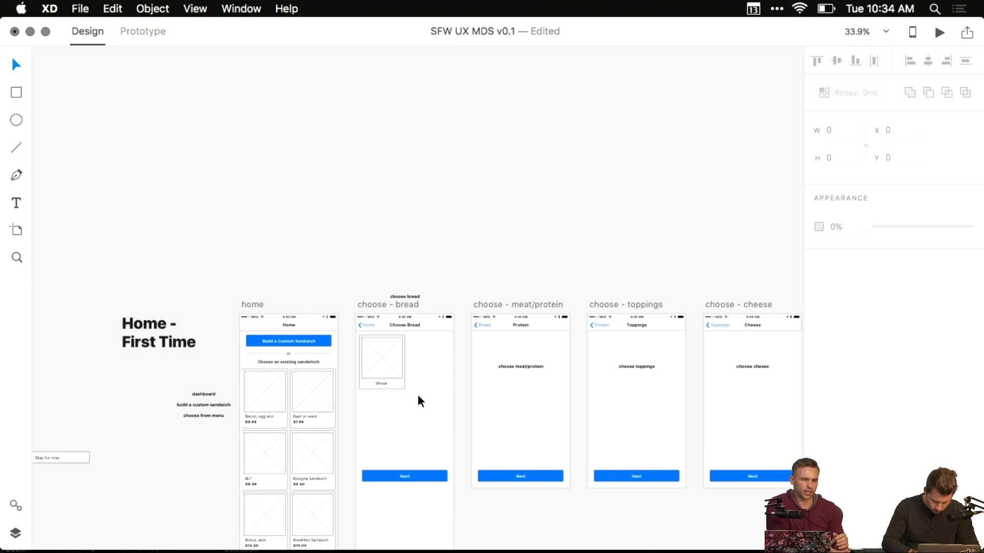
pyautogui.scroll(8, 418, 396)
pyautogui.moveTo(418, 396); pyautogui.dragTo(433, 227)
pyautogui.scroll(-4, 443, 190)
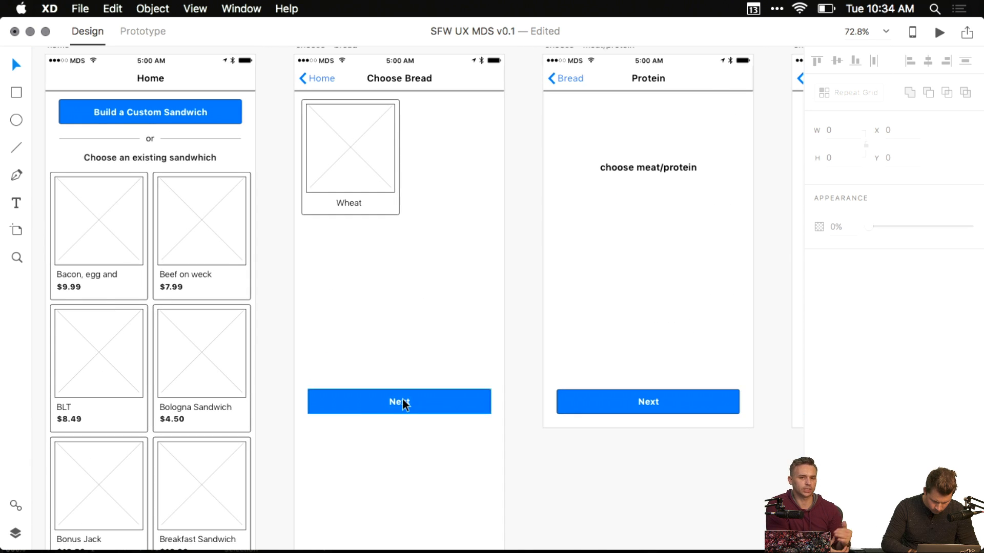
pyautogui.click(401, 403)
pyautogui.click(377, 361)
pyautogui.scroll(2, 385, 374)
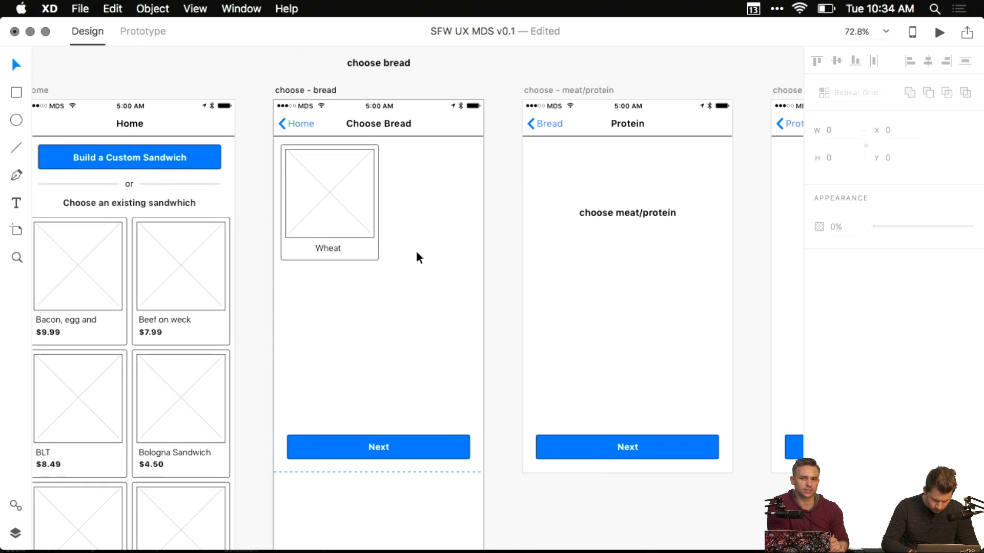
# - Save the document and select the Next button on the Choose Bread screen
pyautogui.press('super+s')
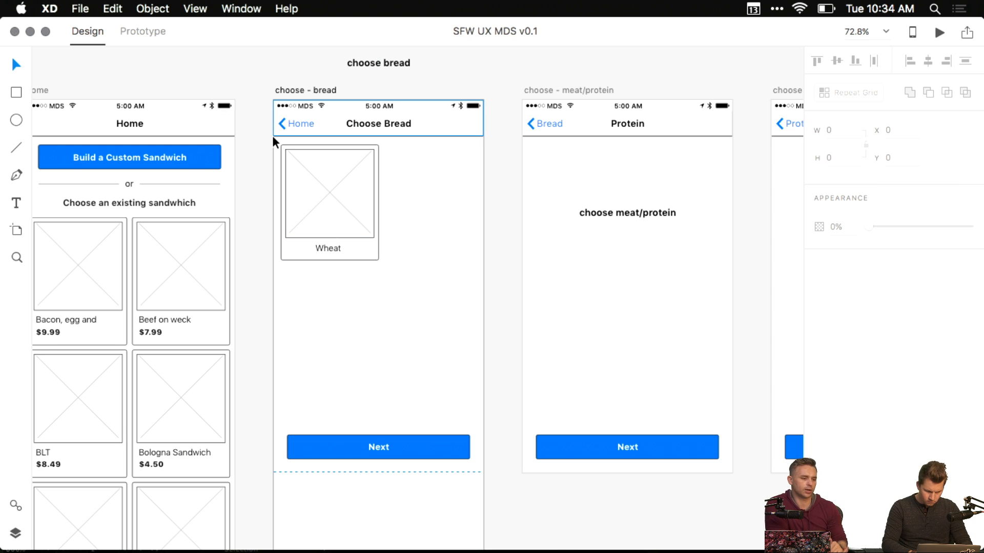
pyautogui.click(273, 135)
pyautogui.click(374, 443)
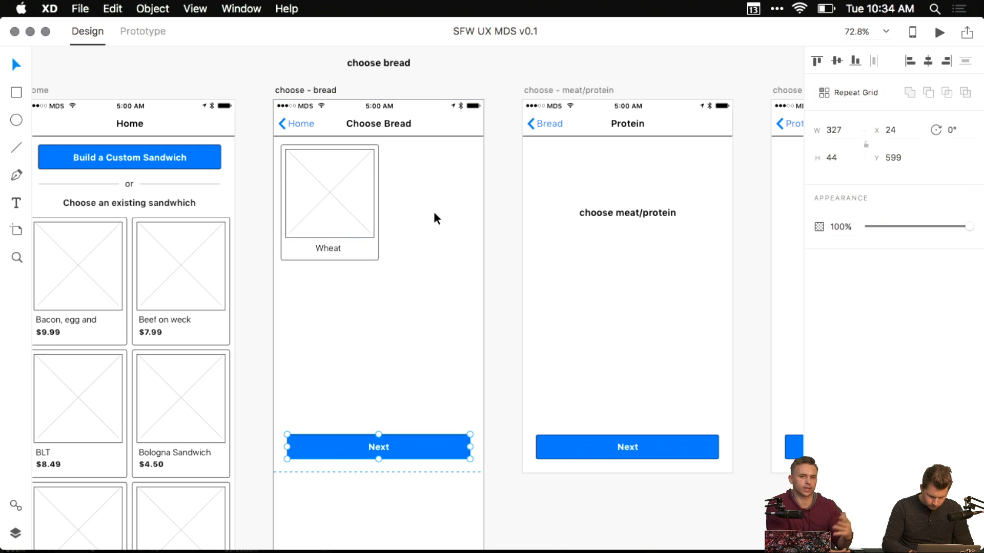
# - Duplicate the blue "Home" label in the Choose Bread header and place the copy at the header's opposite end
pyautogui.scroll(5, 433, 211)
pyautogui.press('r')
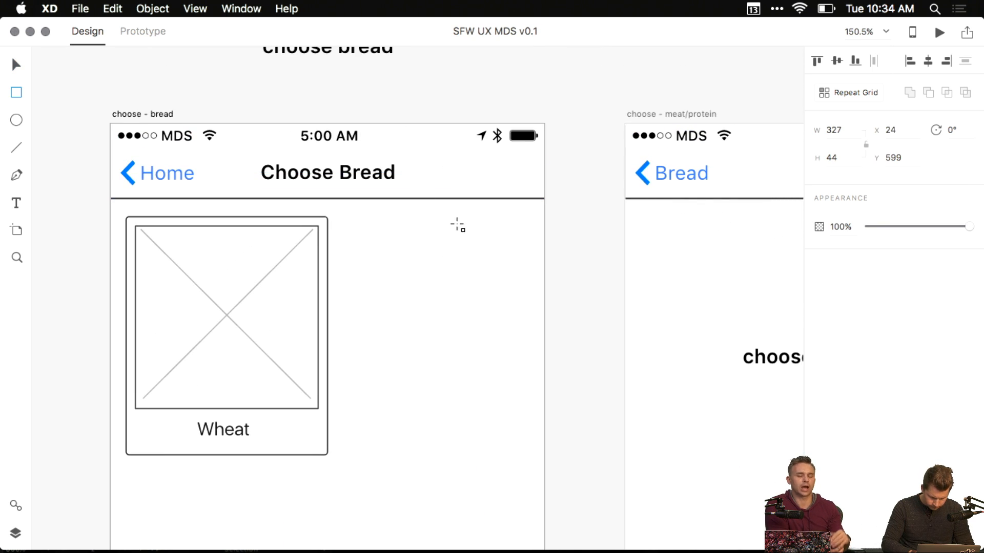
pyautogui.press('v')
pyautogui.doubleClick(177, 177)
pyautogui.click(413, 177)
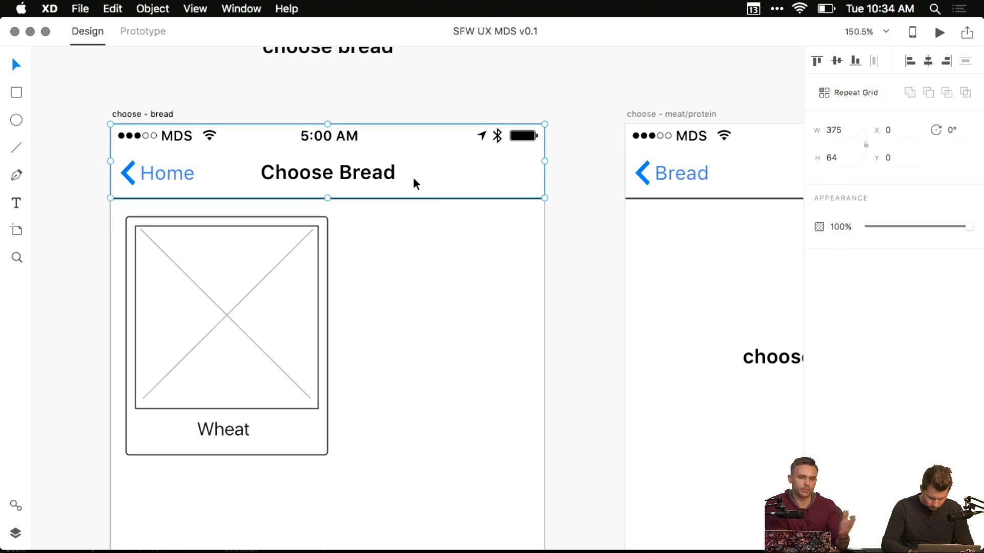
pyautogui.press('super+v')
pyautogui.moveTo(179, 178); pyautogui.dragTo(486, 183)
# - Right-align the copied header label and change its text to "Next"
pyautogui.doubleClick(482, 182)
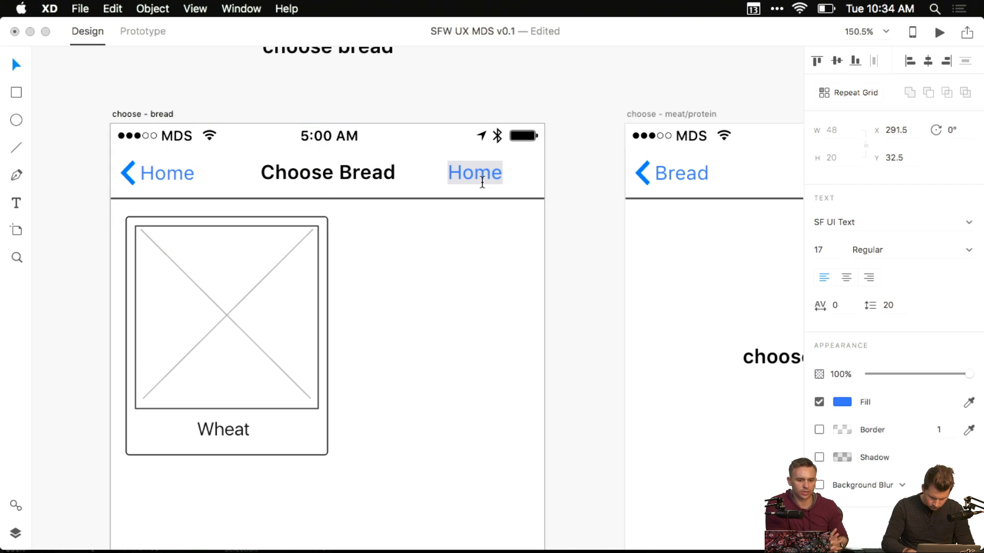
pyautogui.click(870, 278)
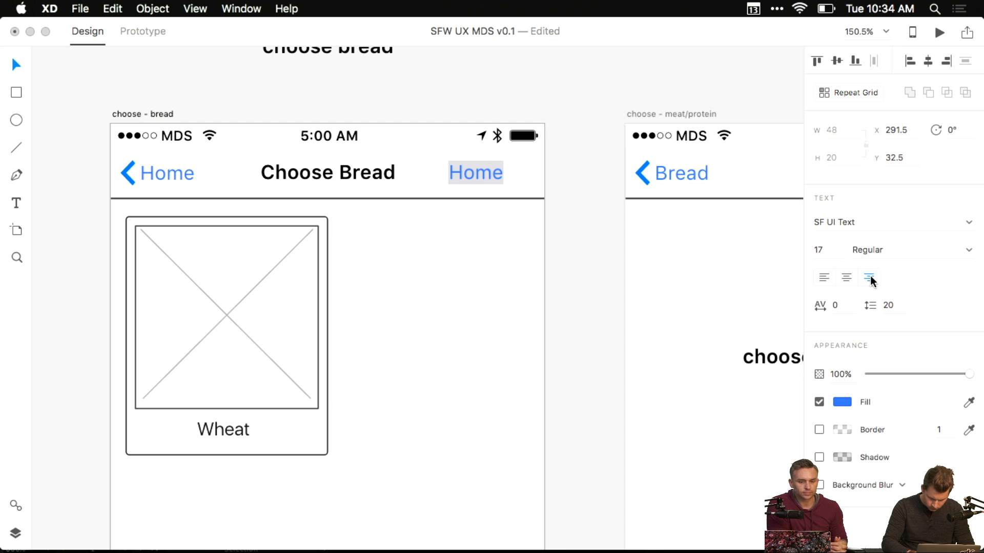
pyautogui.write('Next')
pyautogui.press('Escape')
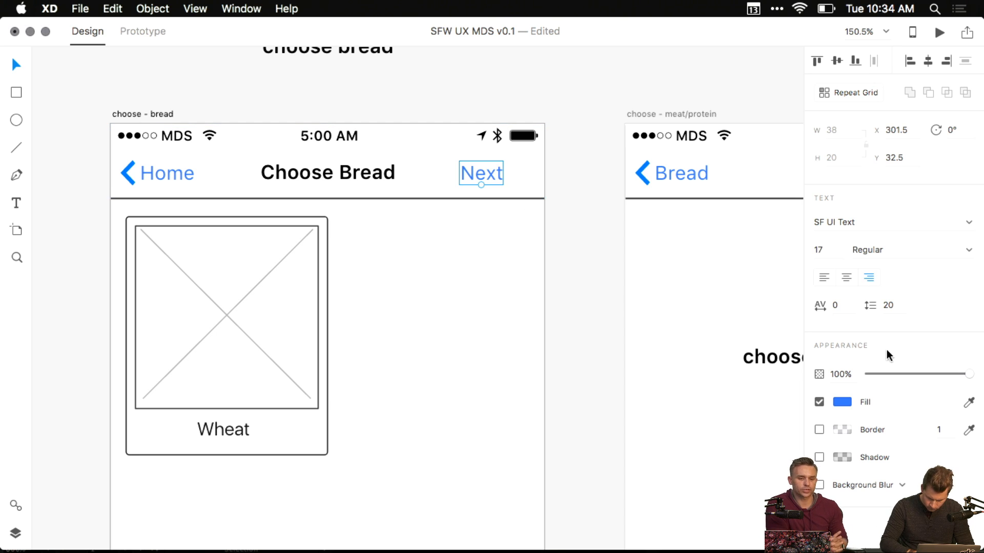
# - Change the header Next label's fill to the grey #9F9F9F
pyautogui.click(843, 400)
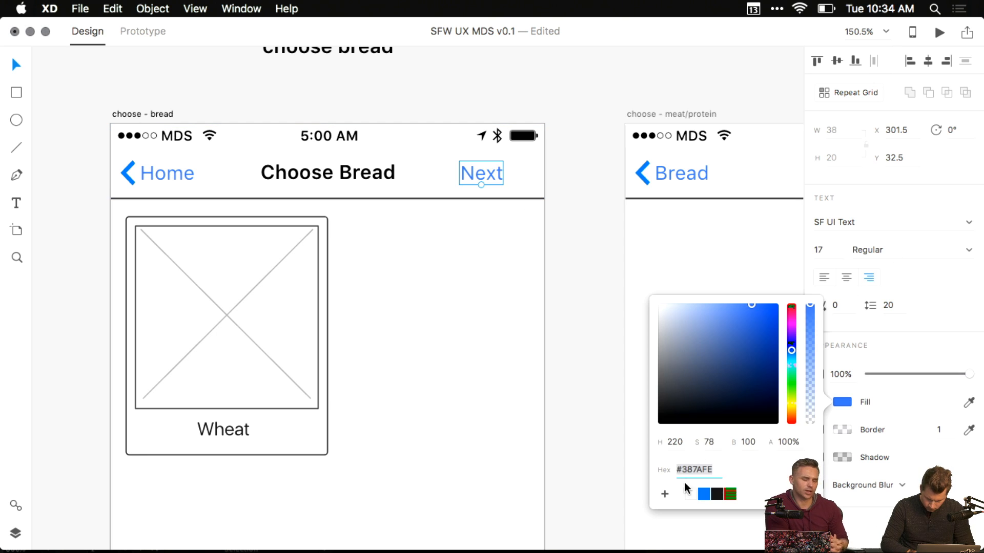
pyautogui.moveTo(687, 329)
pyautogui.mouseDown()
pyautogui.moveTo(643, 328)
pyautogui.moveTo(642, 348)
pyautogui.mouseUp()
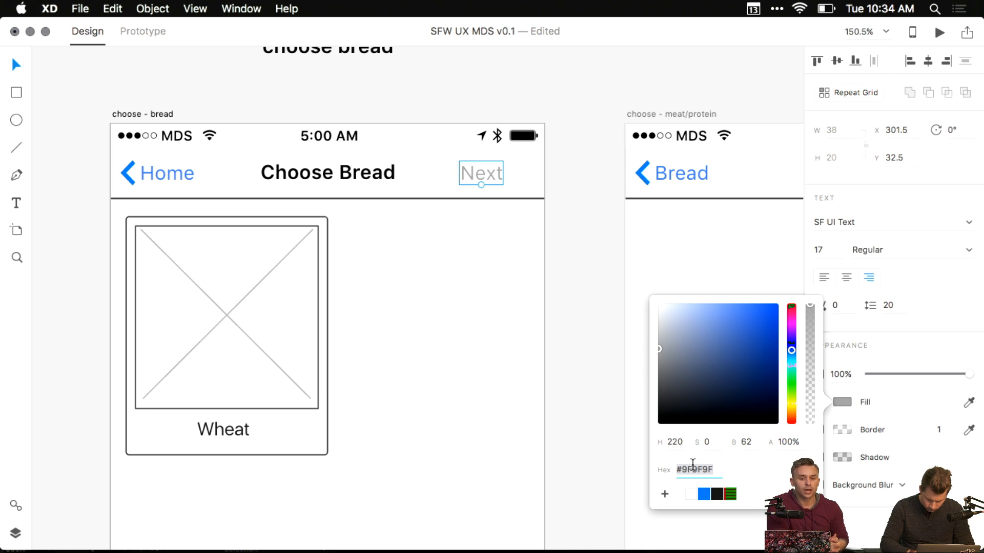
pyautogui.press('super+c')
pyautogui.click(577, 288)
# - Move the grey Next label close to the header's outer edge, at about X 328, Y 32
pyautogui.click(492, 175)
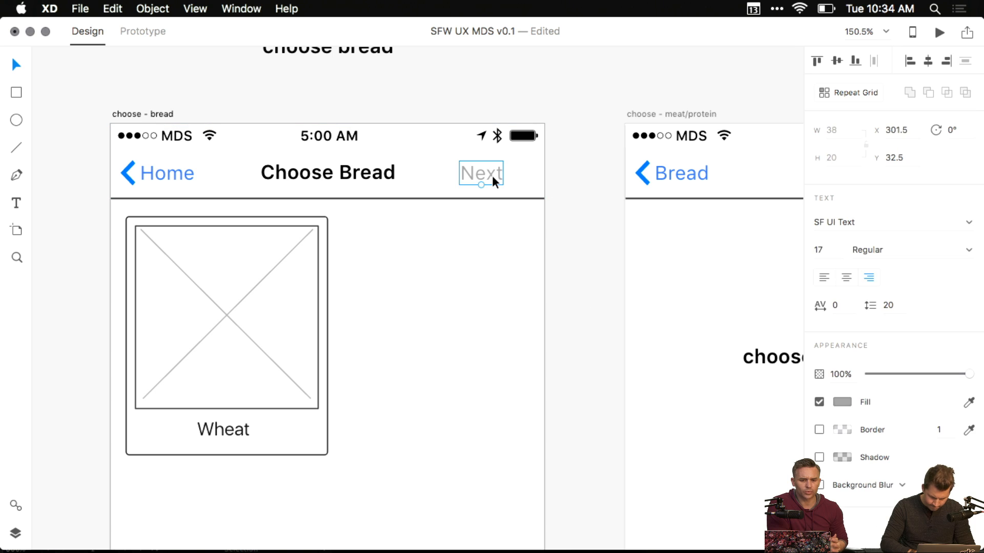
pyautogui.hotkey('shift', 'Left')
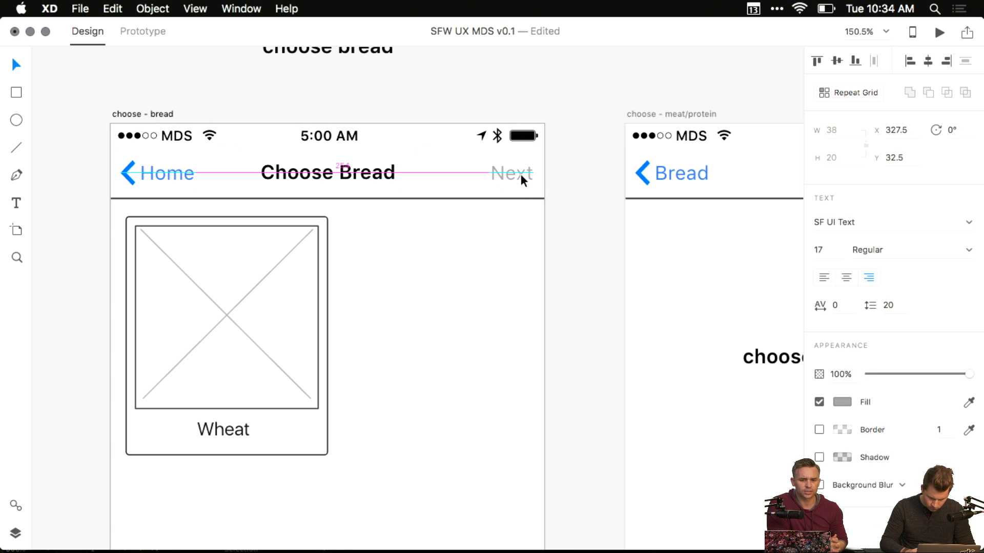
pyautogui.press('Right')
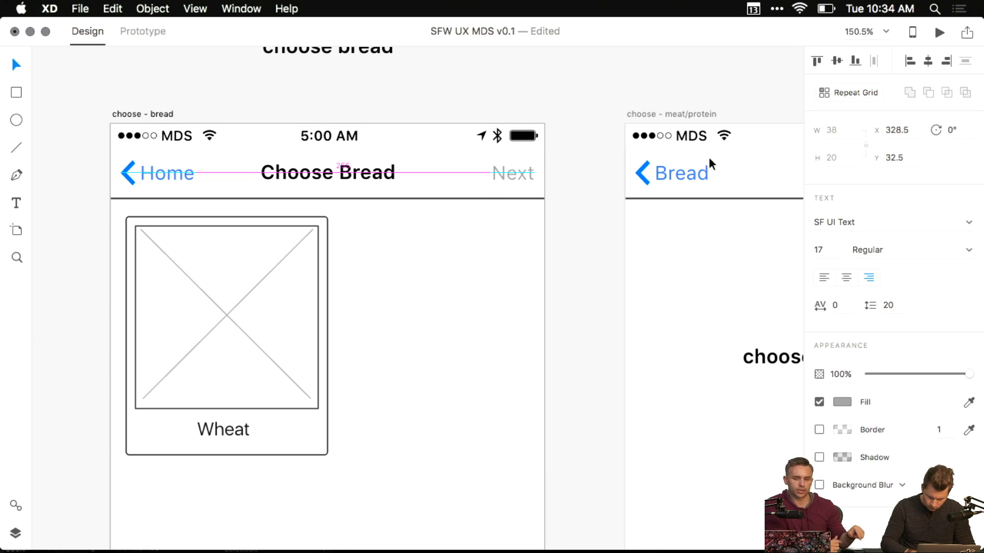
pyautogui.press('Tab')
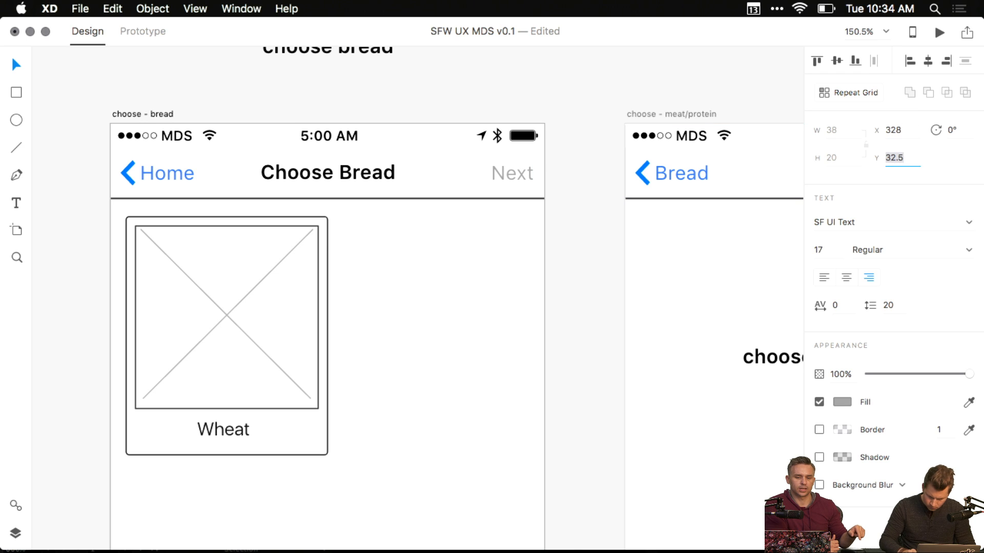
pyautogui.click(547, 217)
pyautogui.click(512, 163)
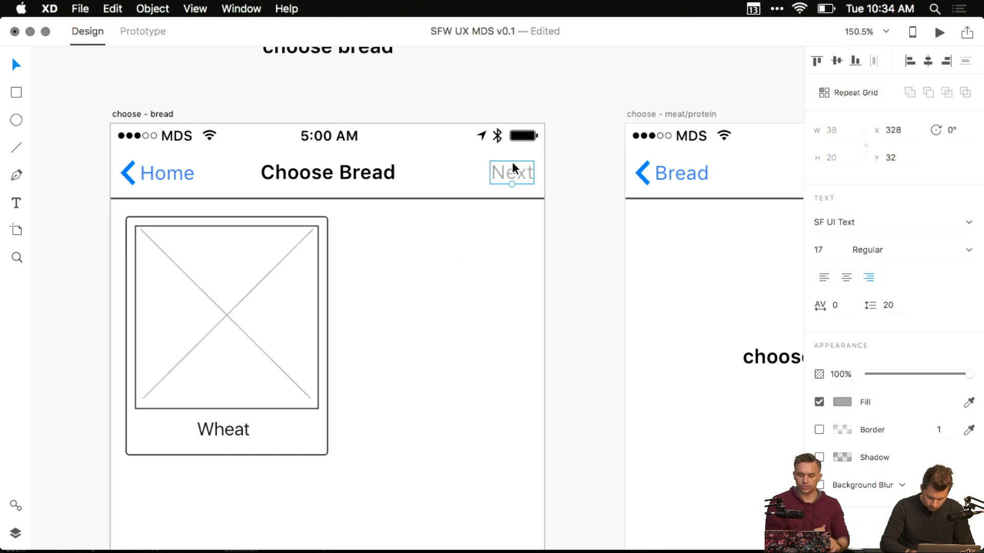
pyautogui.press('alt')
pyautogui.press('Left')
pyautogui.press('Right')
pyautogui.click(577, 173)
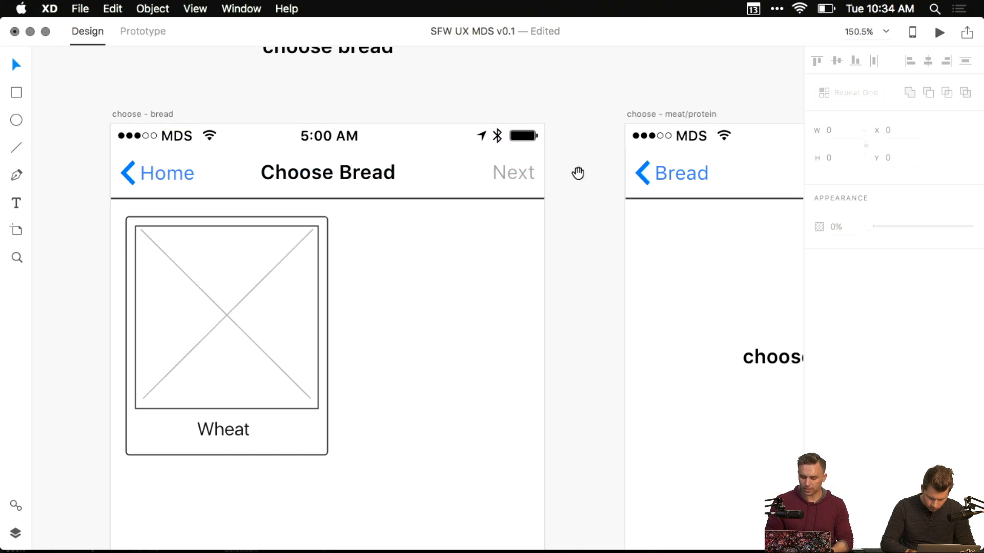
# - Move the large blue Next button off the Choose Bread artboard onto the empty canvas above it
pyautogui.moveTo(577, 173); pyautogui.dragTo(420, 241)
pyautogui.scroll(-2, 574, 204)
pyautogui.press('super+z')
pyautogui.click(582, 282)
pyautogui.moveTo(559, 312); pyautogui.dragTo(559, 231)
pyautogui.scroll(-3, 560, 307)
pyautogui.moveTo(546, 310); pyautogui.dragTo(545, 208)
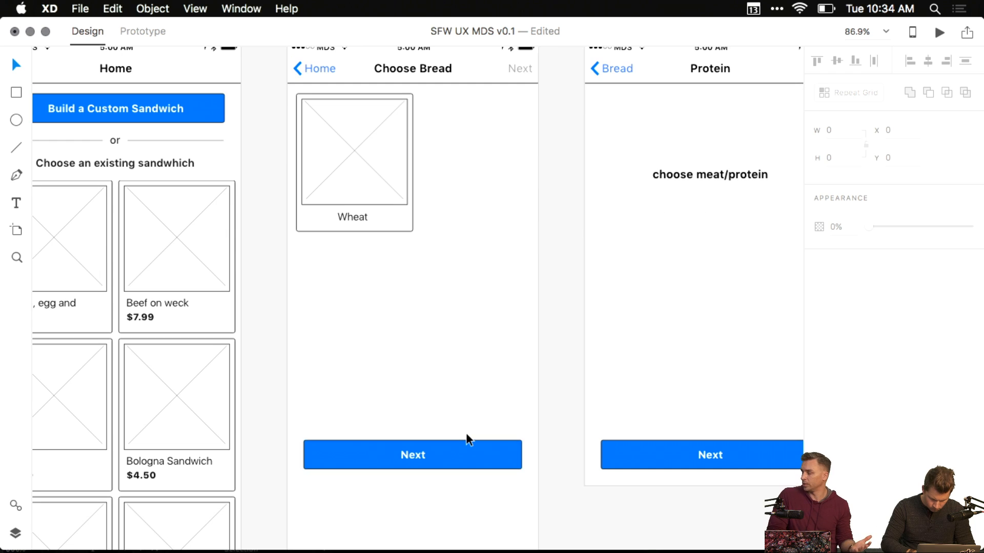
pyautogui.scroll(-8, 466, 434)
pyautogui.moveTo(455, 440); pyautogui.dragTo(456, 243)
pyautogui.click(523, 250)
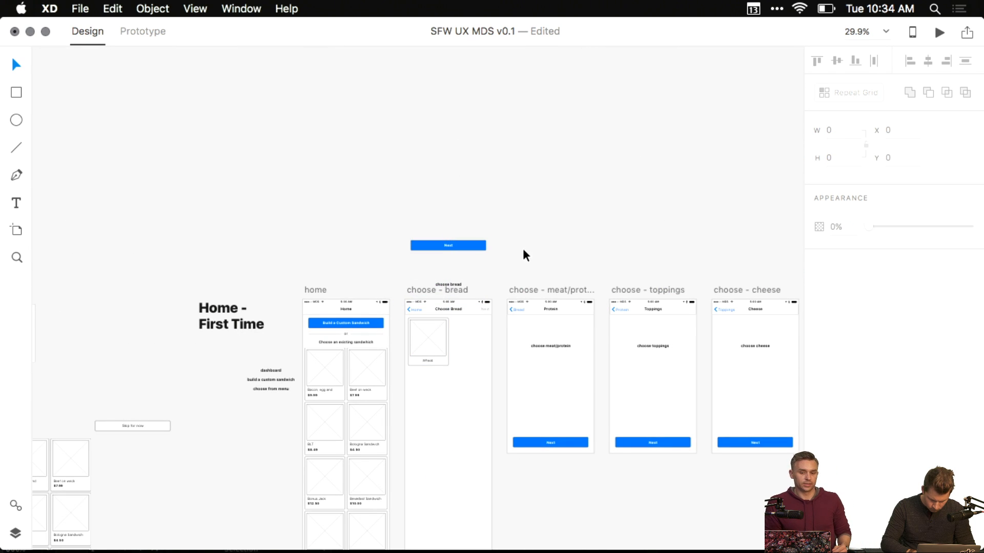
# - Review the "choose - bread" artboard with its new header link and save the document
pyautogui.click(433, 293)
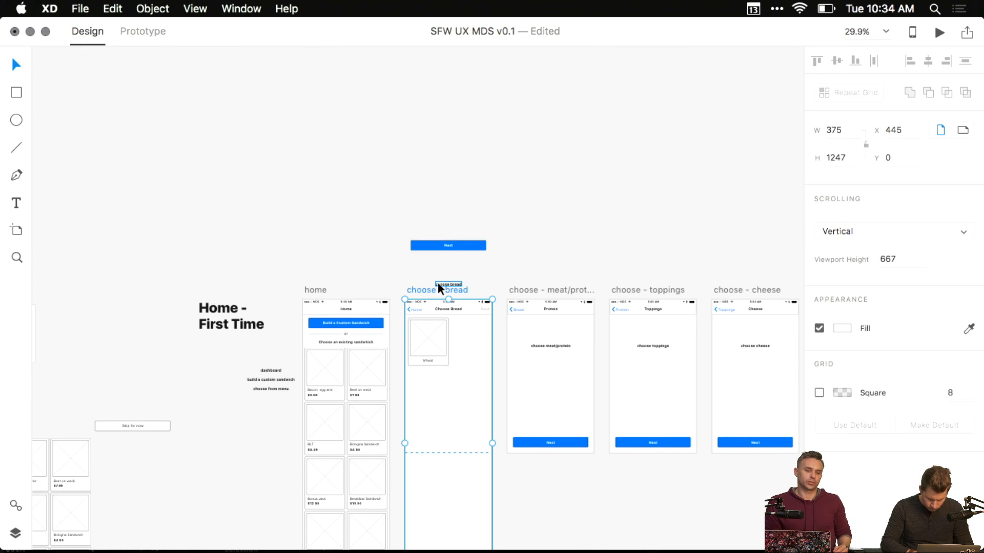
pyautogui.hotkey('ctrl', 'Tab')
pyautogui.hotkey('ctrl', 'Tab')
pyautogui.scroll(8, 475, 309)
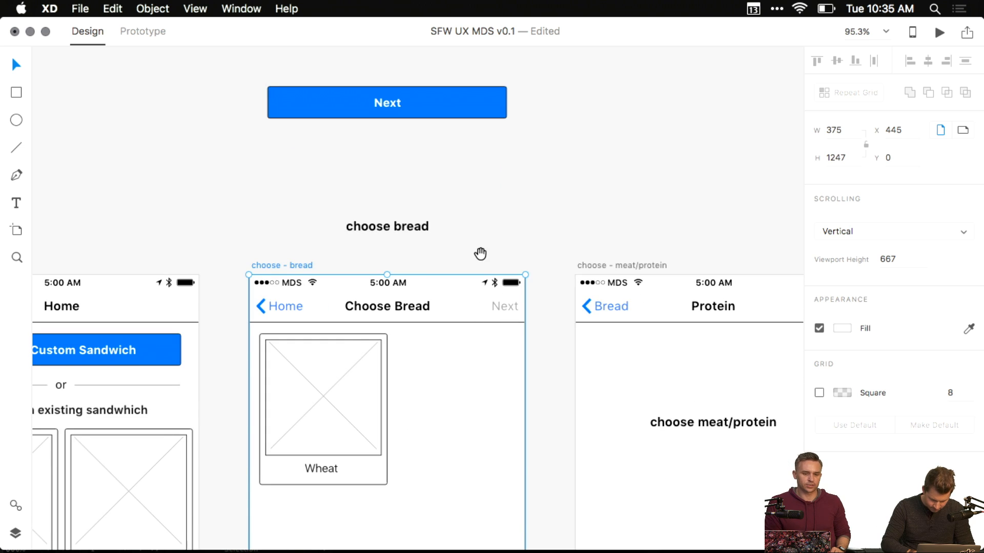
pyautogui.scroll(-4, 478, 230)
pyautogui.click(480, 148)
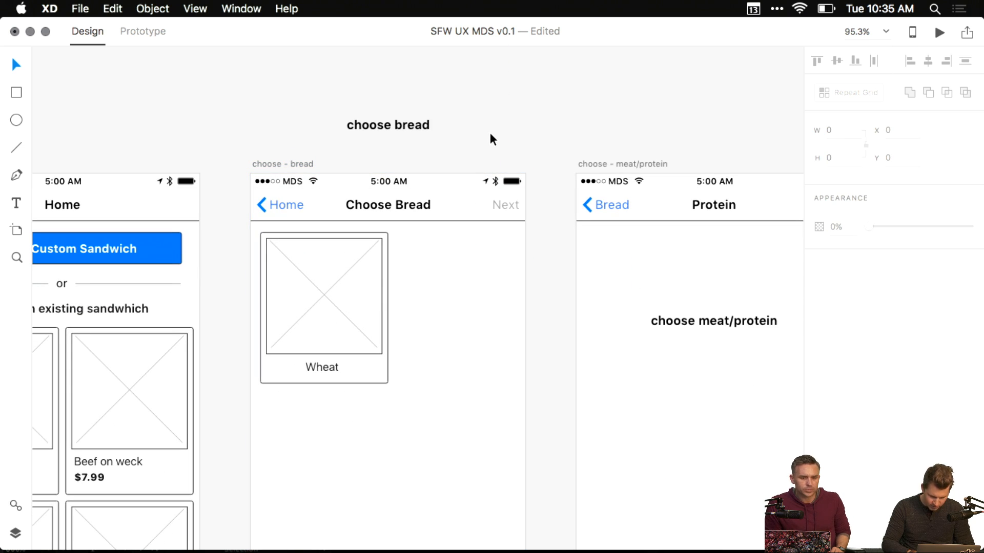
pyautogui.press('super+s')
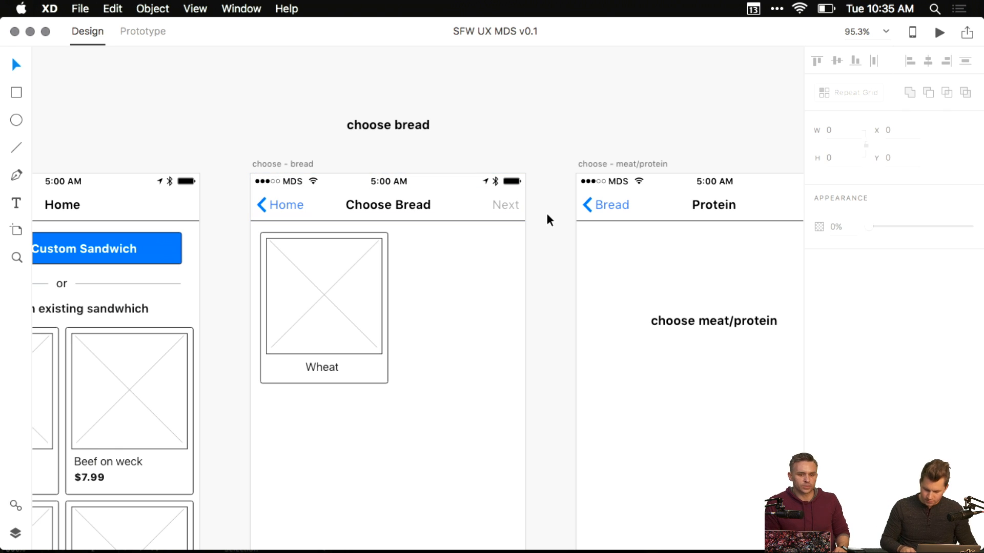
pyautogui.moveTo(511, 257); pyautogui.dragTo(589, 188)
pyautogui.click(512, 228)
pyautogui.moveTo(512, 268); pyautogui.dragTo(368, 244)
pyautogui.press('super+z')
pyautogui.moveTo(333, 215); pyautogui.dragTo(435, 215)
pyautogui.press('super+z')
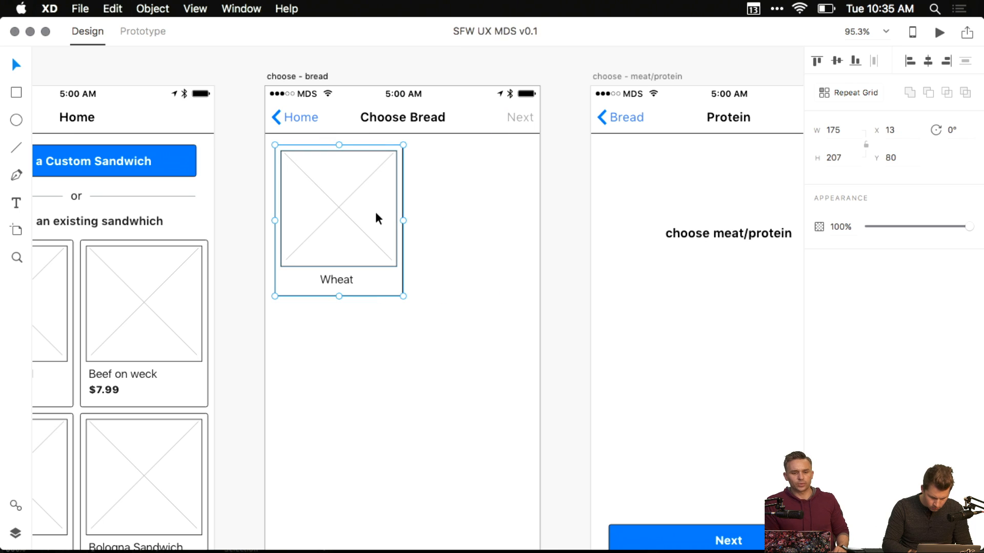
# - Turn the Wheat card into a two-column repeat grid with a narrow gap, positioned at X 8, Y 80 and 367 wide
pyautogui.press('super+r')
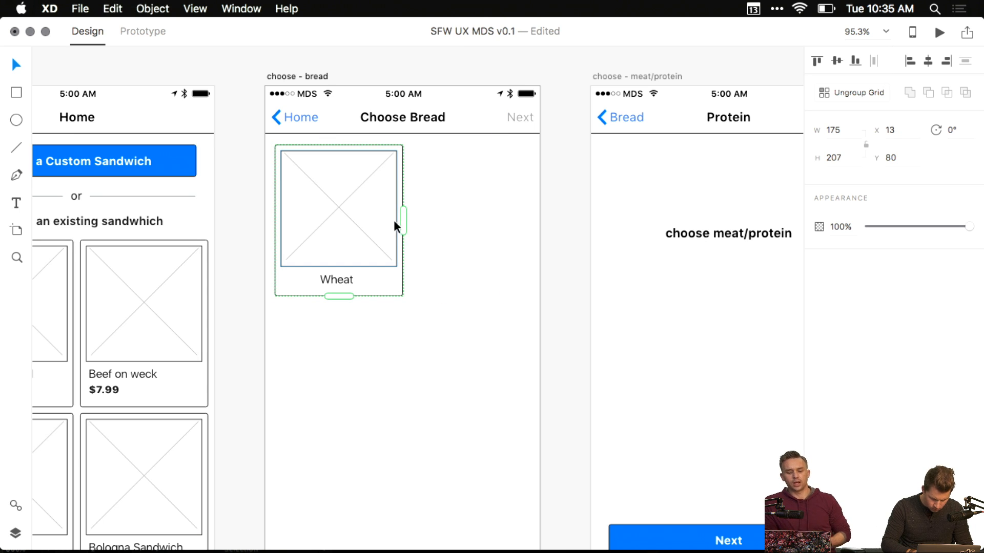
pyautogui.moveTo(402, 222); pyautogui.dragTo(541, 223)
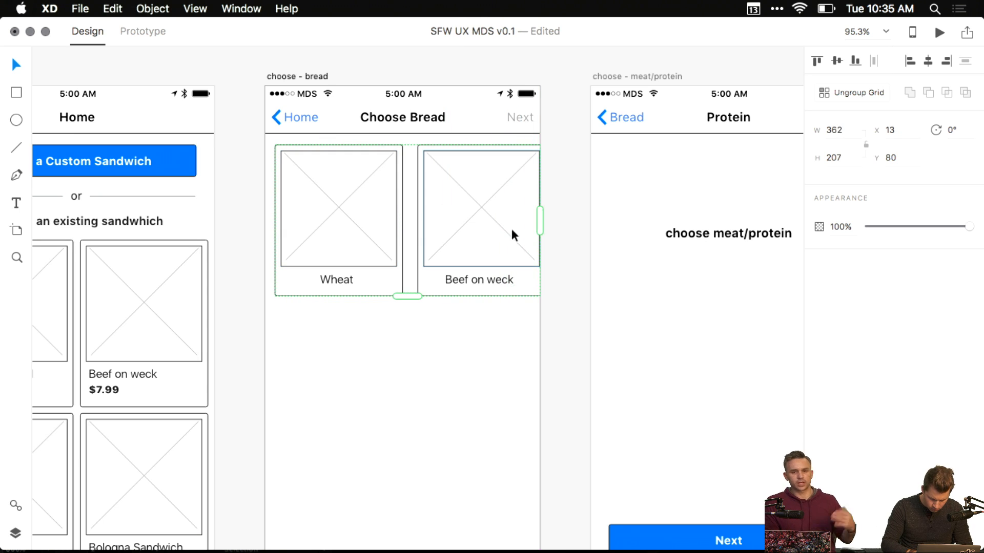
pyautogui.moveTo(409, 226); pyautogui.dragTo(402, 226)
pyautogui.moveTo(531, 221); pyautogui.dragTo(538, 224)
pyautogui.moveTo(306, 214); pyautogui.dragTo(276, 334)
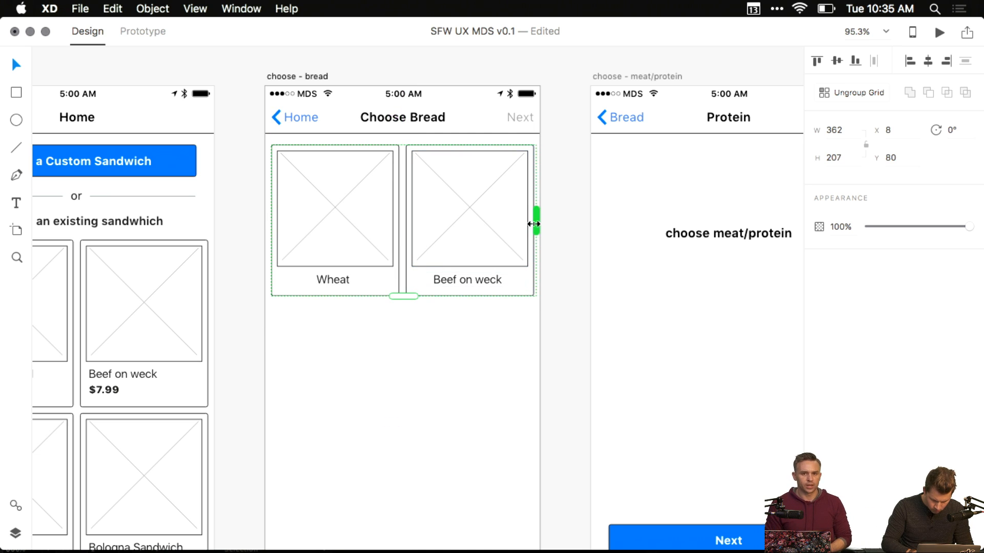
pyautogui.moveTo(537, 221); pyautogui.dragTo(540, 220)
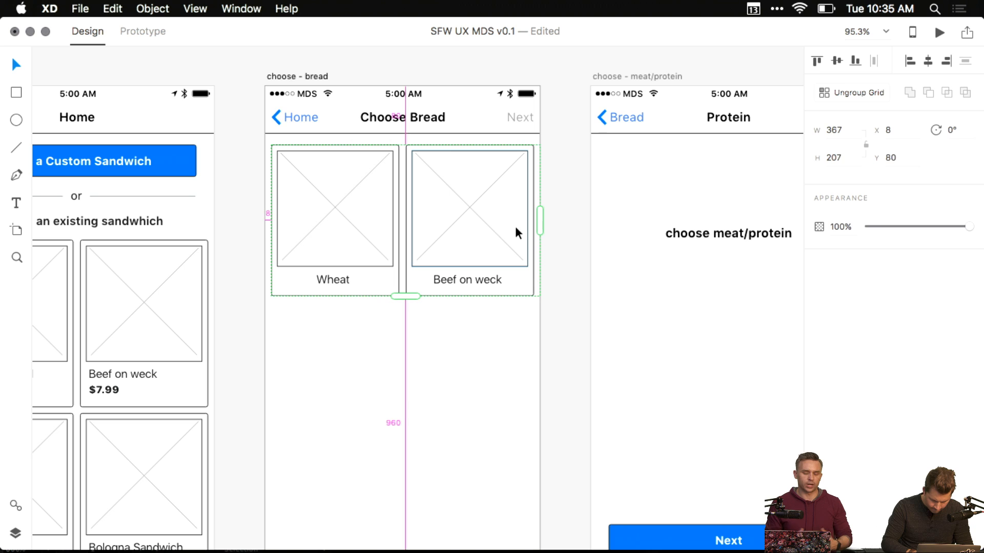
# - Delete the name labels beneath the images in the Choose Bread card grid
pyautogui.click(418, 304)
pyautogui.moveTo(422, 329); pyautogui.dragTo(427, 290)
pyautogui.keyDown('super'); pyautogui.doubleClick(479, 243); pyautogui.keyUp('super')
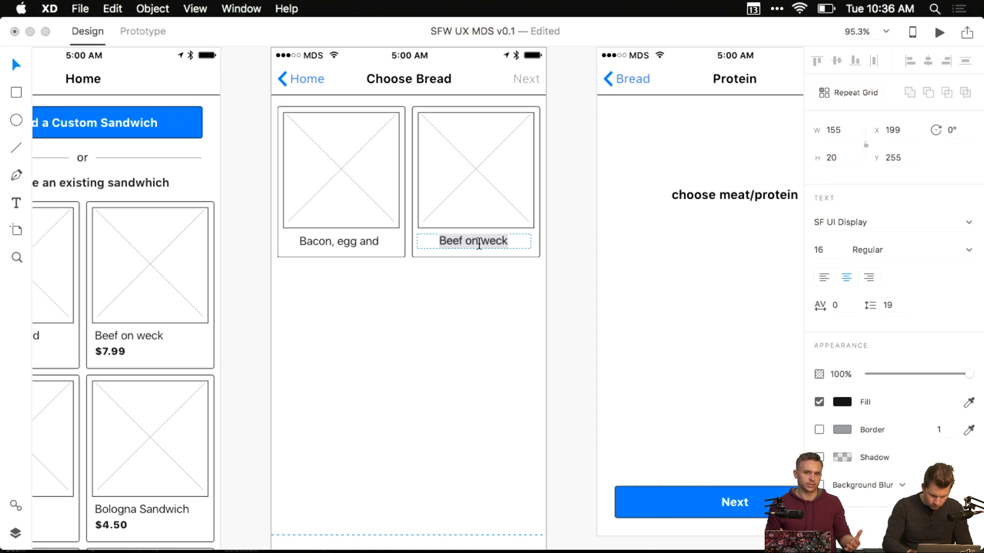
pyautogui.press('Escape')
pyautogui.doubleClick(353, 243)
pyautogui.press('Delete')
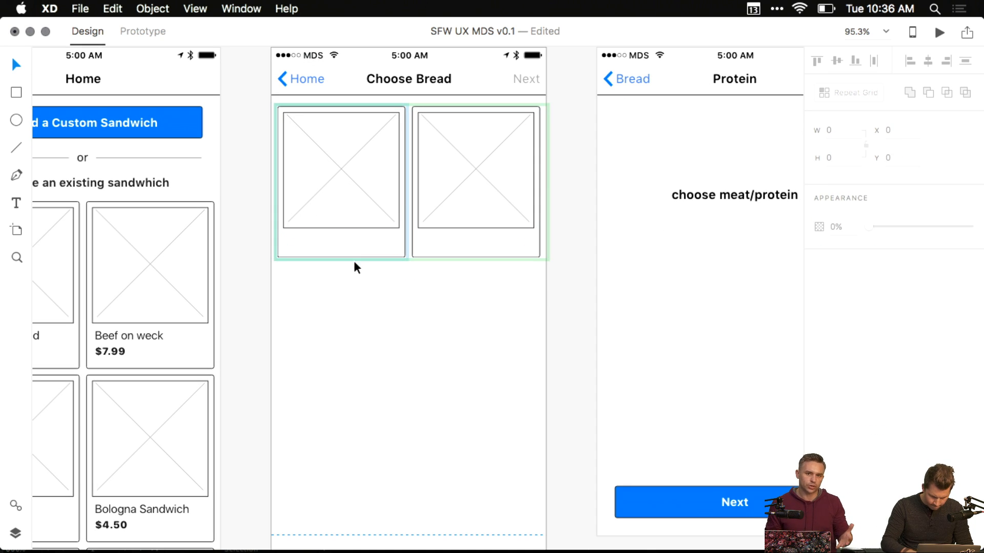
# - Add a text box about 139 by 18 beneath the first card's image, at about X 16, Y 263, reading "Wheat"
pyautogui.press('t')
pyautogui.moveTo(283, 240); pyautogui.dragTo(385, 254)
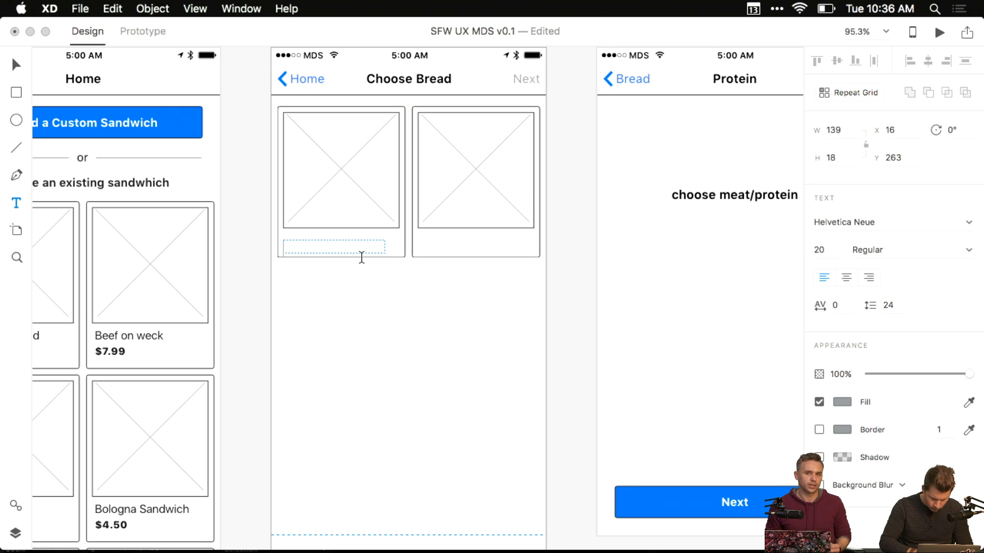
pyautogui.write('Wehat')
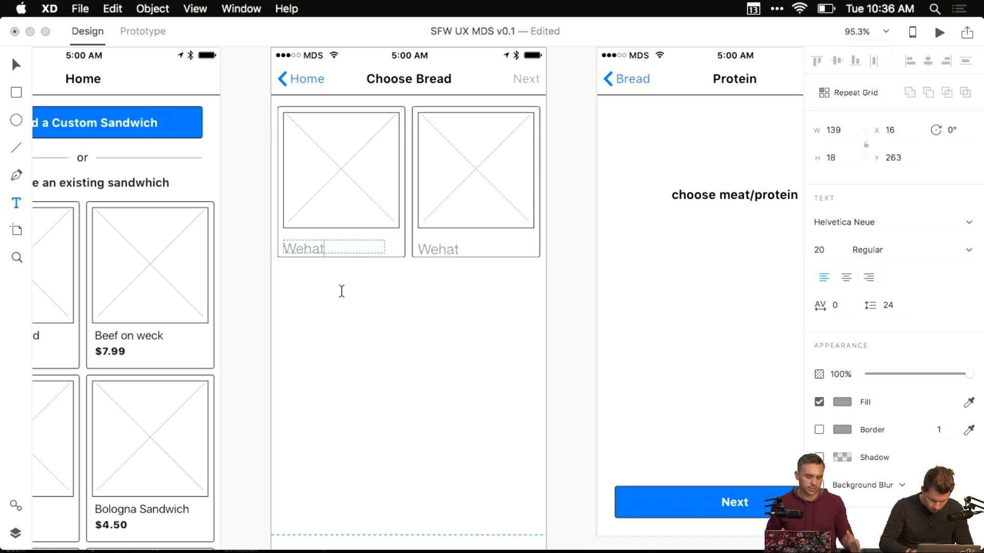
pyautogui.press('BackSpace')
pyautogui.press('BackSpace')
pyautogui.press('BackSpace')
pyautogui.press('BackSpace')
pyautogui.write('heat')
pyautogui.press('Escape')
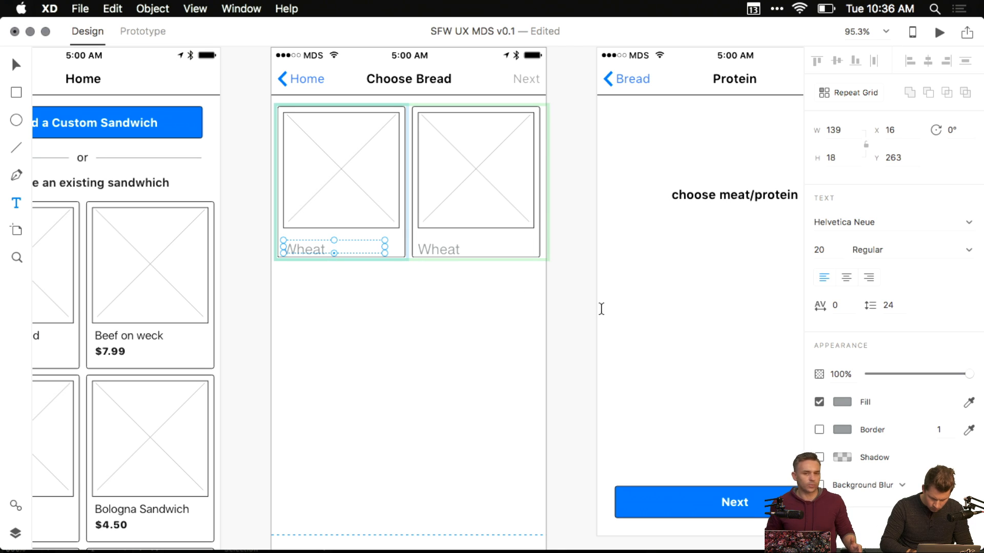
# - Set the Wheat label's font to SF UI Text at size 16
pyautogui.click(965, 224)
pyautogui.write('sf')
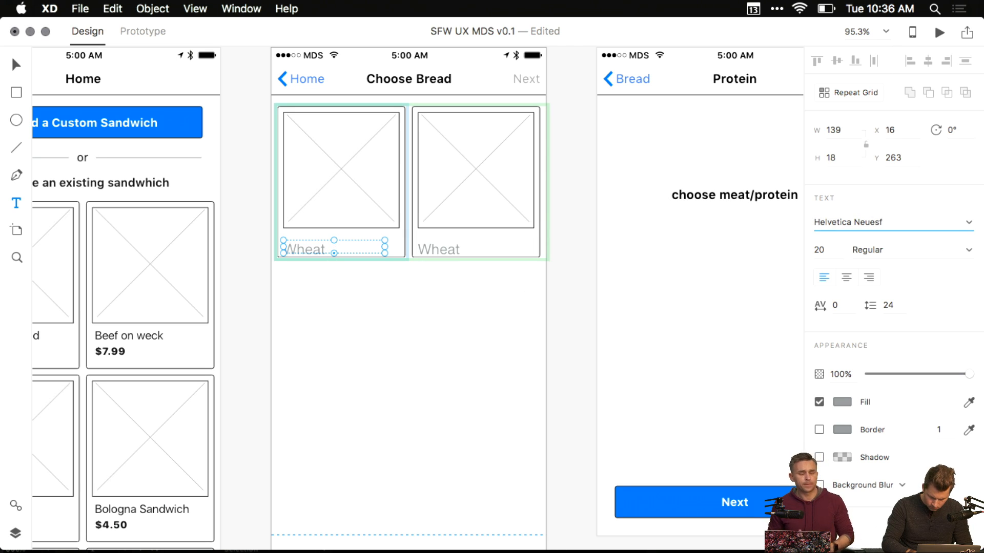
pyautogui.press('super+a')
pyautogui.write('SF UI T')
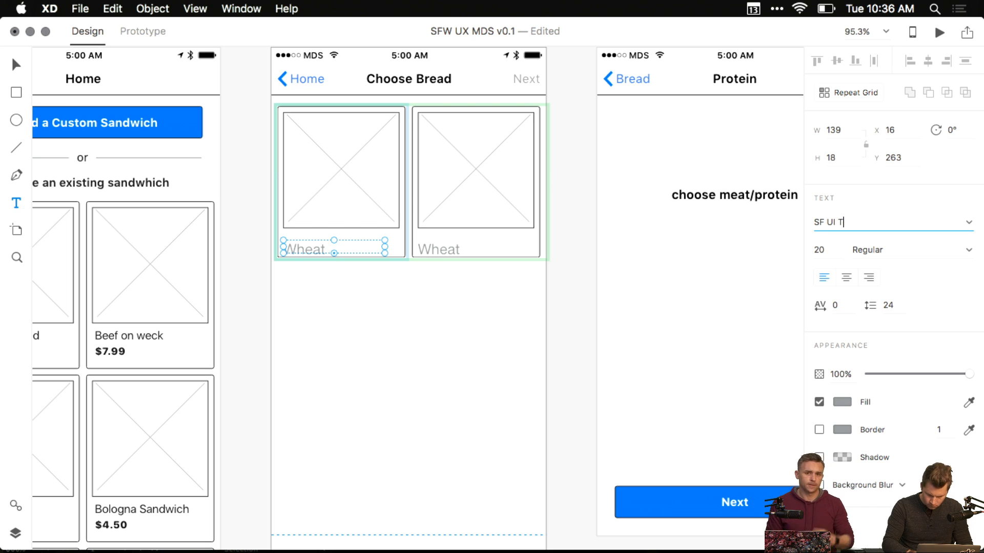
pyautogui.write('ext')
pyautogui.press('Return')
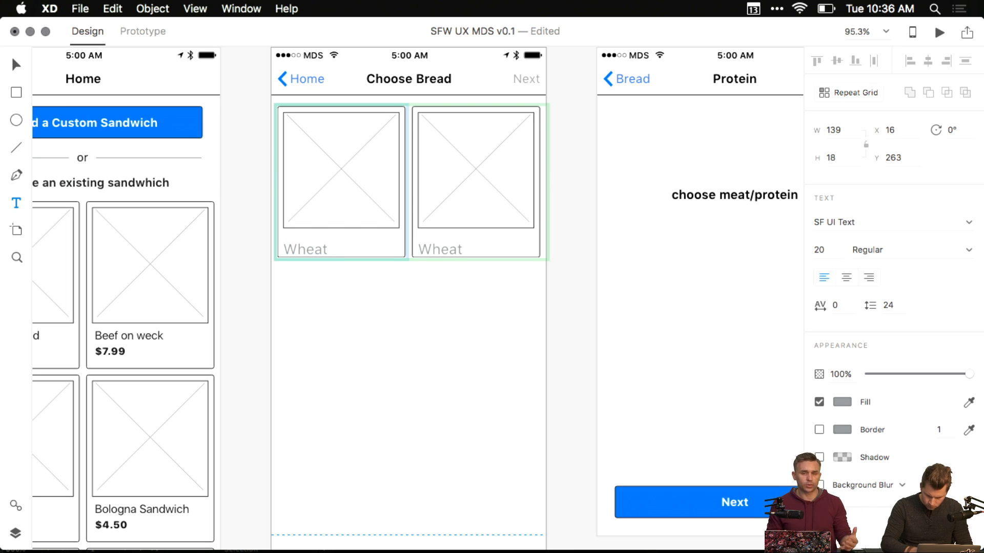
pyautogui.click(822, 251)
pyautogui.write('16')
pyautogui.press('Return')
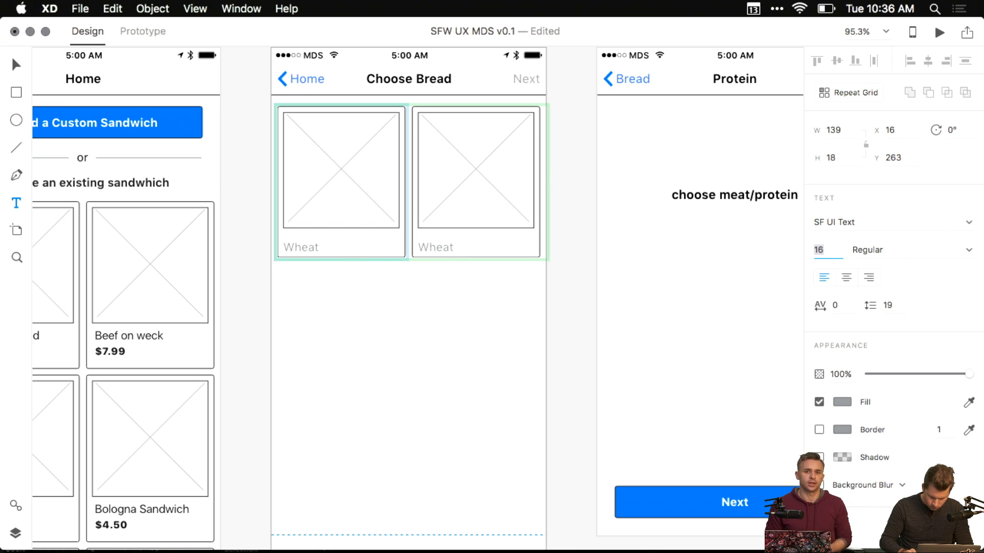
pyautogui.click(582, 317)
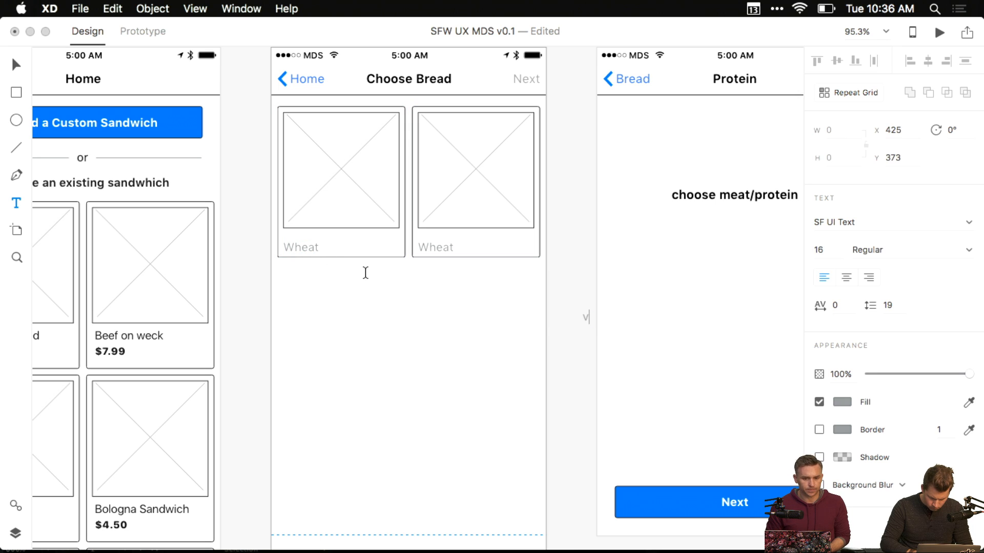
pyautogui.click(567, 296)
pyautogui.press('super+v')
pyautogui.press('super+a')
pyautogui.press('Escape')
pyautogui.press('v')
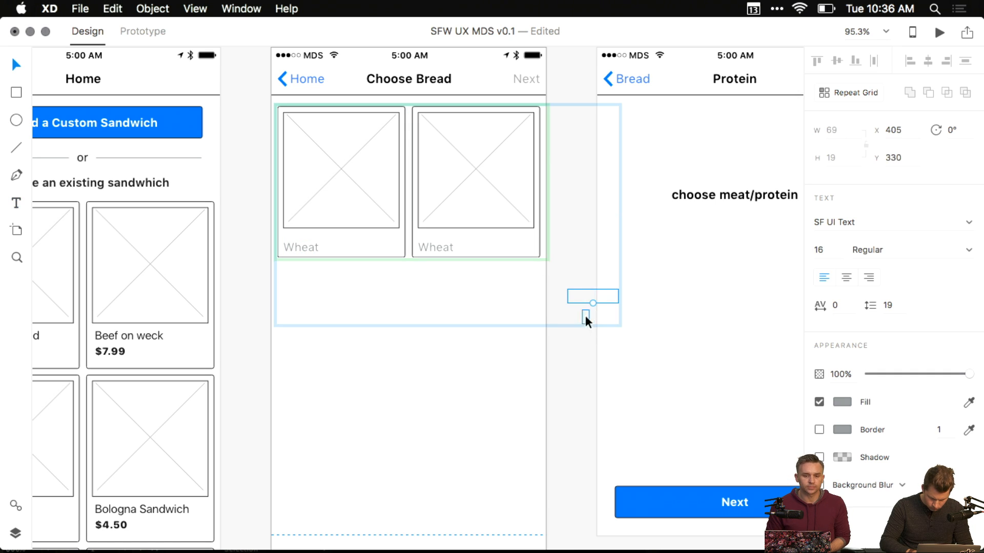
# - Delete the stray text elements outside the Choose Bread cards and centre-align the Wheat label's text
pyautogui.moveTo(563, 263); pyautogui.dragTo(609, 328)
pyautogui.press('Delete')
pyautogui.click(302, 244)
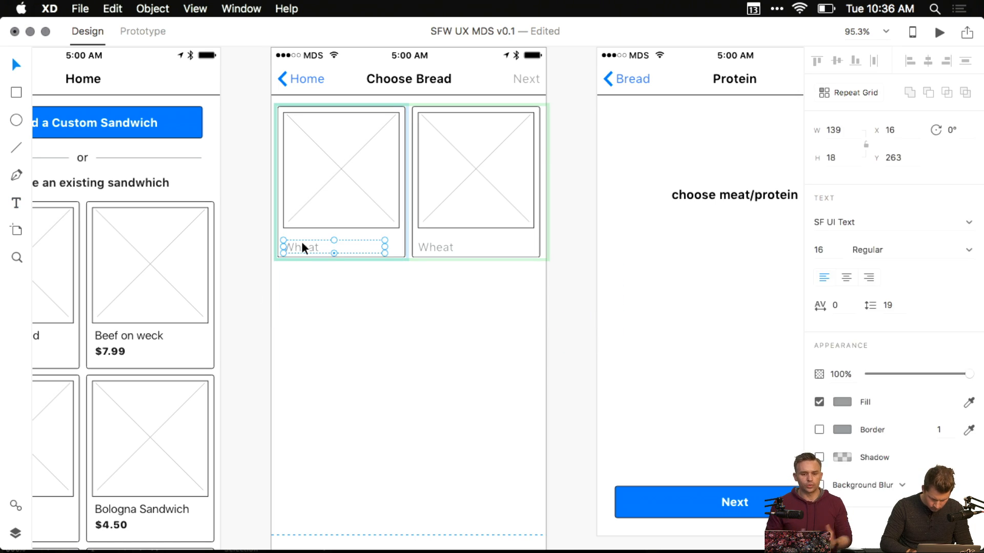
pyautogui.click(847, 278)
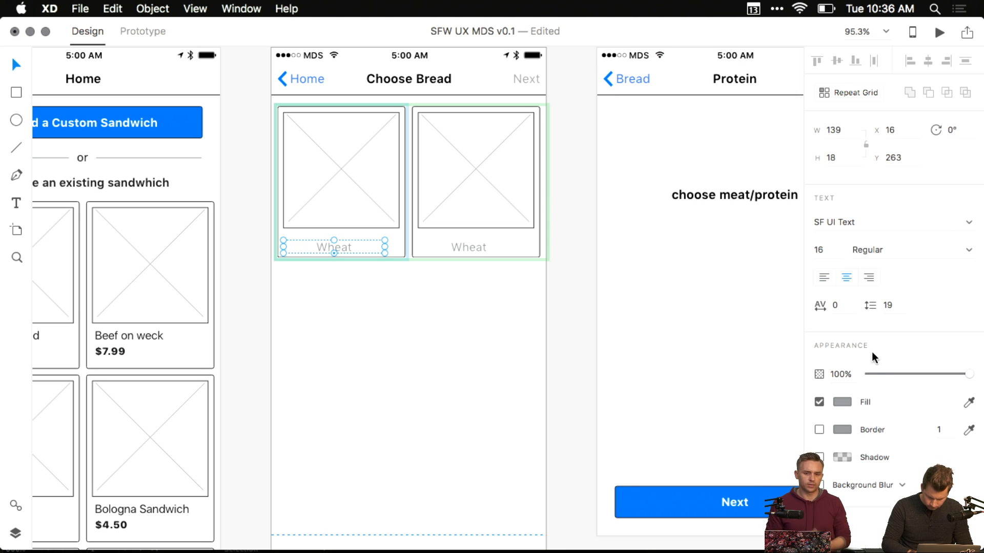
# - Set the Wheat label's fill to the saved black swatch
pyautogui.click(844, 402)
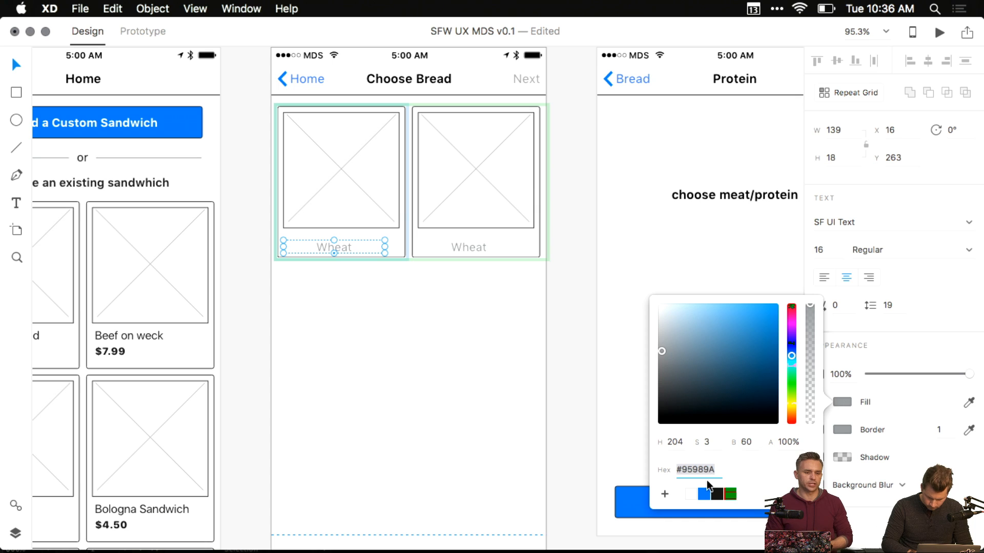
pyautogui.click(716, 495)
pyautogui.click(529, 329)
# - Align the Wheat label with the first card's frame, centred both horizontally and vertically
pyautogui.doubleClick(343, 251)
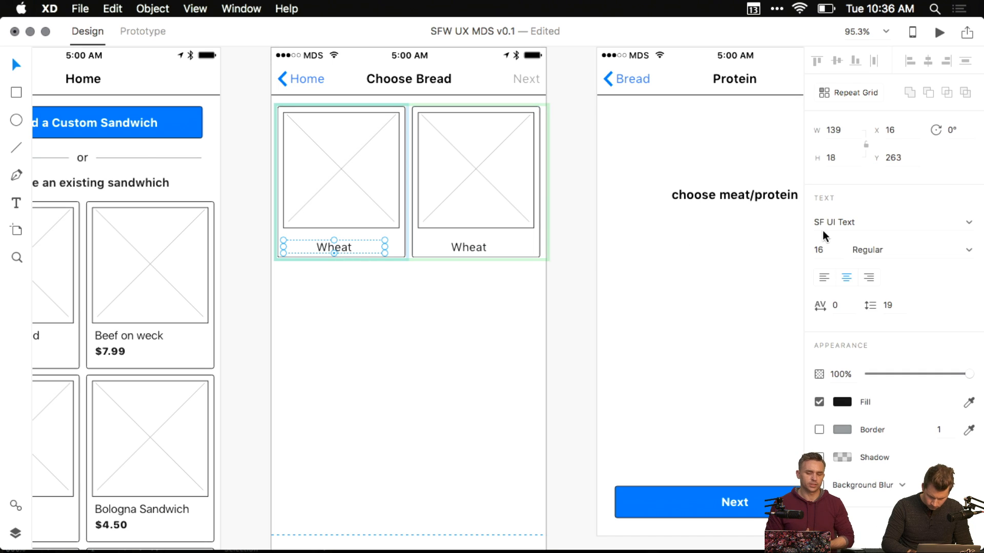
pyautogui.click(402, 241)
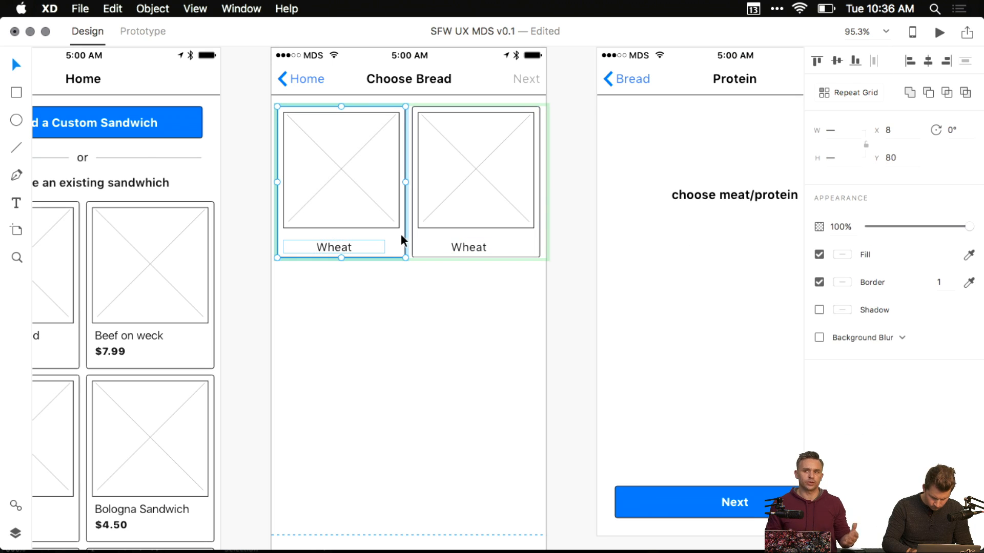
pyautogui.press('ctrl+super+m')
pyautogui.hotkey('shift', 'c')
pyautogui.press('Escape')
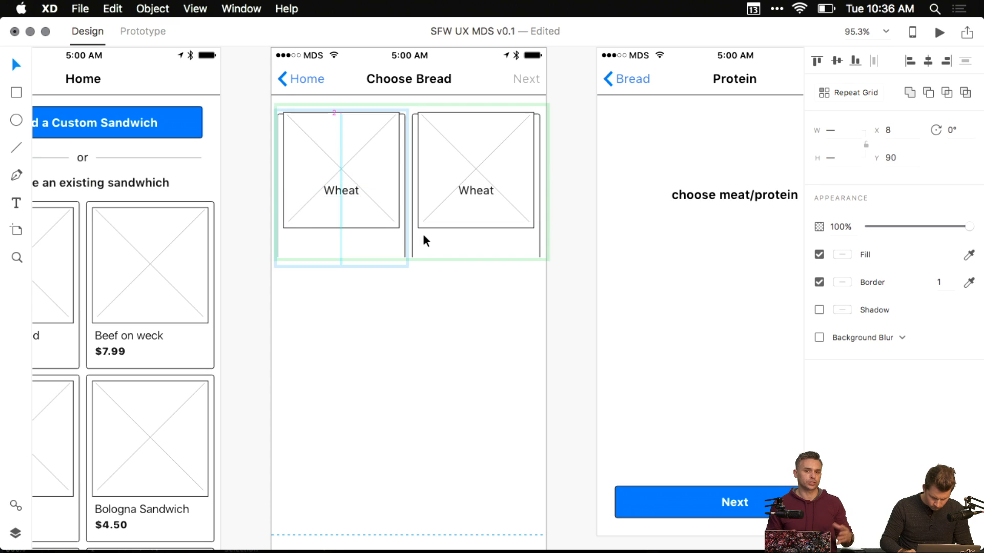
# - Move only the Wheat label down beneath the card's image to Y 257, keeping it horizontally centred
pyautogui.keyDown('shift'); pyautogui.click(392, 243); pyautogui.keyUp('shift')
pyautogui.hotkey('shift', 'Down')
pyautogui.hotkey('shift', 'Down')
pyautogui.hotkey('shift', 'Down')
pyautogui.hotkey('shift', 'Down')
pyautogui.hotkey('shift', 'Down')
pyautogui.hotkey('shift', 'Down')
pyautogui.hotkey('shift', 'Down')
pyautogui.hotkey('shift', 'Down')
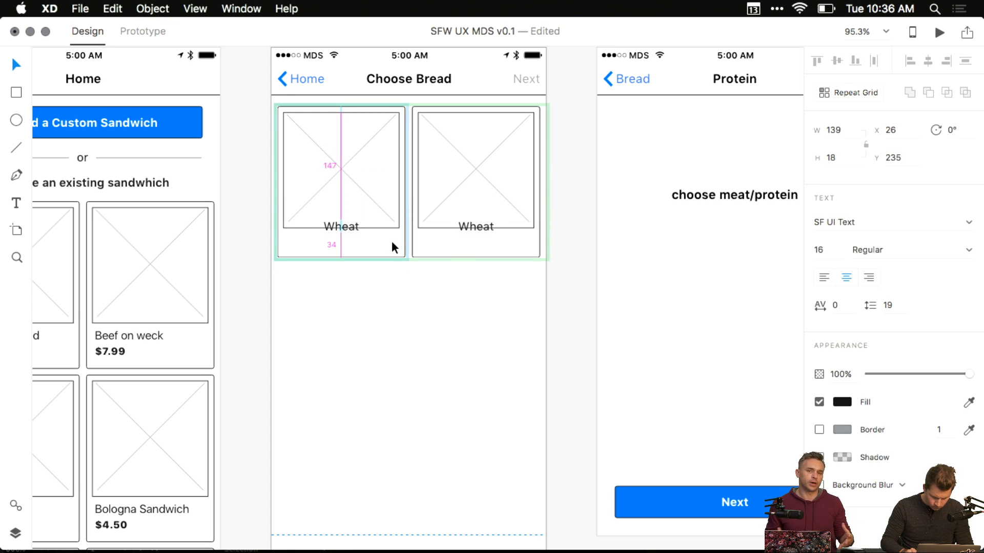
pyautogui.press('Down')
pyautogui.press('Down')
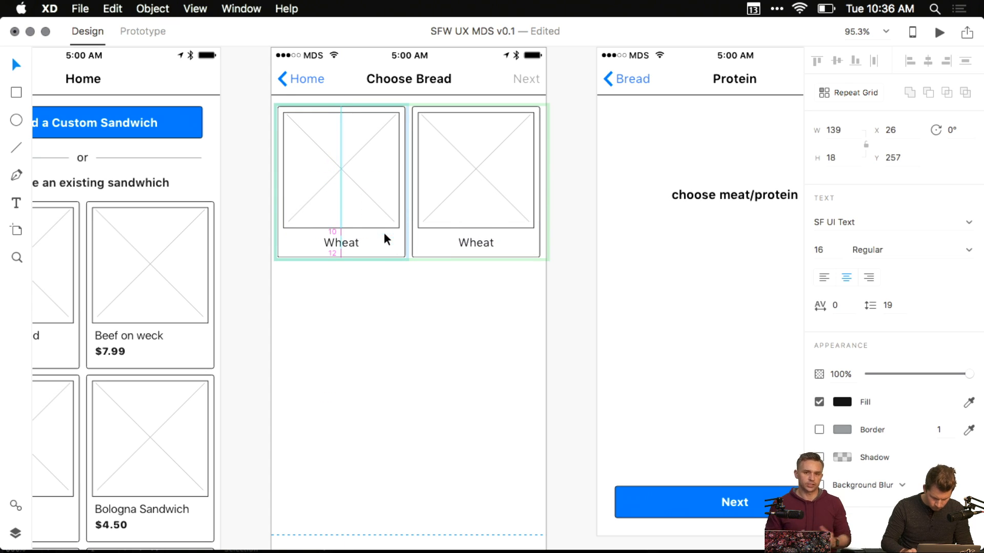
# - Widen the Wheat label symmetrically to 159 at X 16 so it spans the card image's width
pyautogui.click(459, 327)
pyautogui.keyDown('super'); pyautogui.click(340, 245); pyautogui.keyUp('super')
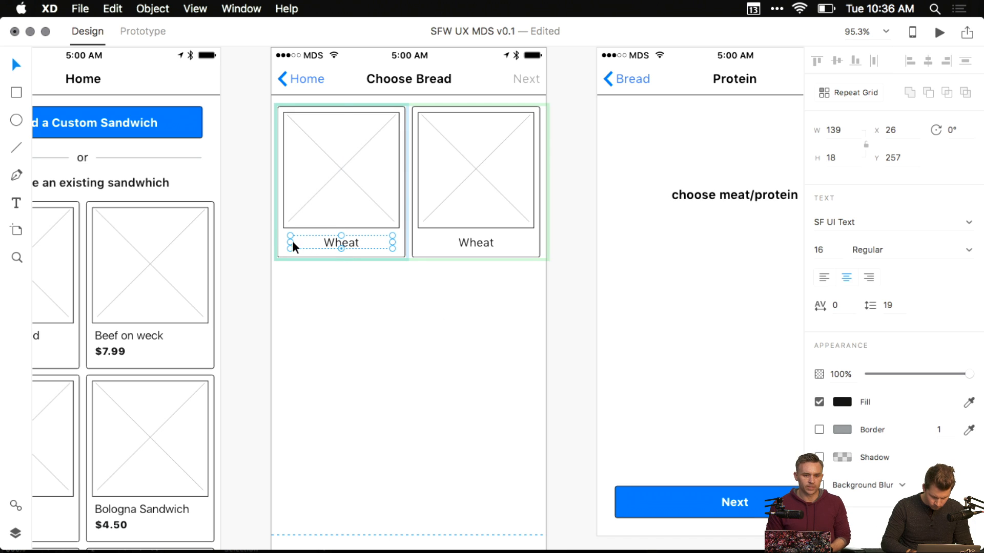
pyautogui.press('alt')
pyautogui.scroll(5, 285, 243)
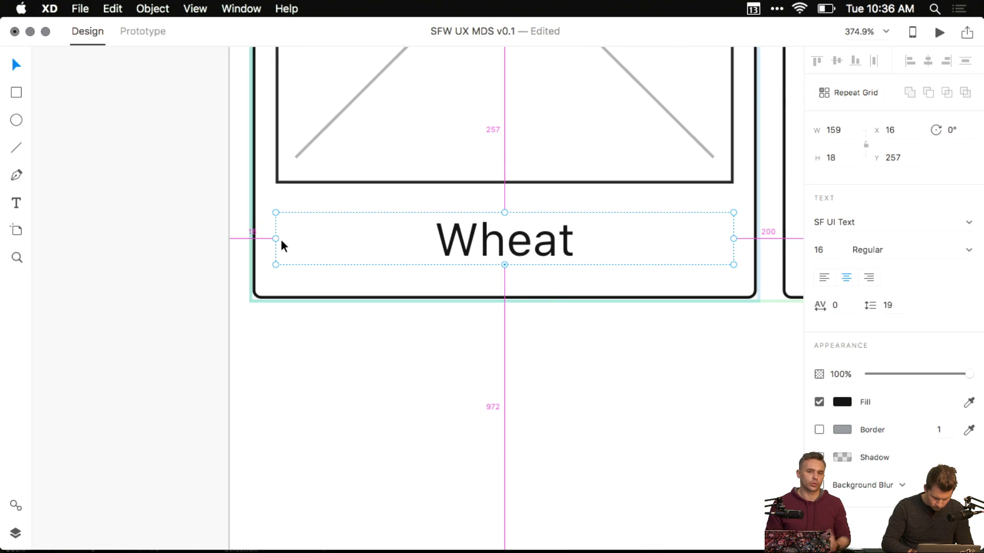
pyautogui.moveTo(275, 238); pyautogui.dragTo(273, 238)
pyautogui.scroll(-5, 533, 226)
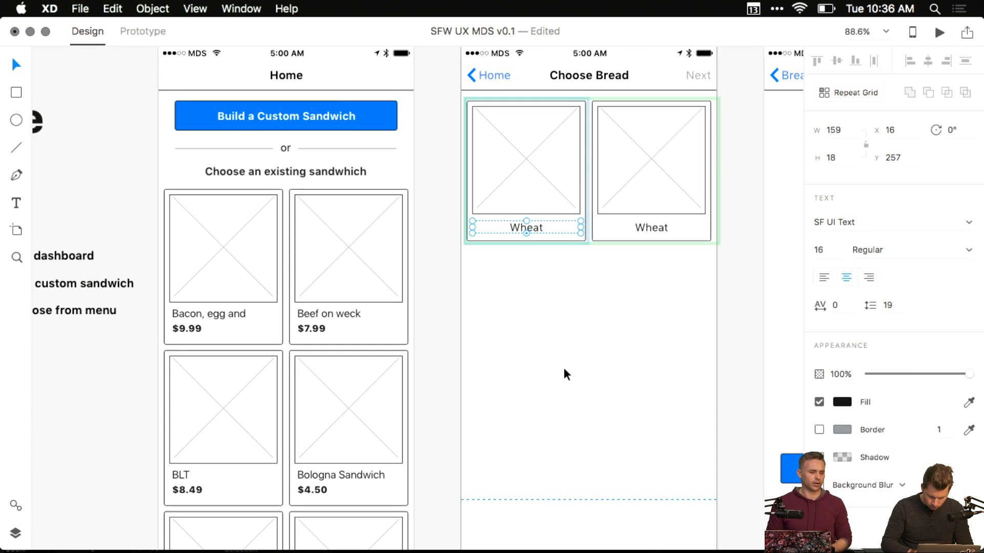
# - Extend the Choose Bread card repeat grid downward to four rows
pyautogui.moveTo(629, 333); pyautogui.dragTo(482, 329)
pyautogui.click(469, 367)
pyautogui.click(477, 252)
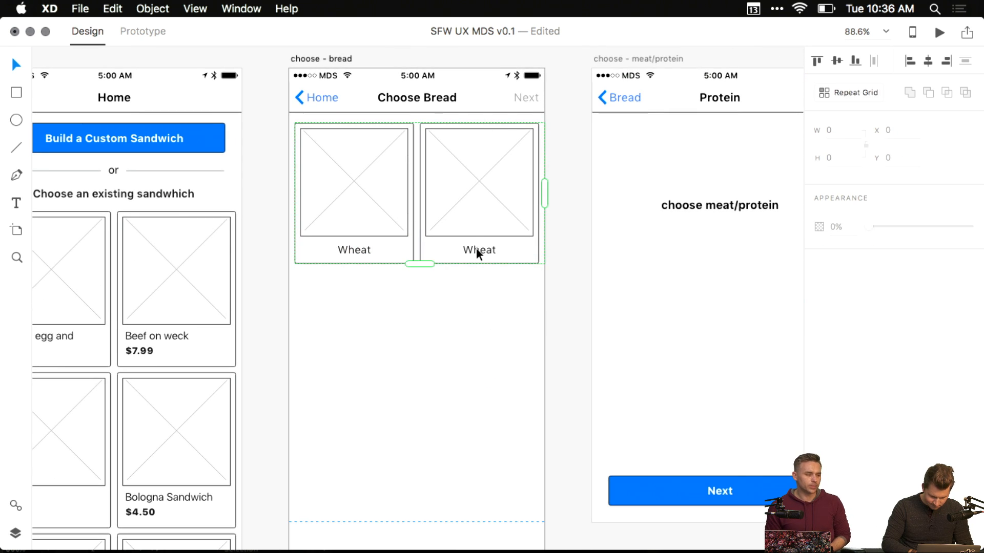
pyautogui.click(437, 297)
pyautogui.scroll(-3, 438, 297)
pyautogui.scroll(-5, 438, 297)
pyautogui.moveTo(442, 293); pyautogui.dragTo(429, 392)
pyautogui.click(439, 178)
pyautogui.click(428, 402)
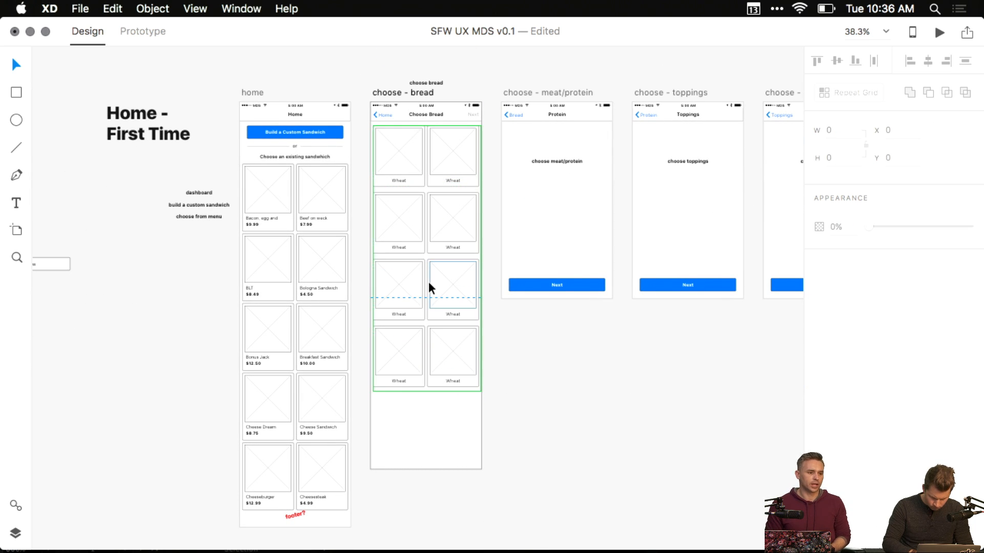
pyautogui.scroll(5, 429, 284)
pyautogui.moveTo(439, 209); pyautogui.dragTo(439, 339)
pyautogui.scroll(3, 441, 218)
pyautogui.moveTo(441, 270); pyautogui.dragTo(442, 459)
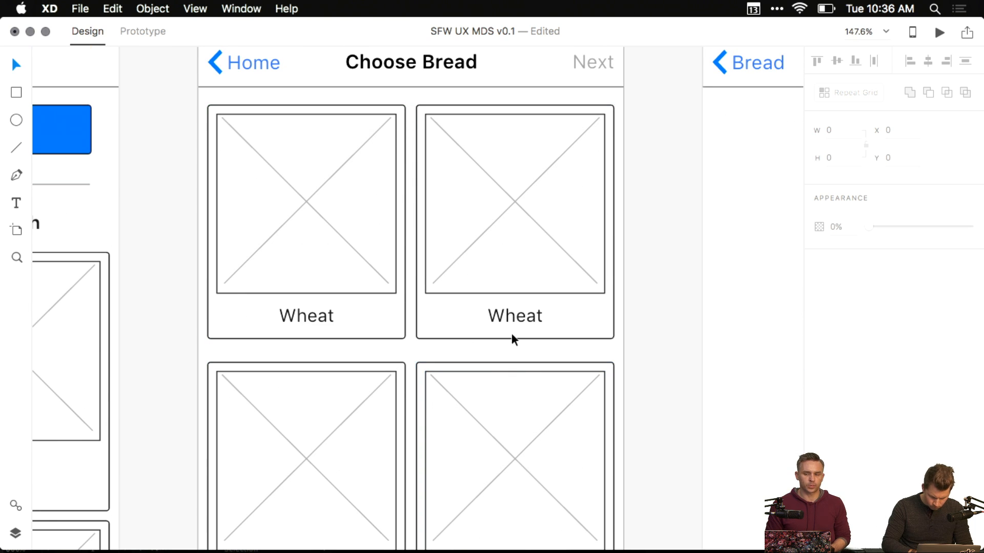
# - Switch to the Finder window and duplicate sandwiches.txt in the _text folder
pyautogui.hotkey('ctrl', 'Up')
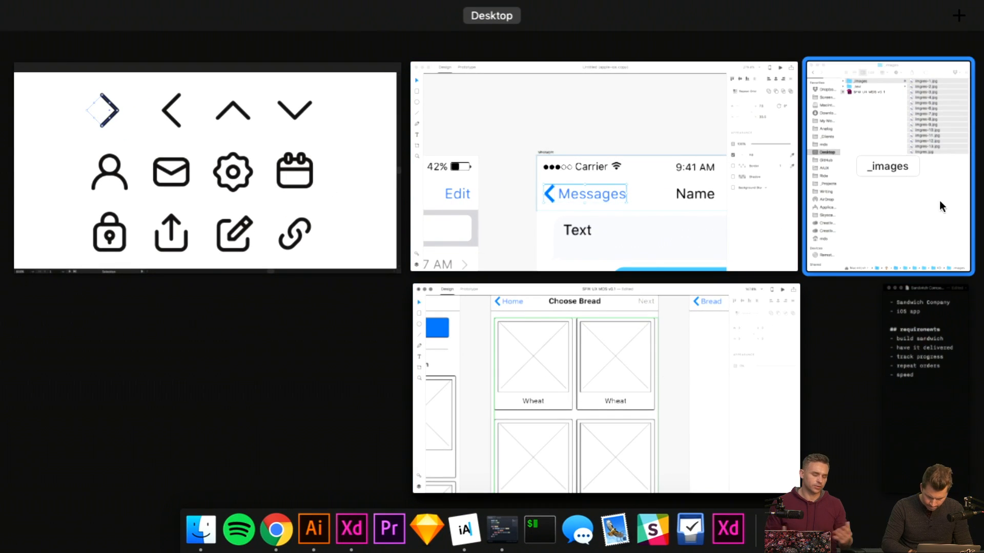
pyautogui.click(939, 201)
pyautogui.moveTo(572, 26); pyautogui.dragTo(499, 16)
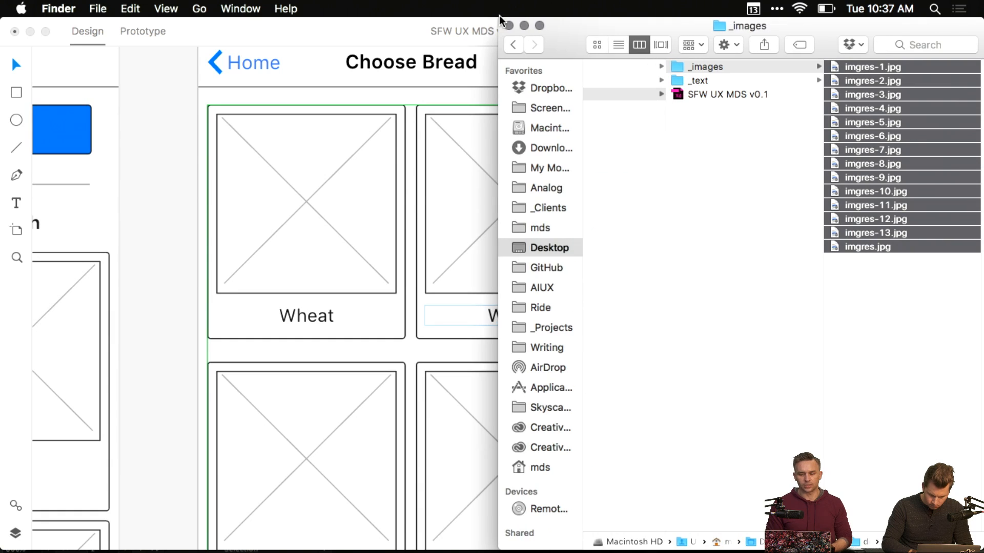
pyautogui.click(706, 79)
pyautogui.keyDown('alt'); pyautogui.moveTo(864, 81); pyautogui.dragTo(865, 137); pyautogui.keyUp('alt')
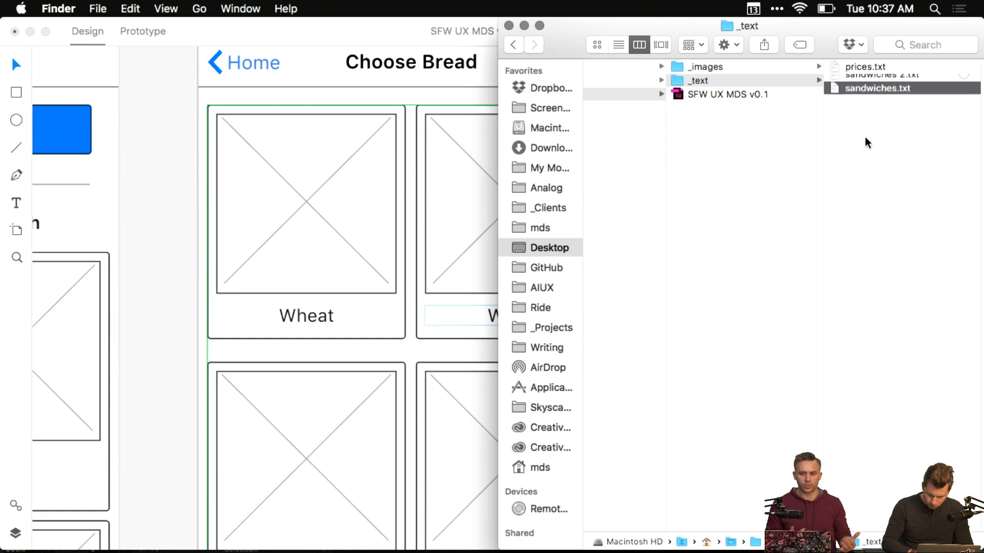
# - Rename the duplicate sandwiches 2.txt as bread.txt
pyautogui.click(867, 81)
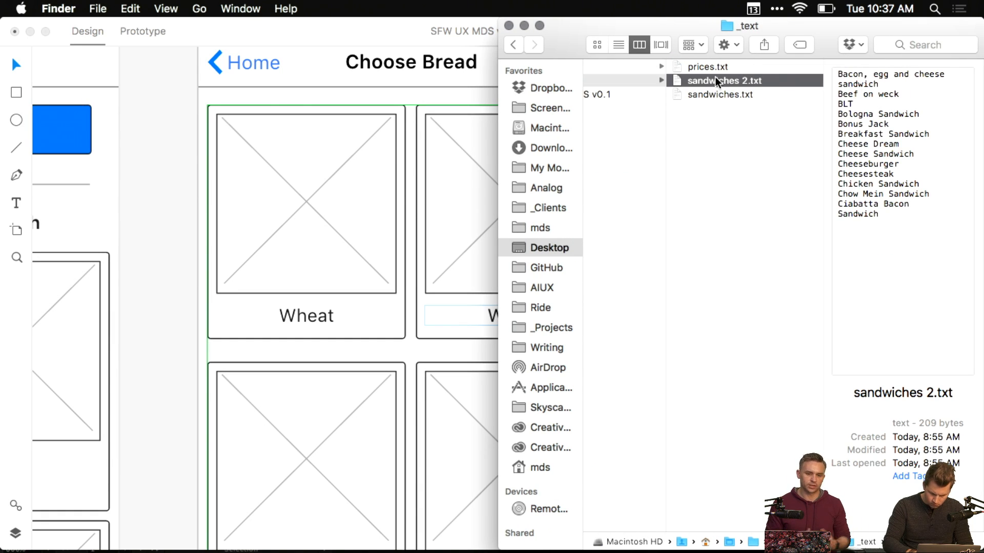
pyautogui.press('Return')
pyautogui.write('brea')
pyautogui.write('d')
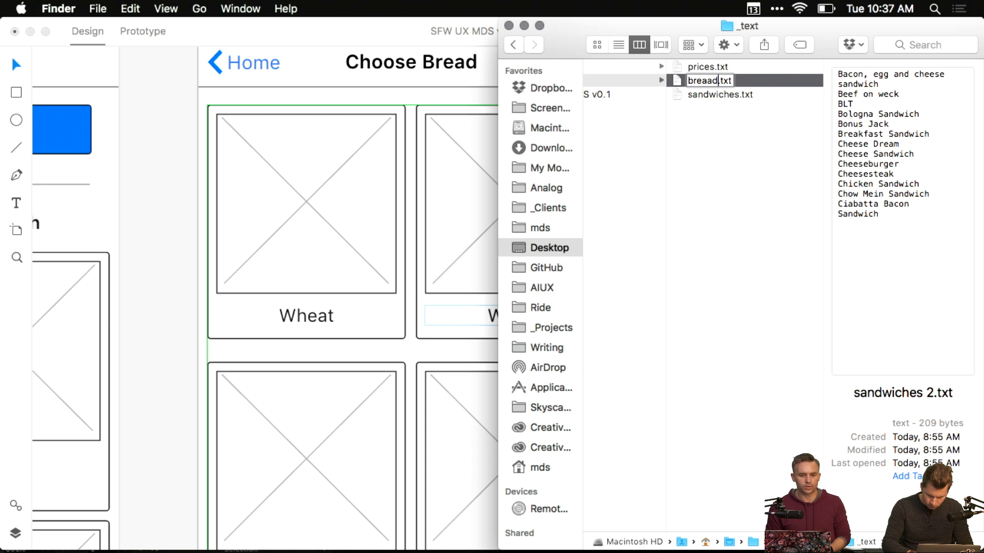
pyautogui.press('Return')
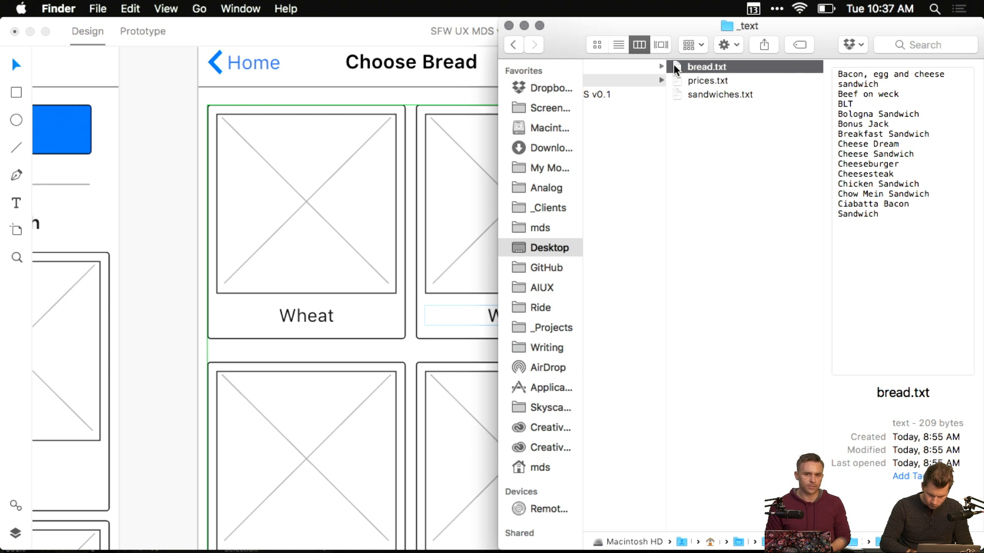
# - Open bread.txt in Sublime Text and replace its contents with the lines Wheat, White, Rye and Sourdough
pyautogui.moveTo(675, 70); pyautogui.dragTo(500, 526)
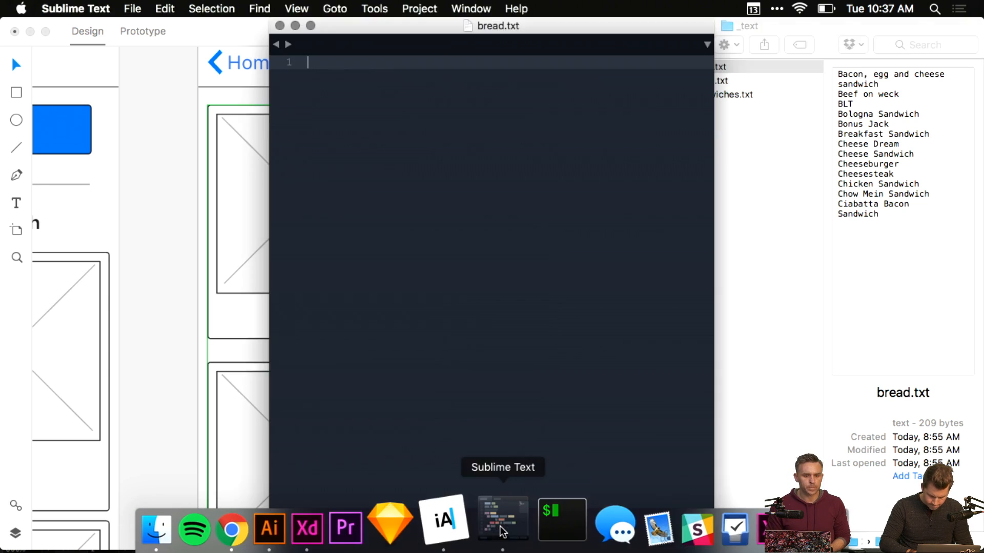
pyautogui.press('super+a')
pyautogui.write('Wheat')
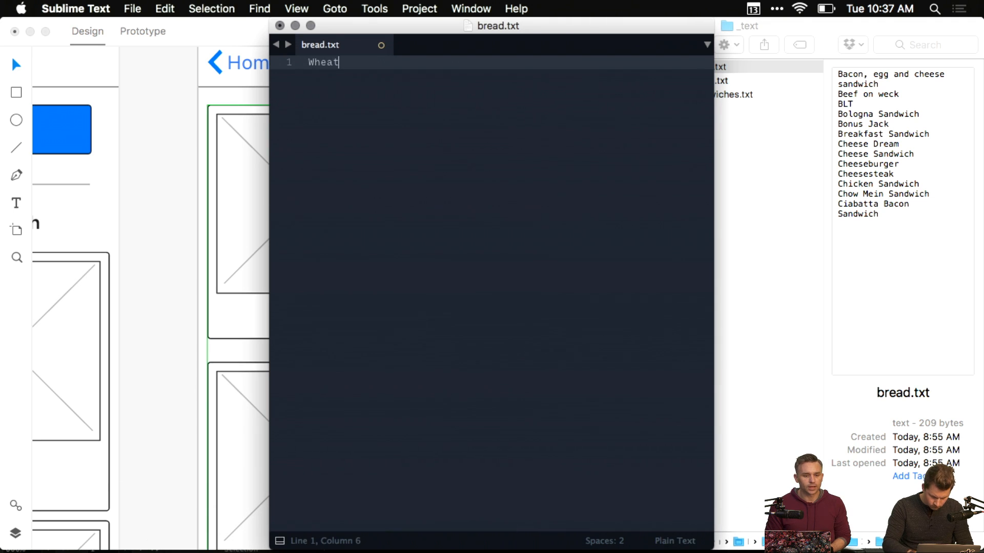
pyautogui.press('Return')
pyautogui.write('White')
pyautogui.press('Return')
pyautogui.write('Rye')
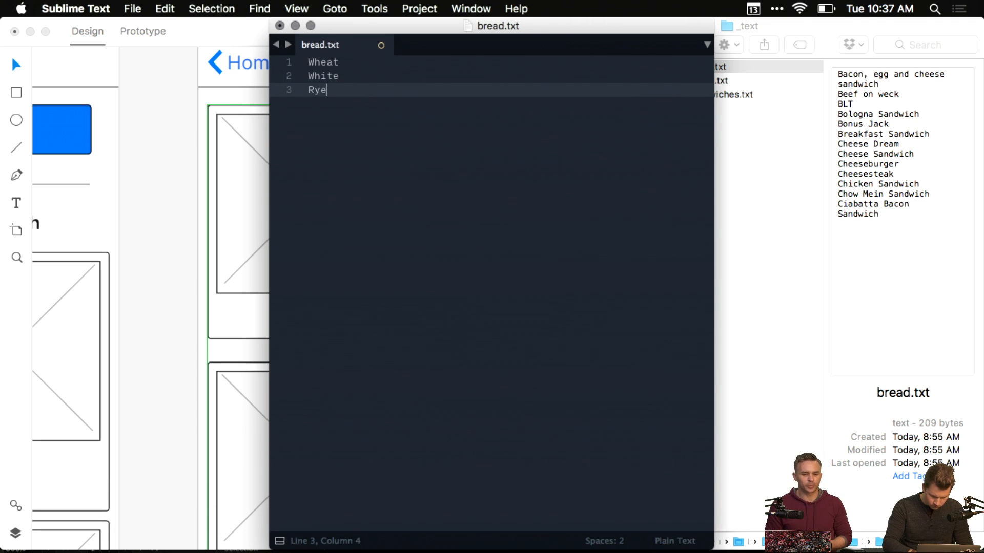
pyautogui.press('Return')
pyautogui.write('Sourdough')
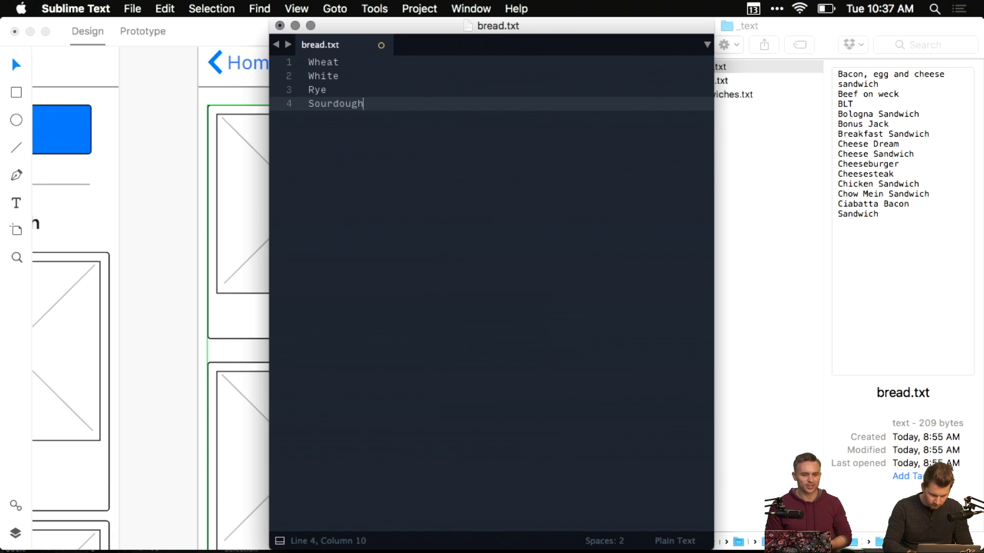
# - Add the lines Hoagie and Donut to the bread list and save the file
pyautogui.press('Return')
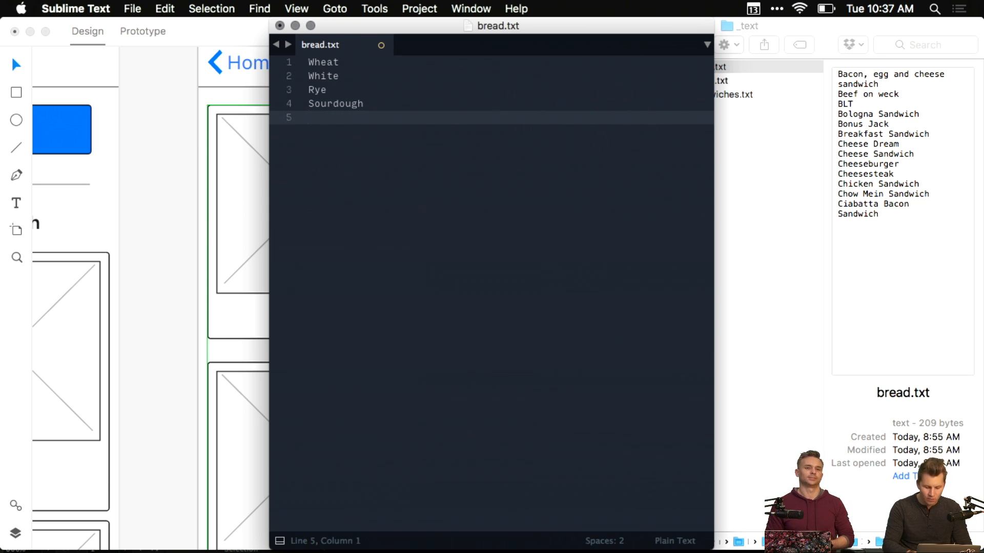
pyautogui.write('Hagie')
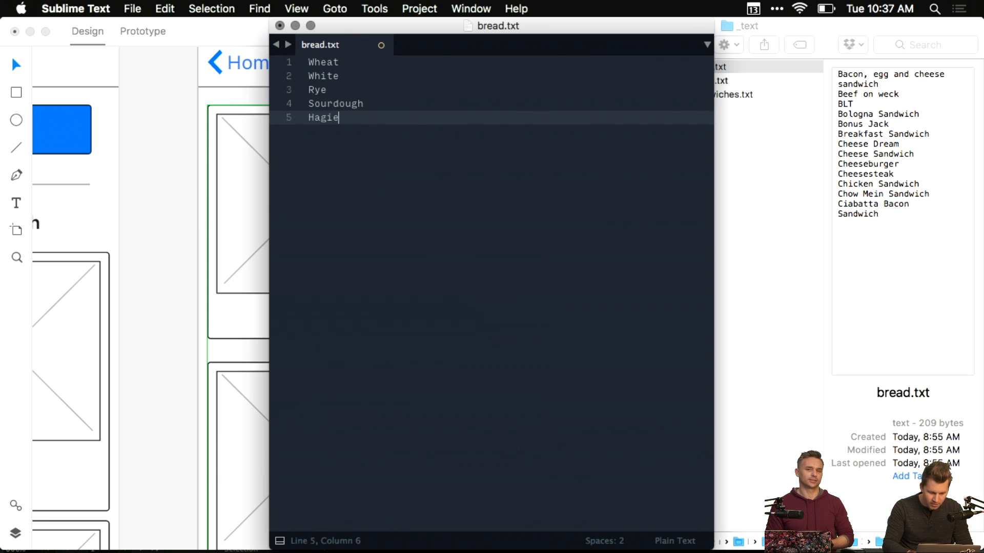
pyautogui.press('BackSpace')
pyautogui.press('BackSpace')
pyautogui.press('BackSpace')
pyautogui.press('BackSpace')
pyautogui.write('oagie')
pyautogui.press('Return')
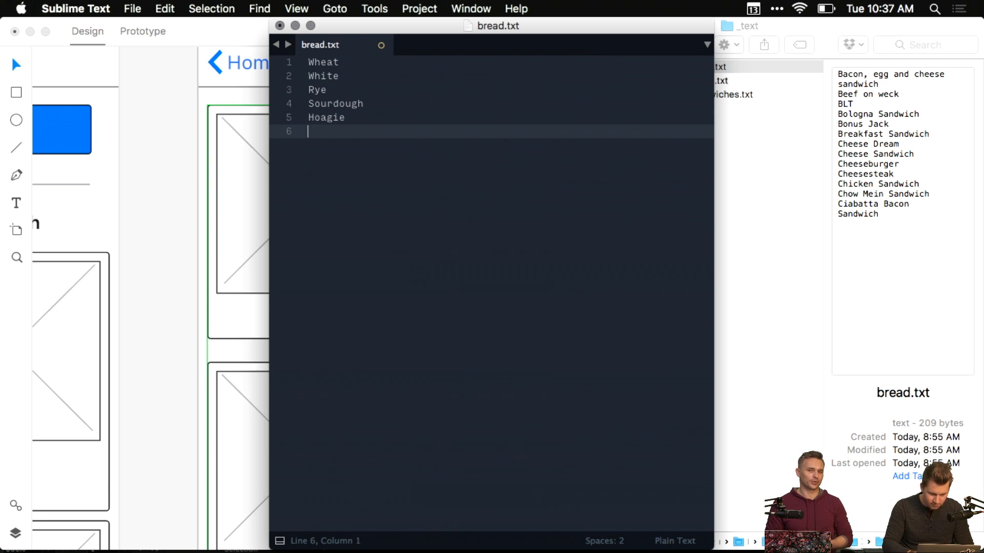
pyautogui.write('Donut')
pyautogui.press('Return')
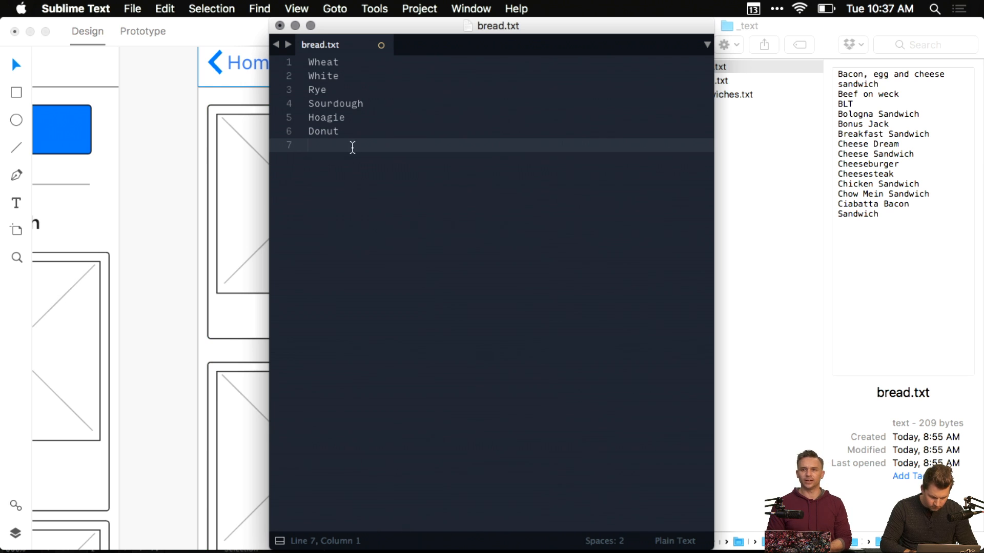
pyautogui.press('super+s')
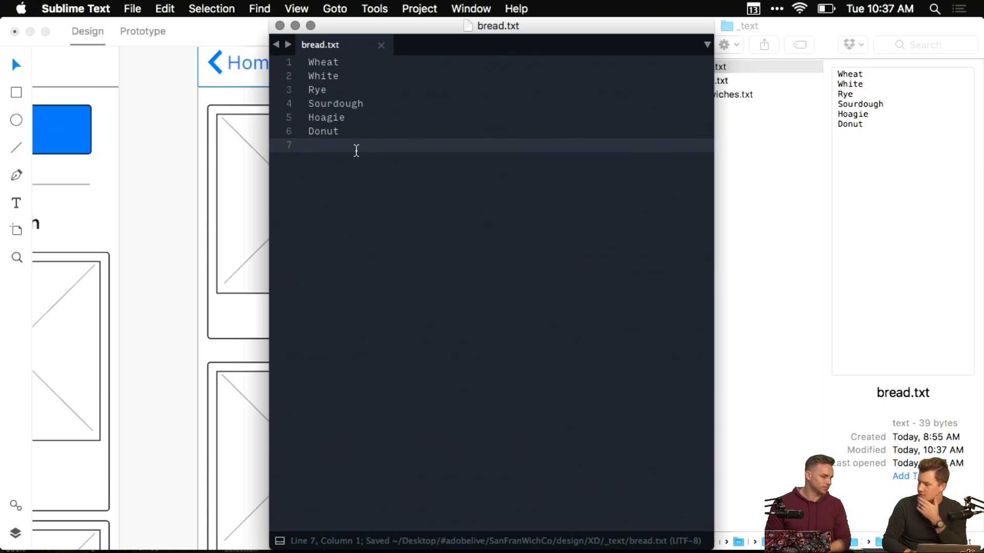
# - Add English Muffin as the seventh line of the bread list and save the file
pyautogui.write('English ')
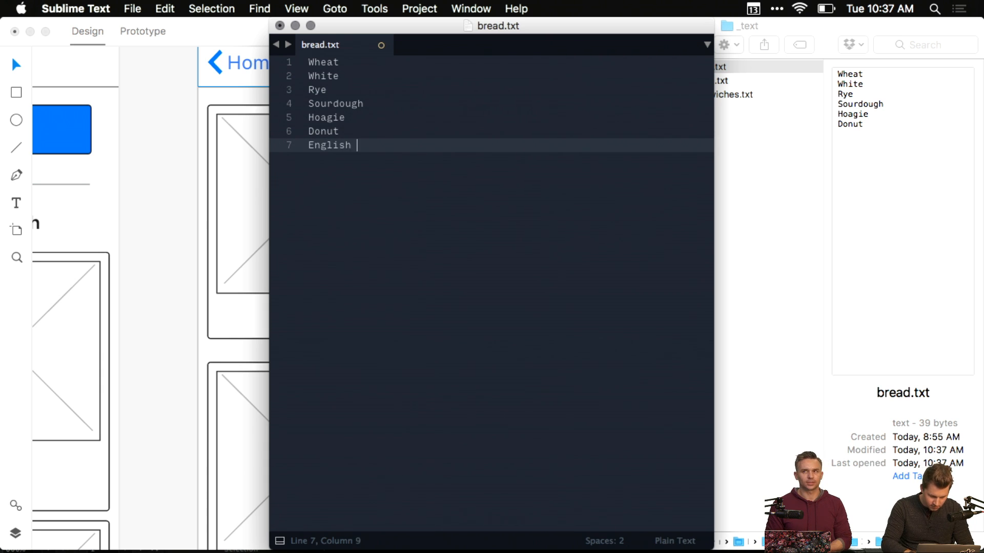
pyautogui.write('Muffin')
pyautogui.press('super+s')
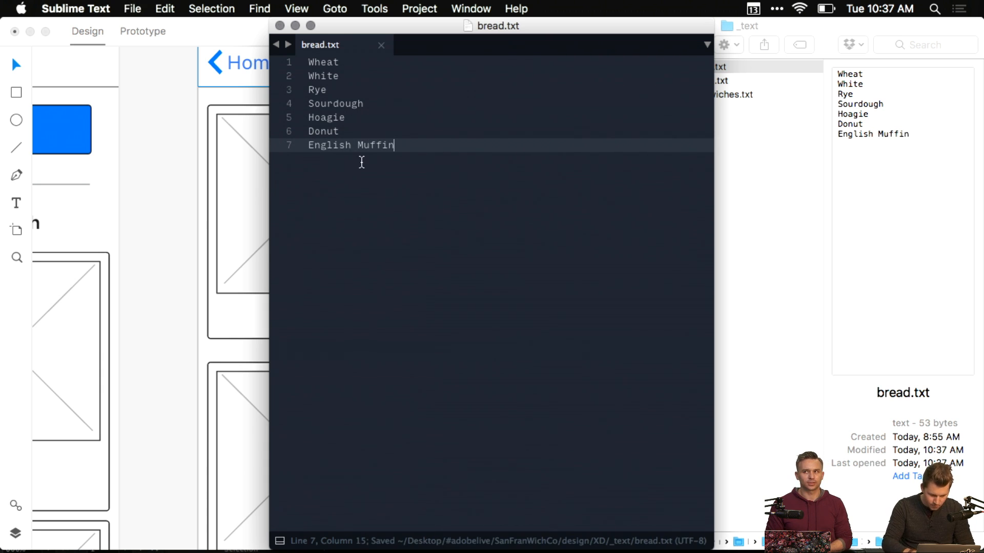
# - Add 7 Grain as the eighth line of the bread list
pyautogui.press('Return')
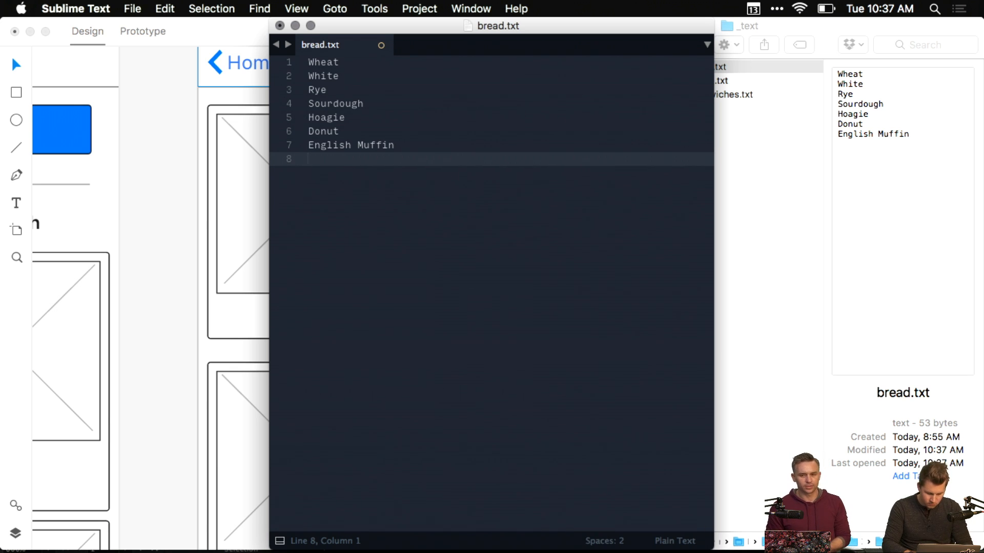
pyautogui.write('7 Grain')
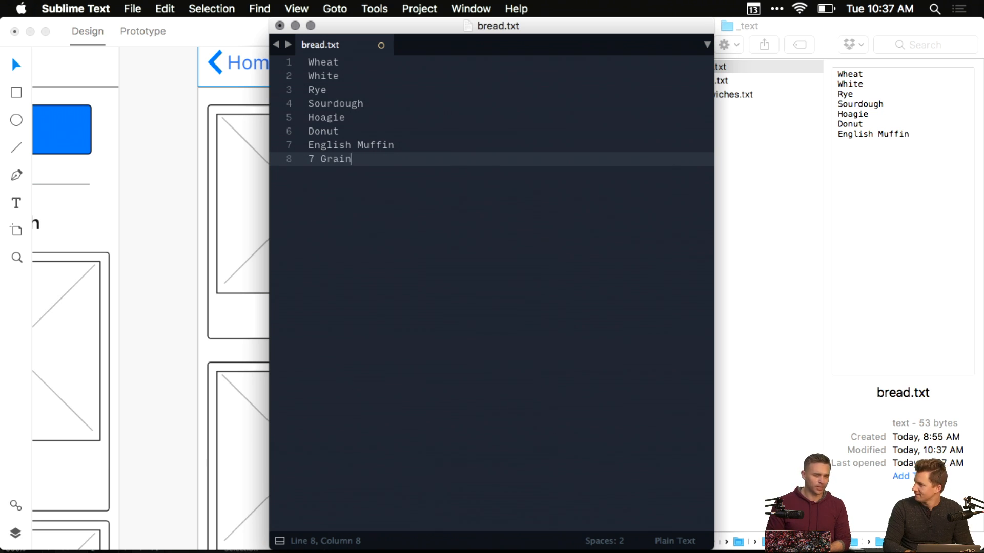
pyautogui.press('Return')
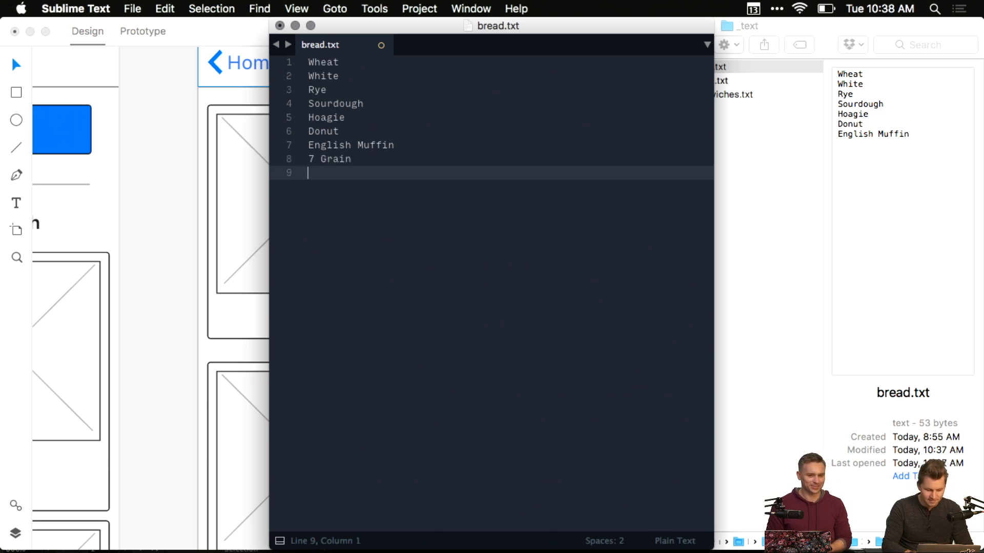
pyautogui.write('English')
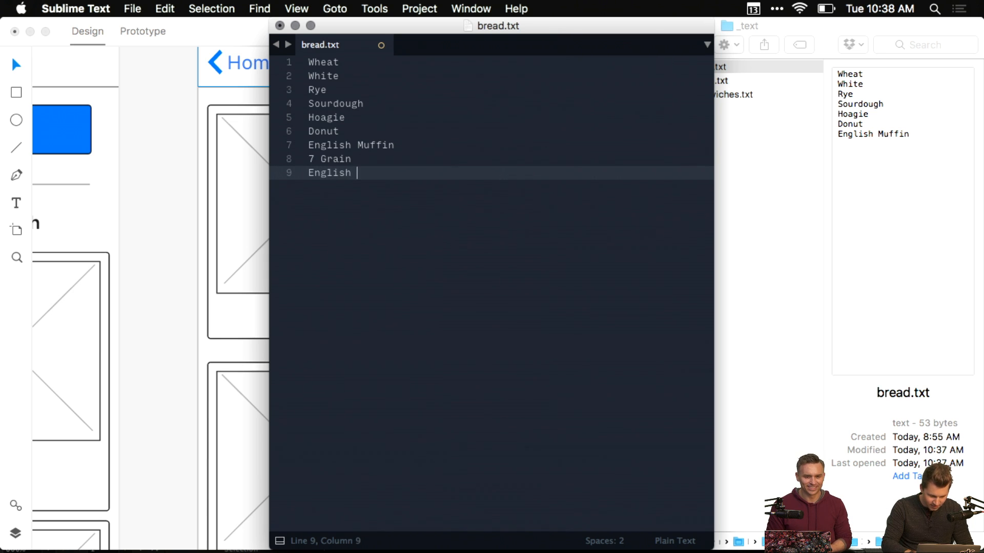
pyautogui.press('BackSpace')
pyautogui.press('shift+super+Left')
pyautogui.press('BackSpace')
# - Extend the English Muffin entry so that it reads English Muffin Cinnamon Protein
pyautogui.press('Up')
pyautogui.press('Up')
pyautogui.press('shift+super+Right')
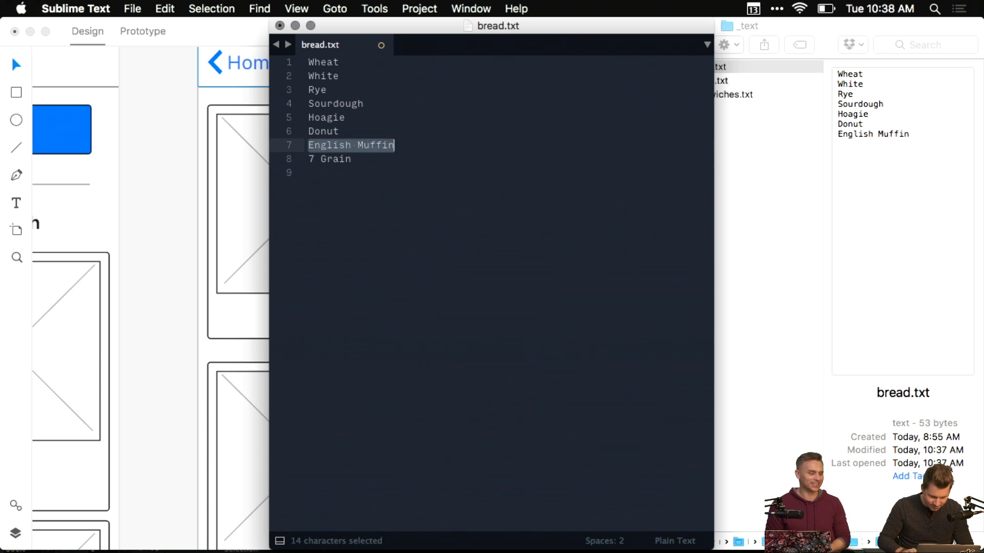
pyautogui.press('Right')
pyautogui.write('Cinnamon')
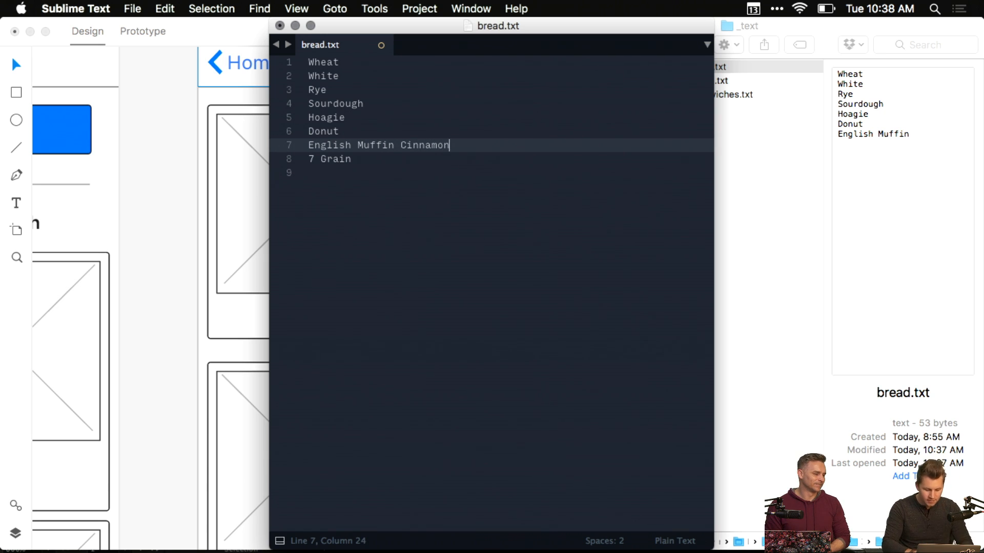
pyautogui.write(' Pro')
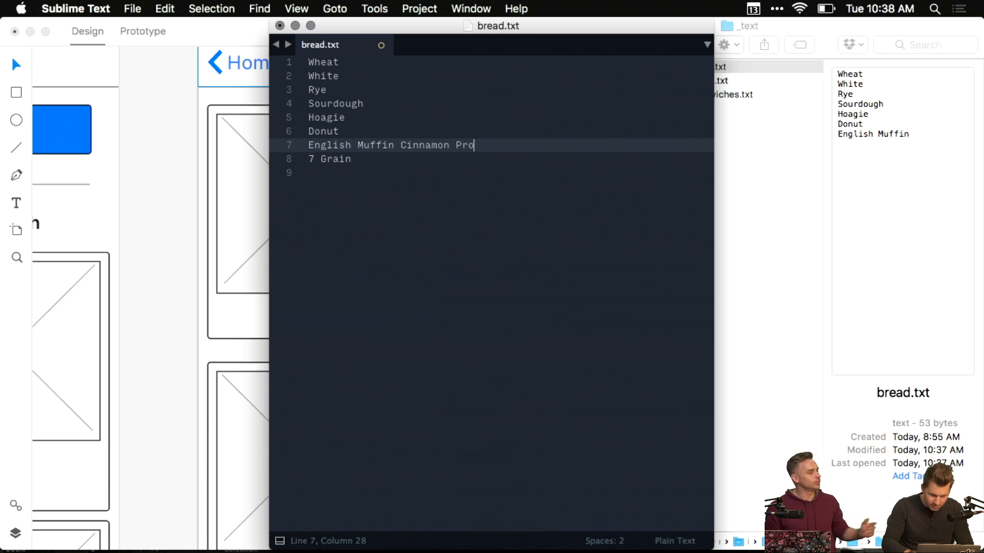
pyautogui.write('tein B')
pyautogui.press('BackSpace')
pyautogui.press('BackSpace')
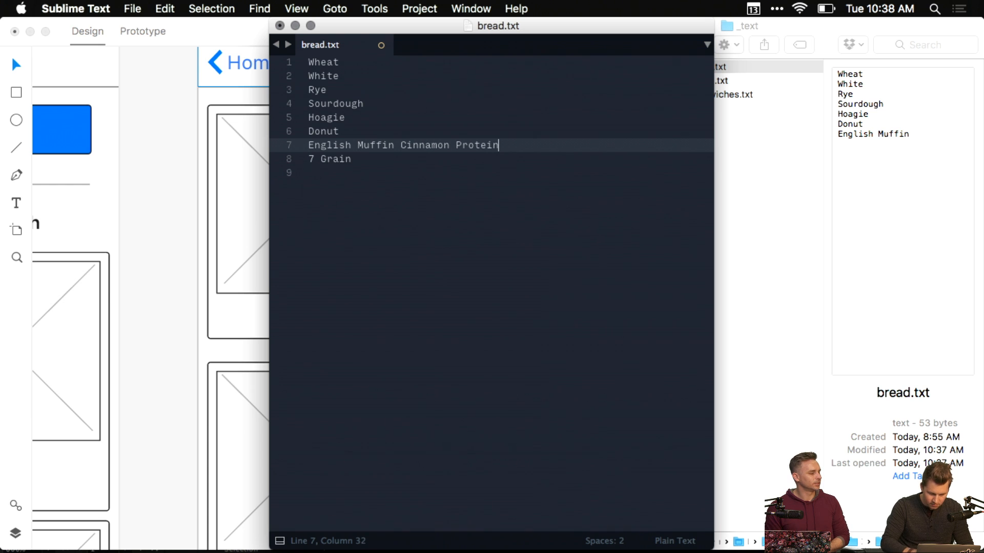
# - Add the lines Gluten Free and Italian Hern below 7 Grain in the bread list
pyautogui.press('Down')
pyautogui.press('Down')
pyautogui.write('Gluten Free')
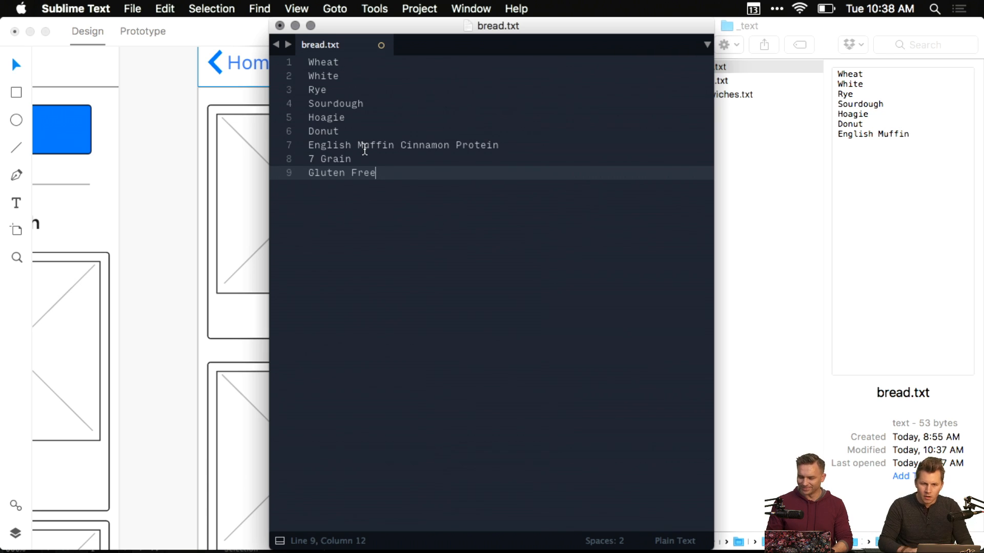
pyautogui.press('Return')
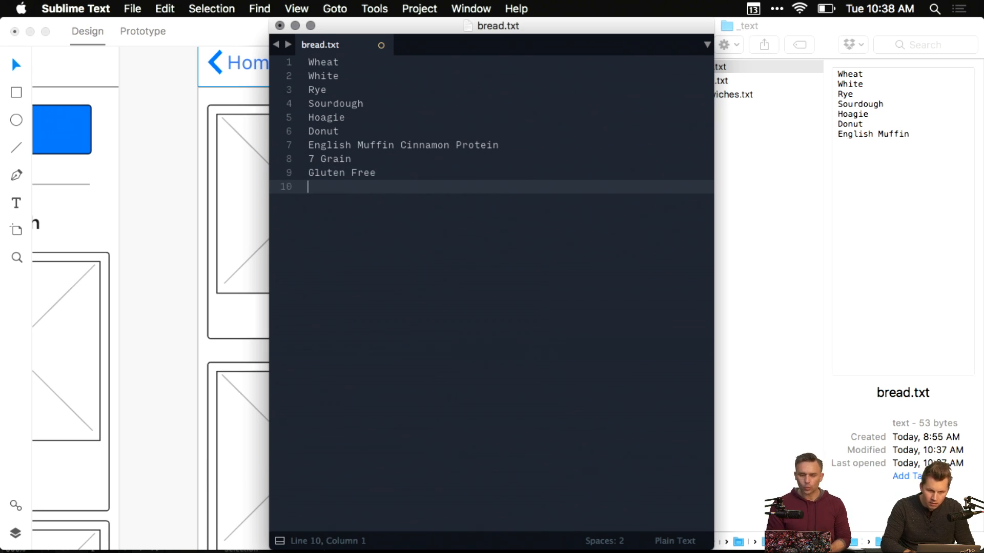
pyautogui.write('Ita')
pyautogui.press('BackSpace')
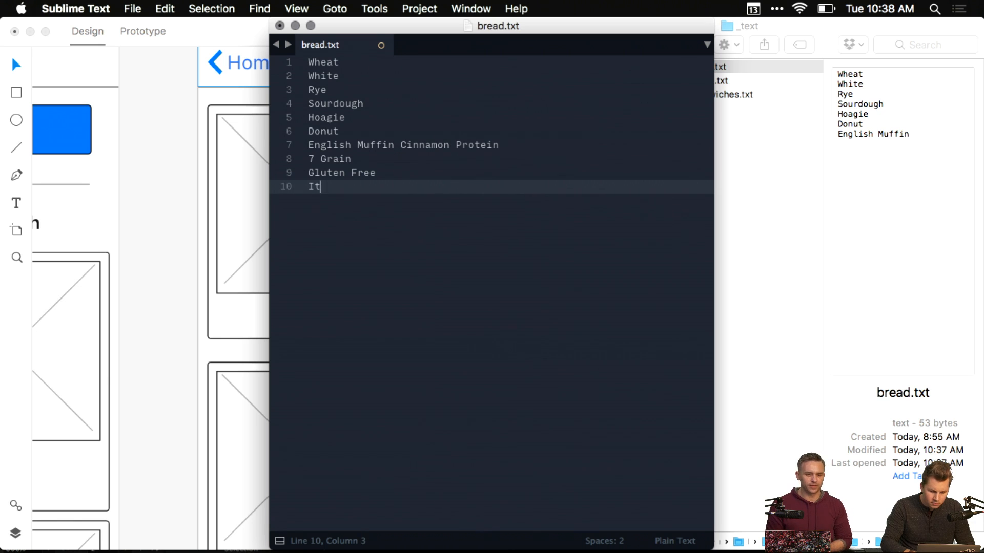
pyautogui.write('alian Hern')
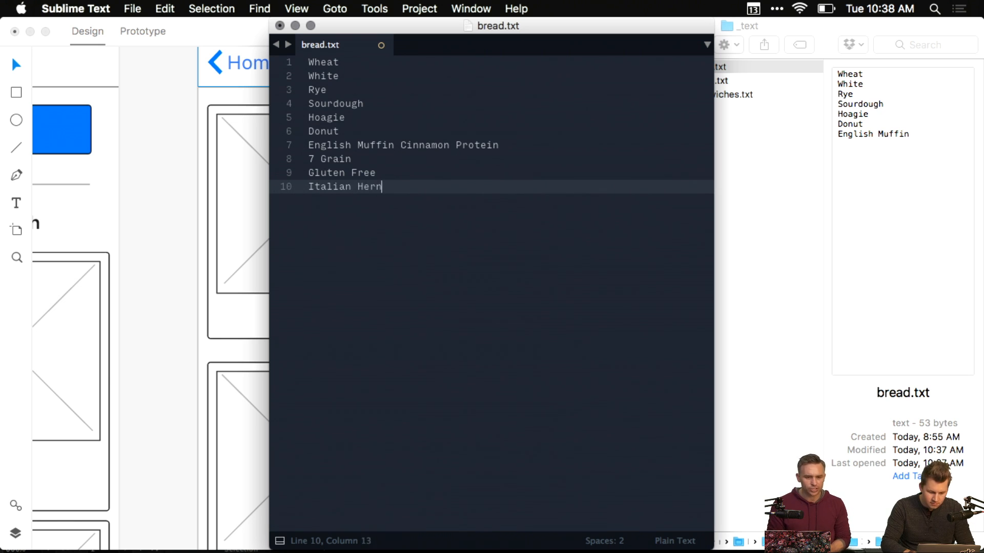
pyautogui.press('Return')
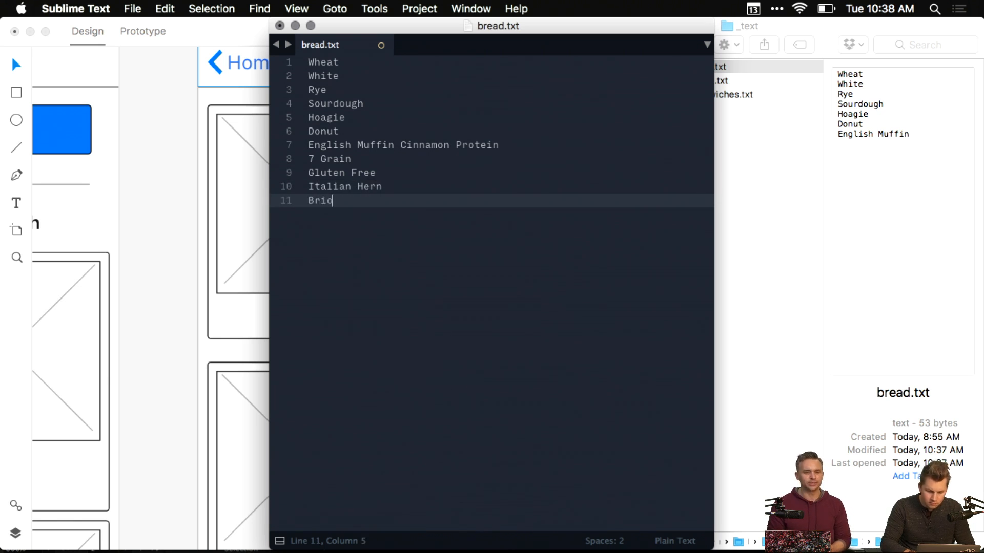
# - Add the lines Brioche, Wrap and Honey Oat to the bread list
pyautogui.write('Brioche')
pyautogui.press('Return')
pyautogui.write('Wrap')
pyautogui.press('Return')
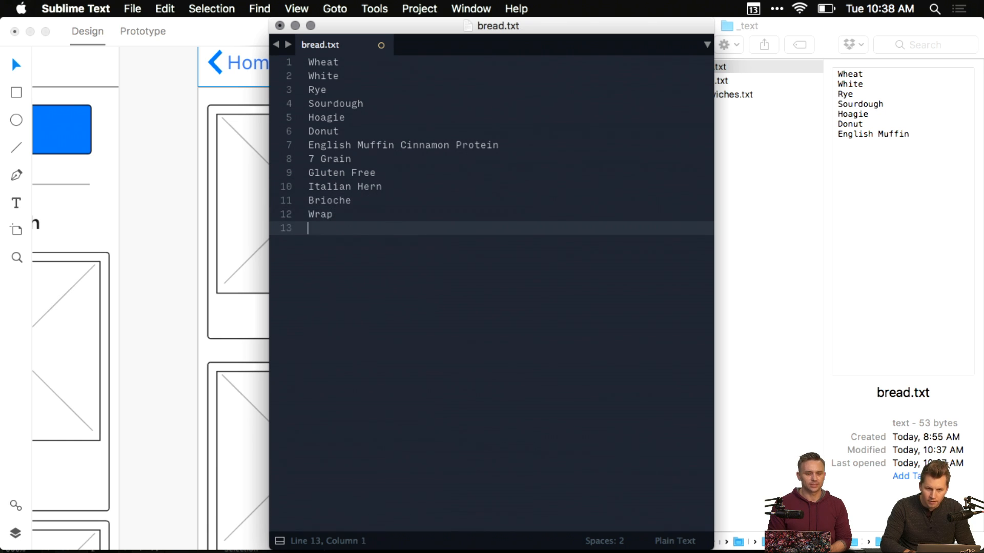
pyautogui.write('Honey ')
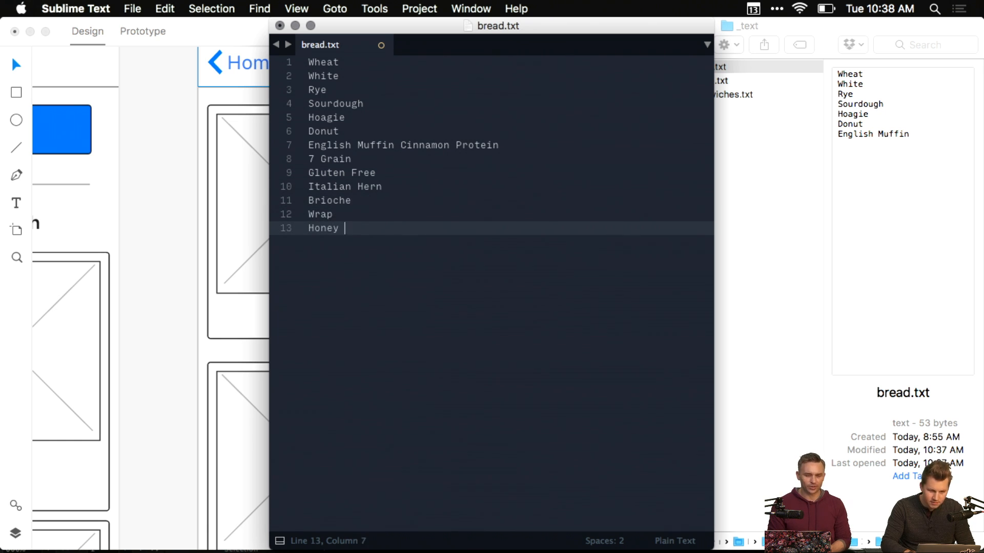
pyautogui.write('Oat')
pyautogui.press('Return')
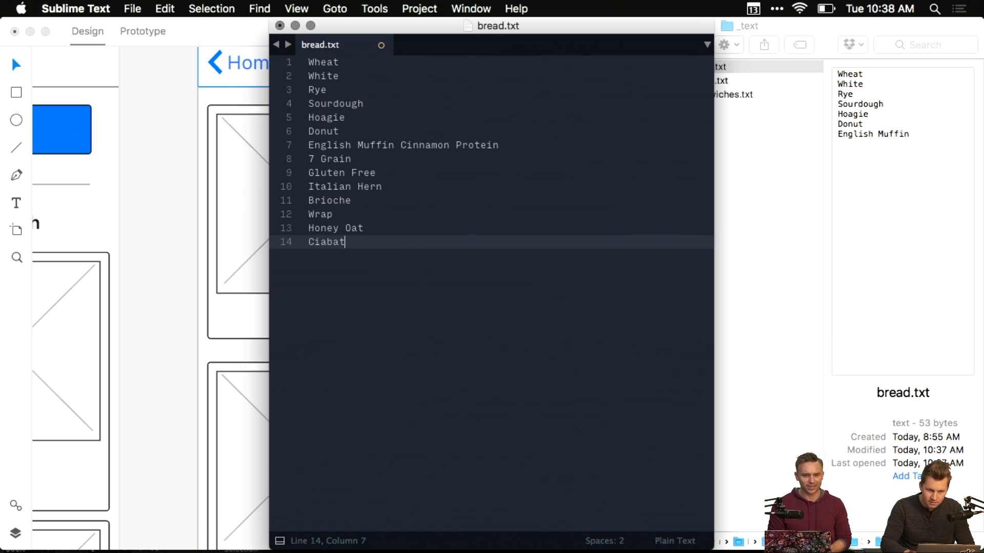
# - Add the lines Ciabatta, Marbled Rye and Baquette to the end of the bread list
pyautogui.write('Ciabatta')
pyautogui.press('Return')
pyautogui.write('Marbled')
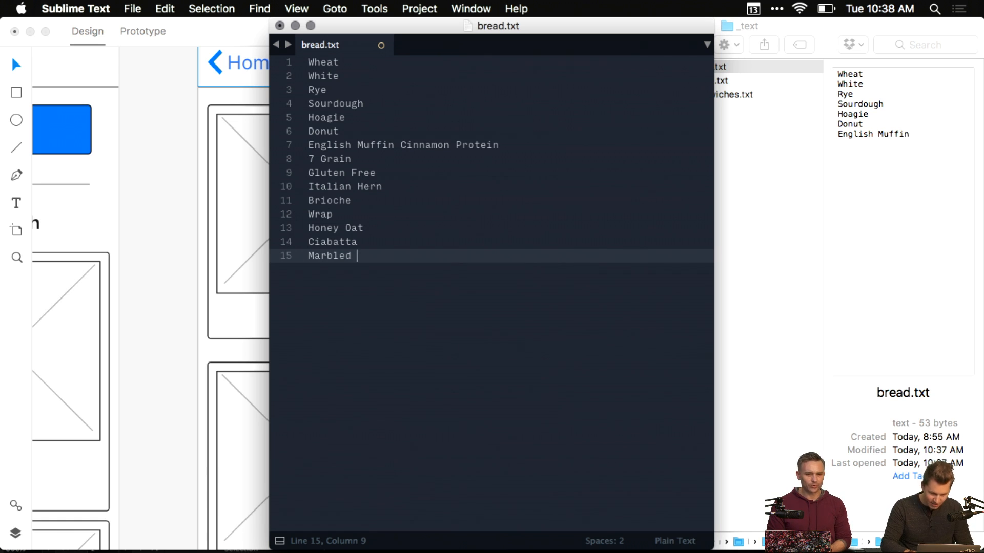
pyautogui.write('Rye')
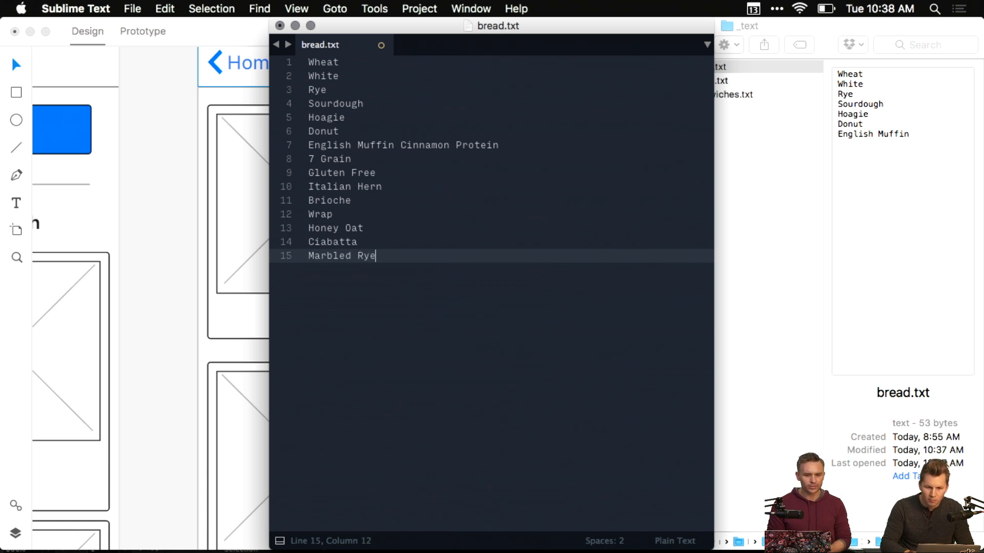
pyautogui.press('Return')
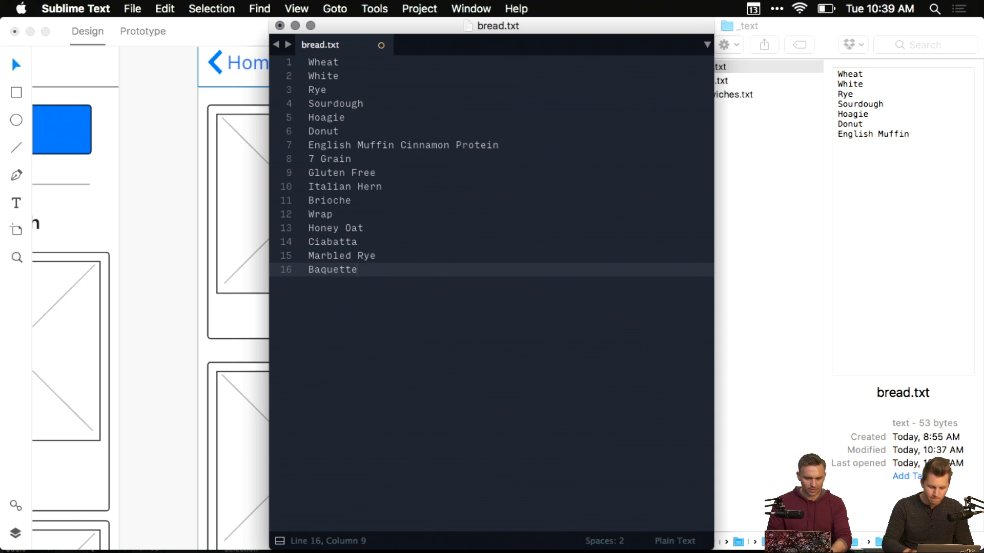
pyautogui.press('Return')
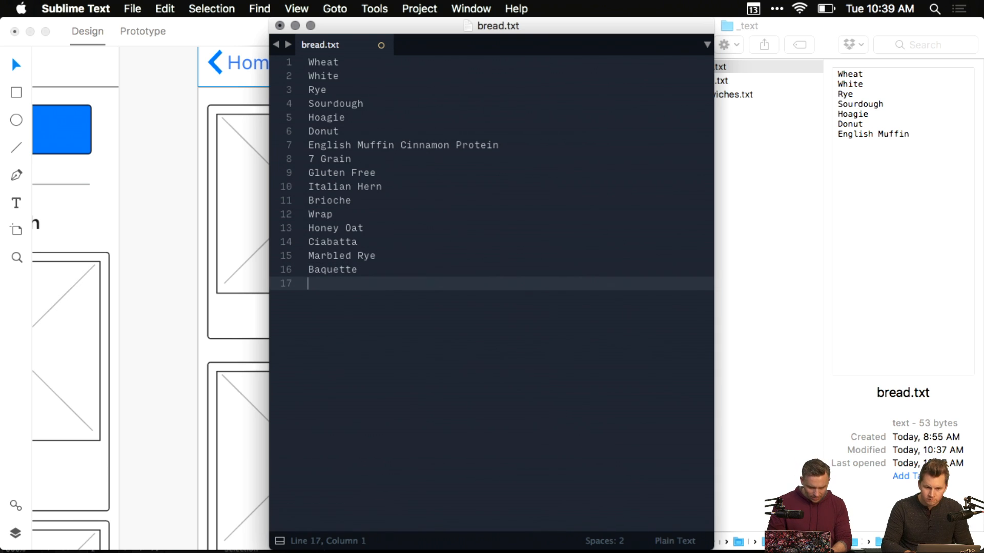
# - Correct the spelling of the last bread entry to Baguette and save the file
pyautogui.press('Left')
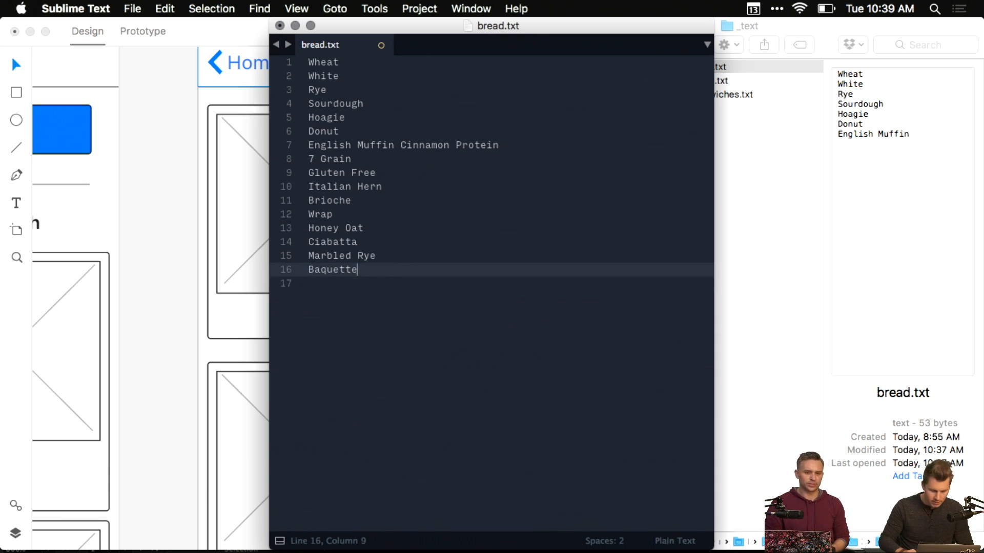
pyautogui.click(391, 158)
pyautogui.click(397, 243)
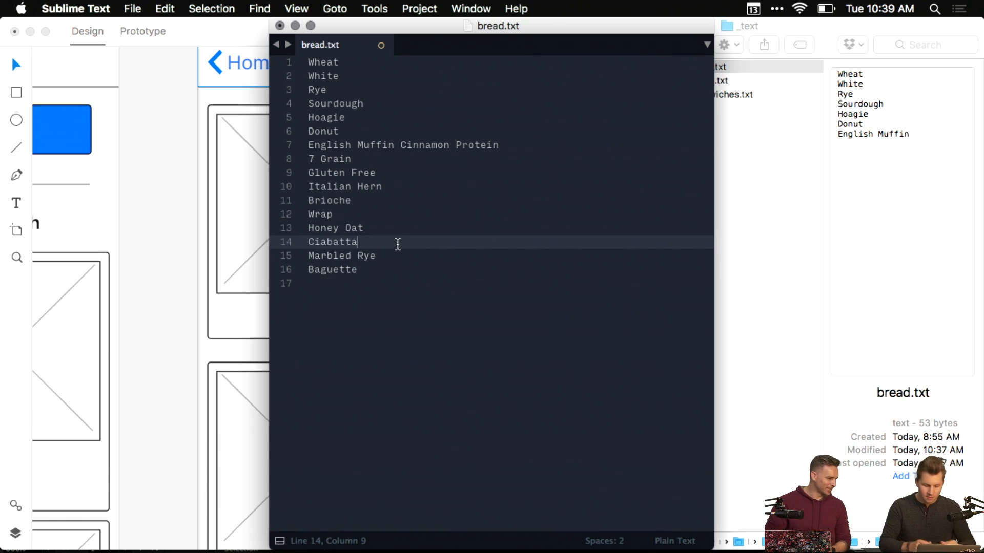
pyautogui.press('super+s')
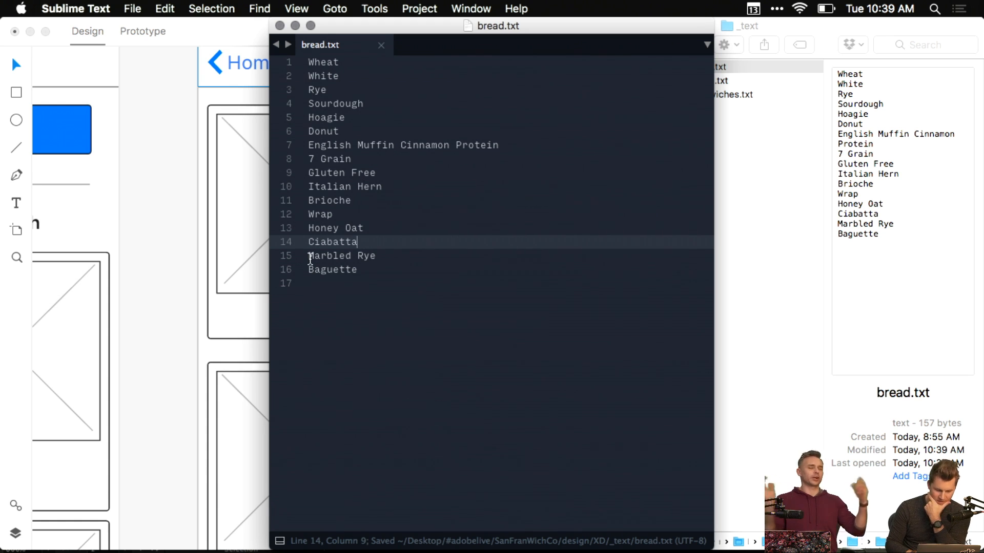
# - Close the bread.txt window and return to the Choose Bread artboard in XD
pyautogui.click(279, 25)
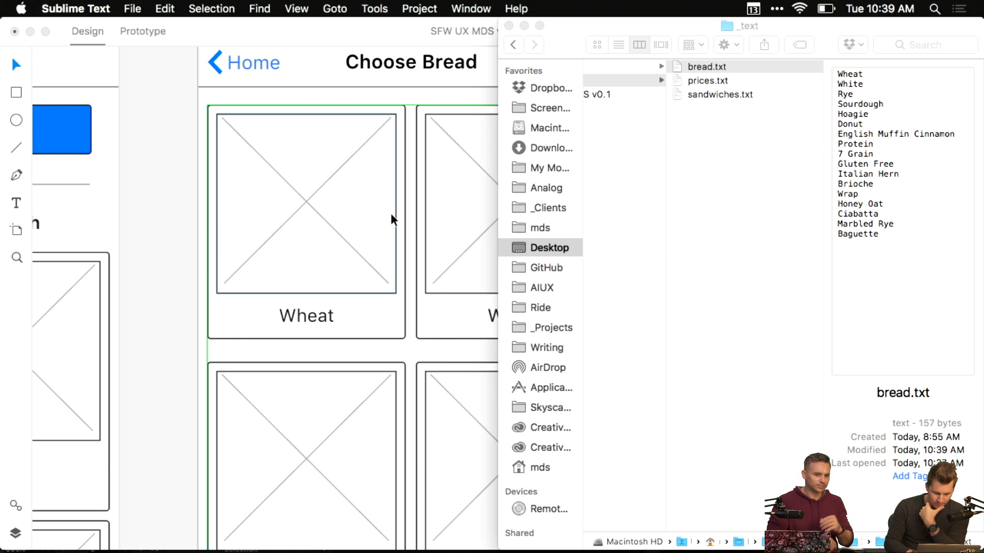
pyautogui.click(414, 229)
pyautogui.scroll(-5, 416, 229)
pyautogui.scroll(-3, 416, 230)
pyautogui.hscroll(2, 416, 230)
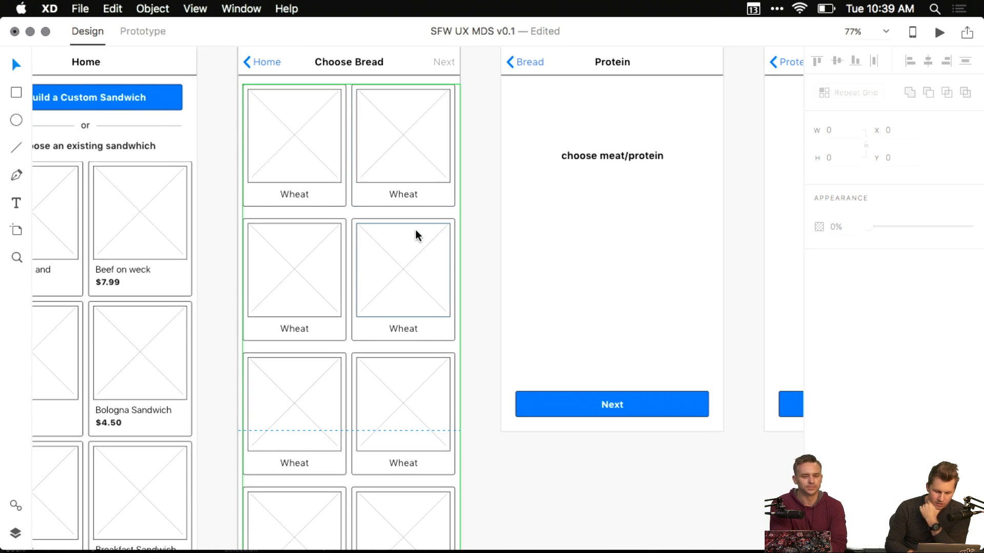
pyautogui.scroll(-3, 415, 234)
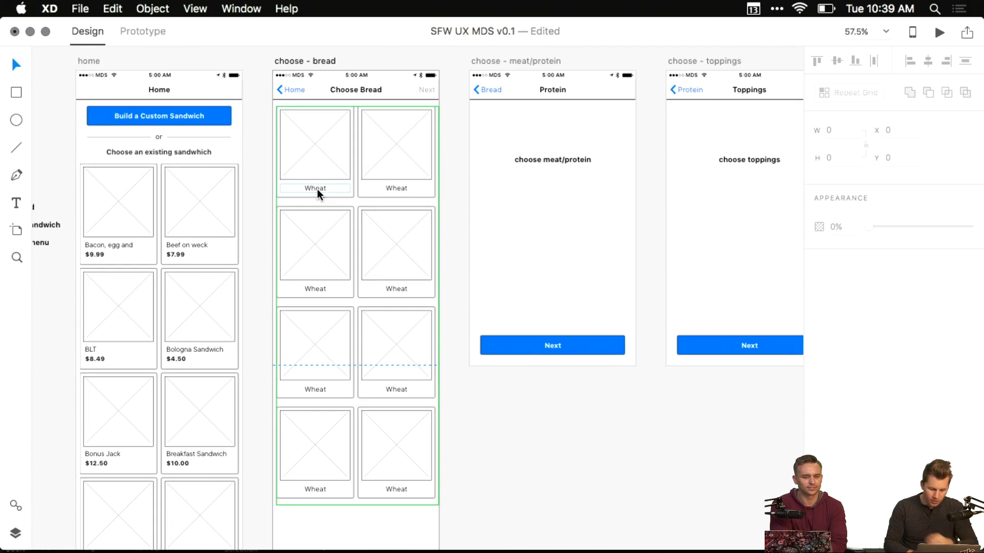
# - Fill the bread name labels of the Choose Bread repeat grid with the contents of bread.txt
pyautogui.click(391, 193)
pyautogui.hotkey('ctrl', 'Up')
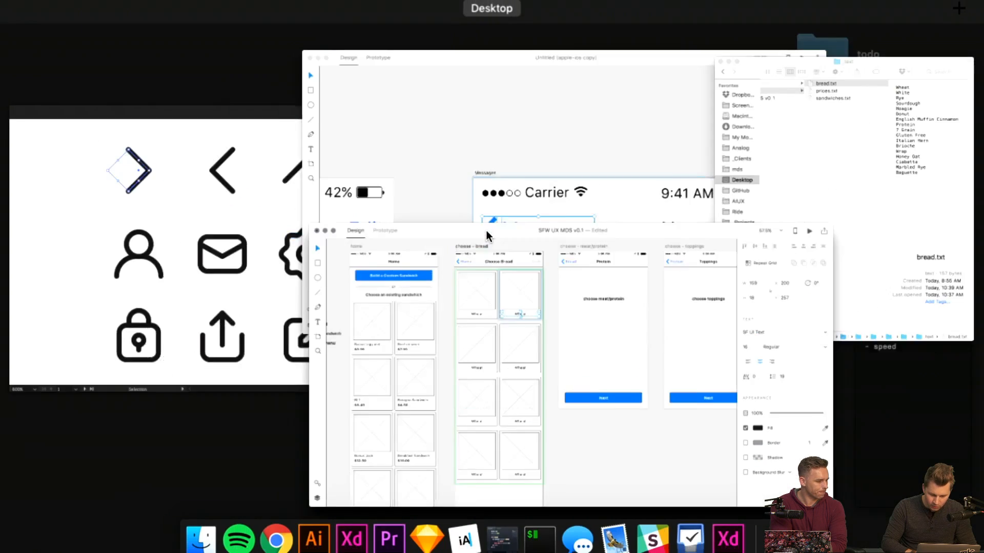
pyautogui.click(896, 205)
pyautogui.moveTo(706, 69); pyautogui.dragTo(317, 192)
pyautogui.click(443, 224)
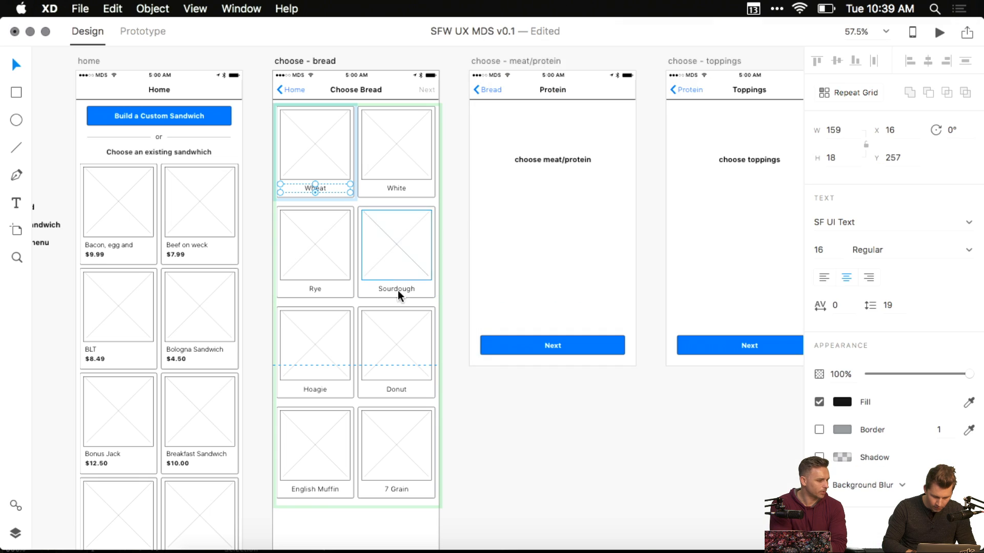
# - Extend the Choose Bread repeat grid downward by one row of cards, to a height of 1134
pyautogui.scroll(-5, 397, 307)
pyautogui.scroll(-2, 353, 348)
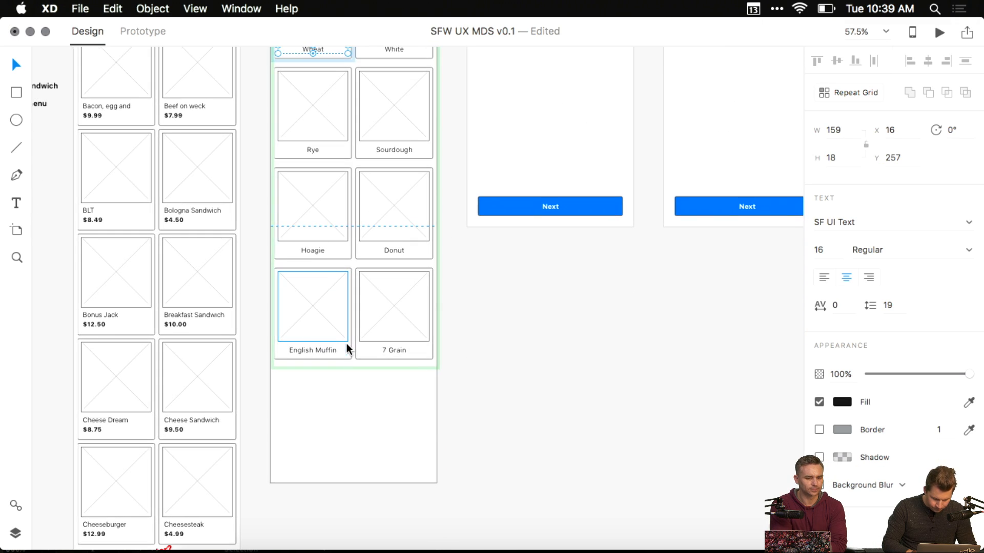
pyautogui.click(476, 364)
pyautogui.click(399, 346)
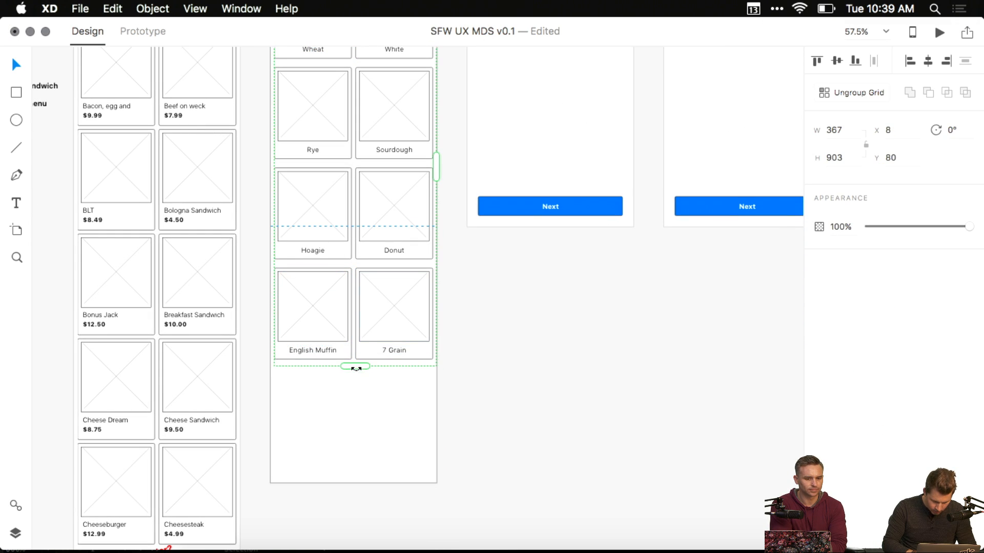
pyautogui.moveTo(356, 369); pyautogui.dragTo(352, 433)
pyautogui.press('super+z')
pyautogui.click(461, 362)
pyautogui.click(365, 343)
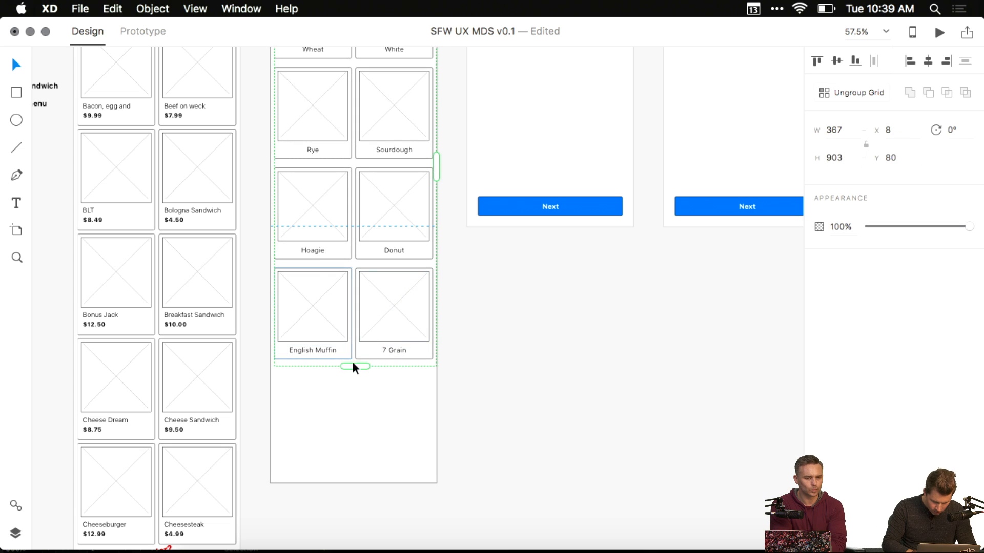
pyautogui.moveTo(353, 366); pyautogui.dragTo(347, 468)
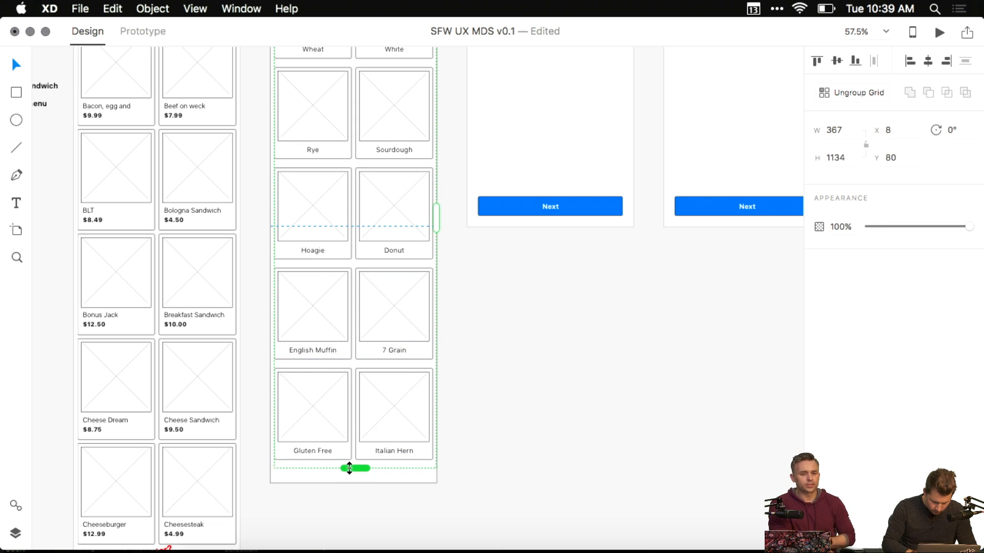
pyautogui.click(562, 349)
pyautogui.keyDown('super'); pyautogui.click(402, 310); pyautogui.keyUp('super')
pyautogui.click(335, 313)
pyautogui.click(472, 314)
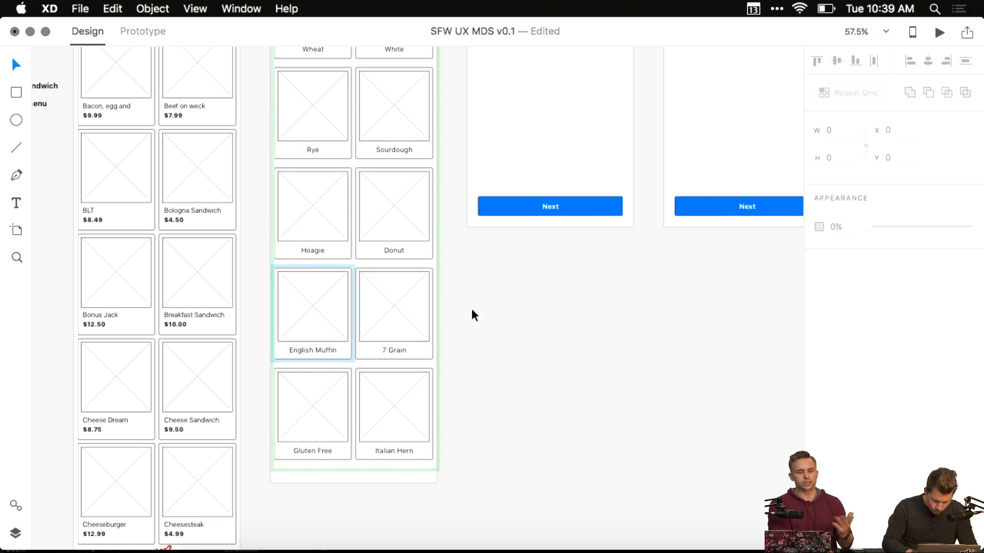
# - Place the bread card repeat grid on empty canvas outside the artboards and ungroup it
pyautogui.click(405, 222)
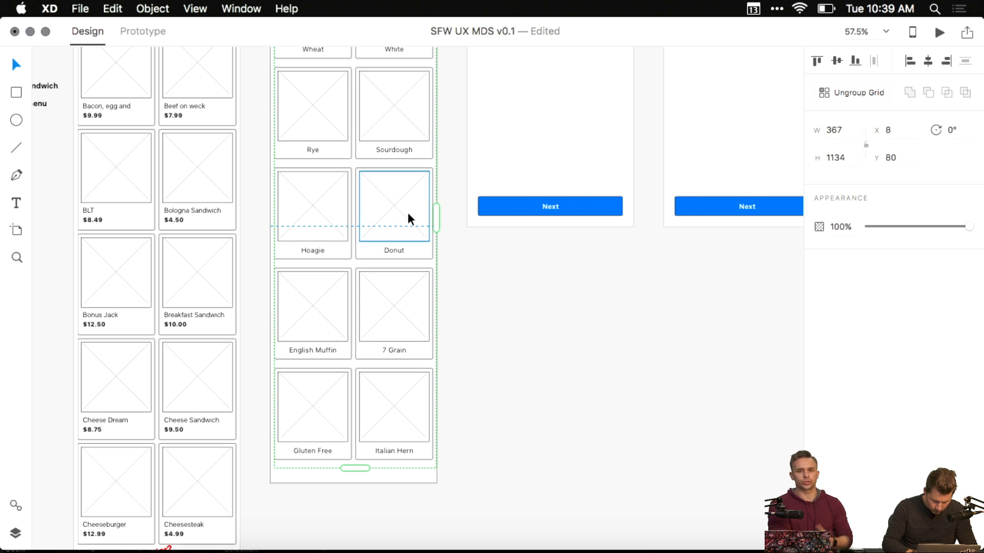
pyautogui.moveTo(531, 336); pyautogui.dragTo(346, 197)
pyautogui.moveTo(199, 203); pyautogui.dragTo(655, 519)
pyautogui.moveTo(567, 443); pyautogui.dragTo(338, 276)
pyautogui.press('super+shift+g')
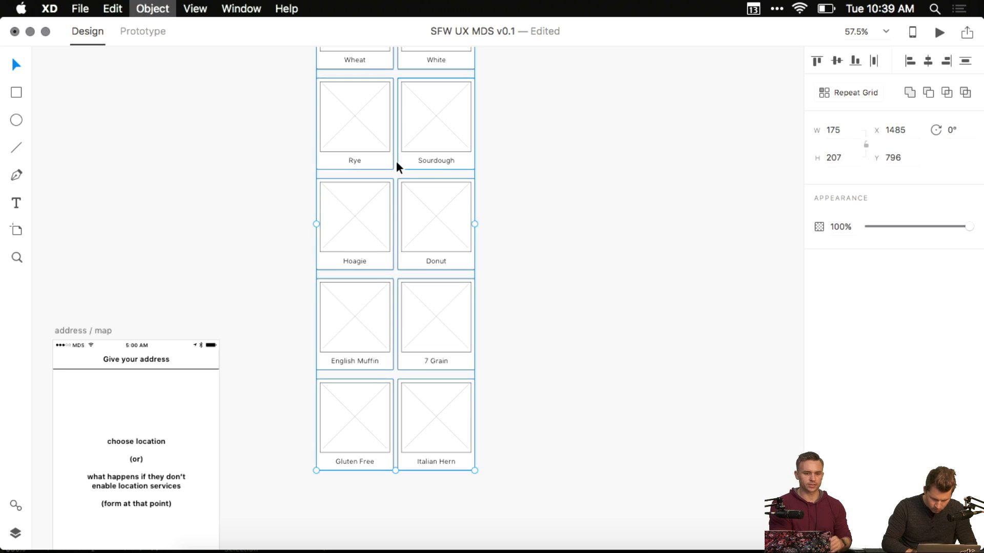
# - Delete every card of the ungrouped bread card copy except the Wheat card
pyautogui.moveTo(395, 165); pyautogui.dragTo(388, 234)
pyautogui.moveTo(500, 59); pyautogui.dragTo(405, 549)
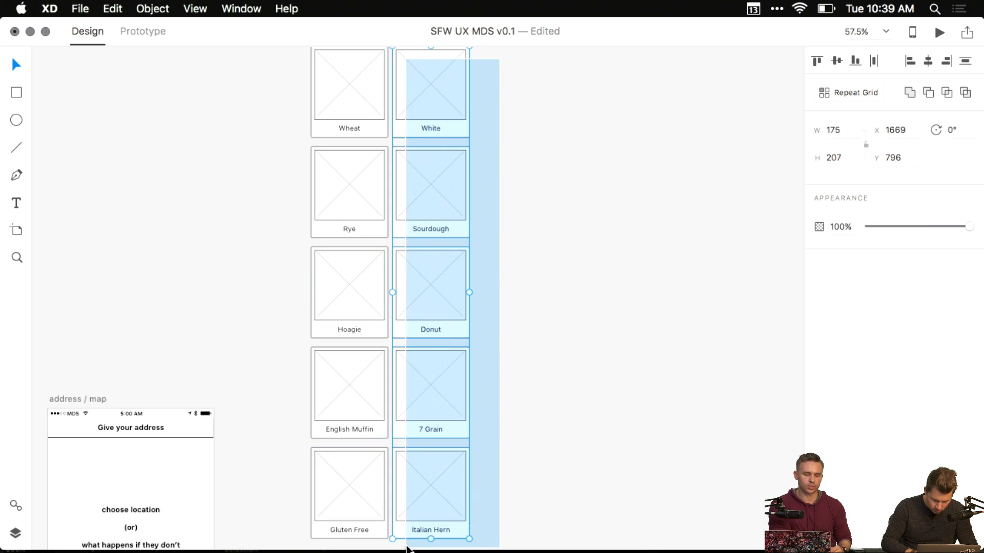
pyautogui.press('Delete')
pyautogui.moveTo(244, 222); pyautogui.dragTo(410, 493)
pyautogui.press('Delete')
# - Move the remaining Wheat card onto the empty canvas below the Protein artboard, at about X 890, Y 796
pyautogui.moveTo(265, 307); pyautogui.dragTo(480, 490)
pyautogui.moveTo(562, 302); pyautogui.dragTo(325, 306)
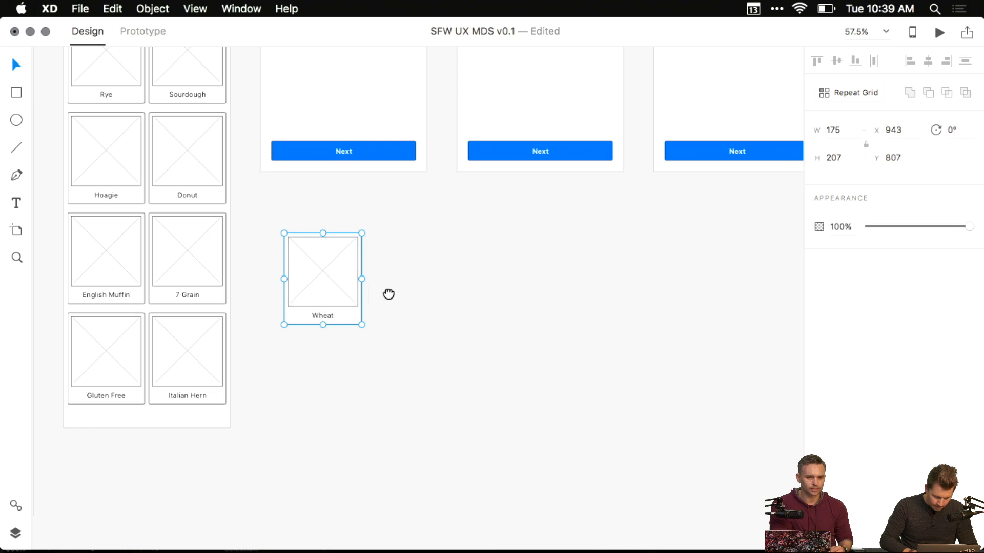
pyautogui.moveTo(388, 294); pyautogui.dragTo(497, 315)
pyautogui.moveTo(440, 298); pyautogui.dragTo(417, 293)
pyautogui.click(466, 311)
pyautogui.moveTo(317, 298); pyautogui.dragTo(324, 325)
pyautogui.keyDown('alt'); pyautogui.keyDown('super'); pyautogui.click(454, 318); pyautogui.keyUp('super'); pyautogui.keyUp('alt')
pyautogui.keyDown('alt'); pyautogui.keyDown('super'); pyautogui.click(454, 319); pyautogui.keyUp('super'); pyautogui.keyUp('alt')
pyautogui.moveTo(592, 328); pyautogui.dragTo(484, 302)
pyautogui.hotkey('ctrl', 'Up')
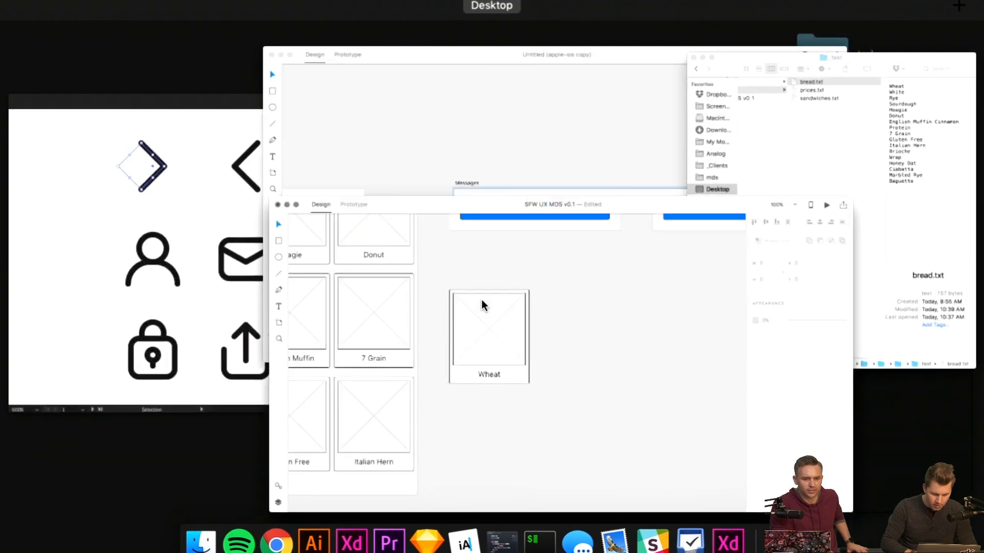
pyautogui.click(481, 301)
# - Replace the Sourdough label in the Choose Bread grid with "Lettuce Wrap"
pyautogui.moveTo(355, 297); pyautogui.dragTo(660, 486)
pyautogui.moveTo(494, 213); pyautogui.dragTo(456, 287)
pyautogui.doubleClick(450, 209)
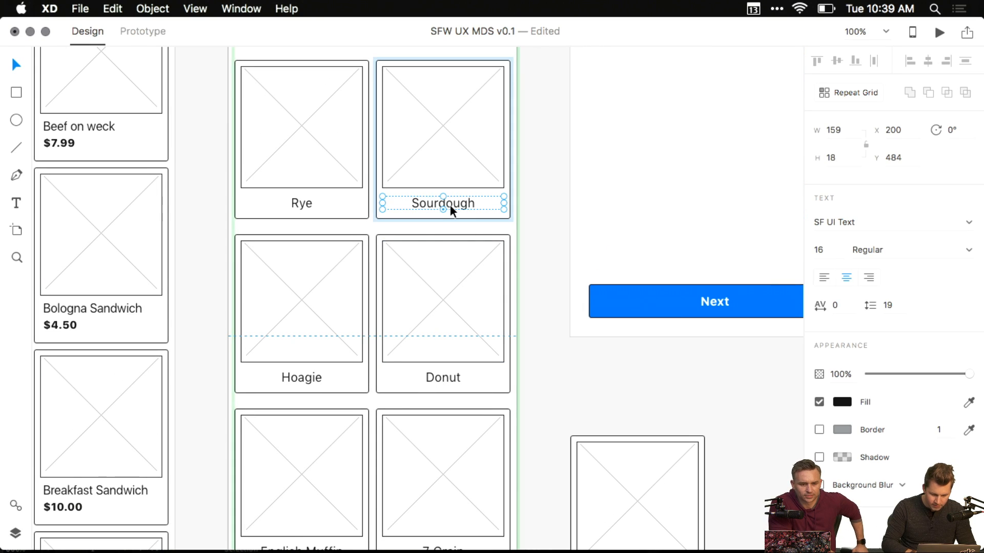
pyautogui.doubleClick(450, 209)
pyautogui.write('Lettt')
pyautogui.press('BackSpace')
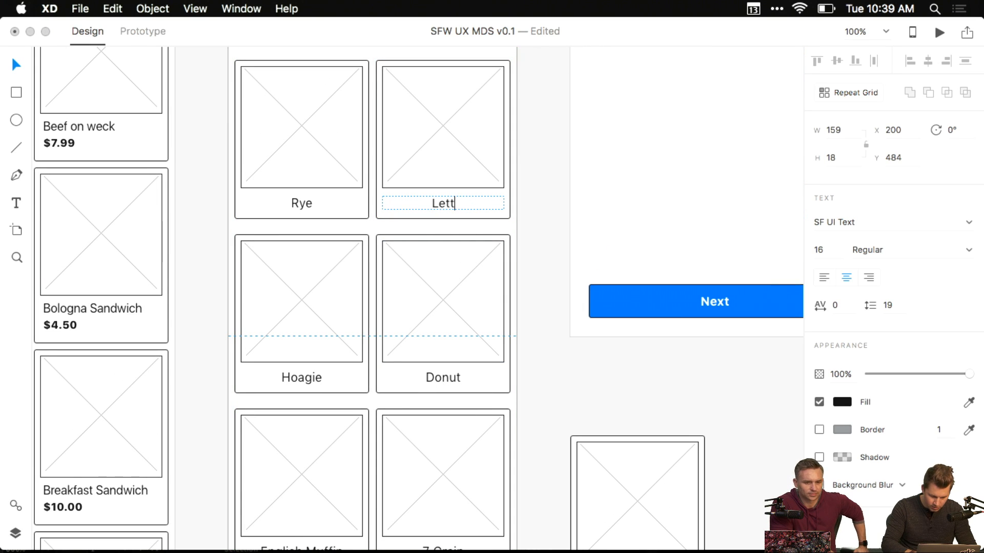
pyautogui.write('uce Wrap')
pyautogui.press('Escape')
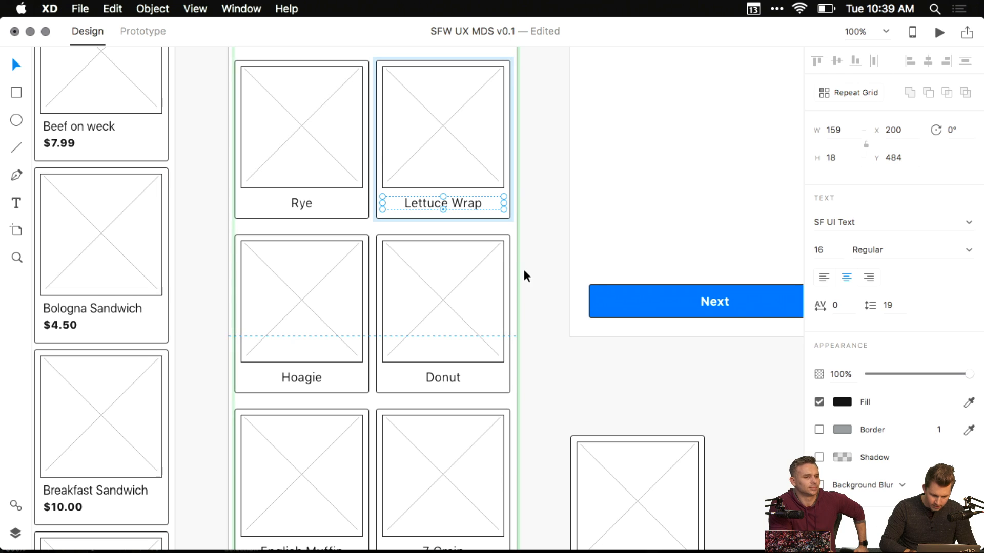
pyautogui.click(522, 275)
# - Change the label of the loose Wheat card below the Protein artboard to "English Muffin Cinnamon Protein"
pyautogui.scroll(5, 523, 274)
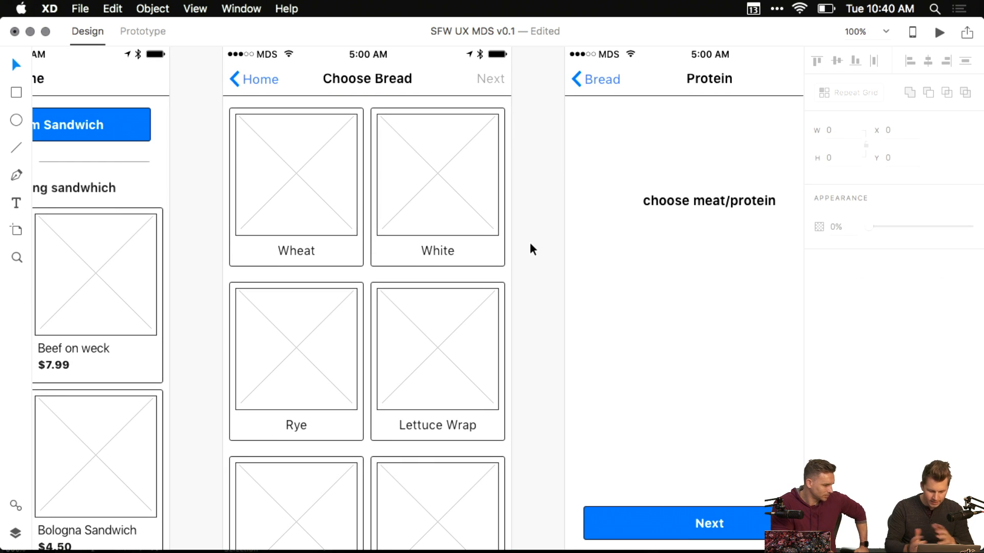
pyautogui.scroll(-10, 530, 248)
pyautogui.hscroll(3, 530, 249)
pyautogui.click(467, 232)
pyautogui.doubleClick(465, 230)
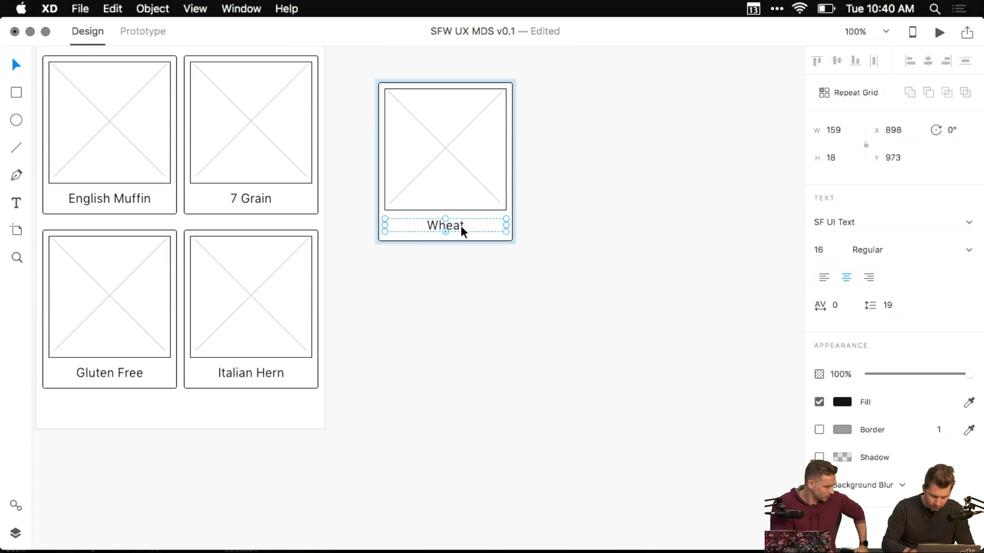
pyautogui.doubleClick(461, 229)
pyautogui.write('English')
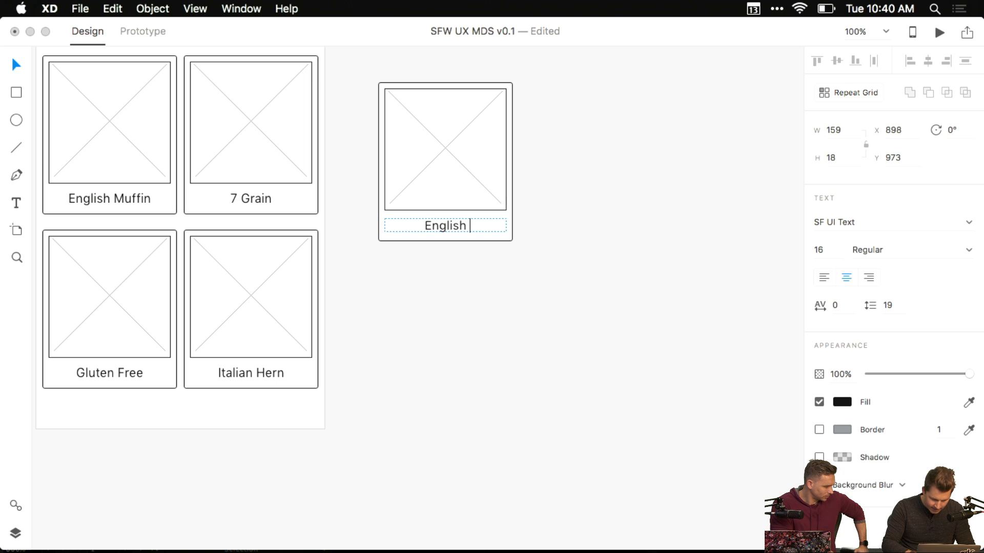
pyautogui.write(' Muffin')
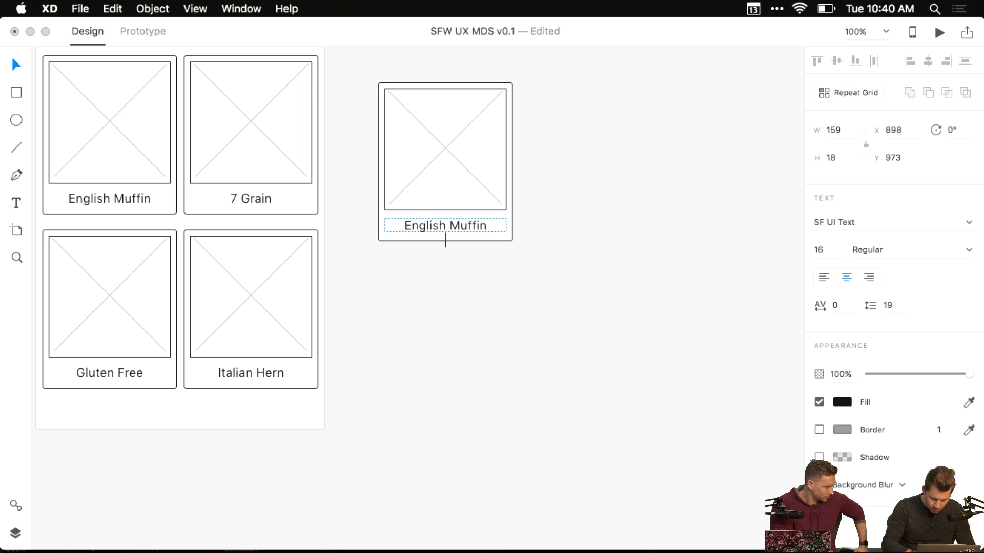
pyautogui.write('Cinnamon')
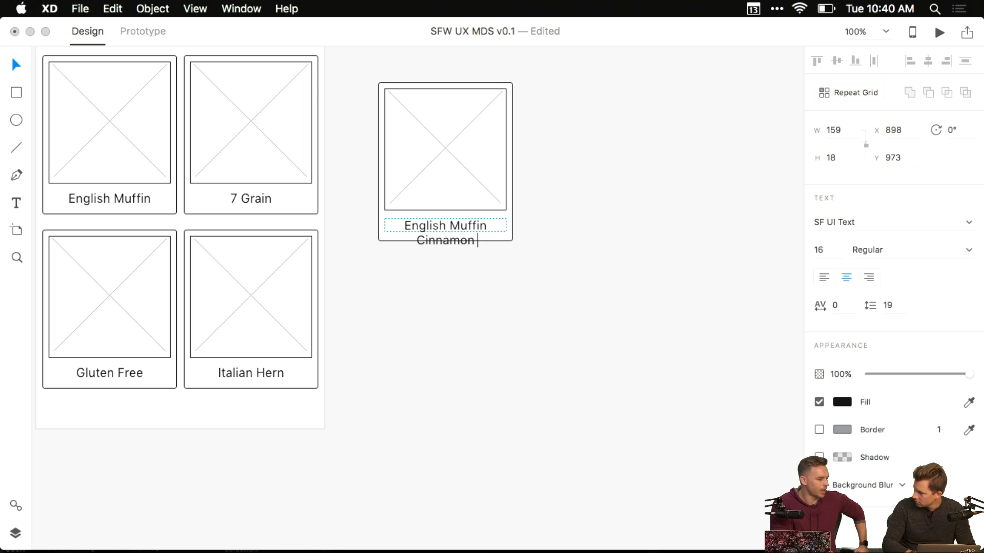
pyautogui.write(' Protein')
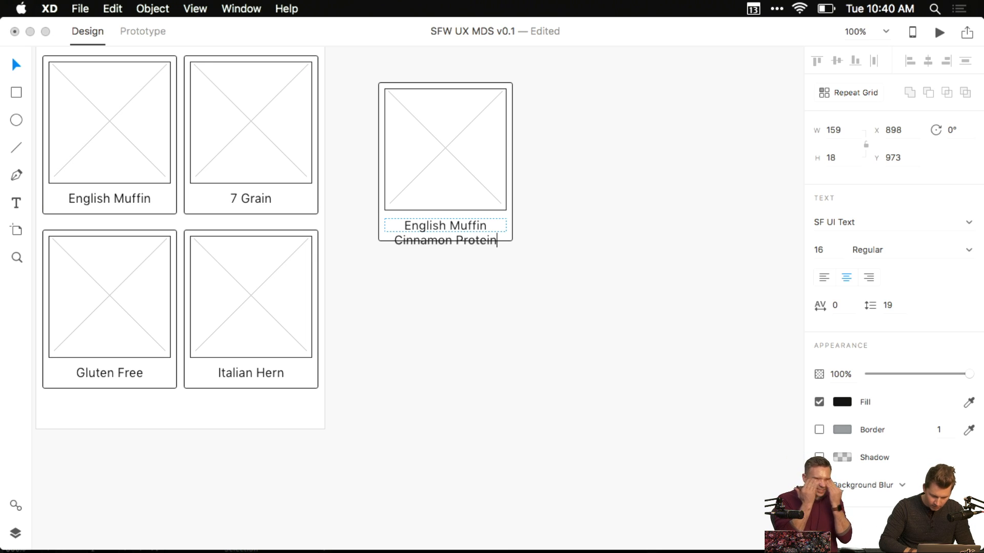
pyautogui.press('Escape')
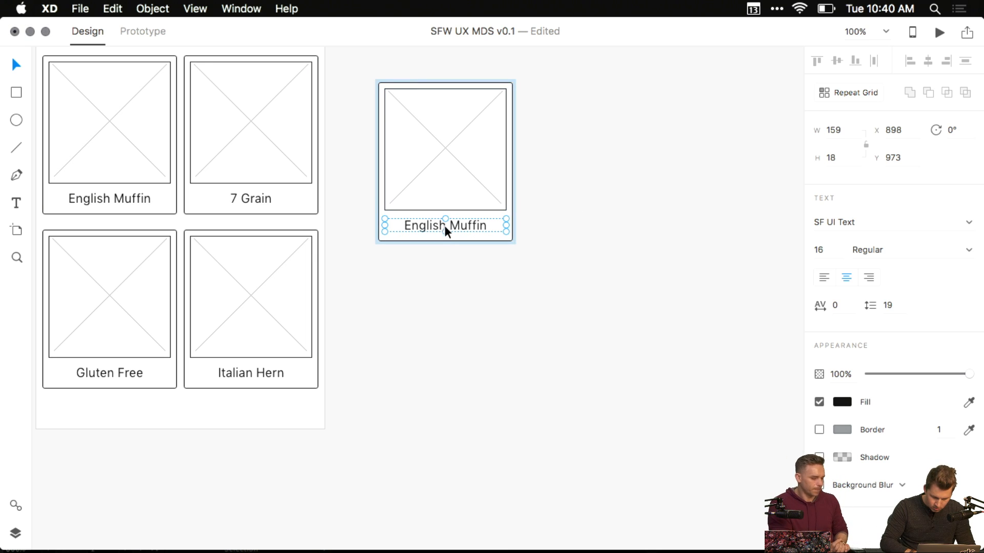
# - Extend the loose card's label box to a height of 43 and its outer rectangle to 225 to fit two lines
pyautogui.moveTo(445, 232); pyautogui.dragTo(446, 251)
pyautogui.click(380, 212)
pyautogui.click(456, 241)
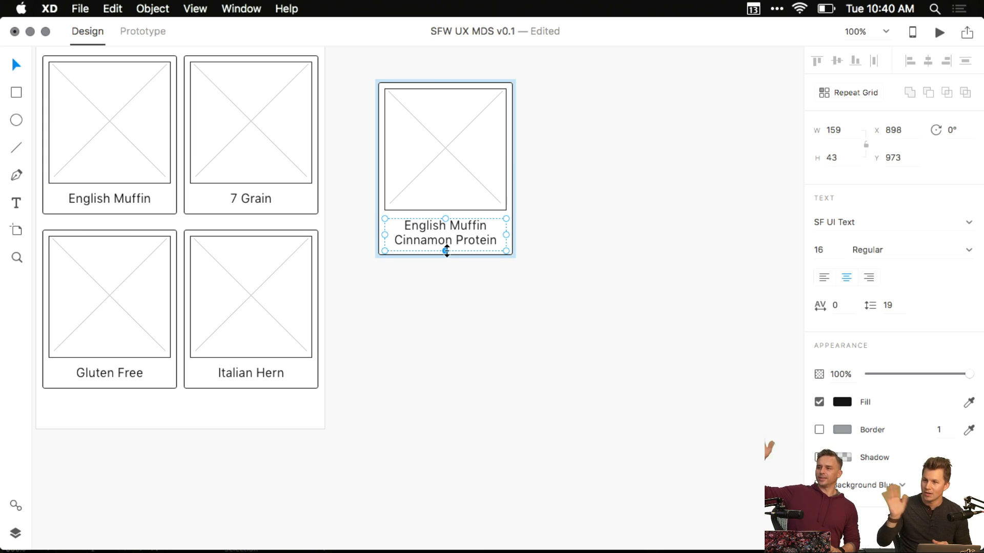
pyautogui.click(517, 257)
pyautogui.moveTo(516, 256); pyautogui.dragTo(495, 274)
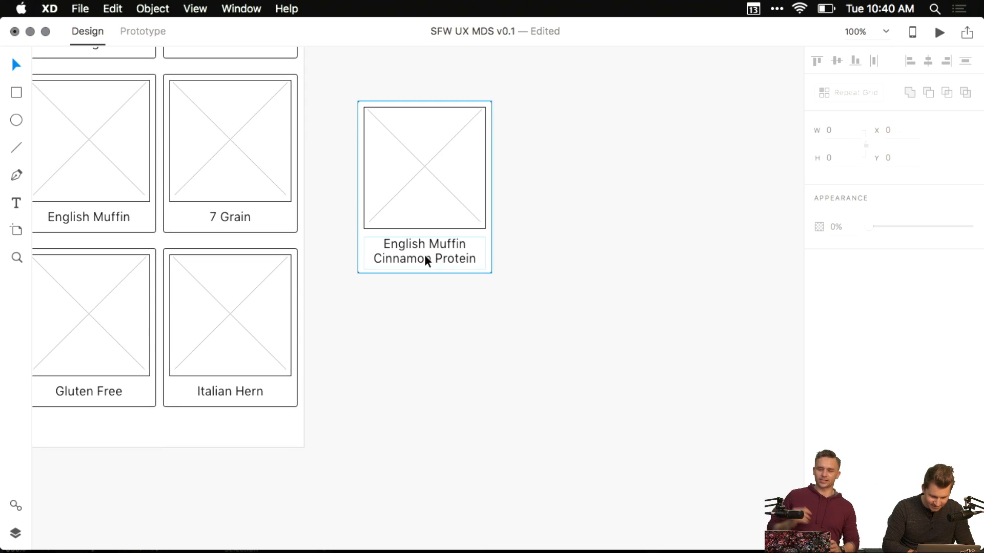
# - Nudge the two-line label down 2 px and set the card's outer rectangle to a height of 231
pyautogui.doubleClick(425, 257)
pyautogui.press('Down')
pyautogui.press('Down')
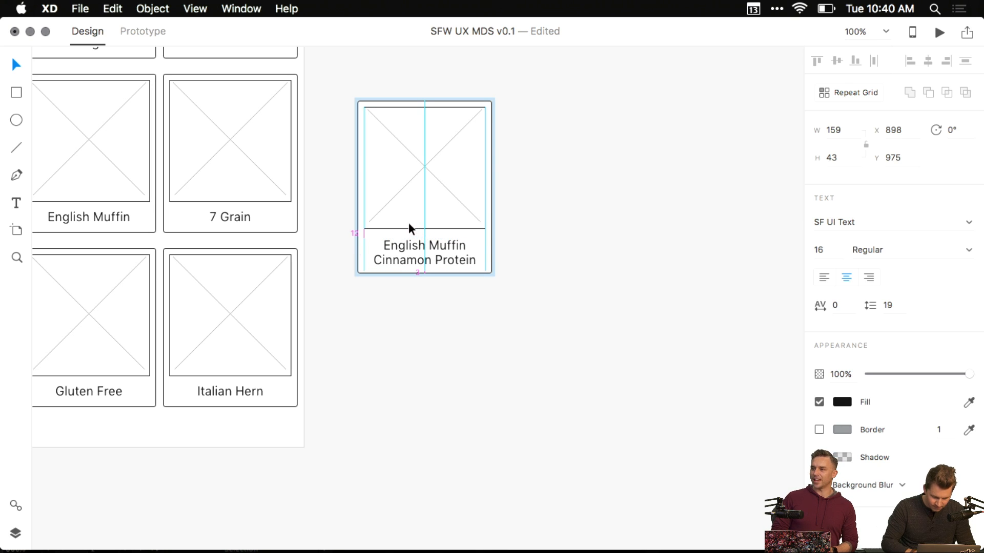
pyautogui.click(358, 233)
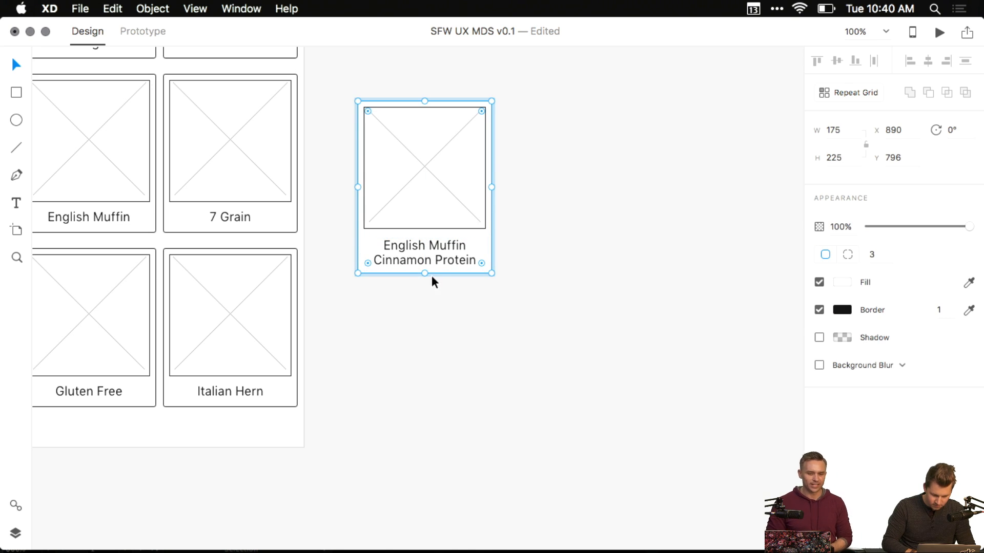
pyautogui.moveTo(425, 275); pyautogui.dragTo(425, 279)
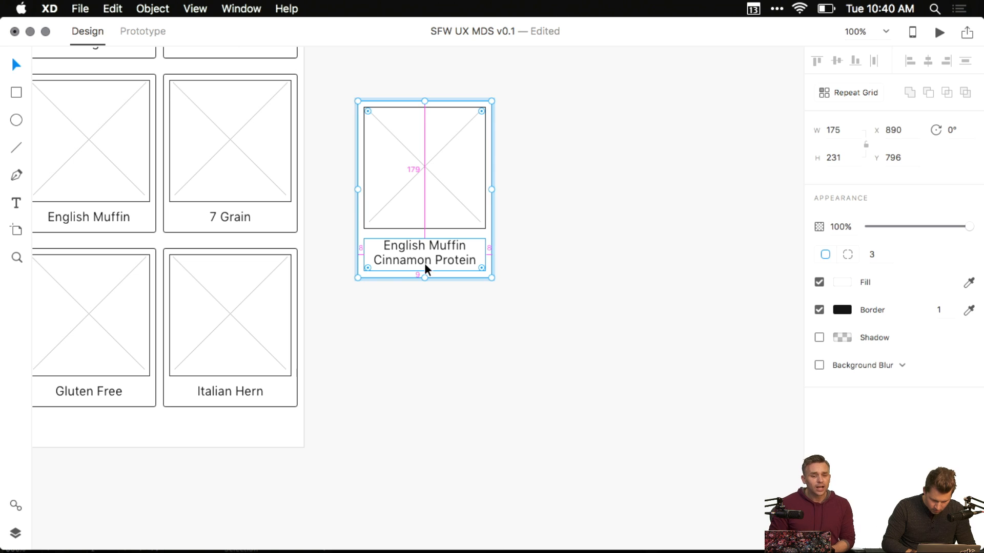
pyautogui.click(579, 253)
# - Move the two-line card beside the Choose Bread artboard, level with the 7 Grain row, at X 838, Y 762
pyautogui.moveTo(577, 249); pyautogui.dragTo(691, 354)
pyautogui.moveTo(512, 261); pyautogui.dragTo(580, 328)
pyautogui.scroll(-3, 545, 280)
pyautogui.moveTo(636, 355); pyautogui.dragTo(498, 323)
pyautogui.moveTo(416, 377); pyautogui.dragTo(453, 343)
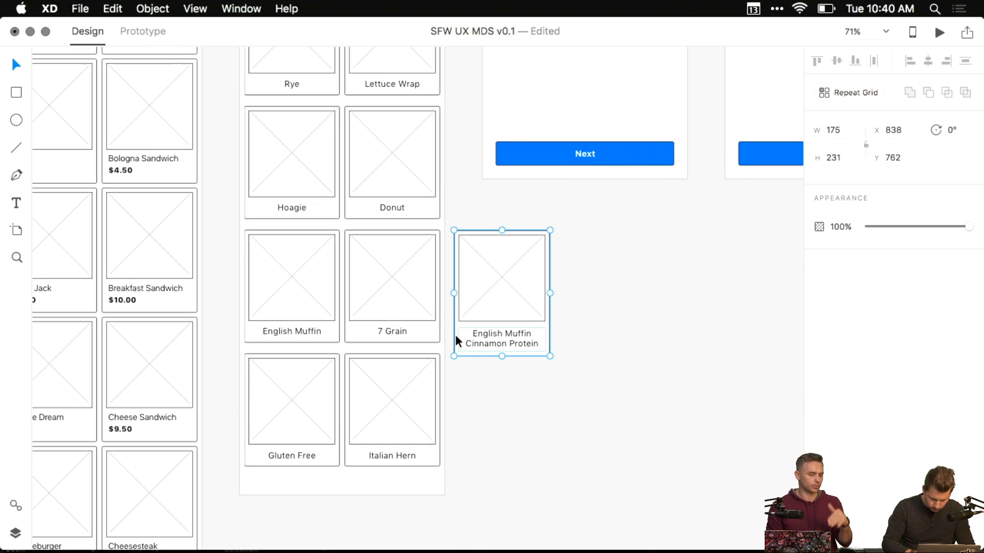
pyautogui.click(391, 301)
pyautogui.click(364, 303)
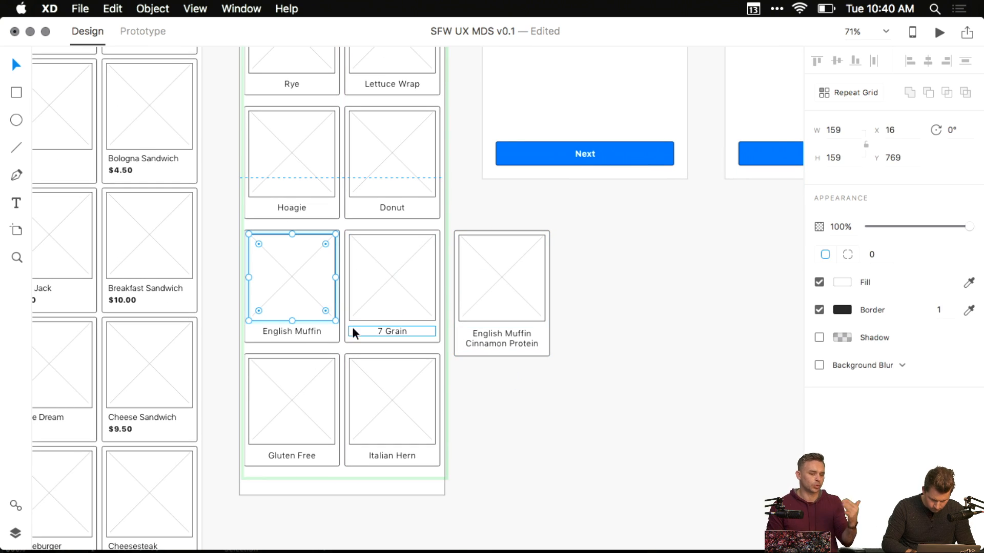
pyautogui.click(557, 343)
# - Duplicate the two-line card to its right, leaving a 10 px gap between the two cards
pyautogui.moveTo(498, 318); pyautogui.dragTo(600, 320)
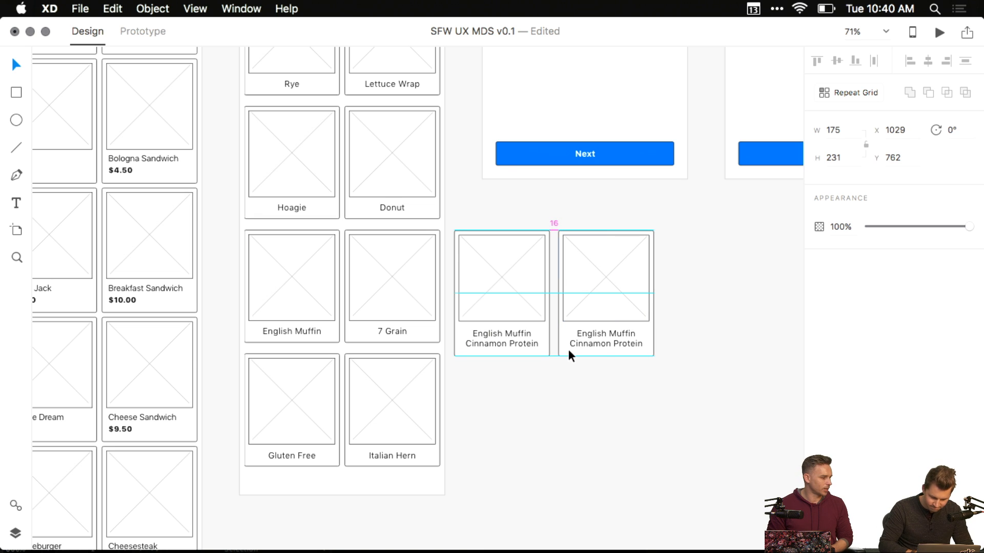
pyautogui.scroll(5, 569, 352)
pyautogui.press('Left')
pyautogui.press('Left')
pyautogui.press('Left')
pyautogui.press('Left')
pyautogui.press('Left')
pyautogui.press('Left')
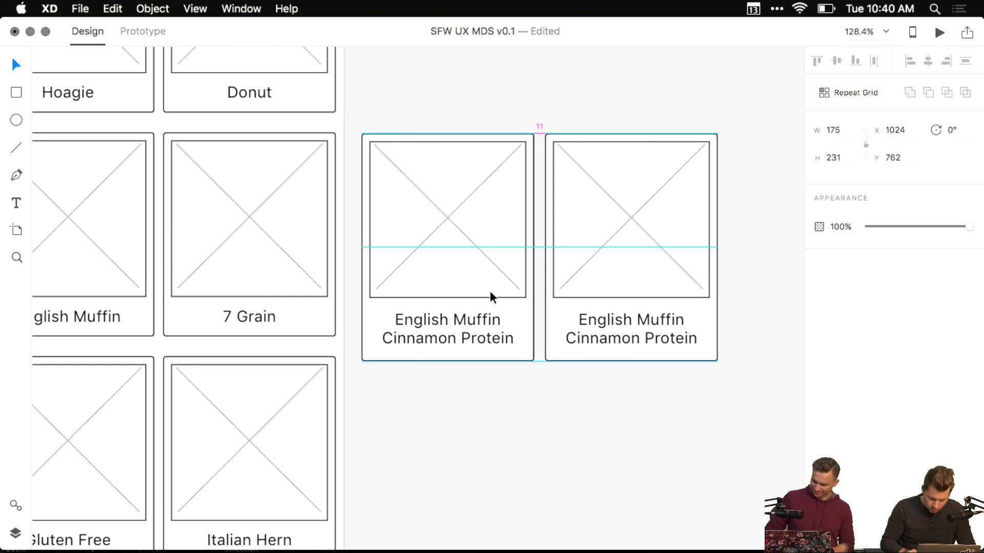
pyautogui.click(552, 402)
# - Change the duplicated card's label to "7 Grain"
pyautogui.doubleClick(625, 336)
pyautogui.doubleClick(624, 336)
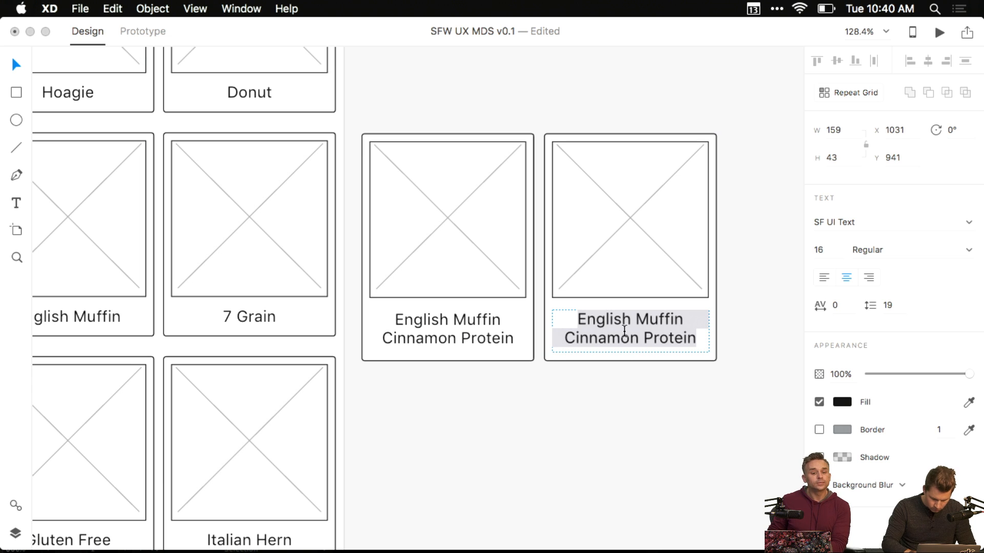
pyautogui.write('7 Grain')
pyautogui.press('Escape')
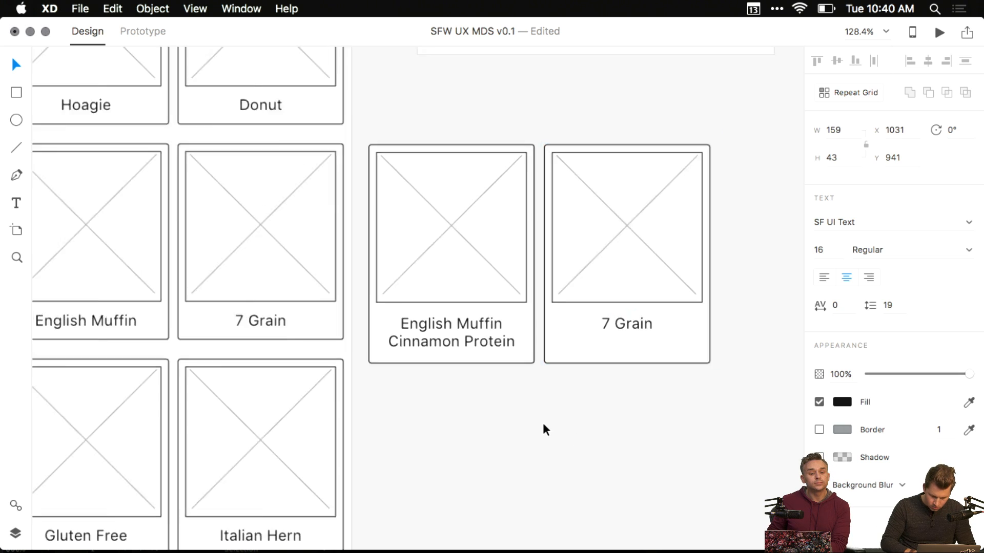
pyautogui.scroll(-5, 544, 429)
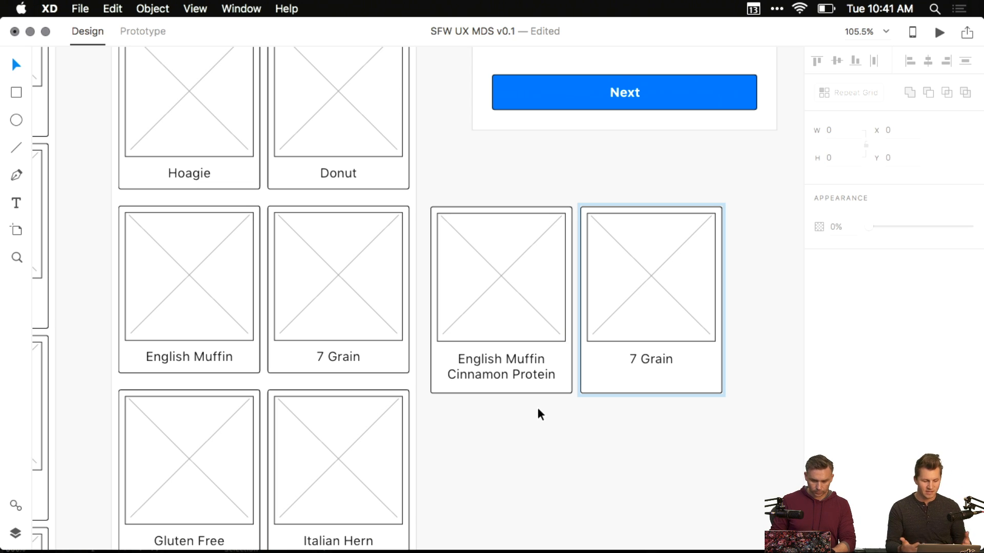
# - Change the duplicated card's label to "Wheat"
pyautogui.click(653, 362)
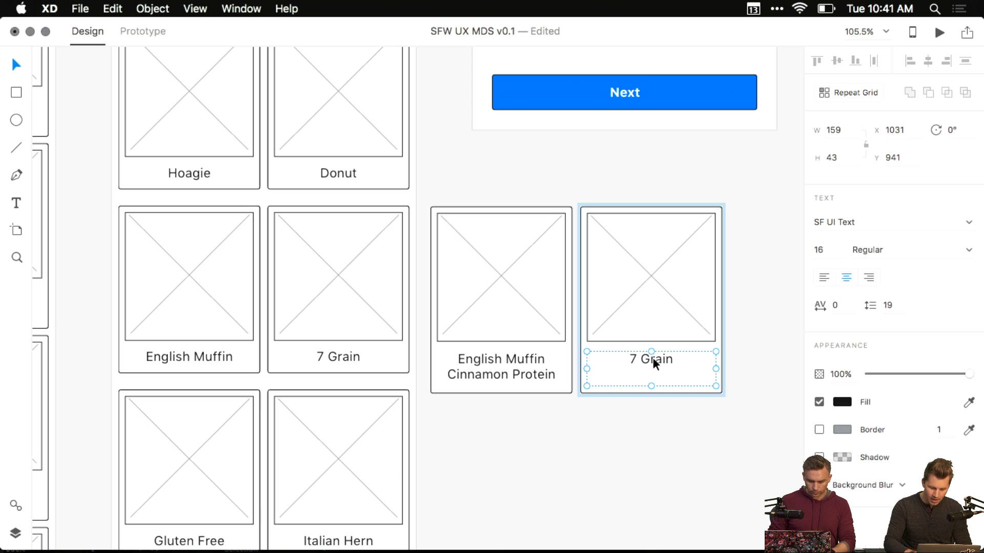
pyautogui.press('Return')
pyautogui.write('Whate')
pyautogui.press('BackSpace')
pyautogui.press('BackSpace')
pyautogui.press('BackSpace')
pyautogui.write('eat')
pyautogui.press('Escape')
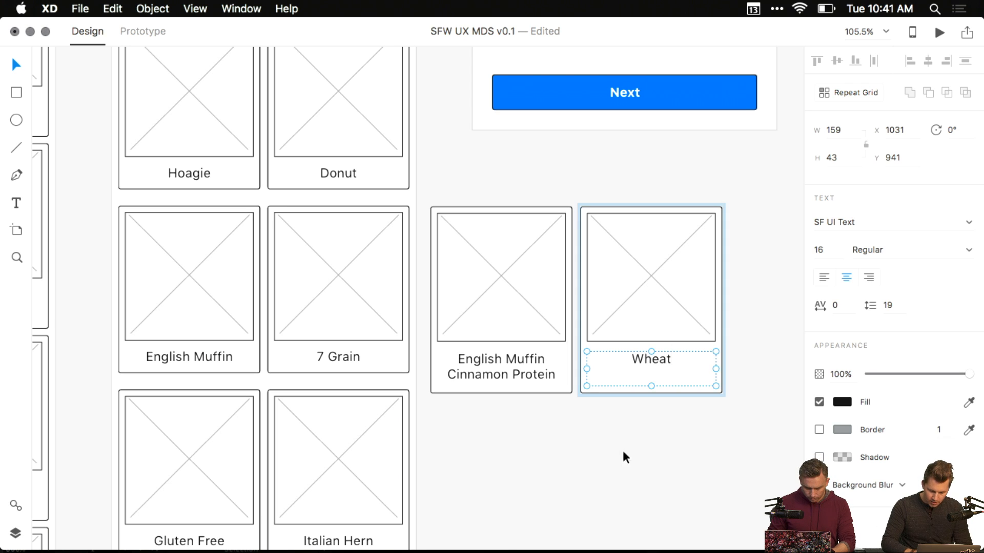
pyautogui.moveTo(602, 444); pyautogui.dragTo(576, 460)
pyautogui.click(574, 464)
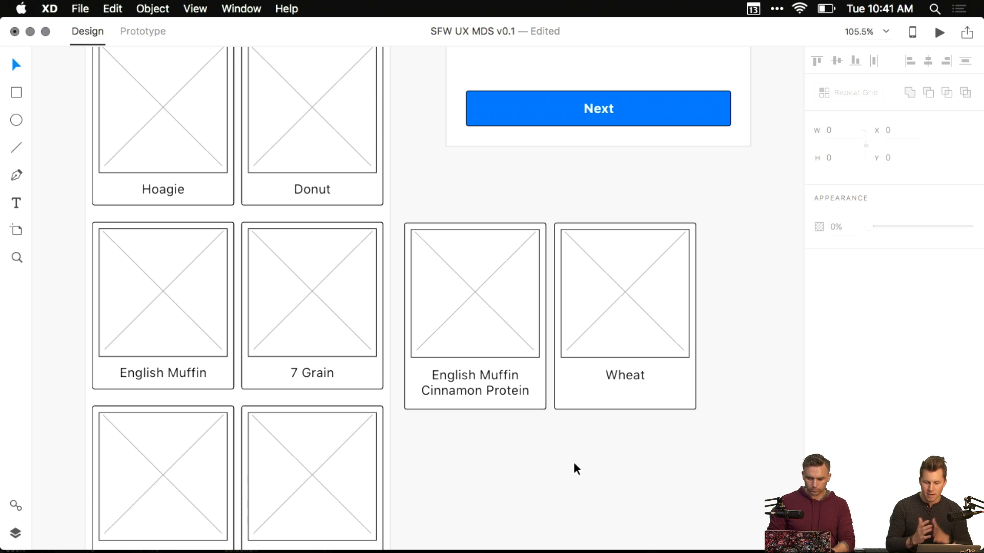
# - Try stretching the English Muffin Cinnamon Protein card slightly taller, and undo the change
pyautogui.scroll(-5, 575, 467)
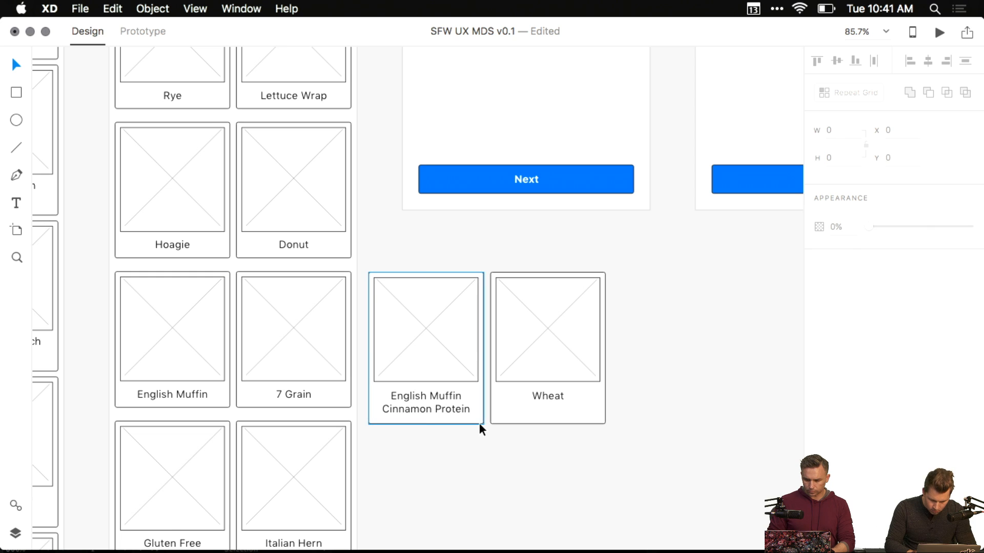
pyautogui.click(479, 425)
pyautogui.moveTo(428, 426); pyautogui.dragTo(428, 437)
pyautogui.press('super+z')
pyautogui.click(576, 470)
# - Examine the two-line and one-line label cards up close and in context with the bread grid and neighbouring artboards
pyautogui.scroll(4, 546, 445)
pyautogui.scroll(5, 547, 450)
pyautogui.hscroll(-3, 459, 409)
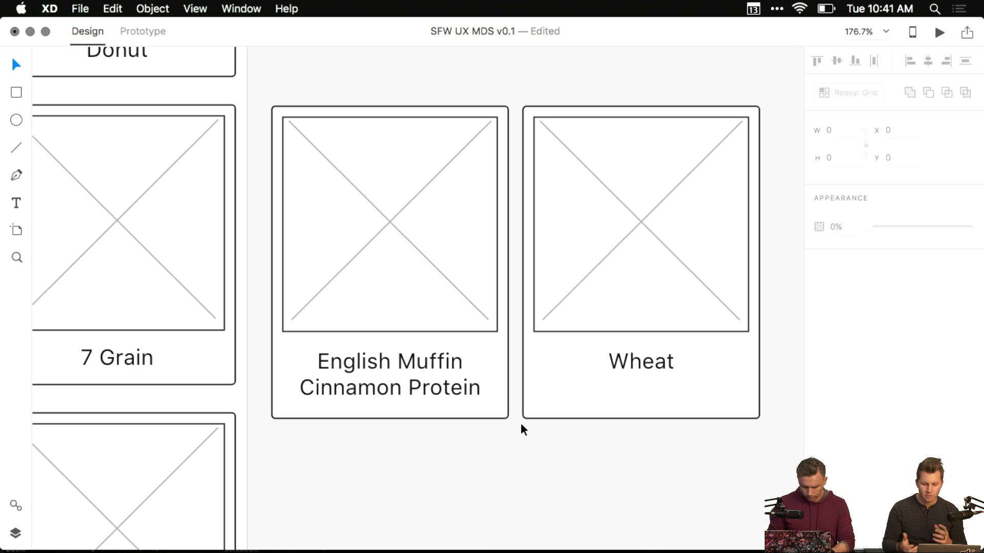
pyautogui.scroll(-3, 522, 429)
pyautogui.scroll(2, 513, 448)
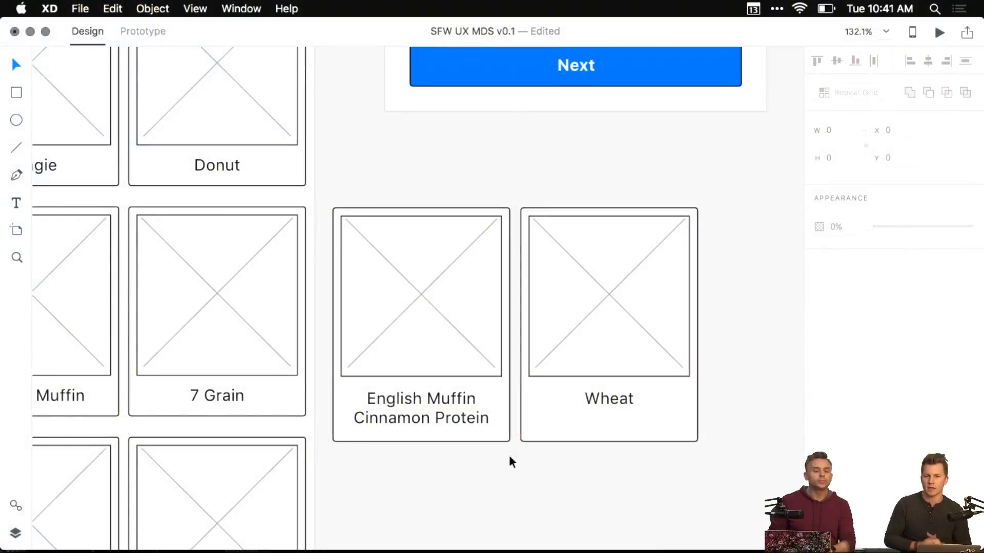
pyautogui.scroll(-3, 510, 456)
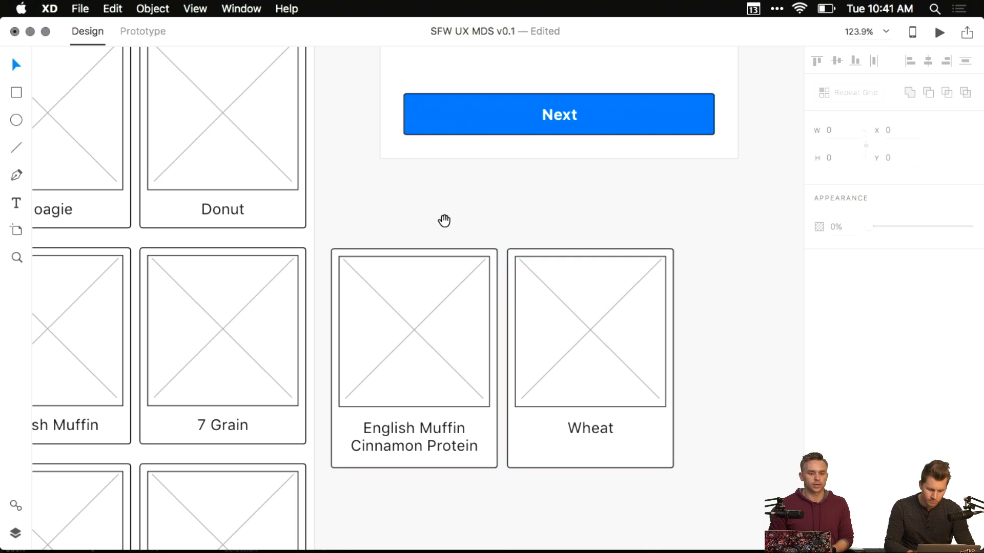
pyautogui.scroll(-5, 507, 249)
pyautogui.moveTo(444, 221); pyautogui.dragTo(531, 141)
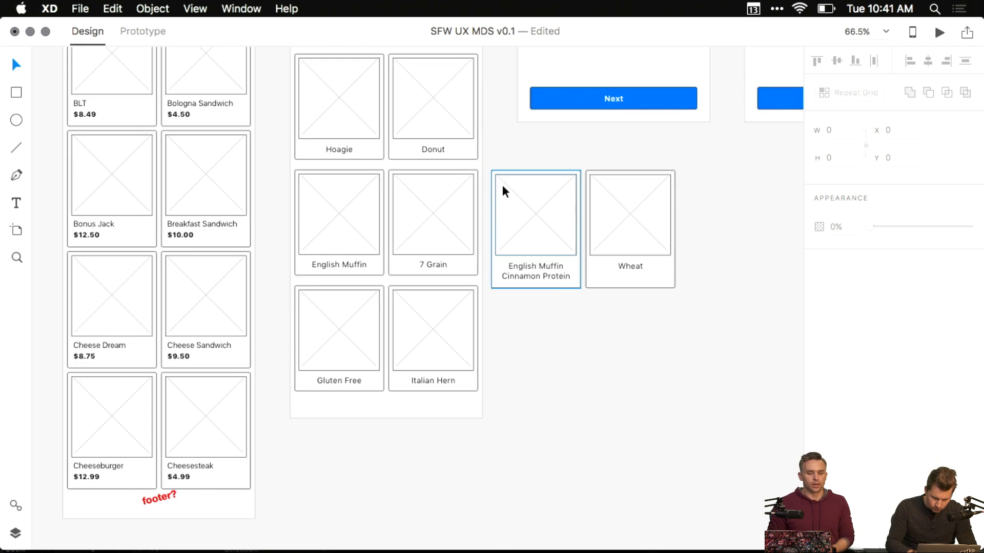
pyautogui.moveTo(523, 229); pyautogui.dragTo(492, 361)
pyautogui.scroll(-5, 523, 384)
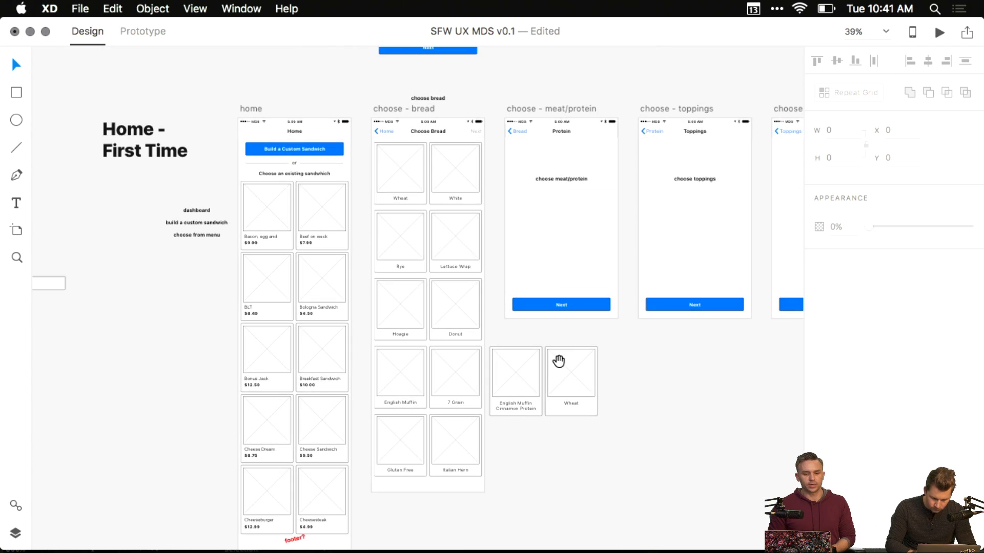
pyautogui.moveTo(560, 360); pyautogui.dragTo(533, 358)
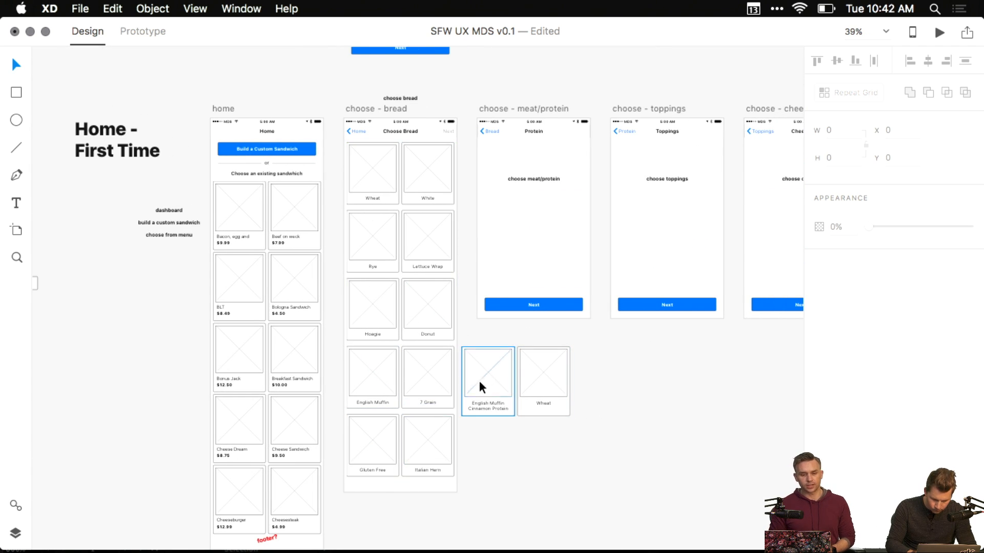
# - Delete the spare blue Next button and the "choose bread" note above the choose - bread artboard, keeping the two sample cards
pyautogui.moveTo(483, 323); pyautogui.dragTo(553, 392)
pyautogui.press('Delete')
pyautogui.moveTo(561, 431); pyautogui.dragTo(416, 476)
pyautogui.press('super+z')
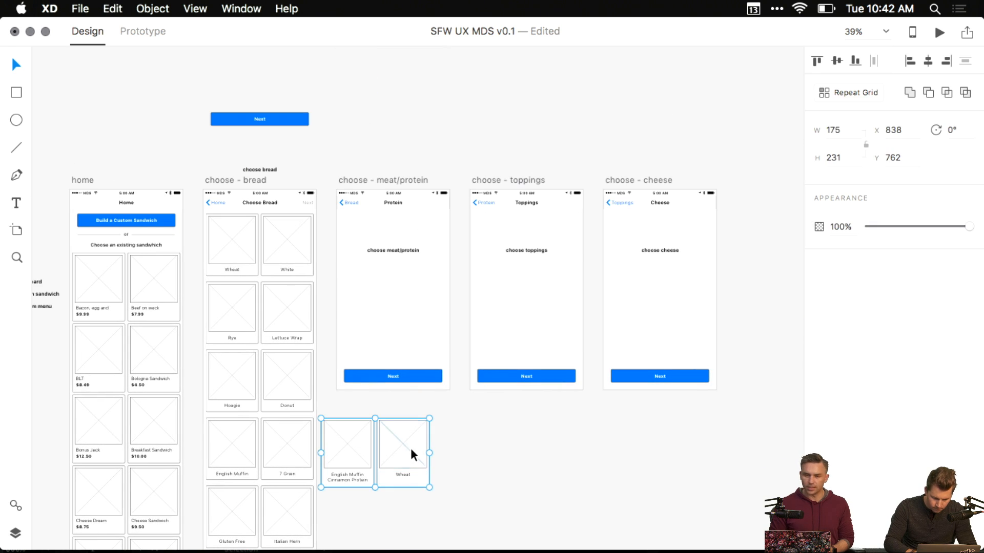
pyautogui.click(252, 147)
pyautogui.press('Delete')
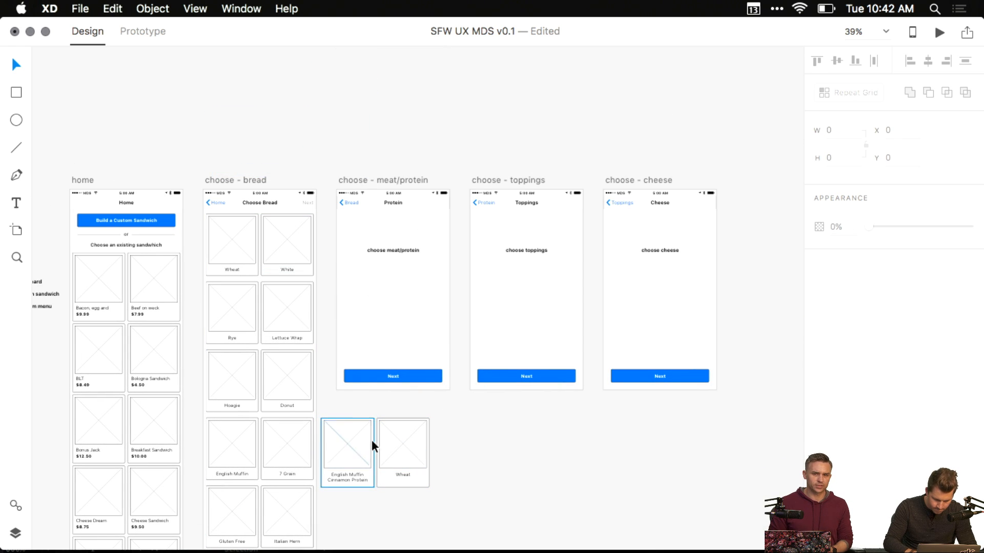
# - Move the English Muffin Cinnamon Protein and Wheat sample cards above the choose - bread artboard, to Y -375
pyautogui.moveTo(490, 410); pyautogui.dragTo(353, 472)
pyautogui.moveTo(353, 472); pyautogui.dragTo(279, 144)
pyautogui.click(351, 132)
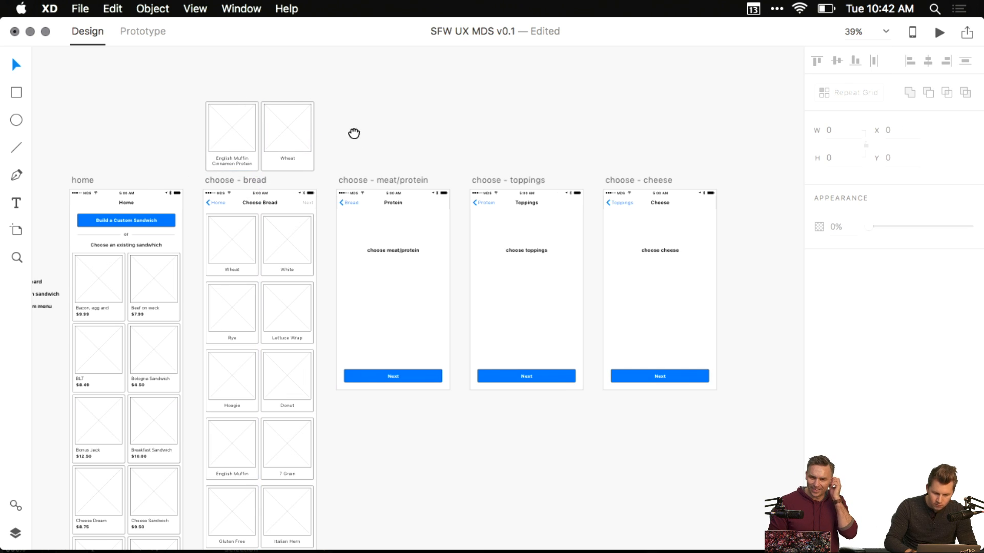
pyautogui.moveTo(352, 132); pyautogui.dragTo(314, 132)
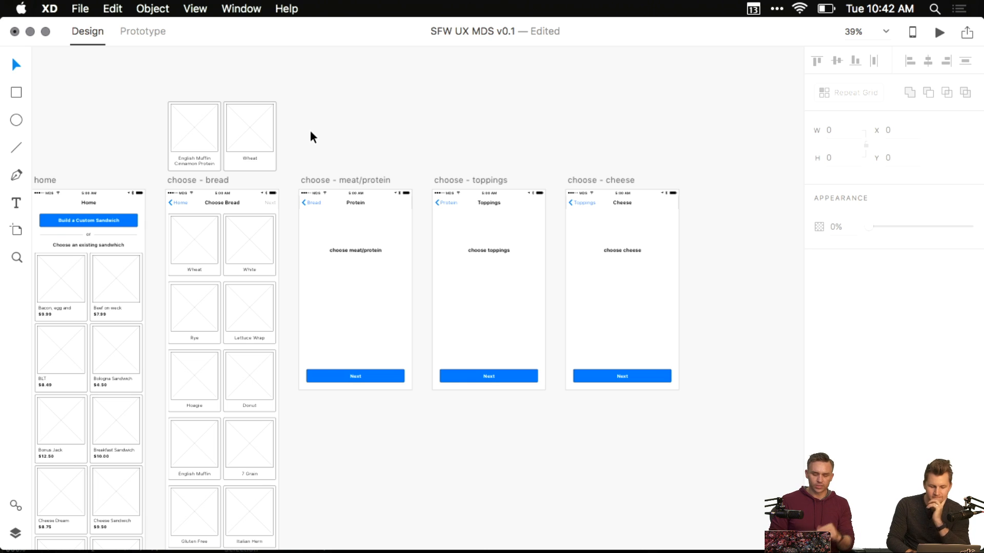
pyautogui.hscroll(2, 318, 153)
pyautogui.click(190, 121)
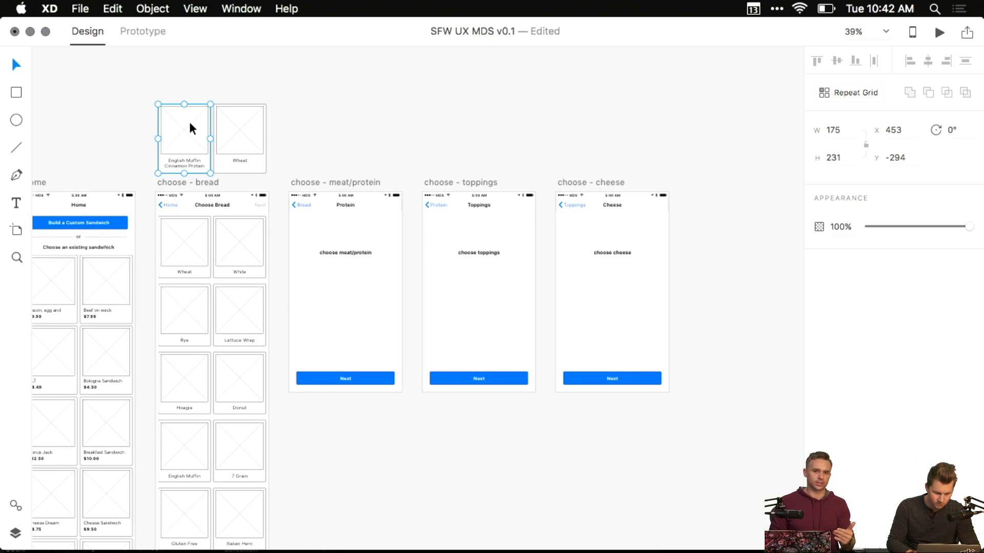
pyautogui.keyDown('shift'); pyautogui.click(252, 168); pyautogui.keyUp('shift')
pyautogui.moveTo(252, 168); pyautogui.dragTo(244, 143)
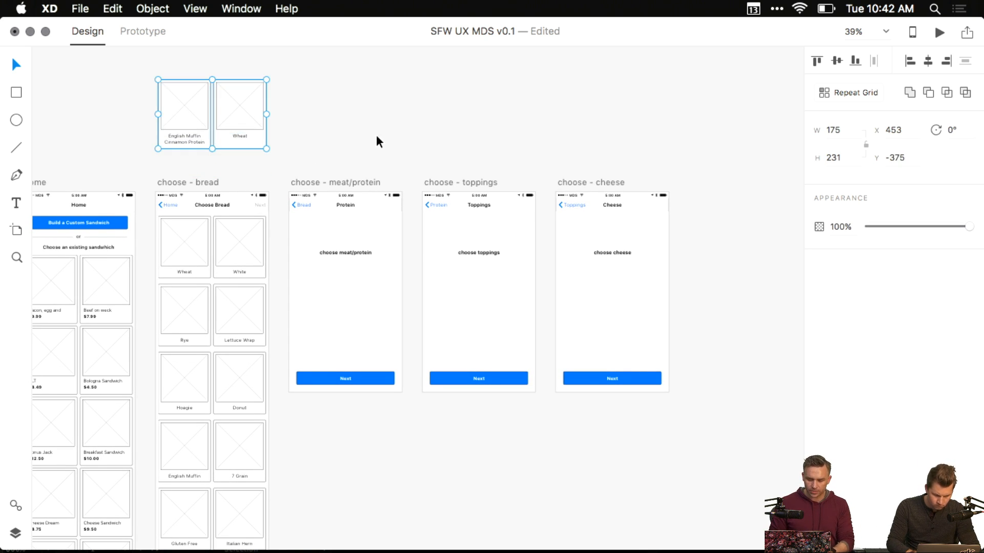
# - Deselect the sample cards and select the choose - meat/protein and choose - toppings artboards together
pyautogui.click(376, 141)
pyautogui.hscroll(-2, 385, 149)
pyautogui.click(362, 185)
pyautogui.keyDown('shift'); pyautogui.click(480, 188); pyautogui.keyUp('shift')
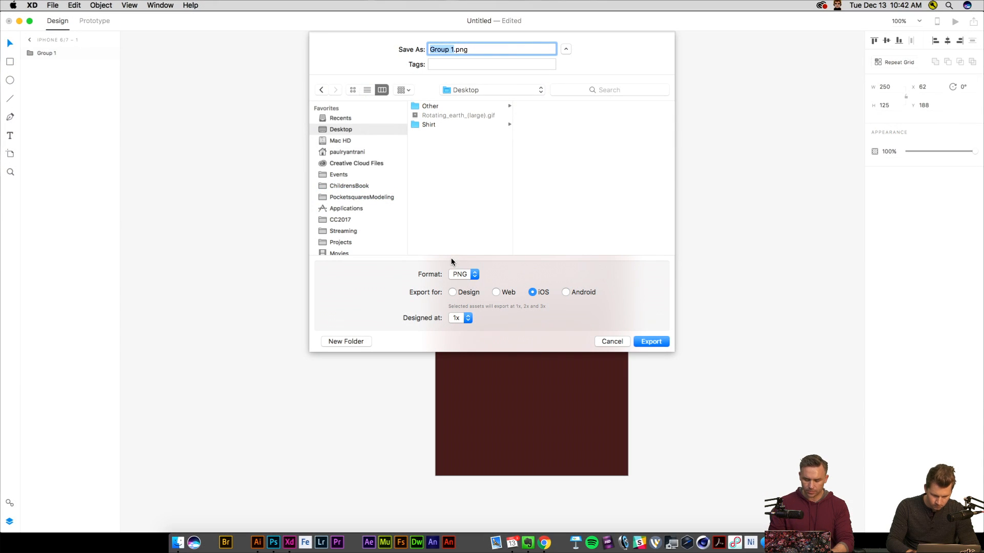
pyautogui.press('BackSpace')
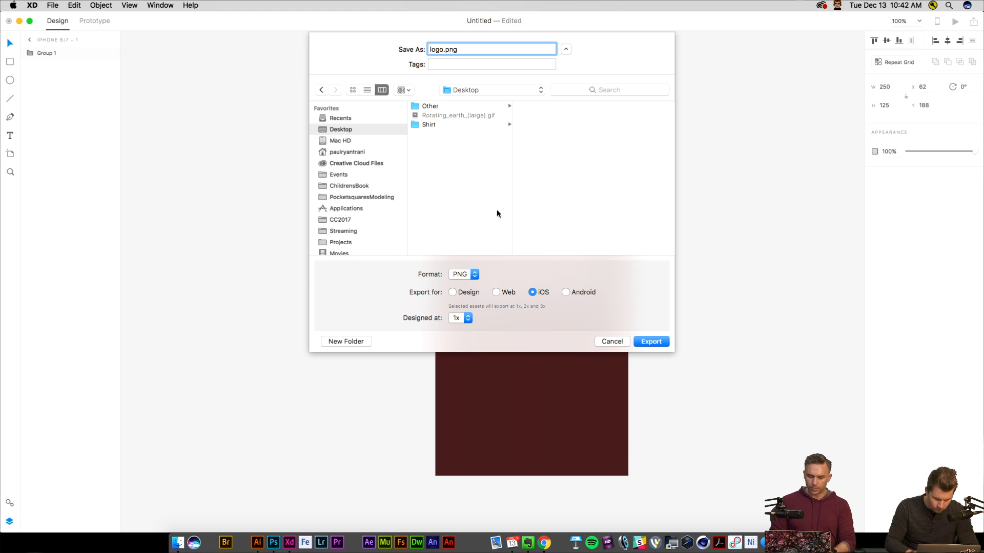
pyautogui.click(601, 337)
pyautogui.press('super+2')
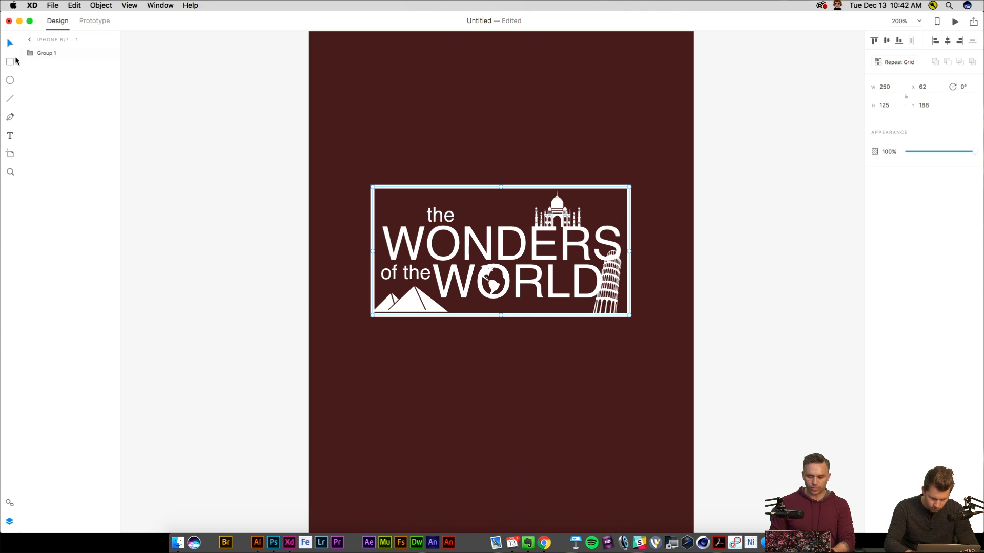
# - Start exporting the selected Wonders of the World logo group to the Desktop in PNG format
pyautogui.click(54, 5)
pyautogui.click(73, 109)
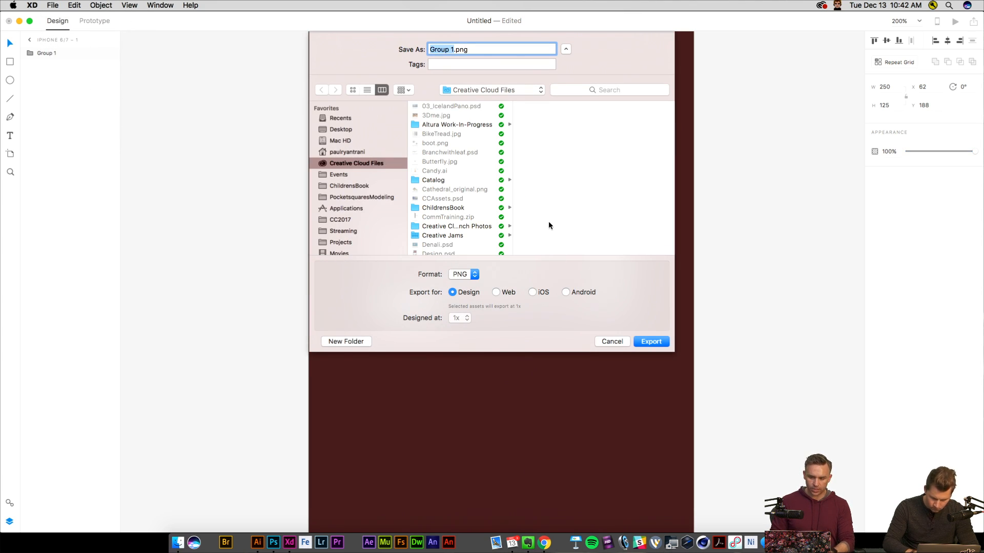
pyautogui.click(341, 130)
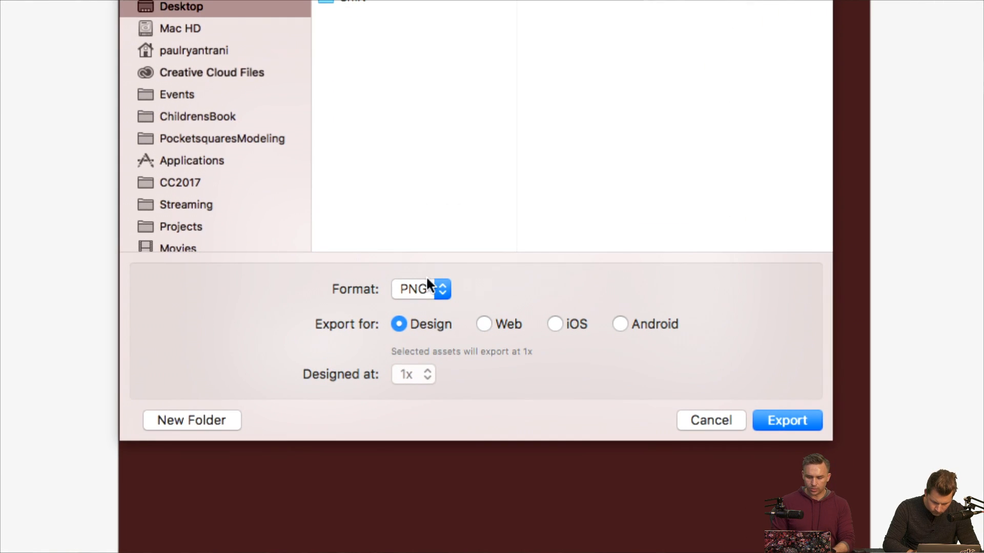
pyautogui.click(461, 274)
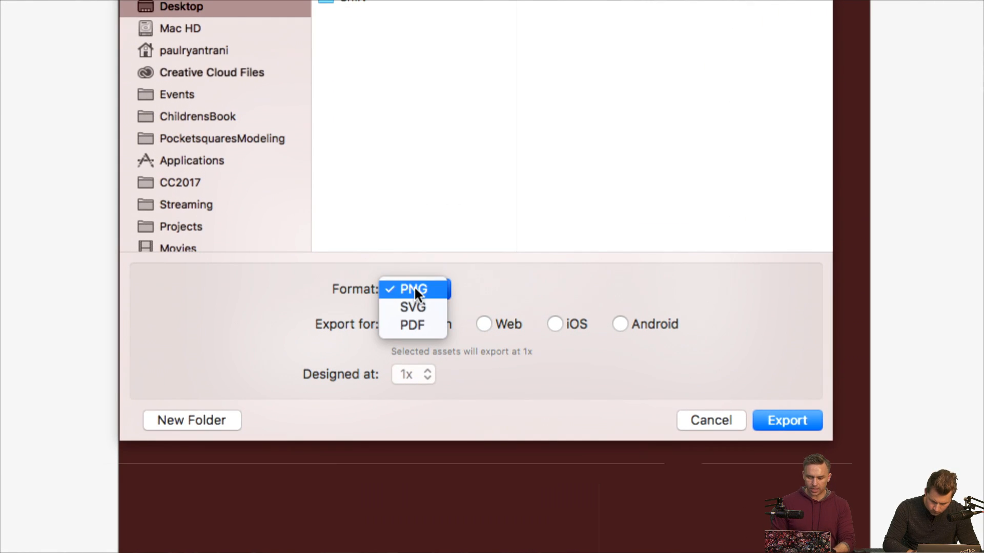
pyautogui.click(505, 287)
# - Try the iOS export target with the design scale at 2x and back at 1x, keeping the PNG format
pyautogui.click(554, 323)
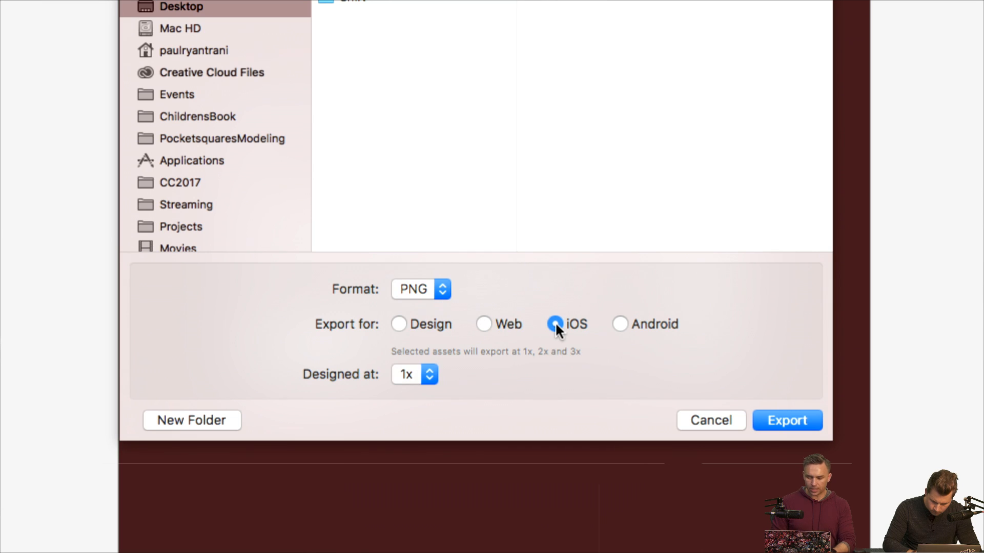
pyautogui.click(419, 374)
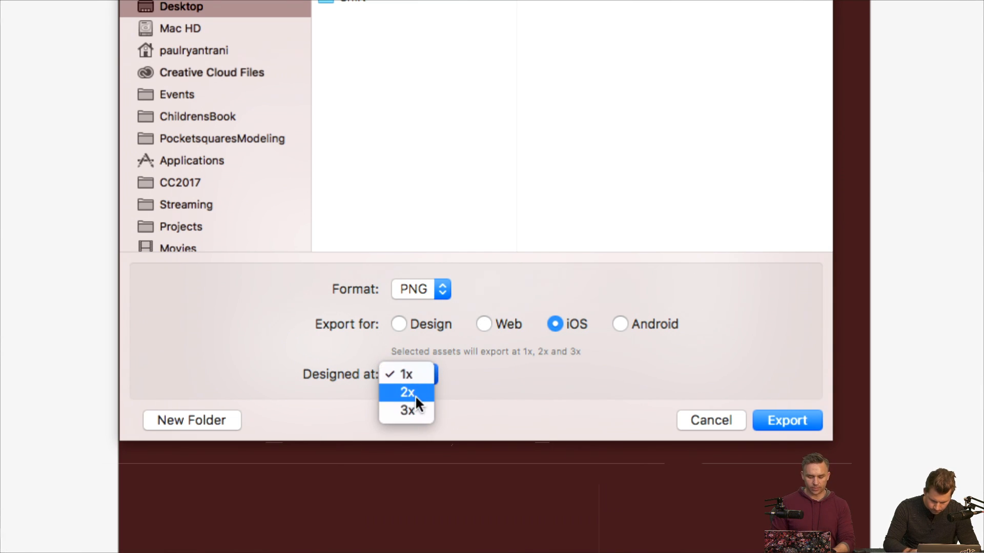
pyautogui.click(412, 390)
pyautogui.click(412, 372)
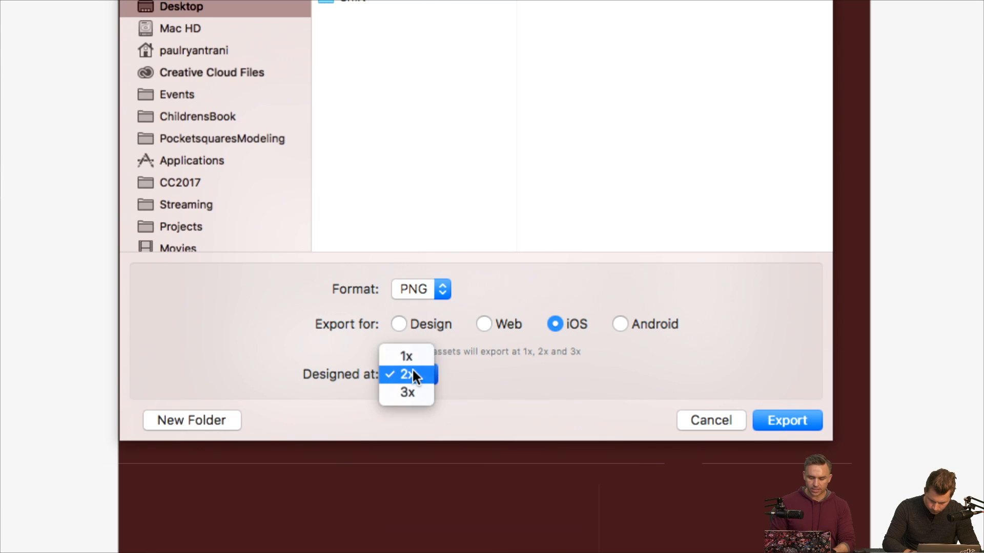
pyautogui.click(415, 358)
pyautogui.click(420, 287)
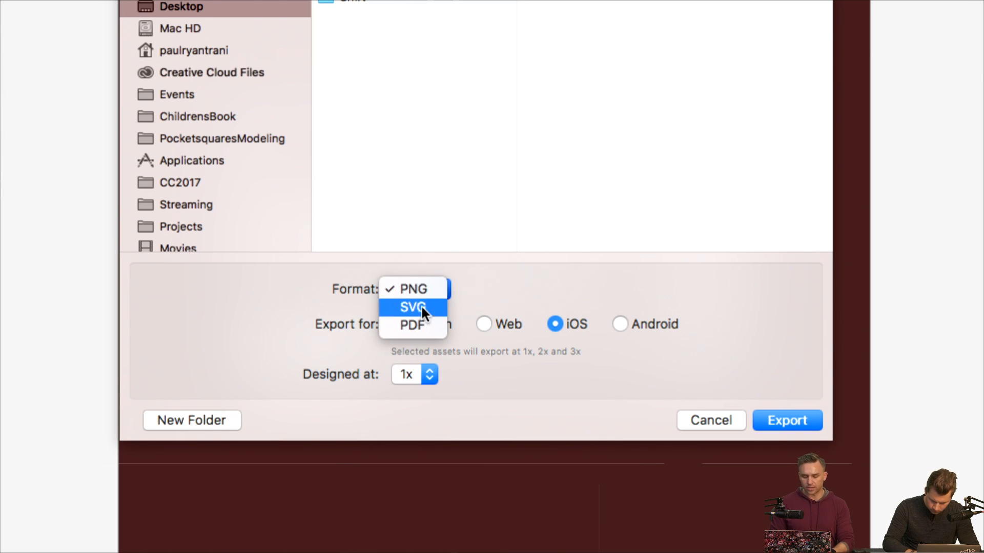
pyautogui.click(557, 295)
# - Set the logo's export target to Android, designed at 100% - mdpi
pyautogui.click(621, 324)
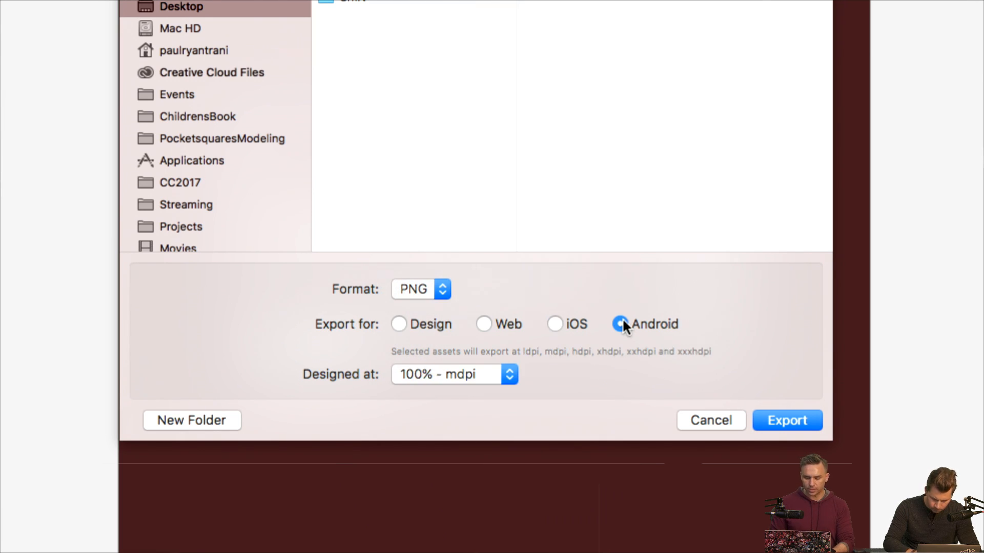
pyautogui.click(468, 373)
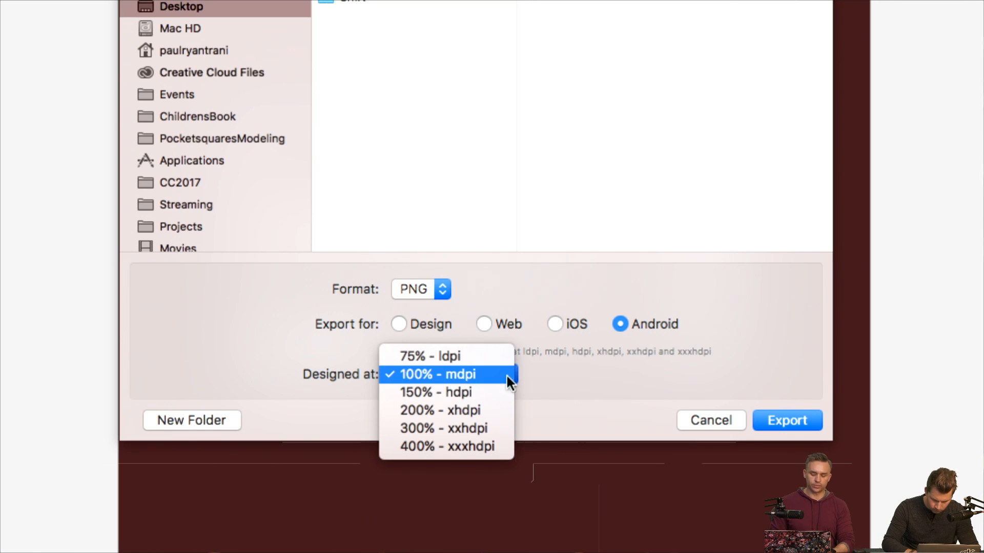
pyautogui.click(455, 377)
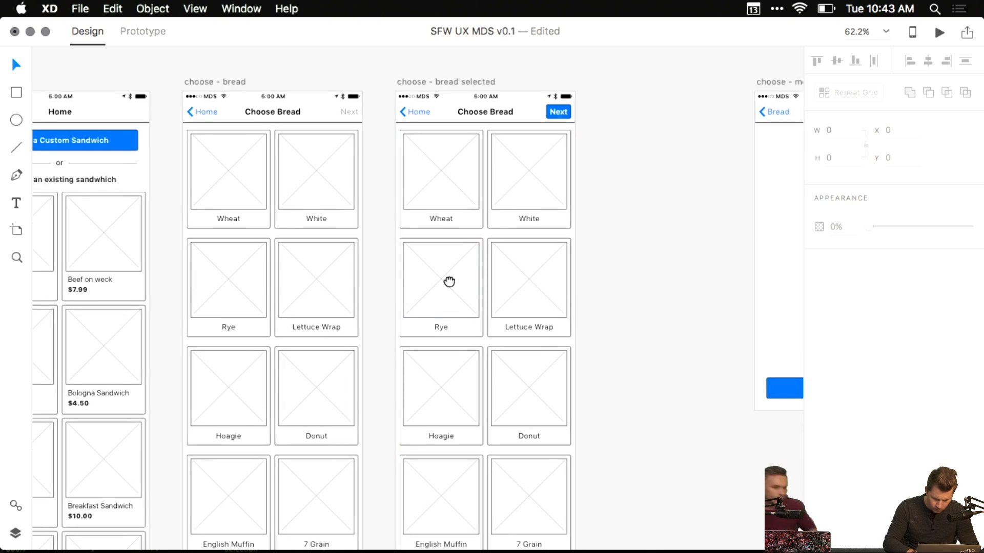
# - Examine the Rye card on the choose - bread selected artboard up close and in context with the other artboards
pyautogui.scroll(-3, 416, 219)
pyautogui.scroll(-3, 416, 214)
pyautogui.moveTo(416, 214); pyautogui.dragTo(397, 360)
pyautogui.scroll(8, 409, 248)
pyautogui.doubleClick(312, 414)
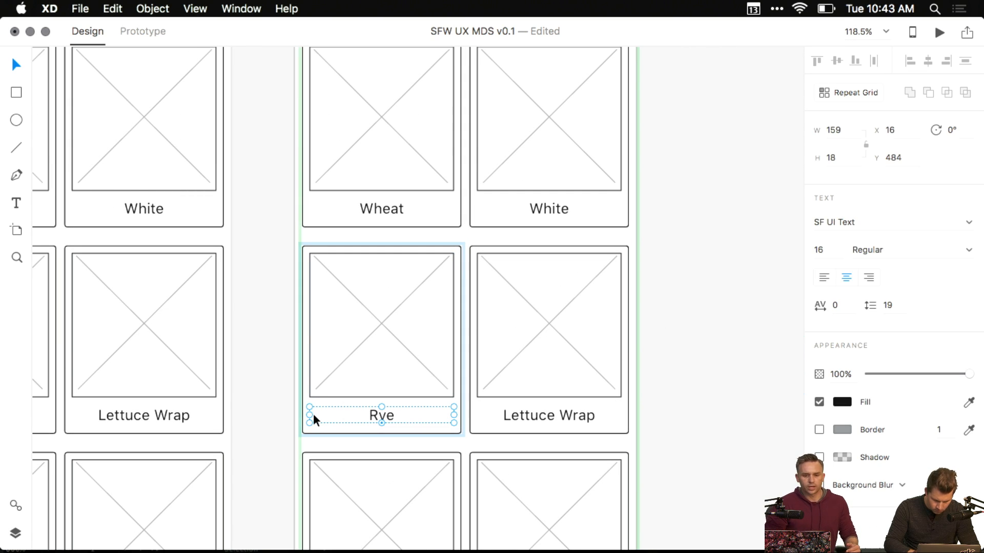
pyautogui.click(304, 331)
pyautogui.click(653, 316)
pyautogui.scroll(-6, 665, 318)
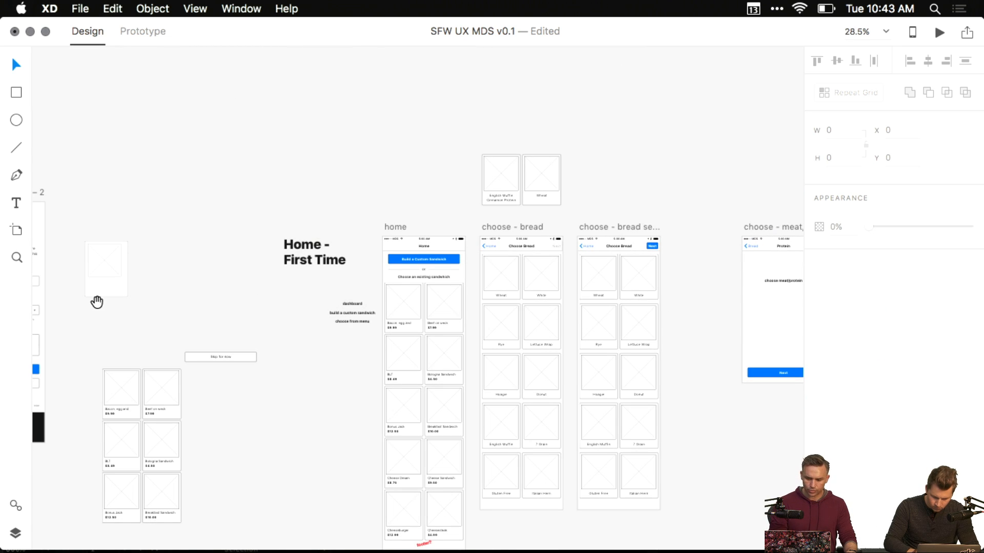
# - Try a freehand landscape artboard about 3458 × 2182 in the empty space beside the choose - cheese artboard, and delete it
pyautogui.moveTo(588, 291); pyautogui.dragTo(294, 294)
pyautogui.scroll(-4, 463, 296)
pyautogui.moveTo(463, 290); pyautogui.dragTo(217, 268)
pyautogui.press('a')
pyautogui.moveTo(292, 218); pyautogui.dragTo(648, 441)
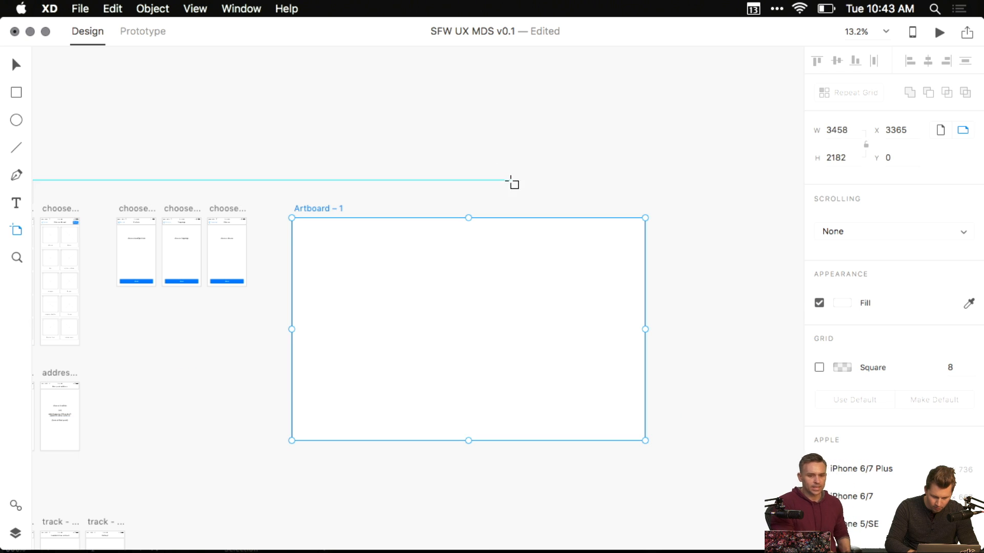
pyautogui.press('v')
pyautogui.click(306, 195)
pyautogui.click(309, 210)
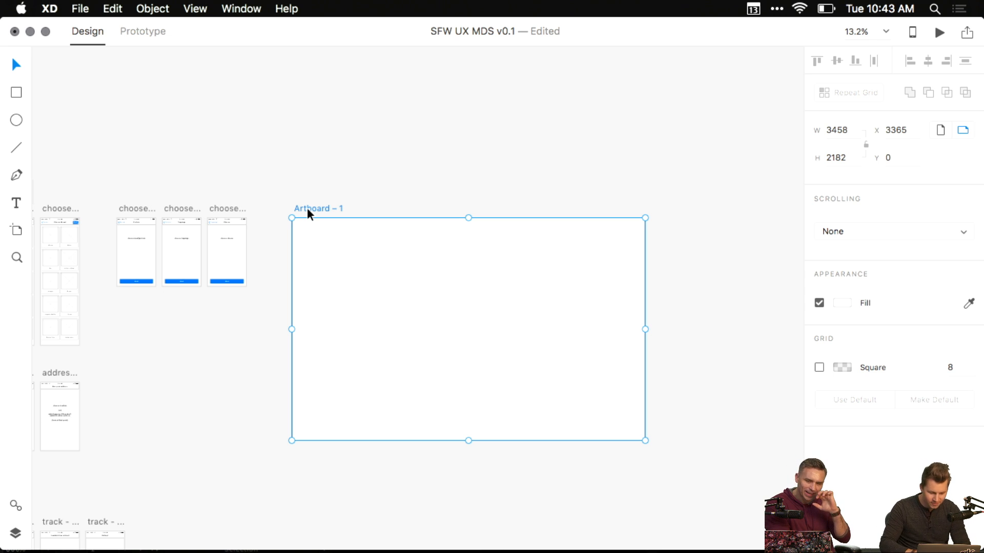
pyautogui.press('a')
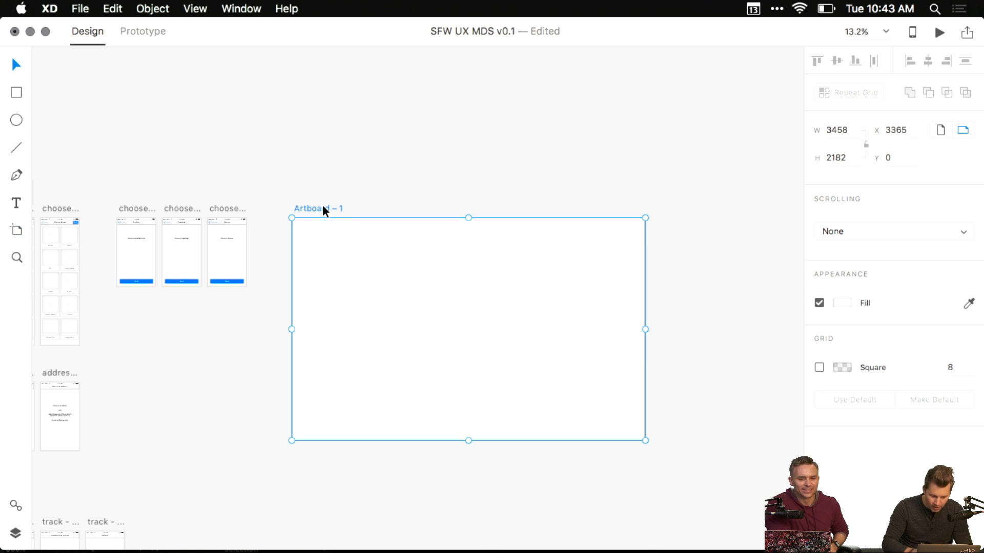
pyautogui.press('Delete')
# - Look through the artboard presets and add a Web 1280 artboard beside the choose - cheese artboard
pyautogui.scroll(-3, 859, 284)
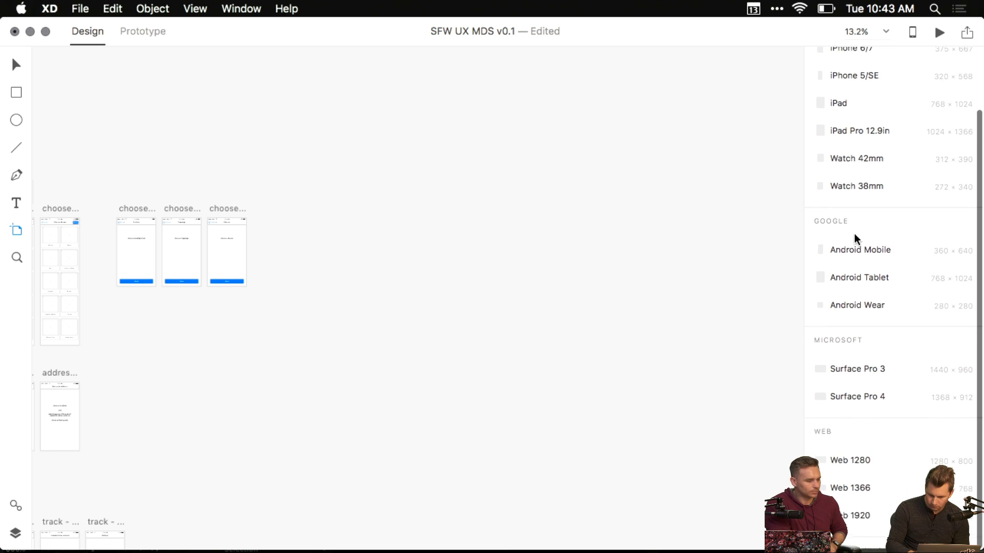
pyautogui.scroll(5, 854, 225)
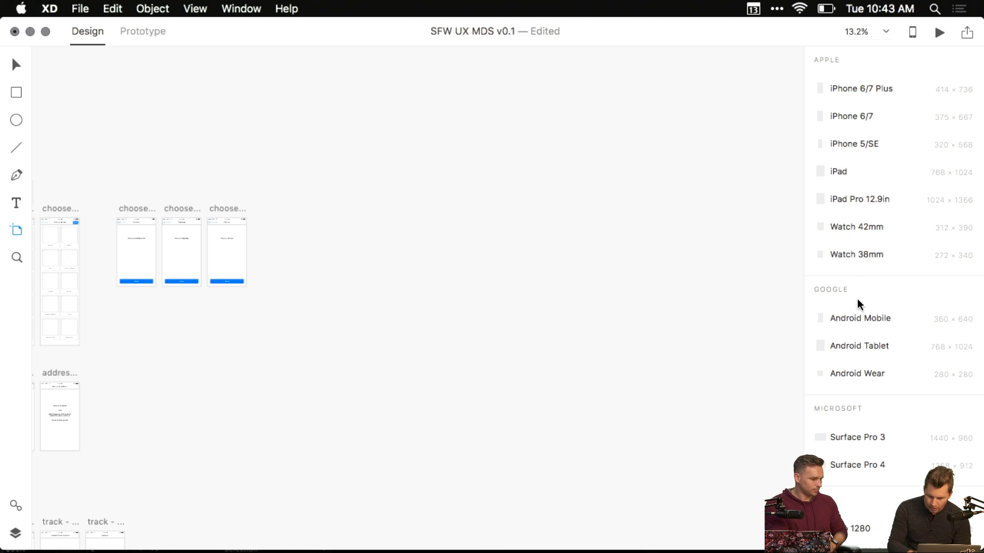
pyautogui.scroll(-3, 857, 376)
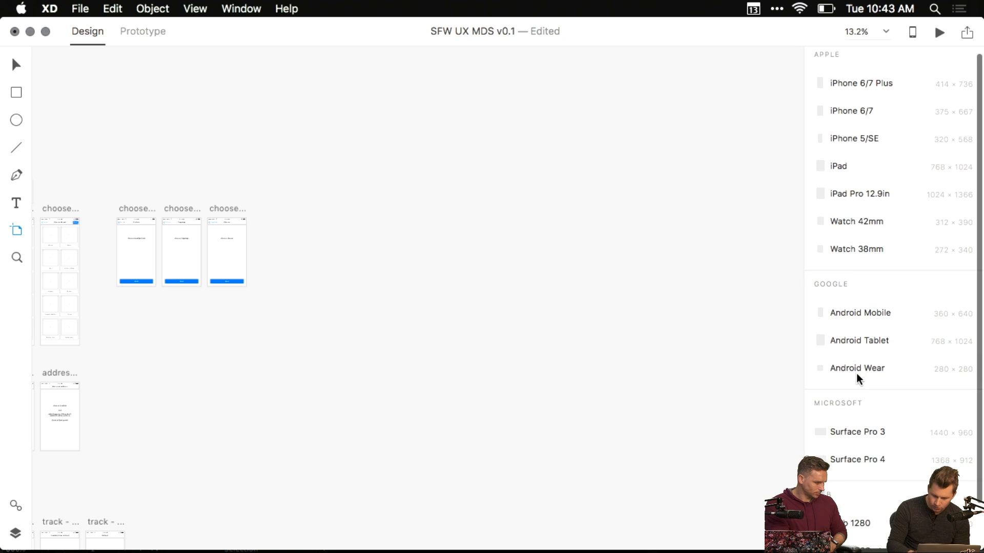
pyautogui.scroll(-2, 862, 413)
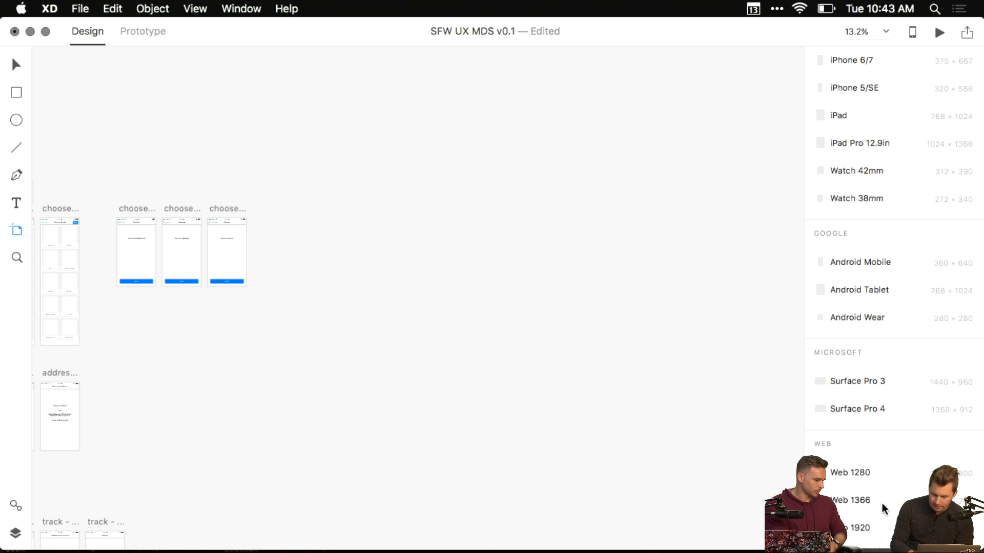
pyautogui.click(882, 468)
pyautogui.scroll(-6, 866, 477)
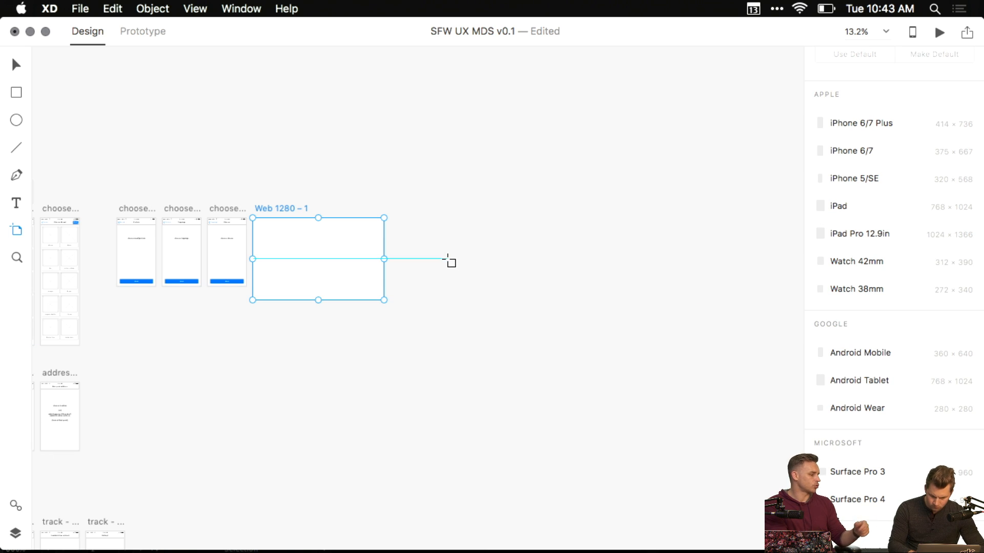
# - Try drawing a small rectangle on the Web 1280 artboard, and undo it
pyautogui.press('r')
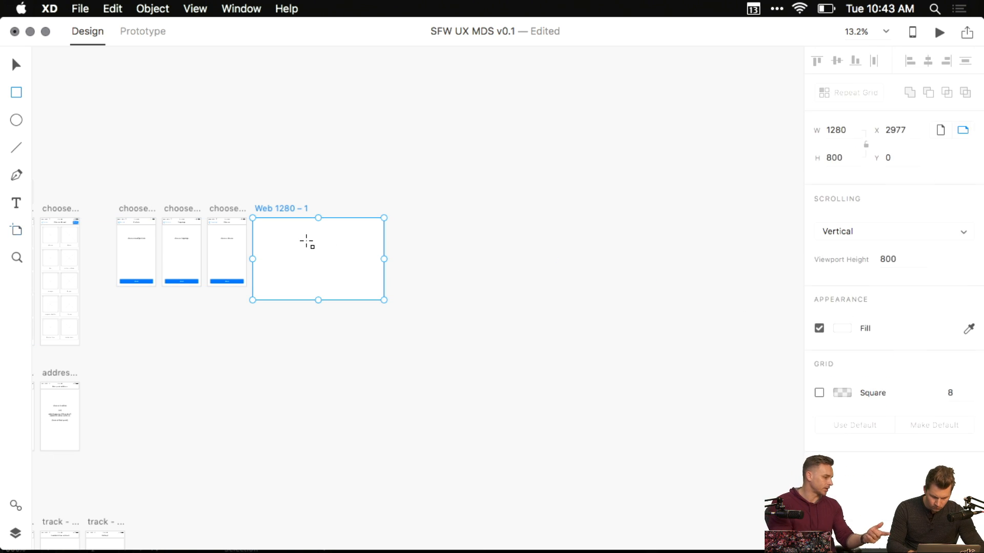
pyautogui.moveTo(291, 229); pyautogui.dragTo(314, 248)
pyautogui.press('super+z')
pyautogui.press('v')
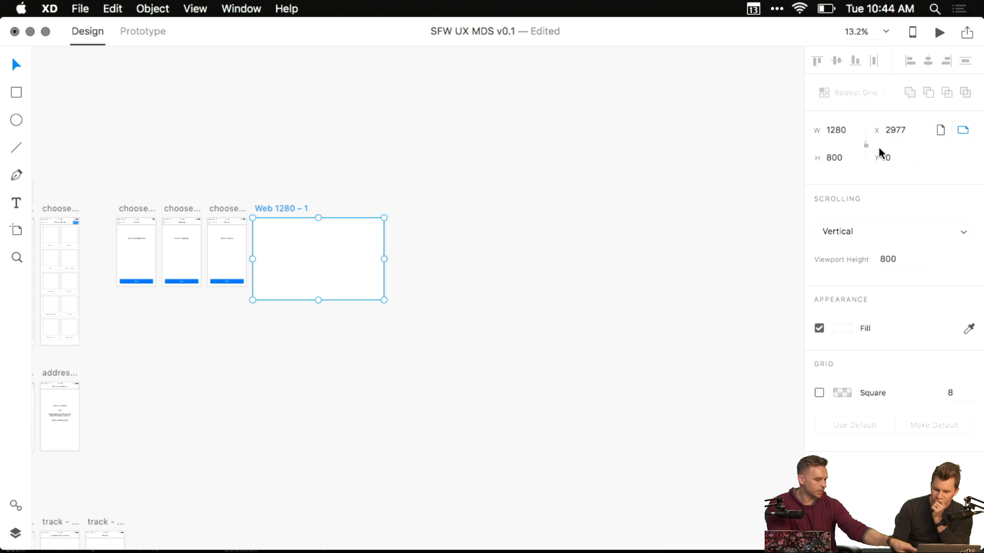
# - Check the Web 1280 artboard's scrolling options and extend the artboard downward to a height of about 2139
pyautogui.click(864, 232)
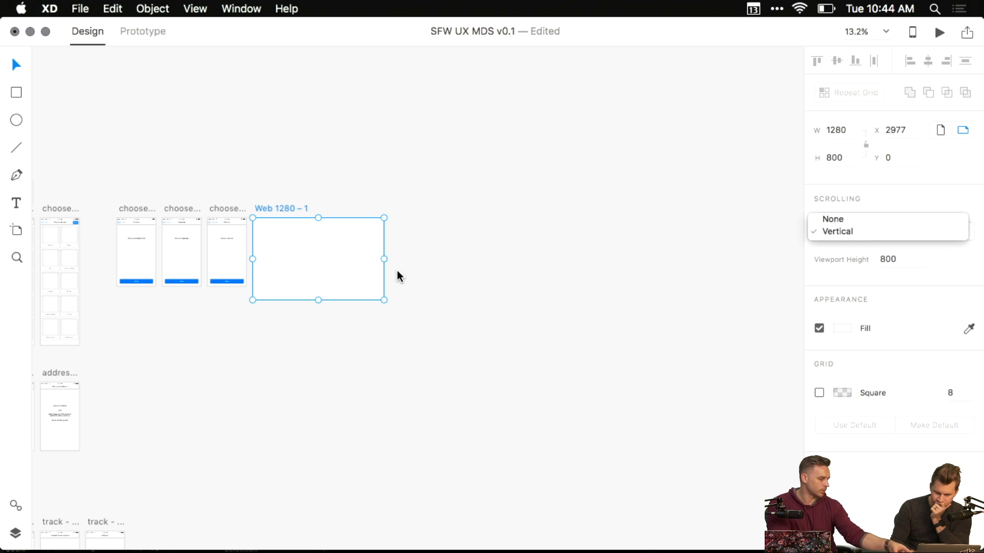
pyautogui.click(325, 294)
pyautogui.moveTo(318, 300); pyautogui.dragTo(318, 437)
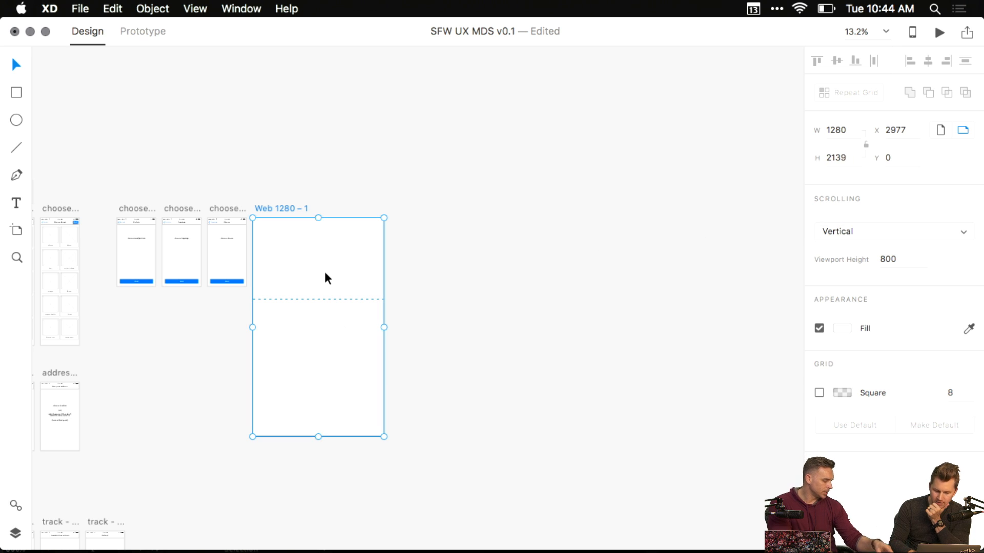
# - Check the Web 1280 artboard's viewport height and its available scrolling options
pyautogui.click(891, 259)
pyautogui.click(909, 232)
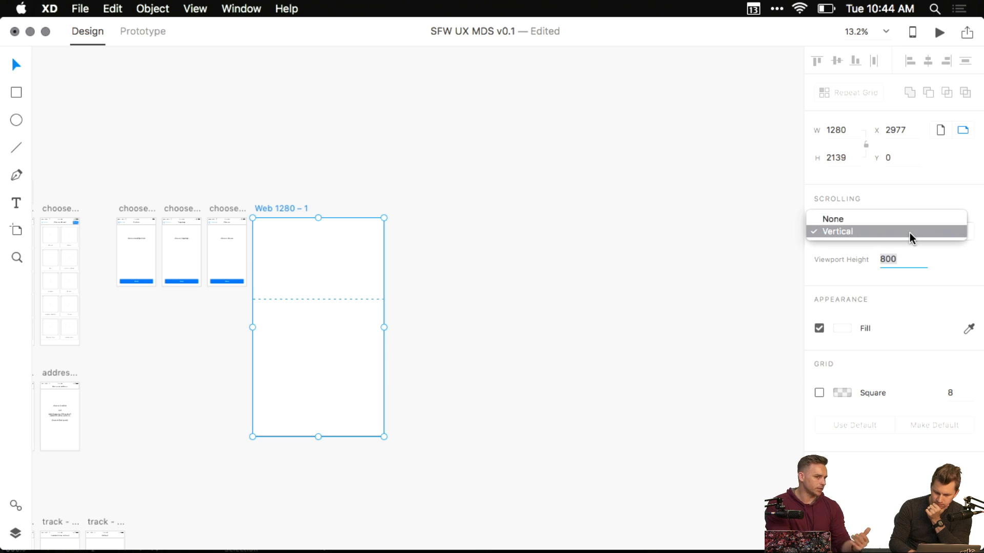
pyautogui.click(850, 273)
# - Turn on the square grid for the Web 1280 artboard and look at its colour settings
pyautogui.click(819, 393)
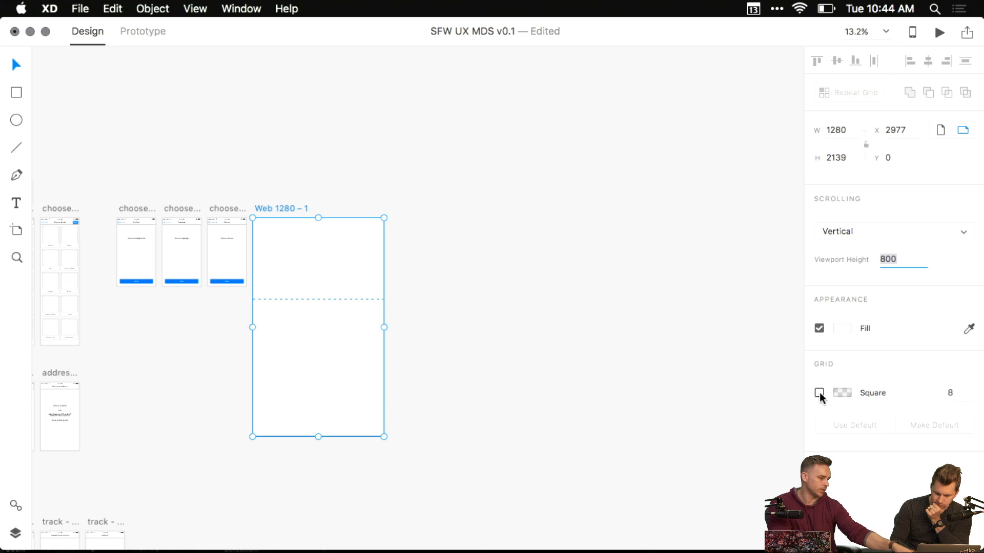
pyautogui.click(843, 392)
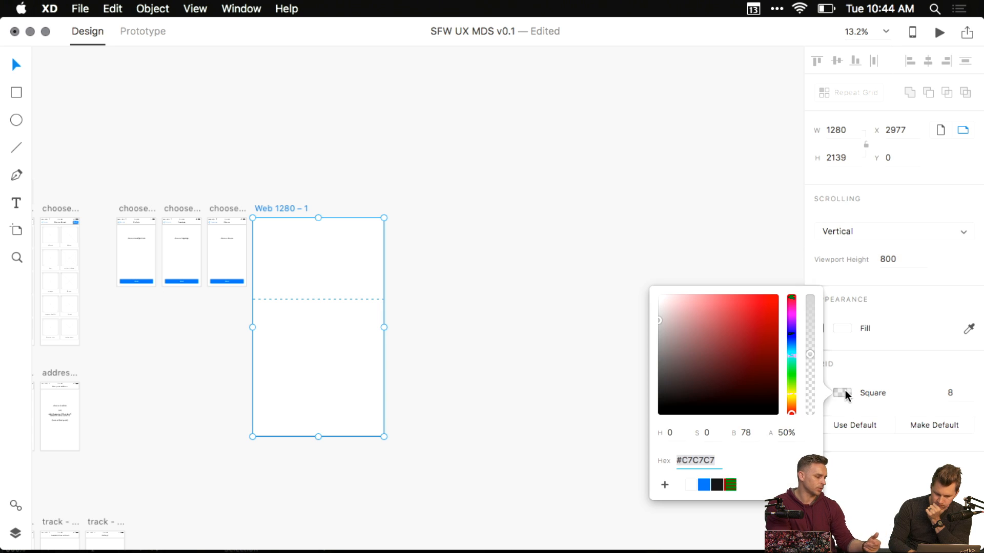
pyautogui.click(676, 243)
pyautogui.click(323, 263)
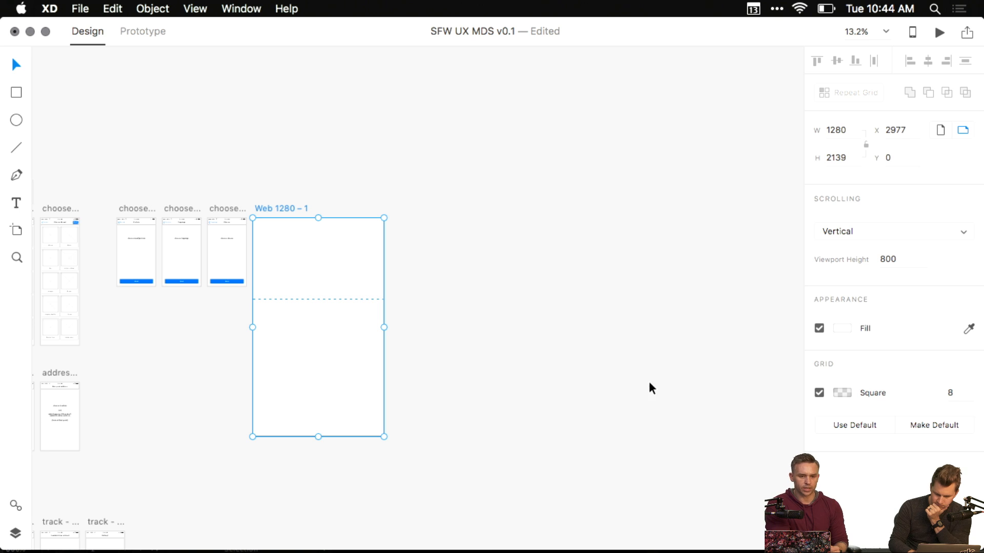
# - Try red #FF0000 as the artboard's grid colour, and restore the default grid settings
pyautogui.click(844, 391)
pyautogui.click(754, 361)
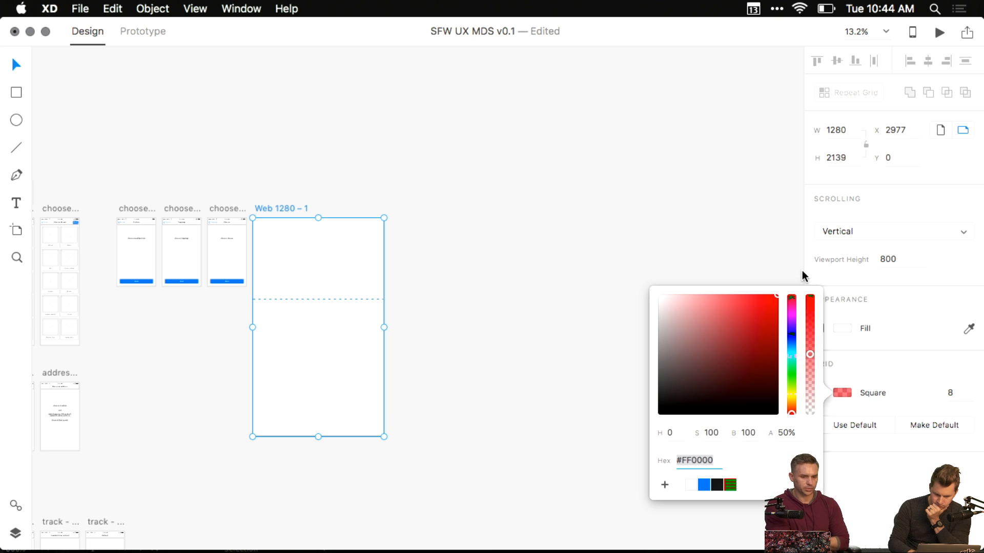
pyautogui.click(897, 353)
pyautogui.click(878, 423)
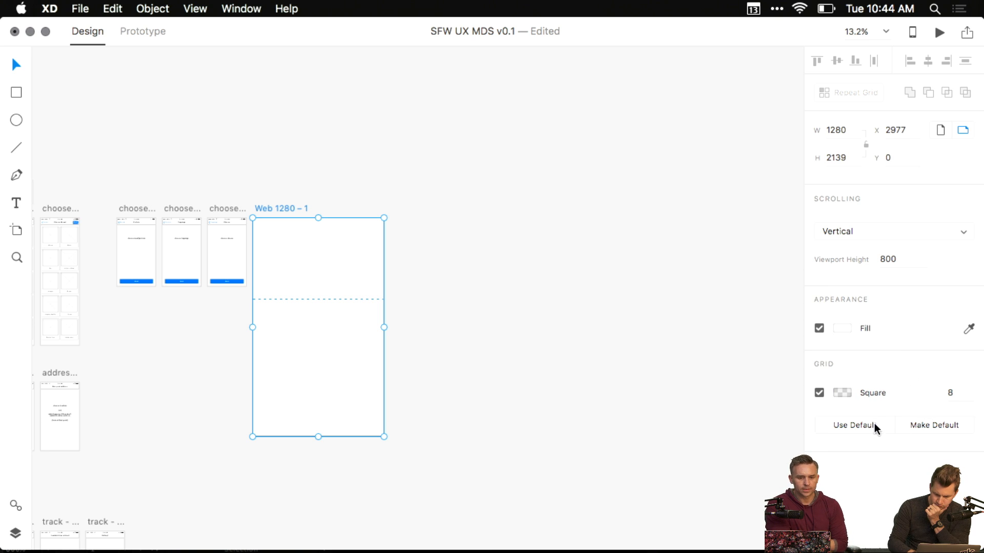
# - Set the Web 1280 artboard's grid colour to red #FF0000 and inspect the grid up close
pyautogui.click(840, 393)
pyautogui.moveTo(764, 326); pyautogui.dragTo(779, 287)
pyautogui.click(866, 411)
pyautogui.scroll(10, 342, 250)
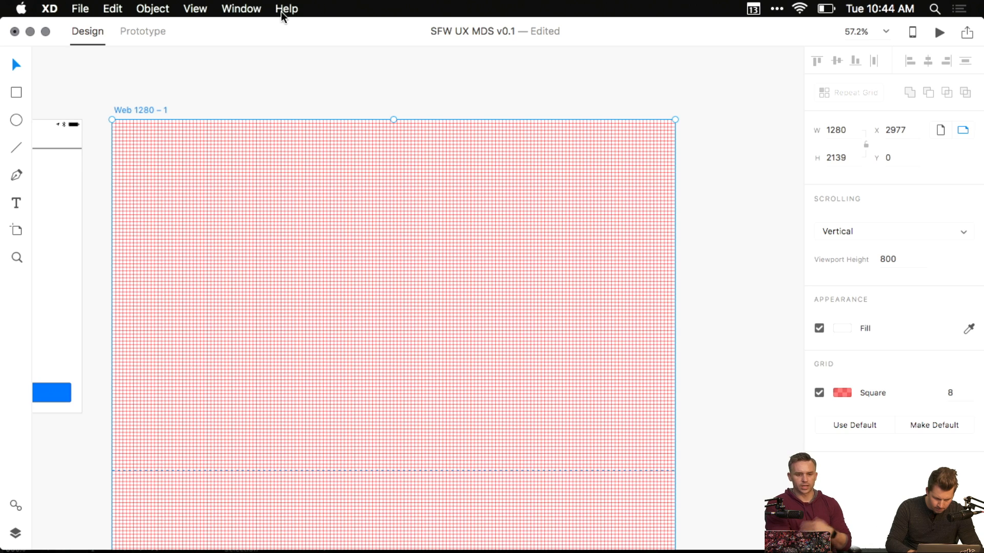
pyautogui.click(271, 66)
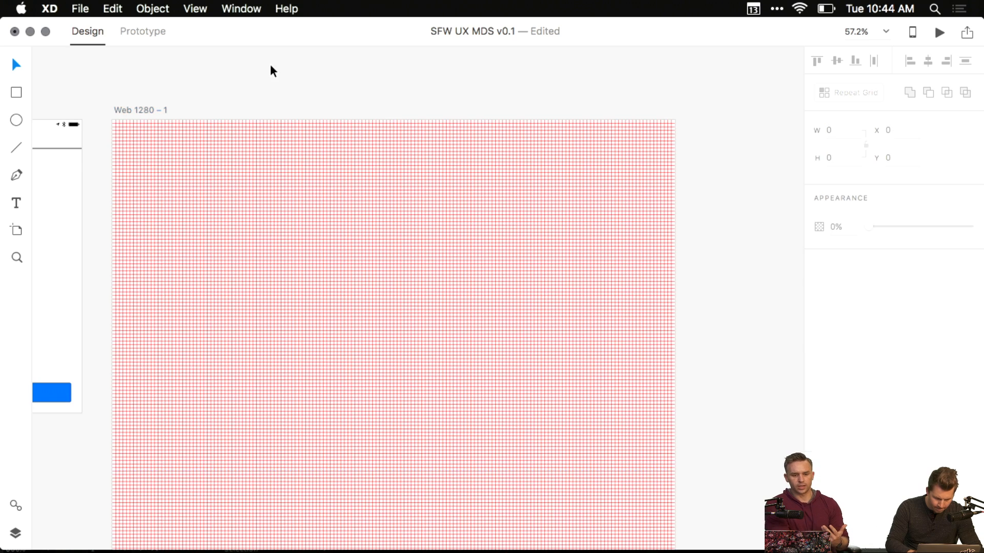
pyautogui.hscroll(-2, 230, 154)
pyautogui.scroll(6, 228, 152)
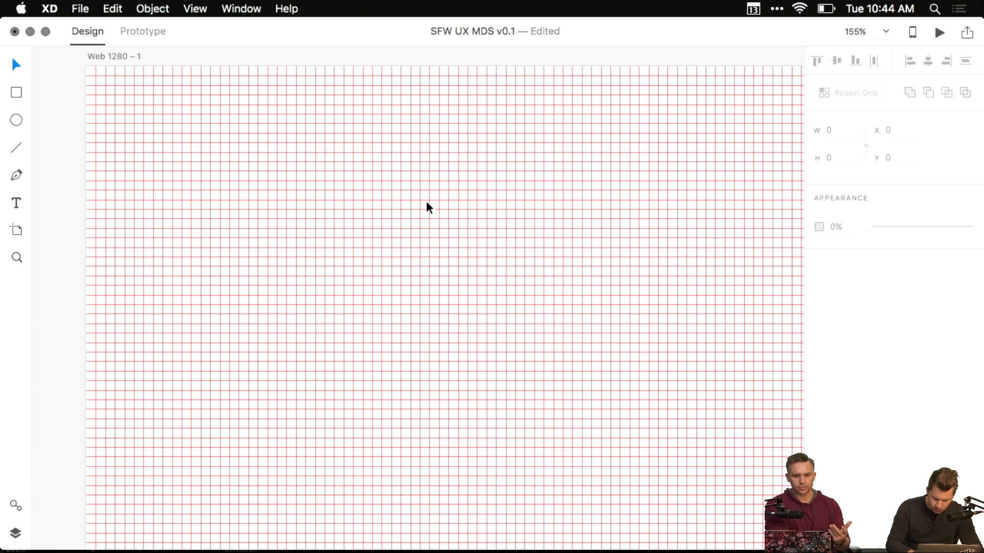
# - Turn off the square grid on the Web 1280 artboard and delete the artboard
pyautogui.click(426, 201)
pyautogui.click(842, 393)
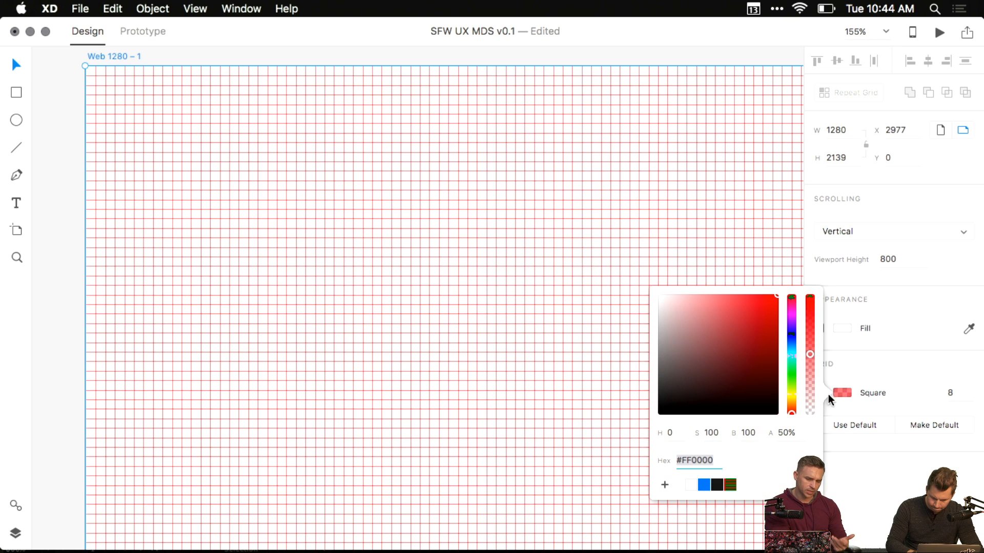
pyautogui.click(859, 441)
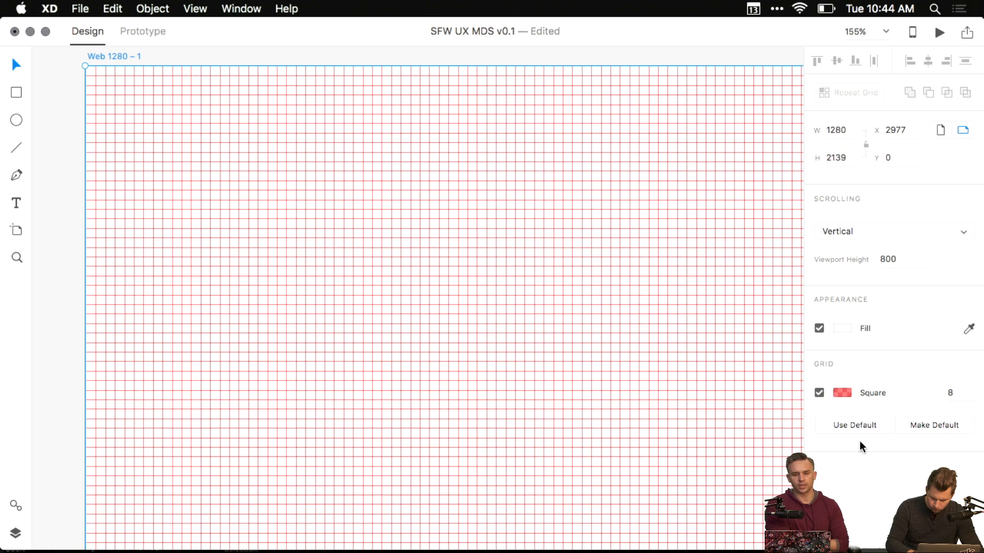
pyautogui.click(819, 393)
pyautogui.scroll(-5, 500, 290)
pyautogui.press('Delete')
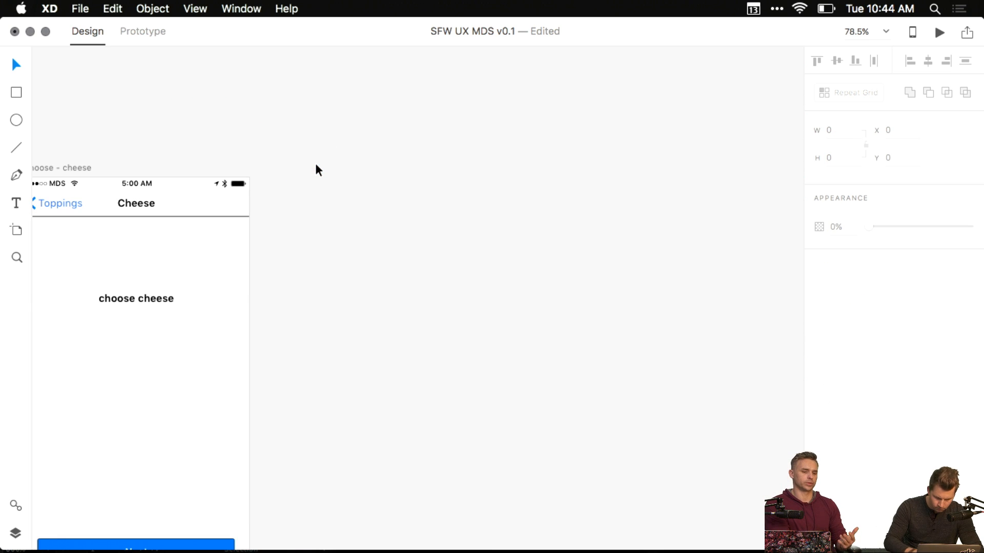
# - Return to the overview of the sandwich app wireframes and save the document
pyautogui.scroll(-5, 315, 163)
pyautogui.moveTo(315, 163); pyautogui.dragTo(551, 203)
pyautogui.moveTo(410, 193); pyautogui.dragTo(458, 203)
pyautogui.press('super+s')
# - Open the recent document analog portal UI Assets MDS v0.1
pyautogui.click(80, 9)
pyautogui.moveTo(123, 58)
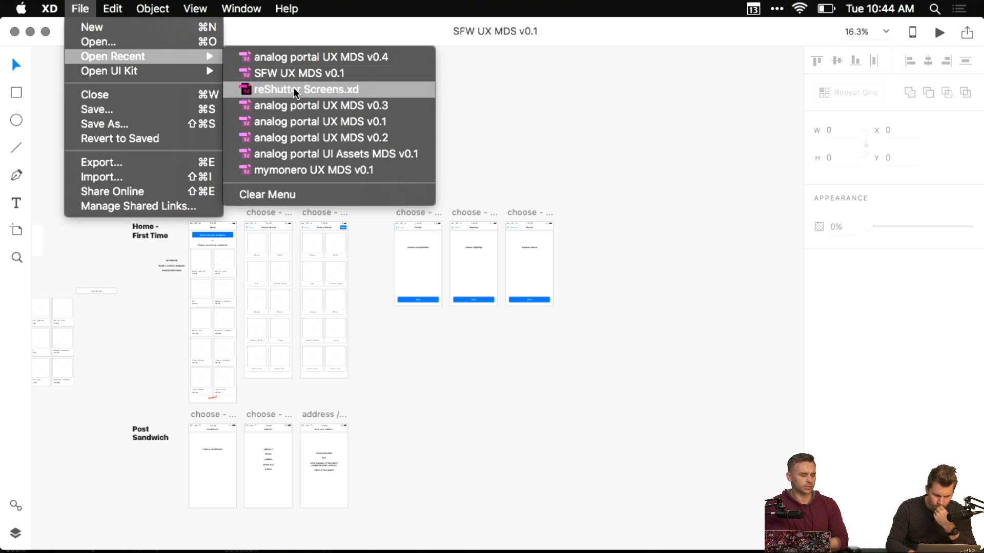
pyautogui.click(306, 150)
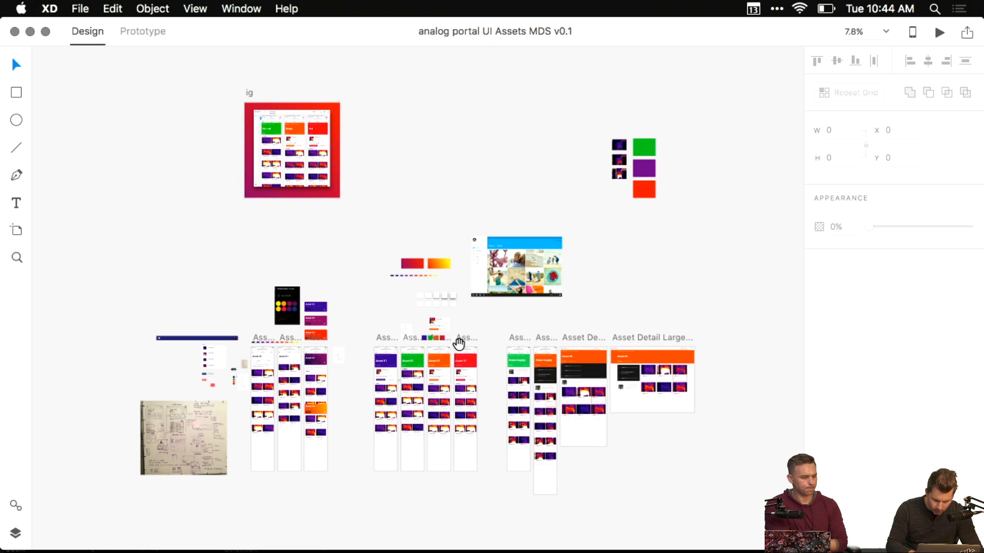
# - Examine the small and medium Asset Detail Stable artboards, comparing their headers, anomaly lists and camera cards
pyautogui.moveTo(459, 343); pyautogui.dragTo(254, 256)
pyautogui.scroll(5, 380, 226)
pyautogui.scroll(5, 380, 226)
pyautogui.moveTo(411, 248); pyautogui.dragTo(334, 73)
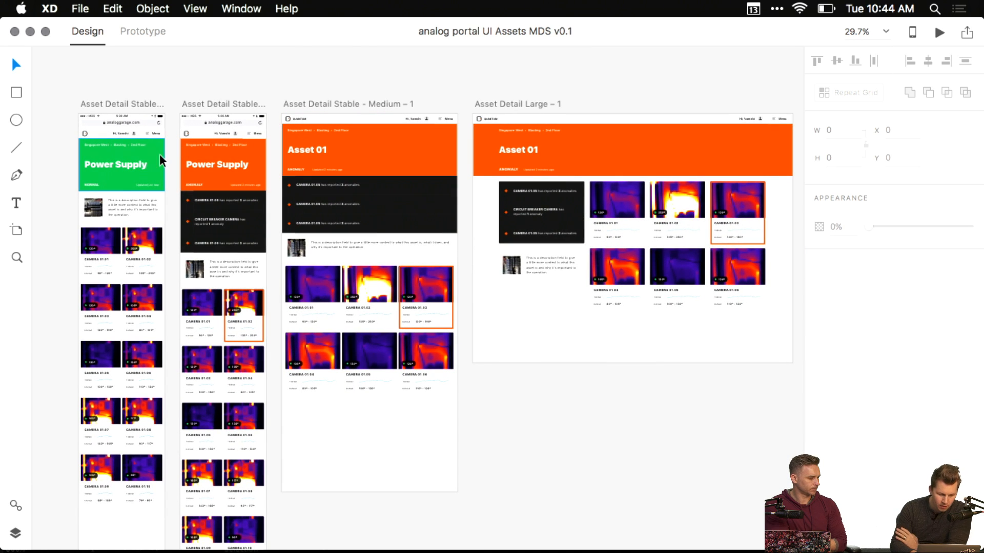
pyautogui.scroll(5, 109, 189)
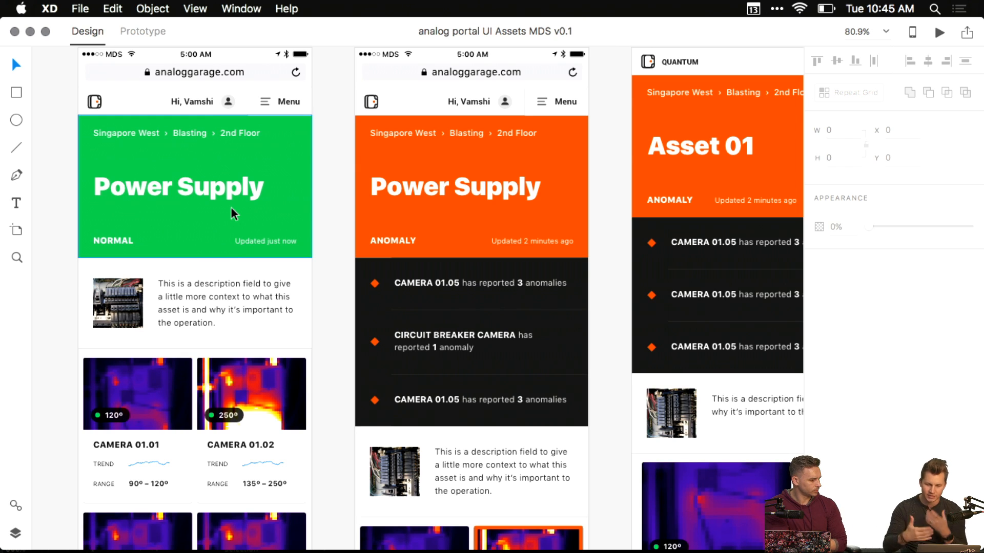
pyautogui.hscroll(3, 267, 203)
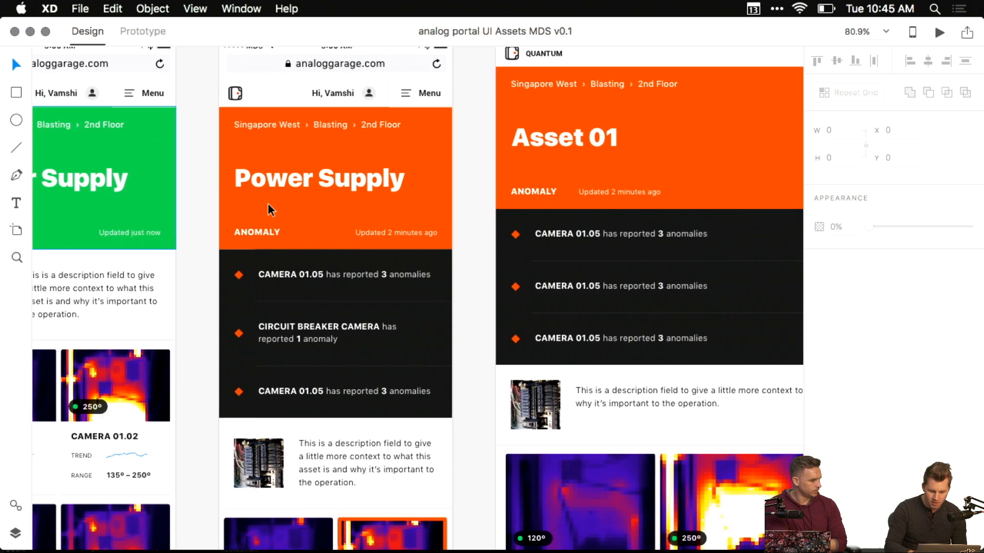
pyautogui.scroll(-3, 267, 202)
pyautogui.hscroll(4, 268, 203)
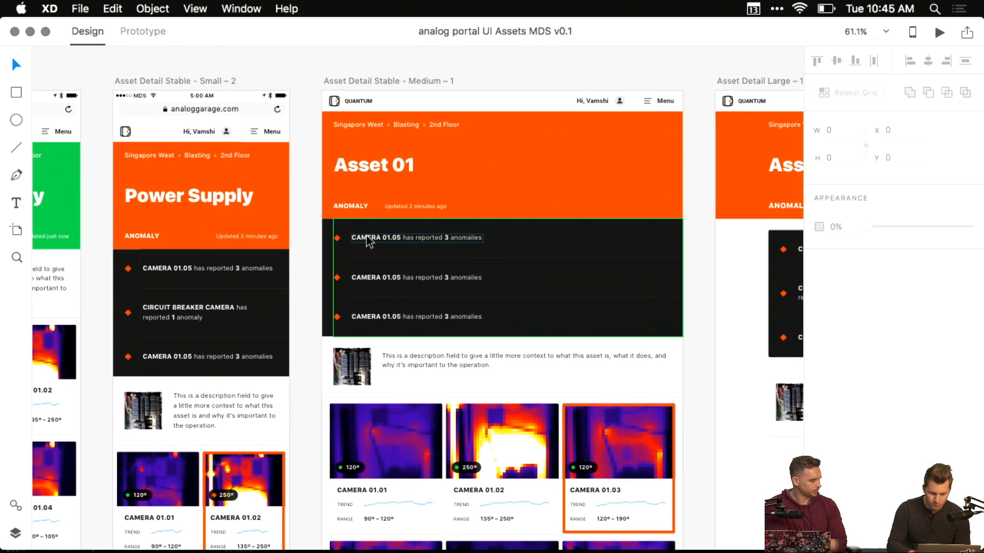
pyautogui.hscroll(8, 348, 216)
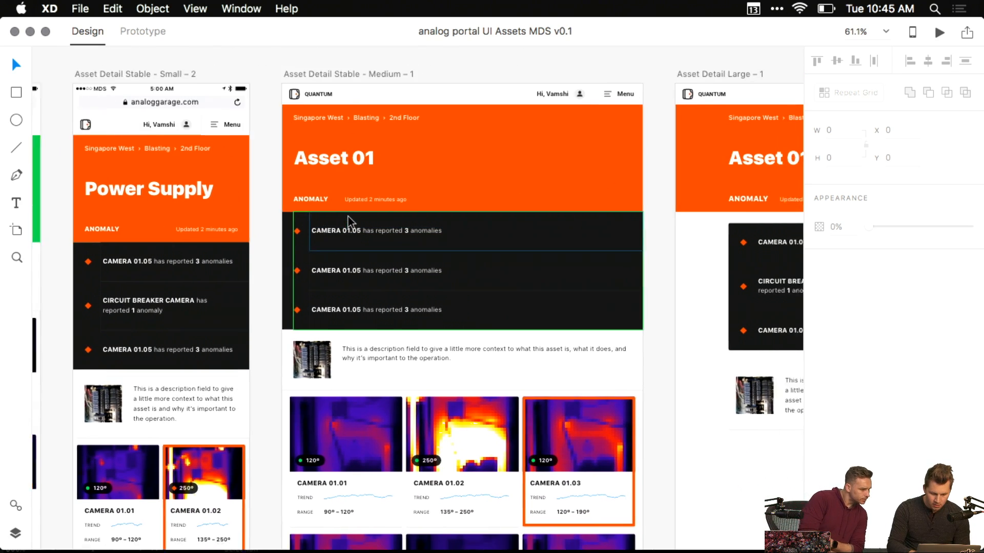
pyautogui.scroll(-5, 348, 215)
pyautogui.scroll(2, 347, 216)
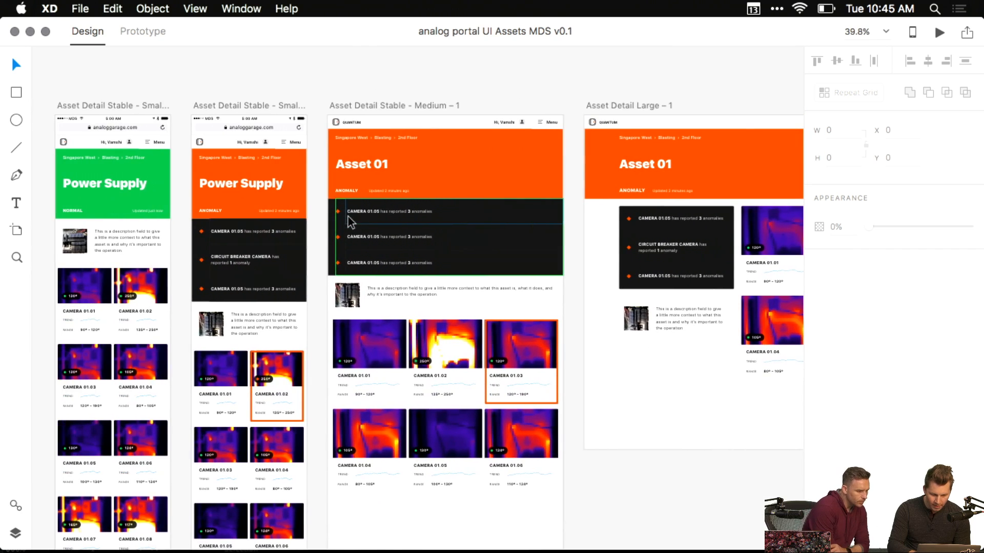
# - Select the Asset Detail Stable - Medium artboard and compare its layout with the Asset Detail Large artboard
pyautogui.hscroll(-1, 348, 216)
pyautogui.click(368, 104)
pyautogui.hscroll(10, 412, 103)
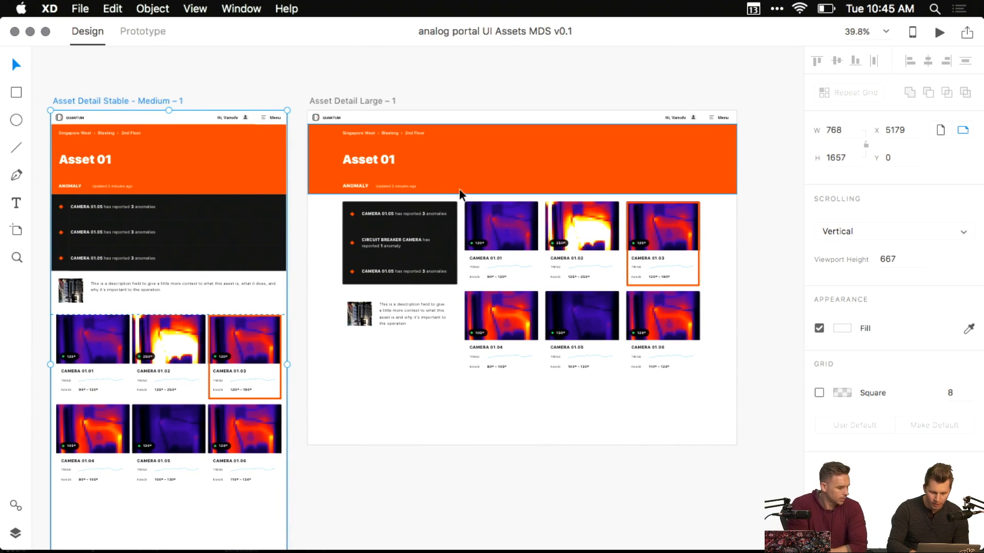
pyautogui.hscroll(2, 459, 198)
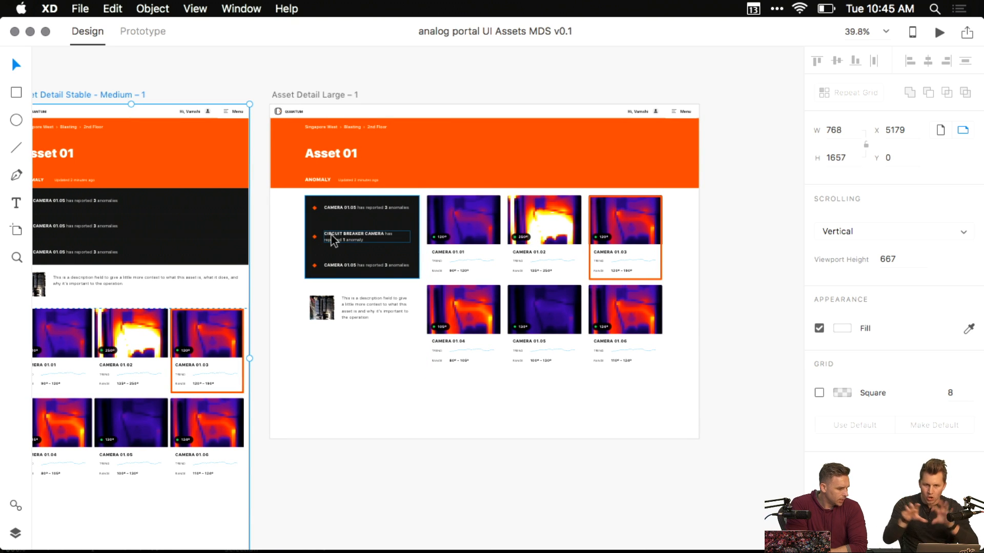
pyautogui.scroll(5, 350, 244)
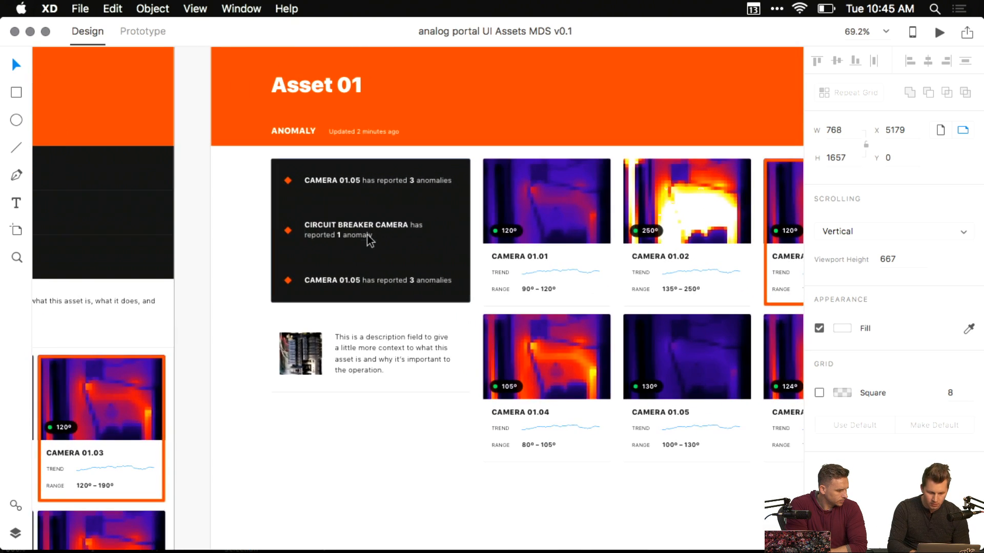
pyautogui.scroll(3, 367, 235)
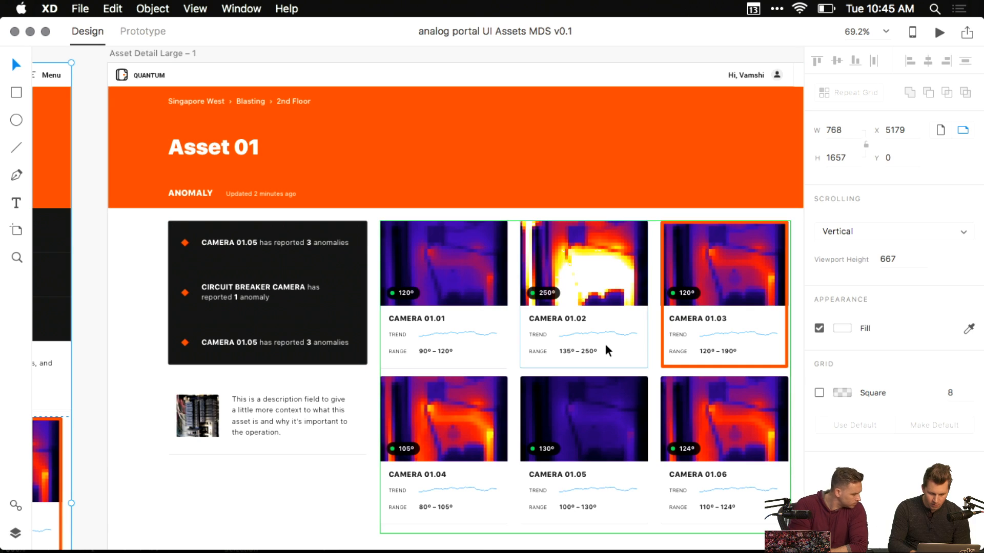
pyautogui.scroll(-2, 637, 325)
pyautogui.scroll(-3, 634, 321)
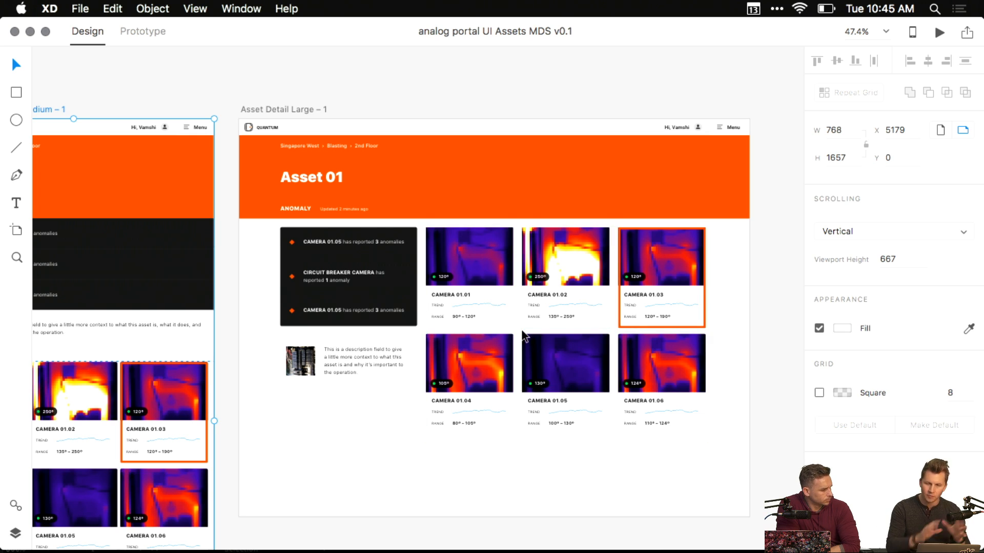
# - Review the small, medium and large Asset Detail artboards side by side with the earlier asset screens
pyautogui.hscroll(-5, 241, 282)
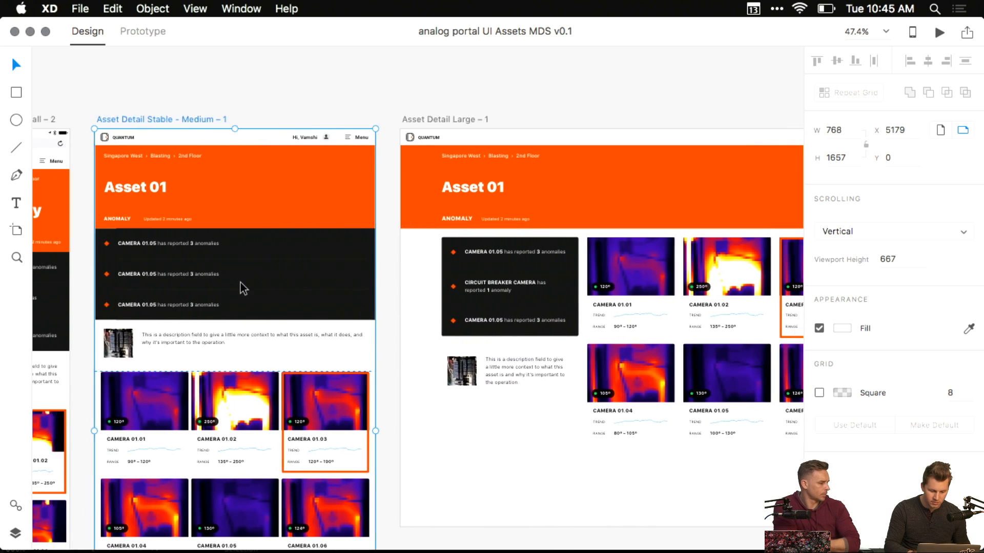
pyautogui.scroll(-3, 240, 283)
pyautogui.scroll(-5, 240, 284)
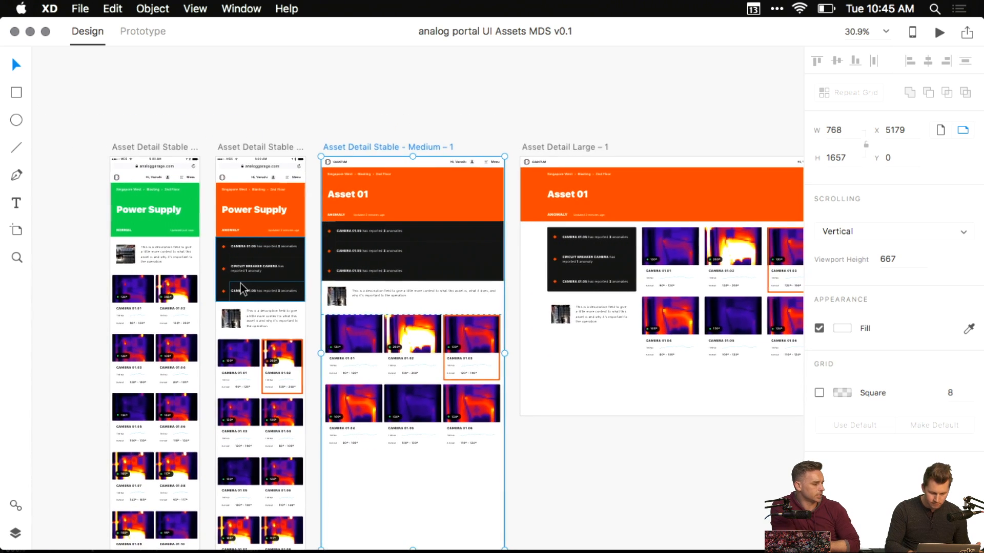
pyautogui.hscroll(-5, 241, 284)
pyautogui.scroll(-1, 241, 283)
pyautogui.scroll(2, 240, 283)
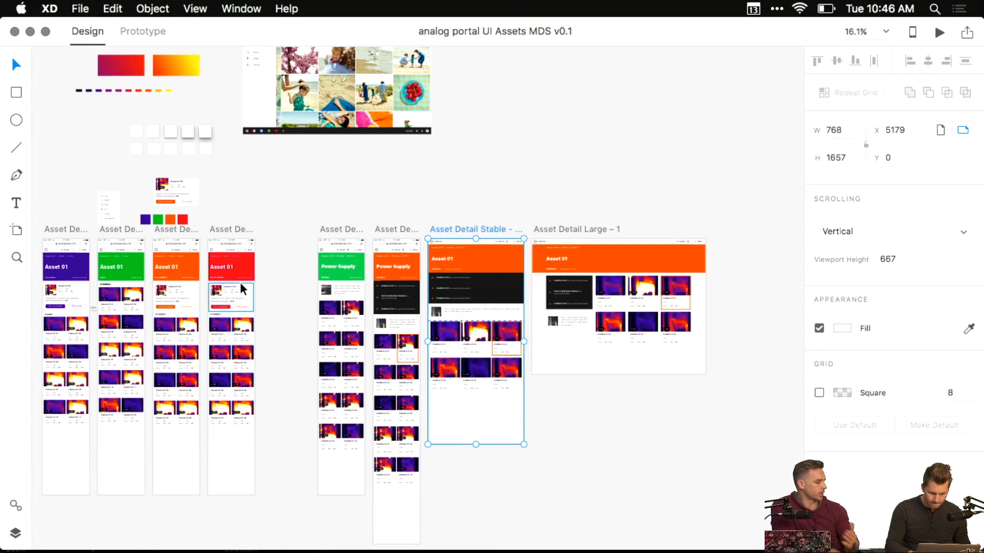
# - Select the camera card grid on the Asset Detail Large artboard and inspect how it sits in the layout
pyautogui.click(550, 395)
pyautogui.hscroll(2, 551, 395)
pyautogui.scroll(5, 550, 394)
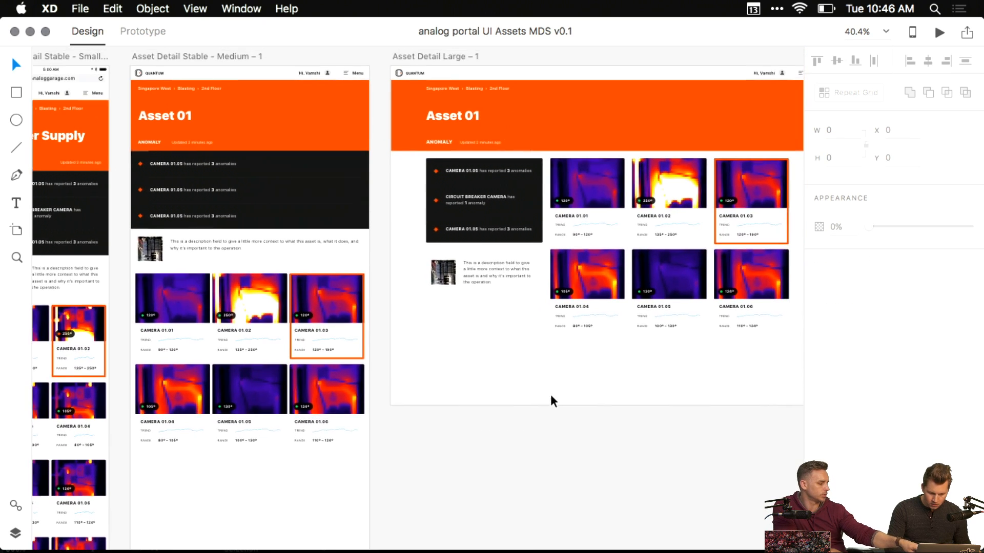
pyautogui.click(567, 317)
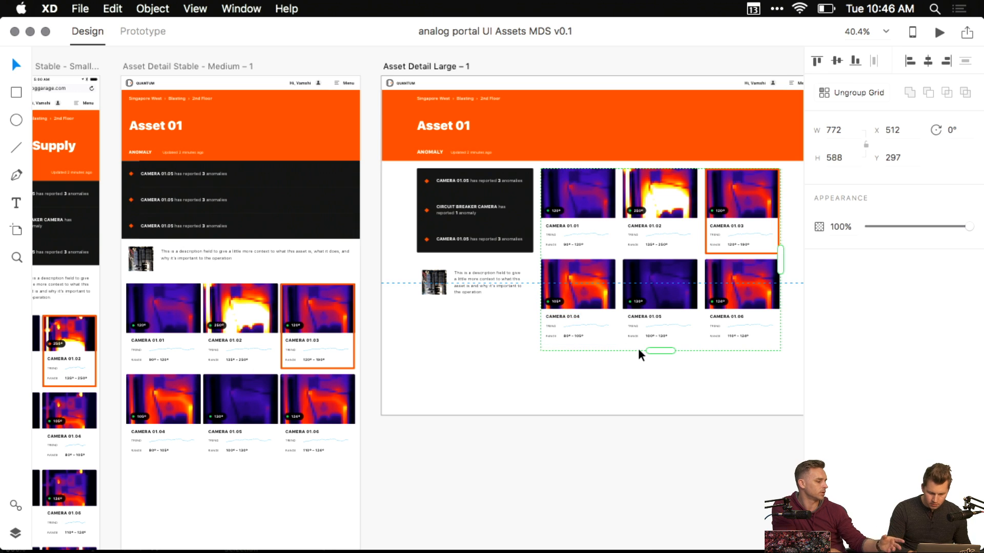
pyautogui.scroll(3, 615, 353)
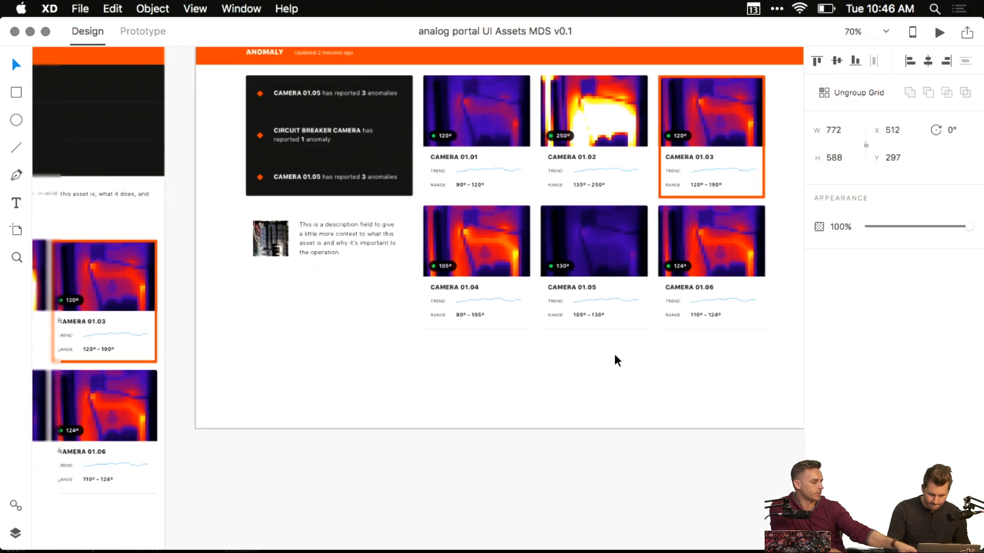
pyautogui.scroll(5, 605, 347)
pyautogui.hscroll(3, 606, 348)
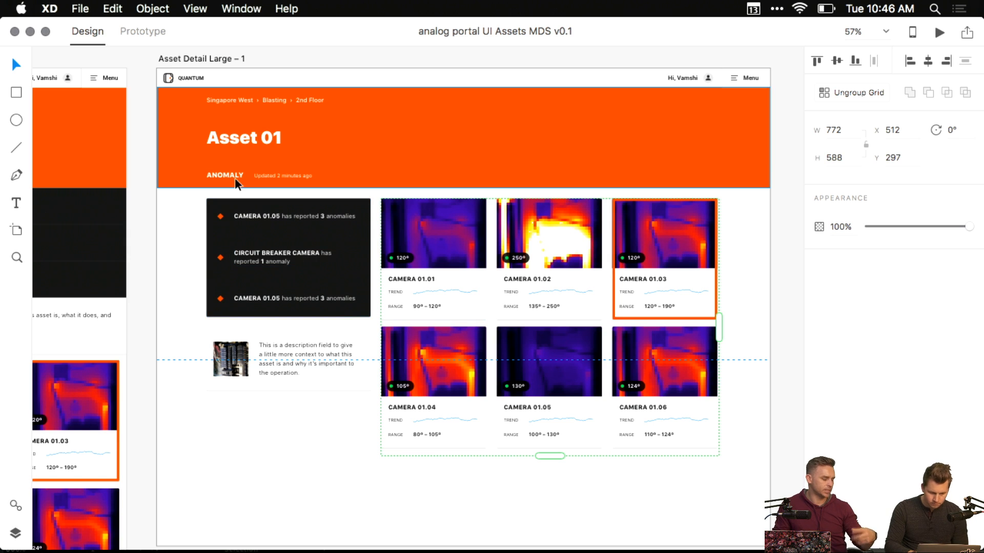
# - Check the dimensions of the medium and large Asset Detail artboards, and view the large one at 100%
pyautogui.scroll(-2, 222, 131)
pyautogui.scroll(-3, 215, 135)
pyautogui.hscroll(-5, 206, 138)
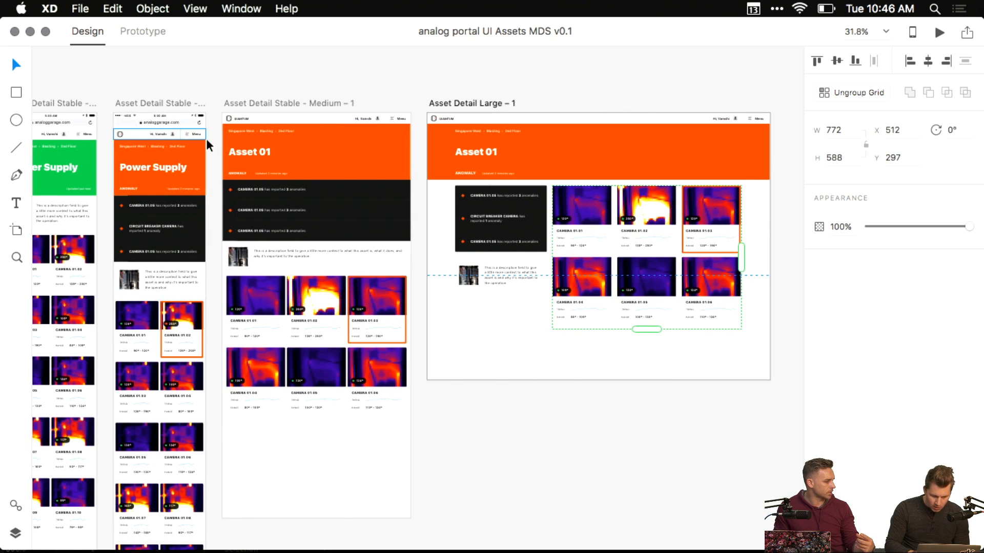
pyautogui.click(252, 102)
pyautogui.click(463, 102)
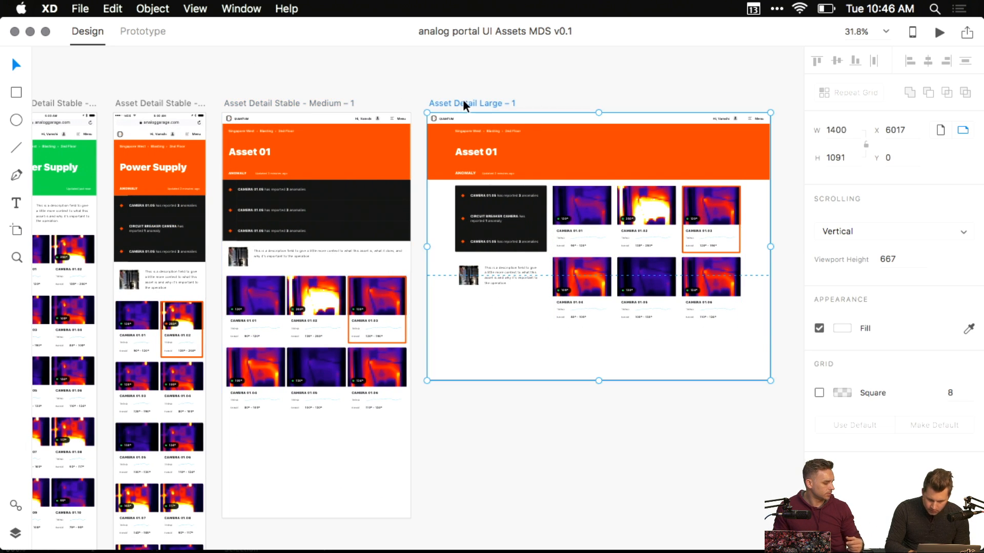
pyautogui.hscroll(2, 549, 124)
pyautogui.press('super+equal')
pyautogui.press('super+equal')
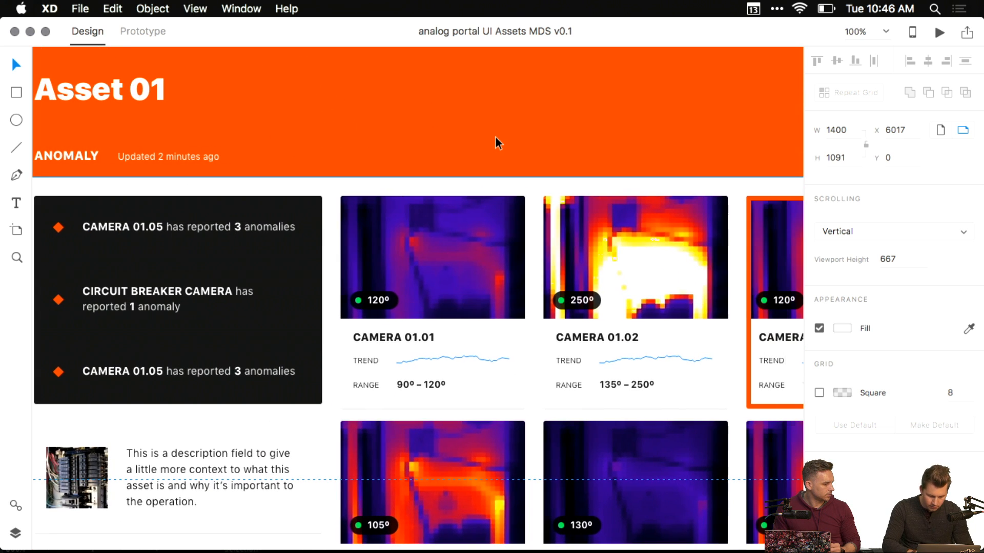
pyautogui.hotkey('ctrl', 'Tab')
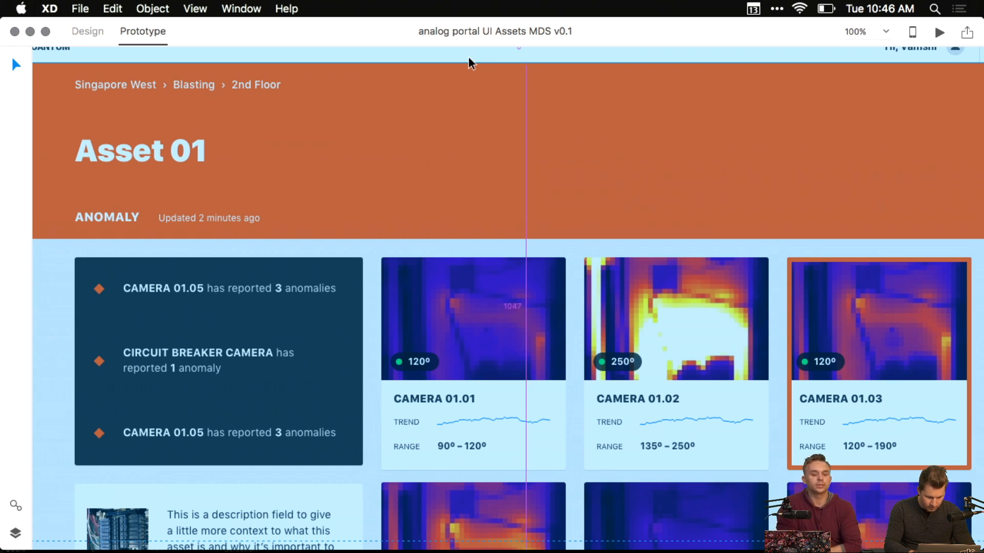
pyautogui.hotkey('ctrl', 'Tab')
pyautogui.scroll(-5, 468, 57)
pyautogui.moveTo(500, 255); pyautogui.dragTo(472, 297)
pyautogui.scroll(-3, 472, 297)
pyautogui.press('super+z')
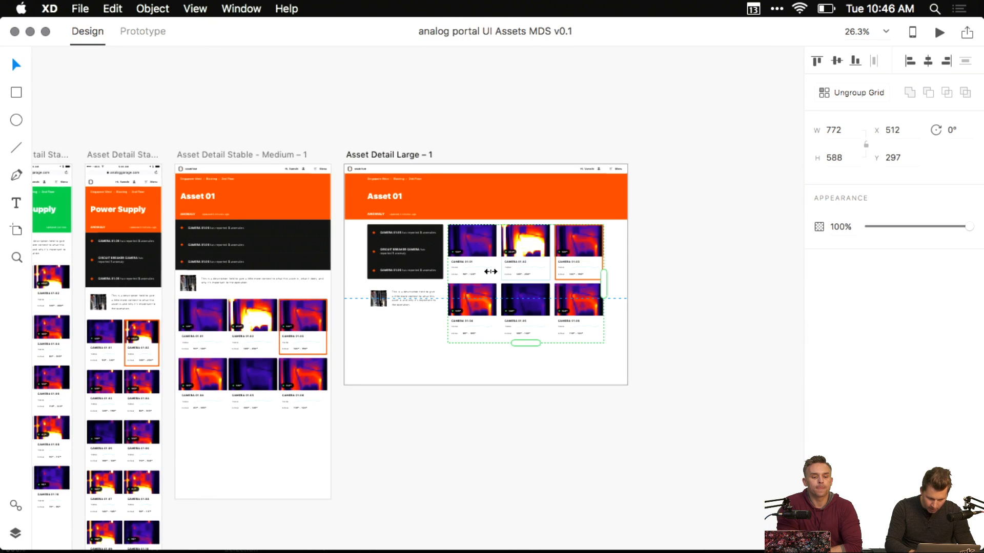
# - Lengthen the Asset Detail Large artboard to about 2354 px and extend its camera repeat grid to seven rows, about 2039 px high
pyautogui.click(391, 153)
pyautogui.scroll(-5, 462, 248)
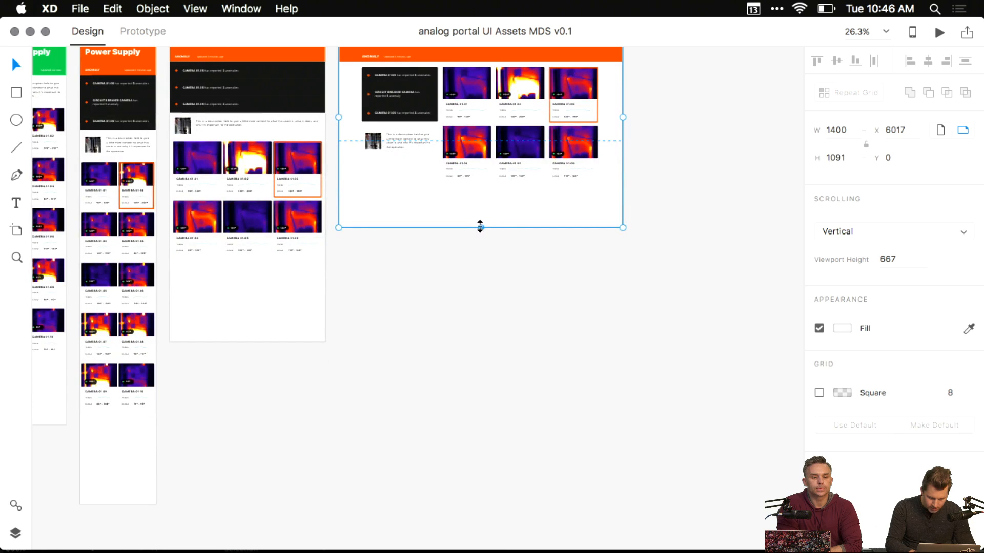
pyautogui.moveTo(478, 226); pyautogui.dragTo(484, 493)
pyautogui.click(462, 163)
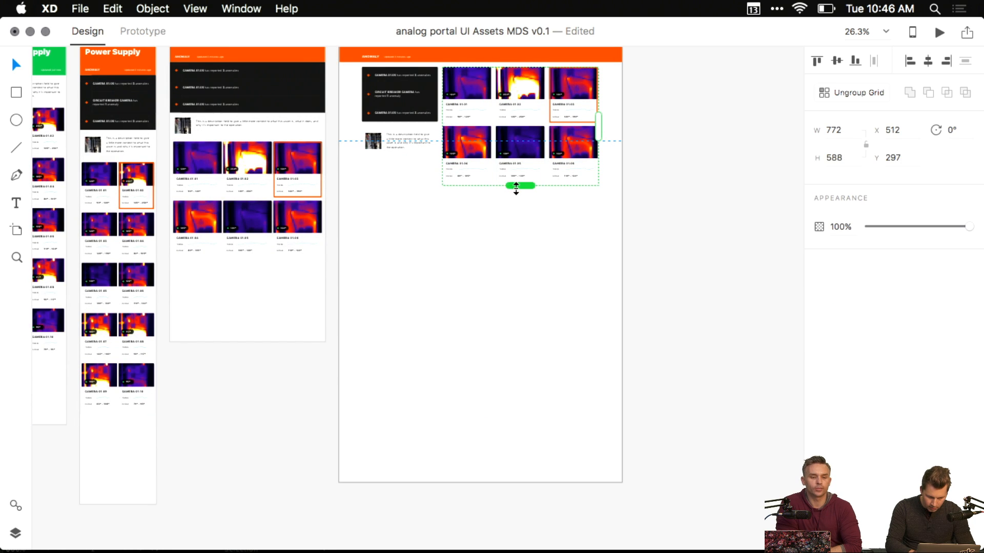
pyautogui.moveTo(520, 188); pyautogui.dragTo(538, 479)
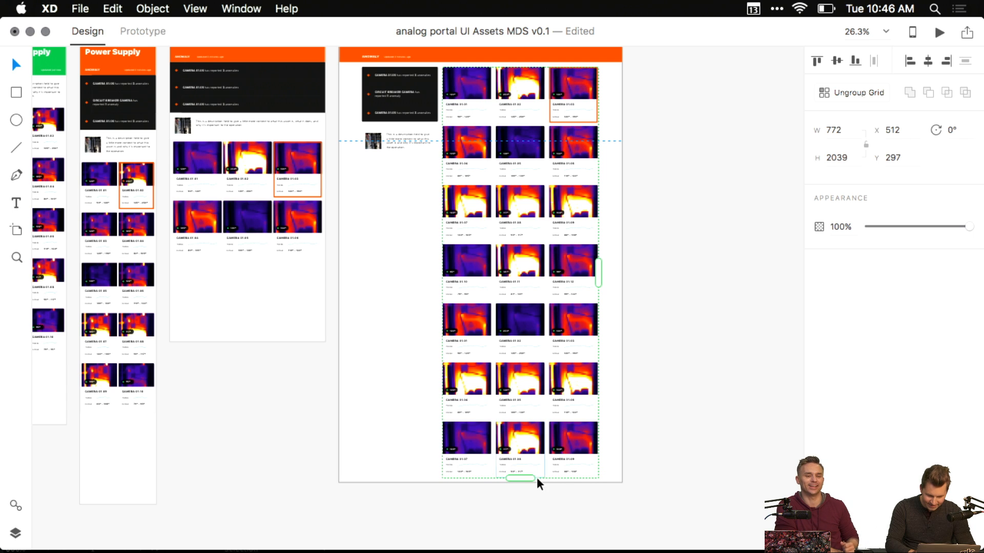
pyautogui.click(638, 238)
pyautogui.scroll(5, 649, 240)
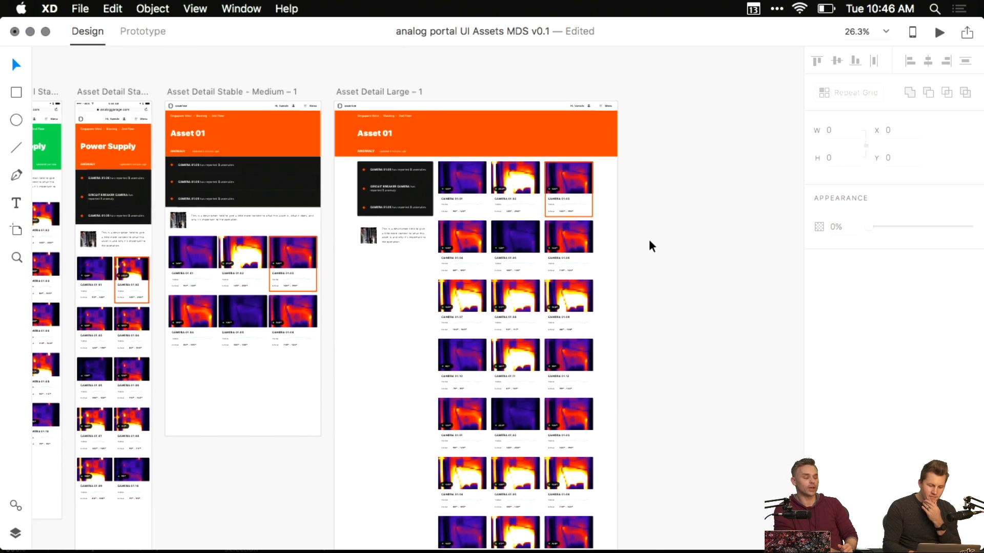
# - Examine the header, anomaly panel and extended camera grid of the Asset Detail Large artboard up close
pyautogui.scroll(5, 554, 213)
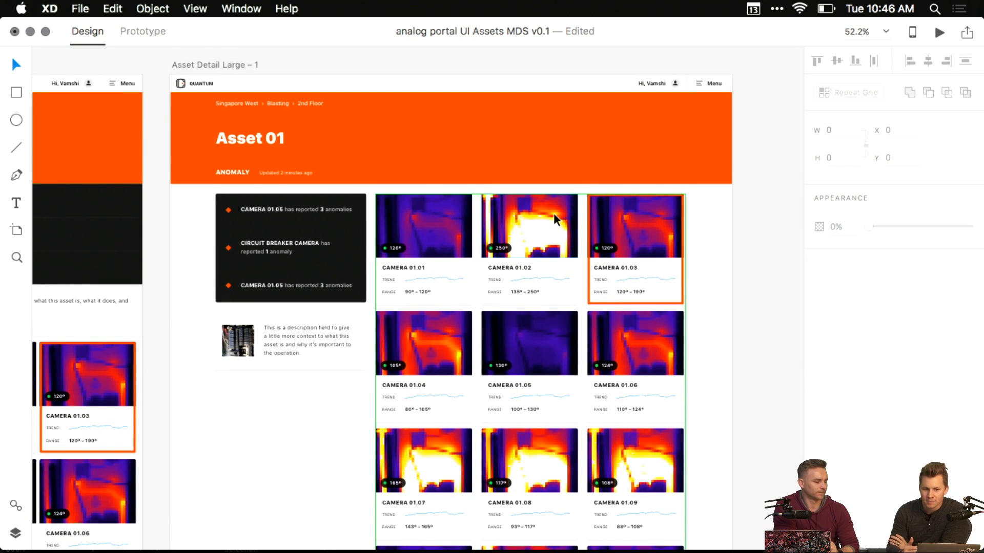
pyautogui.moveTo(553, 214); pyautogui.dragTo(538, 218)
pyautogui.moveTo(688, 233); pyautogui.dragTo(707, 241)
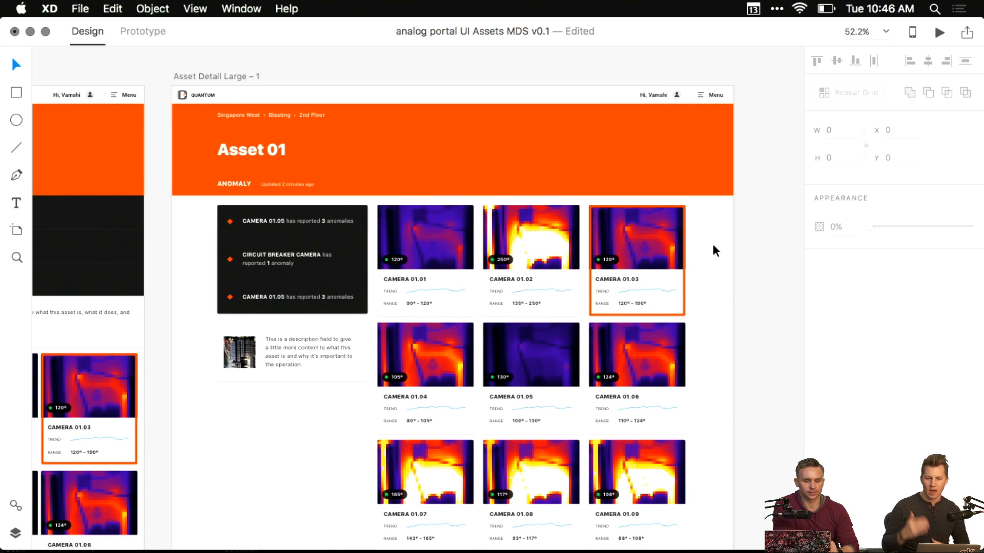
pyautogui.moveTo(733, 244); pyautogui.dragTo(716, 251)
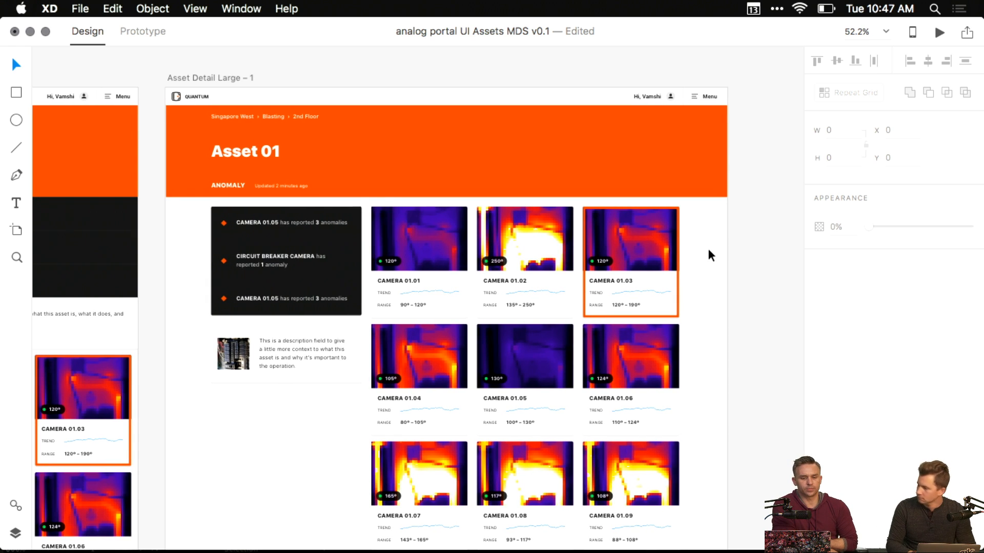
pyautogui.scroll(3, 707, 246)
pyautogui.scroll(-2, 707, 279)
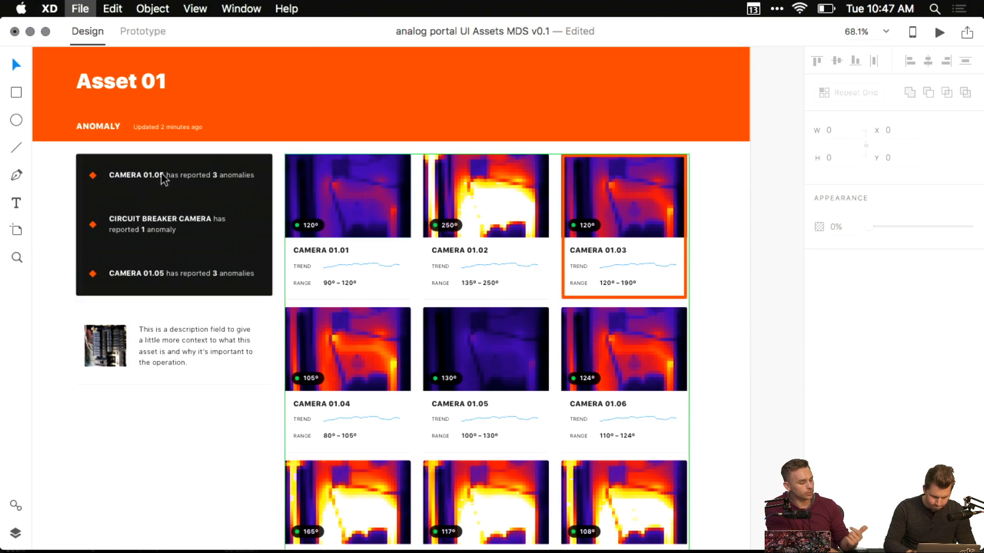
# - Launch a preview of the Asset Detail Large artboard from Prototype mode and enlarge the preview window
pyautogui.click(412, 114)
pyautogui.hscroll(-3, 237, 109)
pyautogui.scroll(1, 236, 109)
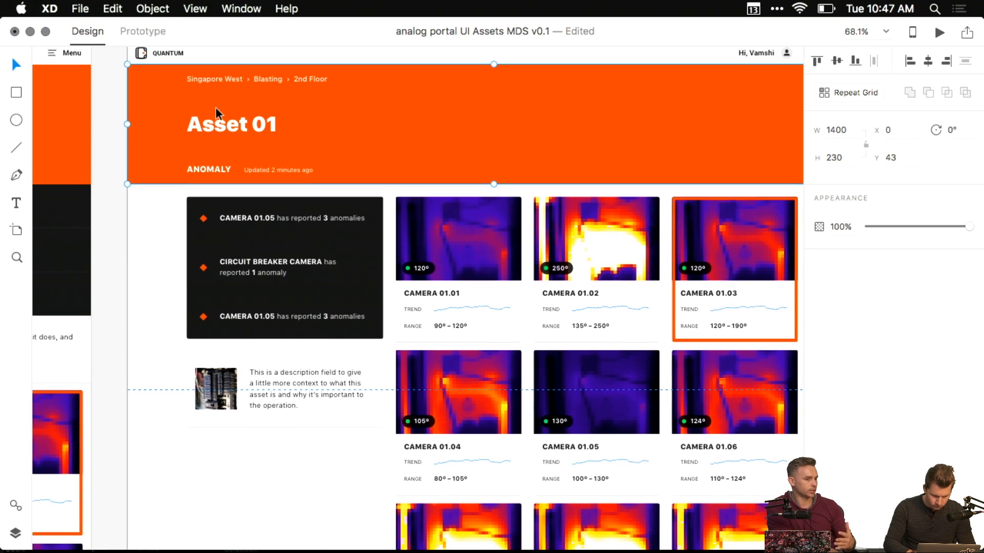
pyautogui.click(146, 30)
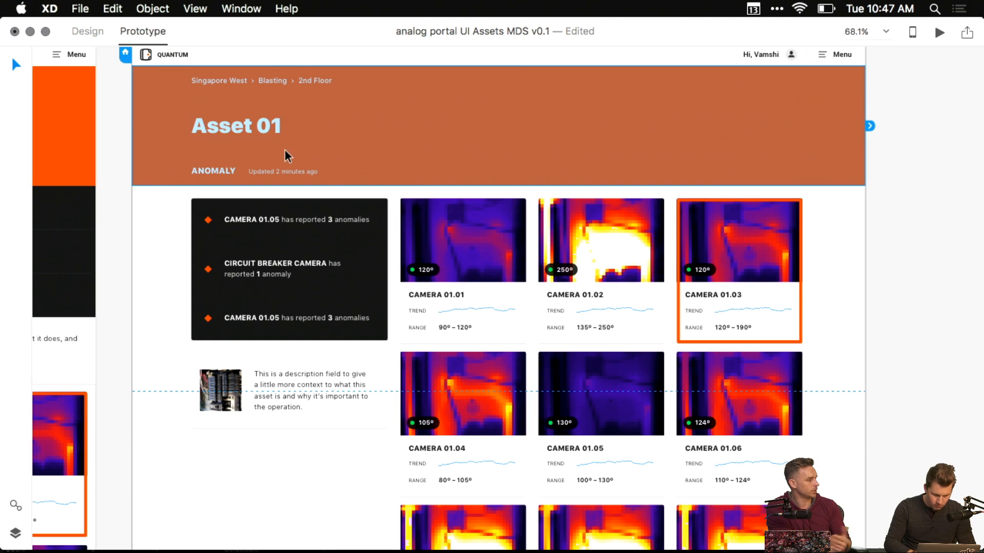
pyautogui.scroll(2, 389, 128)
pyautogui.hscroll(1, 390, 128)
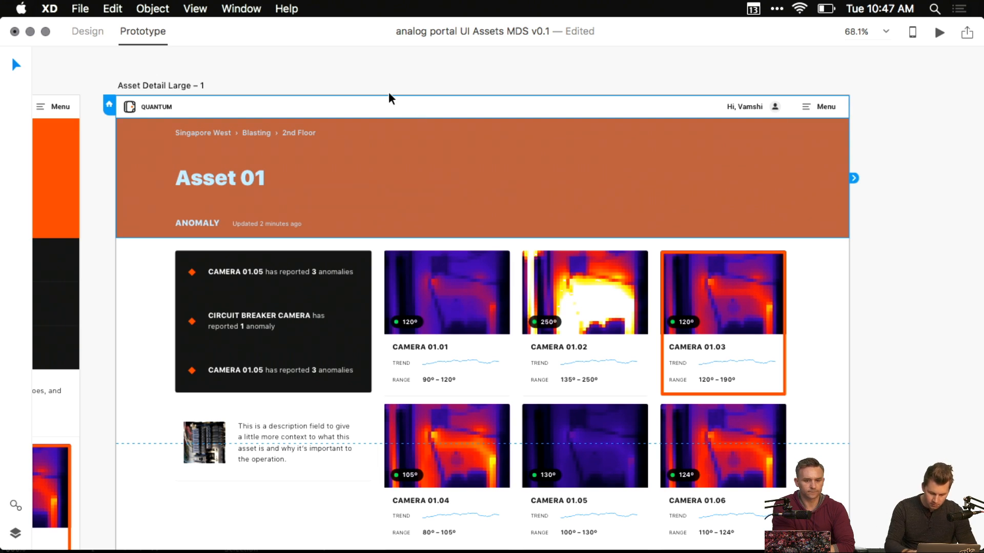
pyautogui.press('super+Return')
pyautogui.moveTo(143, 65); pyautogui.dragTo(142, 23)
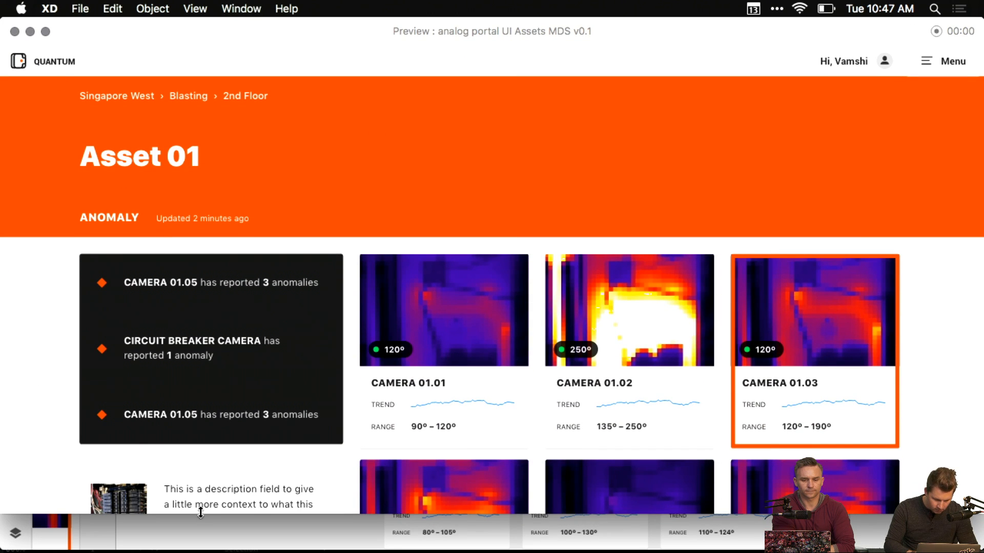
pyautogui.moveTo(201, 513); pyautogui.dragTo(200, 533)
# - Check how the whole Asset 01 page scrolls in the preview, and close the preview
pyautogui.scroll(-5, 246, 251)
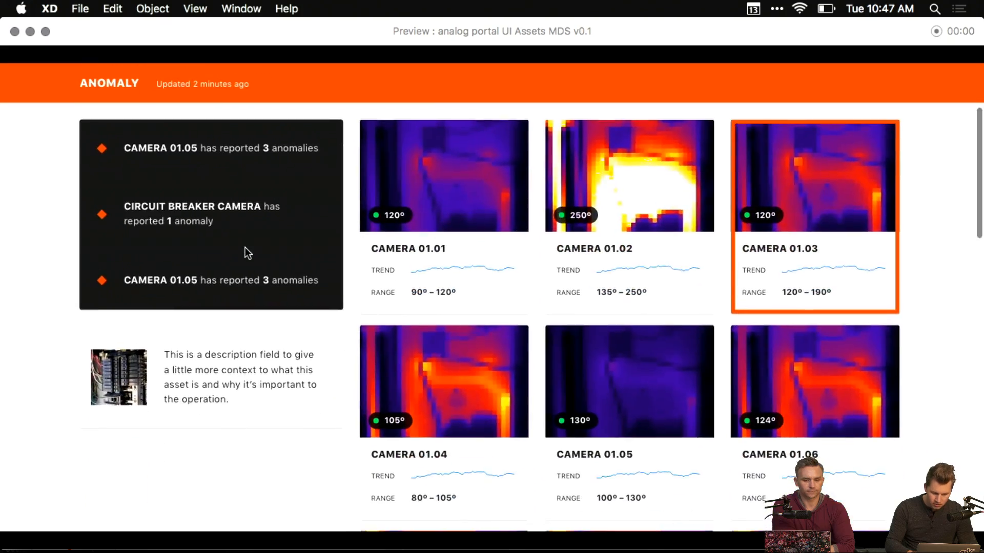
pyautogui.scroll(-15, 245, 247)
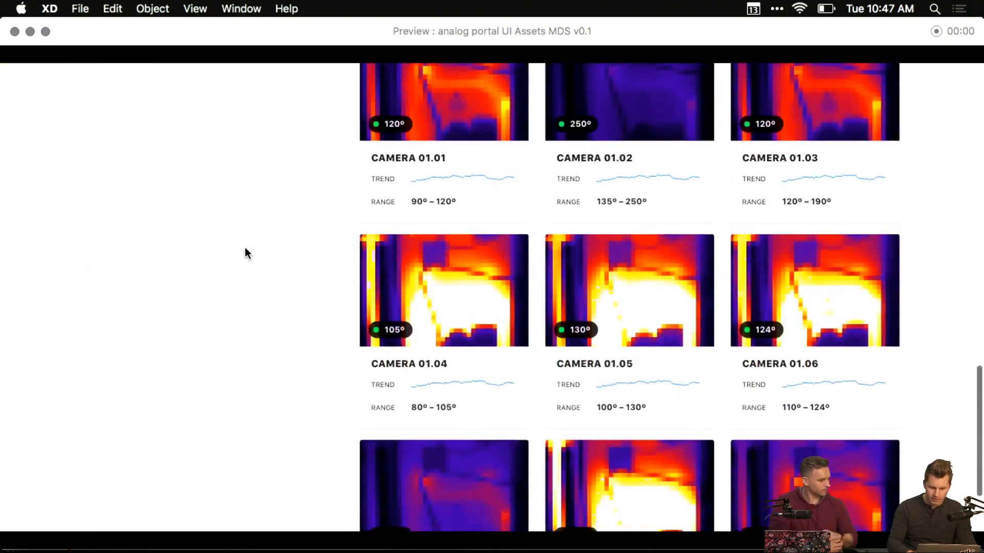
pyautogui.scroll(20, 245, 248)
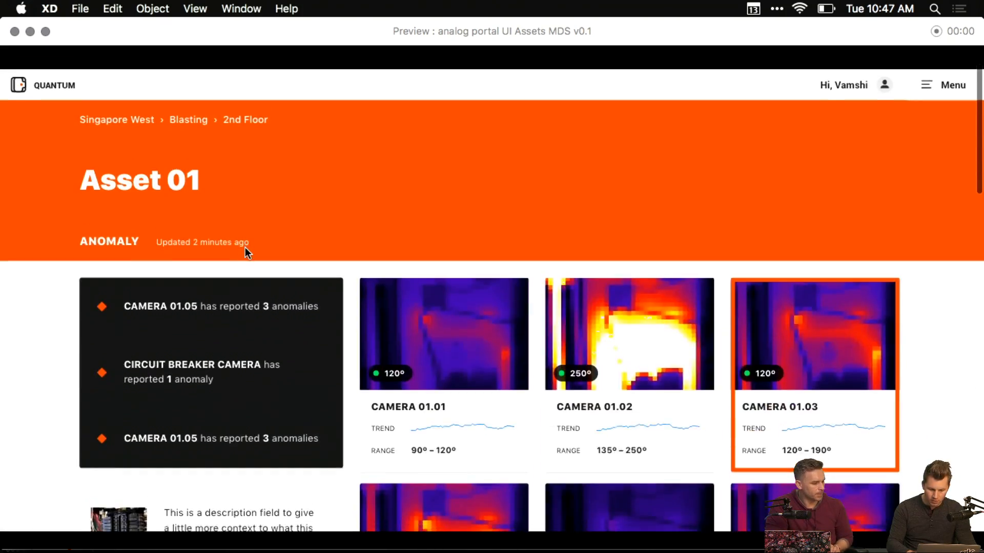
pyautogui.scroll(-15, 245, 249)
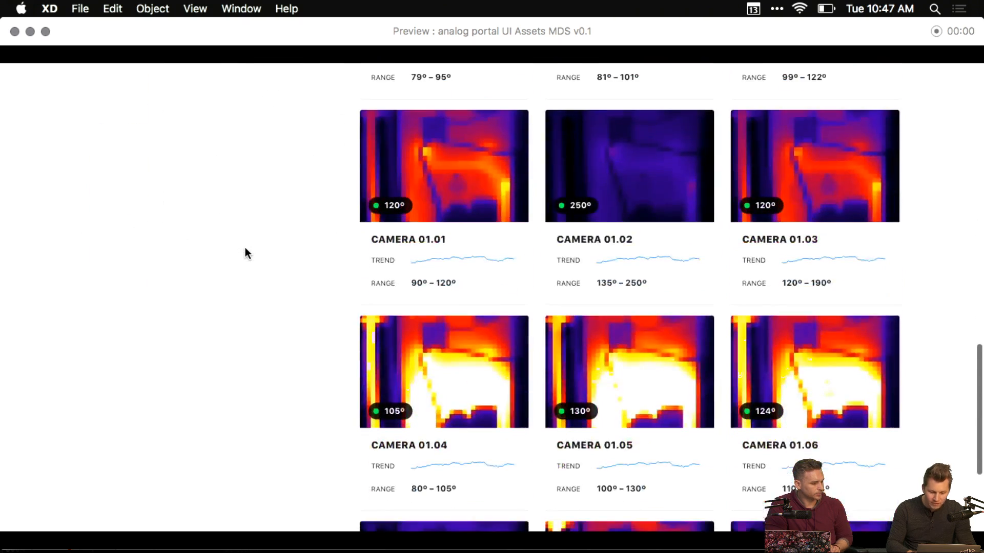
pyautogui.scroll(15, 244, 253)
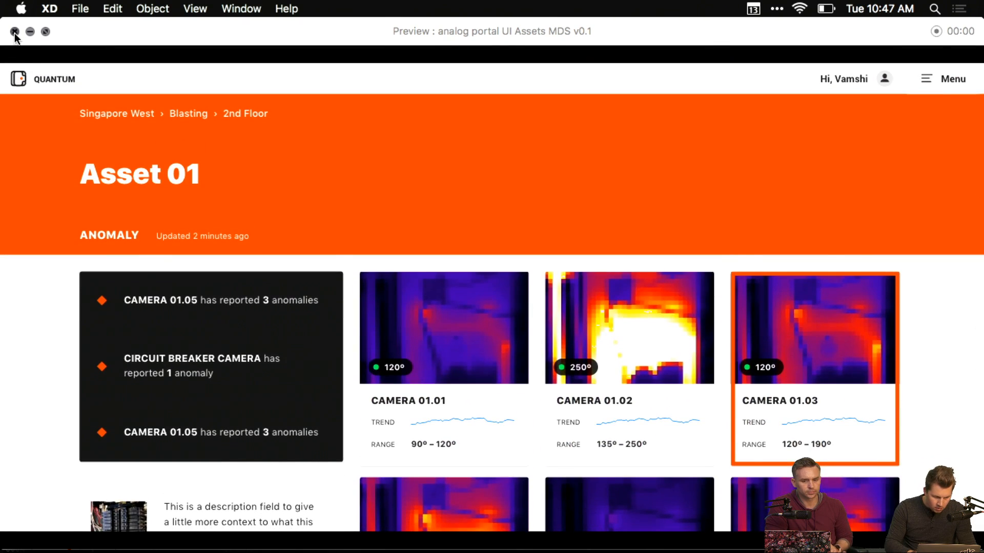
pyautogui.click(15, 32)
# - Return to Design mode and set the Asset Detail Large artboard's viewport height to 800
pyautogui.scroll(-1, 401, 287)
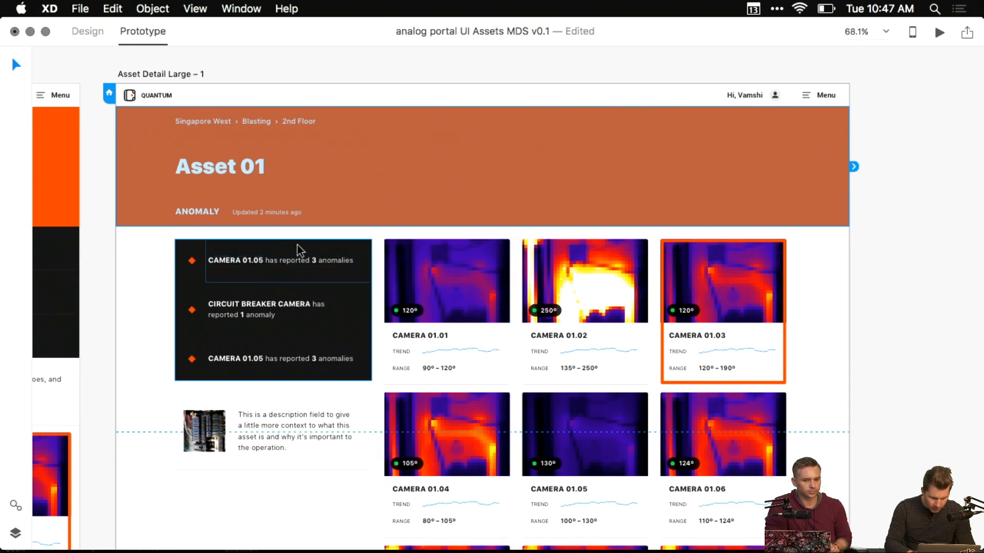
pyautogui.hotkey('ctrl', 'Tab')
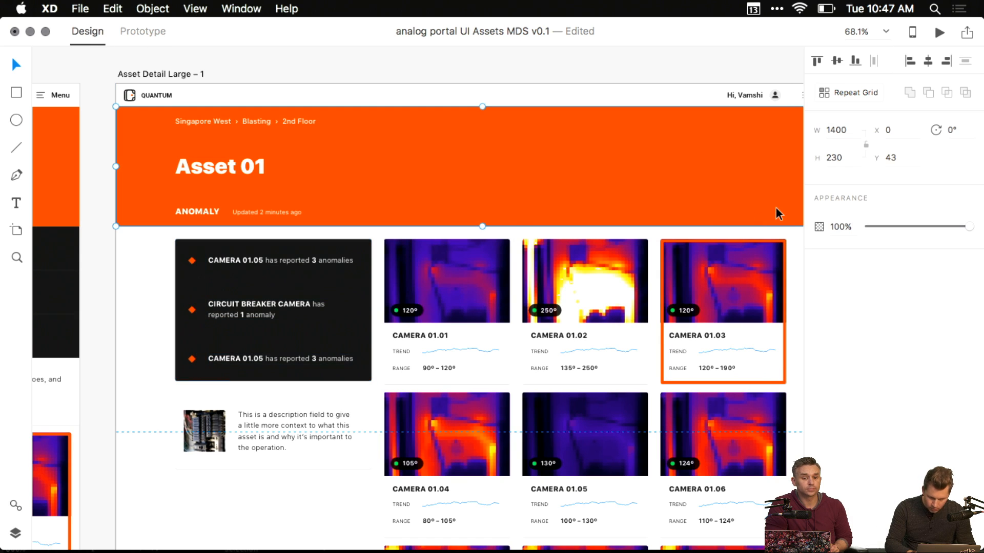
pyautogui.press('Escape')
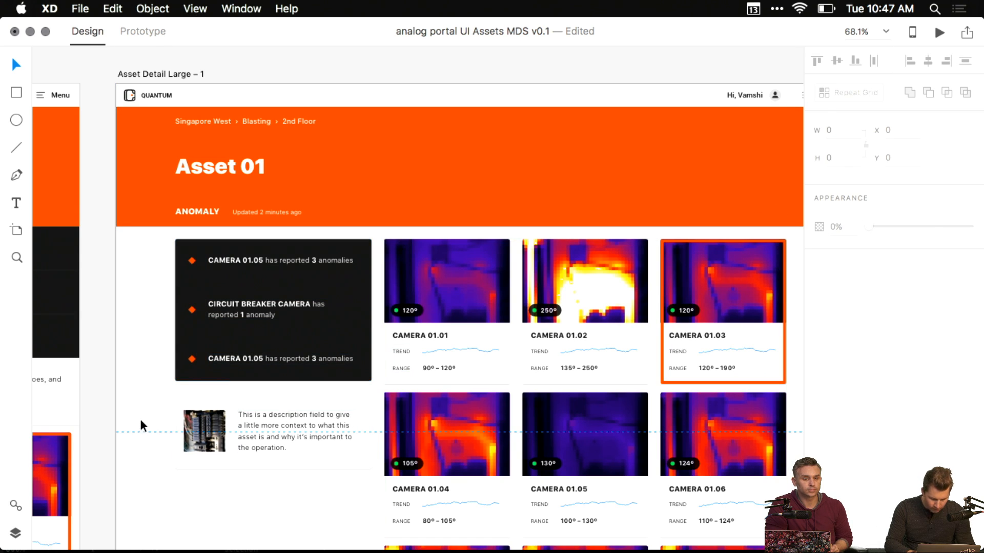
pyautogui.press('a')
pyautogui.press('v')
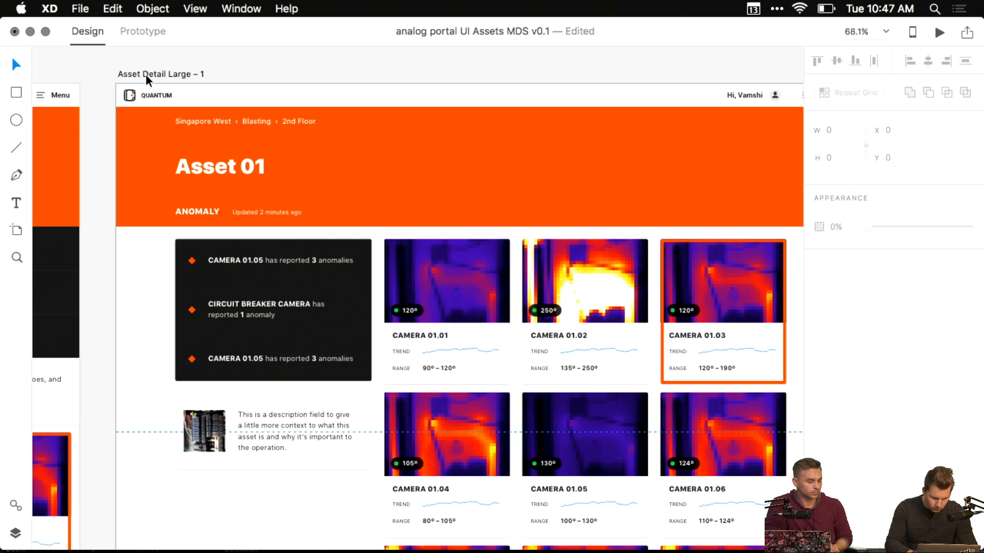
pyautogui.click(151, 75)
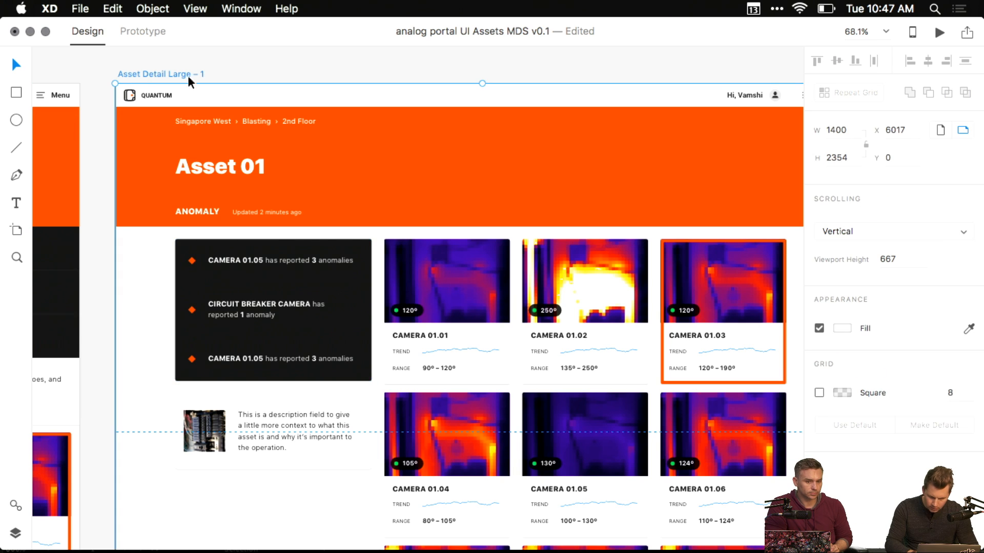
pyautogui.click(883, 257)
pyautogui.write('800')
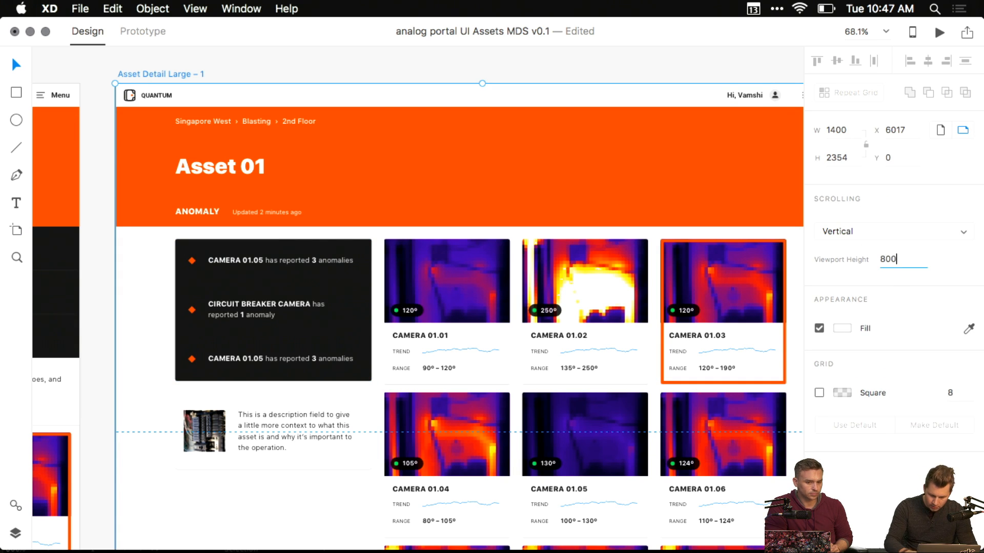
pyautogui.press('Return')
# - Preview the Asset Detail Large artboard again with the 800 viewport height, test its scrolling, and close the preview
pyautogui.press('super+Return')
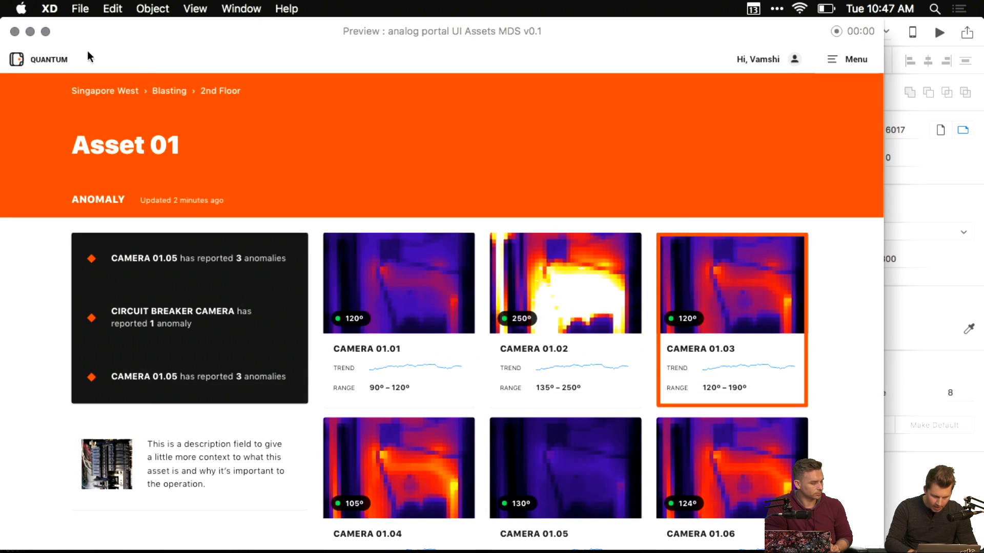
pyautogui.click(45, 33)
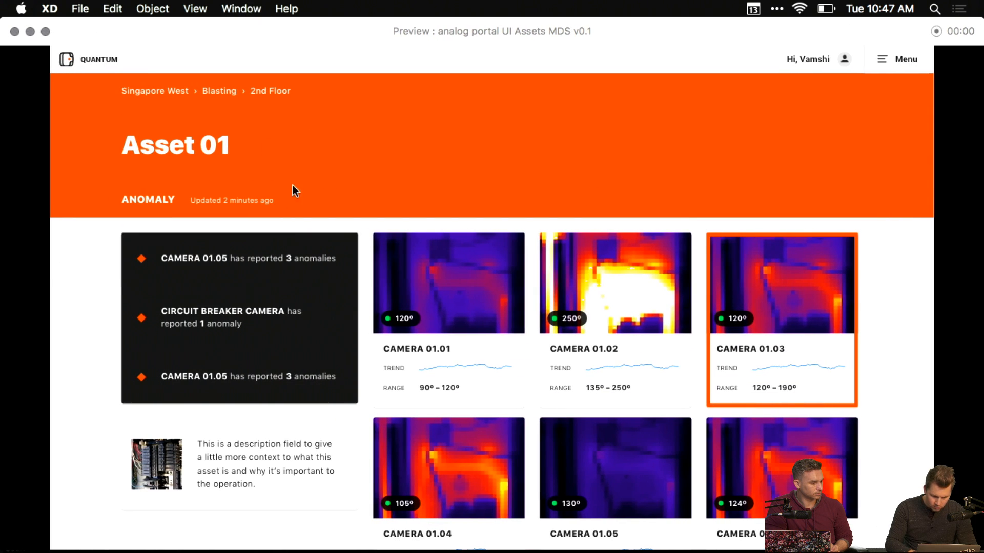
pyautogui.scroll(-10, 282, 245)
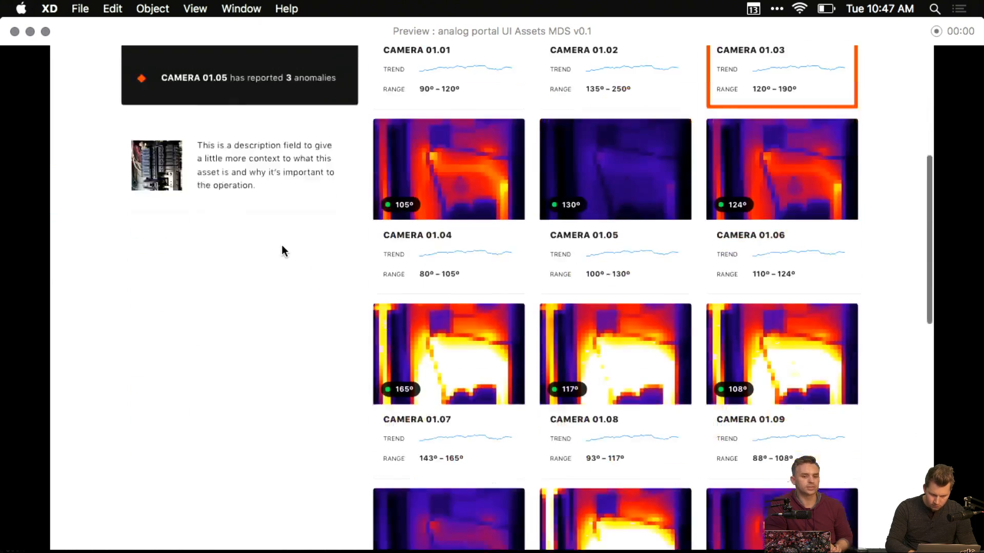
pyautogui.scroll(12, 281, 245)
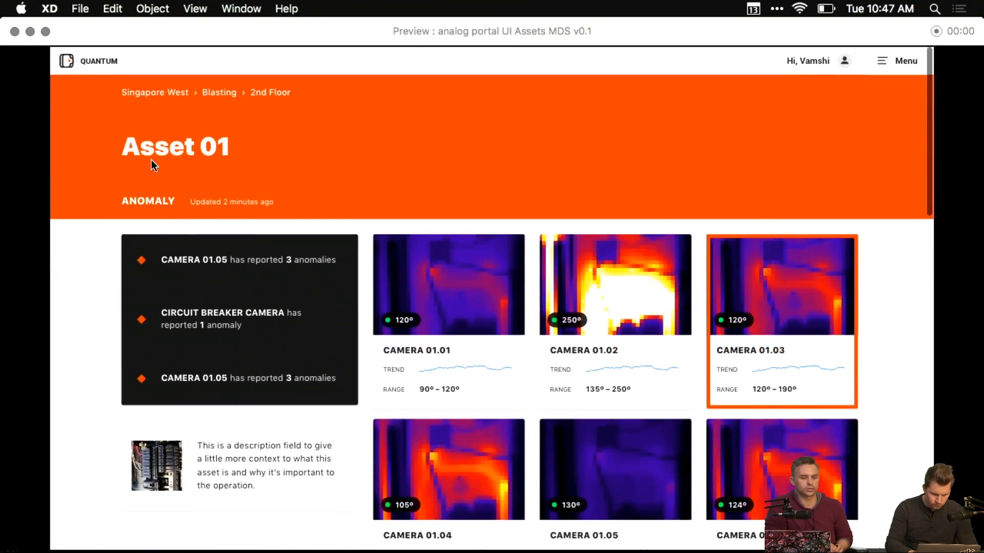
pyautogui.scroll(-10, 106, 135)
pyautogui.scroll(10, 106, 135)
pyautogui.press('super+w')
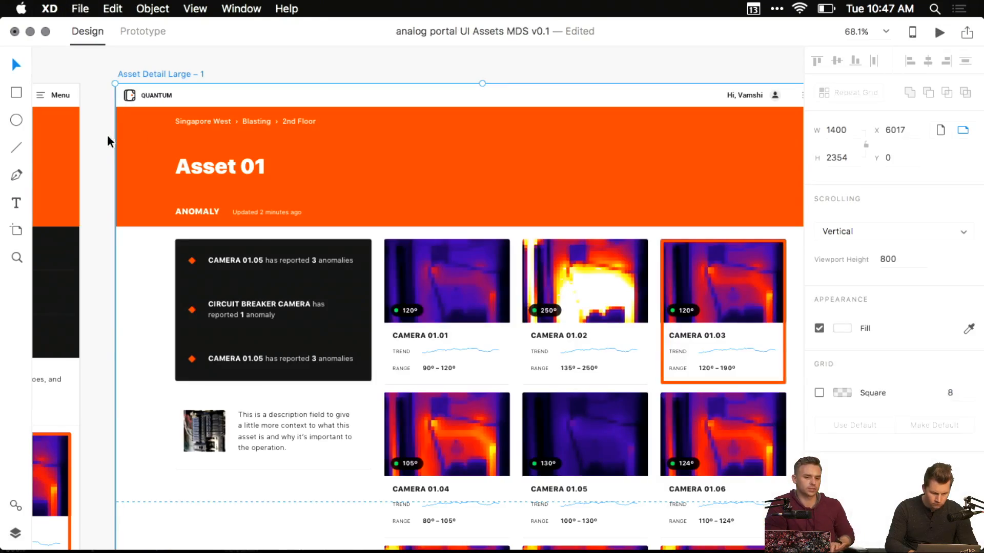
# - Close the analog portal UI Assets MDS v0.1 document without saving and return to the SFW UX MDS v0.1 wireframes
pyautogui.press('super+w')
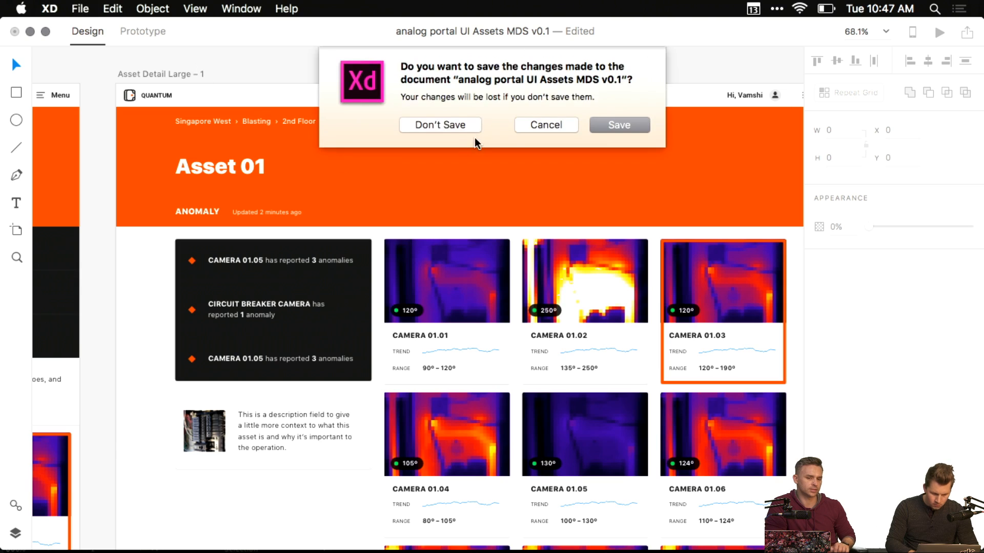
pyautogui.click(463, 121)
pyautogui.scroll(10, 370, 245)
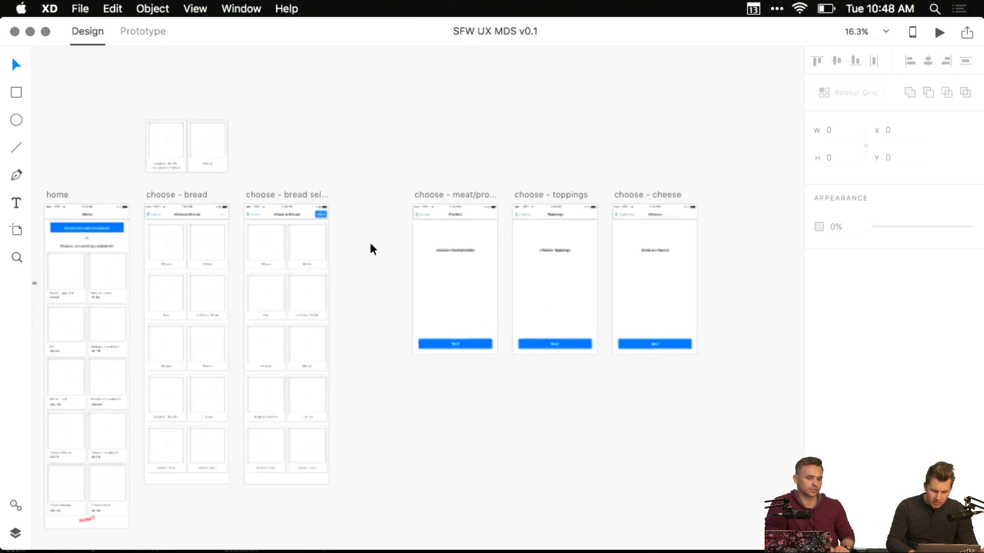
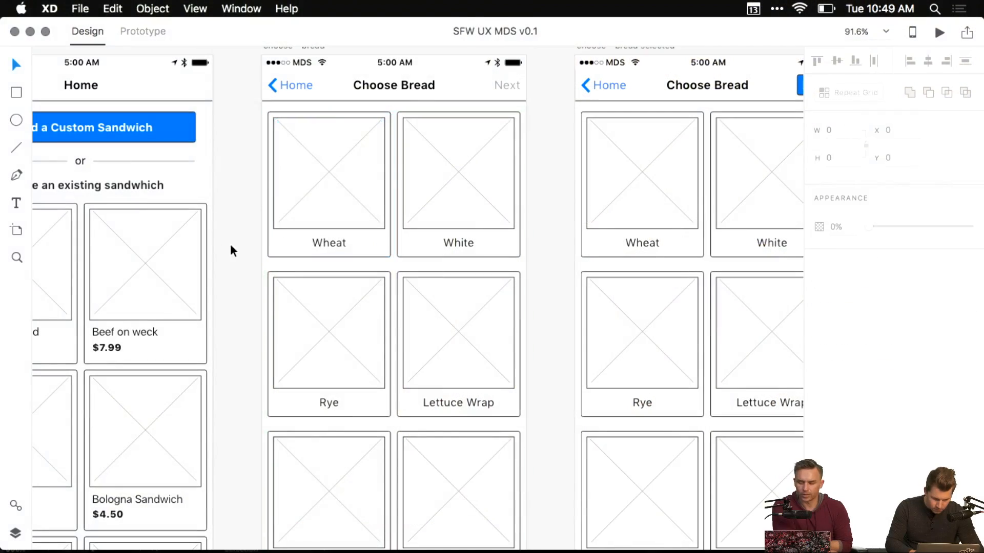
# - Turn the rectangle over the Wheat card into a highlight with no fill and a #0077FF blue border 8 wide
pyautogui.click(358, 246)
pyautogui.press('Delete')
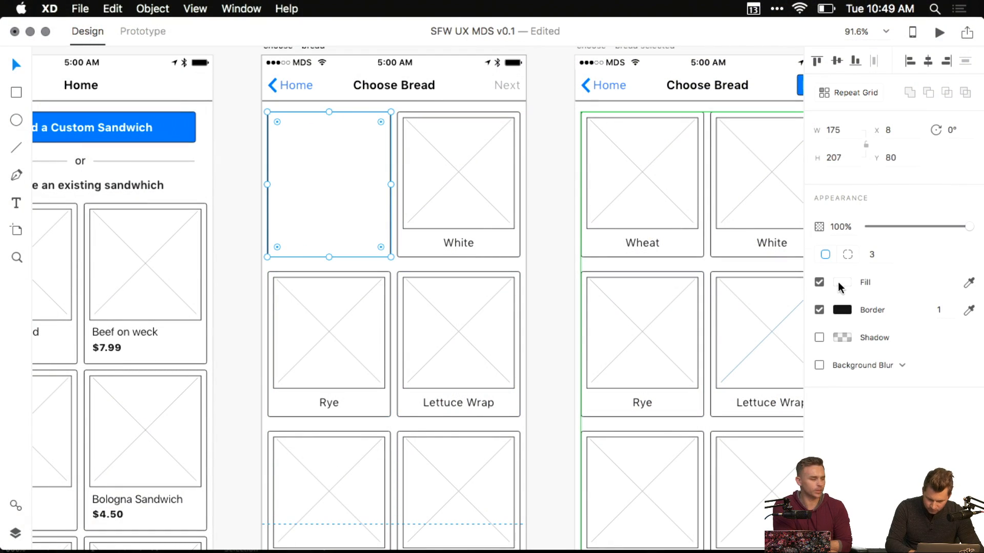
pyautogui.click(819, 282)
pyautogui.click(842, 309)
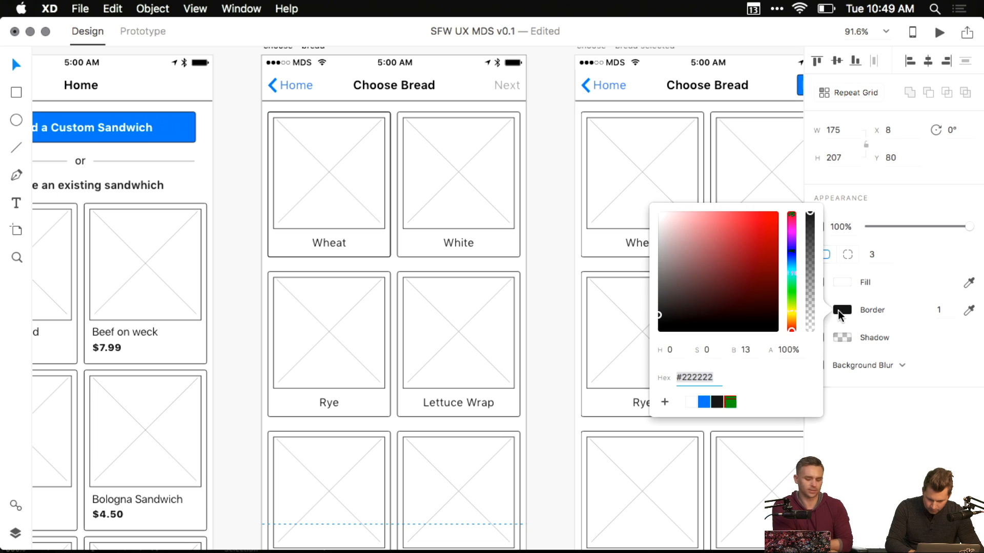
pyautogui.click(708, 402)
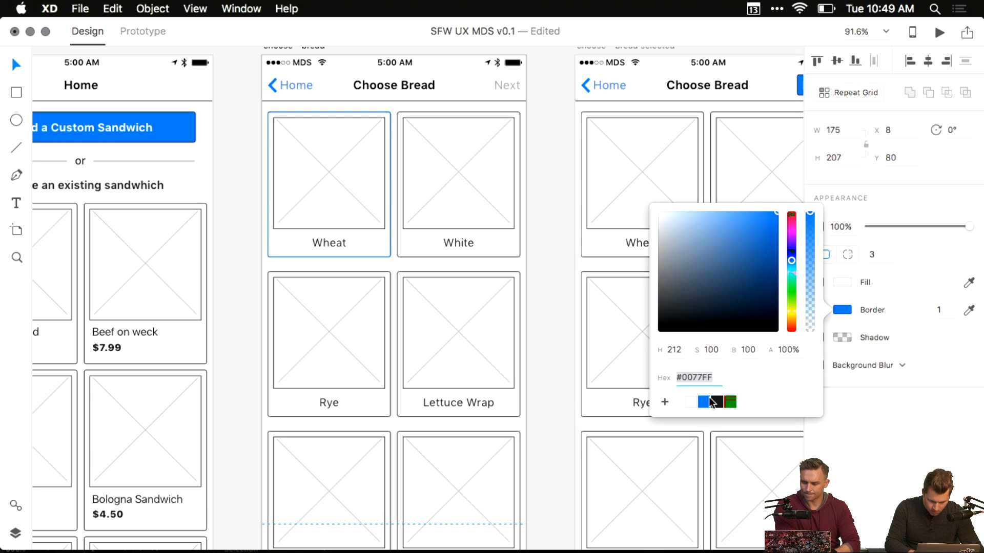
pyautogui.click(946, 309)
pyautogui.write('7')
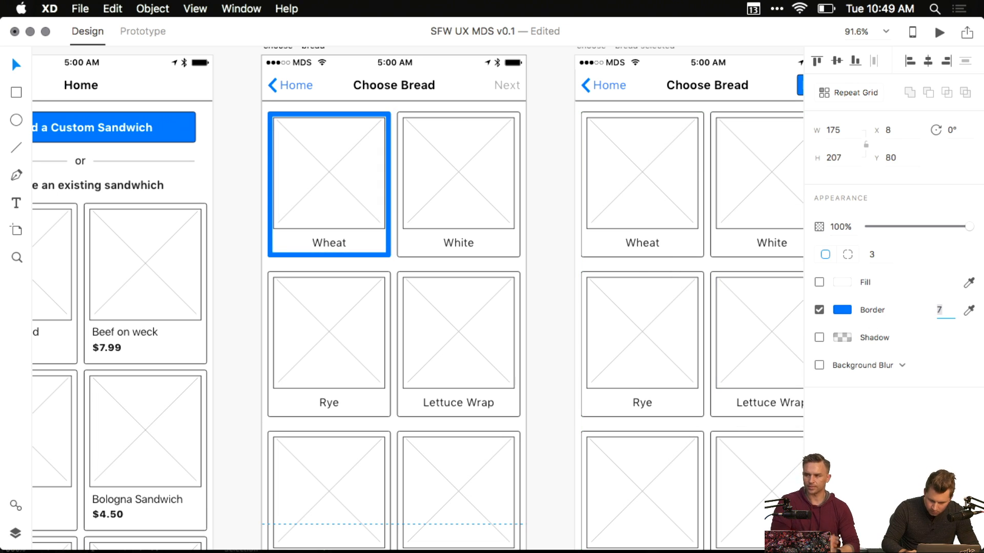
pyautogui.press('Up')
# - Enlarge the Wheat card's blue outline outward to 184 × 217 at X 4, Y 75 so it surrounds the card
pyautogui.scroll(5, 287, 242)
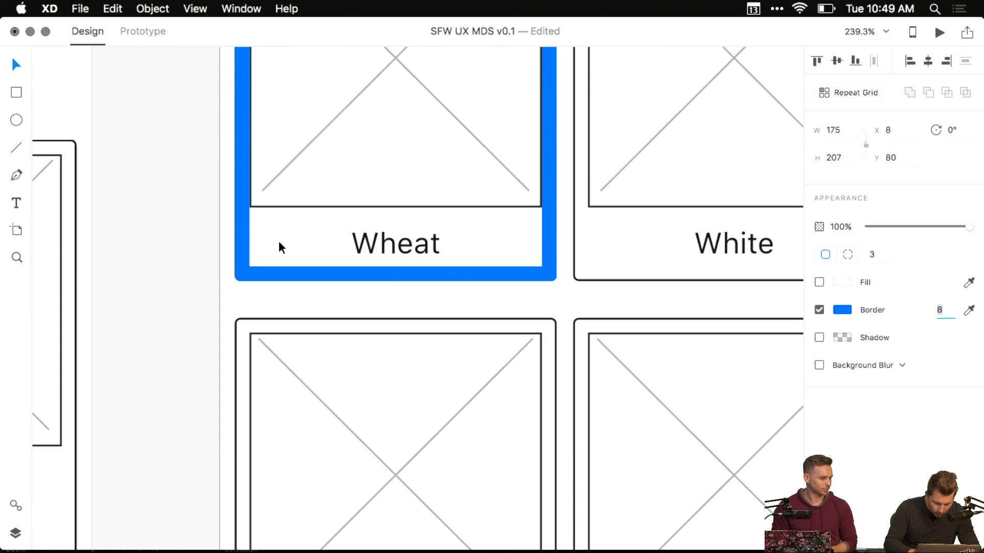
pyautogui.moveTo(233, 280); pyautogui.dragTo(228, 287)
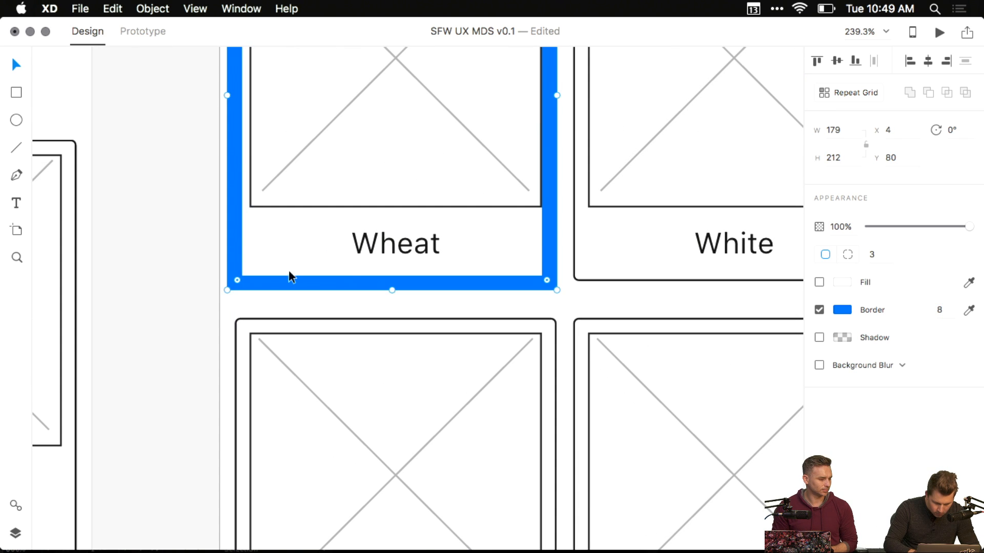
pyautogui.scroll(5, 351, 268)
pyautogui.moveTo(555, 307); pyautogui.dragTo(566, 306)
pyautogui.moveTo(395, 110); pyautogui.dragTo(396, 103)
pyautogui.scroll(-3, 424, 202)
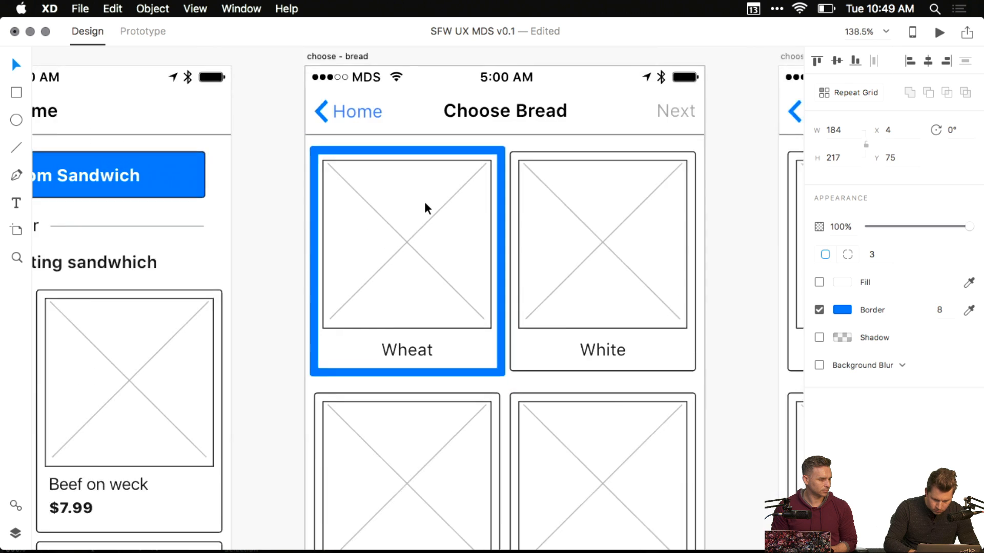
# - Examine how the Wheat card's blue outline looks beside the other bread cards and artboards
pyautogui.scroll(-3, 424, 201)
pyautogui.click(310, 225)
pyautogui.scroll(-2, 310, 235)
pyautogui.scroll(-2, 341, 243)
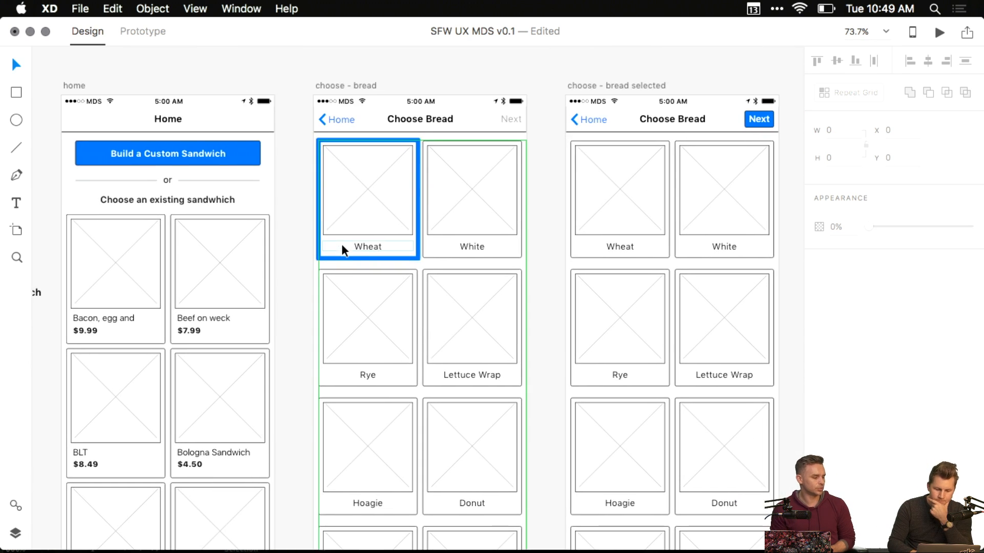
pyautogui.scroll(-2, 341, 243)
pyautogui.scroll(2, 281, 220)
pyautogui.scroll(3, 281, 220)
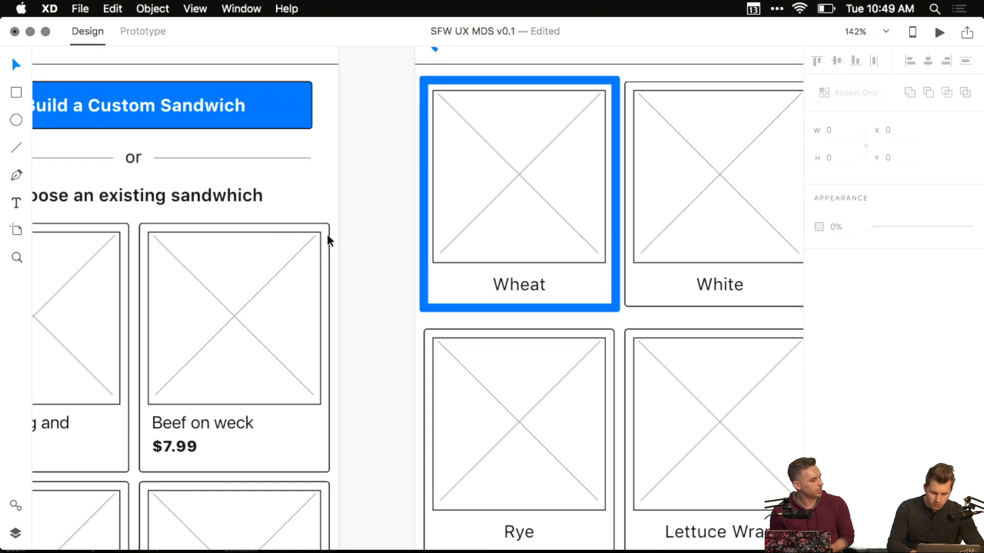
pyautogui.scroll(1, 327, 235)
pyautogui.hscroll(1, 327, 236)
# - Resize the Wheat card's blue outline to 175 × 212 at X 8, Y 80, keeping its bottom edge in place
pyautogui.moveTo(389, 314); pyautogui.dragTo(467, 340)
pyautogui.press('super+z')
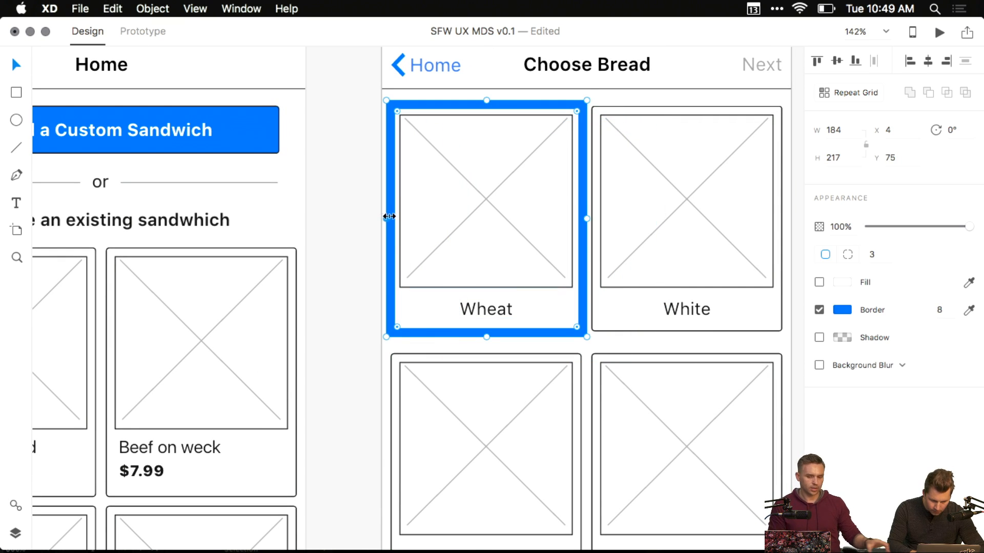
pyautogui.moveTo(388, 216); pyautogui.dragTo(394, 216)
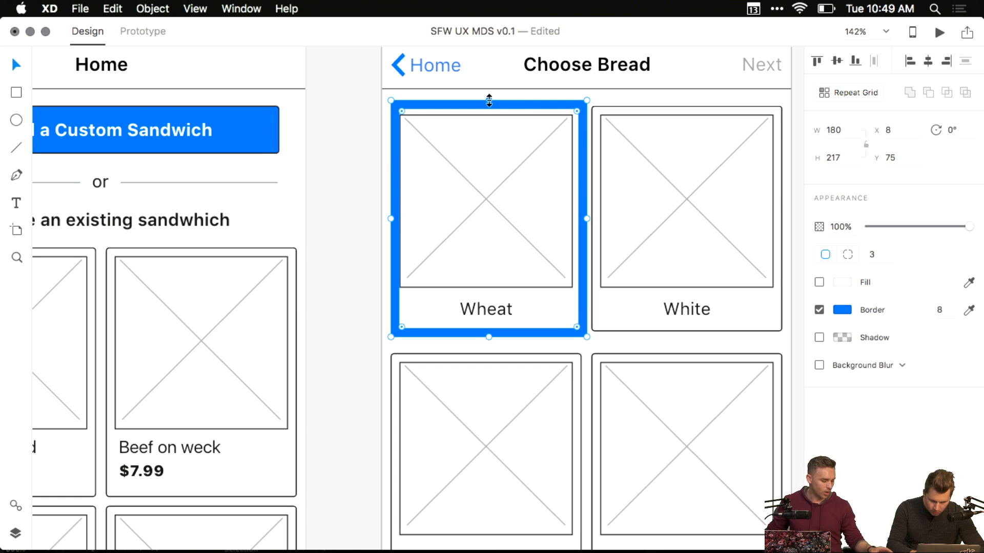
pyautogui.moveTo(488, 100); pyautogui.dragTo(488, 105)
pyautogui.moveTo(586, 221); pyautogui.dragTo(581, 221)
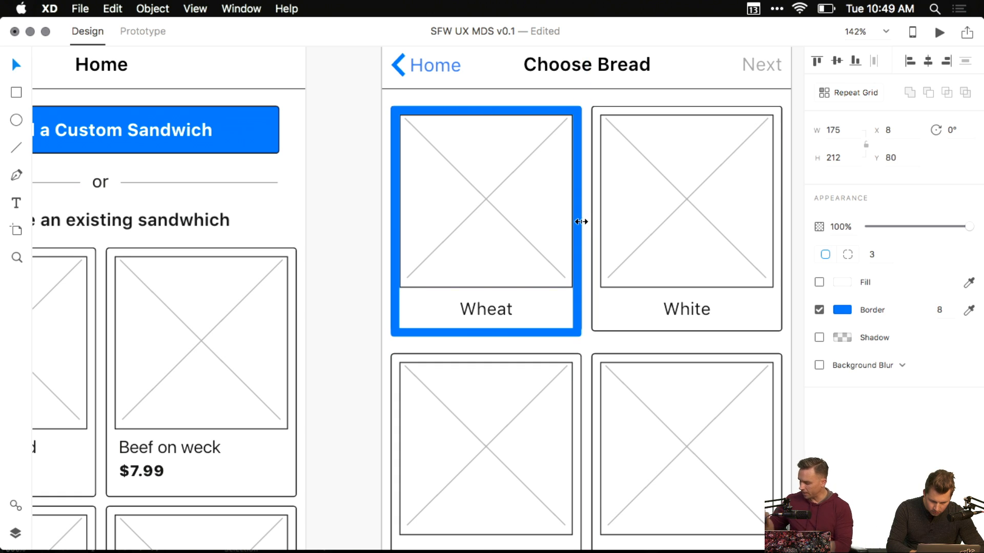
pyautogui.click(373, 318)
pyautogui.scroll(-4, 378, 291)
pyautogui.hscroll(1, 378, 291)
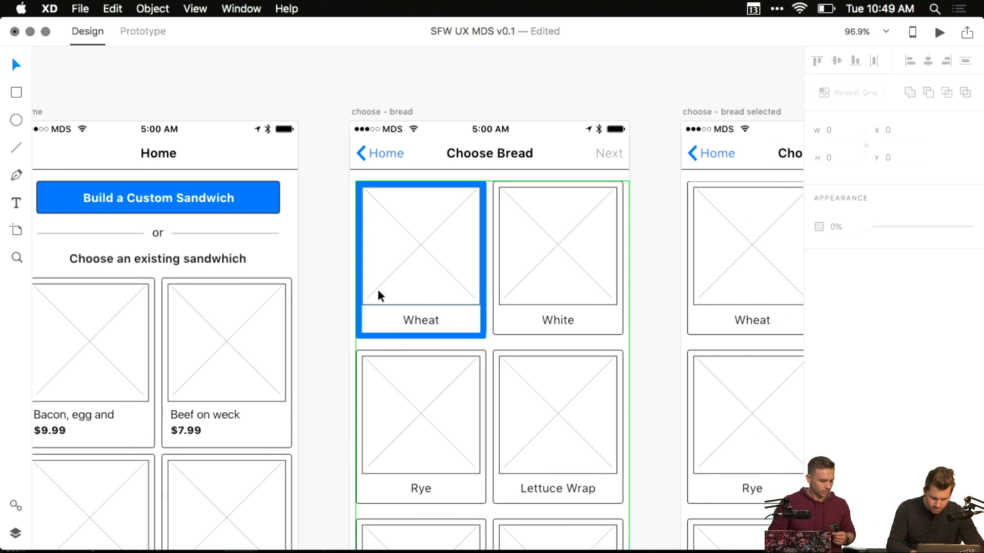
# - Set the corner radius of the Wheat card's blue outline to 5
pyautogui.click(353, 290)
pyautogui.scroll(5, 353, 290)
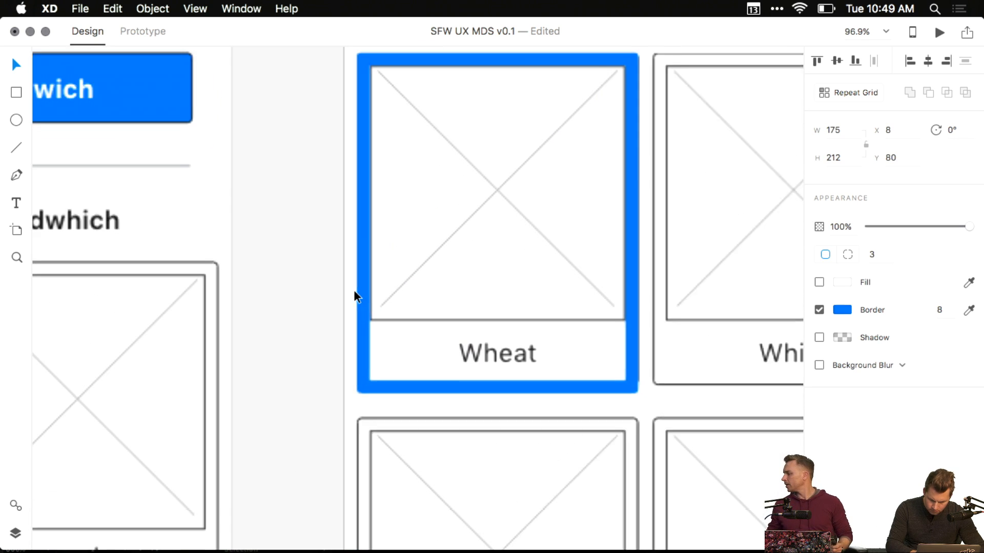
pyautogui.click(879, 255)
pyautogui.write('5')
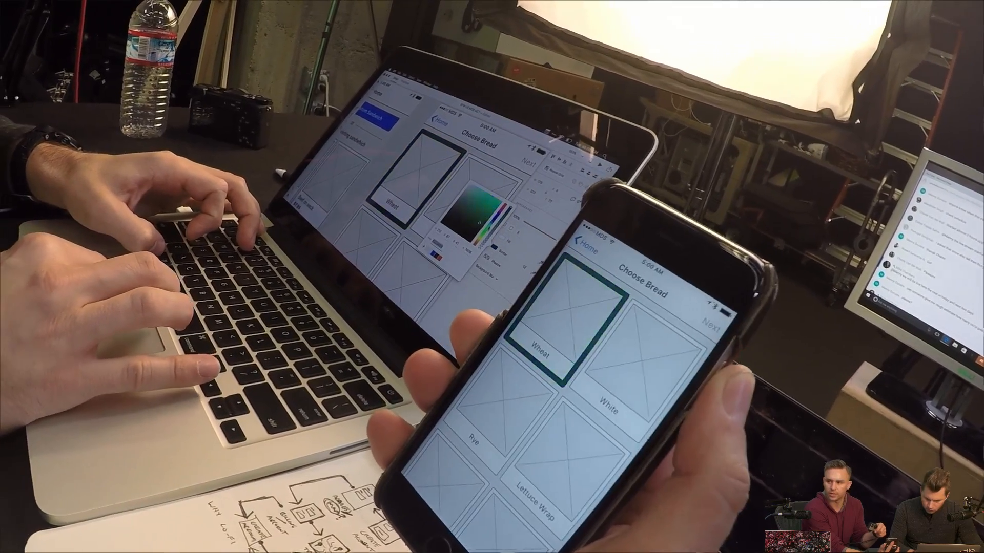
# - Try a brighter green border on the Wheat card's outline in the live phone preview, and undo the colour changes
pyautogui.moveTo(488, 227); pyautogui.dragTo(525, 243)
pyautogui.press('super+z')
pyautogui.press('super+z')
pyautogui.press('super+z')
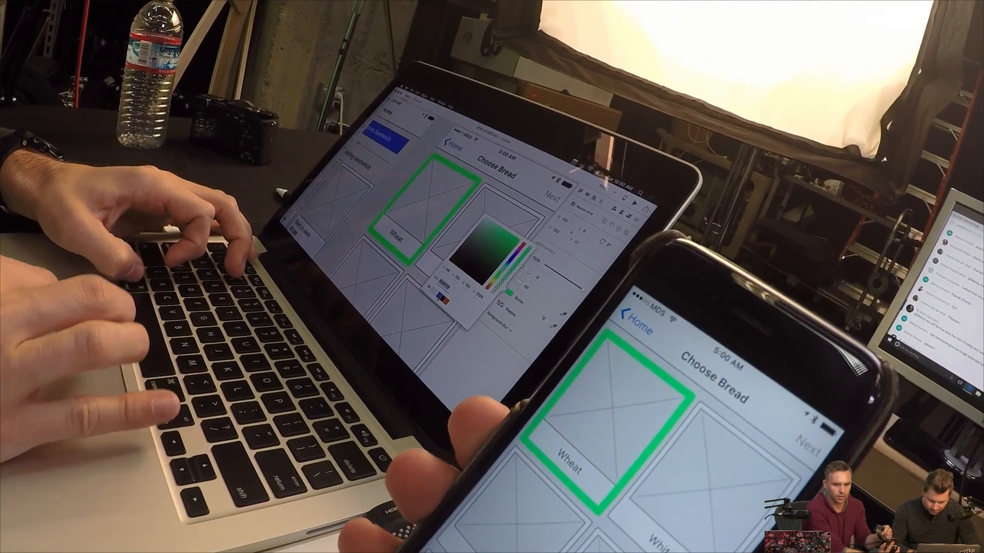
# - Move the blue Wheat highlight from the choose - bread artboard to the Wheat card on choose - bread selected
pyautogui.click(407, 274)
pyautogui.scroll(-5, 407, 273)
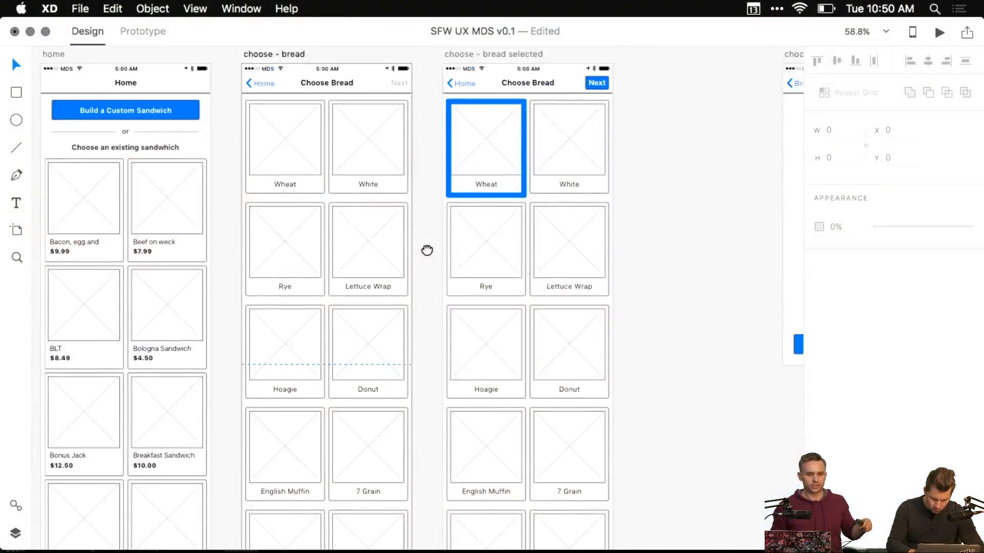
pyautogui.moveTo(427, 250); pyautogui.dragTo(423, 78)
pyautogui.scroll(-2, 426, 212)
pyautogui.moveTo(441, 226); pyautogui.dragTo(502, 303)
# - In Prototype mode, link the bread grid on choose - bread to the choose - bread selected artboard with a Slide Left transition
pyautogui.click(331, 124)
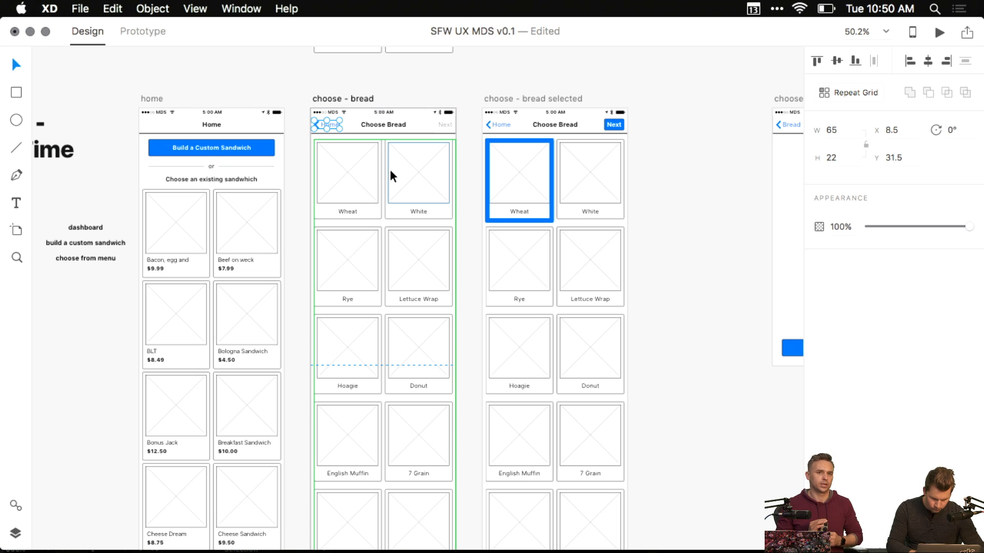
pyautogui.click(358, 194)
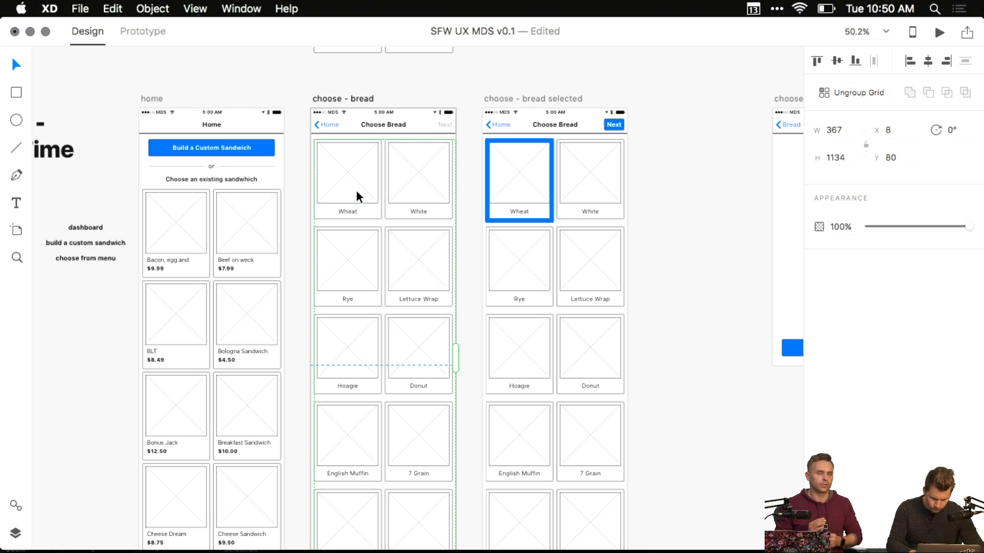
pyautogui.click(355, 99)
pyautogui.hotkey('ctrl', 'Tab')
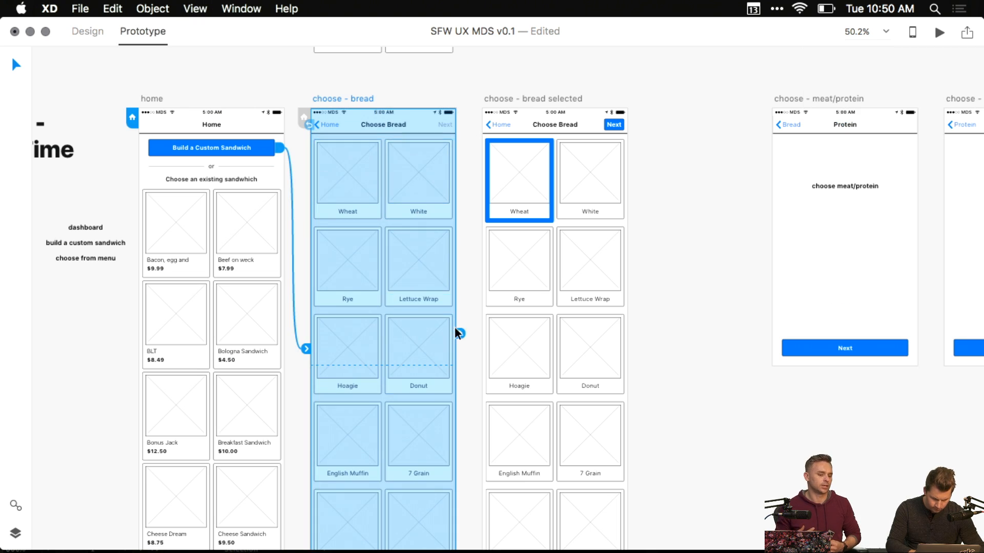
pyautogui.click(409, 164)
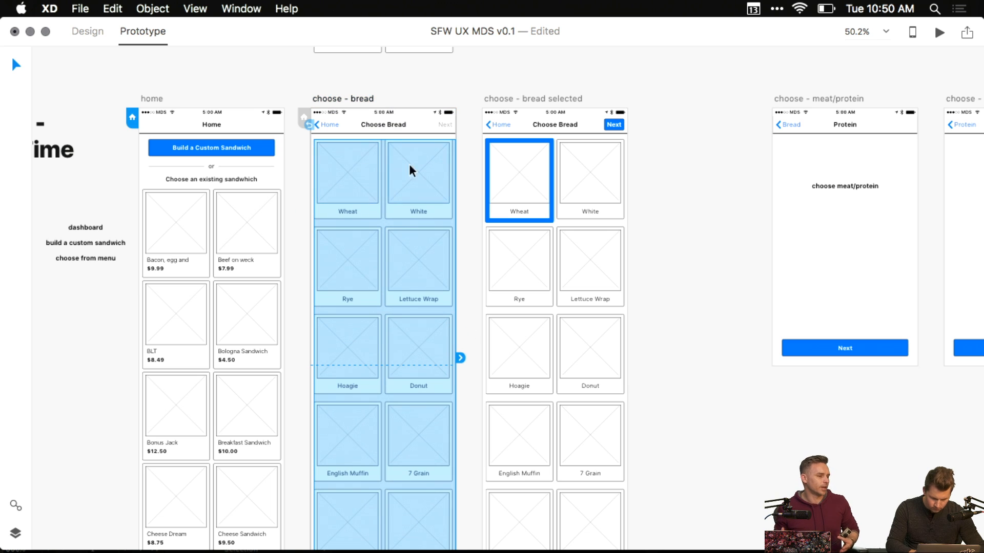
pyautogui.moveTo(459, 357); pyautogui.dragTo(549, 245)
pyautogui.click(479, 233)
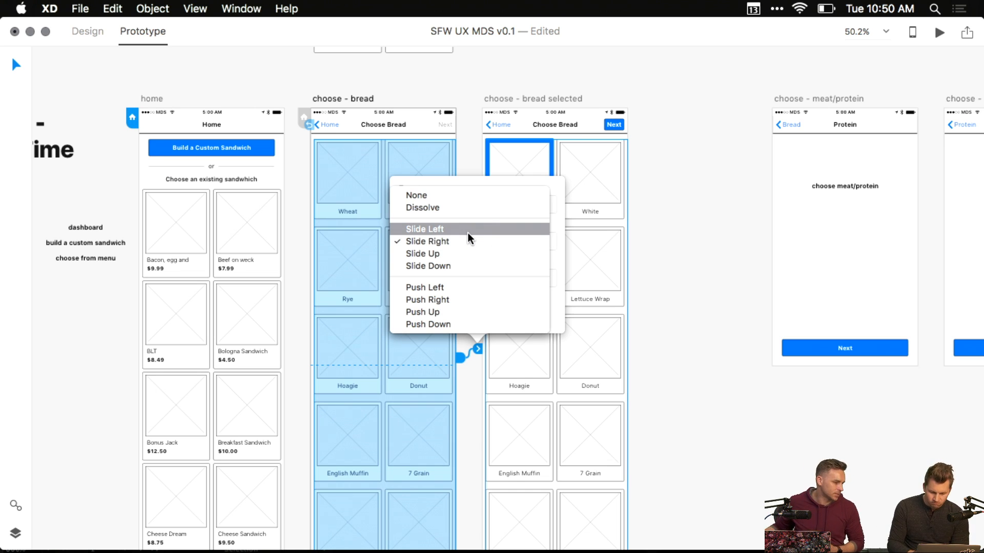
pyautogui.click(468, 229)
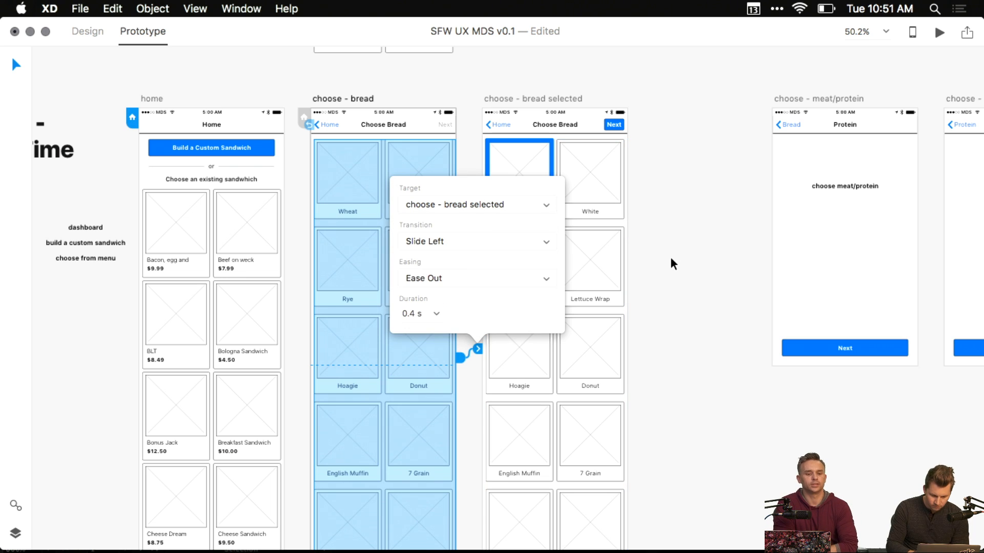
pyautogui.click(678, 224)
# - Set the transition of the Home back link on choose - bread selected to Slide Right without choosing a target artboard
pyautogui.click(497, 126)
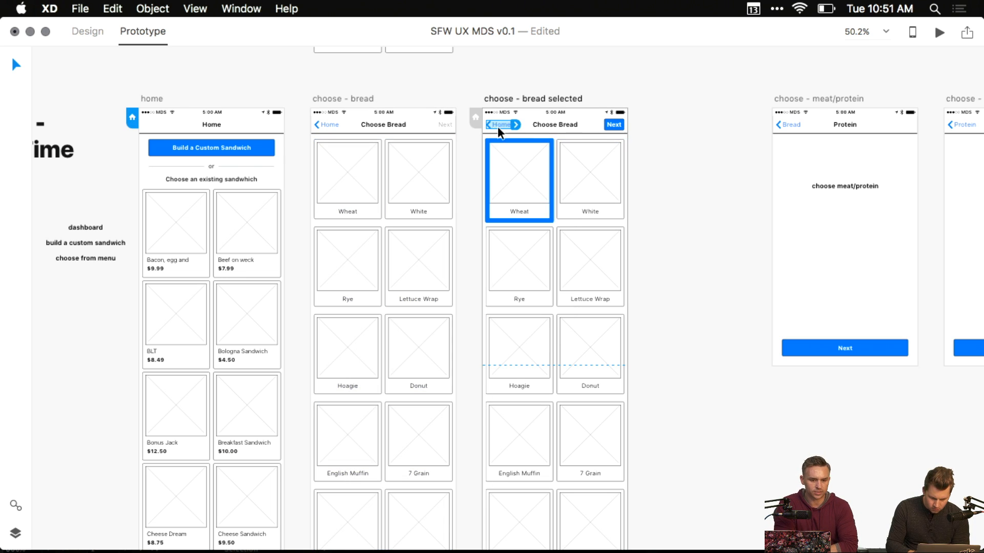
pyautogui.click(514, 125)
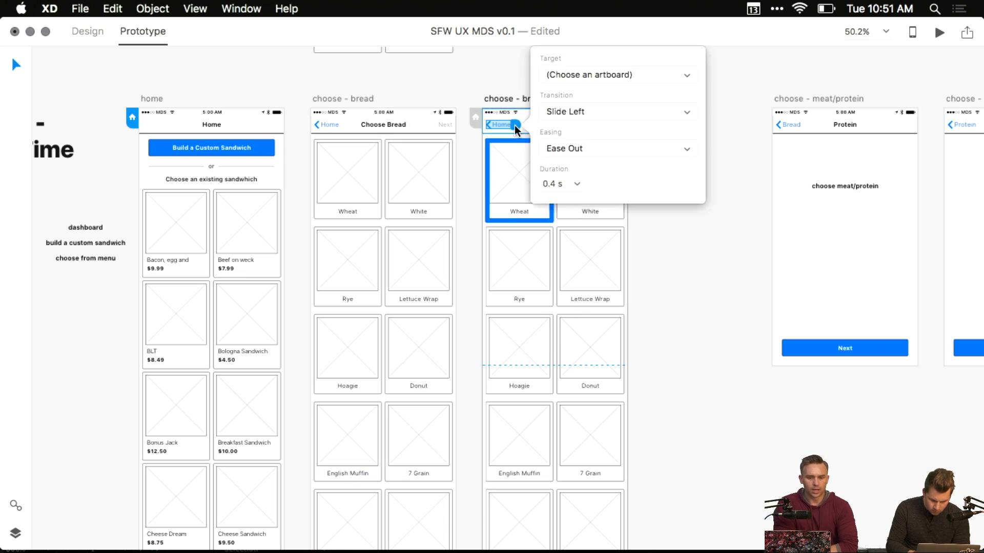
pyautogui.click(547, 117)
pyautogui.click(580, 123)
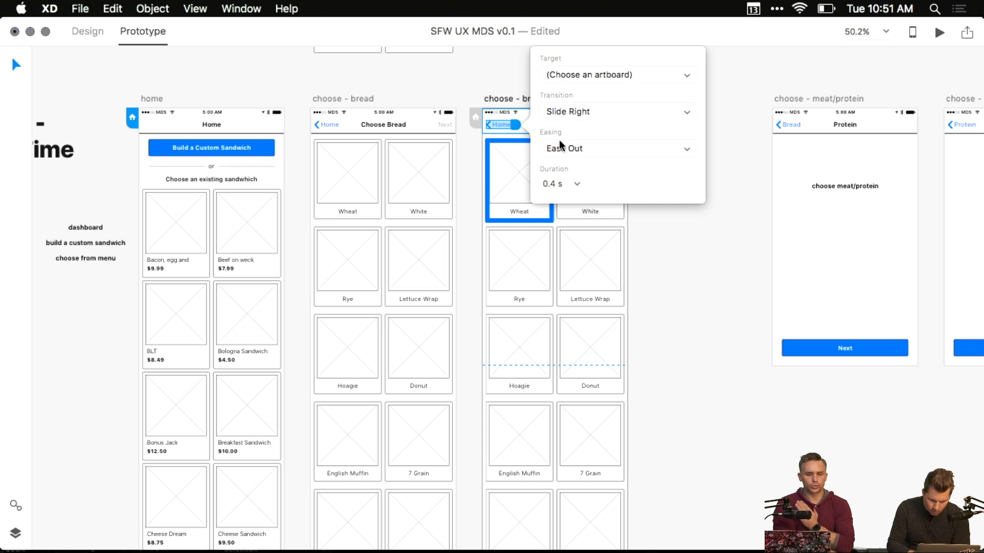
pyautogui.click(663, 265)
# - Link the Next button on choose - bread selected to the choose - meat/protein artboard with a Slide Left transition
pyautogui.click(613, 123)
pyautogui.moveTo(709, 149); pyautogui.dragTo(564, 159)
pyautogui.moveTo(481, 134); pyautogui.dragTo(681, 224)
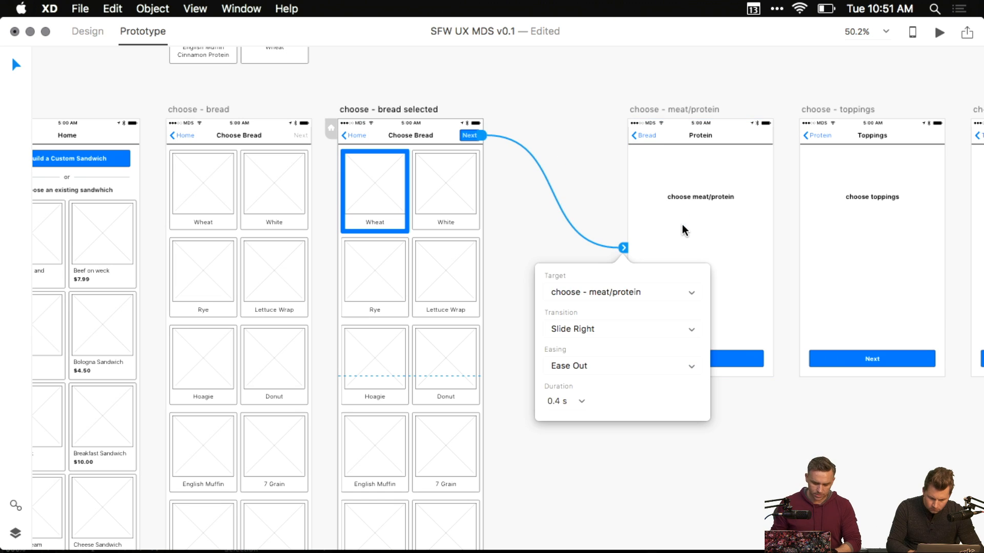
pyautogui.click(613, 328)
pyautogui.click(595, 318)
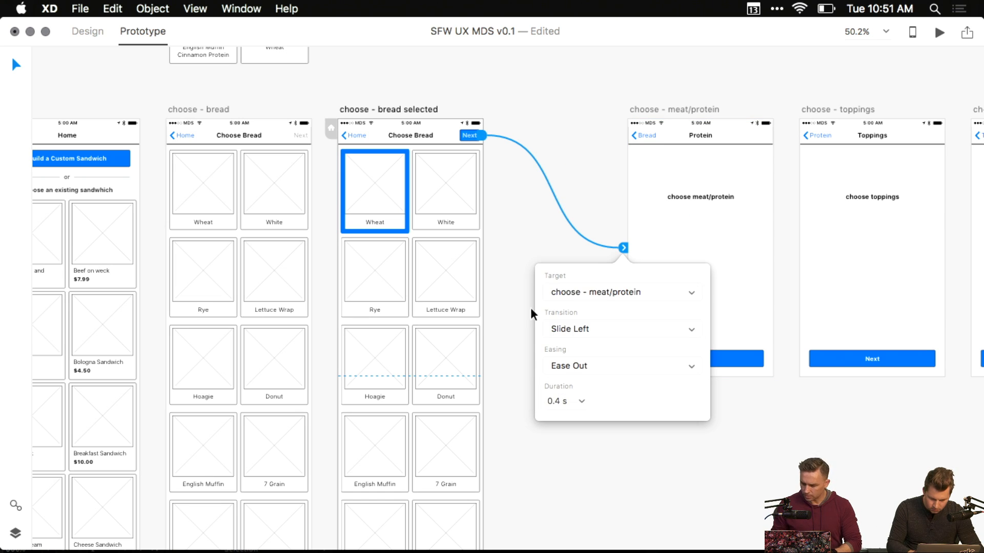
pyautogui.click(517, 209)
# - Preview the flow from Build a Custom Sandwich through selecting the Wheat bread, and close the preview
pyautogui.hscroll(-3, 331, 151)
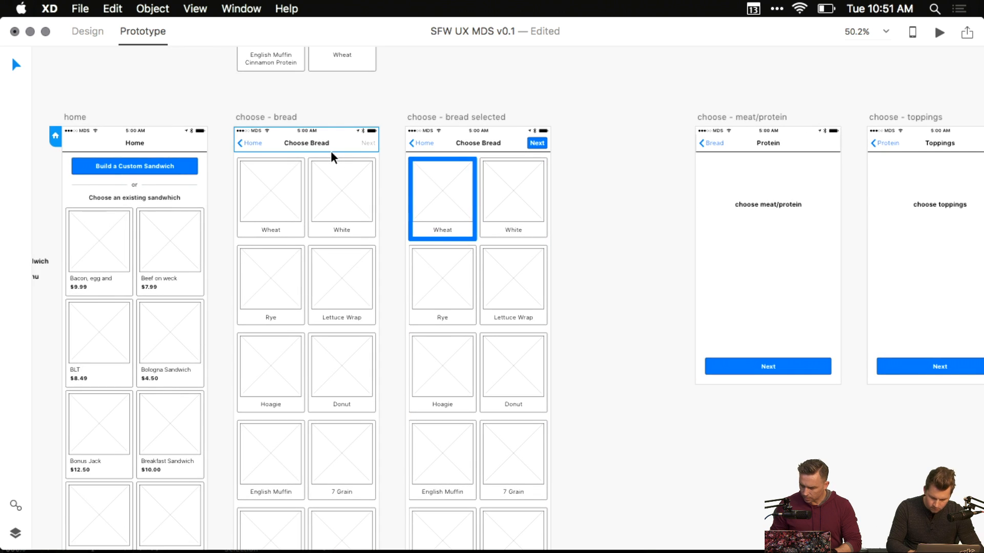
pyautogui.press('super+Return')
pyautogui.click(180, 127)
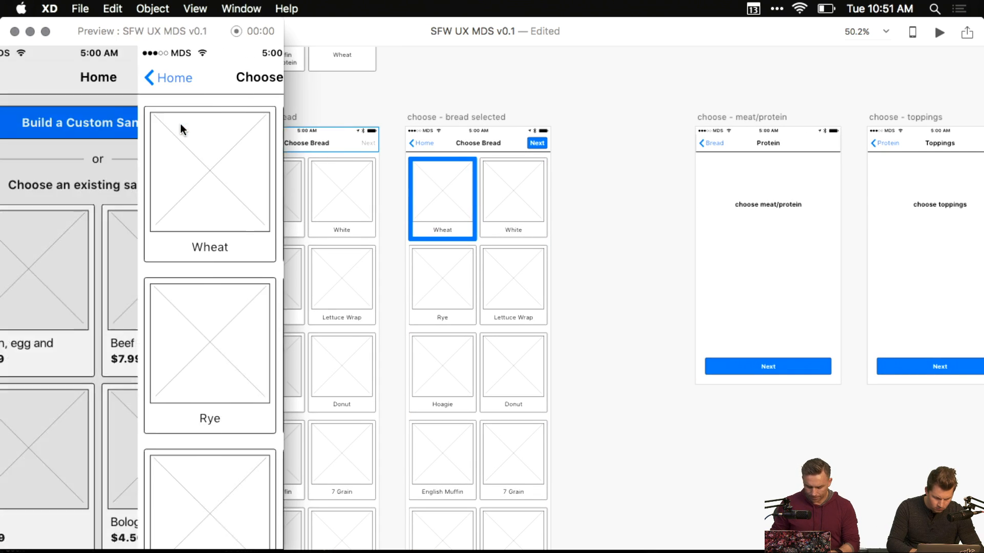
pyautogui.click(78, 154)
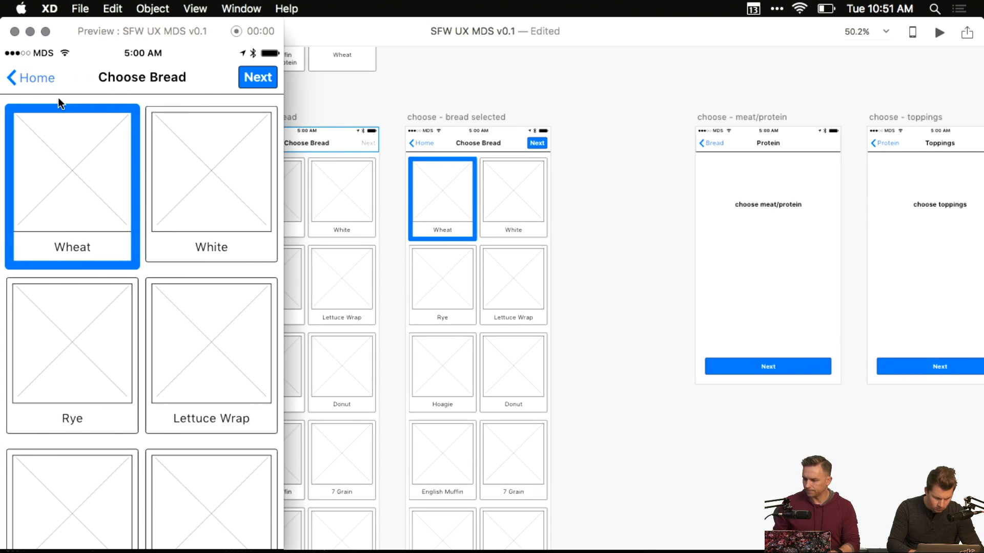
pyautogui.click(15, 31)
# - Review the transition settings of the bread grid's link to choose - bread selected, and close them
pyautogui.click(250, 143)
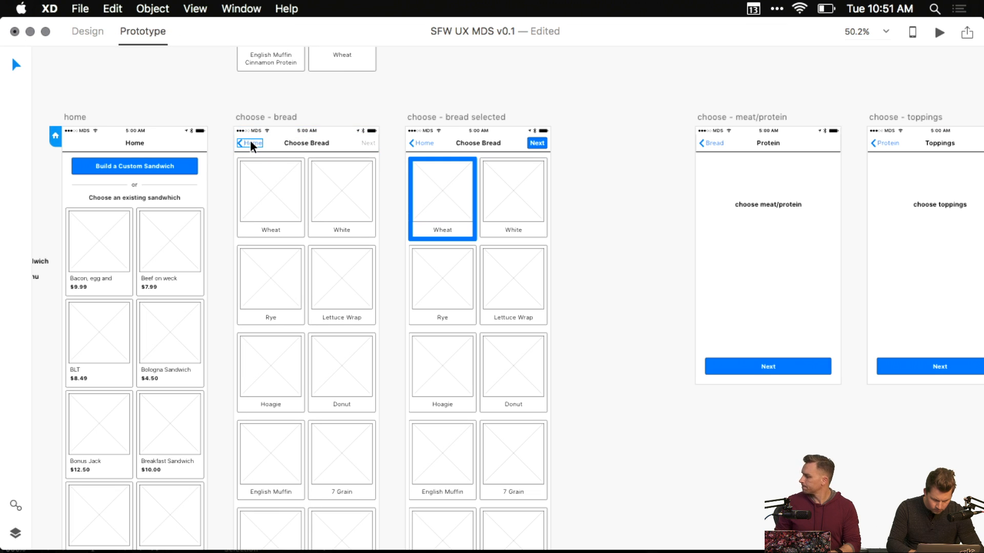
pyautogui.click(301, 215)
pyautogui.scroll(3, 432, 277)
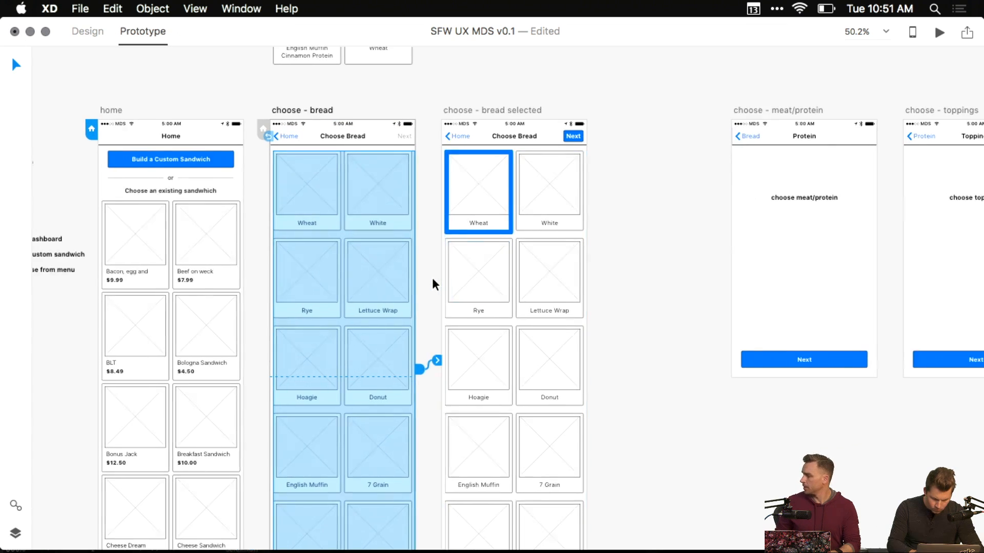
pyautogui.moveTo(457, 403); pyautogui.dragTo(457, 403)
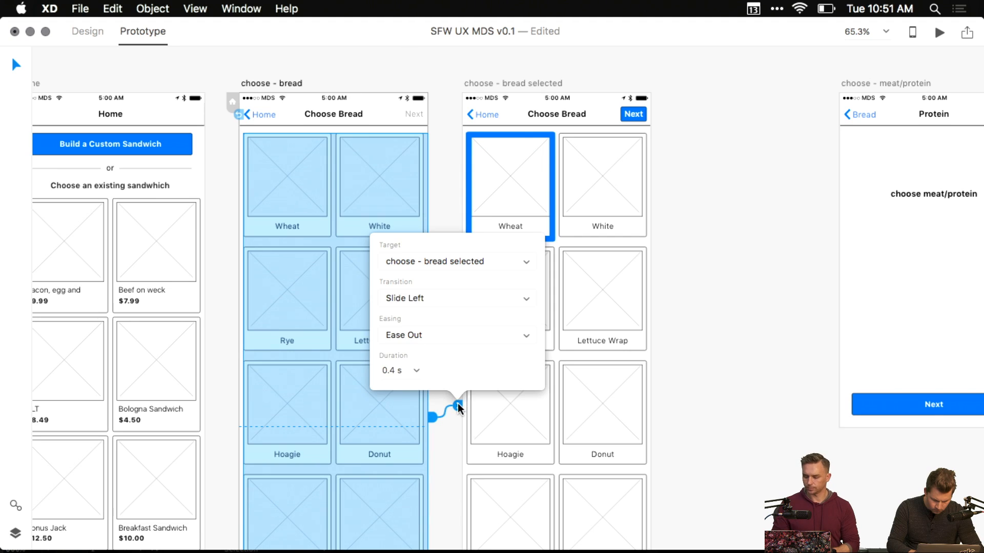
pyautogui.click(444, 219)
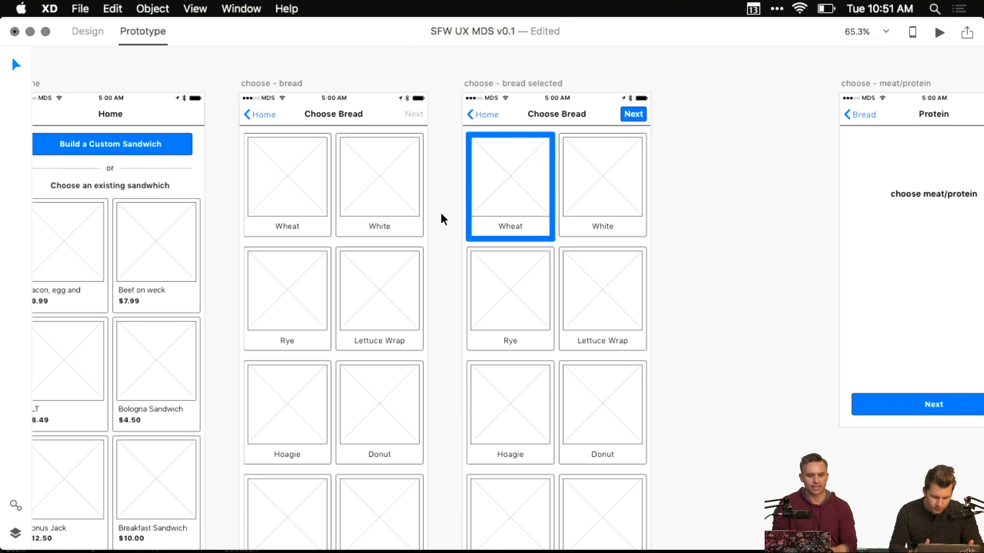
# - Preview the bread grid's transition to the choose - bread selected artboard, and close the preview
pyautogui.scroll(-2, 382, 196)
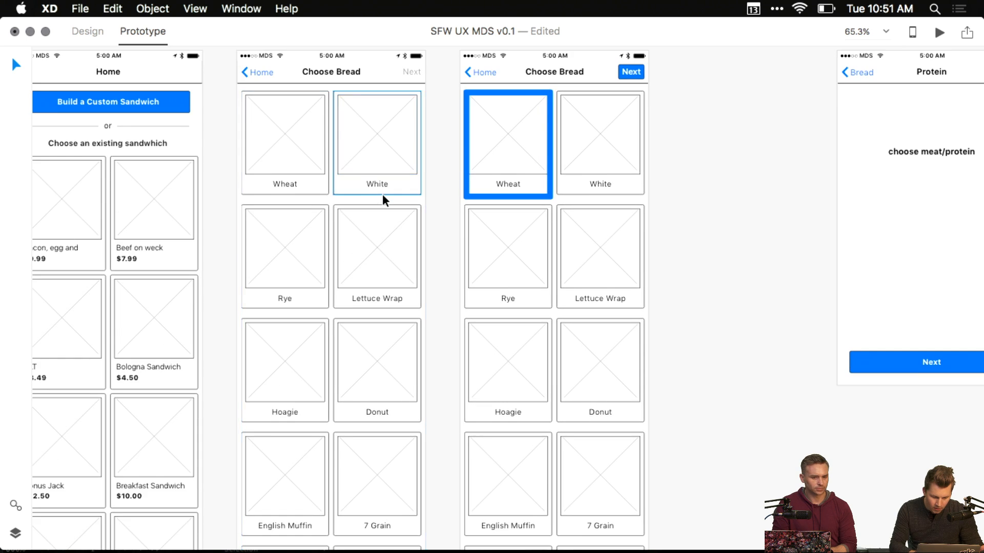
pyautogui.scroll(2, 382, 195)
pyautogui.scroll(5, 410, 113)
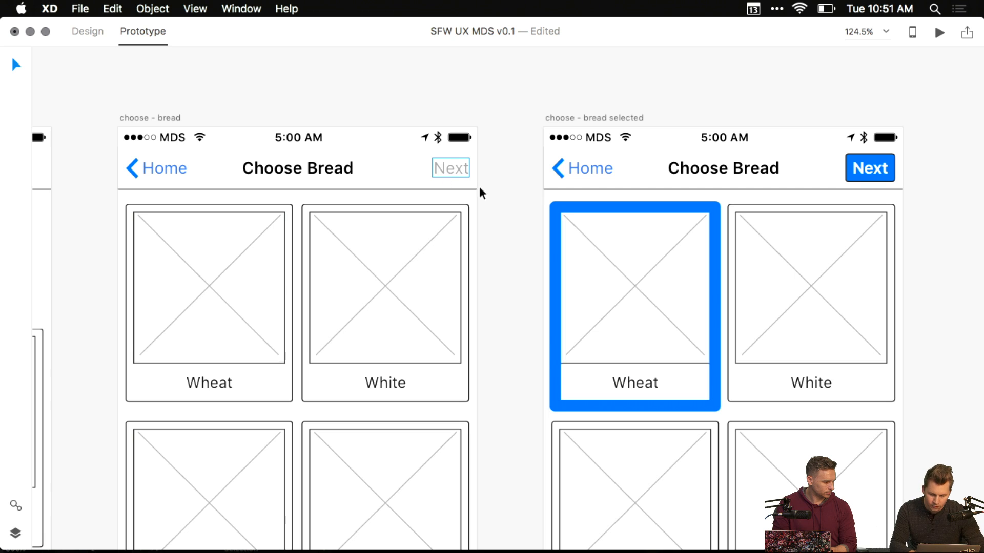
pyautogui.hscroll(3, 562, 249)
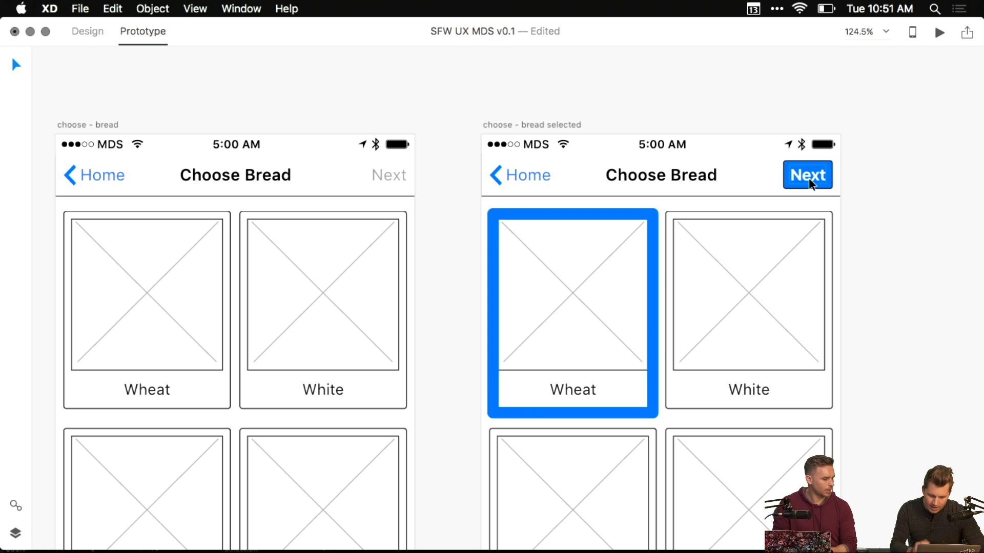
pyautogui.click(306, 277)
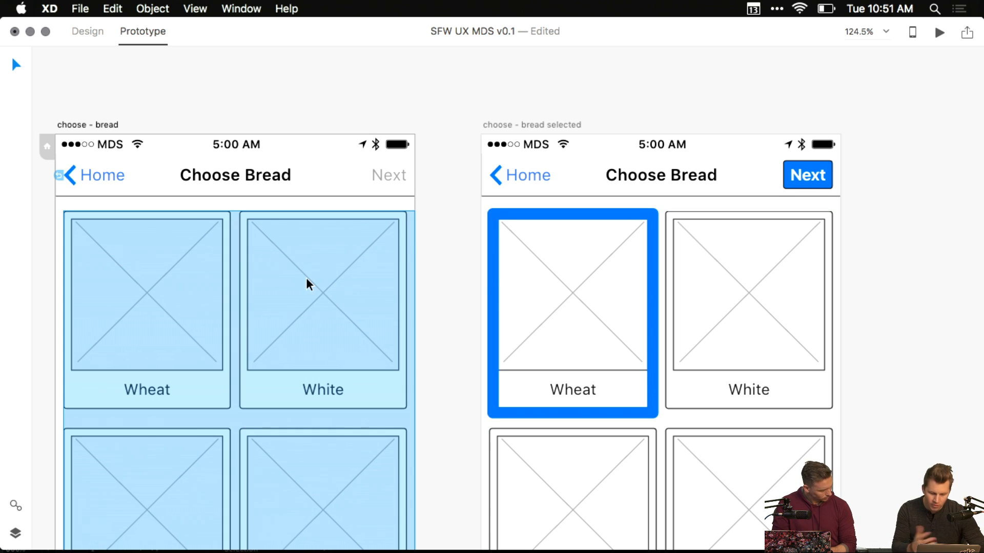
pyautogui.scroll(-3, 354, 296)
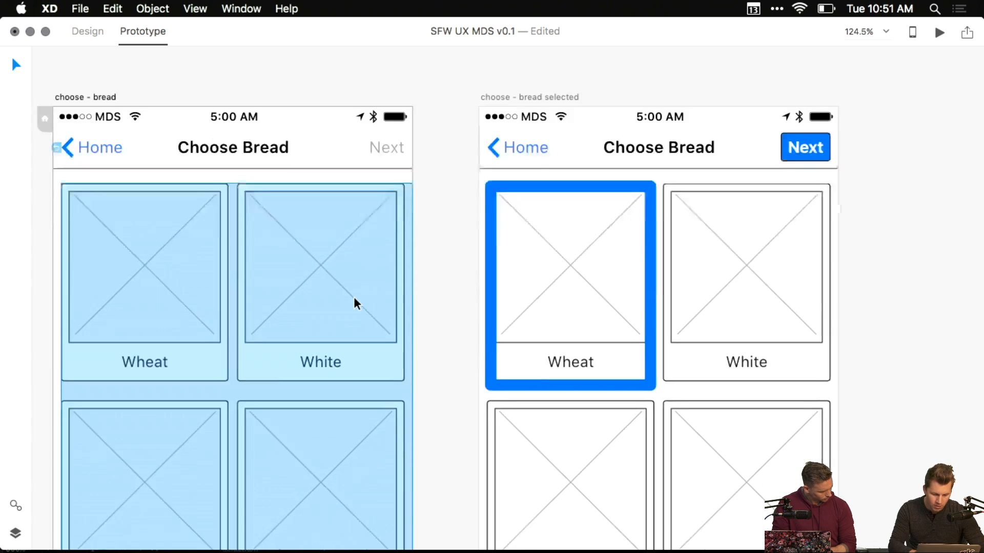
pyautogui.press('super+Return')
pyautogui.click(67, 124)
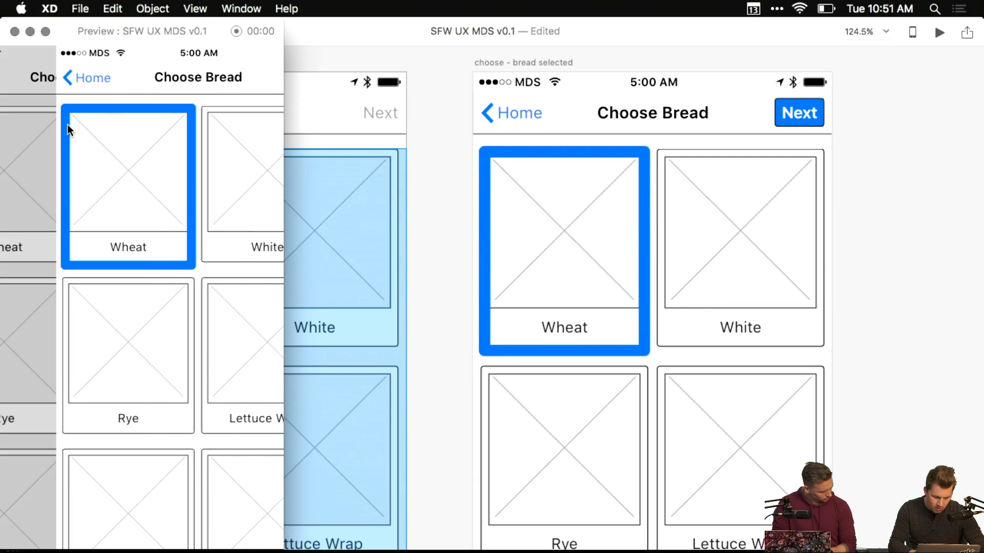
pyautogui.click(14, 32)
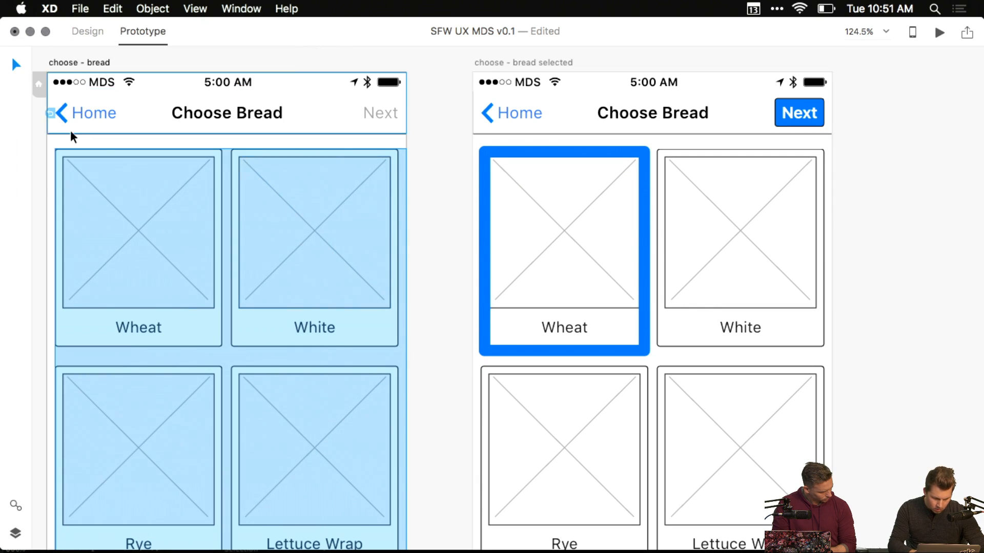
# - Set the transition of the bread grid's link to choose - bread selected to None
pyautogui.scroll(-5, 212, 217)
pyautogui.scroll(-2, 307, 333)
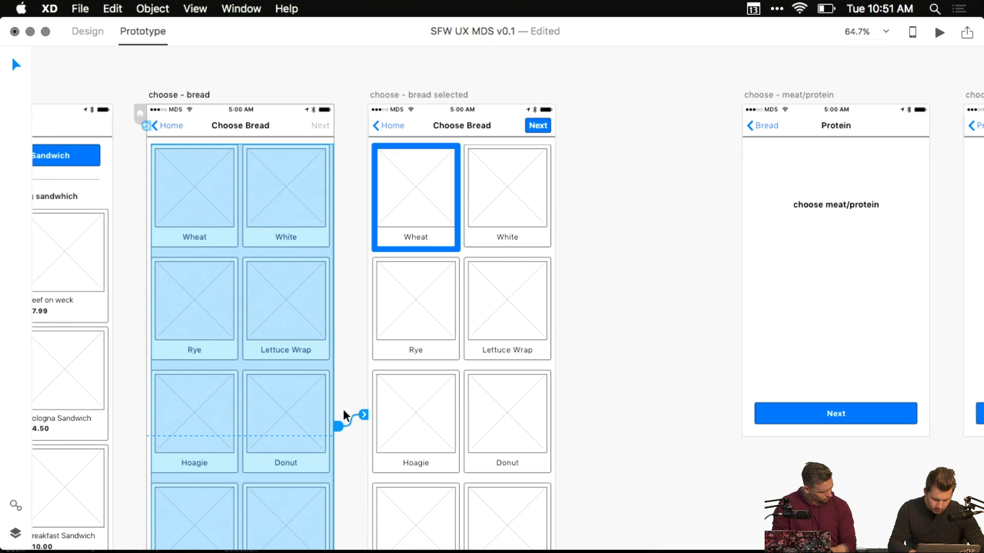
pyautogui.moveTo(365, 413); pyautogui.dragTo(365, 413)
pyautogui.click(358, 307)
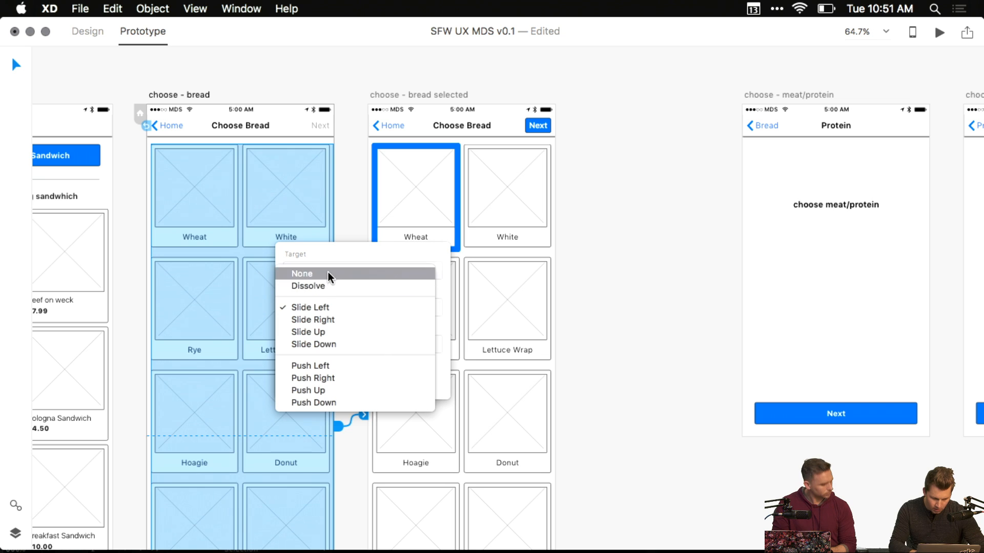
pyautogui.click(302, 274)
pyautogui.click(357, 220)
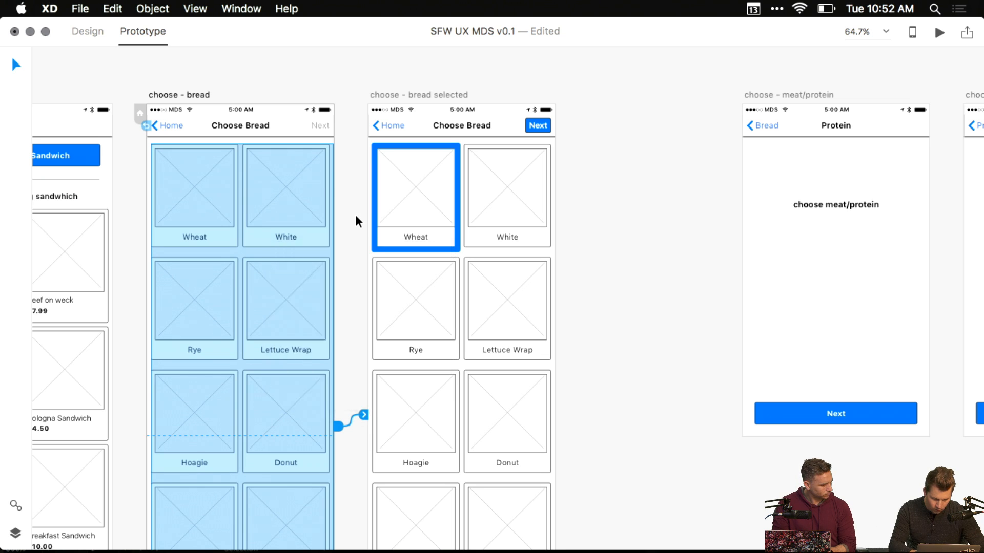
# - Link the Home back link on choose - bread selected to the home artboard
pyautogui.hscroll(-3, 192, 163)
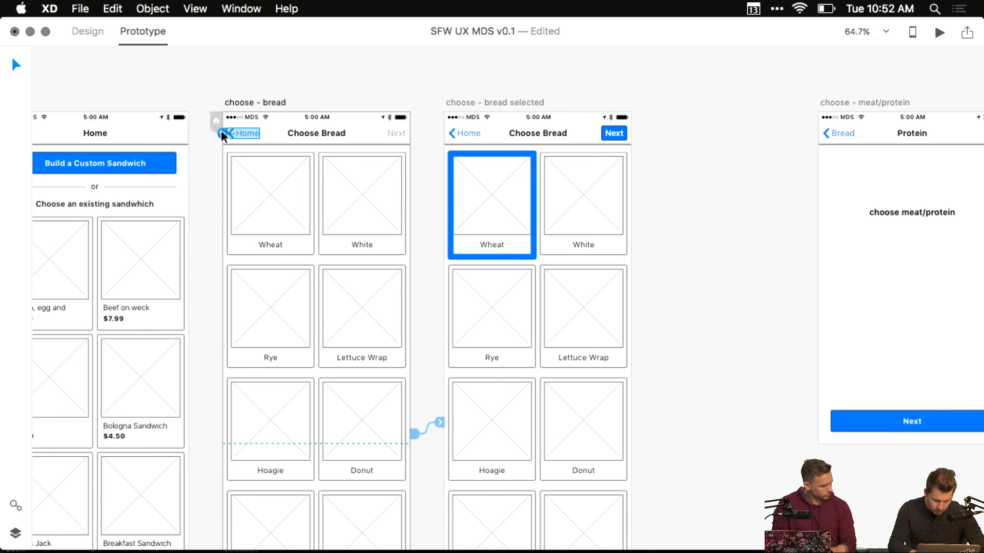
pyautogui.click(461, 134)
pyautogui.click(486, 135)
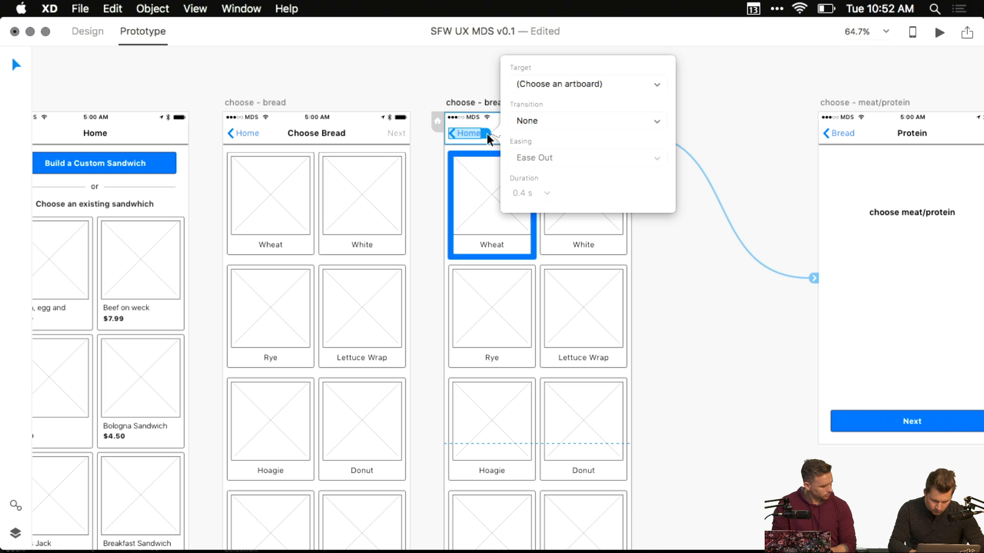
pyautogui.click(538, 86)
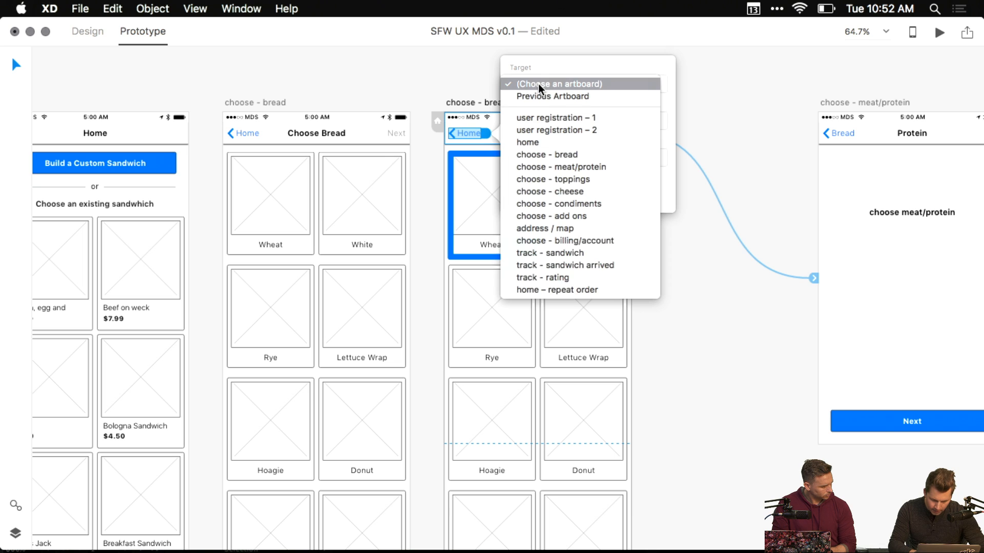
pyautogui.click(445, 58)
pyautogui.click(445, 58)
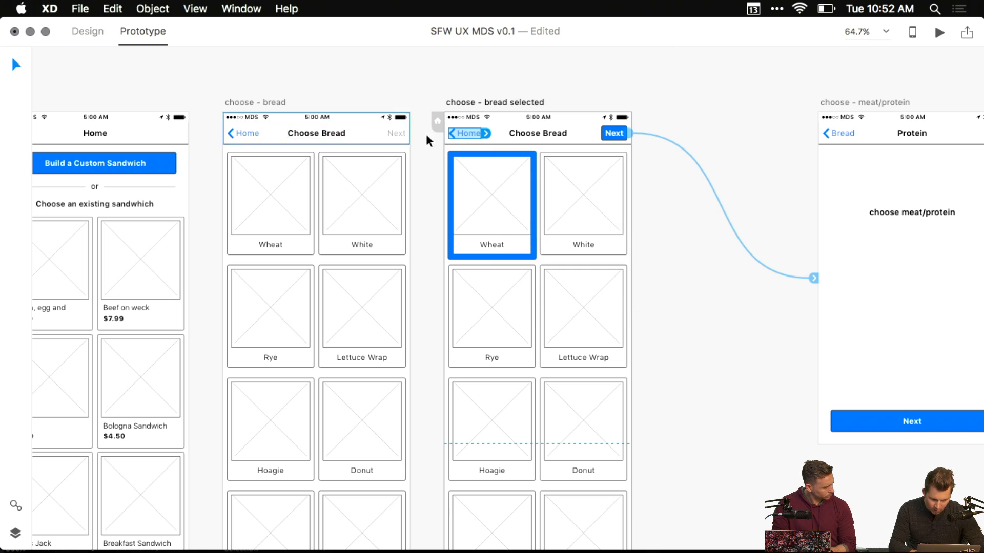
pyautogui.moveTo(266, 72); pyautogui.dragTo(73, 275)
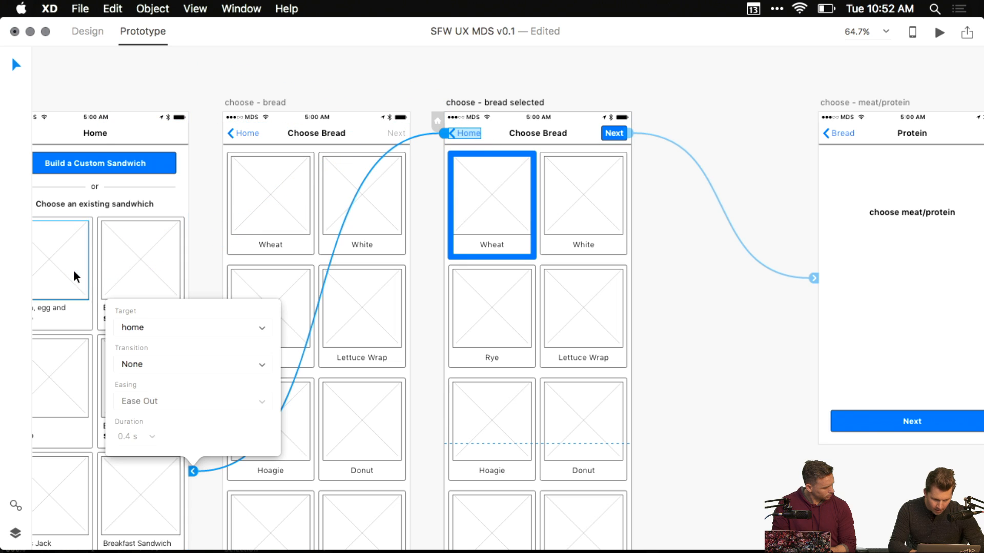
# - Check the target and transition settings of the Home back link on the choose - bread artboard
pyautogui.click(252, 143)
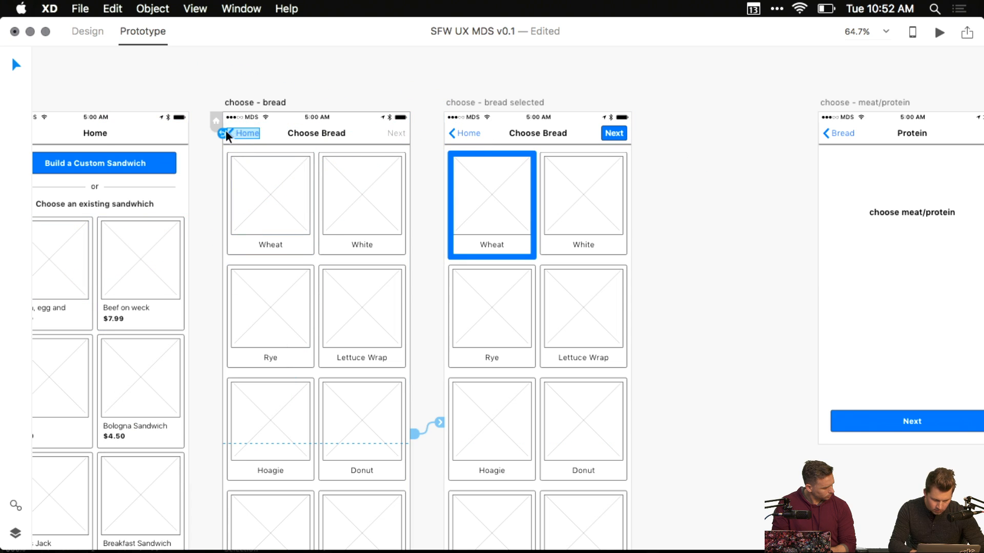
pyautogui.moveTo(169, 175); pyautogui.dragTo(125, 246)
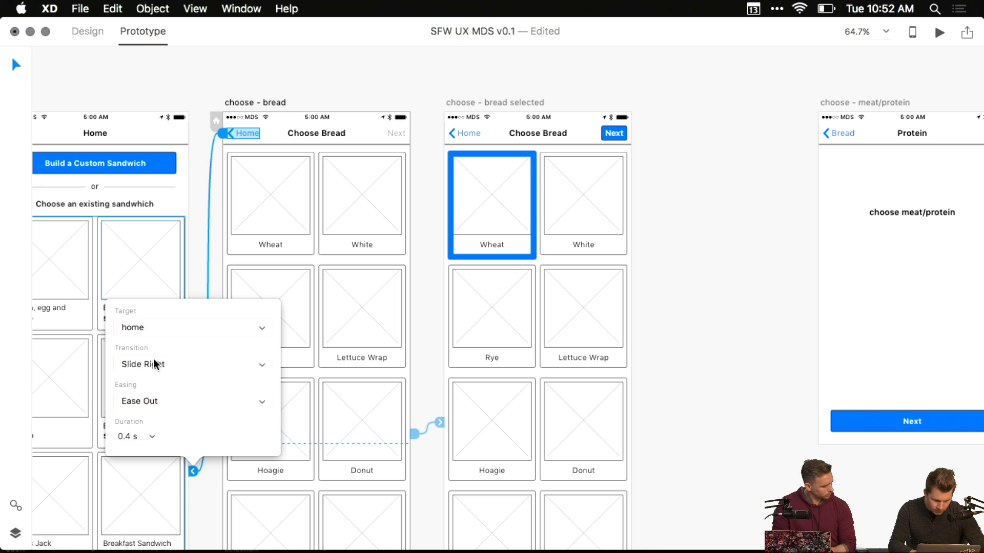
pyautogui.hscroll(-3, 51, 246)
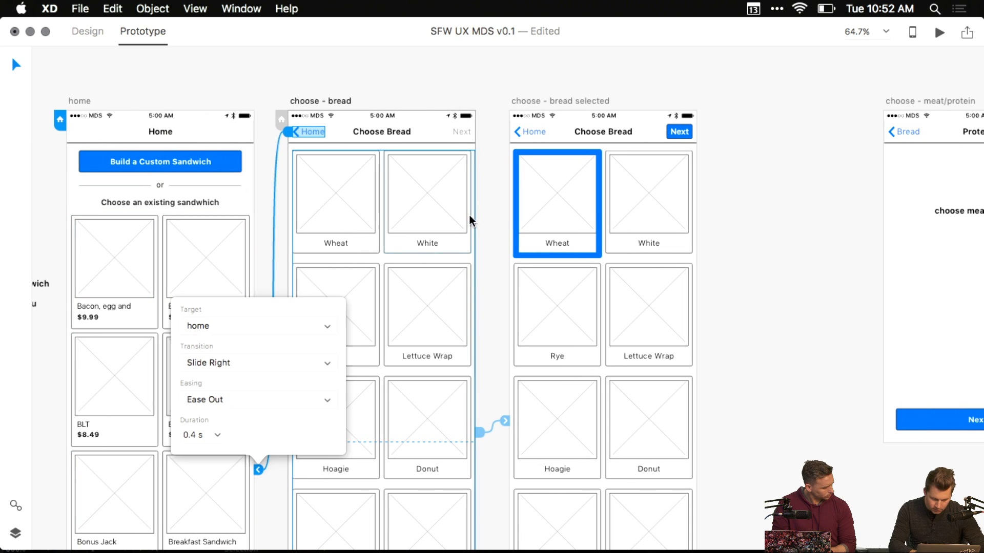
# - Review the prototype links of the choose - bread and choose - bread selected artboards together, and clear the selection
pyautogui.click(527, 132)
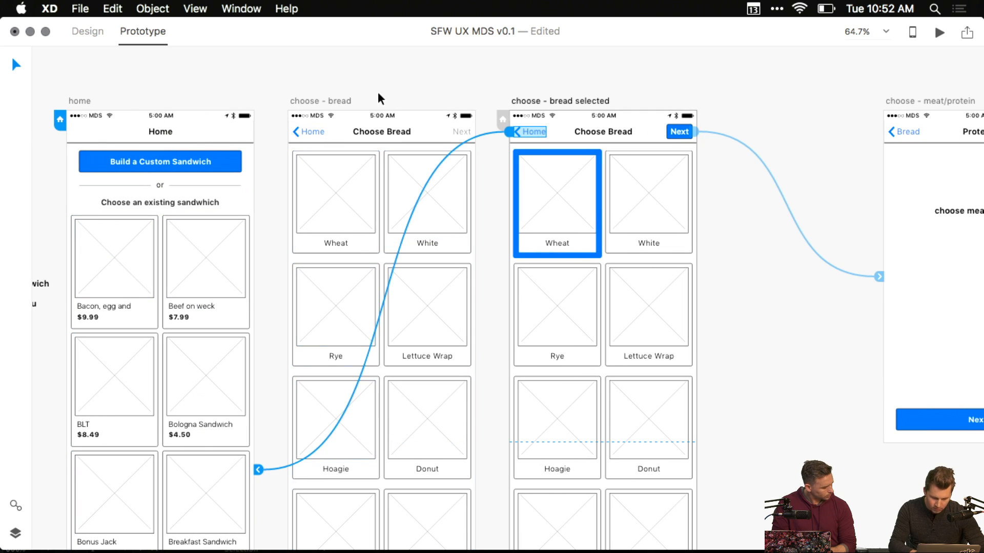
pyautogui.click(348, 83)
pyautogui.moveTo(281, 78); pyautogui.dragTo(739, 405)
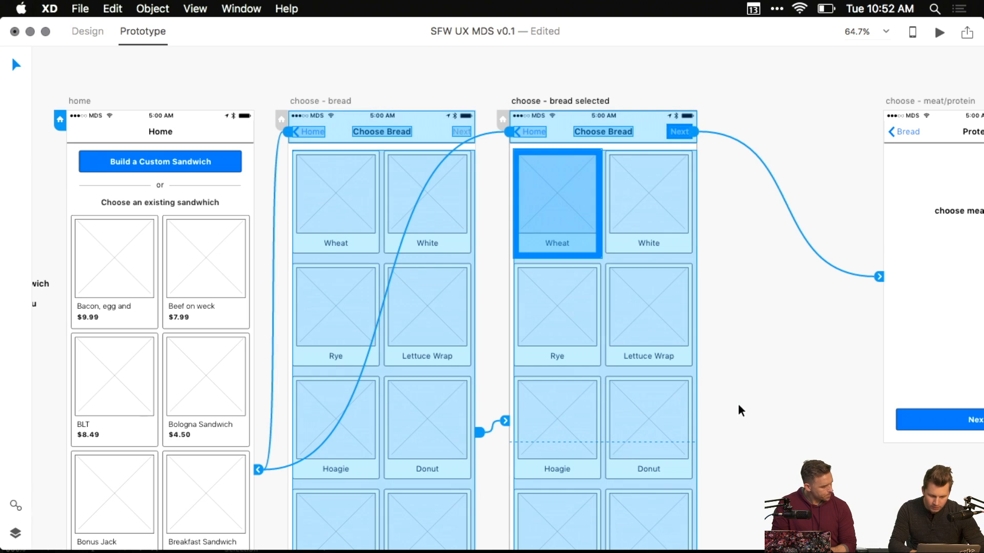
pyautogui.click(488, 98)
pyautogui.hscroll(2, 488, 98)
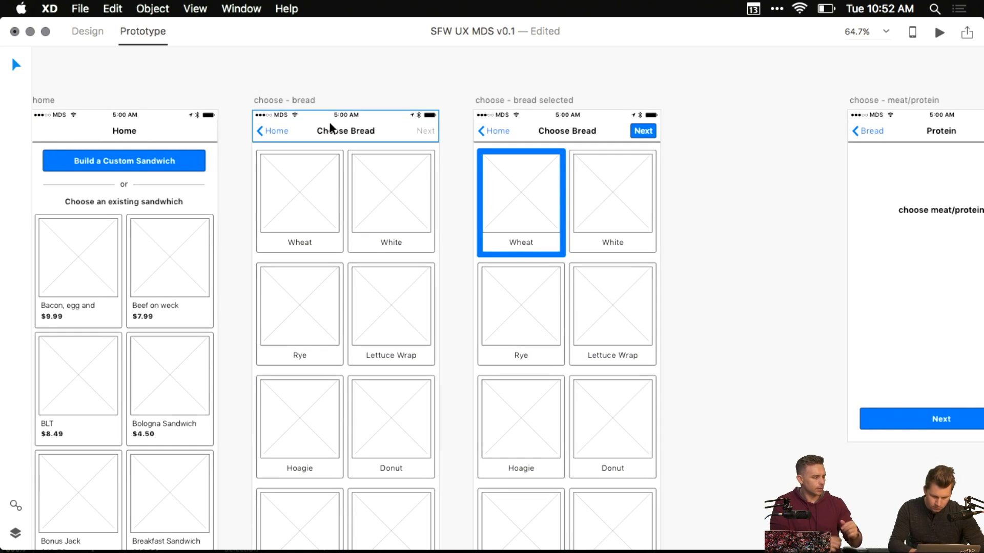
# - Preview the flow full screen from Build a Custom Sandwich through Wheat bread to Protein and back to Home, and close the preview
pyautogui.press('super+Return')
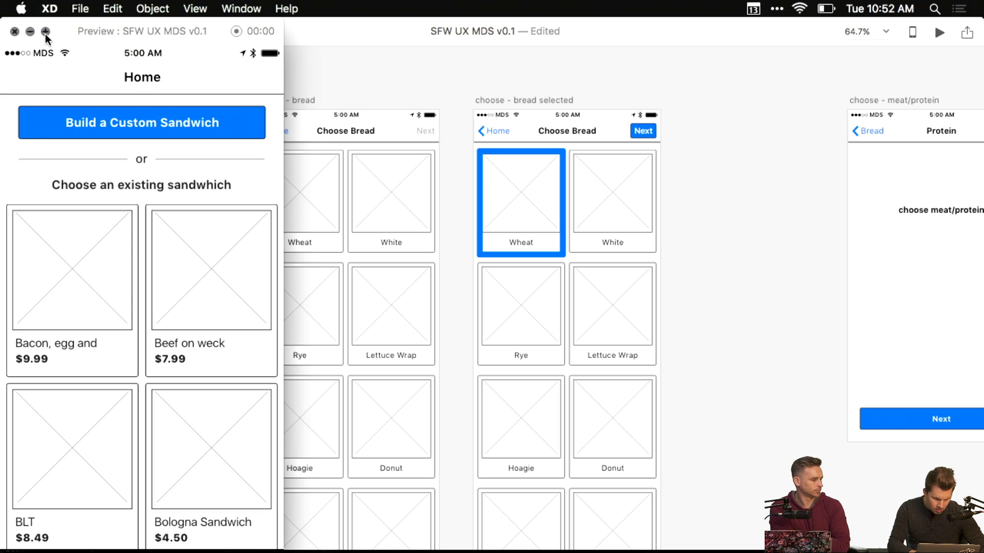
pyautogui.click(46, 32)
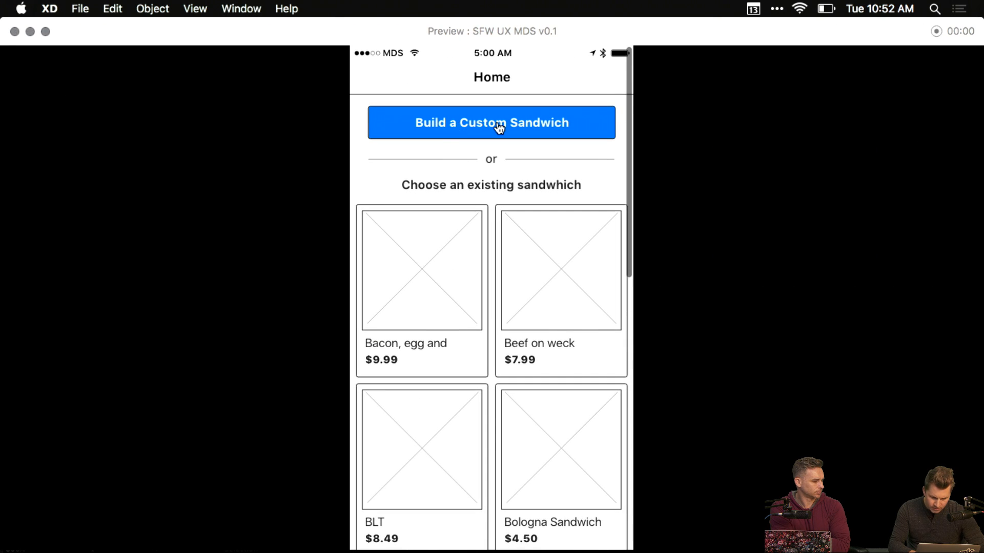
pyautogui.click(499, 125)
pyautogui.scroll(-6, 484, 368)
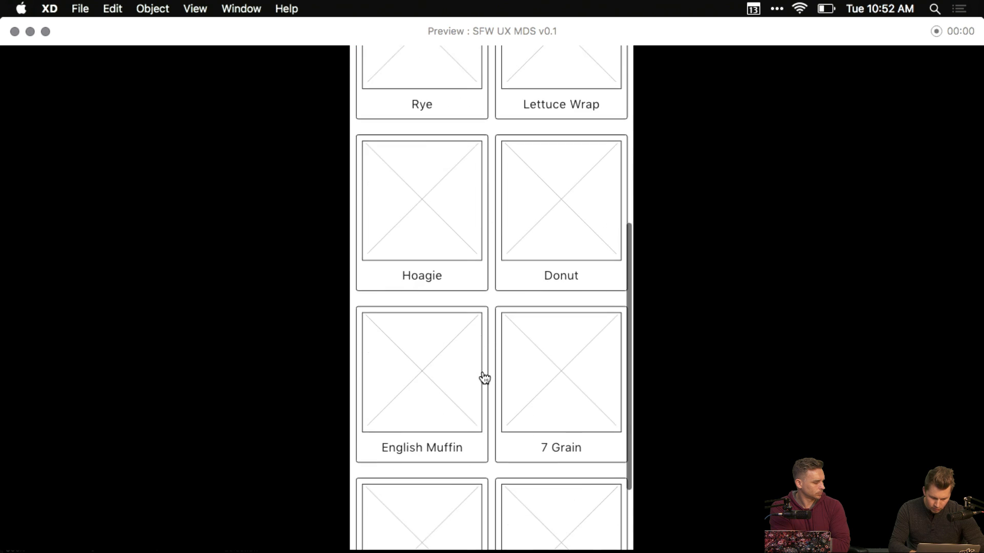
pyautogui.scroll(-3, 483, 377)
pyautogui.scroll(10, 481, 378)
pyautogui.click(445, 226)
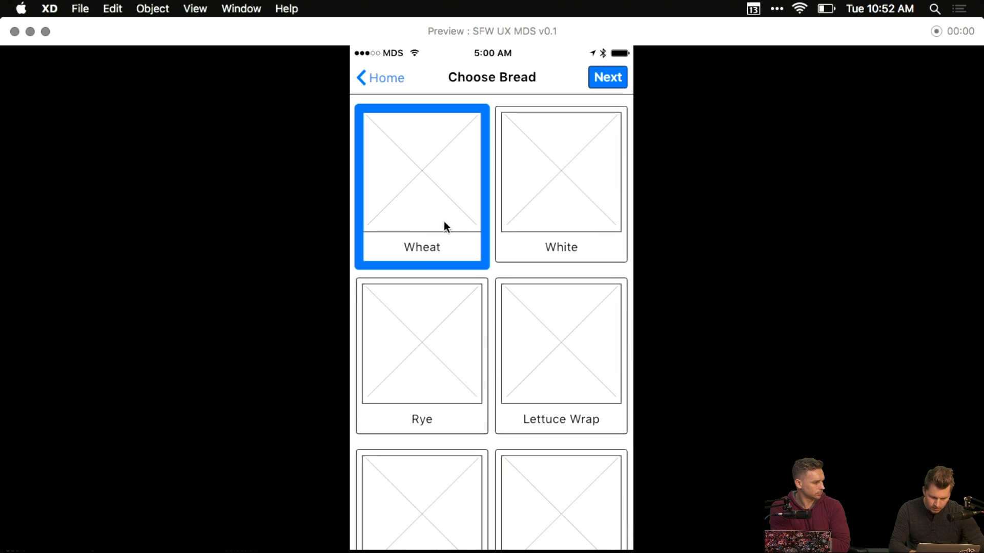
pyautogui.click(609, 83)
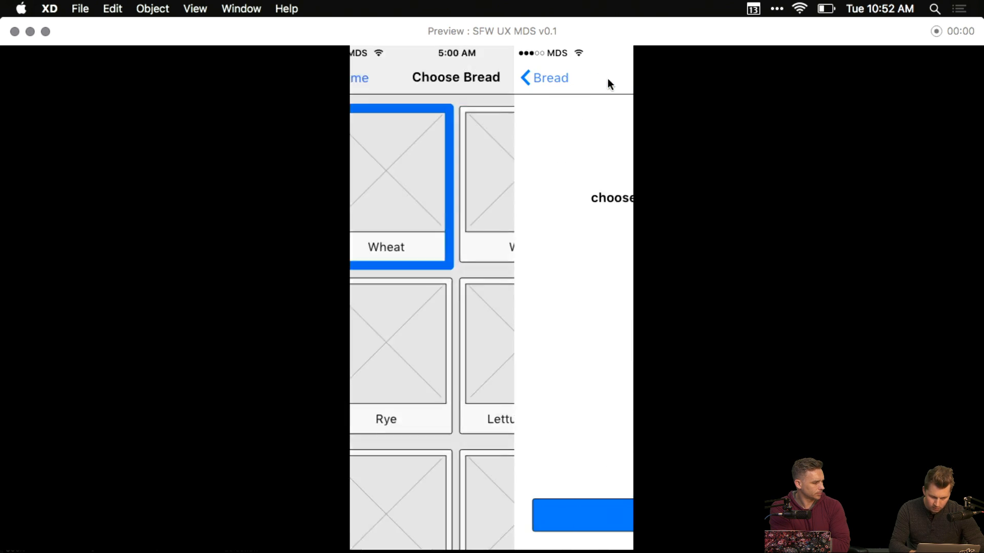
pyautogui.click(387, 81)
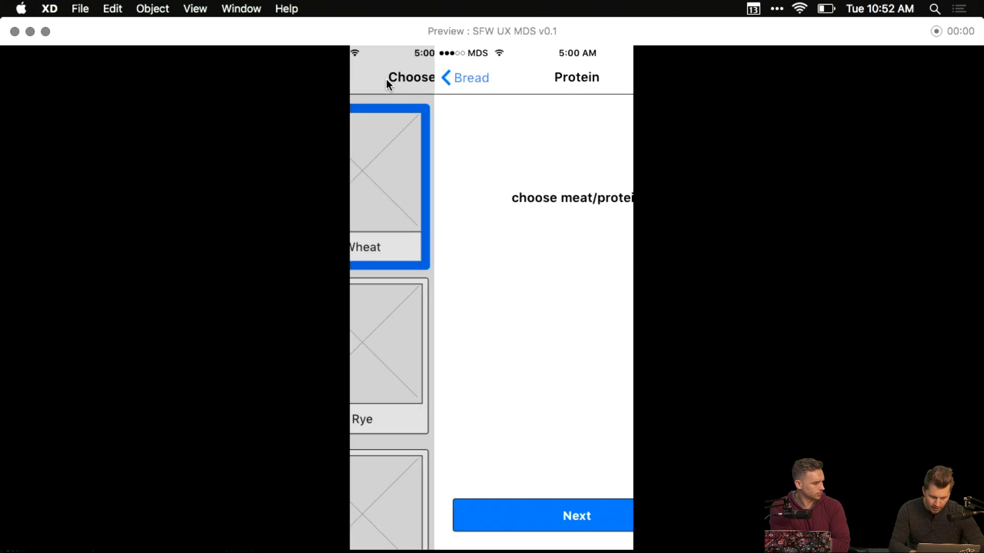
pyautogui.click(387, 80)
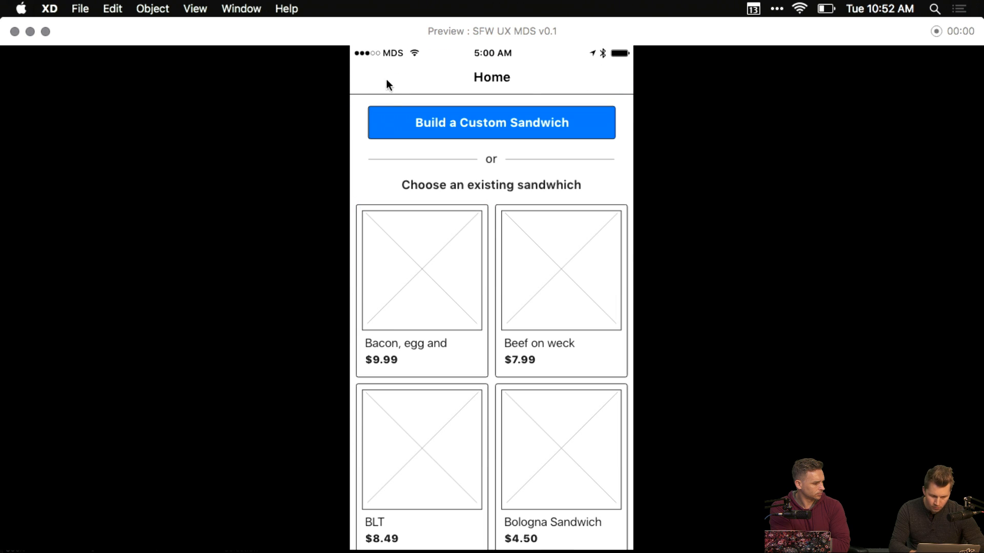
pyautogui.click(14, 32)
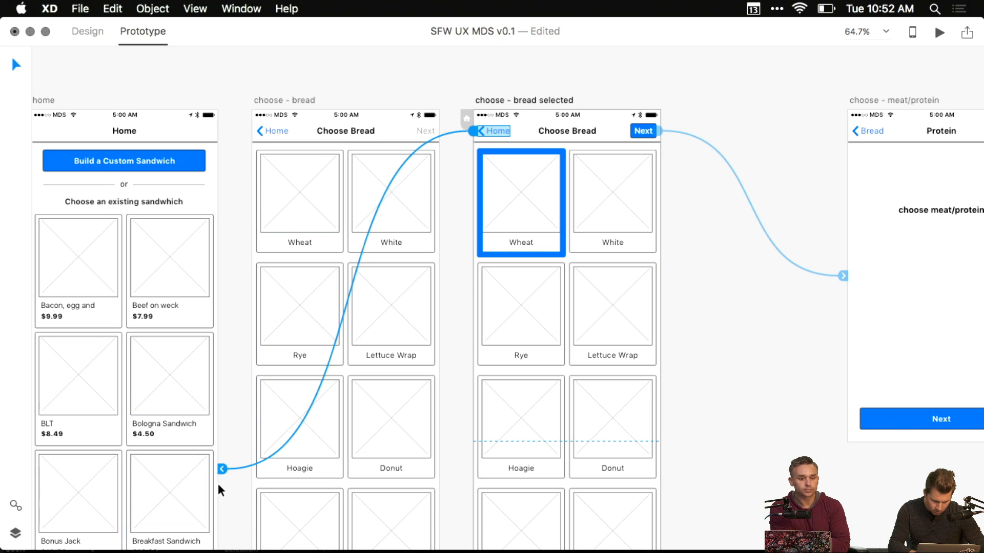
# - Set the transition of the Home back link on choose - bread selected to Slide Left
pyautogui.click(222, 469)
pyautogui.click(193, 363)
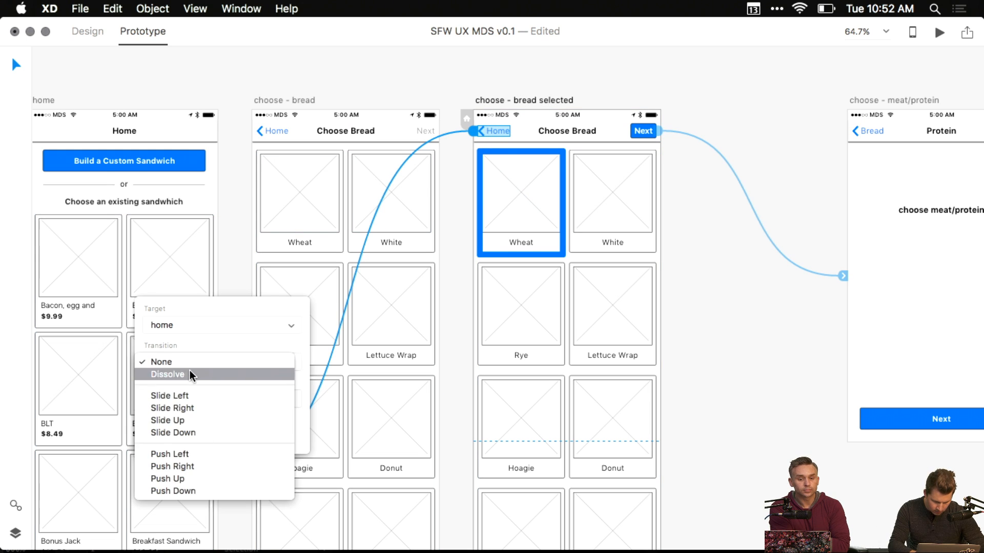
pyautogui.click(189, 398)
# - Preview returning from choose - bread selected to Home in full screen, and close the preview
pyautogui.press('super+Return')
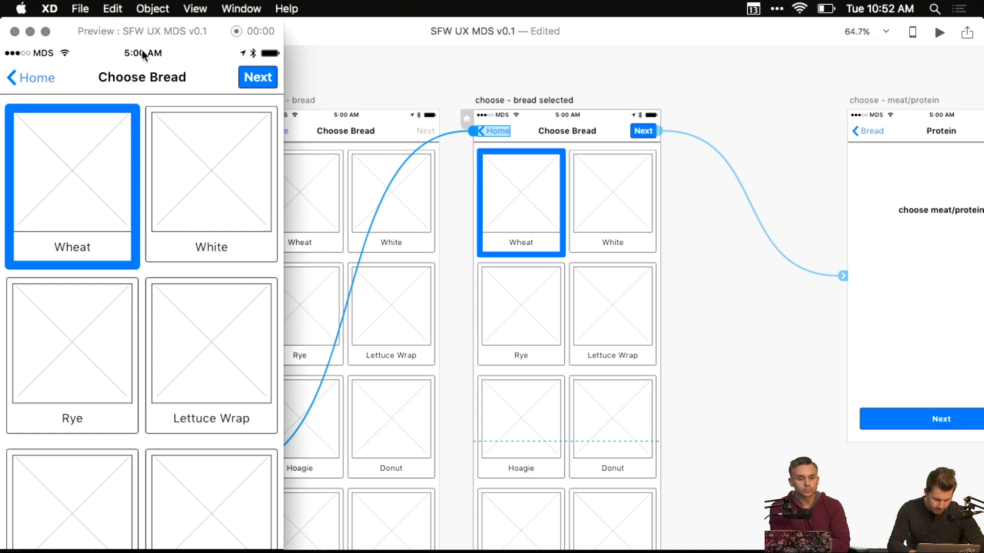
pyautogui.click(45, 32)
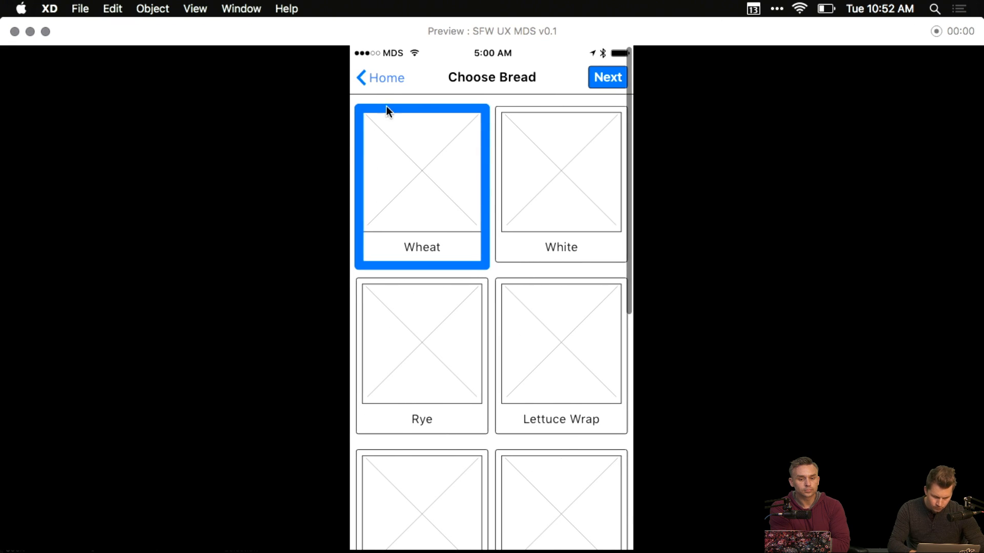
pyautogui.click(382, 79)
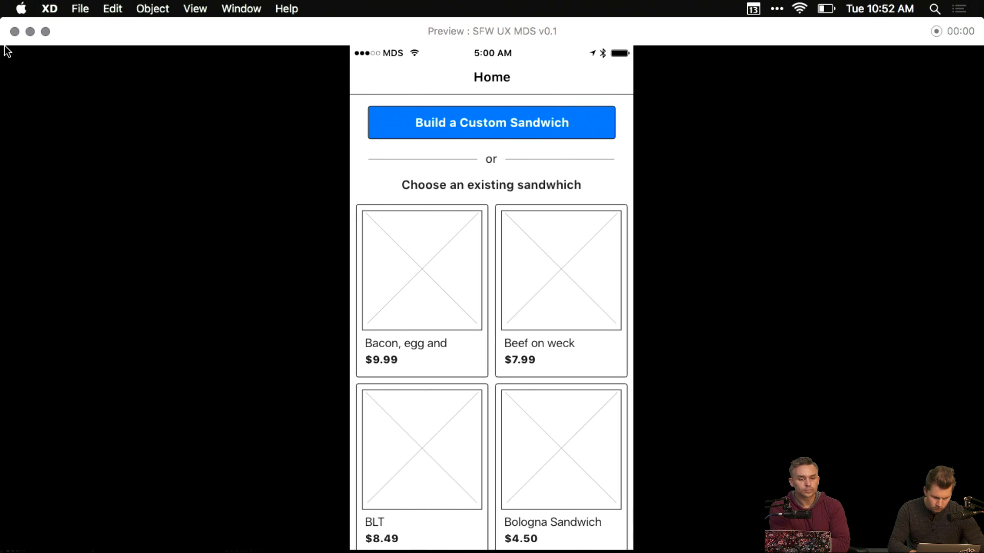
pyautogui.click(13, 33)
# - Set the transition of the Home back link on choose - bread selected to Slide Right
pyautogui.click(222, 468)
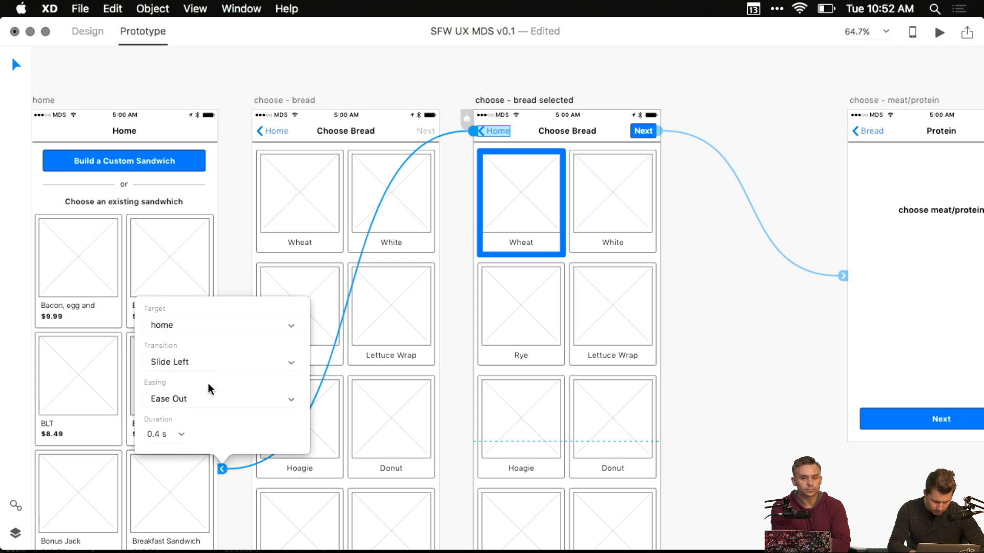
pyautogui.click(196, 363)
pyautogui.click(172, 374)
pyautogui.hscroll(-5, 121, 106)
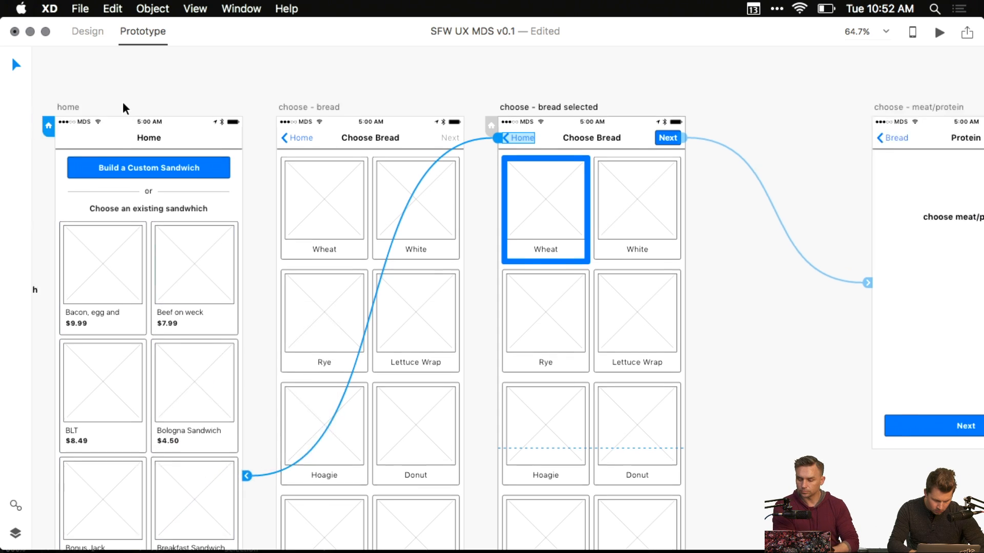
pyautogui.press('super+Return')
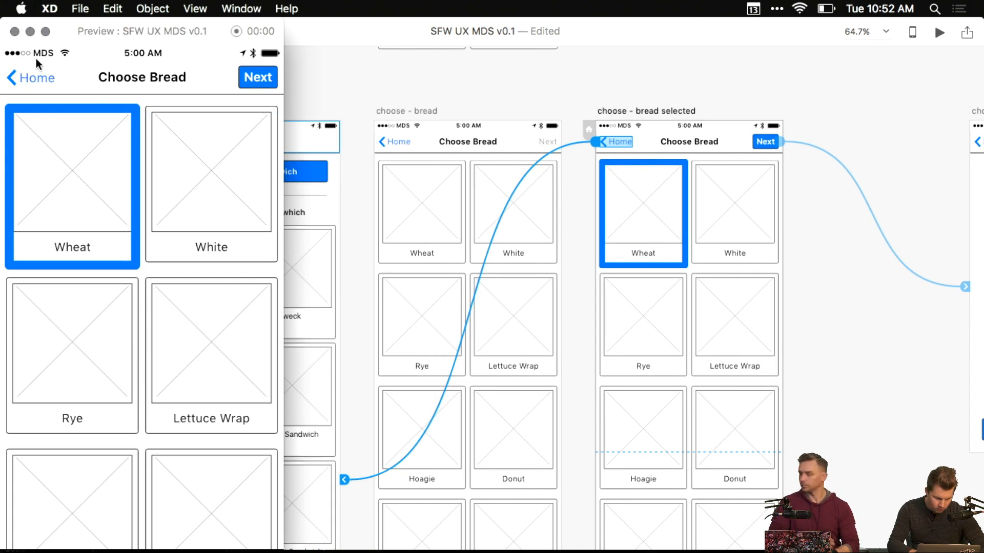
pyautogui.click(45, 32)
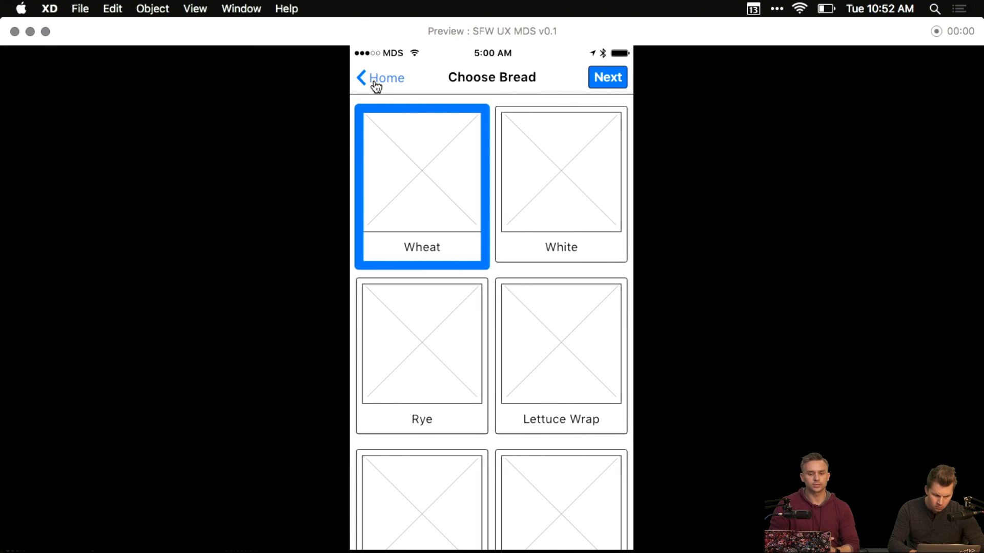
pyautogui.click(15, 31)
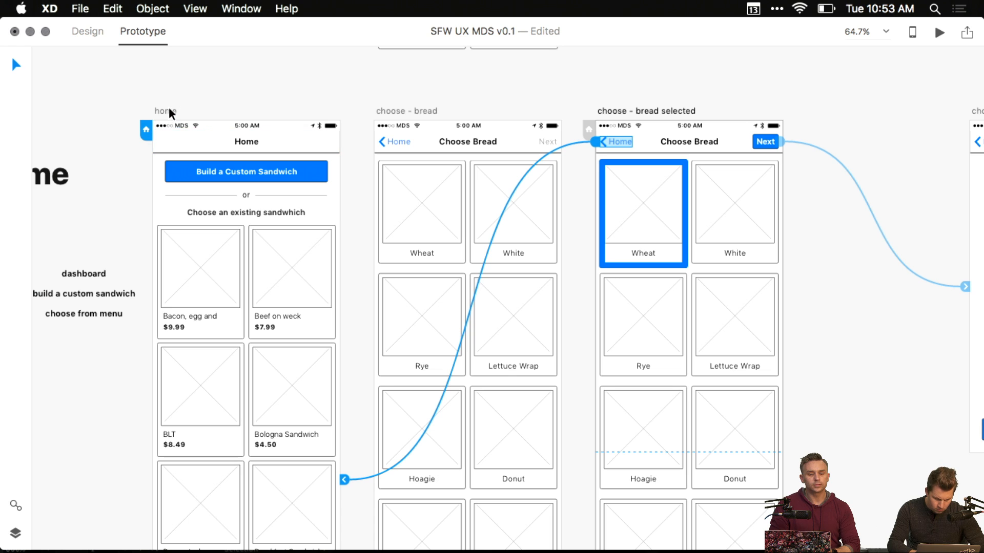
# - Preview the prototype full screen from the home artboard through Build a Custom Sandwich and Wheat to Protein, and return to Home
pyautogui.click(170, 112)
pyautogui.press('super+Return')
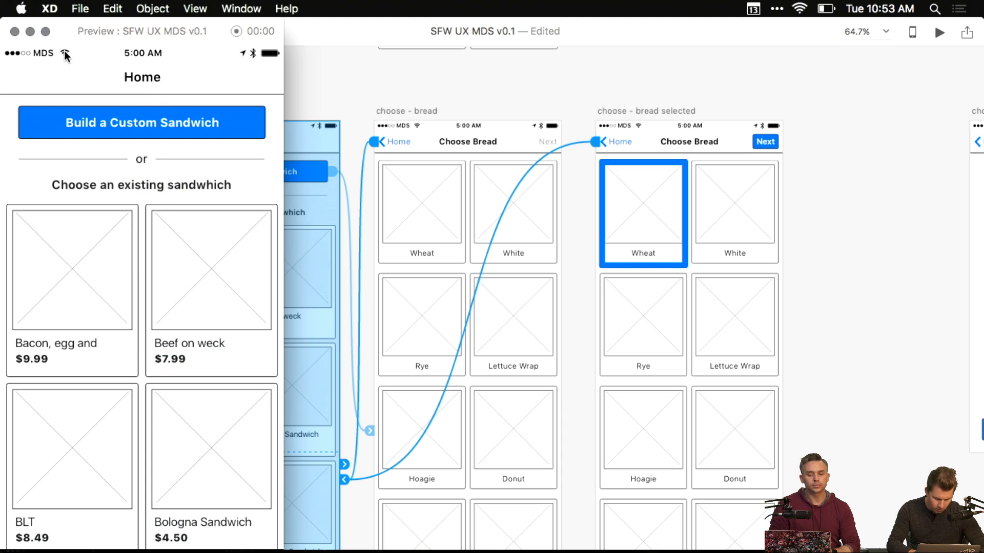
pyautogui.click(45, 31)
pyautogui.click(484, 123)
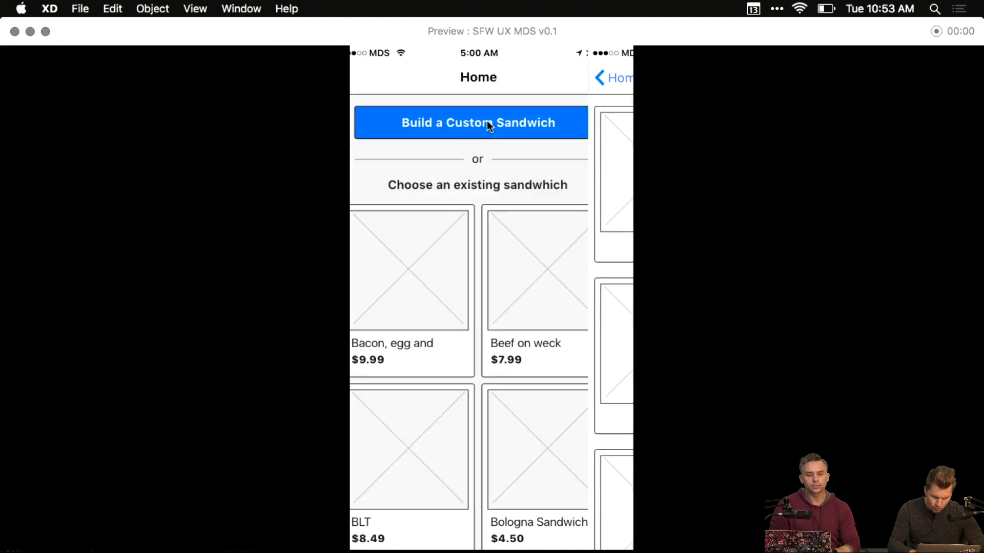
pyautogui.click(438, 185)
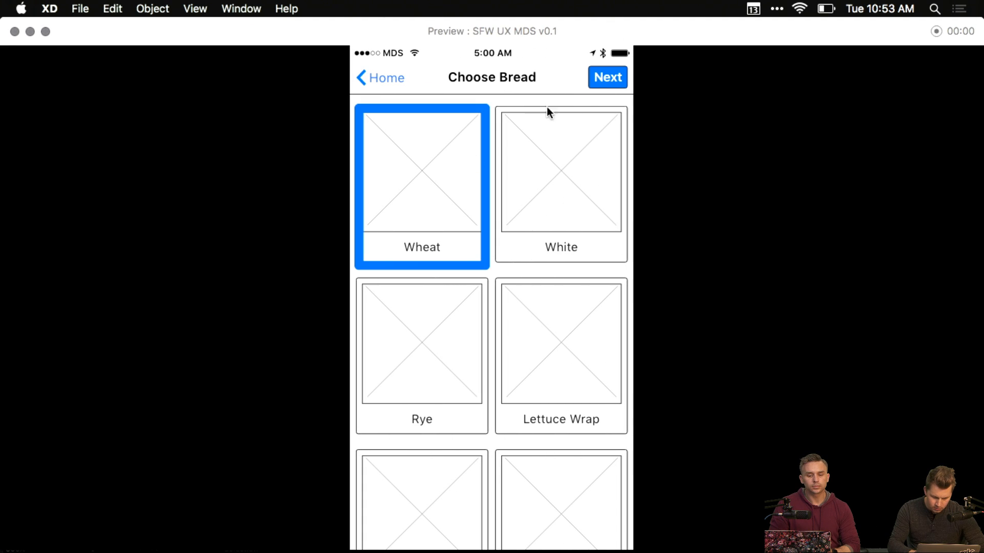
pyautogui.click(611, 74)
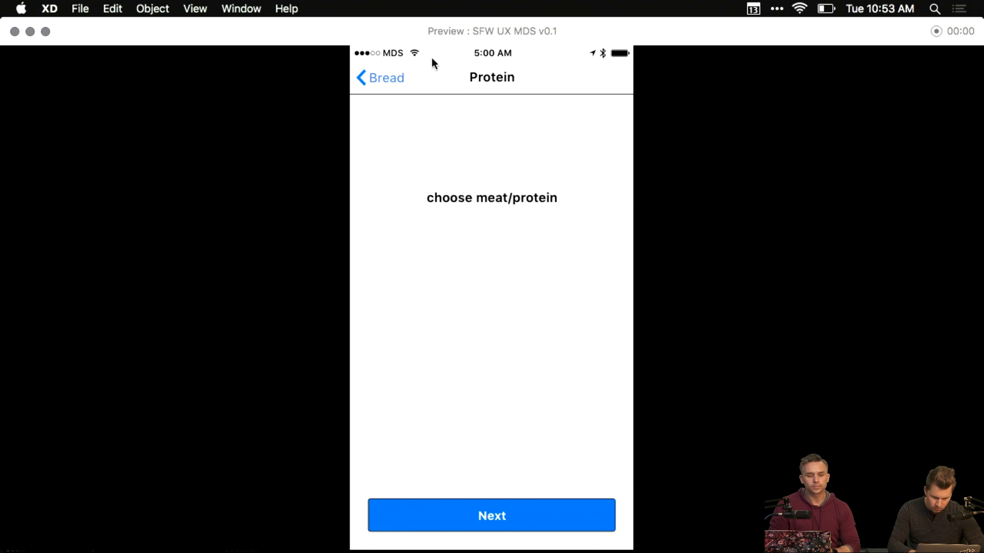
pyautogui.click(389, 81)
pyautogui.click(391, 72)
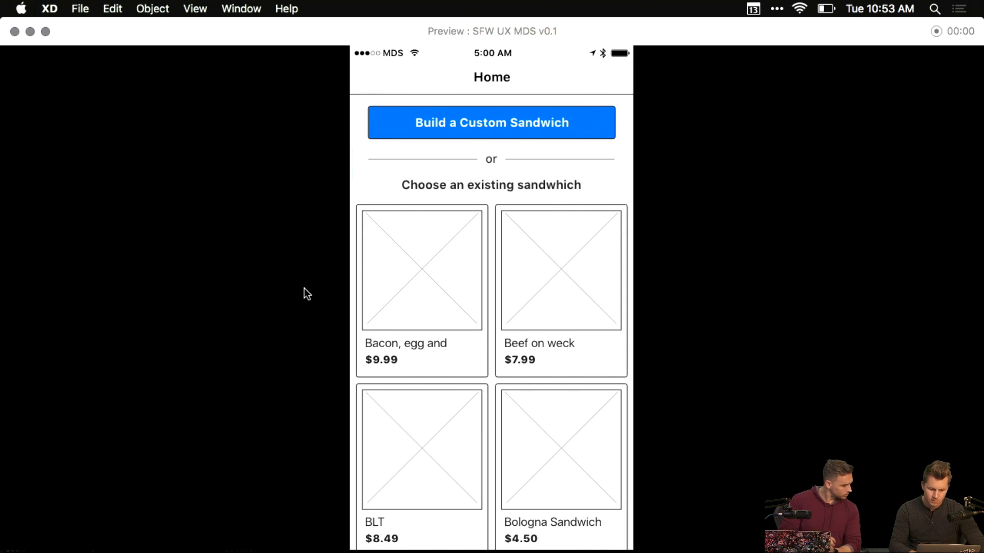
# - Check that the Home screen scrolls, replay the Wheat-to-Protein flow and its back links, reselect Wheat, and close the preview
pyautogui.scroll(-10, 427, 397)
pyautogui.scroll(10, 428, 401)
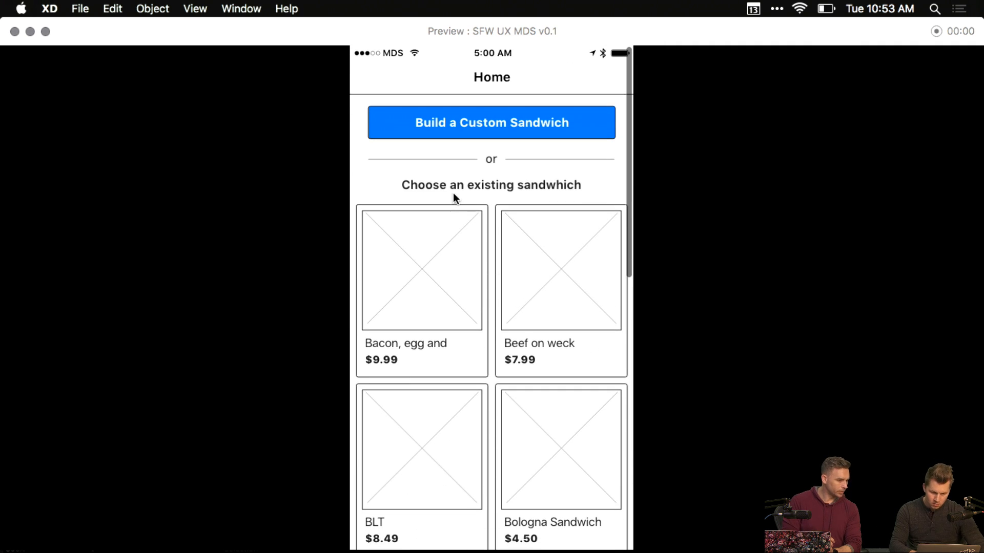
pyautogui.click(481, 116)
pyautogui.click(463, 171)
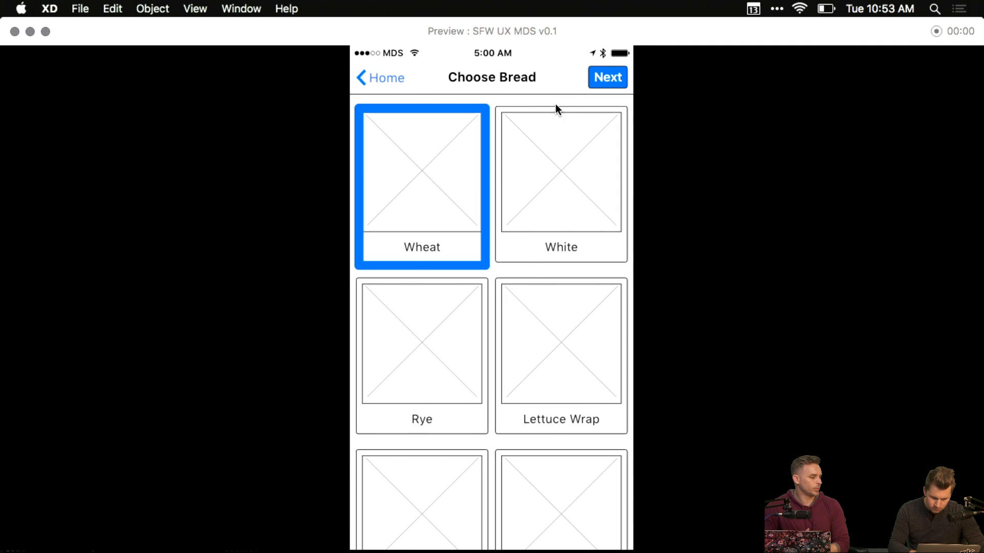
pyautogui.click(611, 77)
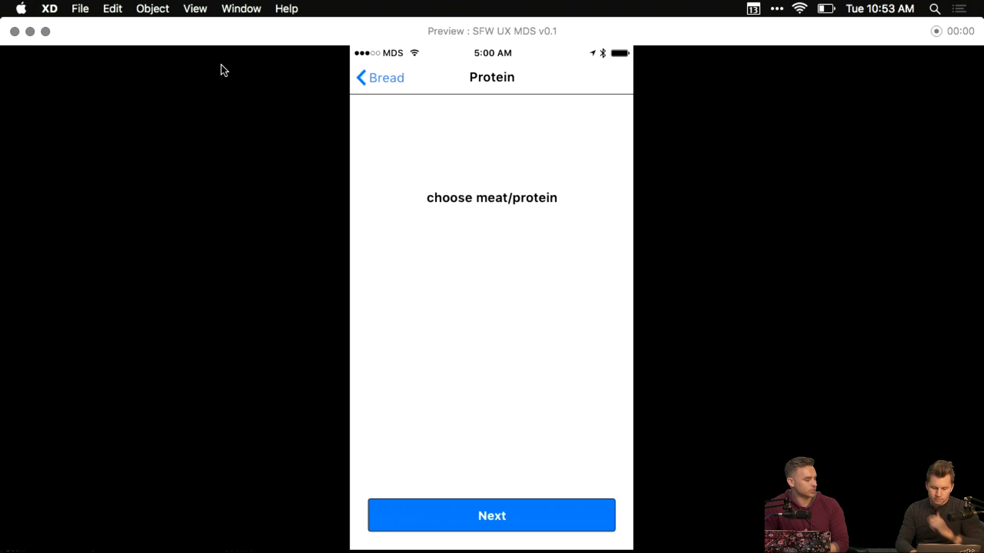
pyautogui.click(389, 79)
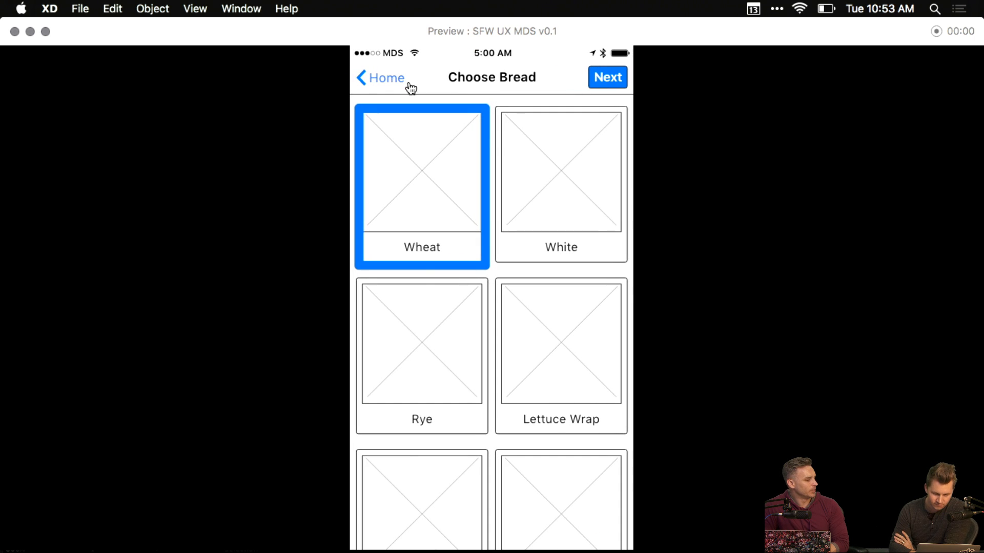
pyautogui.click(381, 79)
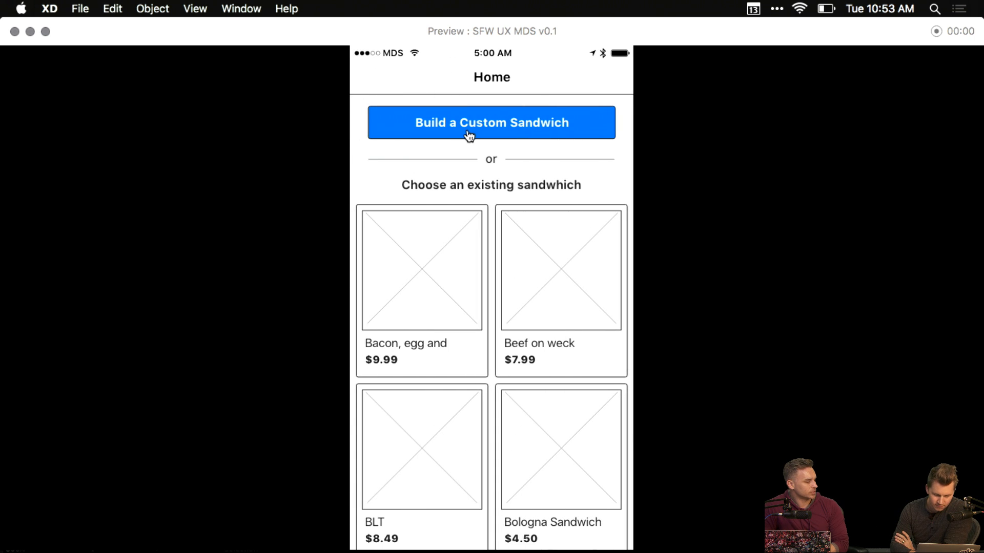
pyautogui.click(496, 128)
pyautogui.click(425, 154)
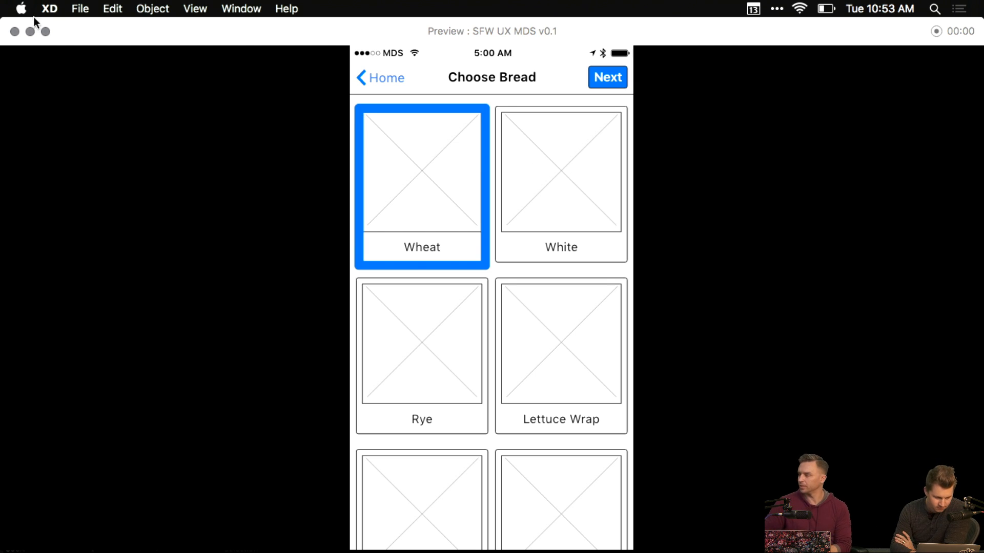
pyautogui.click(15, 32)
# - Clear the artboard selection and save the document
pyautogui.click(398, 104)
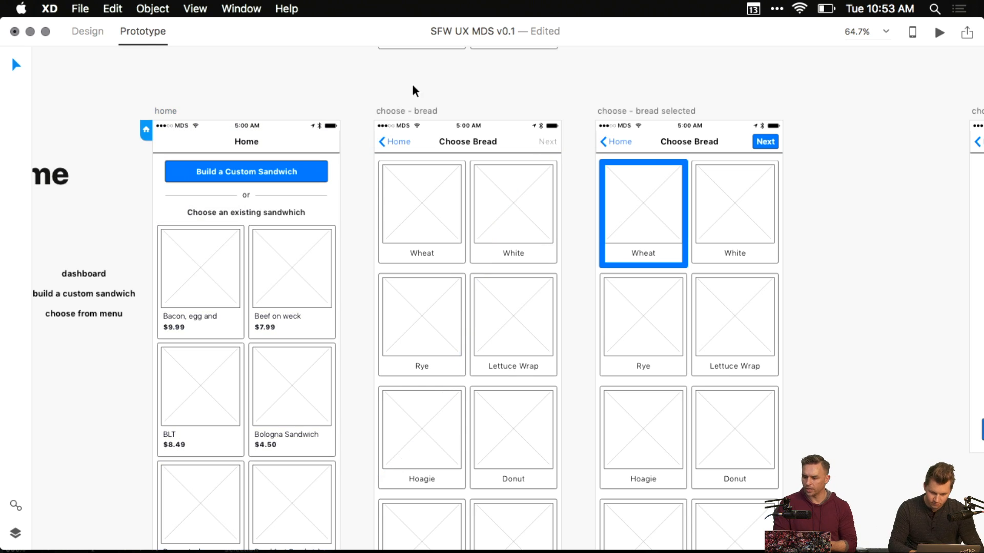
pyautogui.moveTo(412, 90); pyautogui.dragTo(384, 83)
pyautogui.press('super+s')
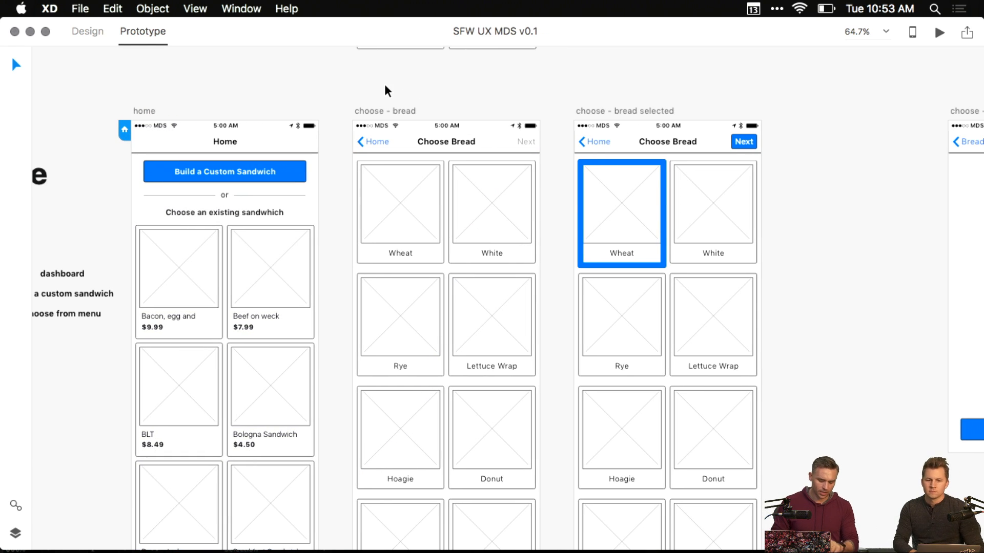